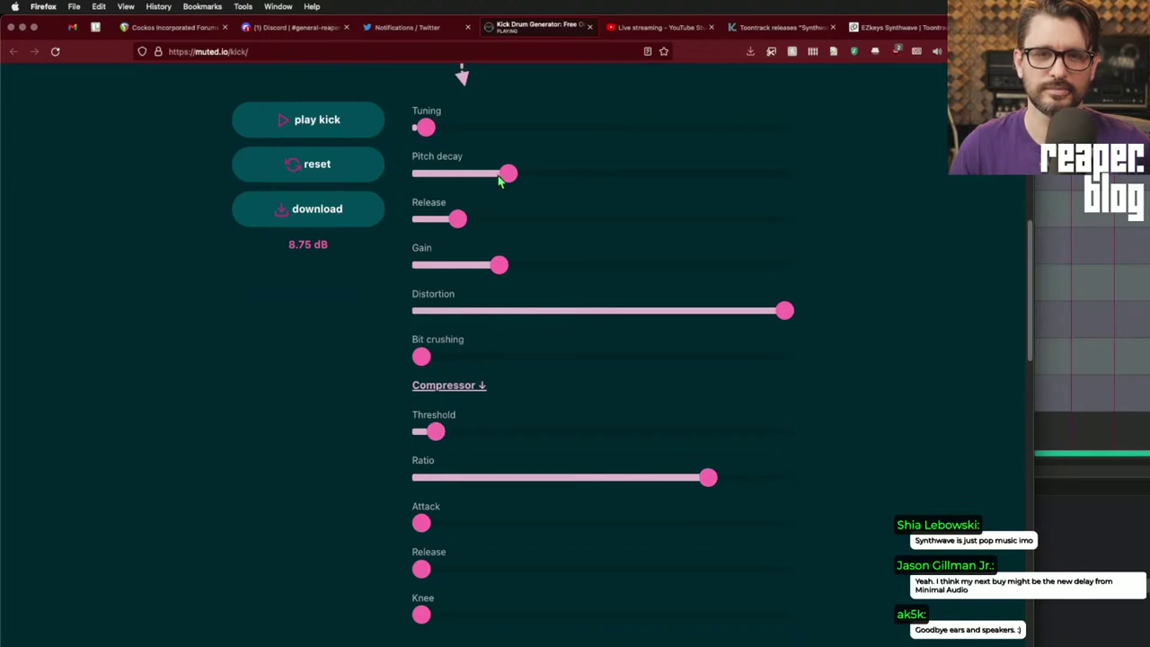
- Set the kick's pitch decay and release to about a third of their range, gain slightly above half, and compressor ratio to about half
{"action": "left_click_drag", "start_coordinate": [500, 175], "coordinate": [573, 175]}
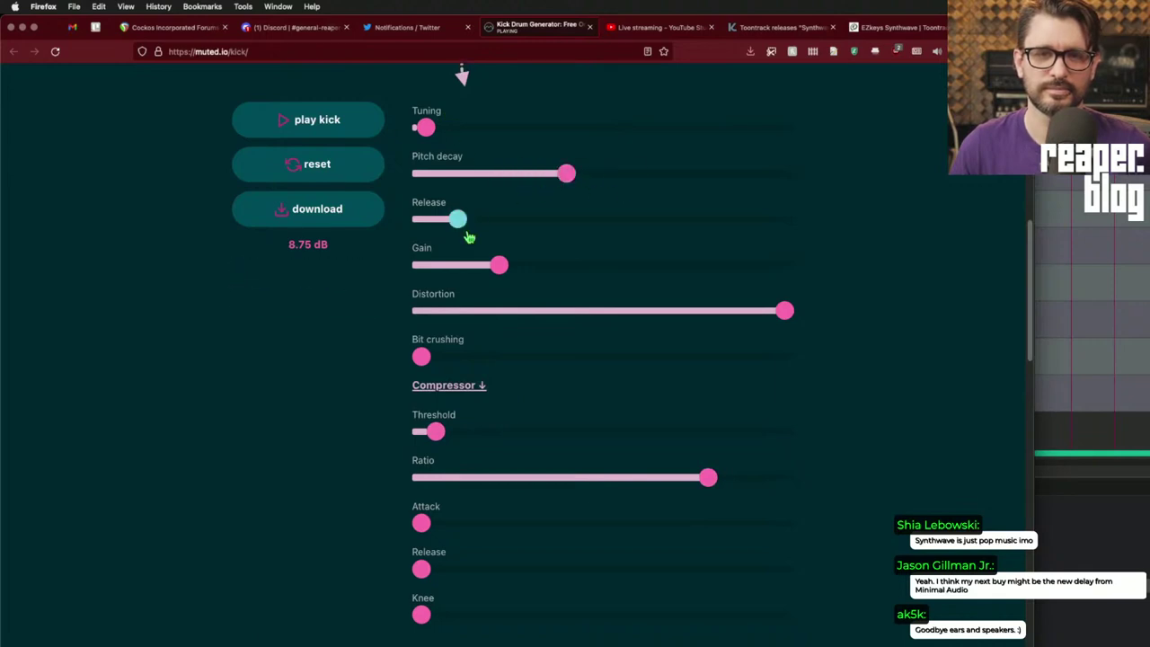
{"action": "left_click_drag", "start_coordinate": [499, 265], "coordinate": [629, 266]}
{"action": "mouse_move", "coordinate": [421, 356]}
{"action": "left_mouse_down"}
{"action": "mouse_move", "coordinate": [659, 363]}
{"action": "mouse_move", "coordinate": [415, 368]}
{"action": "left_mouse_up"}
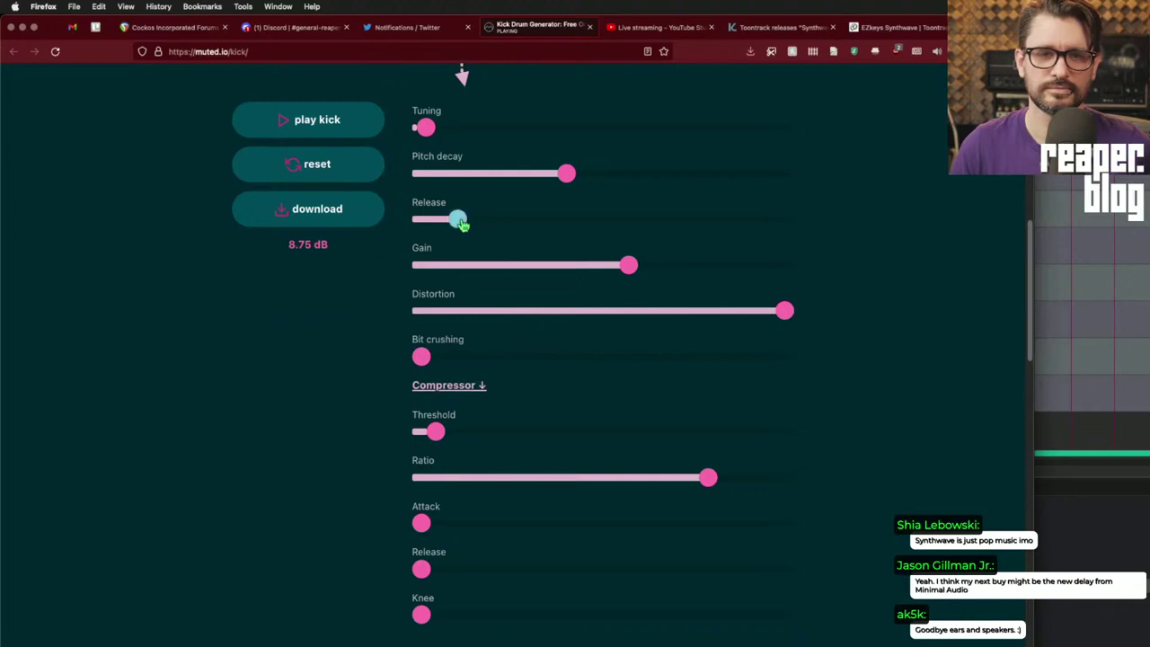
{"action": "left_click_drag", "start_coordinate": [460, 223], "coordinate": [531, 228]}
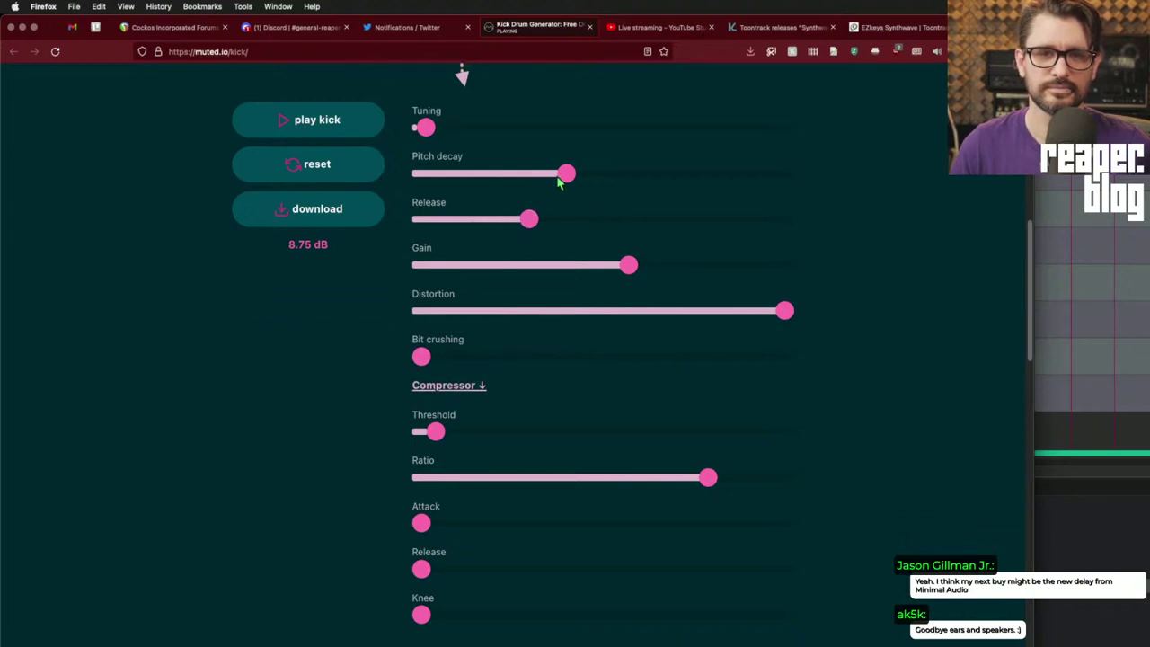
{"action": "left_click_drag", "start_coordinate": [559, 180], "coordinate": [530, 176]}
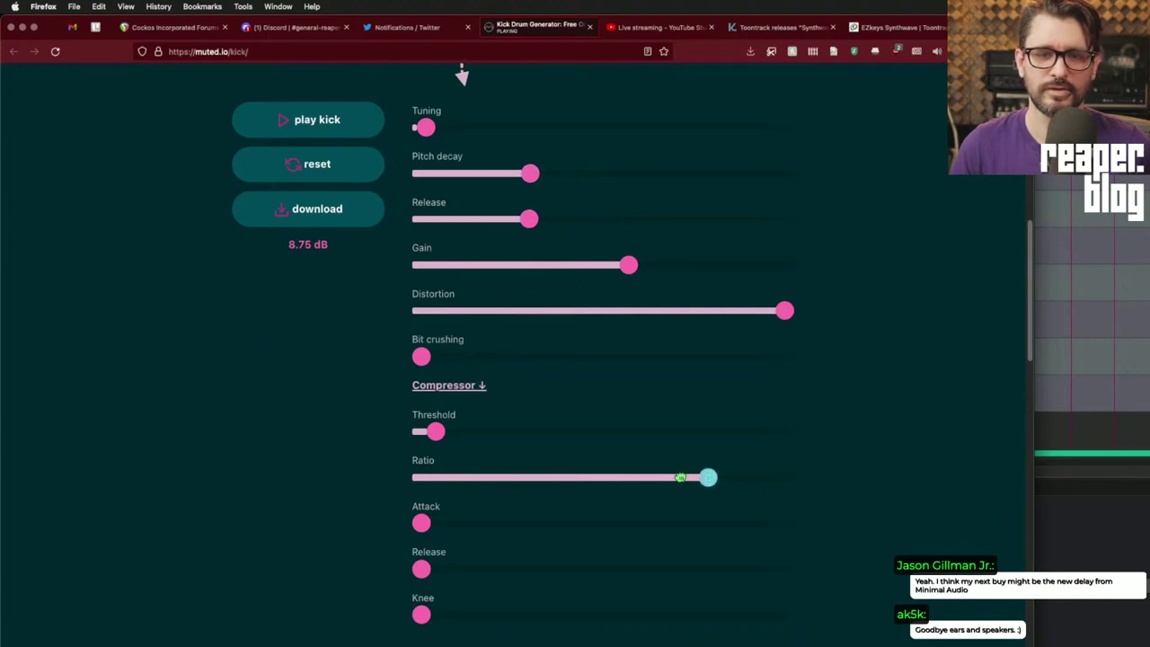
{"action": "left_click_drag", "start_coordinate": [706, 477], "coordinate": [608, 479]}
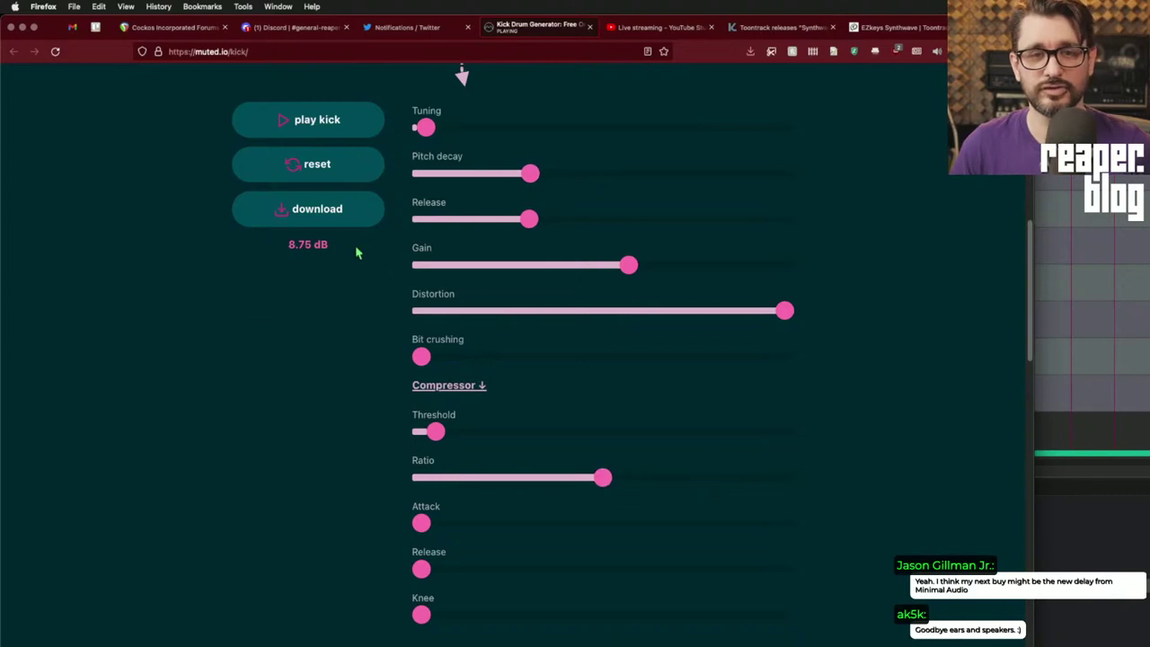
- Download the generated kick sound into the Downloads folder as kick1.wav
{"action": "left_click", "coordinate": [339, 208]}
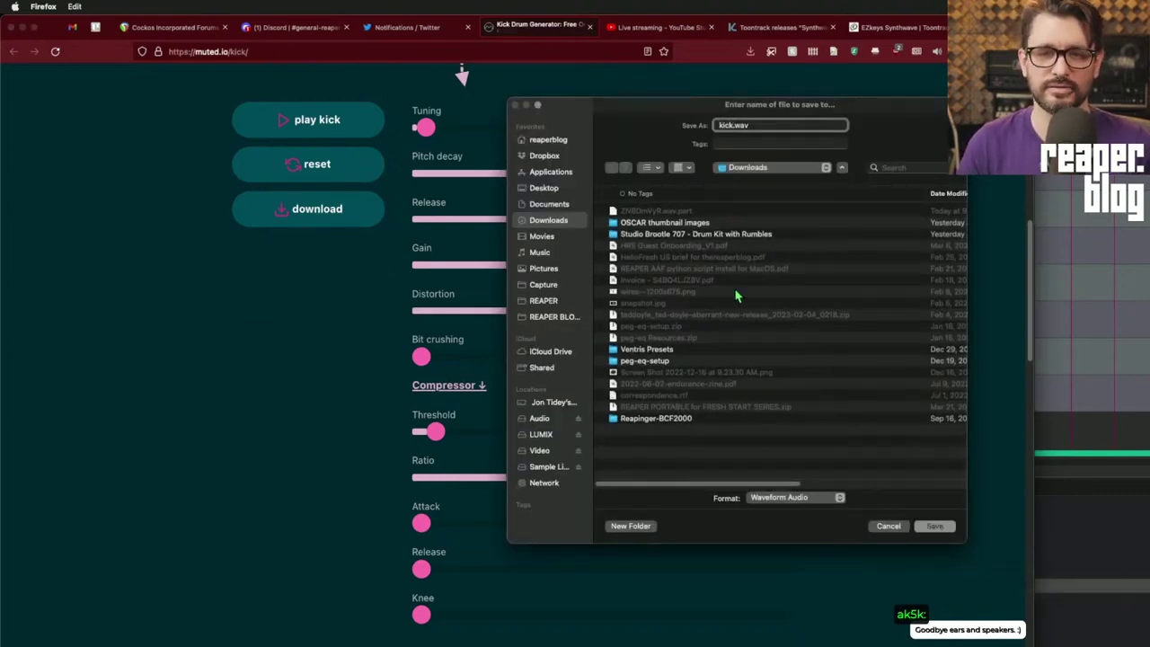
{"action": "type", "text": "12"}
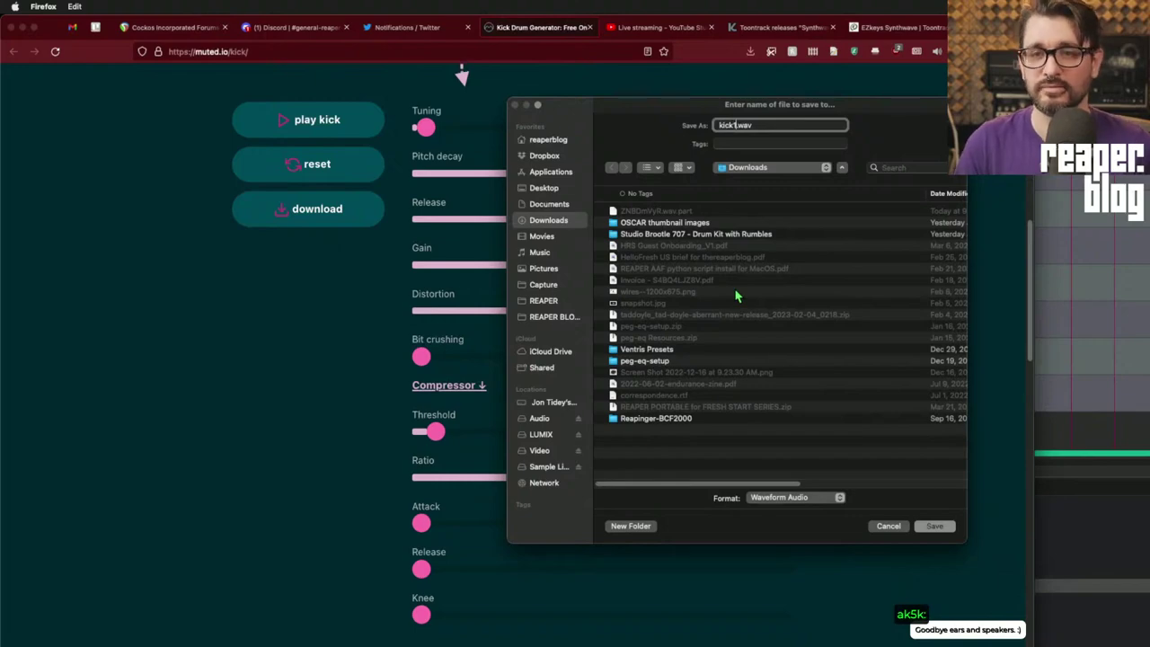
{"action": "key", "text": "Return"}
- Look over the rest of the kick generator page, and open the circle of fifths page to read its introduction
{"action": "scroll", "coordinate": [970, 460], "scroll_direction": "down", "scroll_amount": 5}
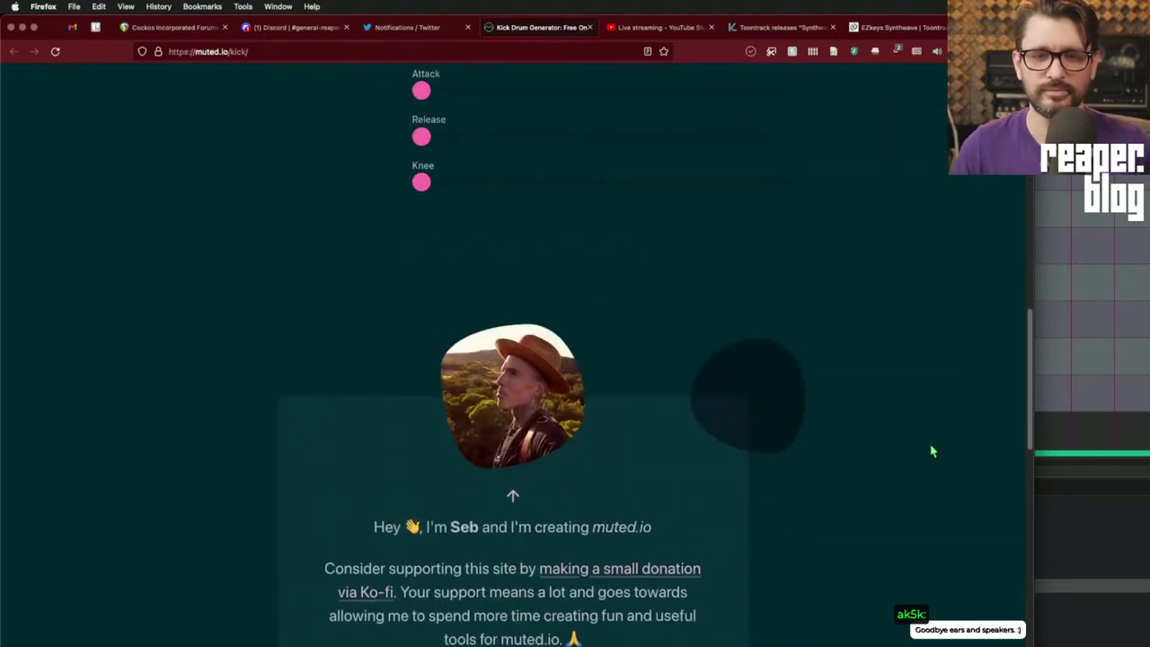
{"action": "scroll", "coordinate": [932, 452], "scroll_direction": "up", "scroll_amount": 10}
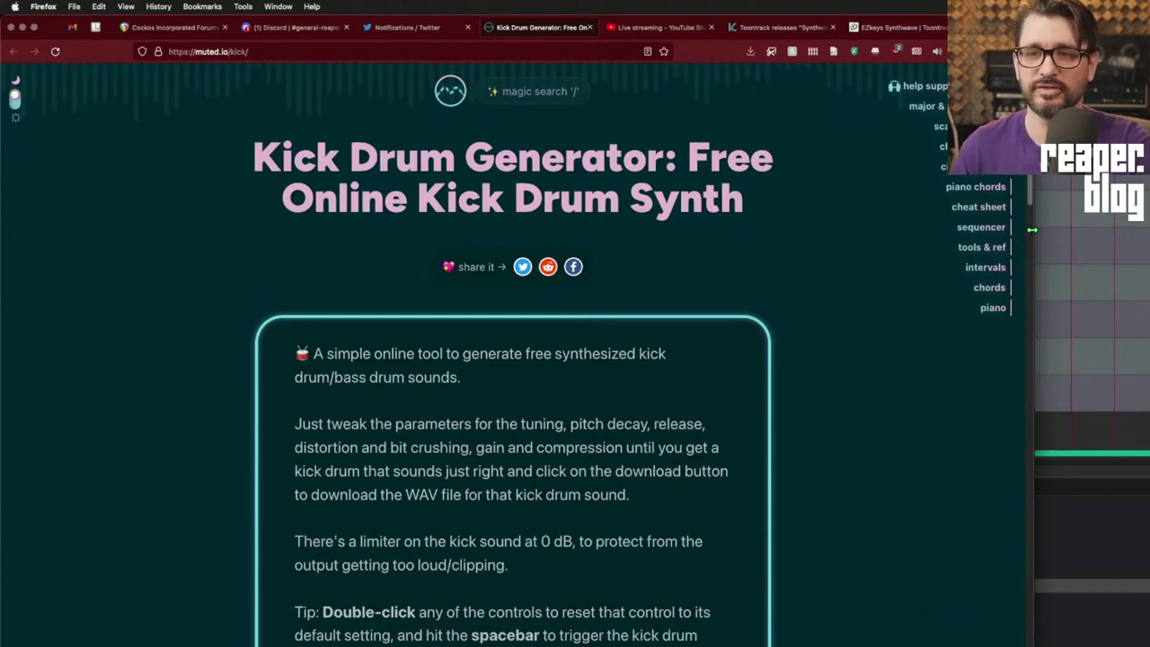
{"action": "left_click", "coordinate": [950, 169]}
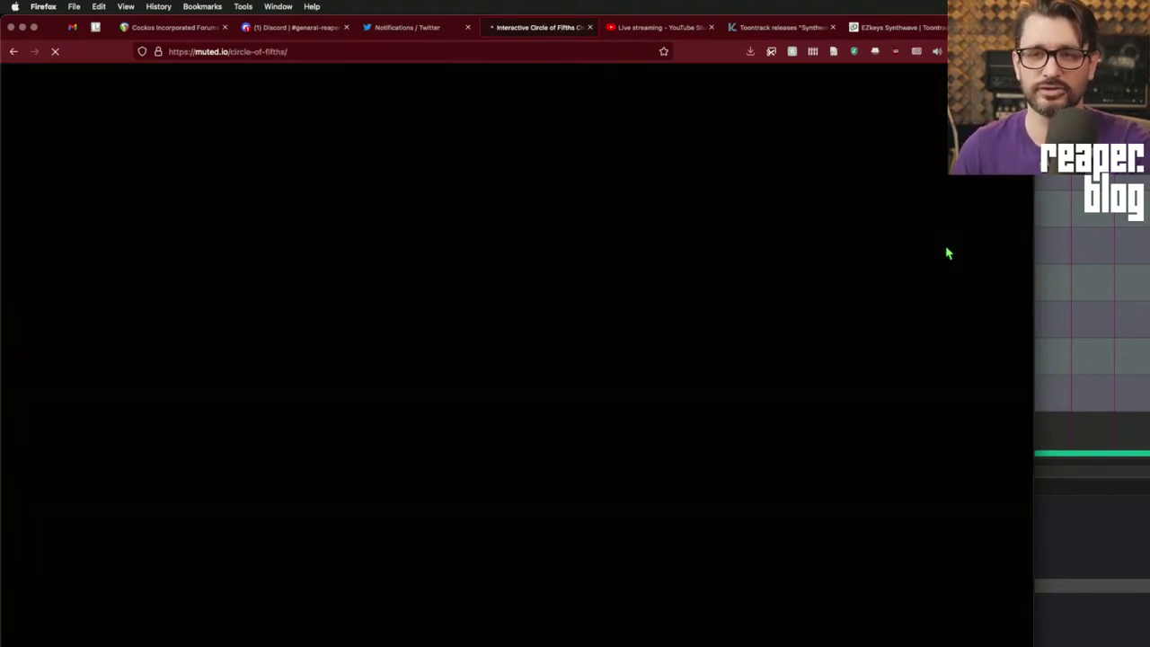
{"action": "scroll", "coordinate": [880, 407], "scroll_direction": "down", "scroll_amount": 1}
{"action": "scroll", "coordinate": [883, 405], "scroll_direction": "down", "scroll_amount": 2}
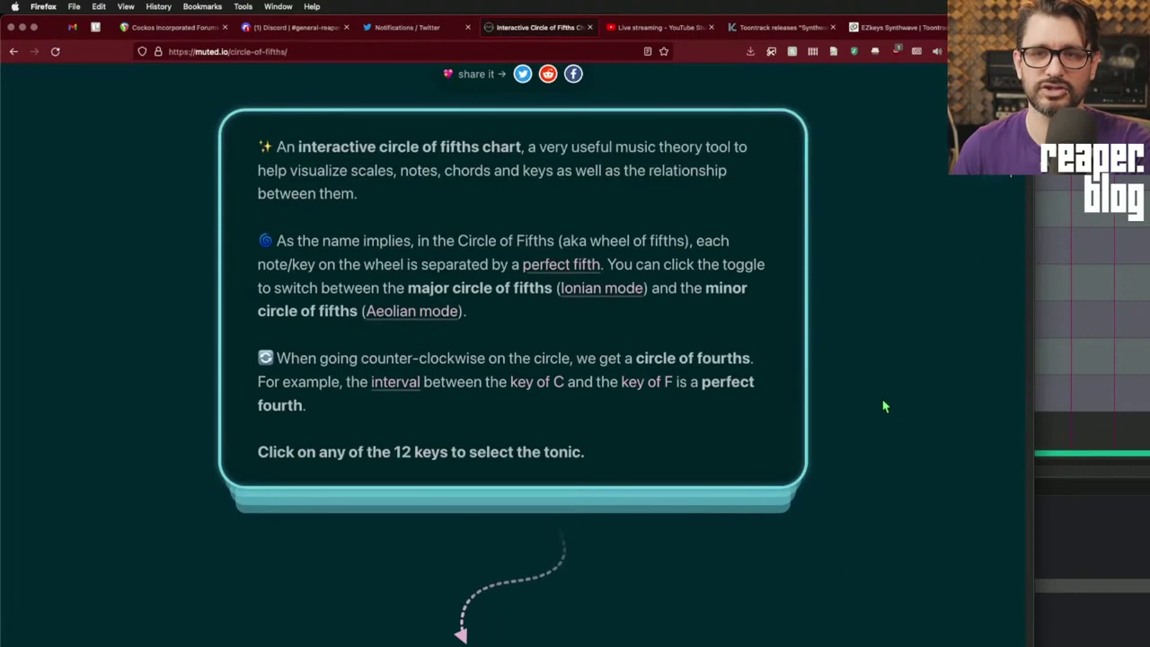
{"action": "scroll", "coordinate": [883, 403], "scroll_direction": "up", "scroll_amount": 3}
- Open the music intervals page and examine its keyboard, interval lists, identification game and explanatory text
{"action": "left_click", "coordinate": [985, 268]}
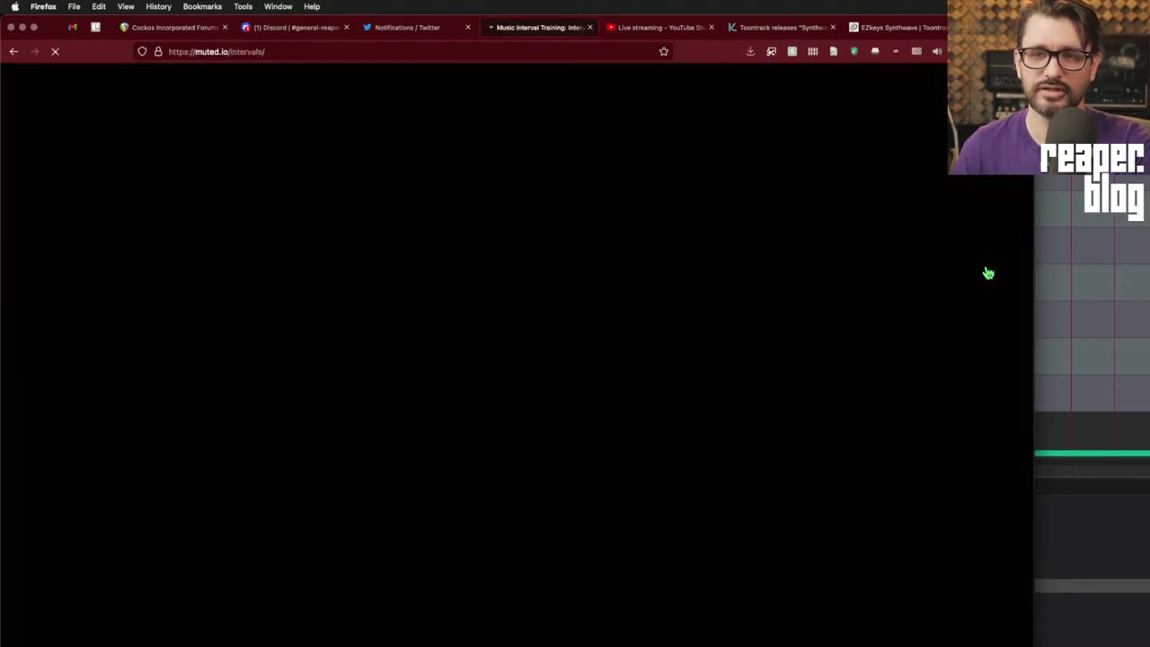
{"action": "scroll", "coordinate": [970, 300], "scroll_direction": "down", "scroll_amount": 10}
{"action": "scroll", "coordinate": [966, 316], "scroll_direction": "up", "scroll_amount": 10}
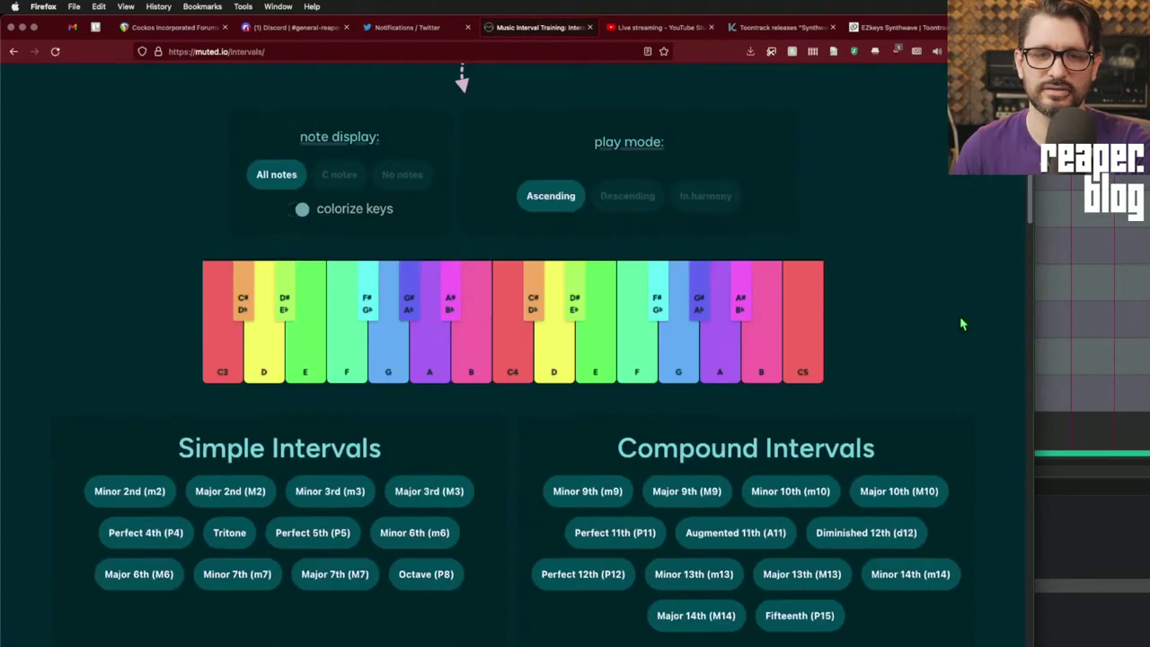
{"action": "scroll", "coordinate": [970, 329], "scroll_direction": "down", "scroll_amount": 3}
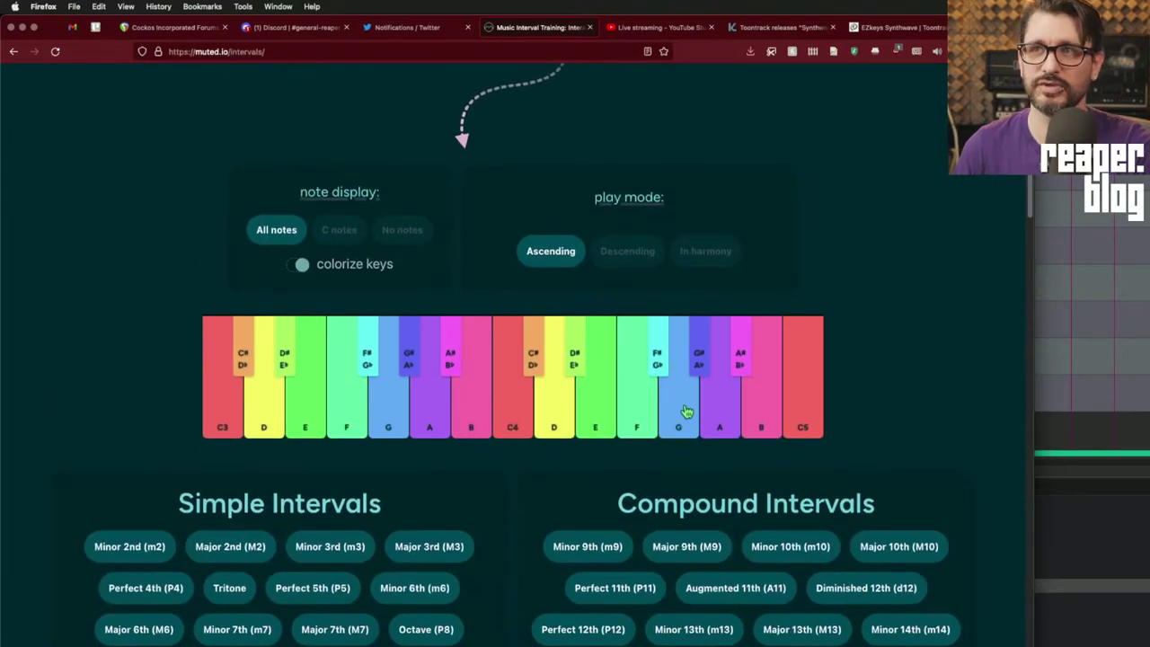
{"action": "scroll", "coordinate": [686, 407], "scroll_direction": "down", "scroll_amount": 3}
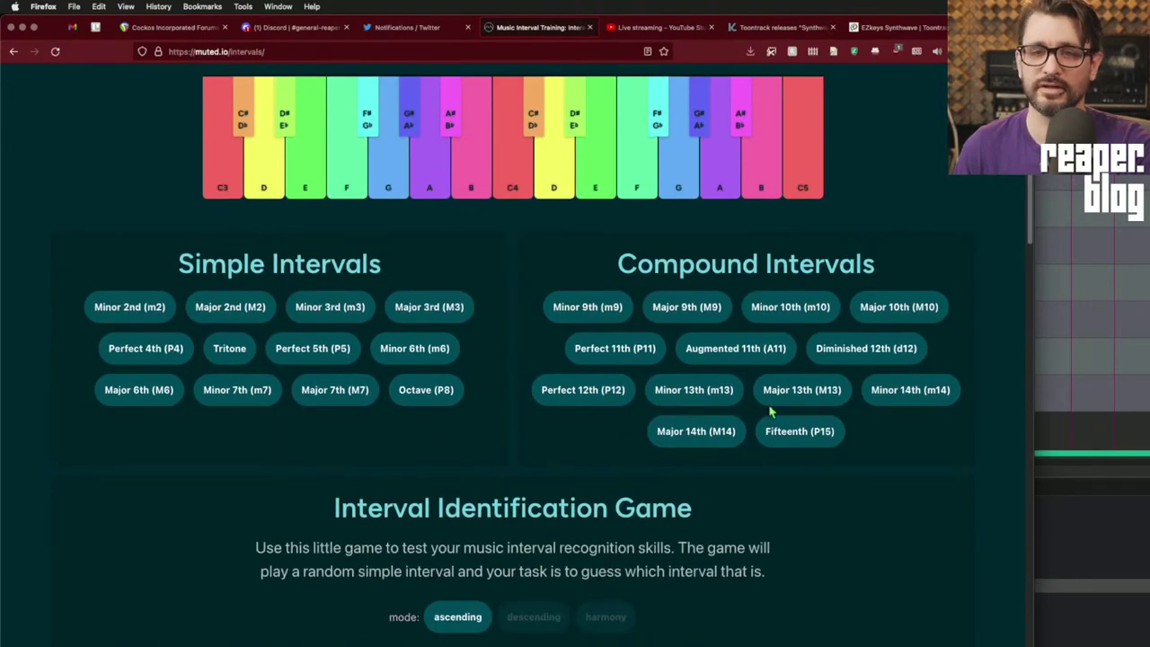
{"action": "scroll", "coordinate": [632, 439], "scroll_direction": "down", "scroll_amount": 5}
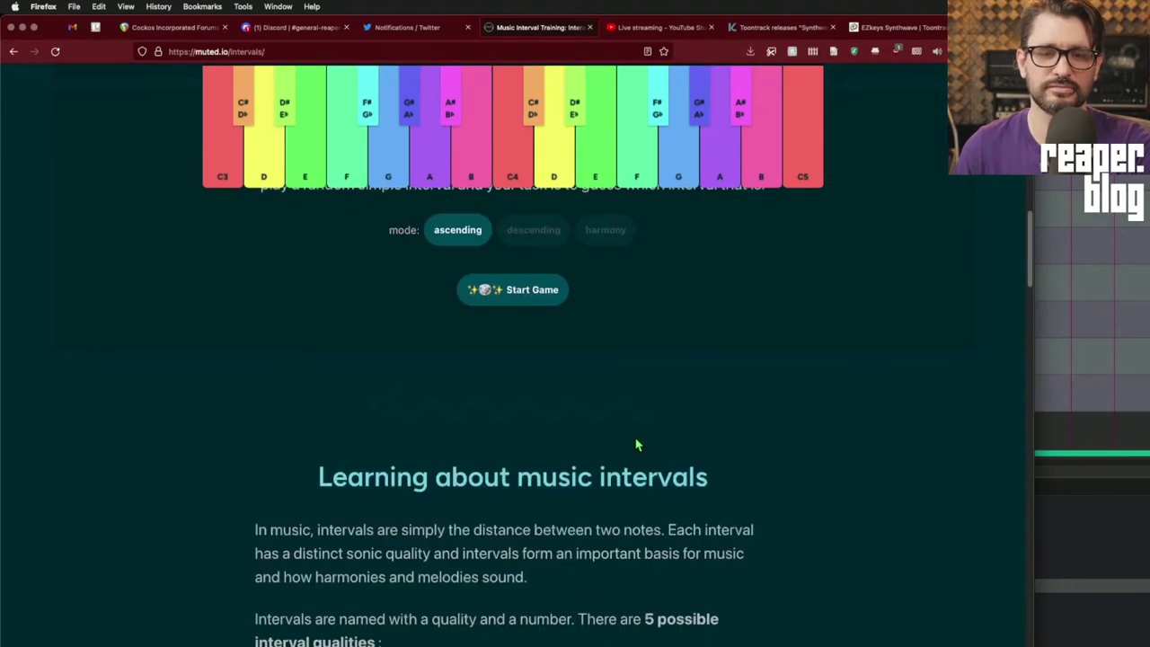
{"action": "scroll", "coordinate": [637, 444], "scroll_direction": "down", "scroll_amount": 1}
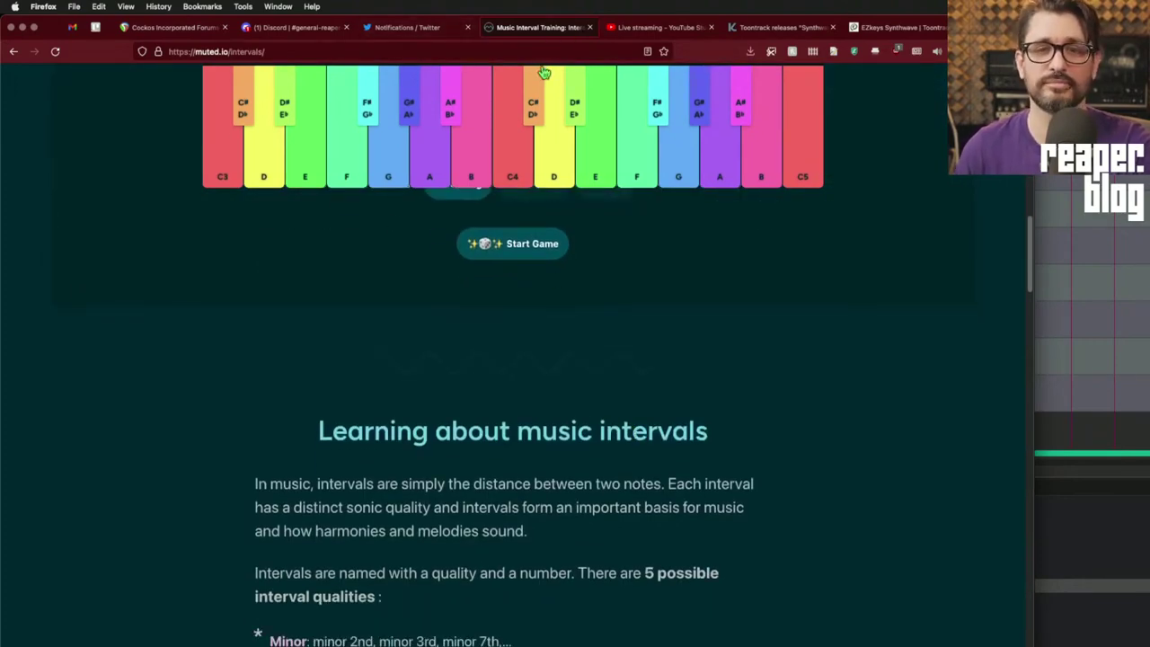
{"action": "scroll", "coordinate": [732, 308], "scroll_direction": "up", "scroll_amount": 20}
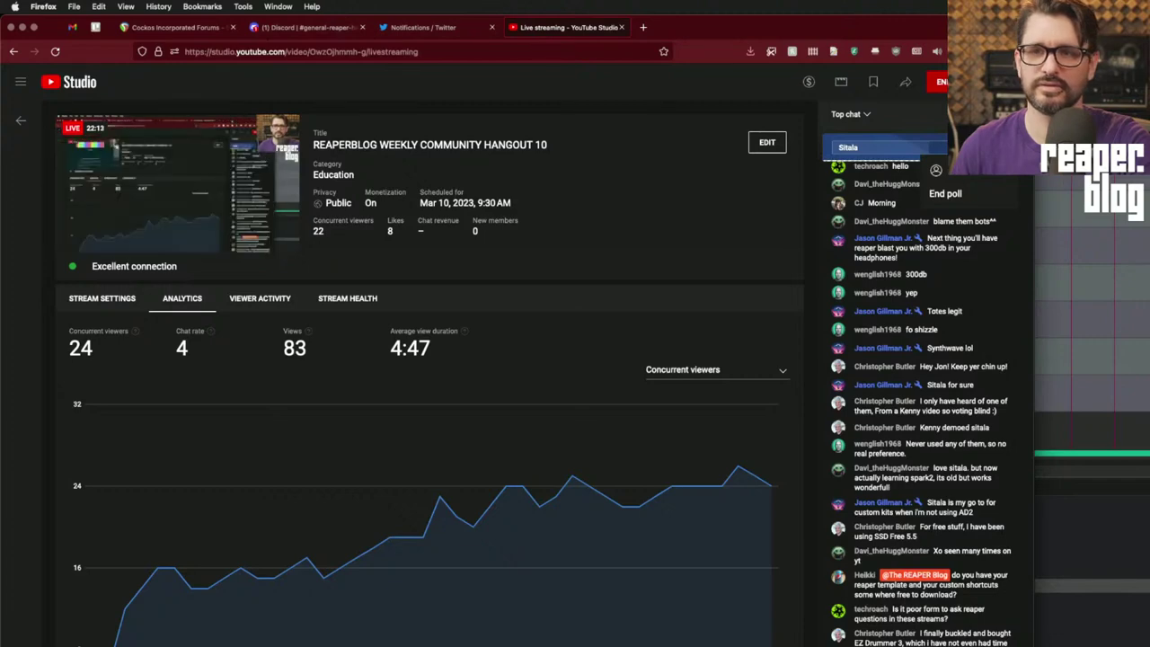
- Switch to REAPER and delete all tracks from the unsaved project
{"action": "key", "text": "super+Tab"}
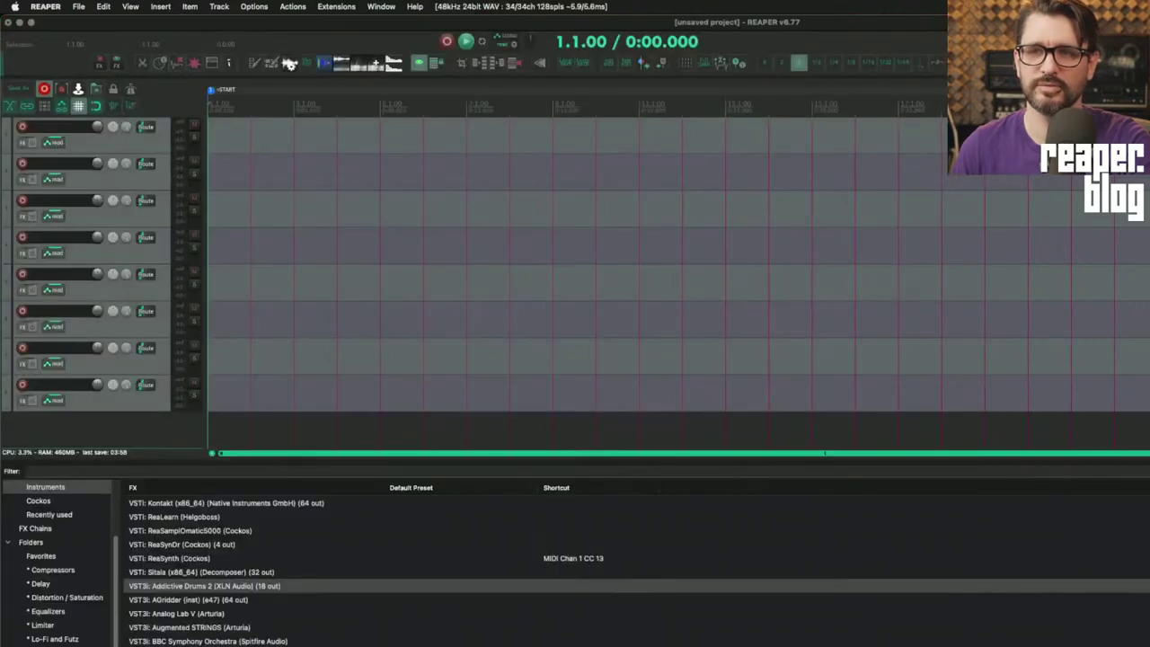
{"action": "left_click", "coordinate": [169, 147]}
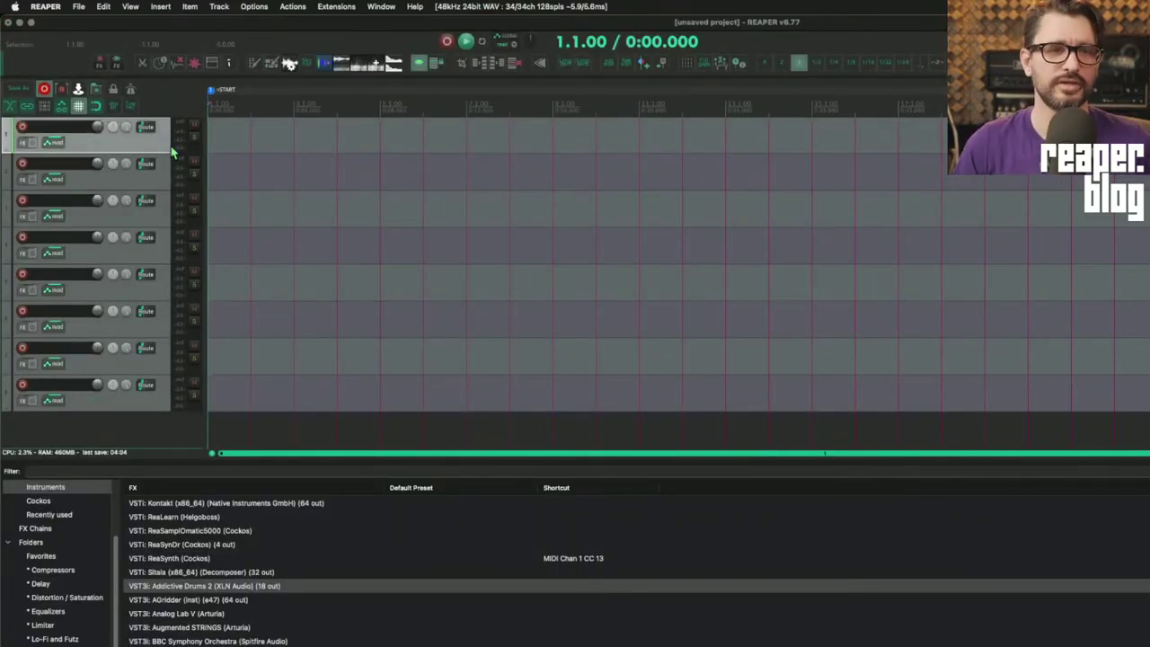
{"action": "key", "text": "super+a"}
{"action": "key", "text": "Delete"}
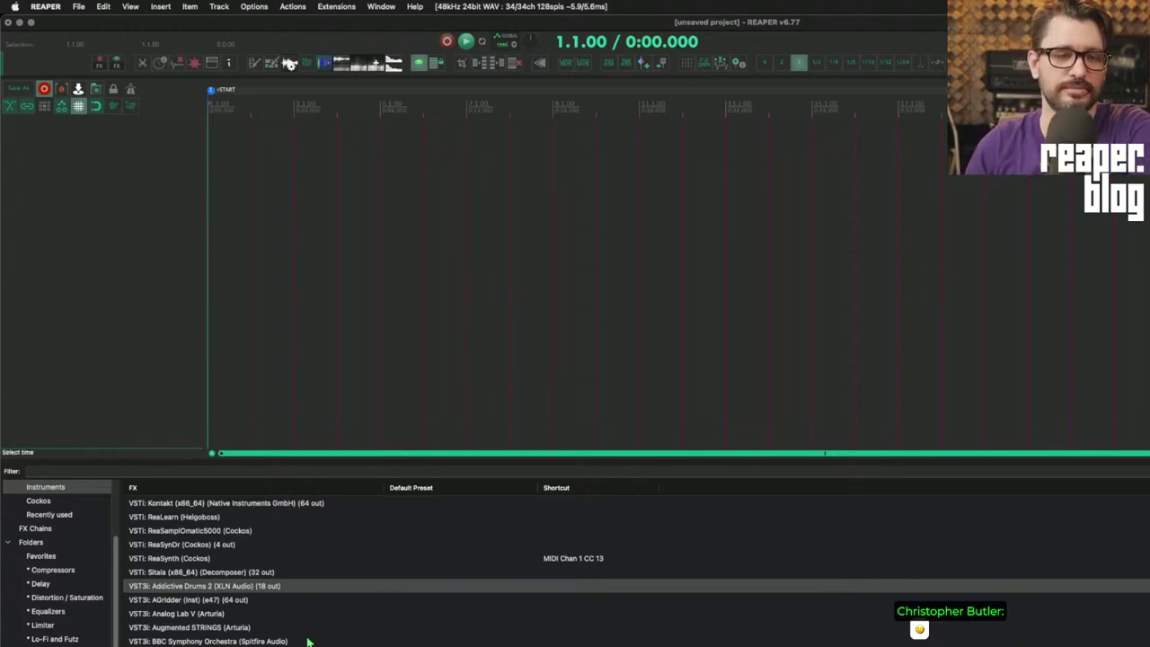
- Insert Sitala (32 out) on a new track with its separate stereo output tracks, and start a new empty kit in it
{"action": "left_click", "coordinate": [197, 586]}
{"action": "key", "text": "Up"}
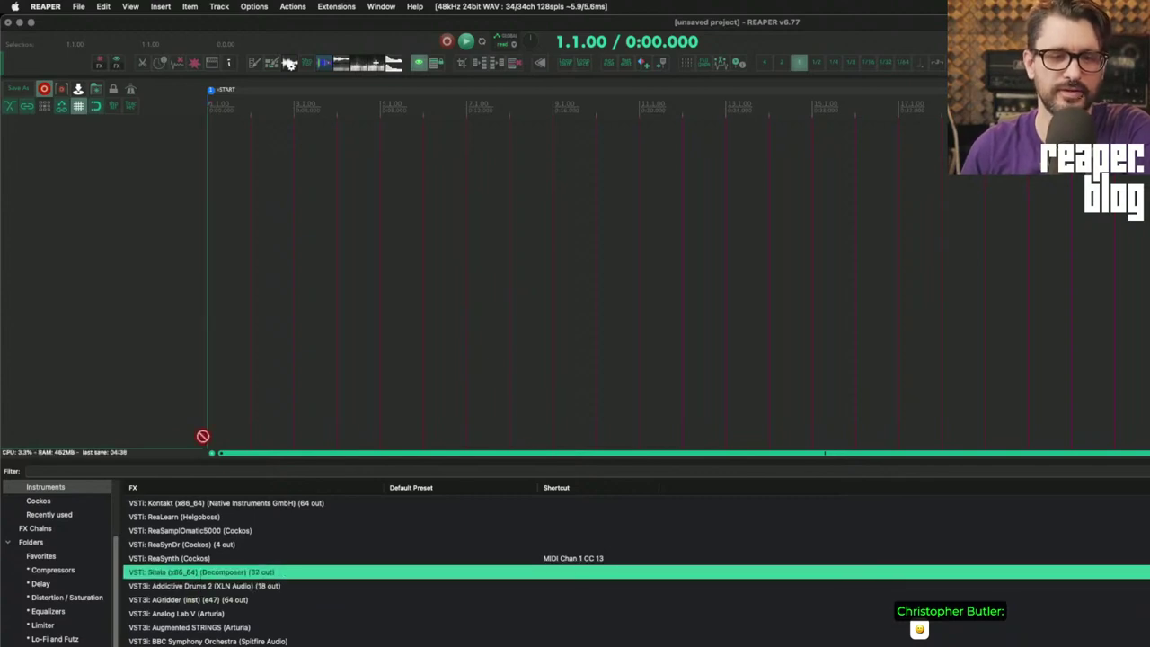
{"action": "left_click_drag", "start_coordinate": [263, 425], "coordinate": [268, 423]}
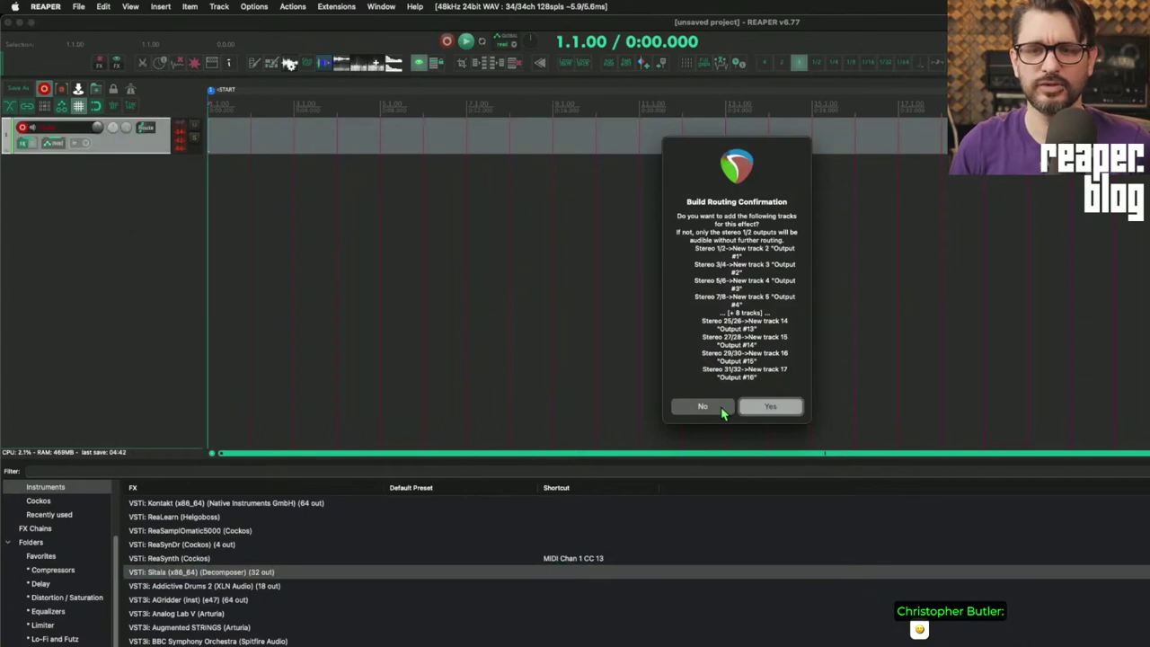
{"action": "key", "text": "Return"}
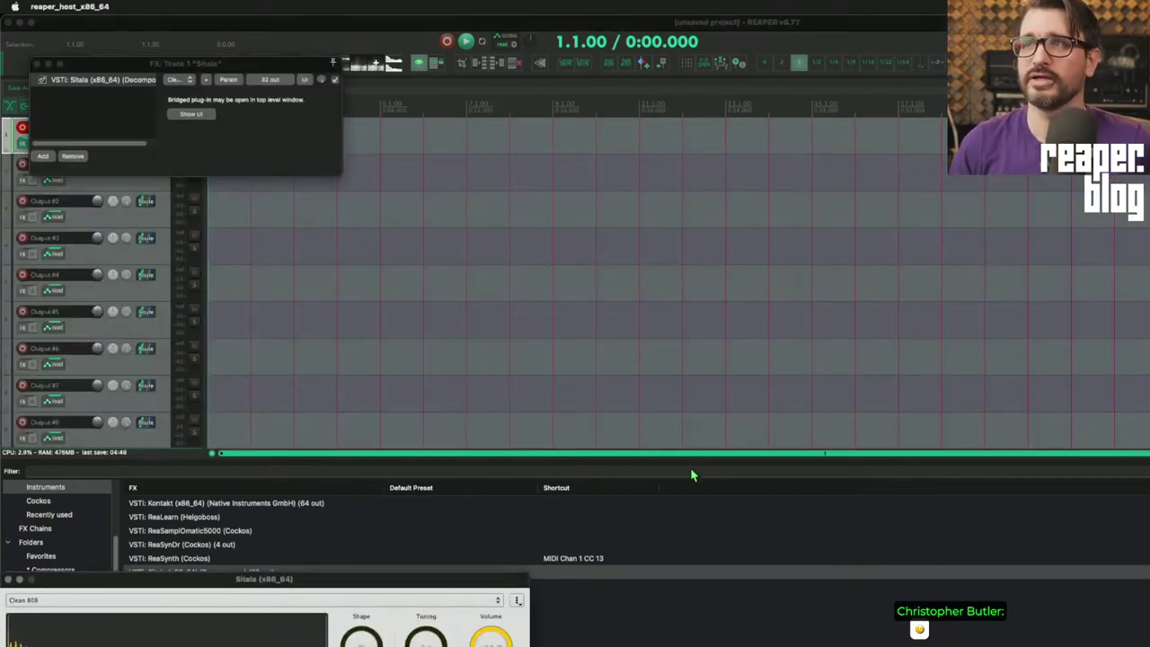
{"action": "left_click", "coordinate": [583, 52]}
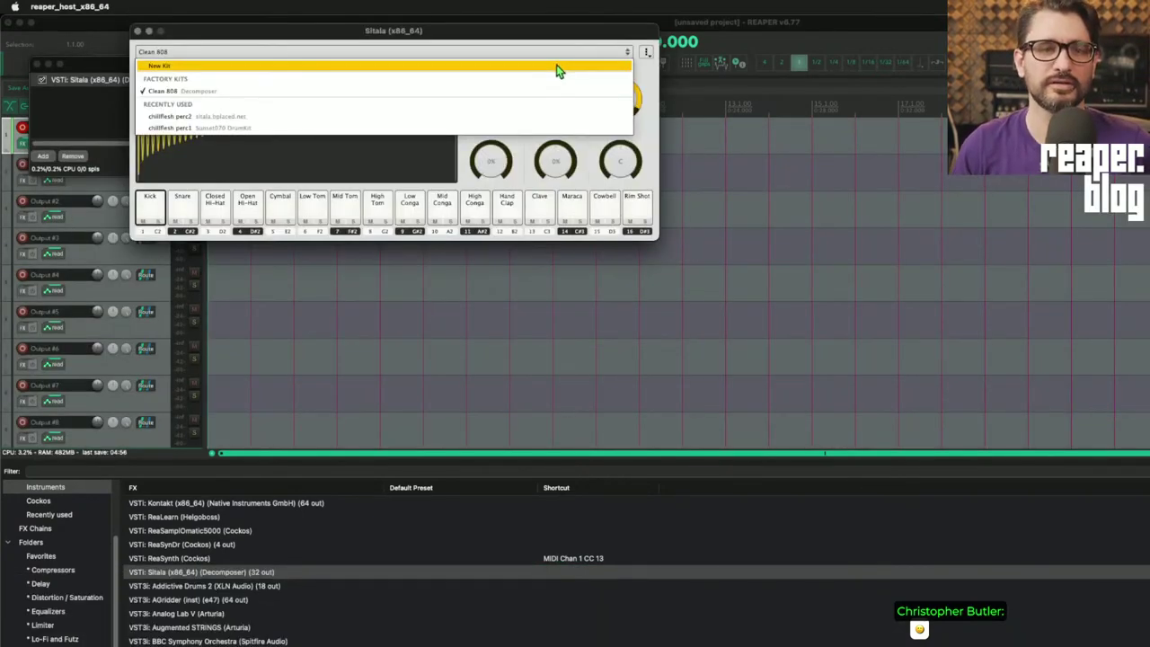
{"action": "left_click", "coordinate": [557, 66]}
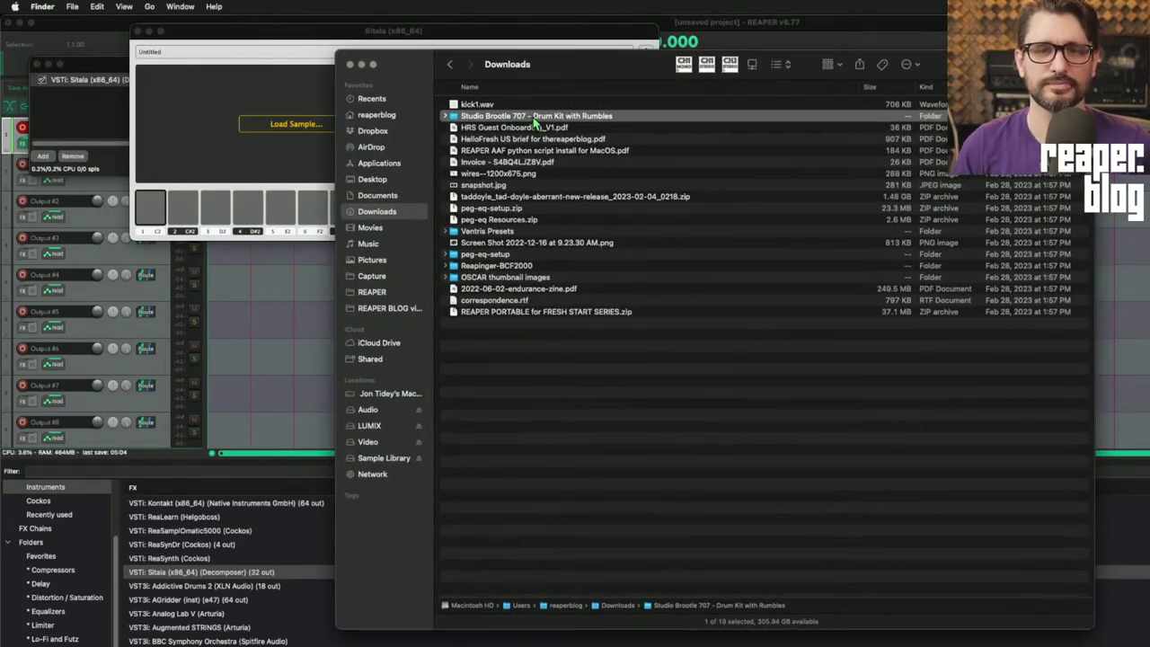
- In Finder's Downloads, open the "Studio Brootle 707 - Drum Kit with Rumbles" folder and expand the Kit 1 subfolder
{"action": "double_click", "coordinate": [537, 117]}
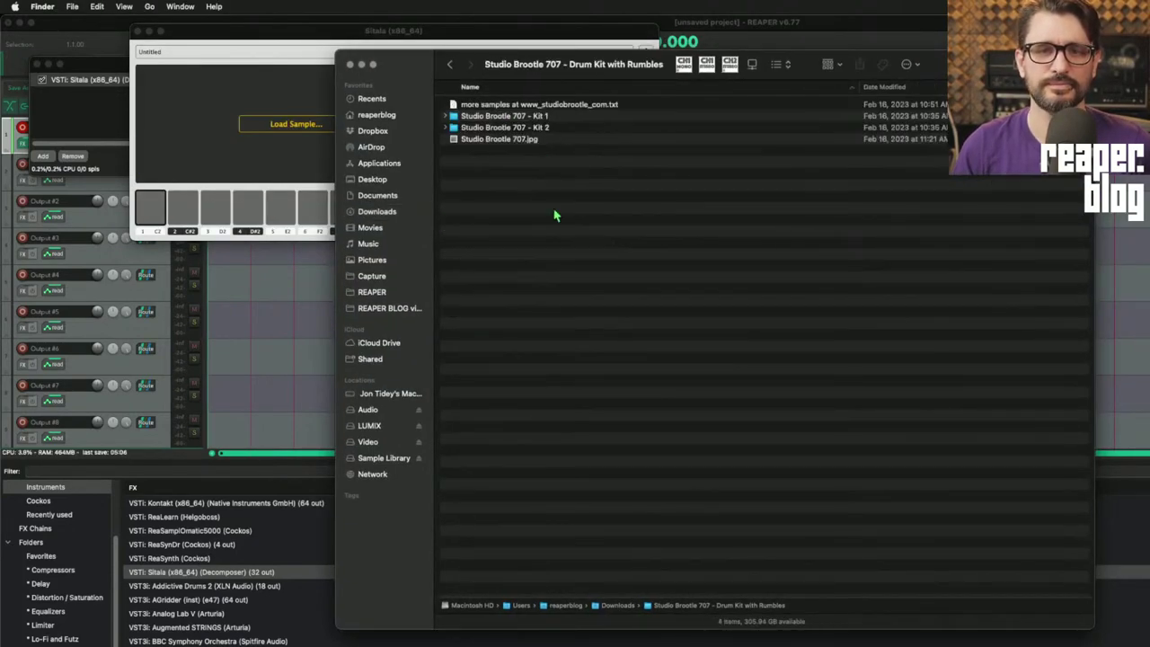
{"action": "left_click", "coordinate": [570, 119]}
{"action": "key", "text": "Right"}
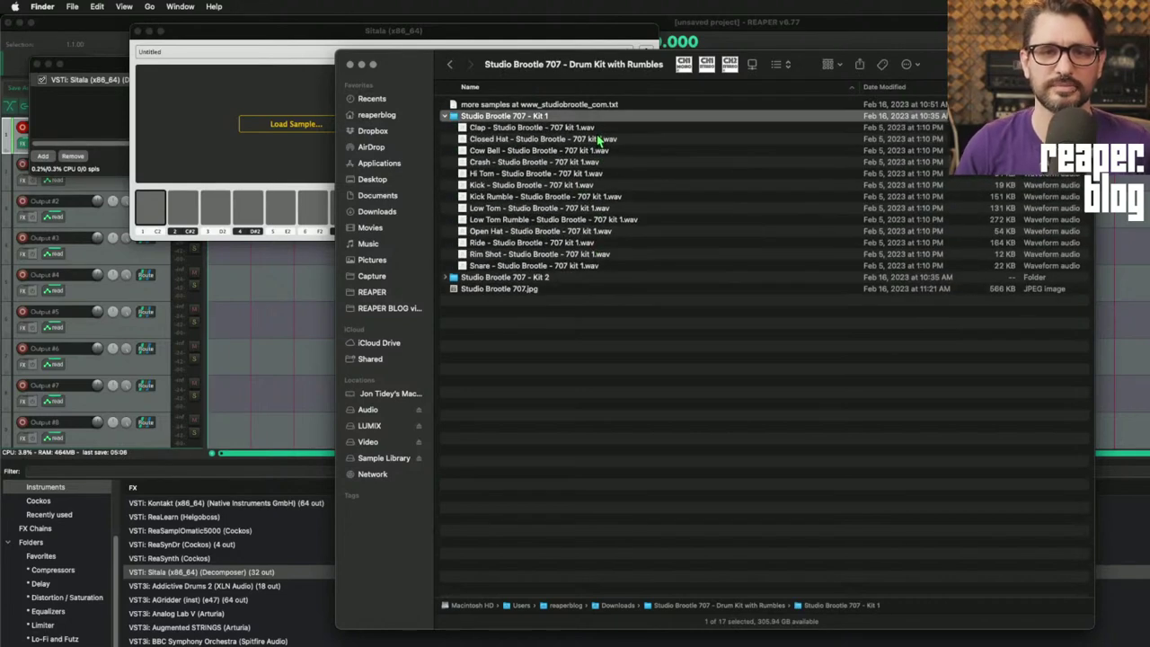
- Audition the Studio Brootle 707 Kit 1 samples one after another, from the Clap down to the Snare
{"action": "key", "text": "Down"}
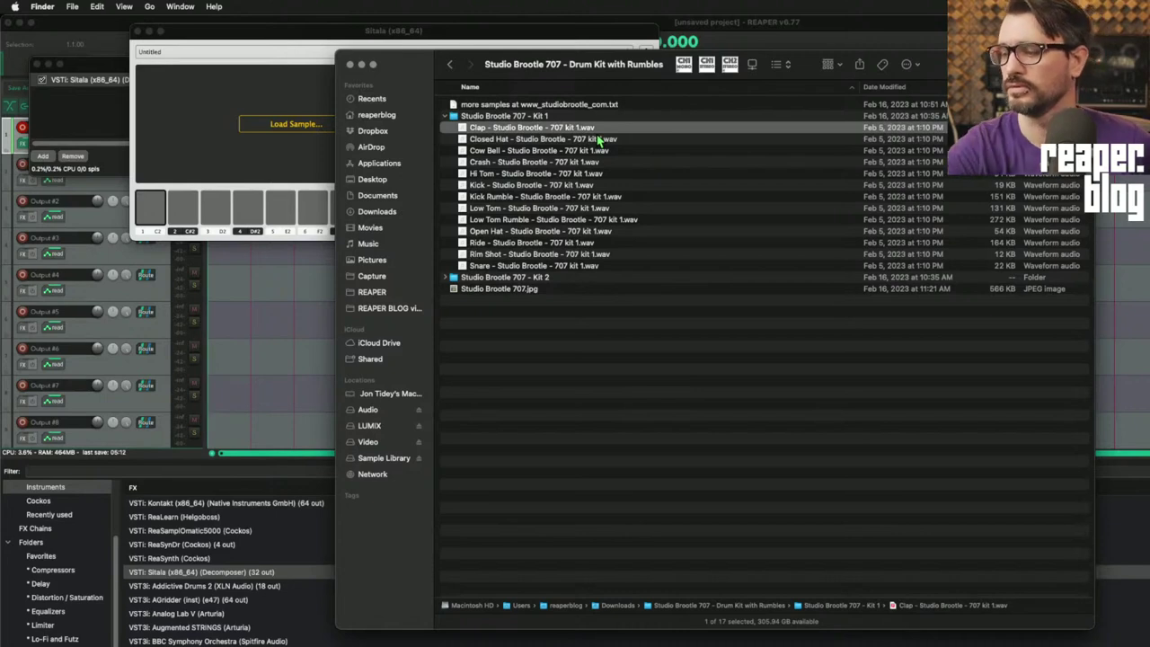
{"action": "key", "text": "space"}
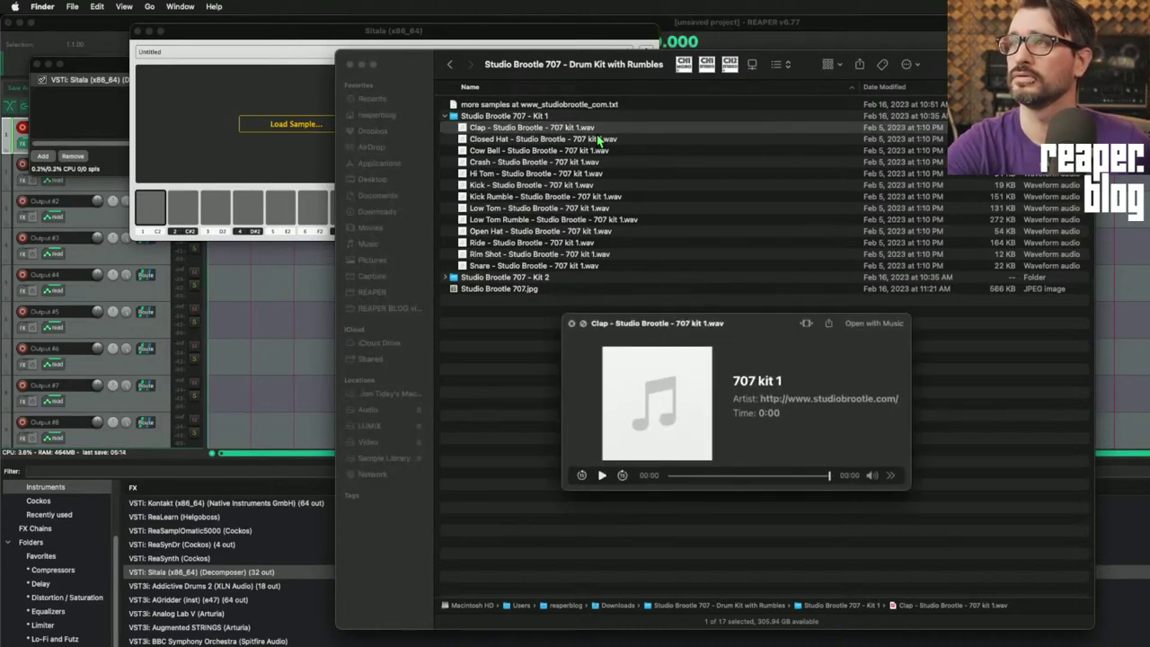
{"action": "key", "text": "Down"}
{"action": "key", "text": "Down"}
{"action": "key", "text": "Down"}
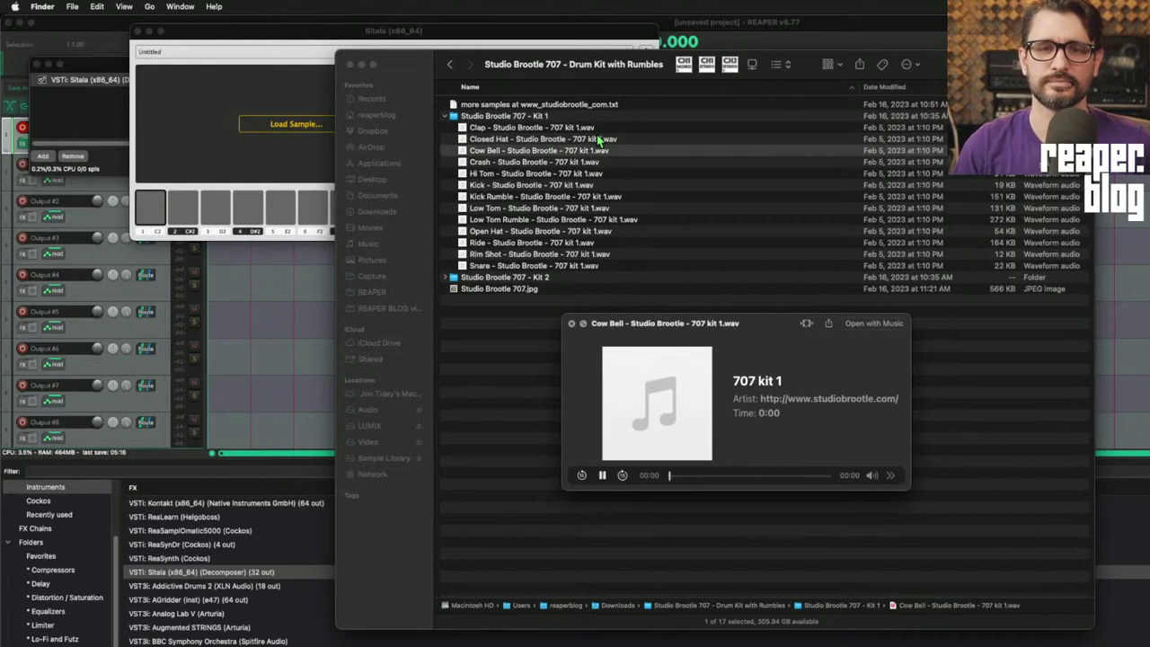
{"action": "key", "text": "Down"}
{"action": "key", "text": "Down"}
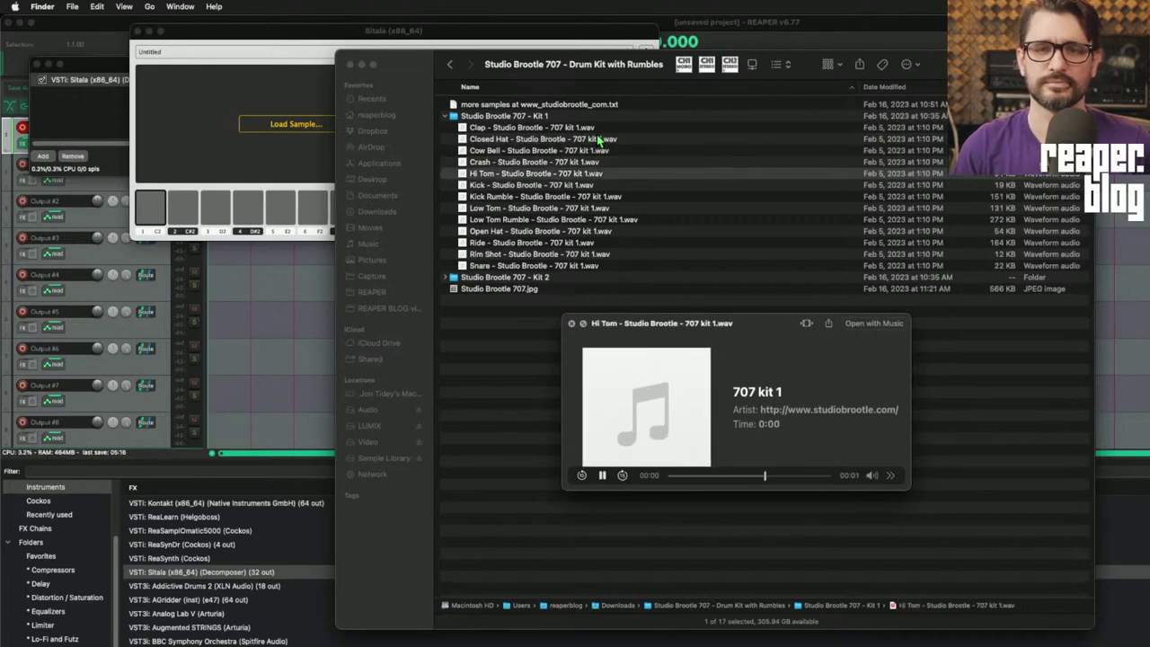
{"action": "key", "text": "Down"}
{"action": "key", "text": "Down"}
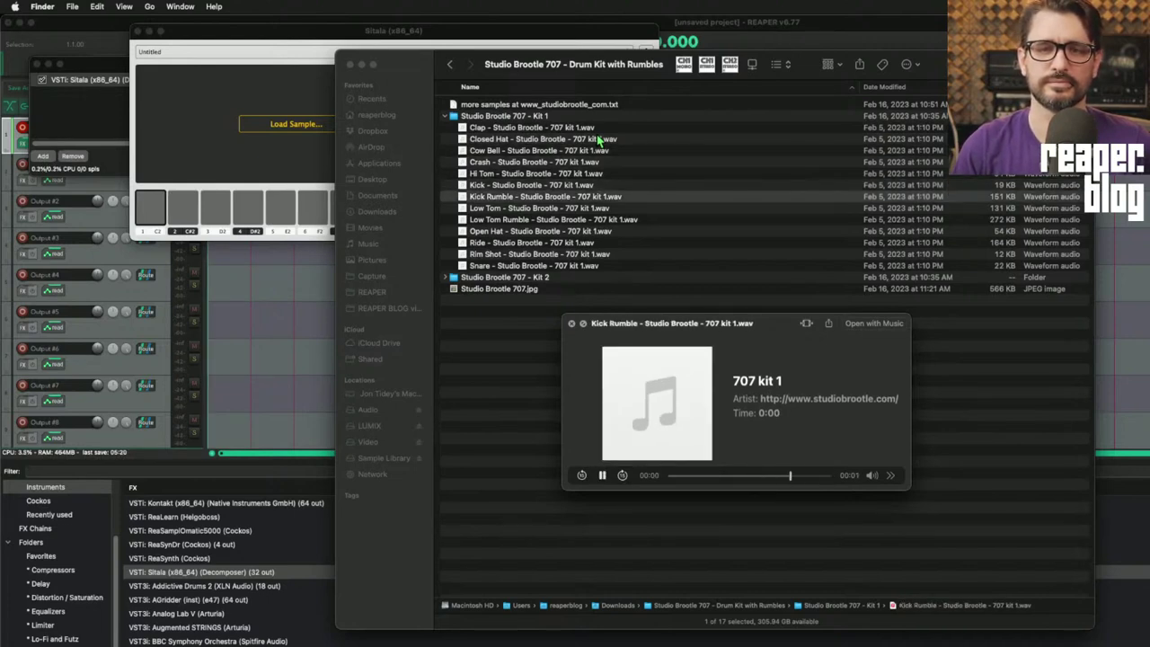
{"action": "key", "text": "Down"}
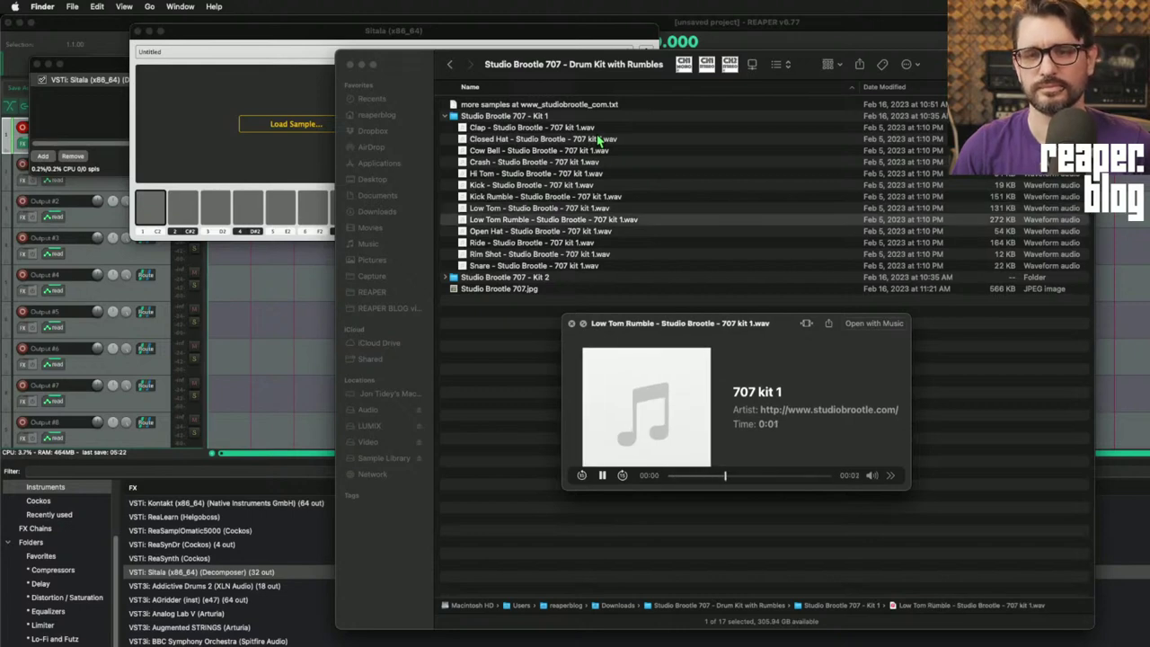
{"action": "key", "text": "Down"}
{"action": "key", "text": "Down"}
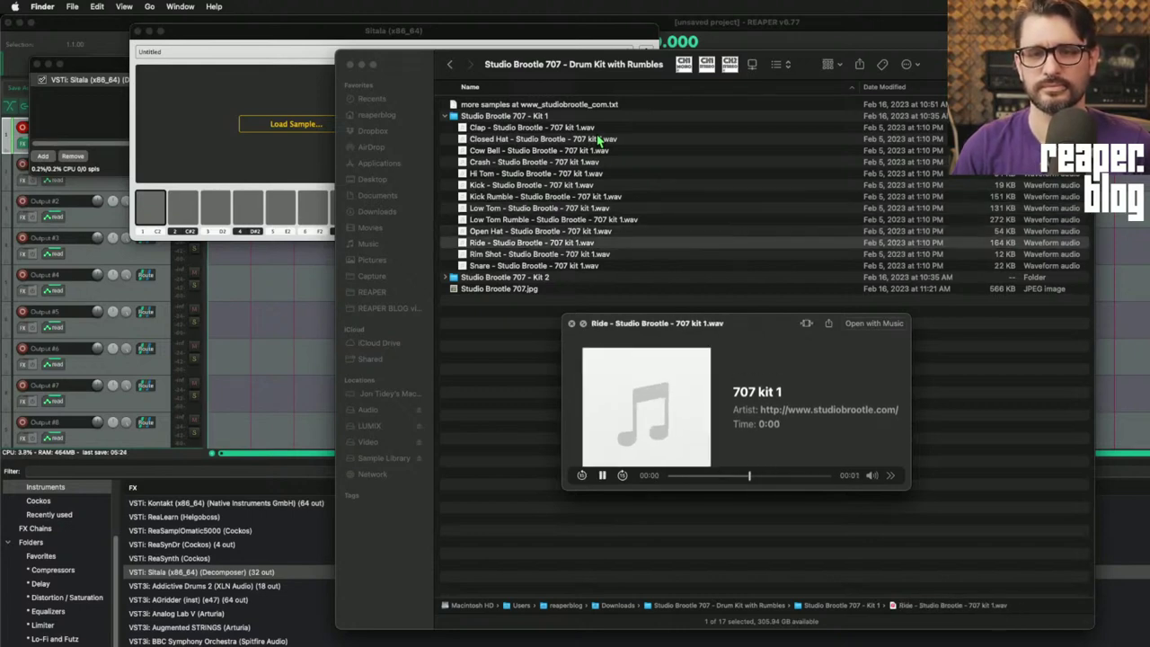
{"action": "key", "text": "Down"}
{"action": "key", "text": "Down"}
{"action": "key", "text": "space"}
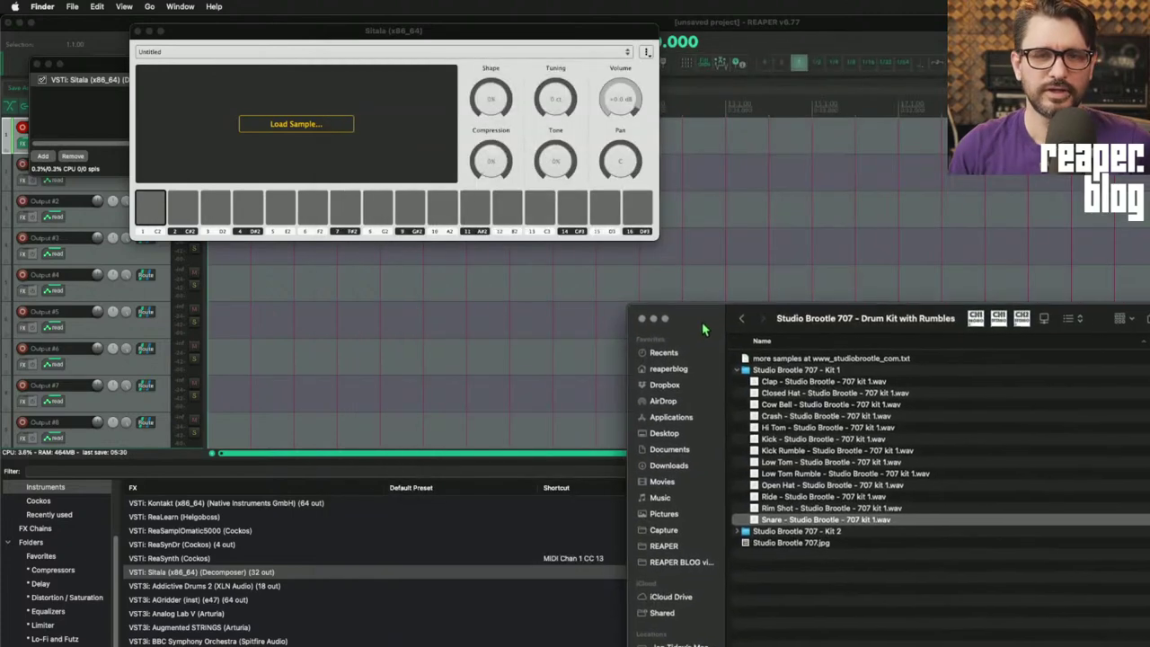
- Expand the Studio Brootle 707 Kit 2 subfolder to review its samples, and collapse both kit subfolders
{"action": "left_click_drag", "start_coordinate": [704, 329], "coordinate": [442, 96]}
{"action": "left_click", "coordinate": [525, 151], "text": "shift"}
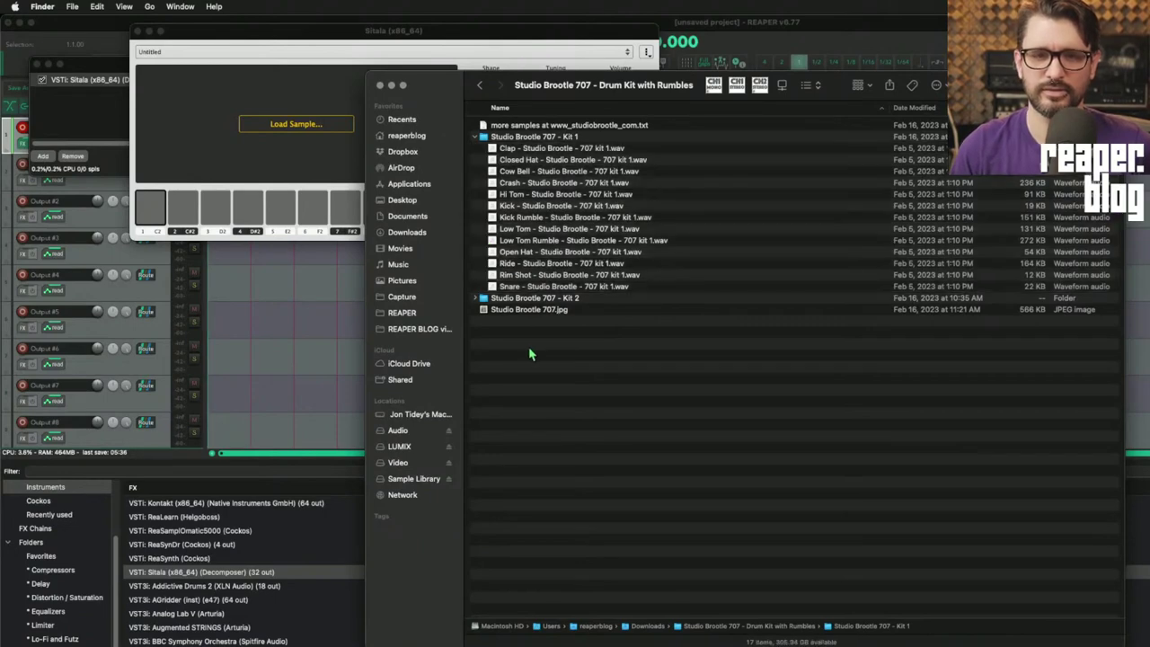
{"action": "left_click", "coordinate": [519, 299]}
{"action": "key", "text": "Right"}
{"action": "key", "text": "Down"}
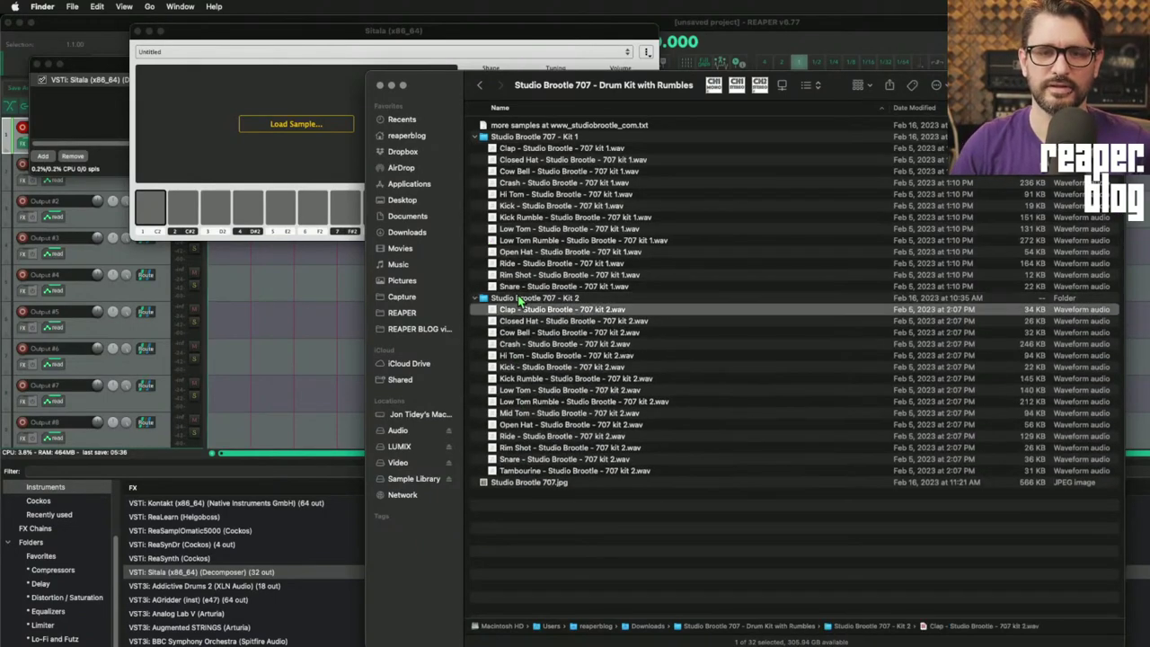
{"action": "left_click", "coordinate": [554, 474], "text": "shift"}
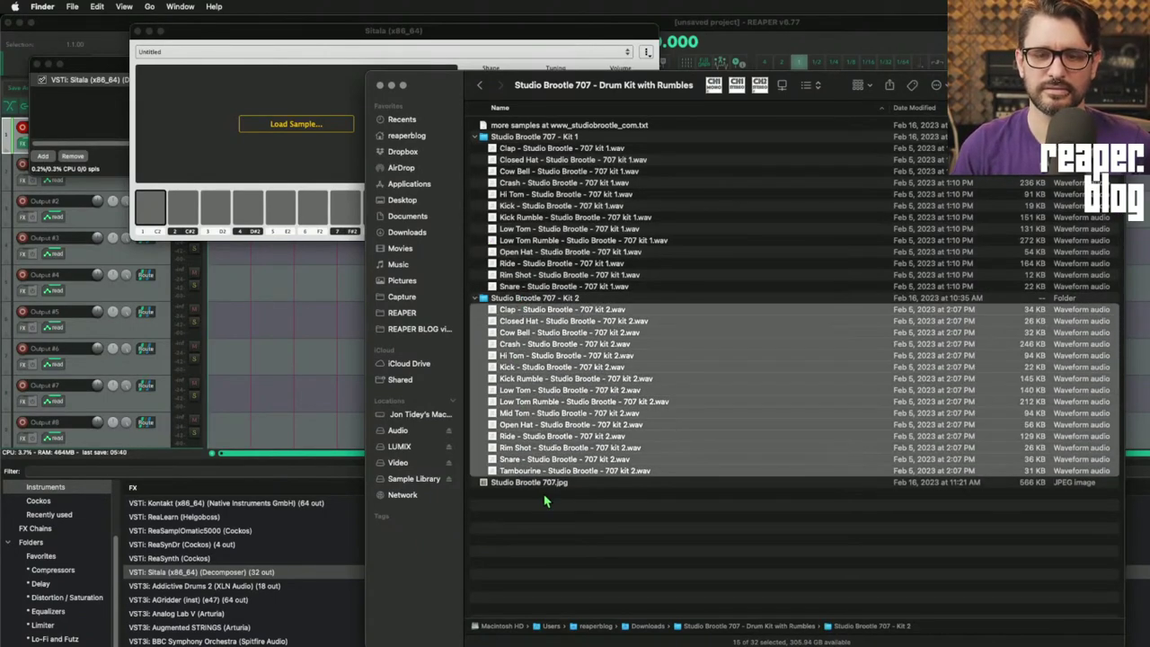
{"action": "left_click", "coordinate": [557, 516]}
{"action": "left_click_drag", "start_coordinate": [452, 90], "coordinate": [667, 129]}
{"action": "left_click", "coordinate": [691, 174]}
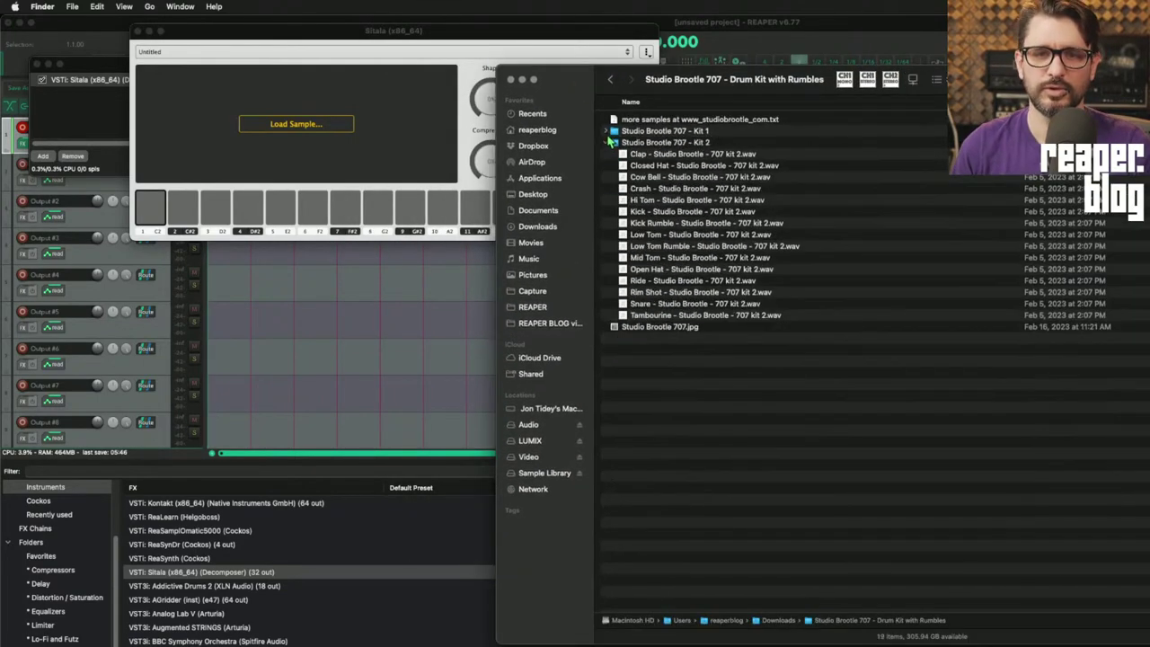
{"action": "left_click", "coordinate": [606, 142]}
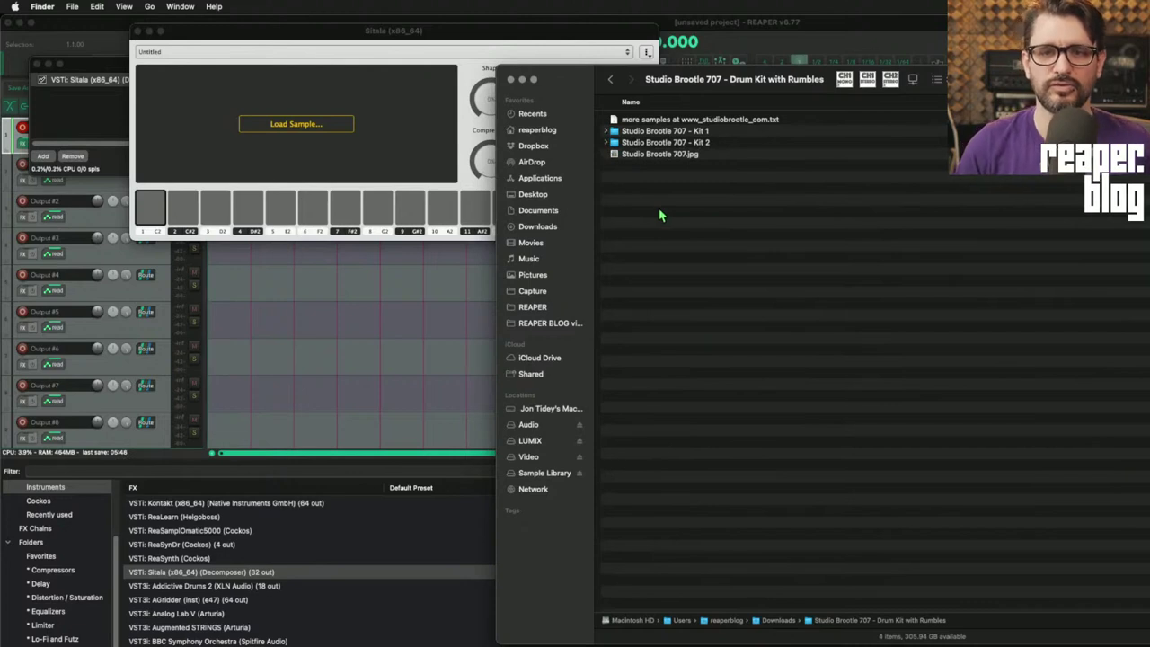
- On the Sample Library drive, find the "Studio Brootle 707 - Drum Kit with Rumbles" folder and open its Kit 1 subfolder
{"action": "key", "text": "super+Up"}
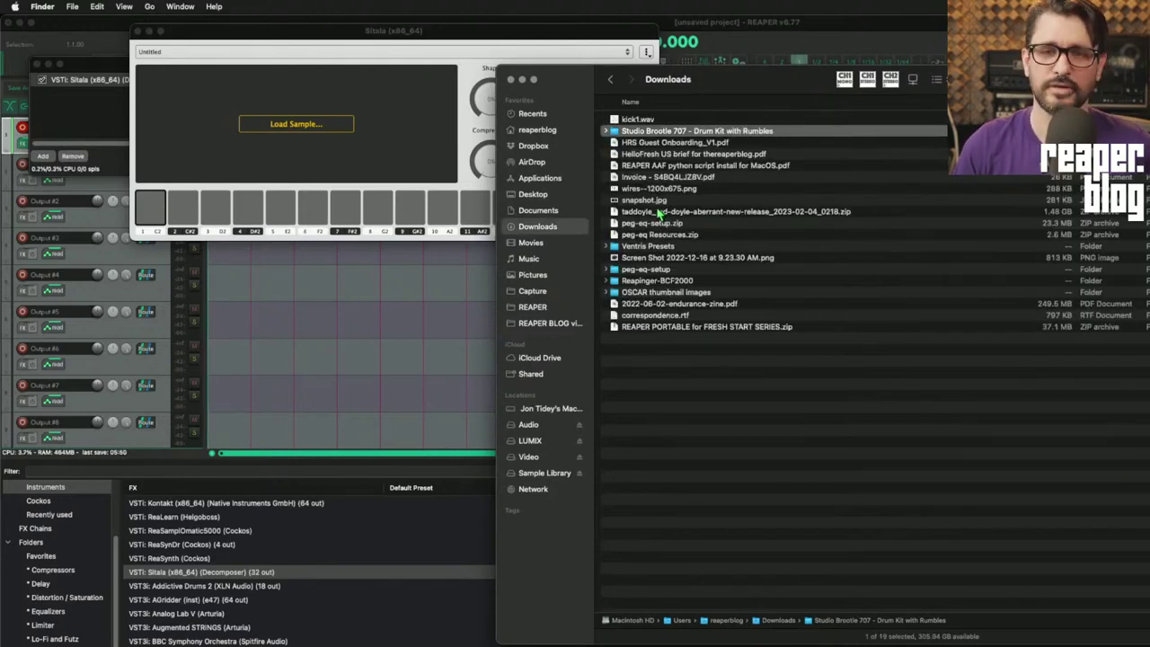
{"action": "left_click", "coordinate": [544, 473]}
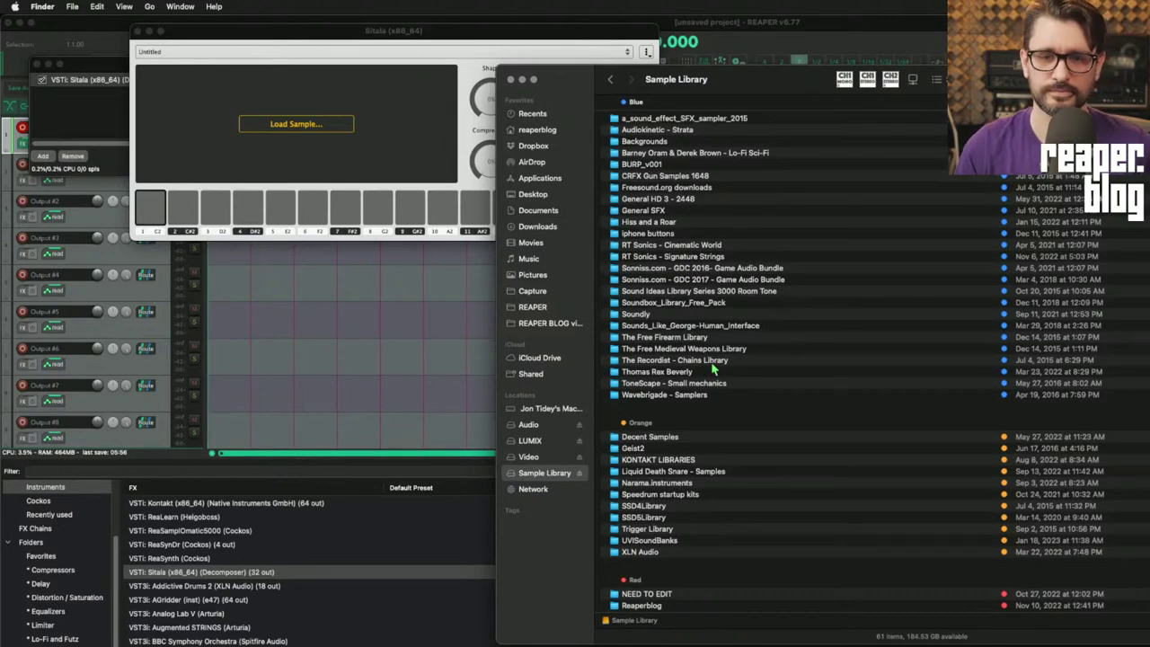
{"action": "scroll", "coordinate": [711, 362], "scroll_direction": "down", "scroll_amount": 5}
{"action": "left_click", "coordinate": [764, 600]}
{"action": "scroll", "coordinate": [777, 520], "scroll_direction": "down", "scroll_amount": 2}
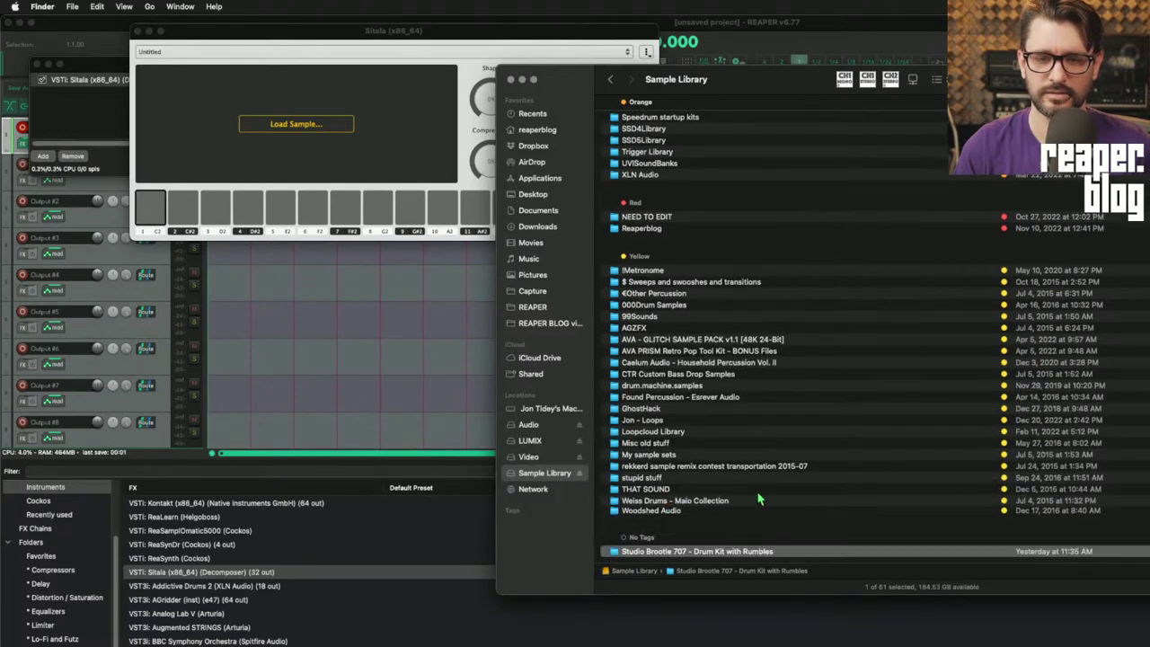
{"action": "right_click", "coordinate": [748, 551]}
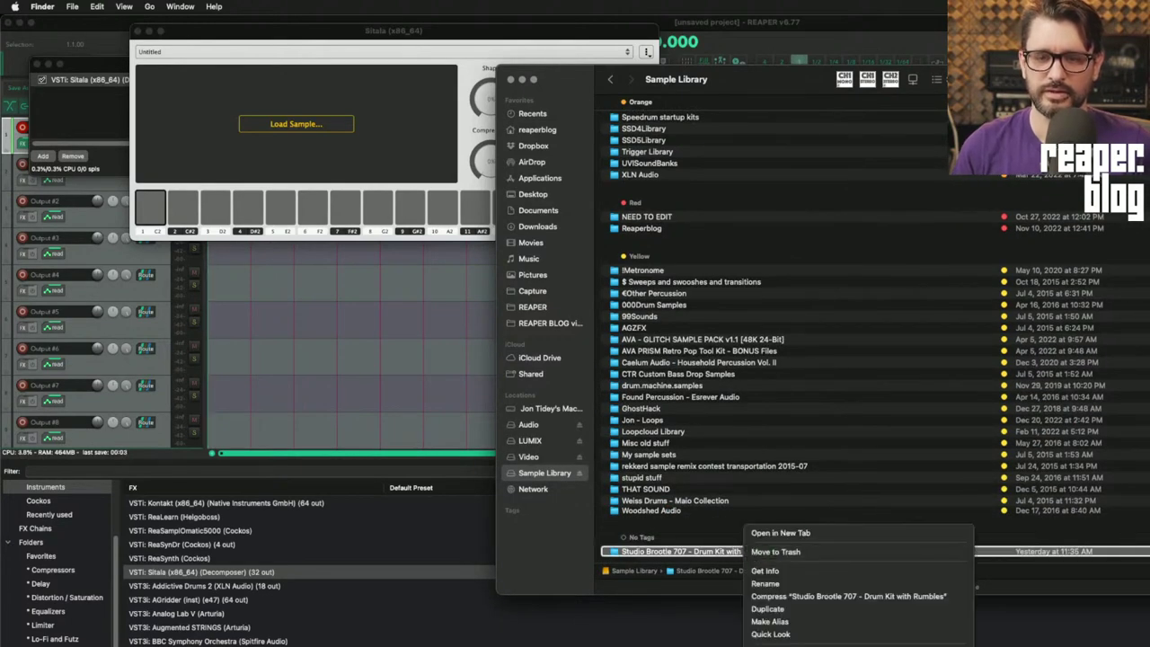
{"action": "left_click", "coordinate": [787, 646]}
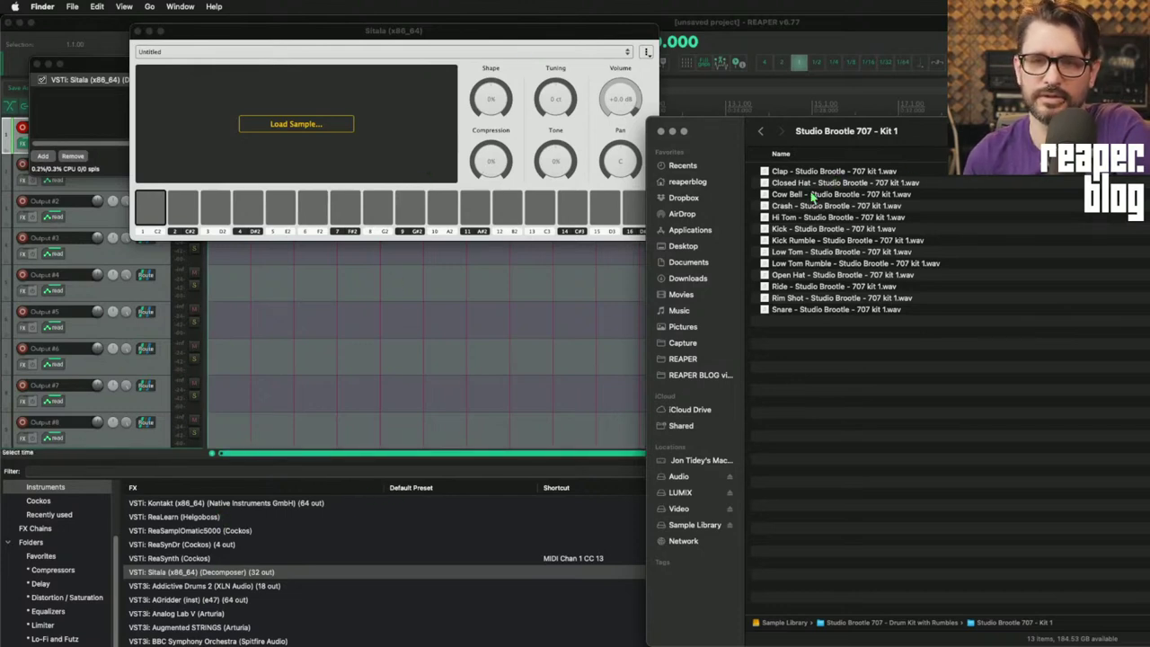
- Load the Kit 1 Kick sample onto Sitala pad 1 and the Kick Rumble sample onto pad 2
{"action": "left_click_drag", "start_coordinate": [809, 228], "coordinate": [151, 208]}
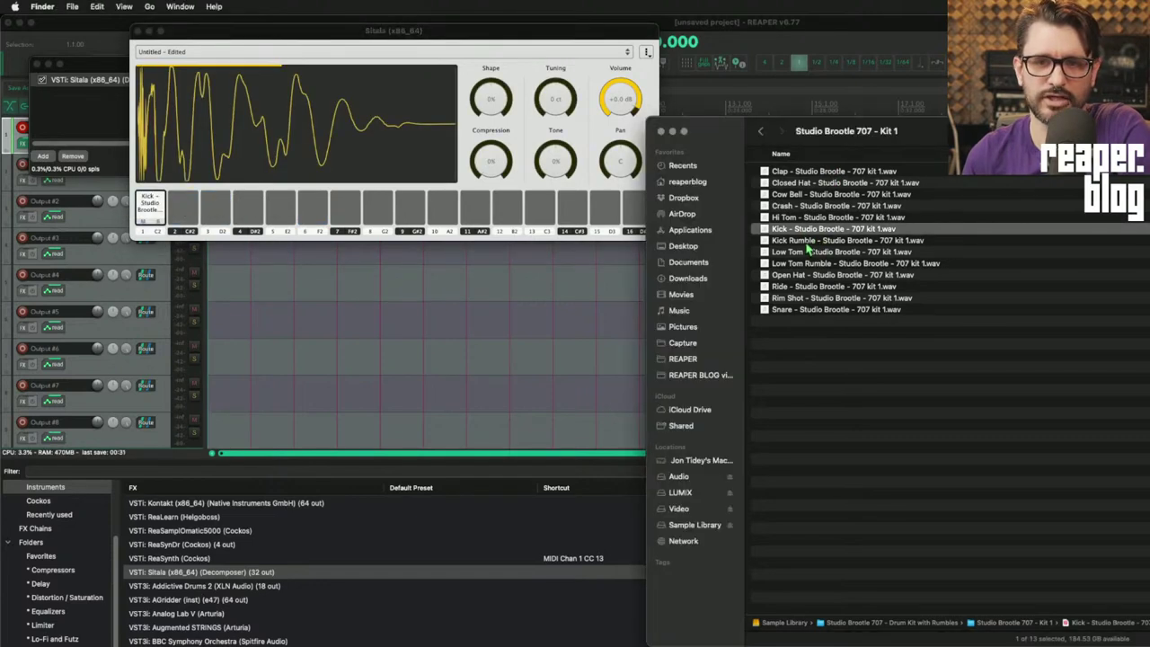
{"action": "left_click", "coordinate": [812, 241]}
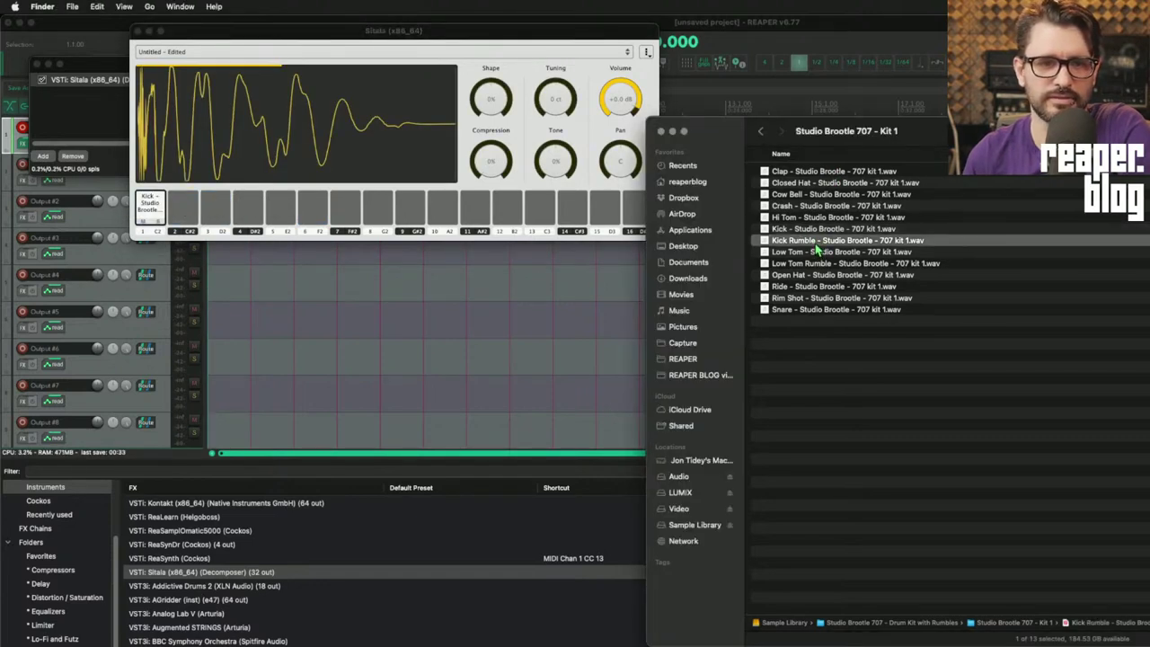
{"action": "left_click_drag", "start_coordinate": [816, 250], "coordinate": [191, 216]}
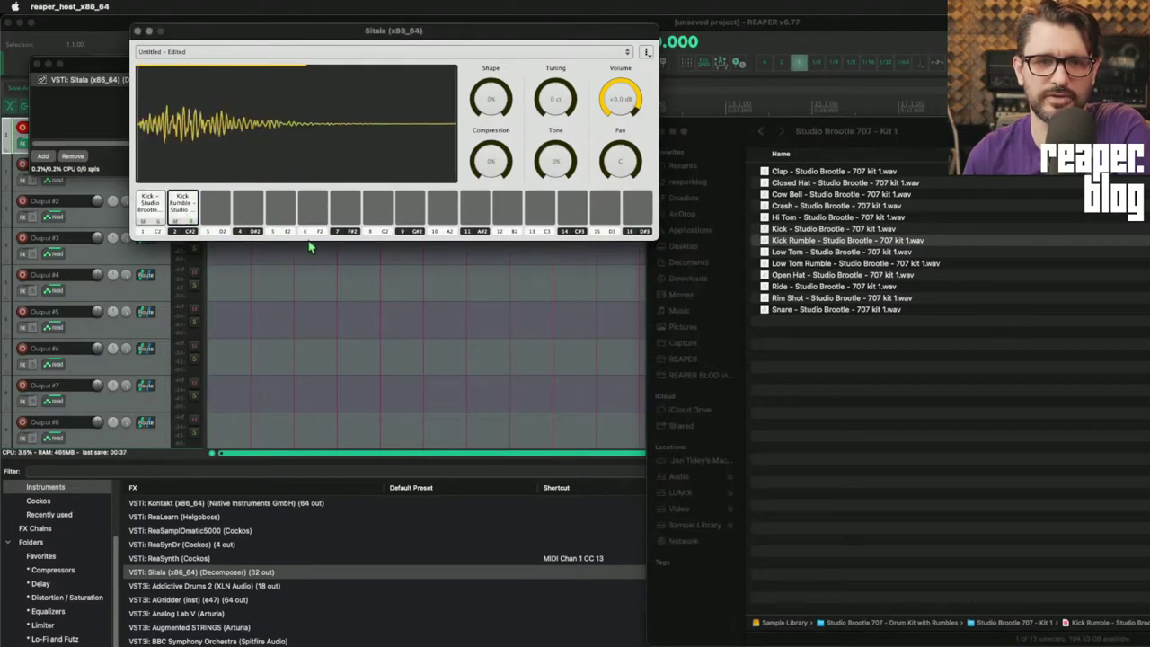
- Load the Kit 1 Snare, Rim Shot and Clap samples onto Sitala pads 3, 4 and 5
{"action": "left_click", "coordinate": [817, 234]}
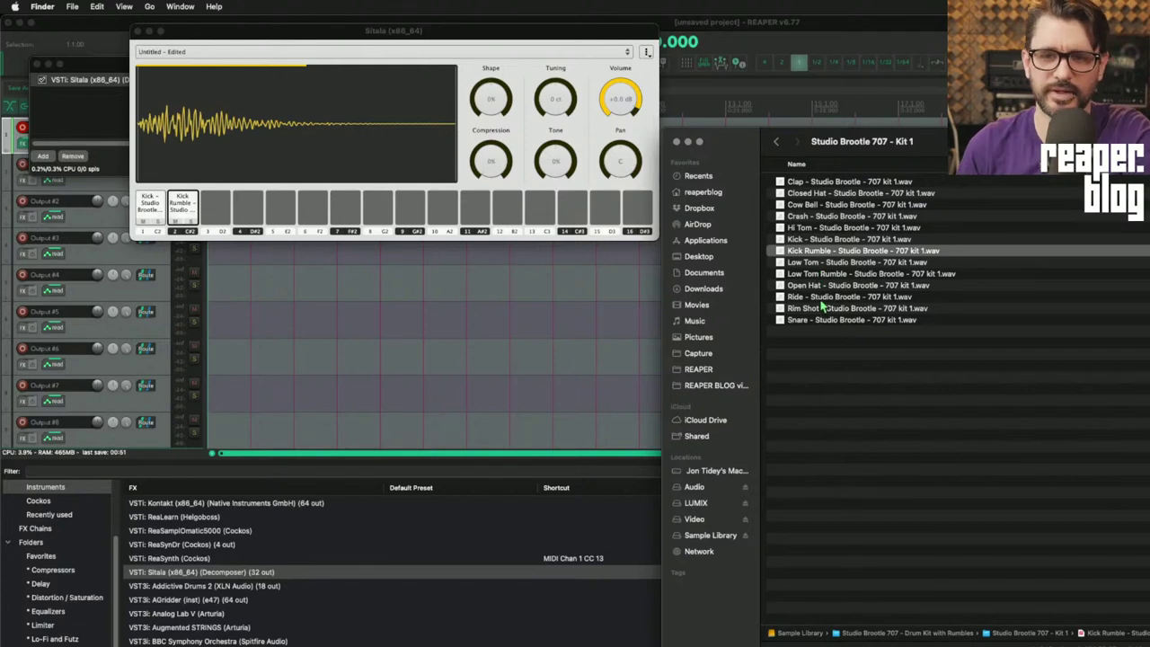
{"action": "left_click_drag", "start_coordinate": [816, 320], "coordinate": [212, 218]}
{"action": "left_click", "coordinate": [829, 343]}
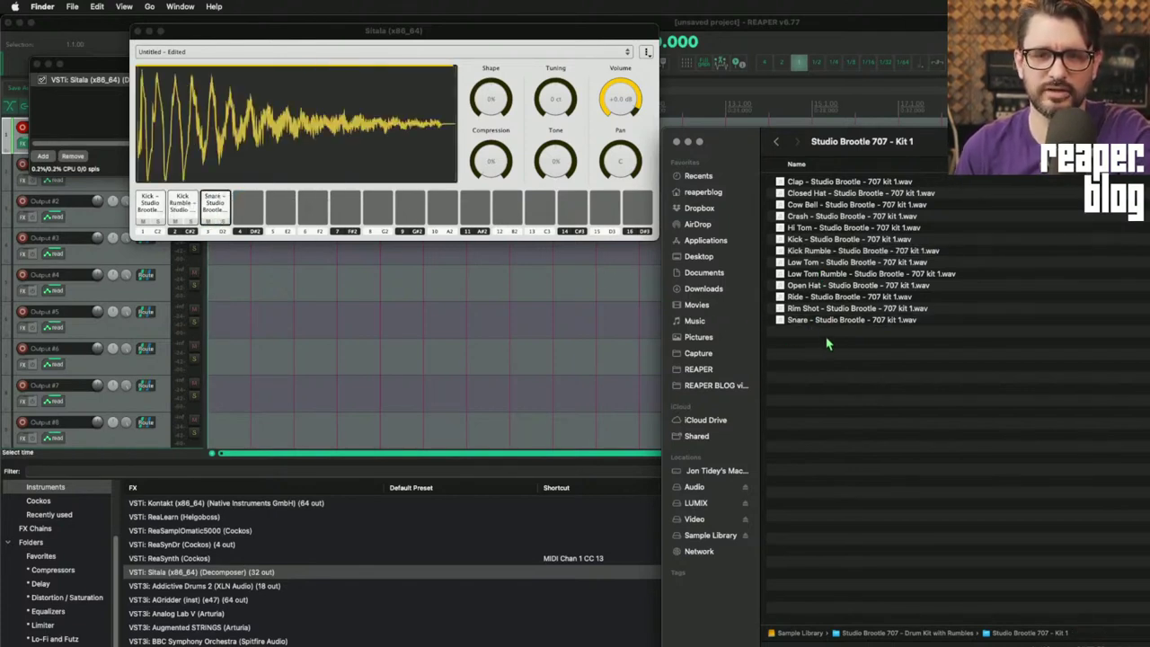
{"action": "left_click", "coordinate": [795, 310]}
{"action": "left_click_drag", "start_coordinate": [811, 314], "coordinate": [248, 210]}
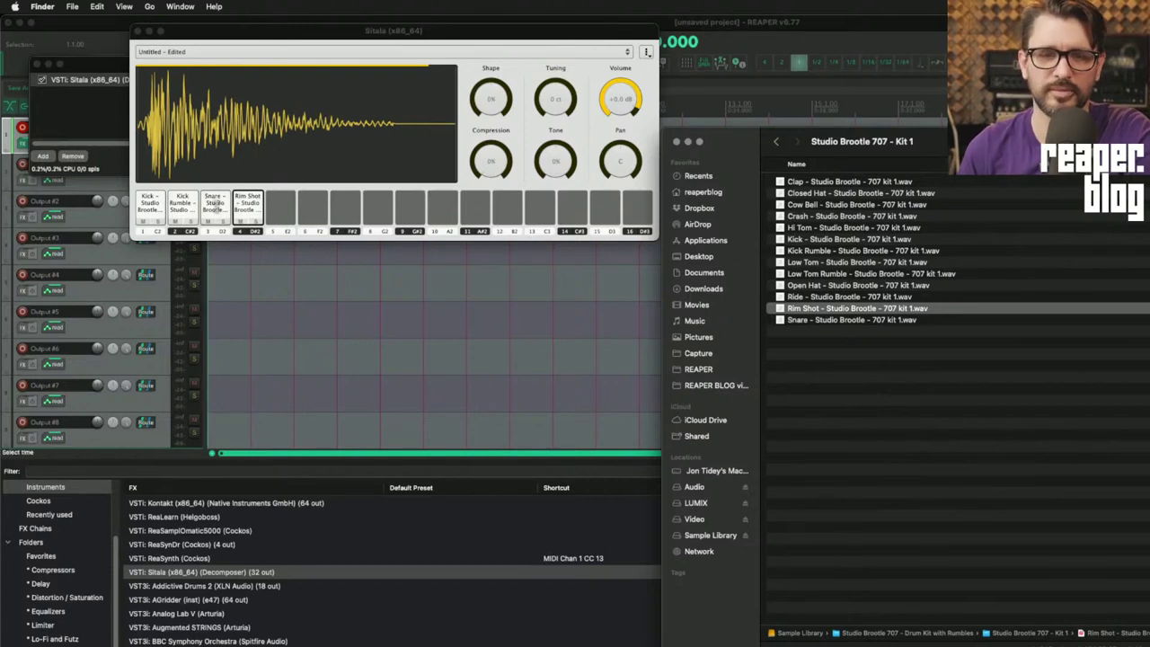
{"action": "mouse_move", "coordinate": [252, 206]}
{"action": "left_mouse_down"}
{"action": "mouse_move", "coordinate": [312, 208]}
{"action": "mouse_move", "coordinate": [248, 206]}
{"action": "left_mouse_up"}
{"action": "left_click", "coordinate": [860, 367]}
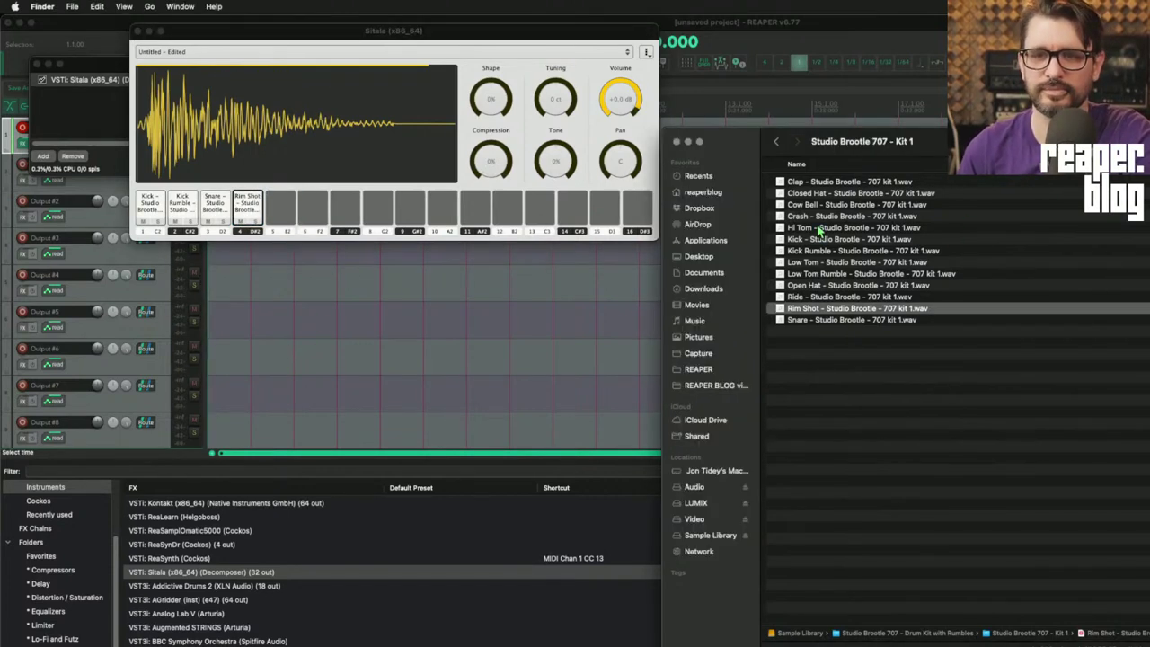
{"action": "left_click", "coordinate": [841, 195]}
{"action": "left_click_drag", "start_coordinate": [818, 182], "coordinate": [281, 206]}
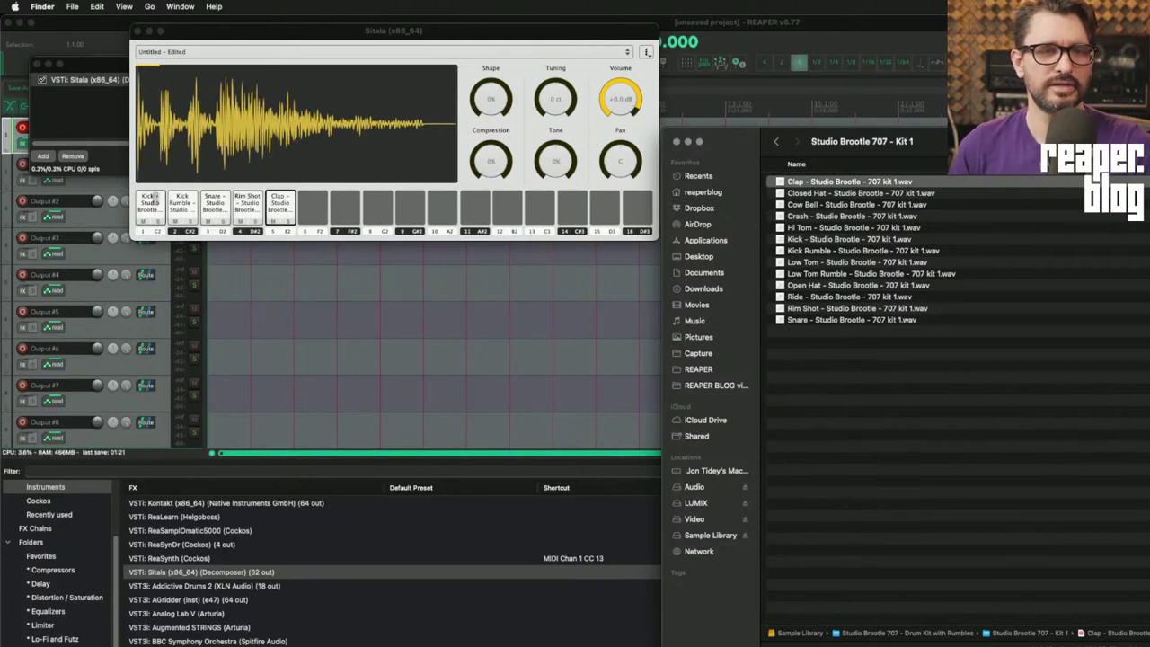
- Play the Kick and Kick Rumble pads, set the Kick Rumble pad to trigger the Kick pad, and test it by playing the Kick
{"action": "left_click", "coordinate": [157, 206]}
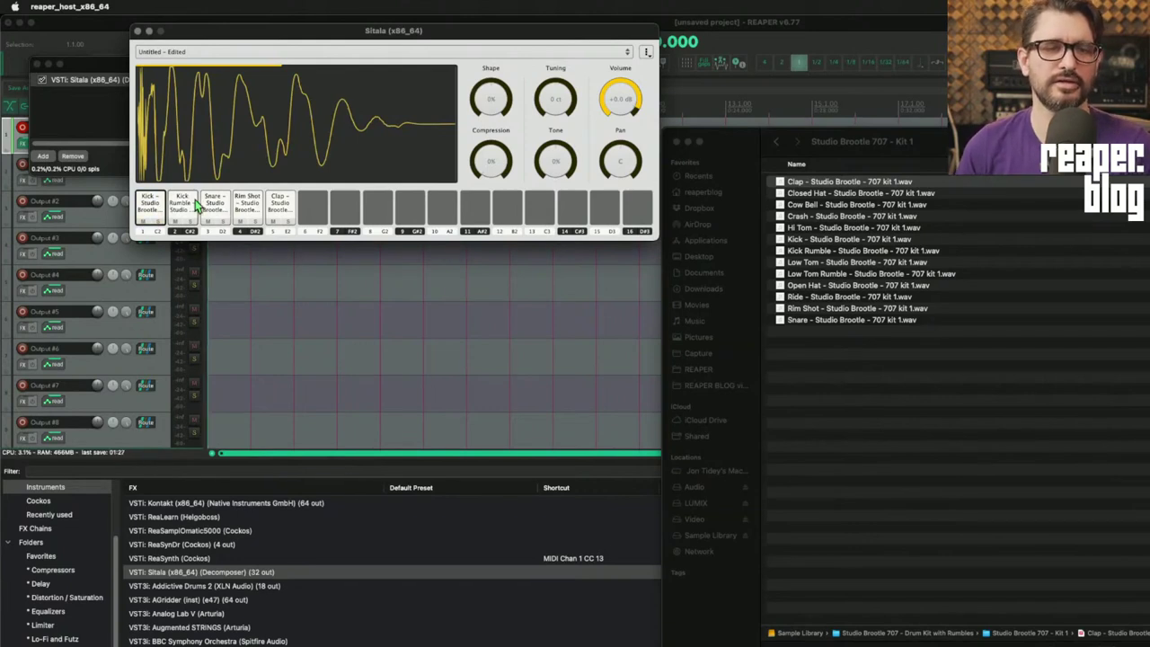
{"action": "left_click", "coordinate": [190, 205]}
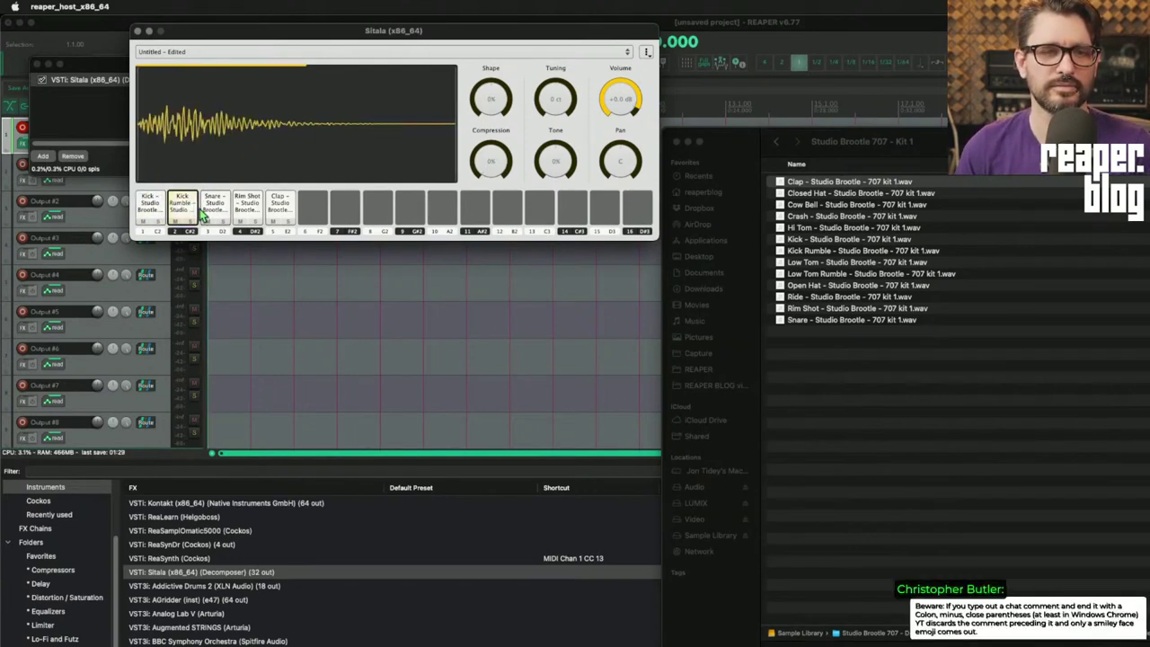
{"action": "right_click", "coordinate": [180, 199]}
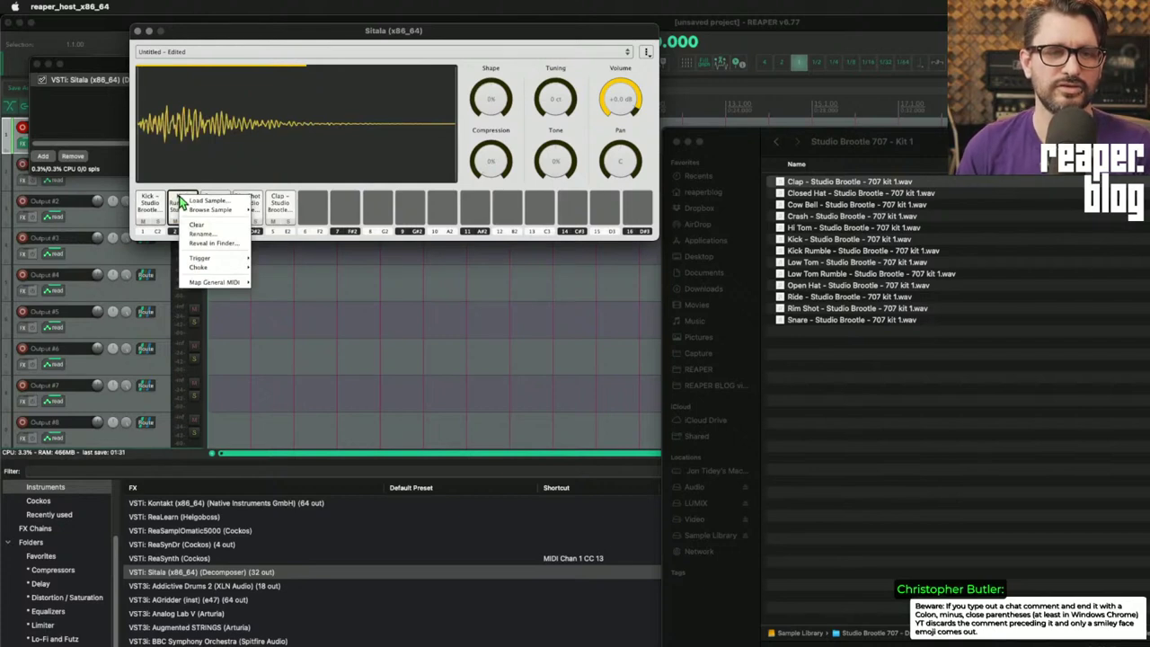
{"action": "mouse_move", "coordinate": [222, 259]}
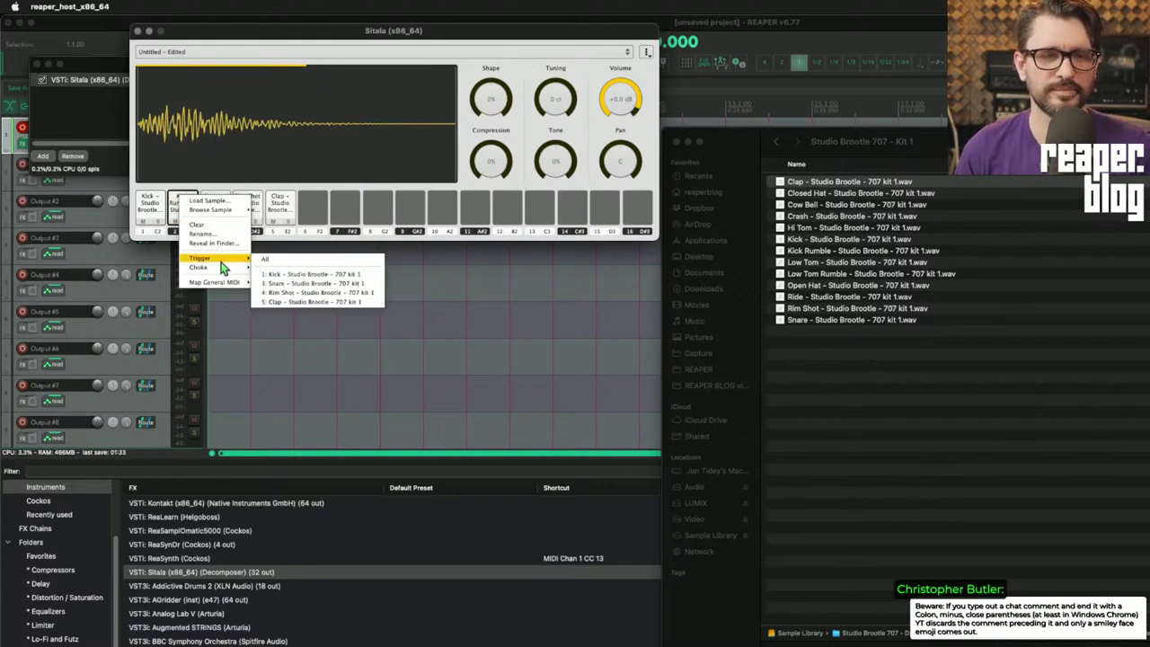
{"action": "left_click", "coordinate": [339, 276]}
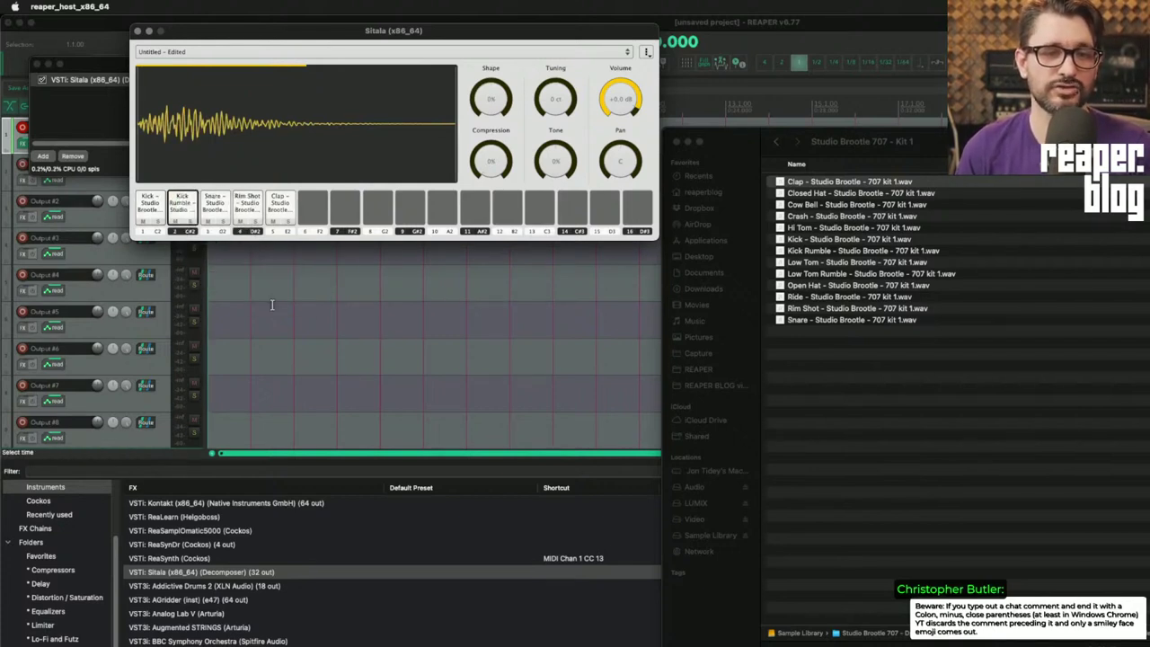
{"action": "left_click", "coordinate": [150, 206]}
- Check the Kick Rumble pad's trigger assignment, replay the Kick, and remove the Kick trigger from the Kick Rumble pad
{"action": "right_click", "coordinate": [177, 202]}
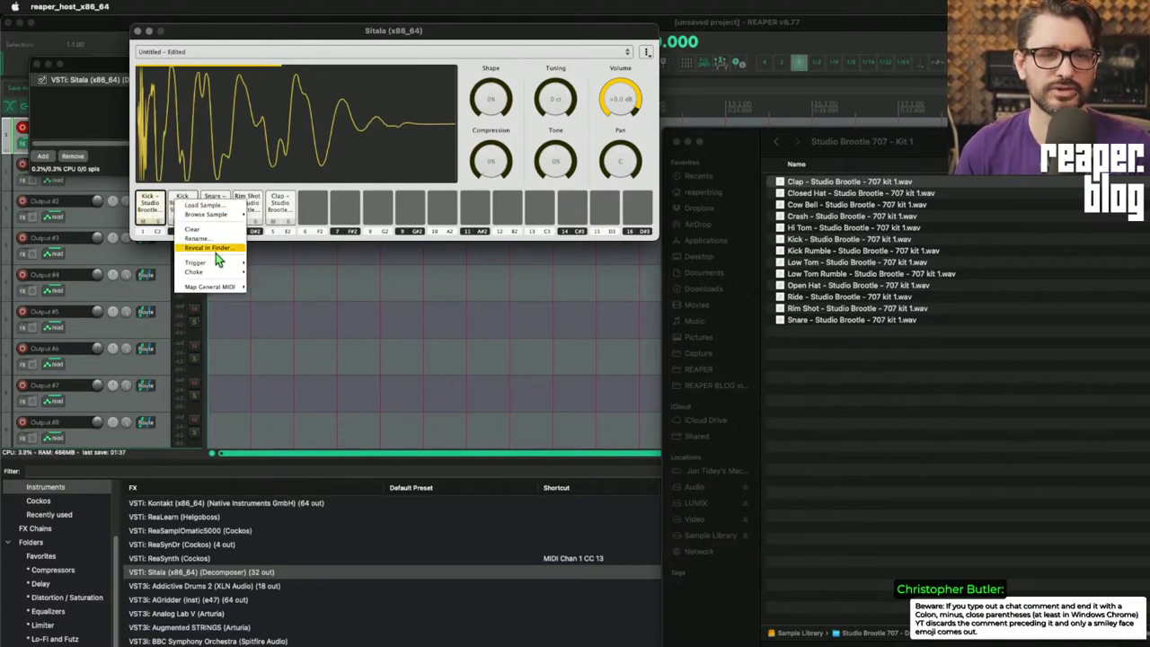
{"action": "mouse_move", "coordinate": [219, 264]}
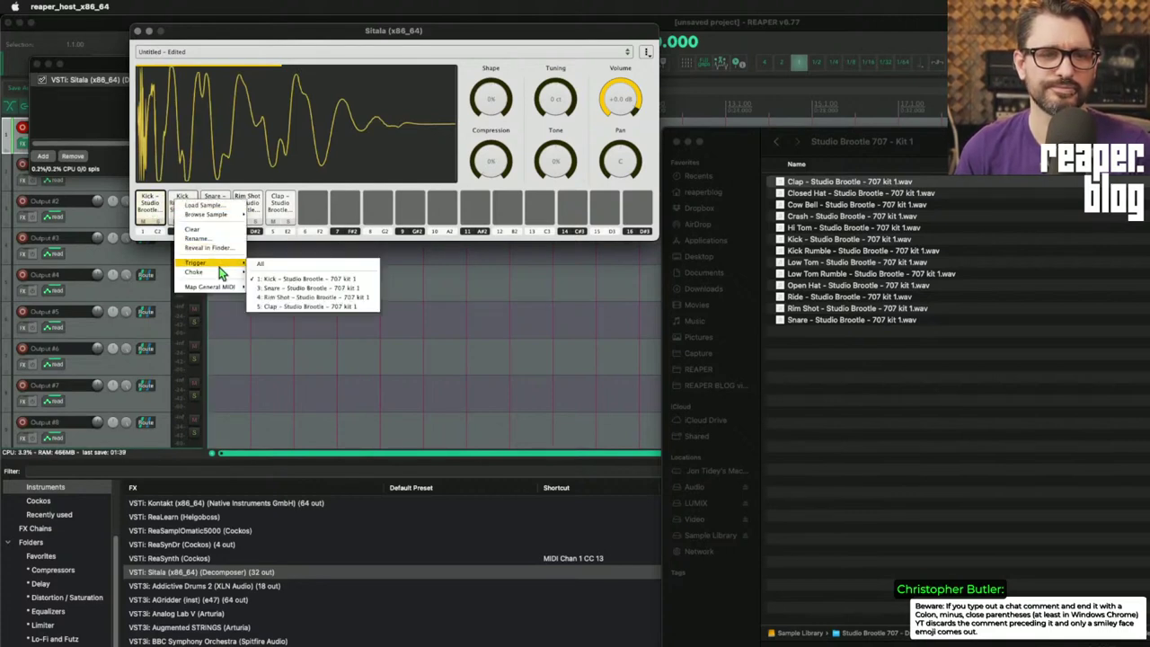
{"action": "left_click", "coordinate": [160, 199]}
{"action": "right_click", "coordinate": [180, 199]}
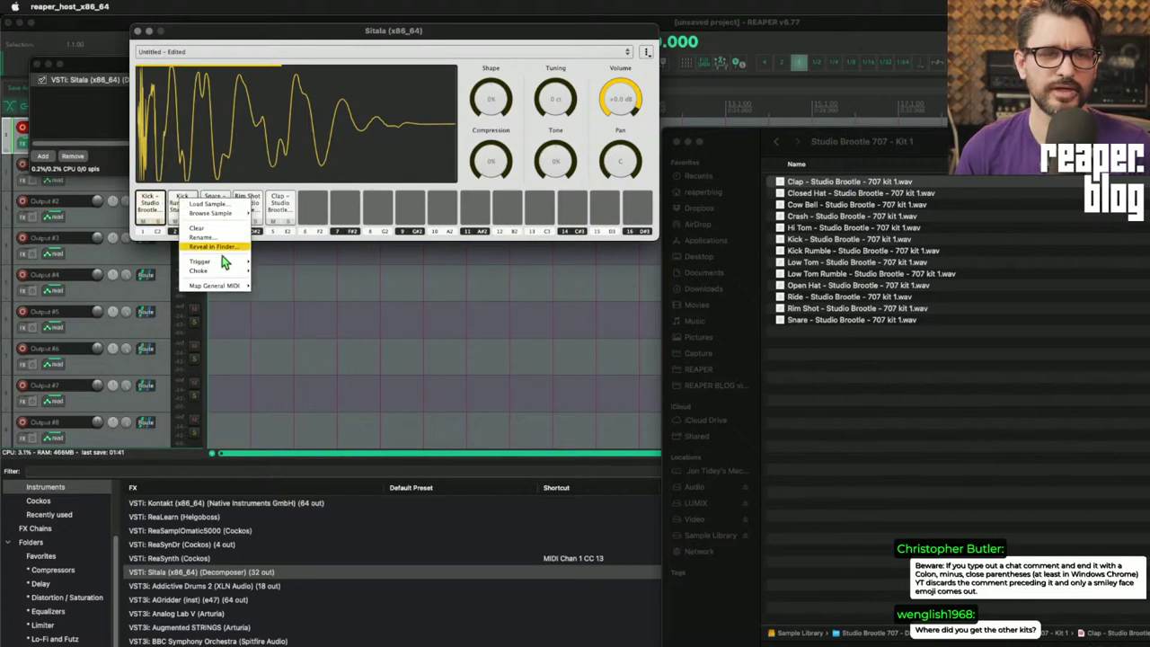
{"action": "mouse_move", "coordinate": [222, 260]}
{"action": "left_click", "coordinate": [275, 276]}
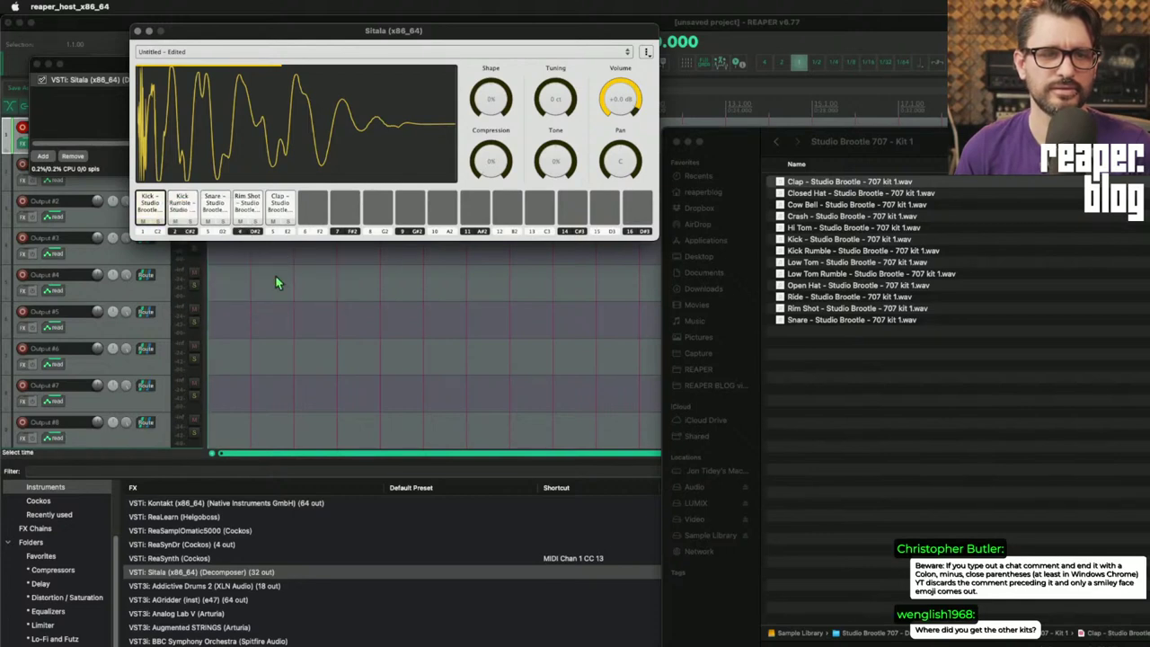
- Set the Kick pad in Sitala to trigger the Kick Rumble pad
{"action": "right_click", "coordinate": [158, 202]}
{"action": "mouse_move", "coordinate": [203, 266]}
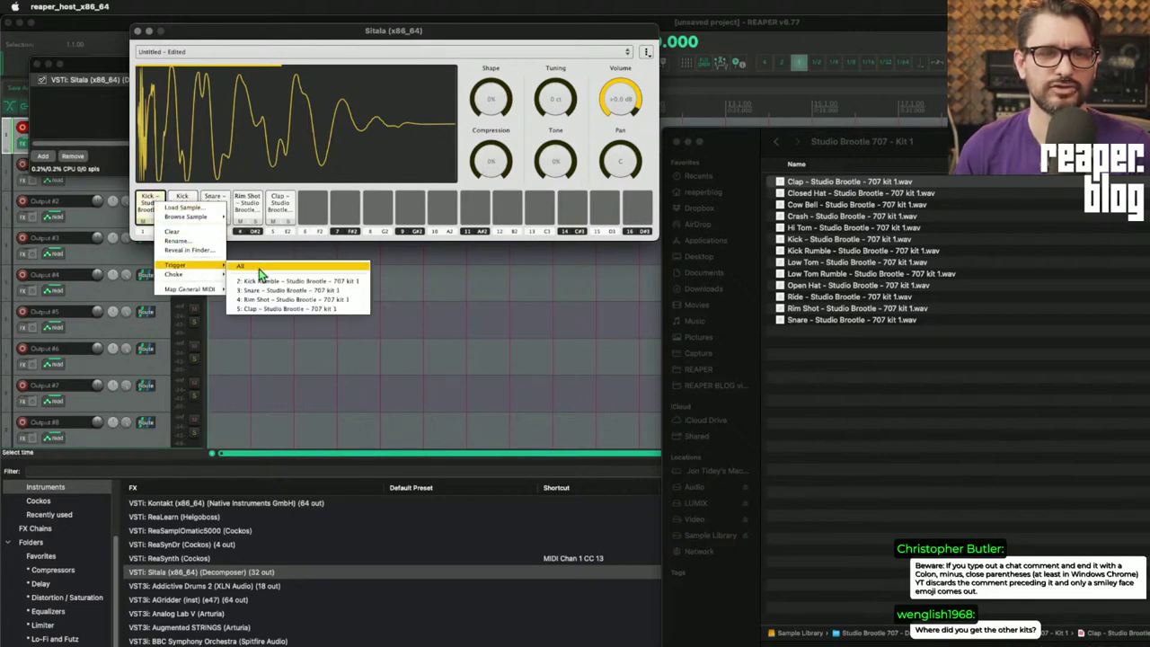
{"action": "left_click", "coordinate": [286, 281]}
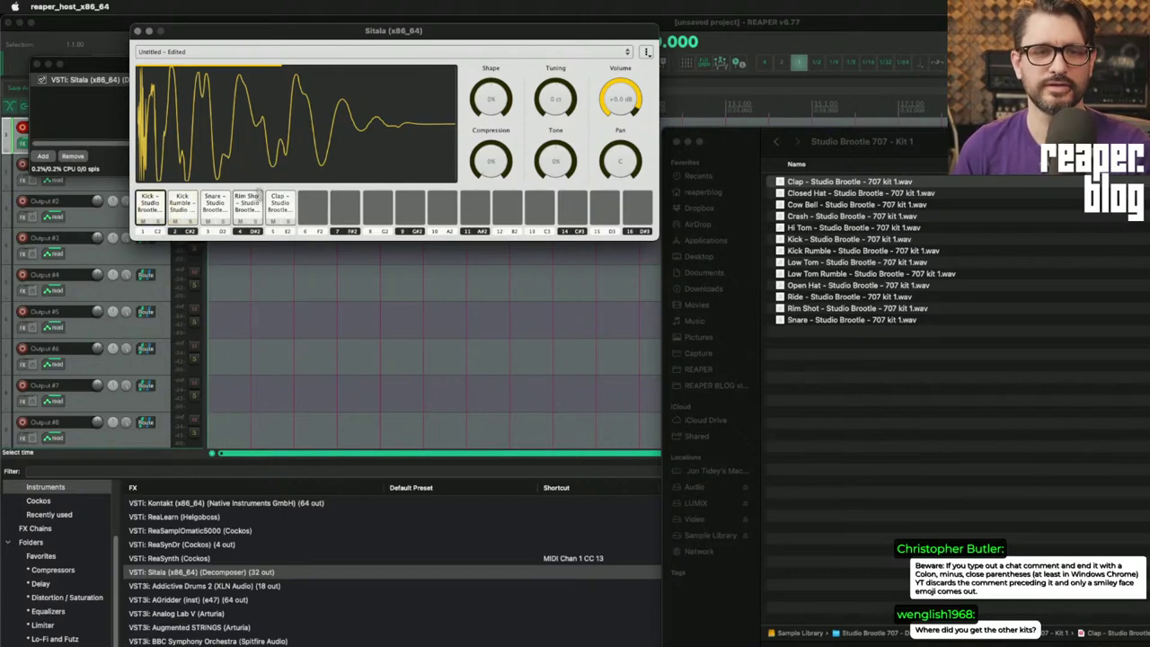
- Load the Kit 1 Hi Tom, Closed Hat, Low Tom, Open Hat and Low Tom Rumble samples onto pads 6 to 10, in that order
{"action": "left_click_drag", "start_coordinate": [827, 285], "coordinate": [414, 210]}
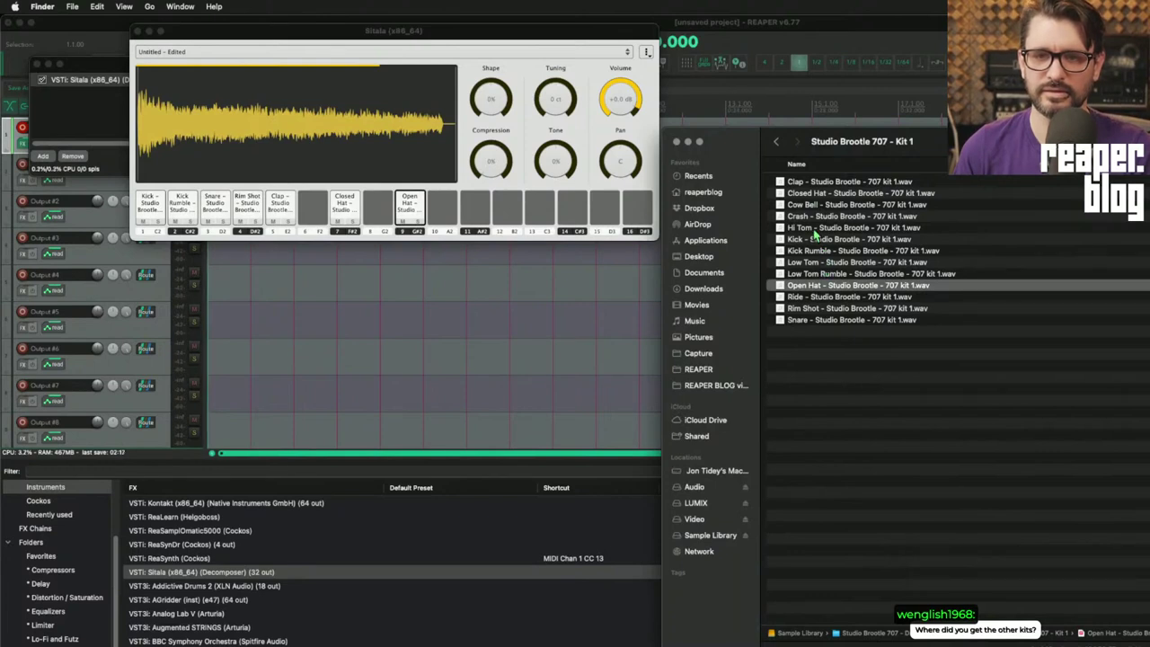
{"action": "left_click_drag", "start_coordinate": [816, 234], "coordinate": [311, 213]}
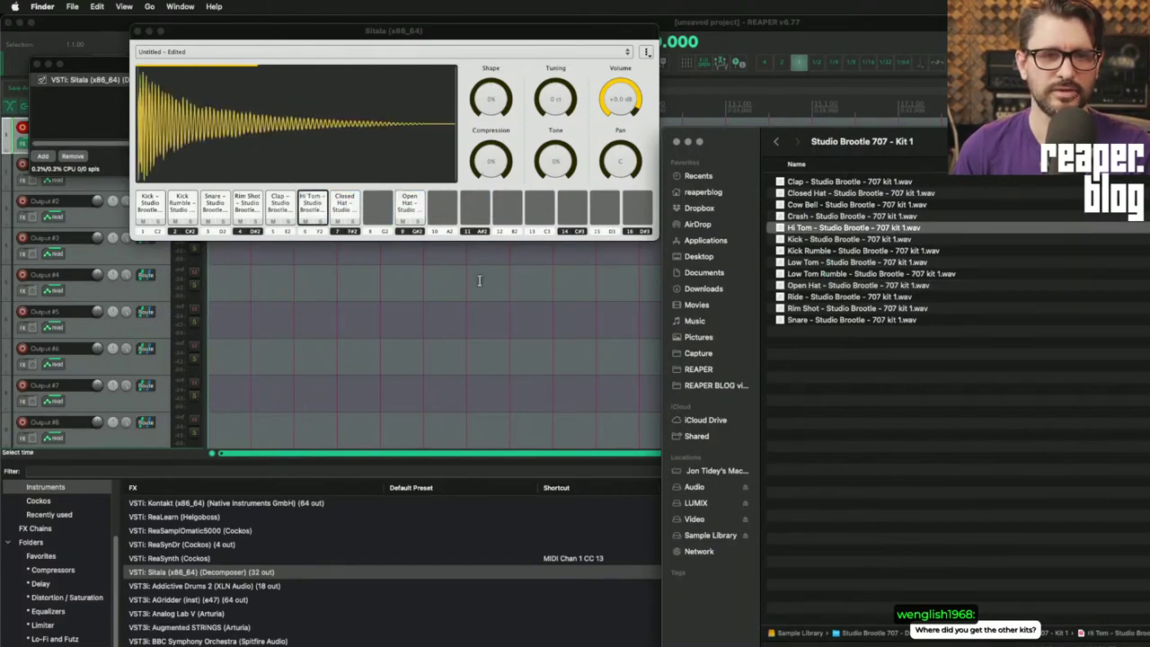
{"action": "left_click_drag", "start_coordinate": [810, 263], "coordinate": [376, 216]}
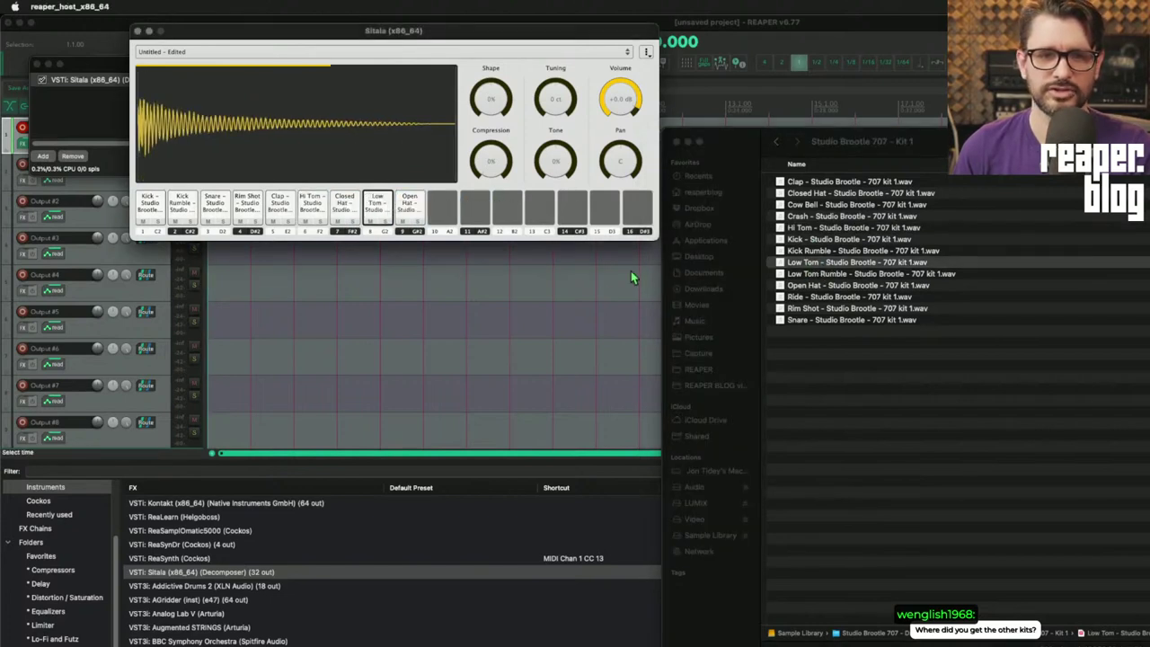
{"action": "left_click_drag", "start_coordinate": [845, 274], "coordinate": [444, 216]}
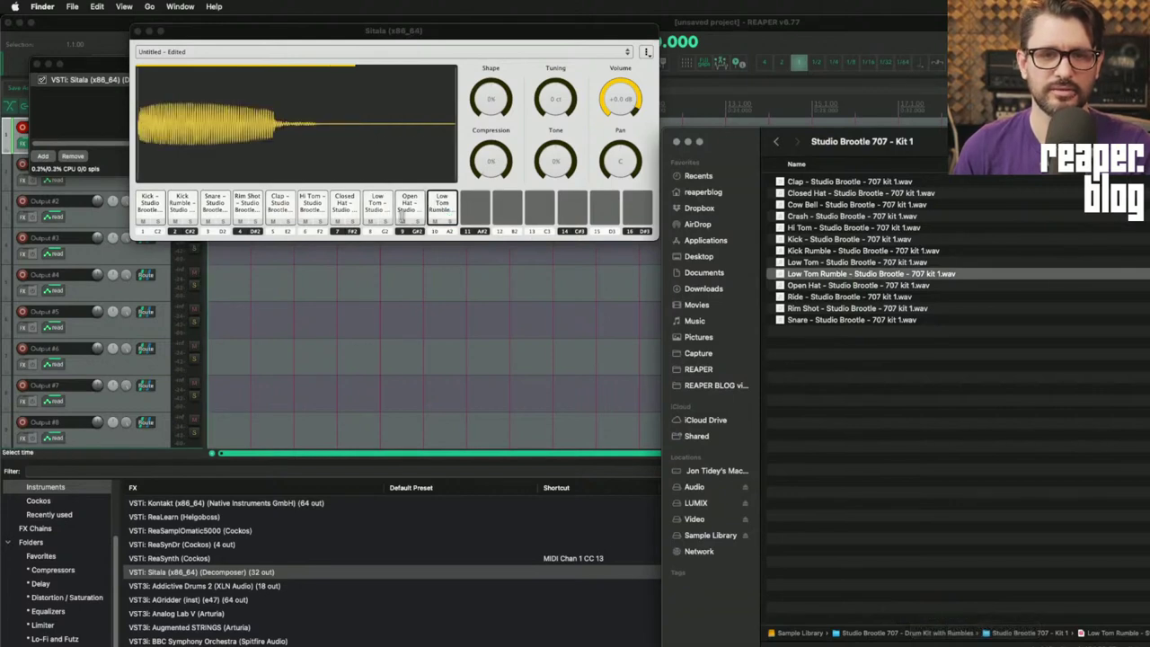
- Set the Low Tom pad to trigger the Low Tom Rumble pad
{"action": "left_click", "coordinate": [377, 208]}
{"action": "right_click", "coordinate": [377, 208]}
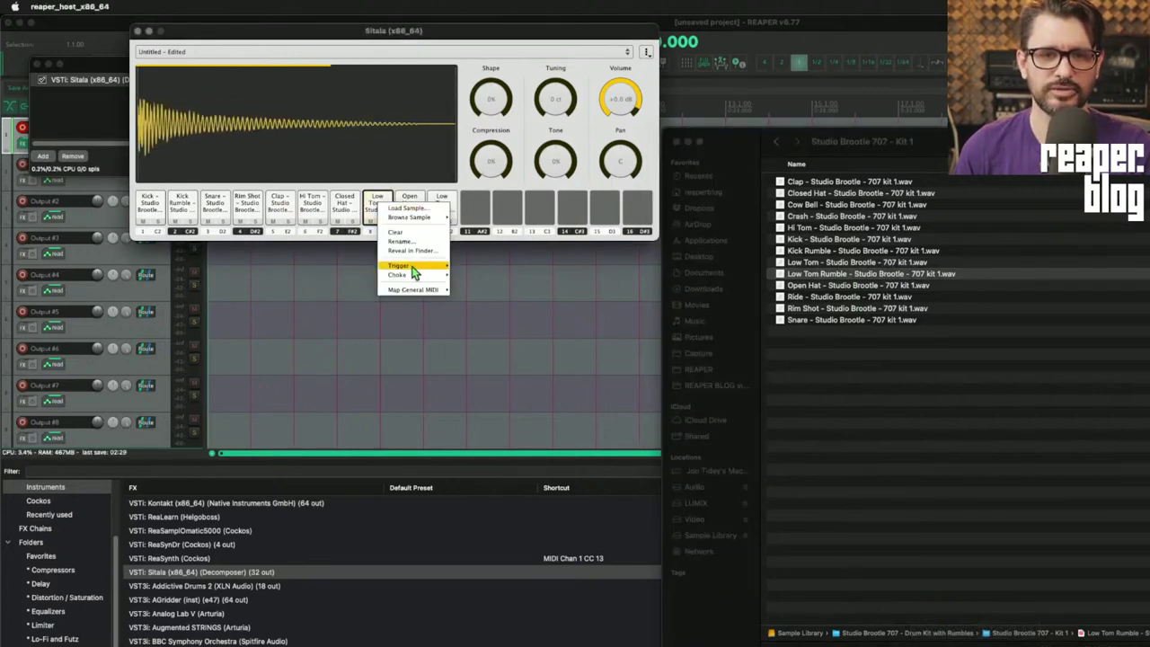
{"action": "mouse_move", "coordinate": [400, 266]}
{"action": "left_click", "coordinate": [533, 357]}
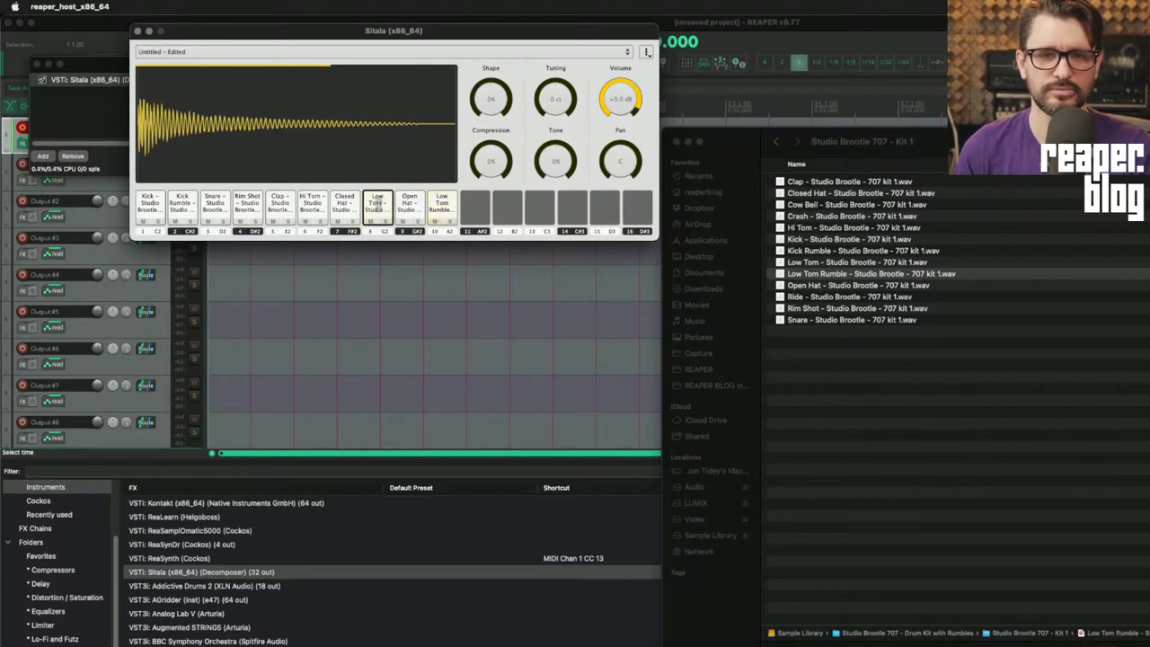
- Load the Kit 1 Crash sample onto Sitala pad 11 and the Ride sample onto pad 12
{"action": "left_click", "coordinate": [836, 354]}
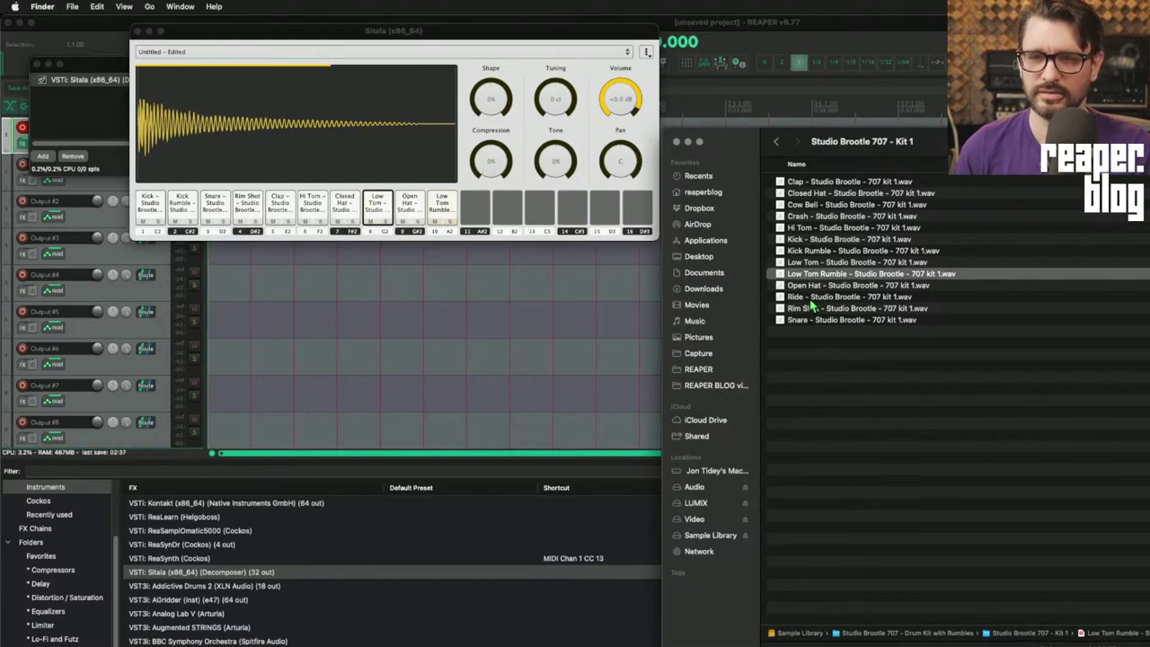
{"action": "left_click_drag", "start_coordinate": [814, 217], "coordinate": [476, 219]}
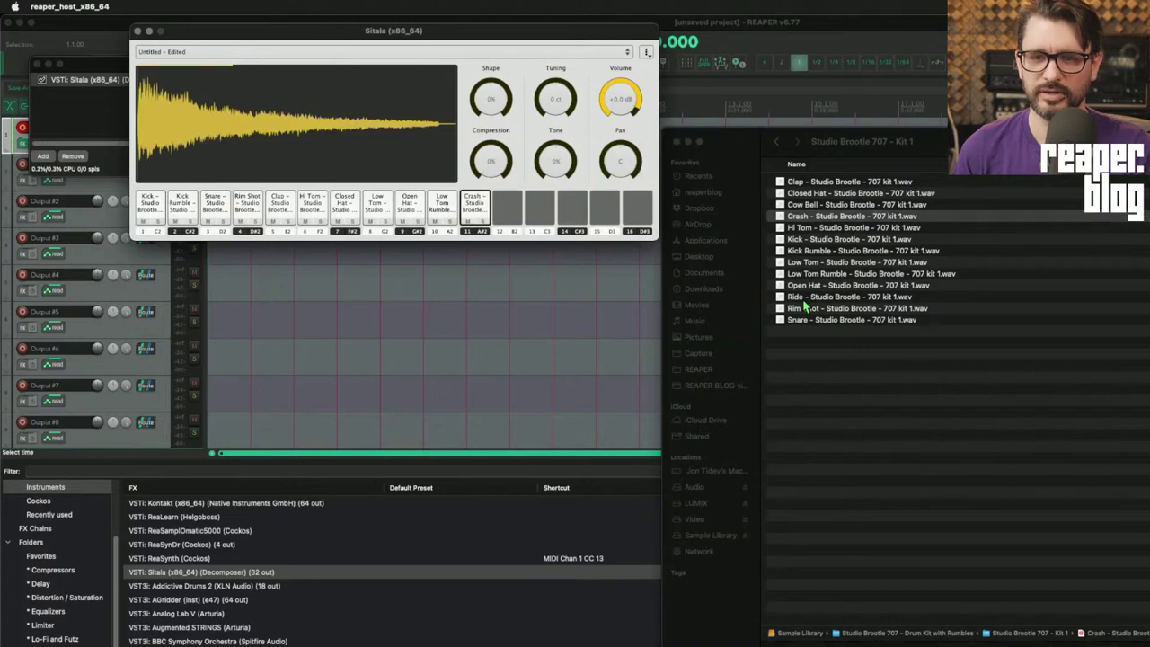
{"action": "left_click", "coordinate": [827, 303]}
{"action": "left_click_drag", "start_coordinate": [807, 301], "coordinate": [514, 220]}
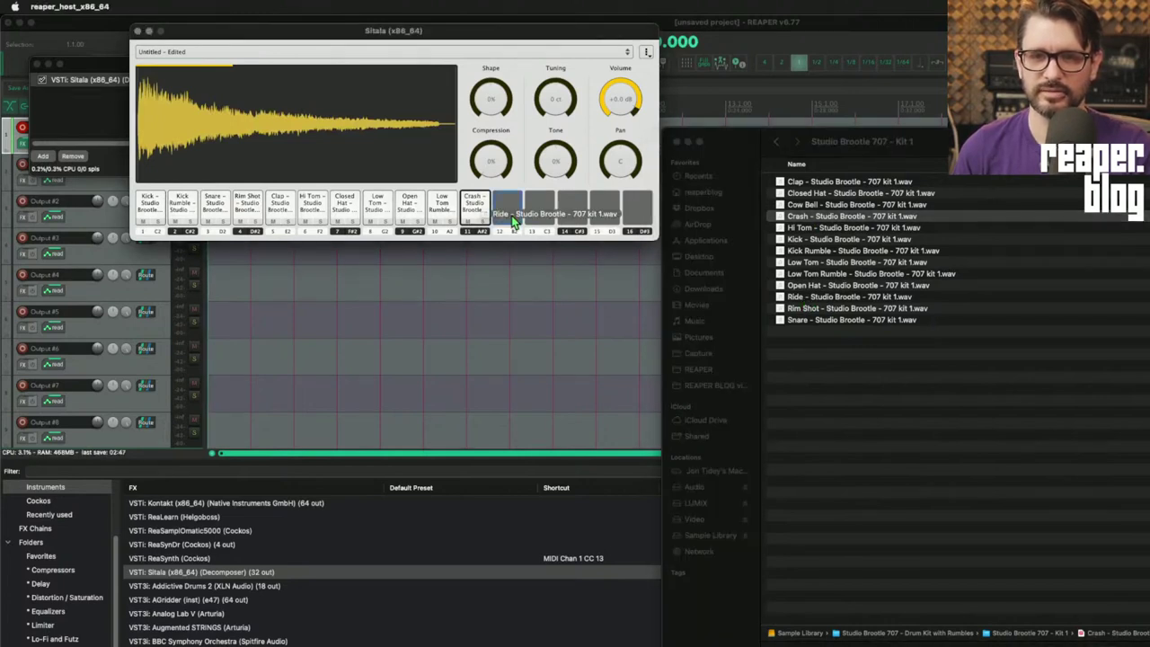
{"action": "left_click_drag", "start_coordinate": [514, 220], "coordinate": [514, 220]}
- Move the Ride sample to pad 14 and load the Kit 1 Cow Bell sample onto pad 12
{"action": "left_click", "coordinate": [833, 204]}
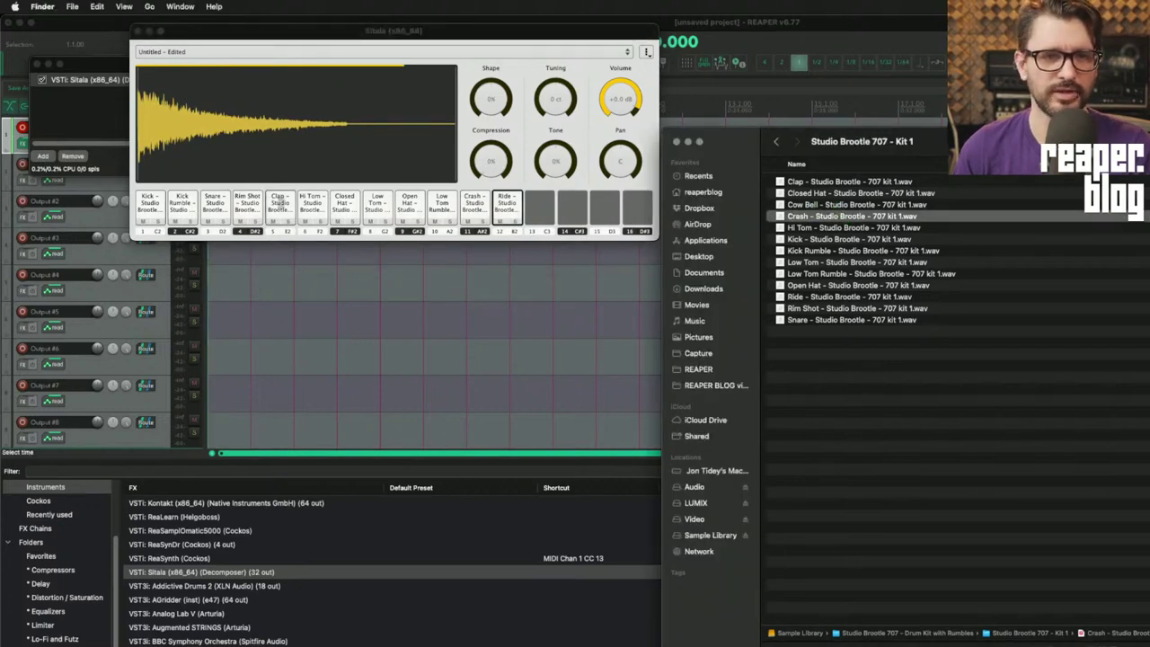
{"action": "left_click_drag", "start_coordinate": [507, 207], "coordinate": [573, 210]}
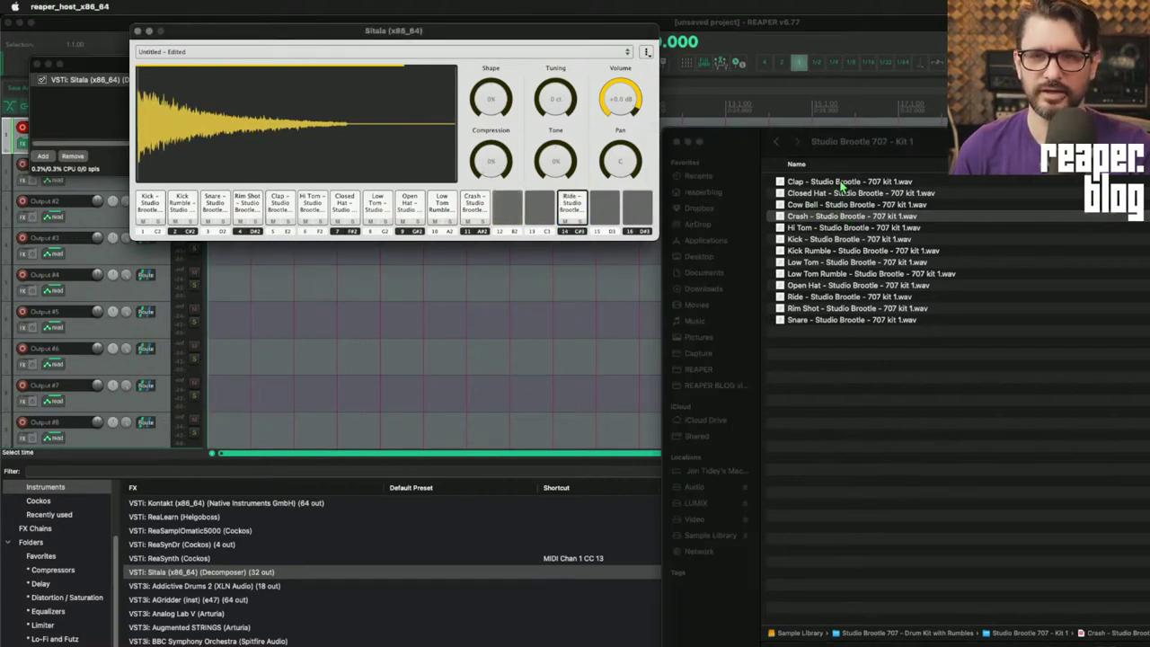
{"action": "left_click", "coordinate": [843, 186]}
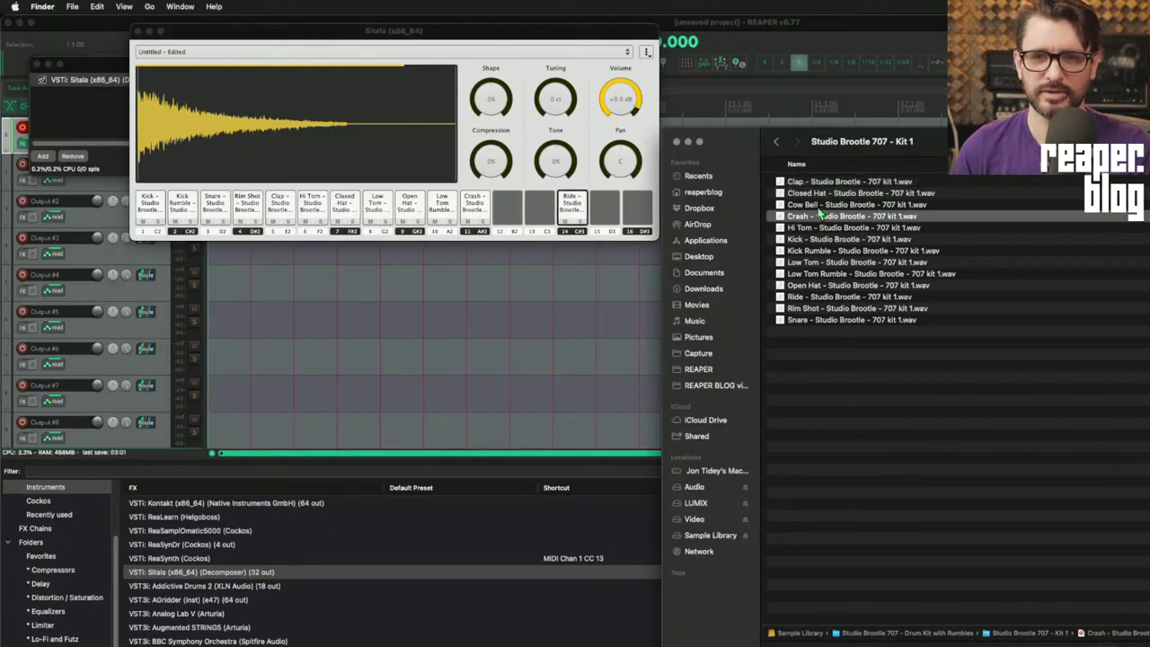
{"action": "left_click_drag", "start_coordinate": [819, 207], "coordinate": [509, 225]}
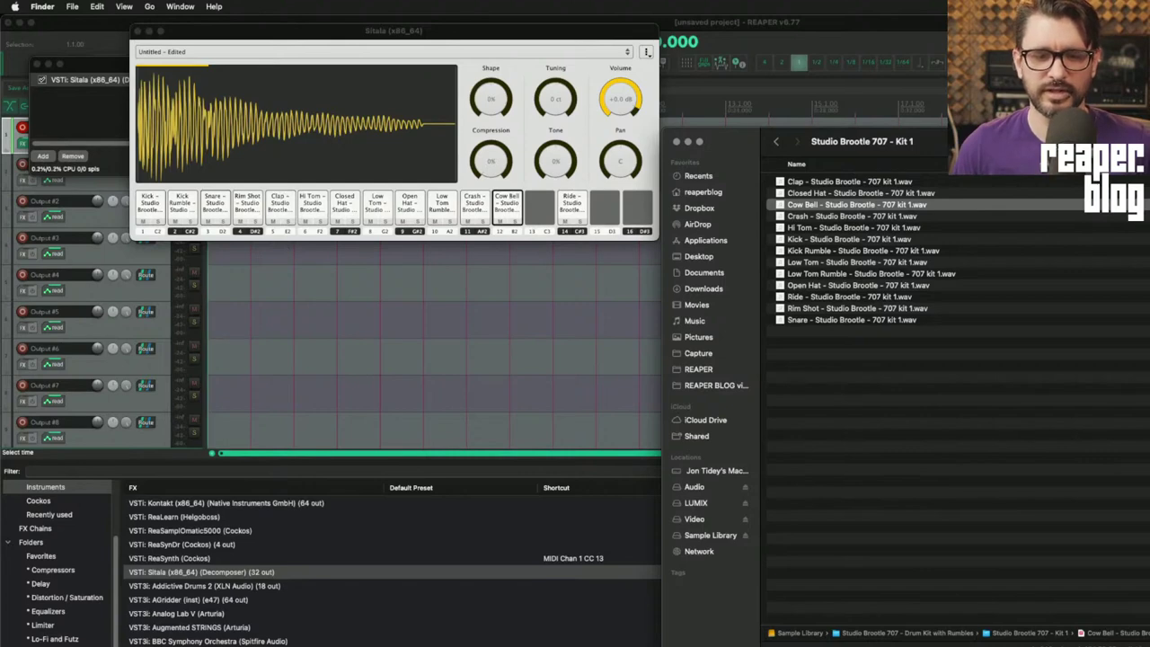
- Switch to Notes, open the Studio Brootle 707 link in the Stream Plan March 3 note, and look through the sample pack article in Firefox
{"action": "key", "text": "super+Tab"}
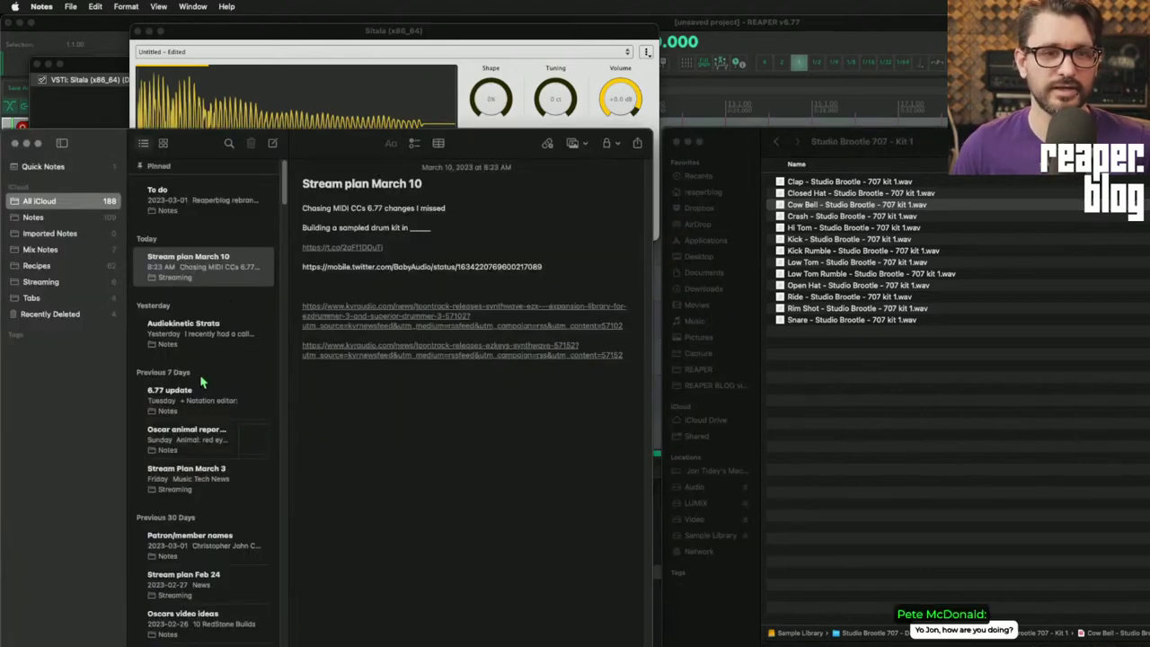
{"action": "left_click", "coordinate": [241, 498]}
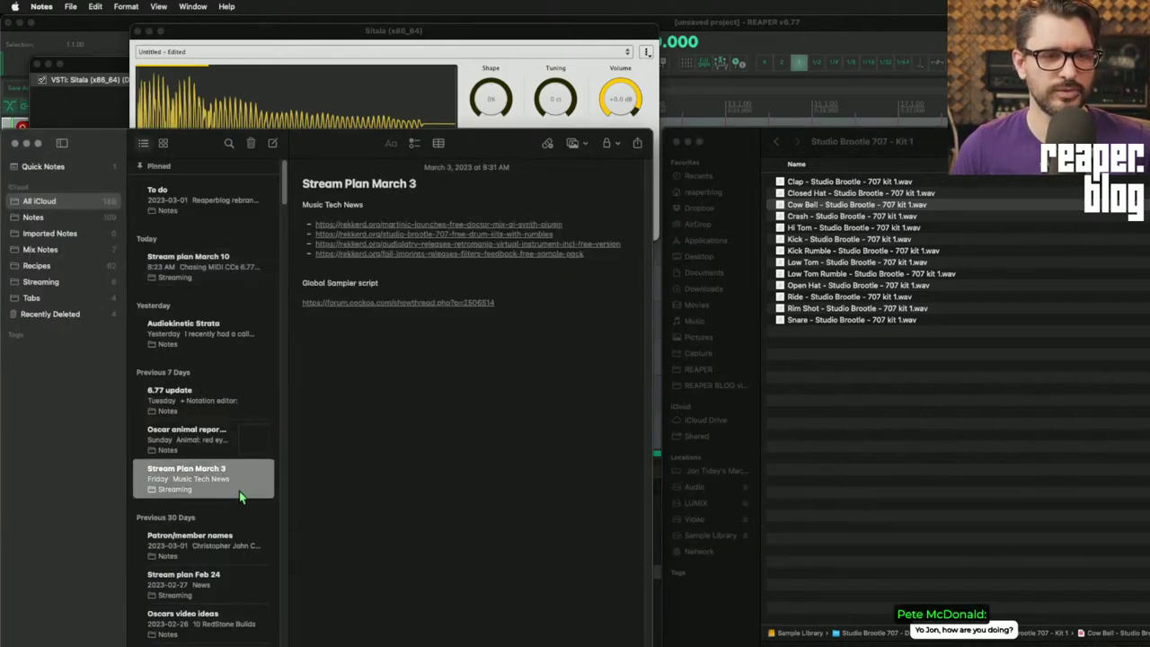
{"action": "left_click", "coordinate": [518, 238]}
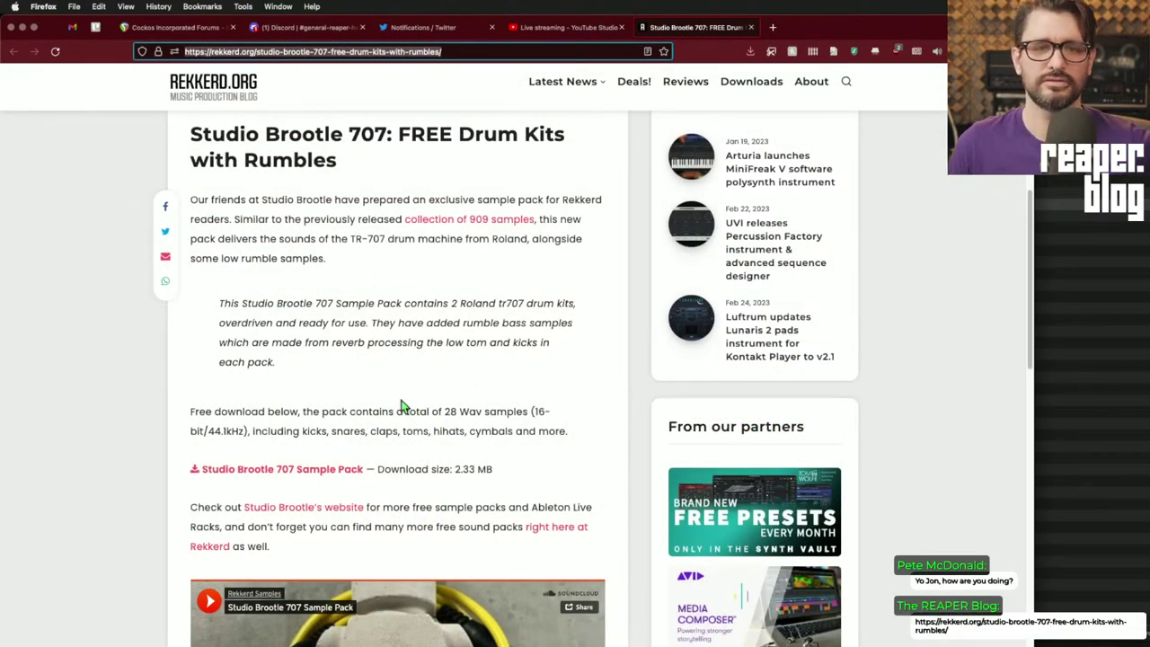
{"action": "scroll", "coordinate": [405, 401], "scroll_direction": "down", "scroll_amount": 3}
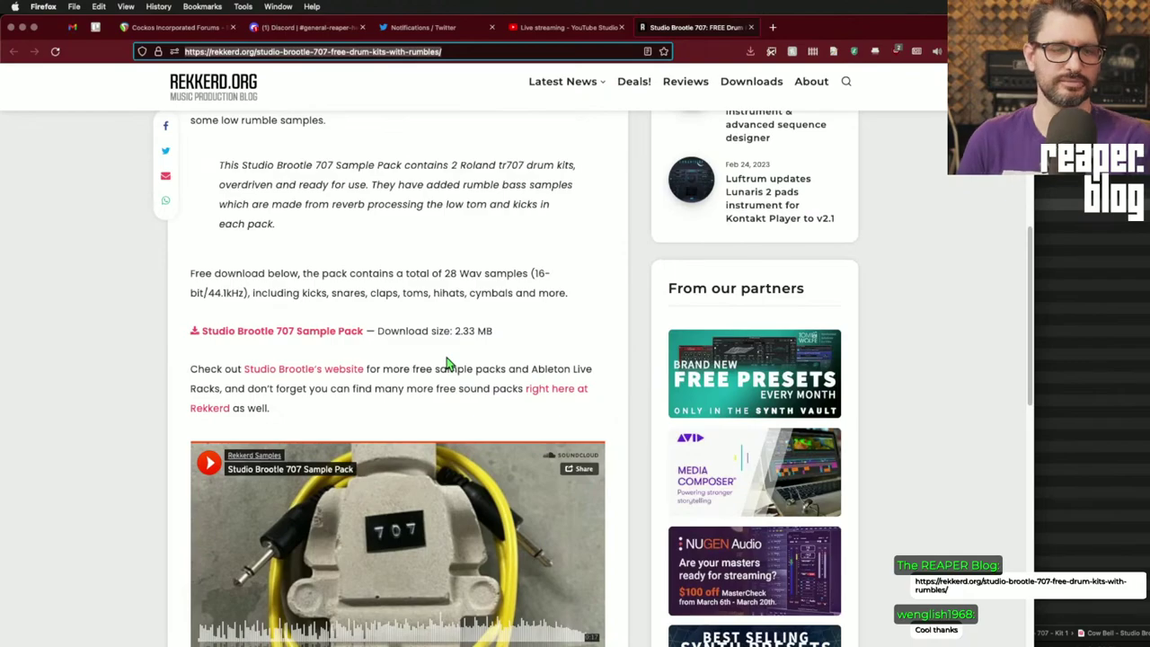
{"action": "scroll", "coordinate": [483, 359], "scroll_direction": "down", "scroll_amount": 5}
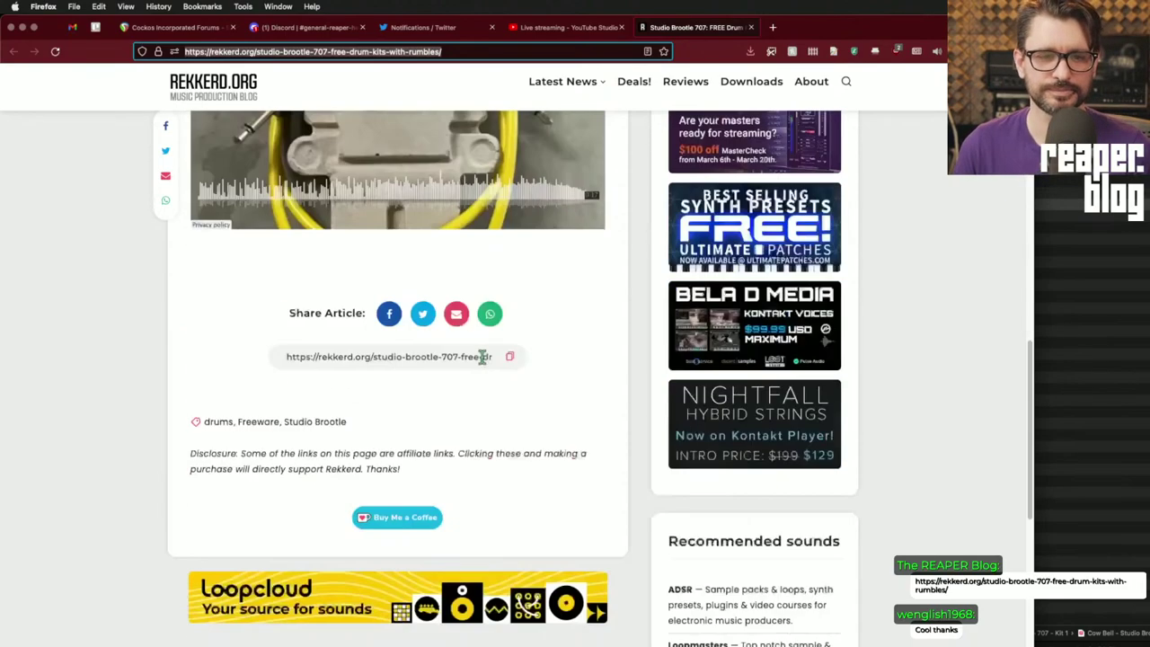
{"action": "scroll", "coordinate": [503, 378], "scroll_direction": "up", "scroll_amount": 10}
{"action": "scroll", "coordinate": [428, 460], "scroll_direction": "down", "scroll_amount": 2}
{"action": "scroll", "coordinate": [428, 460], "scroll_direction": "down", "scroll_amount": 3}
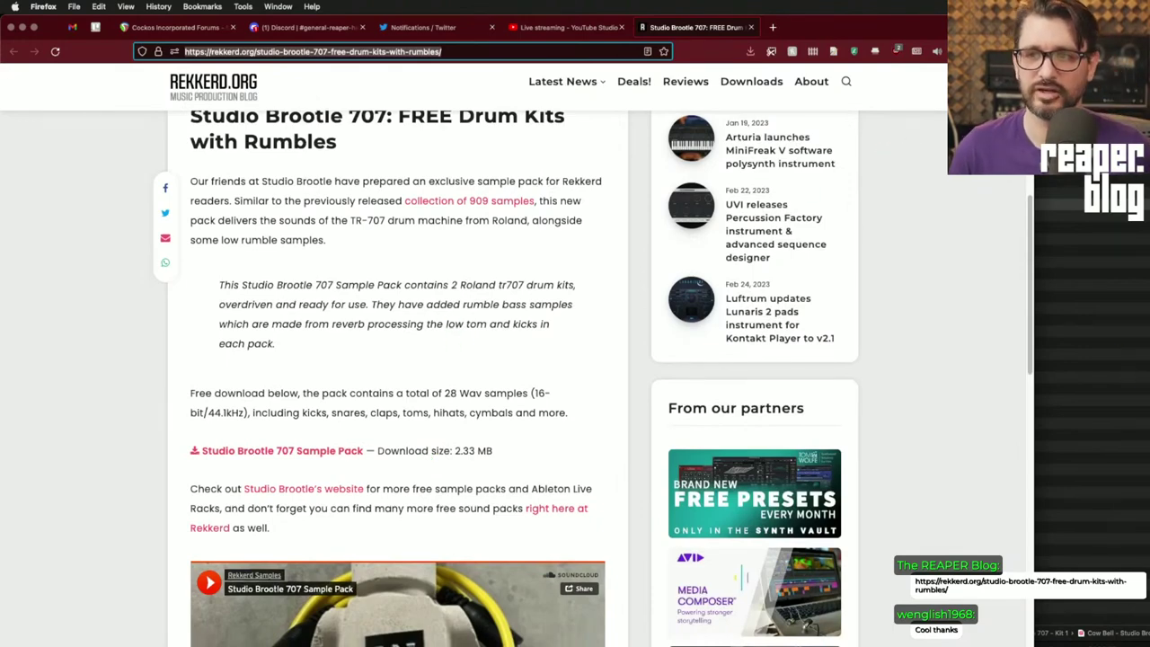
- Switch back to REAPER, lower the Low Tom Rumble pad's volume to -12.2 dB in Sitala, and play the pad
{"action": "key", "text": "super+Tab"}
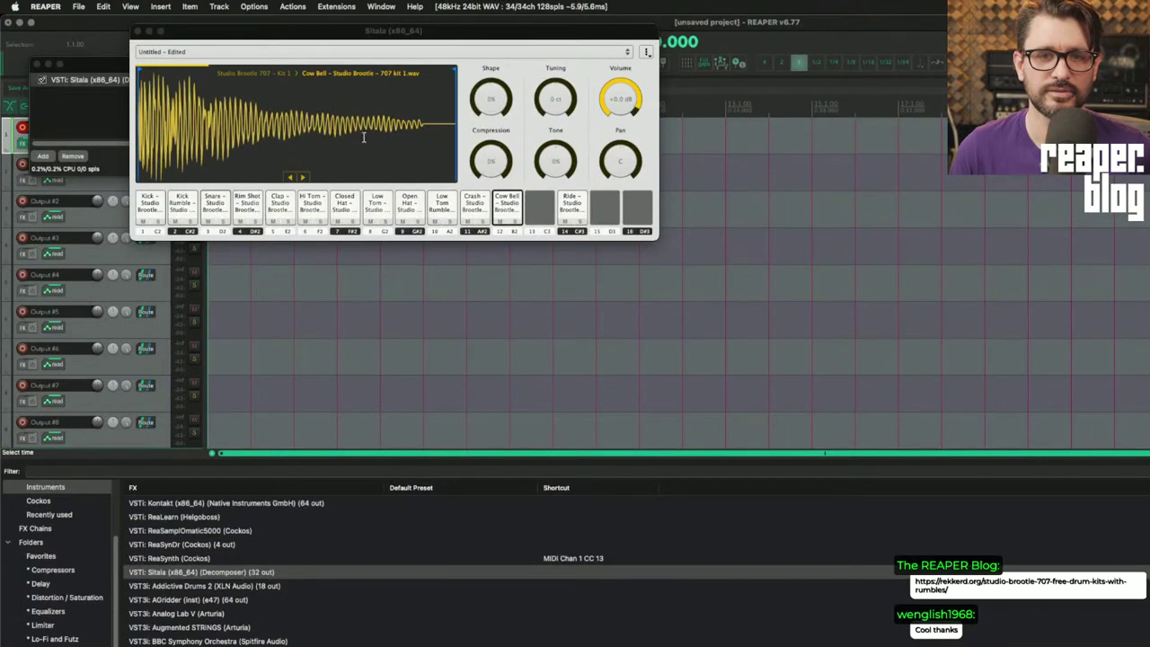
{"action": "left_click", "coordinate": [440, 206]}
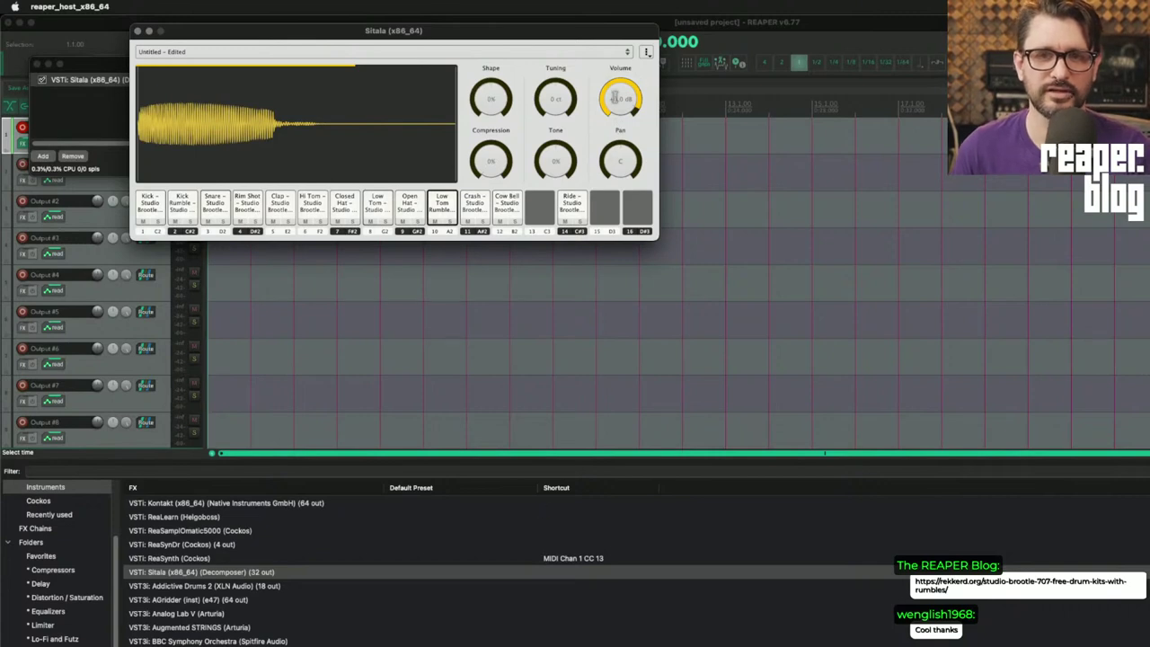
{"action": "left_click_drag", "start_coordinate": [617, 104], "coordinate": [620, 126]}
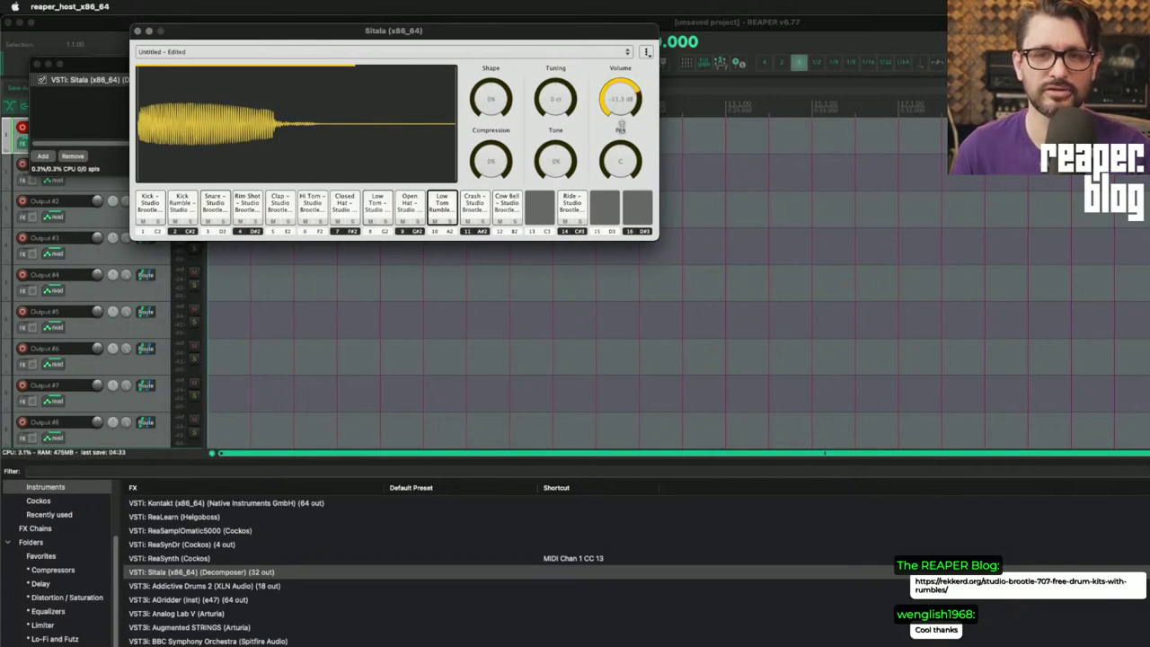
{"action": "left_click", "coordinate": [441, 206]}
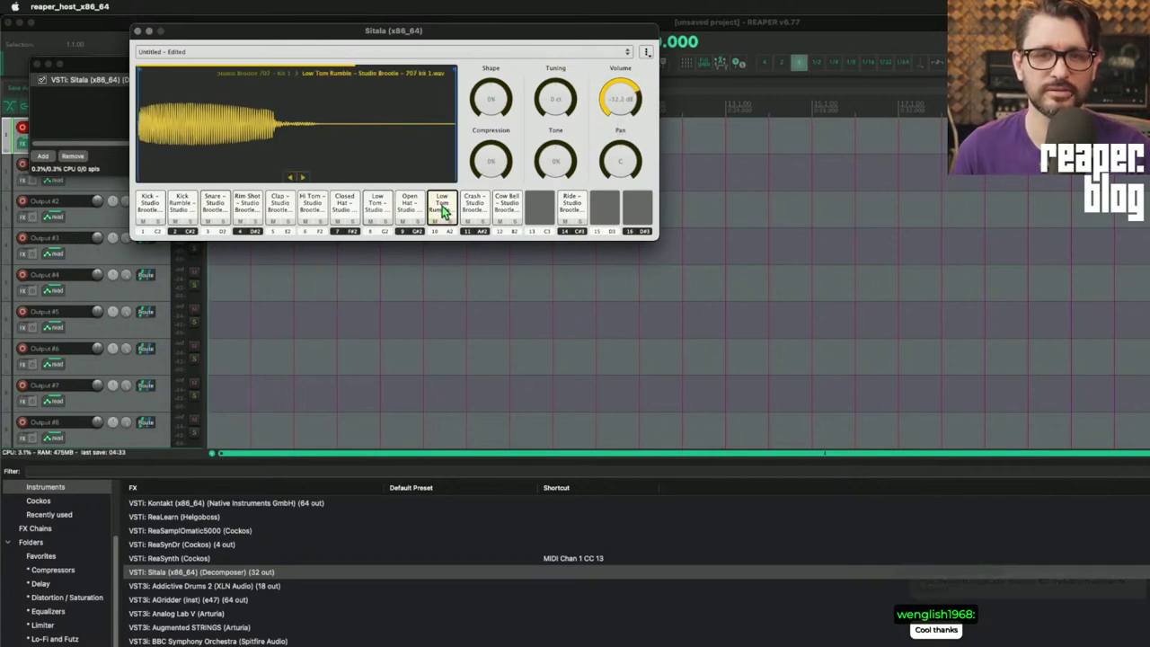
- Compare the Low Tom with and without its rumble layer by playing it with the Low Tom Rumble pad muted and unmuted
{"action": "left_click", "coordinate": [379, 205]}
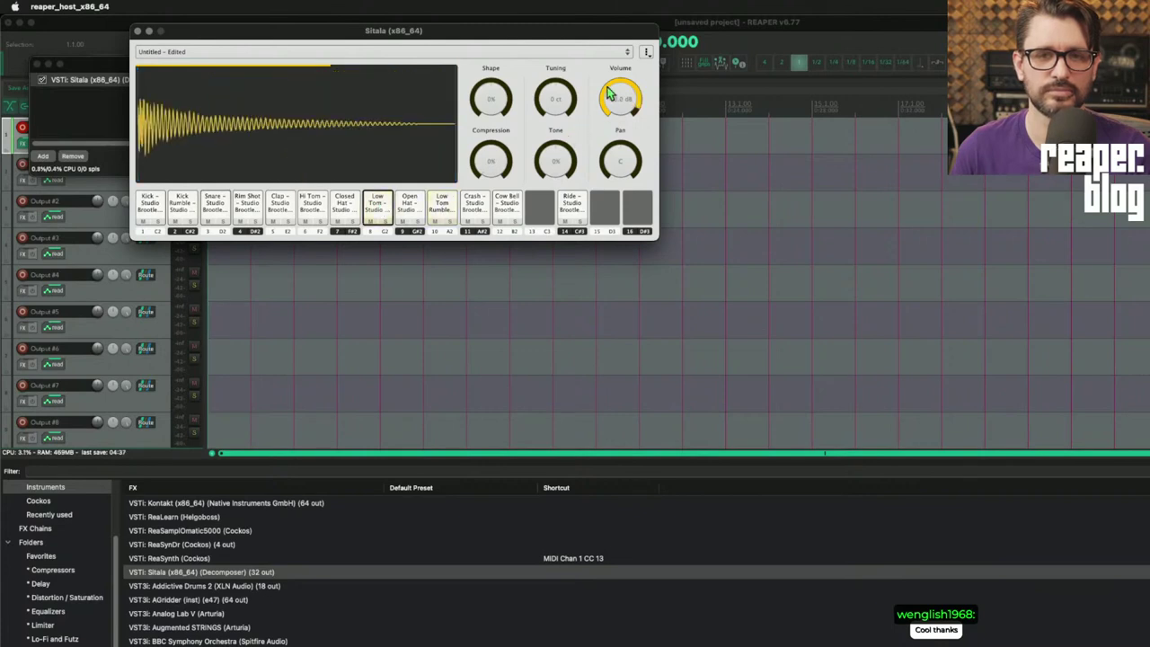
{"action": "left_click", "coordinate": [435, 222]}
{"action": "left_click", "coordinate": [379, 208]}
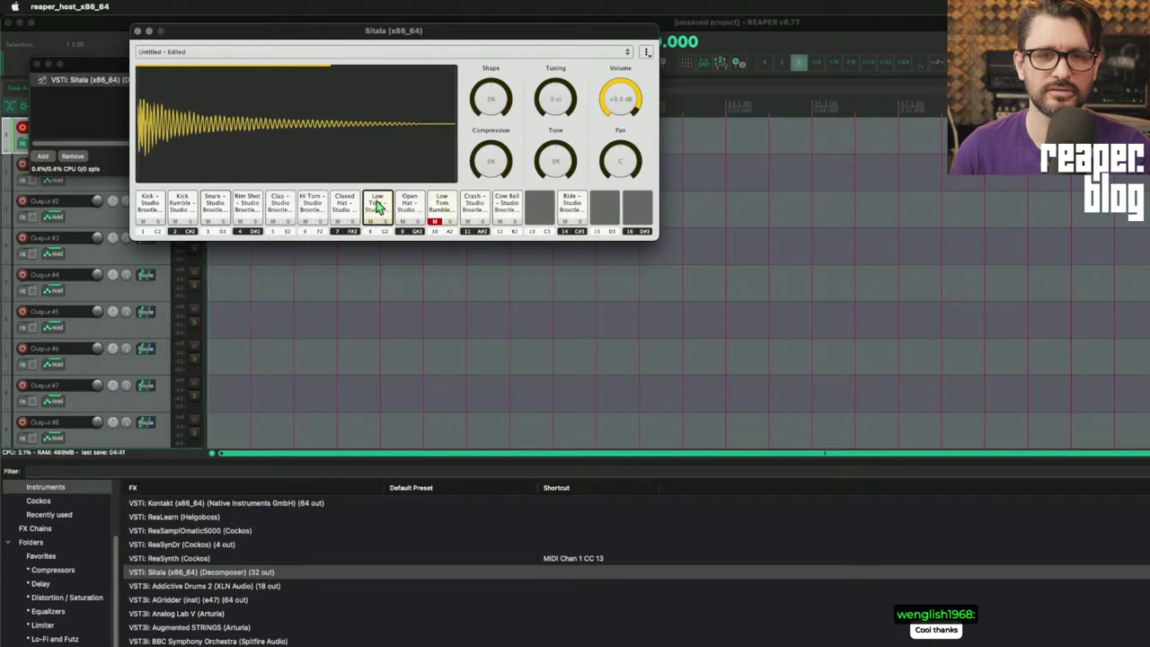
{"action": "left_click", "coordinate": [435, 222]}
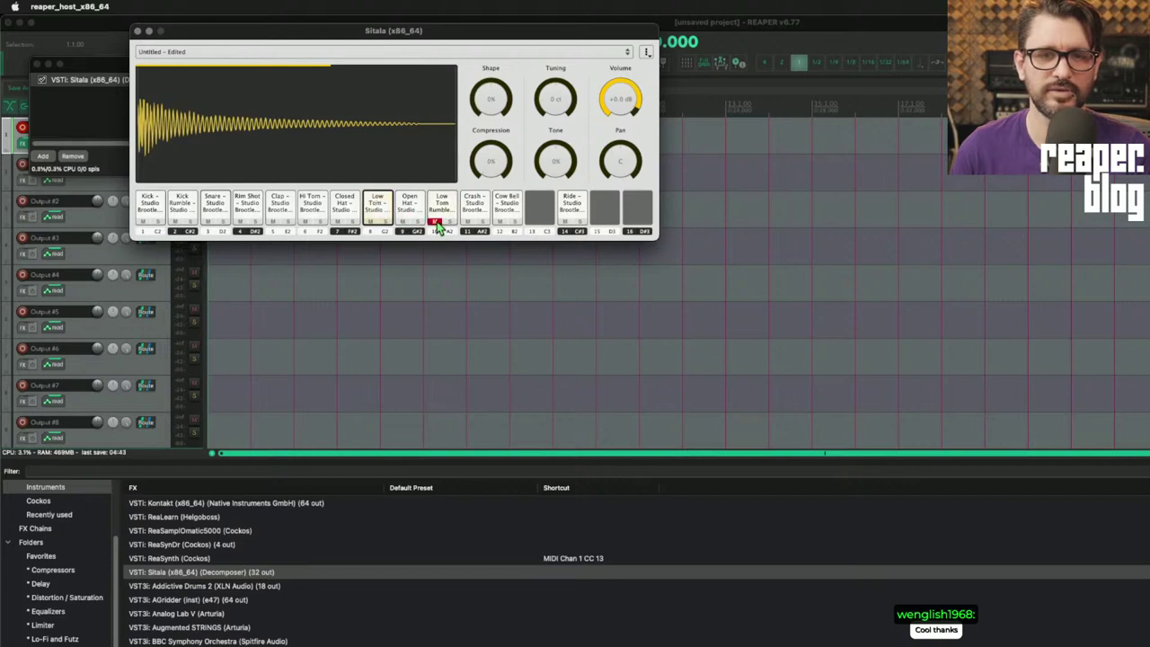
{"action": "left_click", "coordinate": [441, 207]}
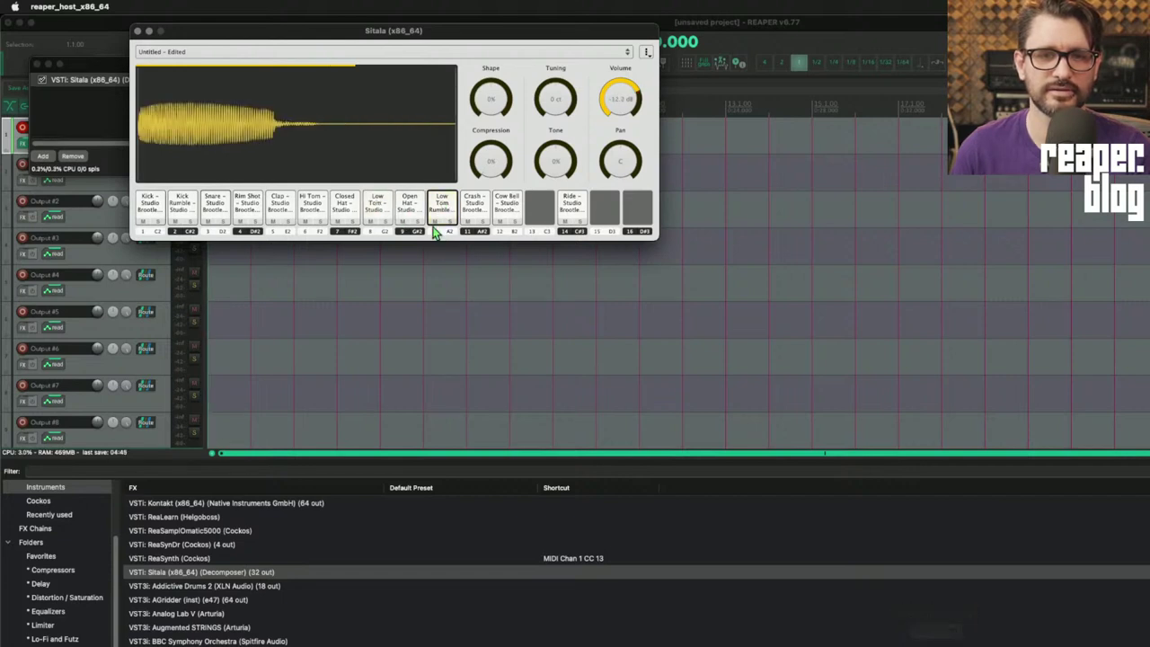
{"action": "left_click", "coordinate": [435, 221]}
{"action": "left_click", "coordinate": [377, 206]}
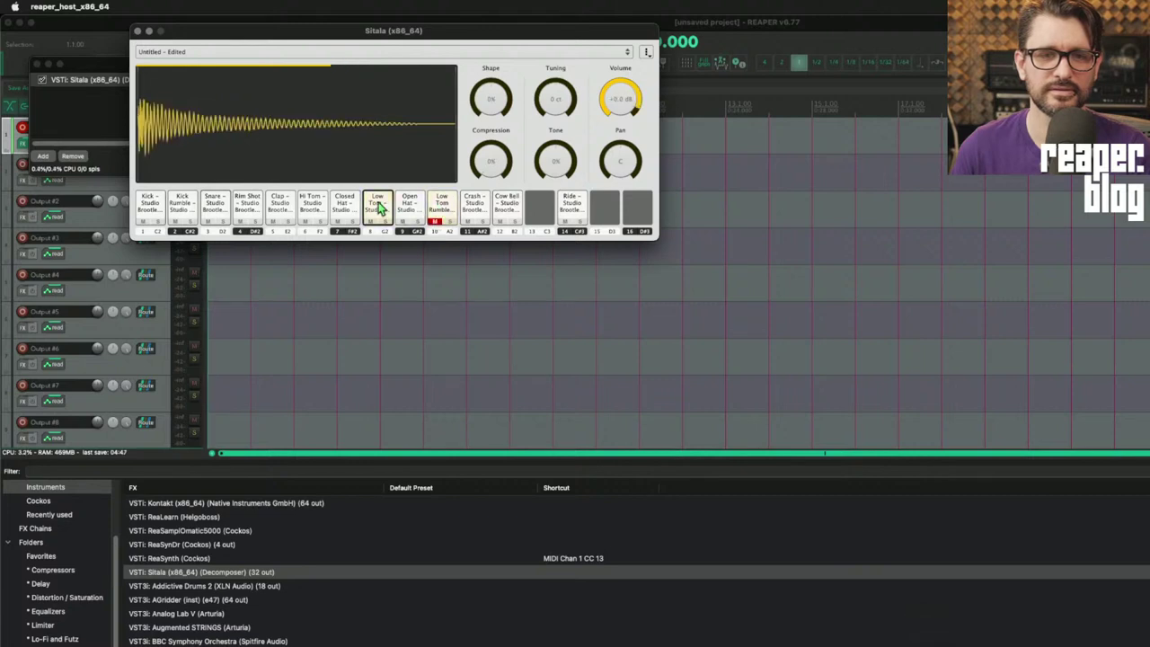
{"action": "left_click", "coordinate": [436, 221]}
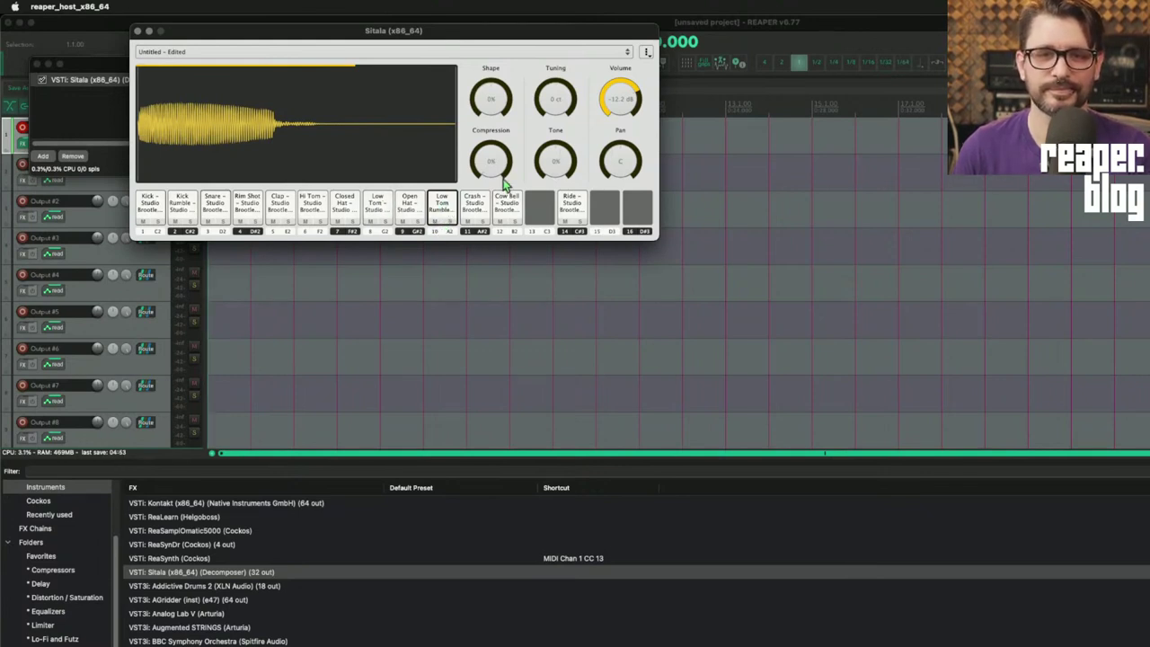
- Replay the Low Tom and Low Tom Rumble pads, and set the Low Tom Rumble pad's volume to -15.7 dB
{"action": "left_click", "coordinate": [377, 203]}
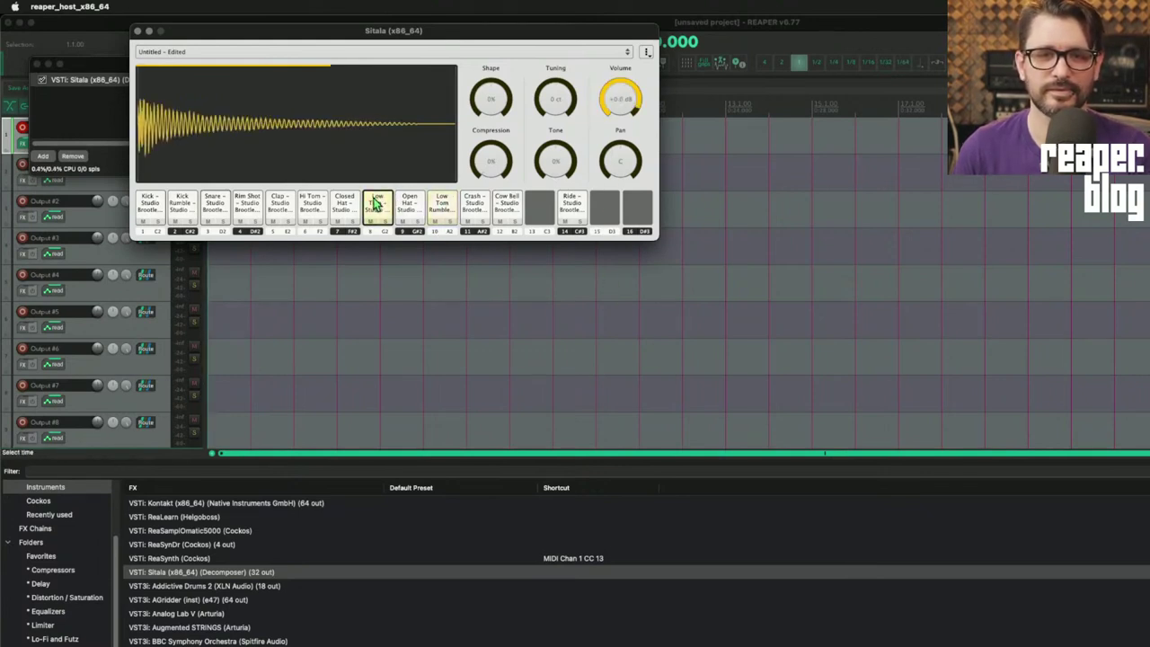
{"action": "left_click", "coordinate": [439, 213]}
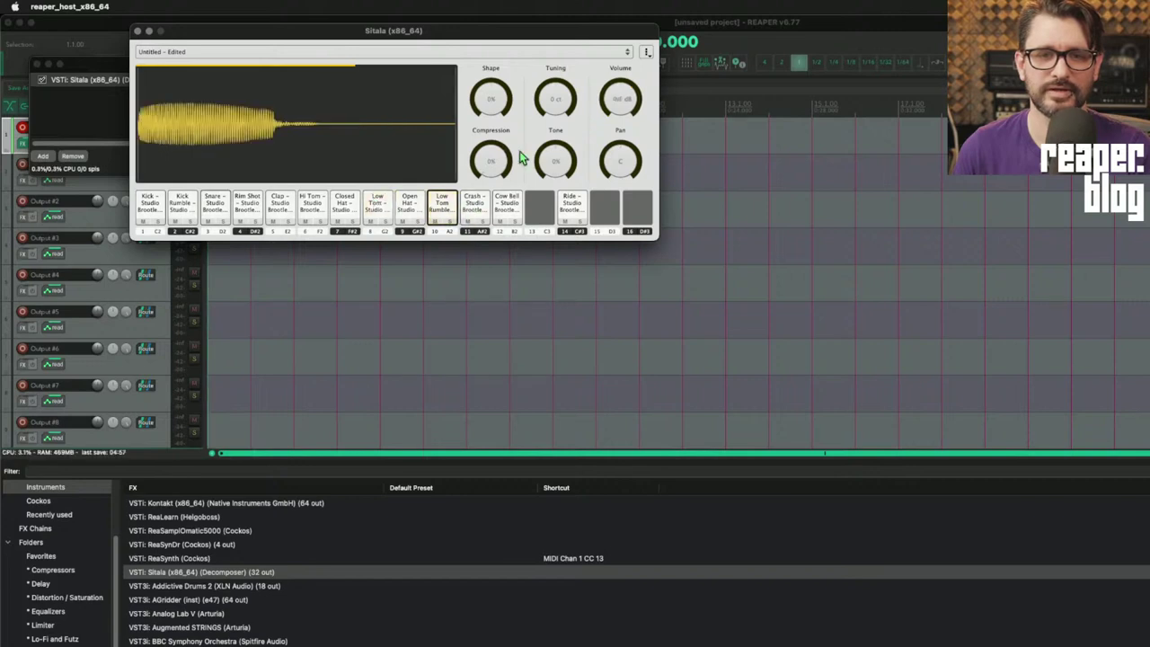
{"action": "left_click", "coordinate": [445, 205]}
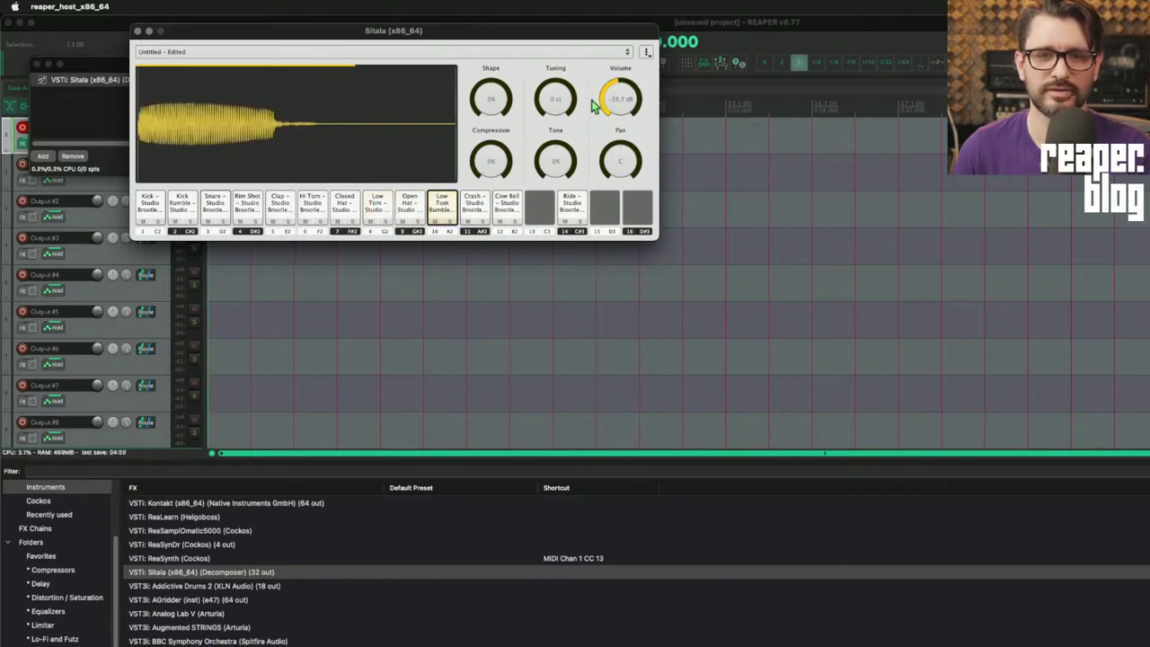
{"action": "left_click", "coordinate": [432, 215]}
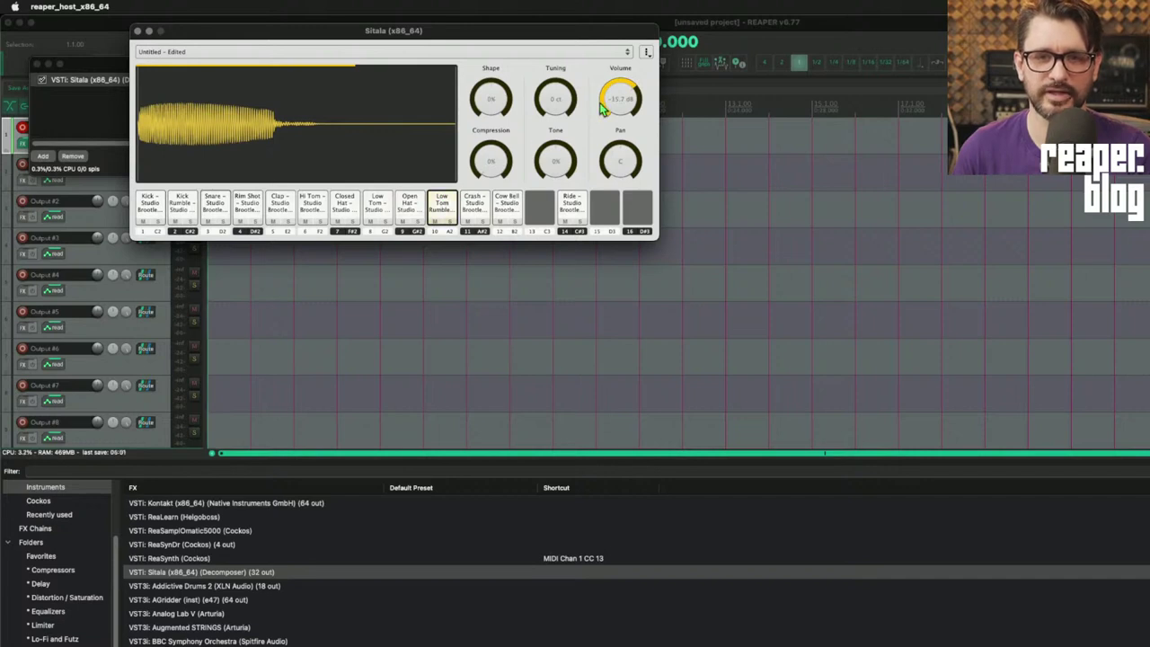
- Set the Low Tom Rumble pad's volume to -10.5 dB, lower its tuning to about -1100 ct, and play the pad
{"action": "left_click_drag", "start_coordinate": [602, 106], "coordinate": [628, 107]}
{"action": "mouse_move", "coordinate": [546, 94]}
{"action": "left_click_drag", "start_coordinate": [547, 93], "coordinate": [545, 135]}
{"action": "left_click", "coordinate": [442, 205]}
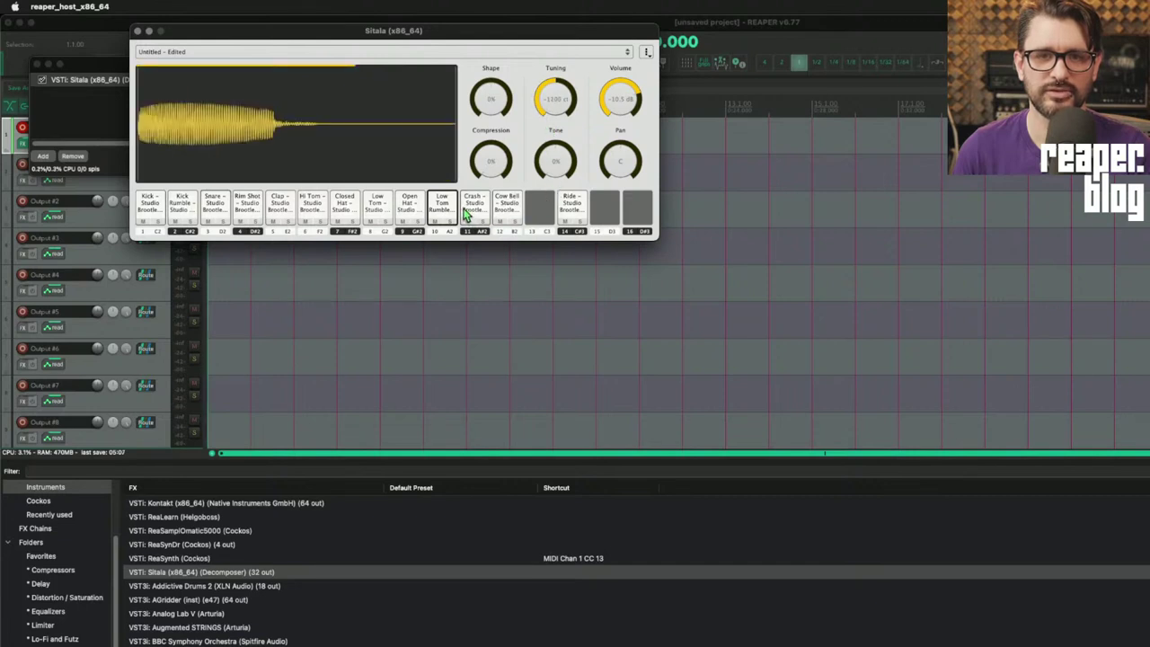
- Play the Low Tom and Low Tom Rumble pads, and set the rumble pad's tuning to 0 ct and volume to -4.4 dB
{"action": "left_click", "coordinate": [377, 205]}
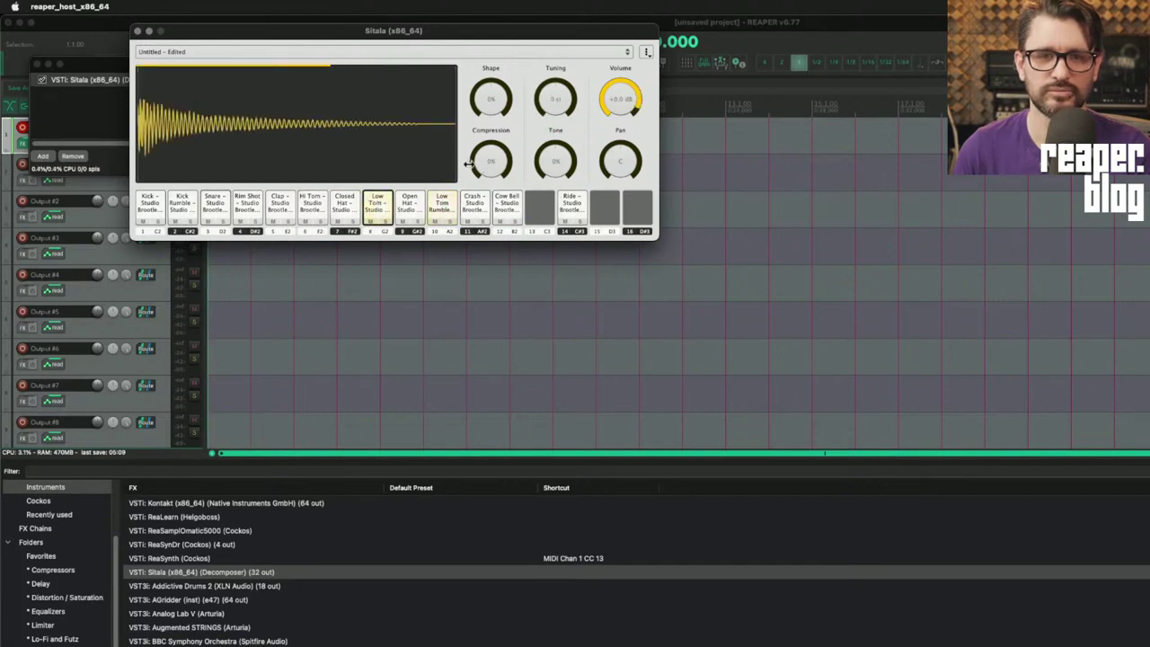
{"action": "left_click", "coordinate": [443, 205]}
{"action": "left_click", "coordinate": [378, 205]}
{"action": "left_click", "coordinate": [442, 205]}
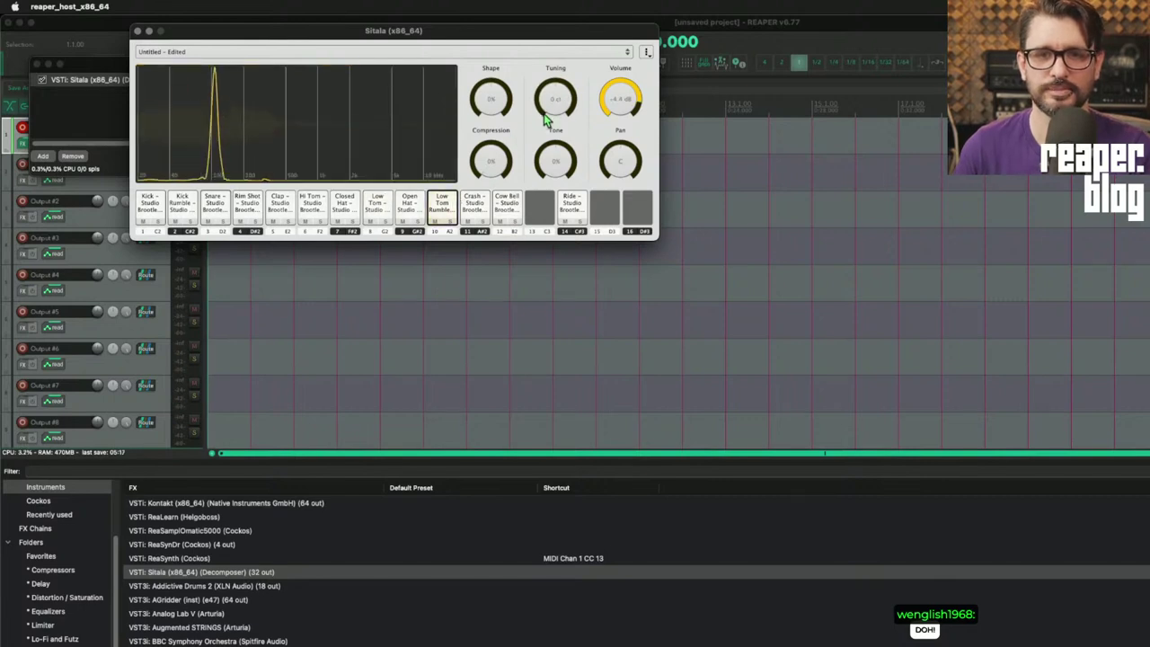
- Play the Kick pad and examine the Crash pad's trigger and choke options
{"action": "left_click", "coordinate": [163, 206]}
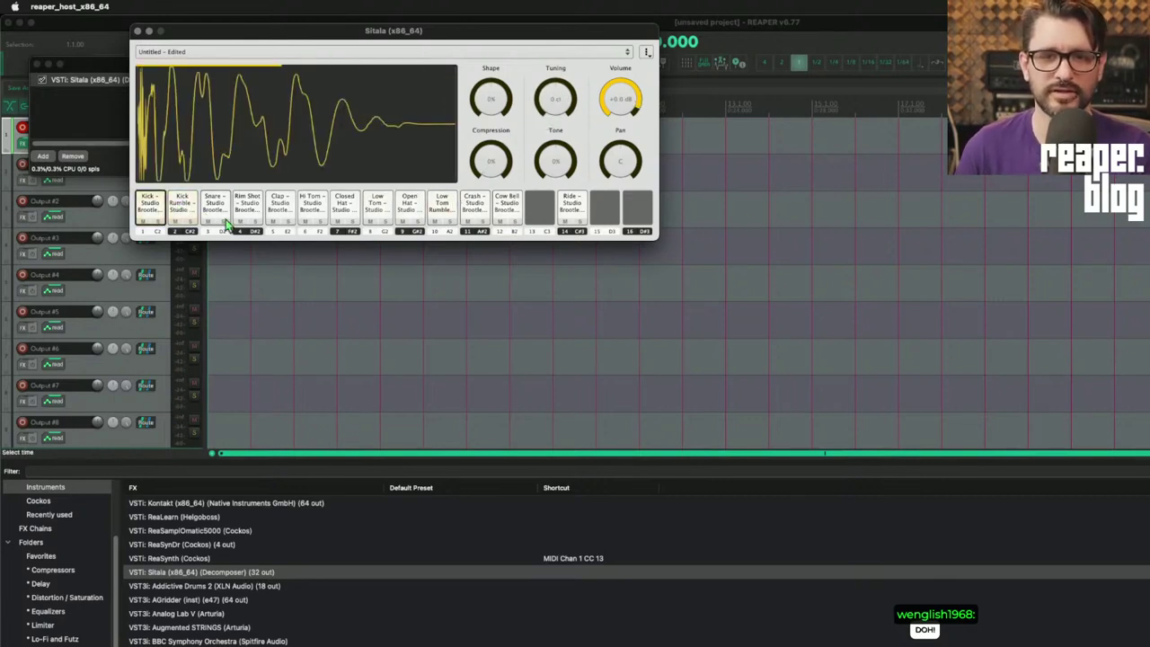
{"action": "left_click_drag", "start_coordinate": [234, 39], "coordinate": [463, 114]}
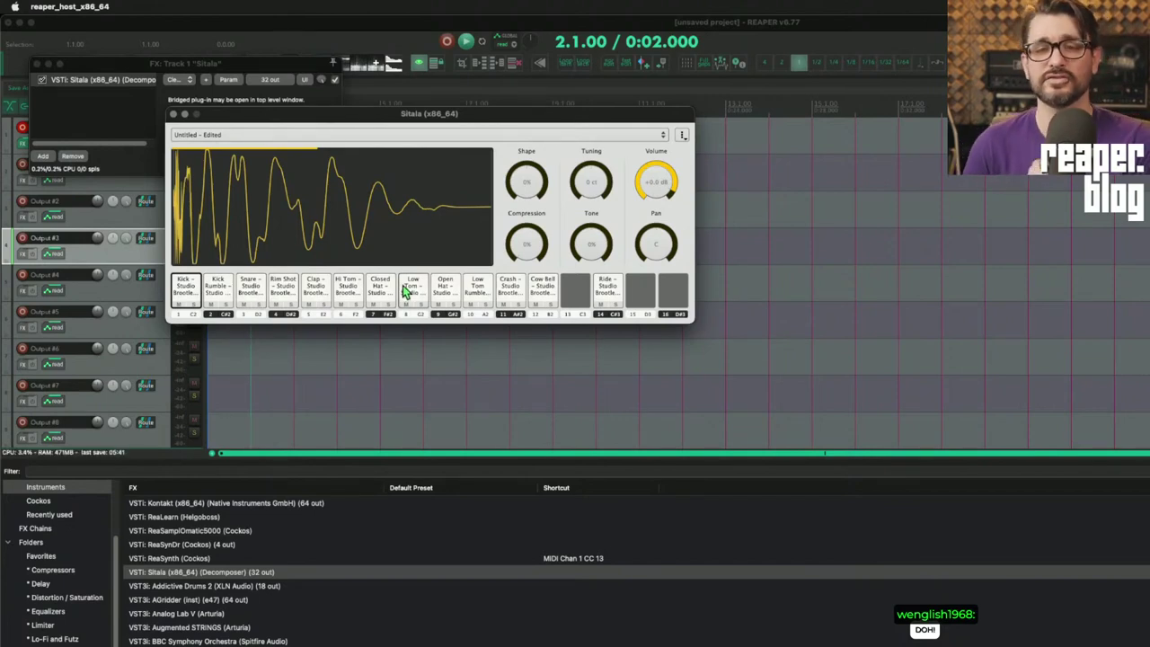
{"action": "right_click", "coordinate": [518, 281]}
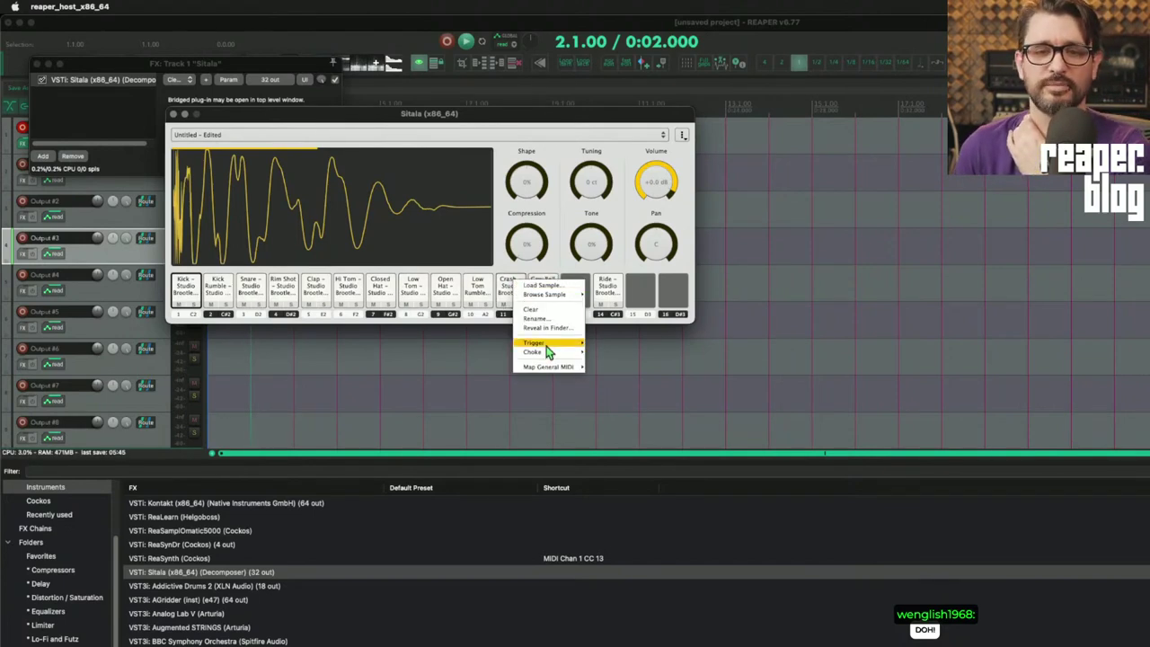
{"action": "mouse_move", "coordinate": [546, 346]}
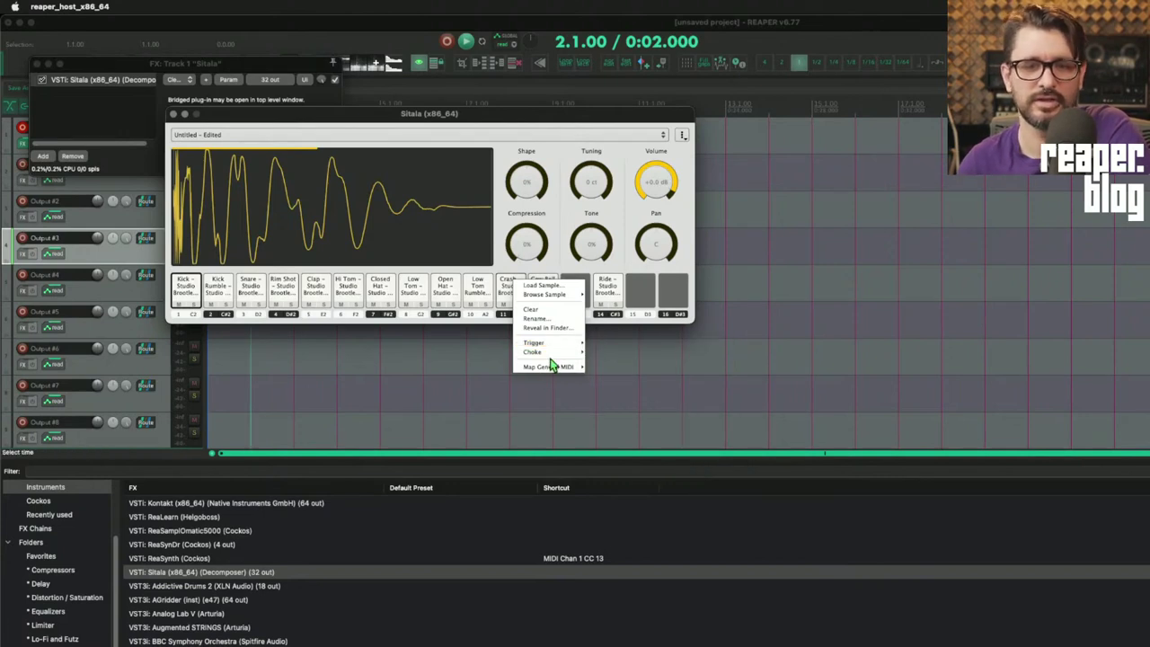
{"action": "mouse_move", "coordinate": [552, 354]}
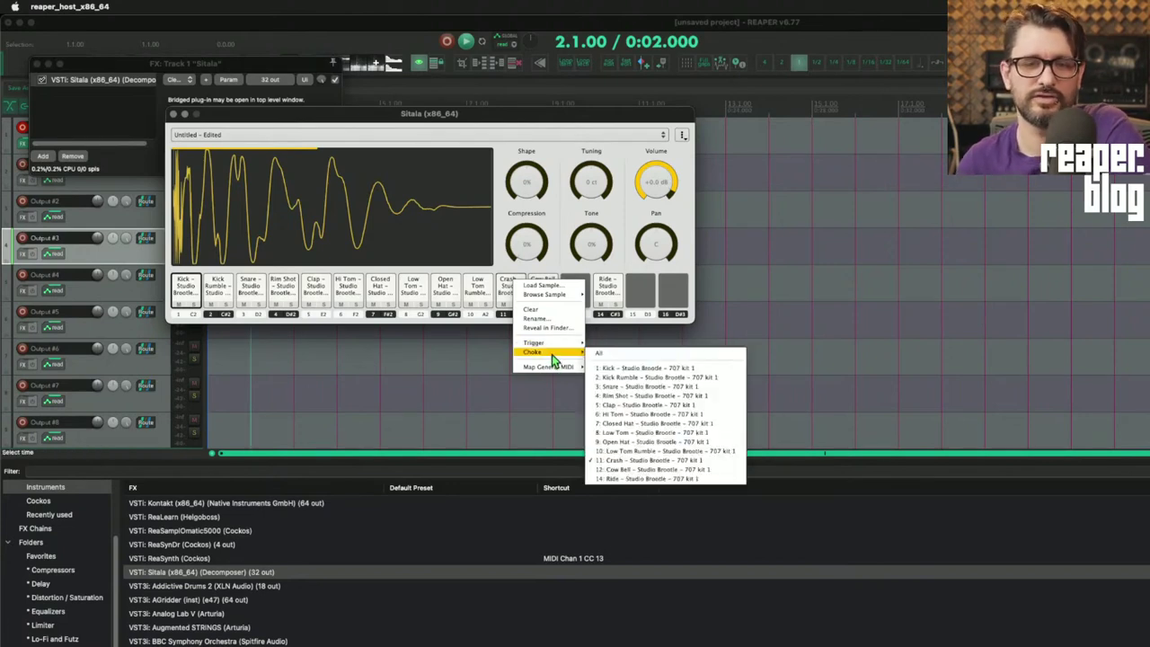
{"action": "left_click", "coordinate": [632, 262]}
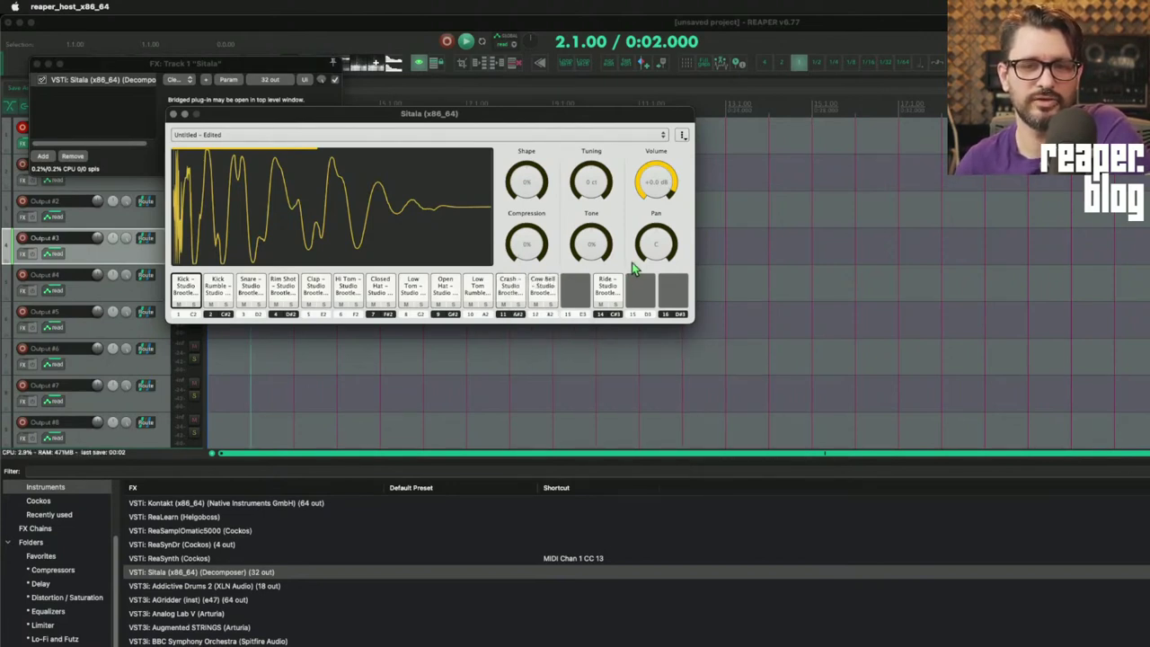
- Play the Closed Hat and Open Hat pads, and set the Closed Hat to choke the Open Hat
{"action": "left_click", "coordinate": [385, 287]}
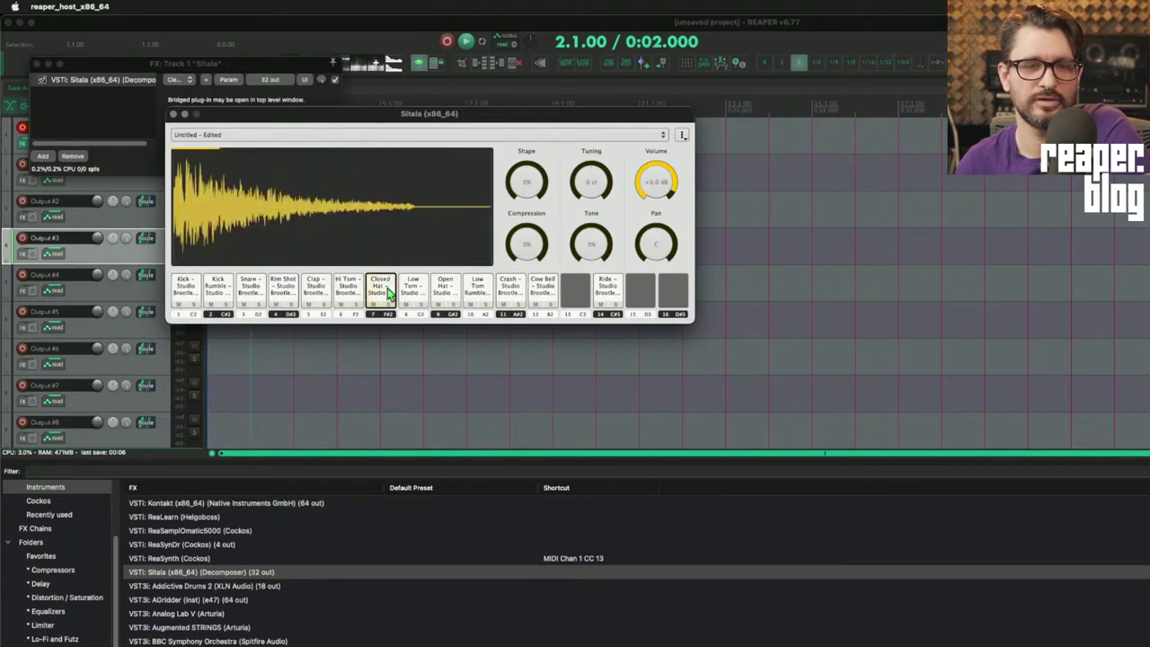
{"action": "left_click", "coordinate": [445, 289]}
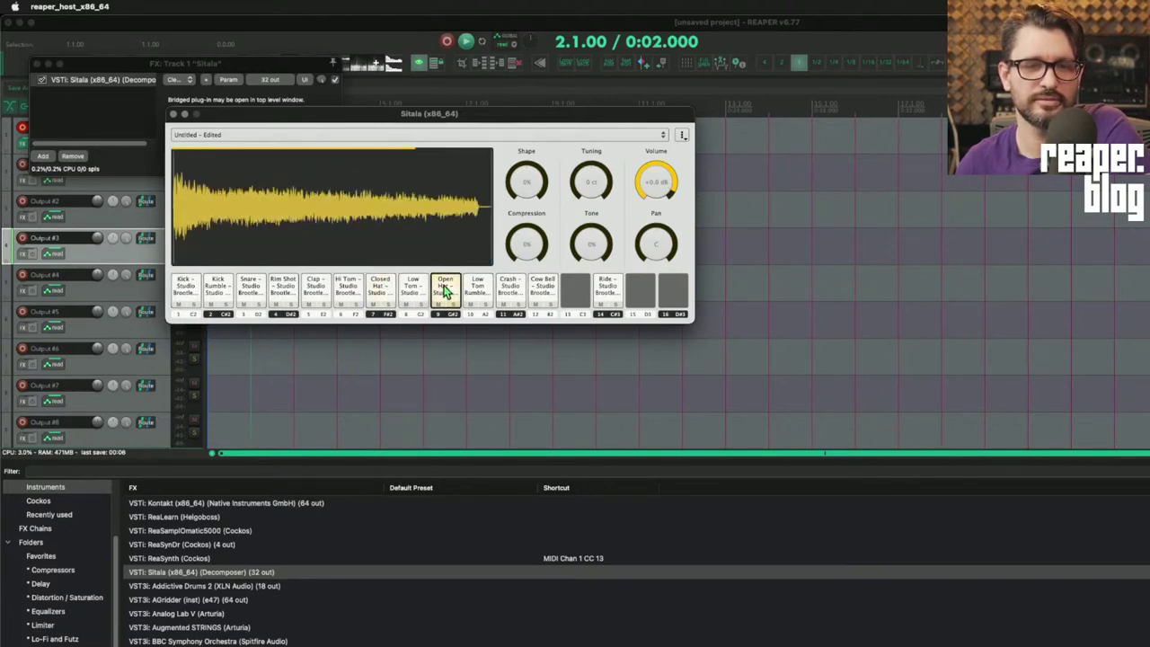
{"action": "left_click", "coordinate": [380, 289]}
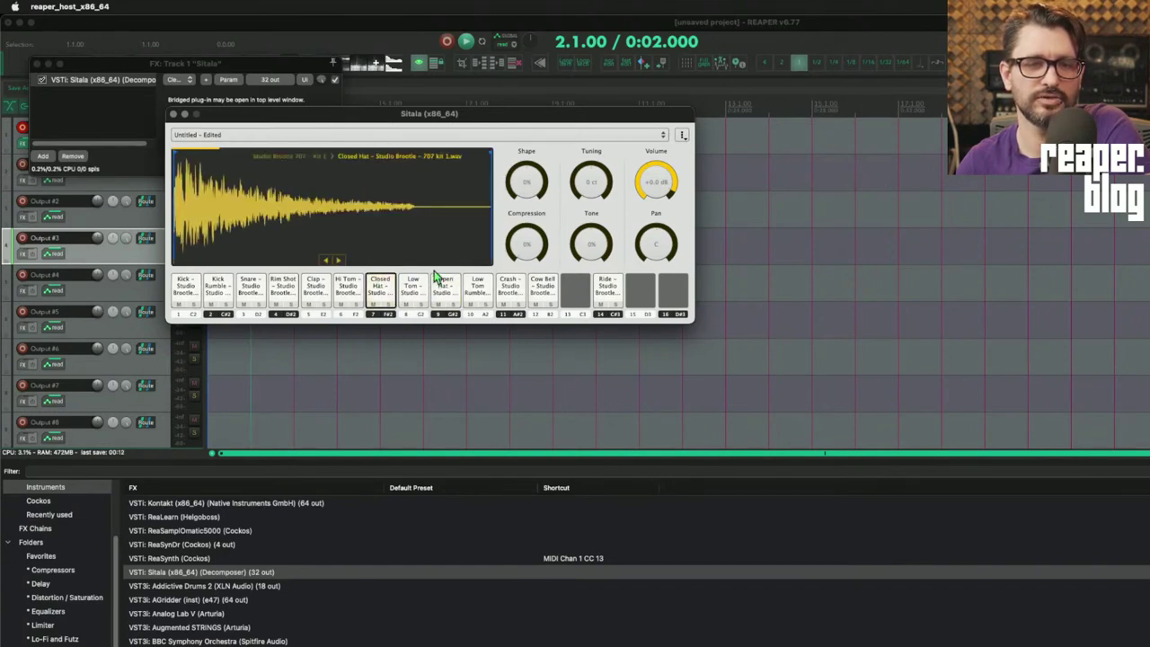
{"action": "right_click", "coordinate": [386, 283]}
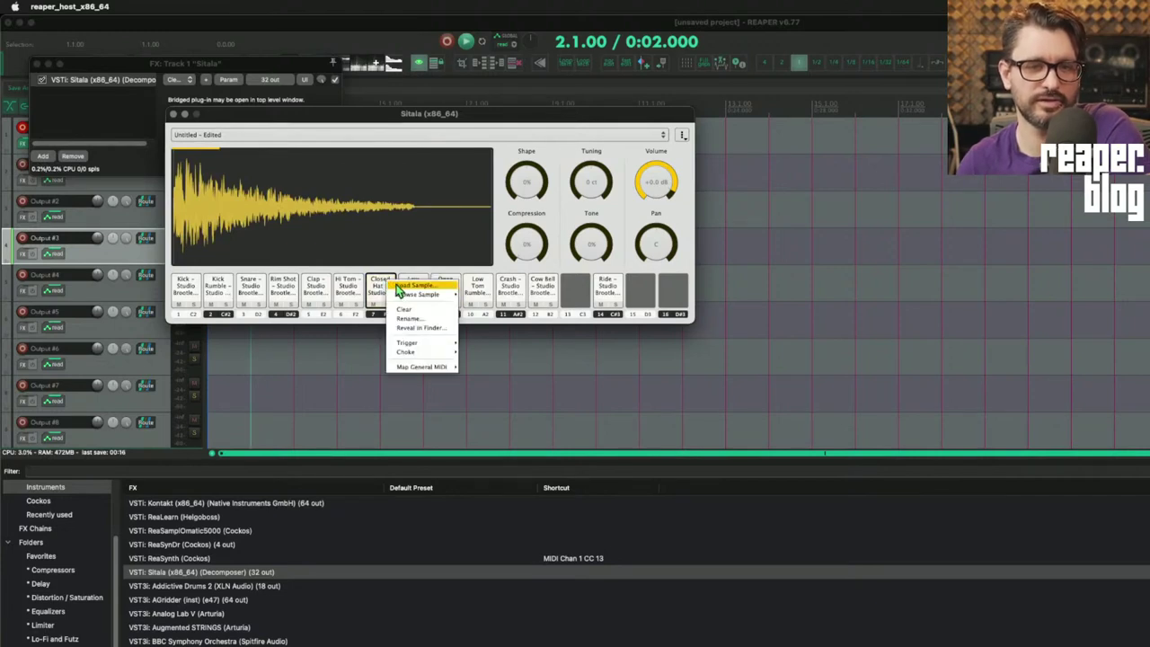
{"action": "mouse_move", "coordinate": [432, 353]}
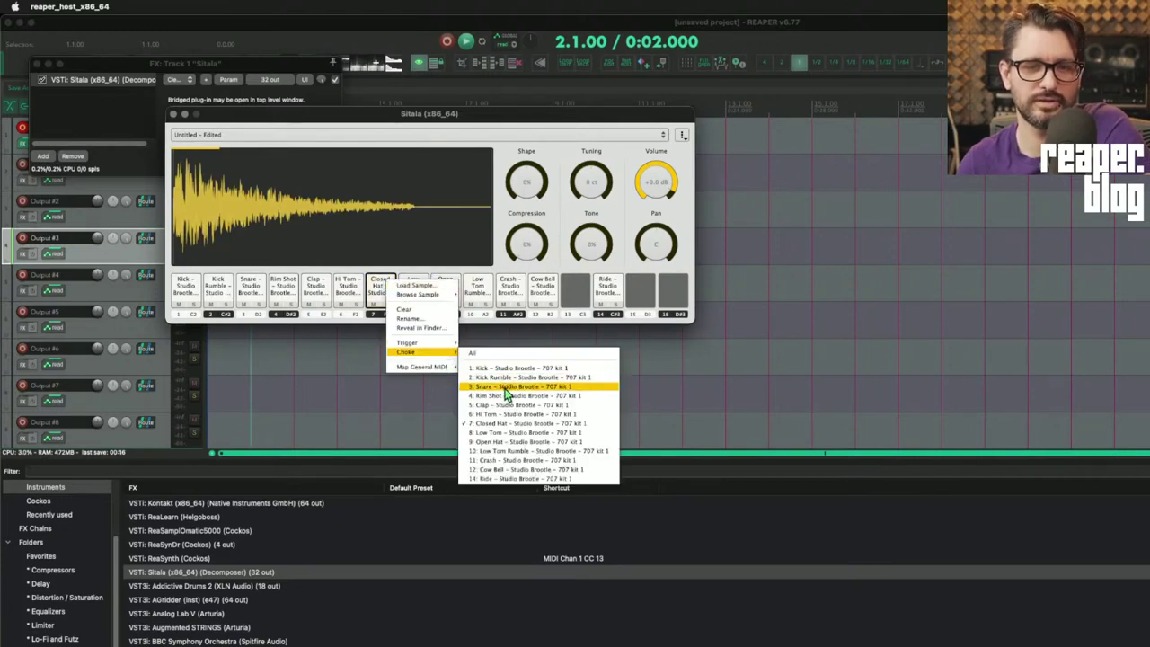
{"action": "left_click", "coordinate": [524, 444]}
- Test the hi-hat choke by alternately playing the Closed Hat and Open Hat pads
{"action": "left_click", "coordinate": [382, 288]}
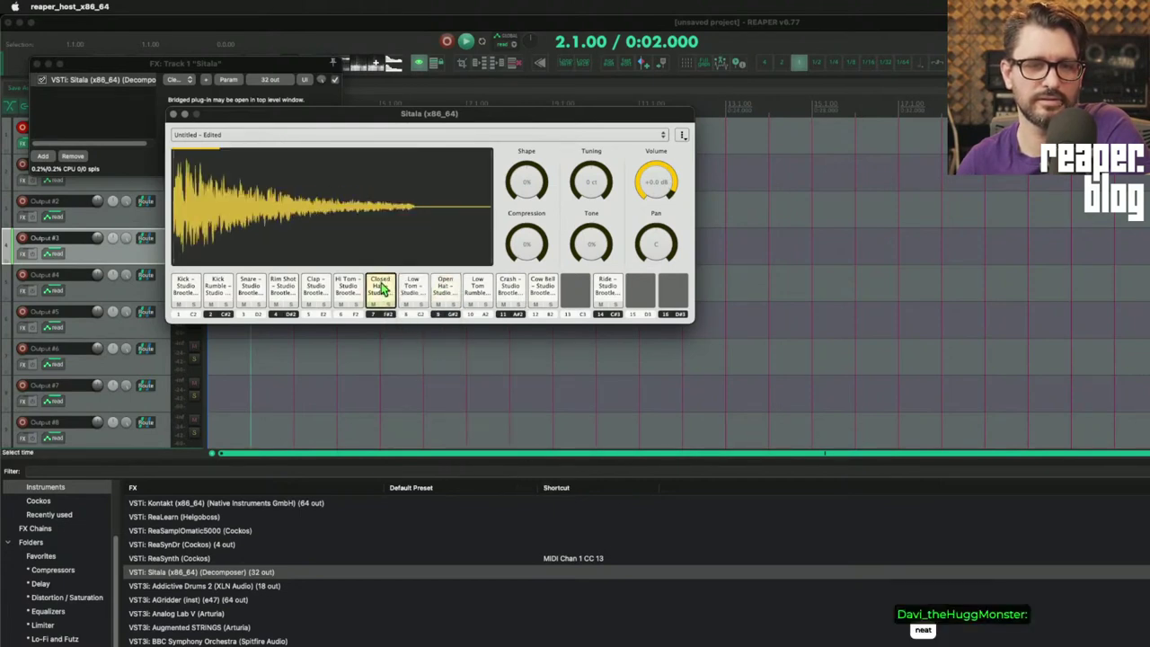
{"action": "left_click", "coordinate": [442, 298]}
{"action": "left_click", "coordinate": [390, 294]}
{"action": "left_click", "coordinate": [442, 294]}
{"action": "left_click", "coordinate": [345, 292]}
{"action": "left_click", "coordinate": [378, 294]}
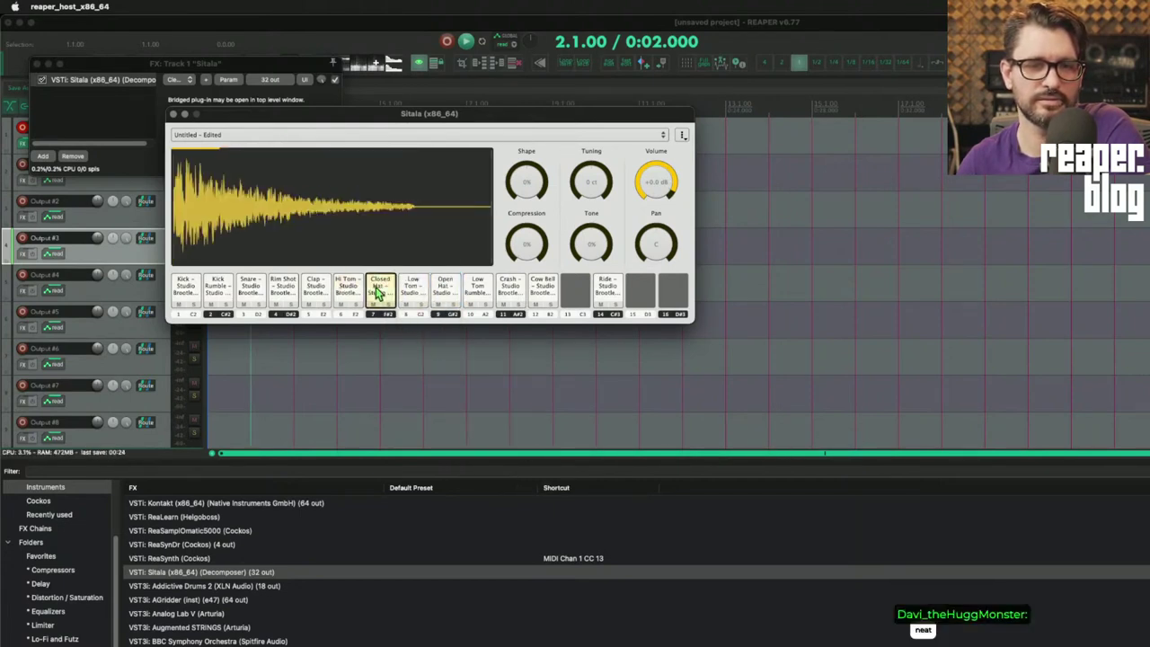
{"action": "left_click", "coordinate": [442, 292]}
{"action": "left_click", "coordinate": [380, 292]}
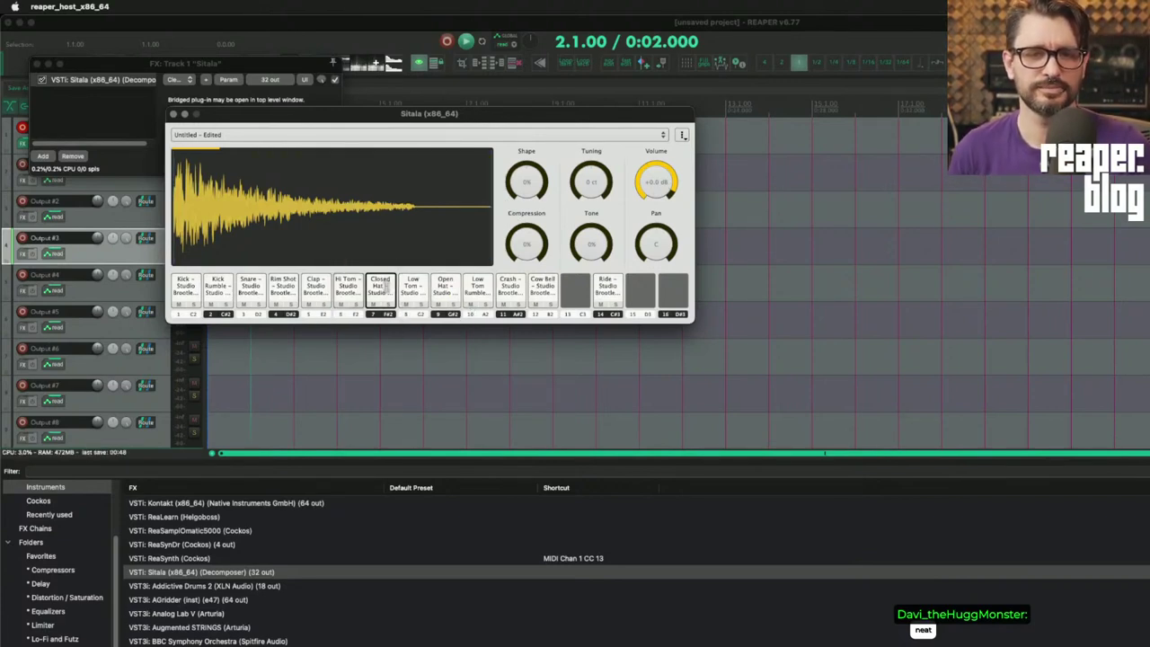
- Set the Snare pad to choke the Kick Rumble pad
{"action": "left_click", "coordinate": [219, 288]}
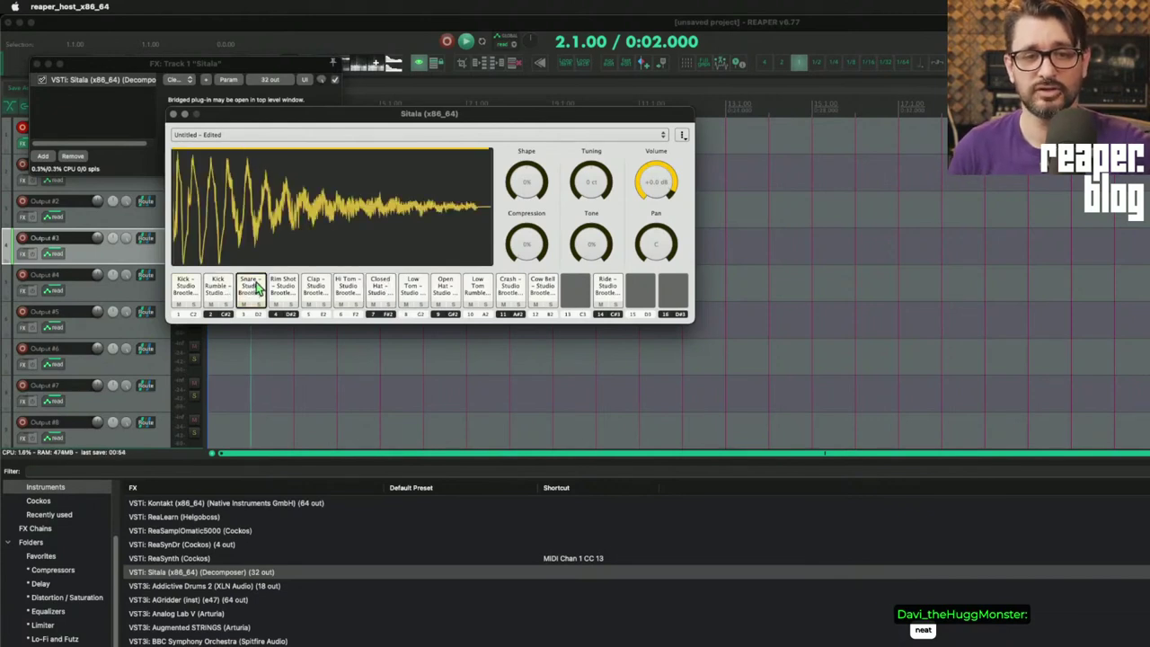
{"action": "right_click", "coordinate": [260, 287]}
{"action": "mouse_move", "coordinate": [293, 355]}
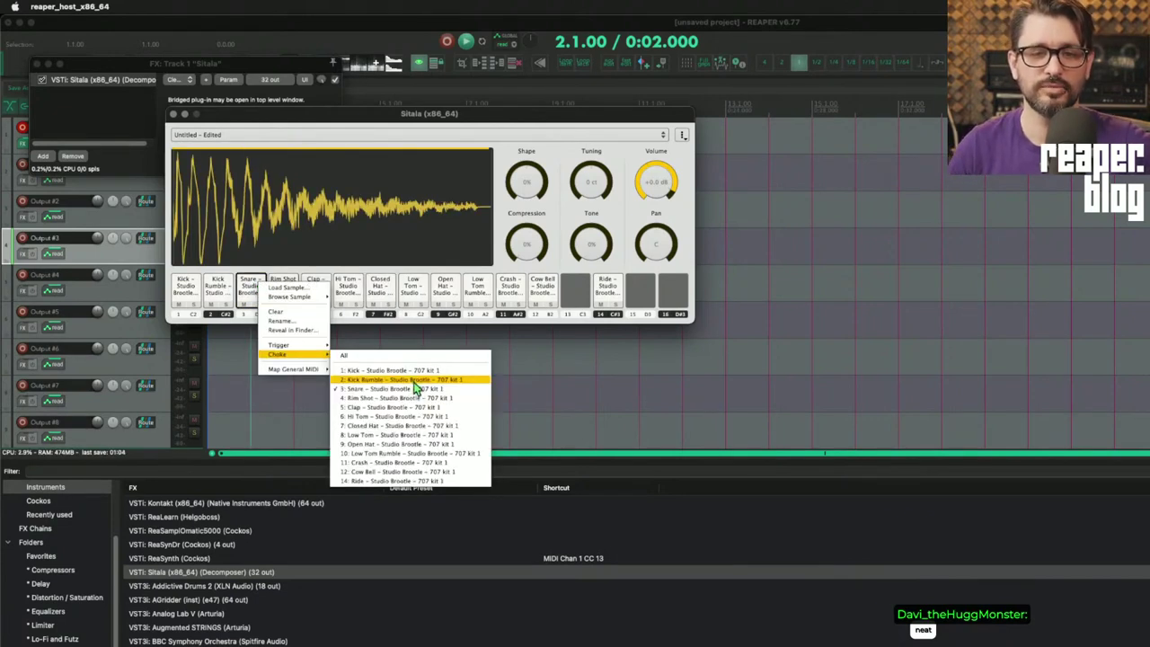
{"action": "left_click", "coordinate": [417, 383]}
- Test the Snare's choke on the Kick Rumble by alternating the Kick and Snare pads, and check the Snare's choke assignments
{"action": "left_click", "coordinate": [185, 287]}
{"action": "left_click", "coordinate": [251, 288]}
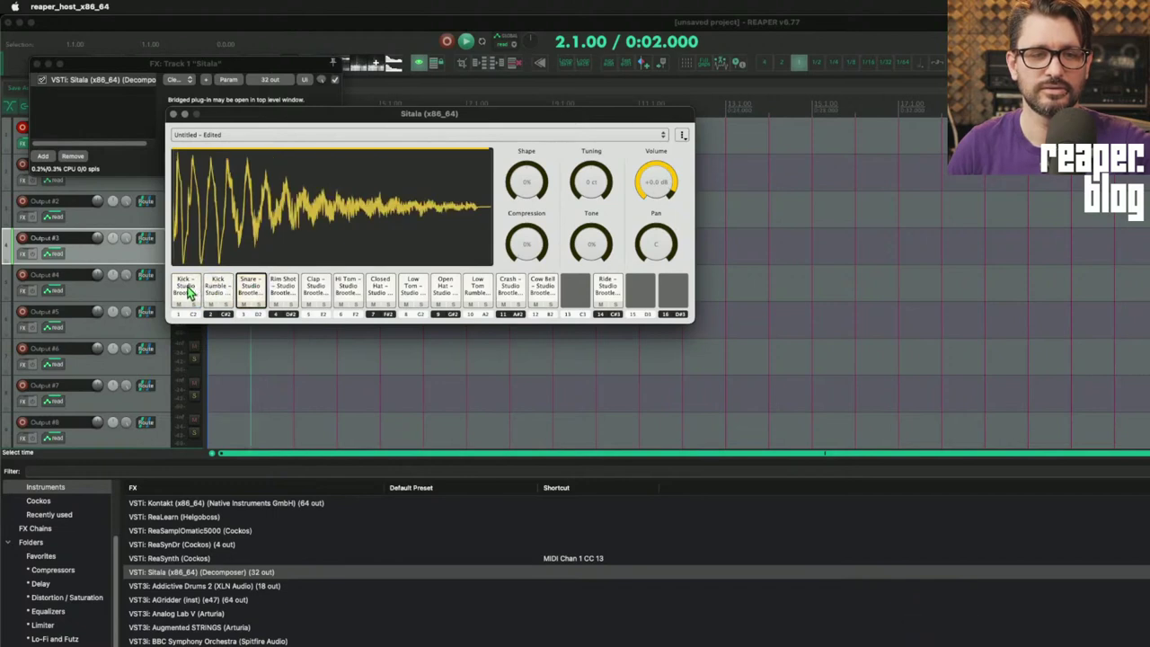
{"action": "left_click", "coordinate": [199, 289]}
{"action": "left_click", "coordinate": [251, 290]}
{"action": "right_click", "coordinate": [251, 287]}
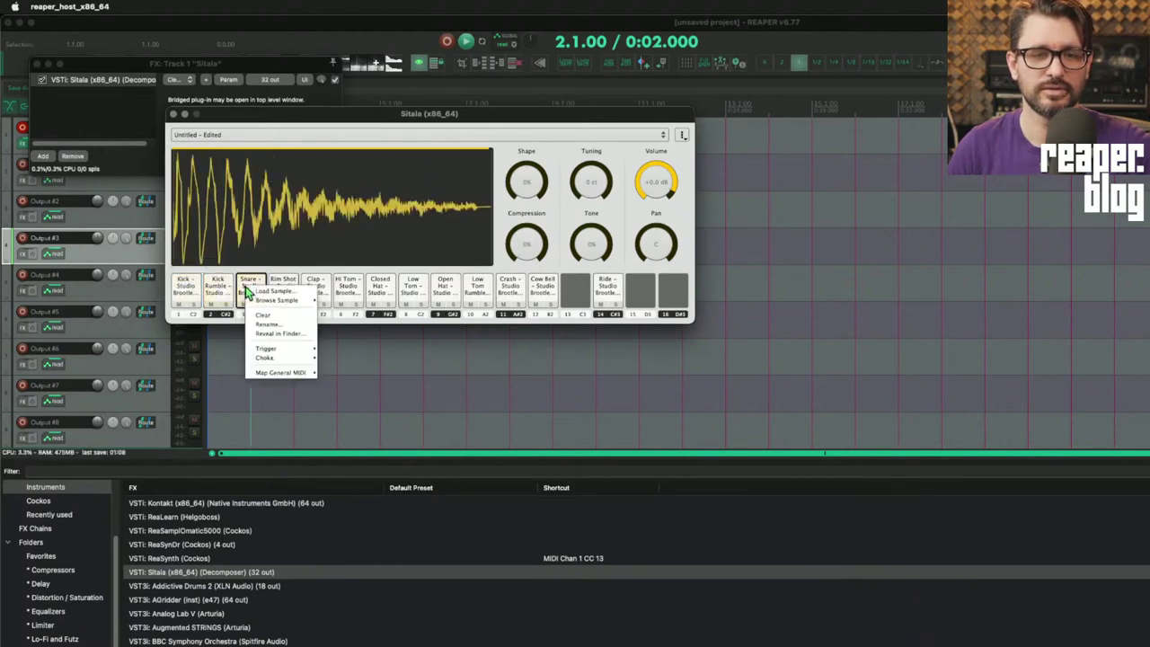
{"action": "mouse_move", "coordinate": [289, 357]}
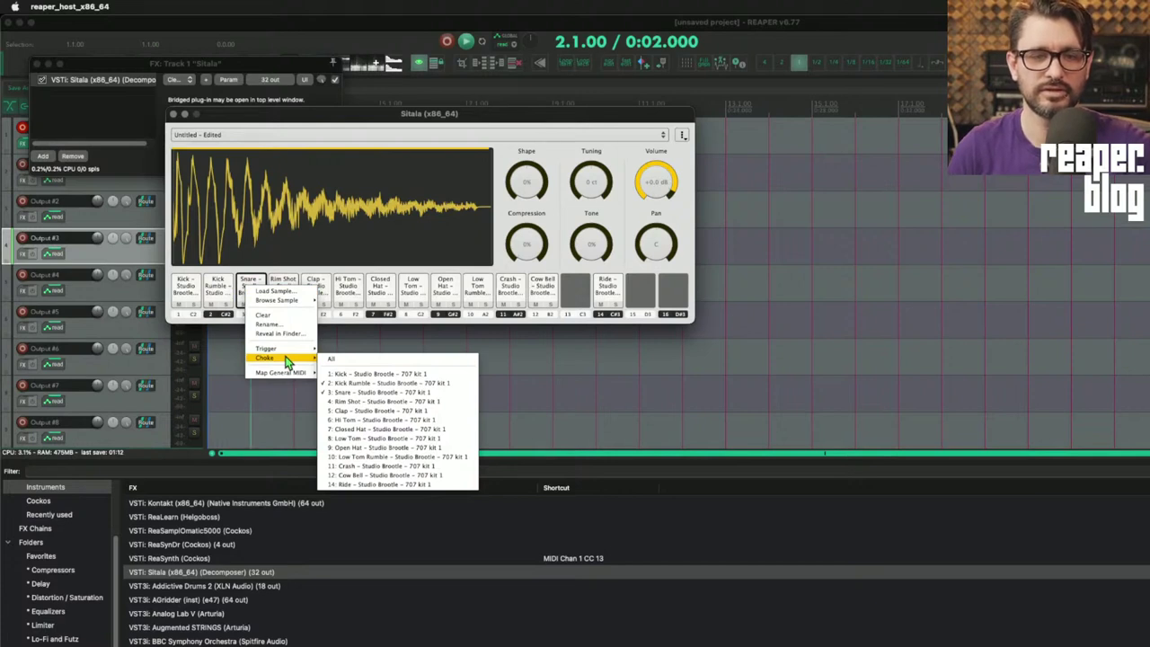
{"action": "left_click", "coordinate": [198, 295]}
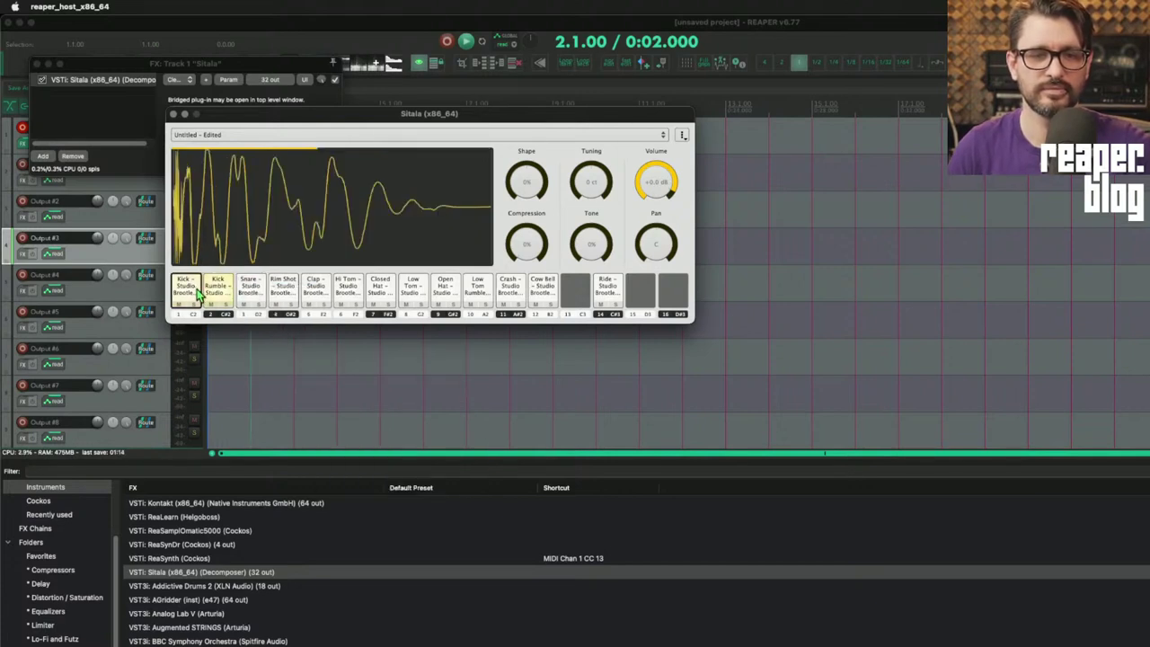
{"action": "left_click", "coordinate": [196, 290]}
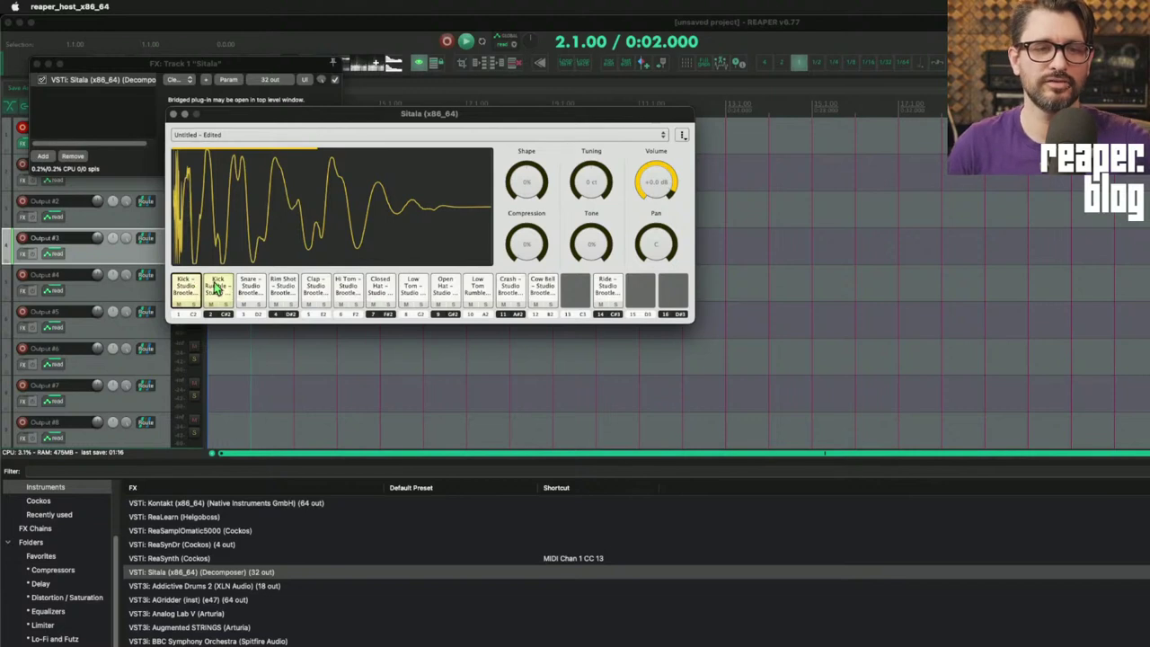
{"action": "left_click", "coordinate": [253, 290]}
{"action": "left_click", "coordinate": [251, 297]}
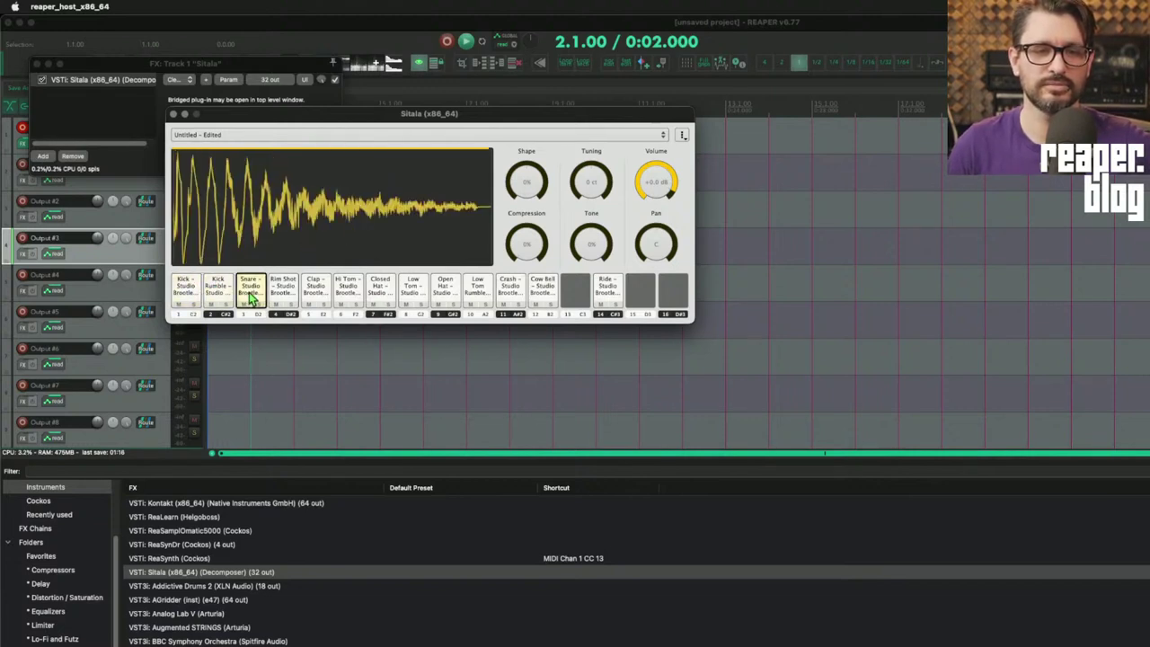
- Set the Snare pad to choke all pads, and play the Kick followed by the Snare
{"action": "right_click", "coordinate": [261, 290]}
{"action": "mouse_move", "coordinate": [295, 360]}
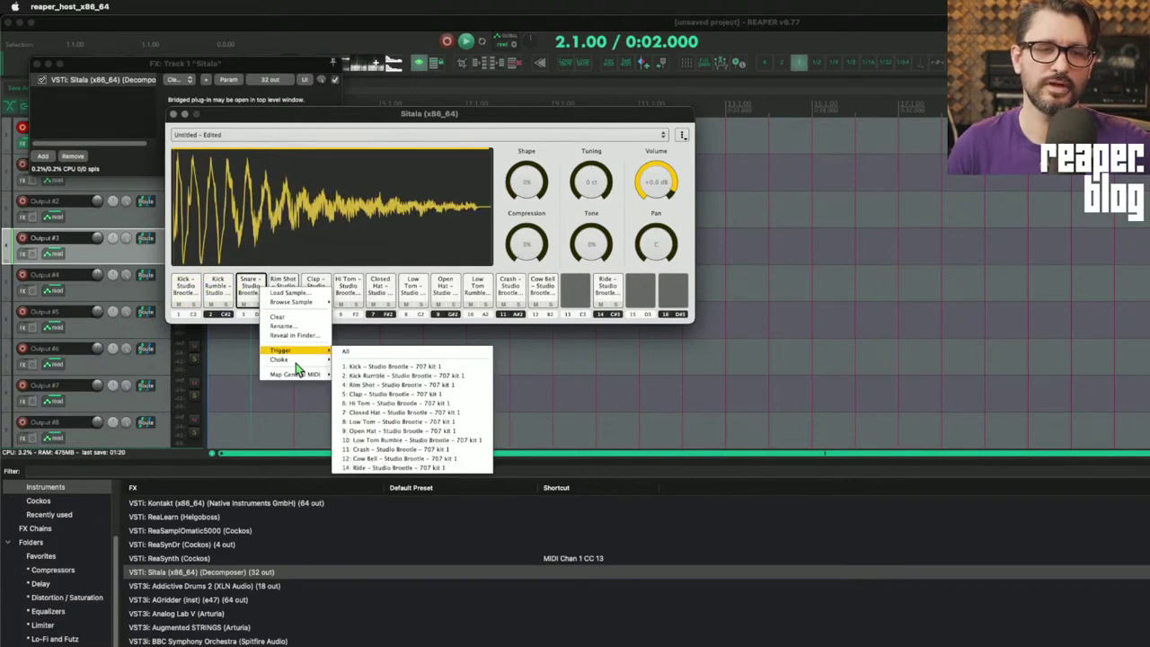
{"action": "left_click", "coordinate": [344, 364]}
{"action": "left_click", "coordinate": [187, 296]}
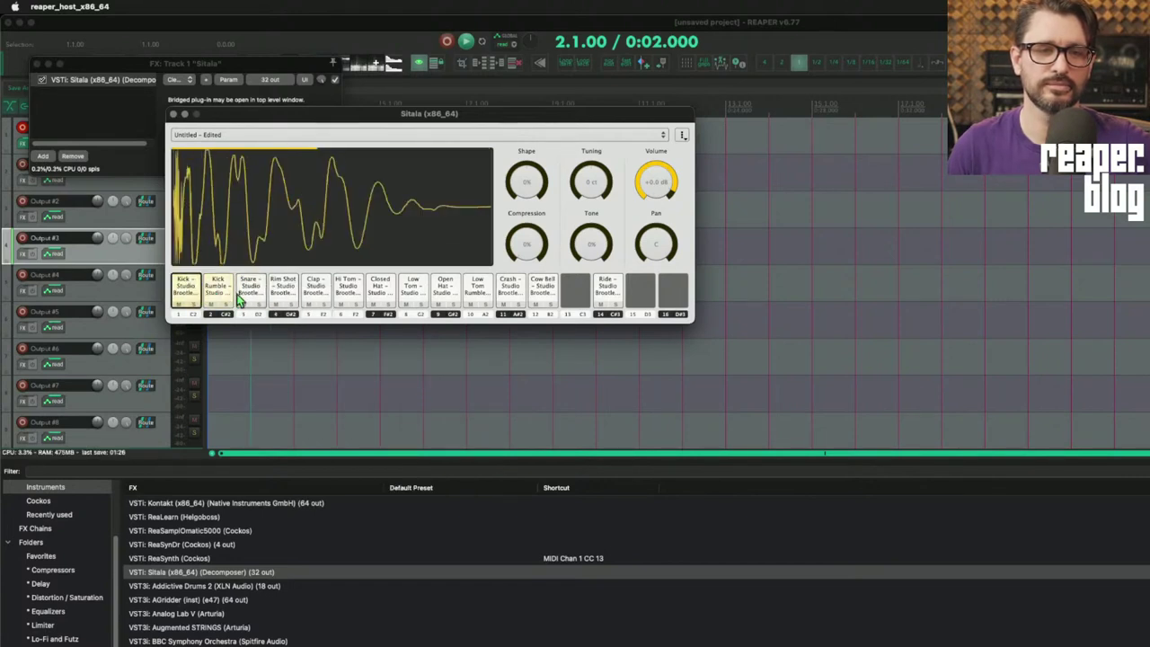
{"action": "left_click", "coordinate": [248, 298]}
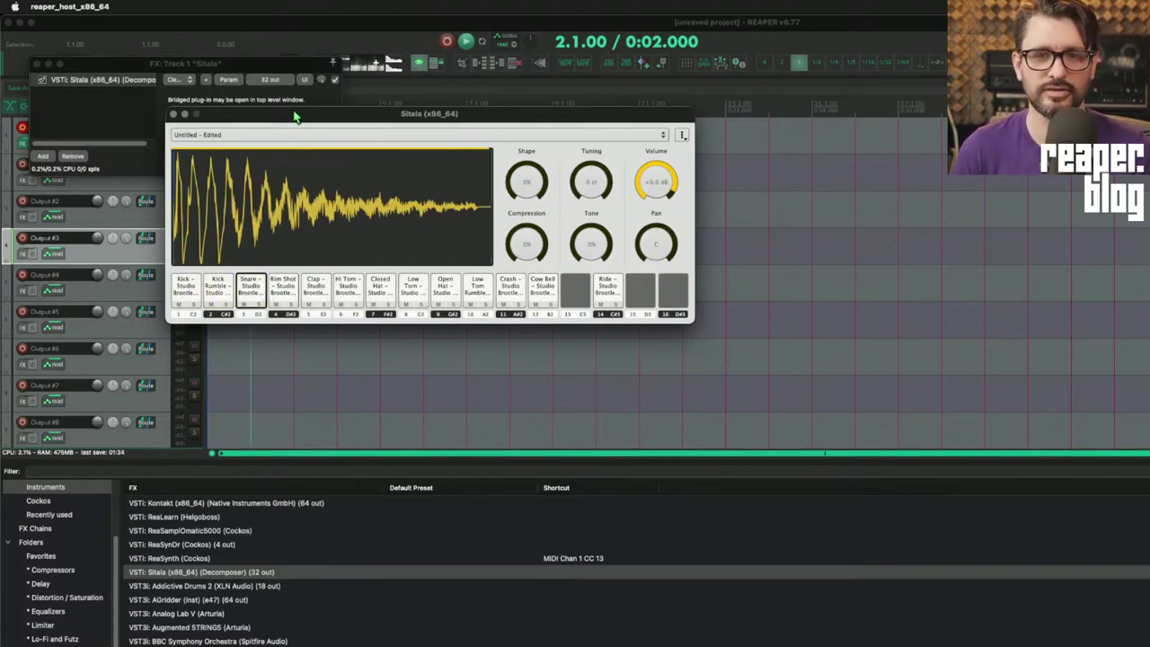
- Select the Kick pad and trim its sample's end point slightly inward
{"action": "left_click", "coordinate": [206, 80]}
{"action": "left_click", "coordinate": [173, 262]}
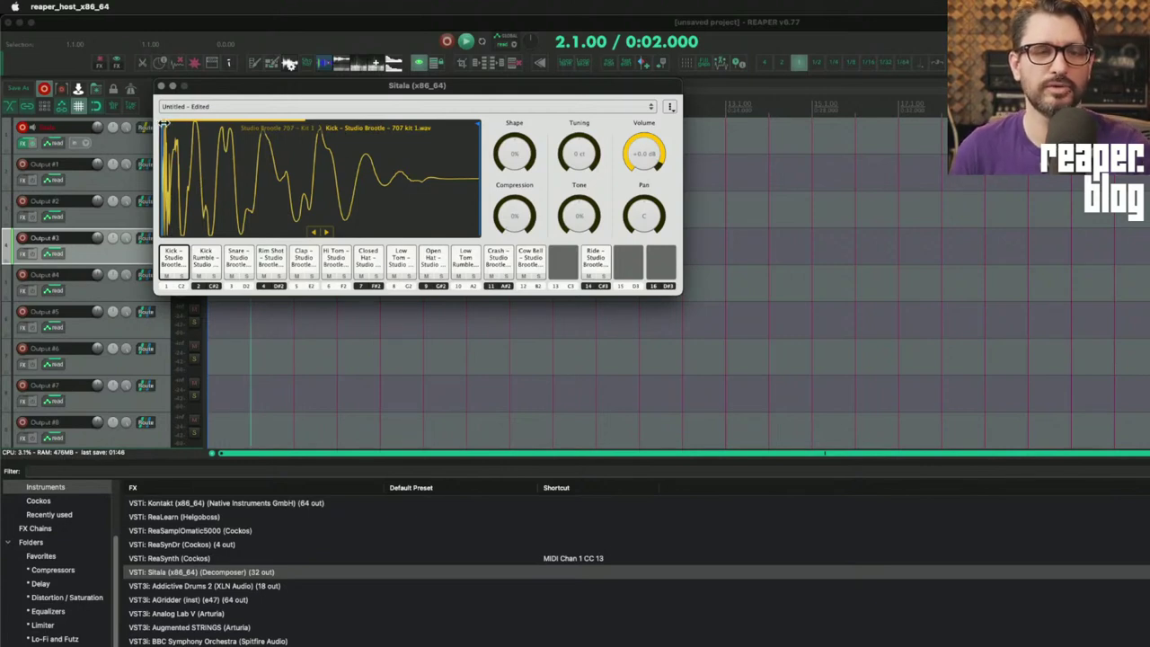
{"action": "mouse_move", "coordinate": [163, 125]}
{"action": "left_mouse_down"}
{"action": "mouse_move", "coordinate": [220, 127]}
{"action": "mouse_move", "coordinate": [164, 126]}
{"action": "left_mouse_up"}
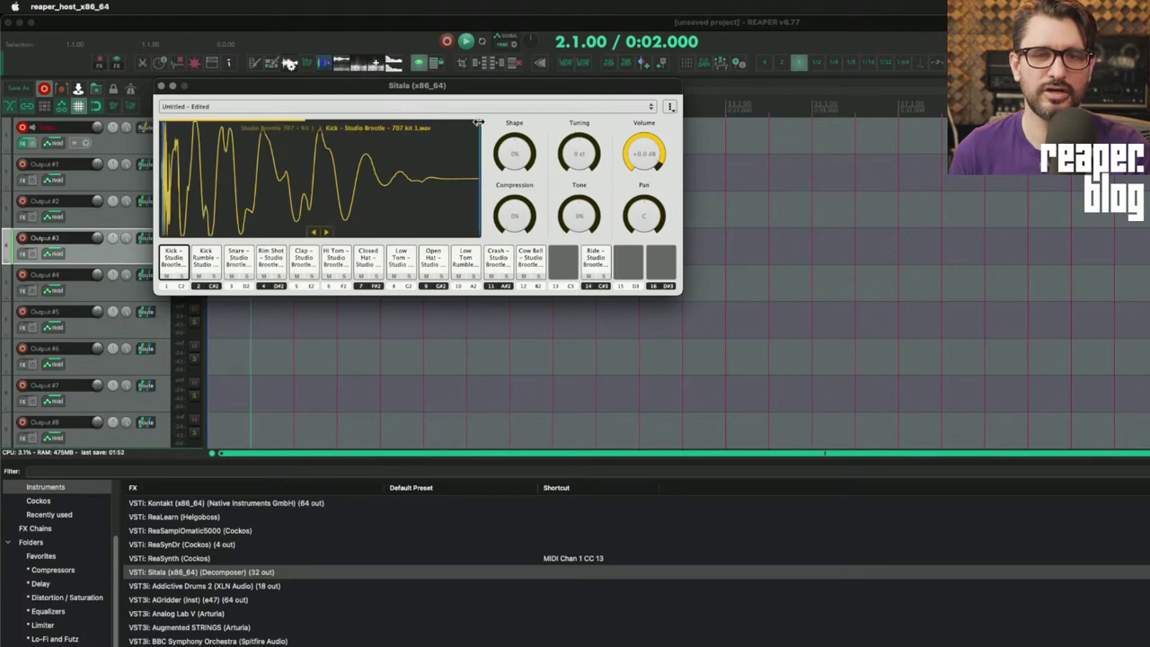
{"action": "mouse_move", "coordinate": [479, 123]}
{"action": "left_mouse_down"}
{"action": "mouse_move", "coordinate": [351, 126]}
{"action": "mouse_move", "coordinate": [474, 128]}
{"action": "left_mouse_up"}
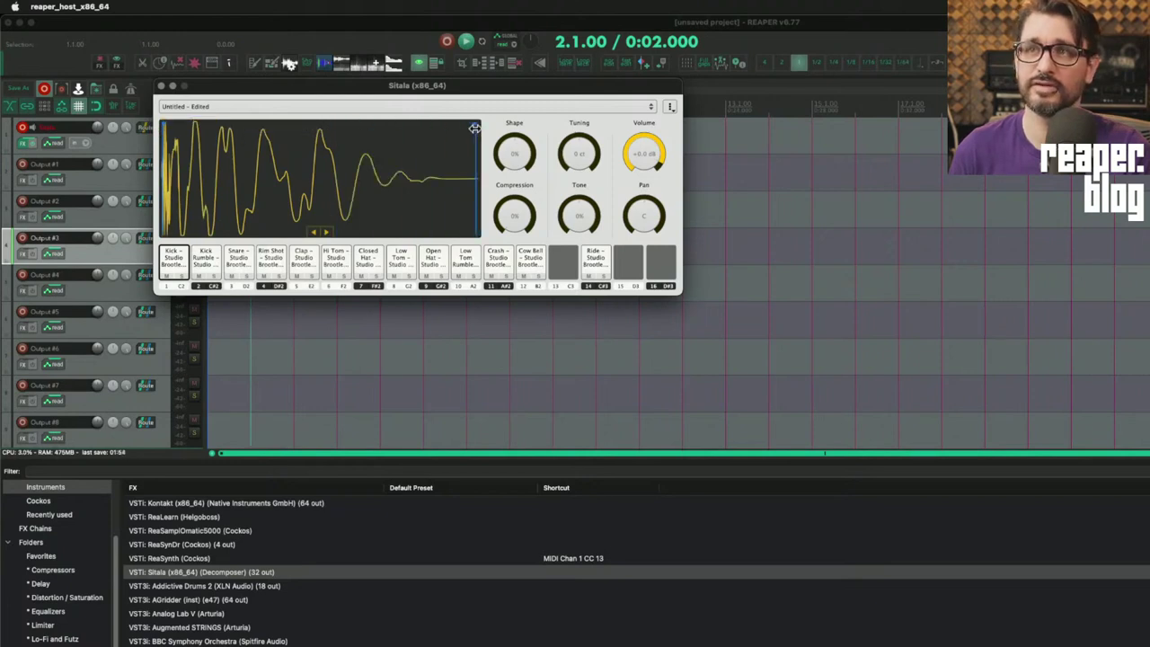
- Switch the Kick pad to the next sample in the folder and back to the Kick sample, and look at the waveform options
{"action": "left_click", "coordinate": [325, 233]}
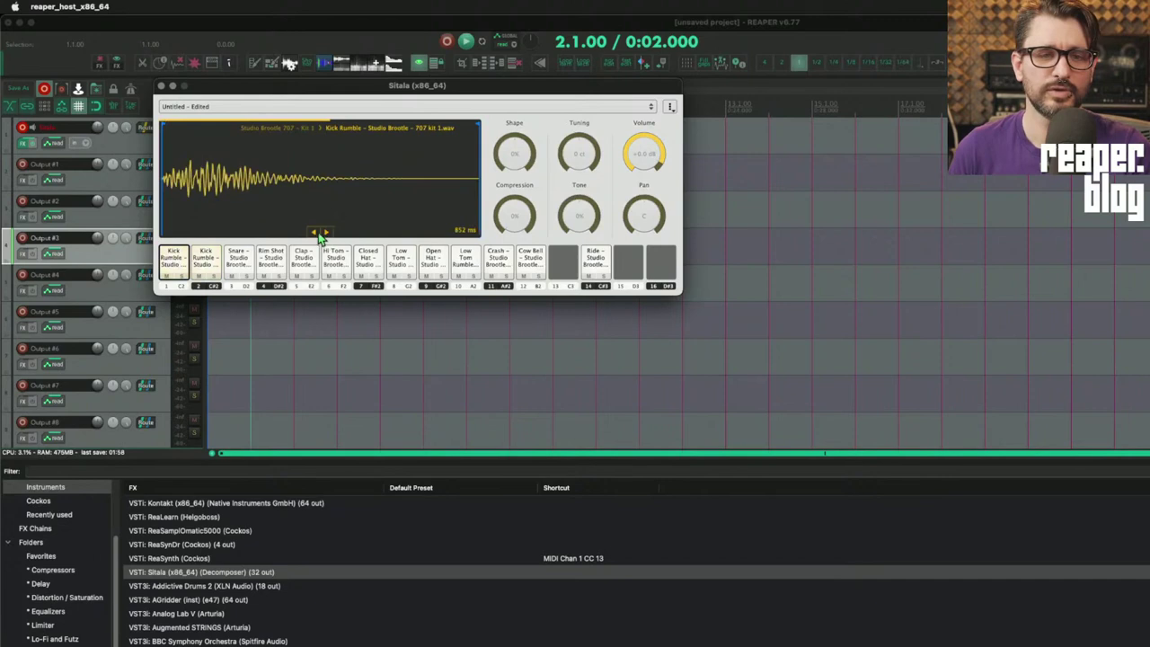
{"action": "left_click", "coordinate": [313, 233]}
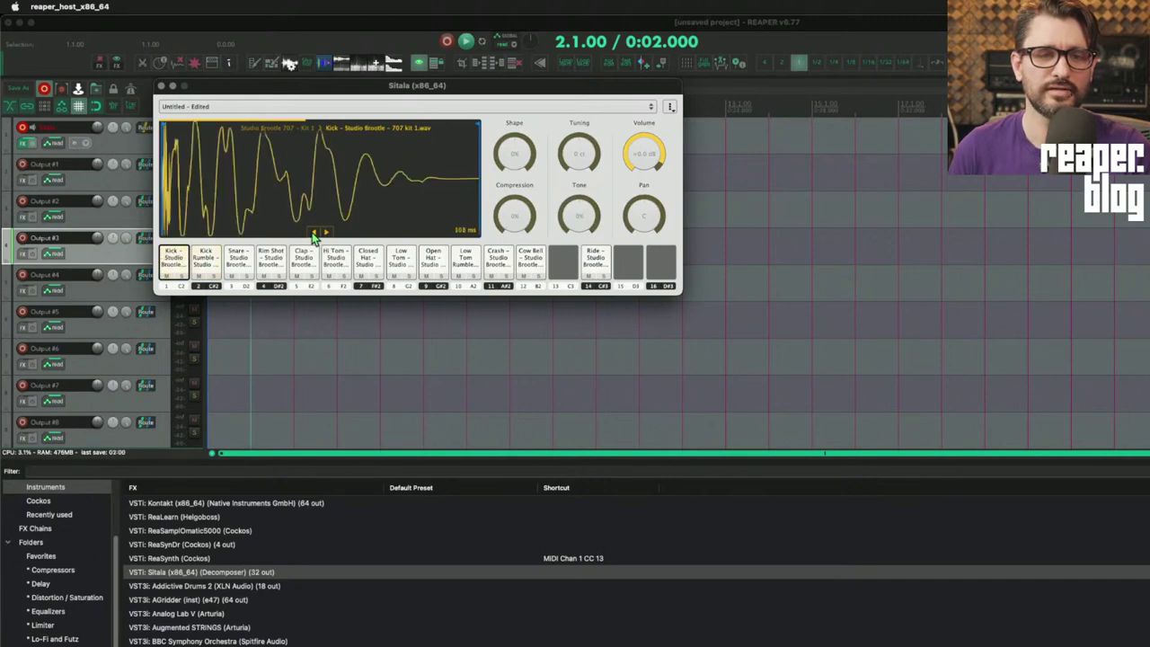
{"action": "right_click", "coordinate": [317, 179]}
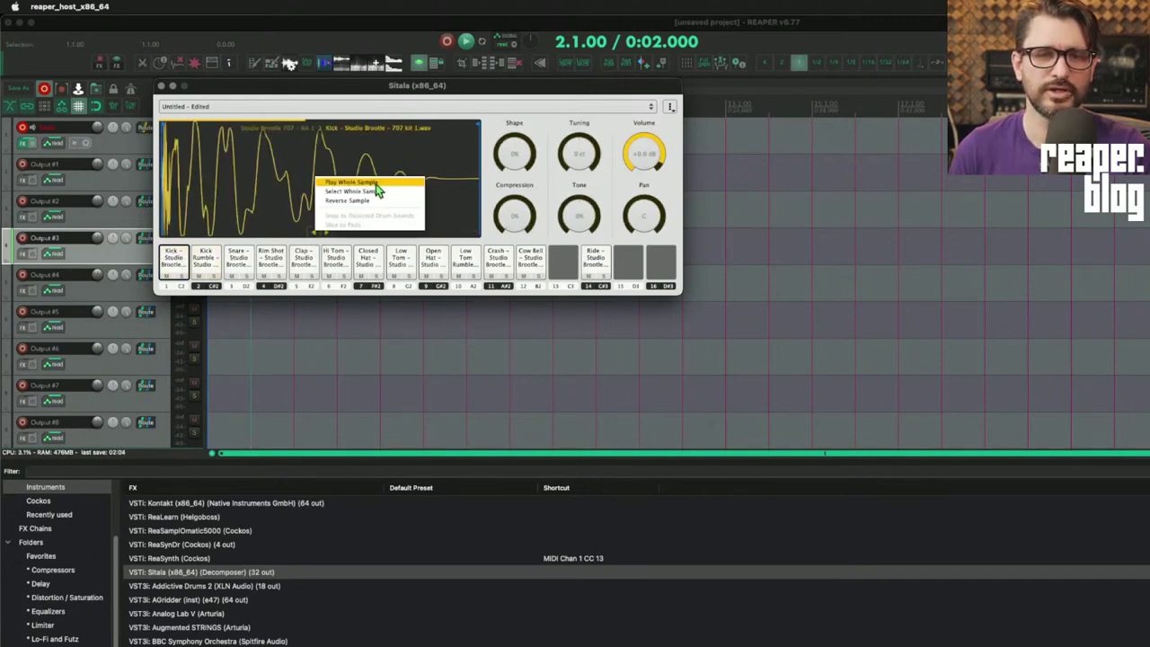
{"action": "left_click", "coordinate": [452, 161]}
- Try playing only the tail portion of the Kick sample by shifting its start point, and restore the full sample range
{"action": "mouse_move", "coordinate": [241, 183]}
{"action": "left_mouse_down"}
{"action": "mouse_move", "coordinate": [396, 191]}
{"action": "mouse_move", "coordinate": [314, 196]}
{"action": "mouse_move", "coordinate": [393, 202]}
{"action": "left_mouse_up"}
{"action": "mouse_move", "coordinate": [193, 190]}
{"action": "left_mouse_down"}
{"action": "mouse_move", "coordinate": [340, 187]}
{"action": "mouse_move", "coordinate": [357, 202]}
{"action": "mouse_move", "coordinate": [462, 193]}
{"action": "mouse_move", "coordinate": [507, 206]}
{"action": "left_mouse_up"}
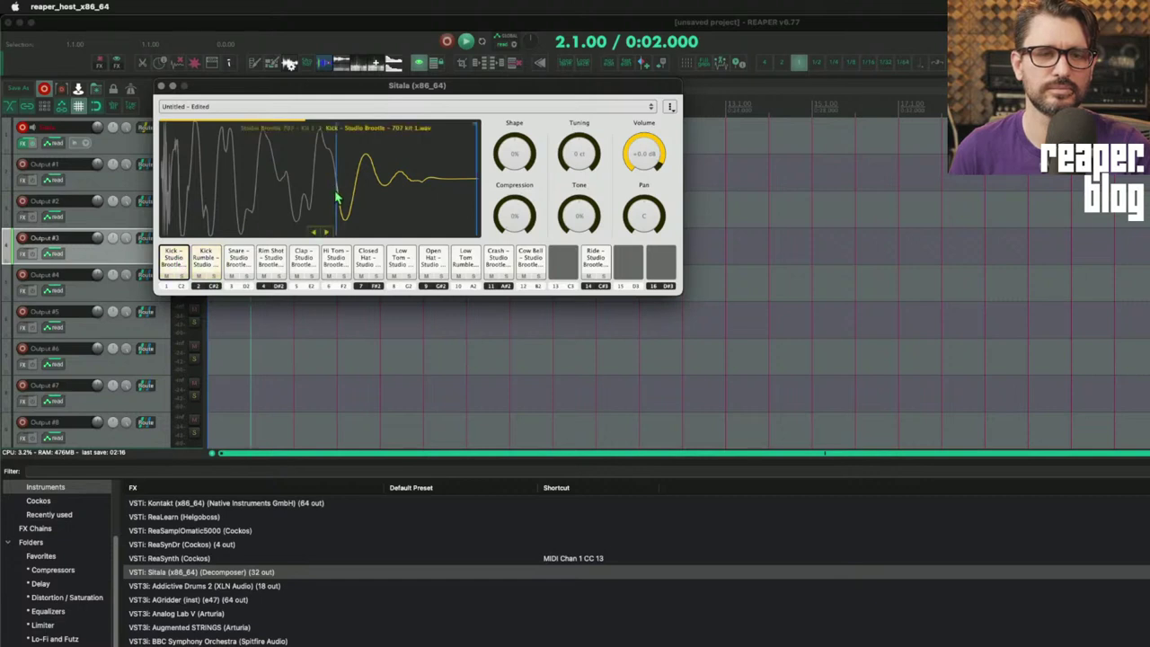
{"action": "left_click_drag", "start_coordinate": [338, 188], "coordinate": [164, 189]}
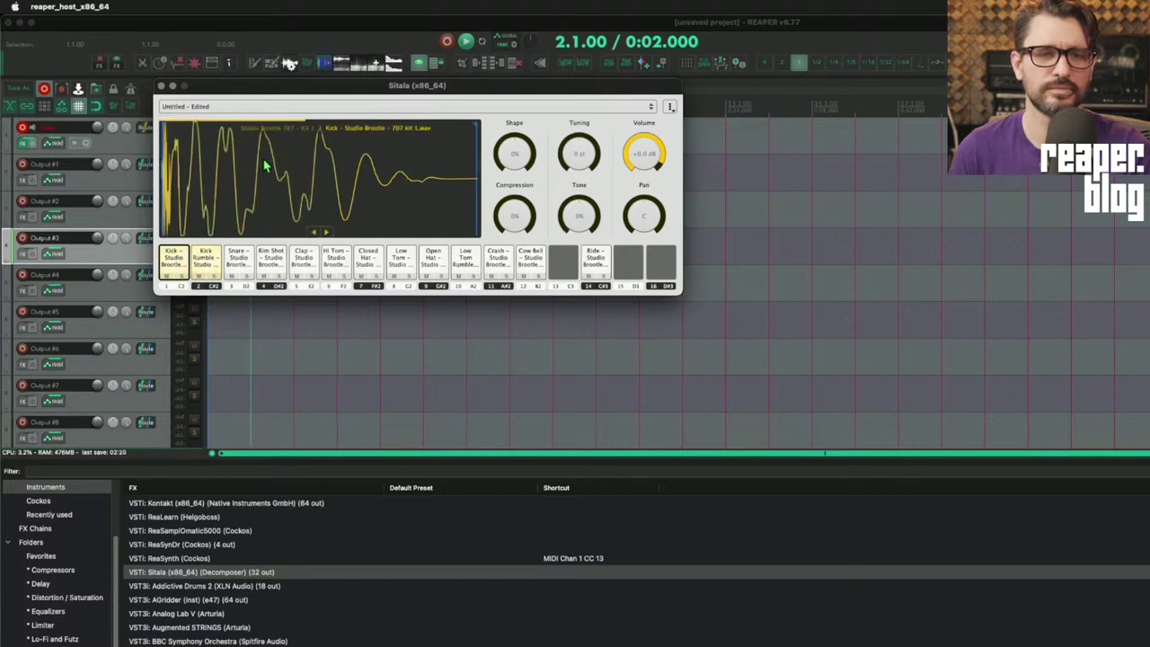
{"action": "mouse_move", "coordinate": [477, 170]}
{"action": "left_mouse_down"}
{"action": "mouse_move", "coordinate": [338, 167]}
{"action": "mouse_move", "coordinate": [479, 169]}
{"action": "left_mouse_up"}
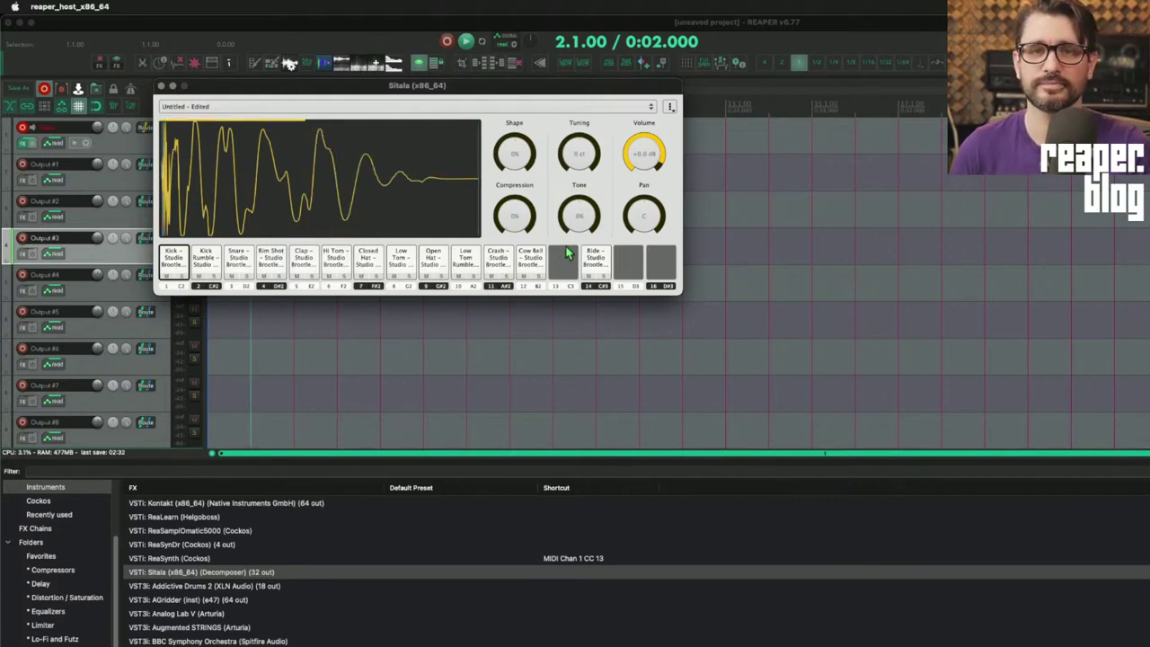
- Raise the Kick's Shape to about 16% and further, mute the Kick Rumble pad, and play the Kick alone
{"action": "mouse_move", "coordinate": [516, 152]}
{"action": "left_mouse_down"}
{"action": "mouse_move", "coordinate": [526, 199]}
{"action": "mouse_move", "coordinate": [533, 146]}
{"action": "mouse_move", "coordinate": [540, 193]}
{"action": "mouse_move", "coordinate": [523, 165]}
{"action": "left_mouse_up"}
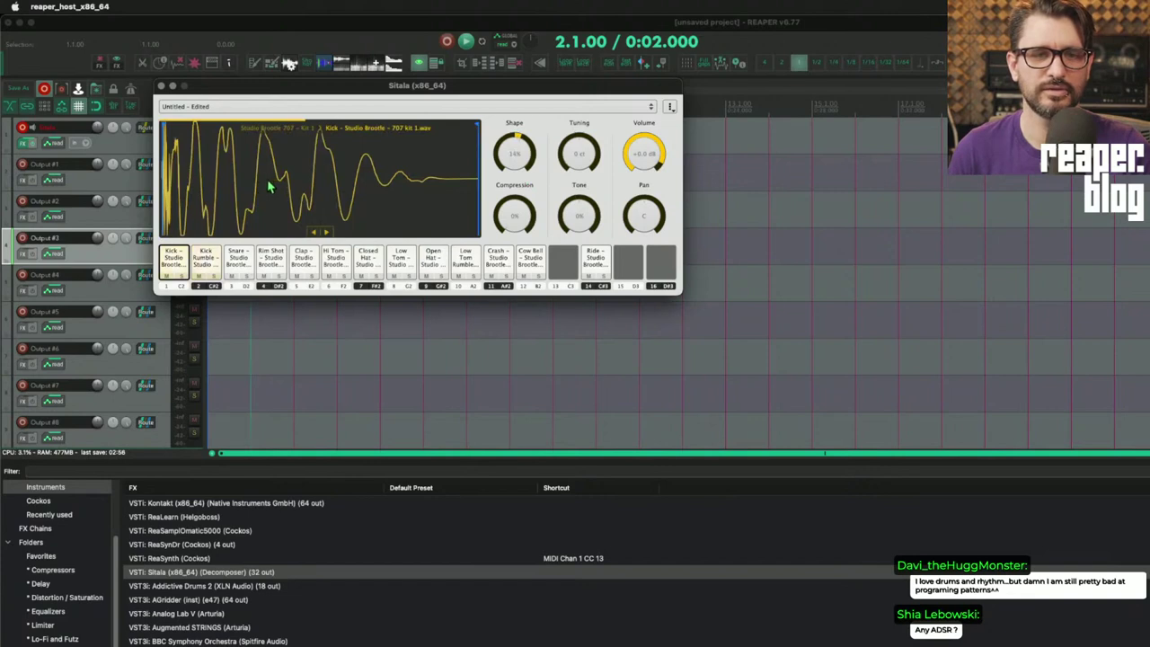
{"action": "left_click_drag", "start_coordinate": [507, 141], "coordinate": [518, 117]}
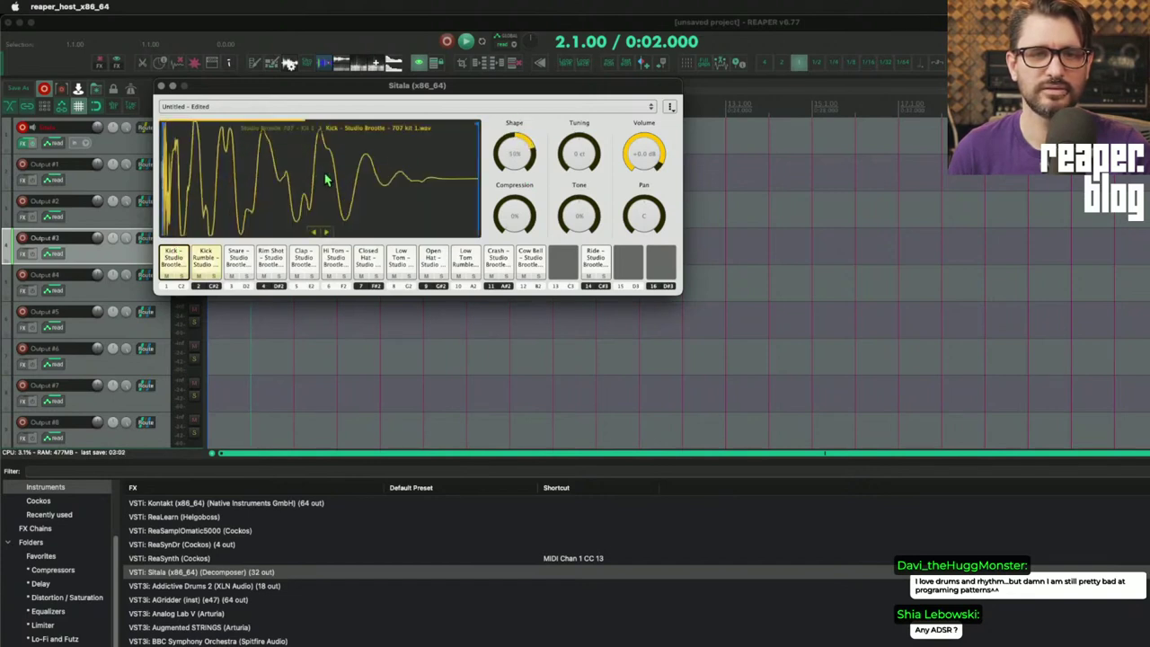
{"action": "left_click", "coordinate": [203, 274]}
{"action": "left_click", "coordinate": [176, 259]}
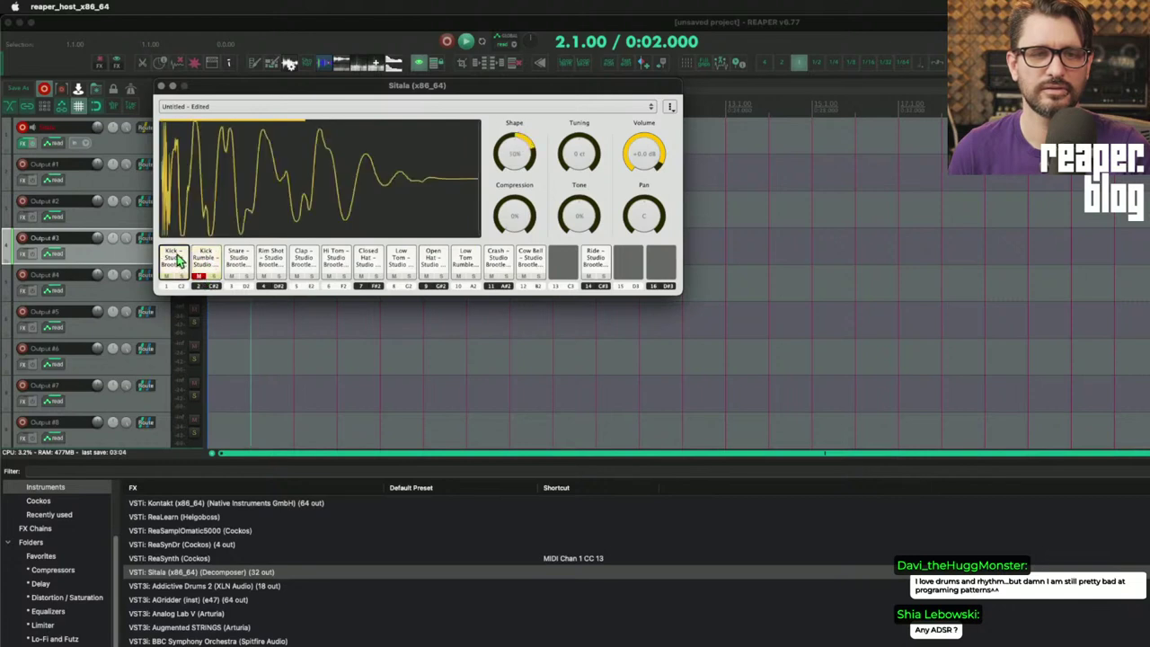
- Try negative Shape settings on the Kick, ending at -44%, and select its whole sample for playback
{"action": "mouse_move", "coordinate": [502, 154]}
{"action": "left_mouse_down"}
{"action": "mouse_move", "coordinate": [504, 139]}
{"action": "mouse_move", "coordinate": [509, 251]}
{"action": "left_mouse_up"}
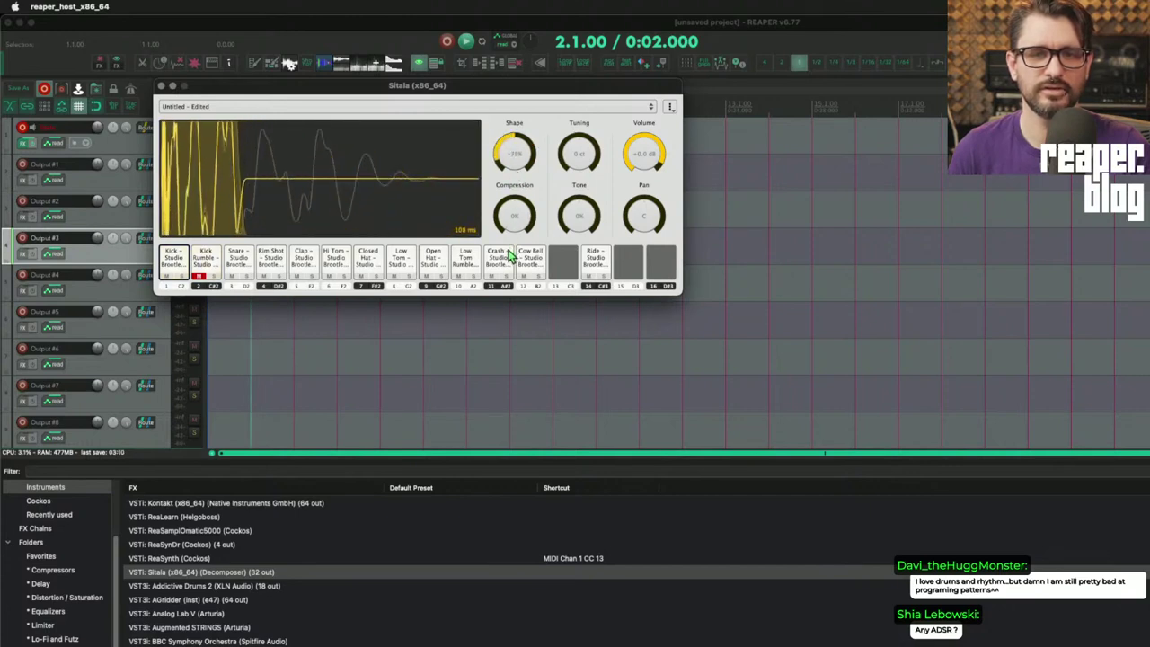
{"action": "left_click", "coordinate": [364, 207]}
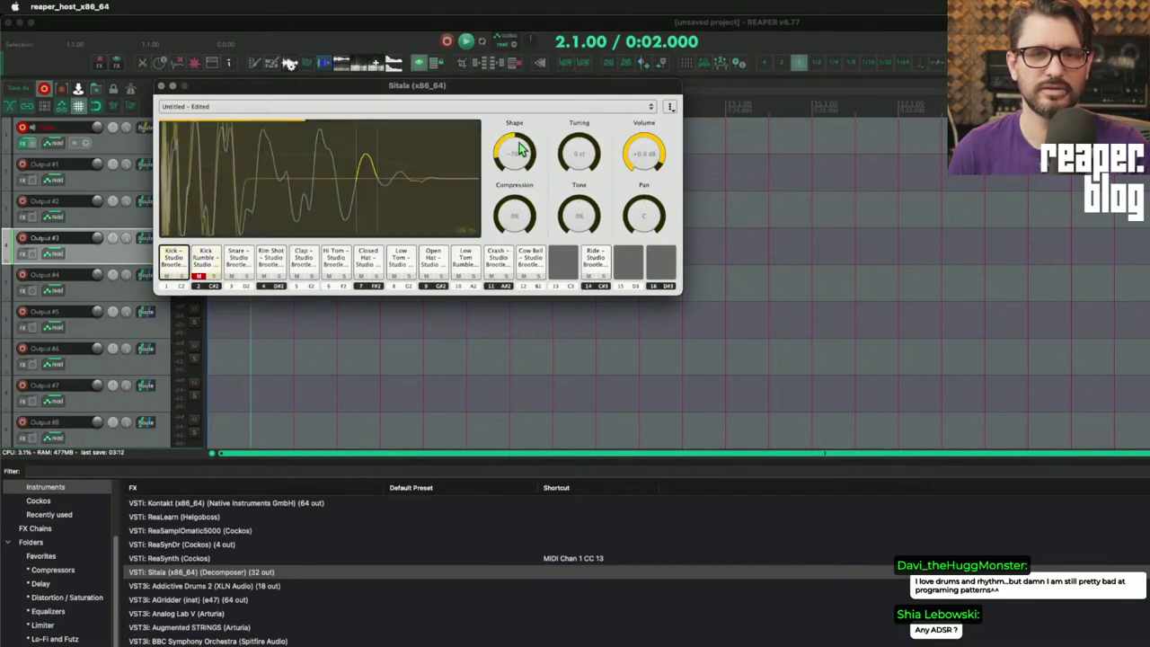
{"action": "left_click_drag", "start_coordinate": [520, 149], "coordinate": [521, 126]}
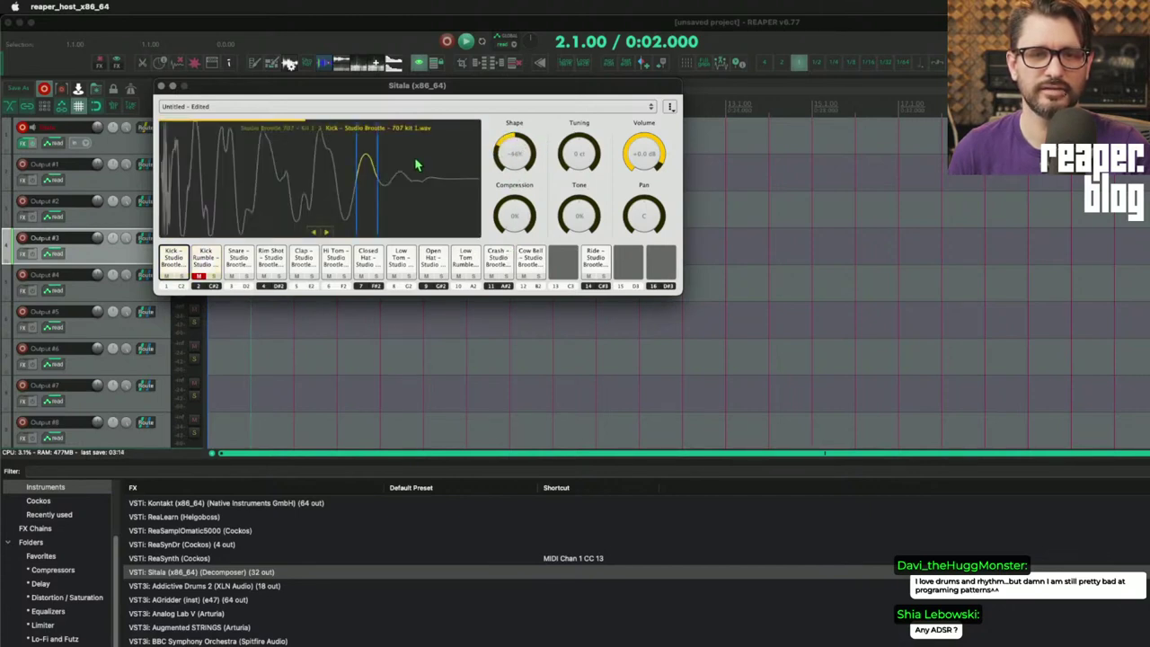
{"action": "right_click", "coordinate": [293, 176]}
{"action": "left_click", "coordinate": [343, 199]}
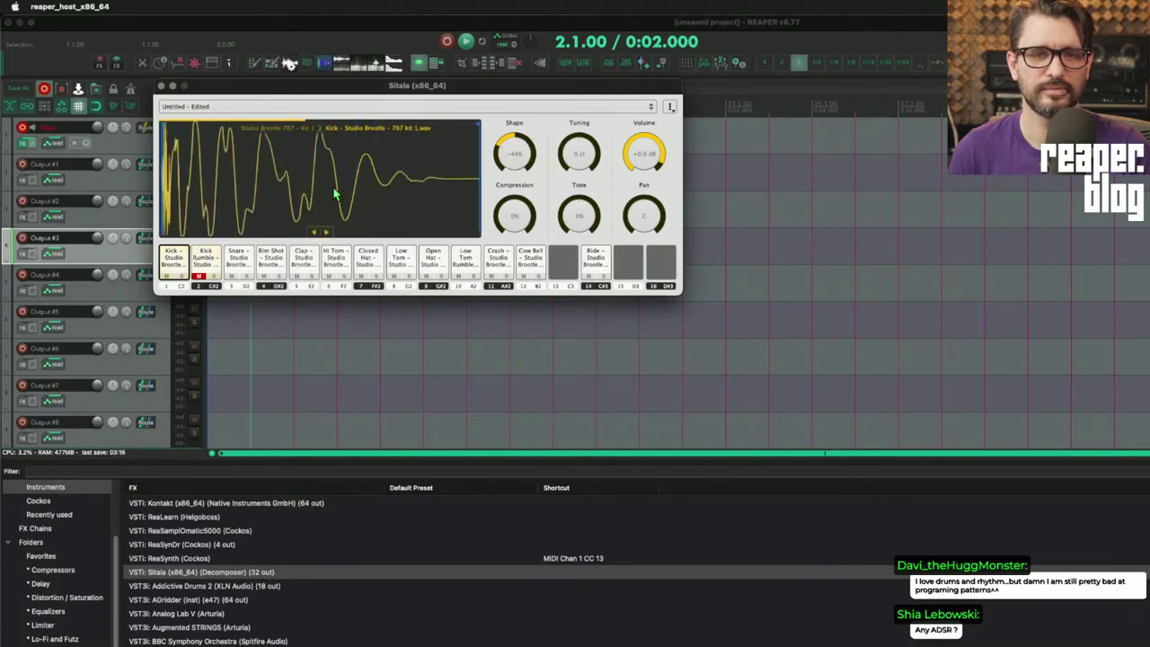
- Try the Kick's Shape at a strong negative value and at about 41%, and reset it to 0%
{"action": "double_click", "coordinate": [524, 161]}
{"action": "left_click_drag", "start_coordinate": [498, 155], "coordinate": [509, 219]}
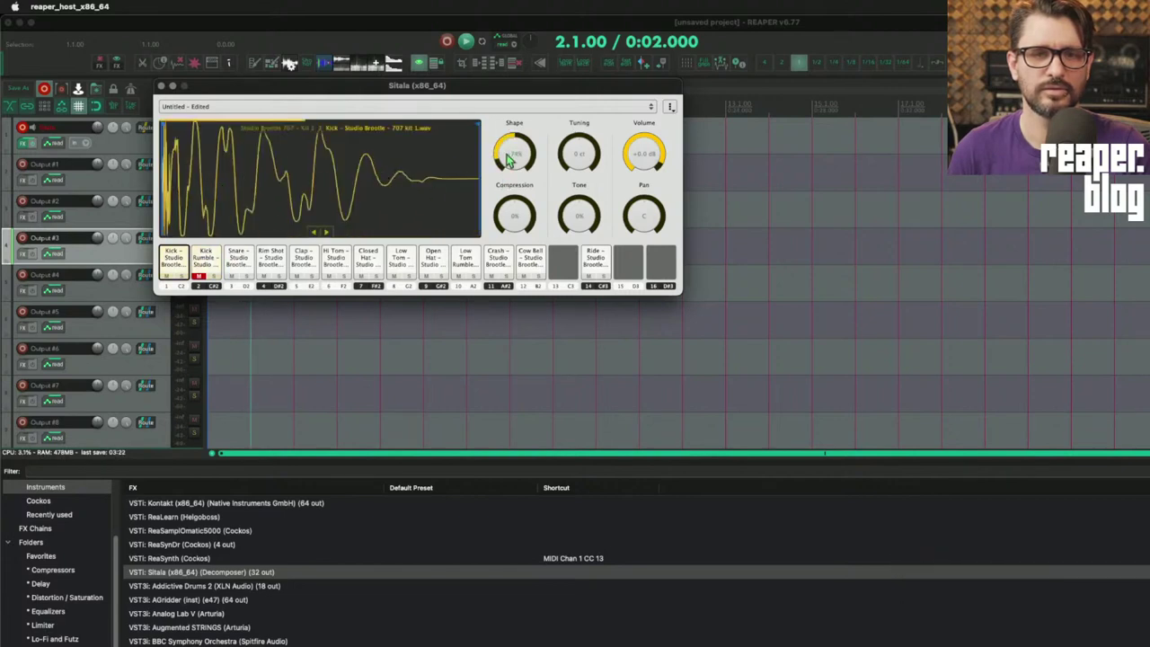
{"action": "left_click_drag", "start_coordinate": [509, 160], "coordinate": [522, 78]}
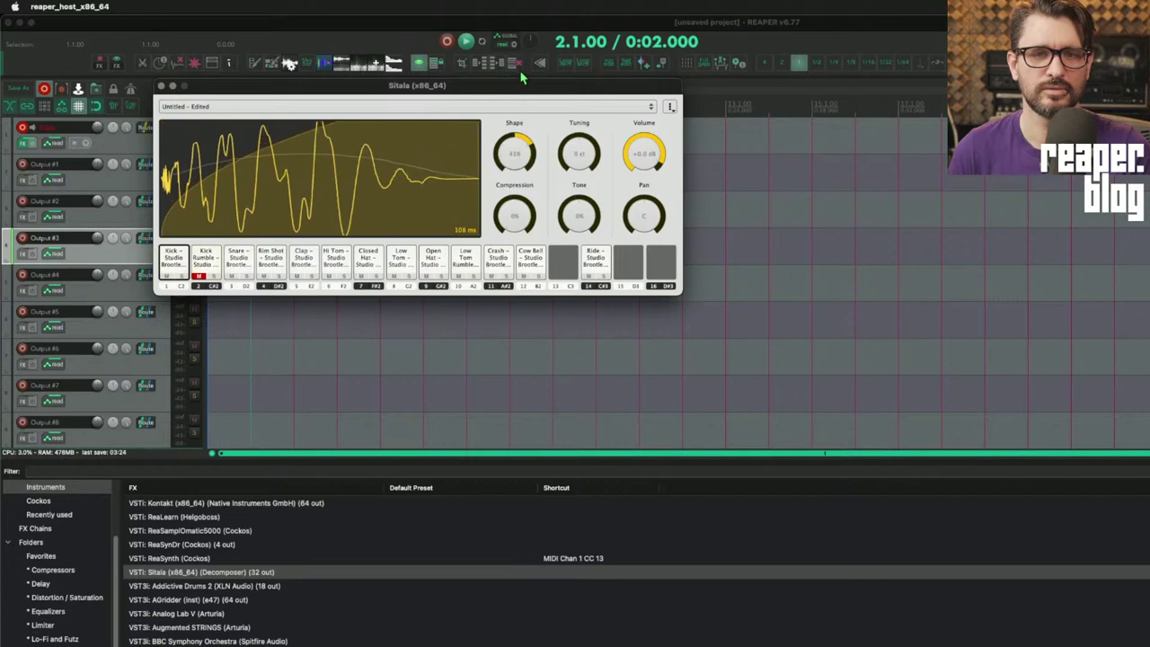
{"action": "double_click", "coordinate": [504, 154]}
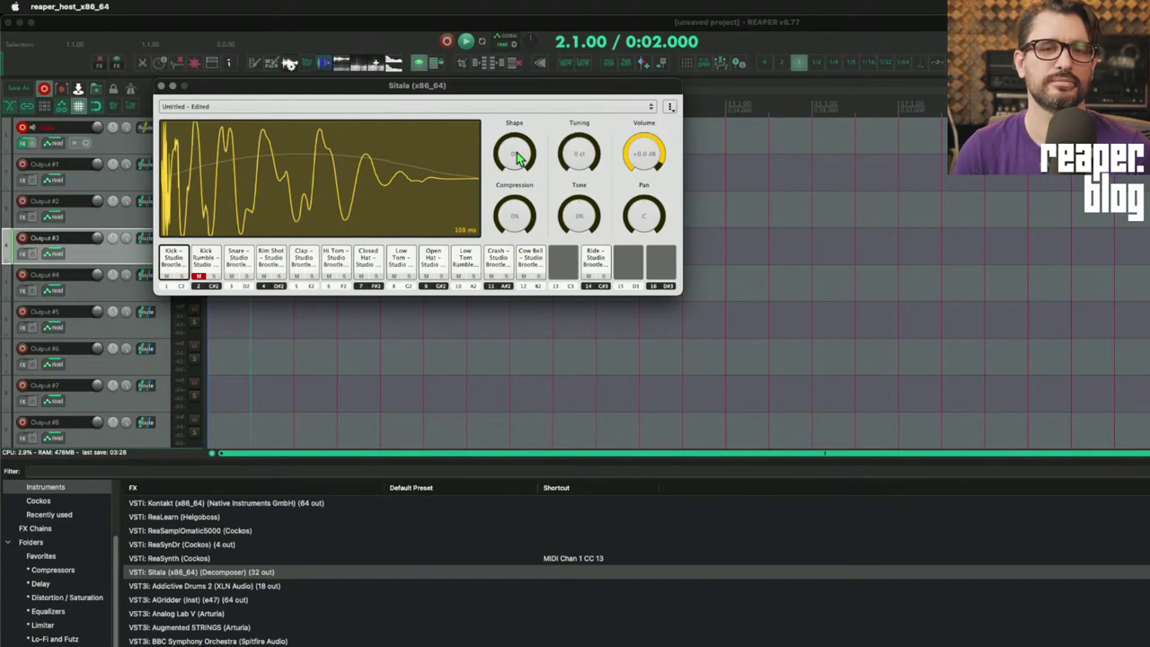
- Try the Kick's Tuning at about -749 ct and at a raised pitch above 500 ct, playing the sample to compare
{"action": "mouse_move", "coordinate": [434, 181]}
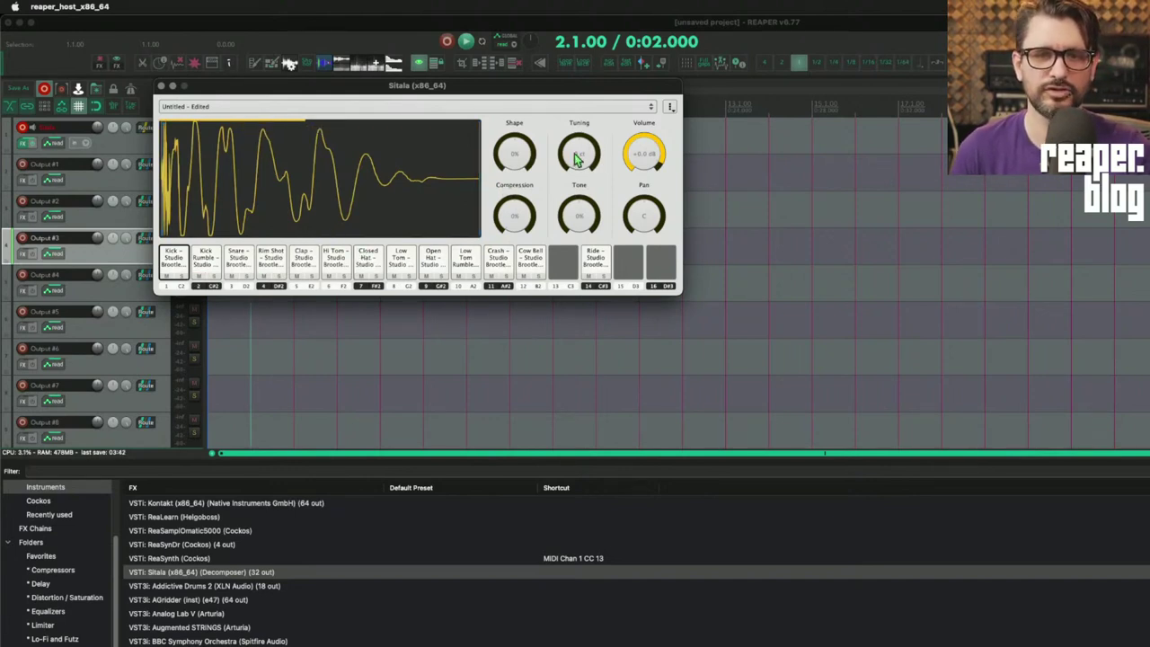
{"action": "mouse_move", "coordinate": [575, 157]}
{"action": "left_click_drag", "start_coordinate": [575, 158], "coordinate": [581, 212]}
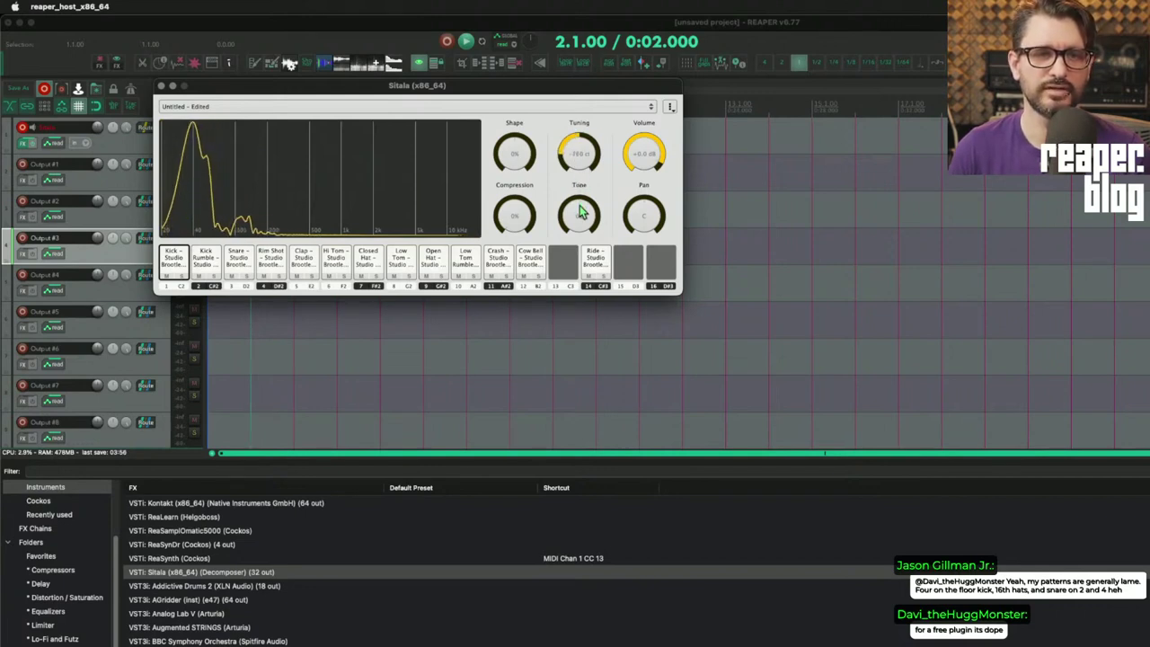
{"action": "mouse_move", "coordinate": [250, 177]}
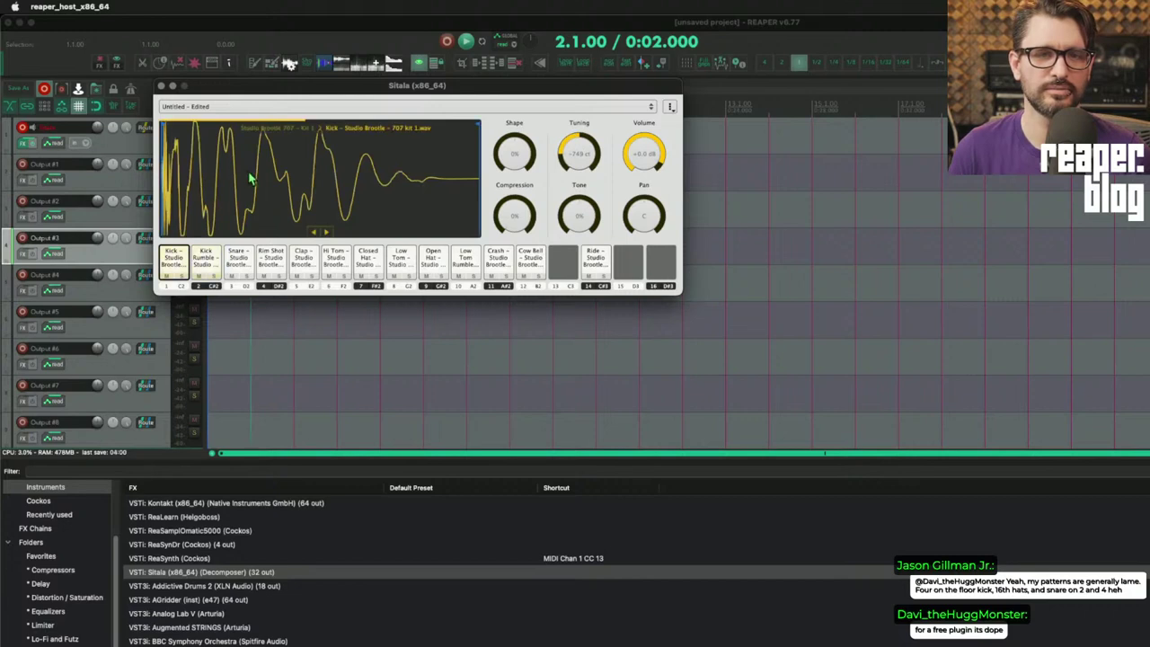
{"action": "left_click_drag", "start_coordinate": [580, 164], "coordinate": [585, 83]}
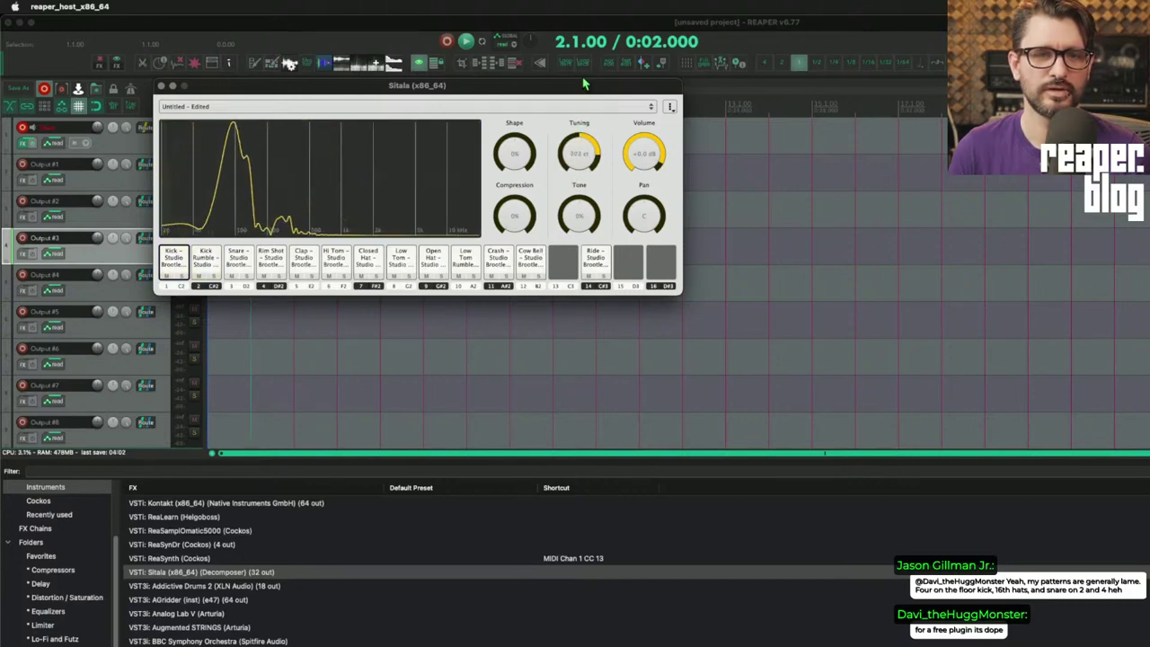
{"action": "mouse_move", "coordinate": [338, 129]}
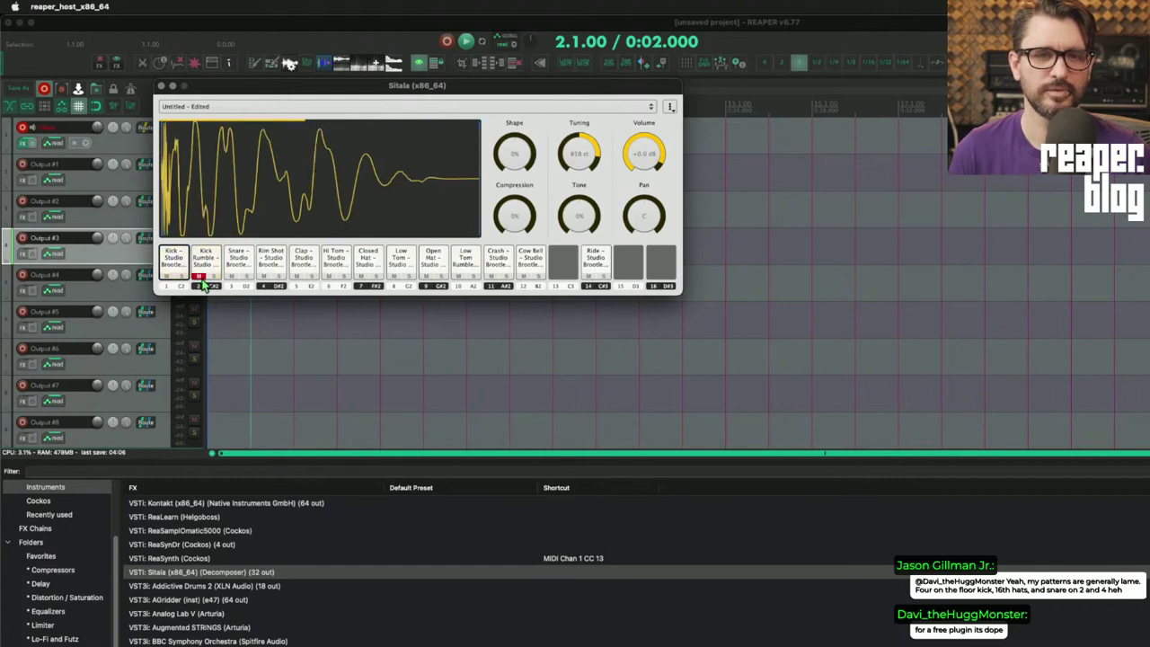
- Audition the Kick tuned down to about -720 ct, reset its Tuning to 0 ct, and try a higher tuning
{"action": "mouse_move", "coordinate": [407, 157]}
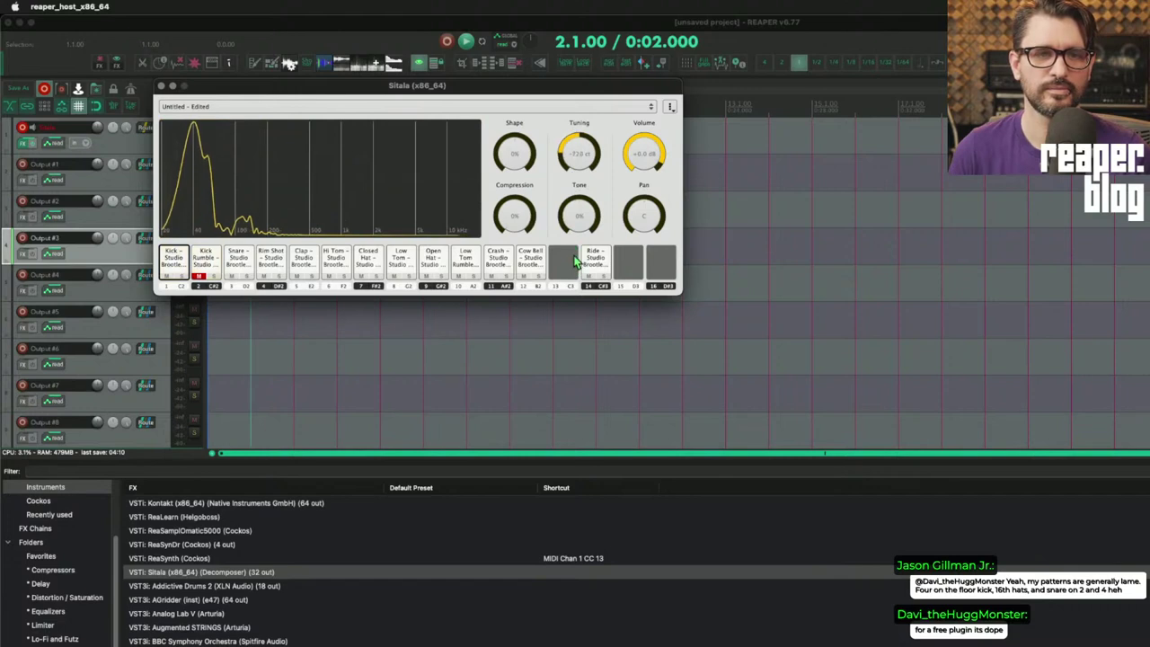
{"action": "mouse_move", "coordinate": [292, 192]}
{"action": "double_click", "coordinate": [566, 160]}
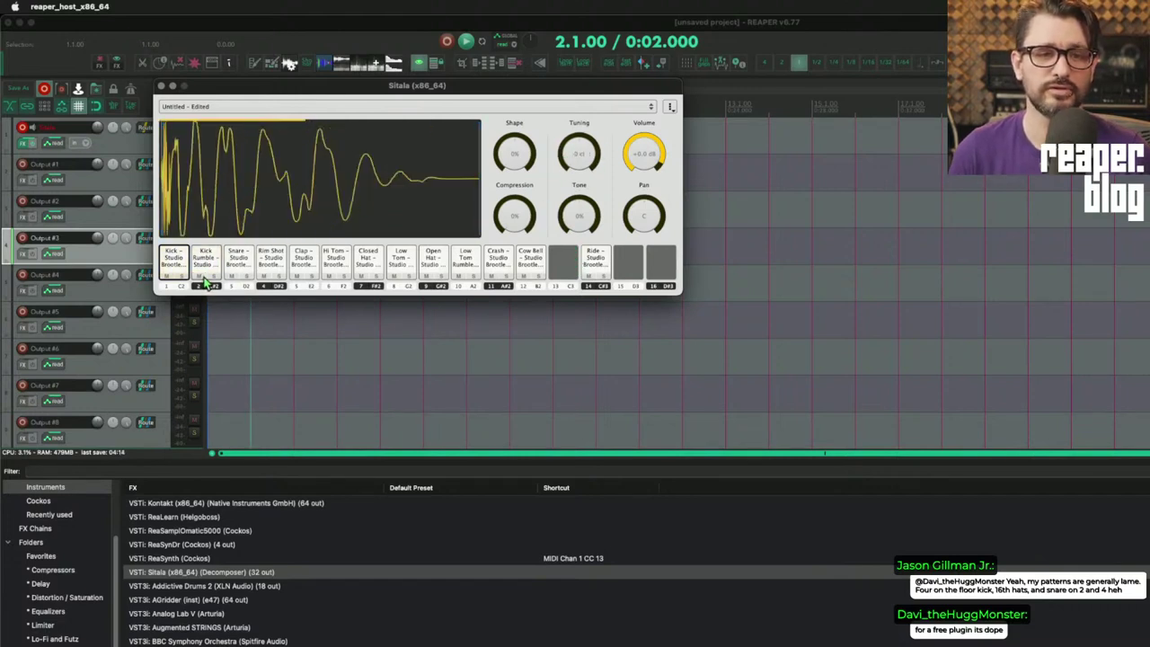
{"action": "left_click_drag", "start_coordinate": [582, 170], "coordinate": [577, 100]}
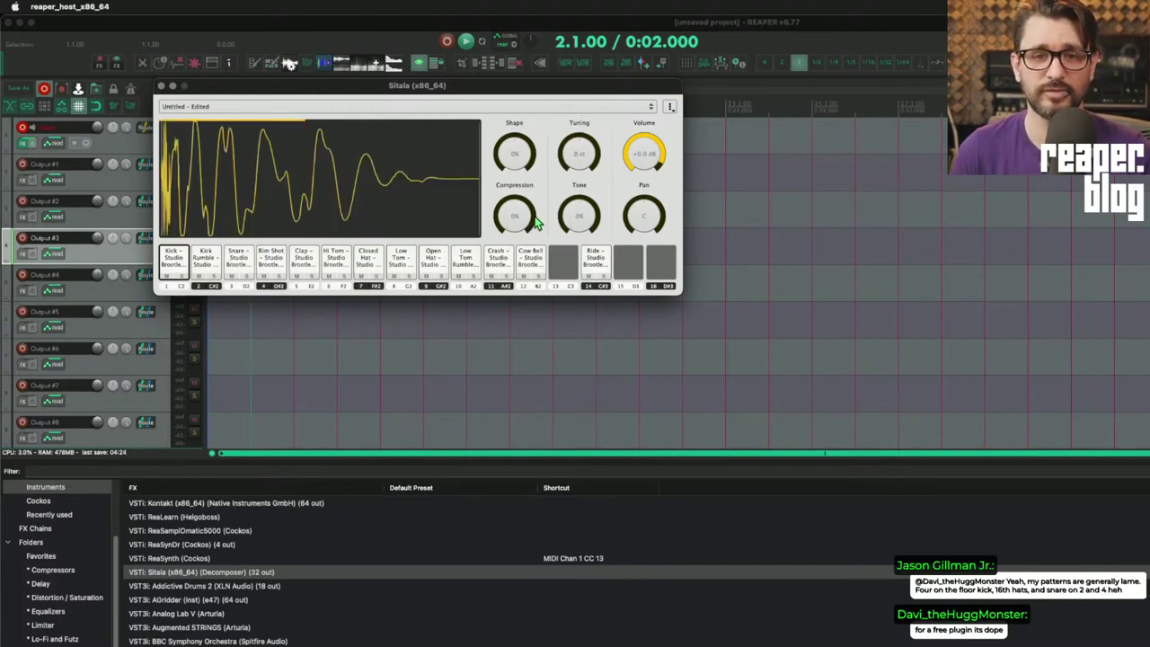
- Try Compression on the Kick, Clap and Hi Tom pads, raising it to about 75% on the Hi Tom
{"action": "mouse_move", "coordinate": [501, 196]}
{"action": "left_mouse_down"}
{"action": "mouse_move", "coordinate": [513, 99]}
{"action": "mouse_move", "coordinate": [514, 191]}
{"action": "mouse_move", "coordinate": [498, 181]}
{"action": "mouse_move", "coordinate": [513, 286]}
{"action": "left_mouse_up"}
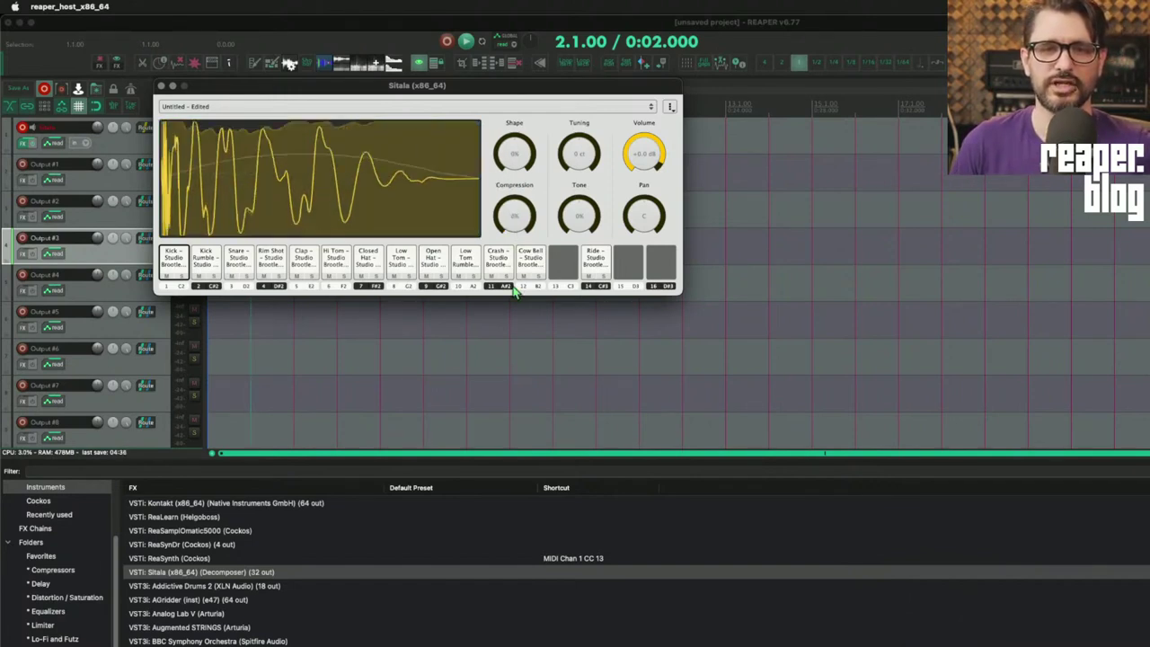
{"action": "left_click", "coordinate": [305, 261]}
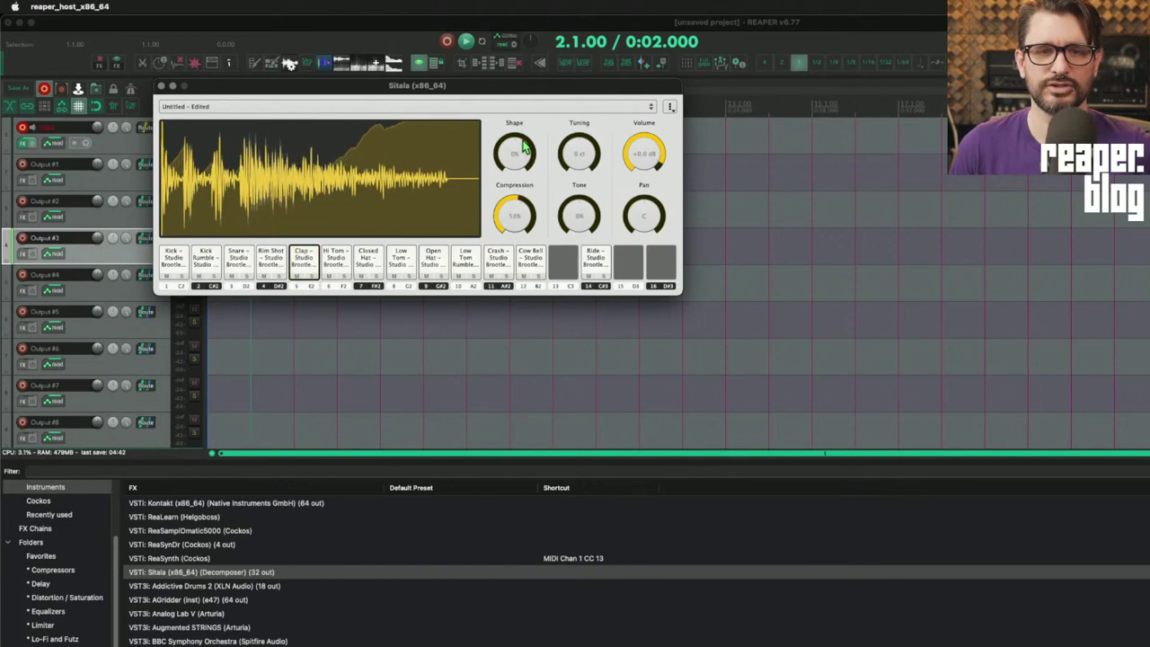
{"action": "left_click", "coordinate": [334, 259]}
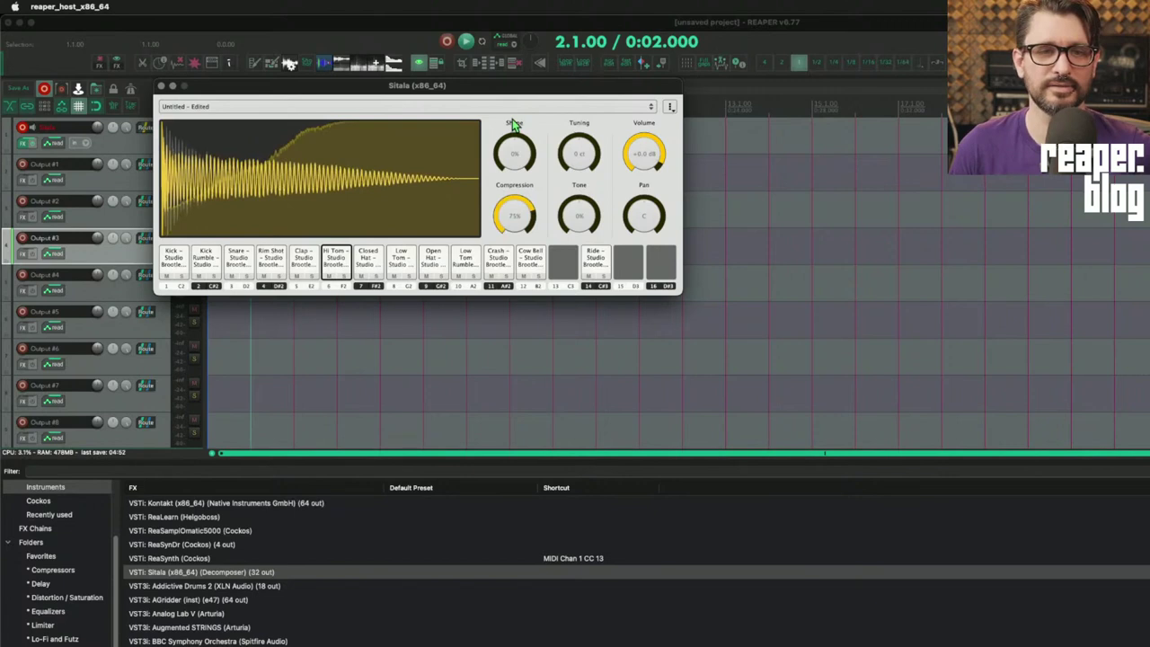
- Restore the Hi Tom's full sample range, play it with Compression above 75%, and return Compression to 0%
{"action": "left_click", "coordinate": [357, 178]}
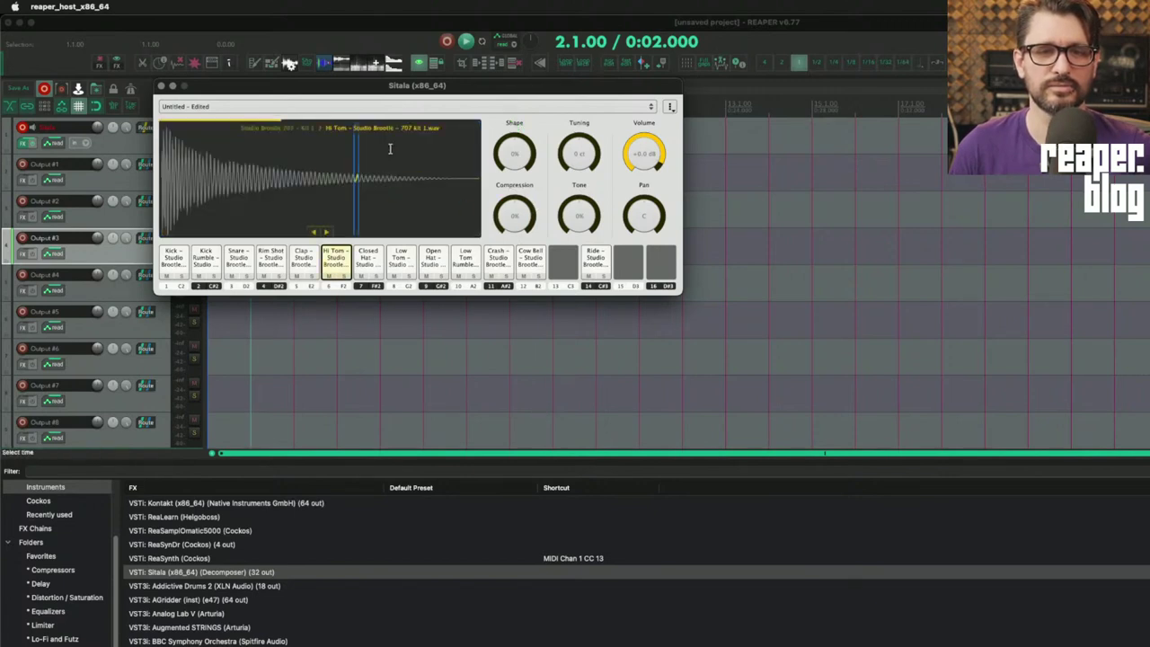
{"action": "double_click", "coordinate": [394, 155]}
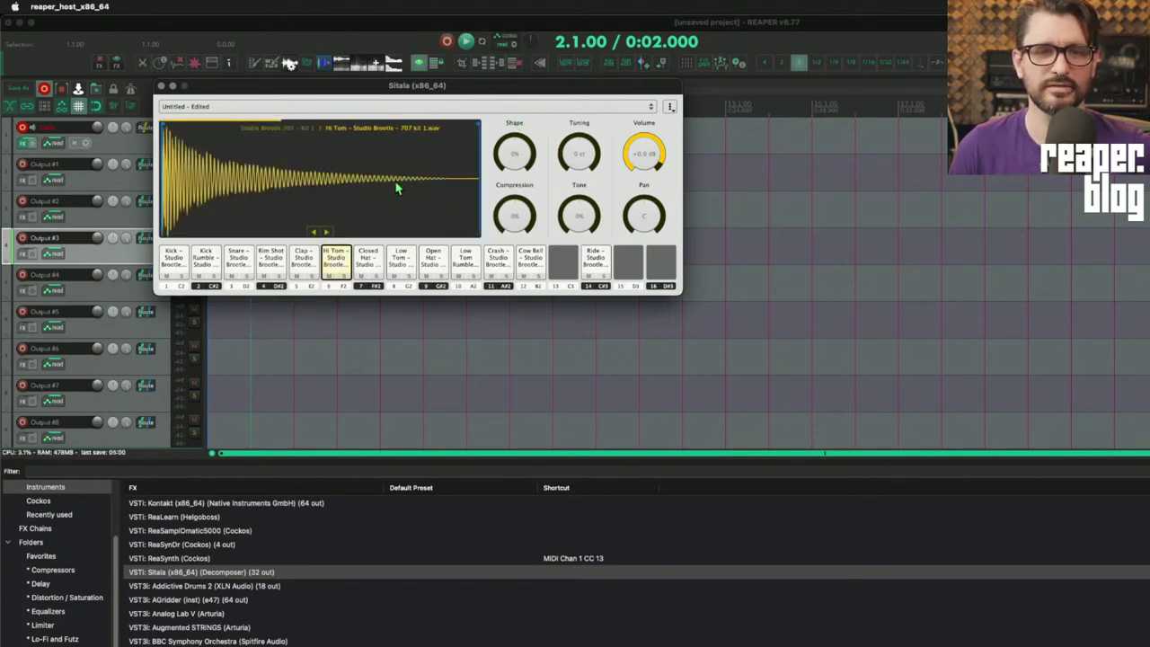
{"action": "left_click_drag", "start_coordinate": [535, 223], "coordinate": [536, 102]}
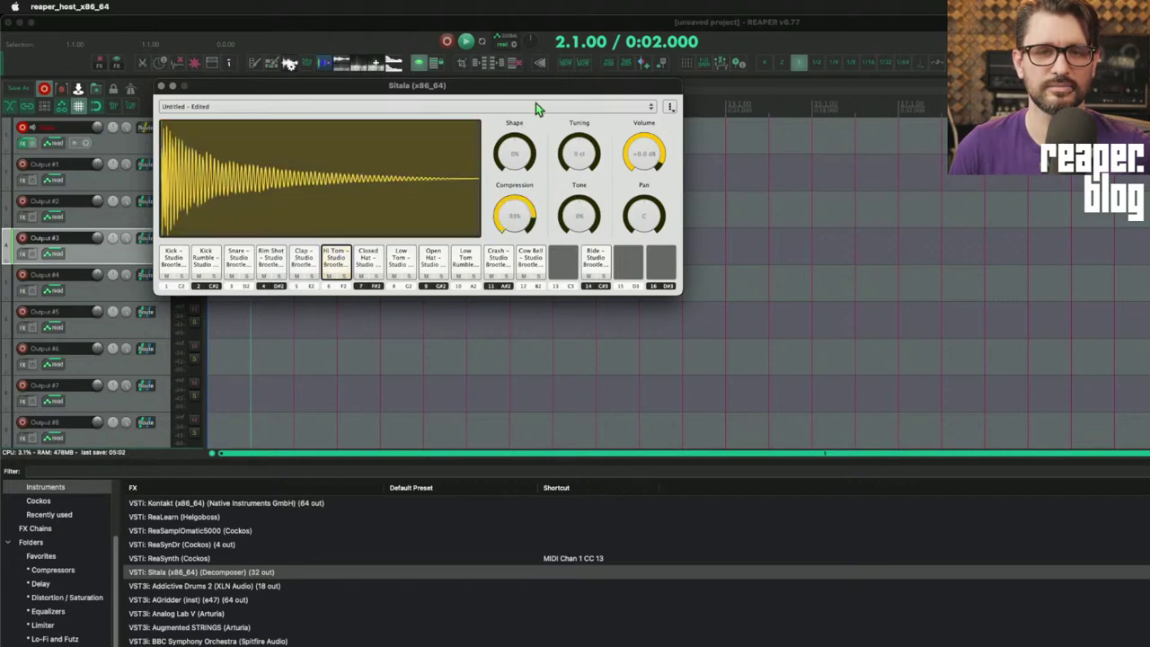
{"action": "left_click", "coordinate": [344, 259]}
{"action": "left_click_drag", "start_coordinate": [502, 232], "coordinate": [482, 391]}
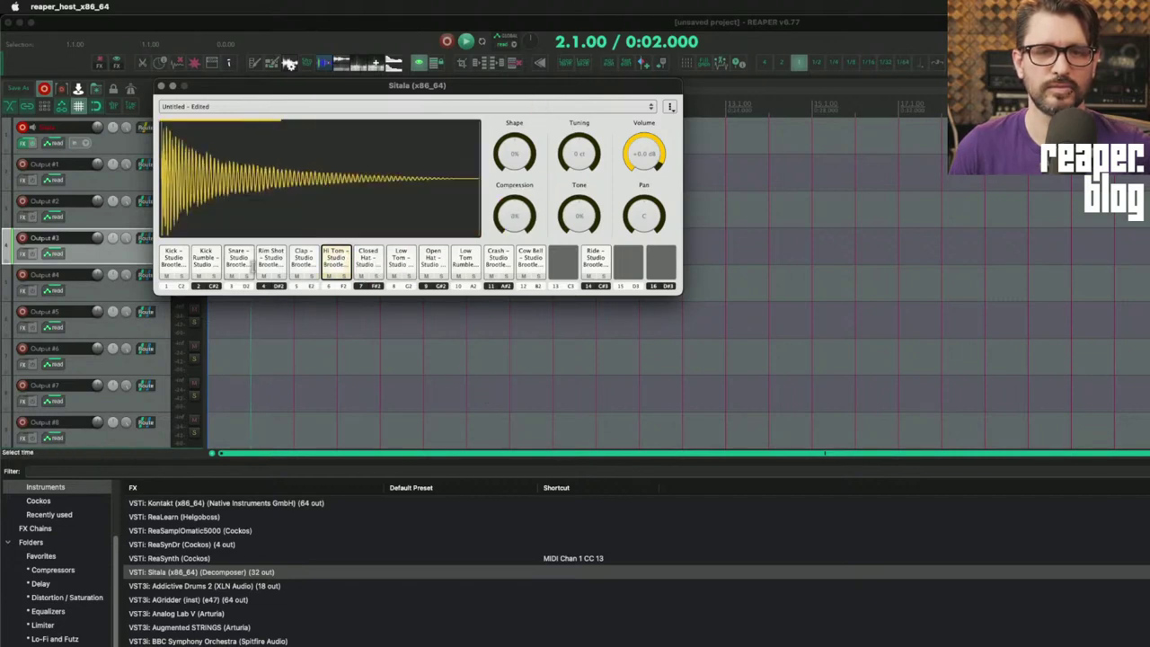
- Audition the Kick with Compression at about 50% and at 100% with 8% Shape, and reset both to 0%
{"action": "left_click", "coordinate": [183, 255]}
{"action": "left_click_drag", "start_coordinate": [514, 217], "coordinate": [510, 167]}
{"action": "left_click", "coordinate": [184, 256]}
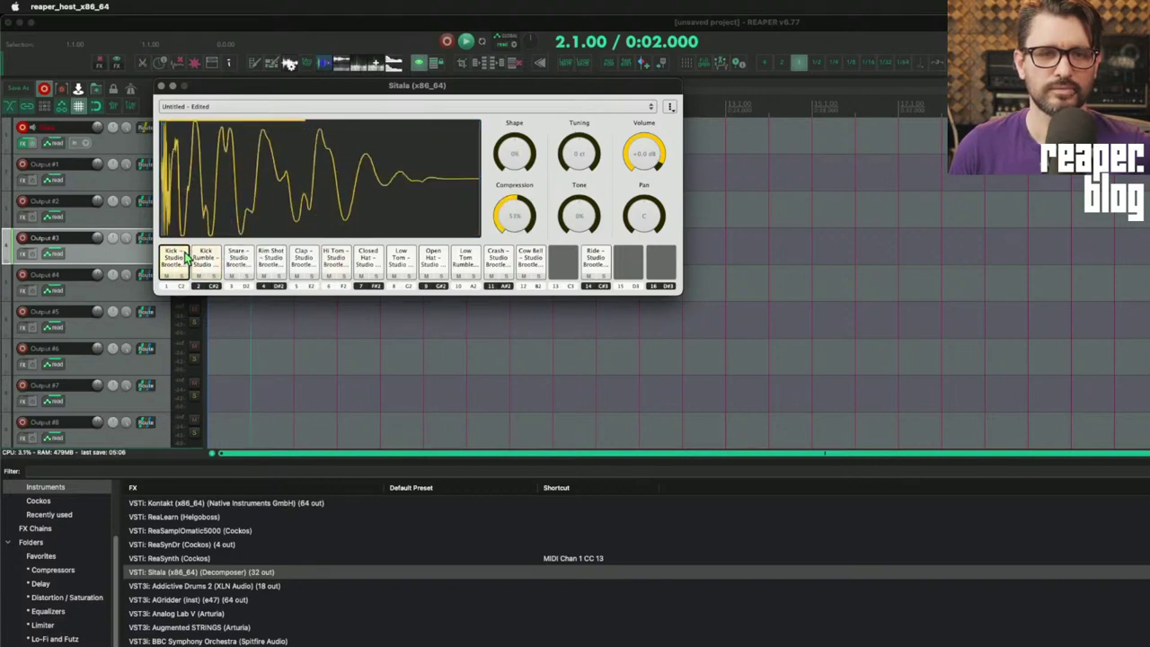
{"action": "mouse_move", "coordinate": [485, 220]}
{"action": "left_mouse_down"}
{"action": "mouse_move", "coordinate": [487, 180]}
{"action": "mouse_move", "coordinate": [518, 160]}
{"action": "mouse_move", "coordinate": [516, 149]}
{"action": "left_mouse_up"}
{"action": "left_click", "coordinate": [167, 256]}
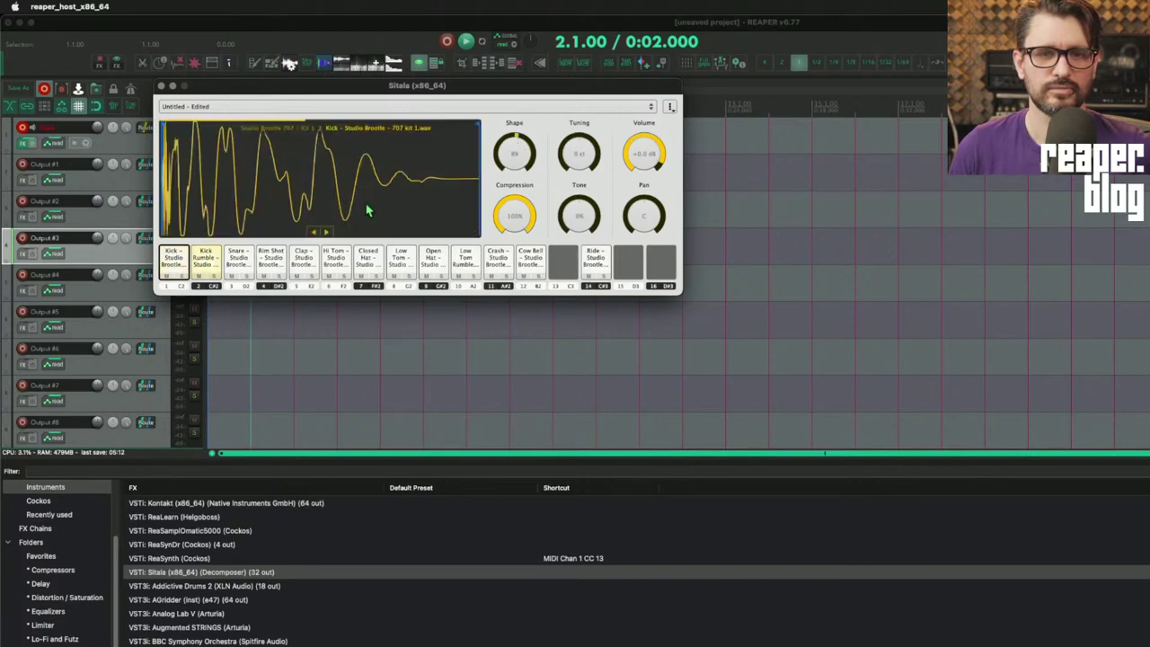
{"action": "double_click", "coordinate": [501, 219]}
{"action": "double_click", "coordinate": [530, 168]}
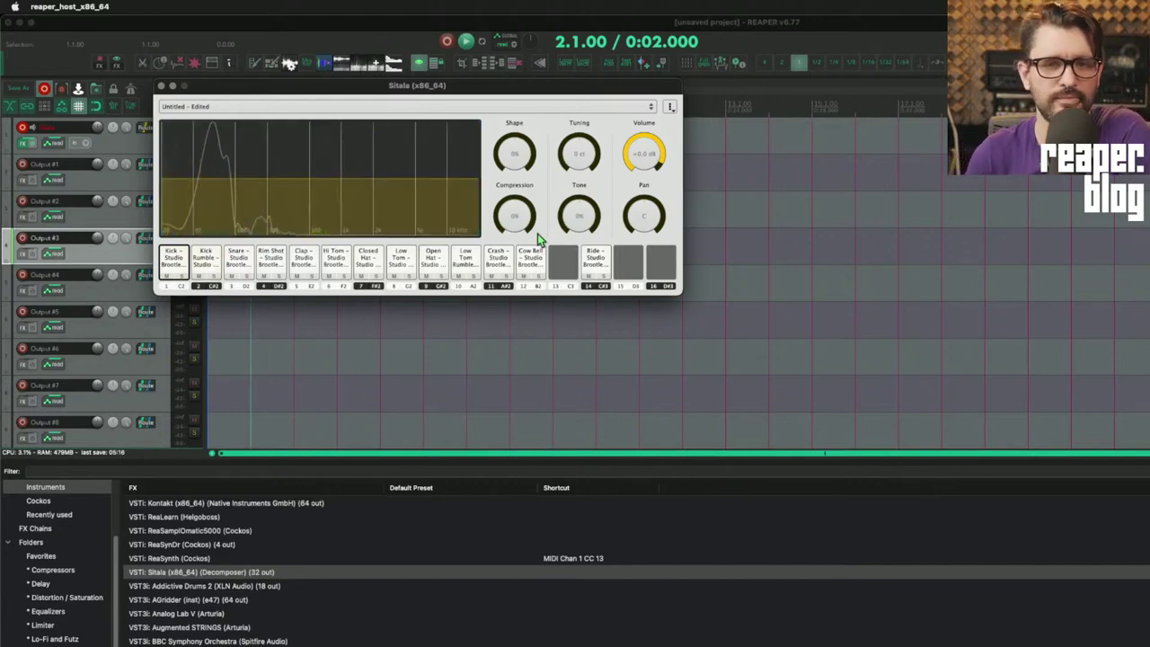
- Select the Snare pad and try lowering its Tone to about -17% and further, moving the plugin window in between
{"action": "left_click", "coordinate": [241, 262]}
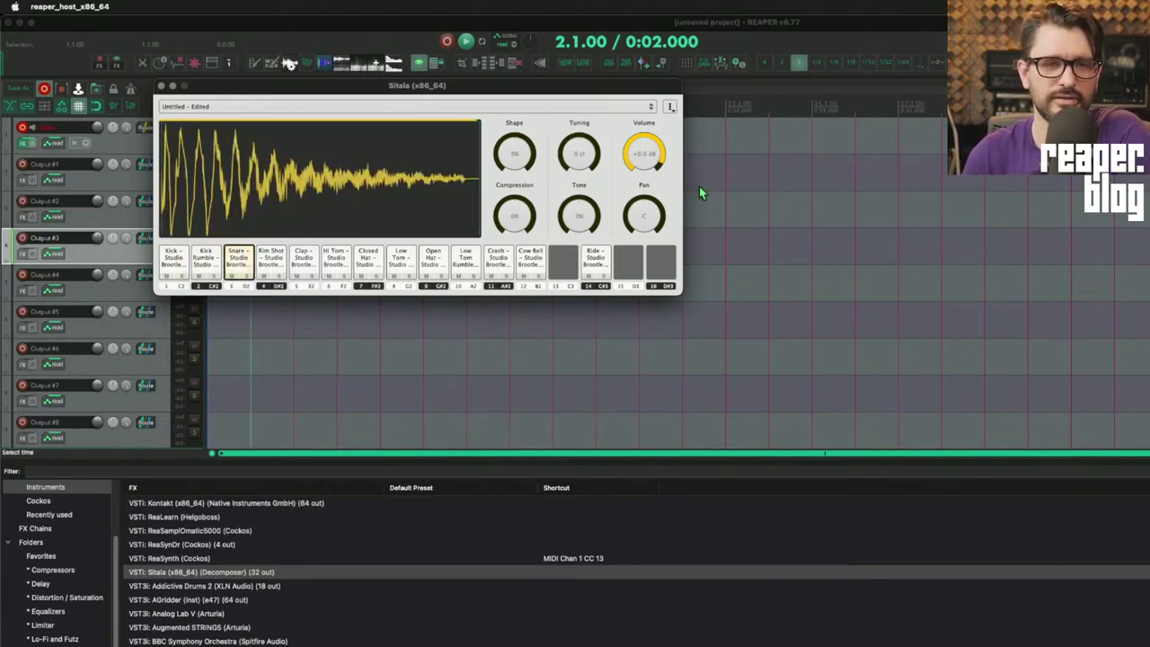
{"action": "left_click_drag", "start_coordinate": [579, 218], "coordinate": [591, 241]}
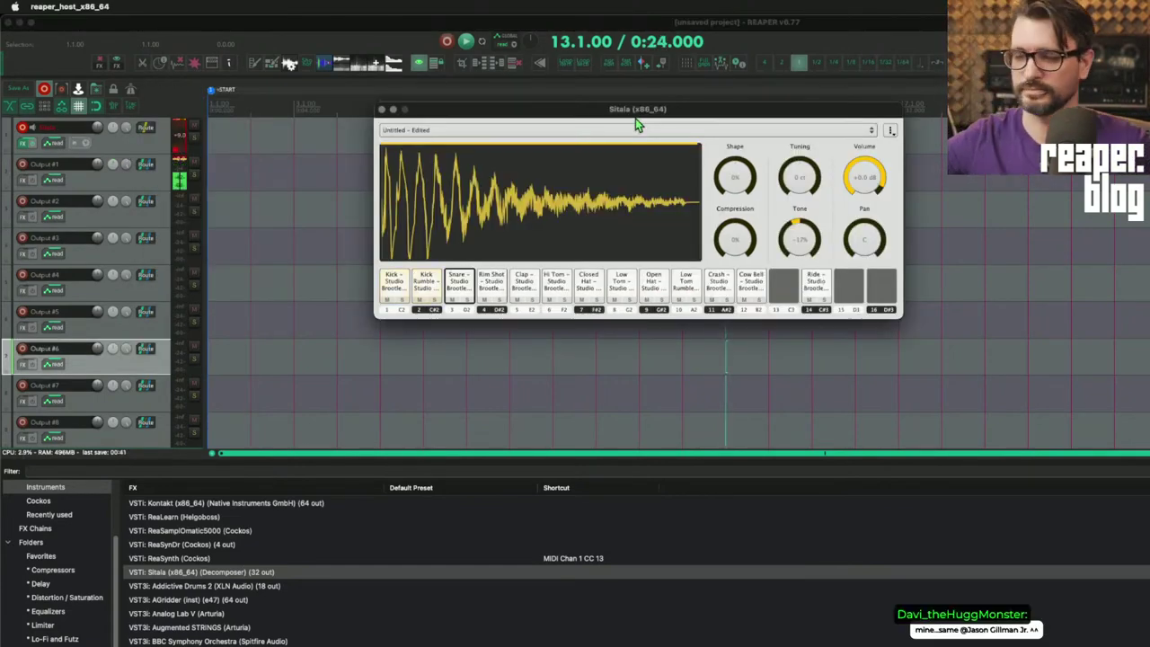
{"action": "left_click_drag", "start_coordinate": [455, 108], "coordinate": [433, 124]}
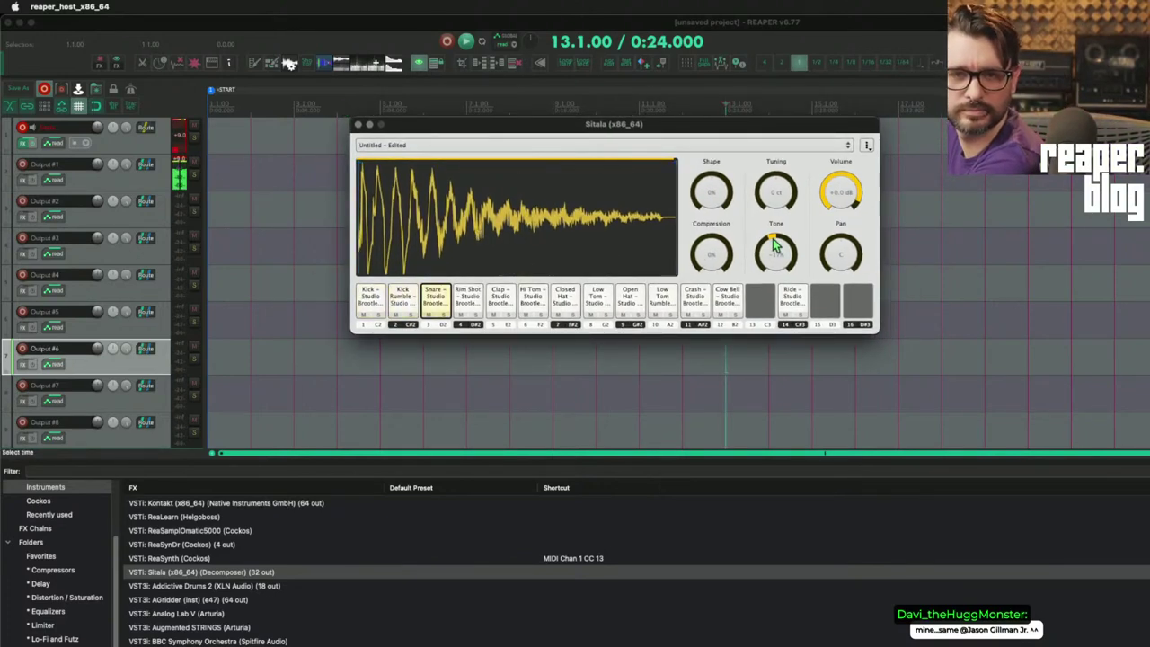
{"action": "left_click_drag", "start_coordinate": [775, 247], "coordinate": [819, 292]}
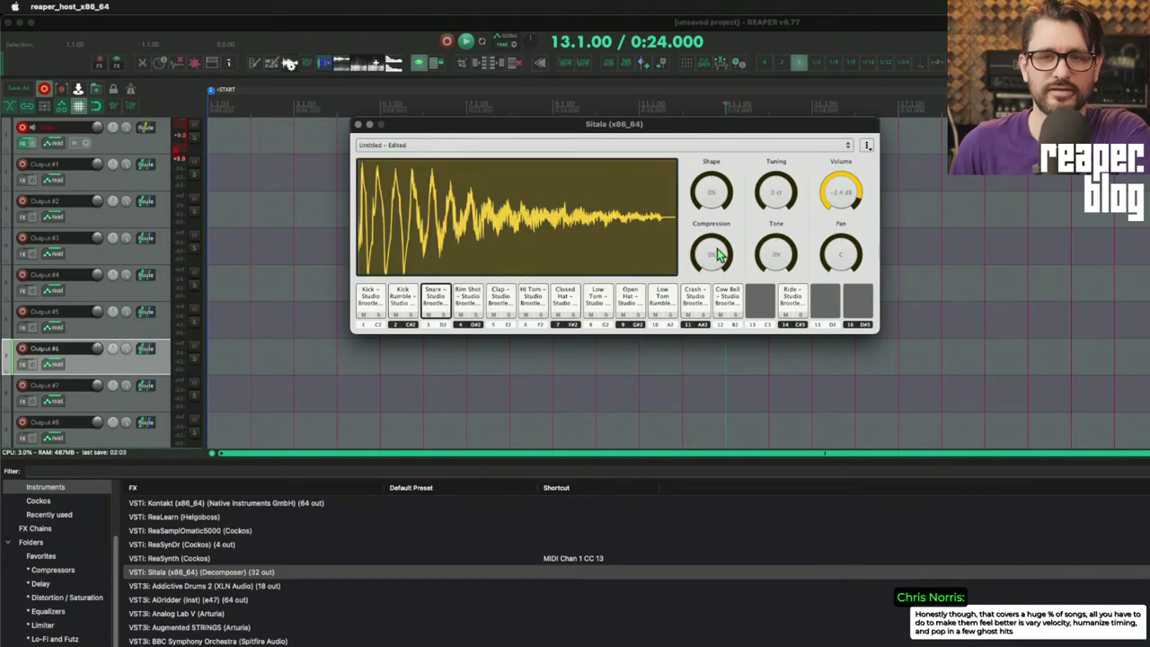
- Look through the kit options, including kit saving, Sample Browsing Buttons, Audio Output and MIDI Map Presets
{"action": "mouse_move", "coordinate": [766, 264]}
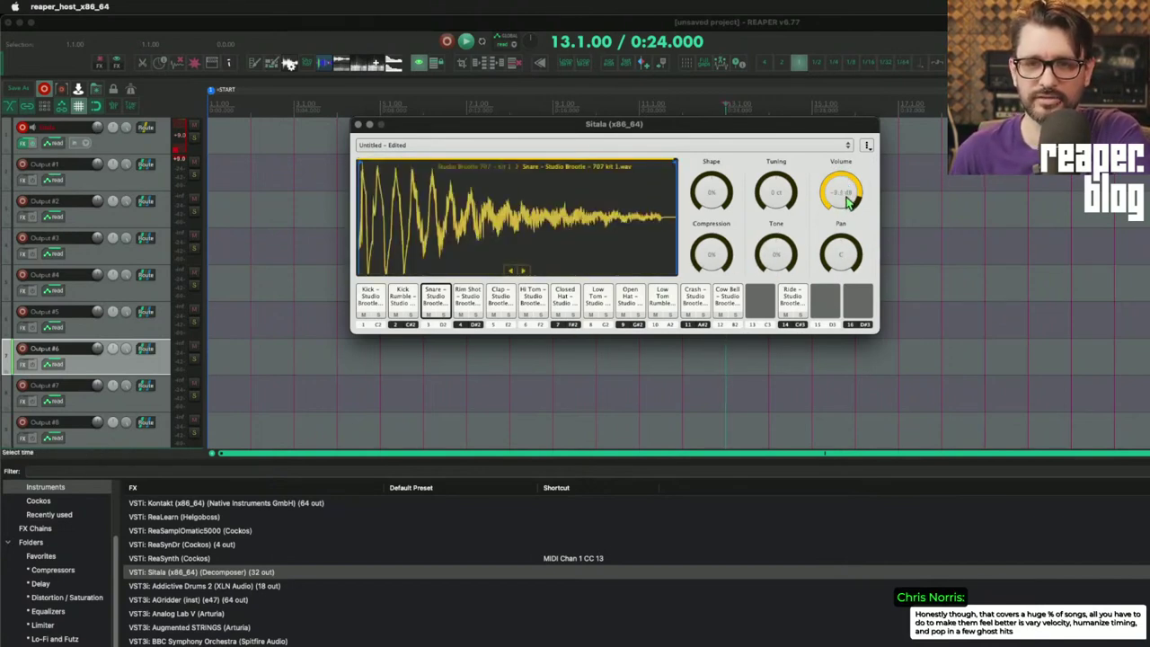
{"action": "left_click", "coordinate": [867, 145]}
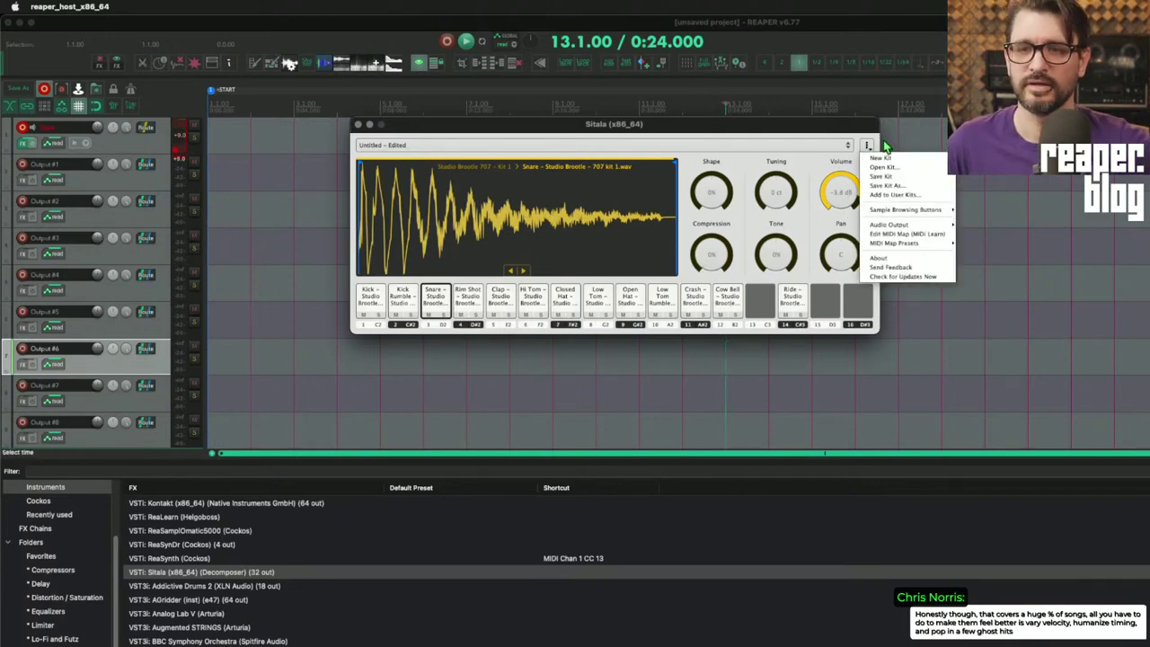
{"action": "left_click", "coordinate": [869, 145]}
{"action": "left_click", "coordinate": [869, 148]}
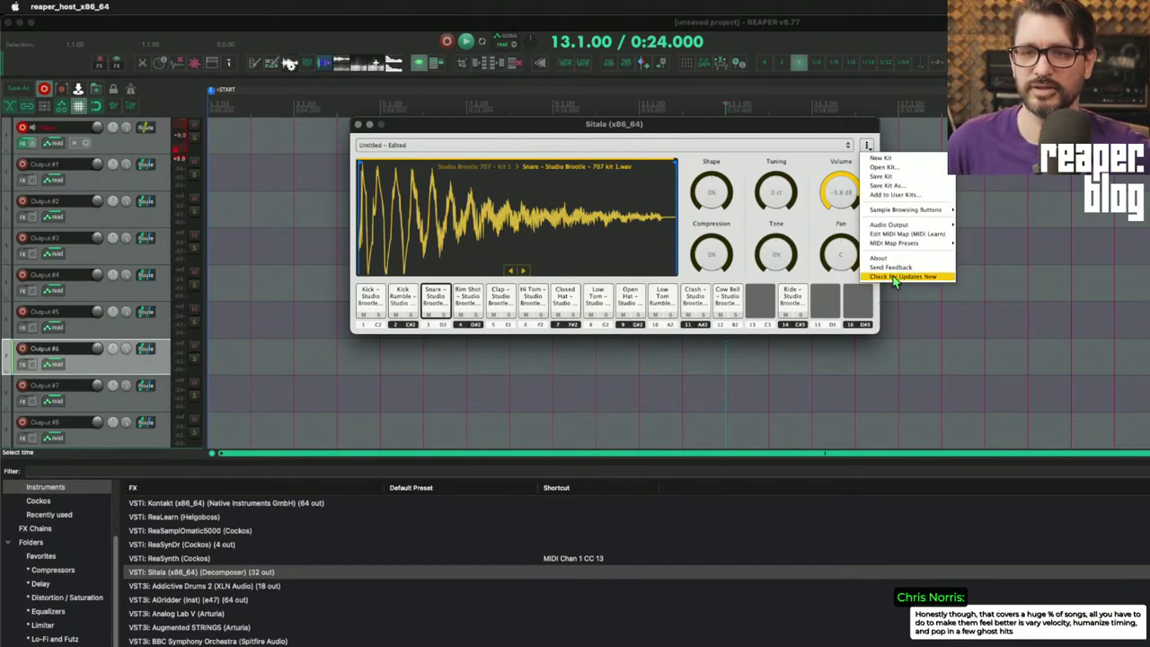
{"action": "mouse_move", "coordinate": [903, 210]}
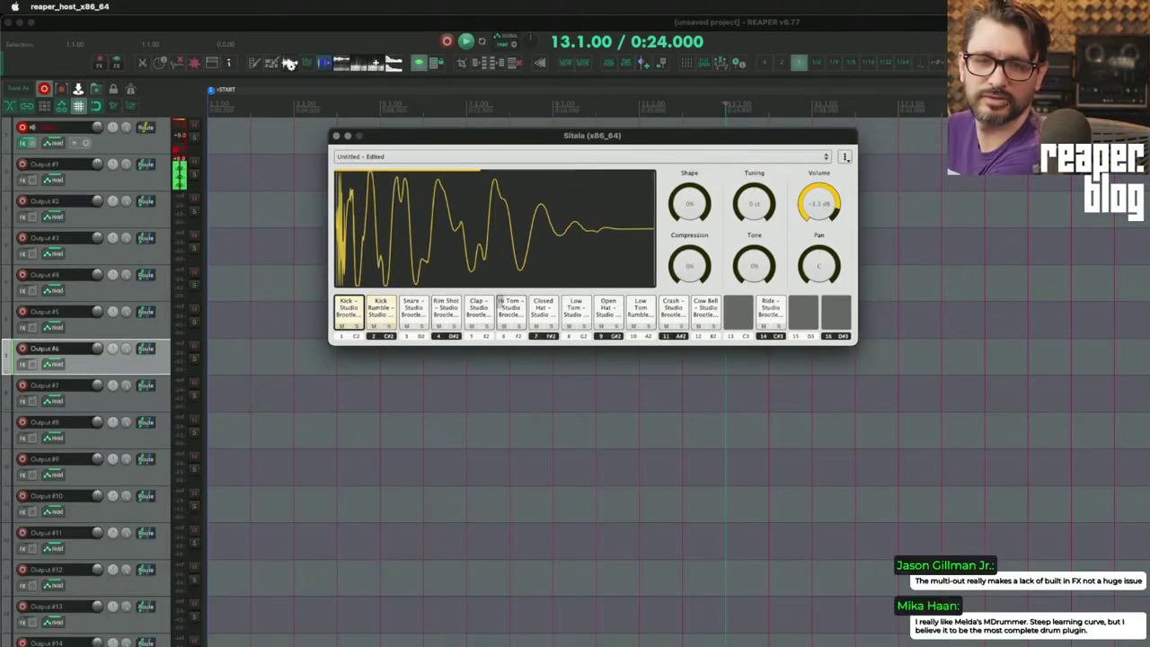
- Audition the Snare and balance the Clap's volume at about -5.9 dB and the Kick Rumble's at about -13 dB
{"action": "left_click", "coordinate": [415, 310]}
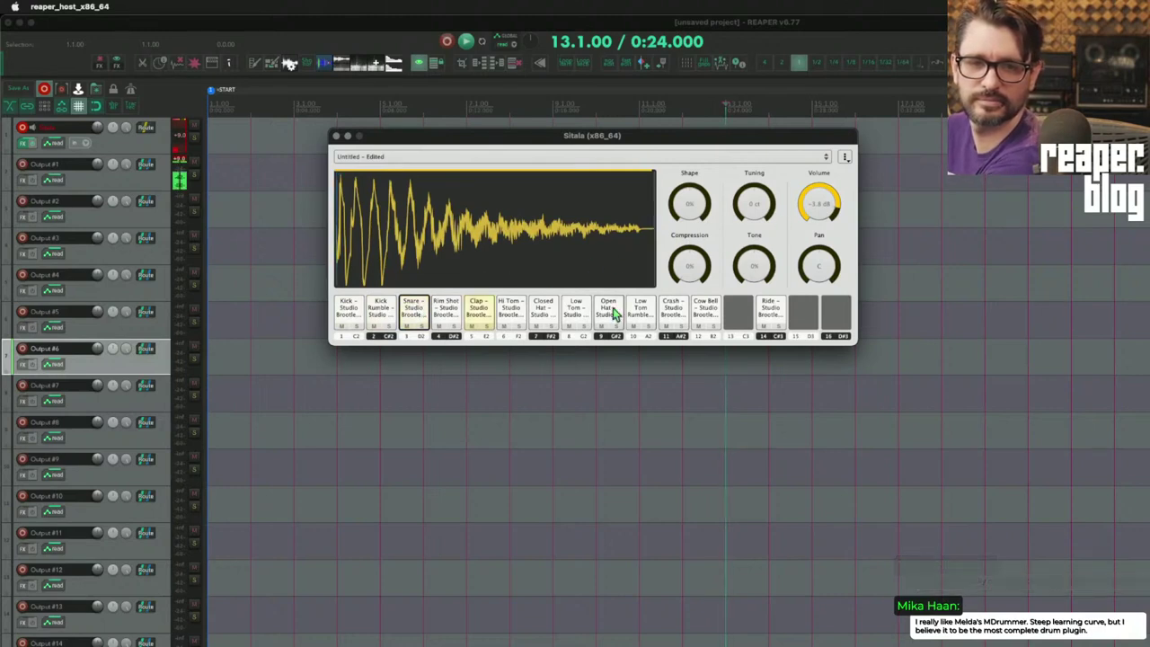
{"action": "left_click", "coordinate": [479, 310]}
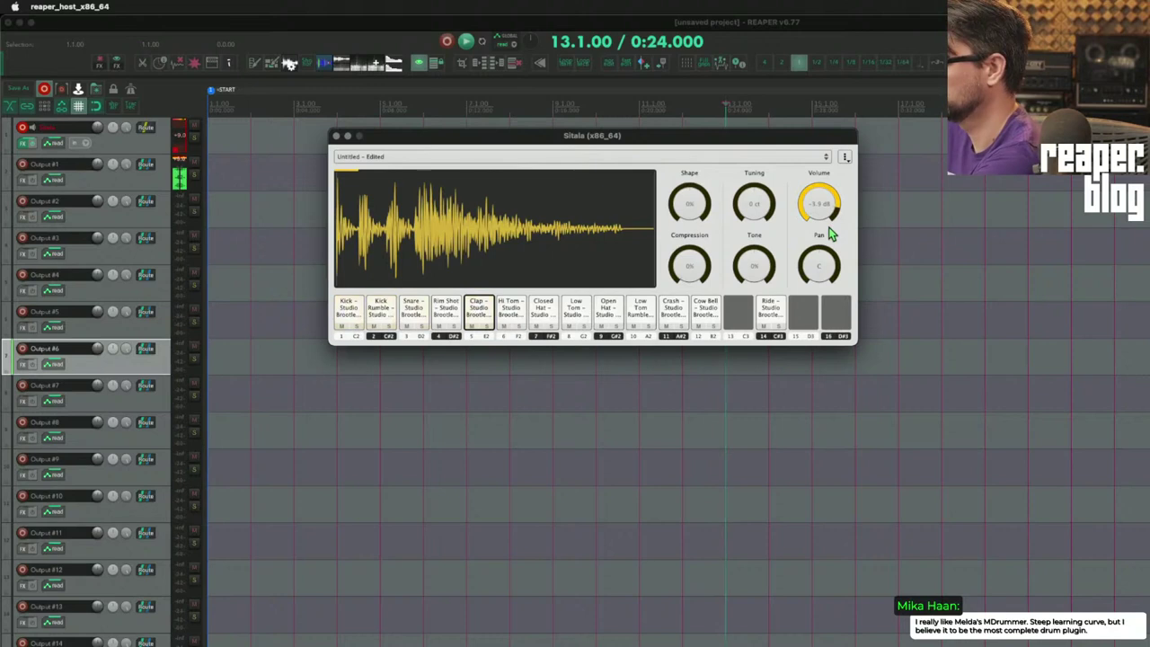
{"action": "left_click", "coordinate": [380, 310]}
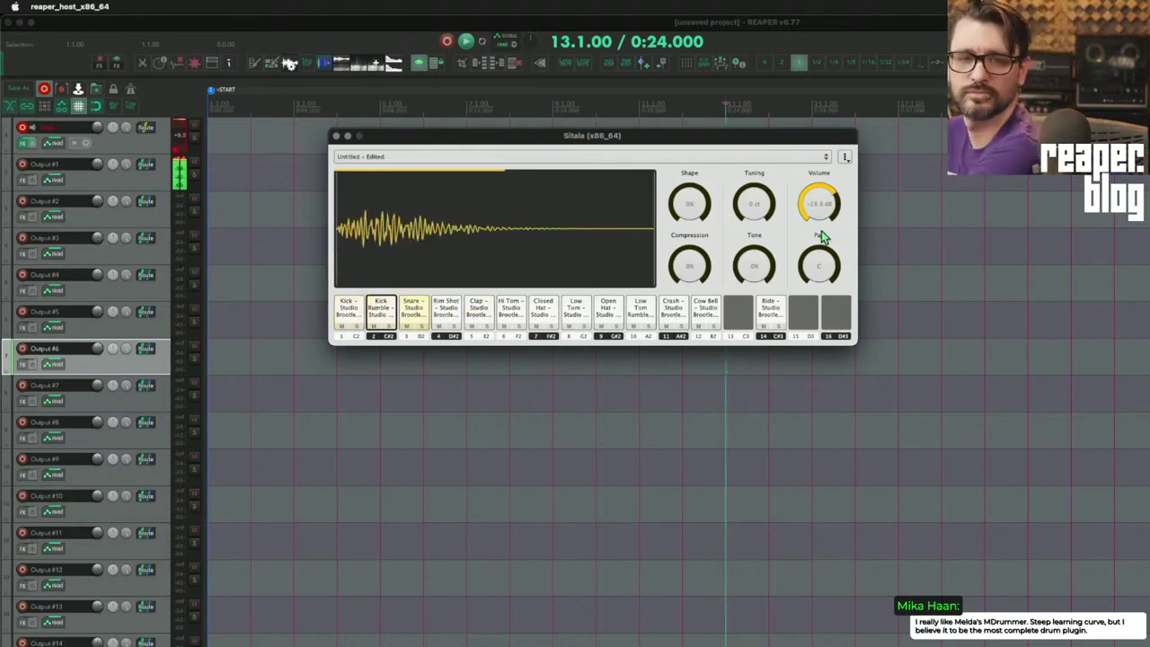
{"action": "left_click_drag", "start_coordinate": [822, 232], "coordinate": [821, 225]}
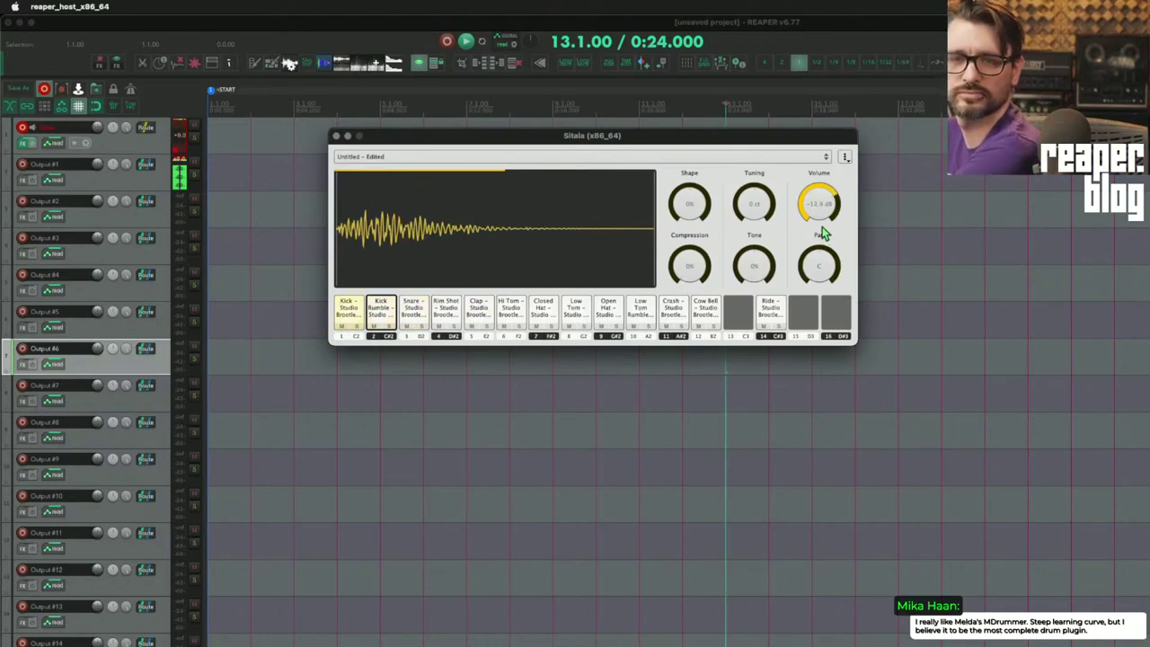
- Try Tone on the Kick Rumble and reset it to 0%, set Compression to about 33% and lower the Tuning
{"action": "left_click_drag", "start_coordinate": [760, 260], "coordinate": [759, 253]}
{"action": "left_click_drag", "start_coordinate": [760, 252], "coordinate": [773, 315]}
{"action": "double_click", "coordinate": [759, 262]}
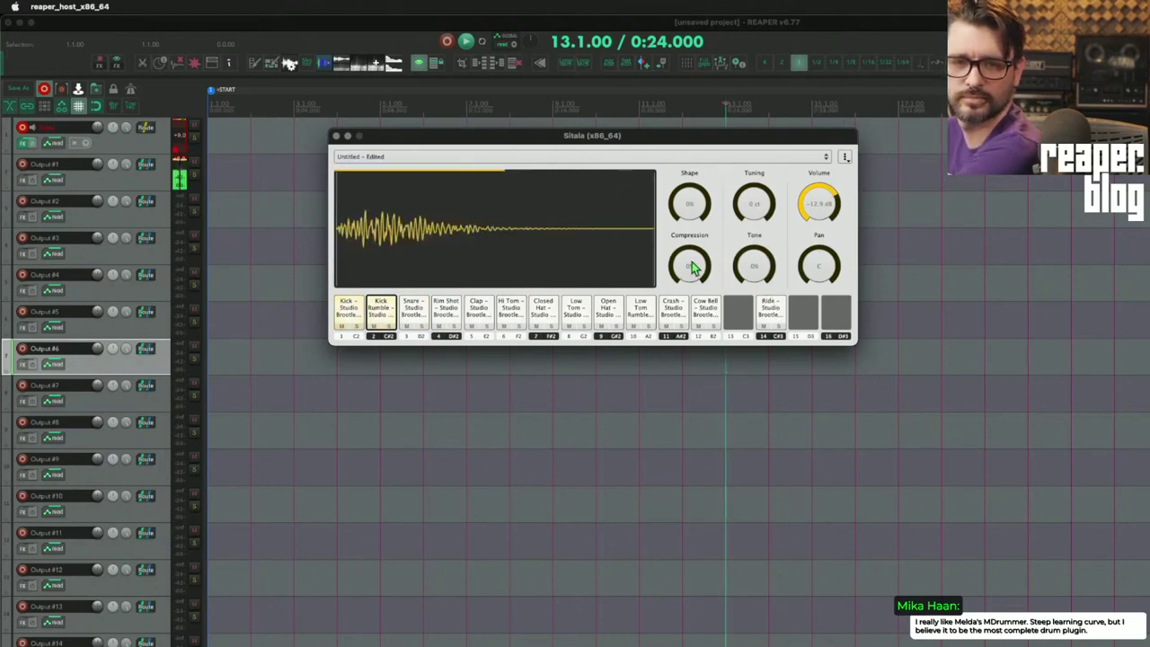
{"action": "left_click_drag", "start_coordinate": [690, 262], "coordinate": [755, 254]}
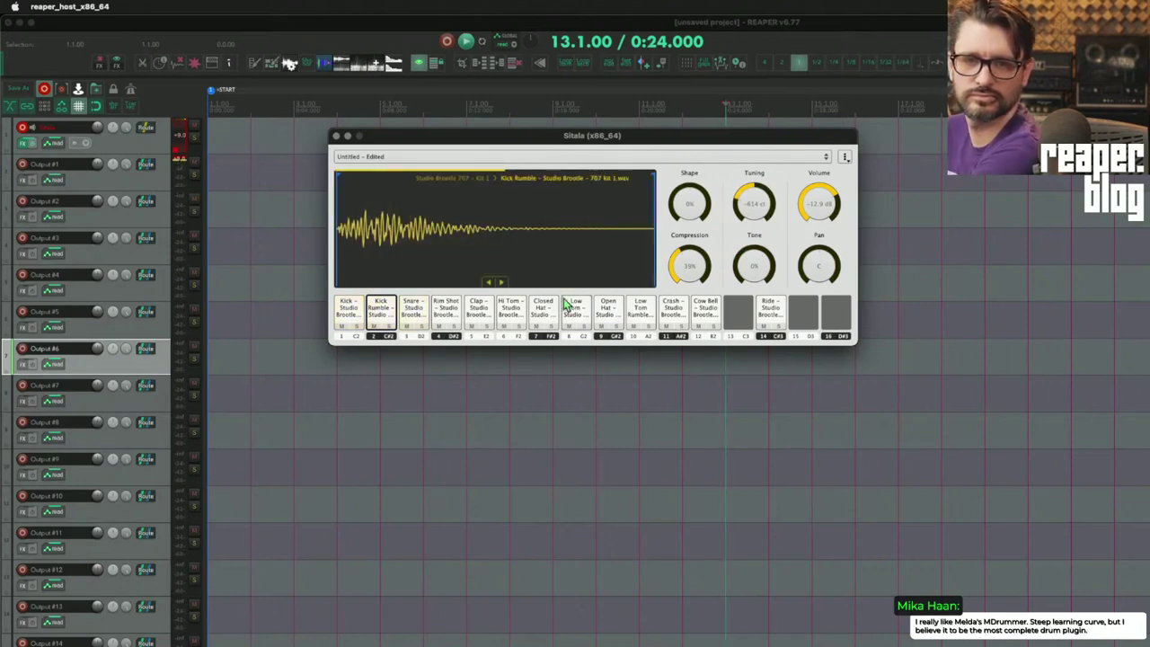
- Try the Snare's Tuning and reset it to 0, and set Tone to about -32% and Compression to about 34%
{"action": "left_click", "coordinate": [413, 308]}
{"action": "mouse_move", "coordinate": [764, 208]}
{"action": "left_mouse_down"}
{"action": "mouse_move", "coordinate": [765, 249]}
{"action": "mouse_move", "coordinate": [751, 206]}
{"action": "left_mouse_up"}
{"action": "double_click", "coordinate": [749, 204]}
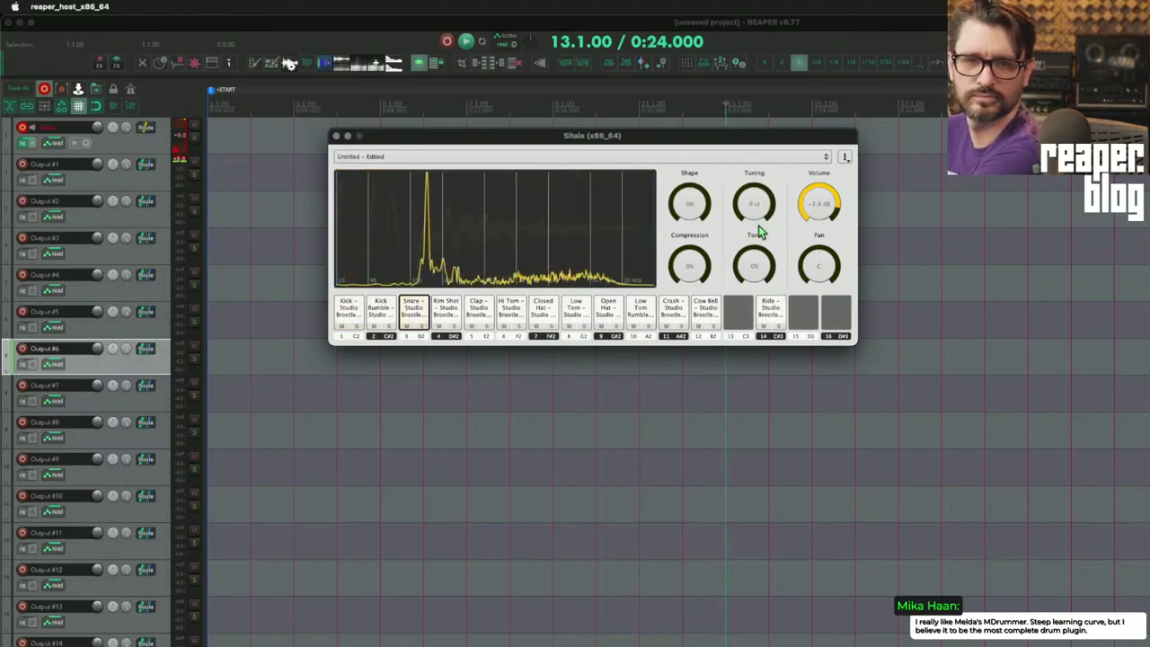
{"action": "left_click_drag", "start_coordinate": [764, 269], "coordinate": [778, 302]}
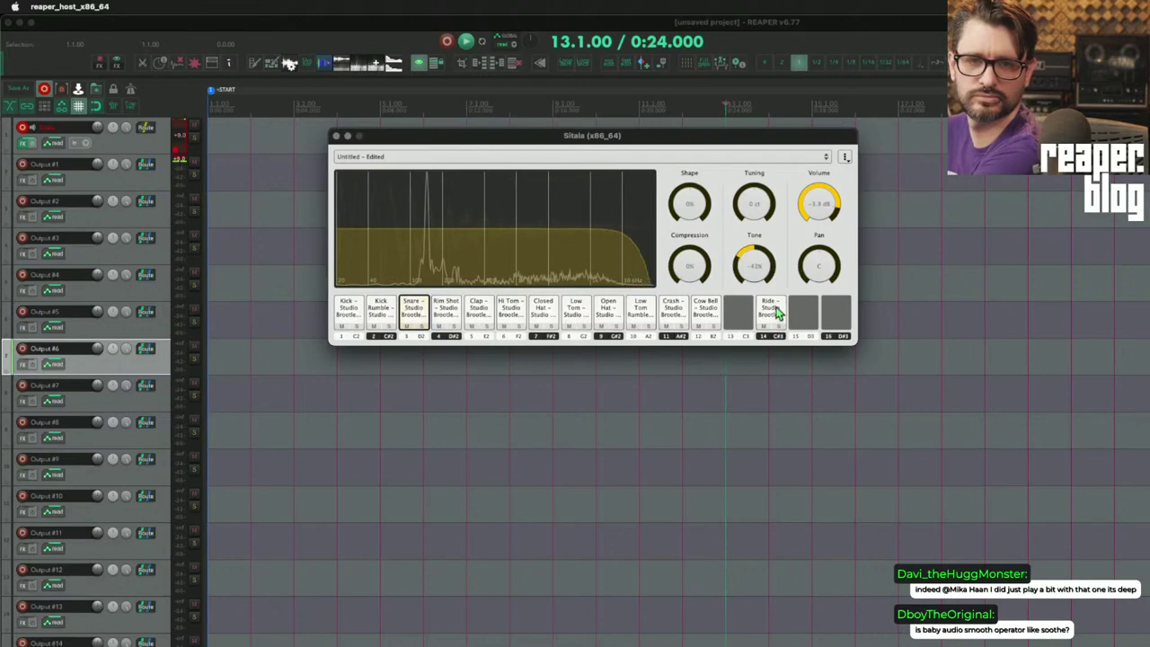
{"action": "left_click_drag", "start_coordinate": [778, 305], "coordinate": [780, 309]}
{"action": "left_click_drag", "start_coordinate": [700, 272], "coordinate": [704, 222]}
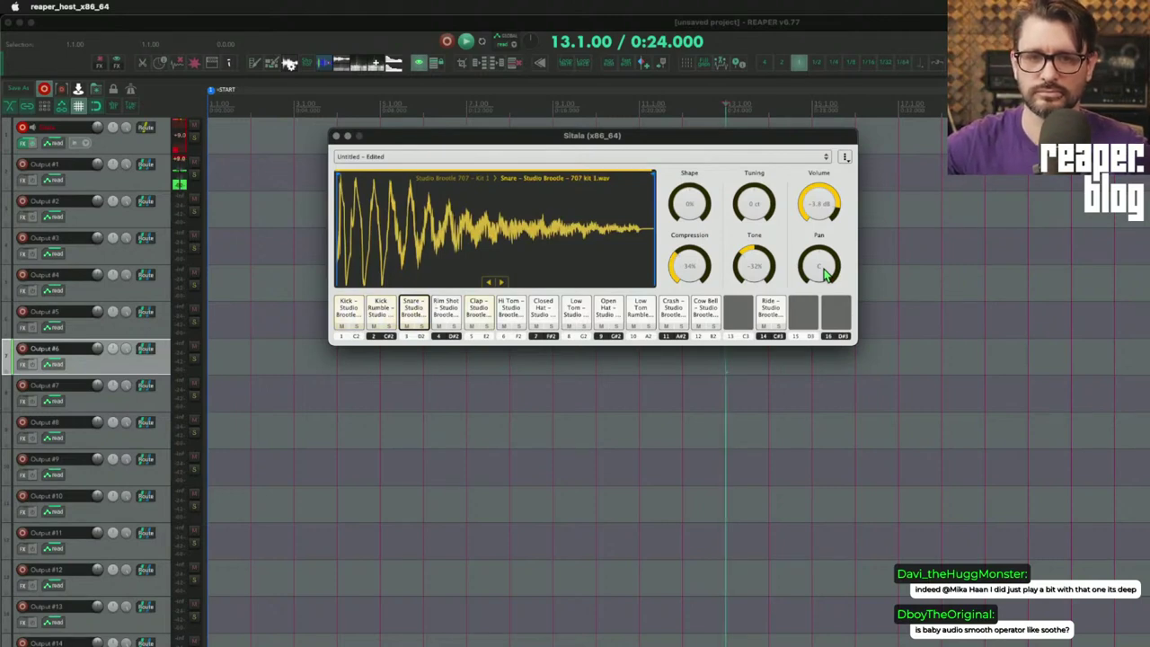
- Shape the Clap with Tone at about -24% and Compression at about 36%, and raise its volume to about -2.7 dB
{"action": "left_click", "coordinate": [480, 312]}
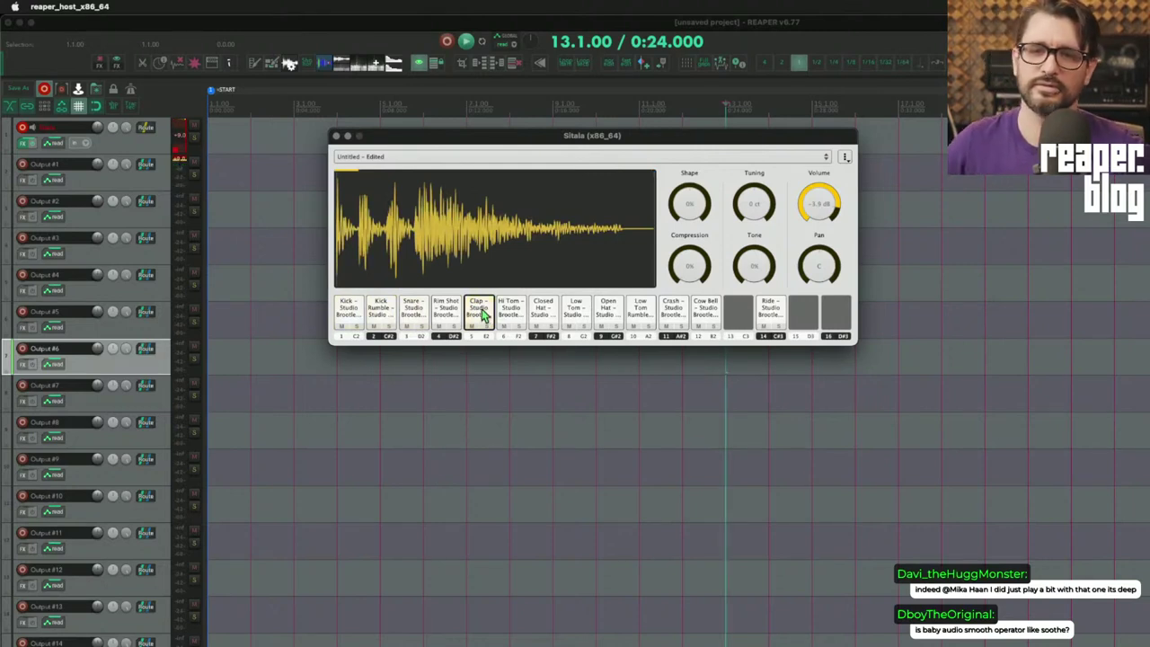
{"action": "mouse_move", "coordinate": [565, 218]}
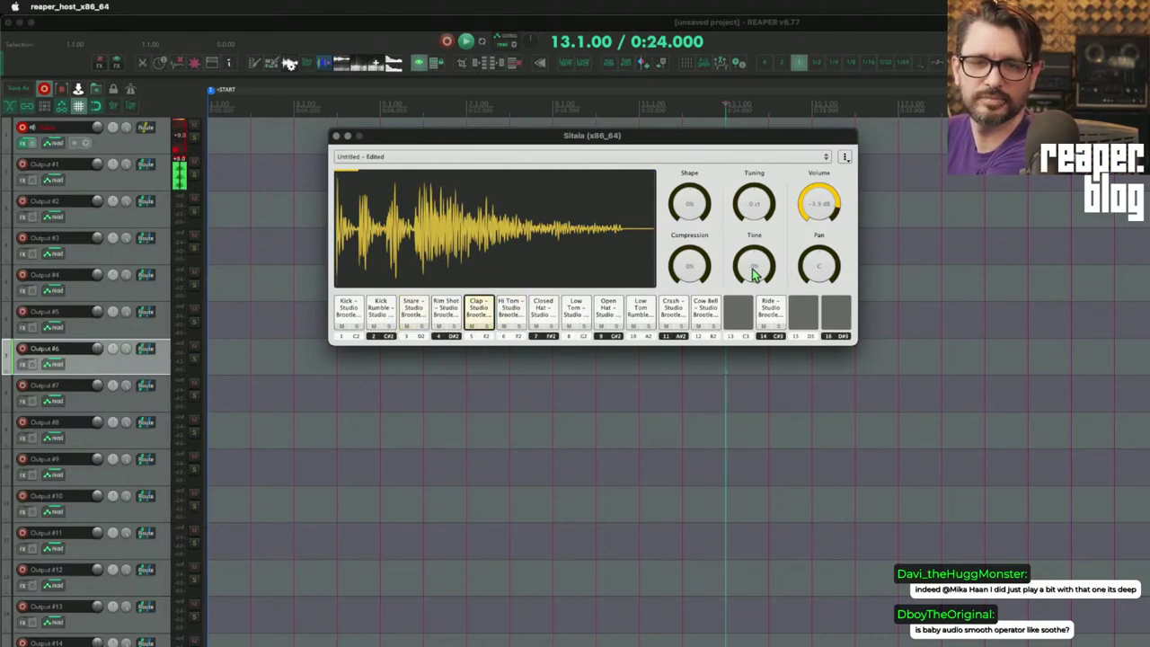
{"action": "left_click_drag", "start_coordinate": [760, 262], "coordinate": [772, 288]}
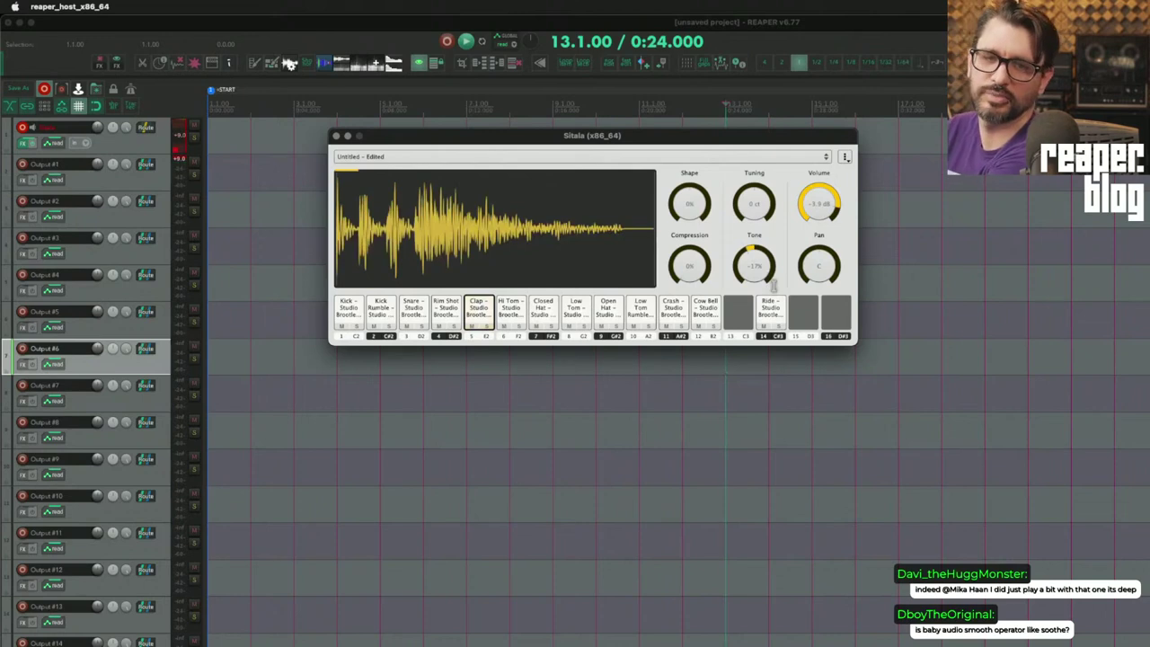
{"action": "left_click_drag", "start_coordinate": [763, 259], "coordinate": [701, 219]}
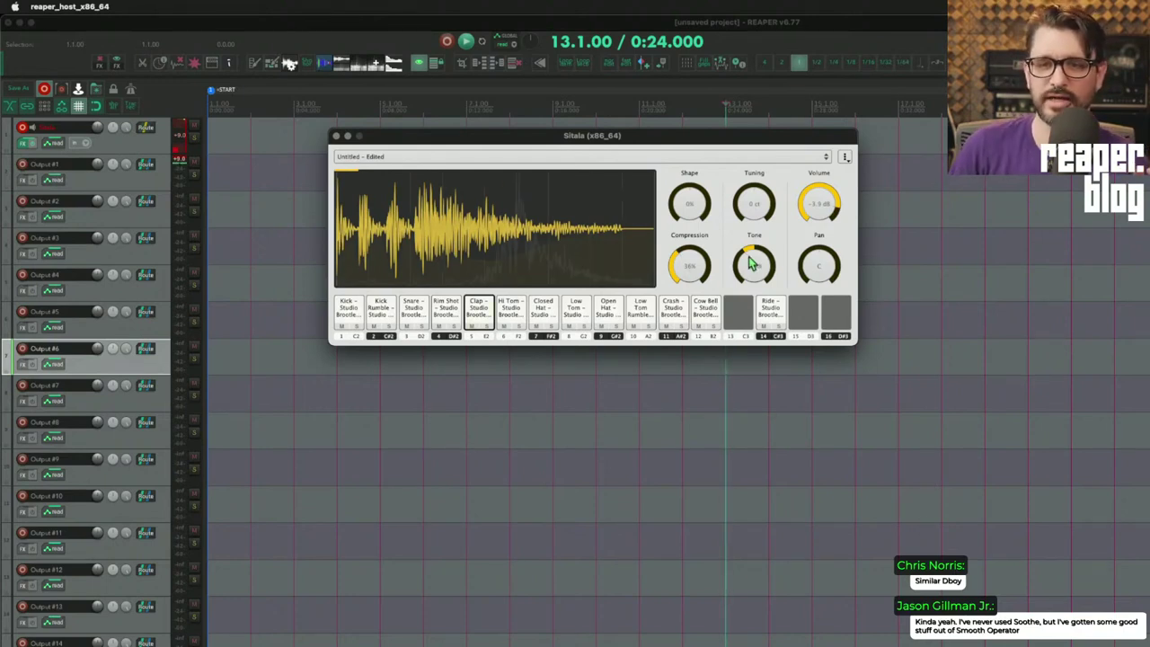
{"action": "left_click_drag", "start_coordinate": [826, 198], "coordinate": [826, 194]}
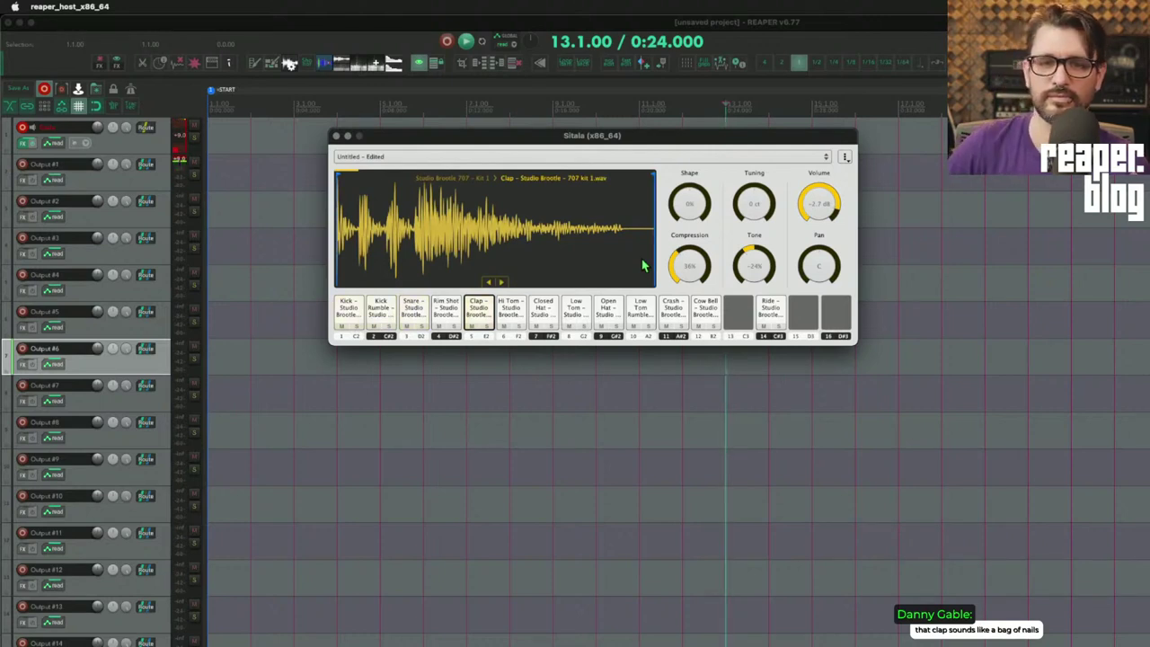
- Tune the Hi Tom down to about -334 ct and the Low Tom to about -306 ct, and mute the Low Tom Rumble
{"action": "mouse_move", "coordinate": [754, 199]}
{"action": "left_mouse_down"}
{"action": "mouse_move", "coordinate": [771, 241]}
{"action": "mouse_move", "coordinate": [762, 216]}
{"action": "left_mouse_up"}
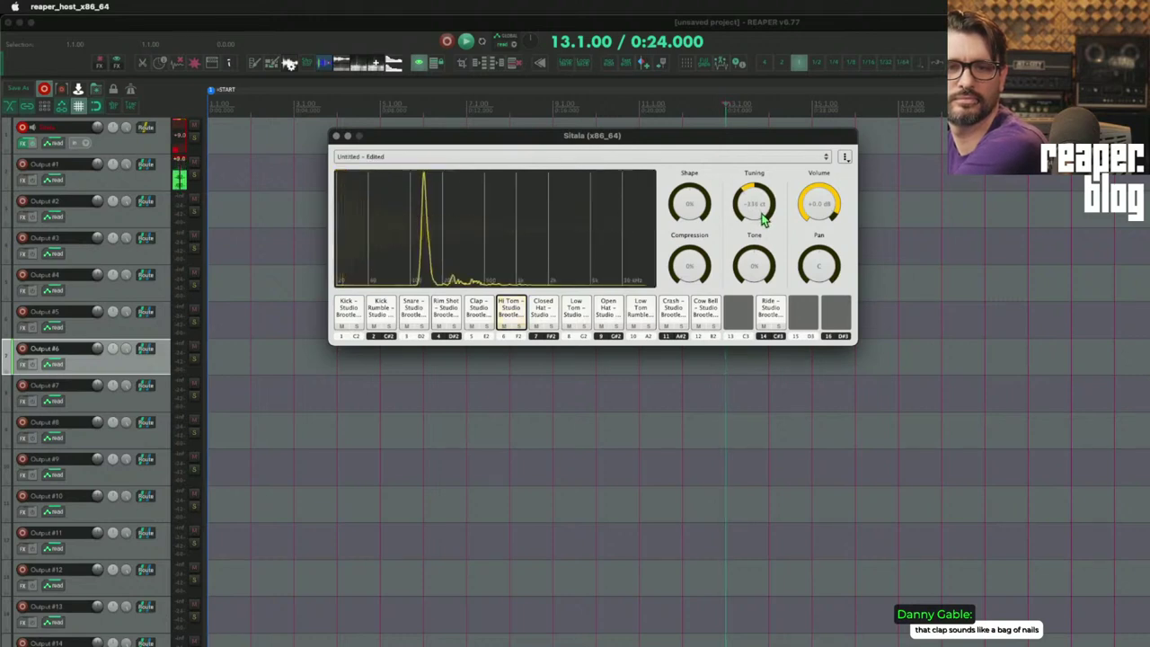
{"action": "left_click", "coordinate": [575, 305]}
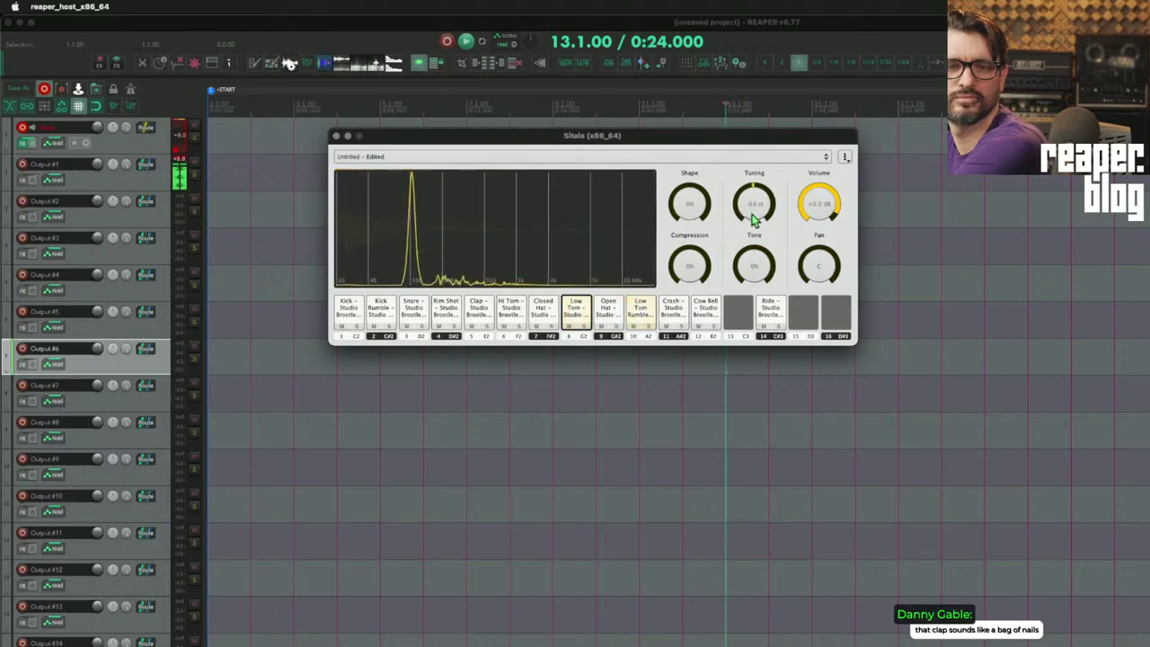
{"action": "mouse_move", "coordinate": [751, 208]}
{"action": "left_mouse_down"}
{"action": "mouse_move", "coordinate": [763, 237]}
{"action": "mouse_move", "coordinate": [753, 221]}
{"action": "left_mouse_up"}
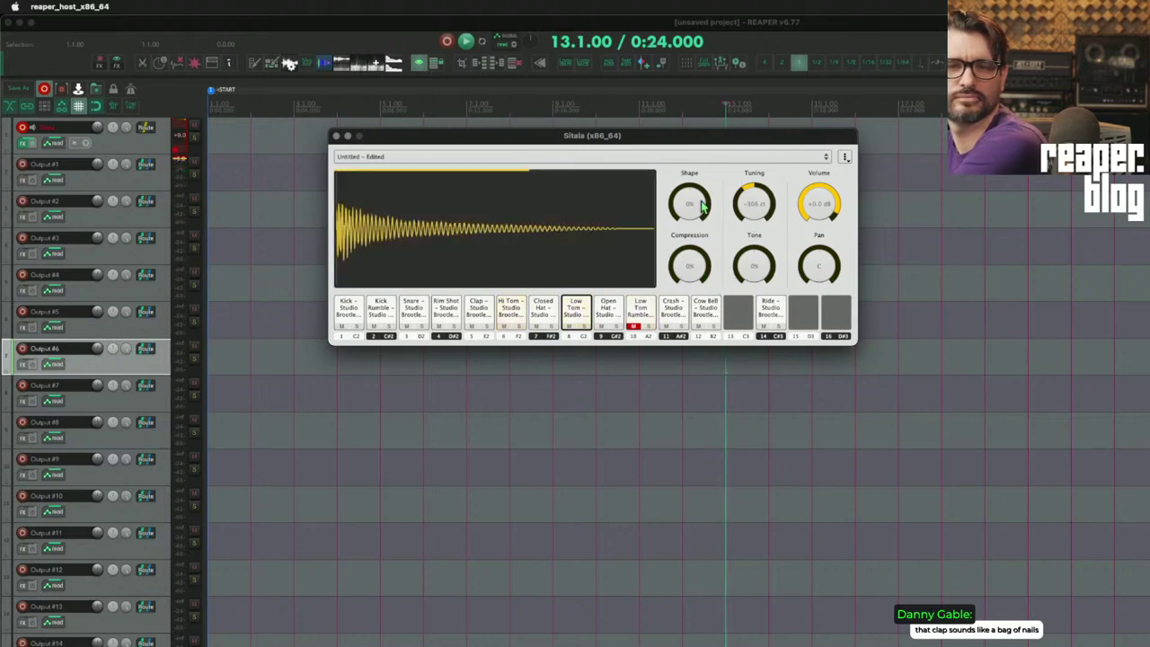
- Set the Hi Tom's Compression to about 25%
{"action": "left_click", "coordinate": [511, 307]}
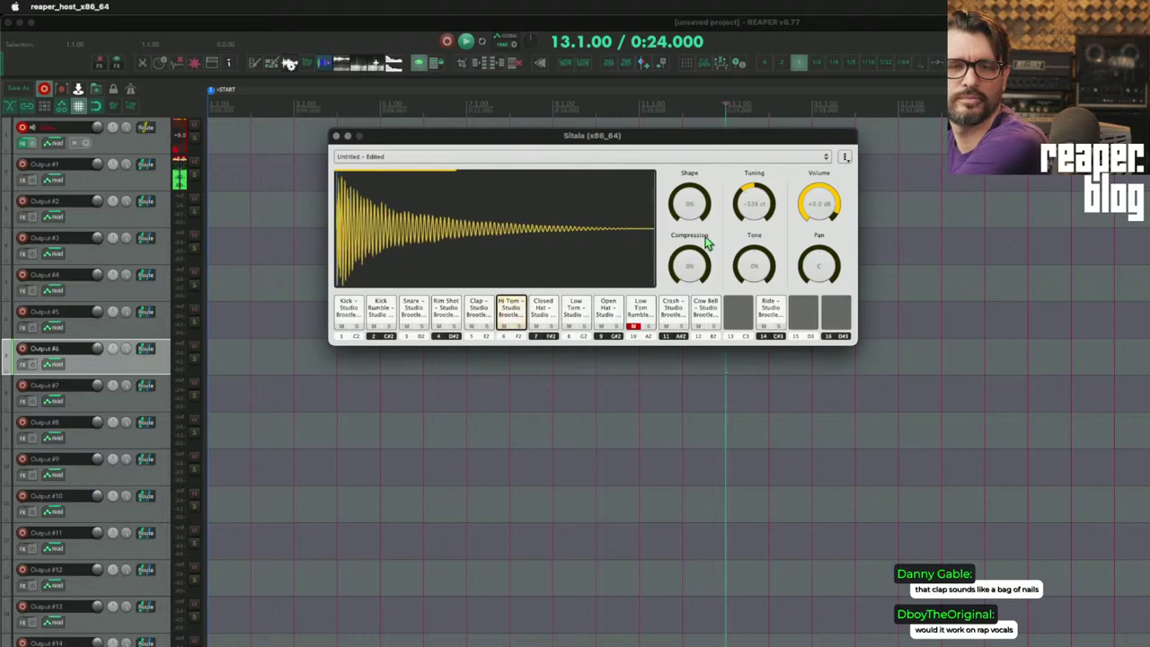
{"action": "left_click_drag", "start_coordinate": [682, 272], "coordinate": [687, 242]}
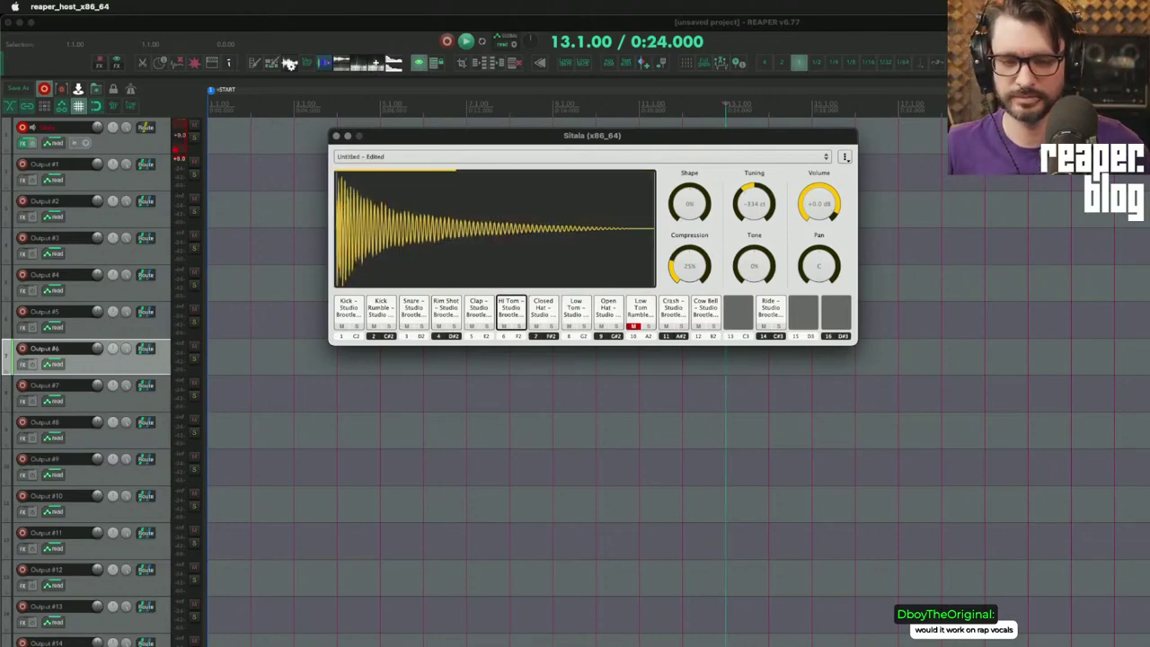
- Switch to AudioFuse Control Center to check the monitor output, and return to the Sitala window
{"action": "key", "text": "super+Tab"}
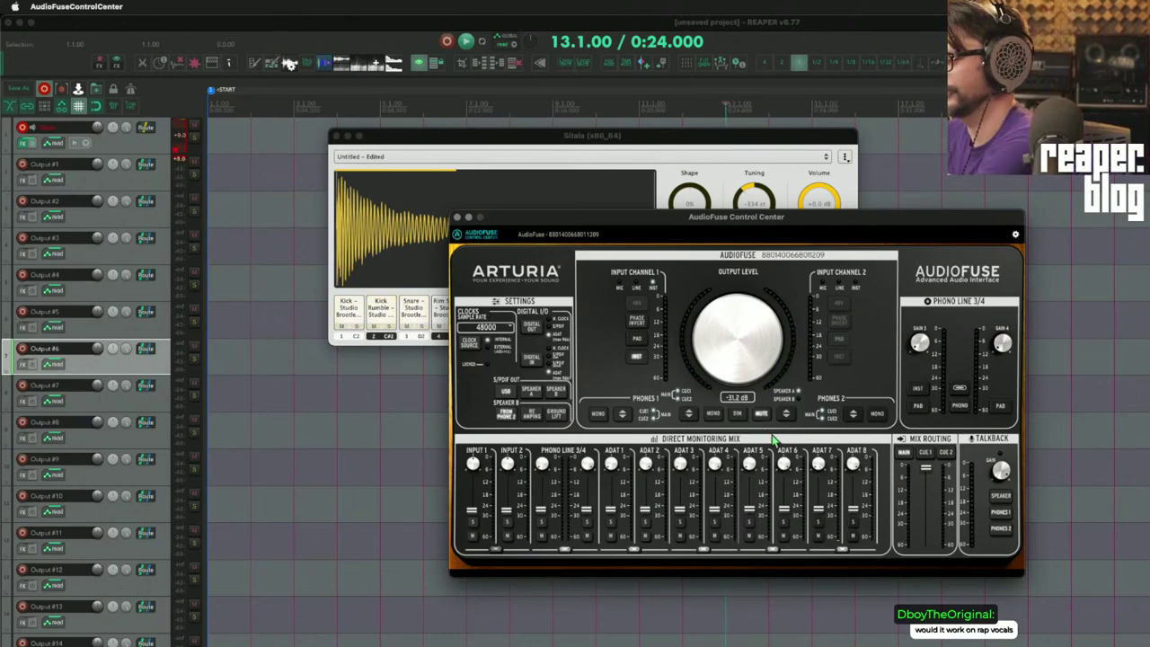
{"action": "left_click", "coordinate": [593, 134]}
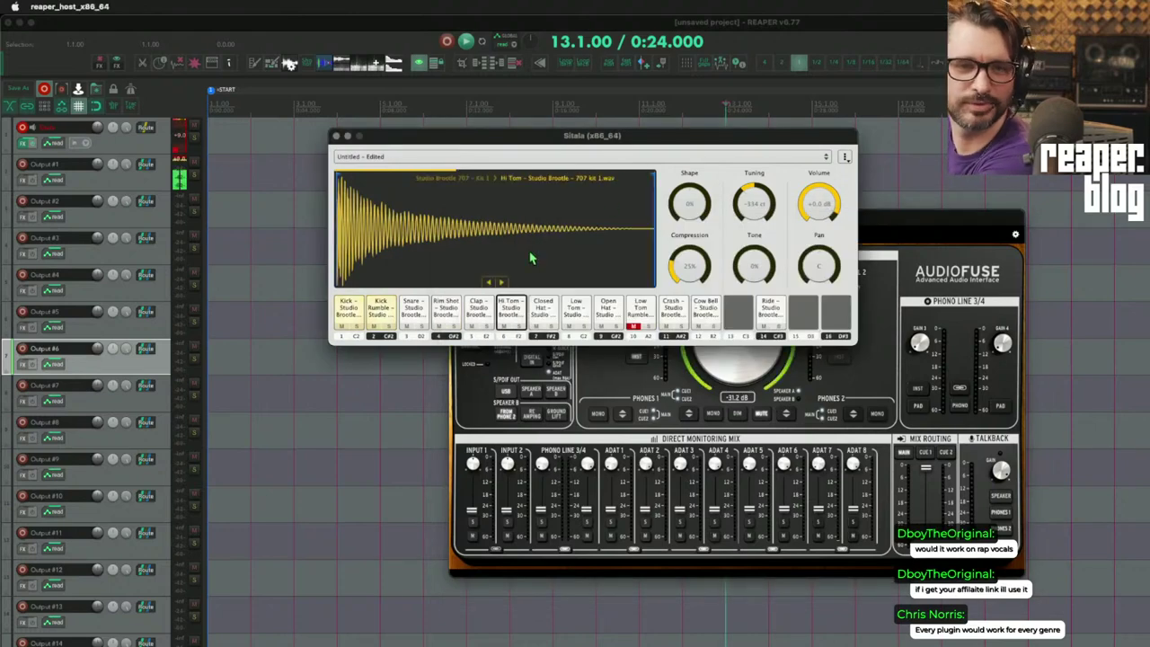
- Set the Kick's Shape to about 8% and its Compression to about 17%
{"action": "left_click", "coordinate": [347, 312]}
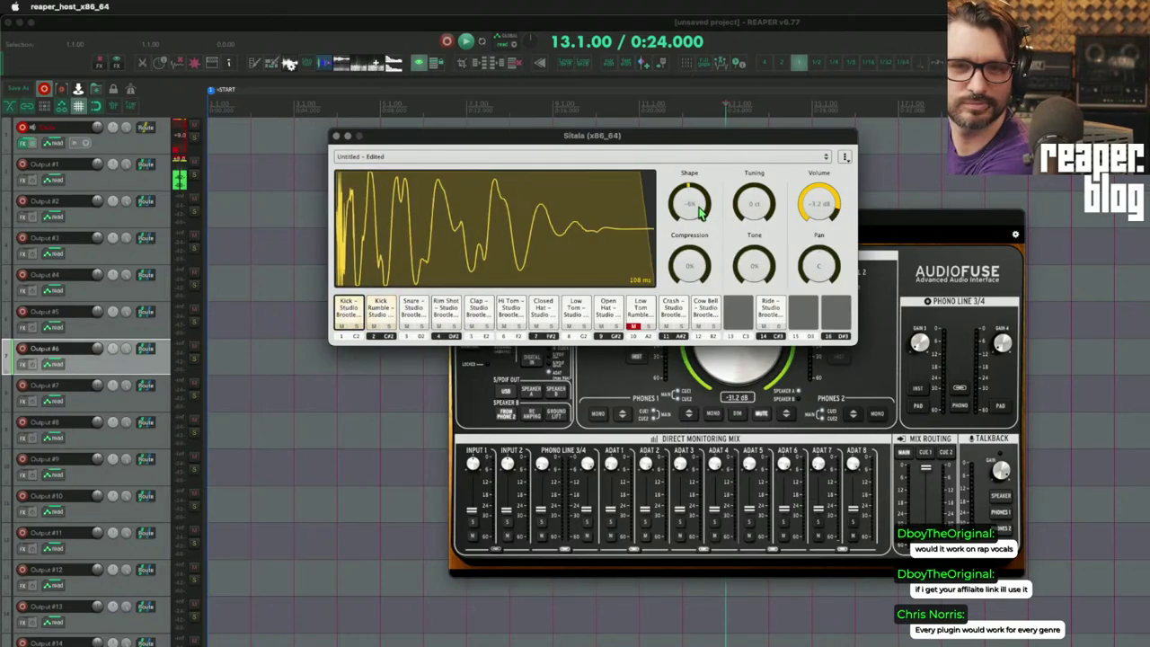
{"action": "left_click_drag", "start_coordinate": [700, 211], "coordinate": [706, 207]}
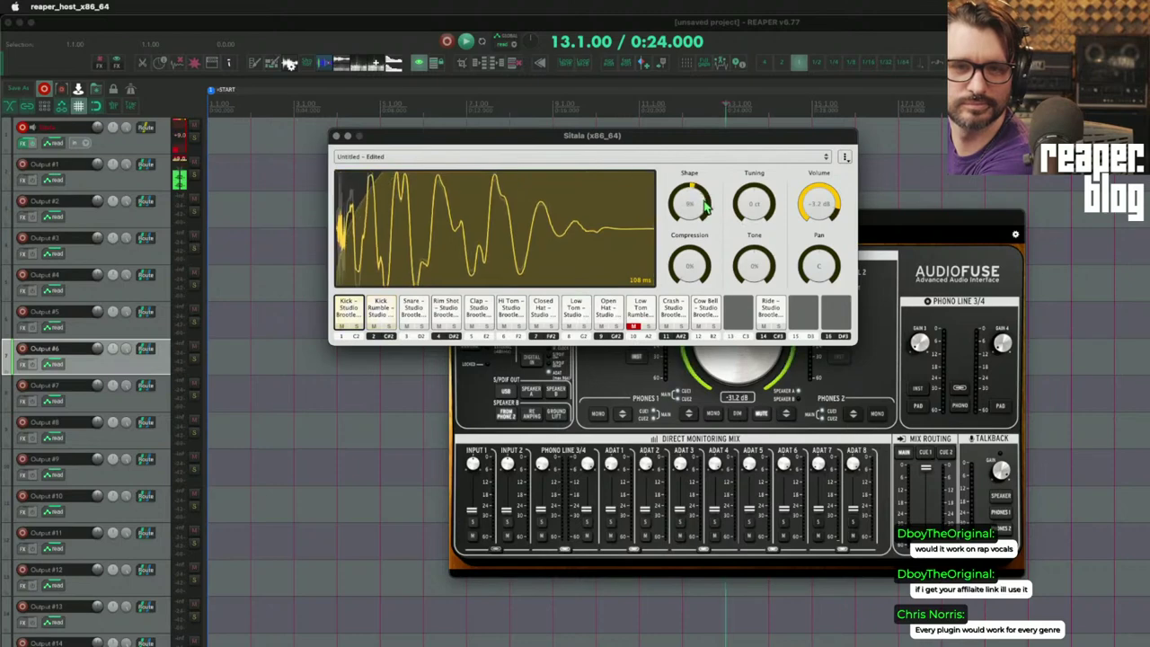
{"action": "left_click_drag", "start_coordinate": [705, 263], "coordinate": [703, 241]}
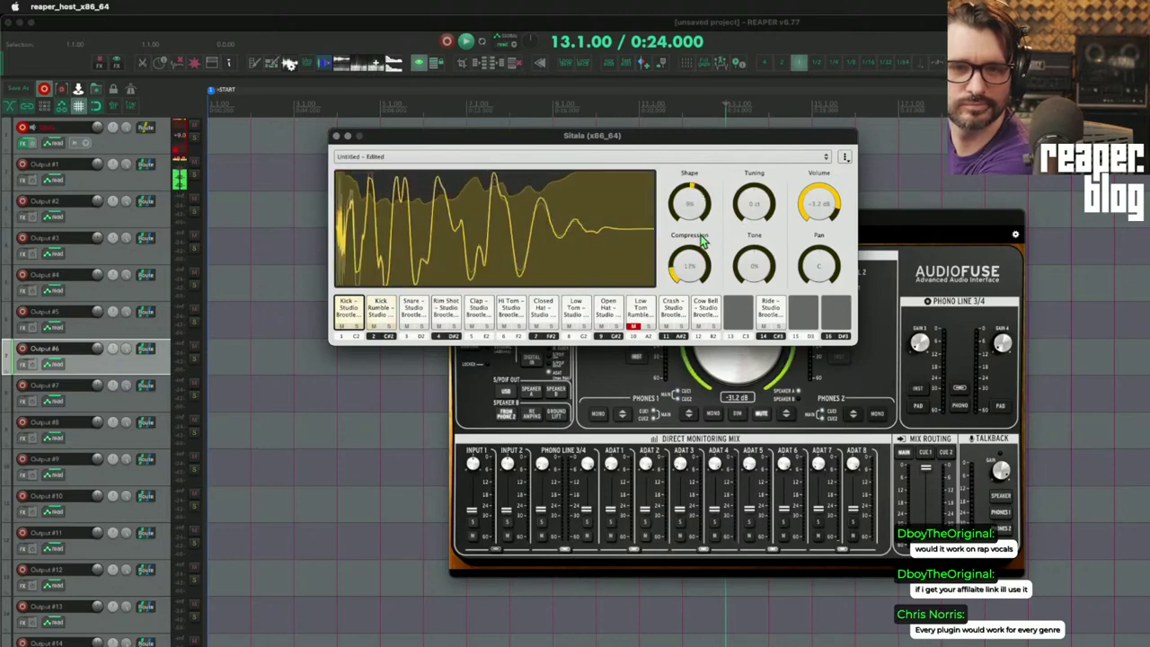
- Lower the Kick Rumble's volume to about -17.6 dB, and reset its Tuning and retune it to about -127 ct
{"action": "left_click", "coordinate": [380, 310]}
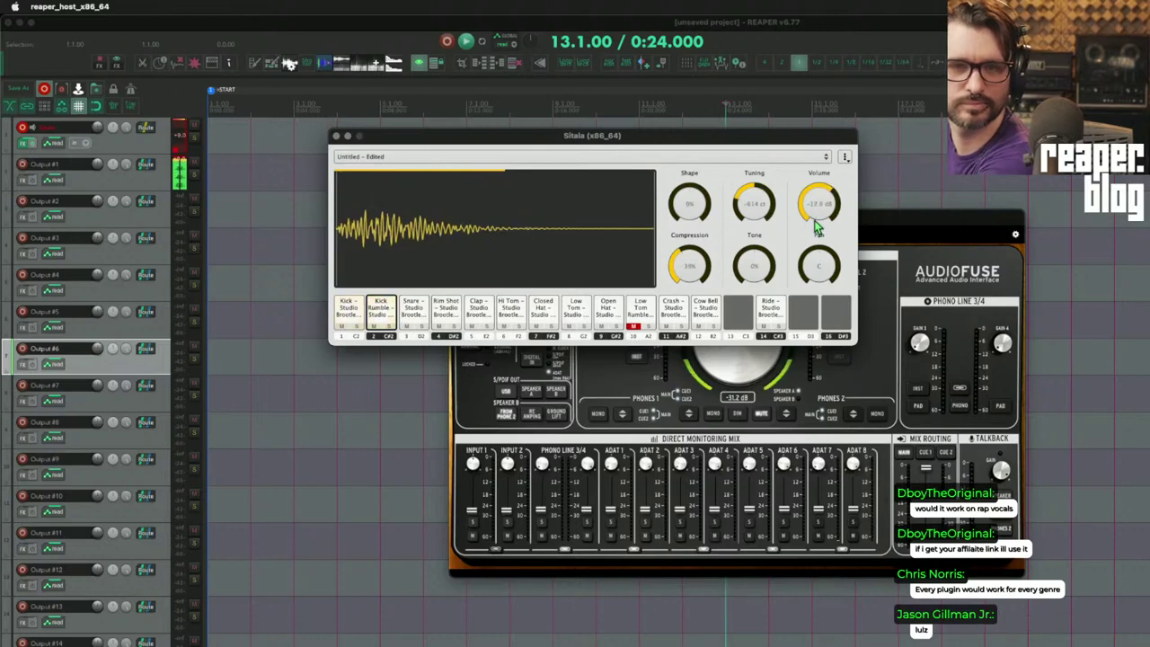
{"action": "double_click", "coordinate": [750, 212]}
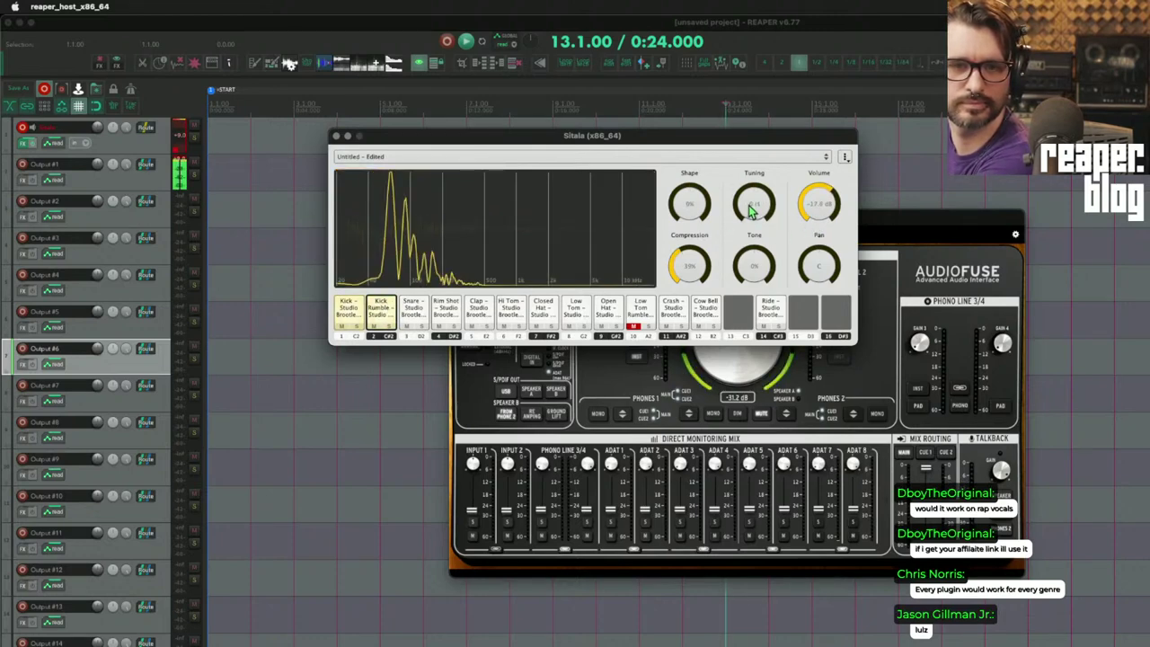
{"action": "left_click_drag", "start_coordinate": [750, 209], "coordinate": [756, 225]}
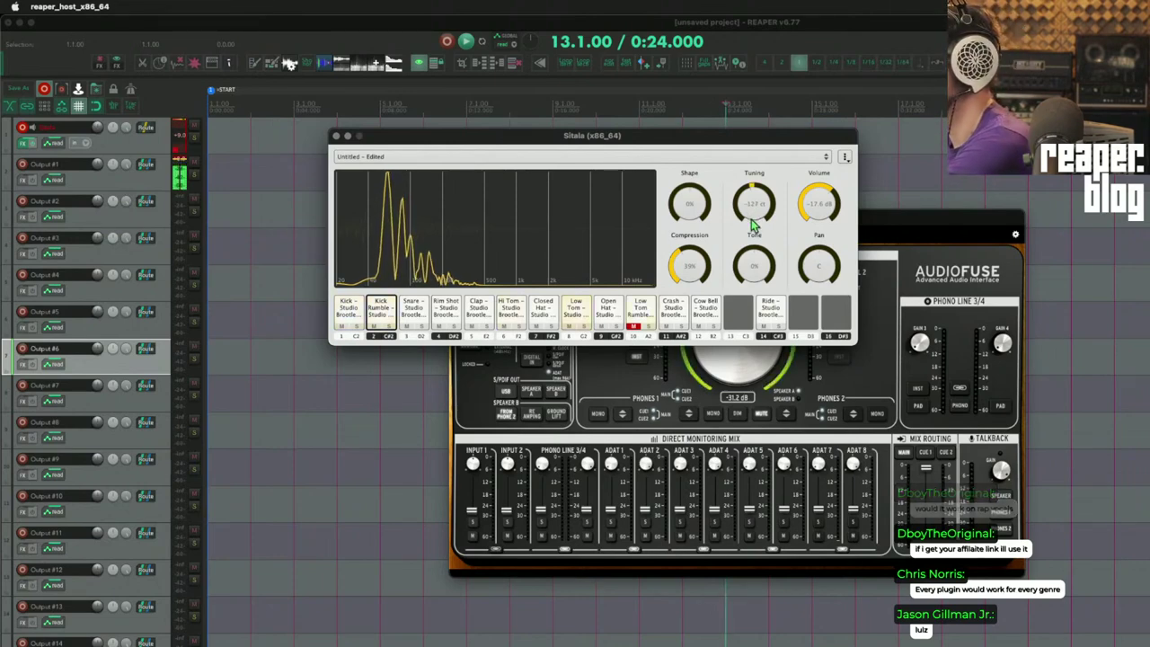
- Lower the Tone of the Hi Tom and the Low Tom pads to about -7%
{"action": "left_click", "coordinate": [519, 310]}
{"action": "left_click_drag", "start_coordinate": [749, 264], "coordinate": [749, 272]}
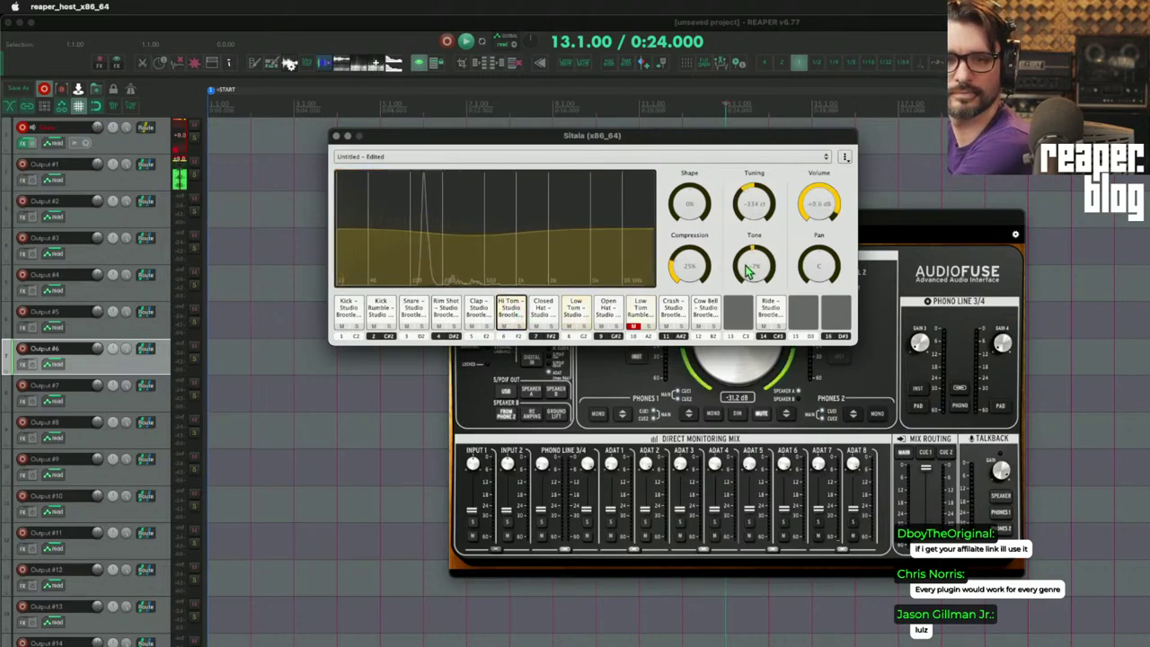
{"action": "mouse_move", "coordinate": [747, 271]}
{"action": "left_mouse_down"}
{"action": "mouse_move", "coordinate": [751, 259]}
{"action": "mouse_move", "coordinate": [751, 284]}
{"action": "mouse_move", "coordinate": [752, 275]}
{"action": "left_mouse_up"}
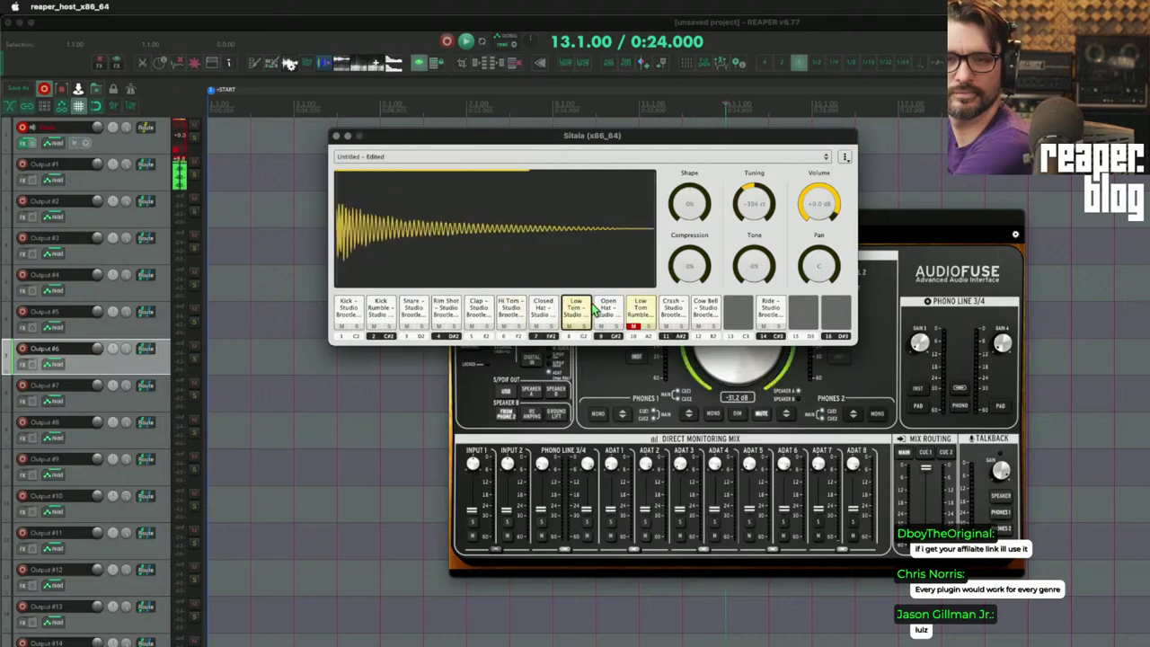
{"action": "mouse_move", "coordinate": [750, 268]}
{"action": "left_mouse_down"}
{"action": "mouse_move", "coordinate": [758, 310]}
{"action": "mouse_move", "coordinate": [753, 266]}
{"action": "mouse_move", "coordinate": [755, 280]}
{"action": "left_mouse_up"}
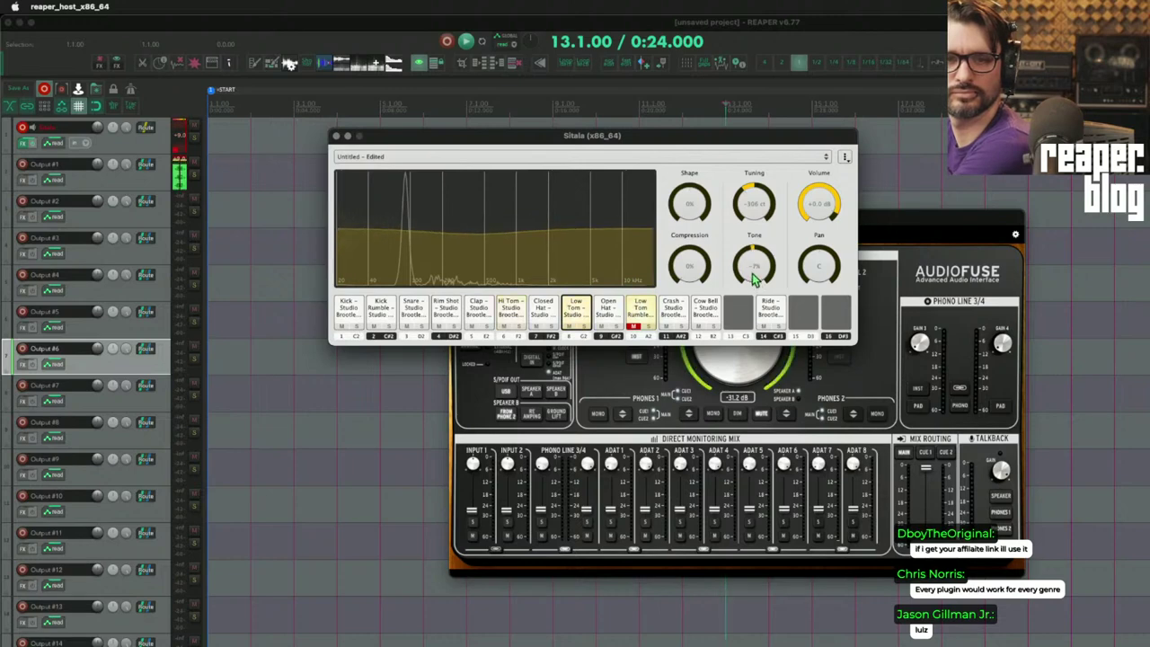
- Lower the Closed Hat's volume to about -7.5 dB and set its Compression to about 24%
{"action": "left_click", "coordinate": [524, 324]}
{"action": "left_click", "coordinate": [608, 310]}
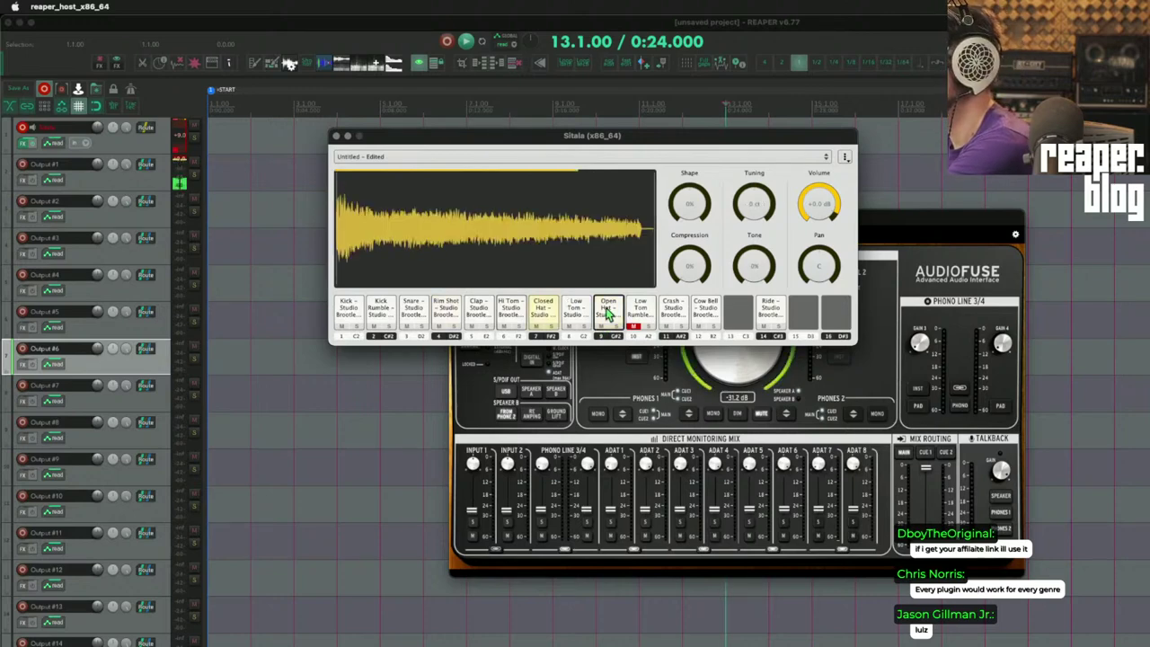
{"action": "left_click", "coordinate": [542, 310]}
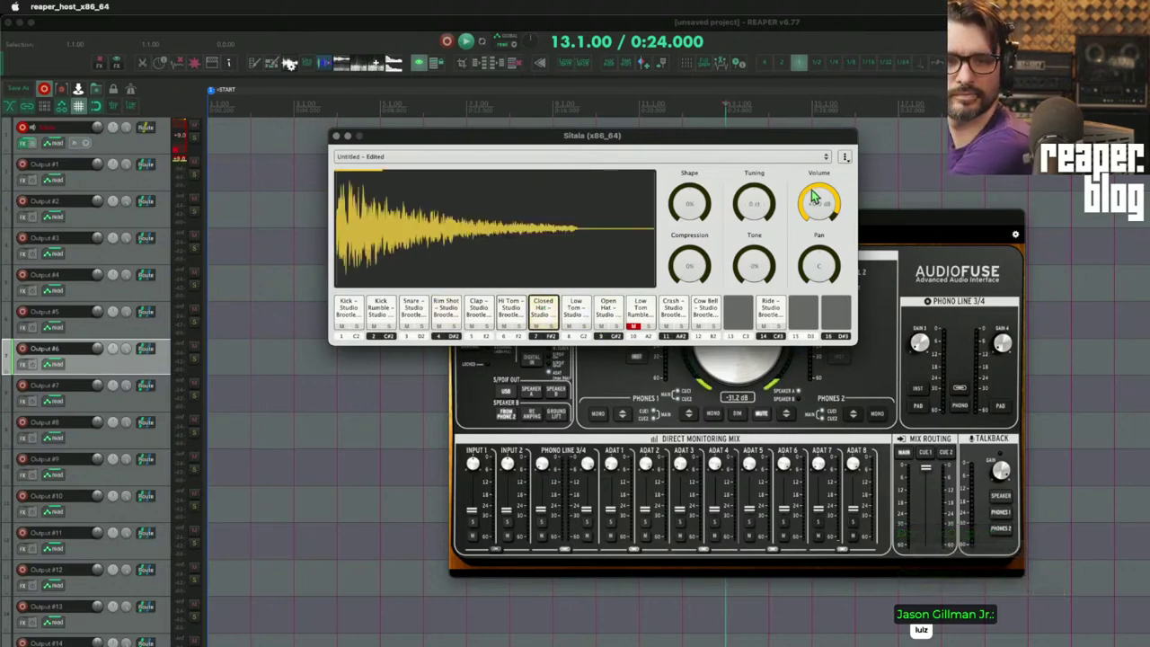
{"action": "left_click_drag", "start_coordinate": [820, 205], "coordinate": [828, 220]}
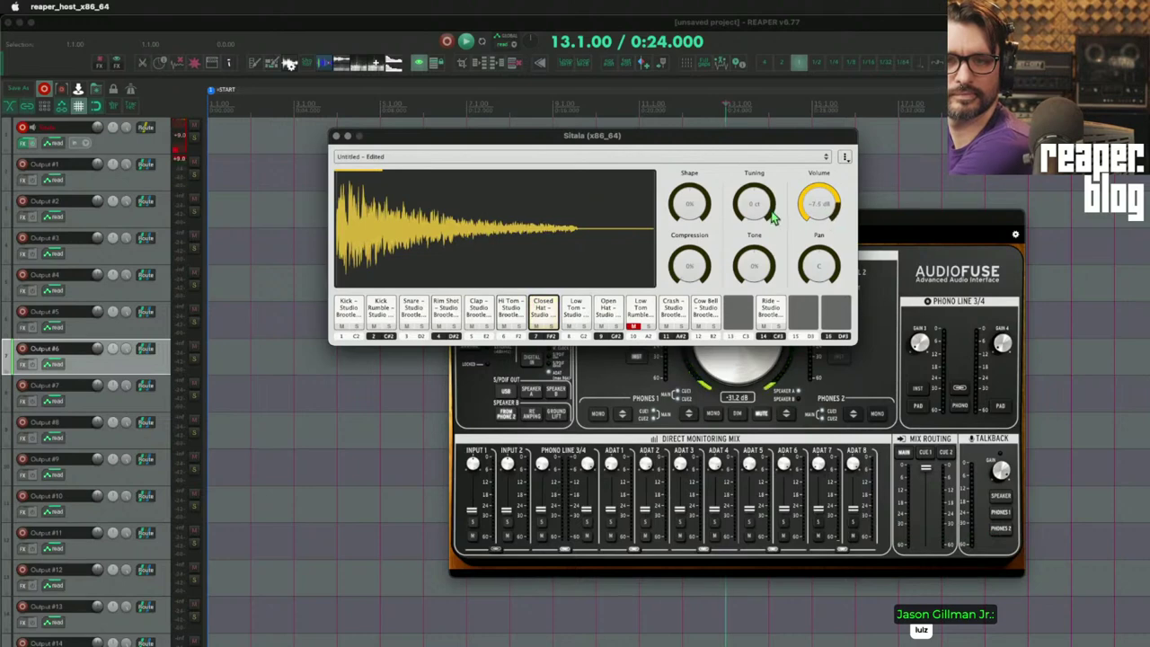
{"action": "mouse_move", "coordinate": [760, 207]}
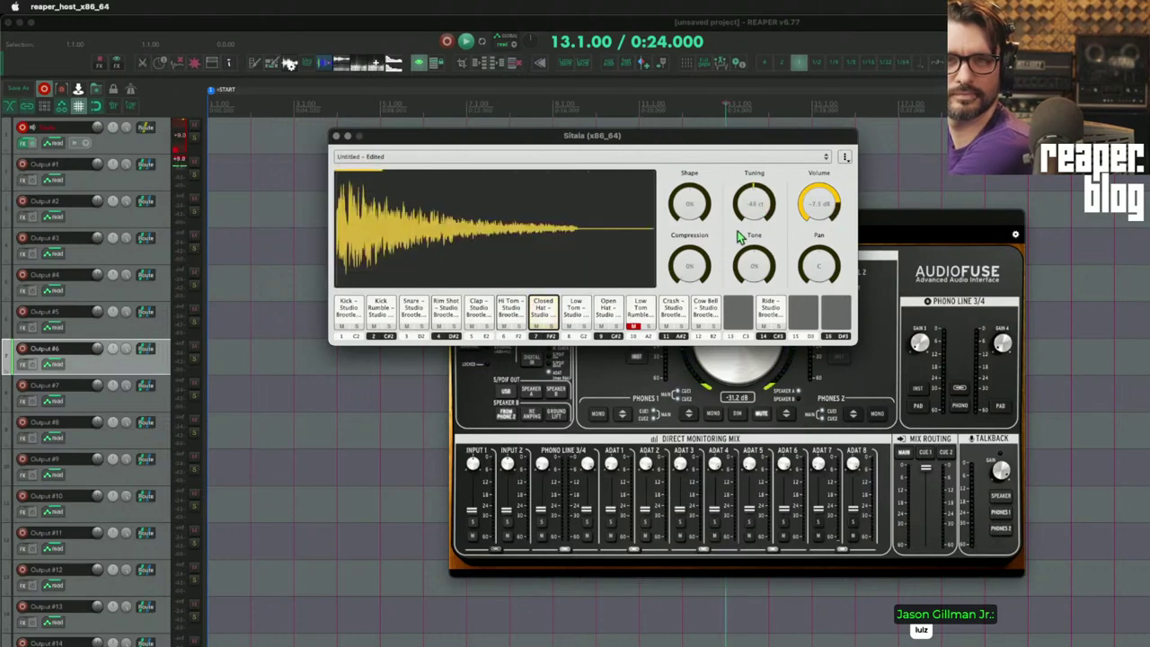
{"action": "left_click_drag", "start_coordinate": [690, 262], "coordinate": [695, 232]}
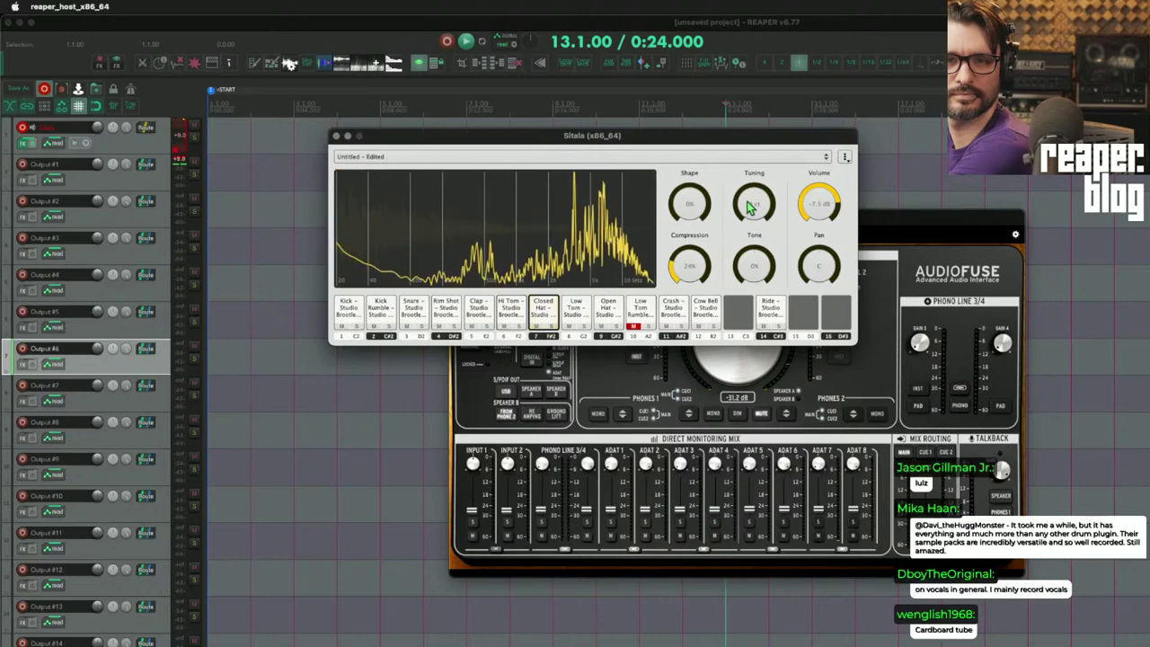
- Reset the Closed Hat's Tuning to 0 and lower its Tone to about -49%
{"action": "left_click_drag", "start_coordinate": [748, 201], "coordinate": [748, 227]}
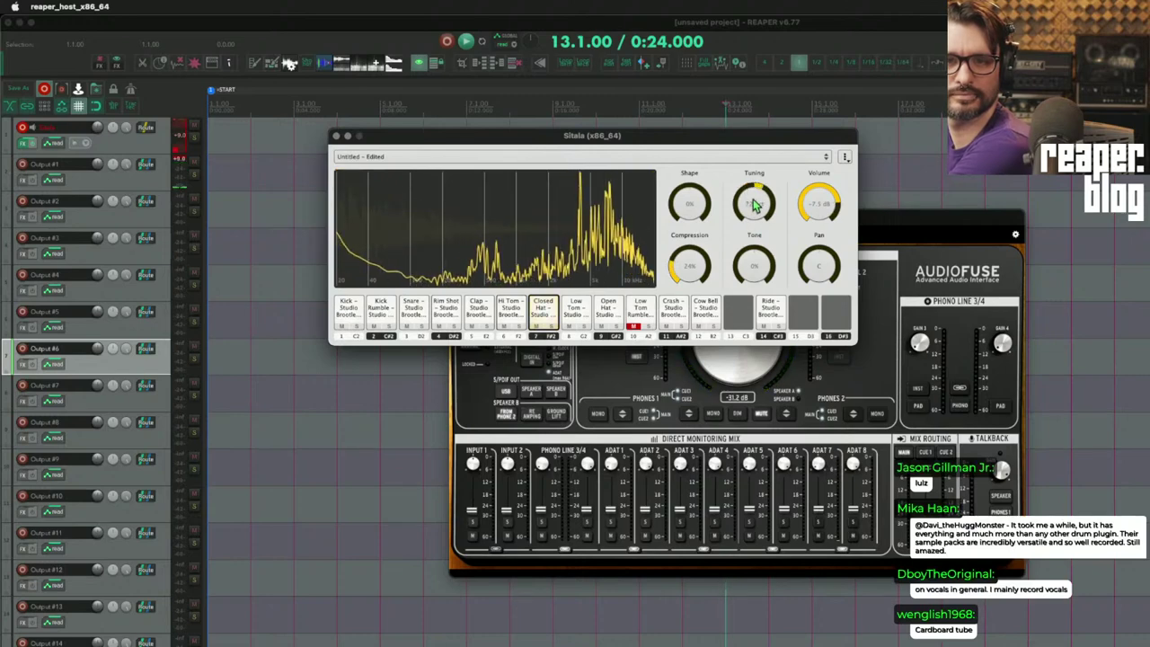
{"action": "double_click", "coordinate": [753, 201]}
{"action": "left_click_drag", "start_coordinate": [755, 261], "coordinate": [766, 306]}
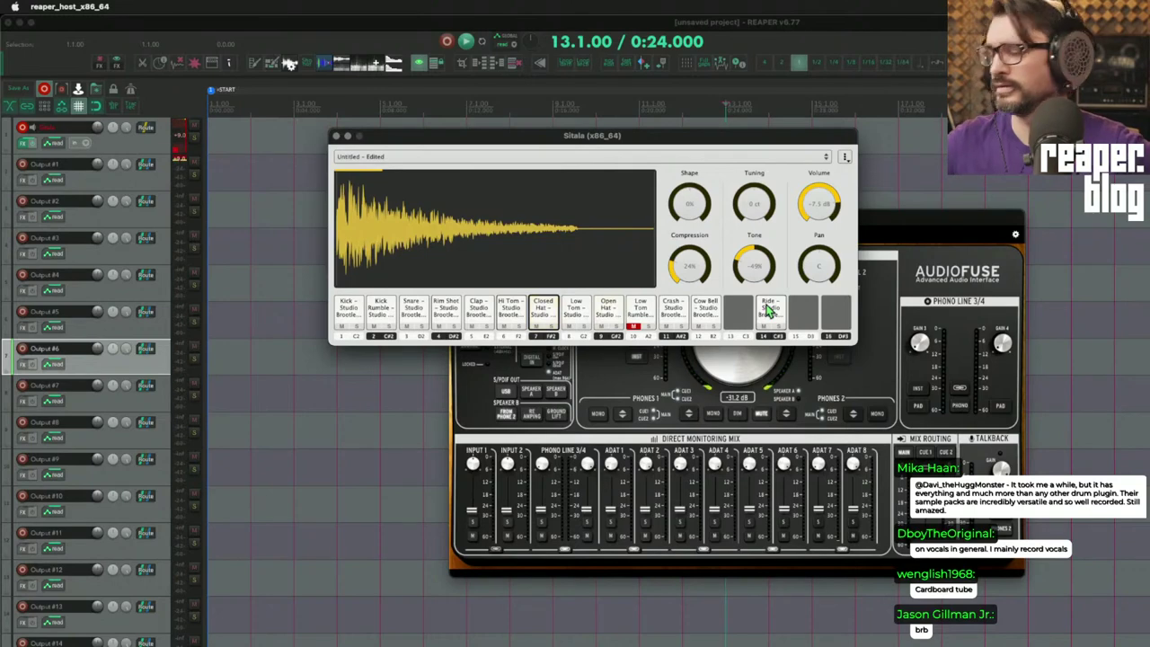
- Balance the Open Hat against the Closed Hat with volume about -5.7 dB, Tone about -47% and Compression about 17%
{"action": "left_click", "coordinate": [618, 302]}
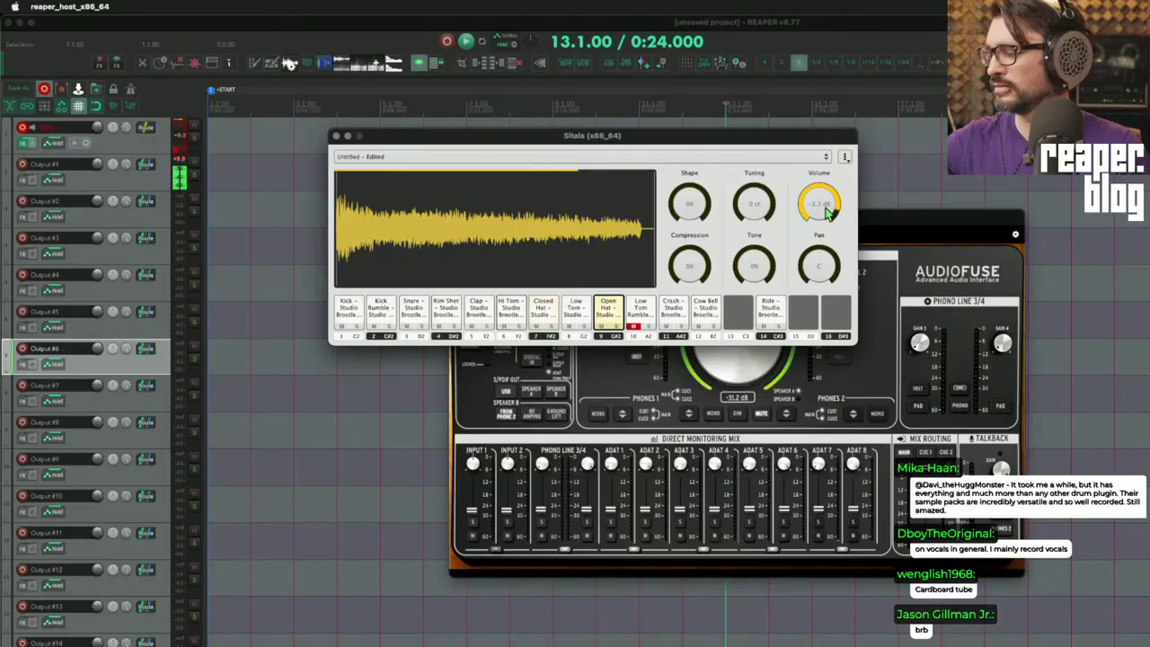
{"action": "left_click_drag", "start_coordinate": [763, 280], "coordinate": [770, 300]}
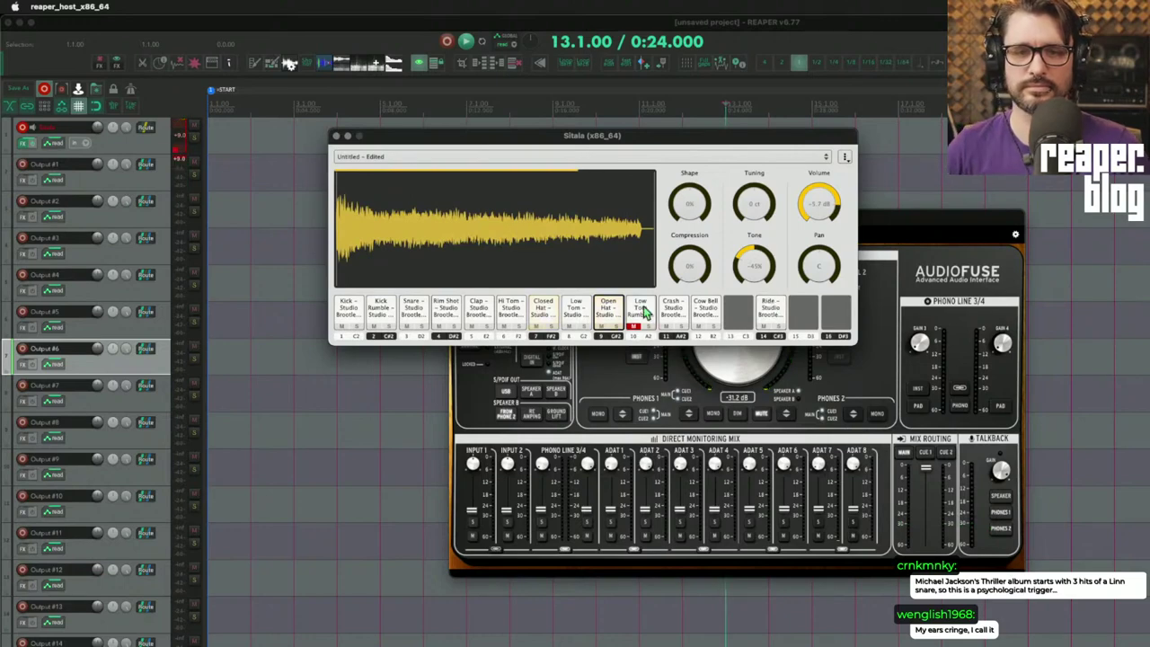
{"action": "left_click", "coordinate": [543, 308]}
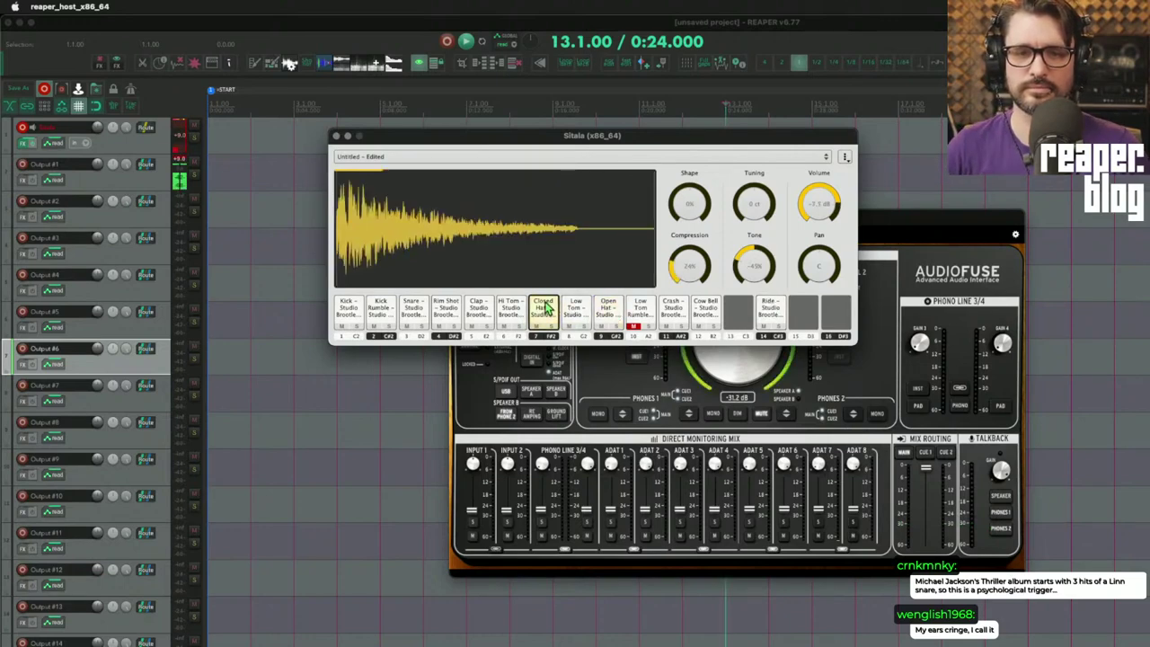
{"action": "left_click", "coordinate": [610, 311]}
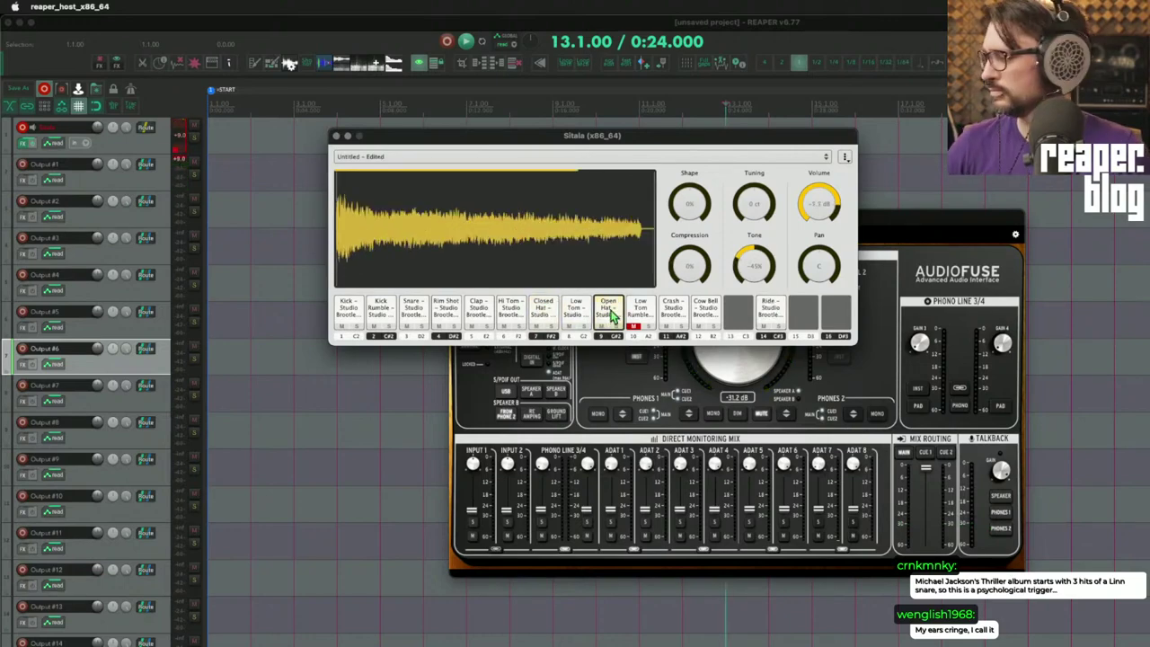
{"action": "mouse_move", "coordinate": [766, 267]}
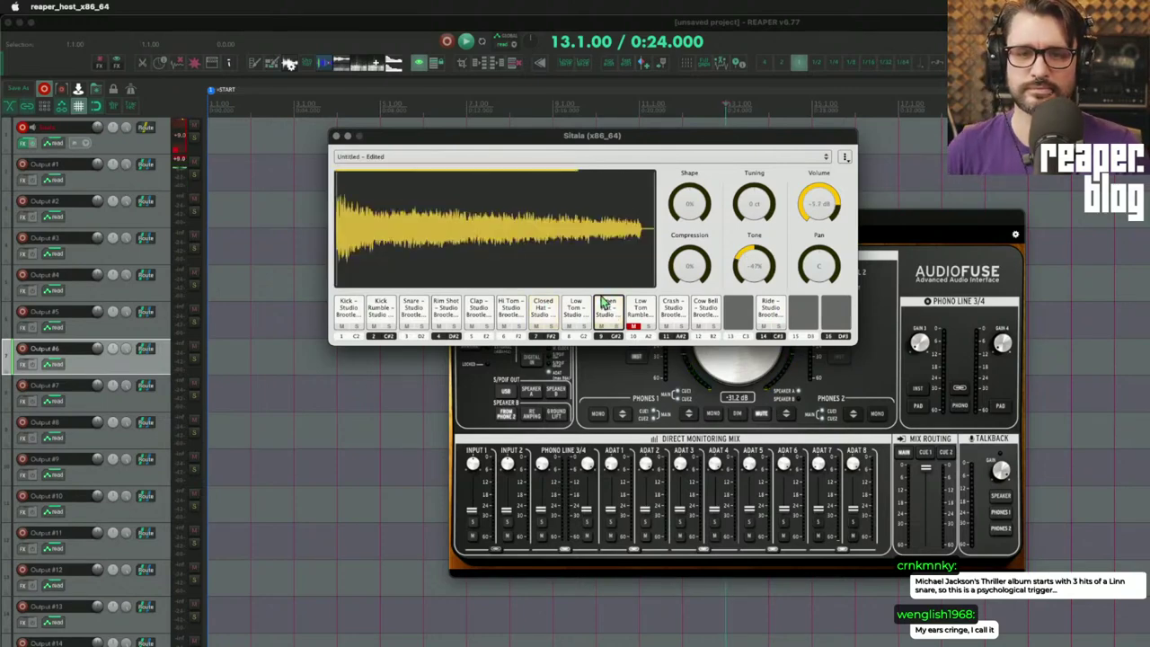
{"action": "left_click_drag", "start_coordinate": [681, 276], "coordinate": [683, 256]}
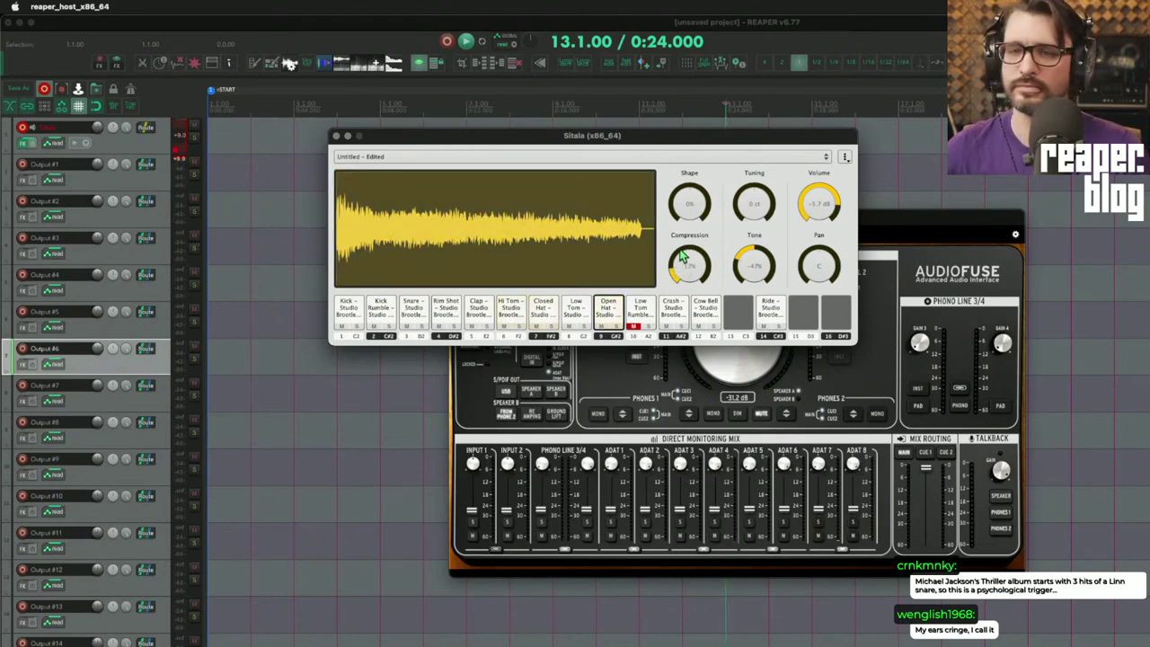
- Lower the Crash pad's Tone to about -16%, leaving its Tuning at 0
{"action": "left_click", "coordinate": [671, 309]}
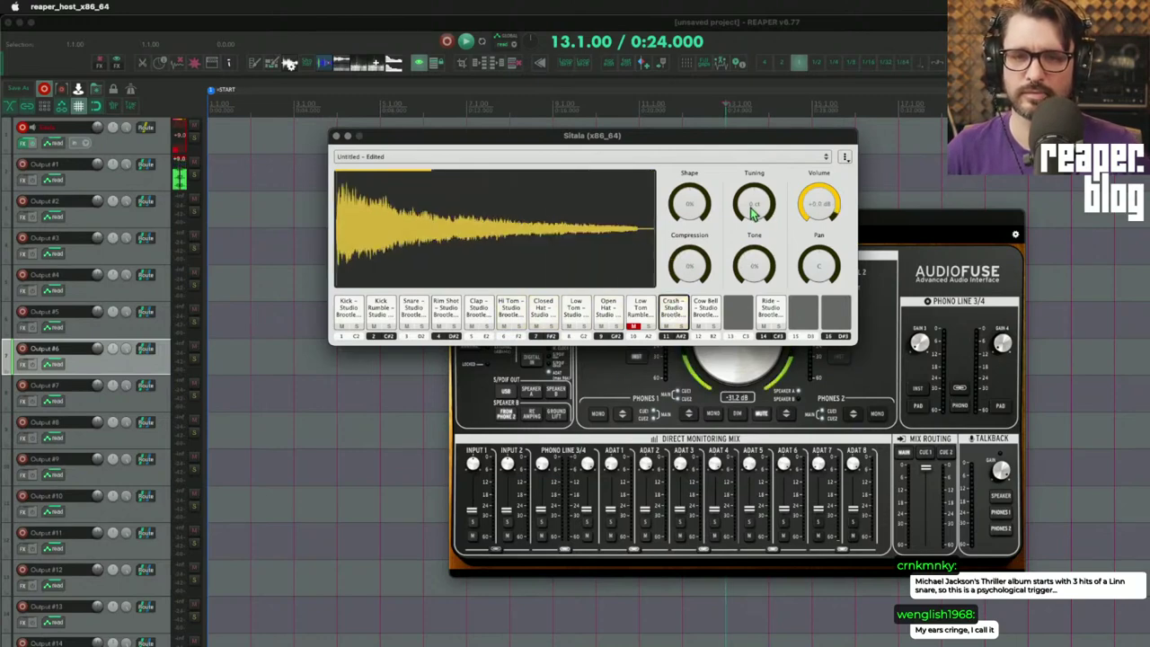
{"action": "left_click_drag", "start_coordinate": [751, 207], "coordinate": [753, 202]}
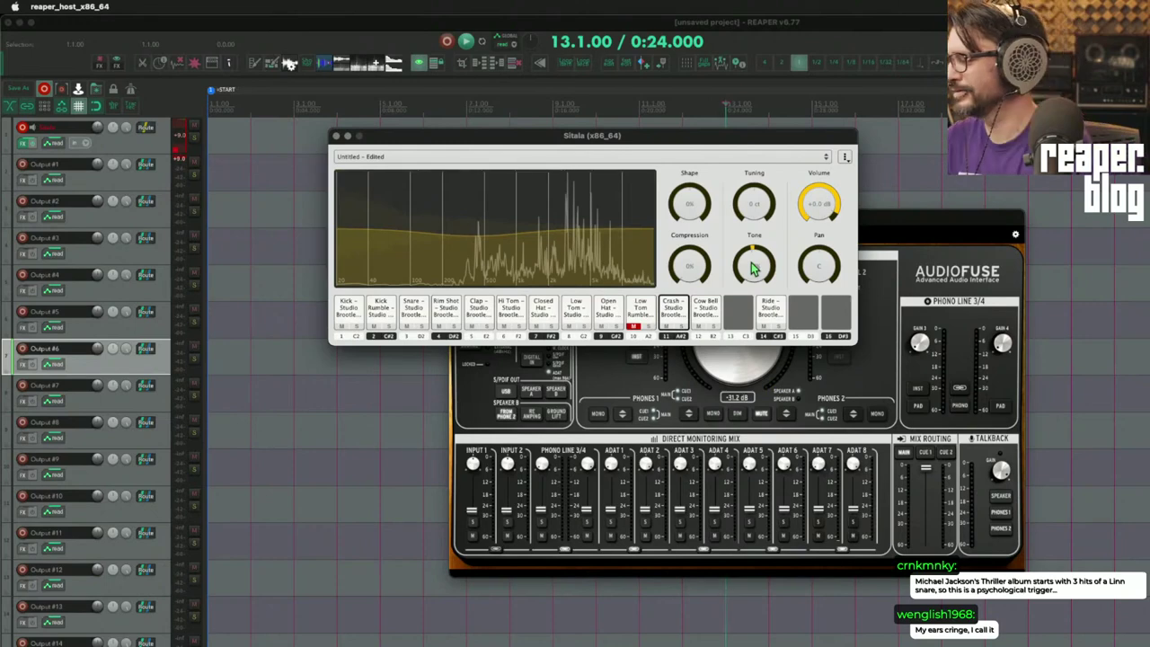
{"action": "left_click_drag", "start_coordinate": [755, 232], "coordinate": [782, 297]}
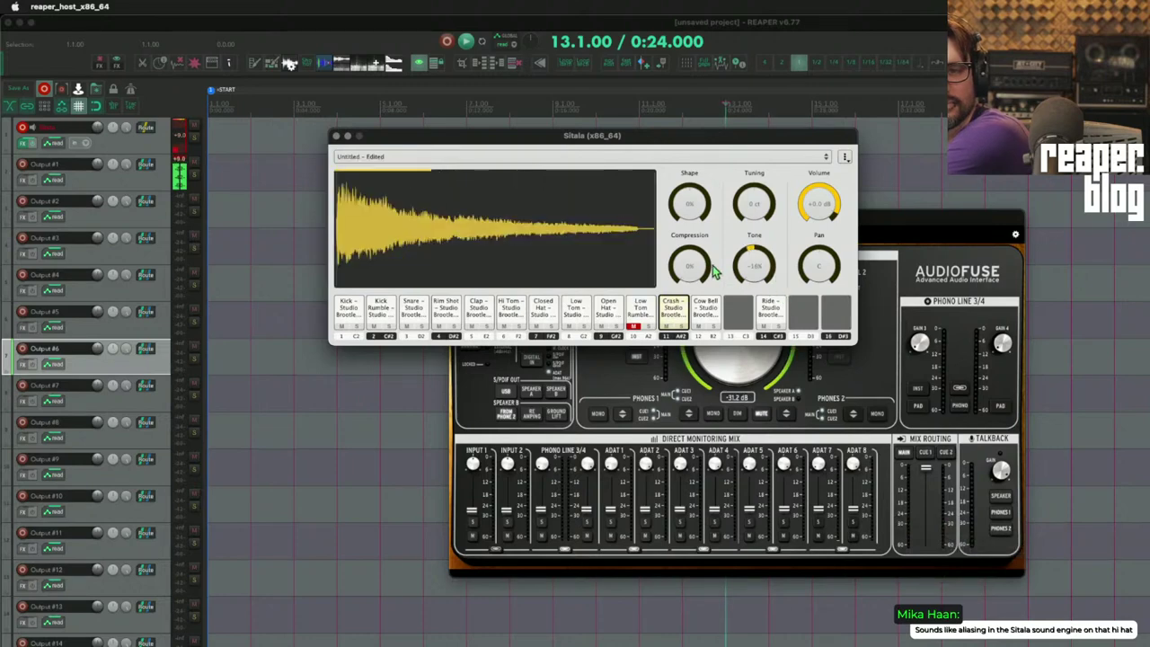
- Set the Crash's Shape to about 16%, Compression to about 20% and Tuning to about 277 ct
{"action": "left_click_drag", "start_coordinate": [705, 260], "coordinate": [706, 210]}
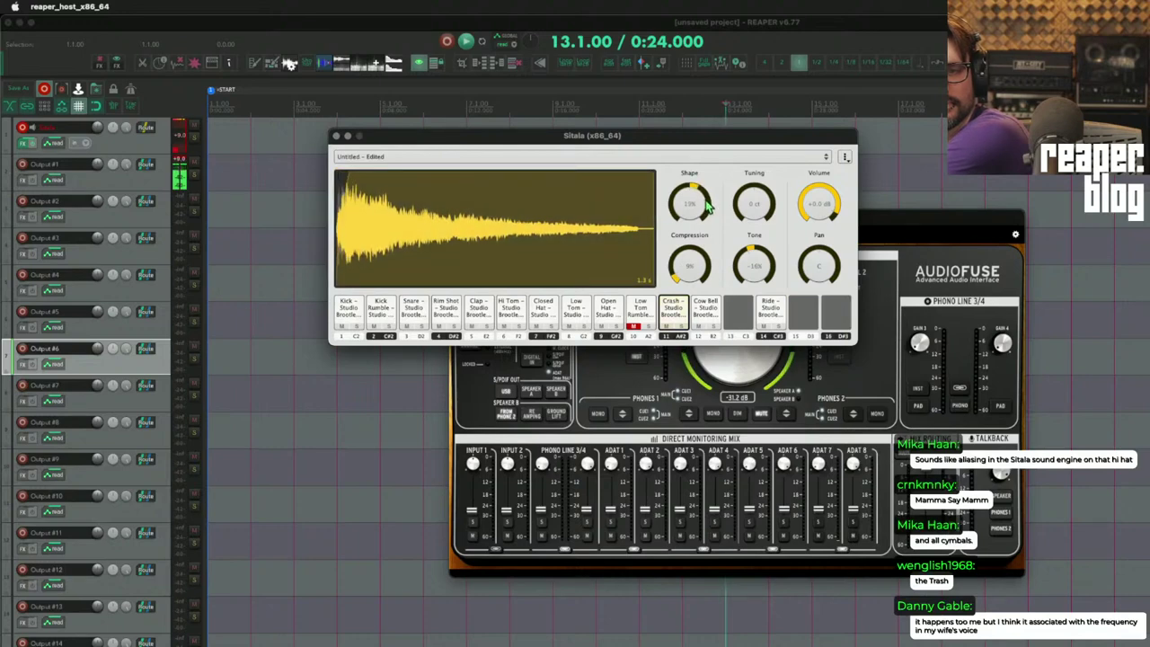
{"action": "mouse_move", "coordinate": [692, 257]}
{"action": "left_mouse_down"}
{"action": "mouse_move", "coordinate": [695, 219]}
{"action": "mouse_move", "coordinate": [704, 254]}
{"action": "left_mouse_up"}
{"action": "left_click_drag", "start_coordinate": [752, 213], "coordinate": [782, 216]}
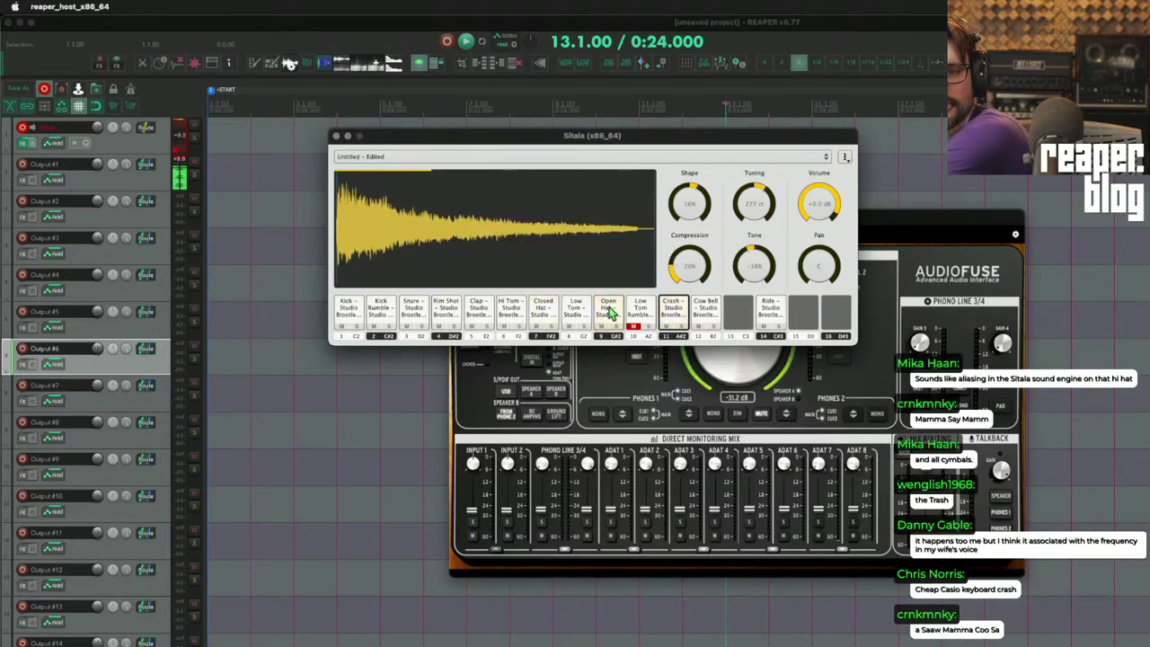
- Raise the Closed Hat's Tuning to about 385 ct and tune the Open Hat upward to match it
{"action": "left_click", "coordinate": [550, 310]}
{"action": "mouse_move", "coordinate": [752, 207]}
{"action": "left_mouse_down"}
{"action": "mouse_move", "coordinate": [754, 191]}
{"action": "mouse_move", "coordinate": [758, 200]}
{"action": "left_mouse_up"}
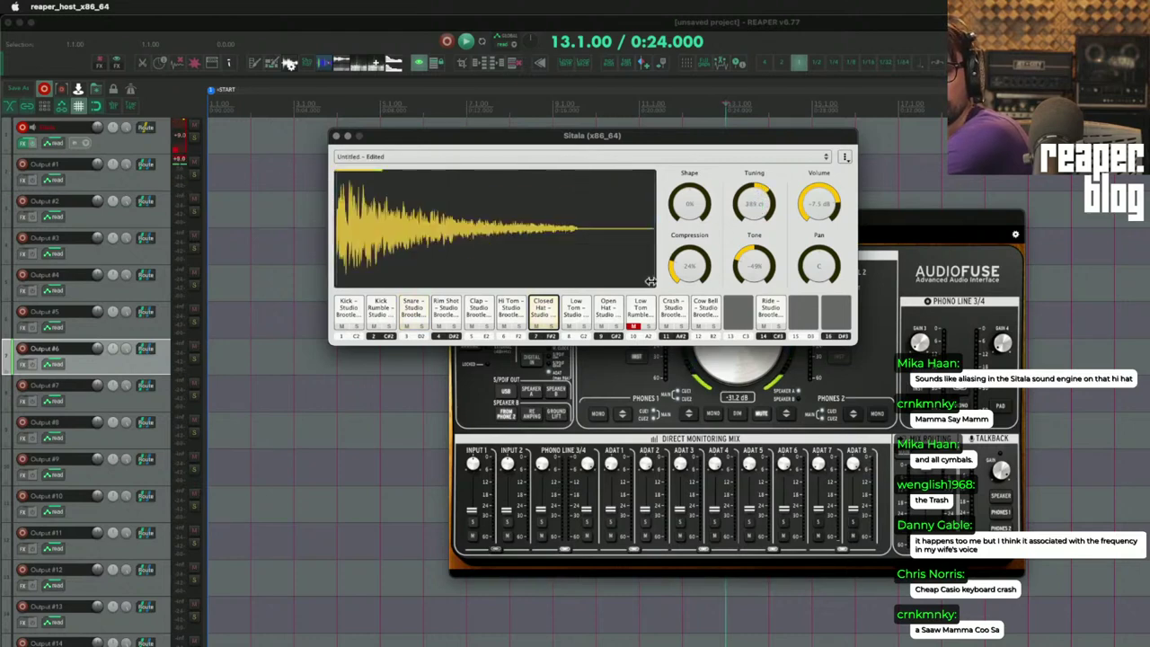
{"action": "left_click", "coordinate": [612, 314]}
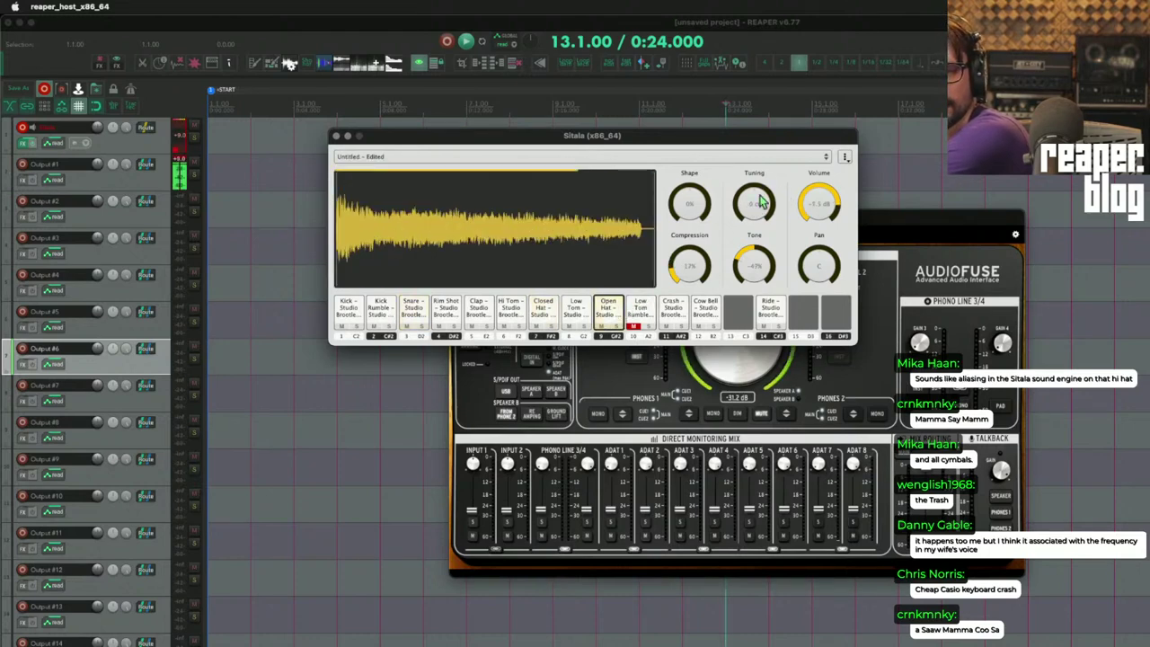
{"action": "left_click", "coordinate": [543, 311]}
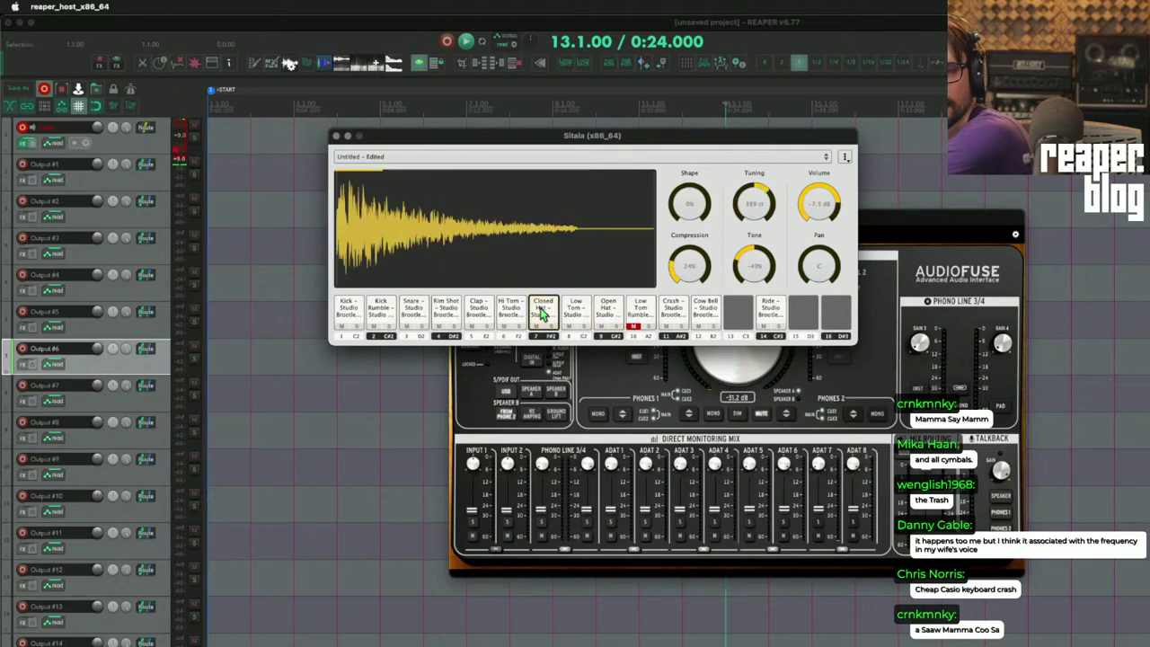
{"action": "left_click", "coordinate": [610, 312]}
{"action": "mouse_move", "coordinate": [760, 193]}
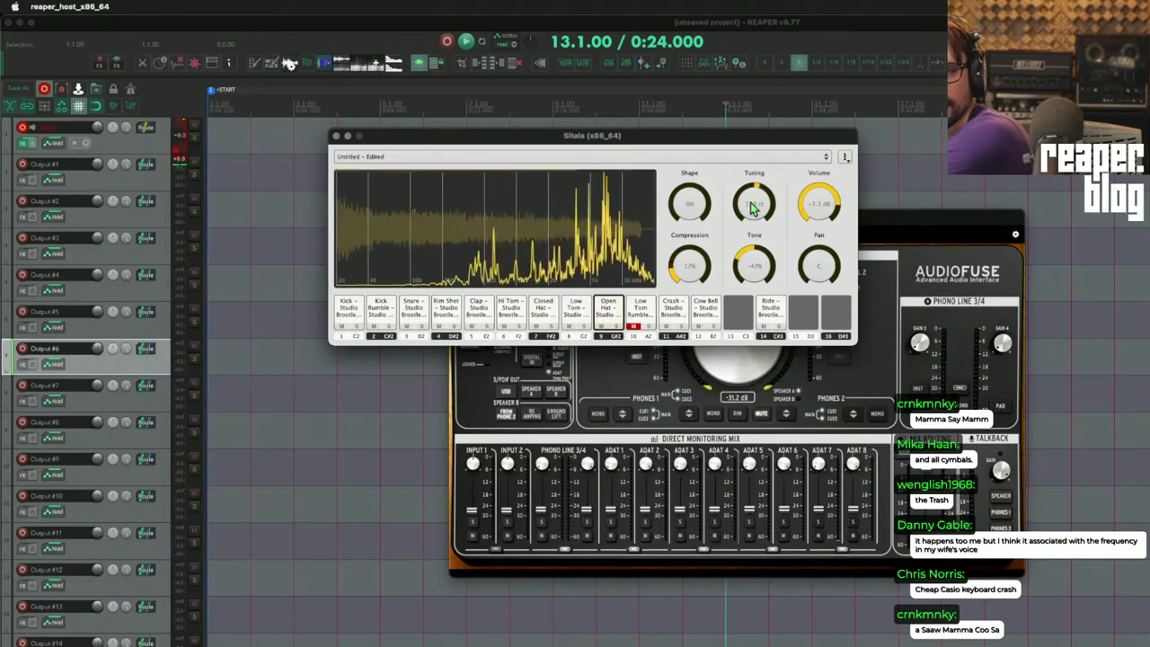
{"action": "left_click_drag", "start_coordinate": [759, 194], "coordinate": [769, 209]}
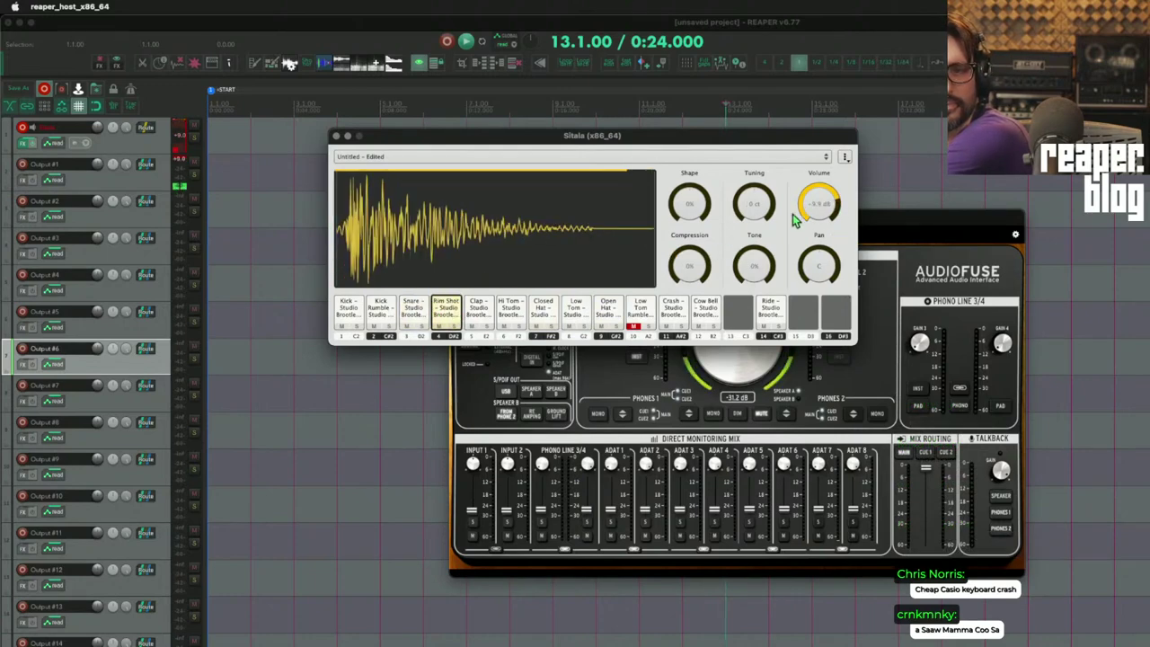
- Set the Rim Shot's Tuning to about 215 ct and its Compression to about 34%
{"action": "left_click_drag", "start_coordinate": [755, 208], "coordinate": [760, 205]}
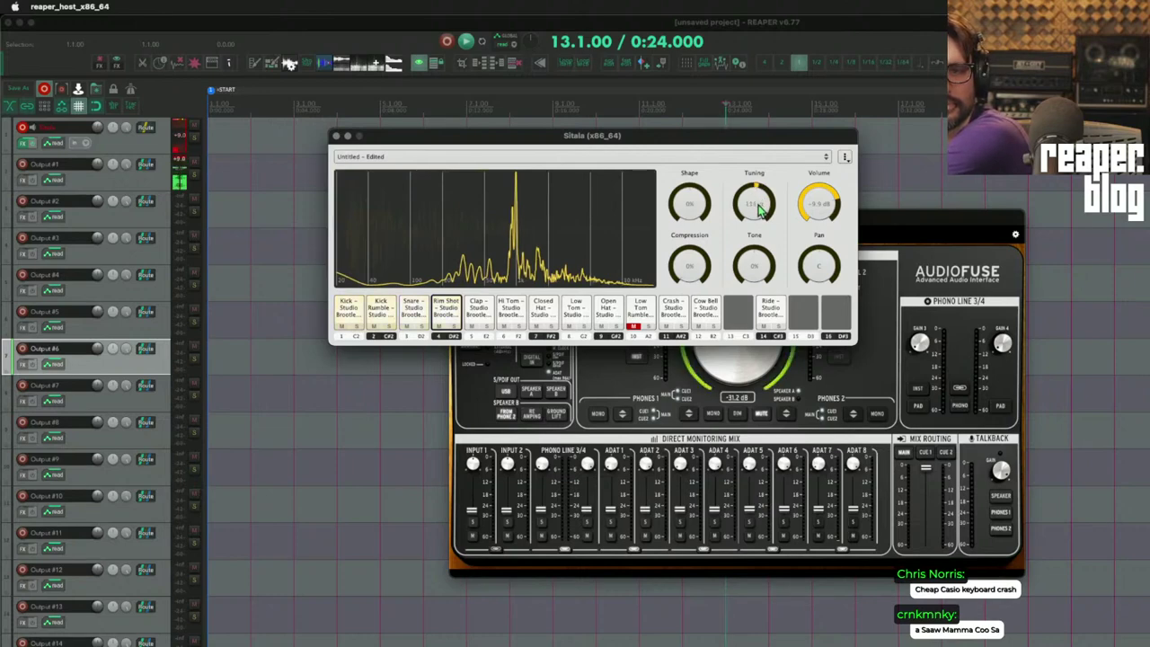
{"action": "mouse_move", "coordinate": [761, 205]}
{"action": "left_mouse_down"}
{"action": "mouse_move", "coordinate": [752, 257]}
{"action": "mouse_move", "coordinate": [762, 282]}
{"action": "mouse_move", "coordinate": [760, 191]}
{"action": "mouse_move", "coordinate": [758, 222]}
{"action": "mouse_move", "coordinate": [757, 203]}
{"action": "left_mouse_up"}
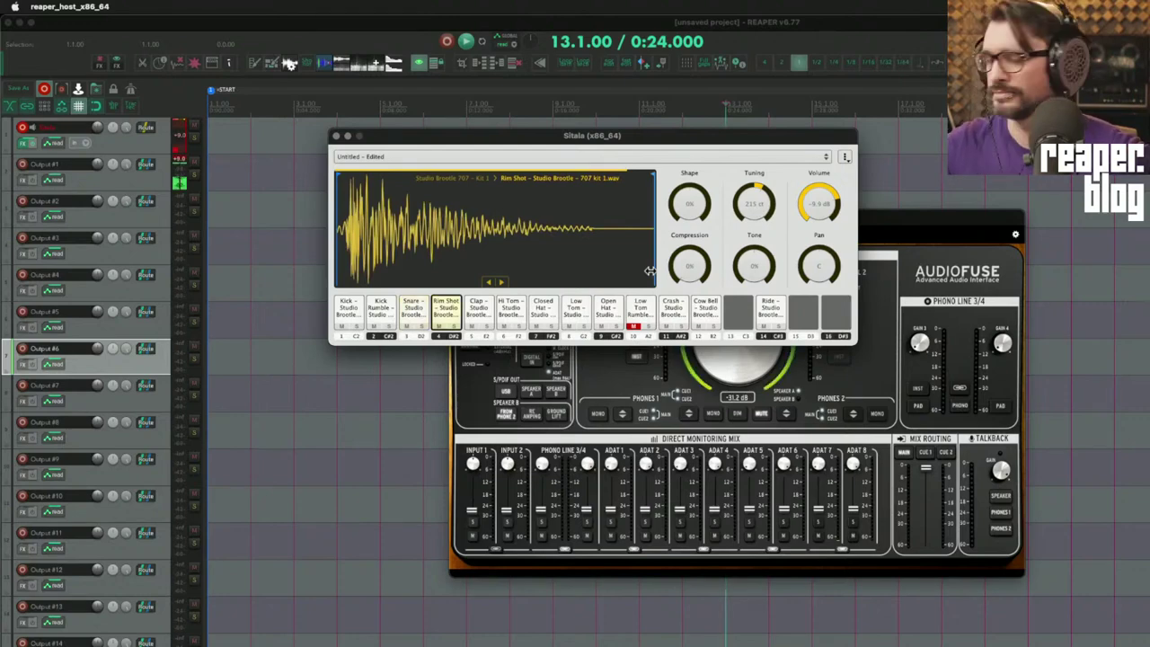
{"action": "left_click_drag", "start_coordinate": [697, 261], "coordinate": [698, 212]}
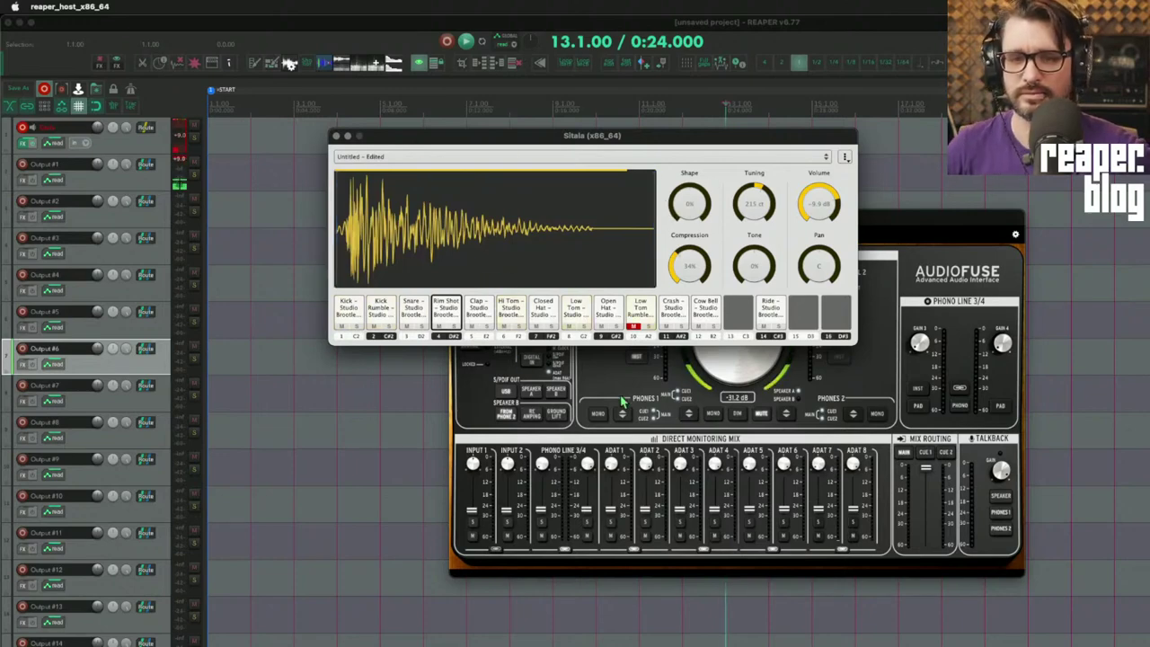
- Unmute the Low Tom Rumble and lower its Tone to about -10%
{"action": "left_click", "coordinate": [640, 315]}
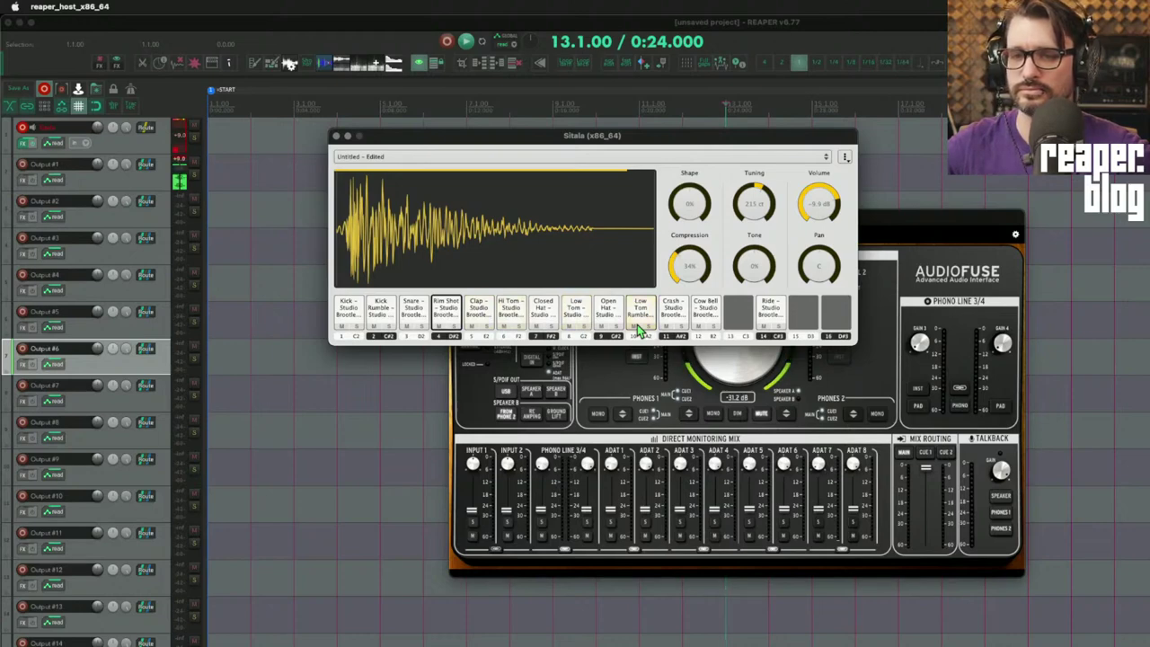
{"action": "left_click", "coordinate": [634, 313]}
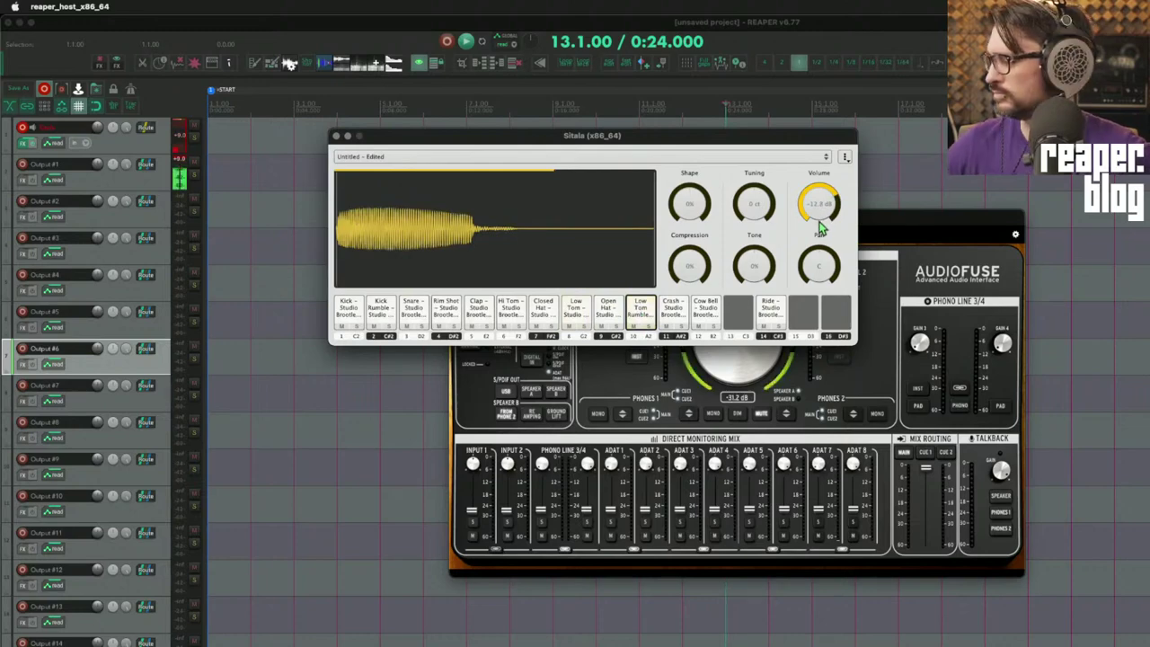
{"action": "left_click_drag", "start_coordinate": [755, 266], "coordinate": [762, 295]}
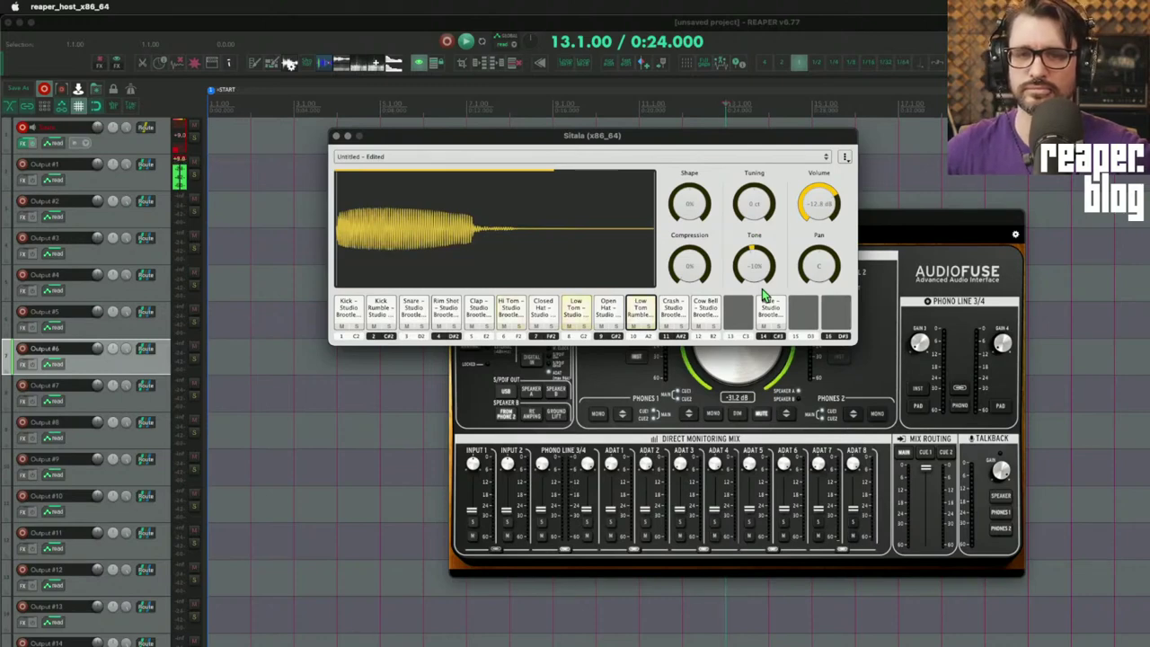
- Set the Cow Bell's Shape to about 10% and Tuning to about -53 ct, and lower its Tone
{"action": "left_click", "coordinate": [673, 309]}
{"action": "left_click", "coordinate": [707, 310]}
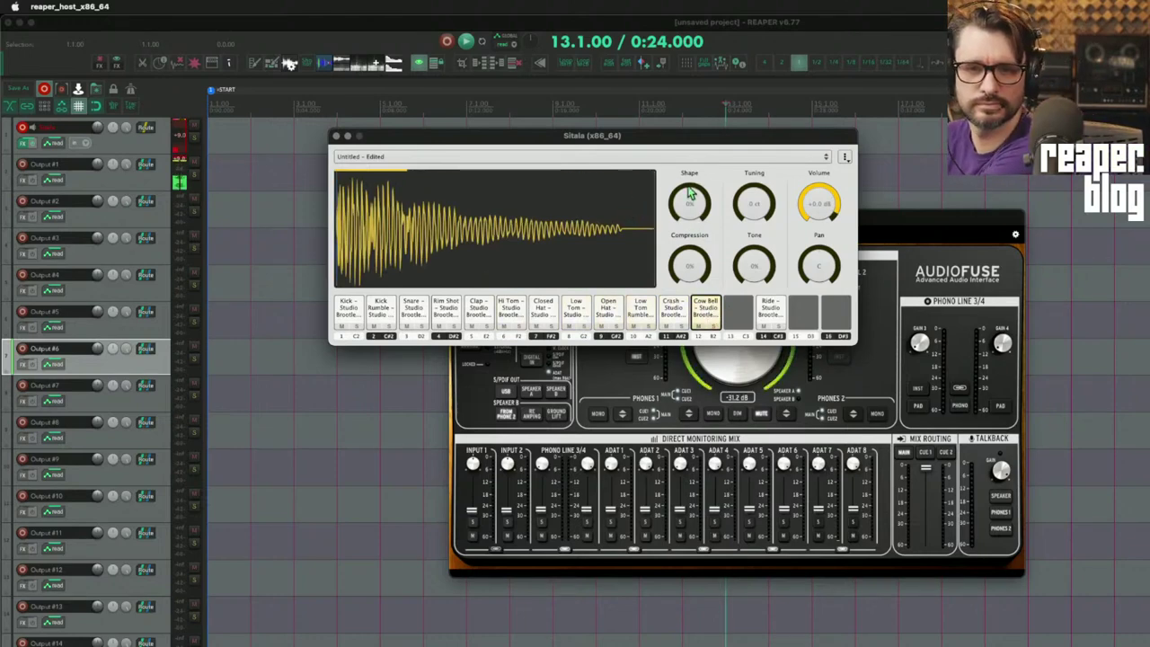
{"action": "left_click_drag", "start_coordinate": [689, 192], "coordinate": [771, 170]}
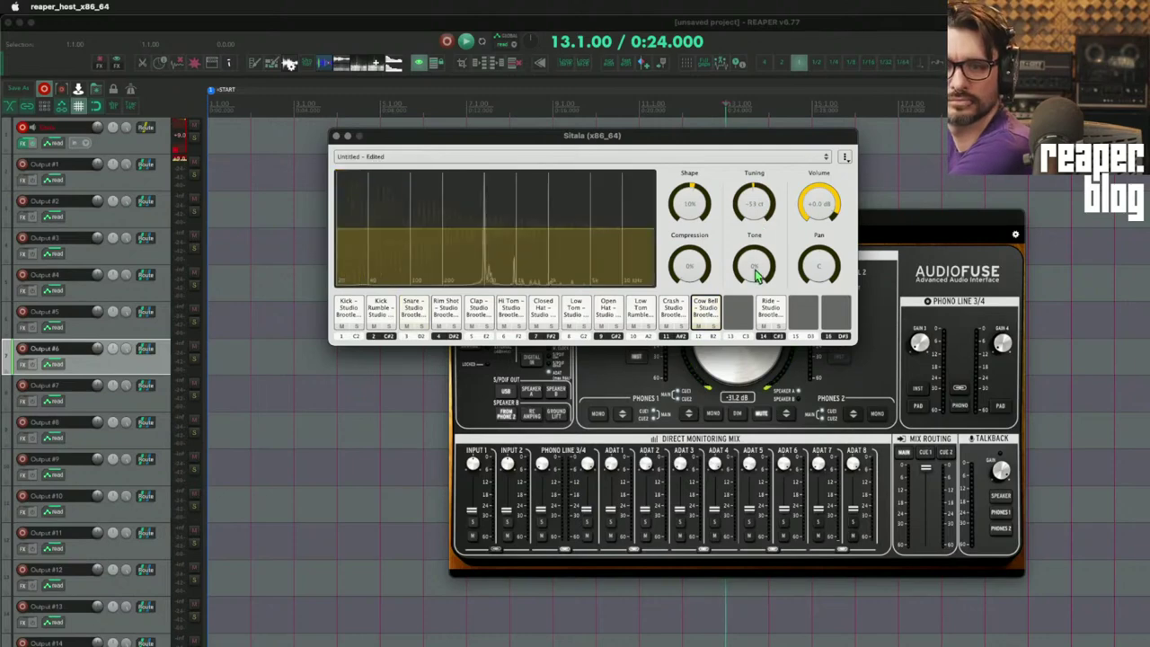
{"action": "left_click_drag", "start_coordinate": [757, 266], "coordinate": [755, 293]}
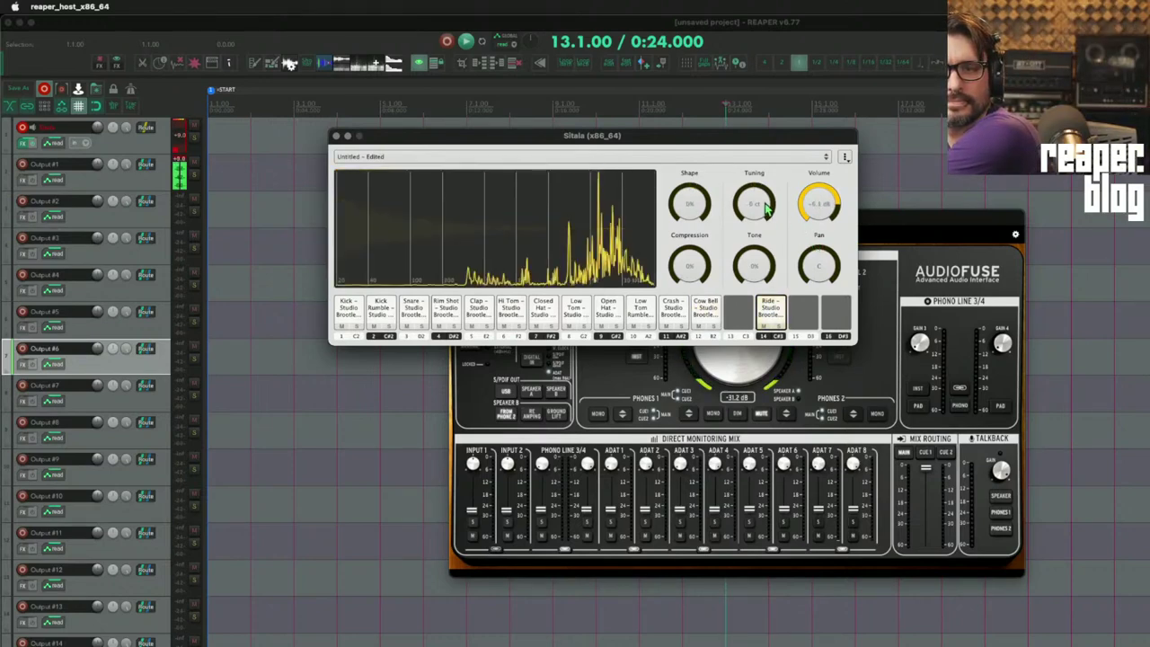
- Set the Ride's Tuning to about 145 ct, Tone to about -7% and Compression to about 9%
{"action": "mouse_move", "coordinate": [765, 209]}
{"action": "left_mouse_down"}
{"action": "mouse_move", "coordinate": [765, 244]}
{"action": "mouse_move", "coordinate": [773, 221]}
{"action": "mouse_move", "coordinate": [763, 205]}
{"action": "left_mouse_up"}
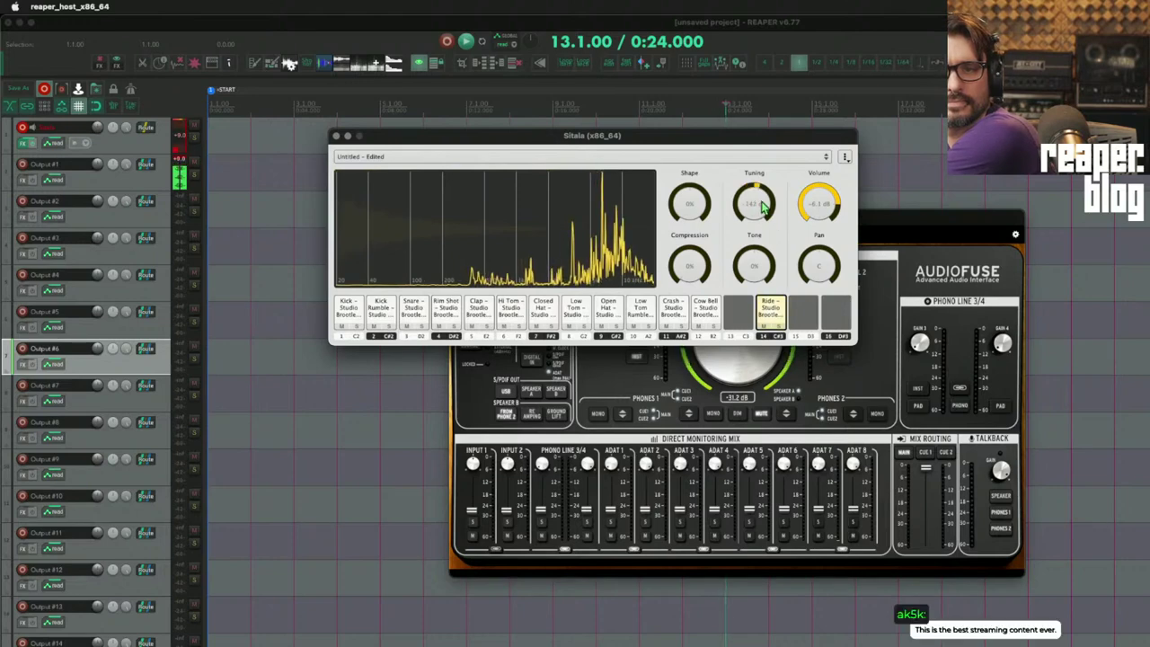
{"action": "mouse_move", "coordinate": [761, 257]}
{"action": "left_mouse_down"}
{"action": "mouse_move", "coordinate": [763, 295]}
{"action": "mouse_move", "coordinate": [764, 277]}
{"action": "left_mouse_up"}
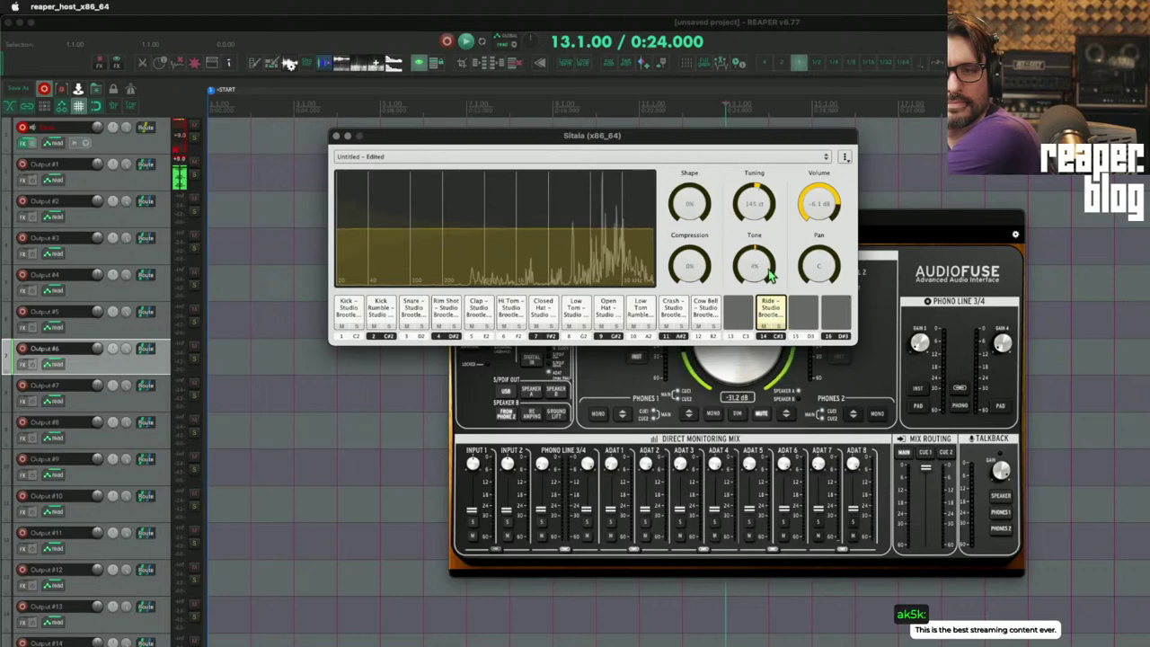
{"action": "mouse_move", "coordinate": [719, 275]}
{"action": "left_mouse_down"}
{"action": "mouse_move", "coordinate": [710, 263]}
{"action": "mouse_move", "coordinate": [703, 275]}
{"action": "left_mouse_up"}
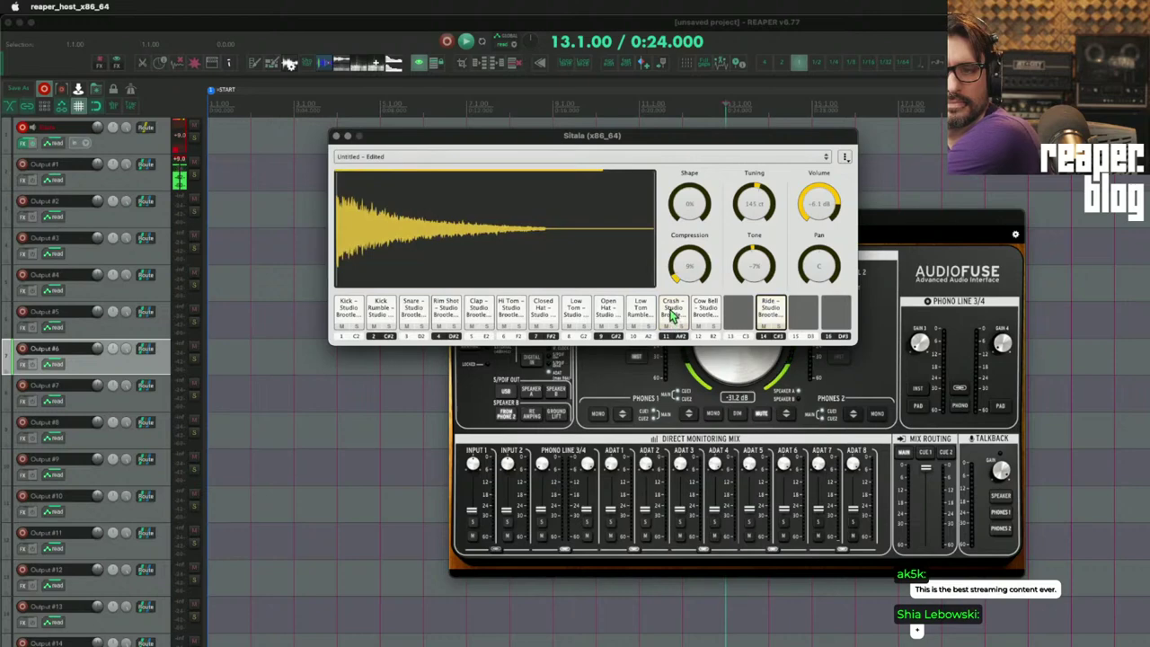
- Close the Sitala window and create a two-bar MIDI item on the drum track, opened in the MIDI editor
{"action": "left_click", "coordinate": [672, 315]}
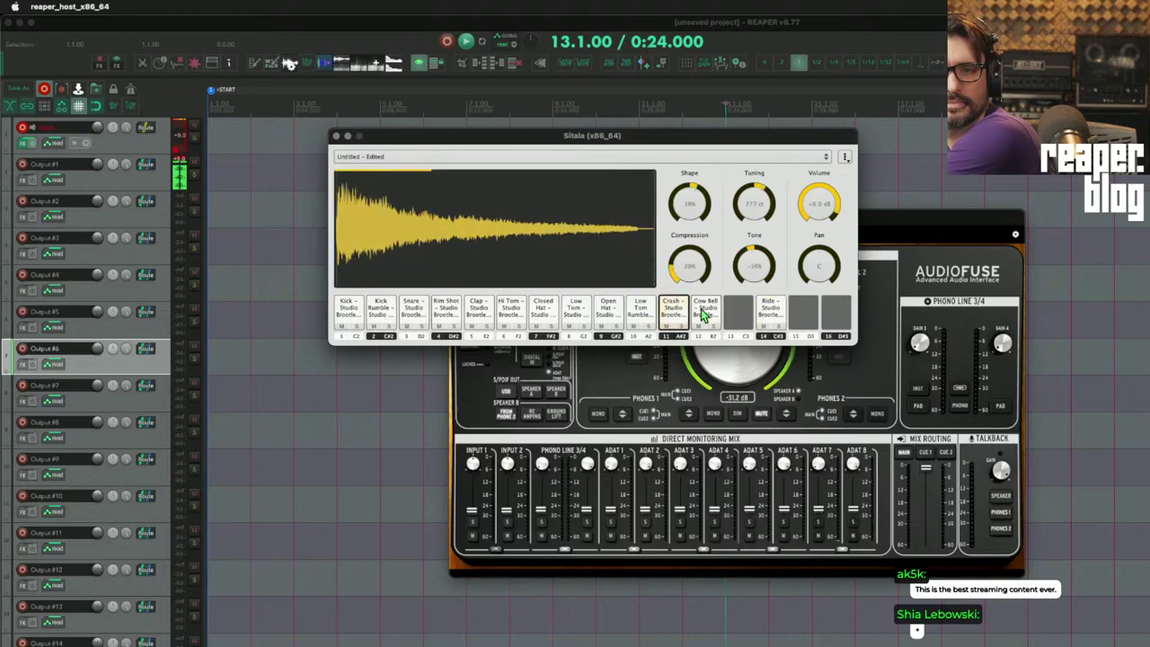
{"action": "left_click", "coordinate": [336, 135]}
{"action": "left_click", "coordinate": [274, 221]}
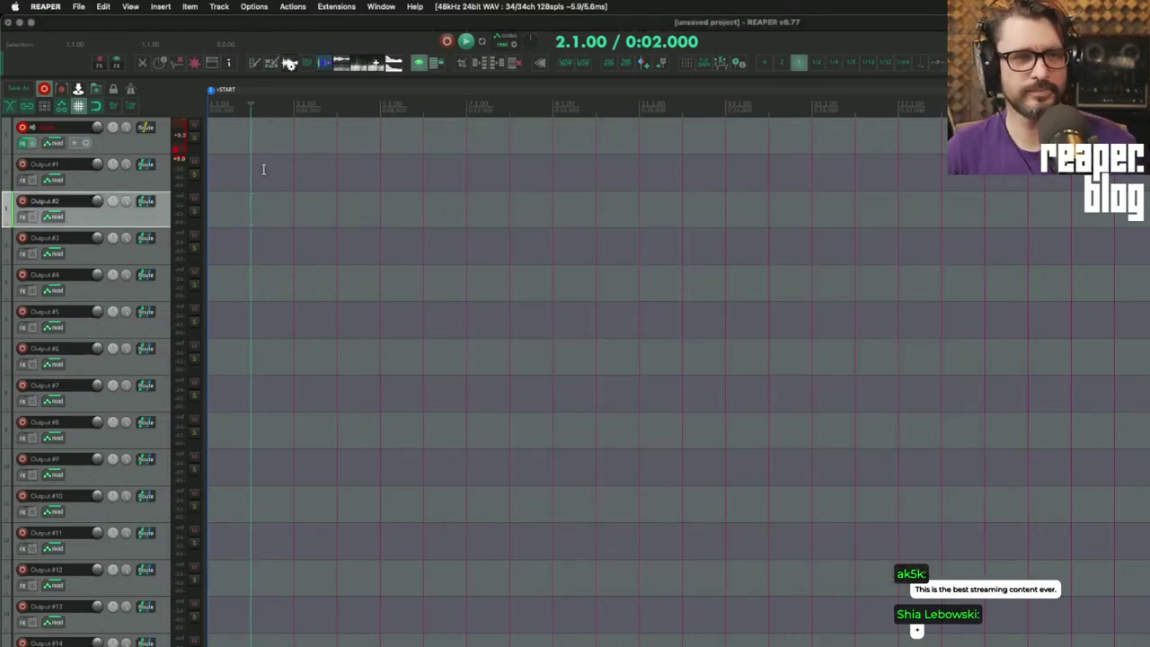
{"action": "left_click", "coordinate": [298, 140]}
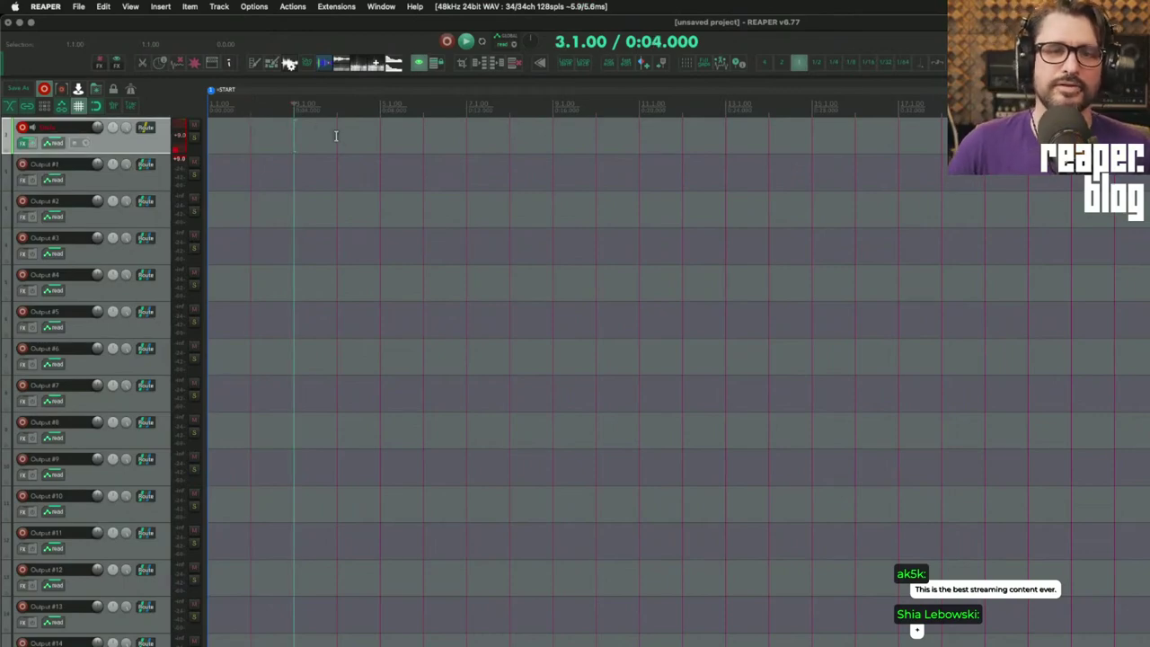
{"action": "key", "text": "space"}
{"action": "scroll", "coordinate": [300, 157], "scroll_direction": "up", "scroll_amount": 6}
{"action": "key", "text": "space"}
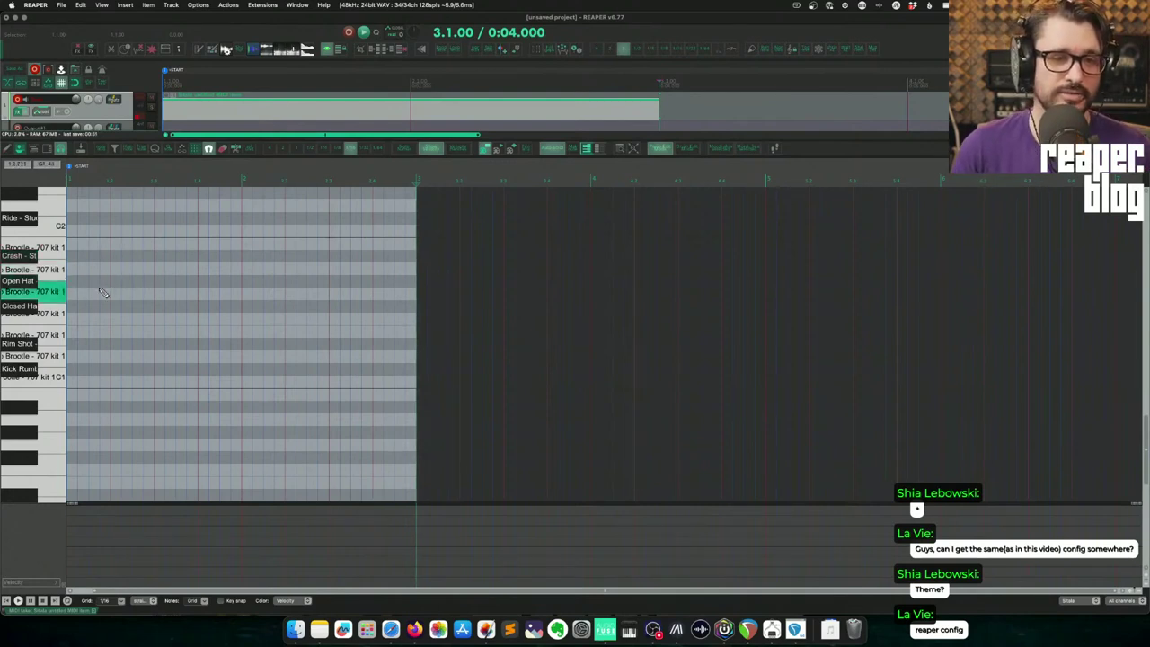
- Set the MIDI editor's note list to show only the named drum rows of the 707 kit
{"action": "left_click", "coordinate": [686, 149]}
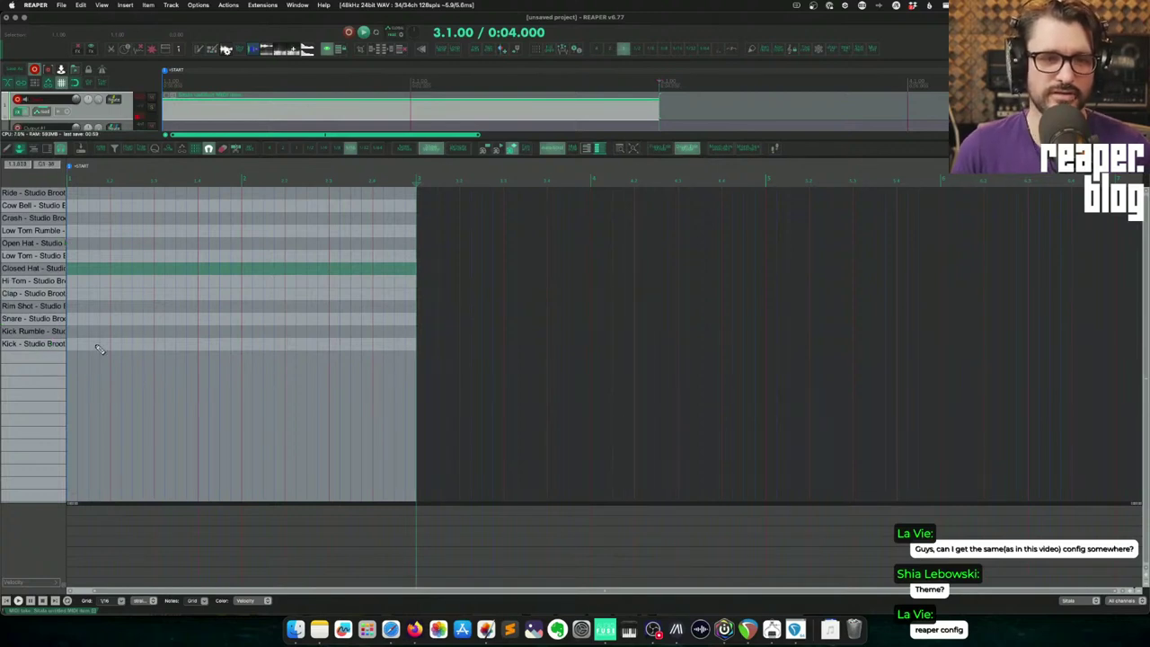
{"action": "scroll", "coordinate": [90, 336], "scroll_direction": "up", "scroll_amount": 2}
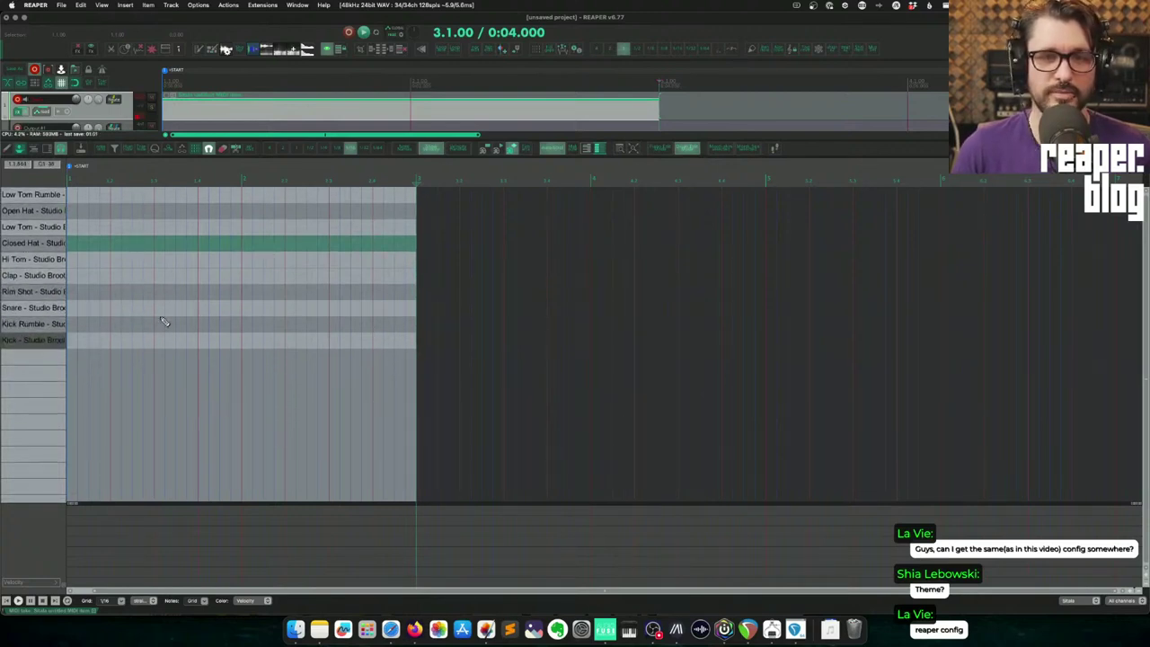
{"action": "scroll", "coordinate": [135, 292], "scroll_direction": "up", "scroll_amount": 2}
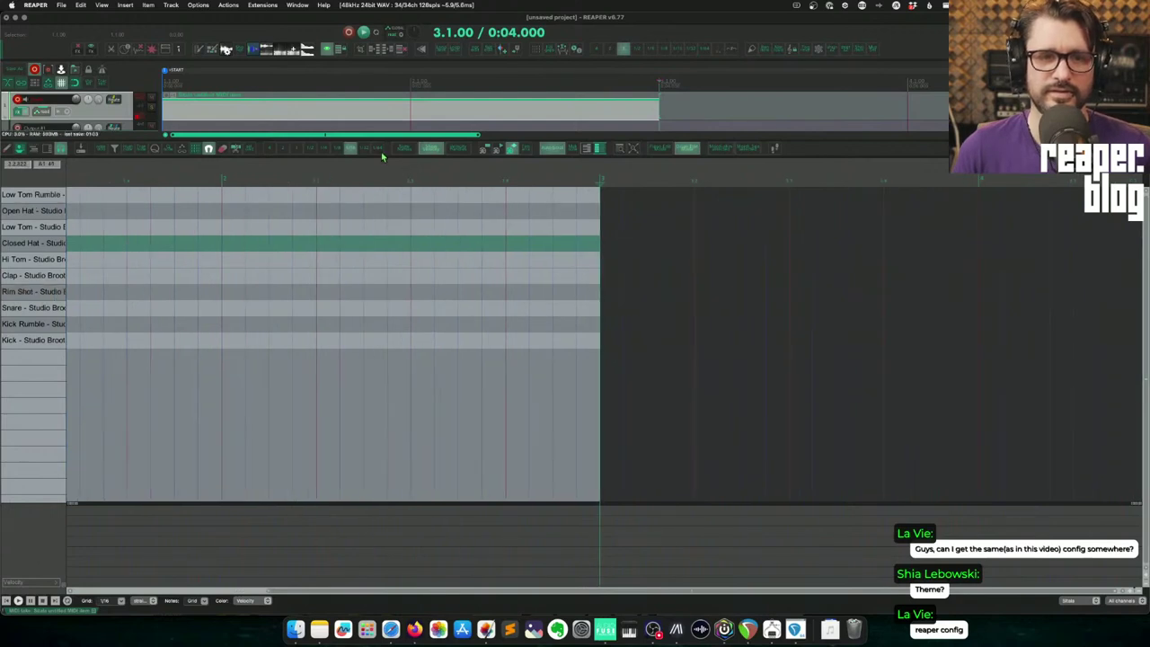
{"action": "scroll", "coordinate": [148, 318], "scroll_direction": "up", "scroll_amount": 2}
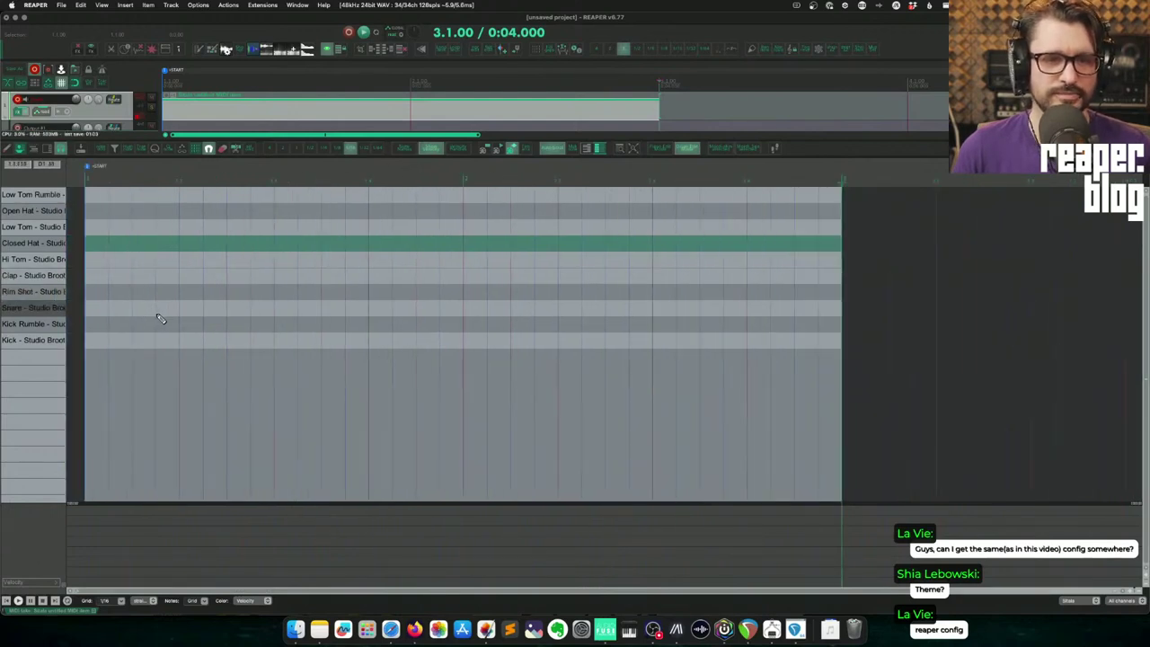
- Enter Kick hits from the start of bar 1, with Snare hits on beats 2 and 4 of both bars
{"action": "left_click", "coordinate": [88, 341]}
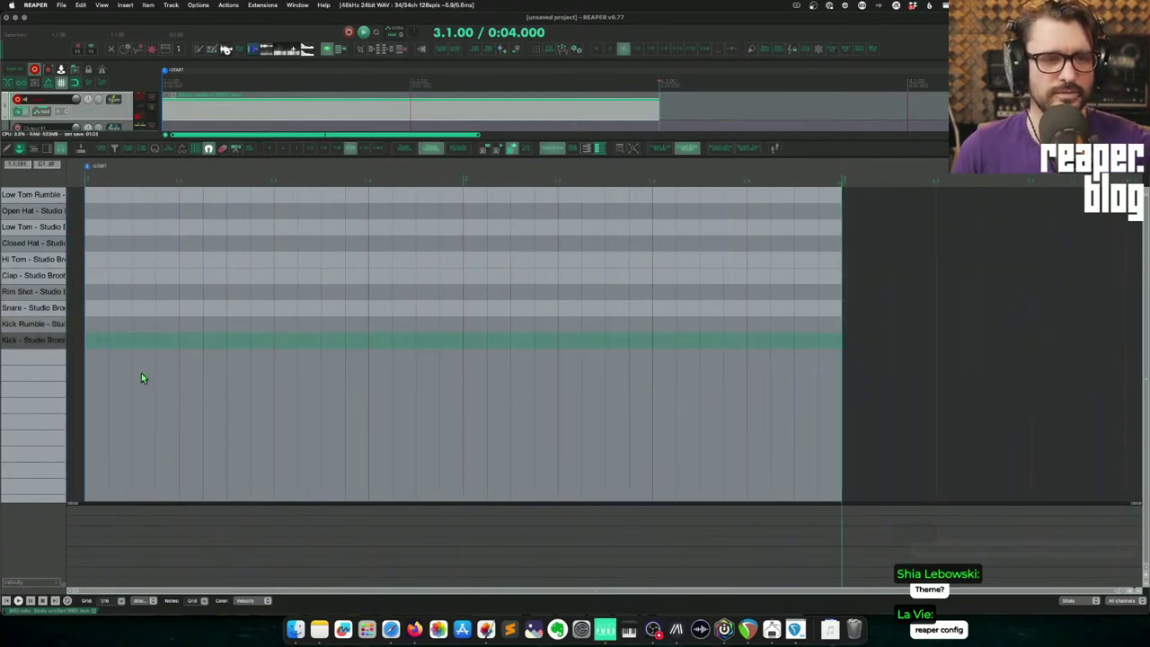
{"action": "left_click", "coordinate": [88, 341]}
{"action": "scroll", "coordinate": [106, 344], "scroll_direction": "up", "scroll_amount": 1}
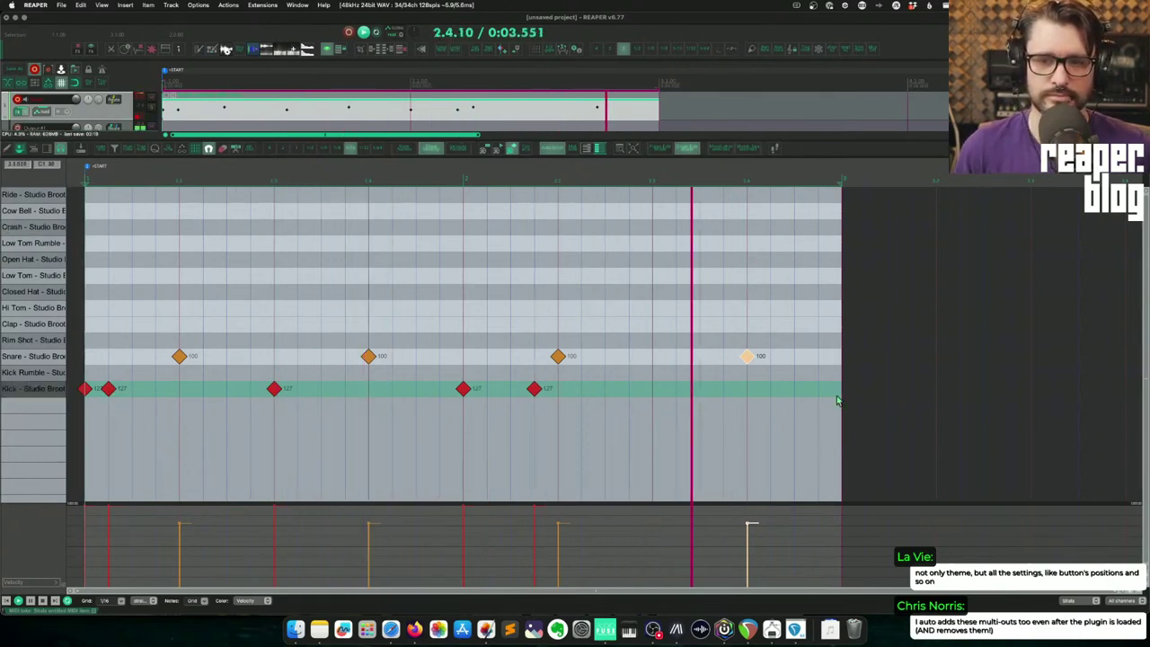
- Shift the second Kick to the eighth note after beat 1 and add a Kick an eighth after beat 3 of bar 2
{"action": "left_click", "coordinate": [130, 393]}
{"action": "left_click_drag", "start_coordinate": [131, 392], "coordinate": [154, 392]}
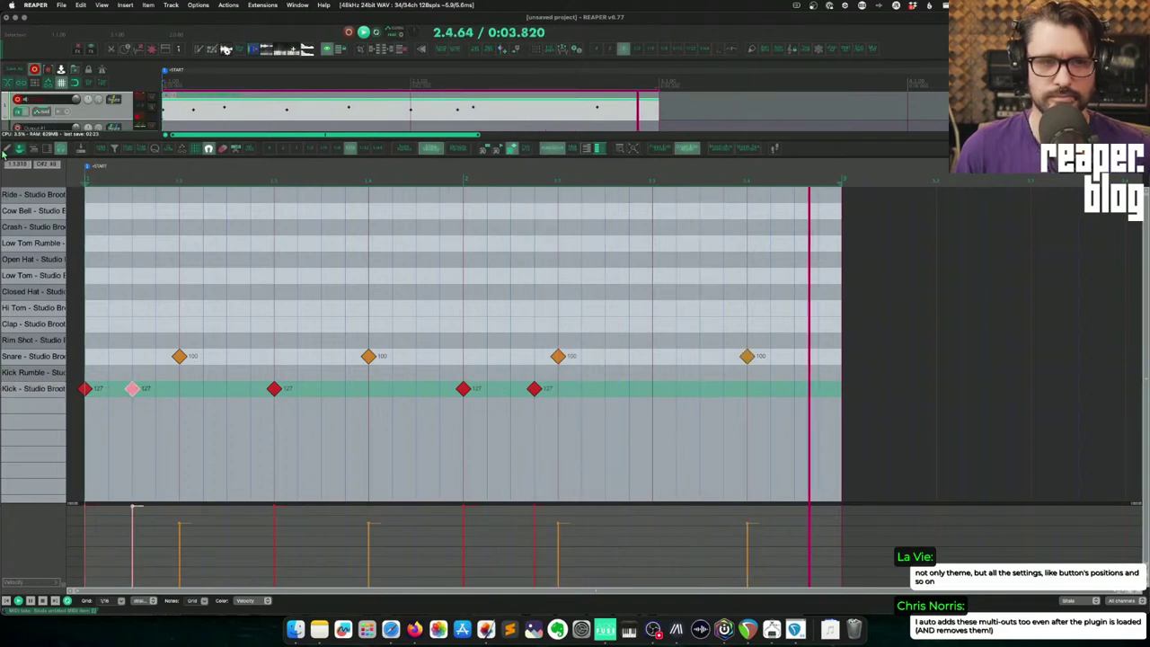
{"action": "left_click", "coordinate": [701, 390]}
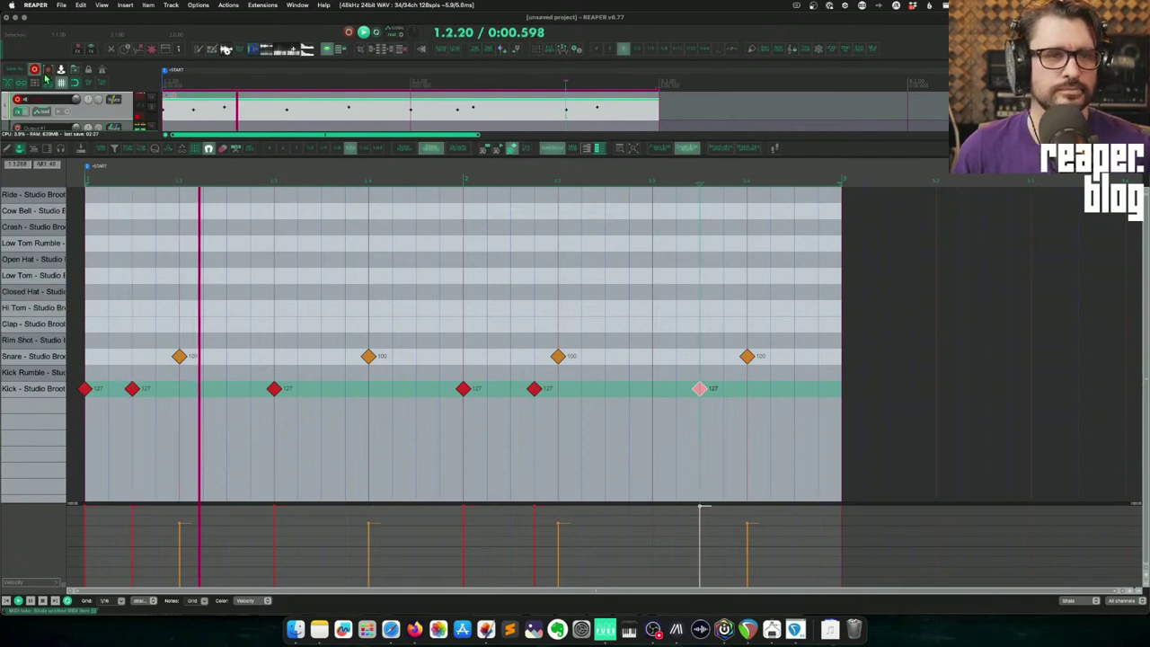
- Fill the Closed Hat row with sixteenth notes across both bars and draw an uneven velocity curve over them
{"action": "left_click", "coordinate": [93, 297]}
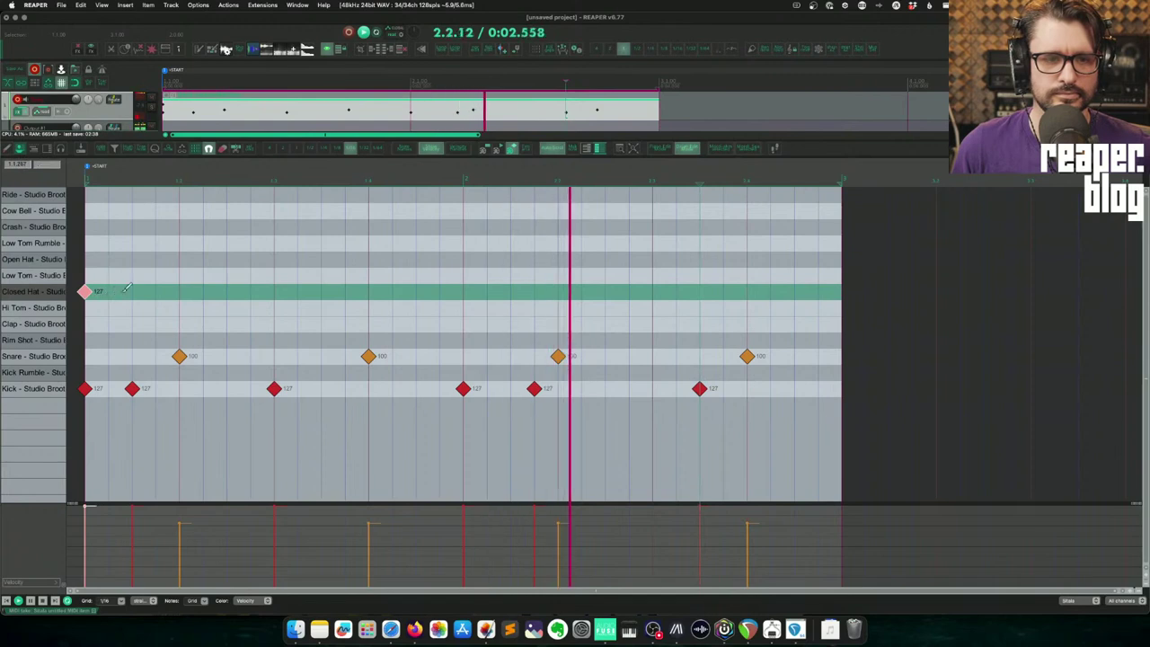
{"action": "mouse_move", "coordinate": [90, 292]}
{"action": "left_mouse_down"}
{"action": "mouse_move", "coordinate": [575, 275]}
{"action": "mouse_move", "coordinate": [818, 290]}
{"action": "left_mouse_up"}
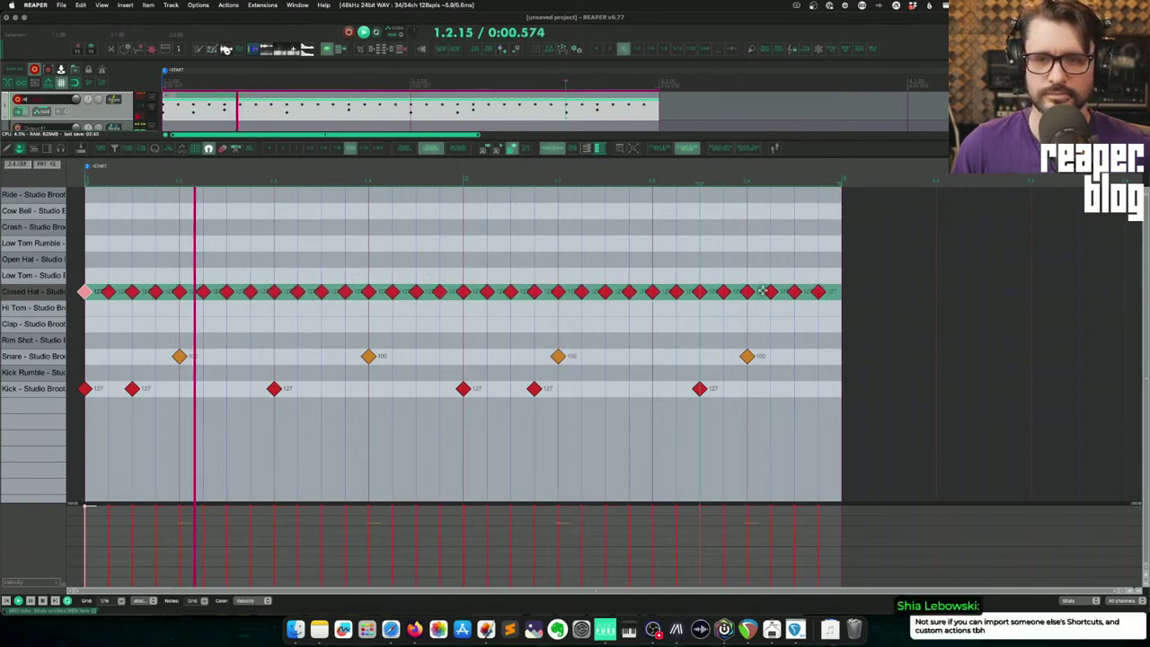
{"action": "left_click", "coordinate": [41, 293]}
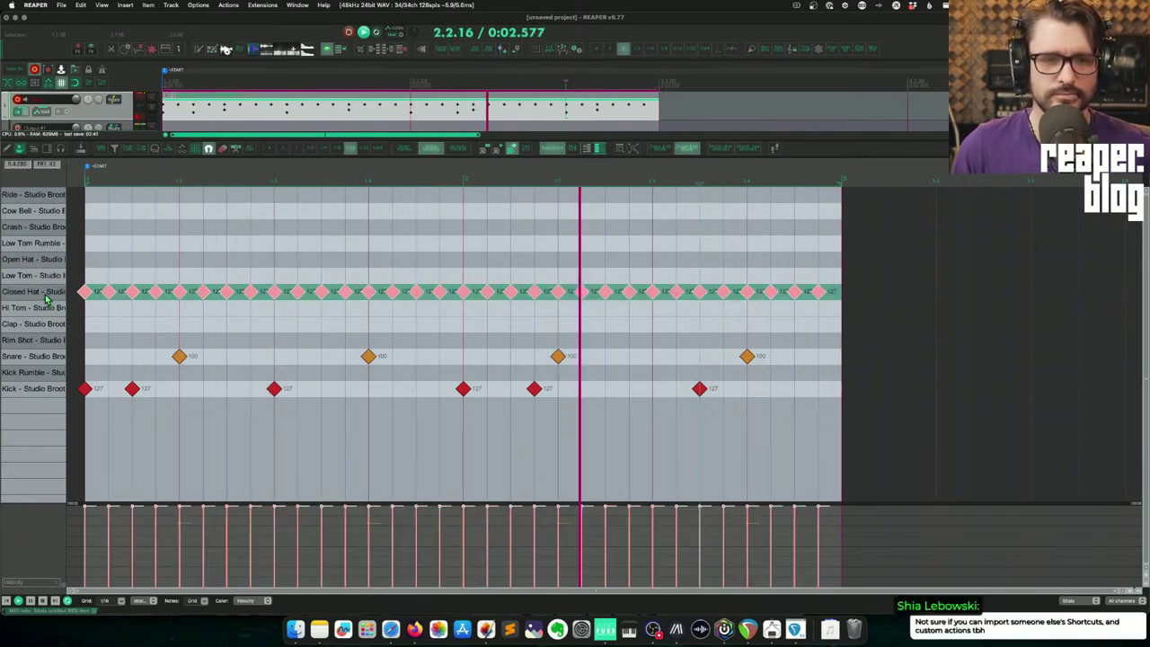
{"action": "left_click_drag", "start_coordinate": [87, 532], "coordinate": [248, 519]}
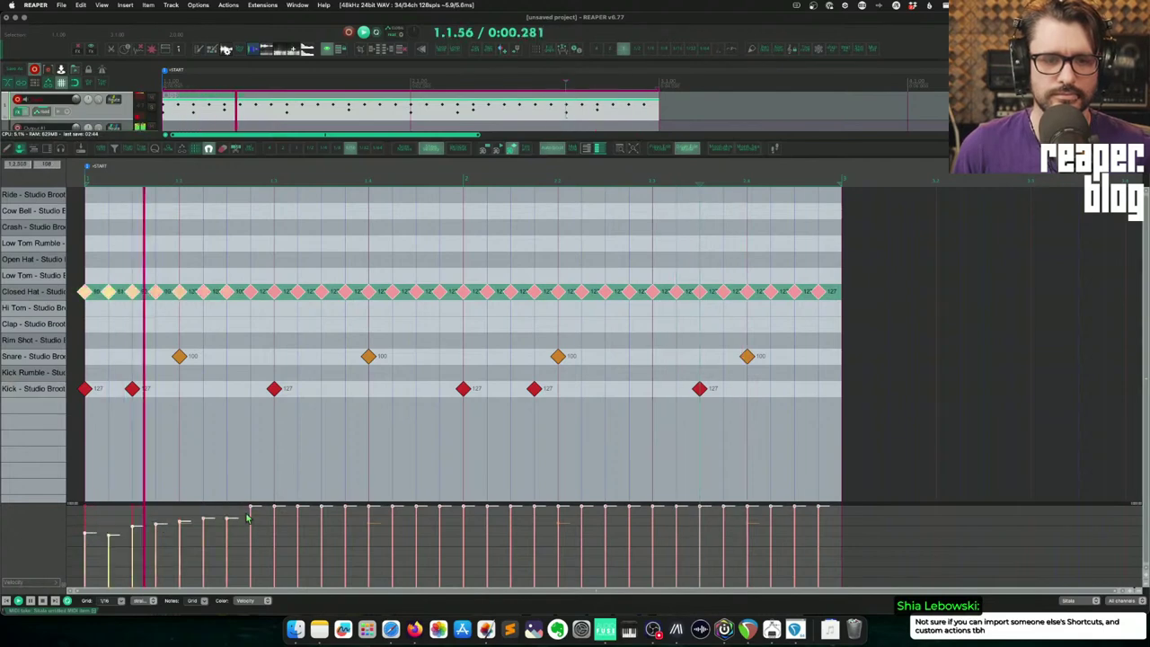
{"action": "left_click_drag", "start_coordinate": [505, 524], "coordinate": [823, 520]}
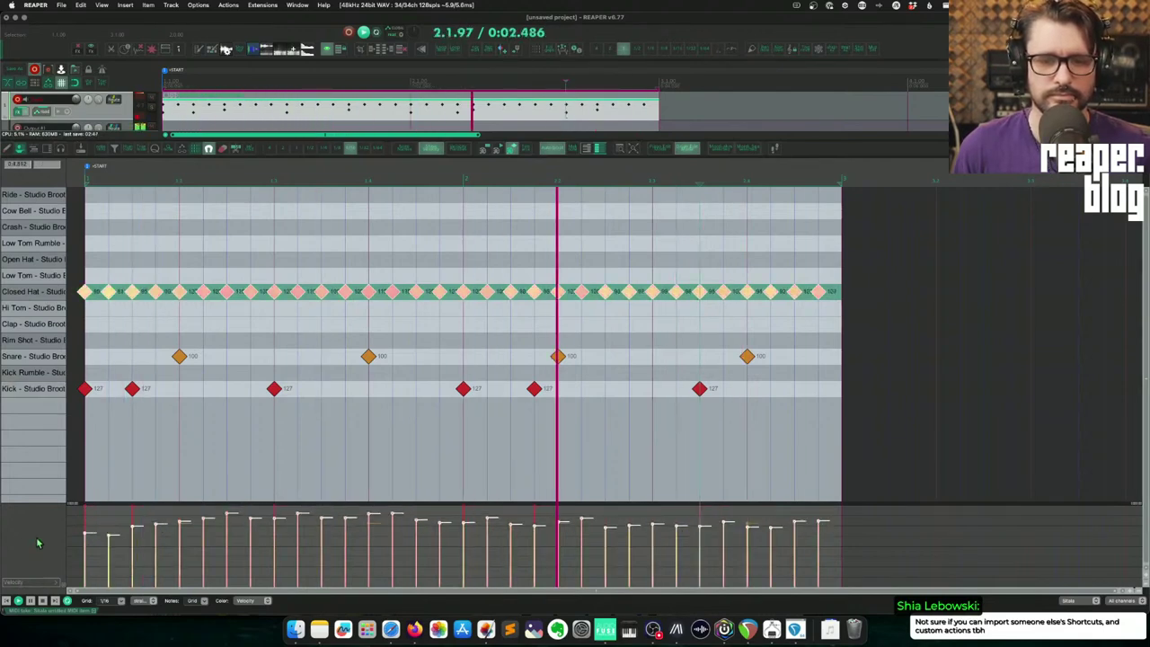
- Lower the velocities of all Closed Hat notes together to roughly 45 to 80
{"action": "scroll", "coordinate": [222, 400], "scroll_direction": "up", "scroll_amount": 5}
{"action": "scroll", "coordinate": [225, 399], "scroll_direction": "down", "scroll_amount": 6}
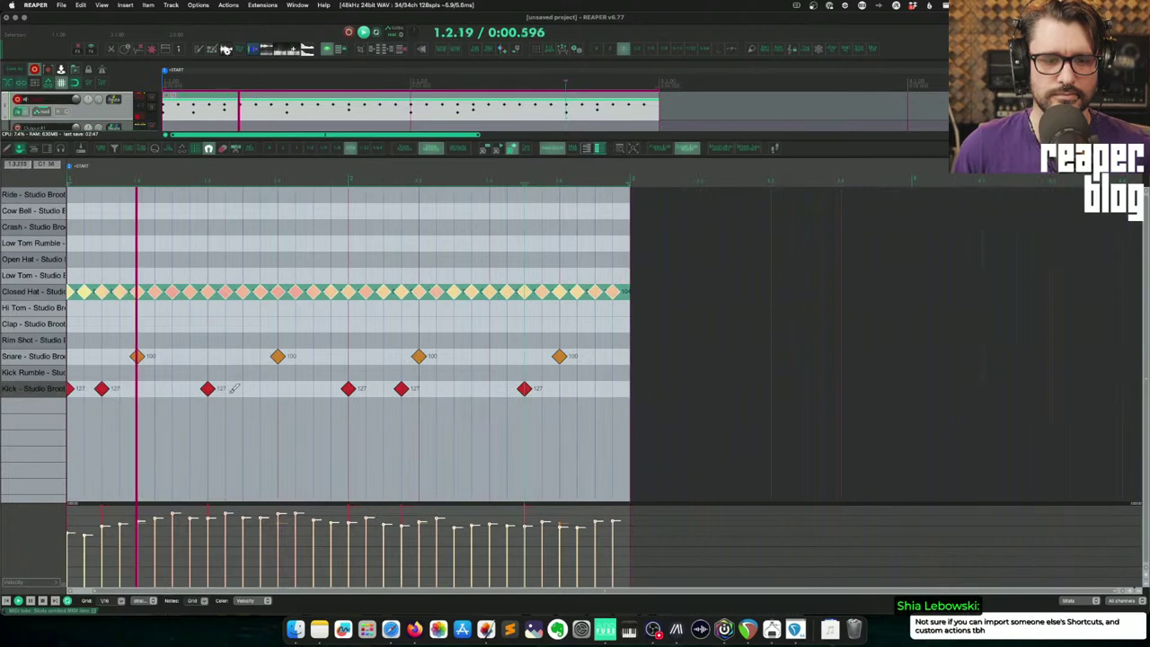
{"action": "scroll", "coordinate": [234, 390], "scroll_direction": "down", "scroll_amount": 3}
{"action": "scroll", "coordinate": [234, 390], "scroll_direction": "down", "scroll_amount": 5}
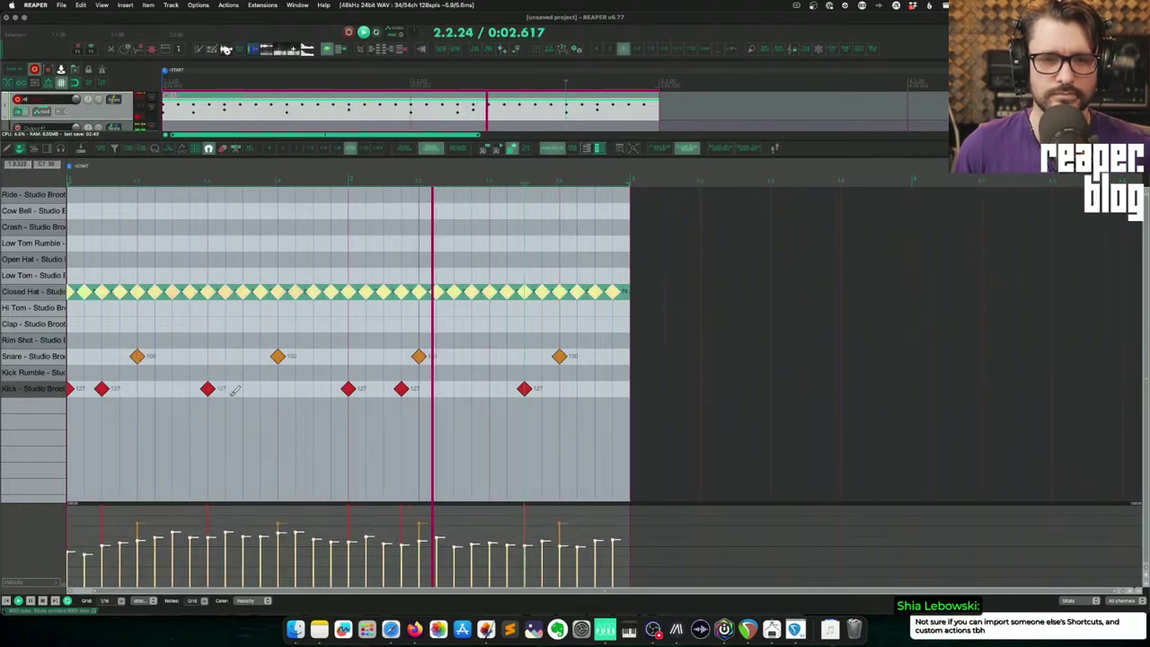
{"action": "scroll", "coordinate": [191, 275], "scroll_direction": "up", "scroll_amount": 4}
{"action": "scroll", "coordinate": [189, 285], "scroll_direction": "down", "scroll_amount": 3}
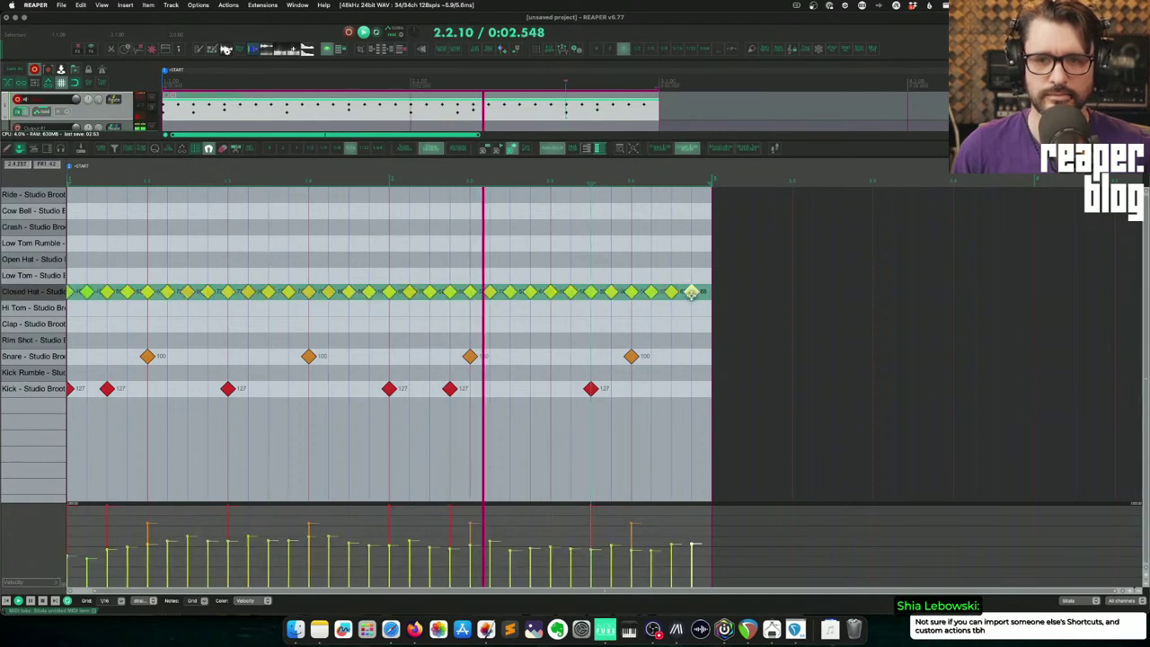
- Change three Closed Hats to Open Hats: bar 1's last sixteenth and the eighth-note off-beats after beats 1 and 4 of bar 2
{"action": "left_click_drag", "start_coordinate": [672, 292], "coordinate": [671, 260]}
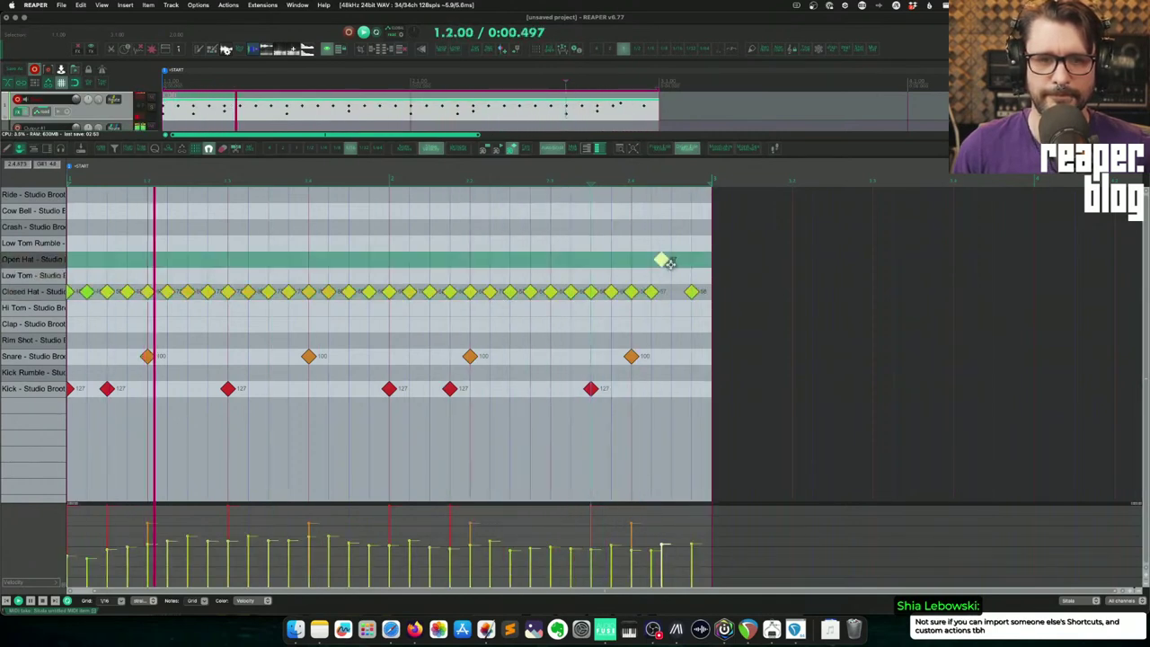
{"action": "left_click", "coordinate": [677, 342]}
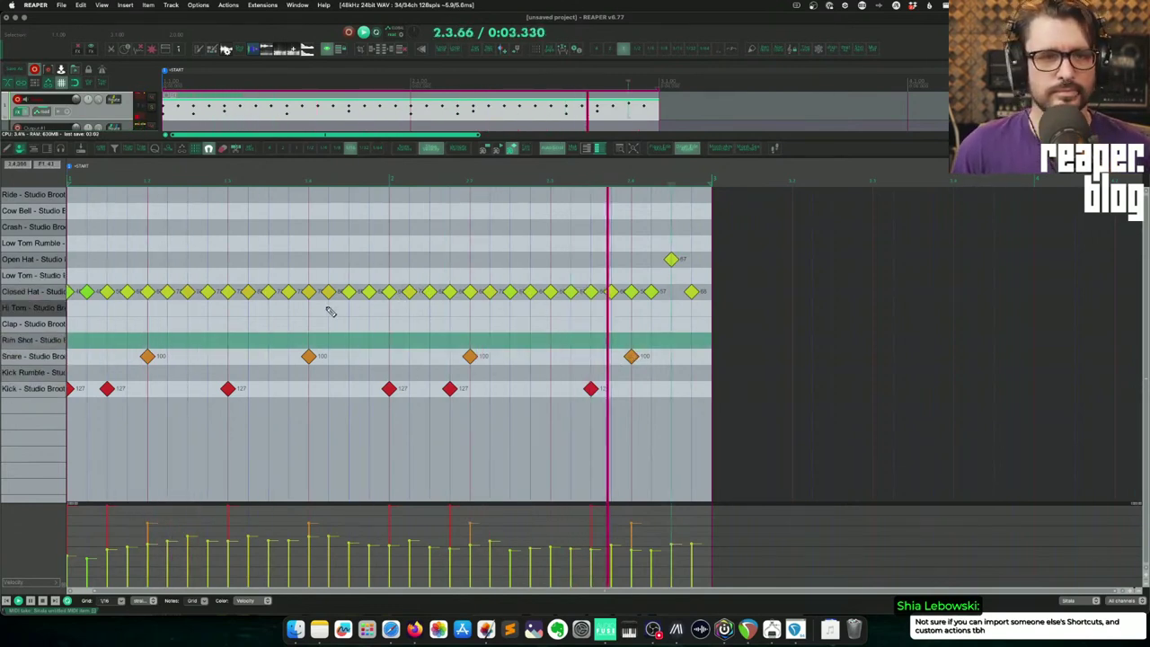
{"action": "scroll", "coordinate": [331, 310], "scroll_direction": "up", "scroll_amount": 2}
{"action": "scroll", "coordinate": [331, 314], "scroll_direction": "up", "scroll_amount": 1}
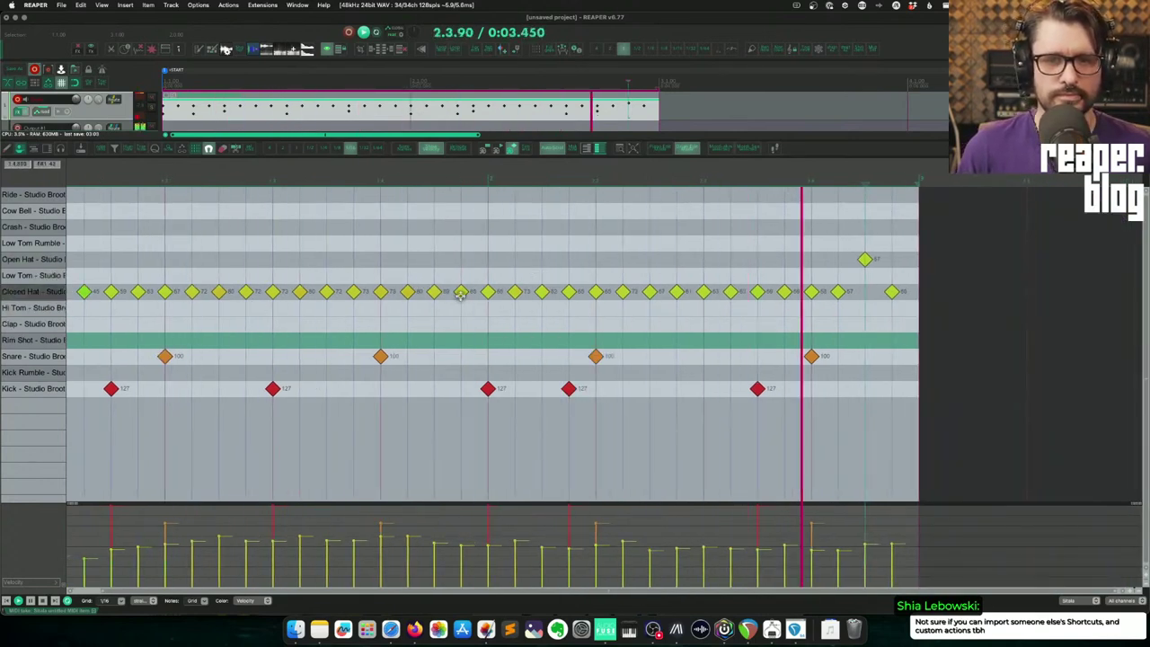
{"action": "left_click_drag", "start_coordinate": [456, 298], "coordinate": [461, 258]}
{"action": "left_click", "coordinate": [542, 292]}
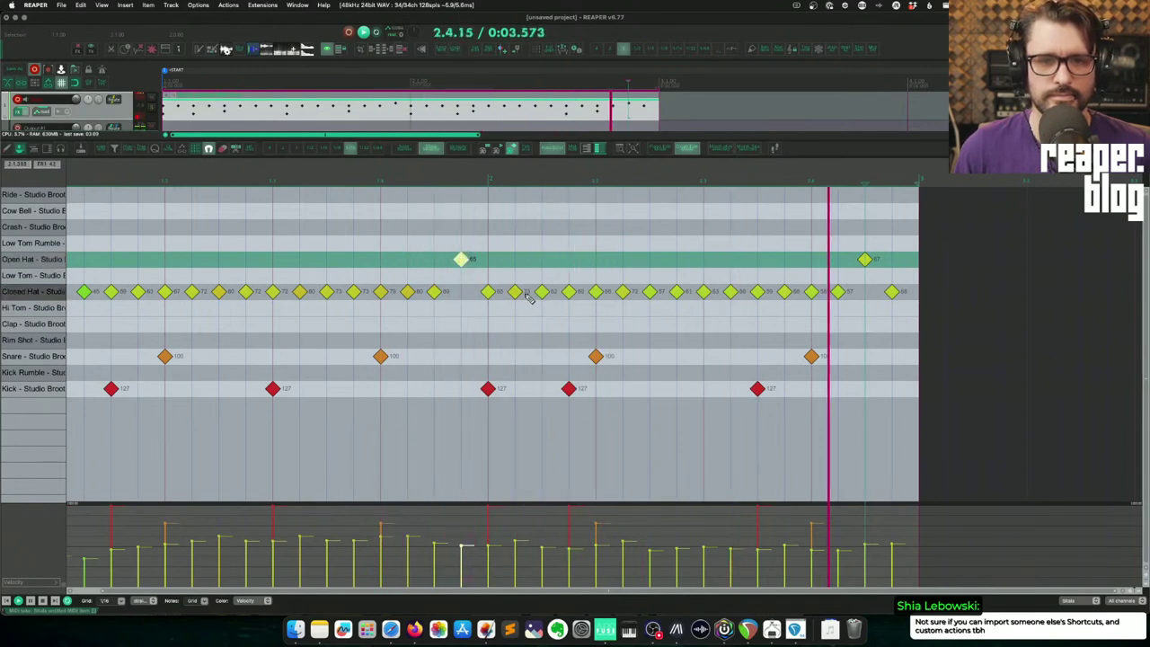
{"action": "left_click_drag", "start_coordinate": [542, 292], "coordinate": [542, 259]}
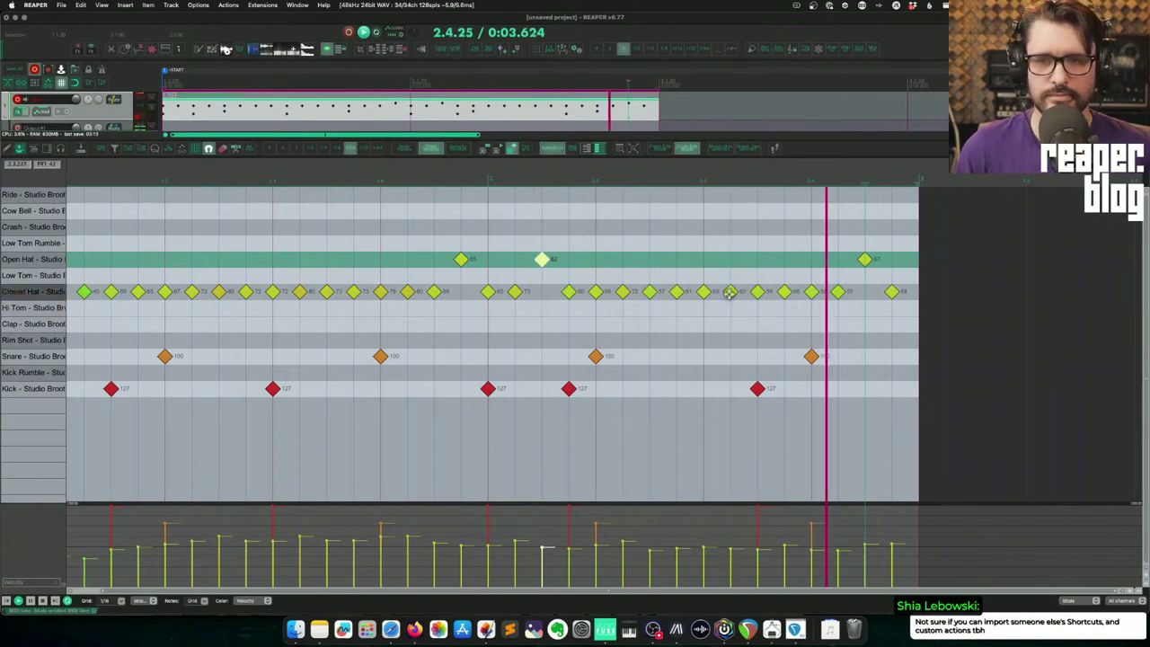
{"action": "left_click_drag", "start_coordinate": [704, 291], "coordinate": [704, 259]}
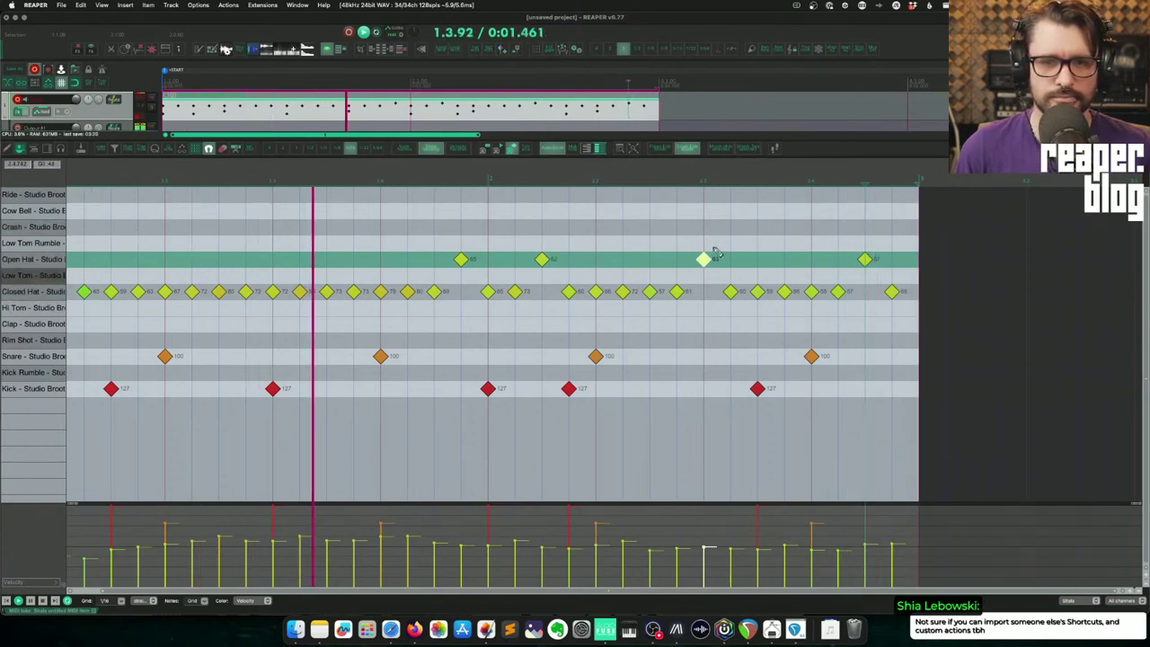
{"action": "left_click_drag", "start_coordinate": [704, 258], "coordinate": [703, 291]}
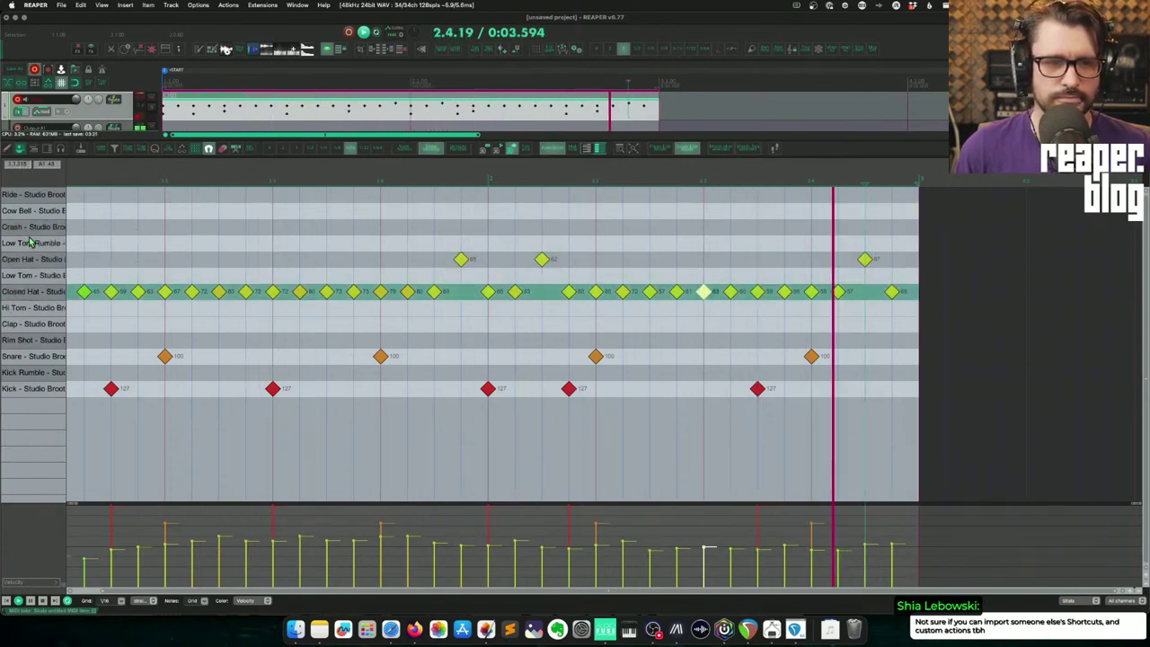
- Add a Crash hit on the first beat of bar 1 and play the looped pattern
{"action": "scroll", "coordinate": [99, 245], "scroll_direction": "left", "scroll_amount": 2}
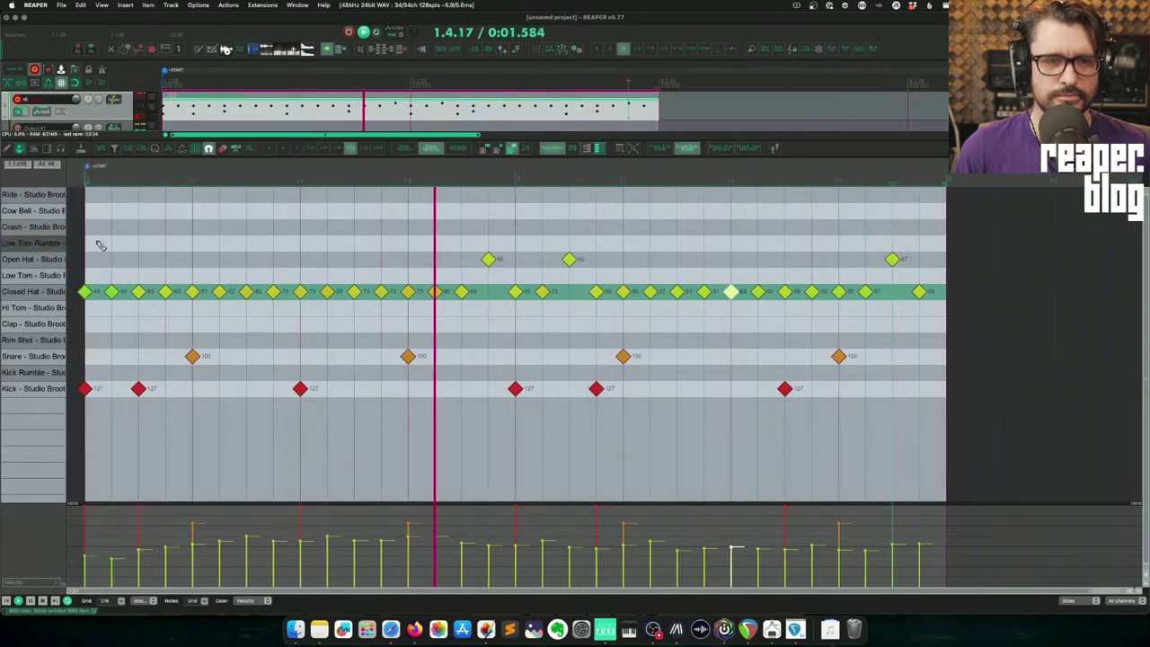
{"action": "left_click", "coordinate": [84, 226]}
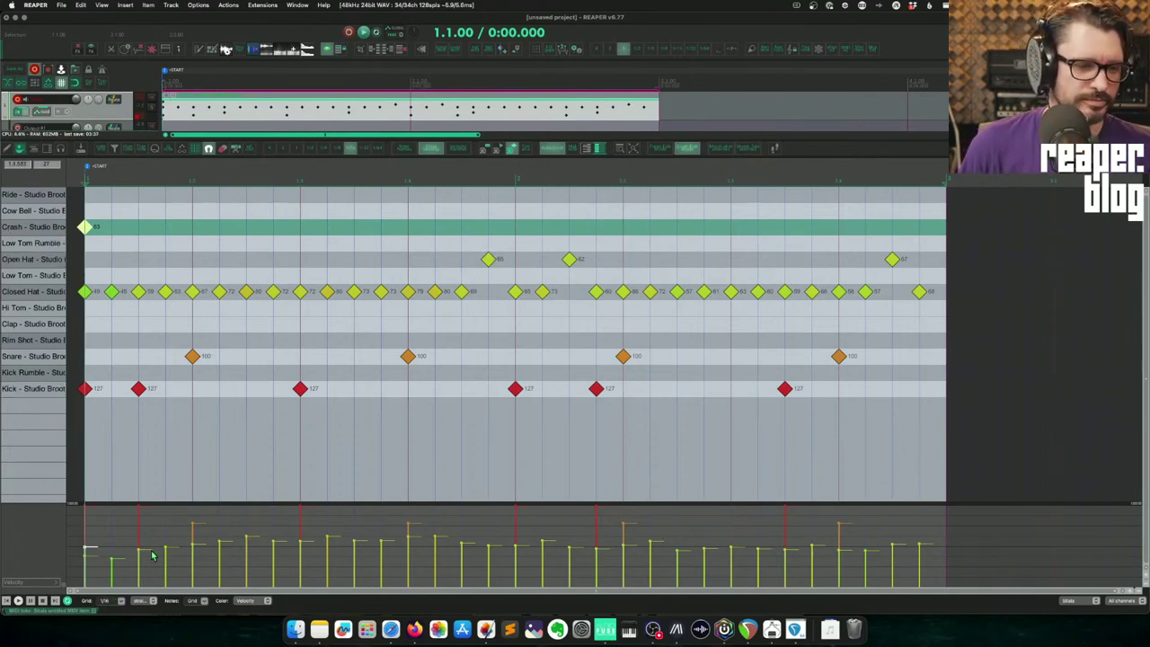
{"action": "key", "text": "space"}
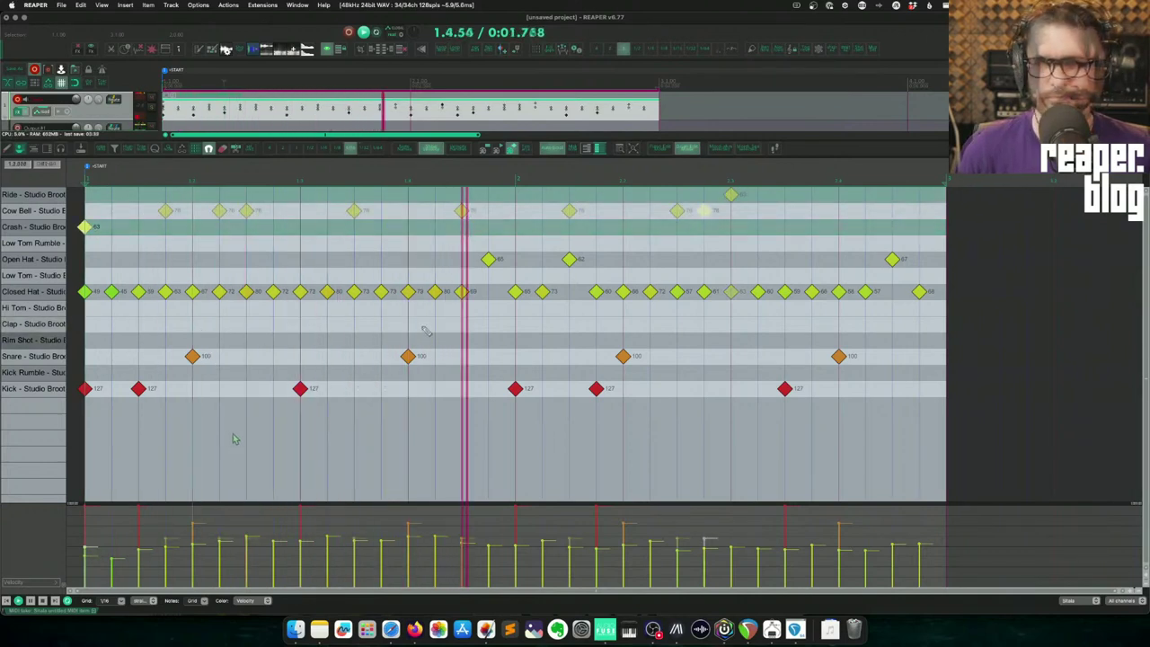
- Add Claps on beat 4 of both bars and a sixteenth-note fill of two Hi Toms and a Low Tom ending bar 2
{"action": "left_click", "coordinate": [408, 324]}
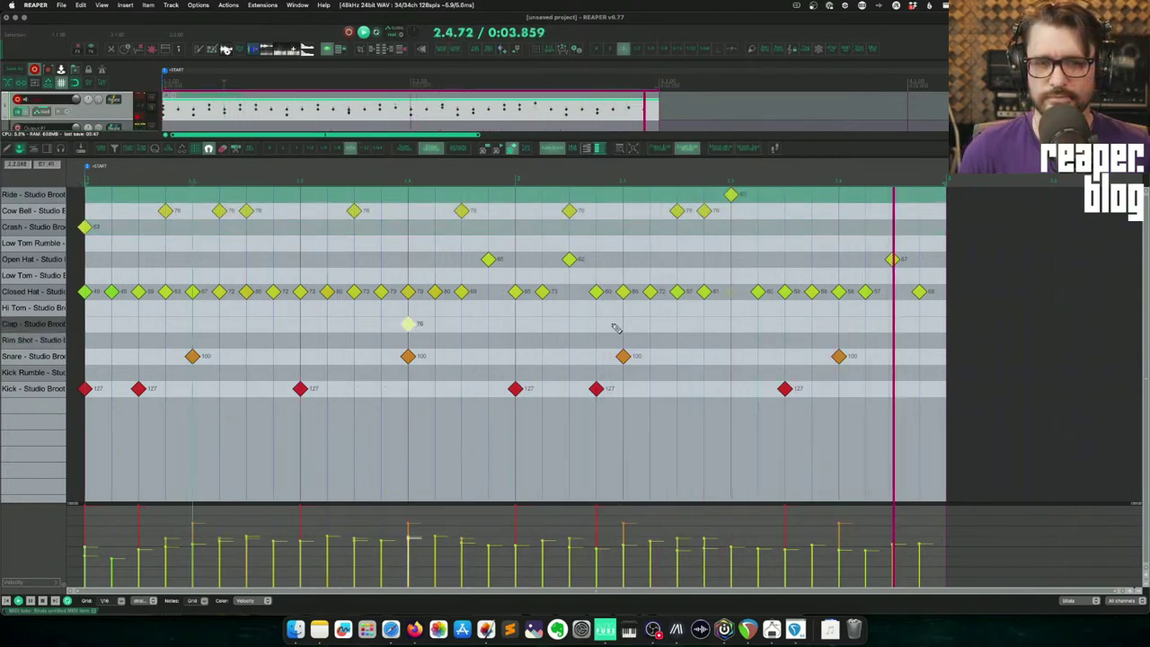
{"action": "left_click", "coordinate": [838, 323]}
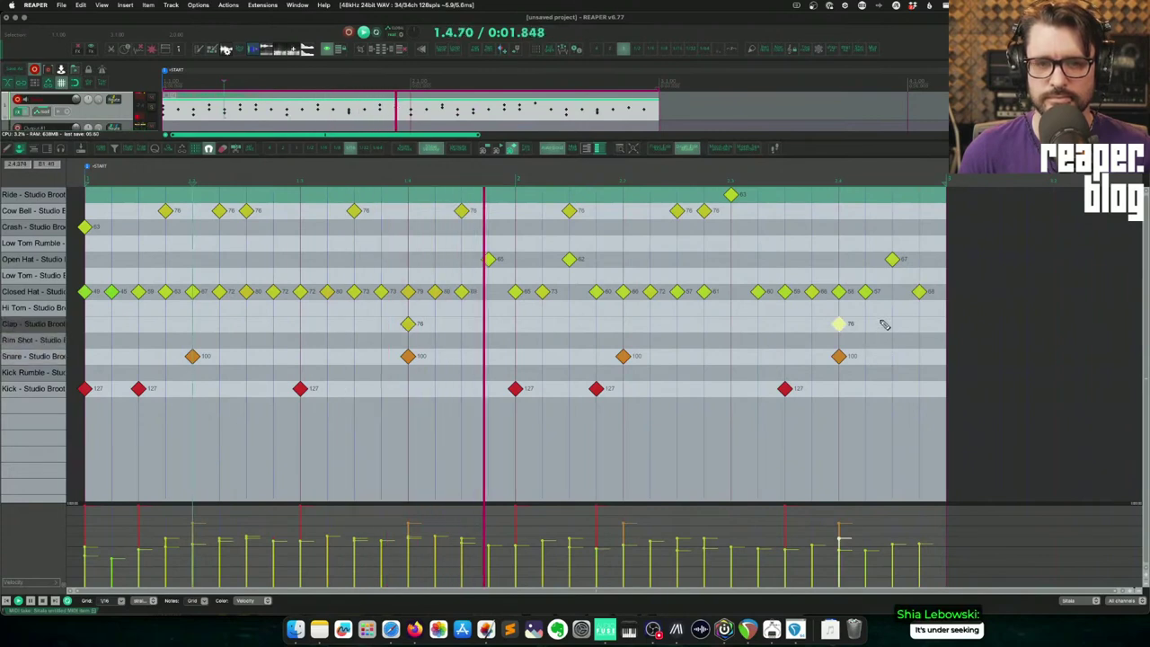
{"action": "left_click", "coordinate": [865, 307]}
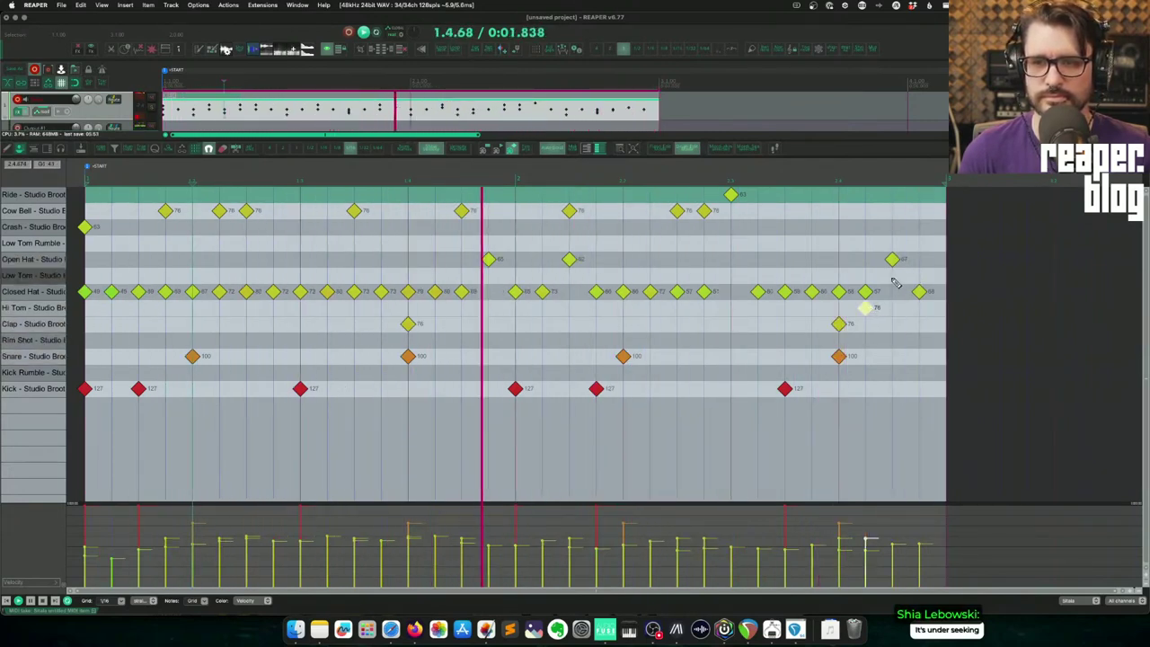
{"action": "left_click", "coordinate": [919, 275]}
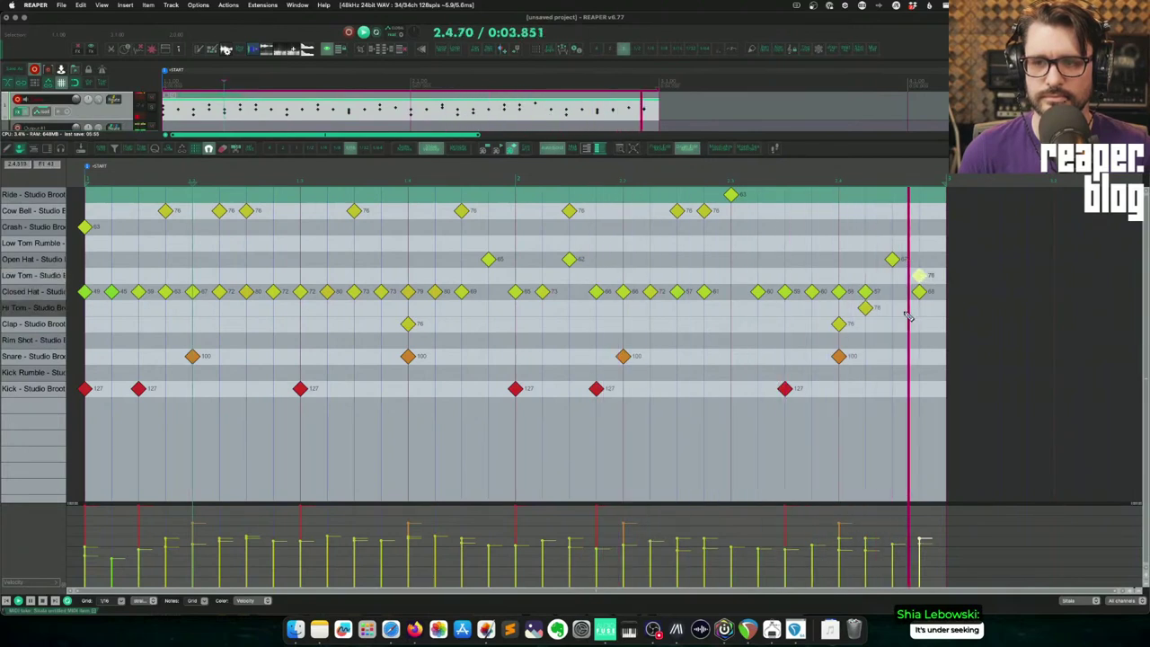
{"action": "left_click", "coordinate": [892, 307]}
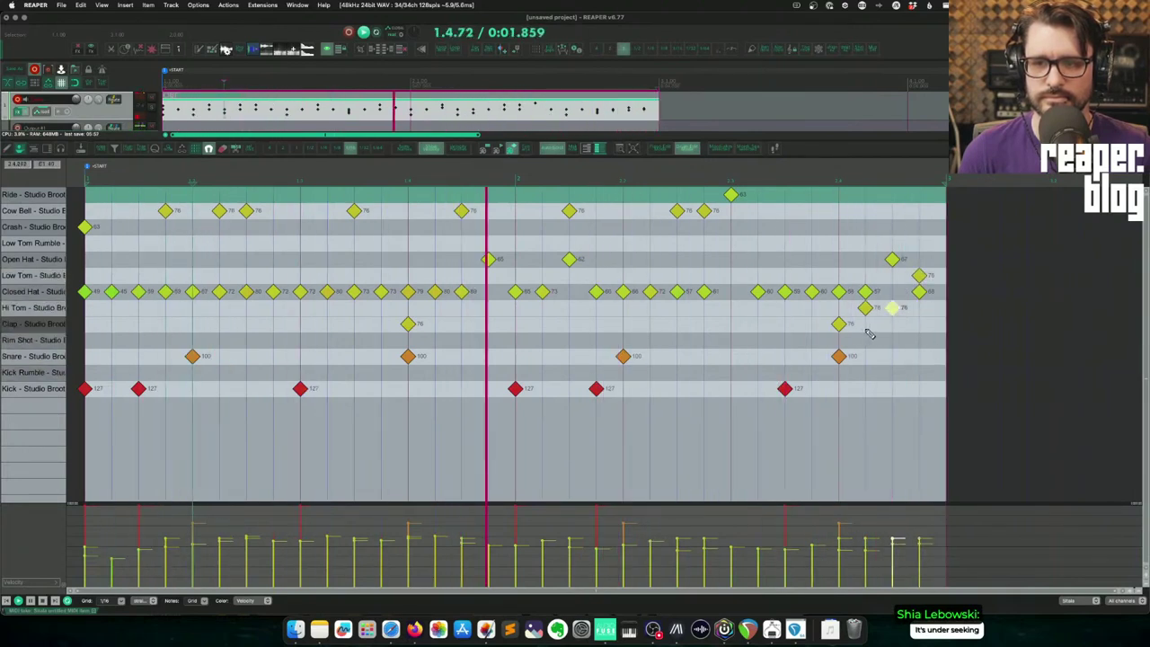
- Set the MIDI editor grid to 1/32, then adjust the Kick pad to tuning -370 ct, compression 13%, tone -7% and volume -6.3 dB
{"action": "left_click", "coordinate": [364, 150]}
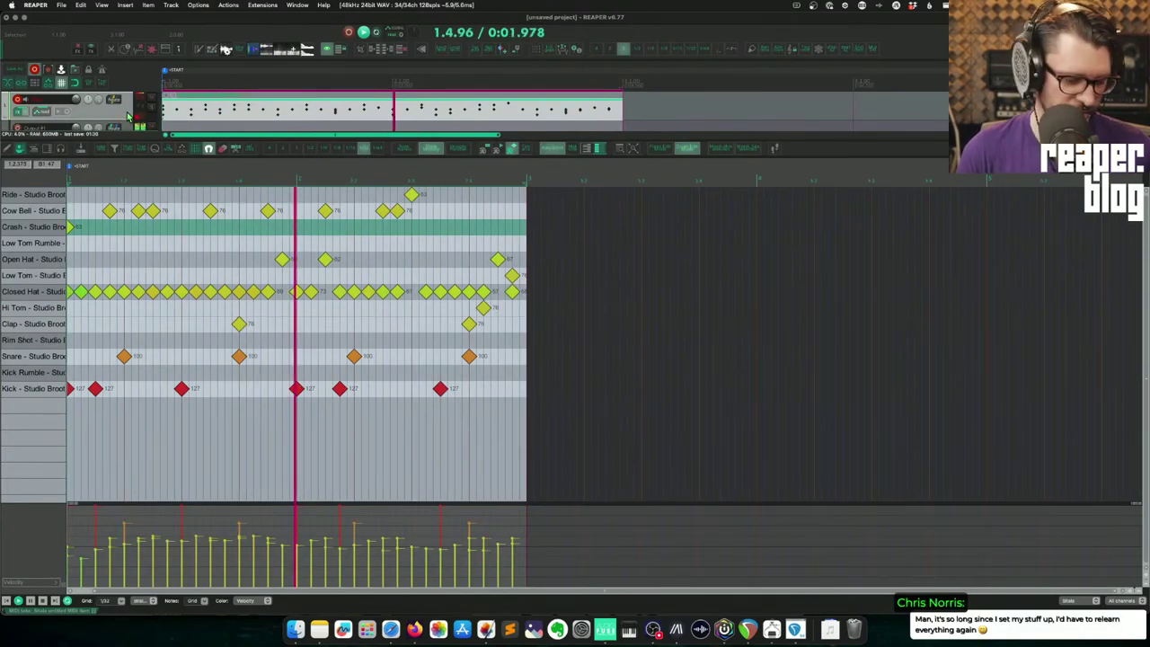
{"action": "left_click", "coordinate": [17, 111]}
{"action": "left_click", "coordinate": [275, 241]}
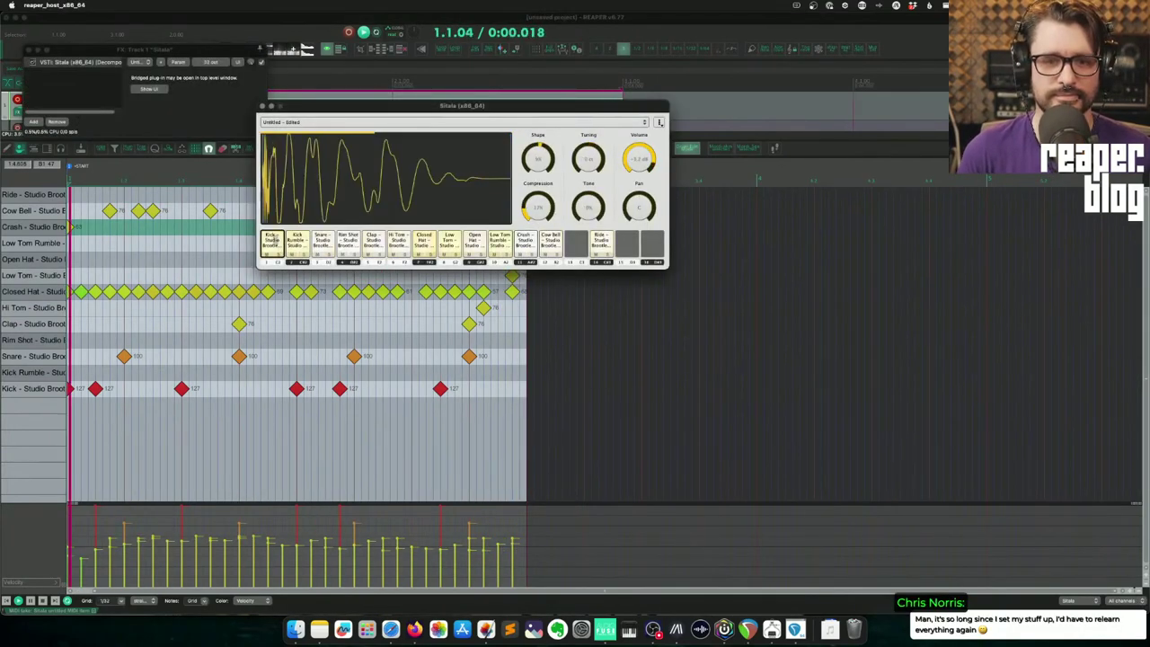
{"action": "left_click_drag", "start_coordinate": [589, 169], "coordinate": [599, 195]}
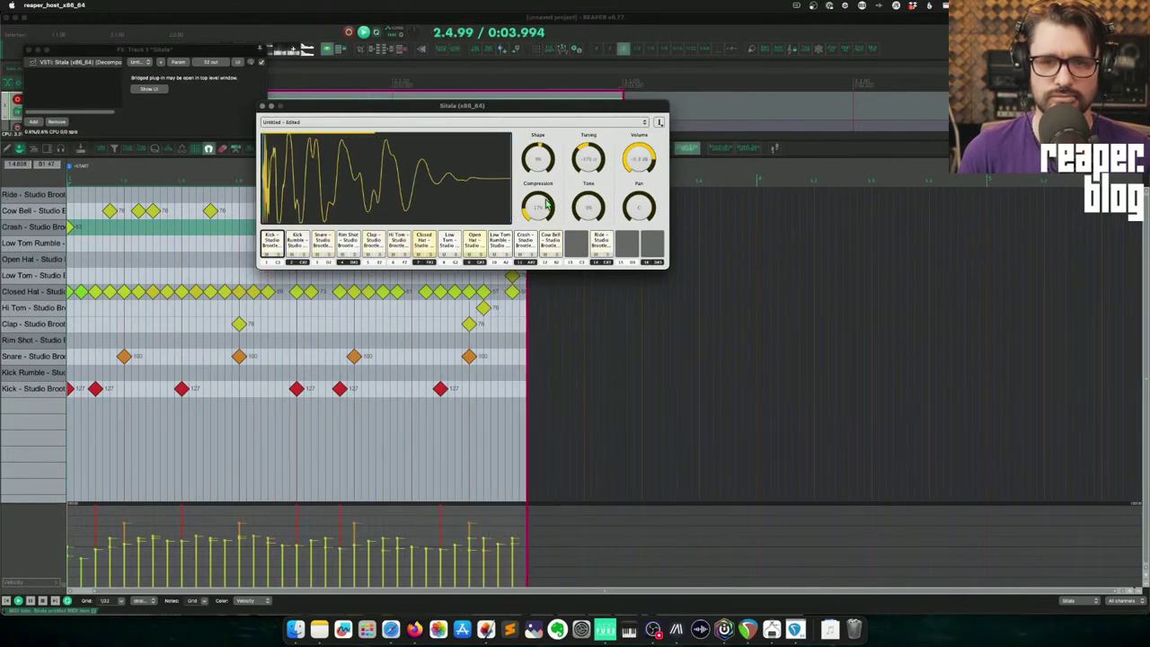
{"action": "left_click_drag", "start_coordinate": [587, 205], "coordinate": [583, 216]}
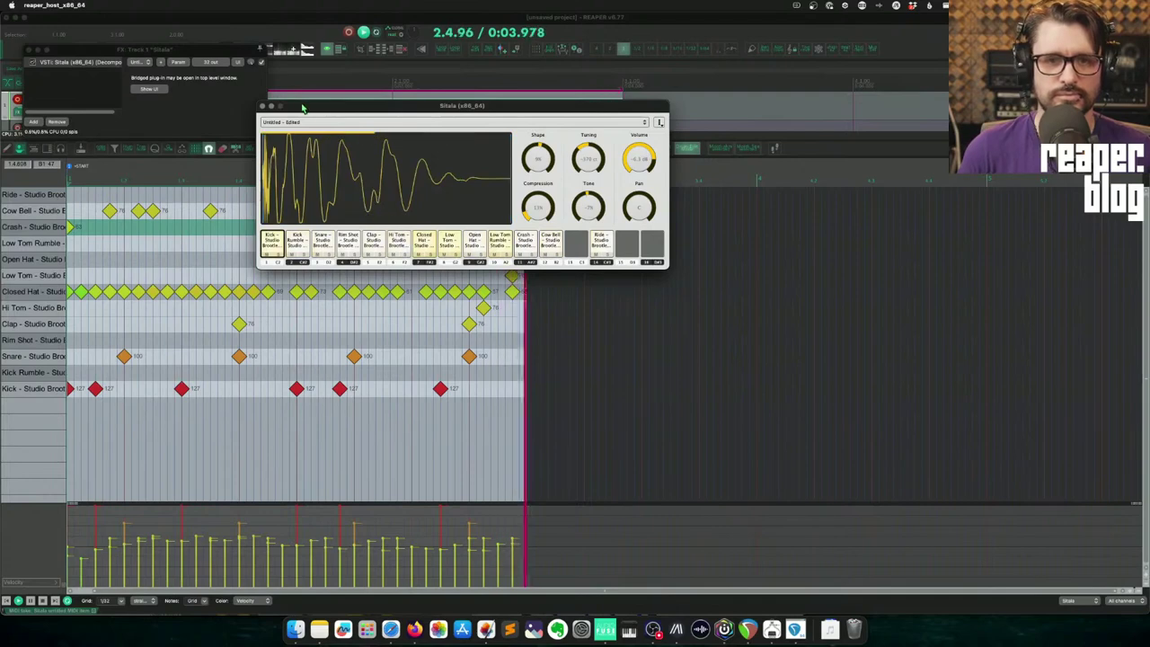
- Close the MIDI editor, add the edited kit to the user kits as "Brootle 707" and check it in the kit list
{"action": "left_click", "coordinate": [287, 41]}
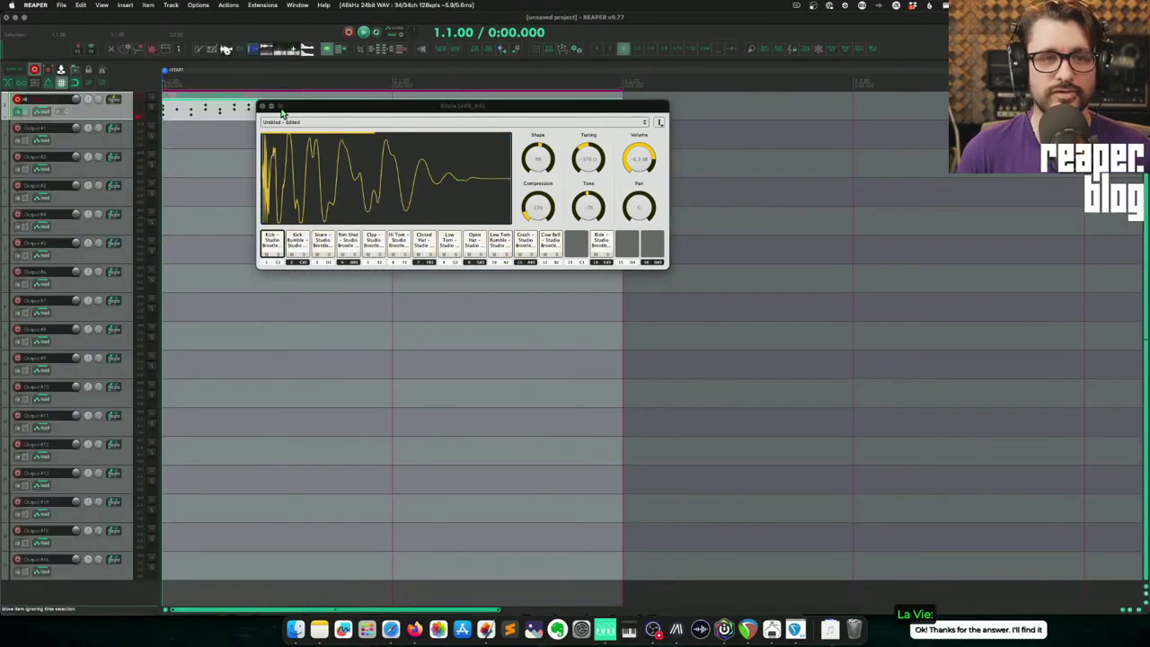
{"action": "left_click_drag", "start_coordinate": [290, 113], "coordinate": [267, 148]}
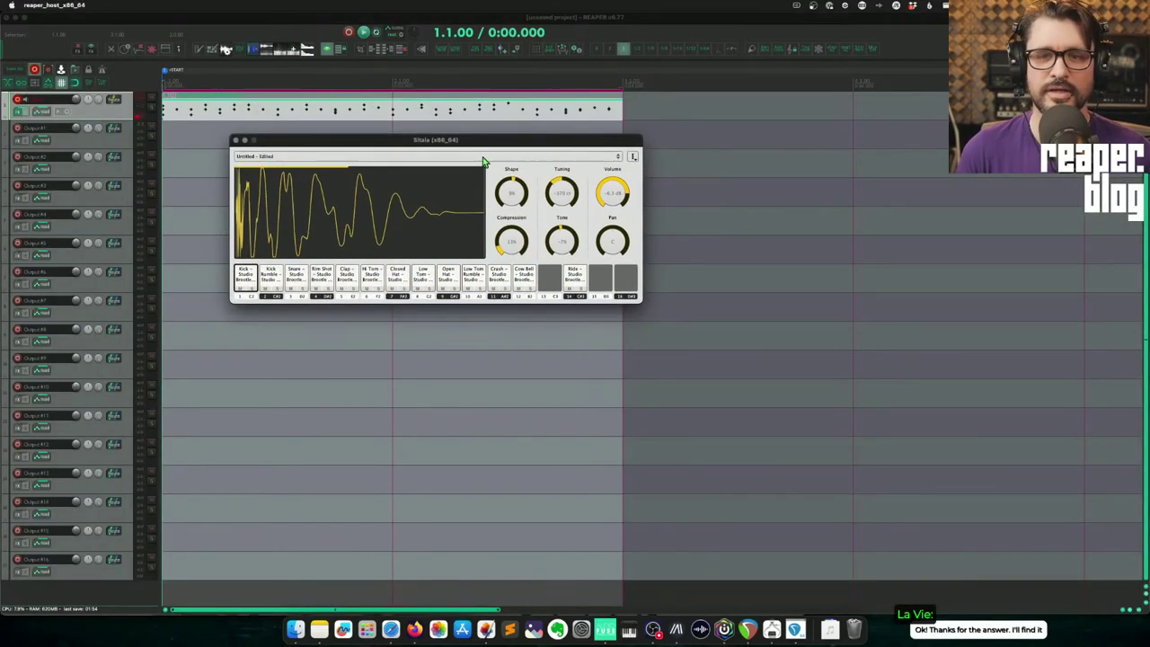
{"action": "left_click", "coordinate": [634, 158]}
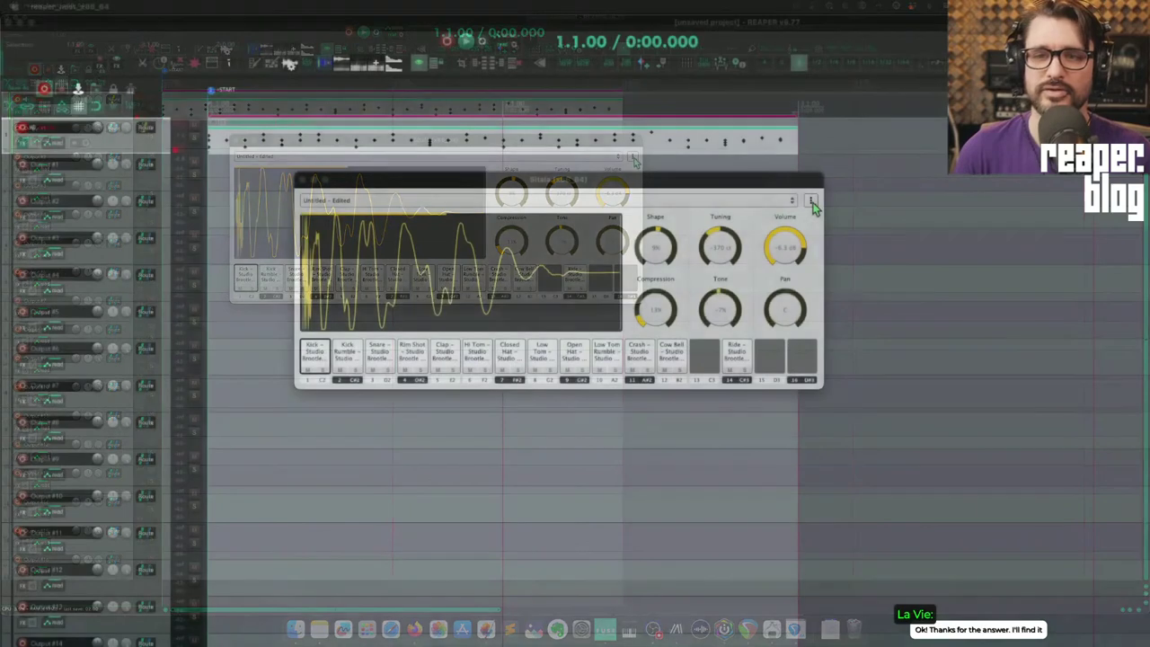
{"action": "left_click", "coordinate": [634, 158]}
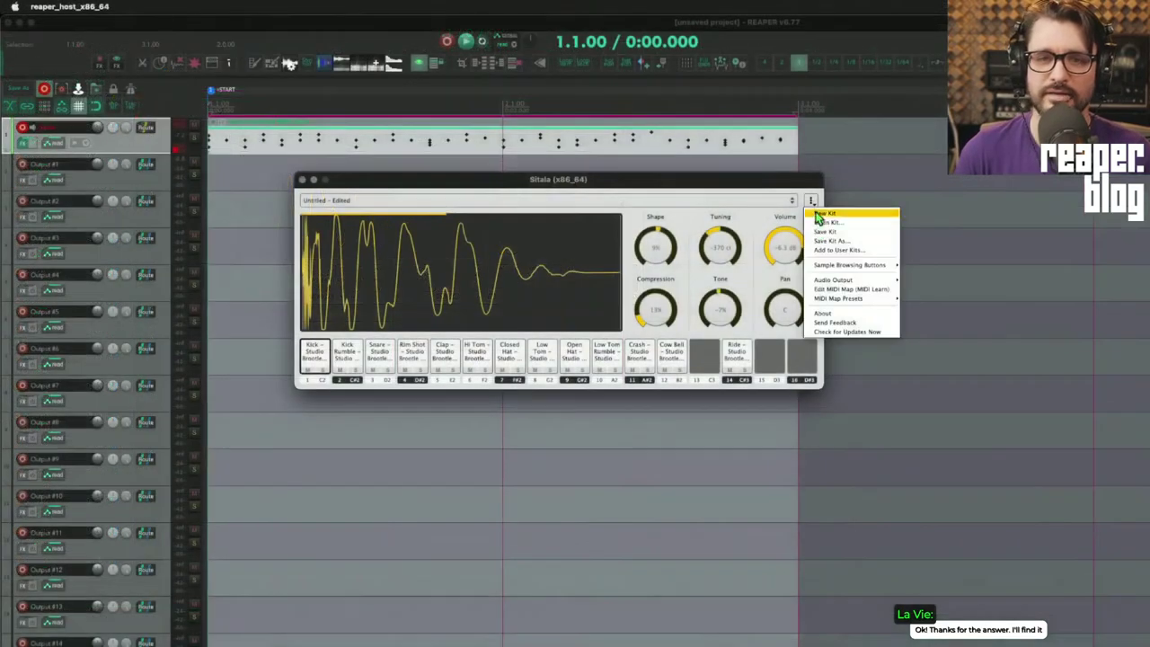
{"action": "left_click", "coordinate": [845, 250]}
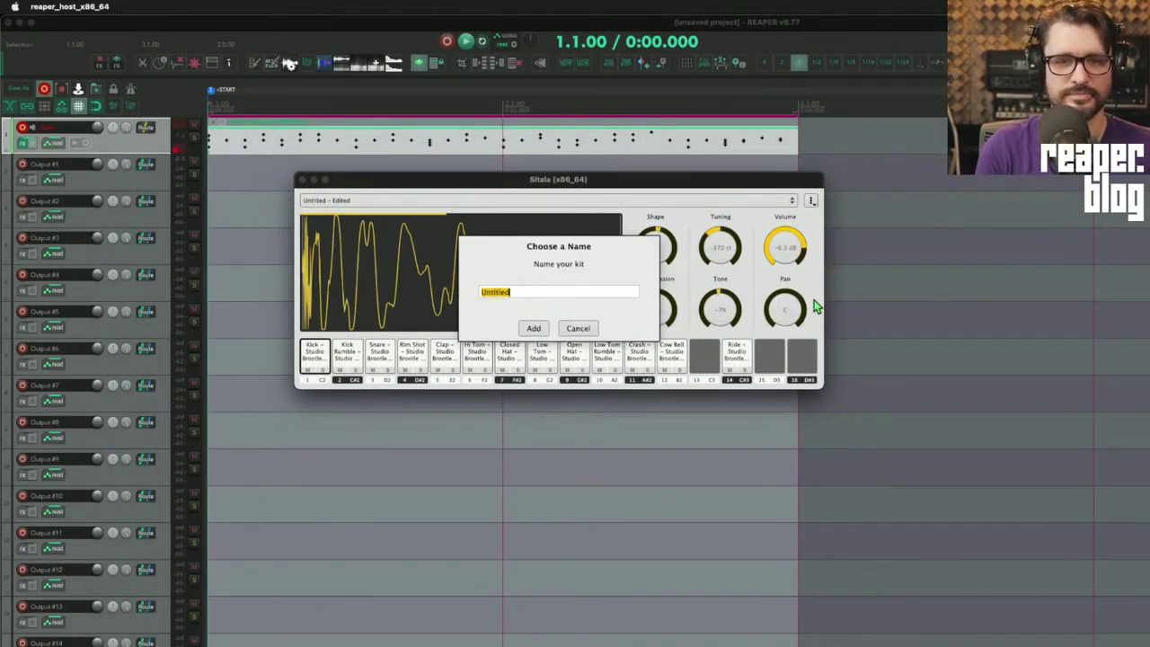
{"action": "type", "text": "Brootle 707"}
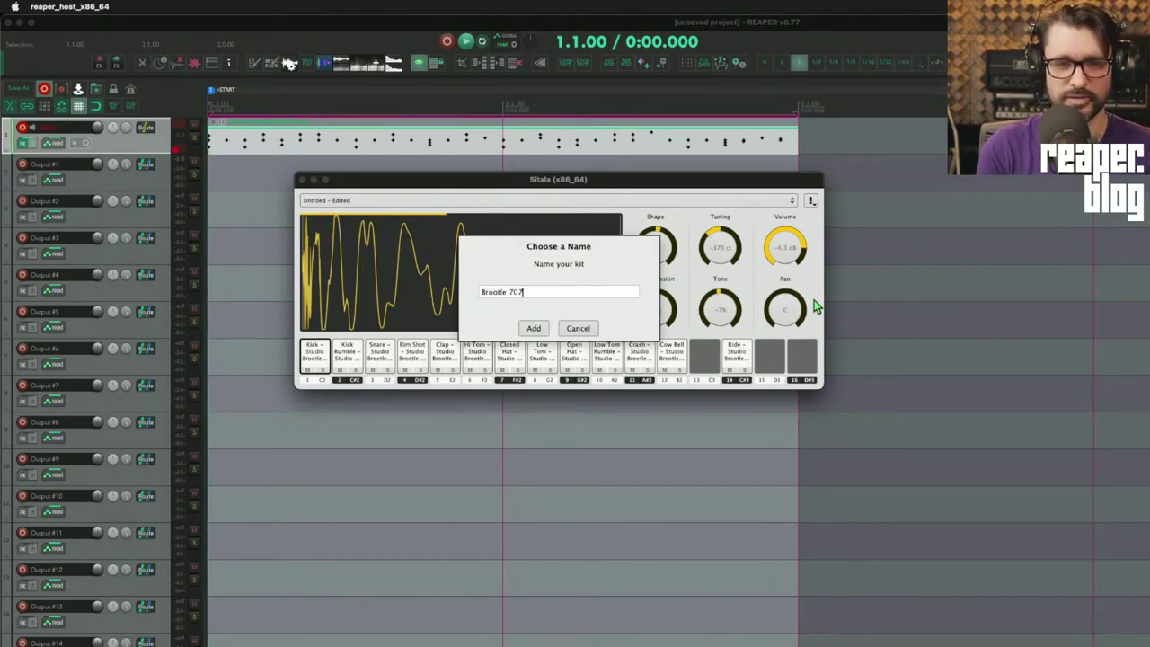
{"action": "left_click", "coordinate": [535, 331]}
{"action": "left_click", "coordinate": [503, 231]}
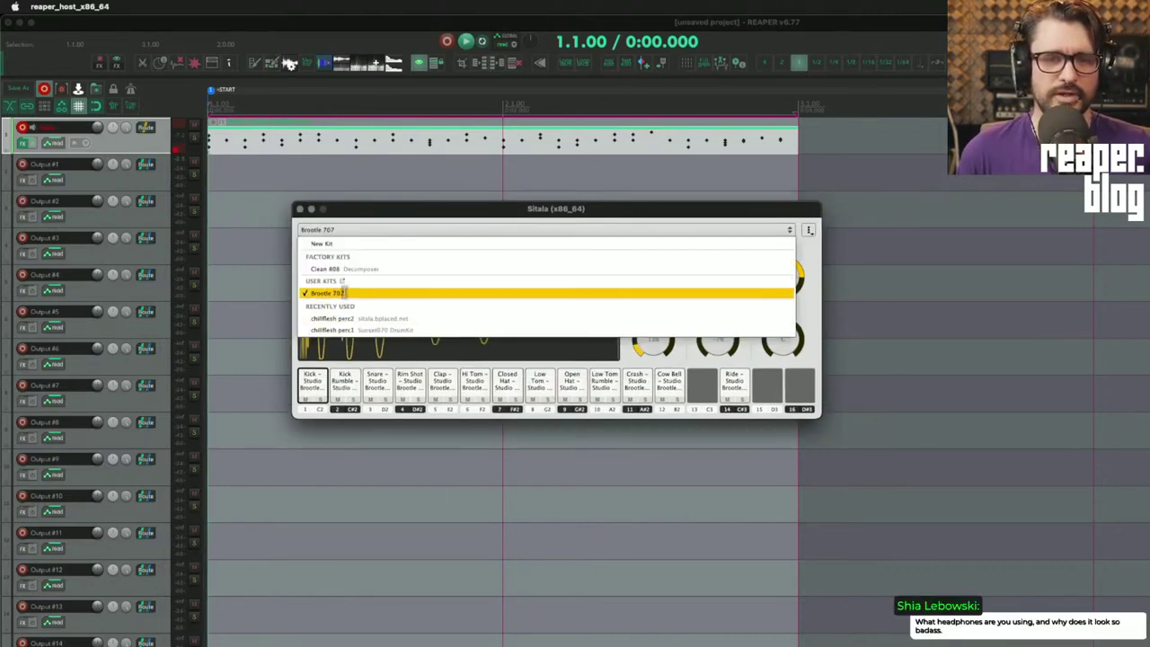
{"action": "left_click", "coordinate": [447, 197]}
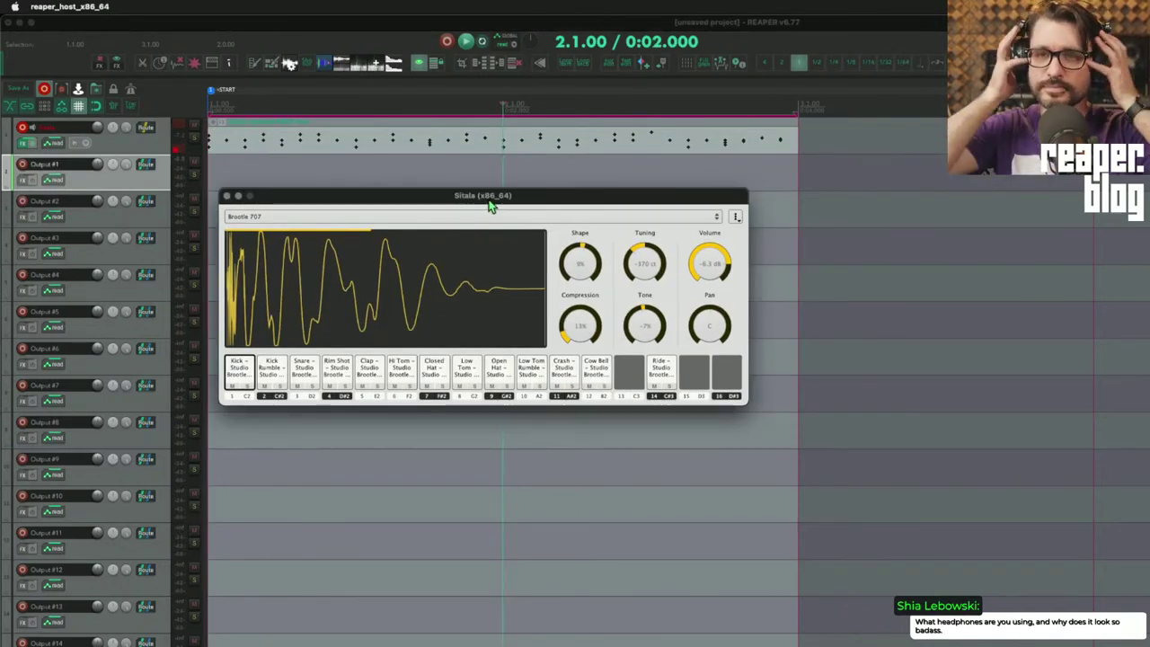
{"action": "key", "text": "super+Tab"}
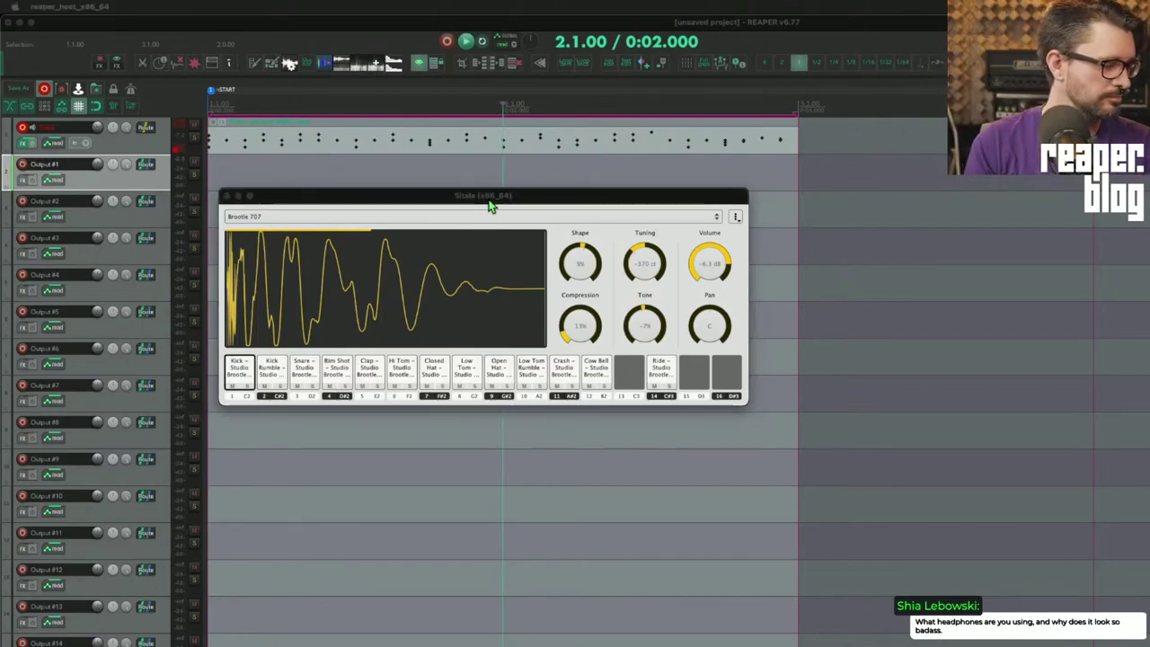
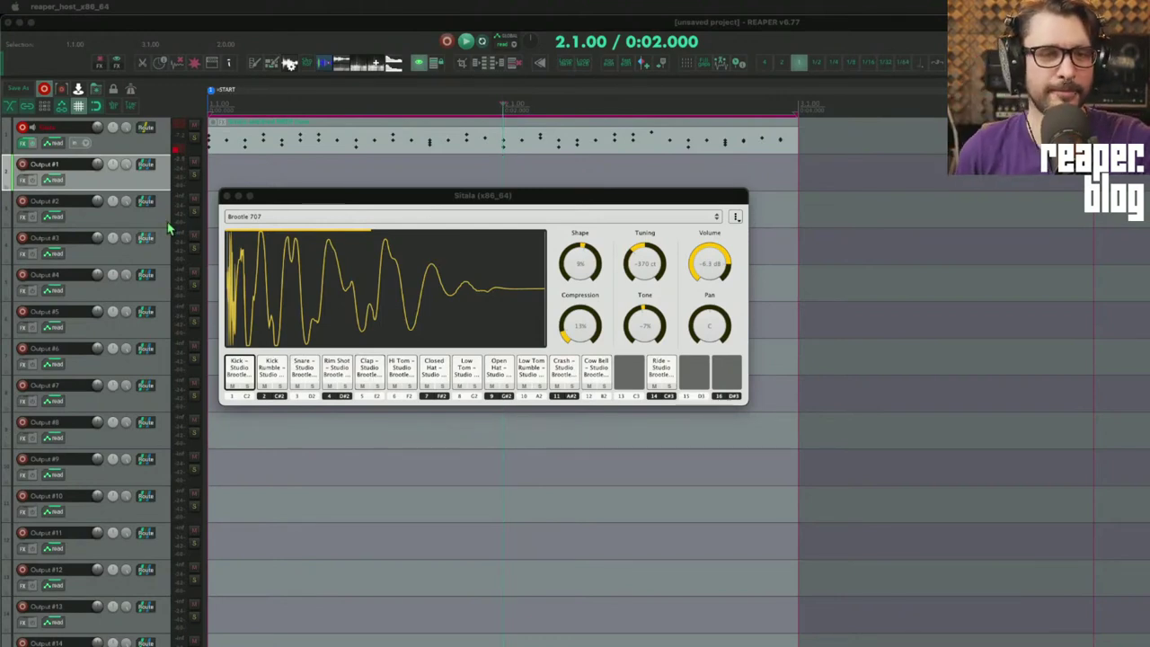
{"action": "left_click_drag", "start_coordinate": [286, 206], "coordinate": [298, 216]}
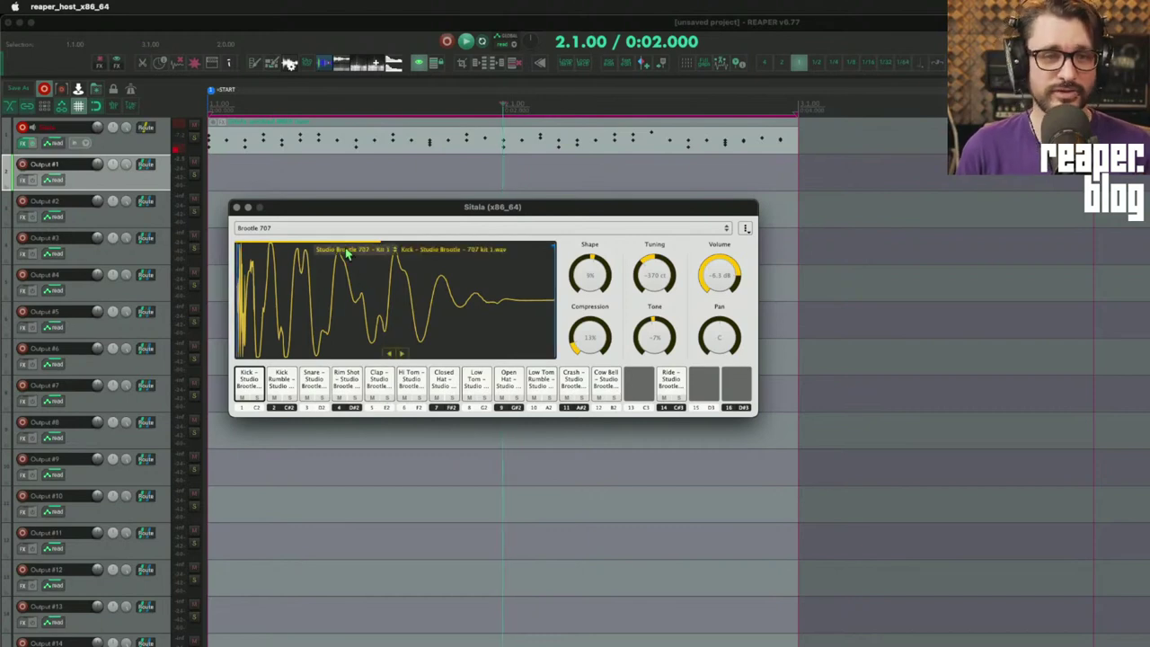
{"action": "left_click_drag", "start_coordinate": [347, 210], "coordinate": [493, 214]}
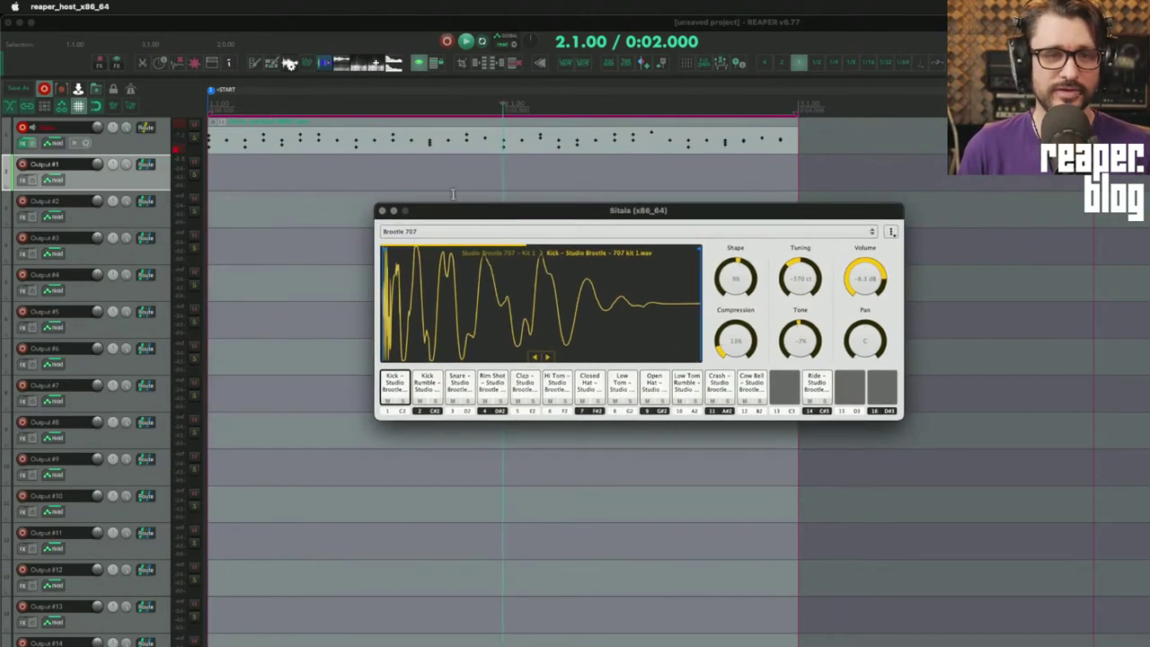
{"action": "left_click", "coordinate": [131, 186]}
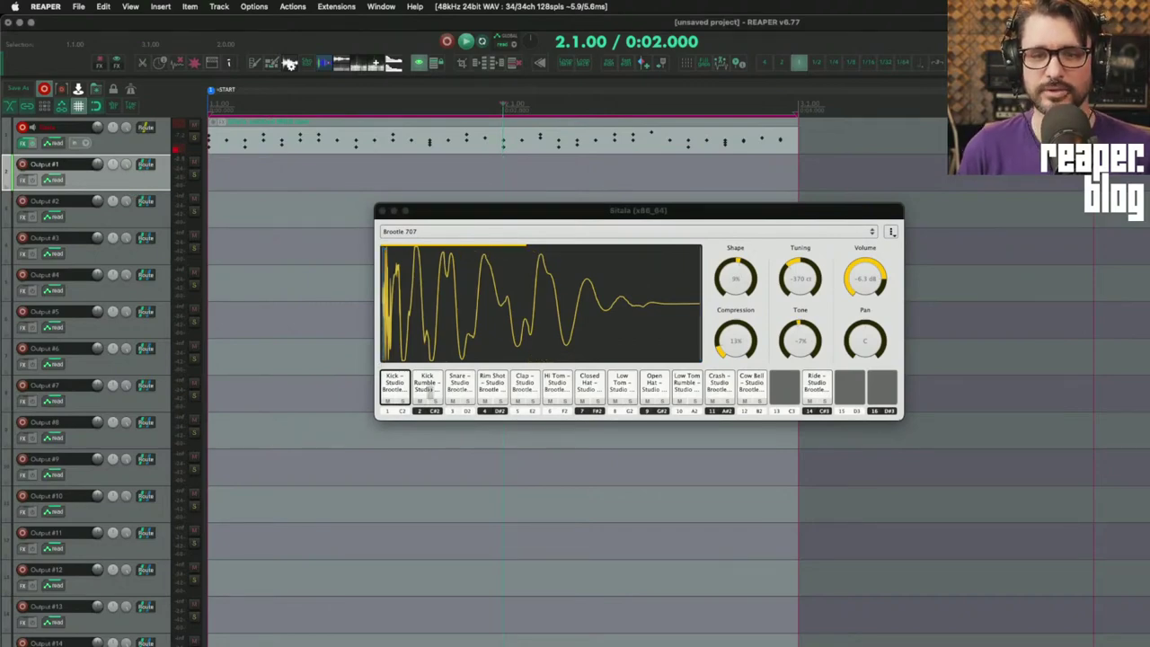
{"action": "left_click", "coordinate": [398, 387]}
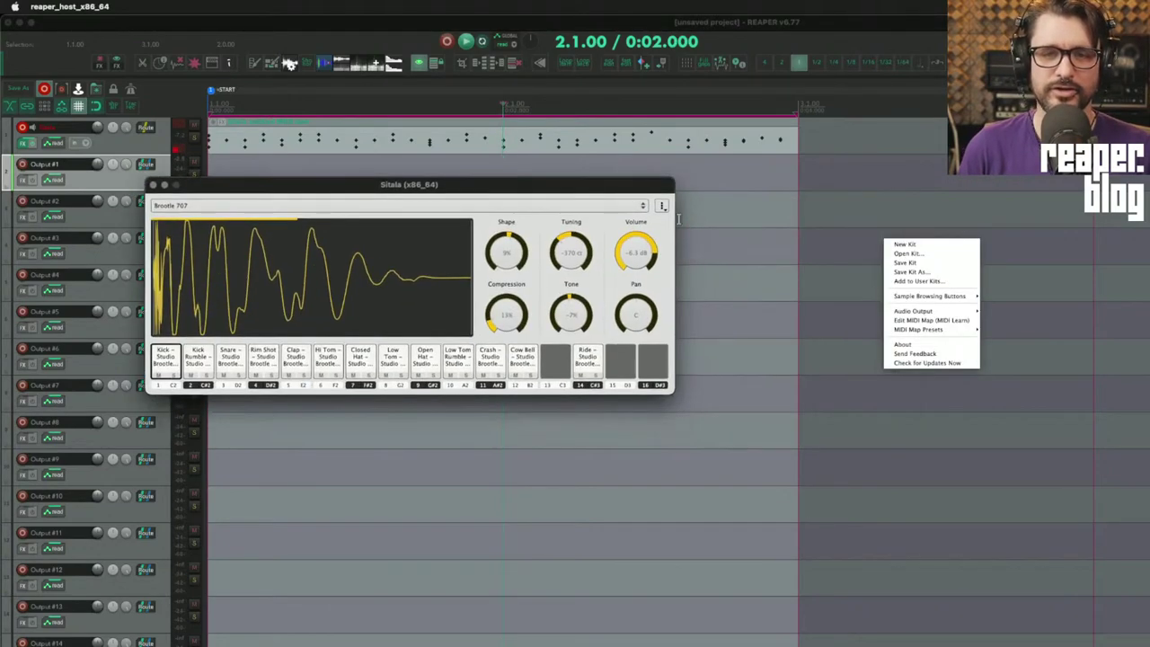
- Switch the drum sampler's audio output to 16 Channel Output (One Channel per Pad) and play the loop through the separate output tracks
{"action": "left_click", "coordinate": [665, 208]}
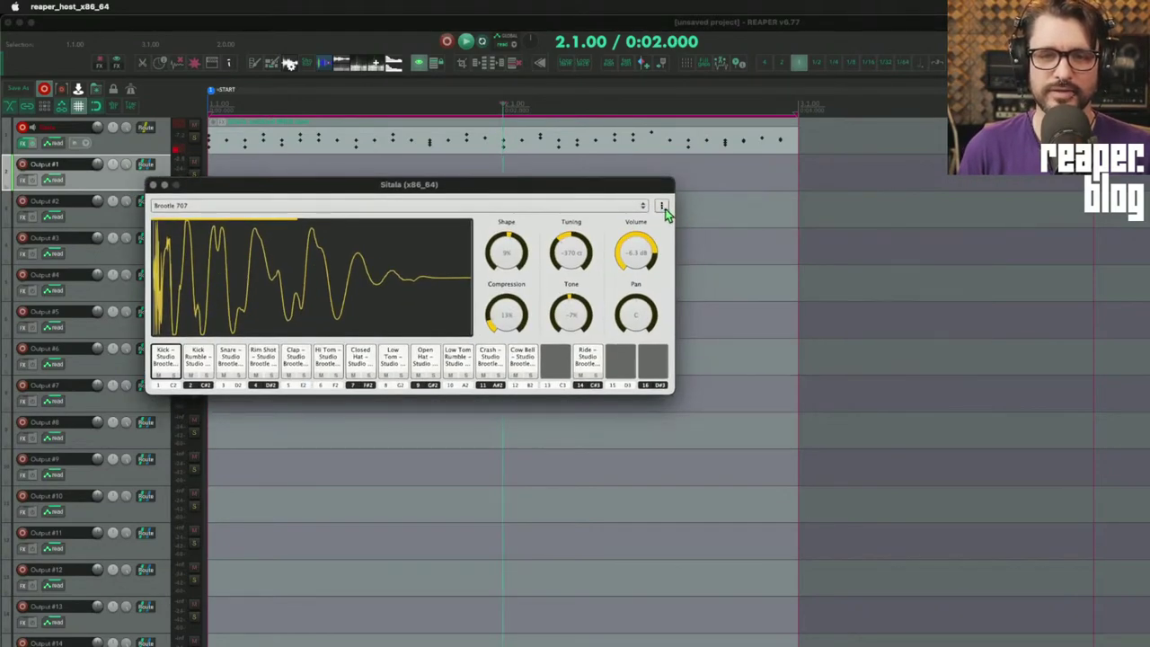
{"action": "left_click", "coordinate": [665, 210]}
{"action": "left_click_drag", "start_coordinate": [650, 191], "coordinate": [542, 178]}
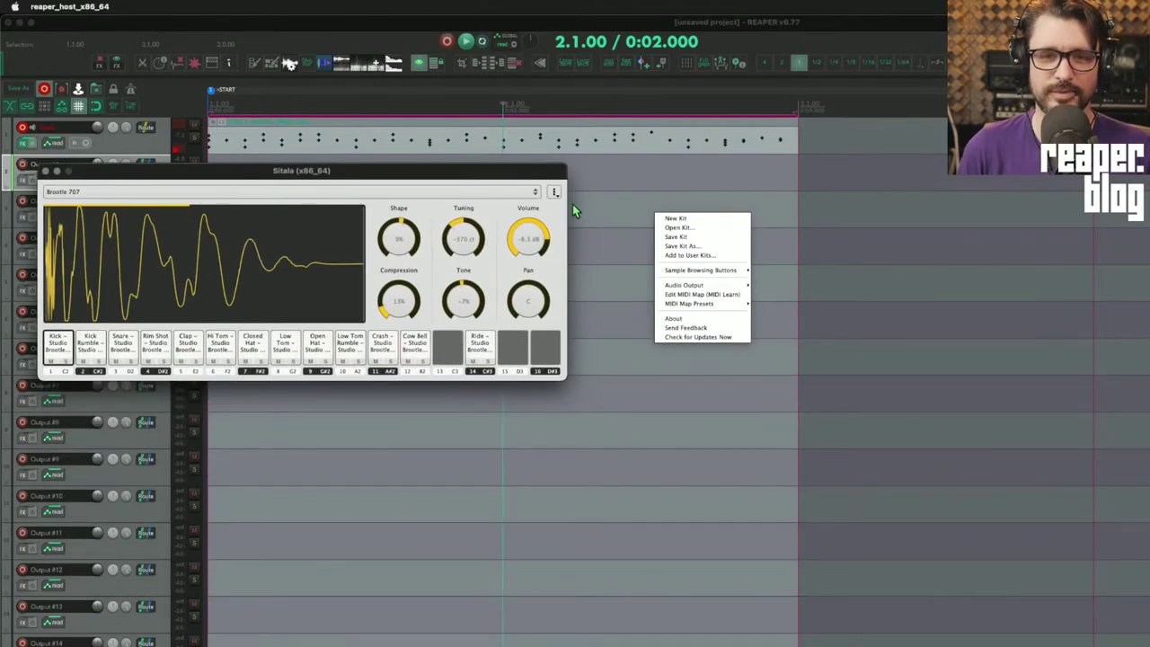
{"action": "left_click", "coordinate": [555, 193]}
{"action": "left_click", "coordinate": [556, 194]}
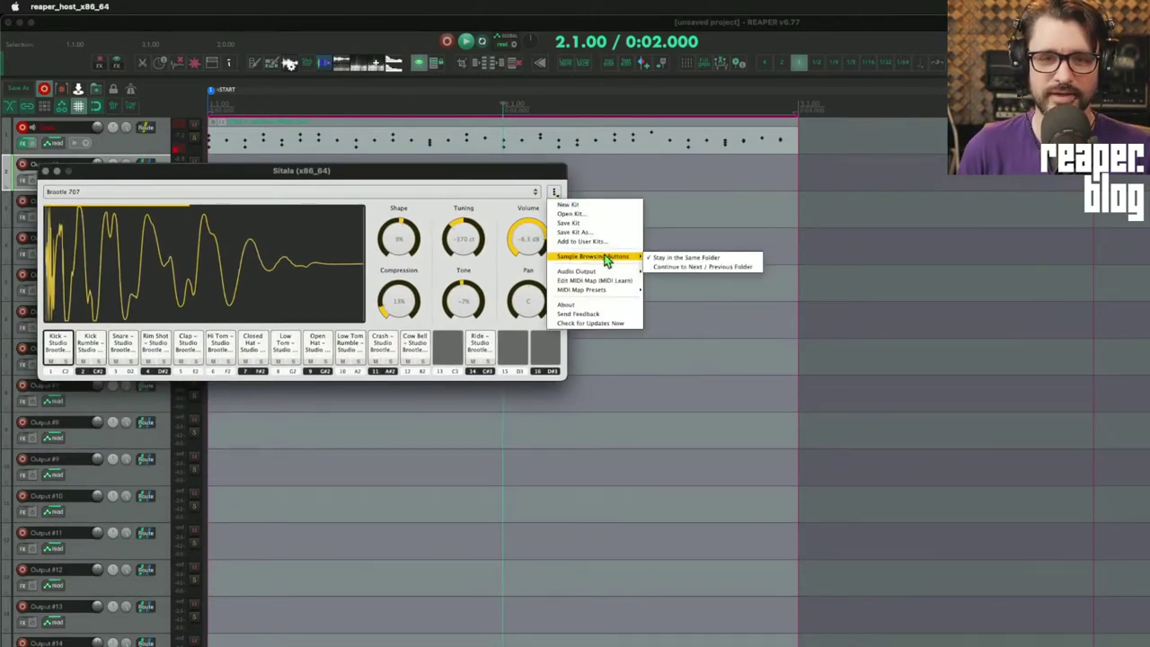
{"action": "mouse_move", "coordinate": [613, 272]}
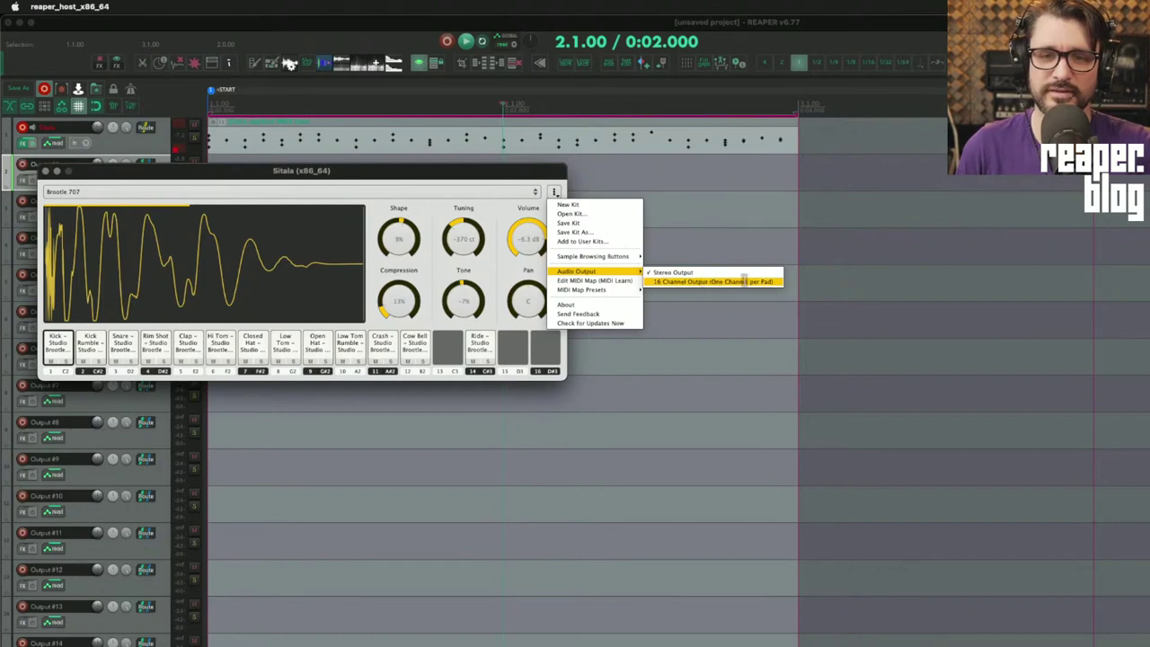
{"action": "left_click", "coordinate": [775, 282]}
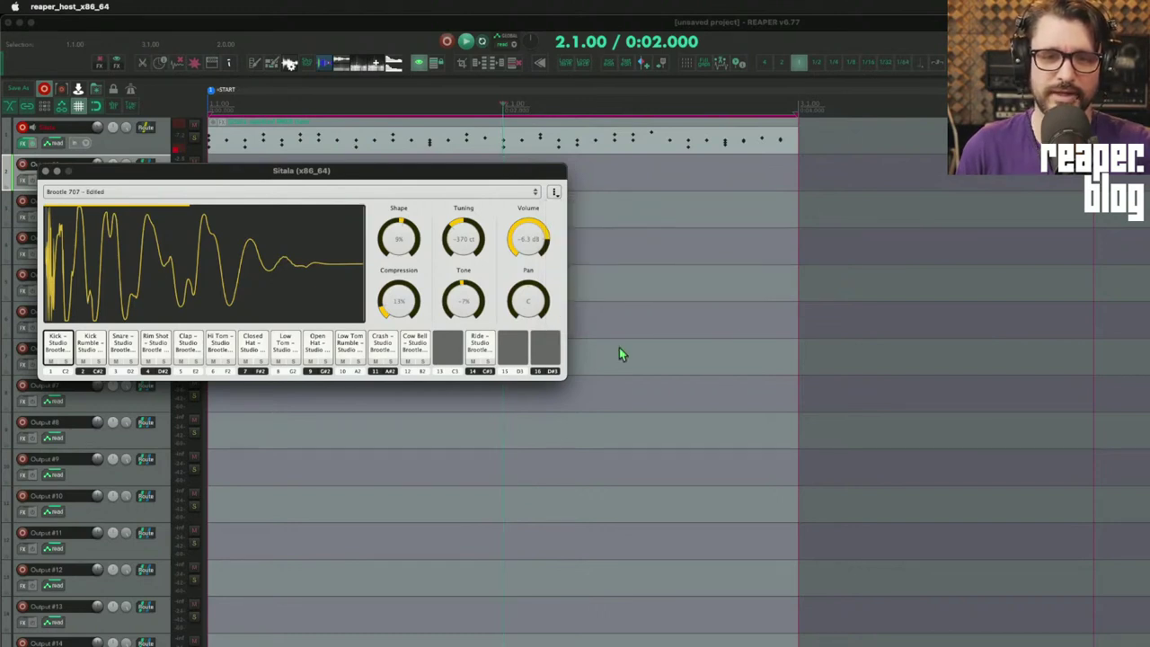
{"action": "left_click_drag", "start_coordinate": [374, 176], "coordinate": [703, 178]}
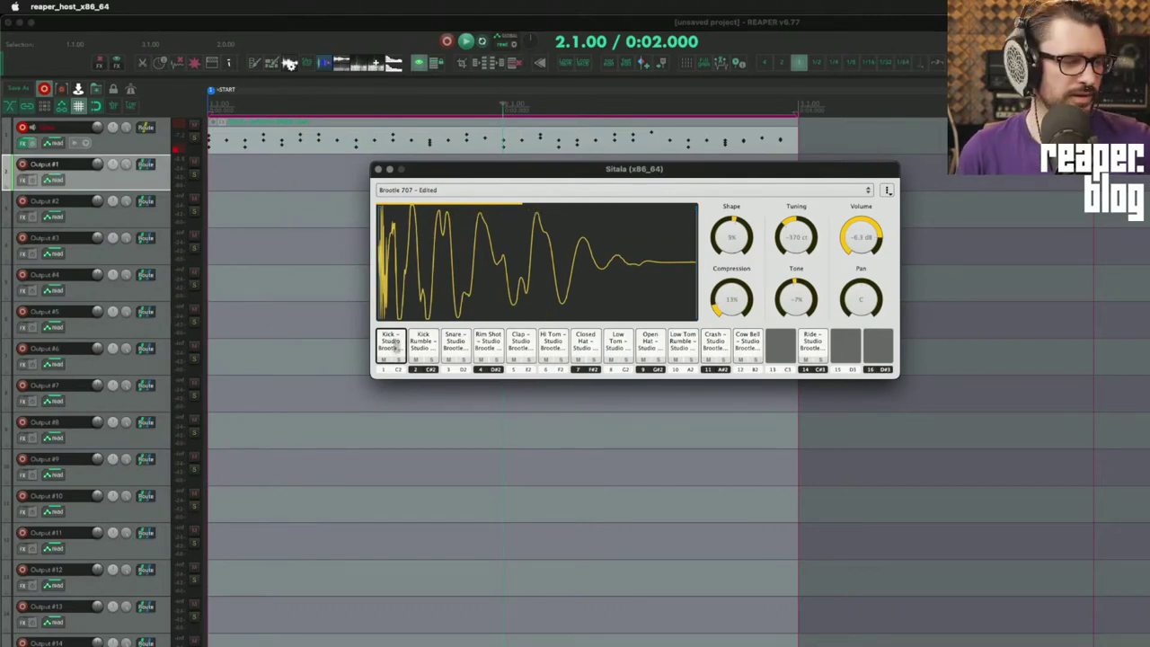
{"action": "key", "text": "space"}
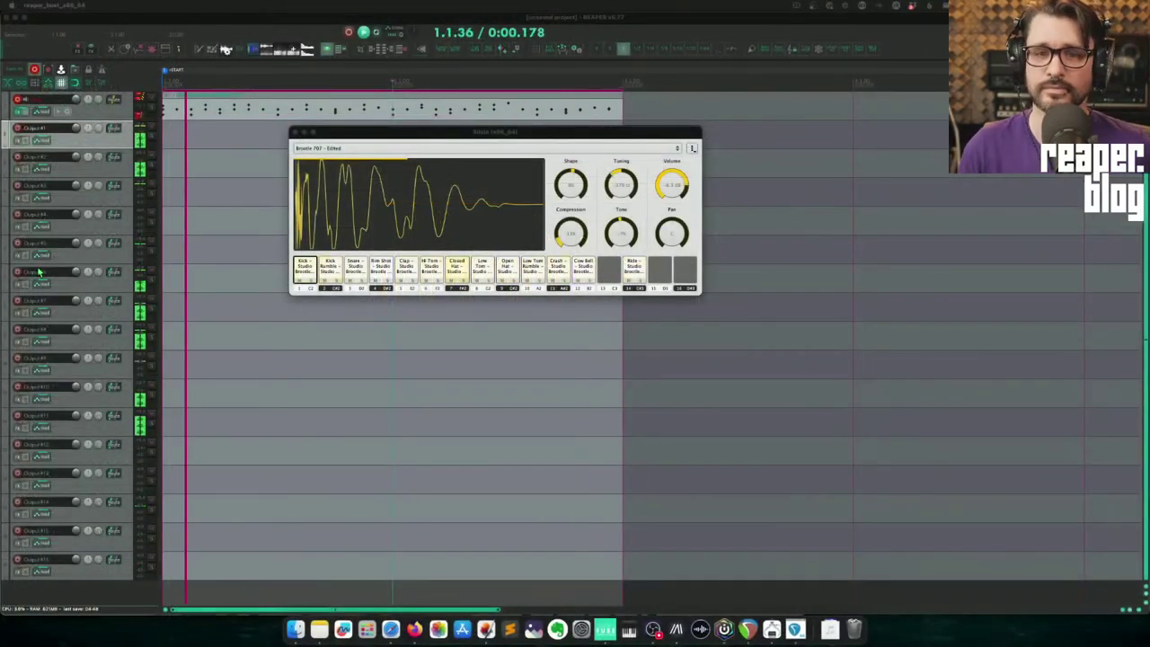
{"action": "left_click", "coordinate": [115, 258]}
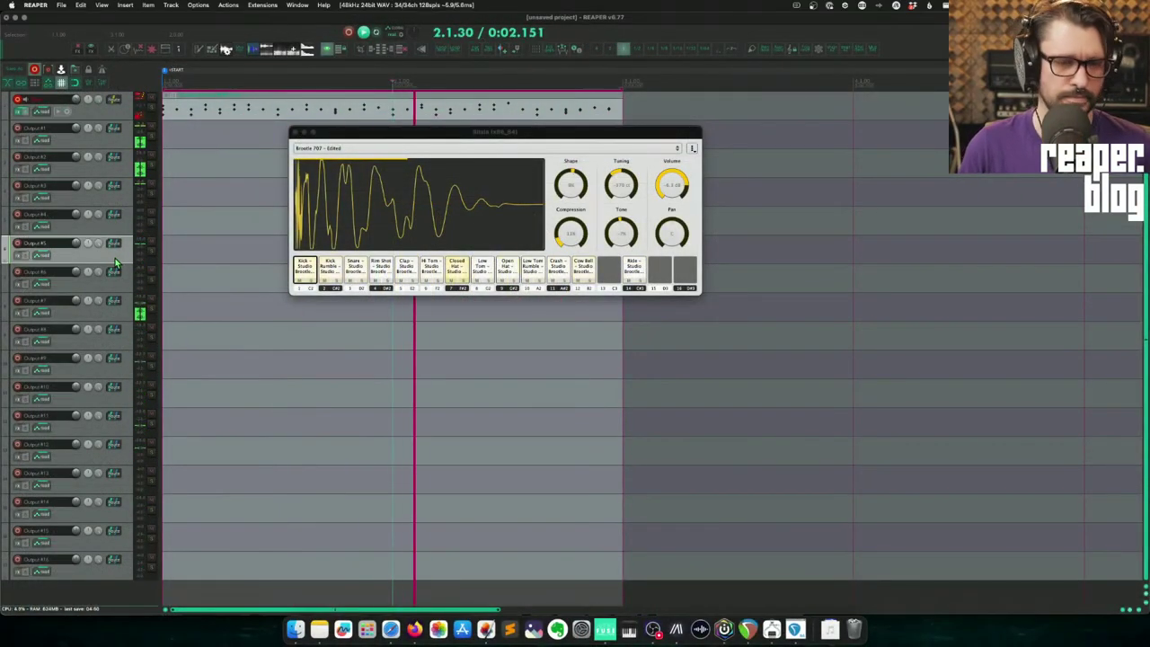
- Show the mixer with the effects browser and add a new first track carrying the Little Plate reverb
{"action": "key", "text": "F8"}
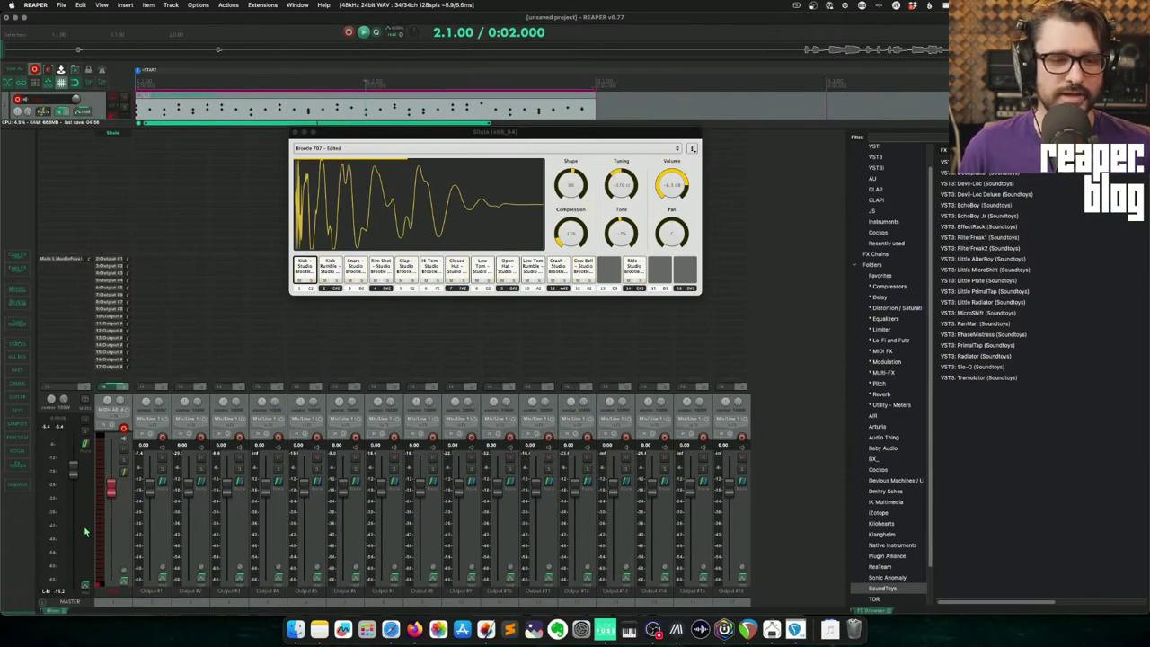
{"action": "key", "text": "super+t"}
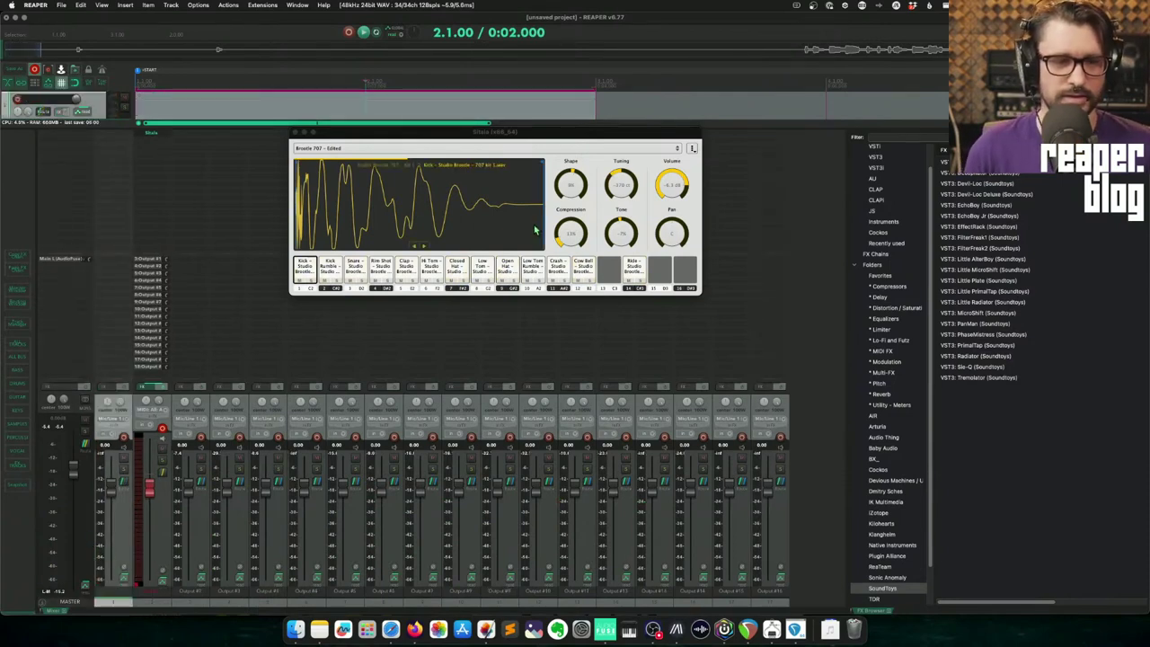
{"action": "left_click", "coordinate": [979, 334]}
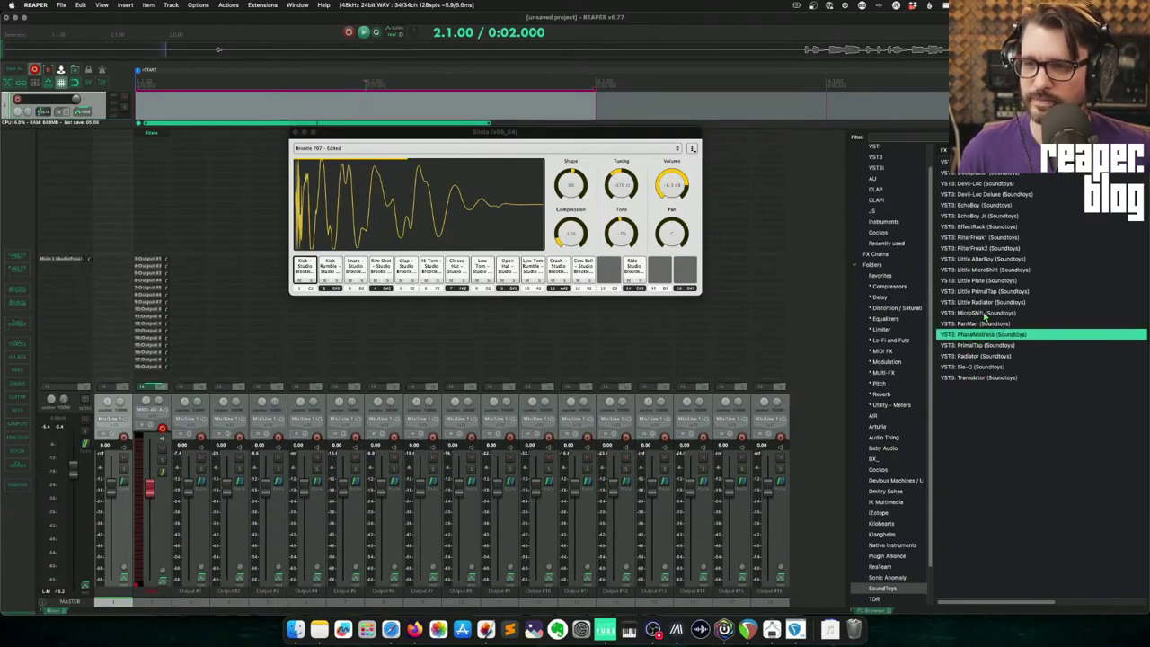
{"action": "left_click", "coordinate": [963, 281]}
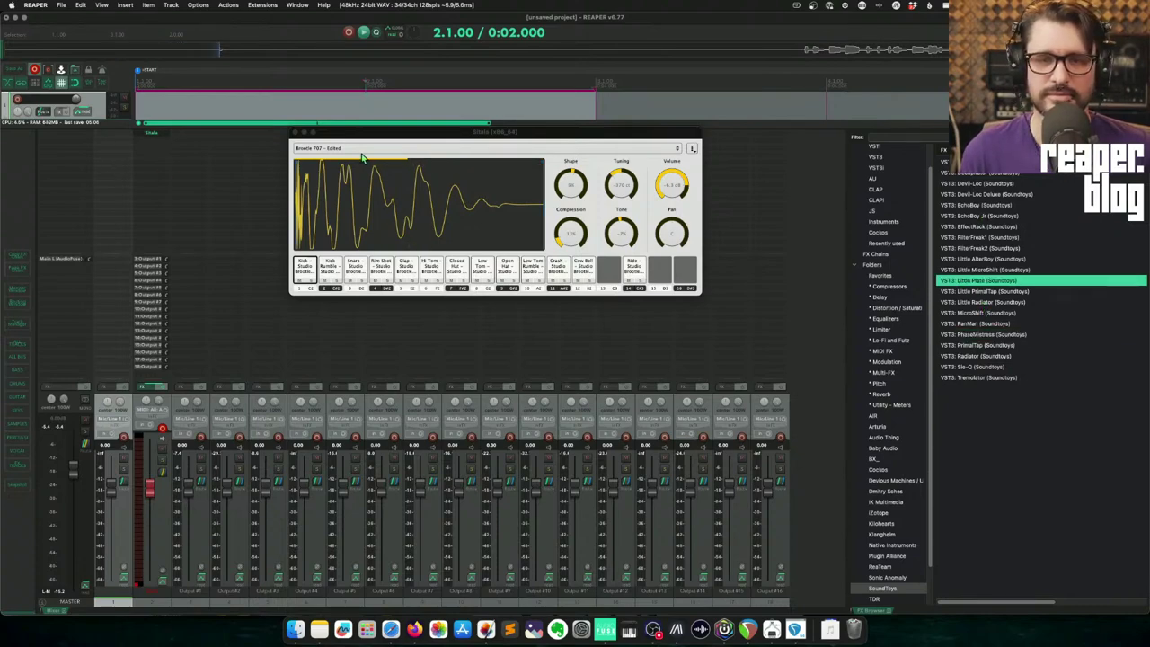
{"action": "left_click_drag", "start_coordinate": [201, 48], "coordinate": [508, 71]}
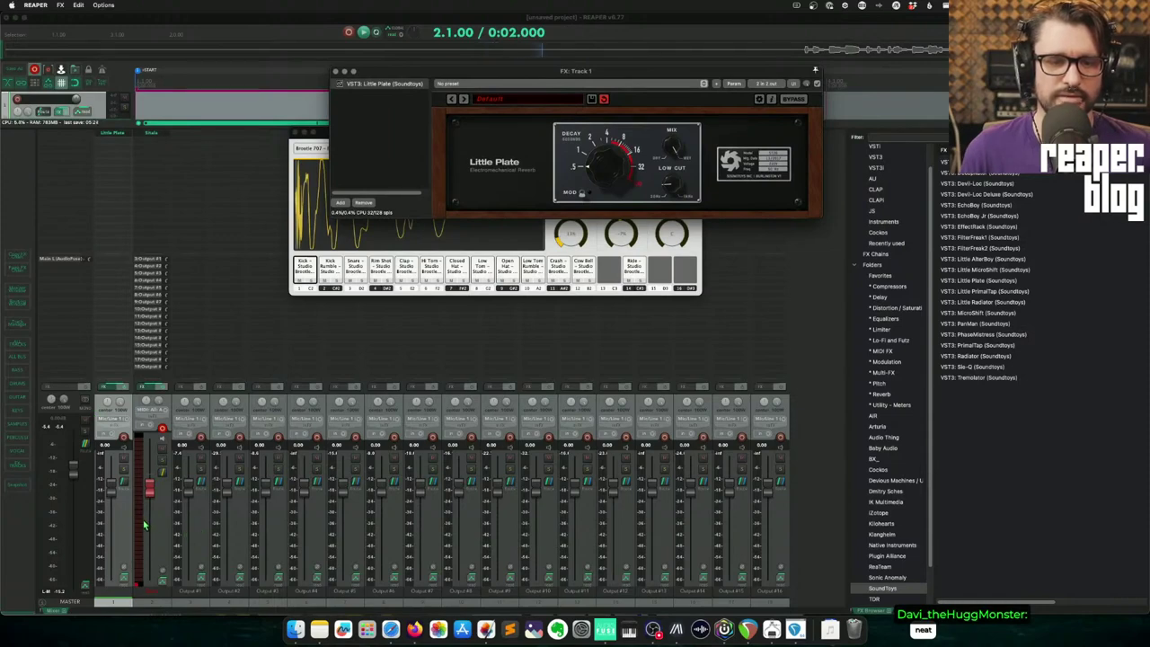
- Select the tracks Output #1 to Output #16 and create post-fader sends from all of them to the Little Plate track
{"action": "left_click", "coordinate": [204, 522]}
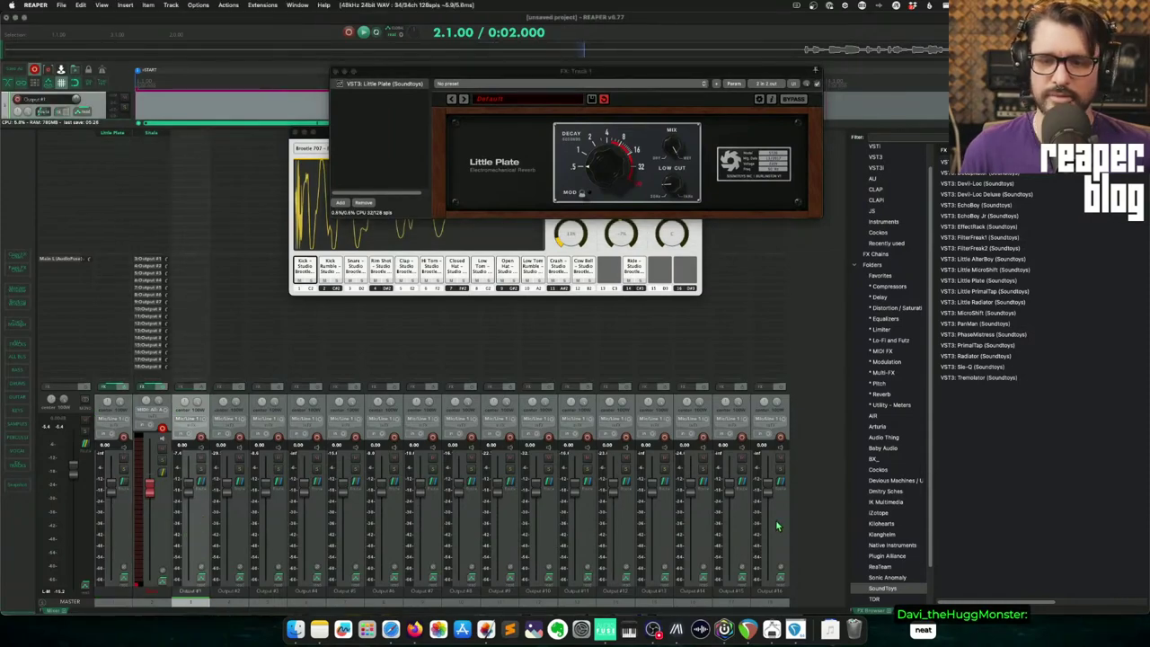
{"action": "left_click", "coordinate": [779, 526], "text": "shift"}
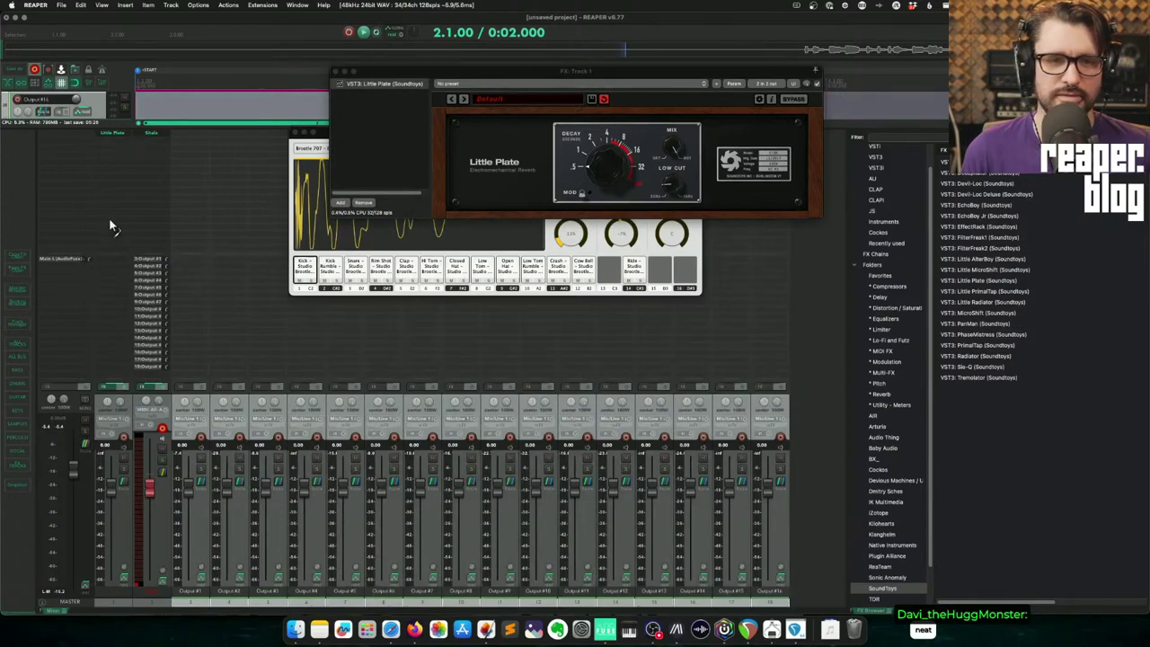
{"action": "left_click_drag", "start_coordinate": [110, 220], "coordinate": [110, 220]}
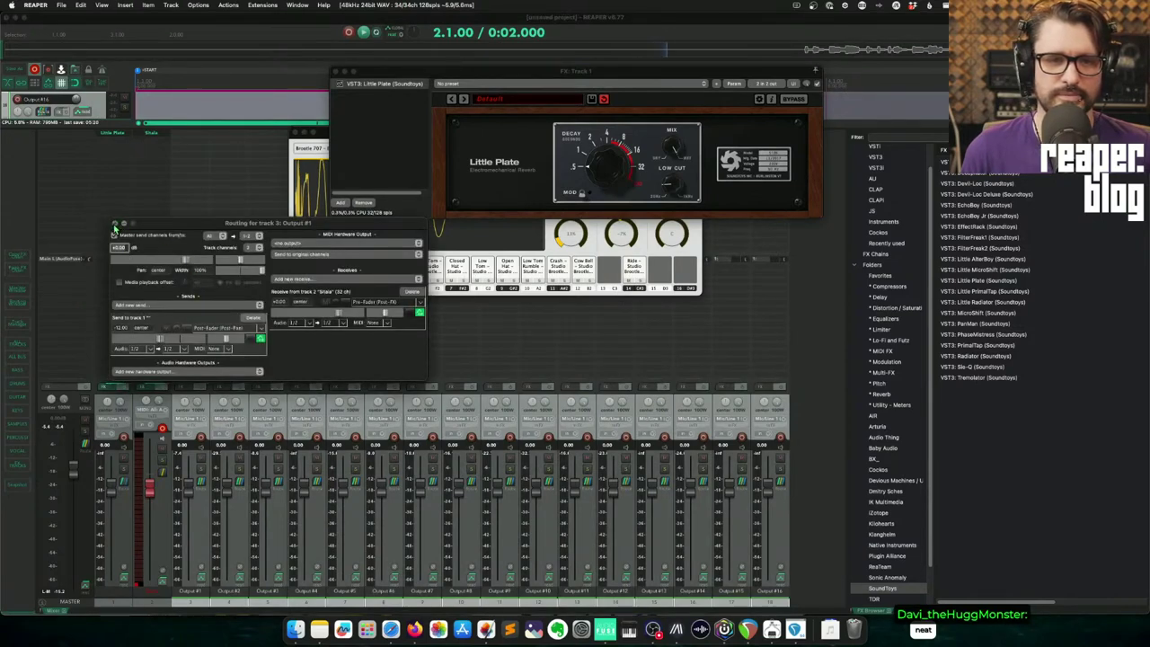
{"action": "left_click", "coordinate": [115, 223]}
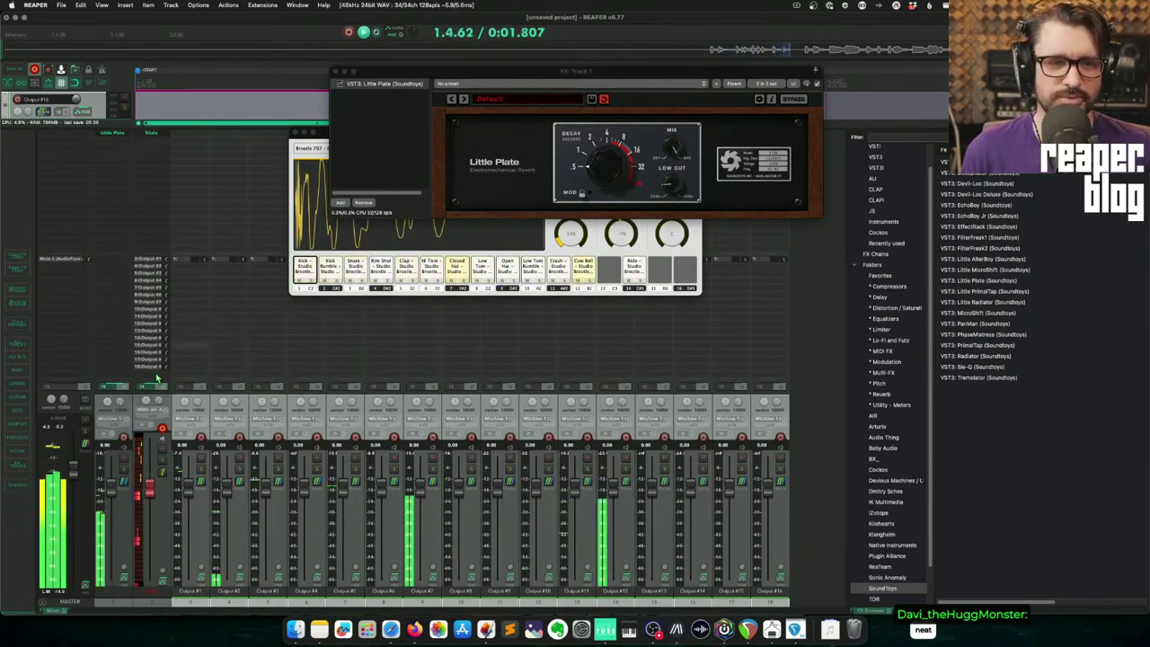
- Show the Little Plate track's routing, lower the receive from Output #1 to about -28 dB and the one from Output #2 to -inf
{"action": "left_click", "coordinate": [122, 452]}
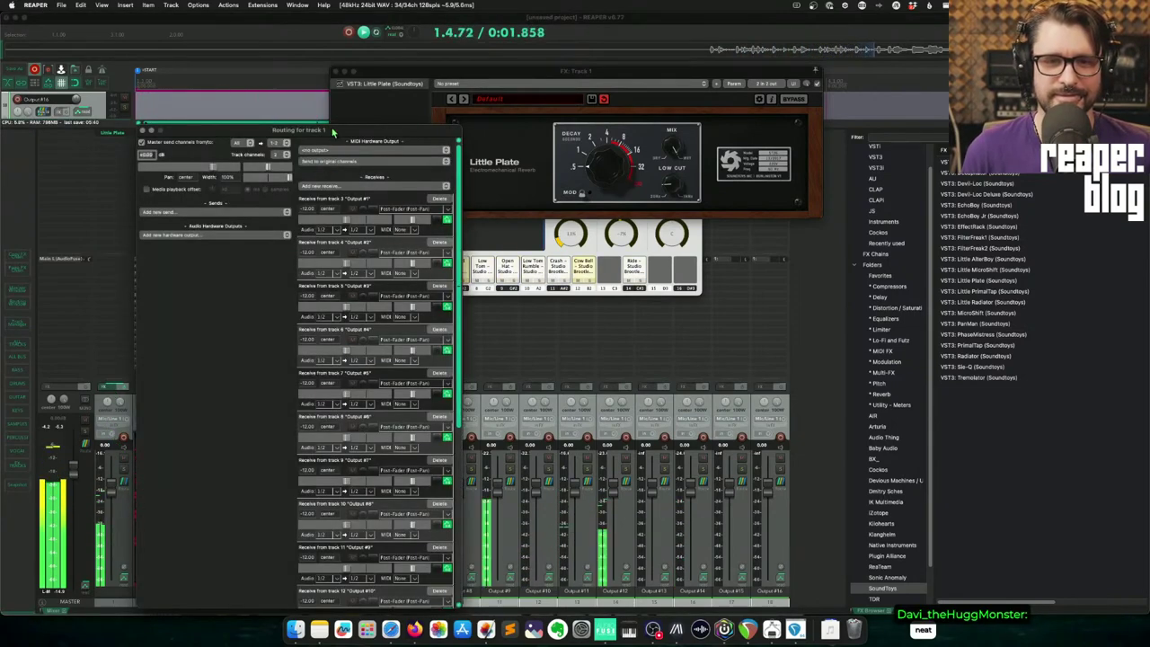
{"action": "left_click_drag", "start_coordinate": [332, 132], "coordinate": [340, 62]}
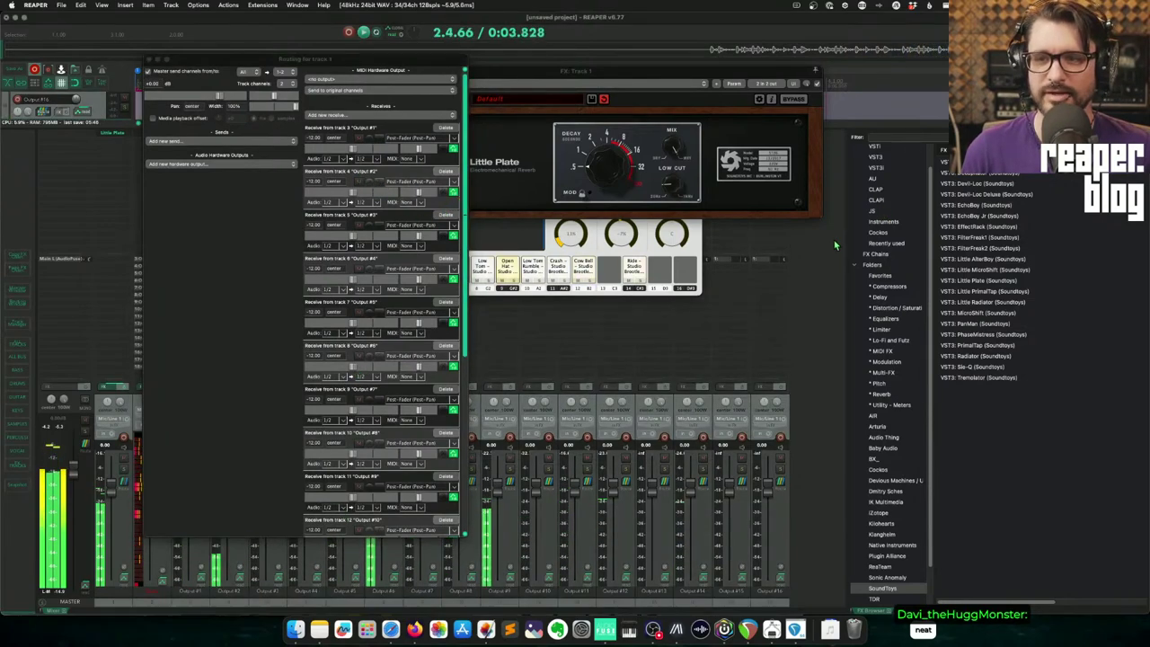
{"action": "key", "text": "space"}
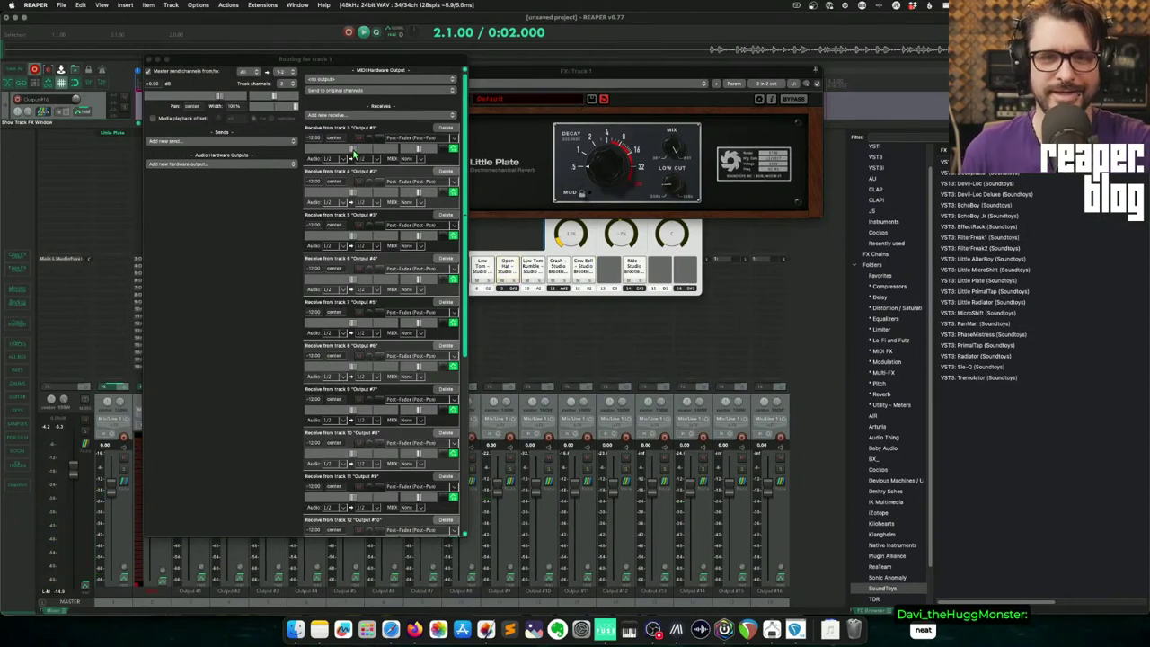
{"action": "left_click_drag", "start_coordinate": [354, 152], "coordinate": [310, 151]}
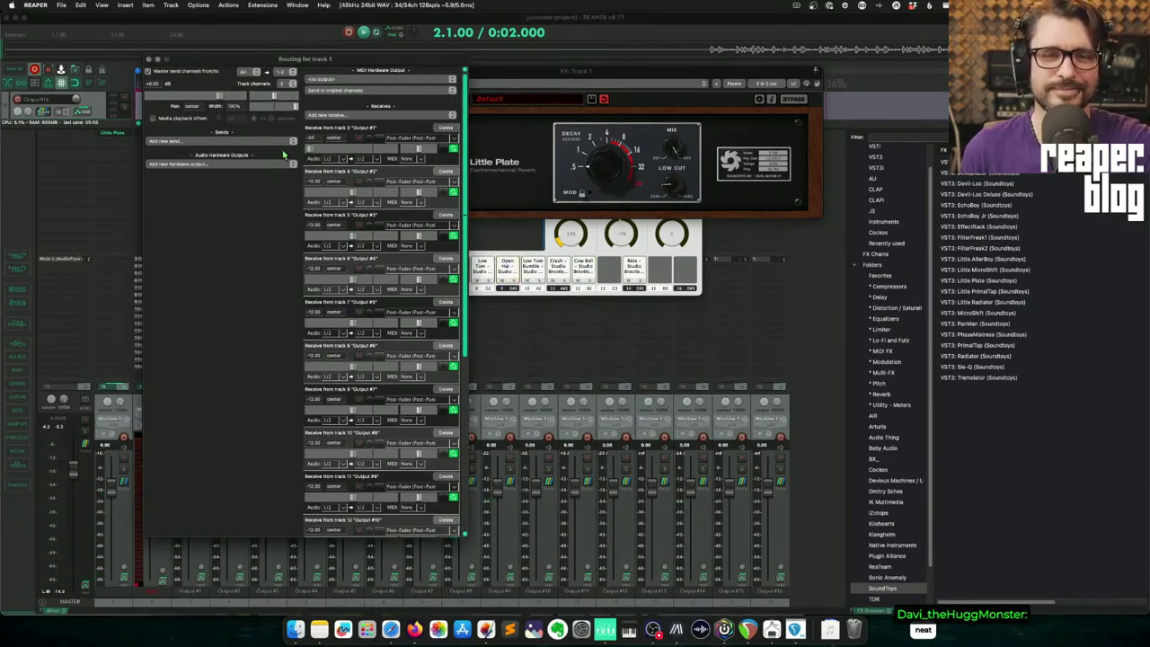
{"action": "key", "text": "space"}
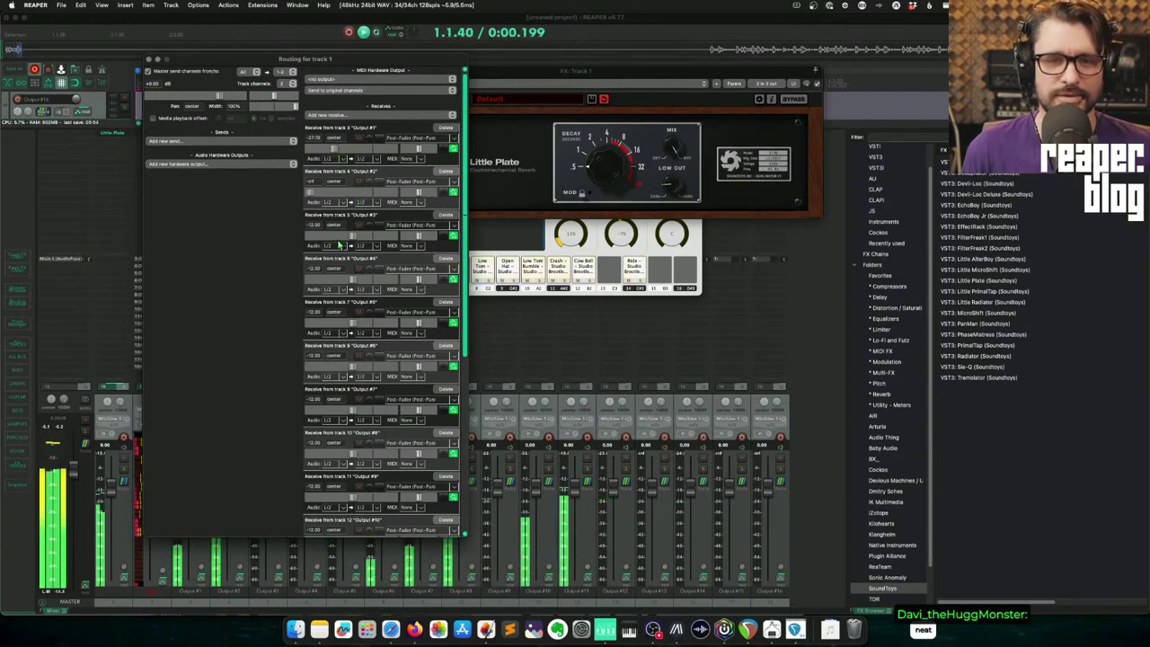
- Pull the reverb receives from Output #3 to #7, #9, #15 and #16 down to -inf, greatly lower Output #8, and close the routing window
{"action": "left_click_drag", "start_coordinate": [353, 324], "coordinate": [278, 331]}
{"action": "key", "text": "space"}
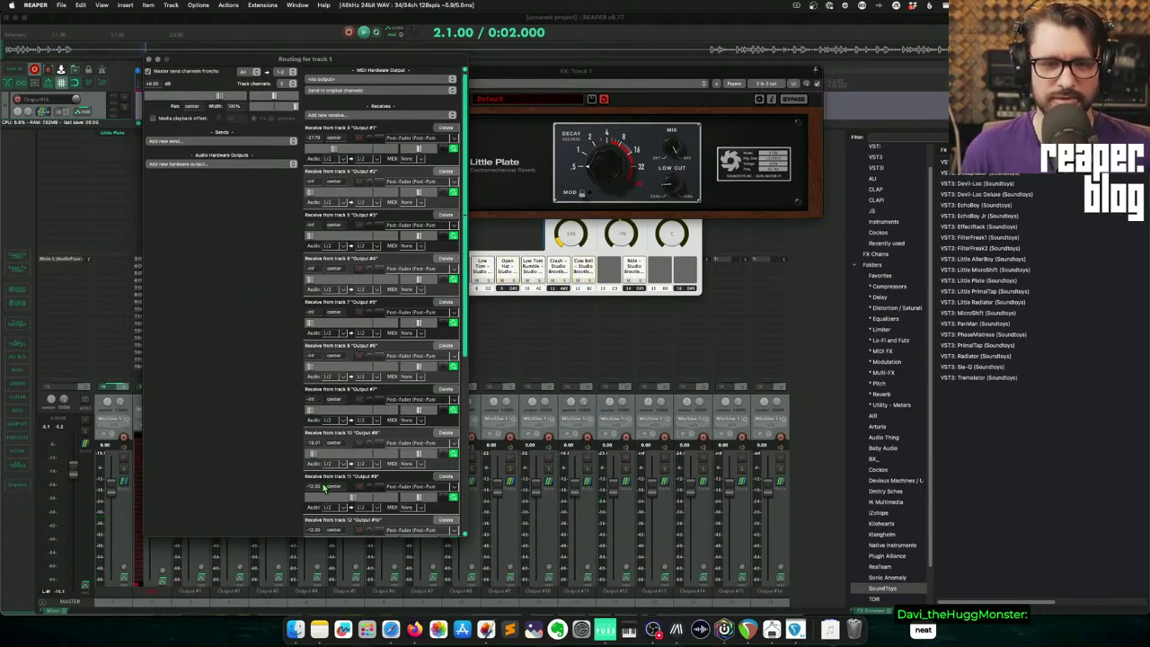
{"action": "scroll", "coordinate": [301, 494], "scroll_direction": "down", "scroll_amount": 8}
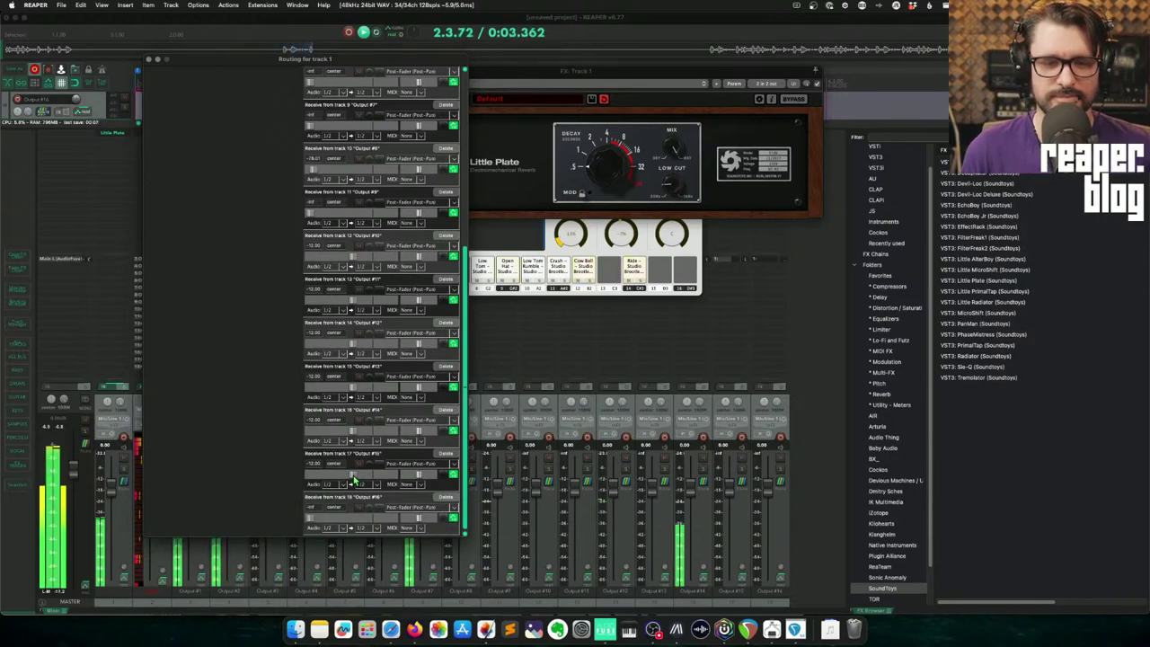
{"action": "left_click_drag", "start_coordinate": [344, 477], "coordinate": [314, 481]}
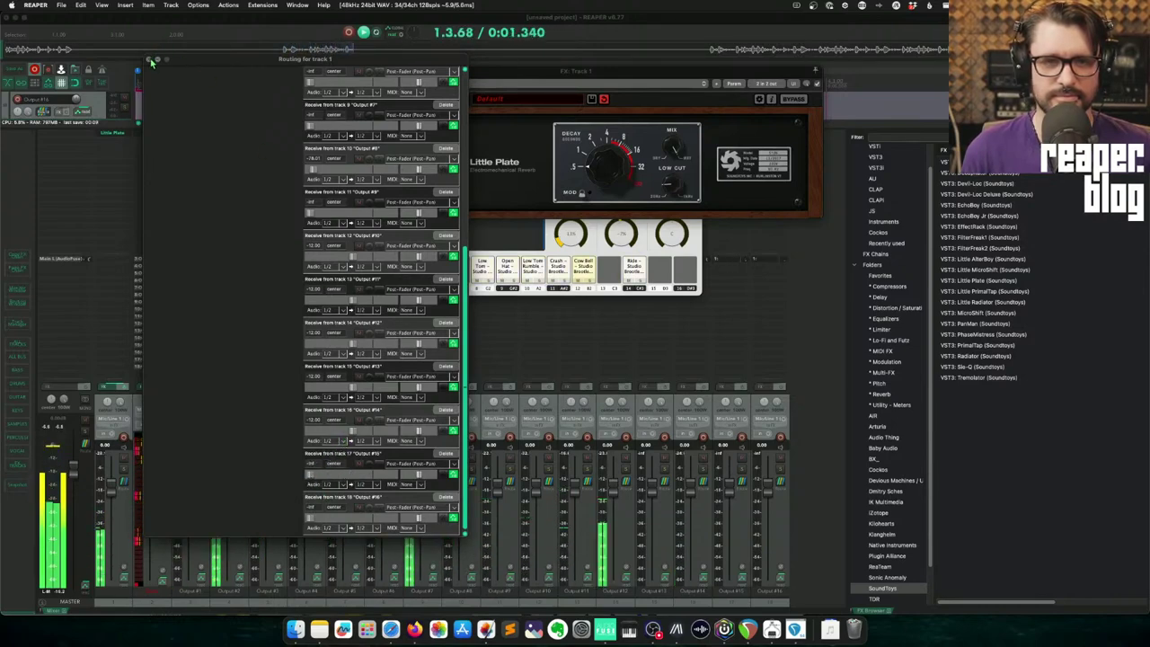
{"action": "left_click", "coordinate": [150, 59]}
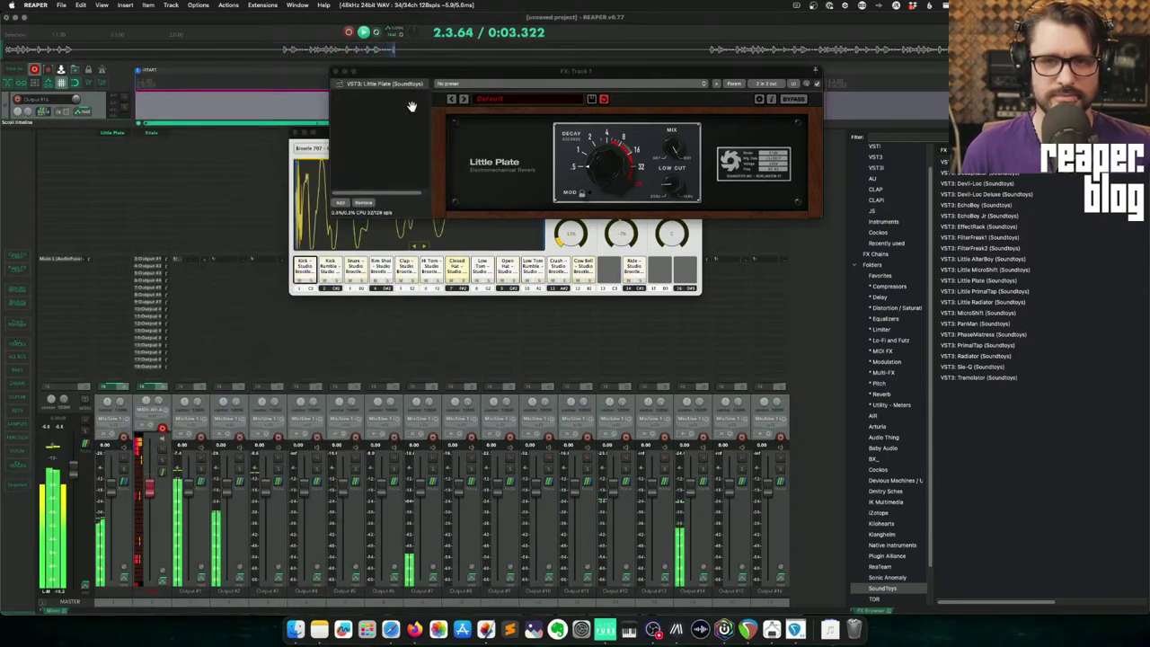
- Close both plug-in windows, adjust the reverb sends of Output #5 and #7, and lower the Output #7 fader to about -6.5 dB
{"action": "left_click", "coordinate": [336, 71]}
{"action": "left_click", "coordinate": [297, 147]}
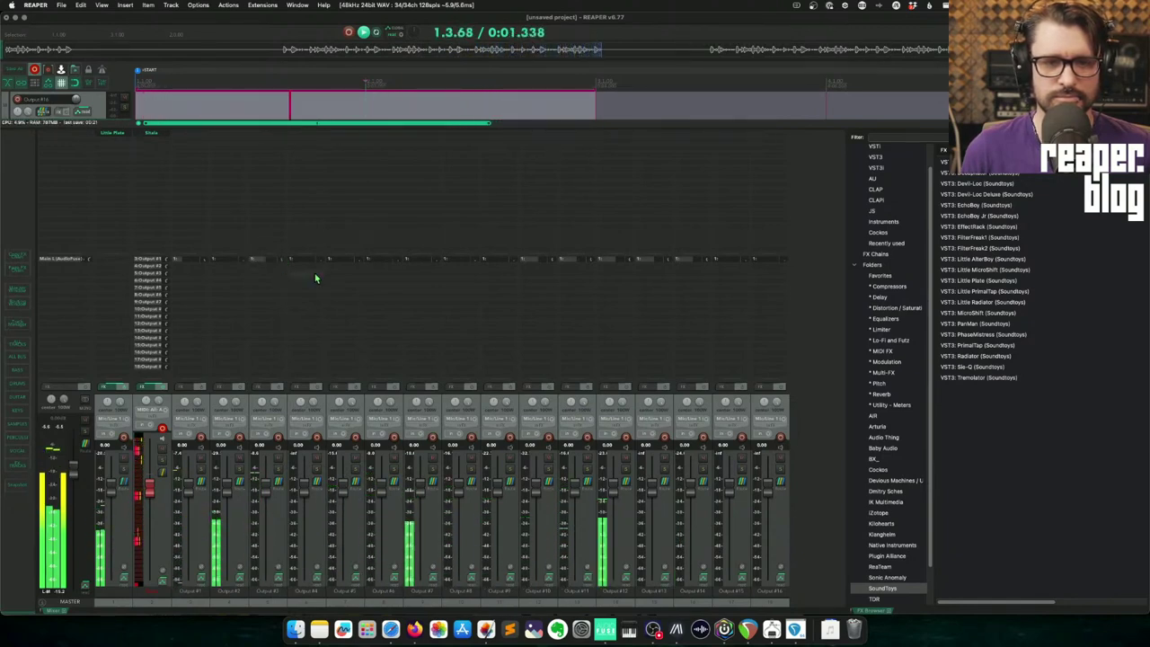
{"action": "left_click_drag", "start_coordinate": [359, 260], "coordinate": [359, 246]}
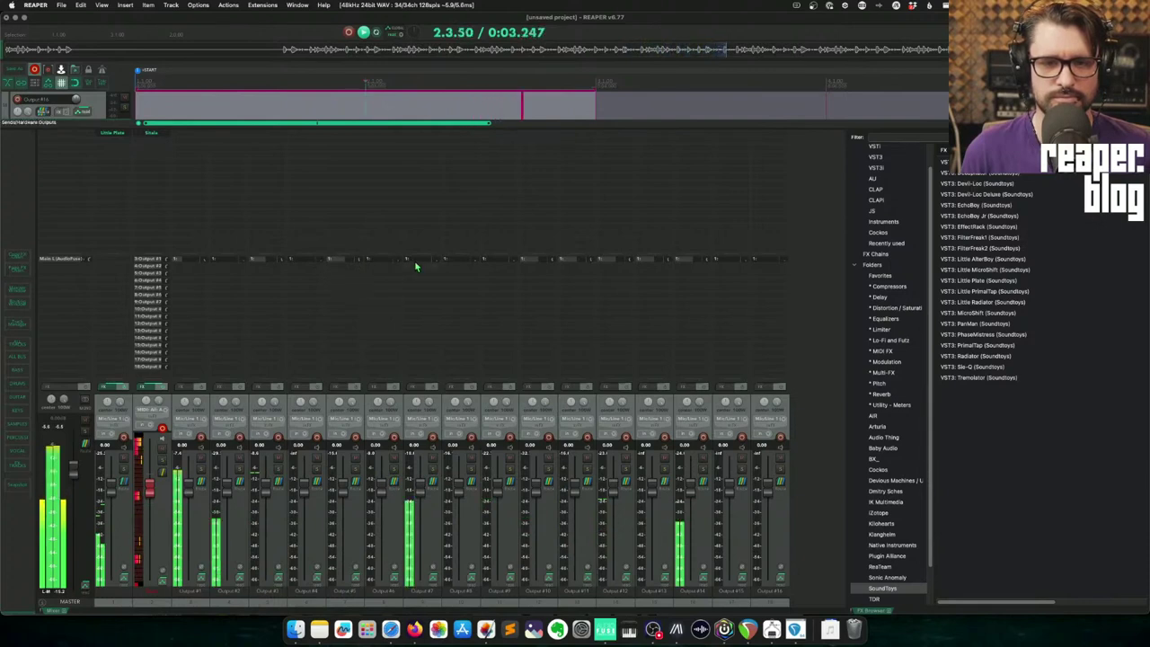
{"action": "left_click_drag", "start_coordinate": [407, 259], "coordinate": [407, 266]}
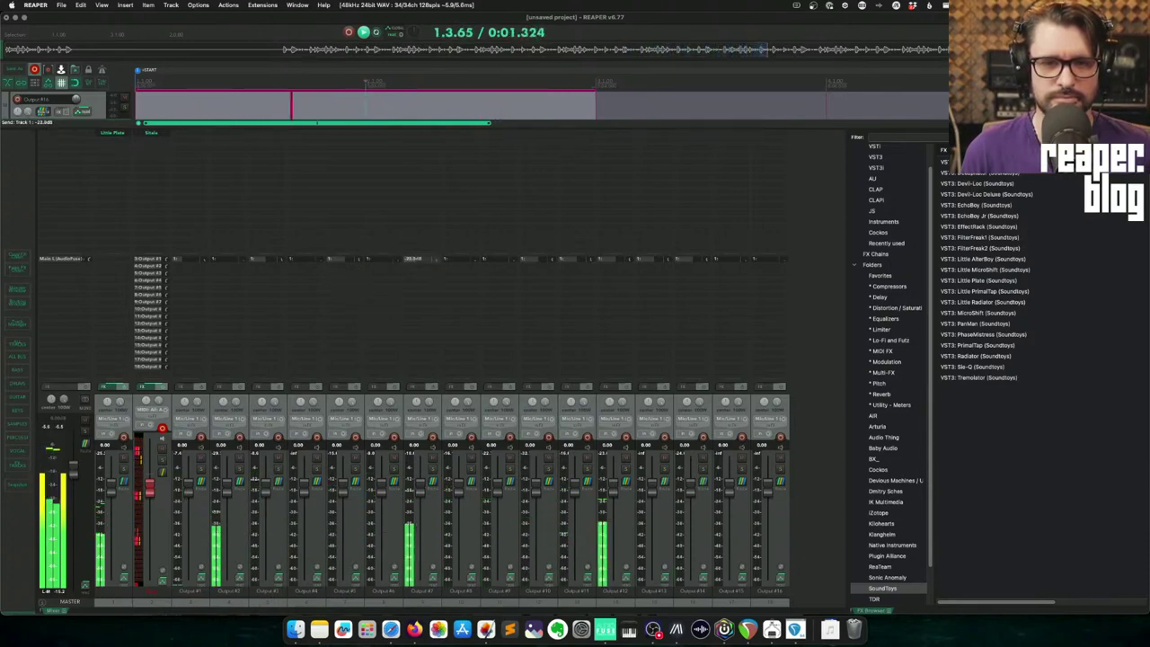
{"action": "left_click_drag", "start_coordinate": [420, 490], "coordinate": [424, 510]}
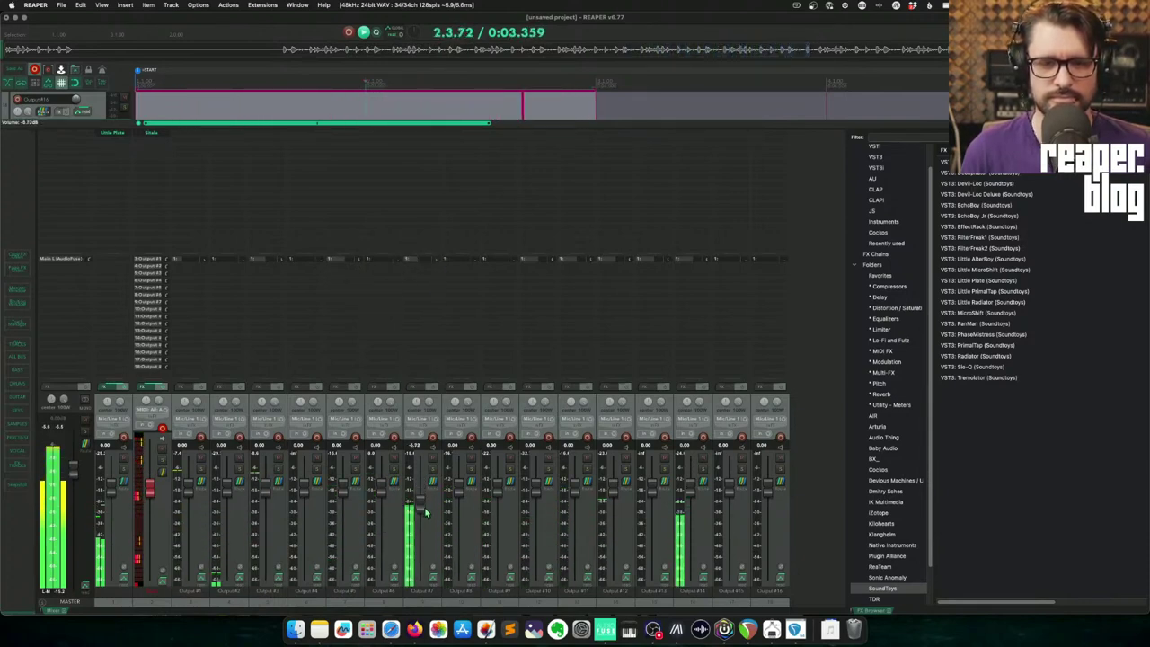
{"action": "key", "text": "space"}
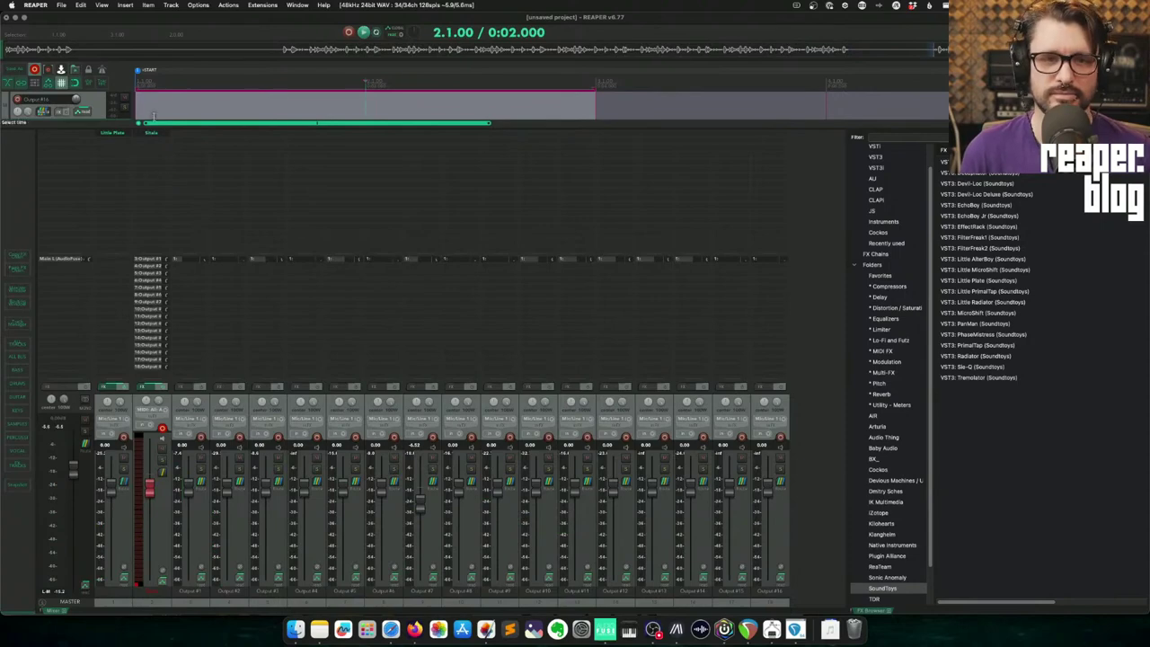
- Select the Output #1 track in the mixer
{"action": "left_click", "coordinate": [158, 134]}
{"action": "left_click", "coordinate": [158, 134]}
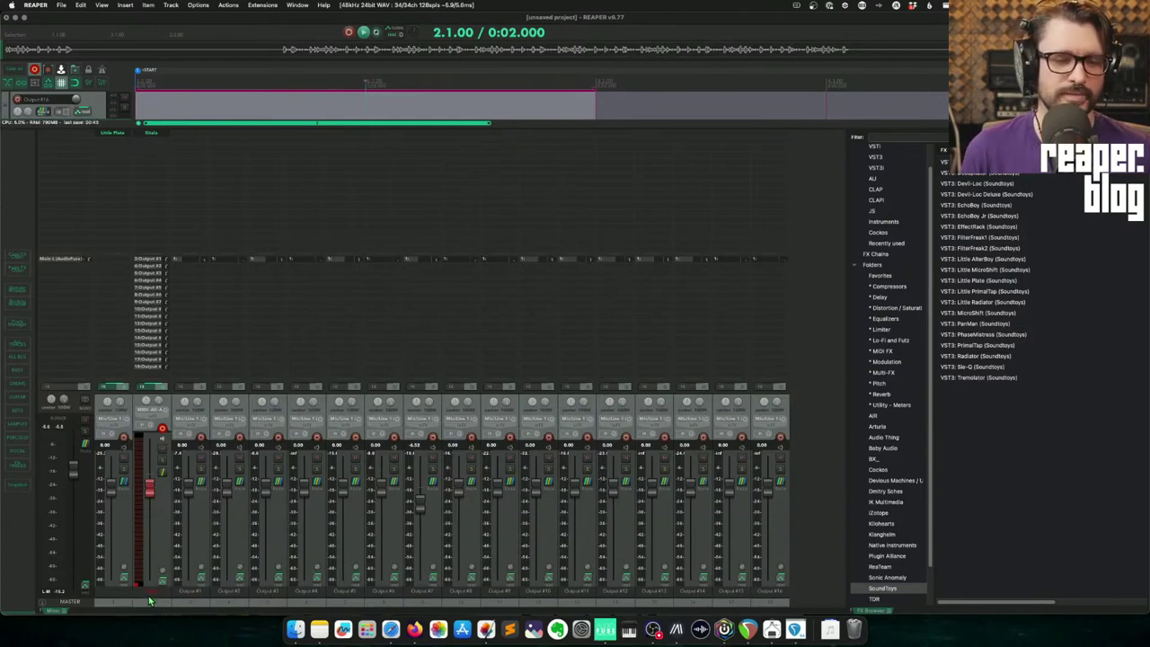
{"action": "left_click", "coordinate": [203, 601]}
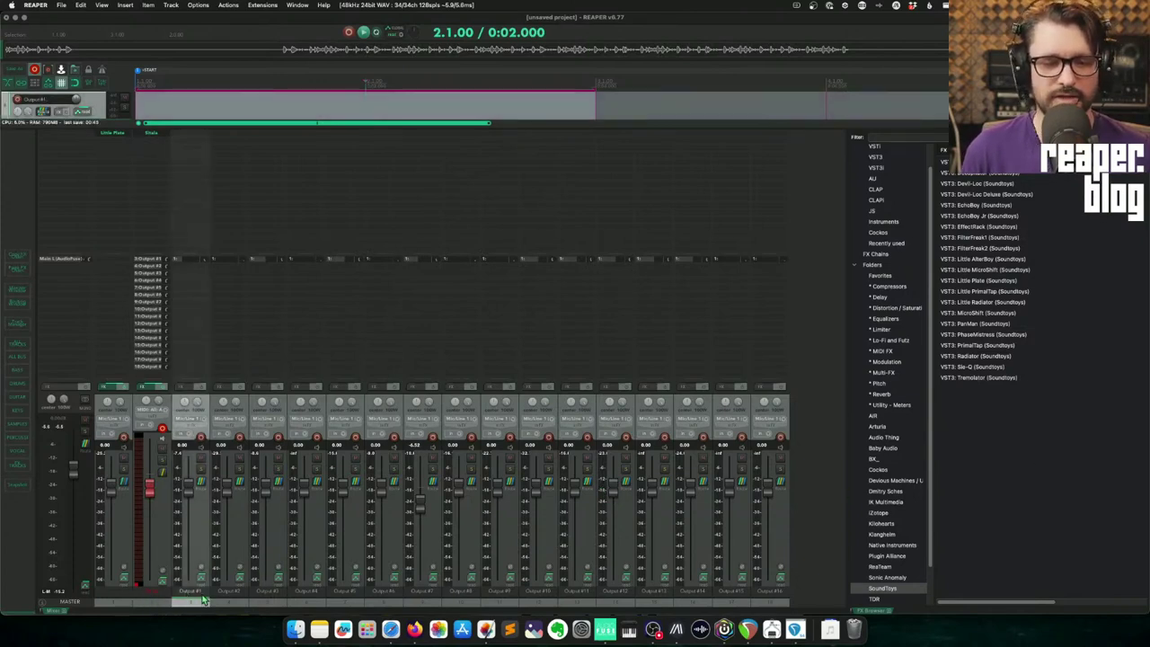
- Select the MIDI drum track in the mixer and open its MIDI item in the editor
{"action": "left_click", "coordinate": [770, 595]}
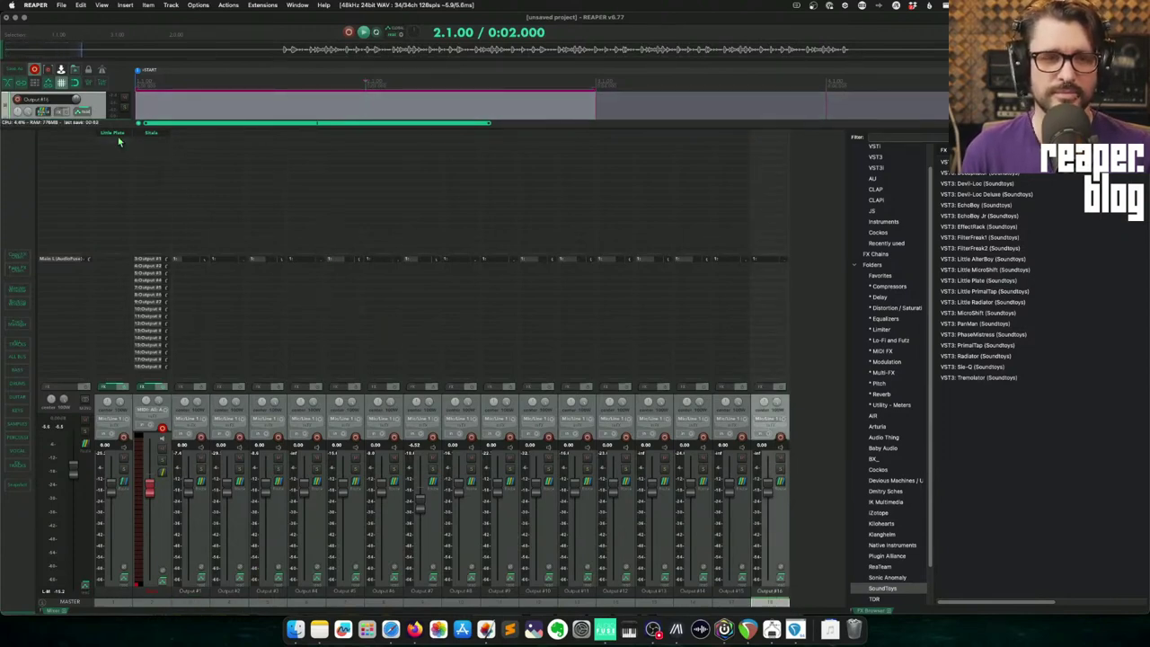
{"action": "left_click", "coordinate": [160, 536]}
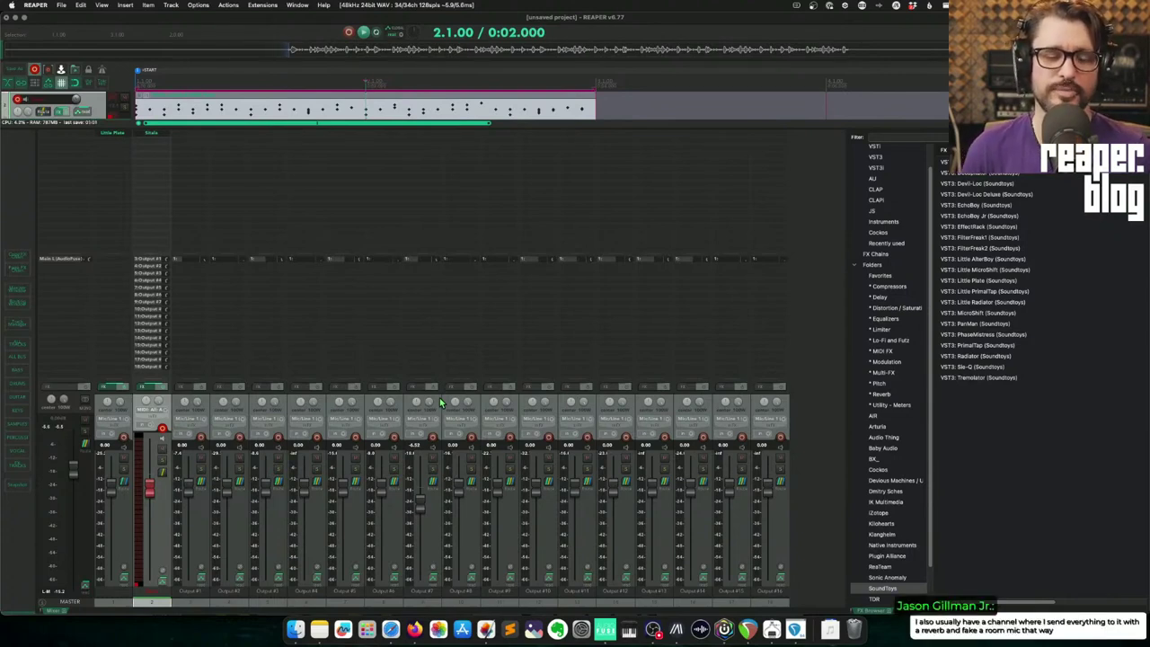
{"action": "double_click", "coordinate": [424, 115]}
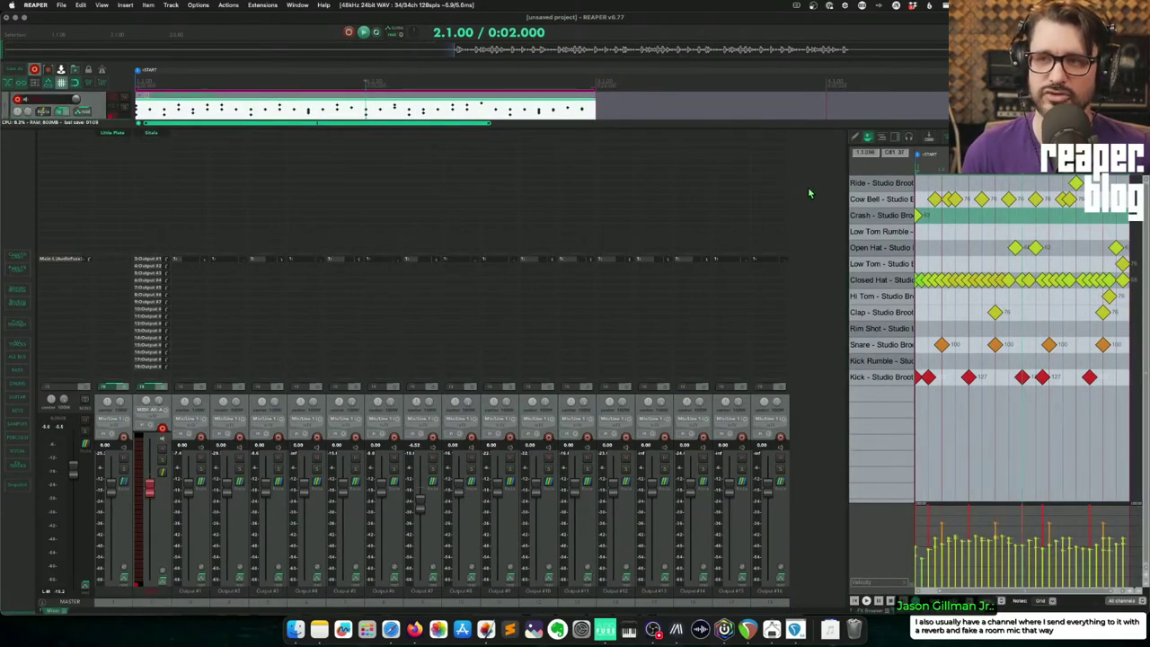
- Switch to the arrange layout and shrink the track heights so all output tracks fit on screen
{"action": "left_click", "coordinate": [463, 111]}
{"action": "key", "text": "F7"}
{"action": "scroll", "coordinate": [322, 148], "scroll_direction": "up", "scroll_amount": 1}
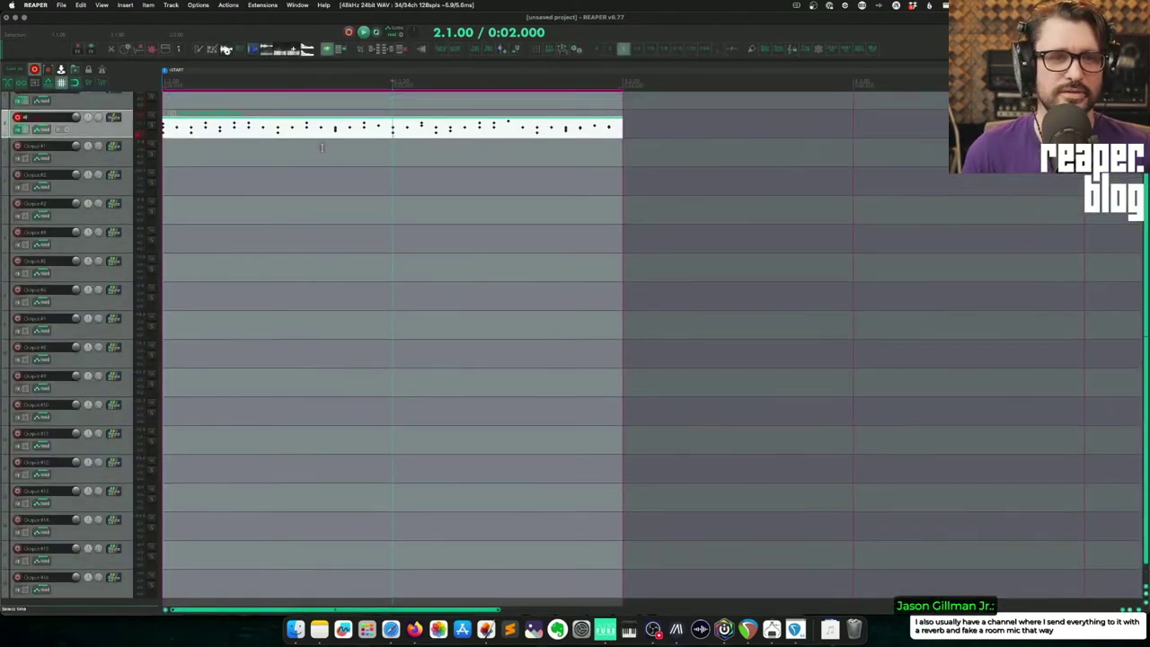
{"action": "scroll", "coordinate": [322, 148], "scroll_direction": "up", "scroll_amount": 1}
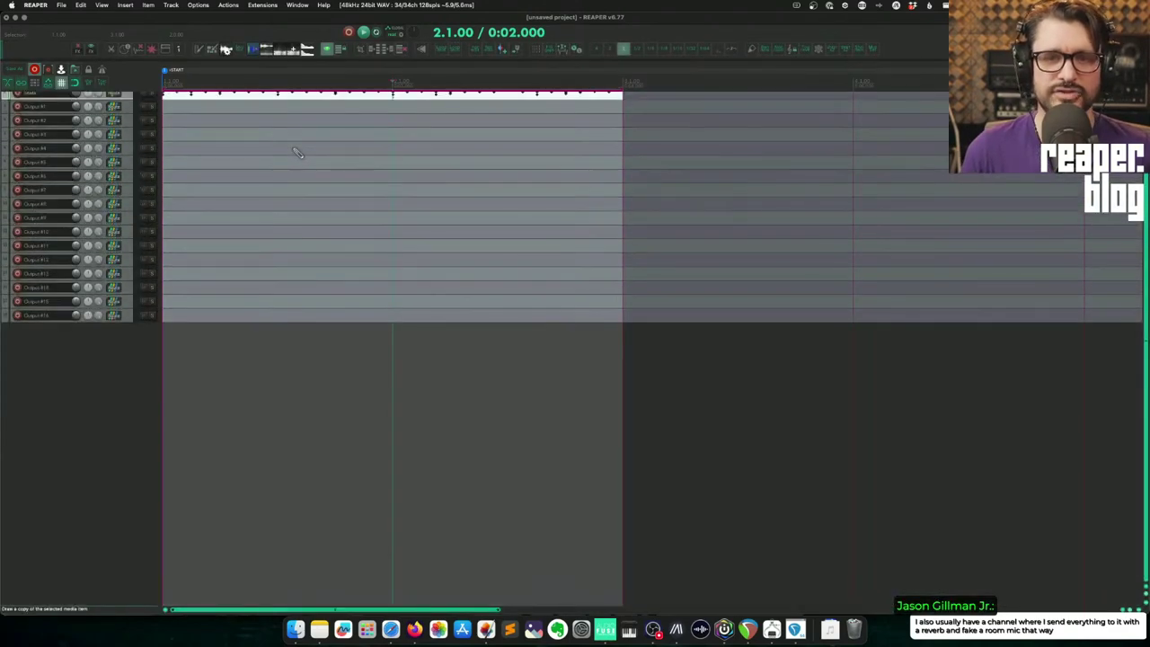
{"action": "scroll", "coordinate": [300, 151], "scroll_direction": "down", "scroll_amount": 1}
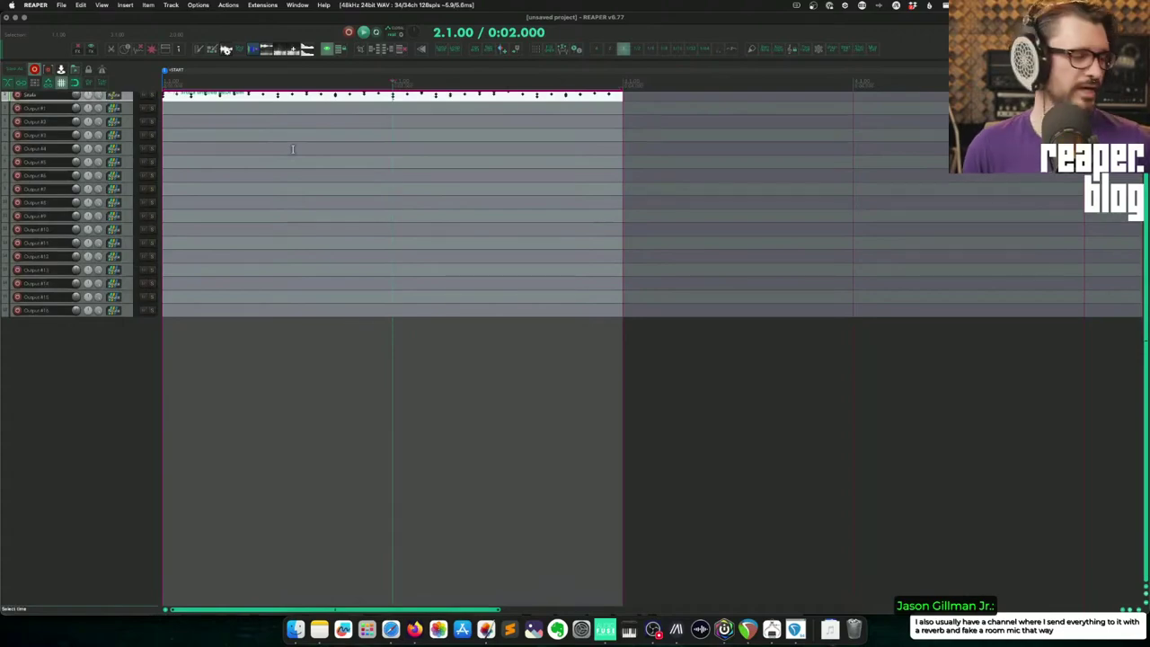
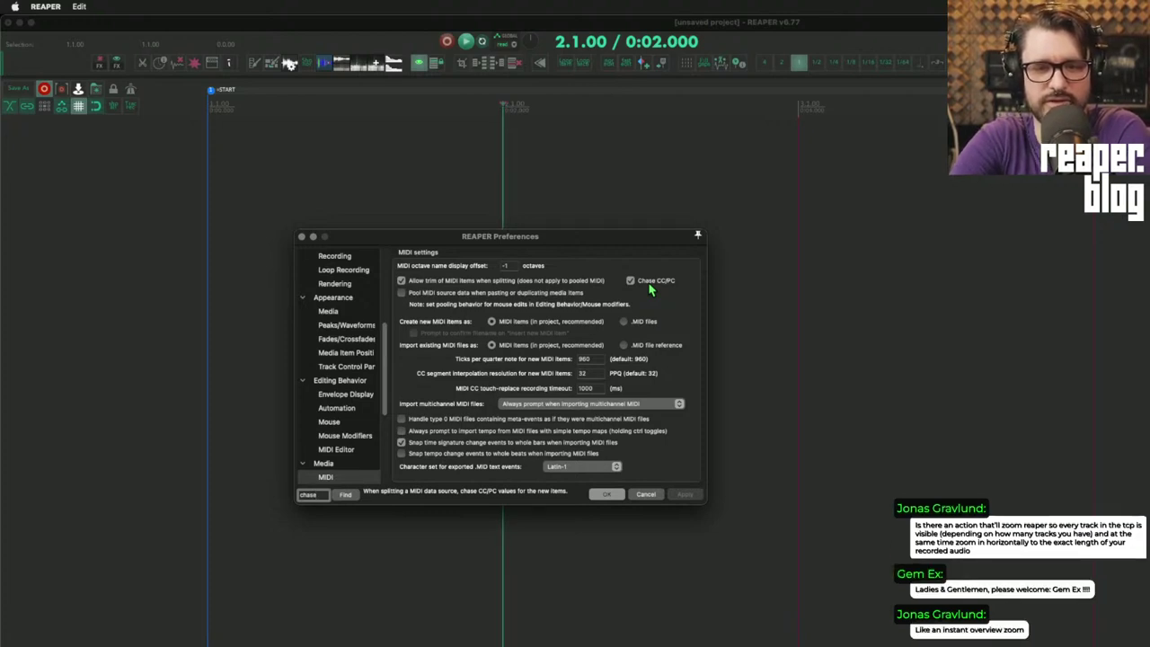
- Add a new track, increase its height, and draw an empty MIDI item from bar 1 to bar 4
{"action": "double_click", "coordinate": [167, 134]}
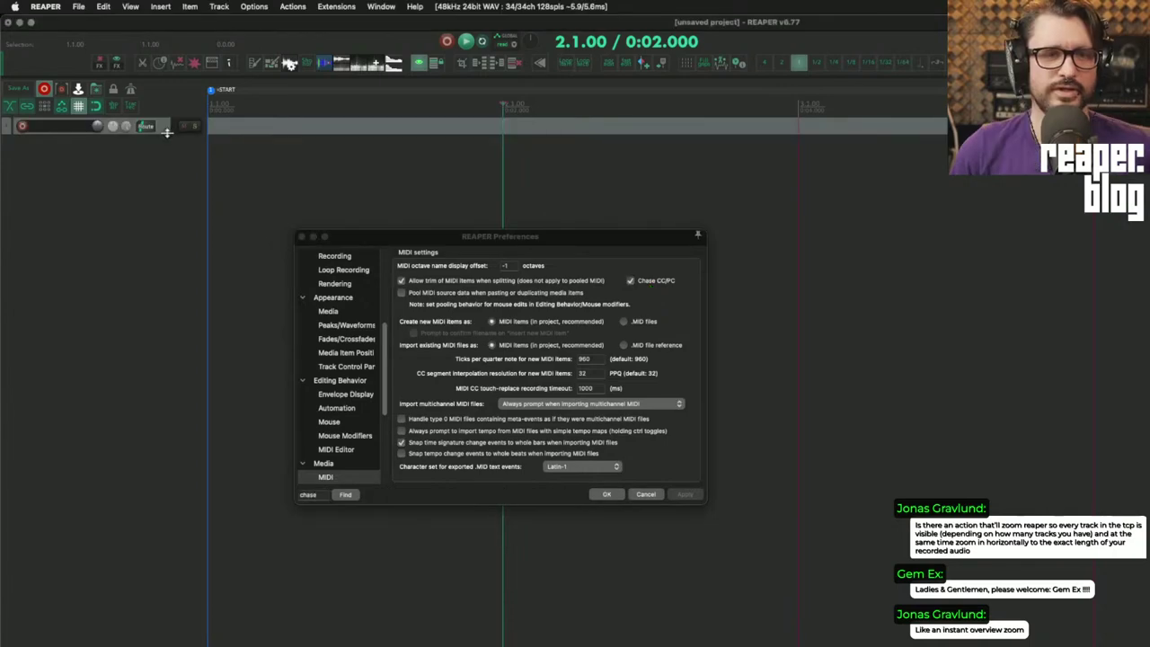
{"action": "left_click_drag", "start_coordinate": [167, 134], "coordinate": [175, 265]}
{"action": "left_click_drag", "start_coordinate": [417, 244], "coordinate": [335, 400]}
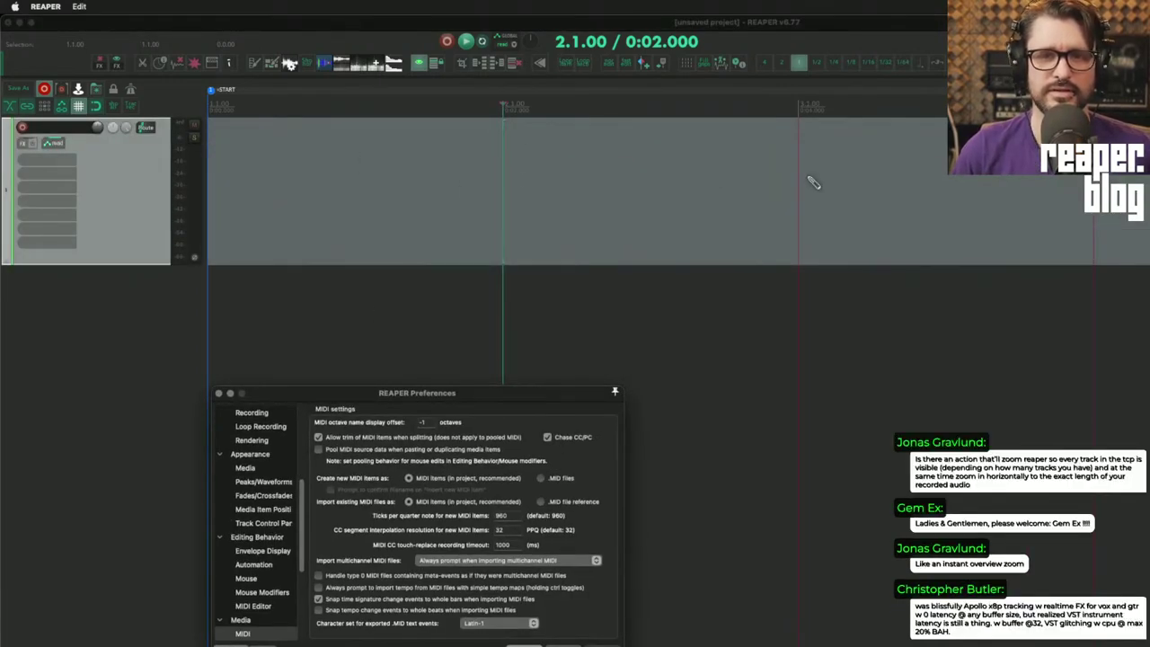
{"action": "left_click_drag", "start_coordinate": [808, 178], "coordinate": [188, 185]}
- Open the empty MIDI item in the MIDI editor, close the preferences, and enlarge the editor area
{"action": "double_click", "coordinate": [467, 202]}
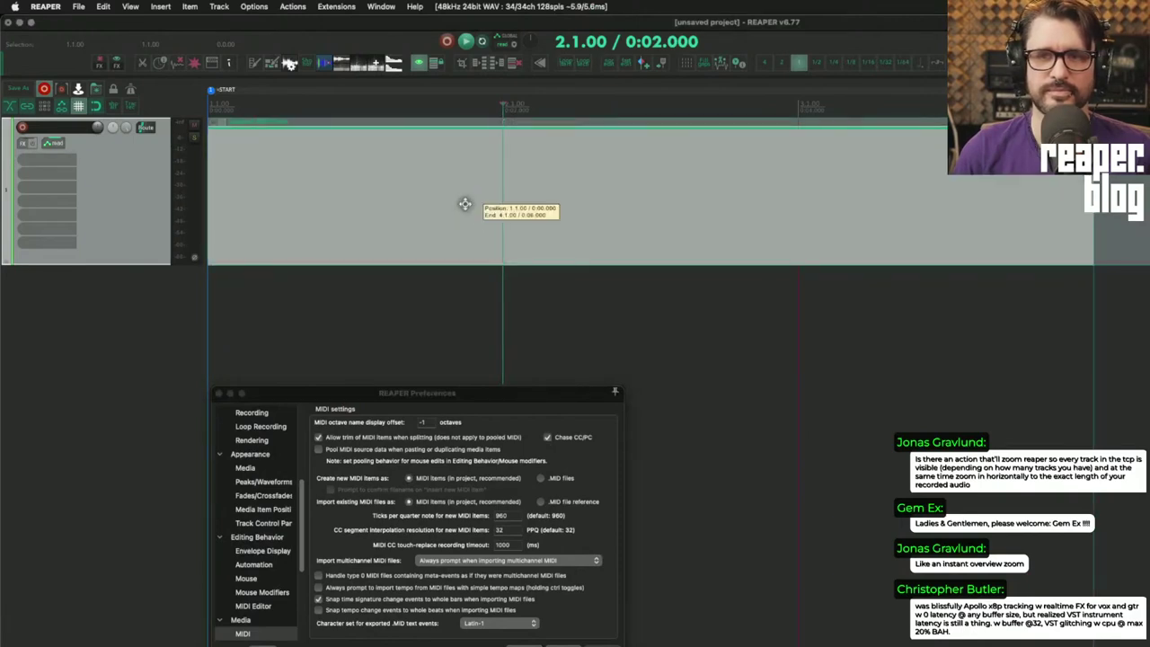
{"action": "left_click_drag", "start_coordinate": [367, 394], "coordinate": [791, 130]}
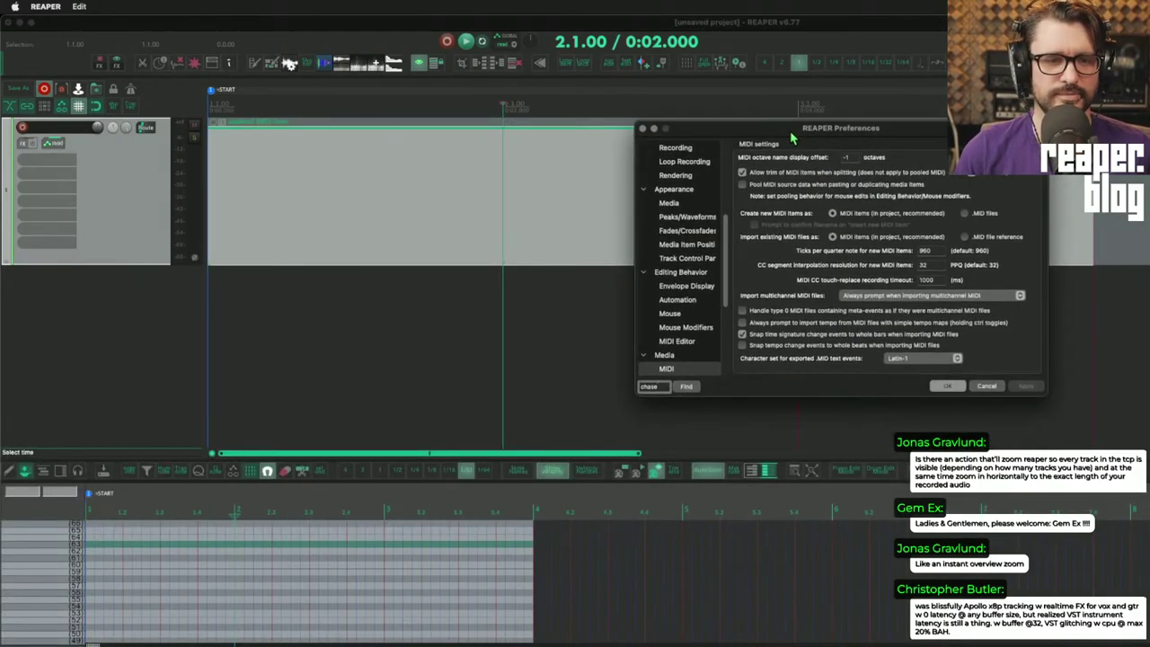
{"action": "key", "text": "Escape"}
{"action": "left_click_drag", "start_coordinate": [186, 460], "coordinate": [183, 179]}
{"action": "left_click", "coordinate": [155, 457]}
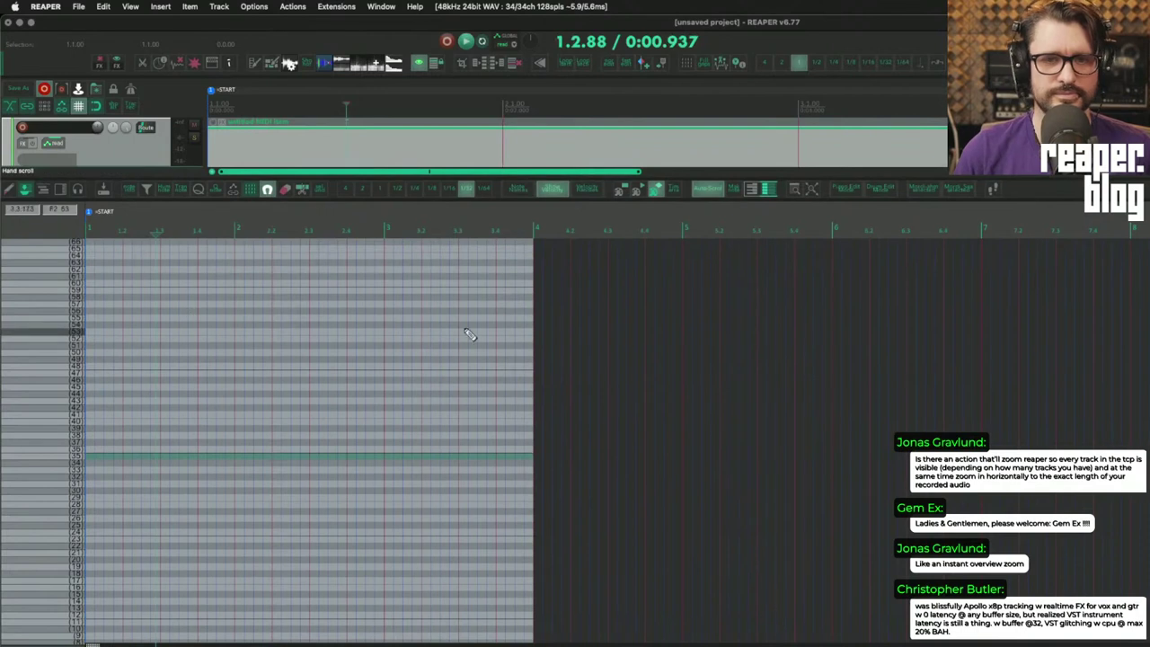
- Switch the editor to piano keys and rectangular notes, and draw a C2 note from just before beat 3 of bar 1 to the item's end
{"action": "left_click", "coordinate": [171, 367]}
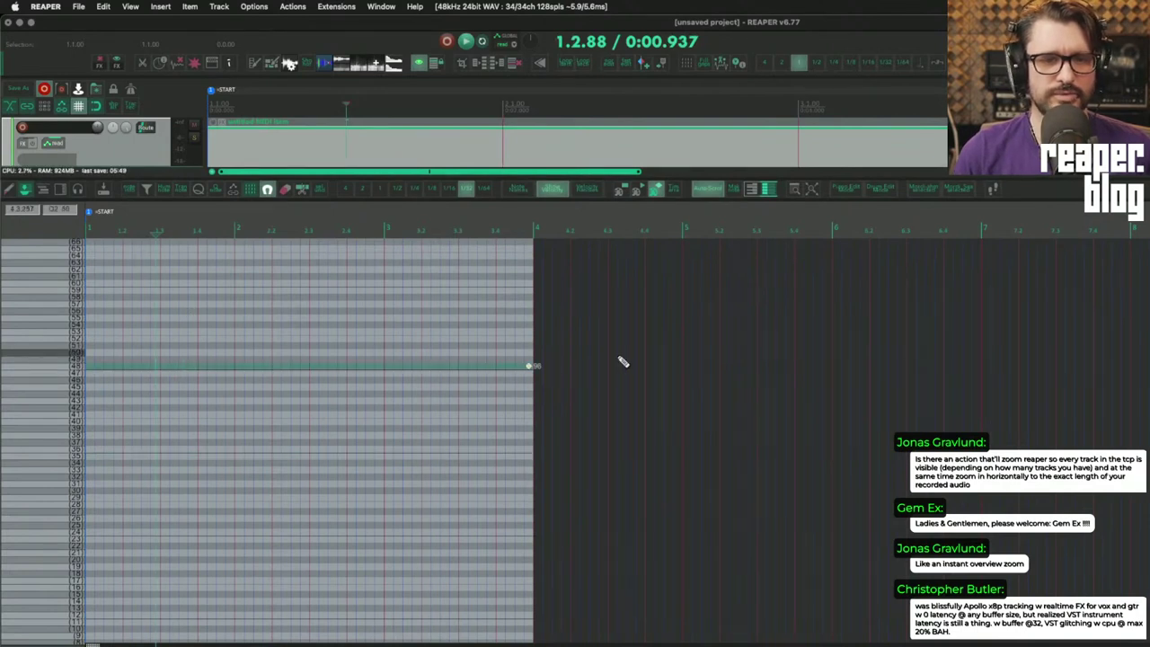
{"action": "left_click", "coordinate": [751, 189]}
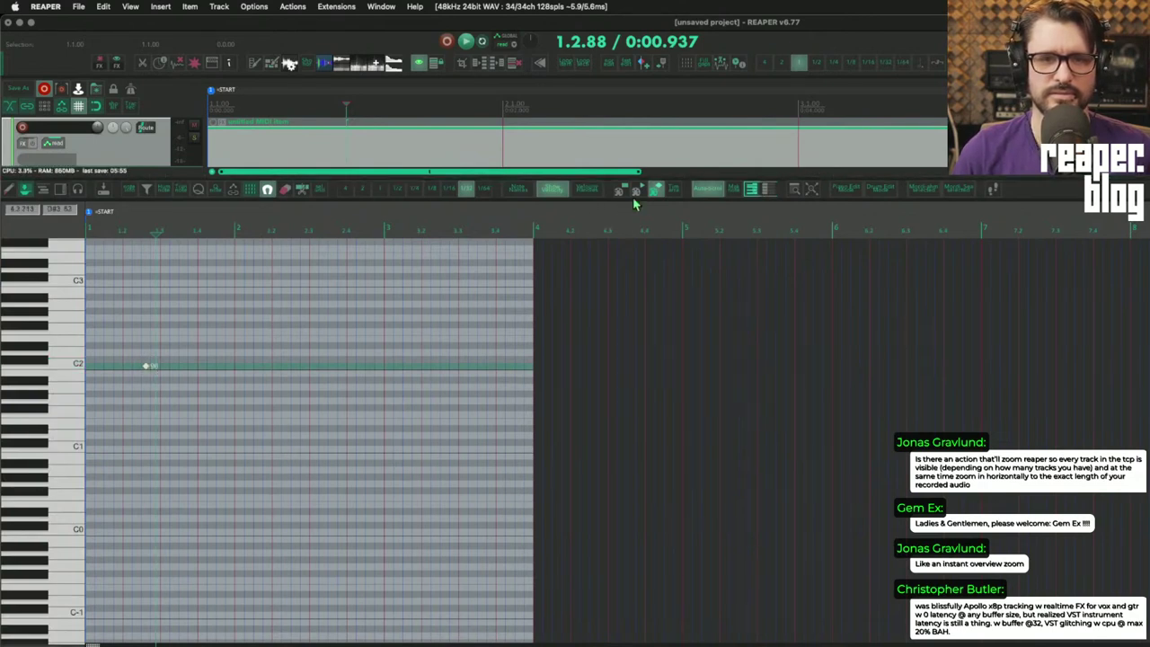
{"action": "left_click", "coordinate": [852, 190]}
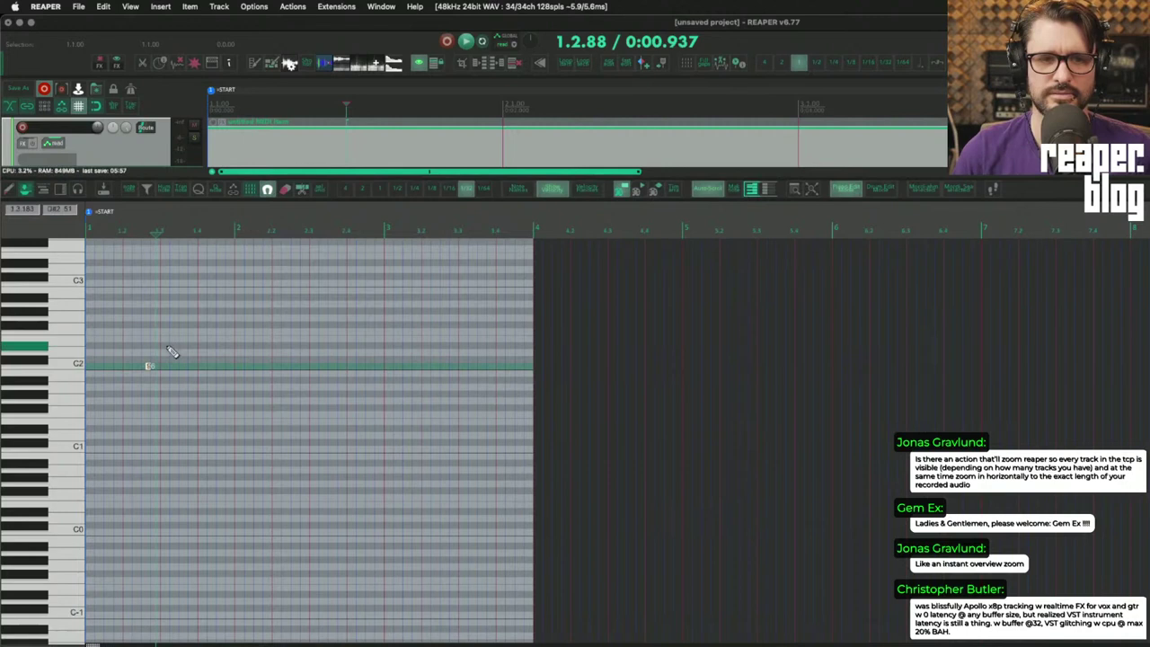
{"action": "left_click_drag", "start_coordinate": [149, 365], "coordinate": [624, 375]}
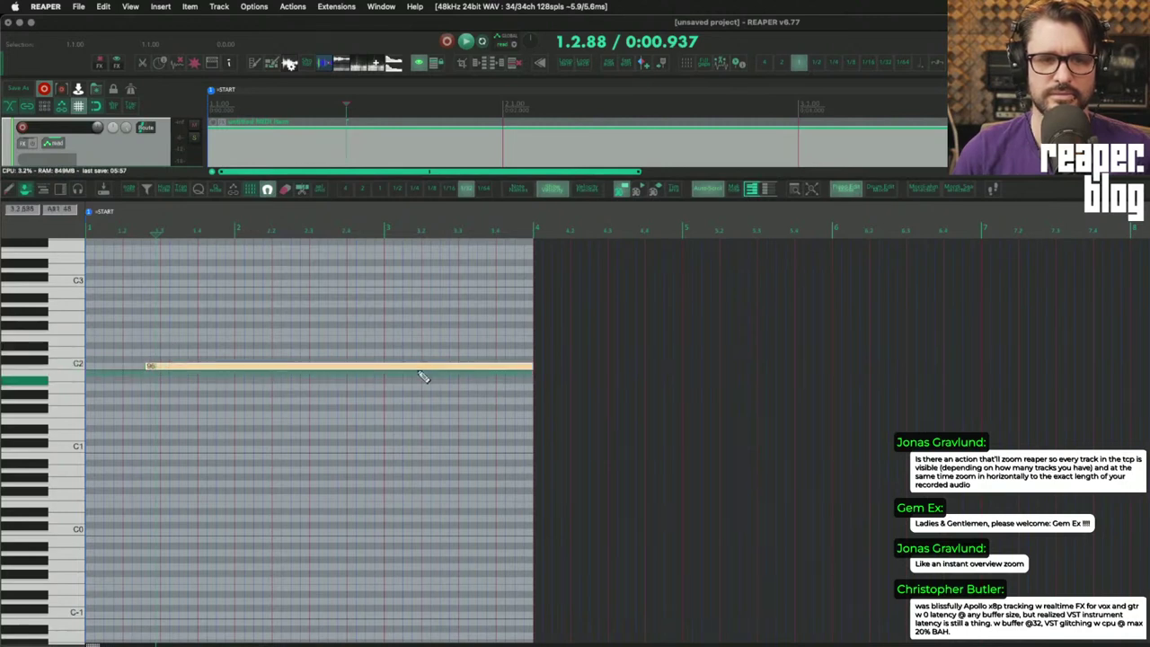
{"action": "left_click", "coordinate": [310, 381]}
- Show the Program lane below the notes, add a program change early in bar 1, and close the MIDI editor
{"action": "left_click", "coordinate": [156, 621]}
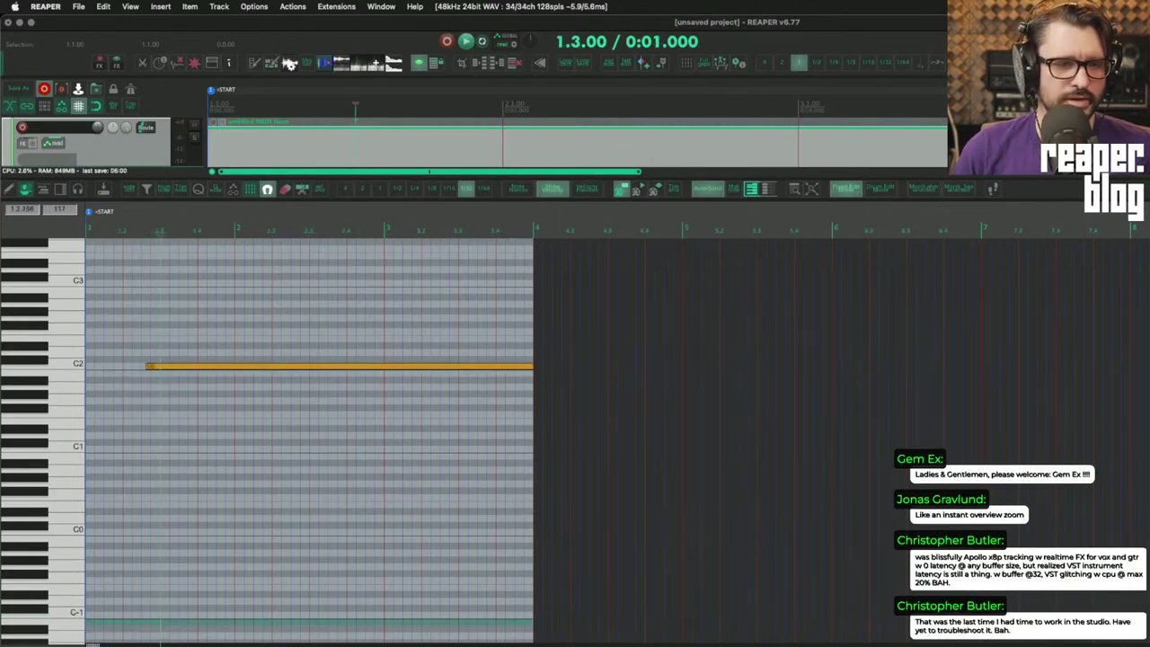
{"action": "left_click_drag", "start_coordinate": [92, 645], "coordinate": [156, 537]}
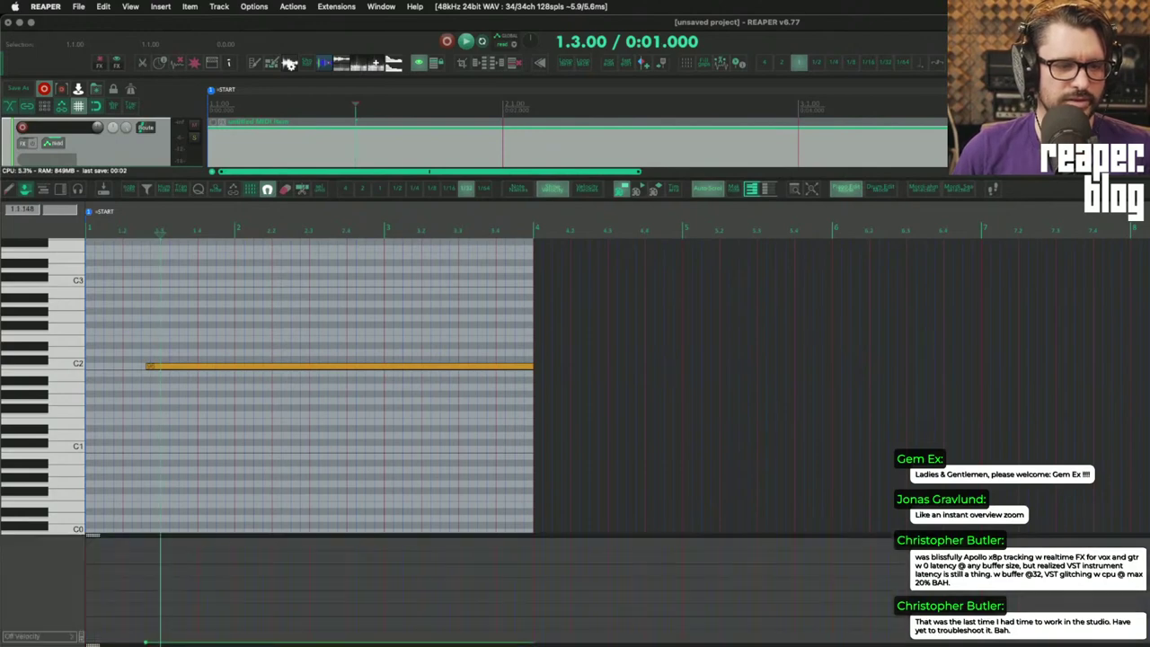
{"action": "left_click", "coordinate": [65, 638]}
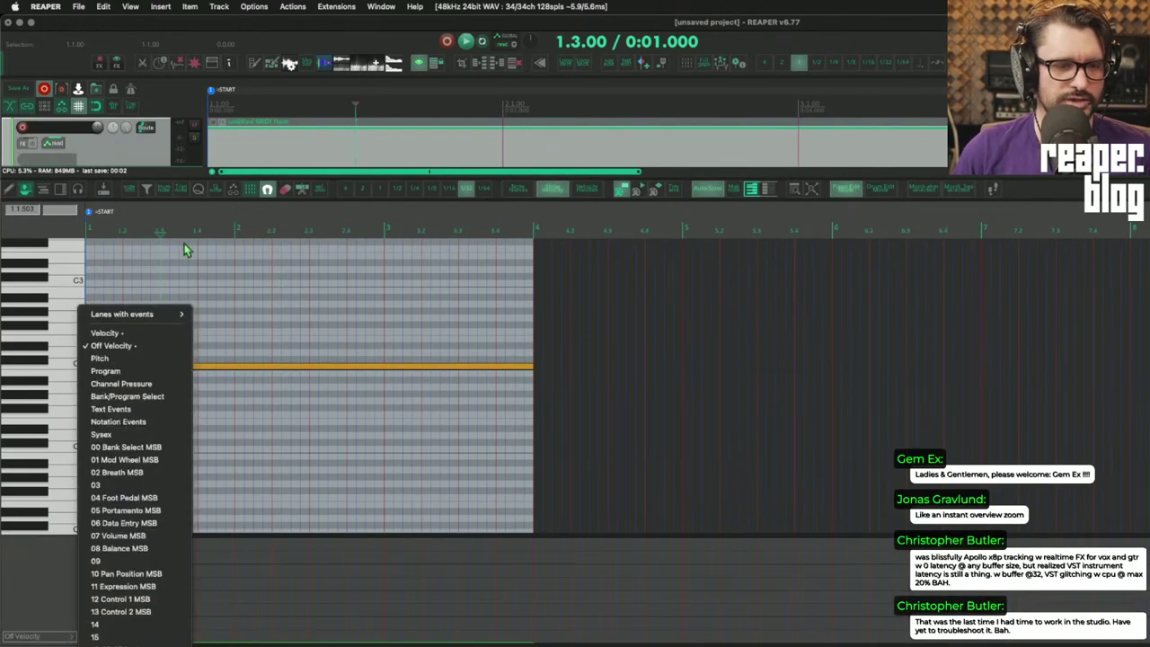
{"action": "left_click", "coordinate": [153, 371]}
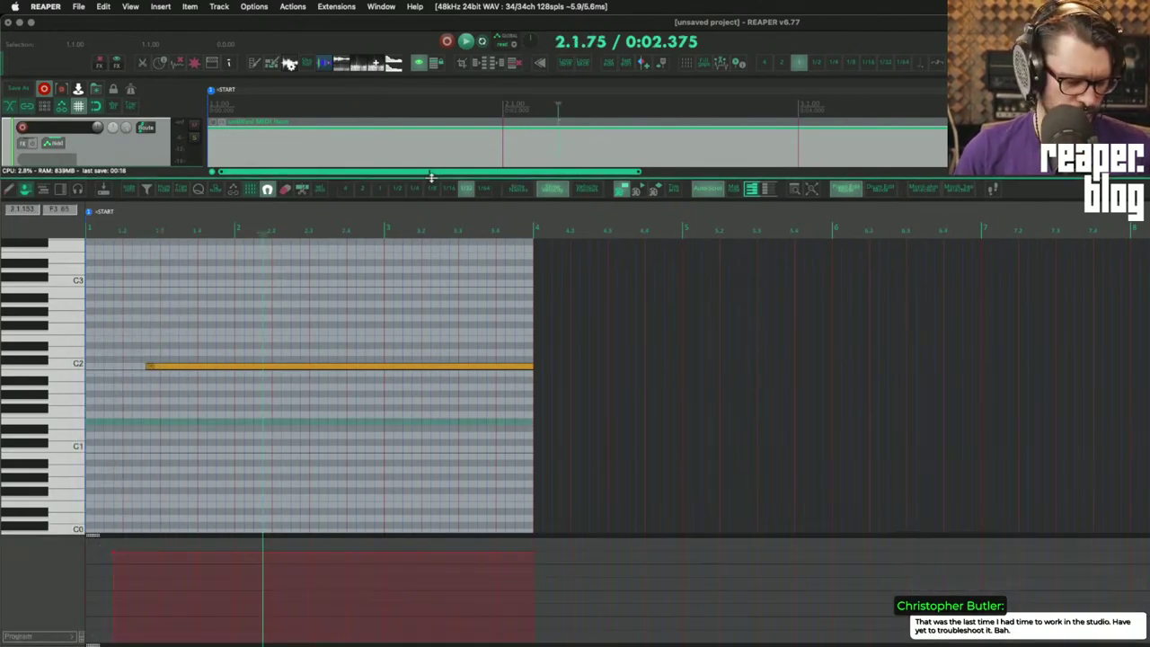
{"action": "key", "text": "alt+d"}
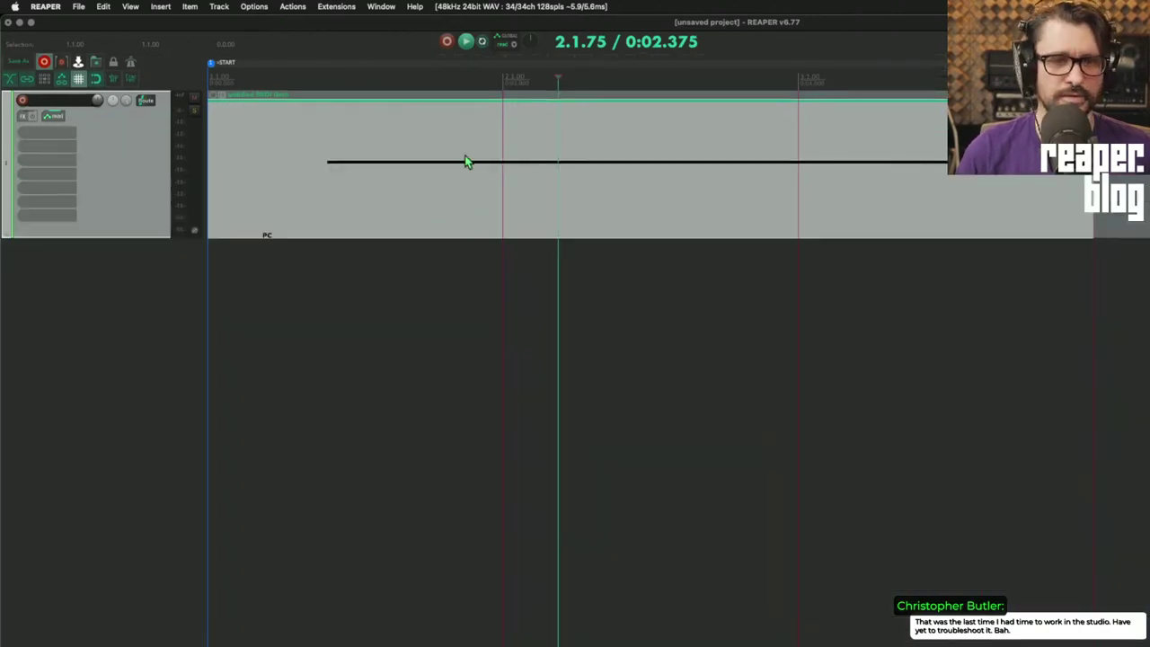
- Split the MIDI item at bar 3 and move the second part to start at bar 4
{"action": "left_click", "coordinate": [469, 287]}
{"action": "scroll", "coordinate": [470, 297], "scroll_direction": "down", "scroll_amount": 3}
{"action": "scroll", "coordinate": [469, 306], "scroll_direction": "up", "scroll_amount": 5}
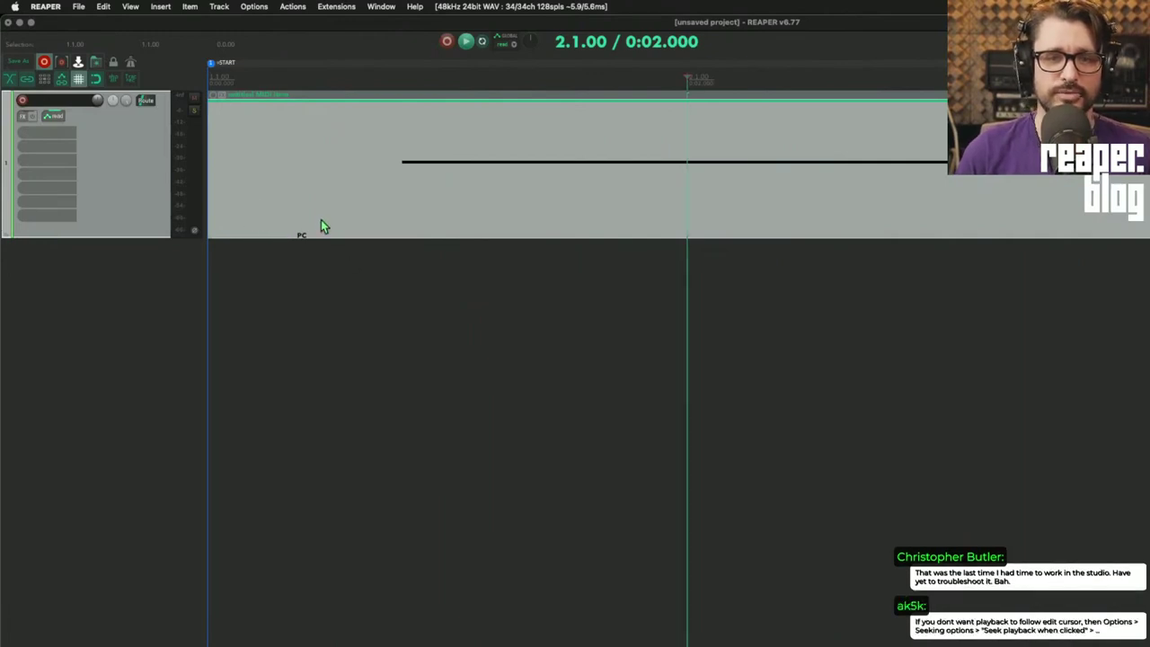
{"action": "scroll", "coordinate": [503, 321], "scroll_direction": "down", "scroll_amount": 4}
{"action": "left_click", "coordinate": [469, 221]}
{"action": "key", "text": "s"}
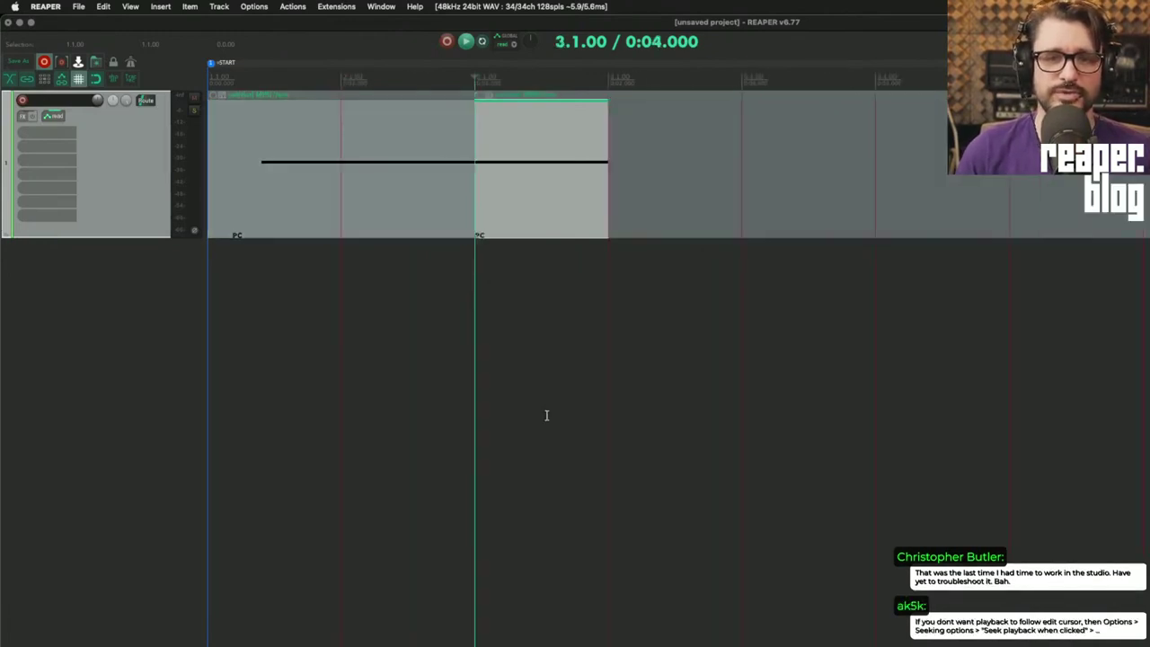
{"action": "left_click", "coordinate": [576, 256]}
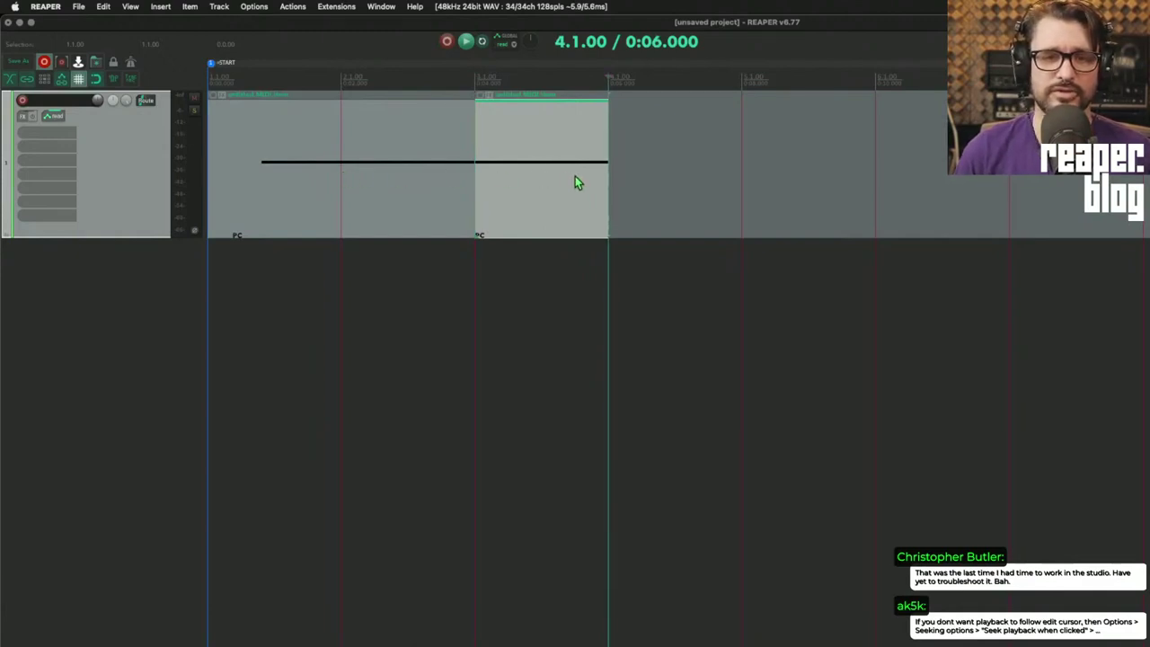
{"action": "left_click_drag", "start_coordinate": [539, 214], "coordinate": [681, 215]}
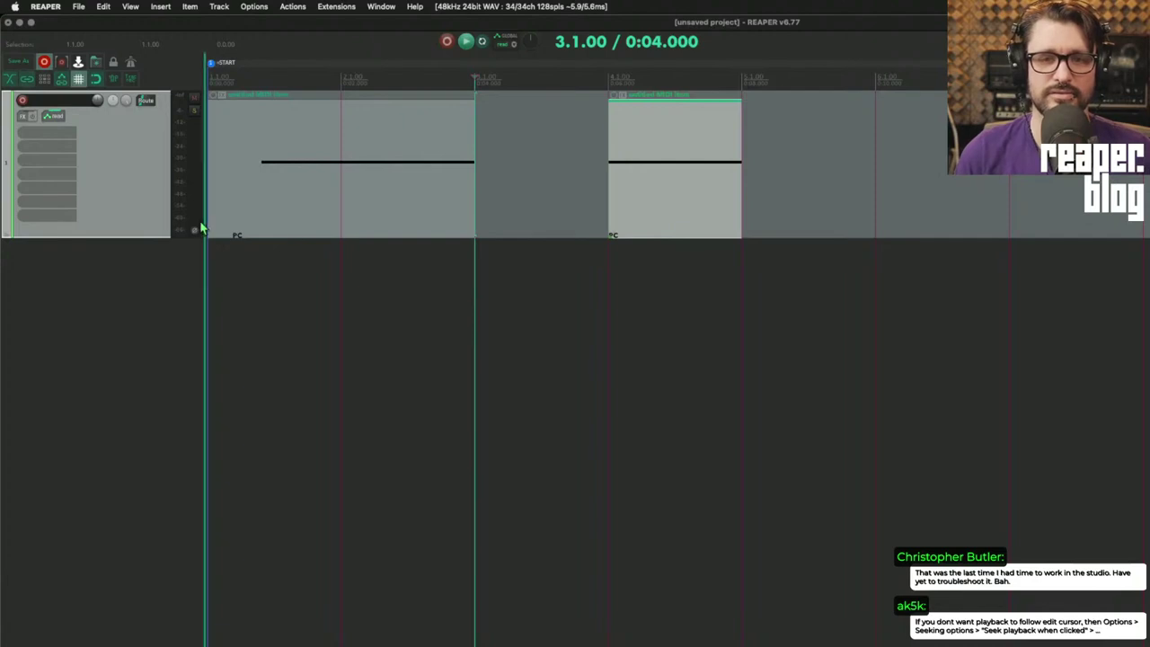
- Undo the item move and the split to restore the single MIDI item
{"action": "left_click", "coordinate": [653, 219]}
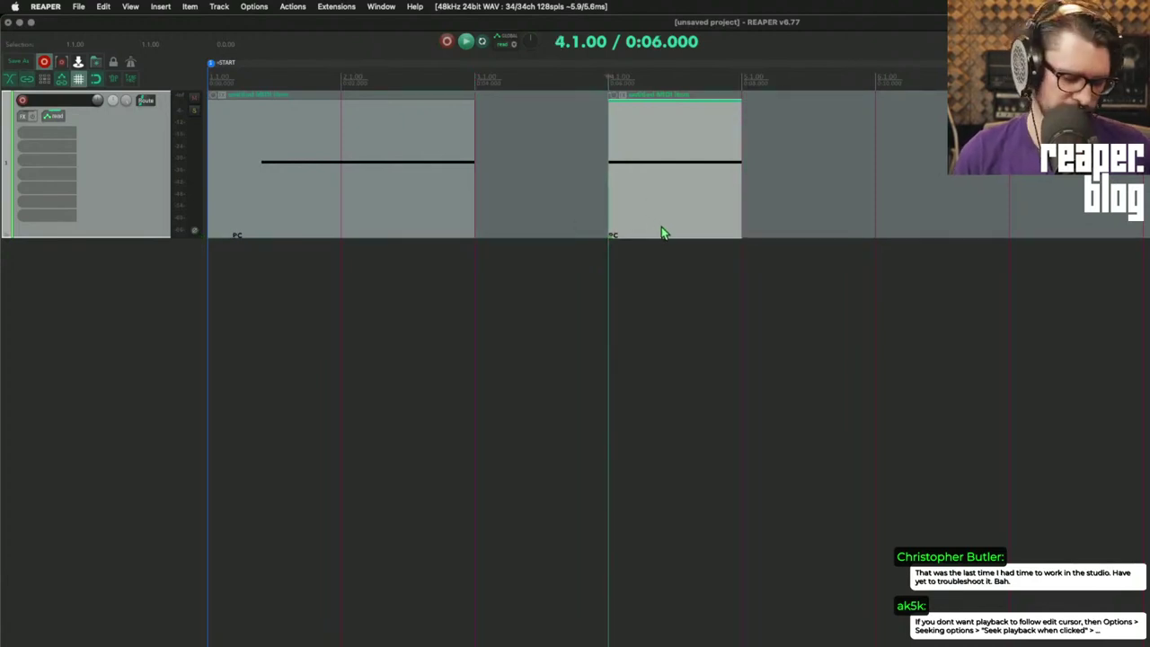
{"action": "key", "text": "super+z"}
{"action": "key", "text": "super+z"}
{"action": "key", "text": "super+z"}
{"action": "key", "text": "super+z"}
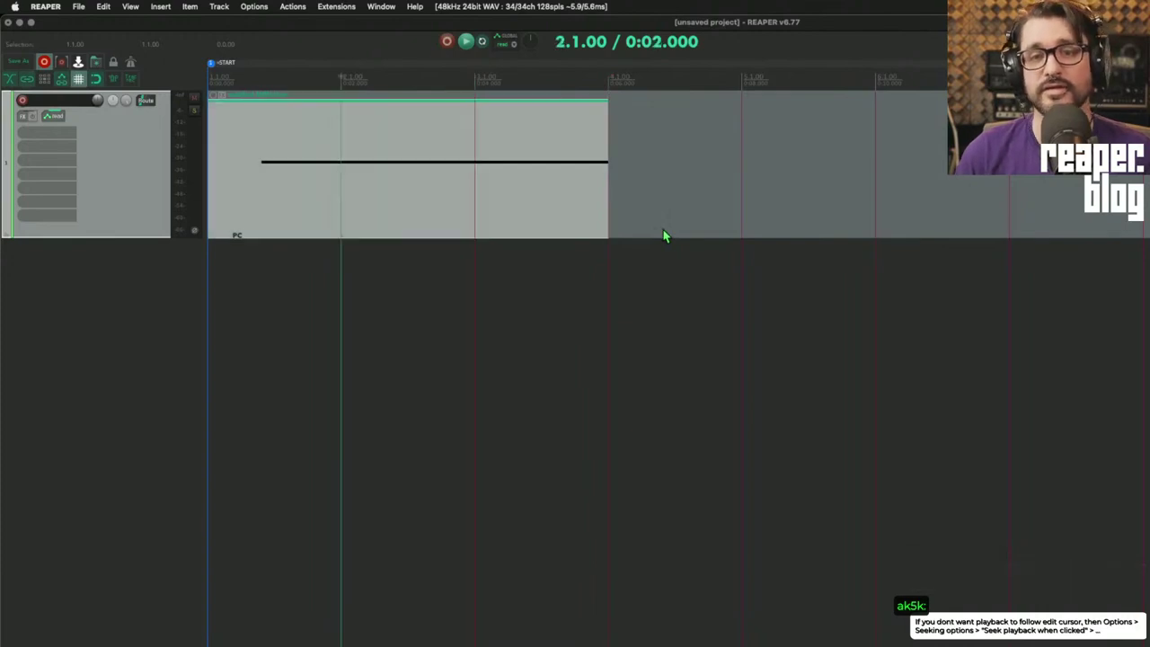
- Disable "Allow trim of MIDI items when splitting" in the MIDI preferences and apply the change
{"action": "key", "text": "super+comma"}
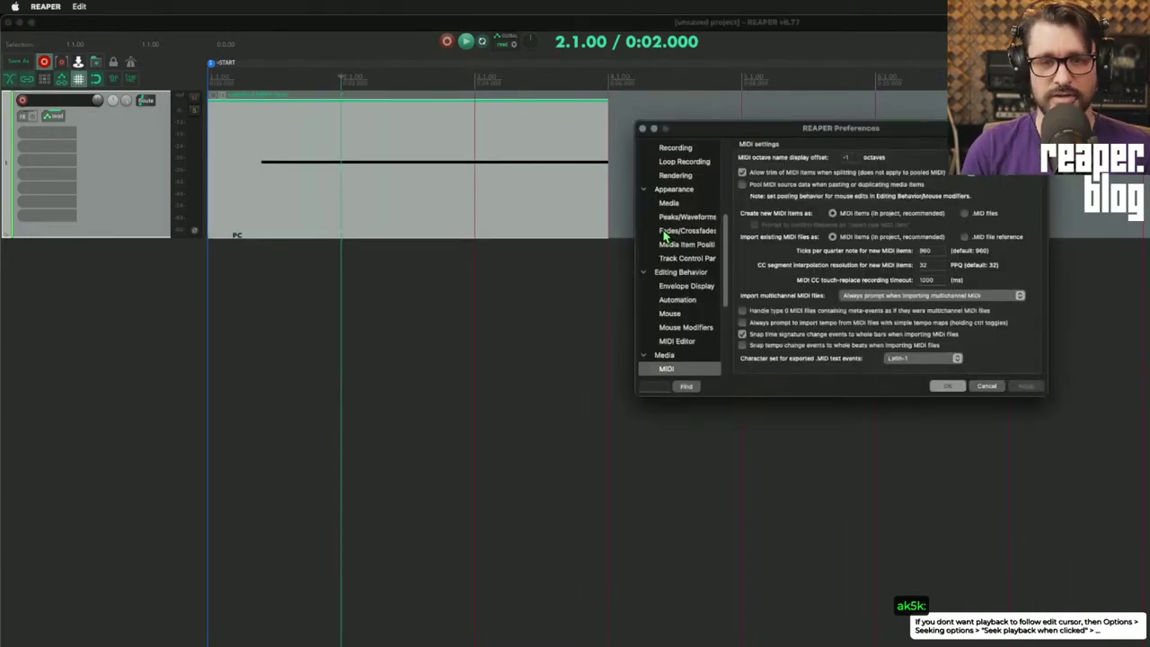
{"action": "left_click_drag", "start_coordinate": [902, 125], "coordinate": [458, 165]}
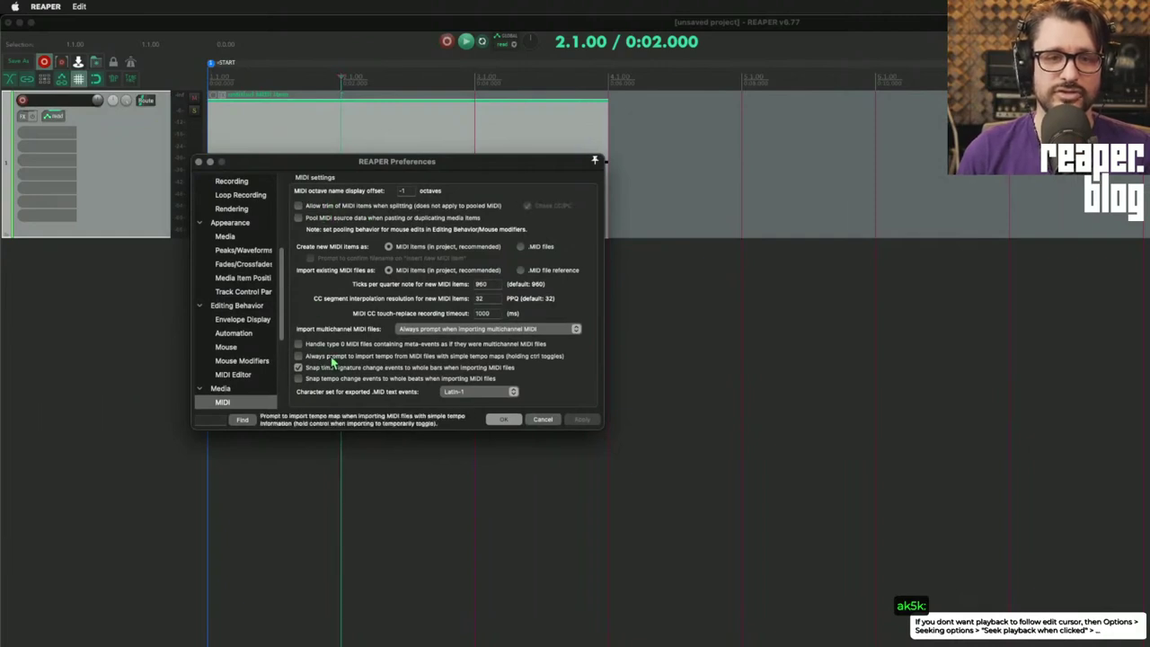
{"action": "left_click", "coordinate": [503, 420]}
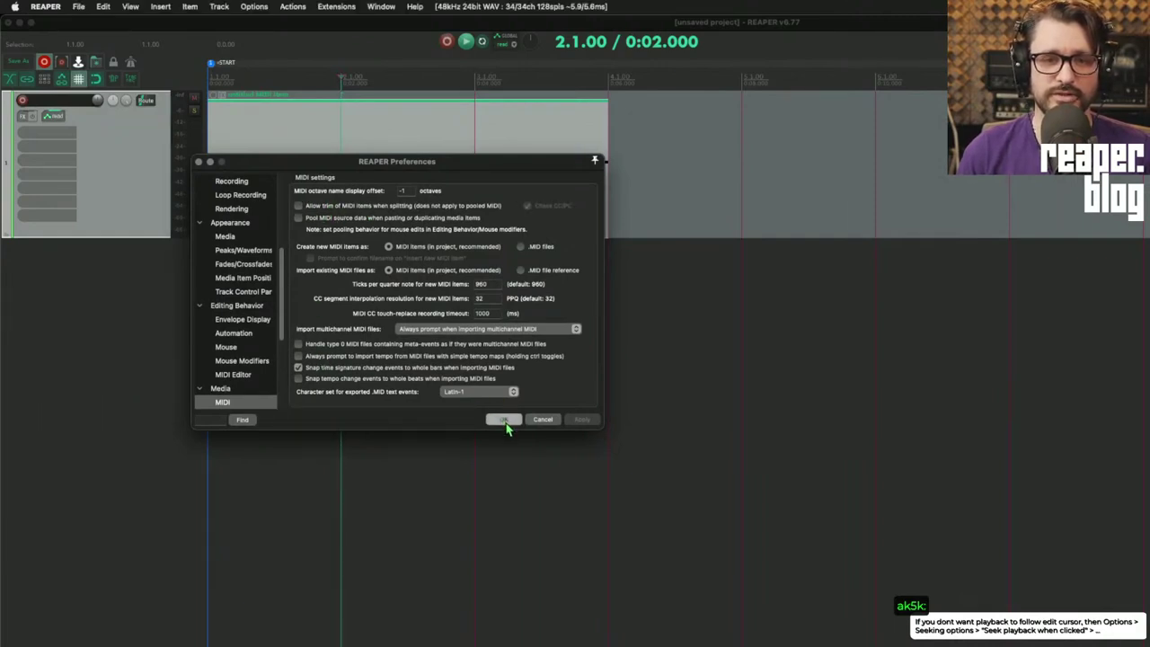
- Split the MIDI item at bar 3 and move the second part to start at bar 6
{"action": "left_click", "coordinate": [477, 198]}
{"action": "key", "text": "s"}
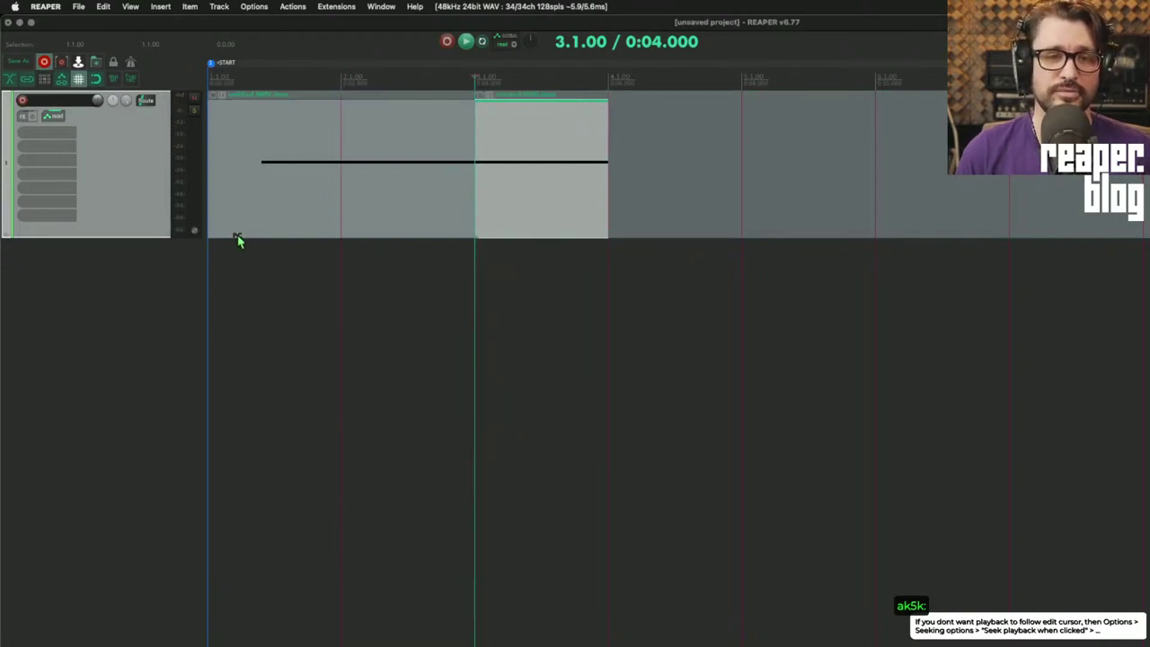
{"action": "left_click_drag", "start_coordinate": [527, 206], "coordinate": [971, 218]}
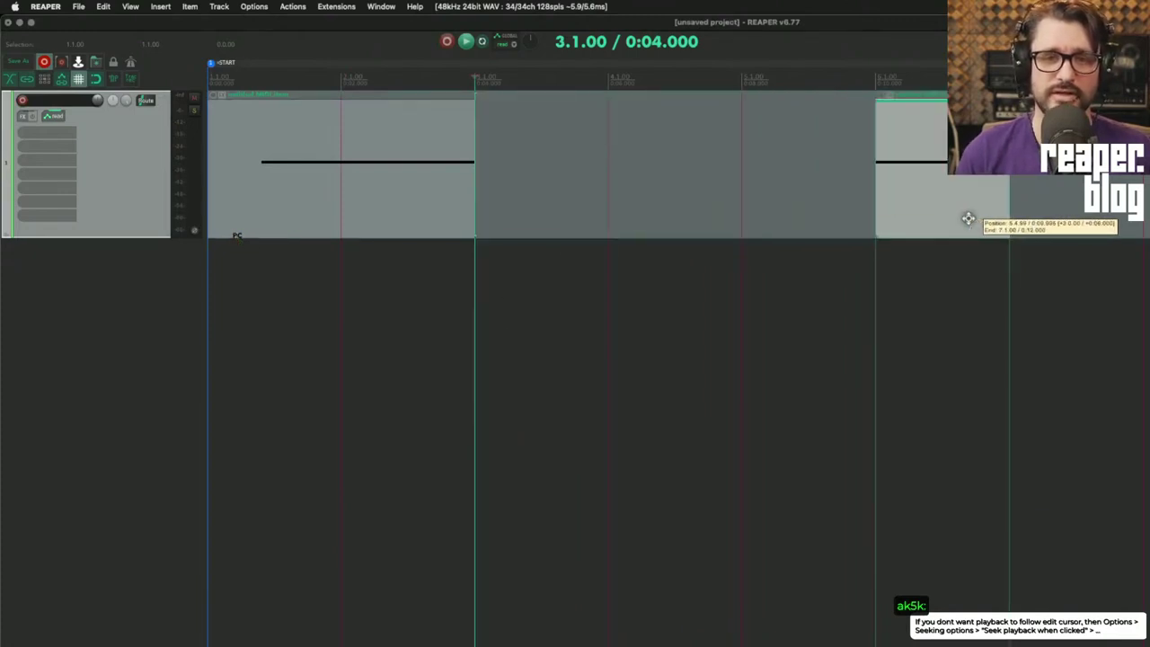
- Extend the start of the moved second part to an earlier position to expose its trimmed content
{"action": "mouse_move", "coordinate": [477, 200]}
{"action": "left_mouse_down"}
{"action": "mouse_move", "coordinate": [730, 208]}
{"action": "mouse_move", "coordinate": [560, 189]}
{"action": "mouse_move", "coordinate": [478, 199]}
{"action": "left_mouse_up"}
{"action": "left_click", "coordinate": [956, 212]}
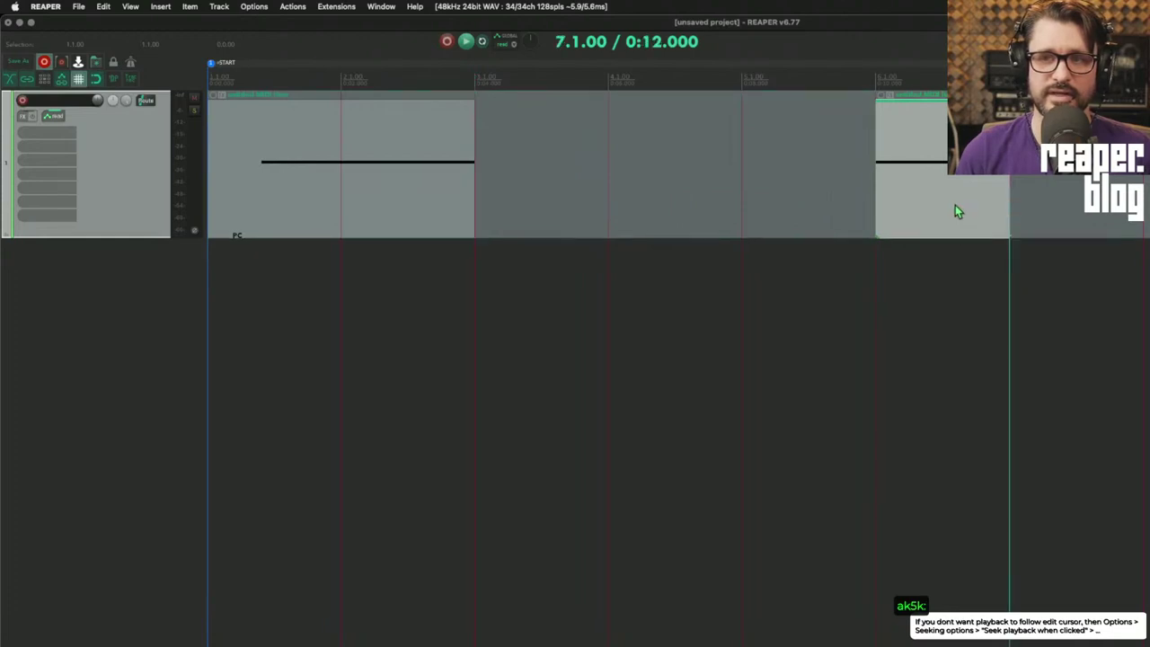
{"action": "left_click_drag", "start_coordinate": [880, 202], "coordinate": [680, 212]}
- Undo the start extension, the move and the split, and lengthen the restored MIDI item to bar 5
{"action": "key", "text": "super+z"}
{"action": "key", "text": "super+z"}
{"action": "key", "text": "super+z"}
{"action": "key", "text": "super+z"}
{"action": "key", "text": "super+z"}
{"action": "key", "text": "super+z"}
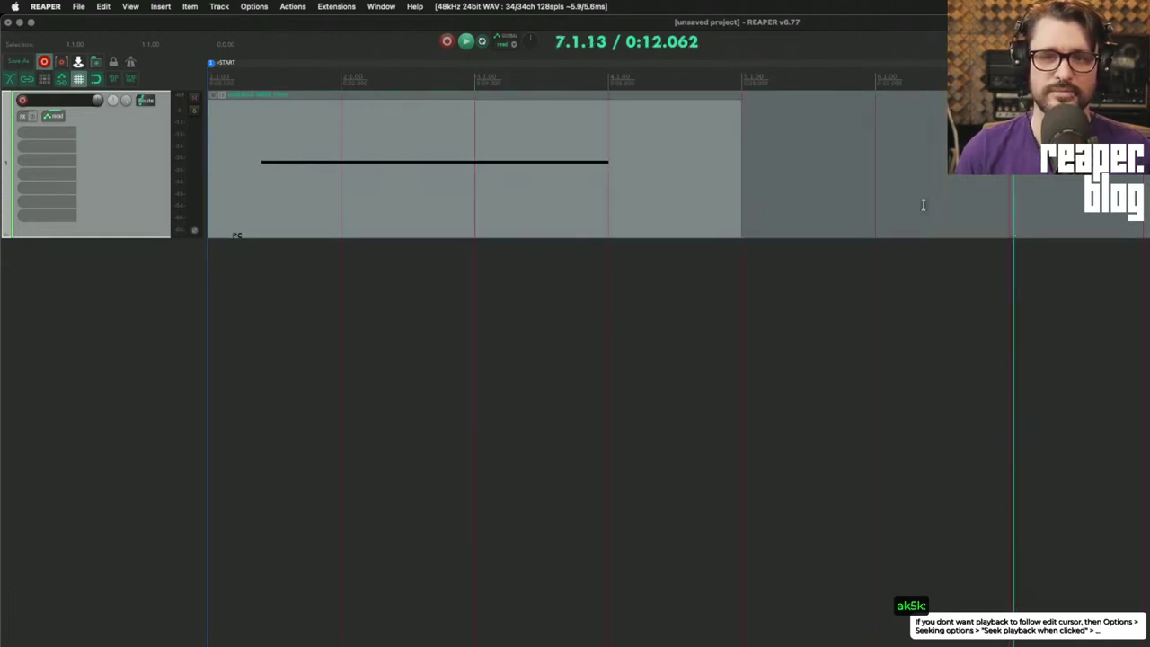
- Split the MIDI item at bar 4 and remove the part after the split
{"action": "left_click", "coordinate": [483, 192]}
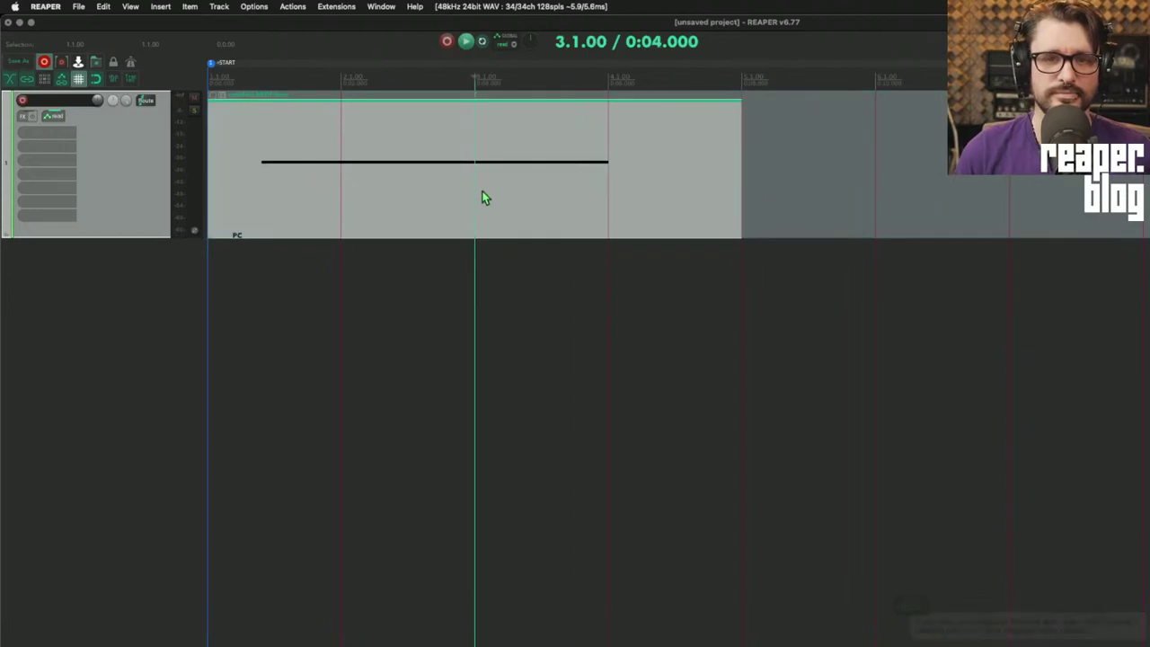
{"action": "left_click", "coordinate": [344, 193]}
{"action": "key", "text": "a"}
{"action": "key", "text": "super+z"}
{"action": "left_click", "coordinate": [608, 193]}
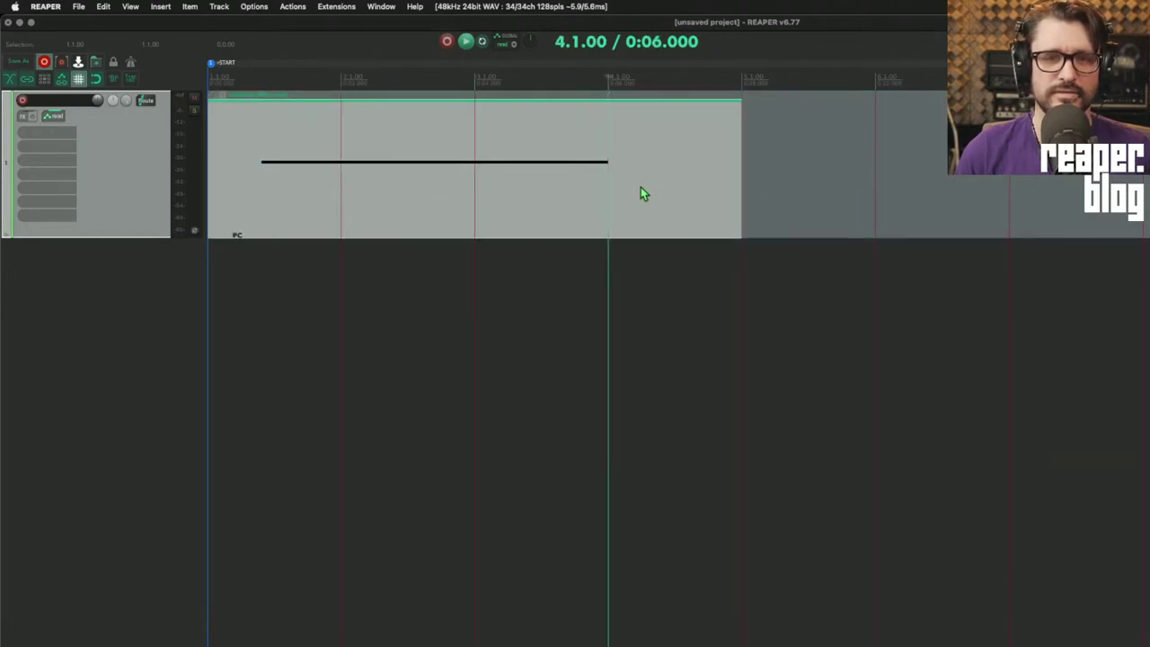
{"action": "key", "text": "s"}
- Disable Chase CC/PC for splitting in the MIDI preferences and confirm the change
{"action": "key", "text": "super+comma"}
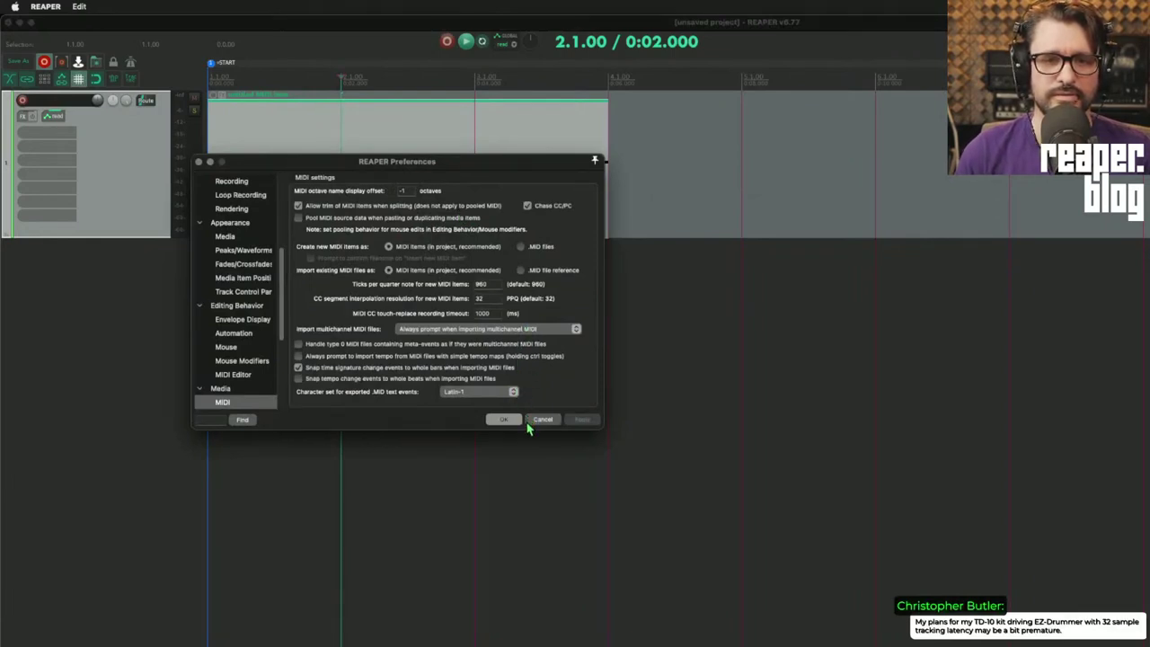
{"action": "left_click", "coordinate": [528, 206]}
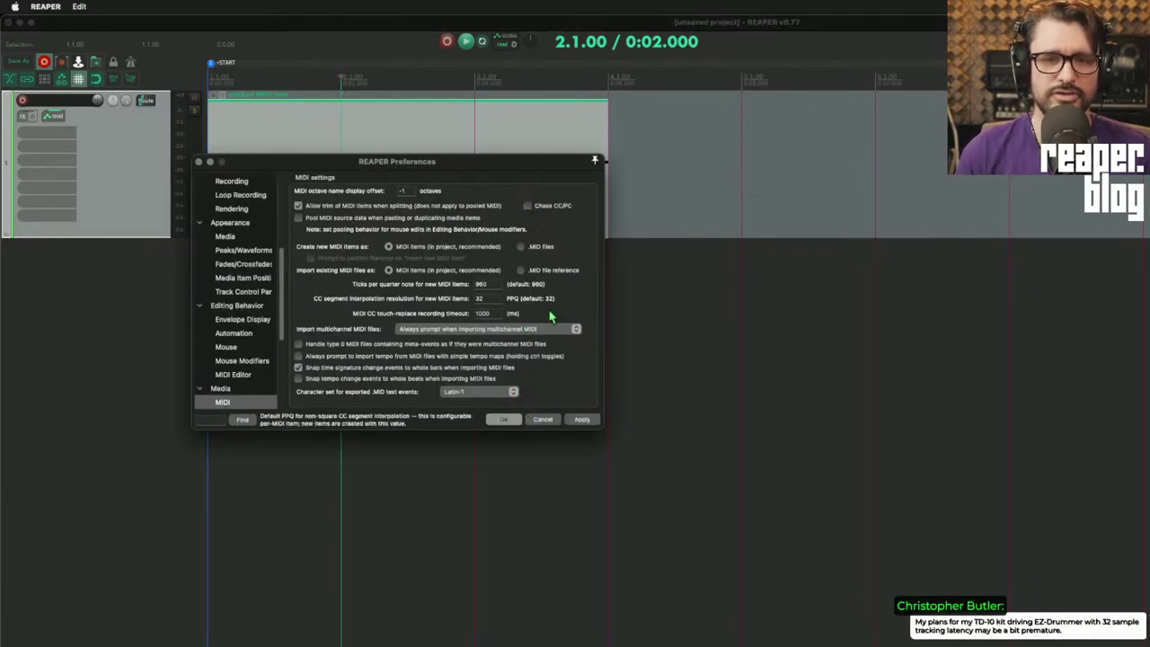
{"action": "left_click", "coordinate": [503, 420]}
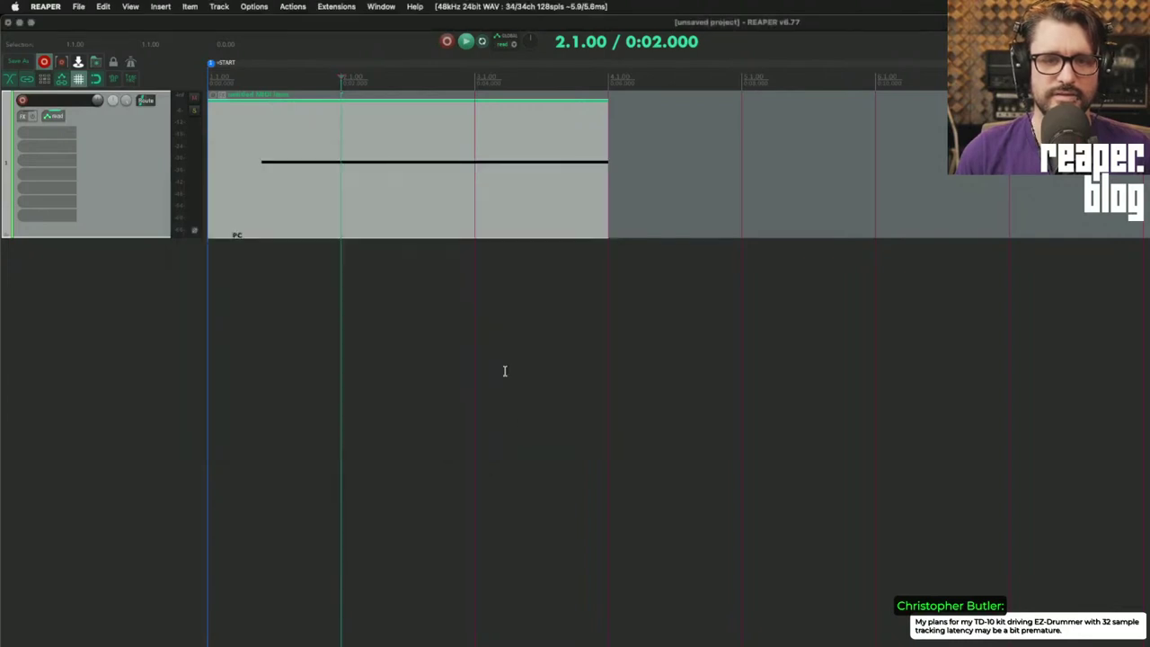
- Try splitting the MIDI item at bar 3 and inspect the overlap at the split, then undo the split
{"action": "left_click", "coordinate": [477, 218]}
{"action": "key", "text": "s"}
{"action": "scroll", "coordinate": [509, 279], "scroll_direction": "up", "scroll_amount": 8}
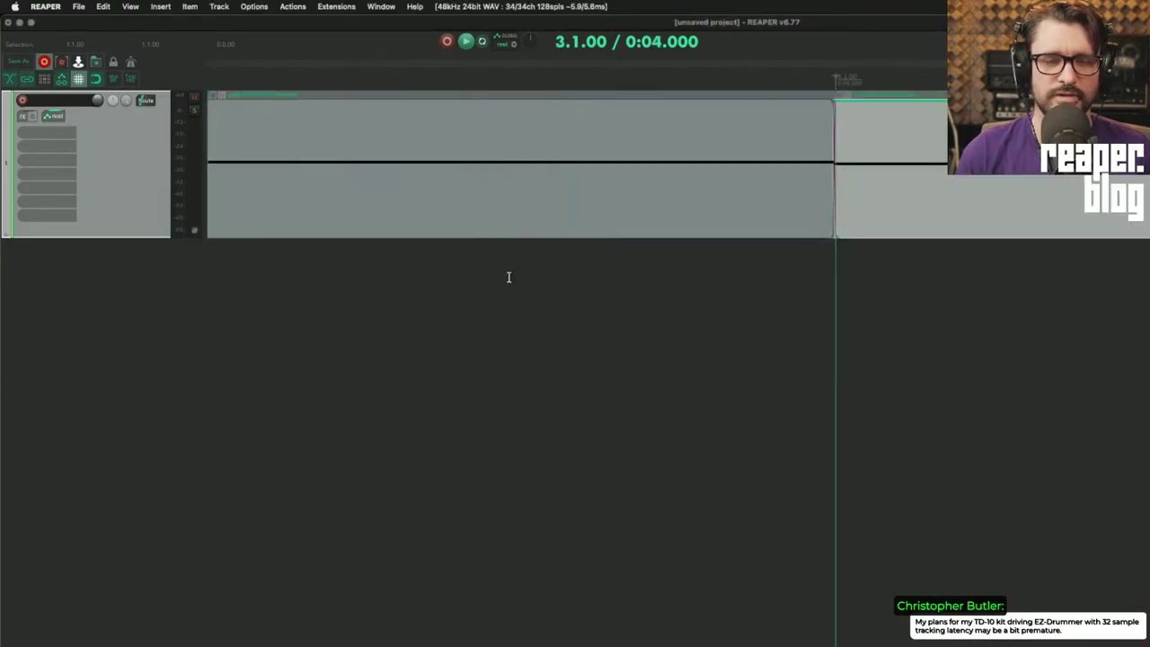
{"action": "scroll", "coordinate": [729, 293], "scroll_direction": "up", "scroll_amount": 6}
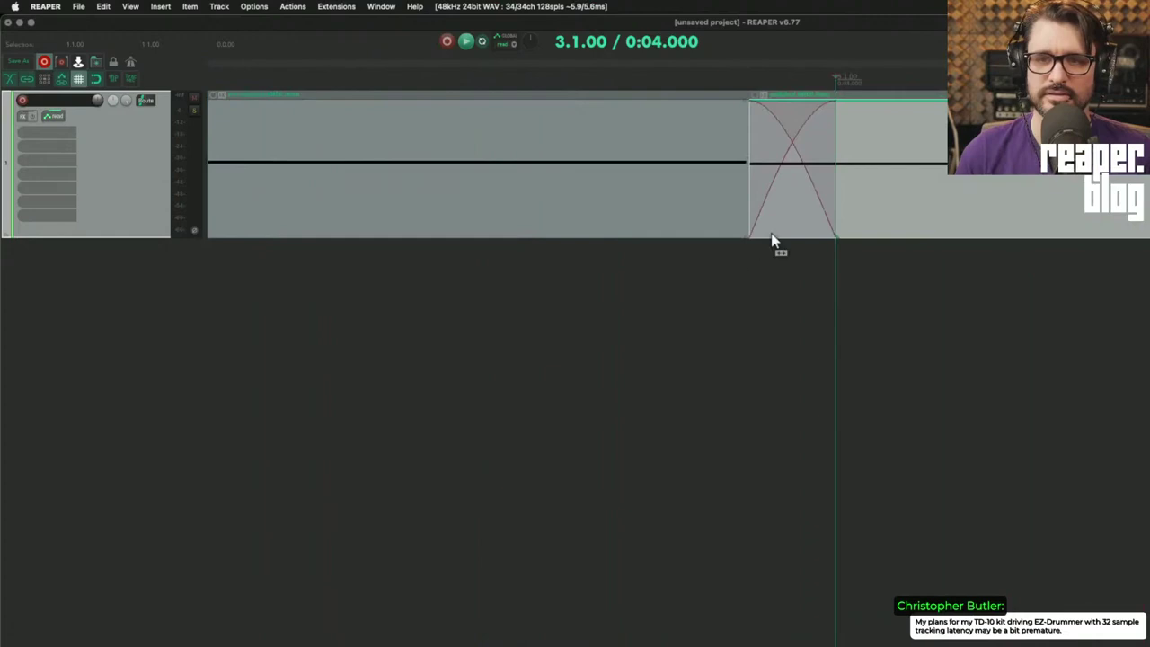
{"action": "key", "text": "super+z"}
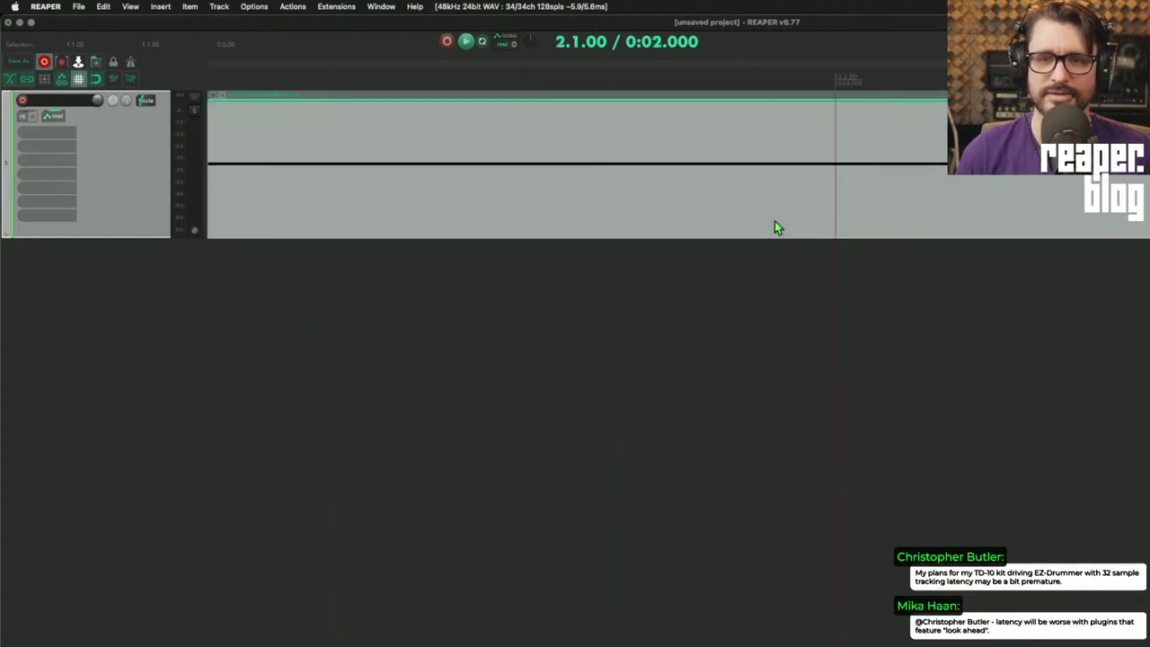
- Split the MIDI item at bar 3 and move the part after it to start at bar 5
{"action": "left_click", "coordinate": [836, 206]}
{"action": "key", "text": "s"}
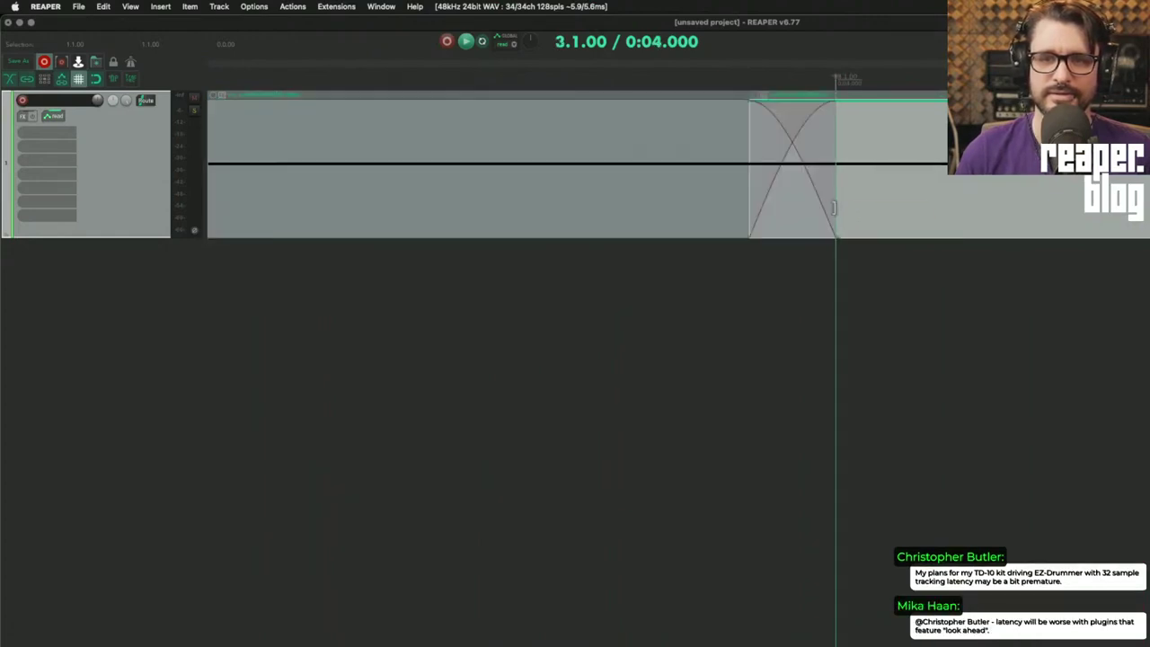
{"action": "scroll", "coordinate": [872, 252], "scroll_direction": "down", "scroll_amount": 15}
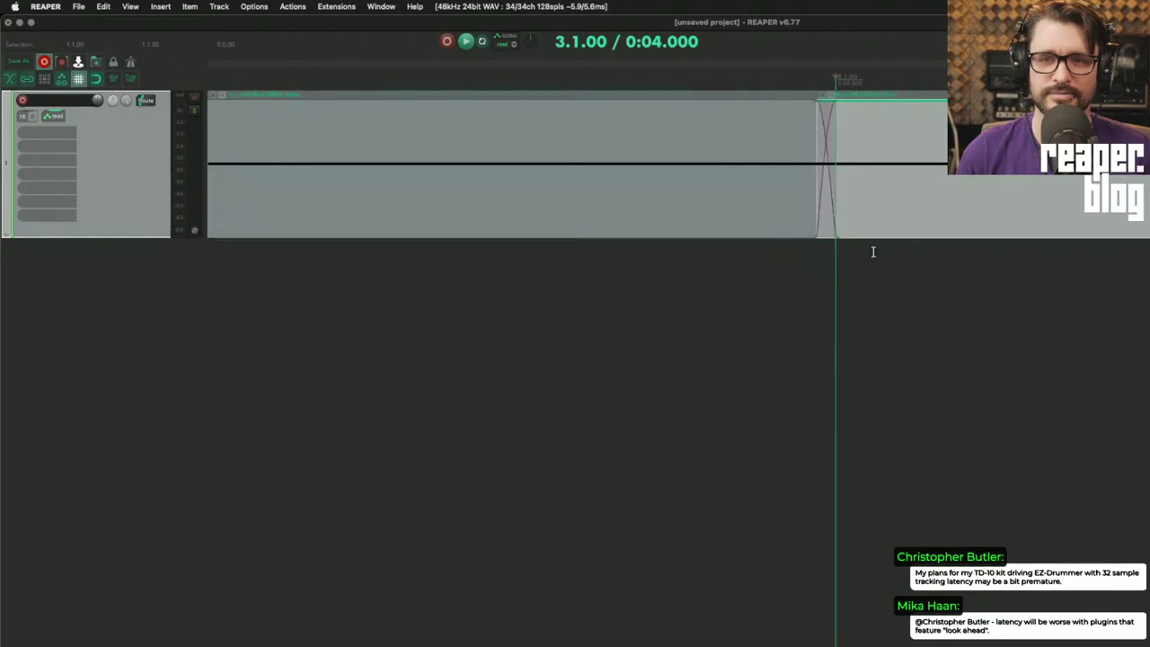
{"action": "left_click_drag", "start_coordinate": [755, 204], "coordinate": [1134, 204]}
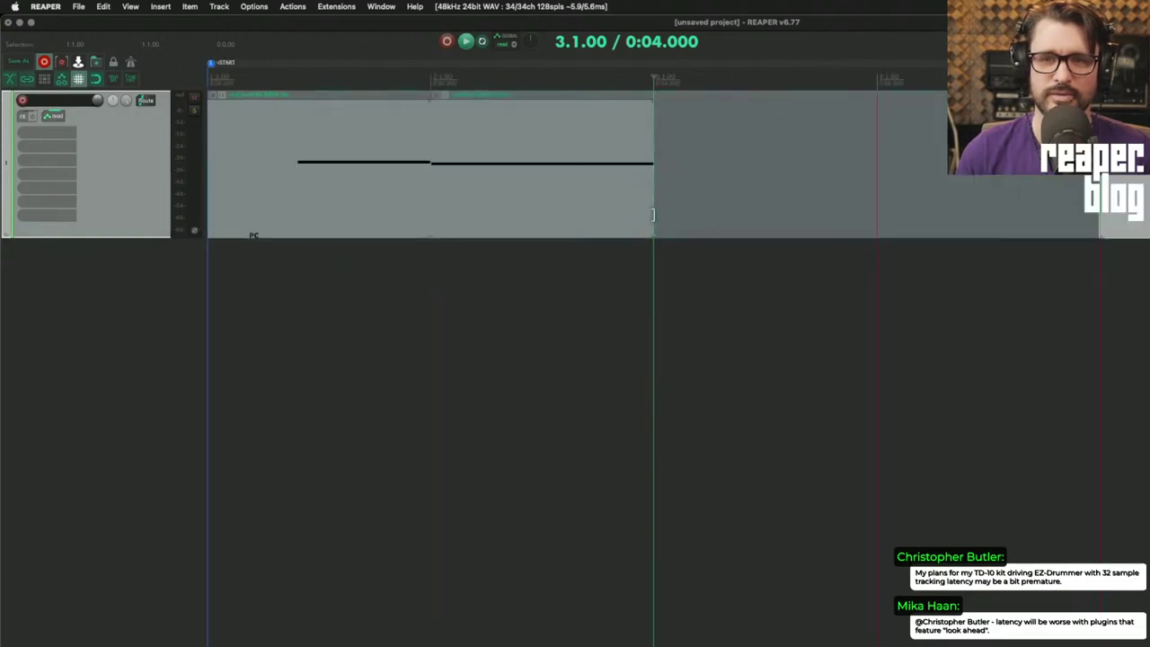
- Extend the end of the middle MIDI item to bar 4 and move the last item to start at bar 4
{"action": "left_click_drag", "start_coordinate": [653, 214], "coordinate": [910, 220]}
{"action": "left_click_drag", "start_coordinate": [1136, 210], "coordinate": [1044, 190]}
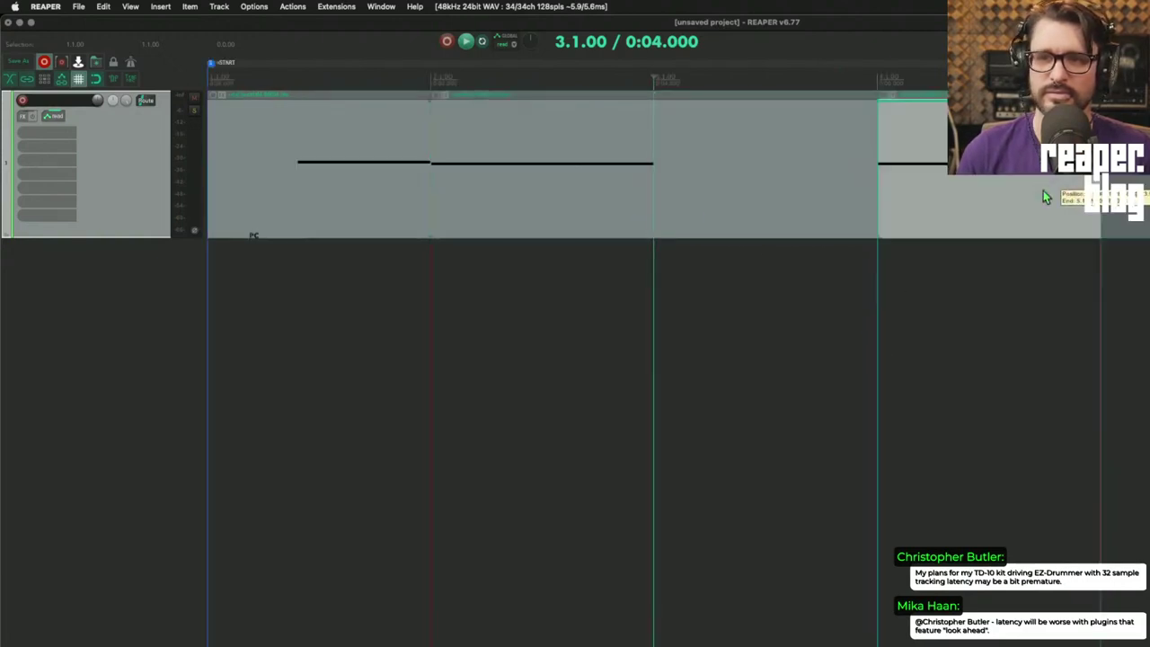
{"action": "scroll", "coordinate": [863, 244], "scroll_direction": "right", "scroll_amount": 4}
{"action": "scroll", "coordinate": [837, 243], "scroll_direction": "left", "scroll_amount": 1}
{"action": "scroll", "coordinate": [767, 250], "scroll_direction": "down", "scroll_amount": 5}
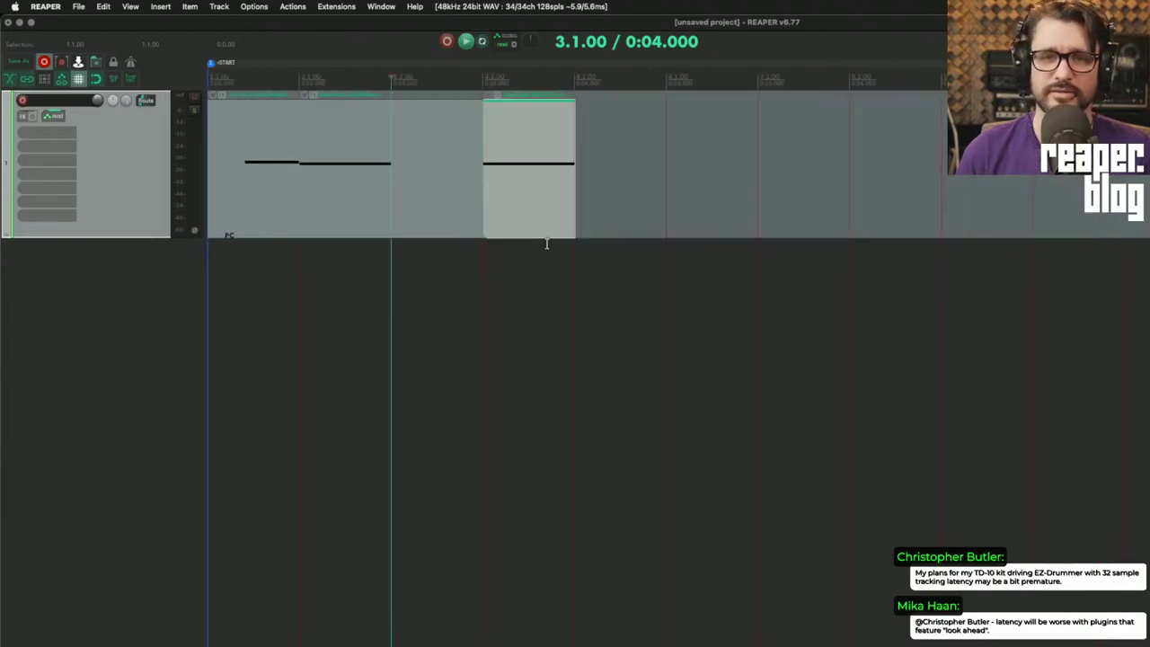
- Open the MIDI preferences and place the window below the track so the items stay in view
{"action": "key", "text": "super+comma"}
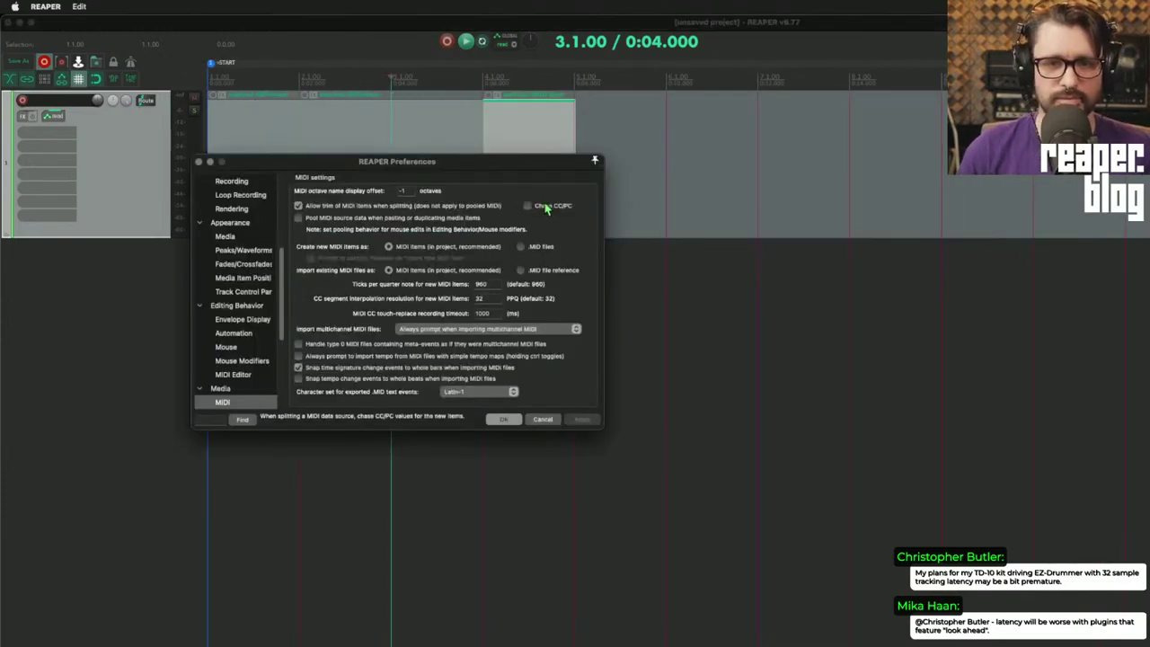
{"action": "left_click_drag", "start_coordinate": [444, 162], "coordinate": [462, 256]}
- Delete the middle MIDI item and extend the end of the first item to bar 3
{"action": "left_click", "coordinate": [394, 198]}
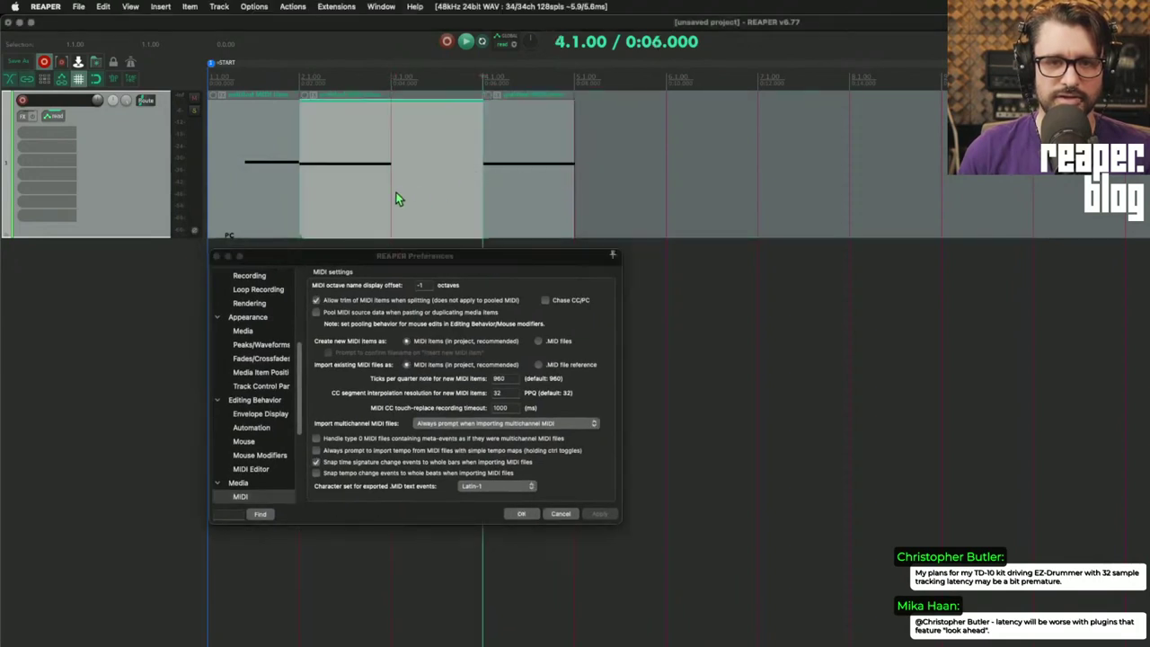
{"action": "left_click", "coordinate": [367, 202]}
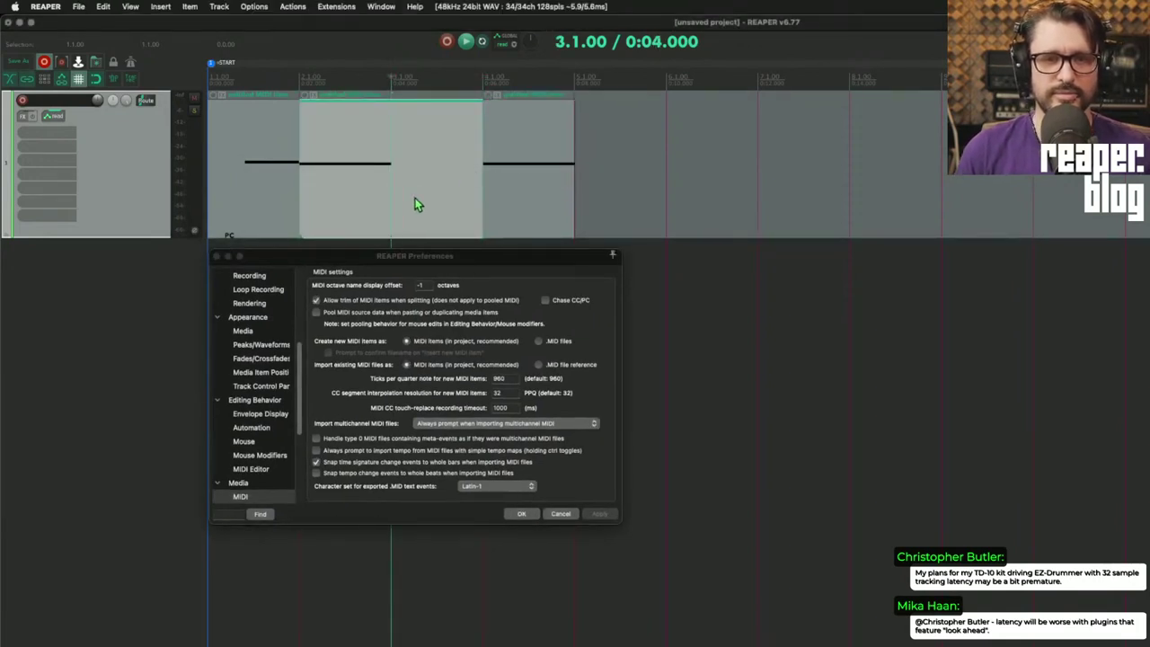
{"action": "key", "text": "Delete"}
{"action": "left_click_drag", "start_coordinate": [294, 196], "coordinate": [369, 216]}
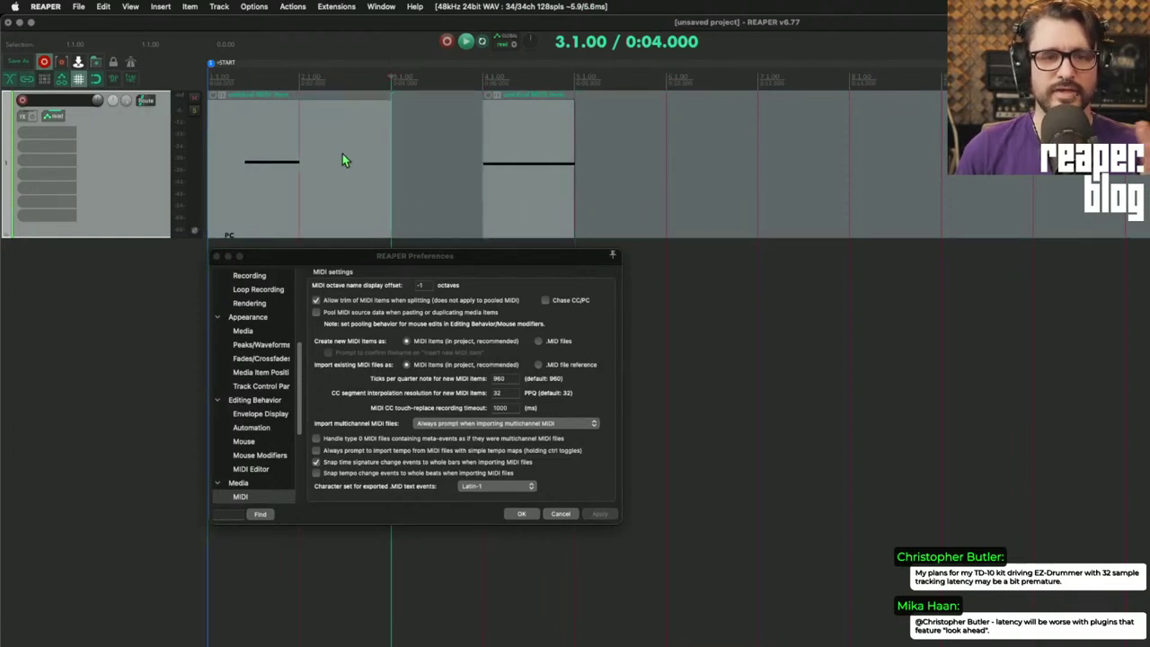
{"action": "mouse_move", "coordinate": [419, 304]}
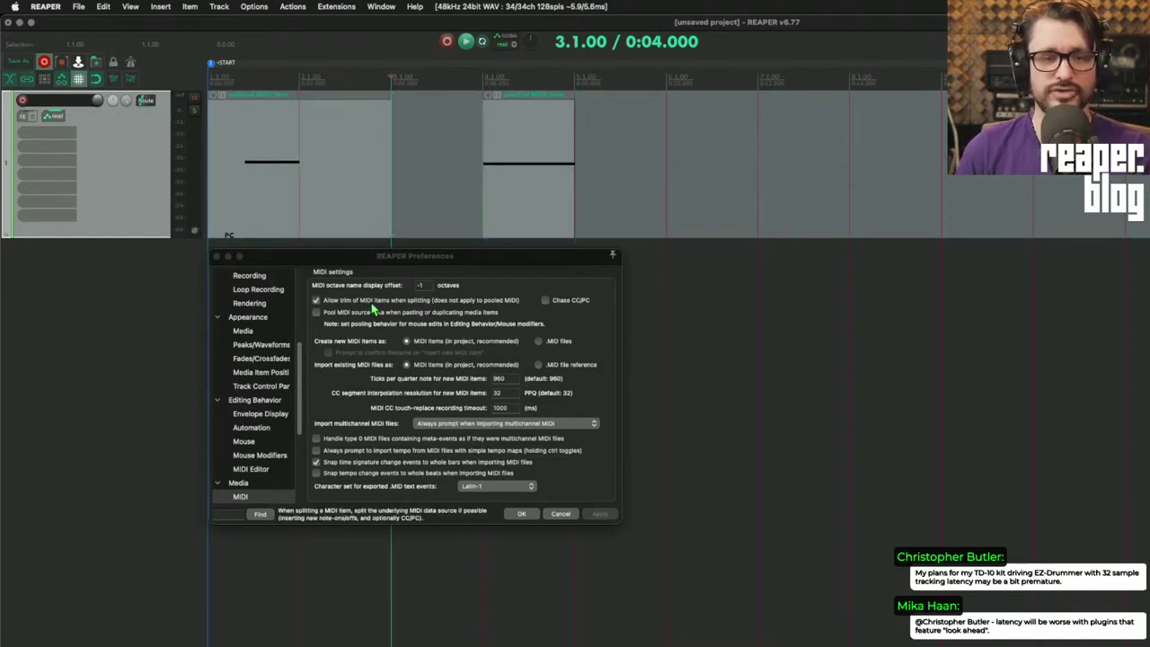
- Shorten the first MIDI item to end at bar 2 and delete the item at bar 4
{"action": "left_click", "coordinate": [333, 195]}
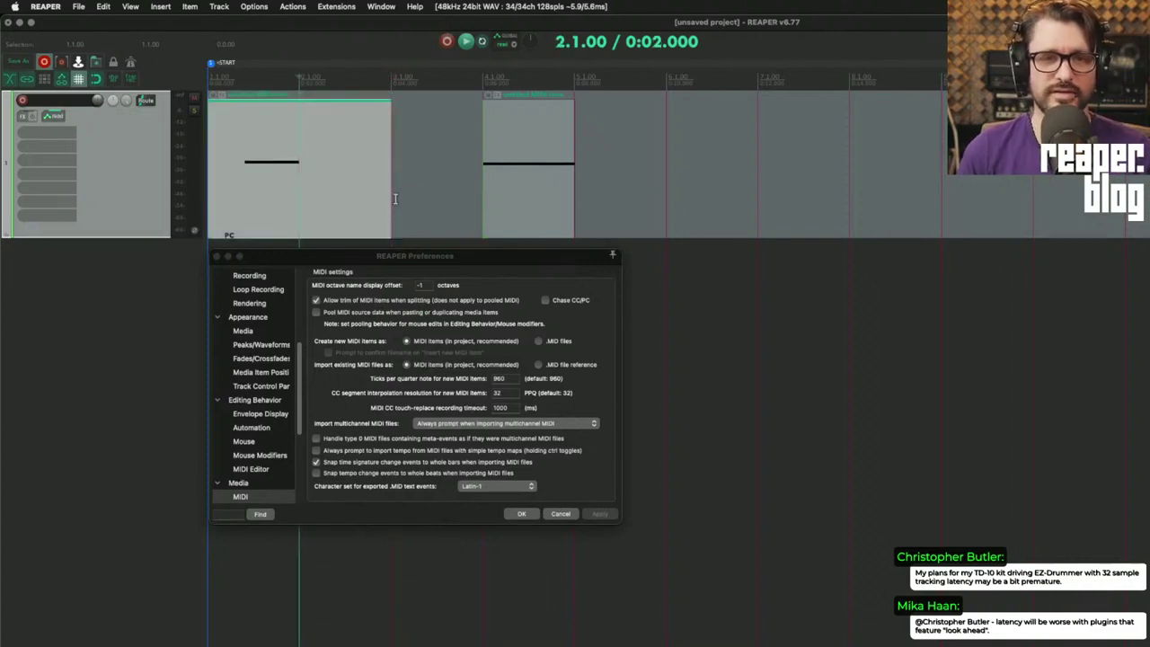
{"action": "left_click_drag", "start_coordinate": [395, 199], "coordinate": [300, 199]}
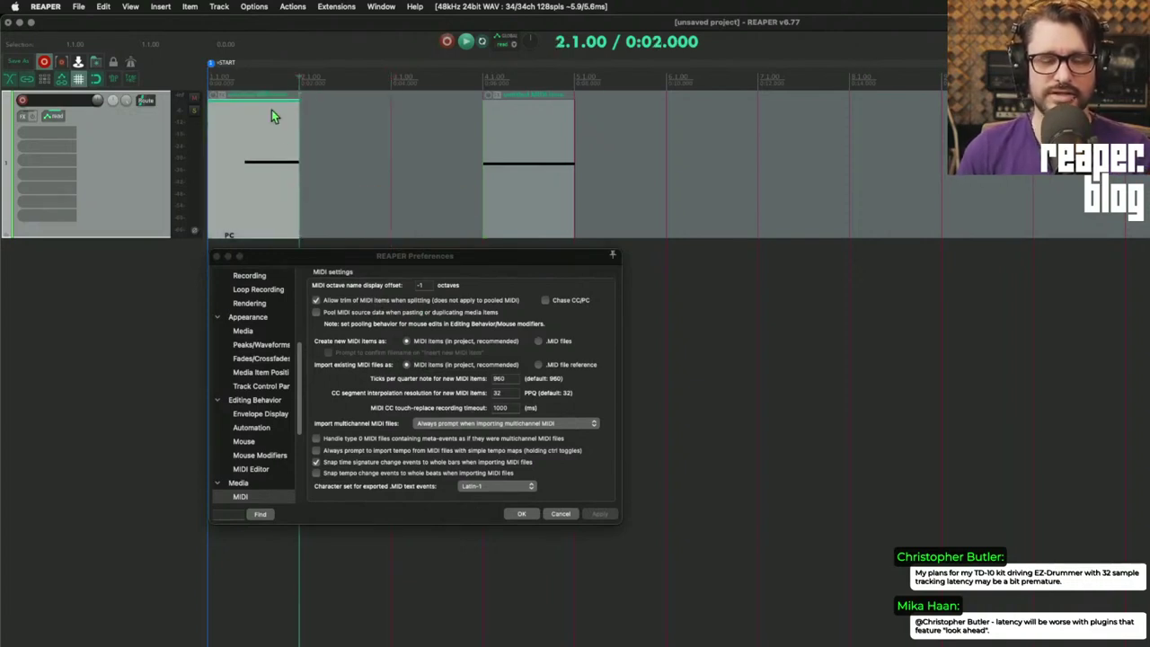
{"action": "left_click", "coordinate": [491, 203]}
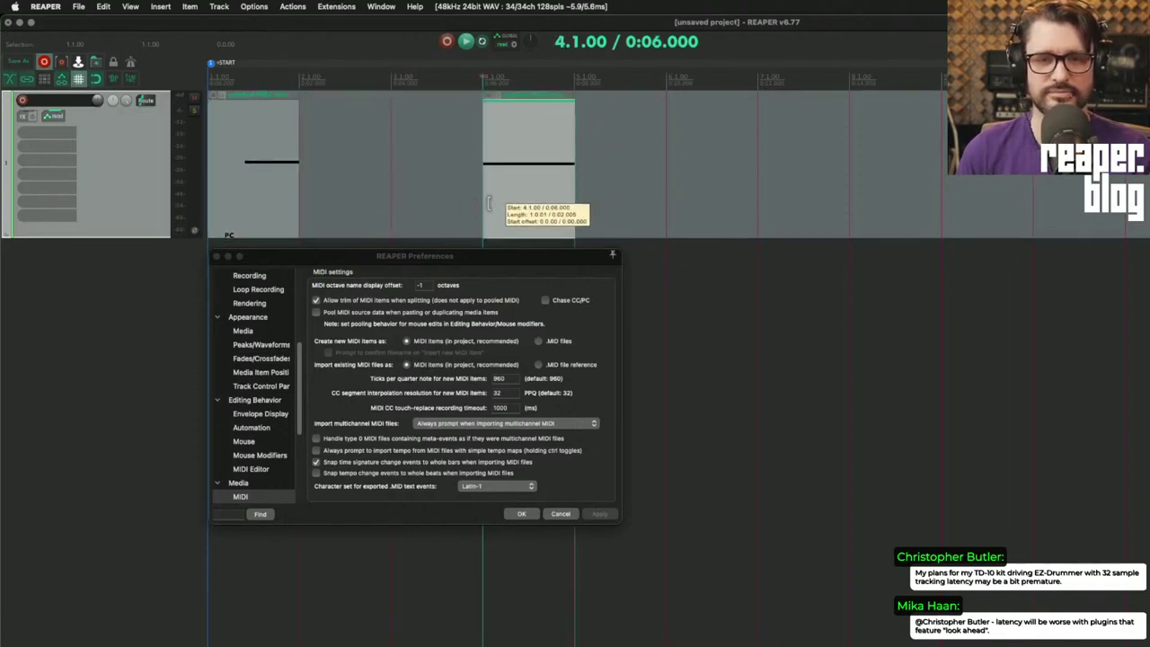
{"action": "key", "text": "Delete"}
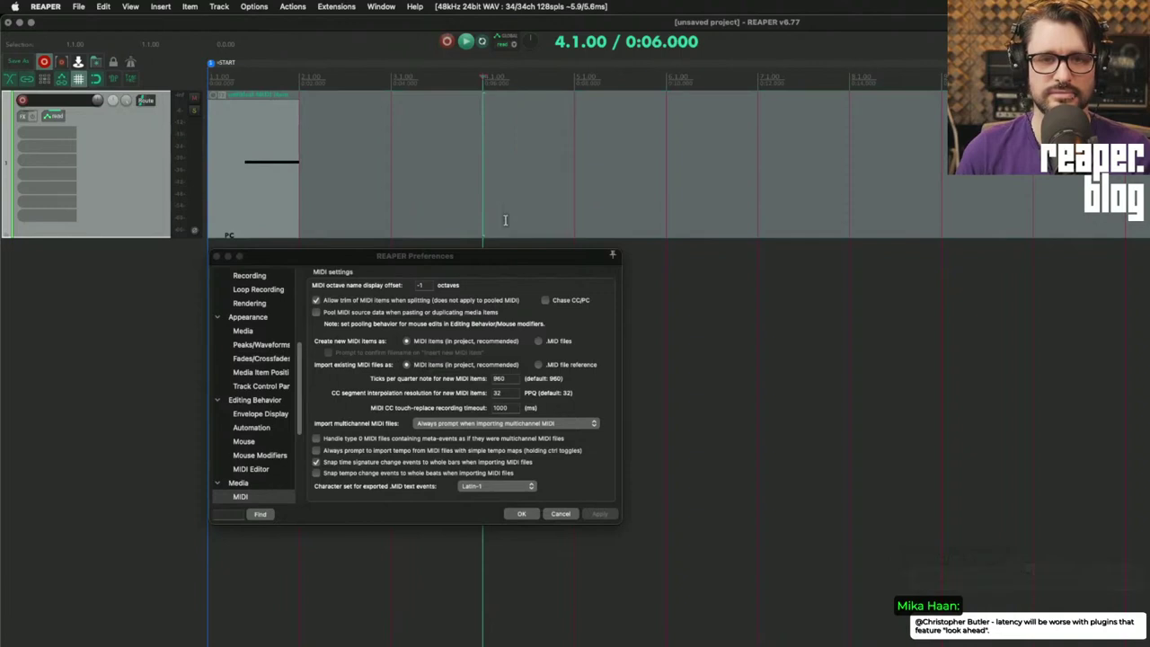
- Enable Chase CC/PC in the MIDI preferences, apply it and close the preferences
{"action": "left_click", "coordinate": [546, 300]}
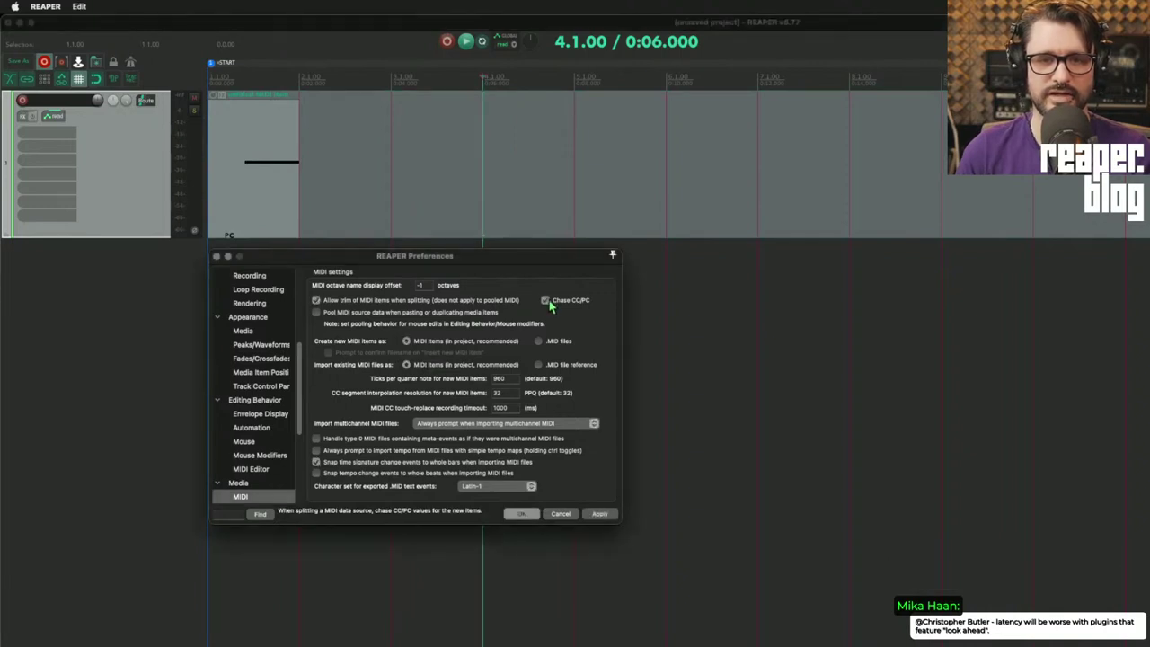
{"action": "left_click", "coordinate": [599, 514]}
{"action": "left_click", "coordinate": [522, 515]}
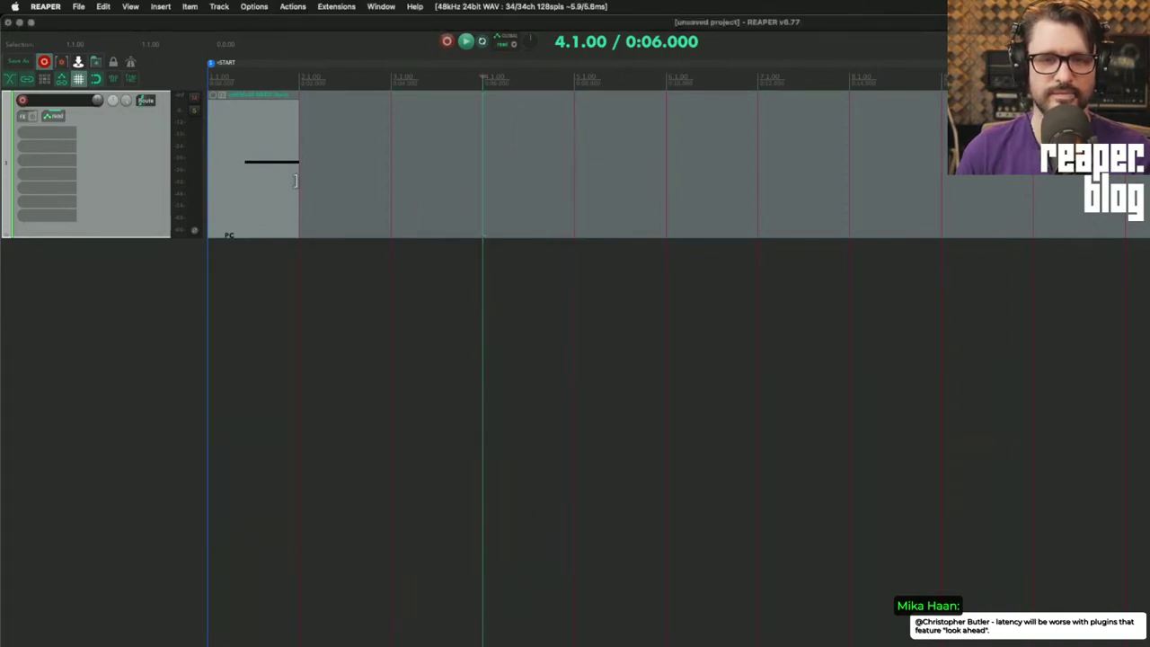
- Extend the end of the remaining MIDI item to bar 3 and split it at bar 2
{"action": "left_click_drag", "start_coordinate": [298, 180], "coordinate": [398, 185]}
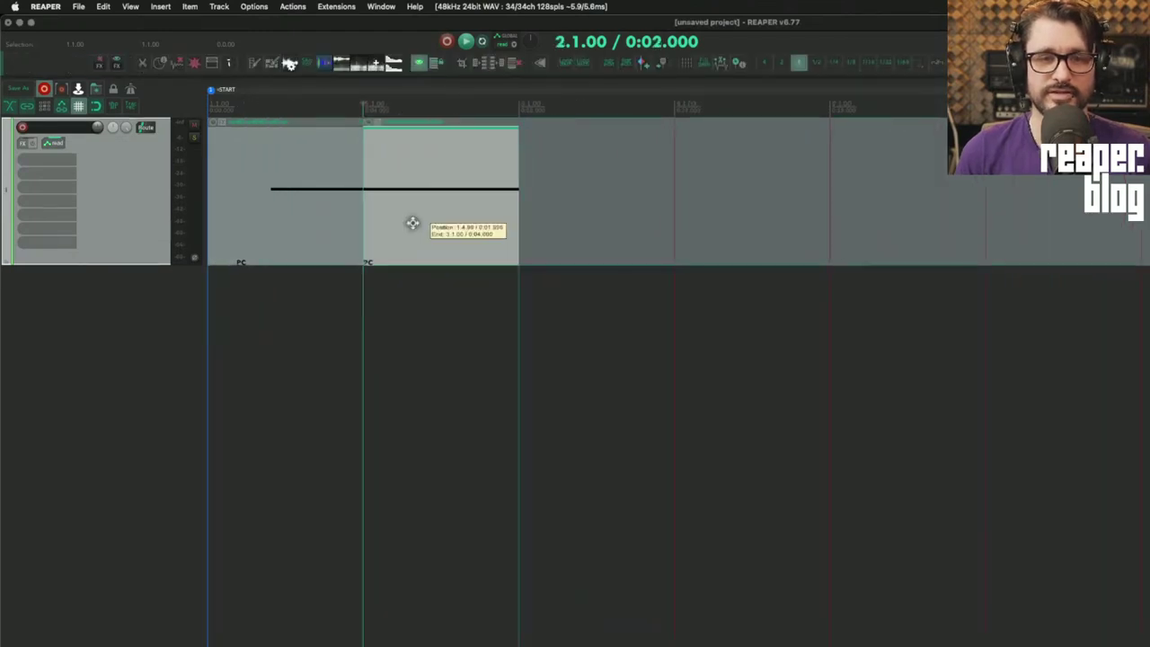
{"action": "mouse_move", "coordinate": [363, 226]}
{"action": "left_mouse_down"}
{"action": "mouse_move", "coordinate": [558, 227]}
{"action": "mouse_move", "coordinate": [379, 230]}
{"action": "left_mouse_up"}
- Place the second part at bar 3 and extend its edges so it spans bar 2 to bar 5
{"action": "left_click", "coordinate": [837, 230]}
{"action": "left_click_drag", "start_coordinate": [838, 230], "coordinate": [388, 231]}
{"action": "left_click_drag", "start_coordinate": [675, 225], "coordinate": [878, 221]}
{"action": "left_click", "coordinate": [634, 239]}
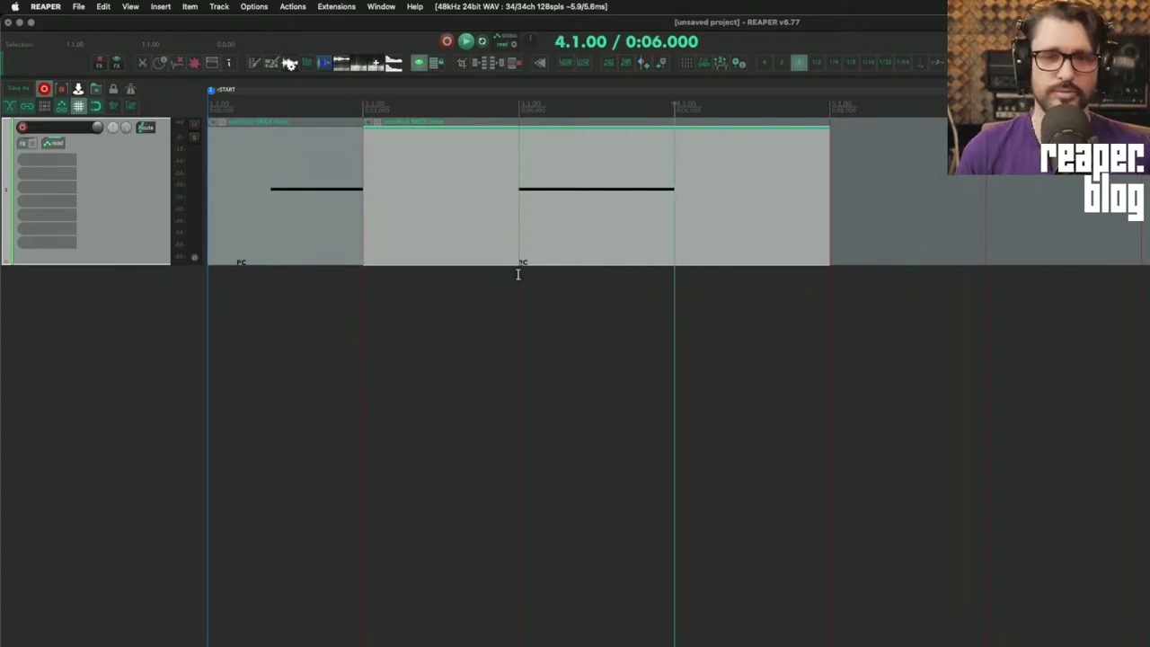
- Undo the edge extensions, the move and the split to restore the single MIDI item ending at bar 3
{"action": "key", "text": "super+z"}
{"action": "key", "text": "super+z"}
{"action": "key", "text": "super+z"}
{"action": "key", "text": "super+z"}
{"action": "key", "text": "super+z"}
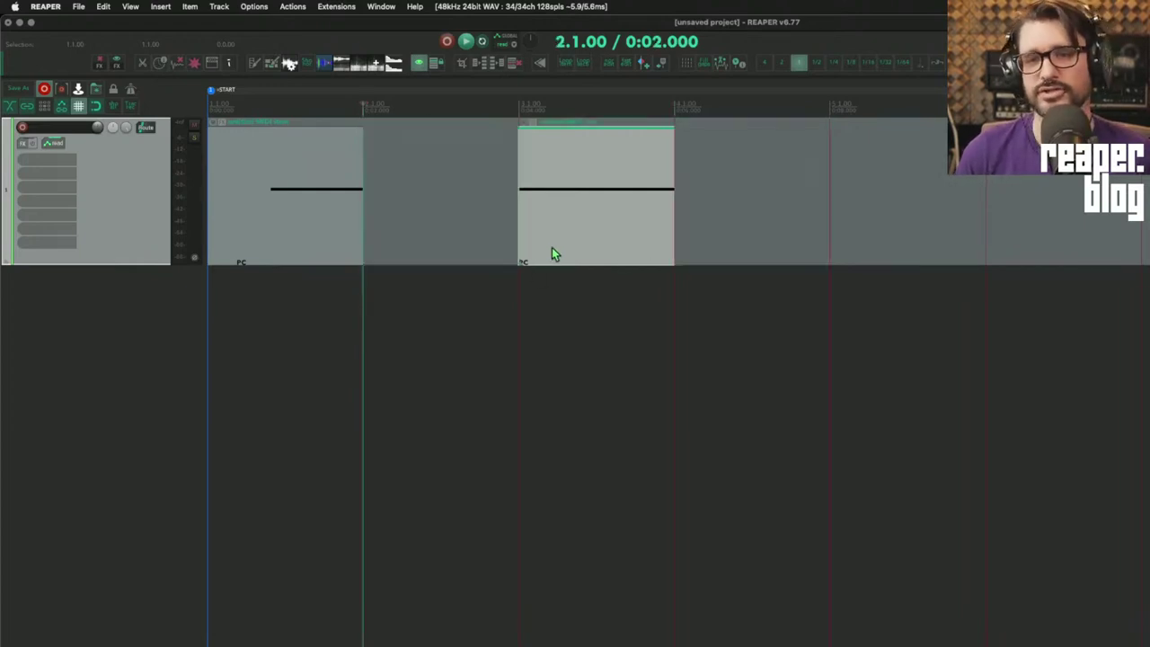
{"action": "key", "text": "super+shift+z"}
{"action": "key", "text": "super+z"}
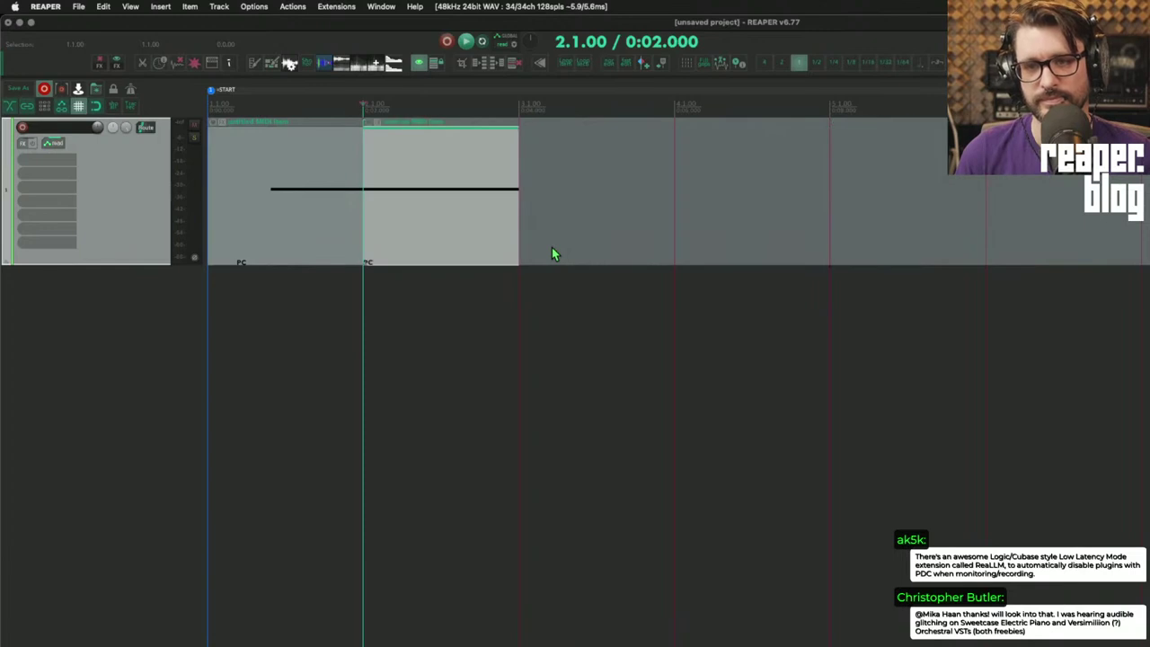
{"action": "key", "text": "super+z"}
- Turn off Chase CC/PC in the MIDI preferences again and accept the setting
{"action": "key", "text": "super+comma"}
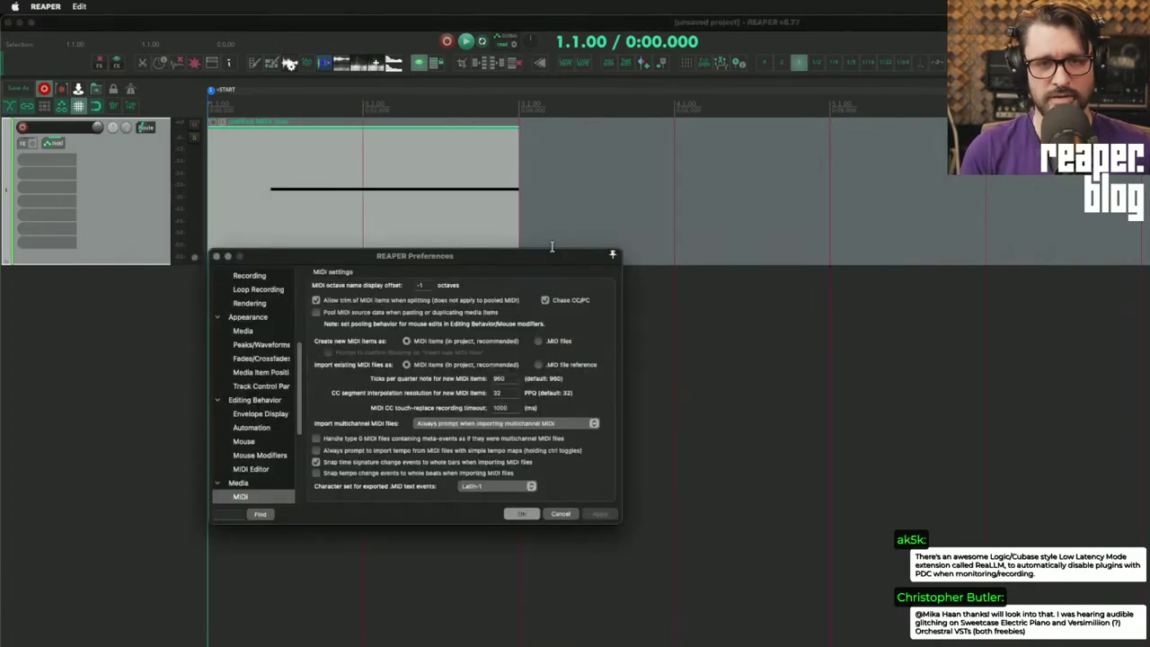
{"action": "left_click", "coordinate": [575, 302]}
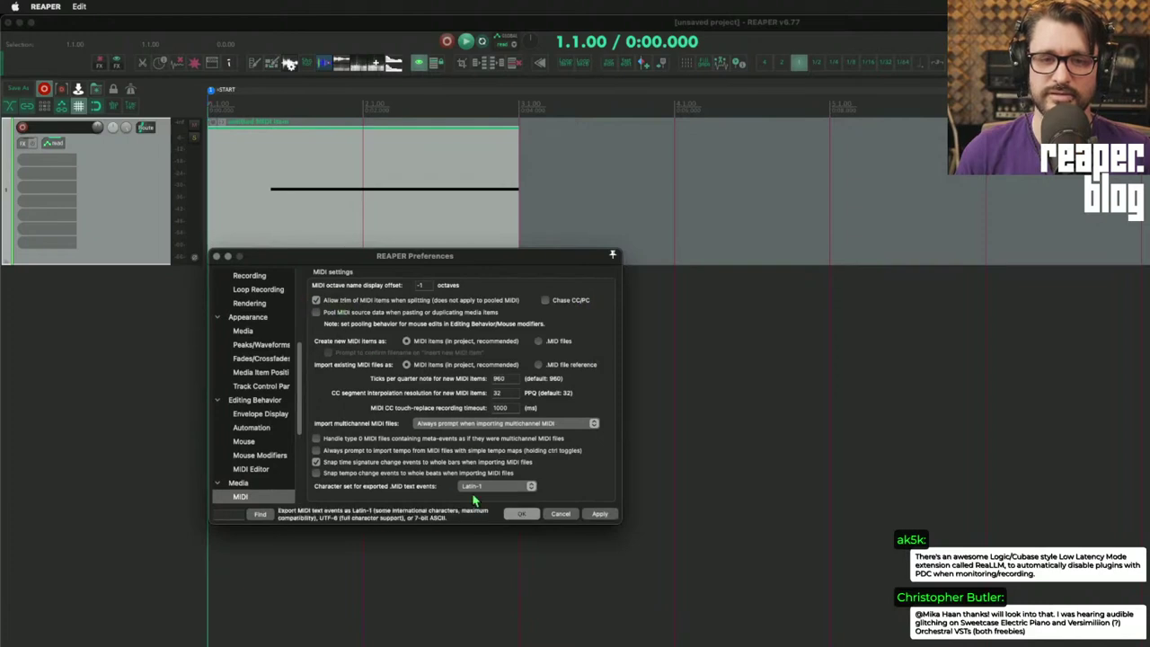
{"action": "left_click", "coordinate": [522, 515]}
- Split the MIDI item at bar 2 and move the second part to start at bar 3
{"action": "left_click", "coordinate": [363, 212]}
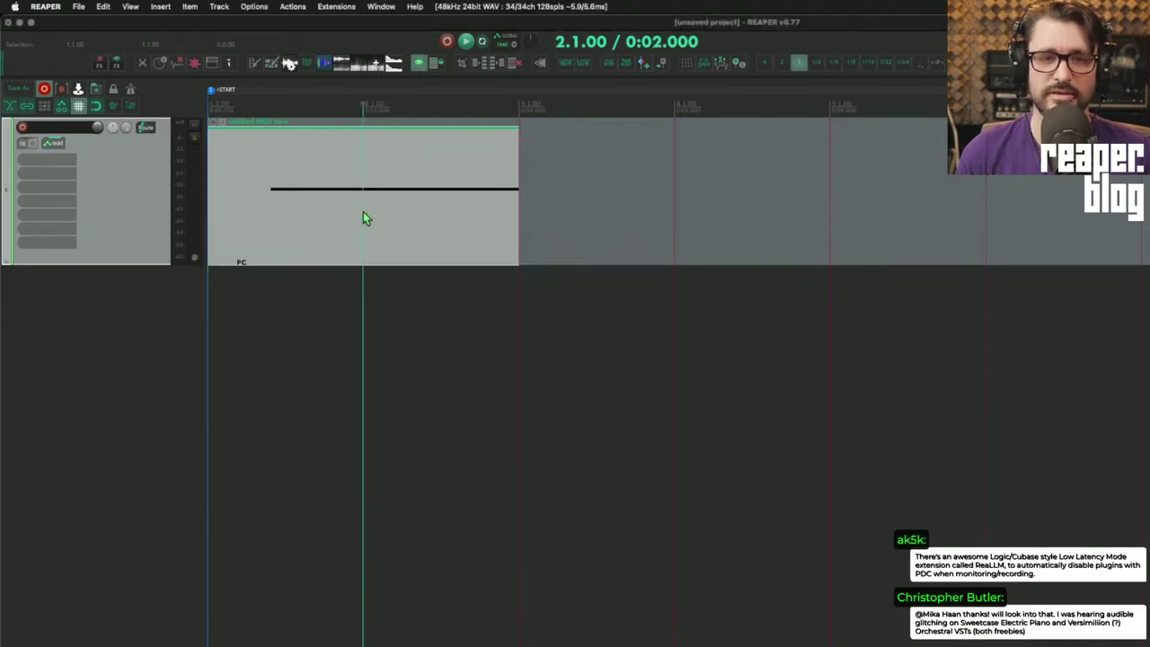
{"action": "key", "text": "s"}
{"action": "left_click_drag", "start_coordinate": [402, 234], "coordinate": [545, 226]}
- Open the moved part in the MIDI editor and compare its note and Program lane with those of the first item
{"action": "double_click", "coordinate": [544, 227]}
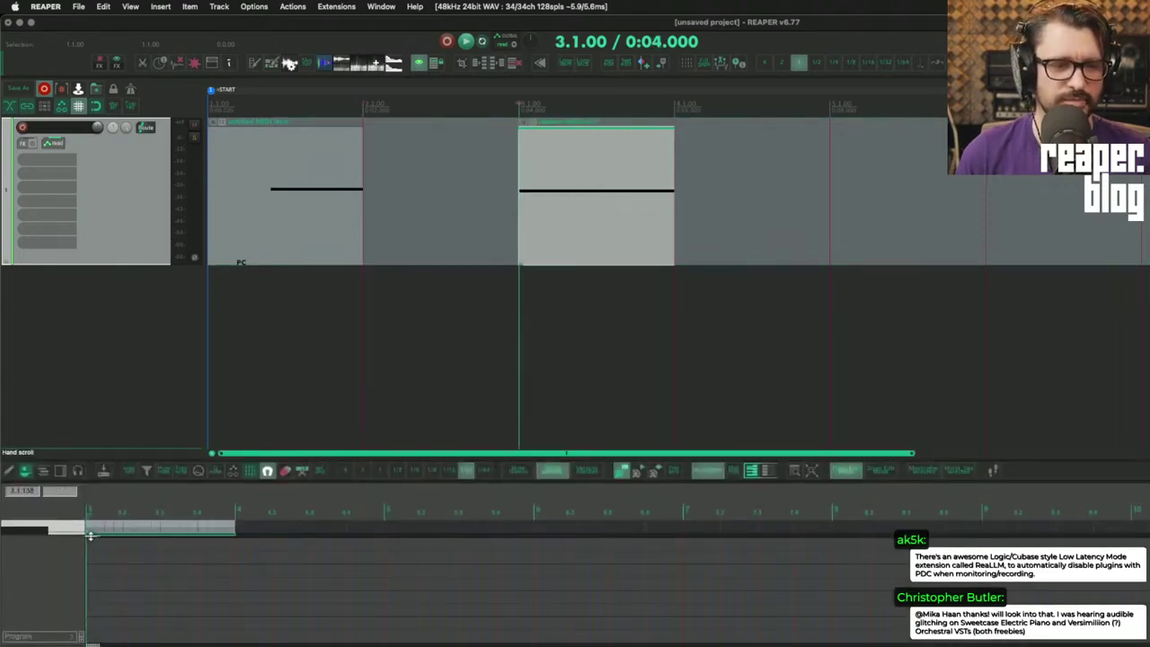
{"action": "left_click_drag", "start_coordinate": [91, 537], "coordinate": [94, 623]}
{"action": "scroll", "coordinate": [118, 554], "scroll_direction": "down", "scroll_amount": 4}
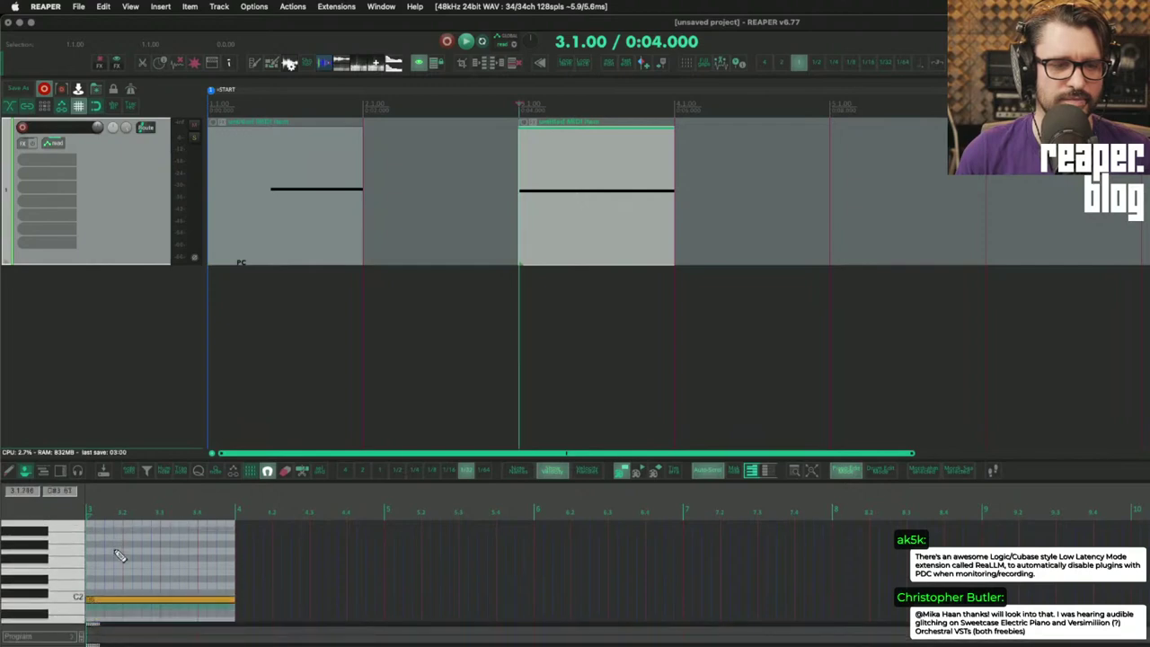
{"action": "left_click", "coordinate": [298, 199]}
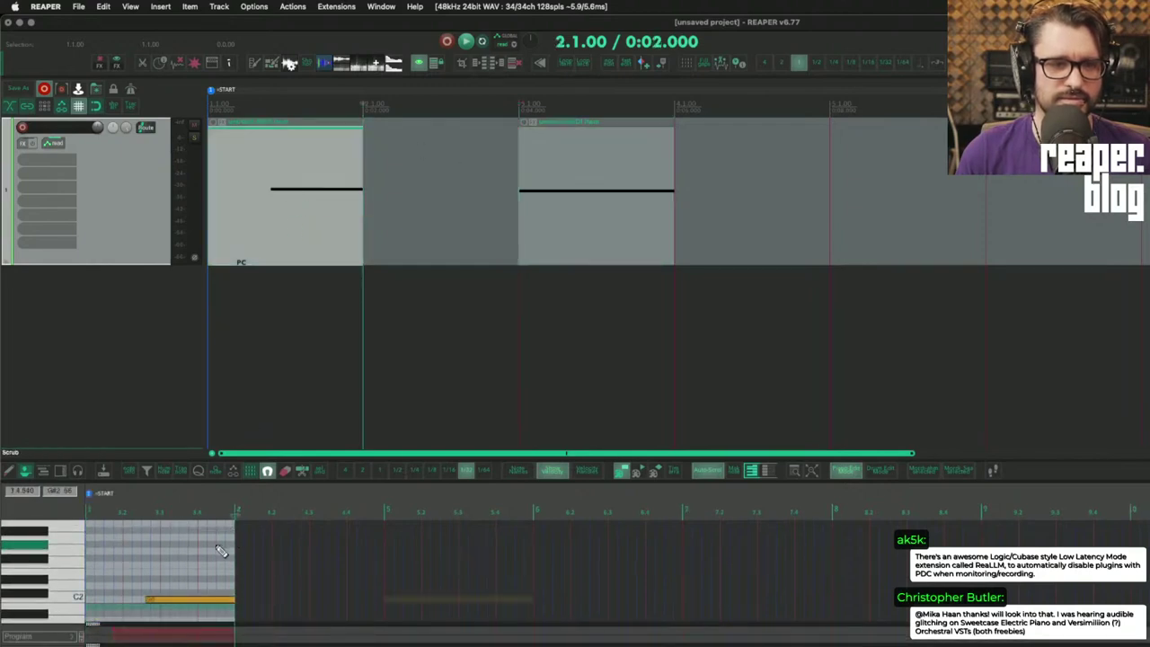
- Move the second part back to start at bar 2, directly after the first item
{"action": "left_click", "coordinate": [555, 220]}
{"action": "left_click_drag", "start_coordinate": [569, 239], "coordinate": [375, 241]}
{"action": "scroll", "coordinate": [311, 232], "scroll_direction": "up", "scroll_amount": 8}
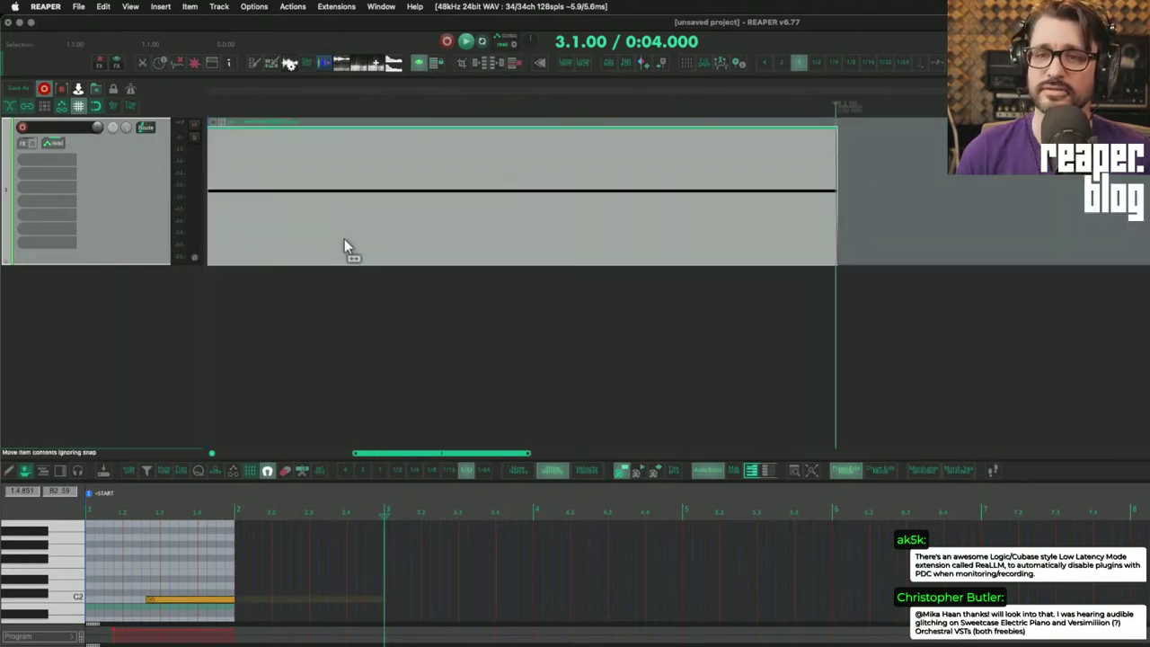
- Move the second MIDI item away from the first so that it starts at bar 4
{"action": "scroll", "coordinate": [345, 244], "scroll_direction": "down", "scroll_amount": 7}
{"action": "left_click", "coordinate": [393, 306]}
{"action": "scroll", "coordinate": [390, 303], "scroll_direction": "up", "scroll_amount": 5}
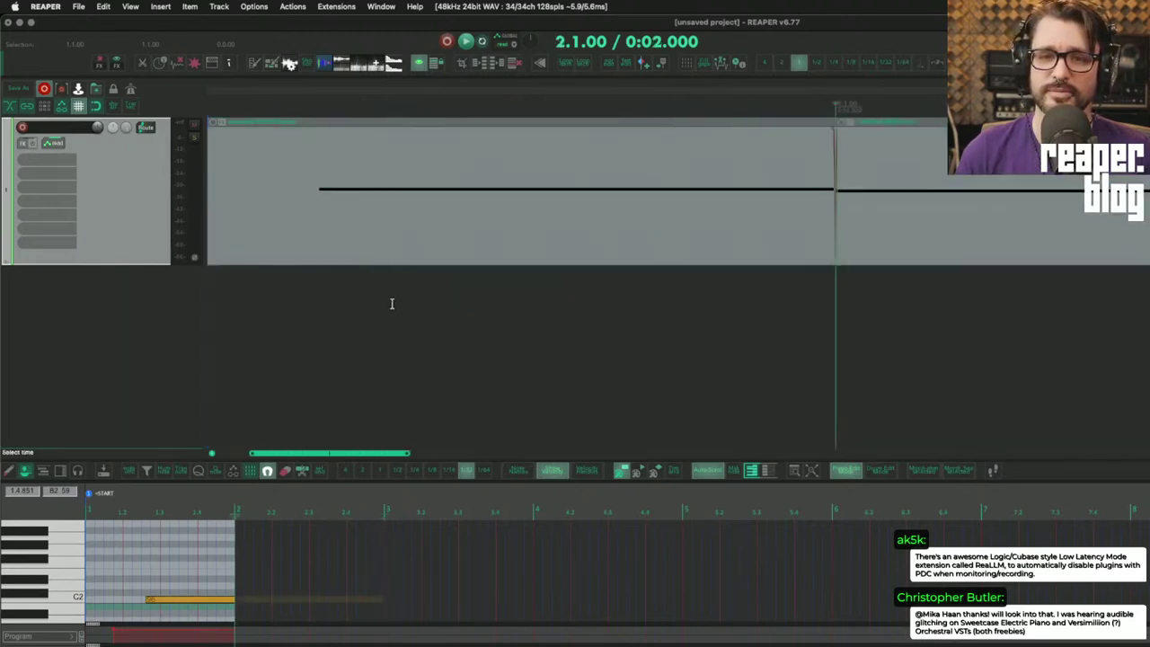
{"action": "scroll", "coordinate": [392, 304], "scroll_direction": "down", "scroll_amount": 6}
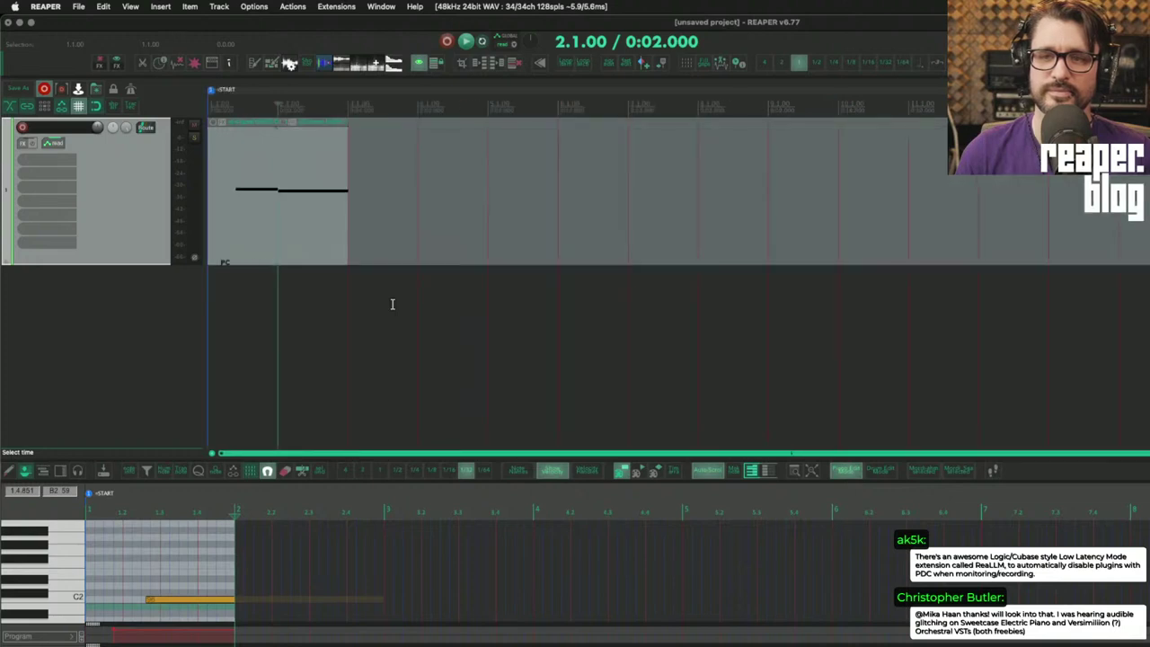
{"action": "scroll", "coordinate": [390, 303], "scroll_direction": "down", "scroll_amount": 3}
{"action": "left_click", "coordinate": [512, 225]}
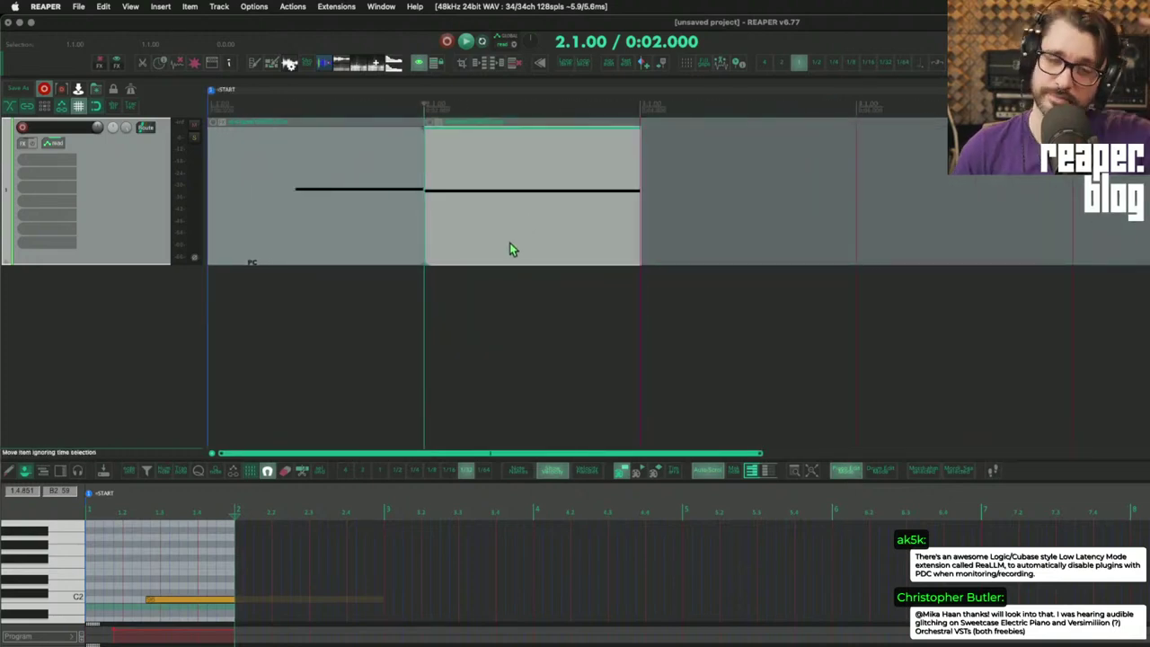
{"action": "left_click_drag", "start_coordinate": [512, 241], "coordinate": [939, 234]}
- Extend the moved item's start back to bar 3 and its end outward, and lengthen the first item's end to check for hidden content
{"action": "left_click_drag", "start_coordinate": [857, 227], "coordinate": [641, 235]}
{"action": "left_click_drag", "start_coordinate": [1073, 222], "coordinate": [1149, 225]}
{"action": "left_click_drag", "start_coordinate": [431, 218], "coordinate": [595, 214]}
- Undo the edge, move and split edits until the original single MIDI item is restored
{"action": "key", "text": "super+z"}
{"action": "key", "text": "super+z"}
{"action": "key", "text": "super+z"}
{"action": "key", "text": "super+z"}
{"action": "key", "text": "super+z"}
{"action": "key", "text": "super+z"}
{"action": "key", "text": "super+z"}
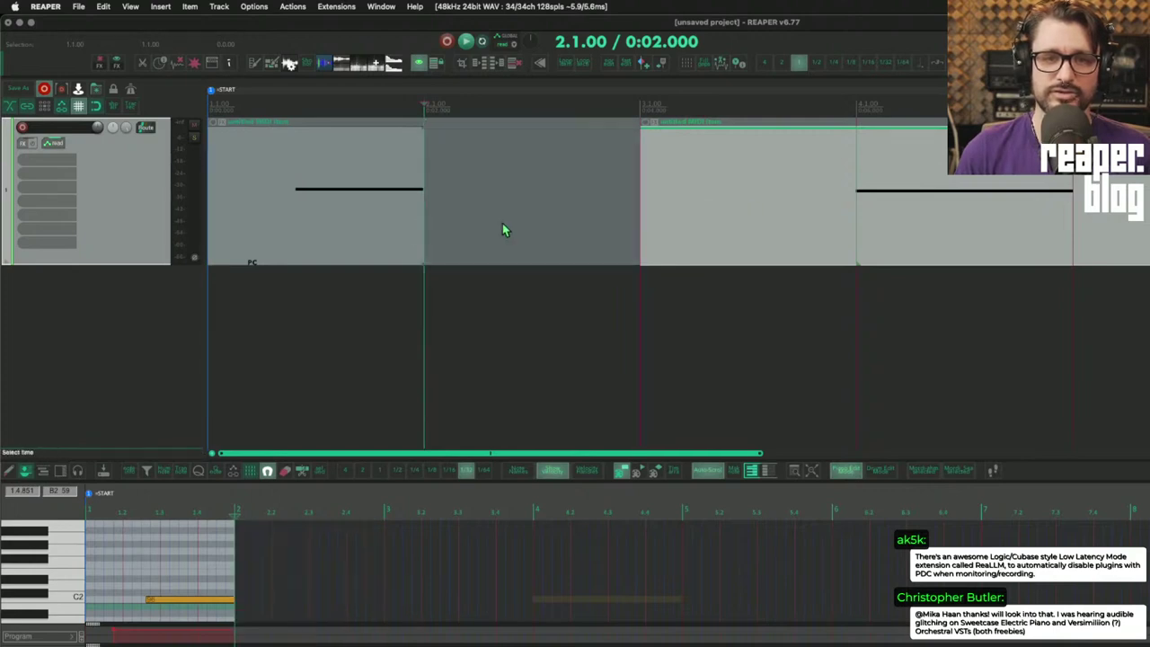
{"action": "key", "text": "super+z"}
{"action": "key", "text": "super+z"}
{"action": "key", "text": "super+z"}
{"action": "key", "text": "super+z"}
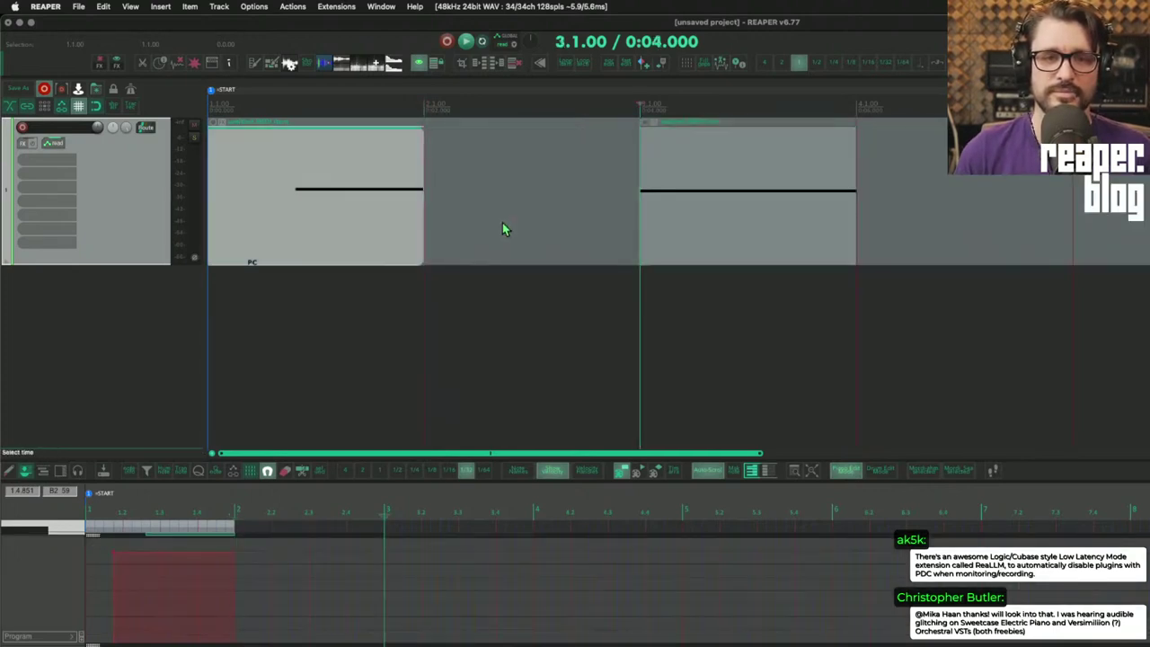
{"action": "key", "text": "super+z"}
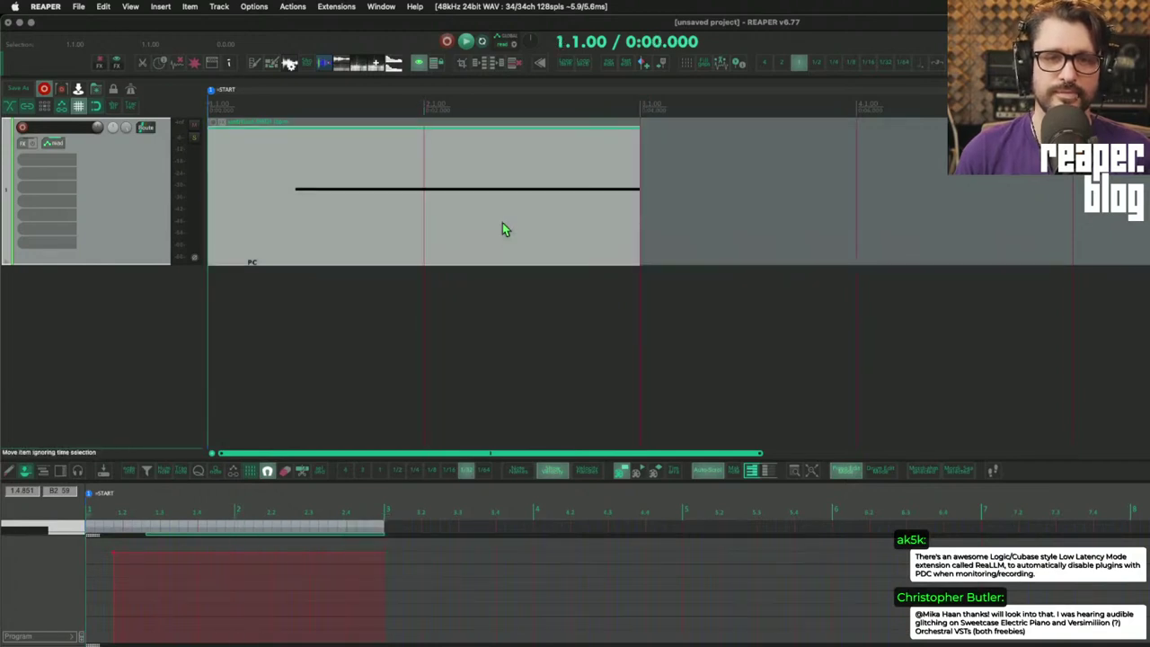
- Turn off trimming of MIDI items when splitting in the MIDI preferences and accept the setting
{"action": "key", "text": "super+comma"}
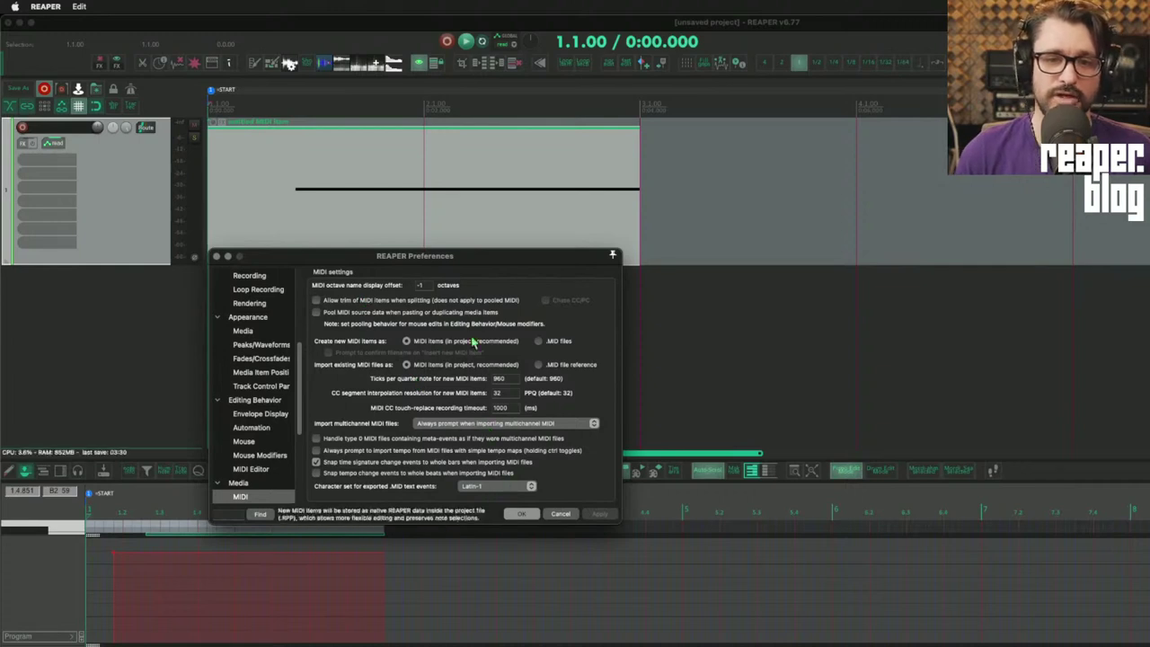
{"action": "left_click", "coordinate": [405, 304]}
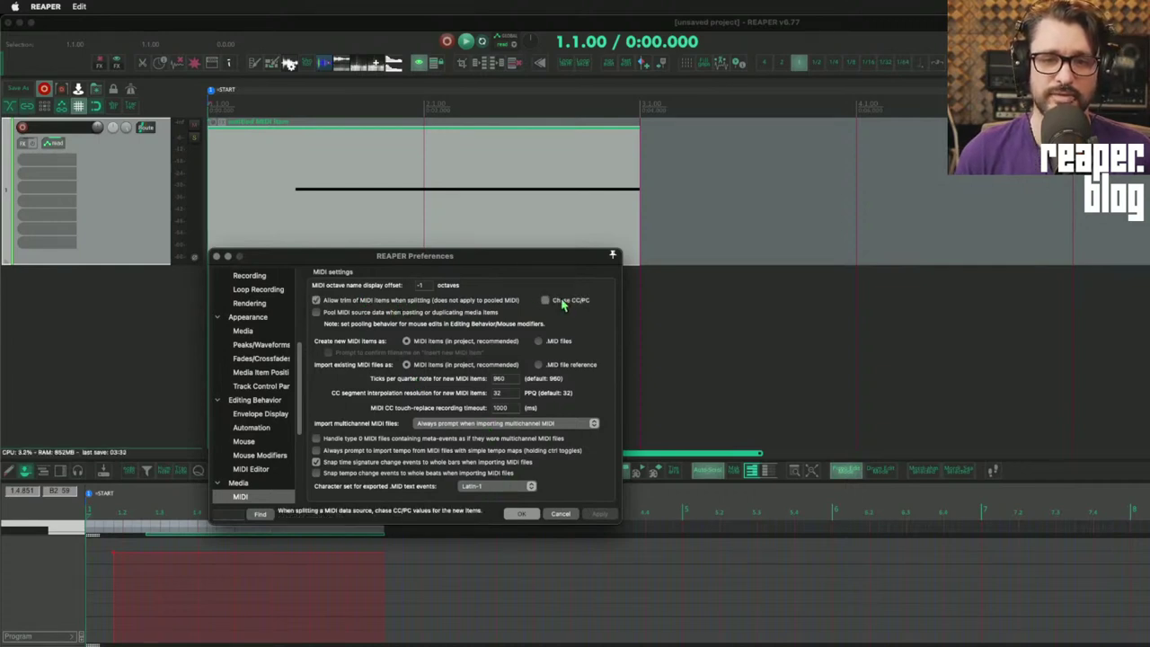
{"action": "left_click", "coordinate": [466, 302]}
{"action": "left_click", "coordinate": [465, 302]}
{"action": "left_click", "coordinate": [467, 304]}
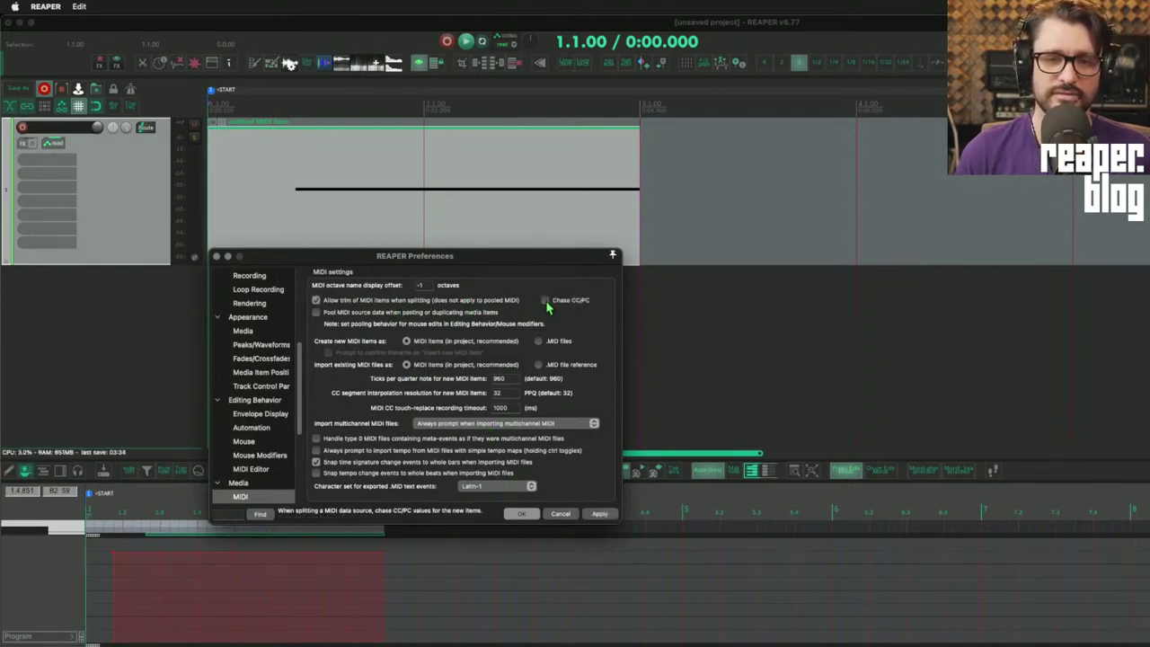
{"action": "left_click", "coordinate": [497, 302]}
{"action": "left_click", "coordinate": [521, 513]}
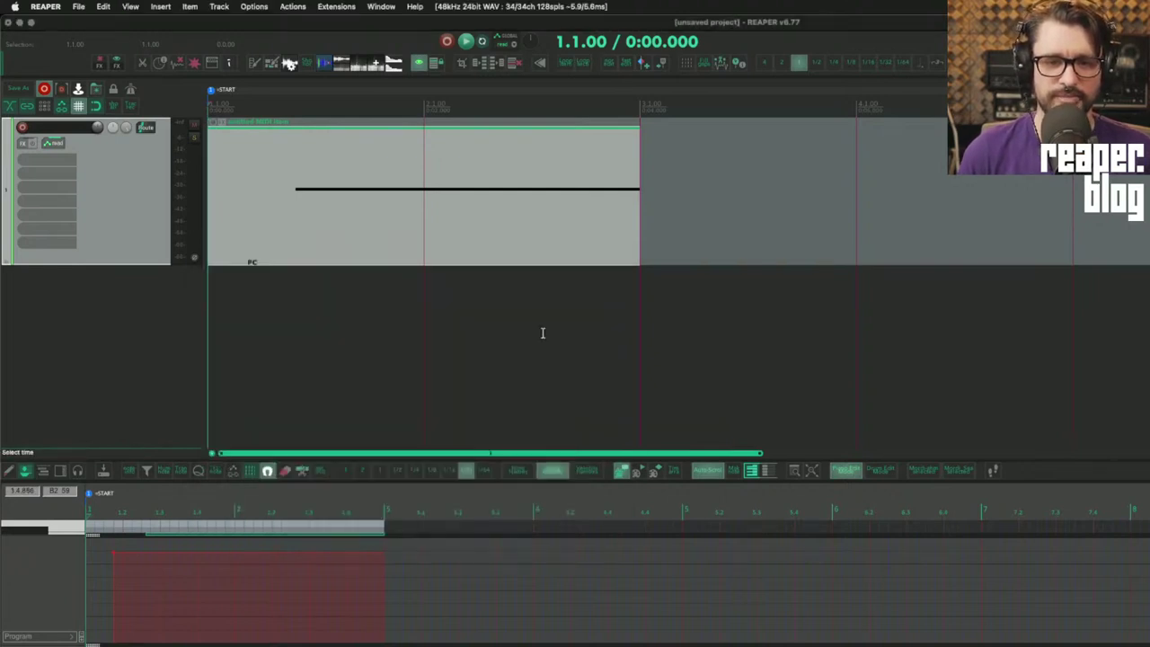
- Split the MIDI item at bar 2, separate the parts, and extend the first part's end to bar 4 and the second's start to bar 5
{"action": "left_click", "coordinate": [435, 255]}
{"action": "scroll", "coordinate": [431, 261], "scroll_direction": "down", "scroll_amount": 4}
{"action": "scroll", "coordinate": [423, 257], "scroll_direction": "up", "scroll_amount": 2}
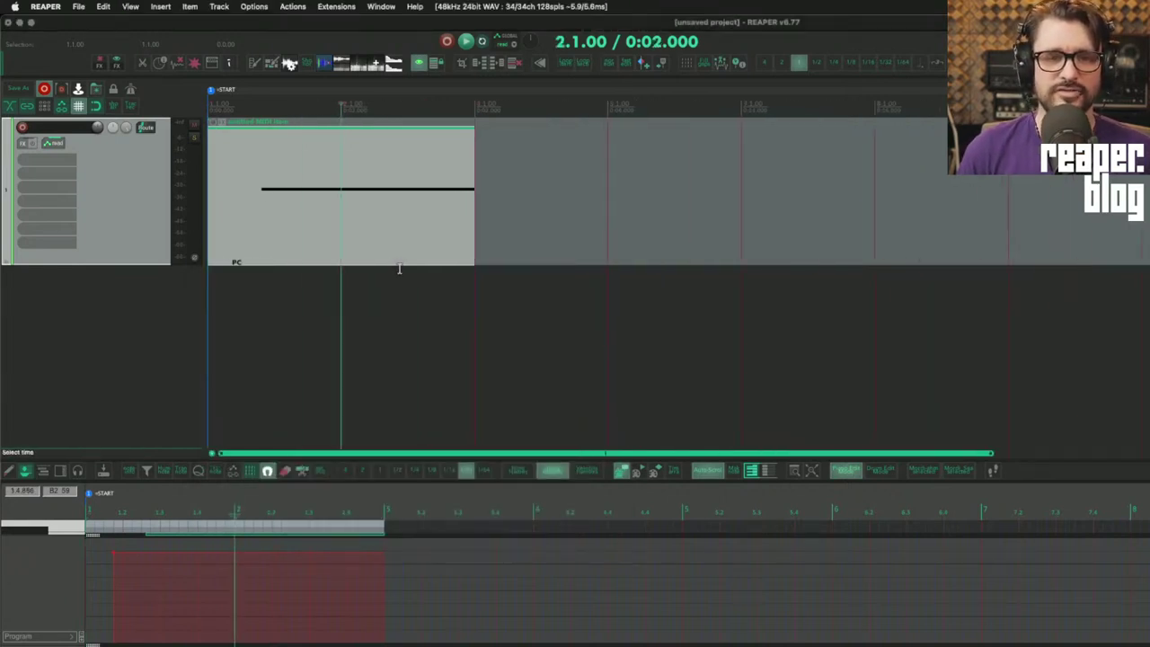
{"action": "key", "text": "s"}
{"action": "left_click_drag", "start_coordinate": [390, 244], "coordinate": [710, 232]}
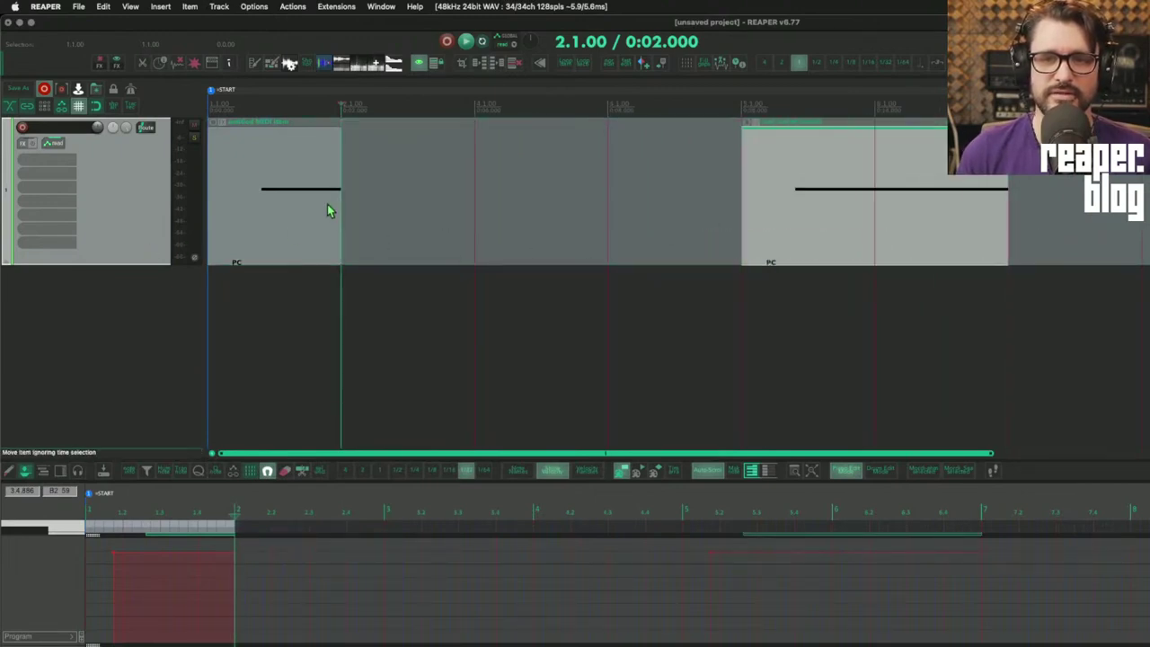
{"action": "left_click_drag", "start_coordinate": [342, 216], "coordinate": [655, 221]}
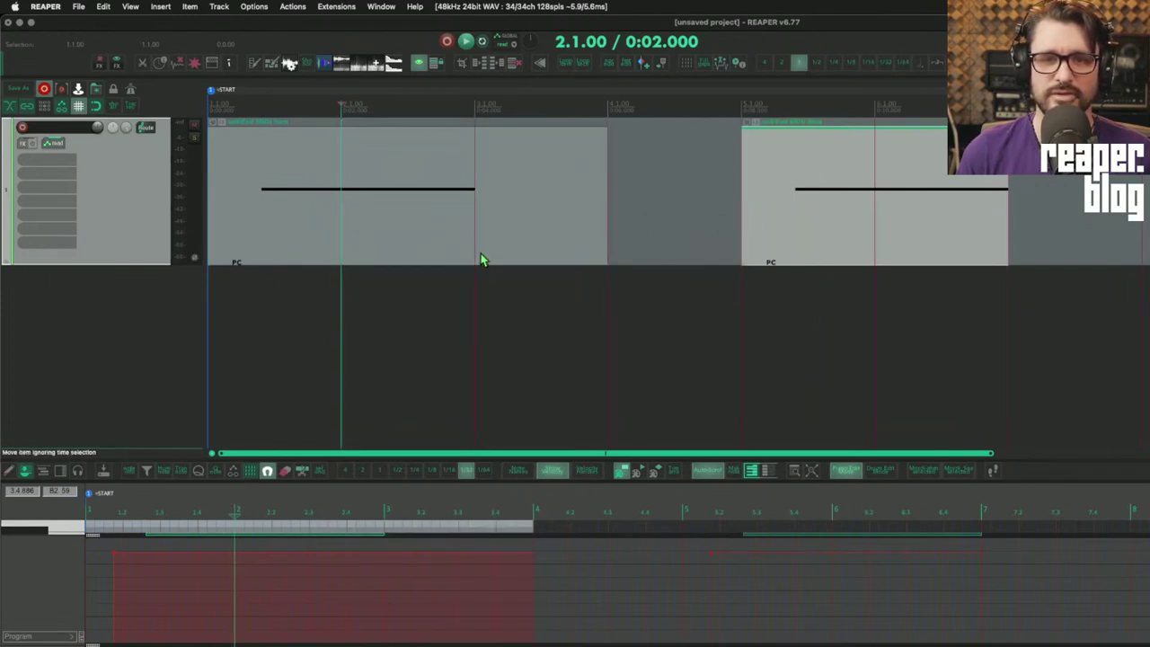
- Undo the edge extensions, the move and the split of the MIDI item
{"action": "key", "text": "super+z"}
{"action": "key", "text": "super+z"}
{"action": "key", "text": "super+z"}
{"action": "key", "text": "super+z"}
{"action": "key", "text": "super+z"}
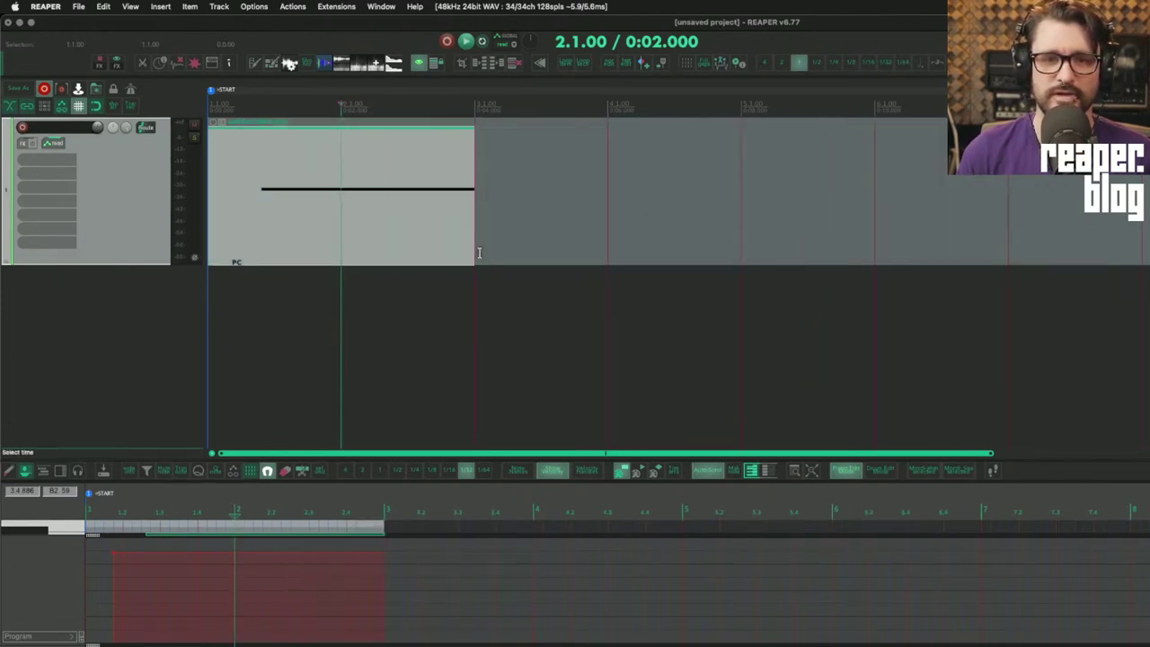
- Split the MIDI item at bar 2, then place the second part at bar 4 and extend its start backward
{"action": "key", "text": "s"}
{"action": "left_click_drag", "start_coordinate": [381, 250], "coordinate": [520, 229]}
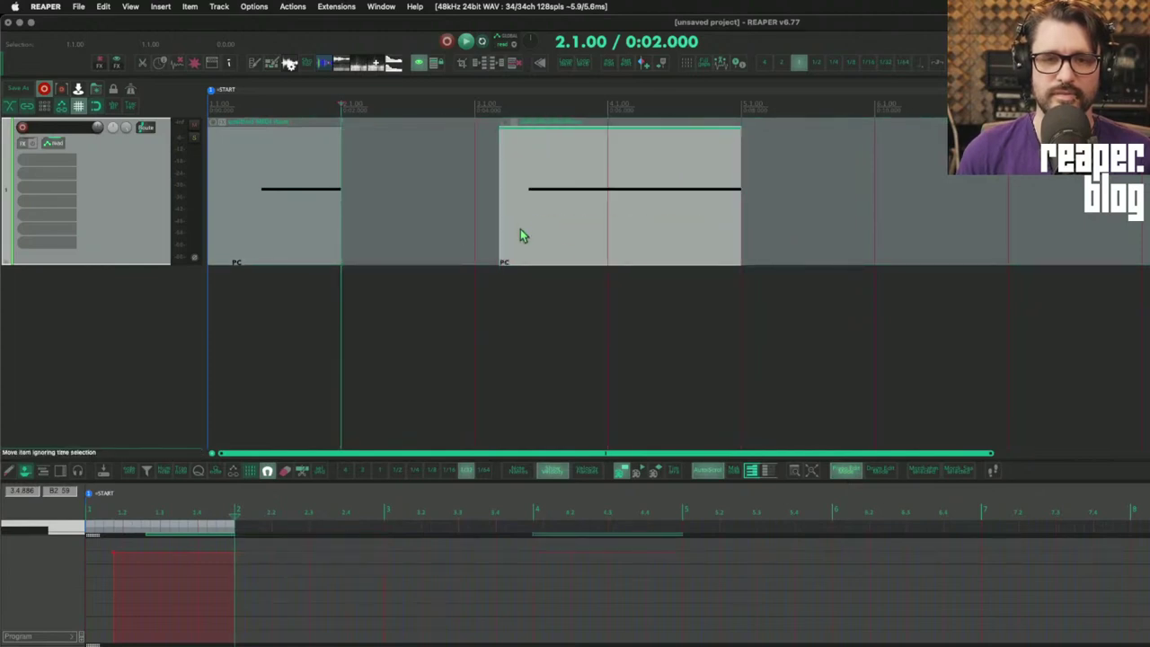
- Undo the second part's start extension, then its move to bar 4 and the split
{"action": "key", "text": "super+z"}
{"action": "left_click", "coordinate": [615, 240]}
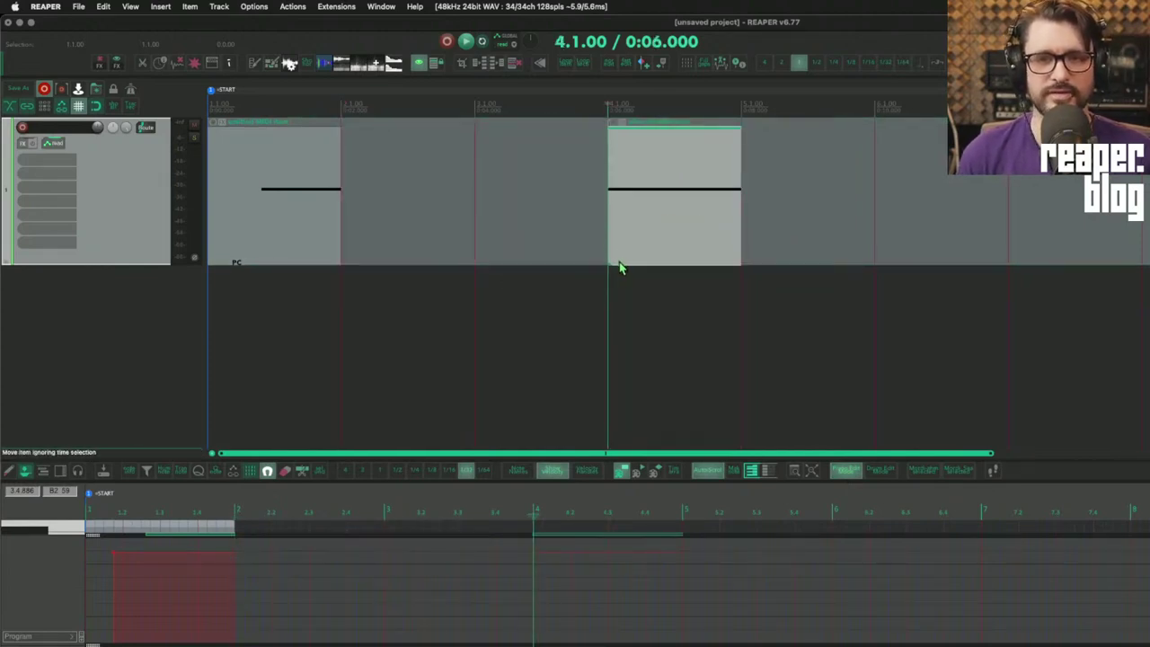
{"action": "key", "text": "super+z"}
{"action": "key", "text": "super+z"}
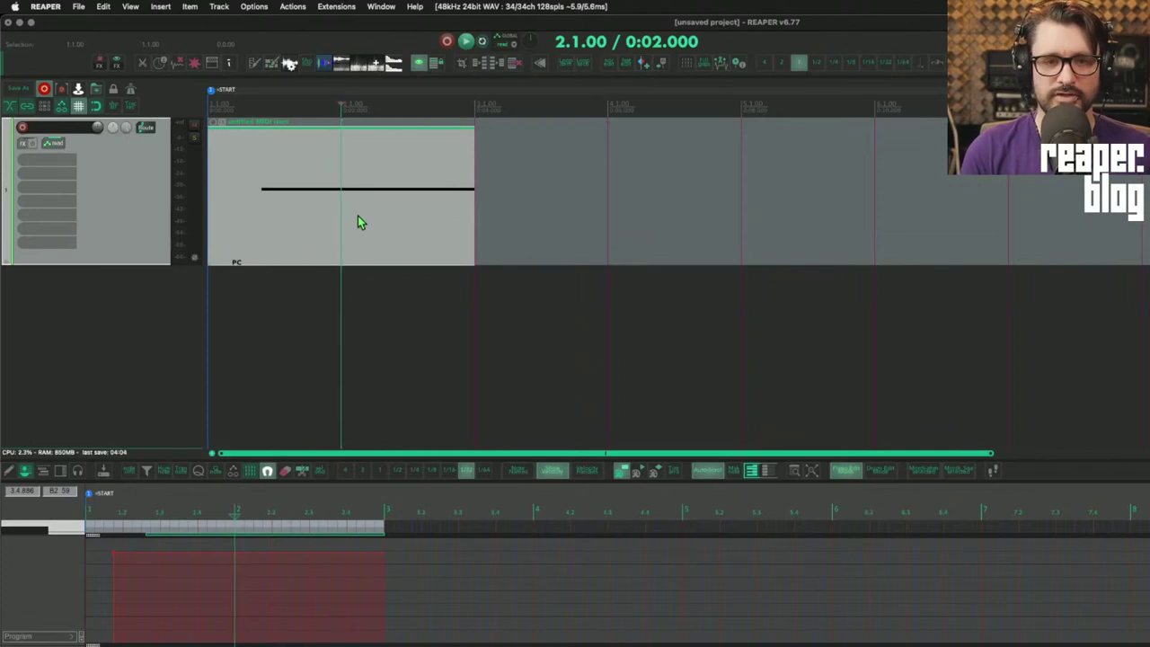
- Turn on trimming of MIDI items when splitting, with Chase CC/PC enabled, in the MIDI preferences and accept
{"action": "key", "text": "super+comma"}
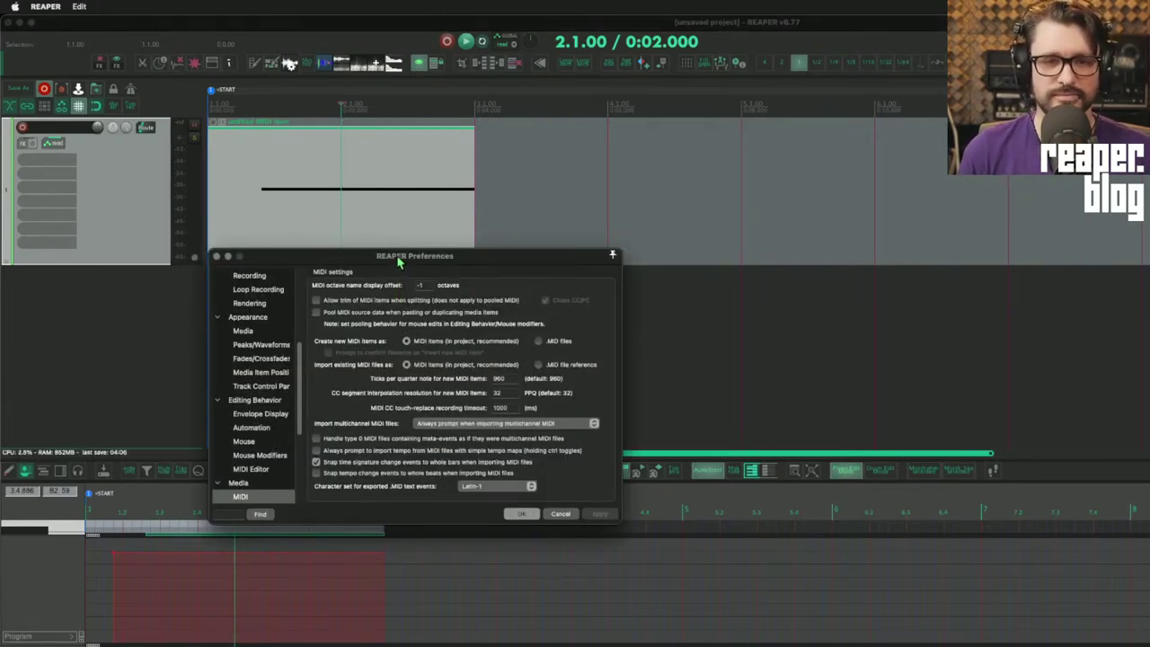
{"action": "left_click", "coordinate": [522, 514]}
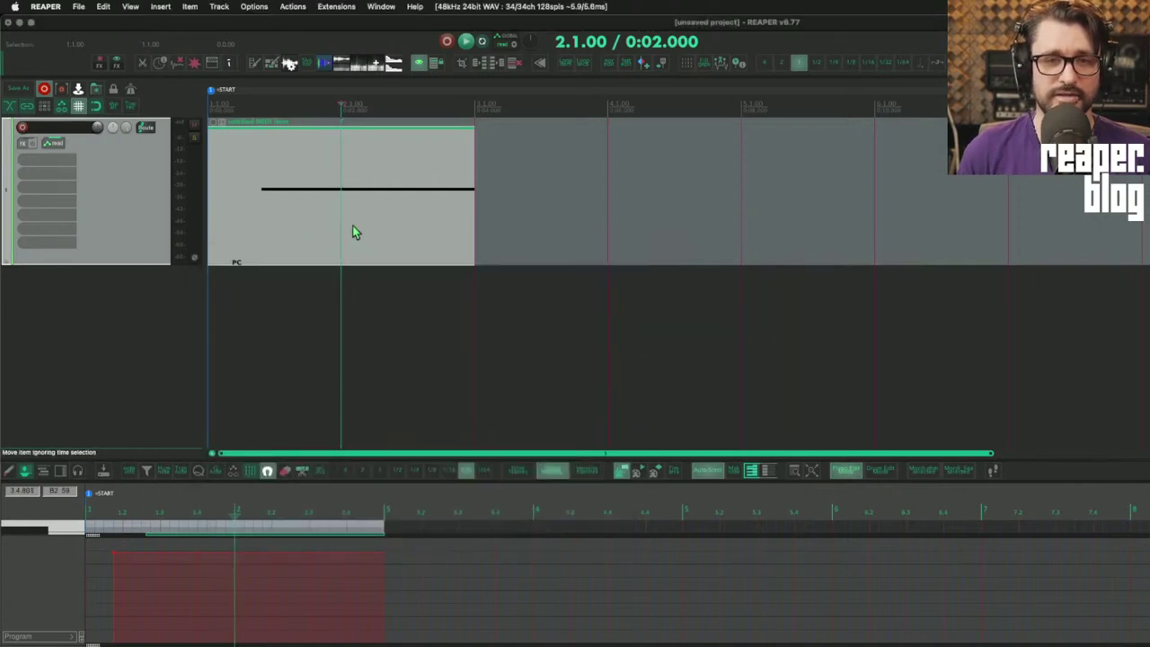
{"action": "key", "text": "super+comma"}
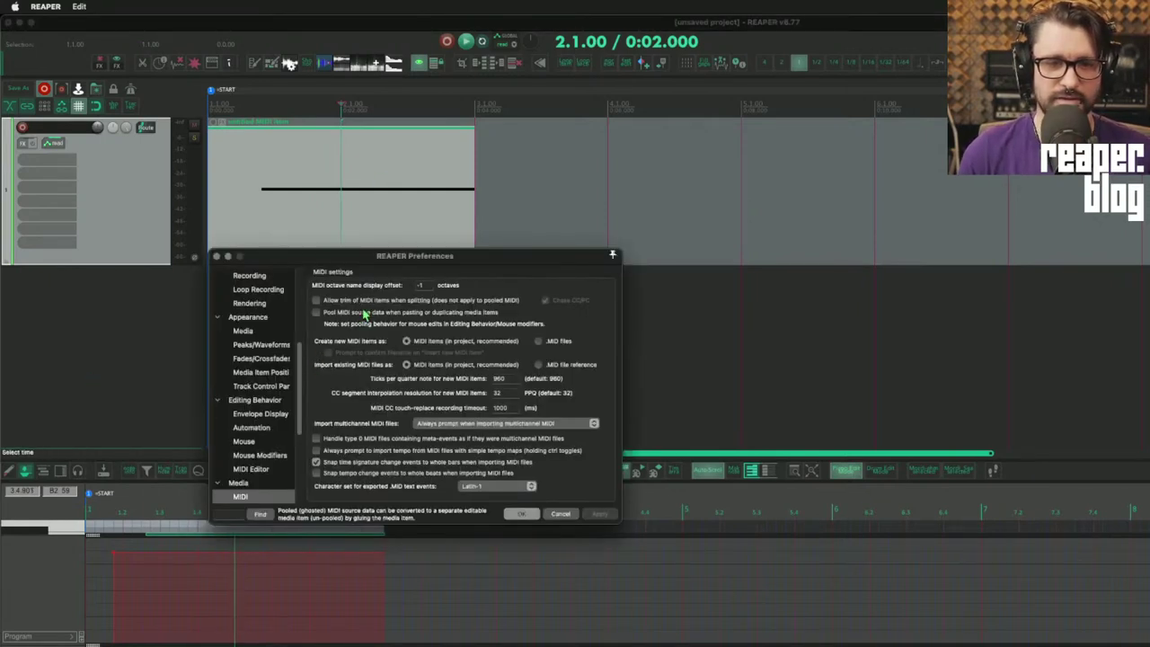
{"action": "left_click", "coordinate": [522, 513]}
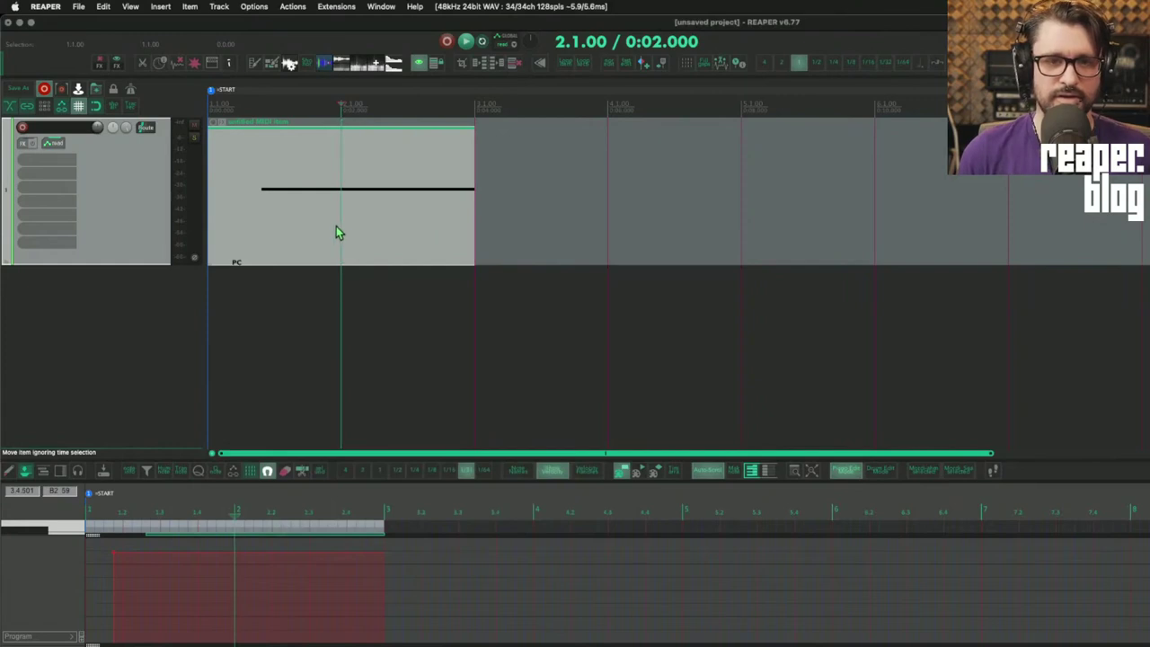
- Split the MIDI item at bar 2 and move the second part to bar 3
{"action": "key", "text": "s"}
{"action": "left_click_drag", "start_coordinate": [417, 243], "coordinate": [549, 233]}
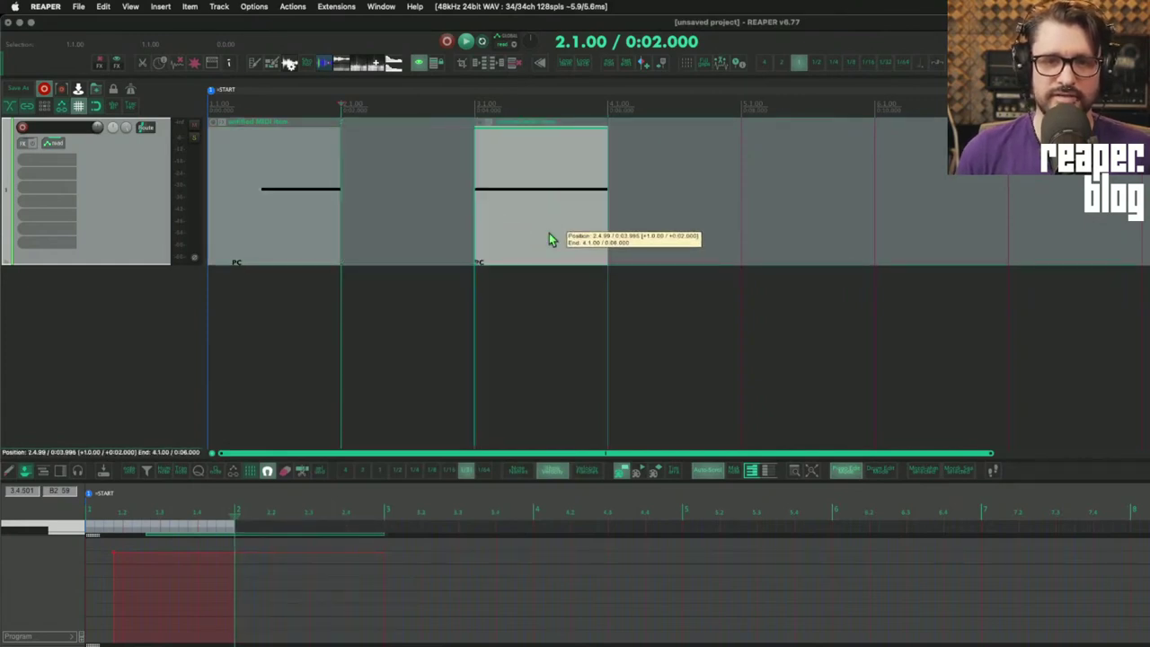
{"action": "left_click", "coordinate": [600, 216]}
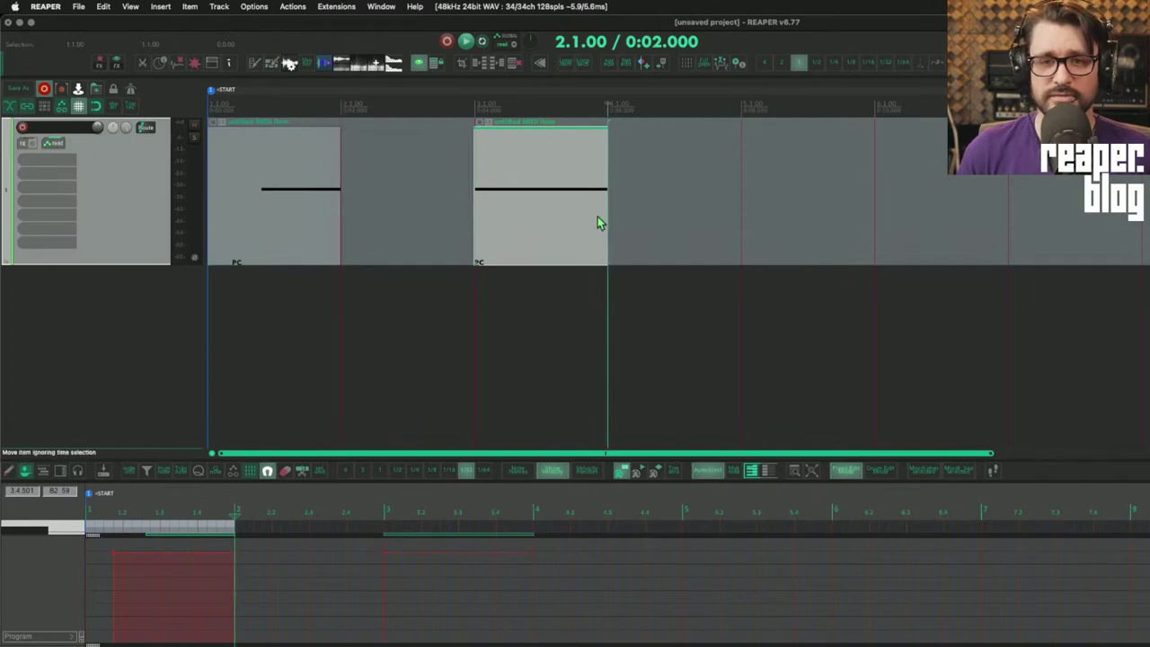
- Enable Loop source in the second part's item properties and extend its end to bar 7
{"action": "right_click", "coordinate": [575, 223]}
{"action": "left_click", "coordinate": [559, 210]}
{"action": "right_click", "coordinate": [573, 196]}
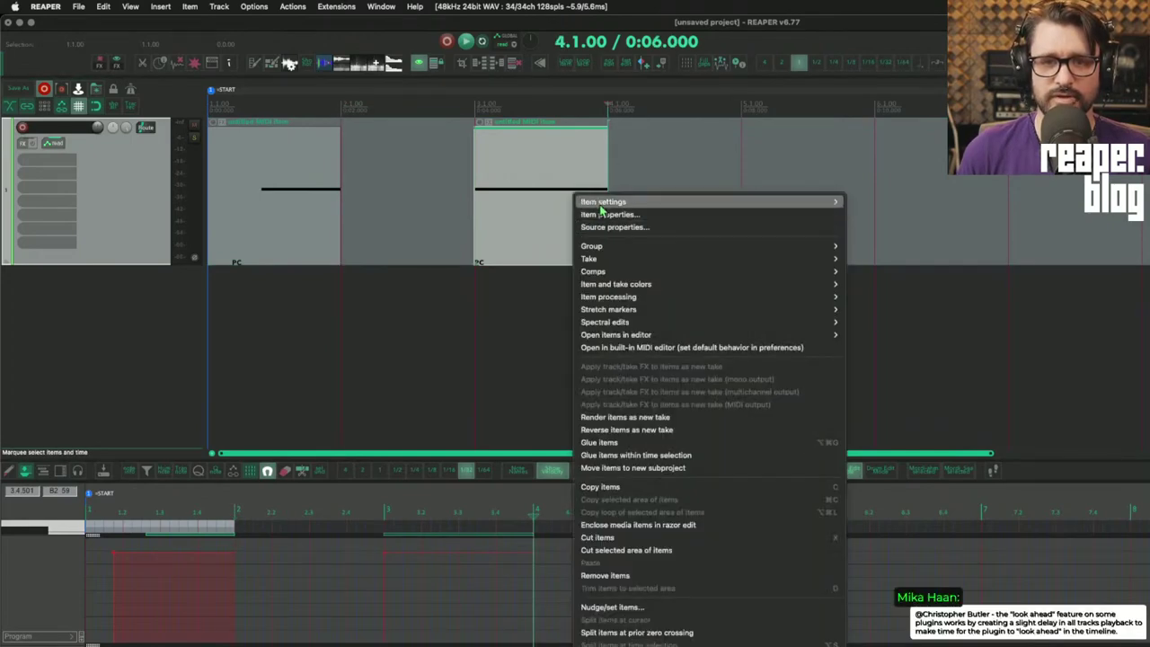
{"action": "left_click", "coordinate": [608, 216]}
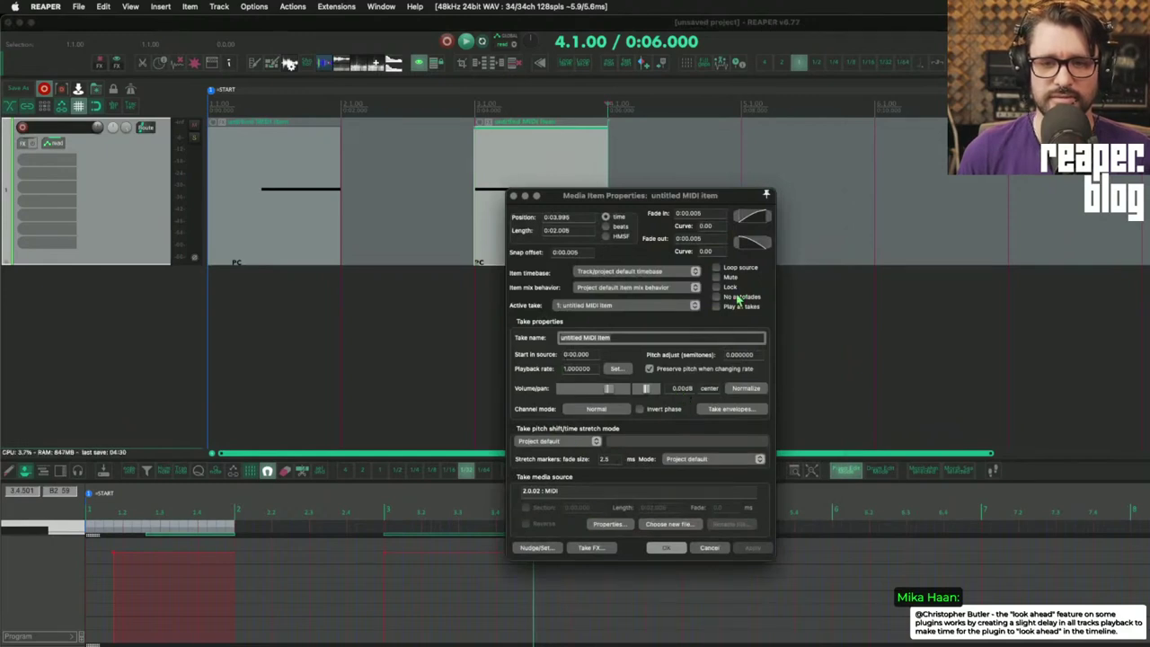
{"action": "left_click", "coordinate": [735, 269]}
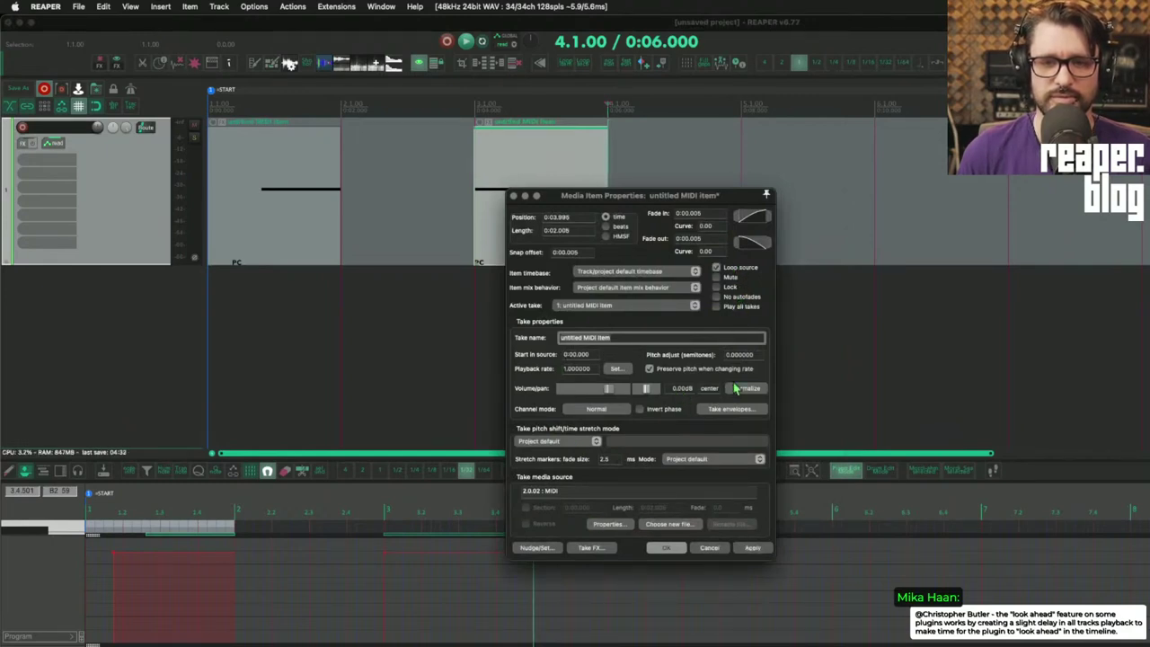
{"action": "left_click", "coordinate": [666, 547]}
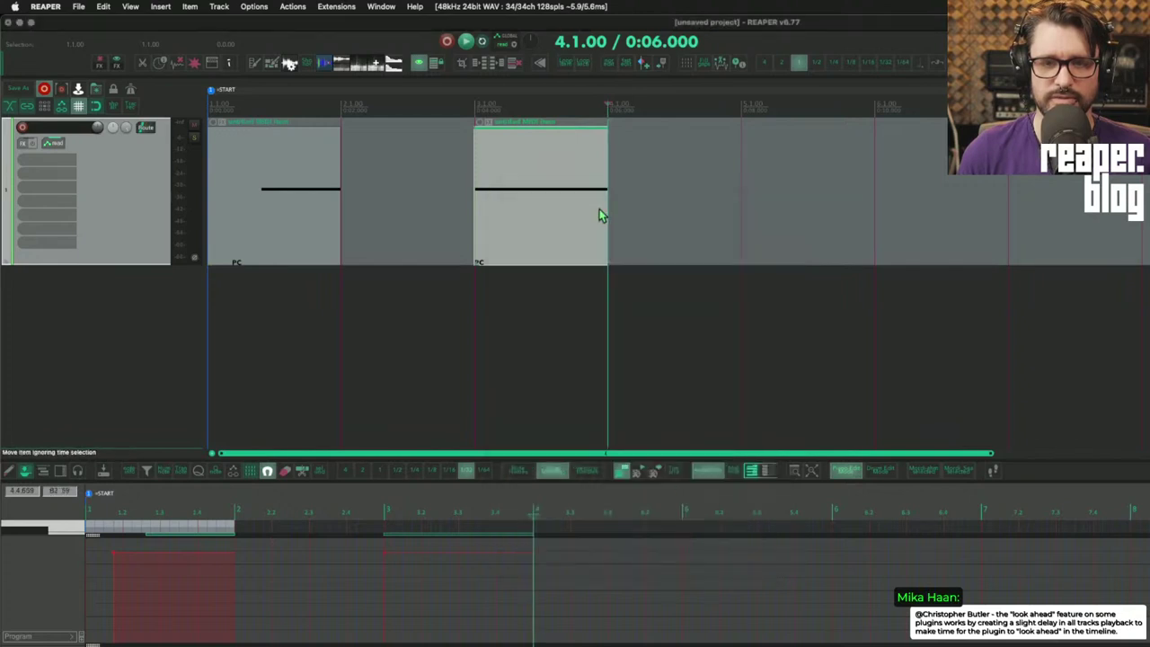
{"action": "left_click_drag", "start_coordinate": [609, 216], "coordinate": [1022, 196]}
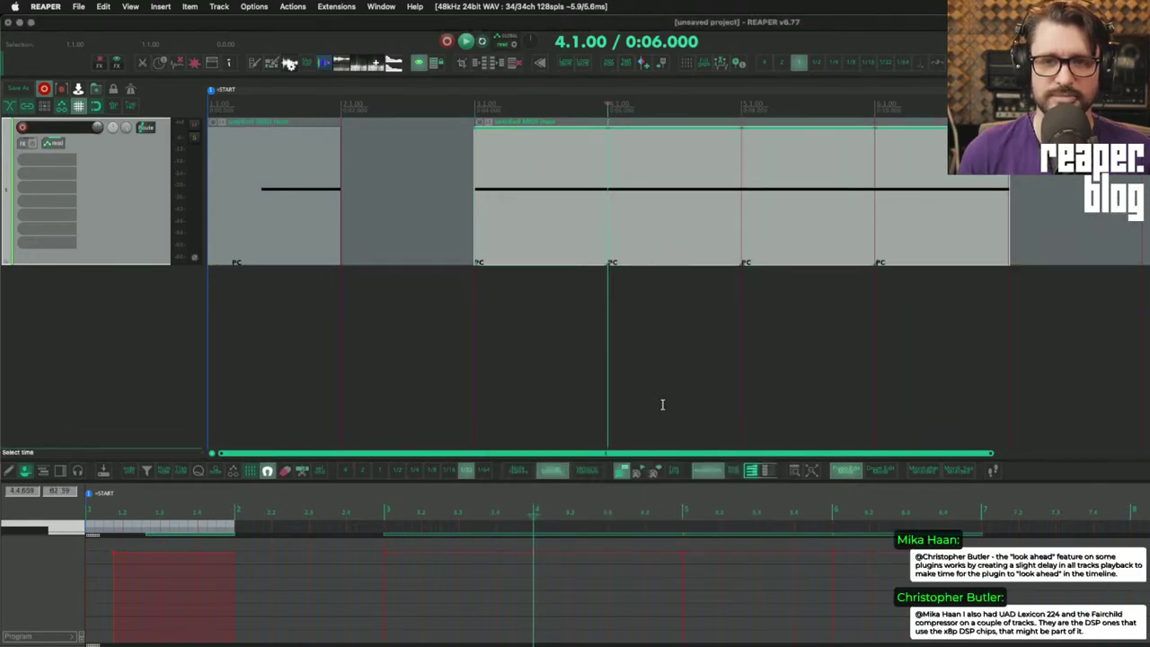
- Undo the looped extension and the earlier edits back to the single unsplit MIDI item
{"action": "left_click", "coordinate": [531, 269]}
{"action": "key", "text": "super+z"}
{"action": "key", "text": "super+z"}
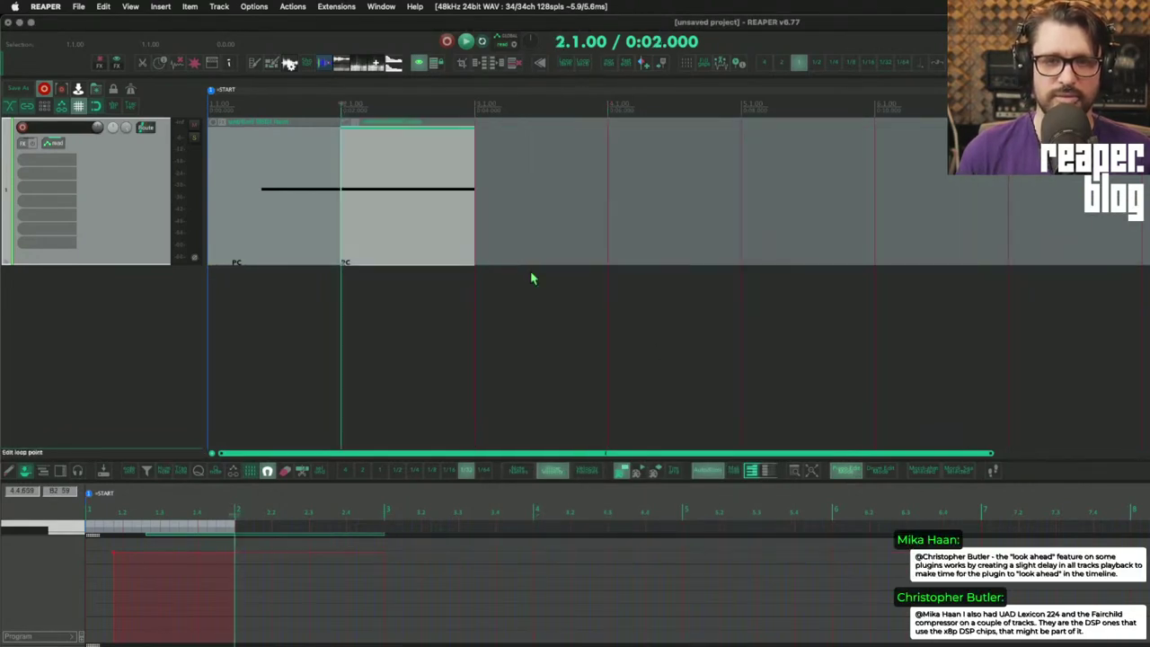
{"action": "key", "text": "super+z"}
- Review the trimming and Chase CC/PC options in the MIDI preferences and close the dialog
{"action": "key", "text": "super+comma"}
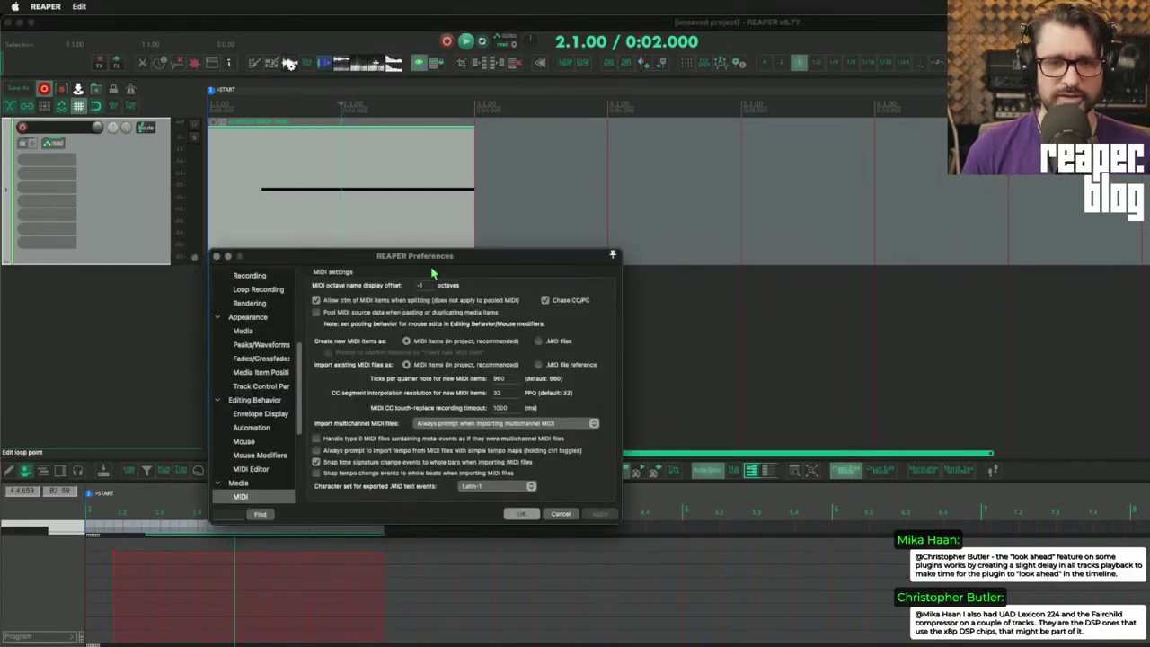
{"action": "left_click", "coordinate": [523, 514]}
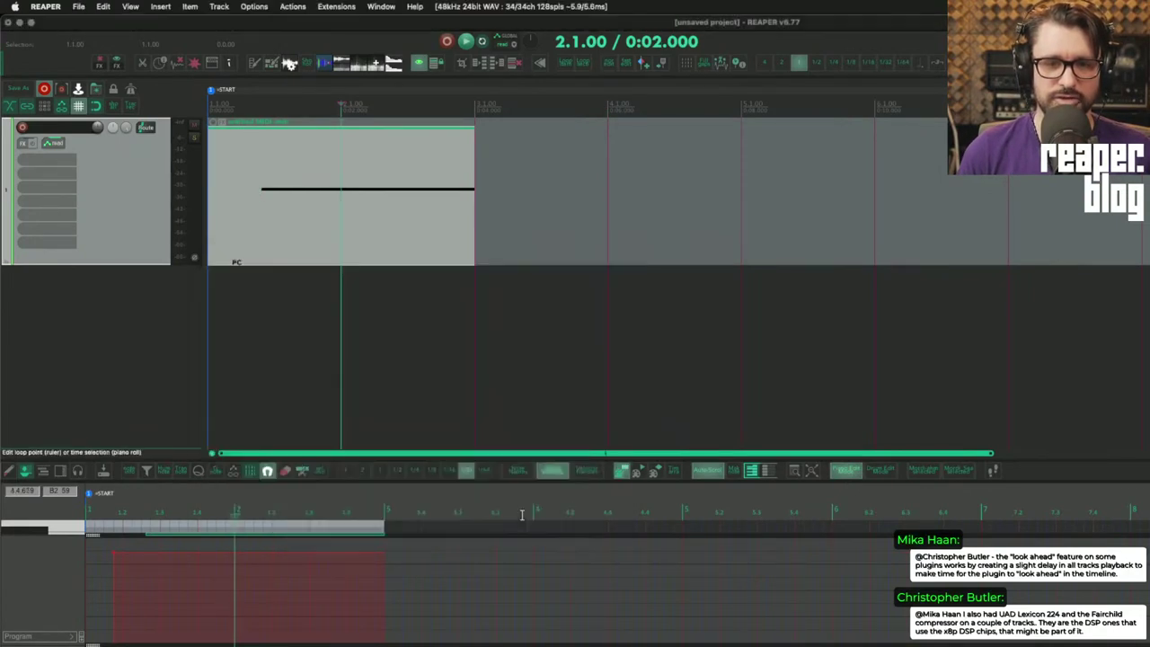
- Select the time range from bar 2 to bar 3 and copy that portion of the MIDI item to bar 4
{"action": "left_click_drag", "start_coordinate": [341, 216], "coordinate": [470, 231]}
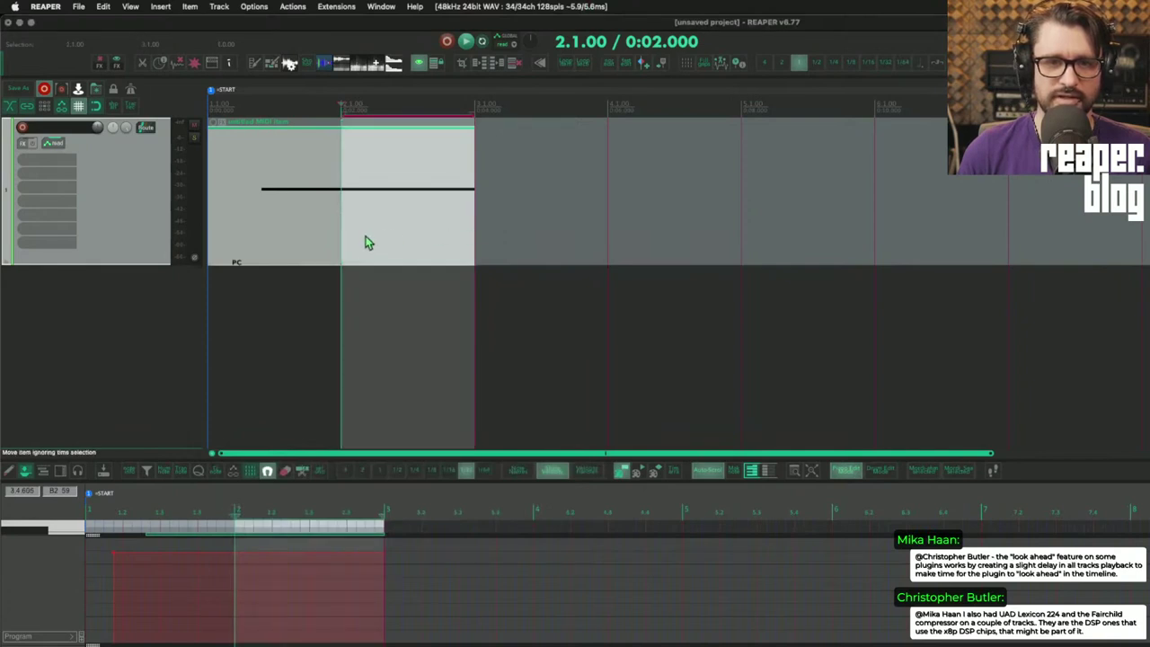
{"action": "left_click_drag", "start_coordinate": [367, 244], "coordinate": [607, 234]}
{"action": "mouse_move", "coordinate": [741, 206]}
{"action": "left_mouse_down"}
{"action": "mouse_move", "coordinate": [786, 216]}
{"action": "mouse_move", "coordinate": [755, 218]}
{"action": "left_mouse_up"}
{"action": "left_click", "coordinate": [660, 226]}
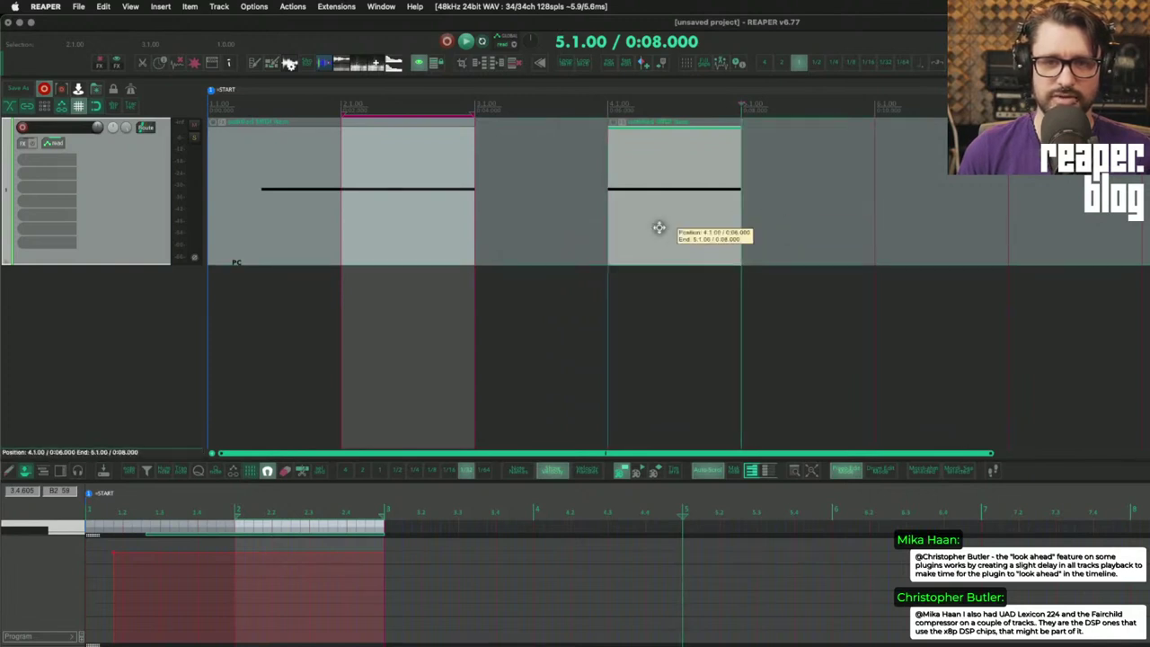
{"action": "left_click", "coordinate": [688, 221]}
{"action": "scroll", "coordinate": [685, 239], "scroll_direction": "right", "scroll_amount": 5}
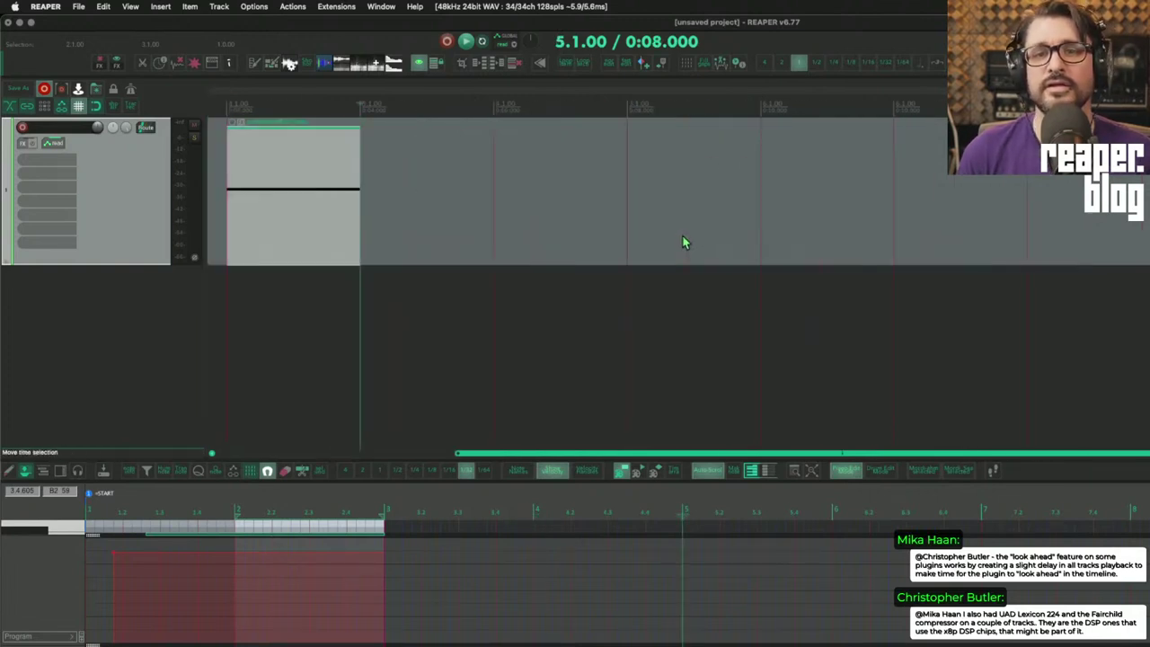
{"action": "left_click", "coordinate": [287, 213]}
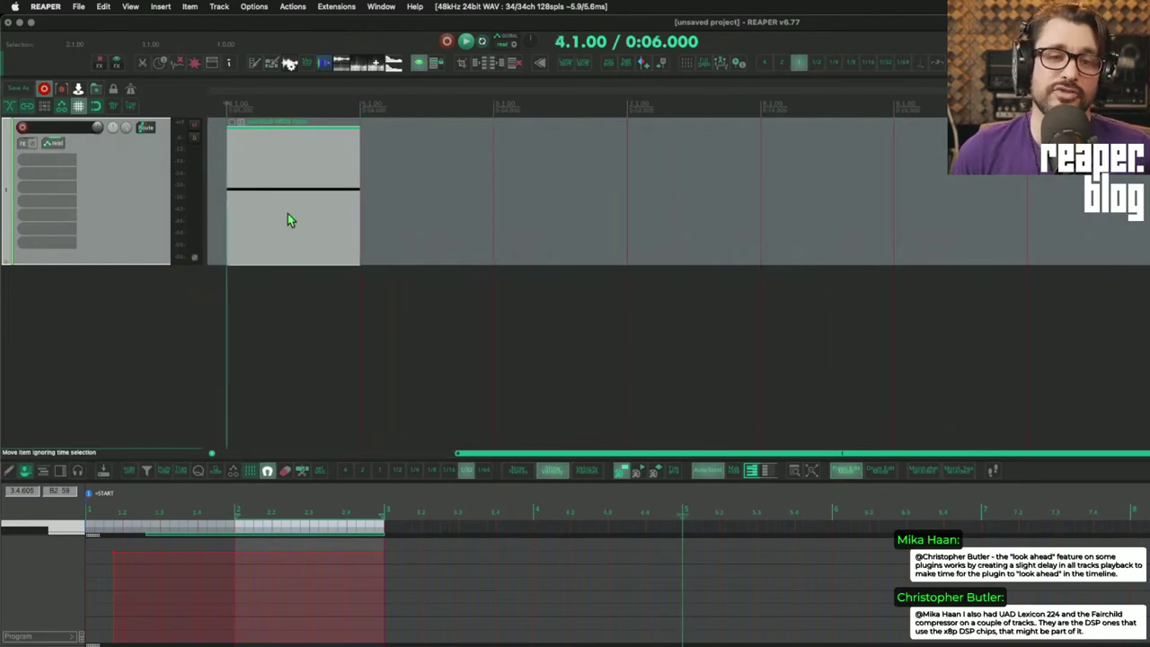
- Enable Loop source in the copied MIDI item's properties and extend its end to about bar 9
{"action": "right_click", "coordinate": [288, 213]}
{"action": "left_click", "coordinate": [393, 233]}
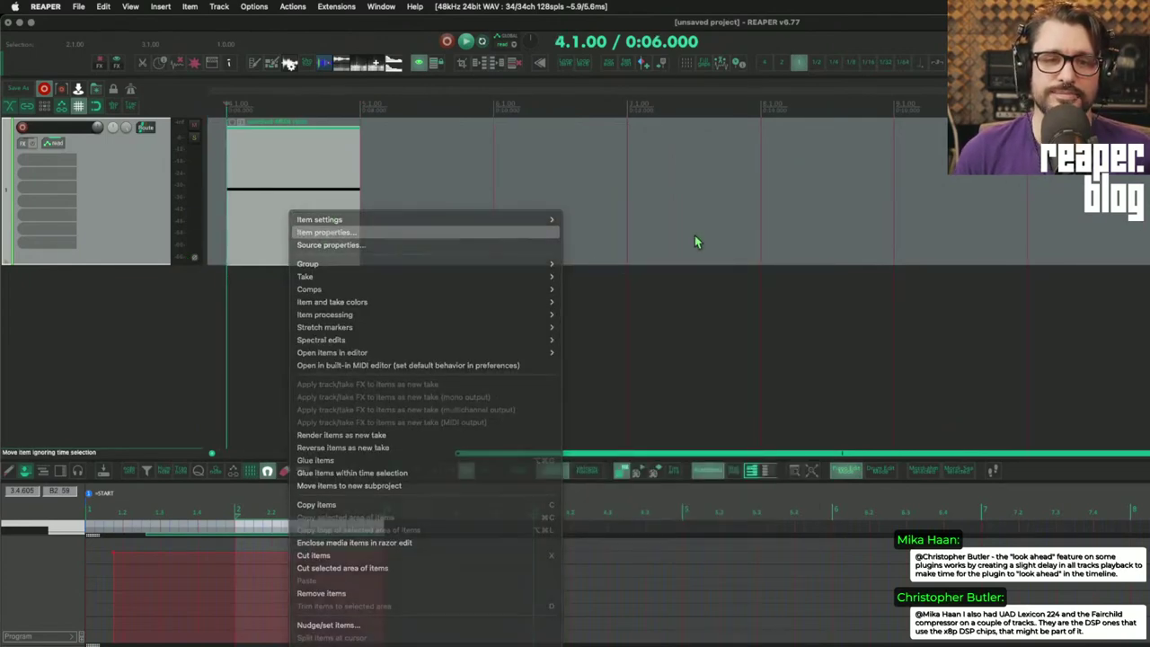
{"action": "left_click", "coordinate": [716, 267]}
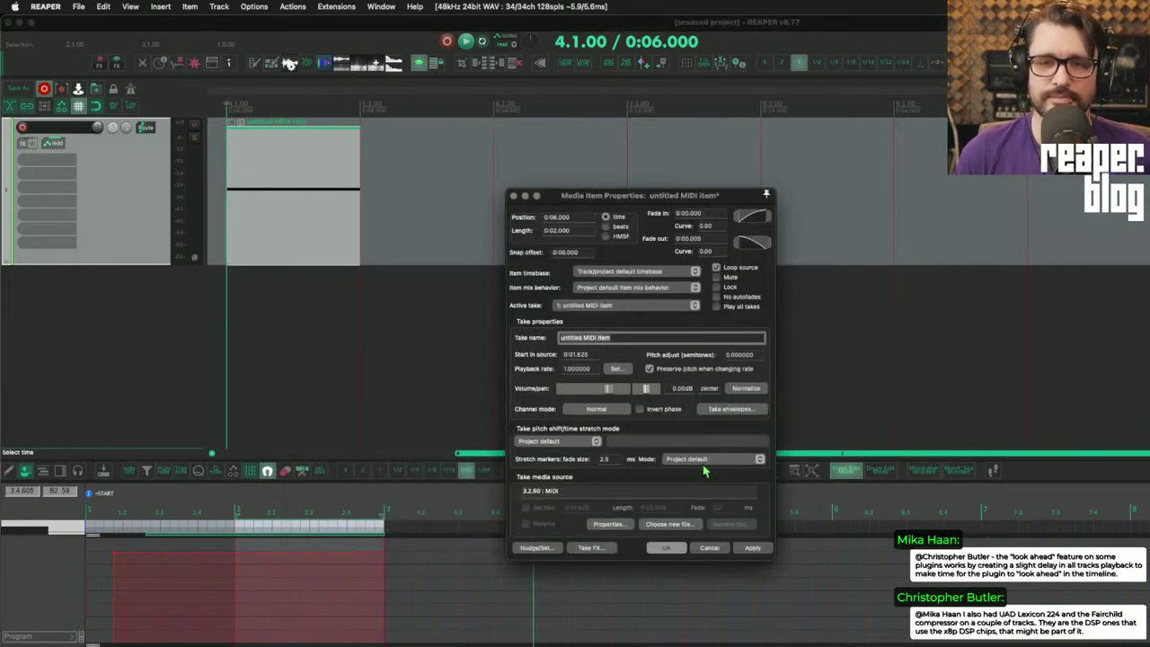
{"action": "left_click", "coordinate": [680, 551]}
{"action": "left_click_drag", "start_coordinate": [361, 236], "coordinate": [890, 241]}
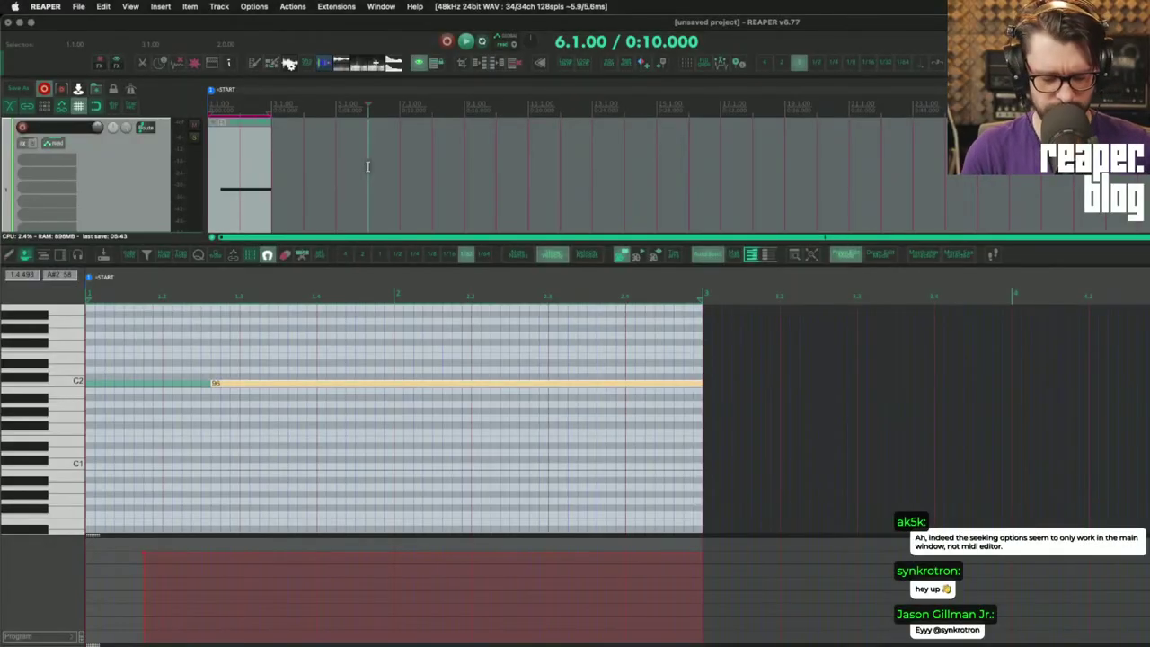
- Search the action list for "reafab", look through the ReaFab actions, and close the list and the MIDI editor
{"action": "key", "text": "question"}
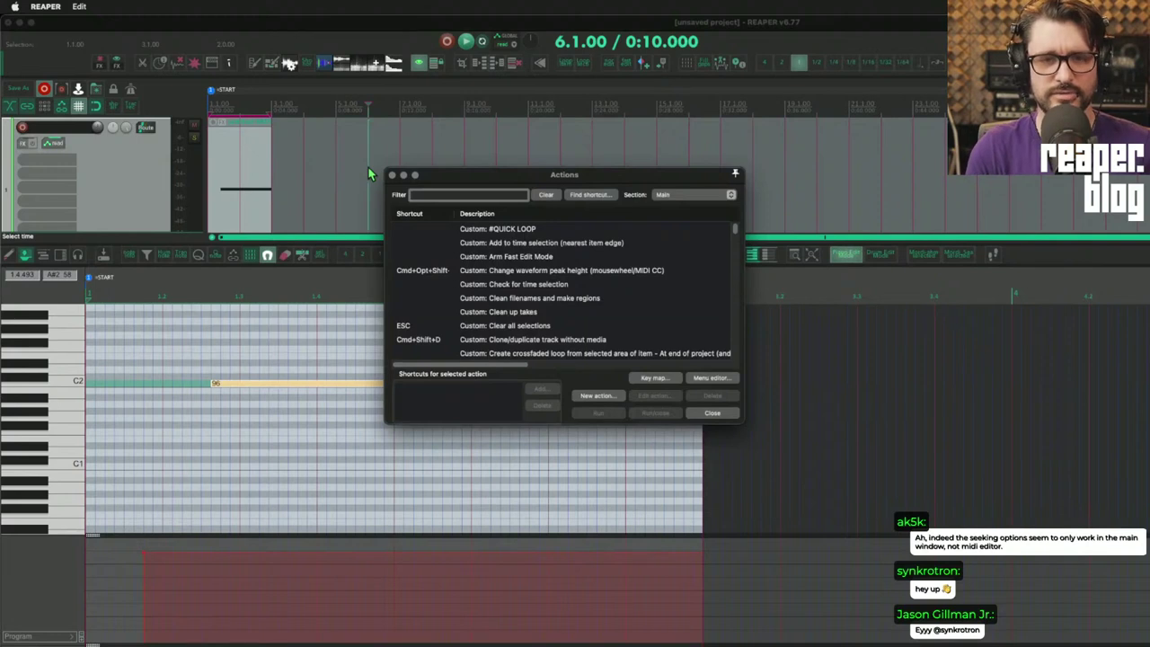
{"action": "type", "text": "reafab"}
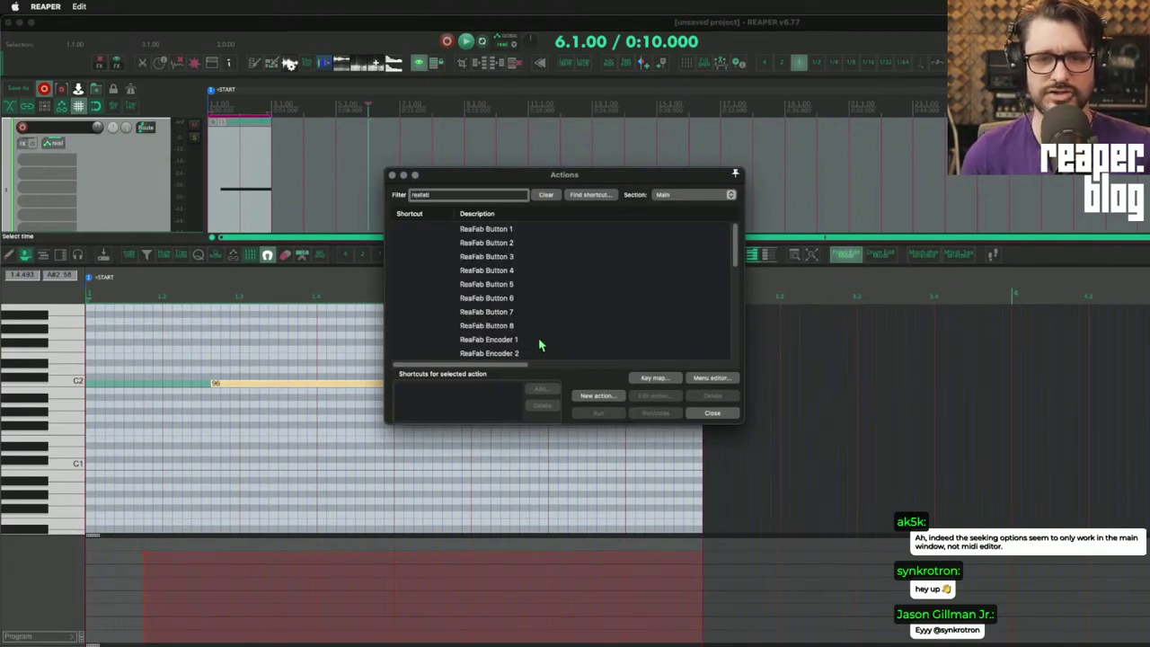
{"action": "scroll", "coordinate": [553, 342], "scroll_direction": "down", "scroll_amount": 8}
{"action": "left_click", "coordinate": [538, 357]}
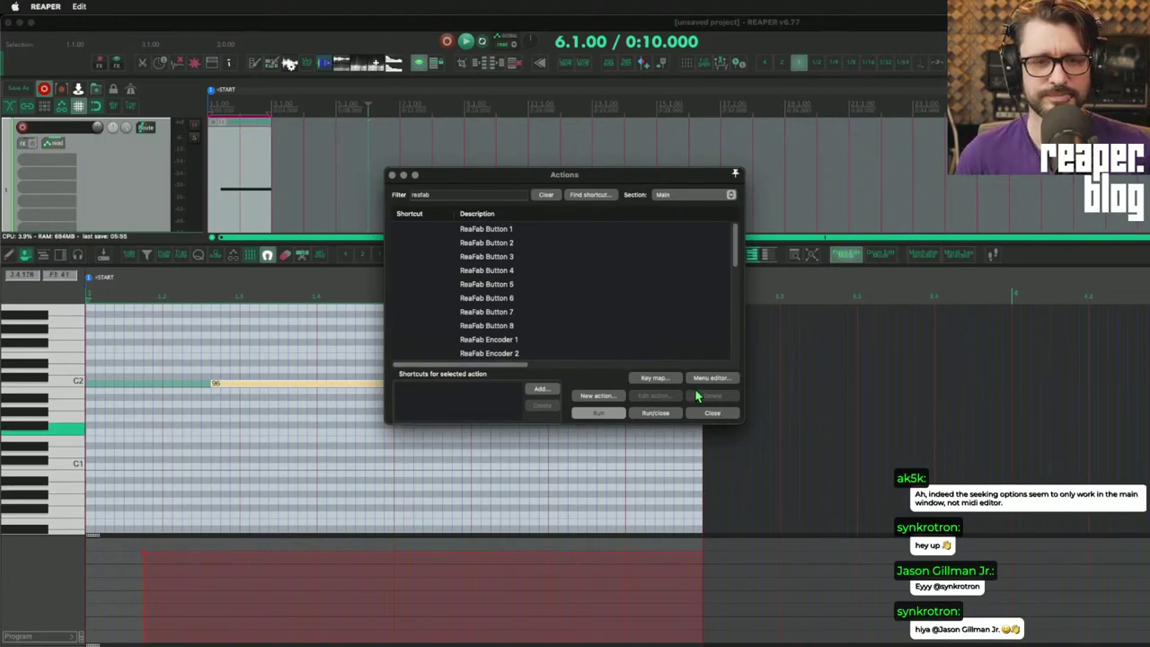
{"action": "left_click", "coordinate": [712, 412]}
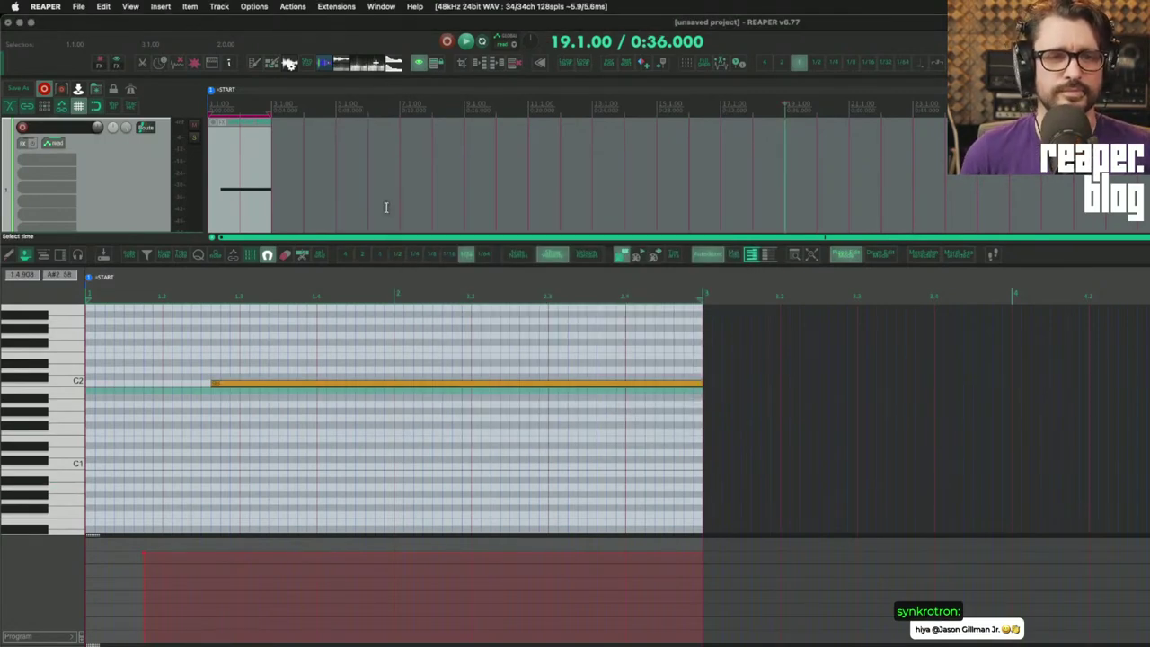
{"action": "left_click", "coordinate": [386, 208]}
{"action": "key", "text": "Escape"}
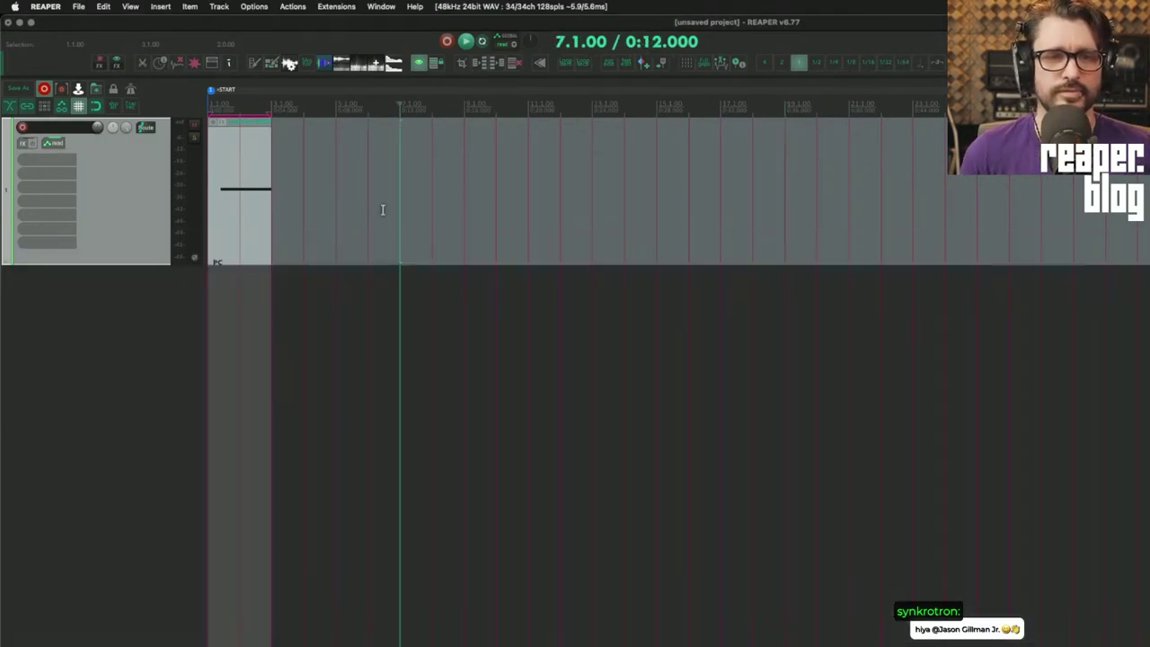
- Switch to Firefox and read the ReaFab README's installation notes on relative encoders and mapping MIDI controls
{"action": "key", "text": "super+Tab"}
{"action": "scroll", "coordinate": [132, 607], "scroll_direction": "down", "scroll_amount": 10}
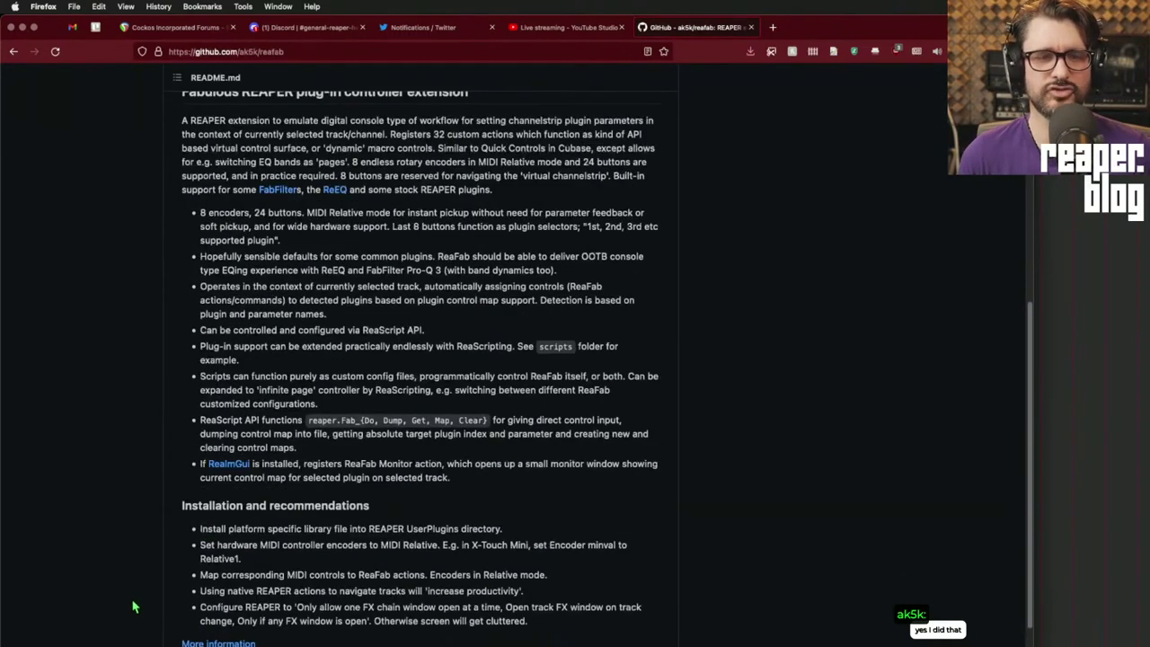
{"action": "scroll", "coordinate": [133, 607], "scroll_direction": "down", "scroll_amount": 5}
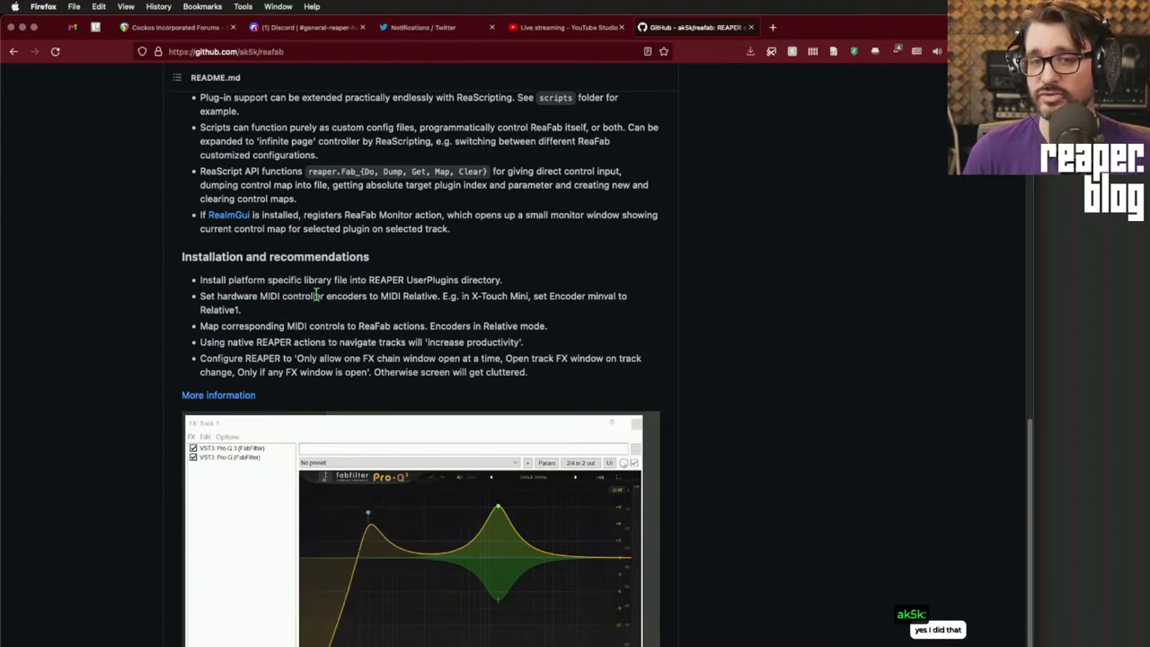
{"action": "left_click_drag", "start_coordinate": [316, 294], "coordinate": [462, 318]}
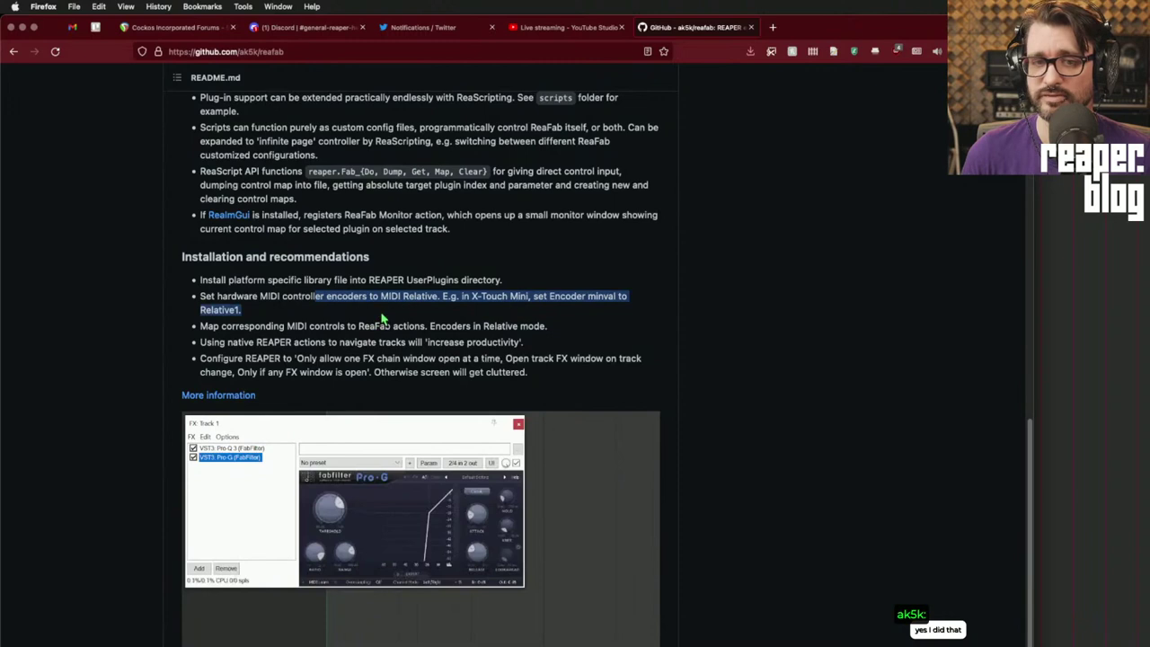
{"action": "left_click", "coordinate": [382, 317]}
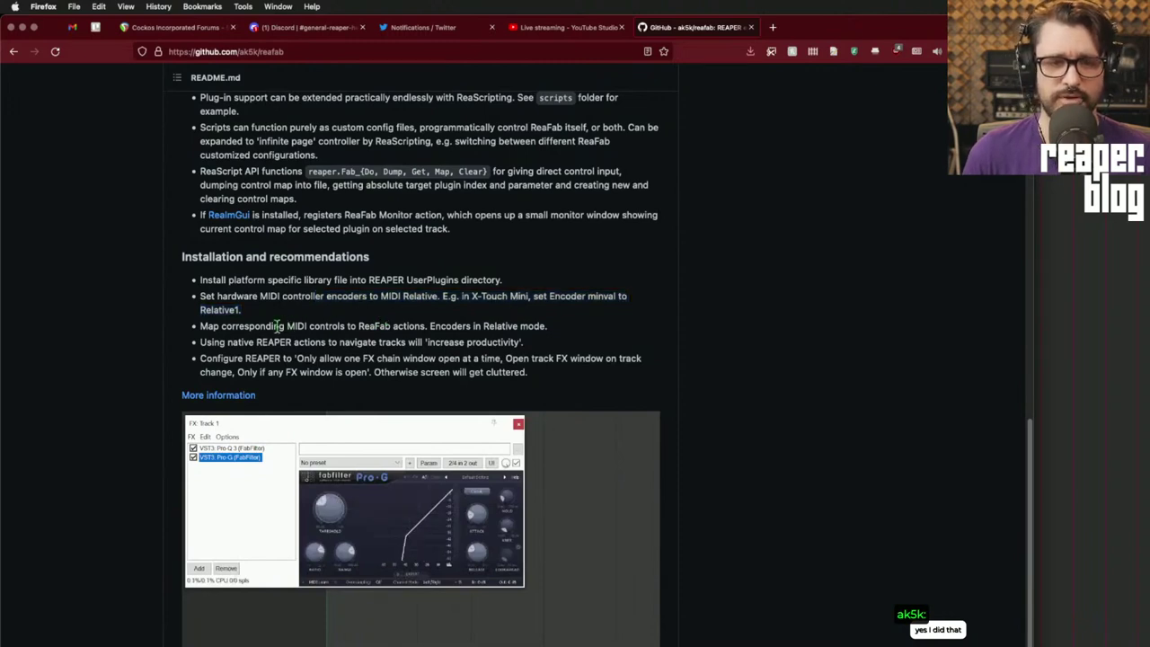
{"action": "left_click_drag", "start_coordinate": [285, 326], "coordinate": [546, 327]}
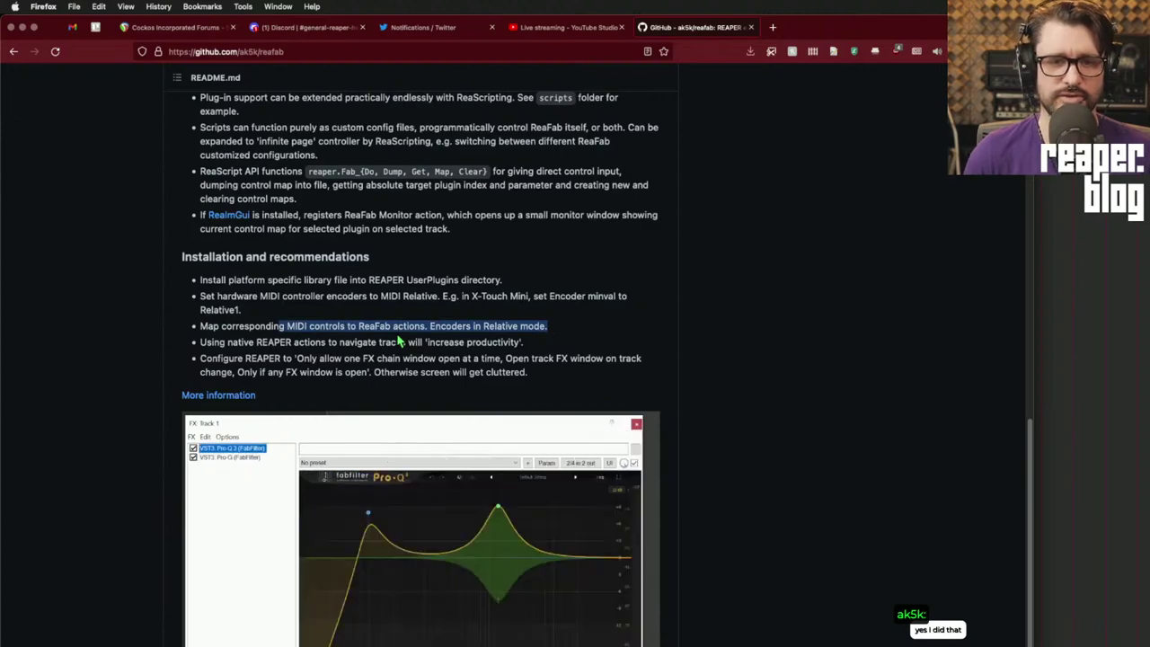
- Switch back to REAPER and toggle record arm on the Devil-Loc track on and off again
{"action": "key", "text": "super+Tab"}
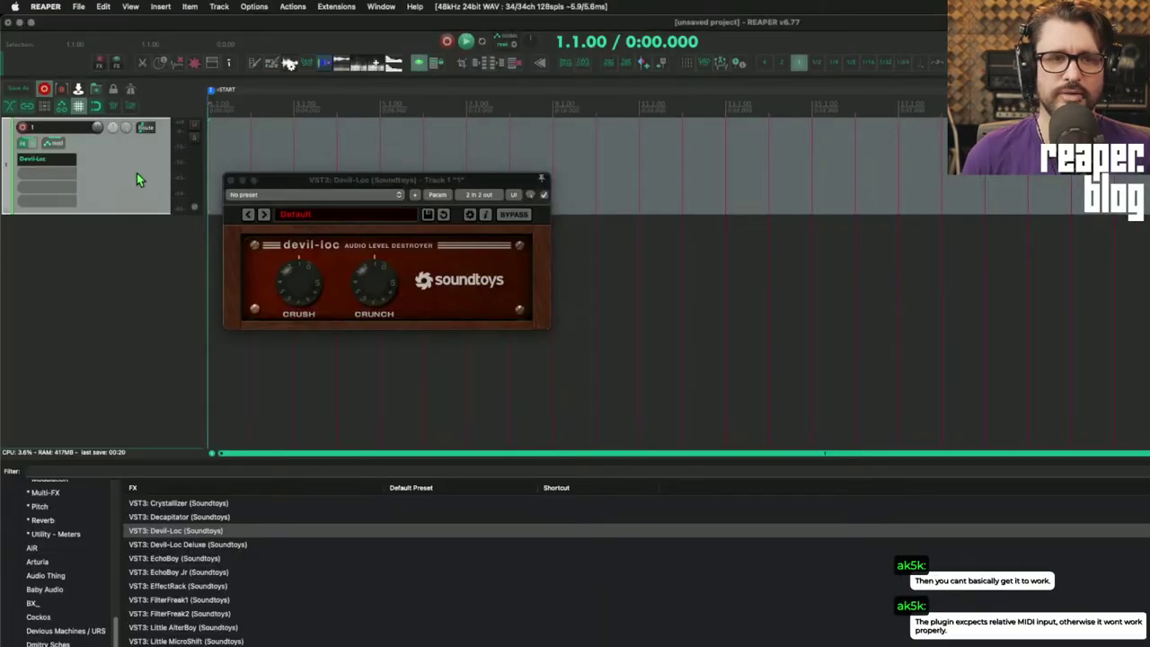
{"action": "left_click", "coordinate": [22, 128]}
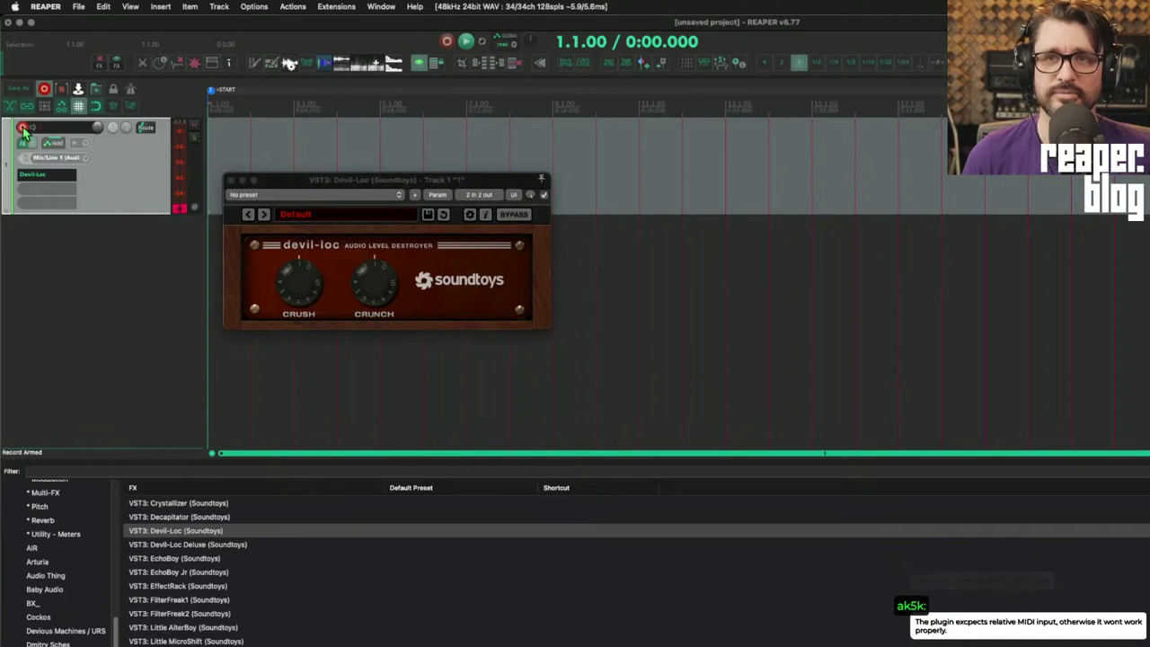
{"action": "left_click", "coordinate": [22, 127]}
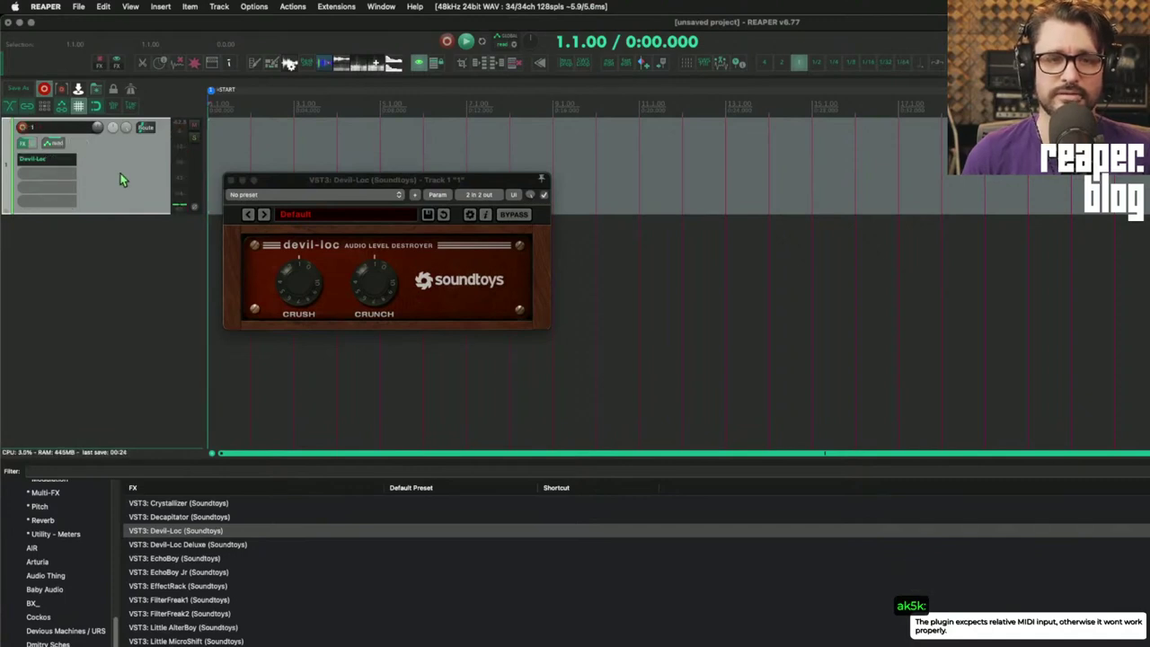
- Assign MIDI Chan 9 CC 13 in Absolute mode to the ReaFab Encoder 1 action, overriding the existing mapping
{"action": "key", "text": "shift+slash"}
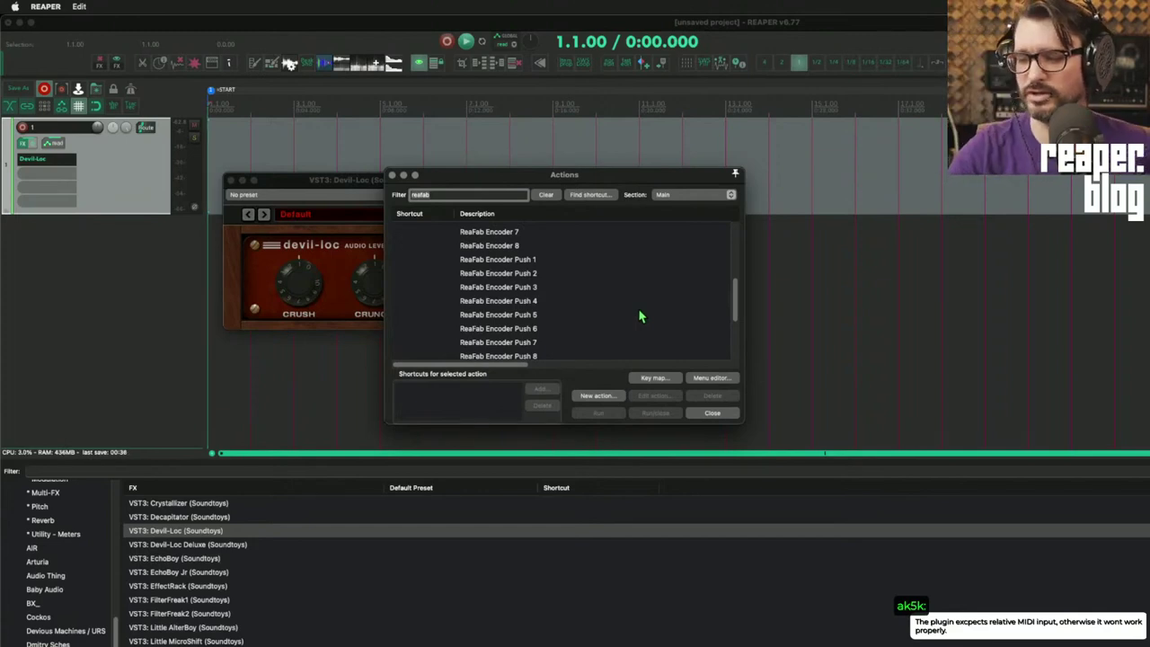
{"action": "left_click", "coordinate": [566, 260]}
{"action": "scroll", "coordinate": [553, 306], "scroll_direction": "down", "scroll_amount": 3}
{"action": "scroll", "coordinate": [554, 305], "scroll_direction": "up", "scroll_amount": 5}
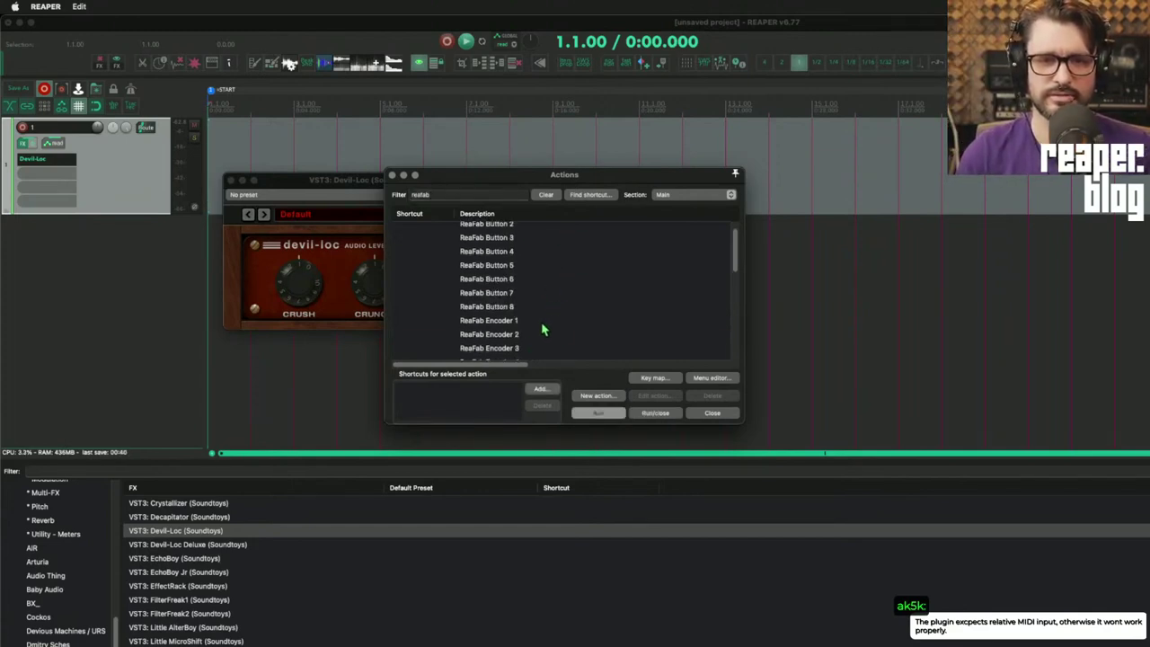
{"action": "left_click", "coordinate": [542, 323]}
{"action": "left_click", "coordinate": [543, 389]}
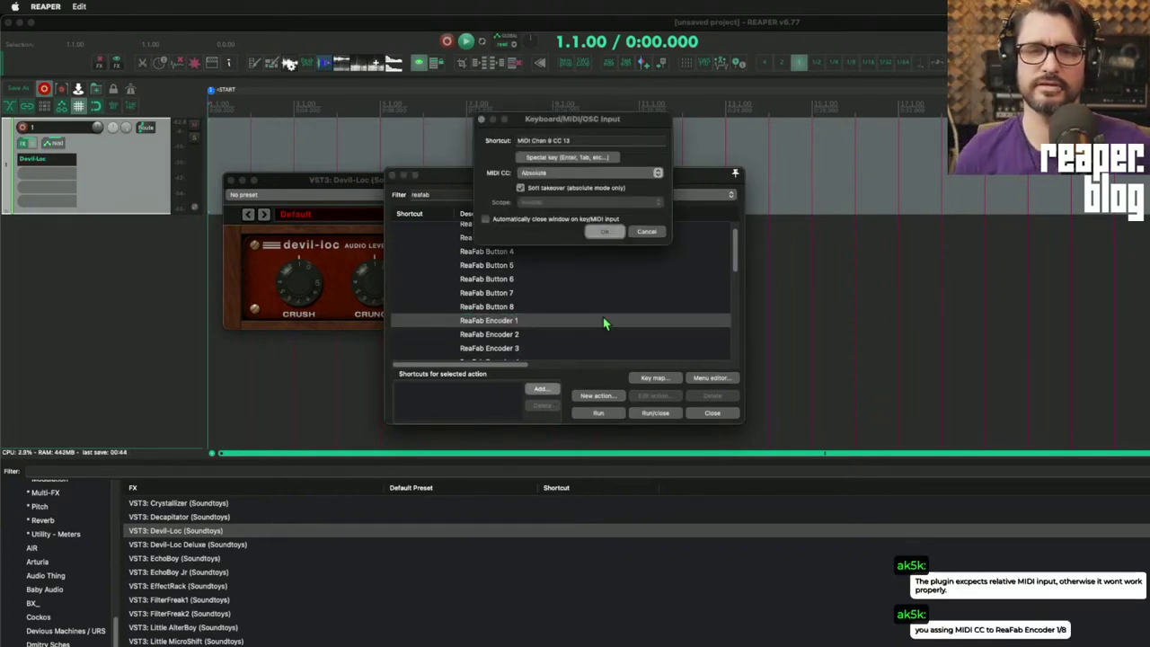
{"action": "left_click", "coordinate": [618, 173]}
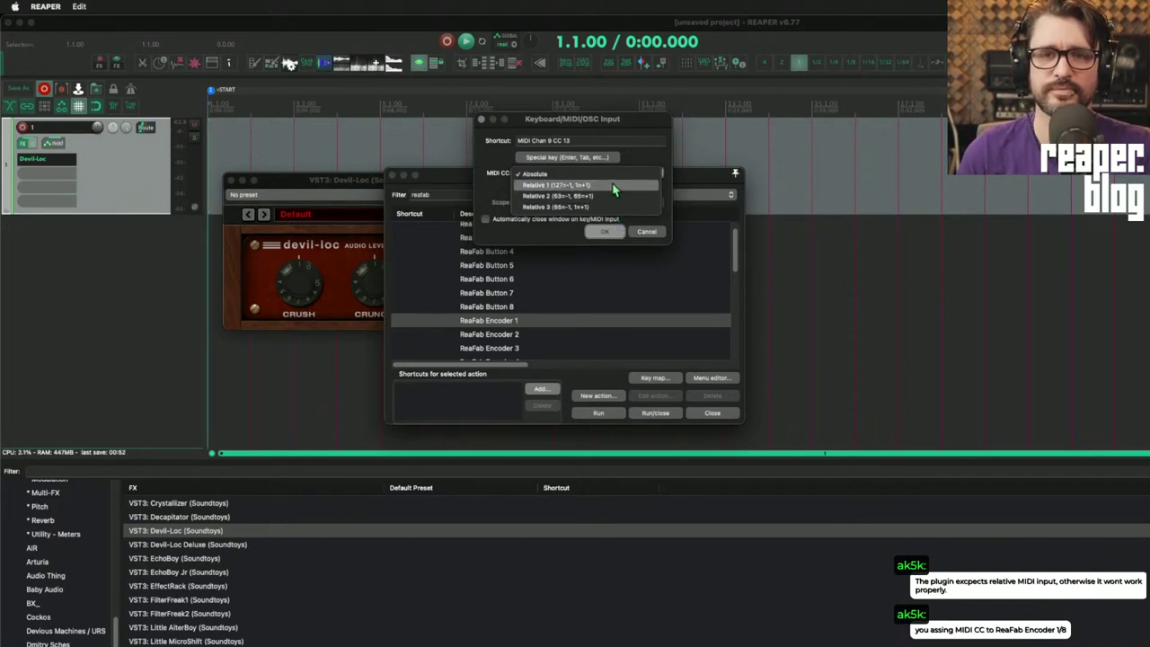
{"action": "left_click", "coordinate": [616, 187]}
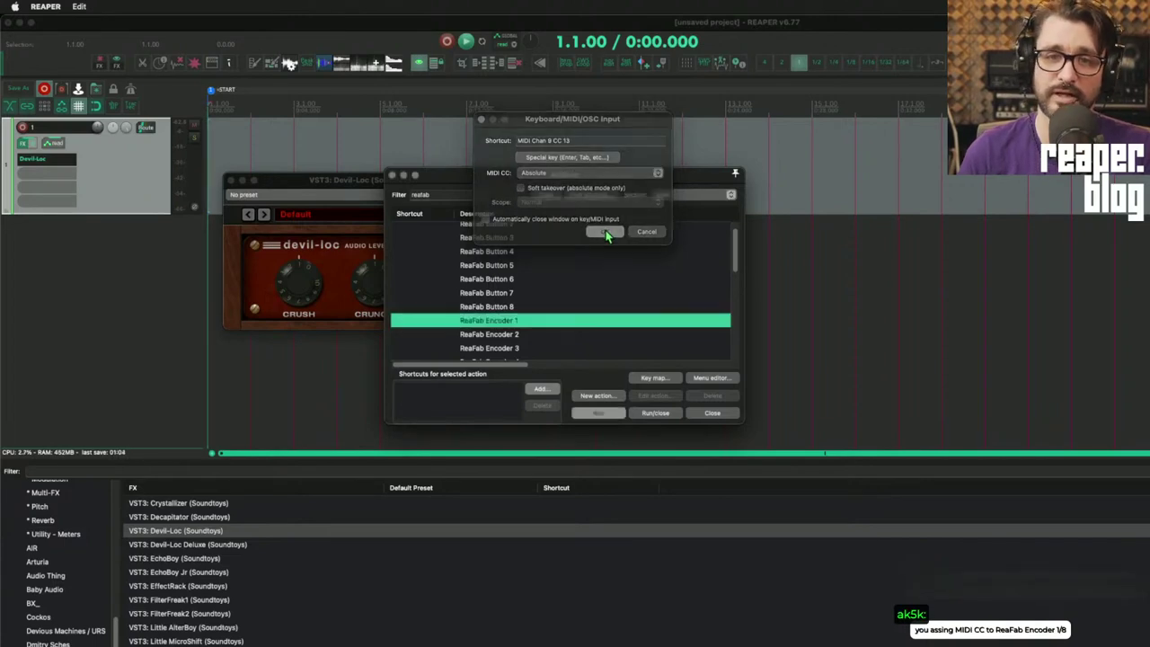
{"action": "left_click", "coordinate": [619, 234]}
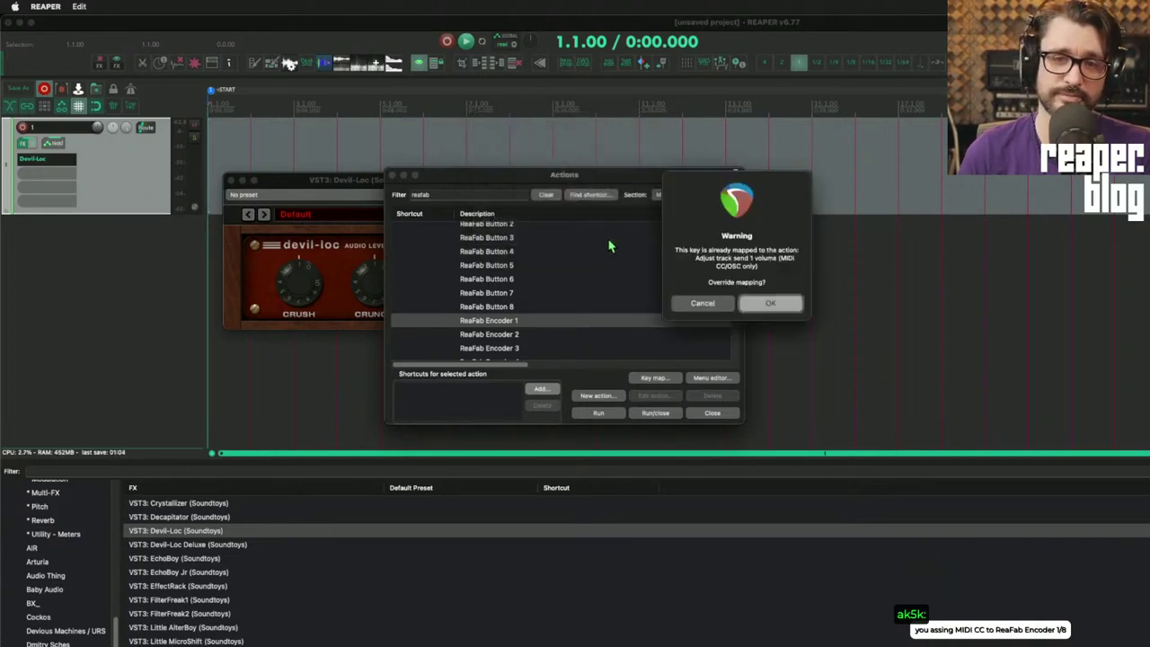
{"action": "left_click", "coordinate": [781, 305]}
{"action": "key", "text": "Escape"}
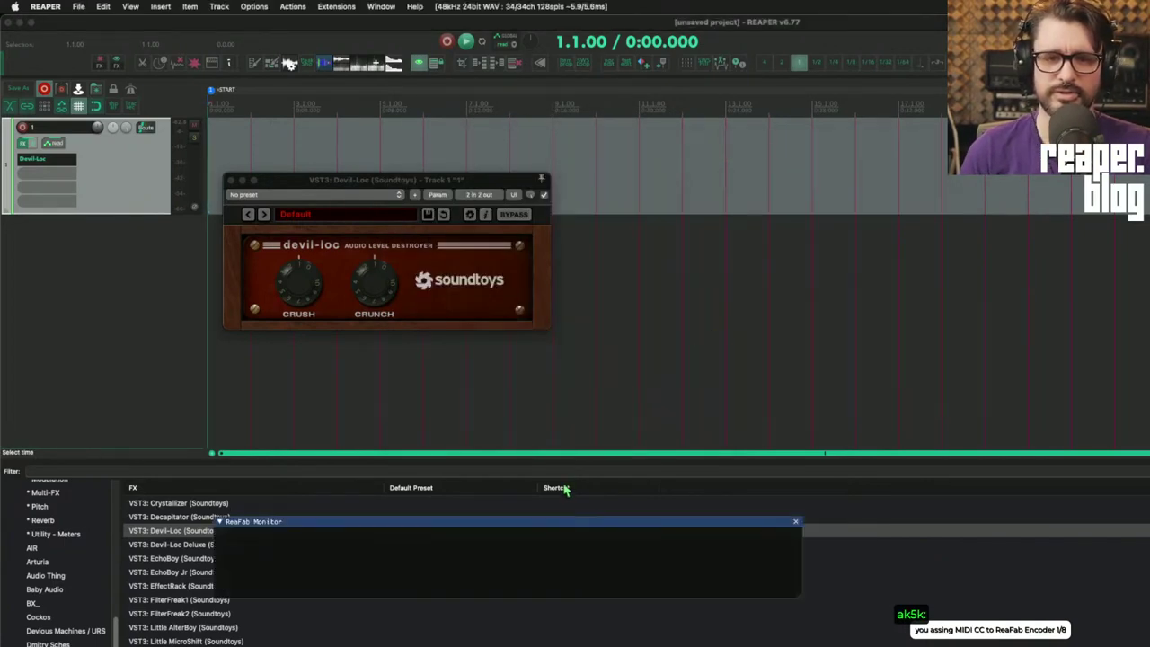
- Adjust Devil-Loc's Crush knob and move the ReaScript console output window next to the plug-in
{"action": "left_click_drag", "start_coordinate": [285, 294], "coordinate": [299, 283]}
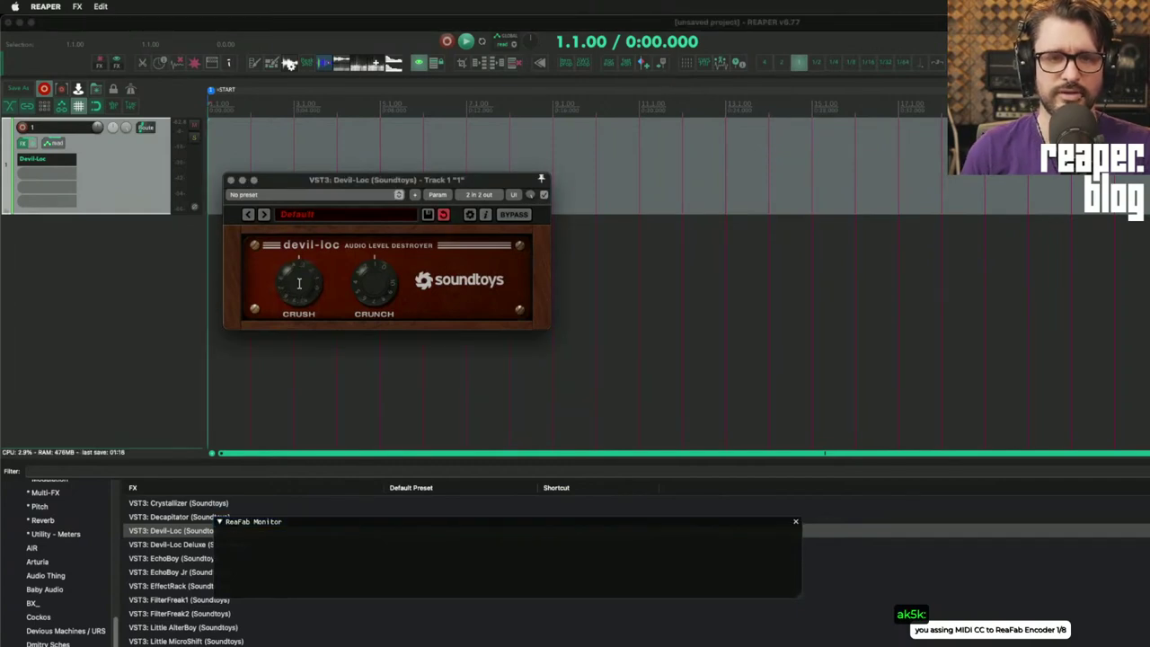
{"action": "left_click", "coordinate": [130, 203]}
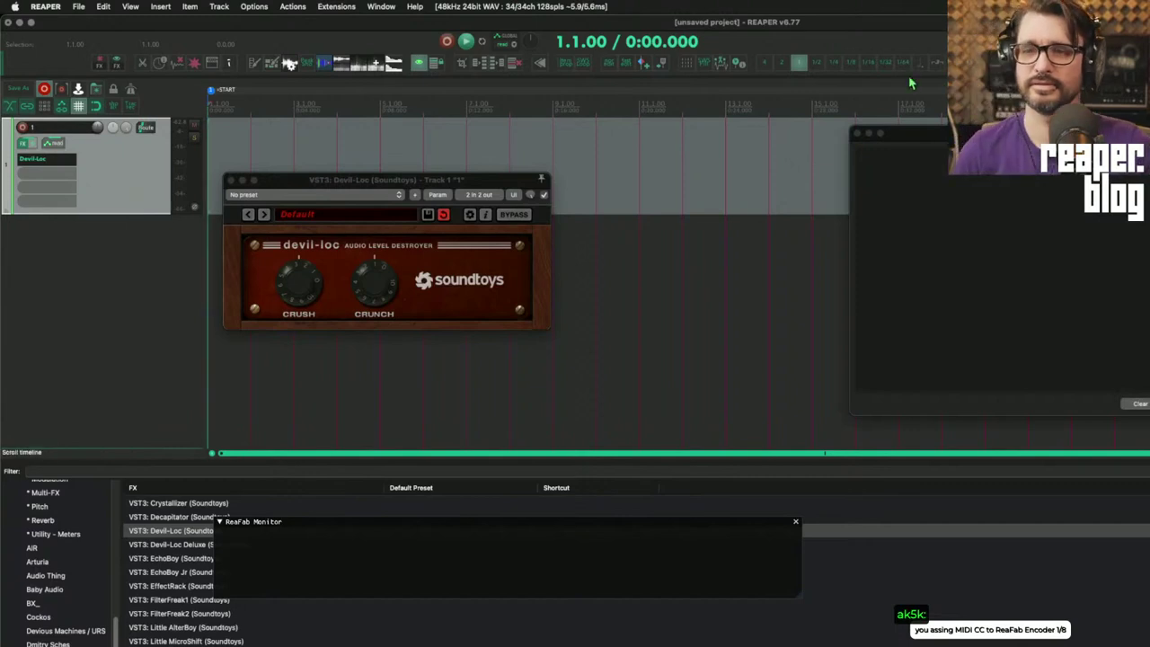
{"action": "left_click_drag", "start_coordinate": [971, 138], "coordinate": [718, 175]}
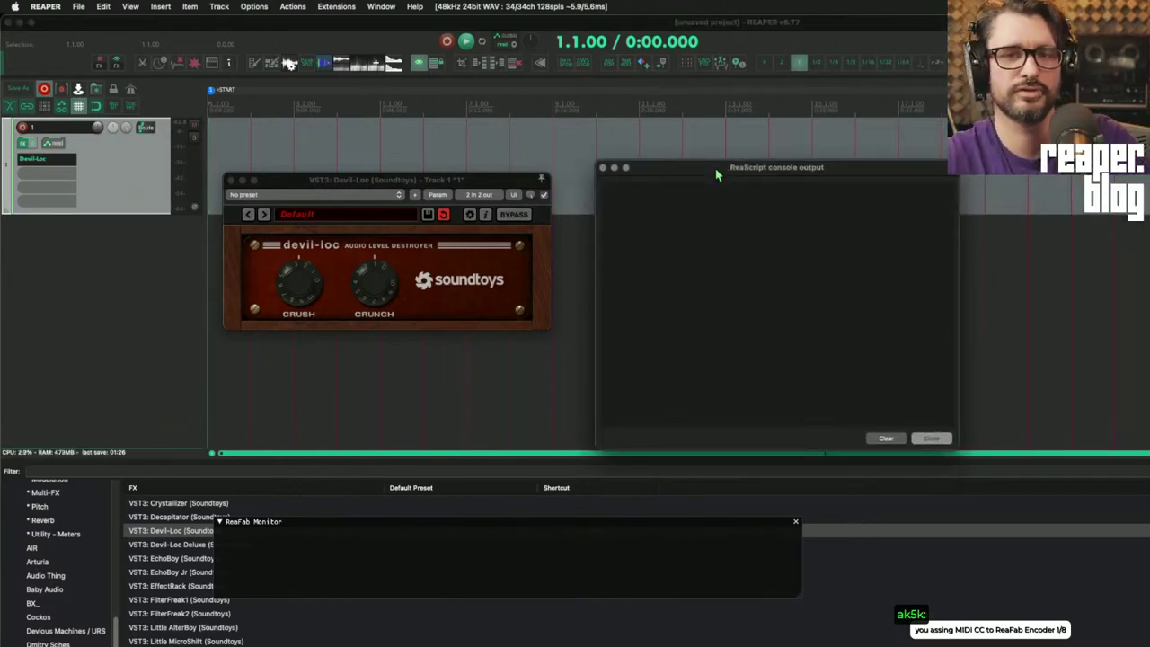
{"action": "left_click_drag", "start_coordinate": [717, 174], "coordinate": [720, 208]}
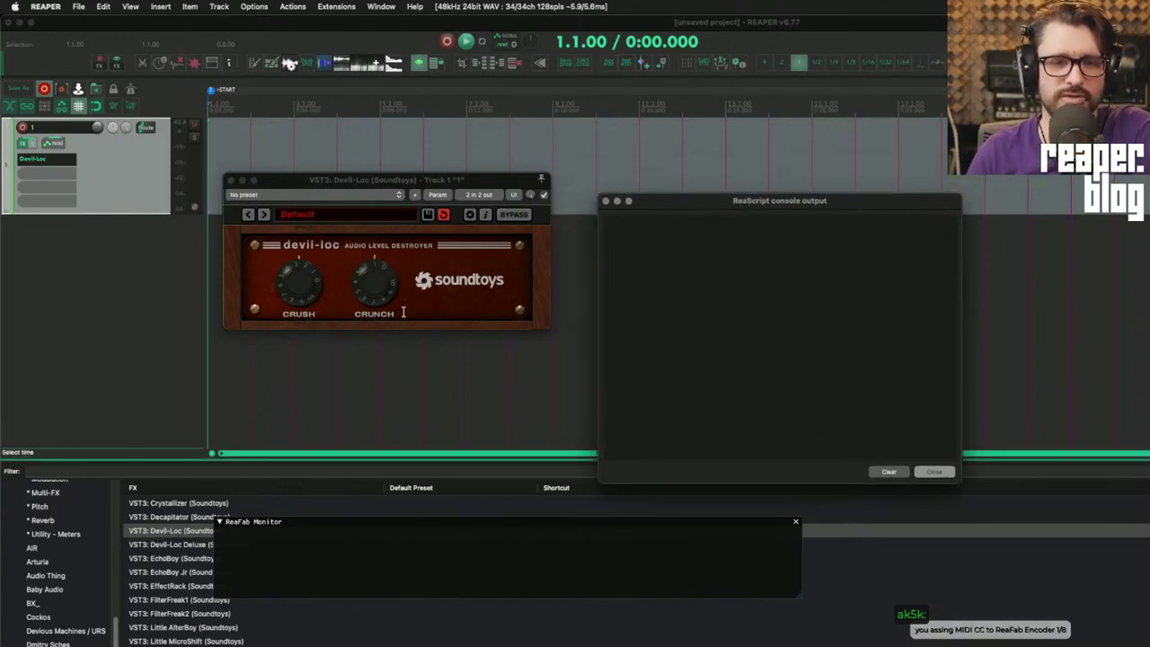
- Learn MIDI Chan 9 CC 13 in Absolute mode for Devil-Loc's Crush parameter, enabled only when the effect configuration is visible
{"action": "left_click", "coordinate": [291, 289]}
{"action": "left_click", "coordinate": [437, 195]}
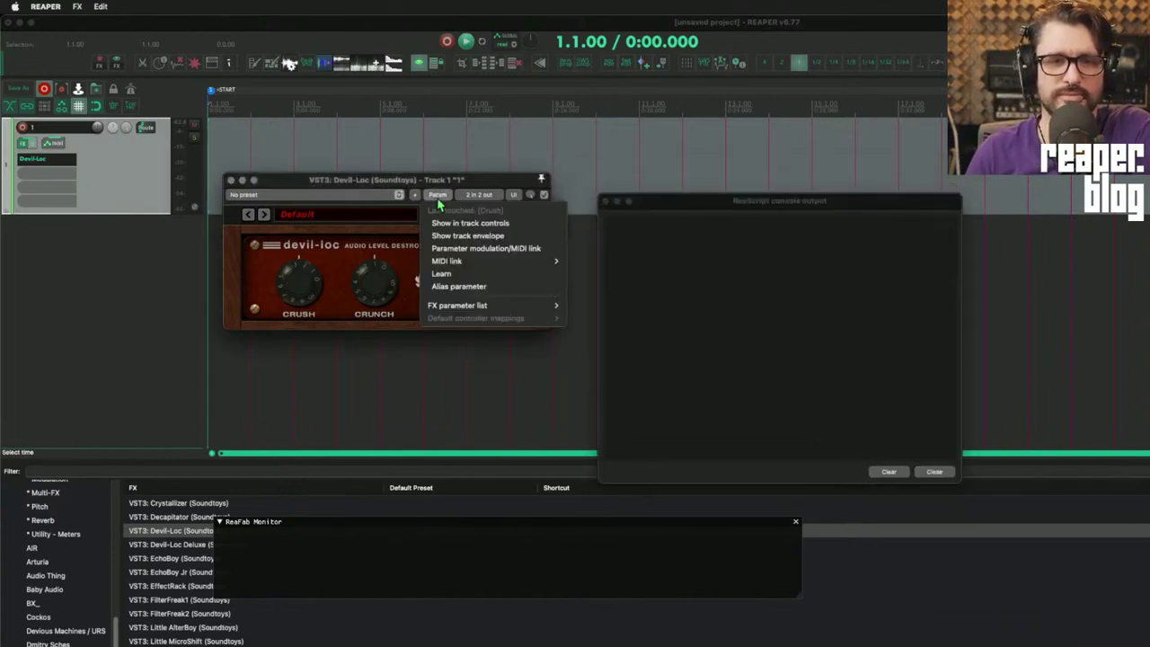
{"action": "left_click", "coordinate": [518, 275]}
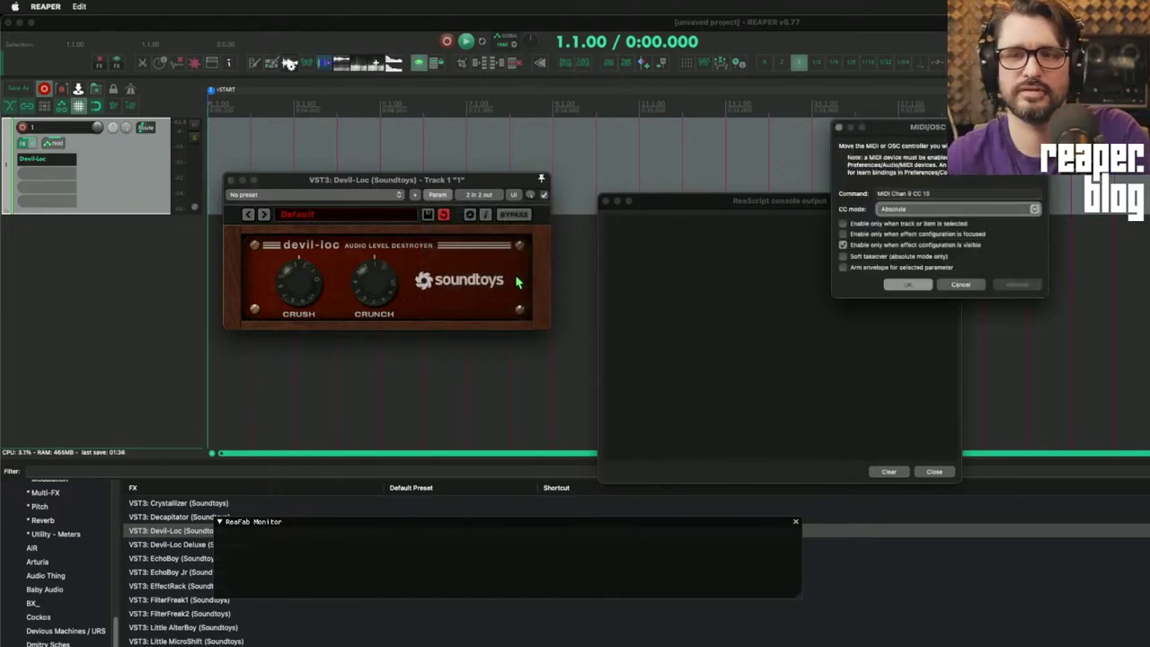
{"action": "left_click", "coordinate": [910, 285]}
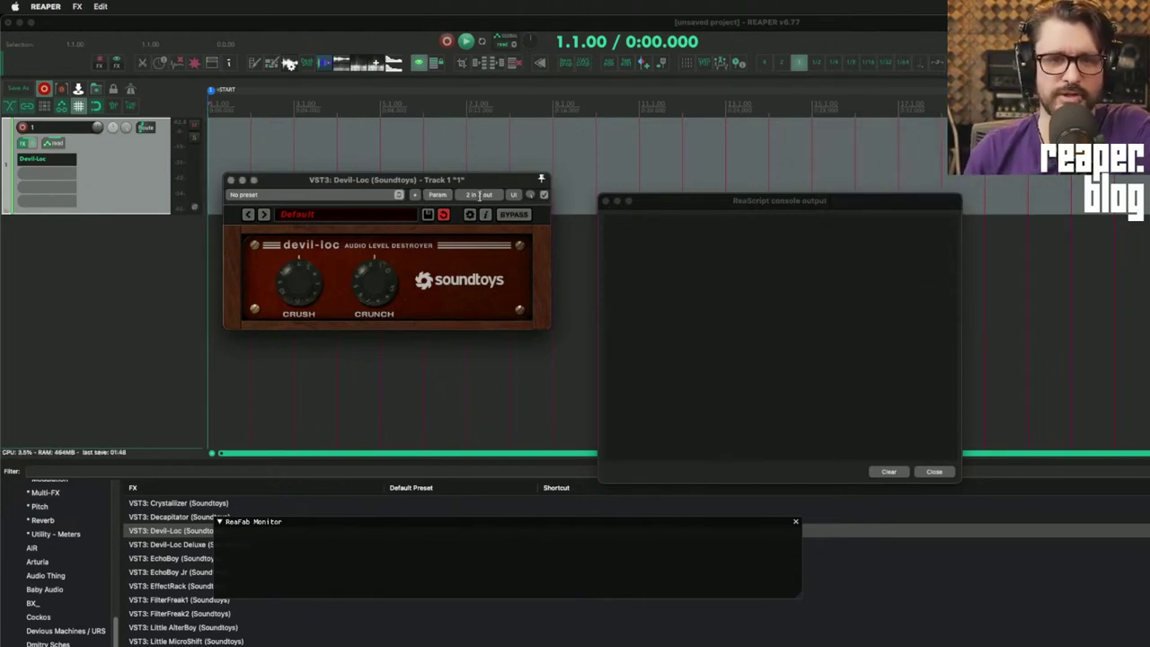
- Remove the MIDI learn assignment from Devil-Loc's Crush parameter
{"action": "left_click", "coordinate": [437, 196]}
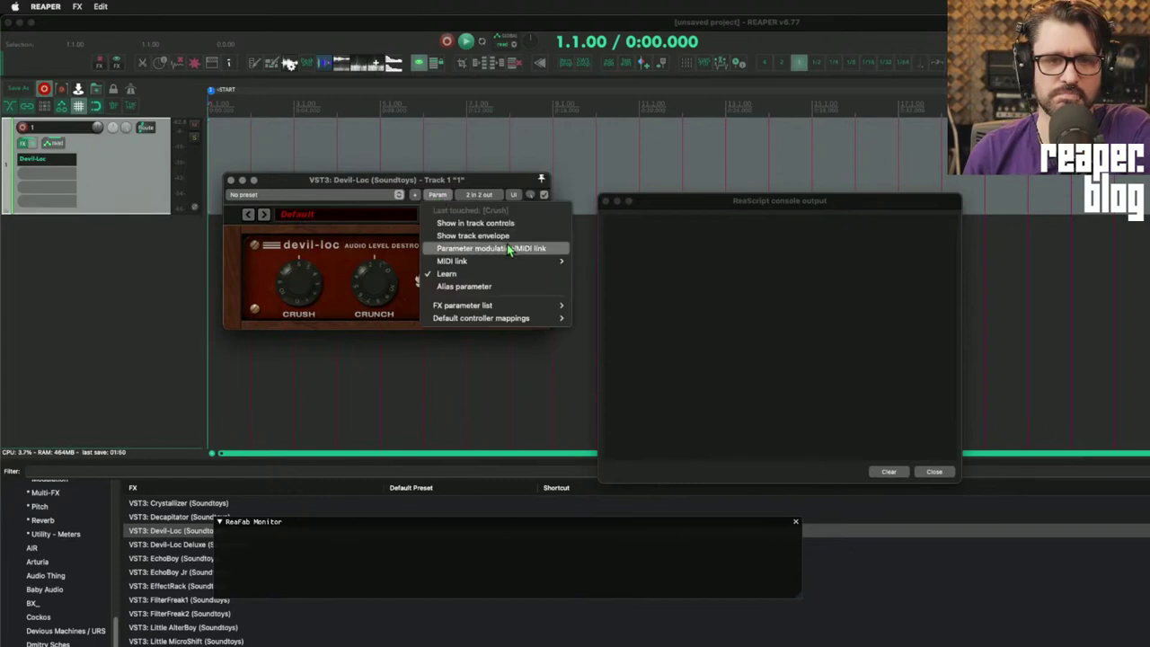
{"action": "left_click", "coordinate": [507, 276]}
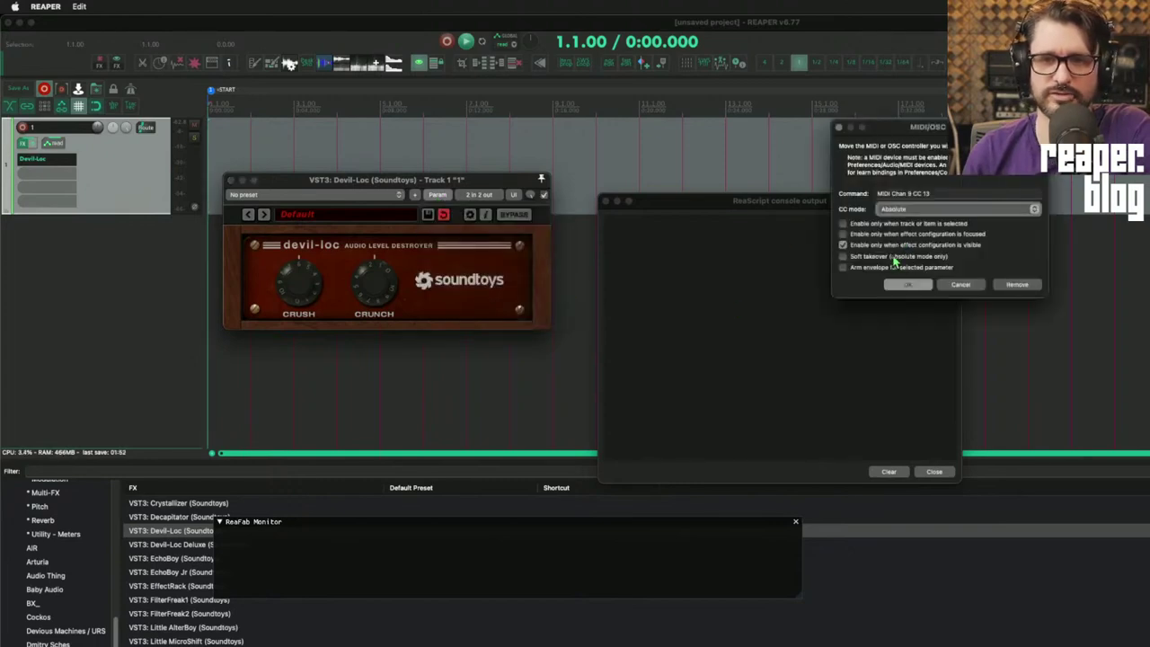
{"action": "left_click", "coordinate": [1010, 286]}
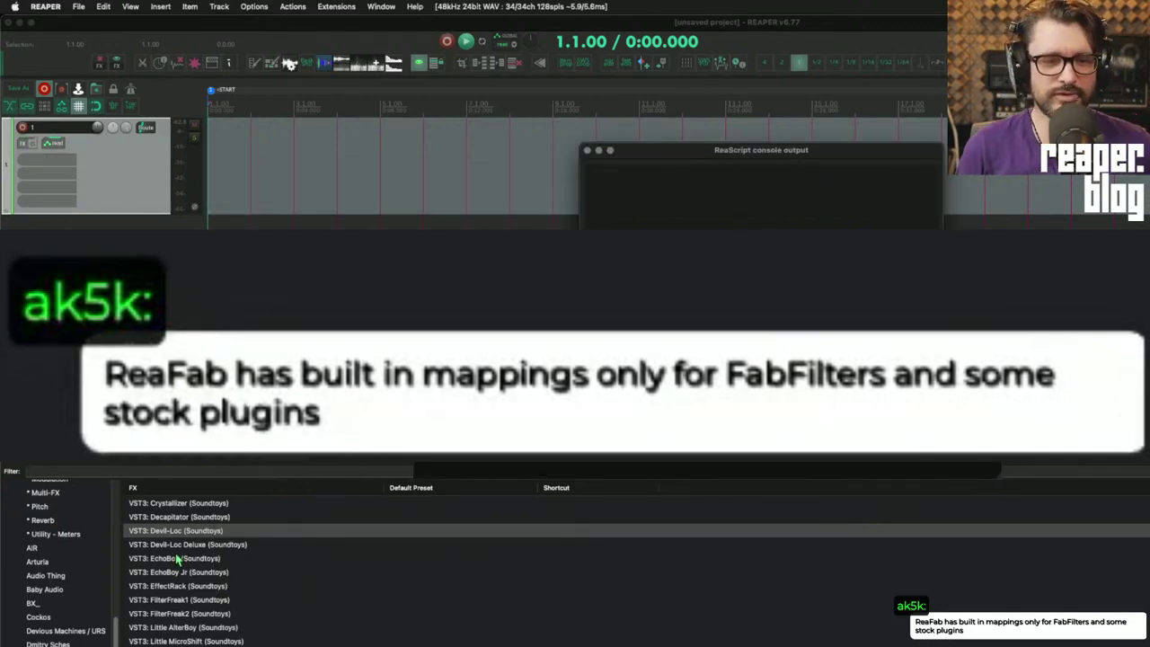
- Browse the FX folders for the Cockos plug-ins and add ReaComp to track 1
{"action": "scroll", "coordinate": [74, 643], "scroll_direction": "up", "scroll_amount": 3}
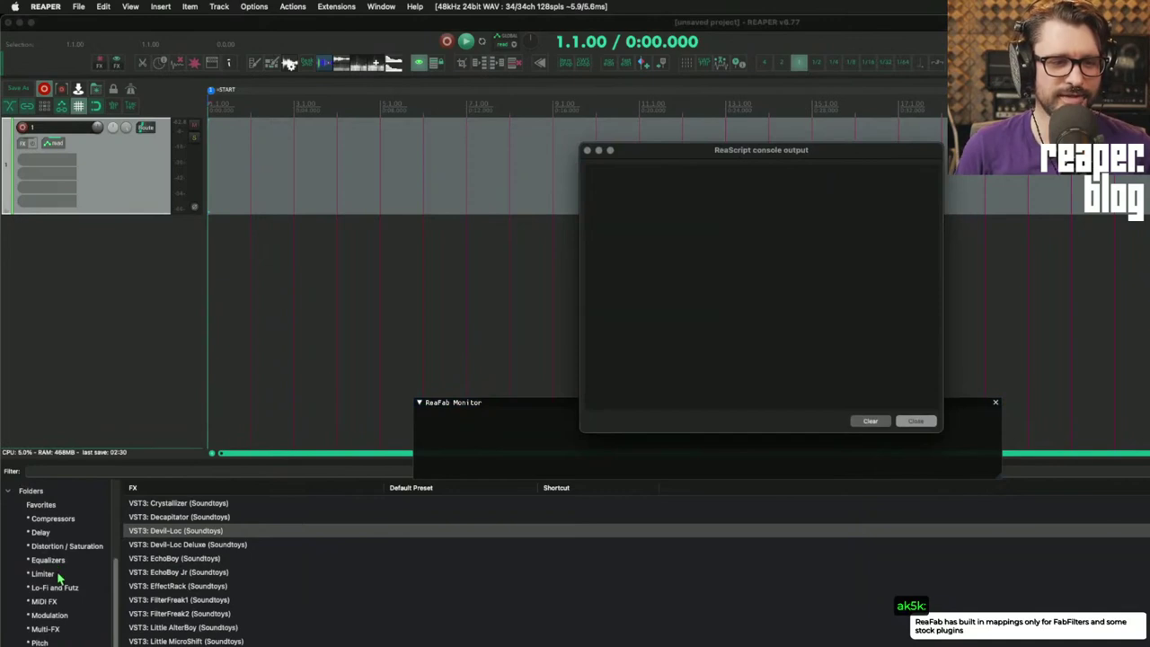
{"action": "left_click", "coordinate": [64, 536]}
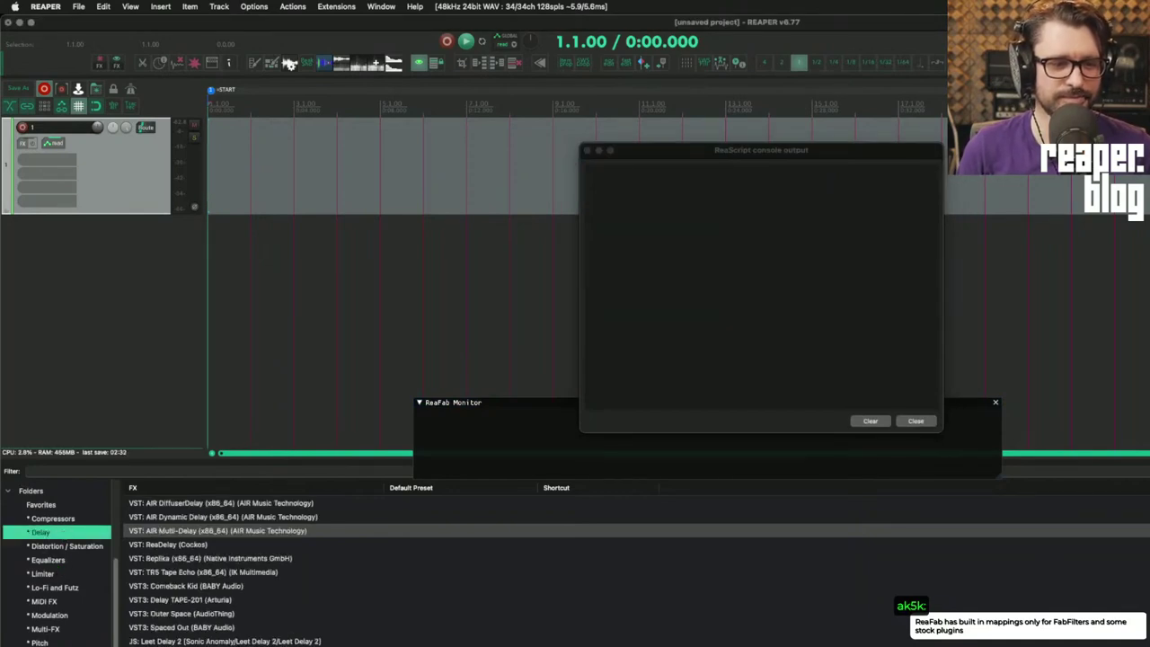
{"action": "left_click", "coordinate": [43, 645]}
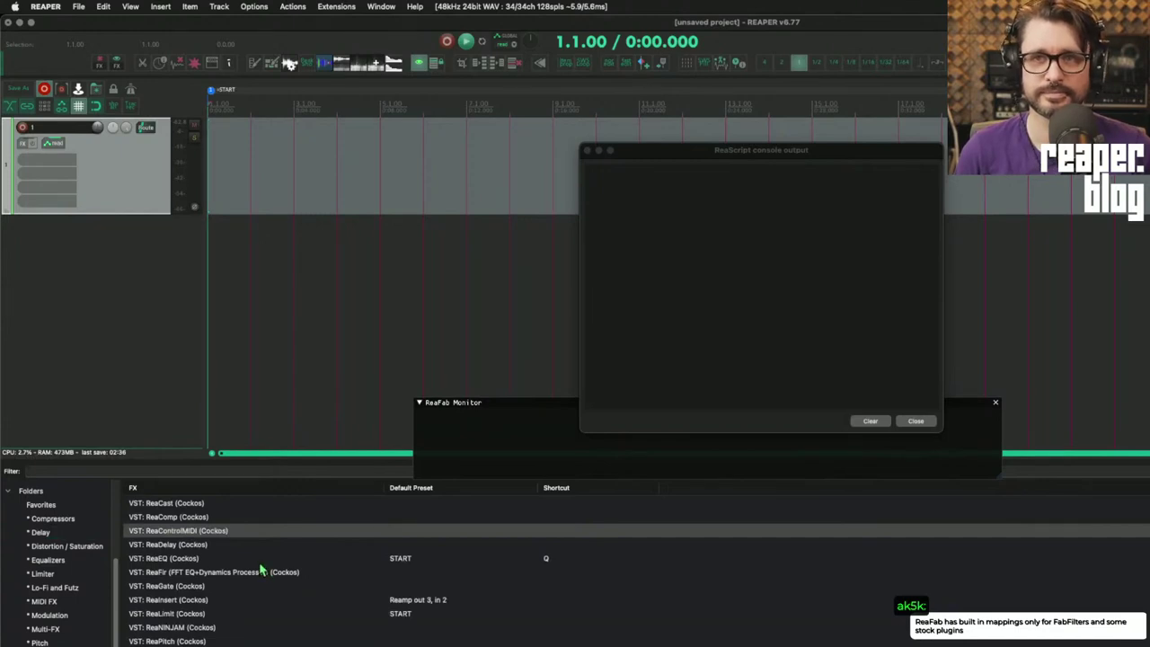
{"action": "left_click", "coordinate": [196, 518]}
{"action": "left_click_drag", "start_coordinate": [196, 519], "coordinate": [121, 184]}
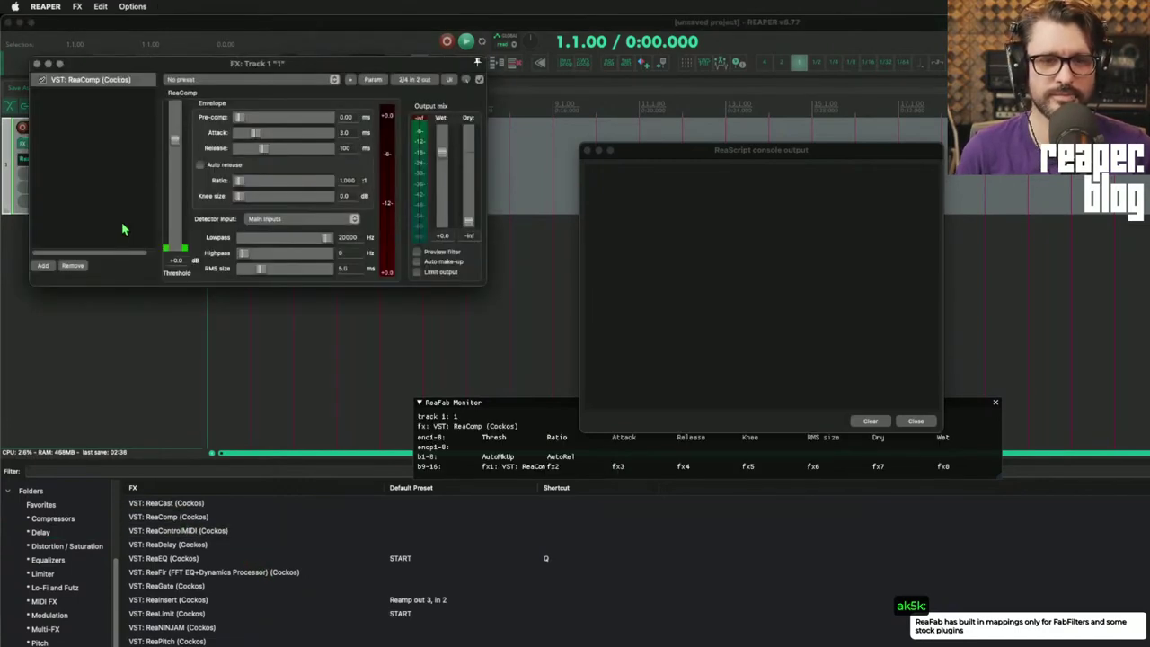
- Arrange the ReaFab Monitor, the track 1 FX window and the Actions window so all three are visible together
{"action": "left_click_drag", "start_coordinate": [509, 407], "coordinate": [148, 348]}
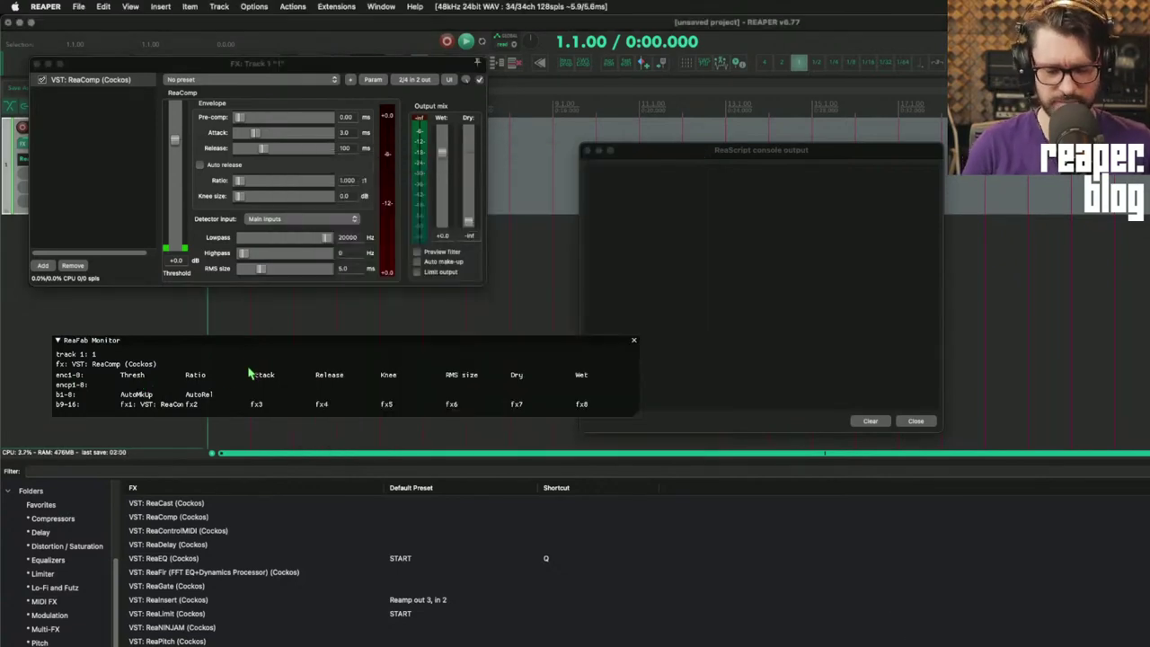
{"action": "left_click", "coordinate": [593, 243]}
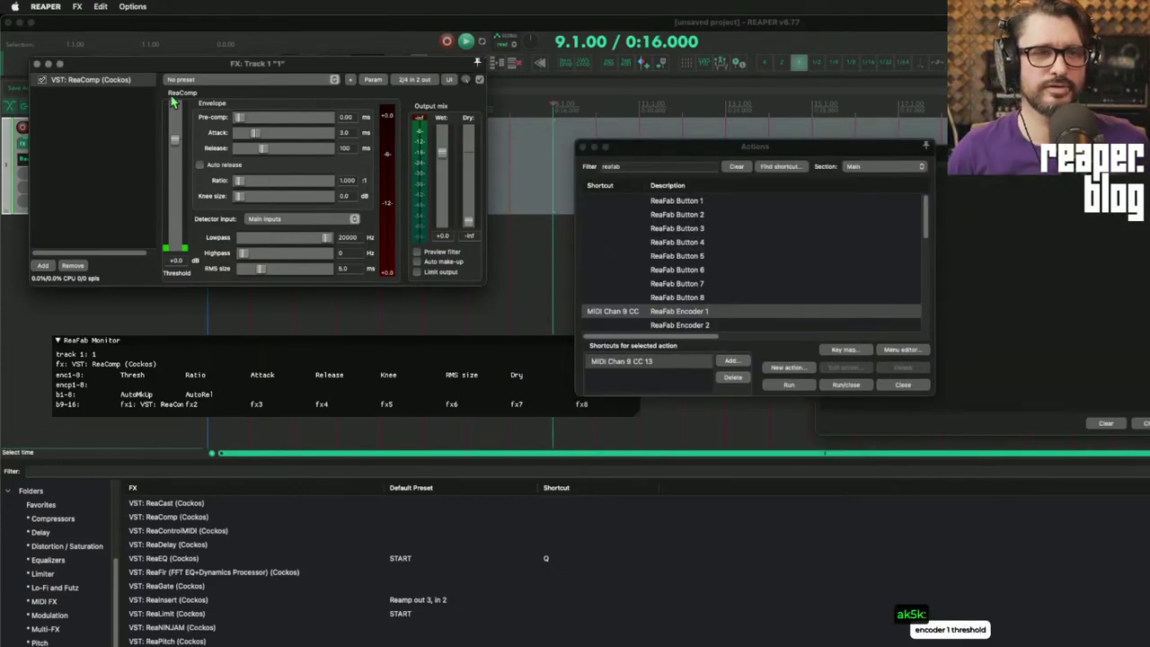
{"action": "left_click_drag", "start_coordinate": [169, 67], "coordinate": [268, 97]}
{"action": "left_click", "coordinate": [152, 382]}
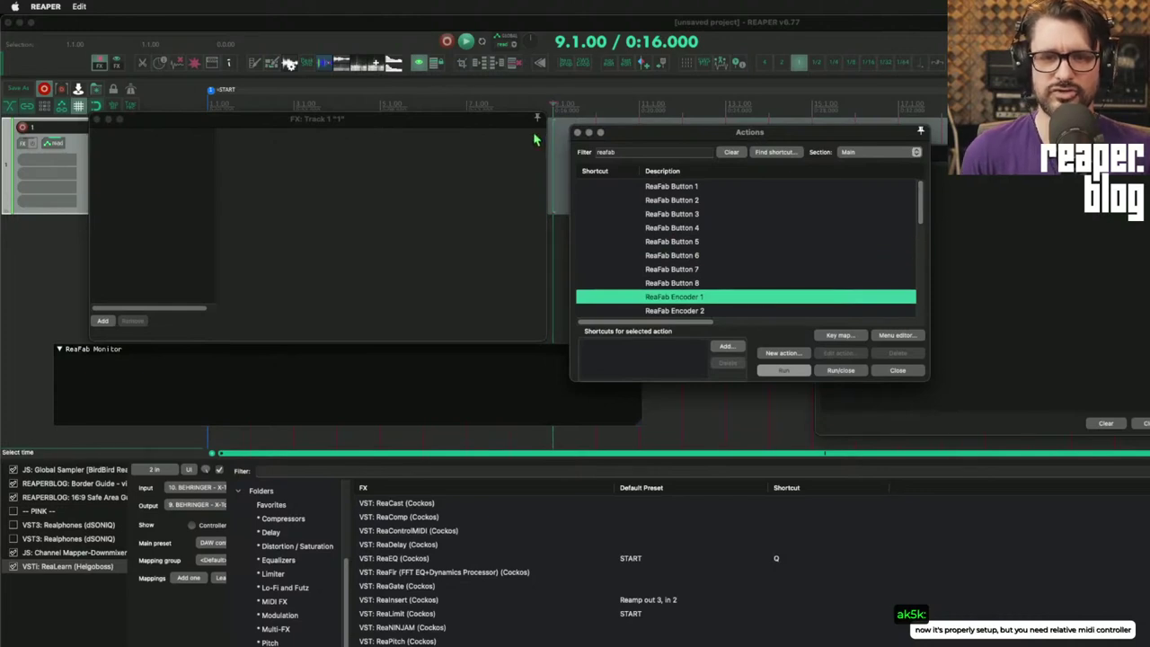
{"action": "left_click_drag", "start_coordinate": [639, 138], "coordinate": [629, 153]}
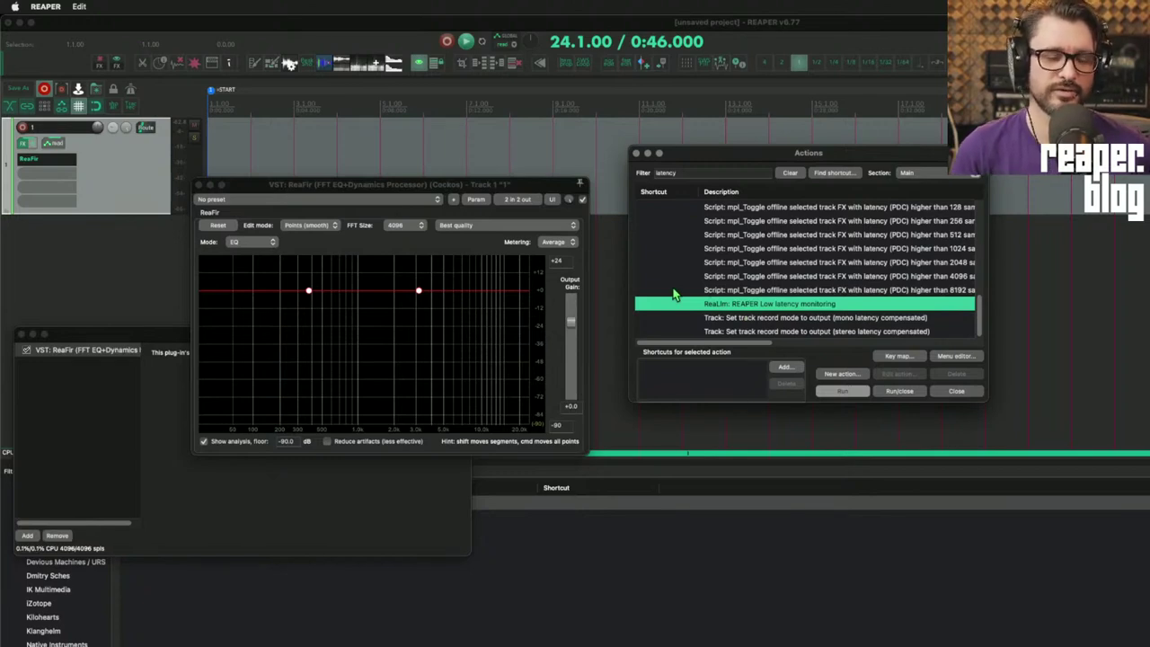
- Return the floating ReaFir interface to track 1's FX chain window and place that window beside the track panel
{"action": "left_click_drag", "start_coordinate": [522, 190], "coordinate": [537, 166]}
{"action": "left_click", "coordinate": [156, 172]}
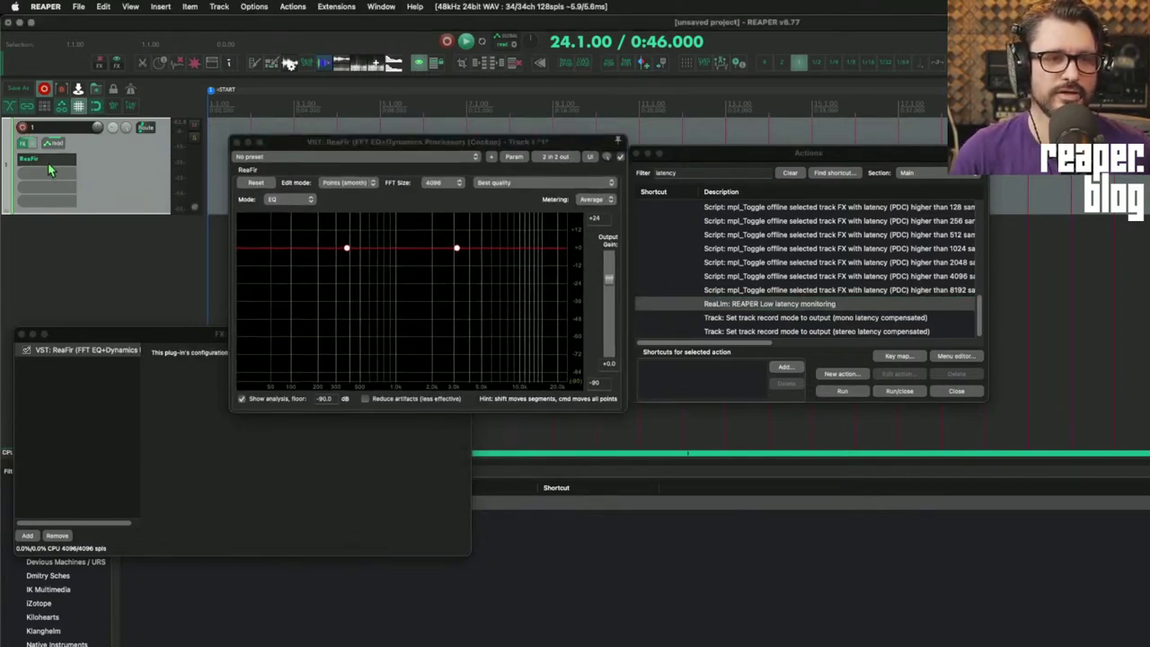
{"action": "left_click", "coordinate": [105, 342]}
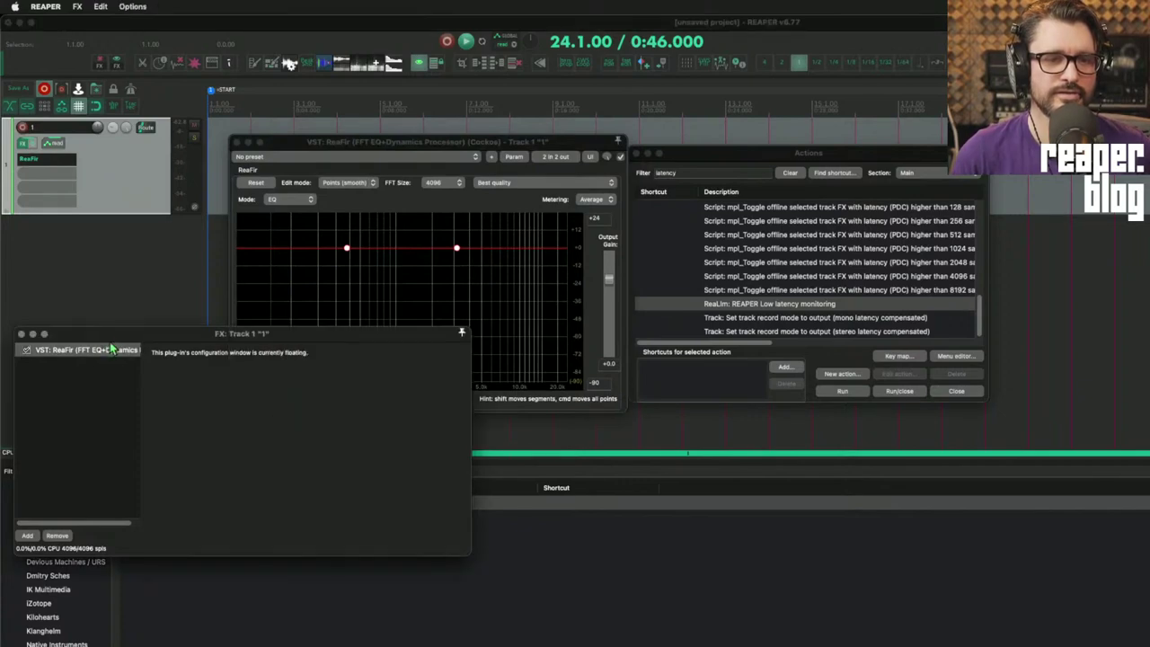
{"action": "double_click", "coordinate": [112, 352]}
{"action": "left_click_drag", "start_coordinate": [117, 336], "coordinate": [218, 133]}
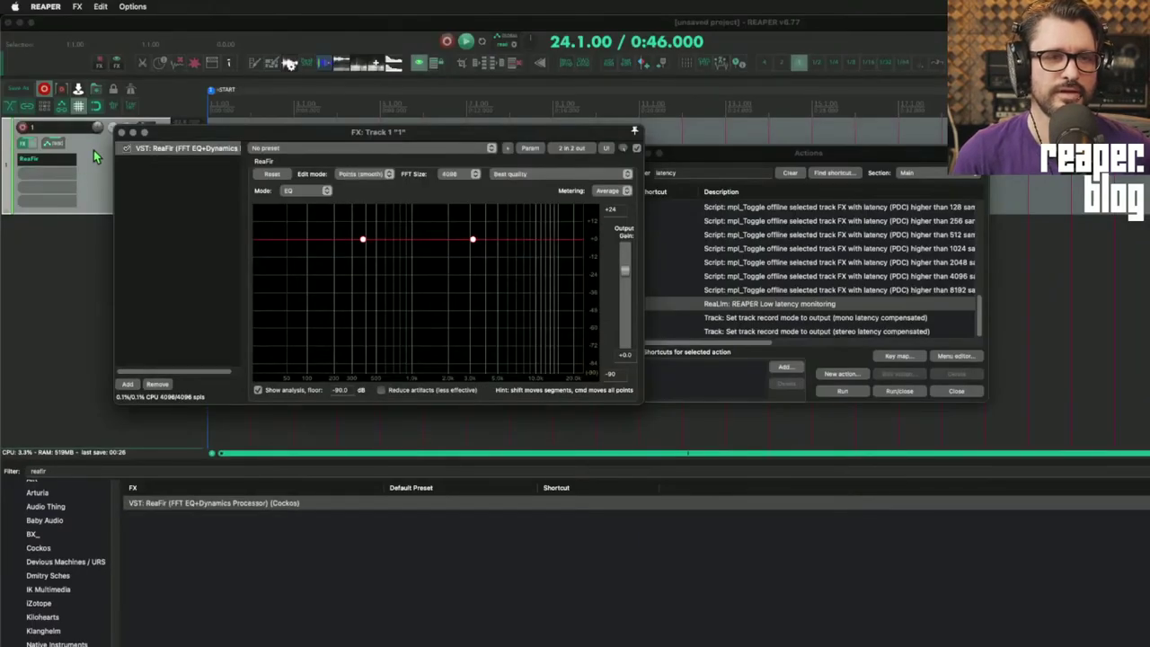
- Record-arm and disarm track 1 to test low latency monitoring on ReaFir, and enlarge the Actions window
{"action": "left_click", "coordinate": [94, 150]}
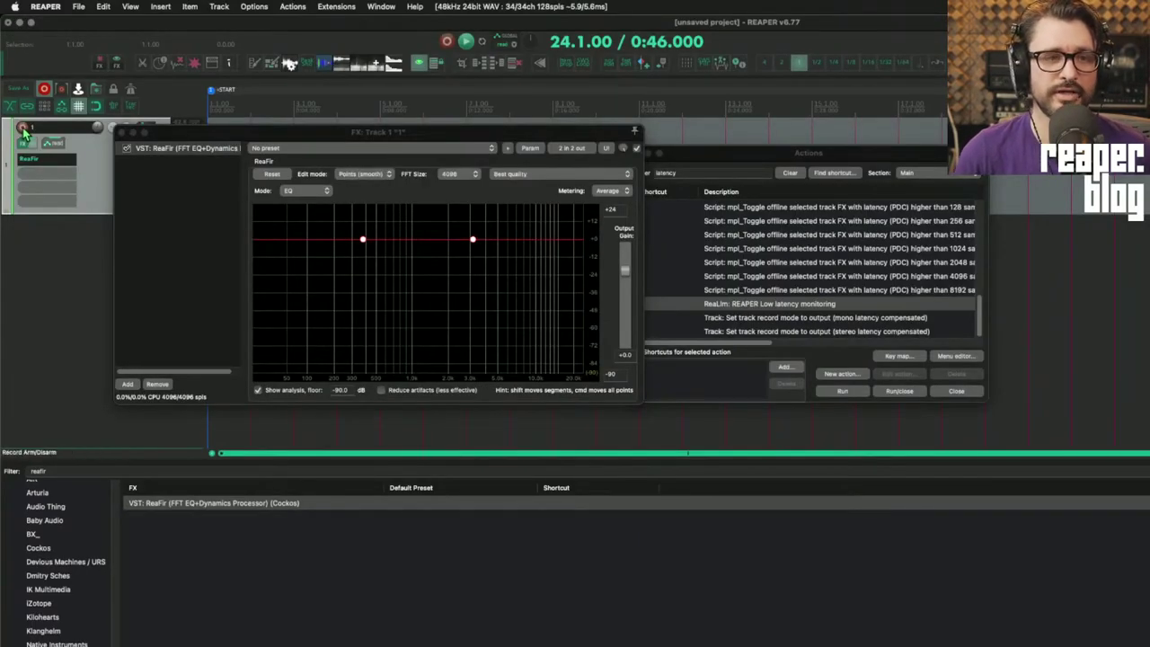
{"action": "left_click", "coordinate": [24, 129]}
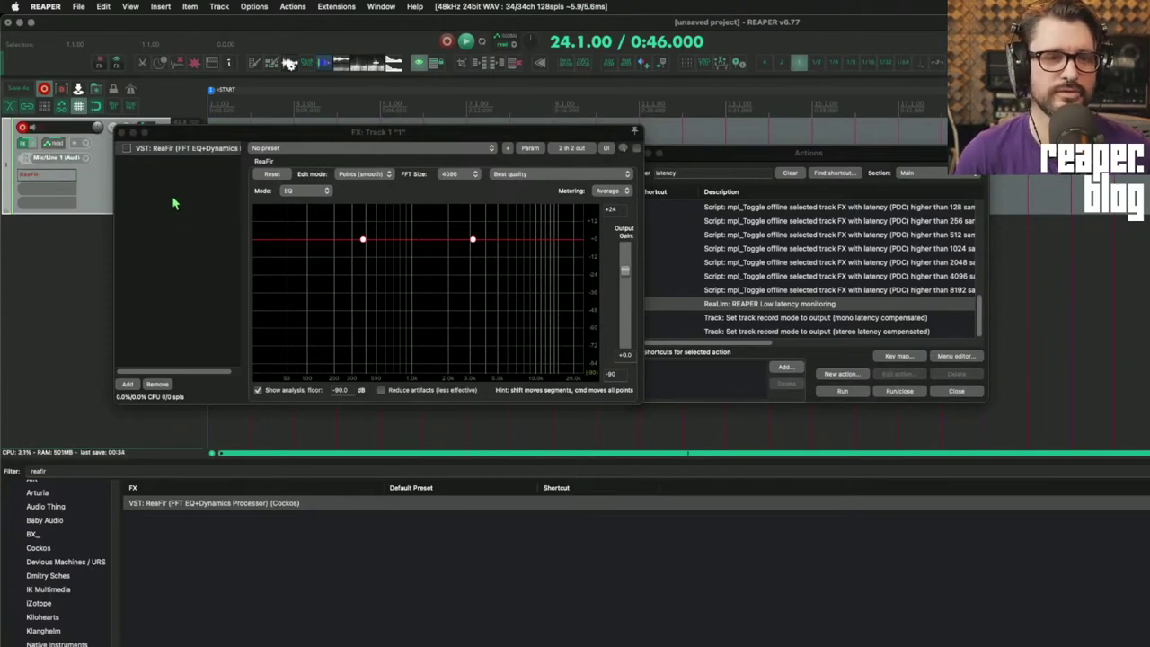
{"action": "left_click", "coordinate": [25, 129]}
{"action": "left_click_drag", "start_coordinate": [692, 367], "coordinate": [690, 442]}
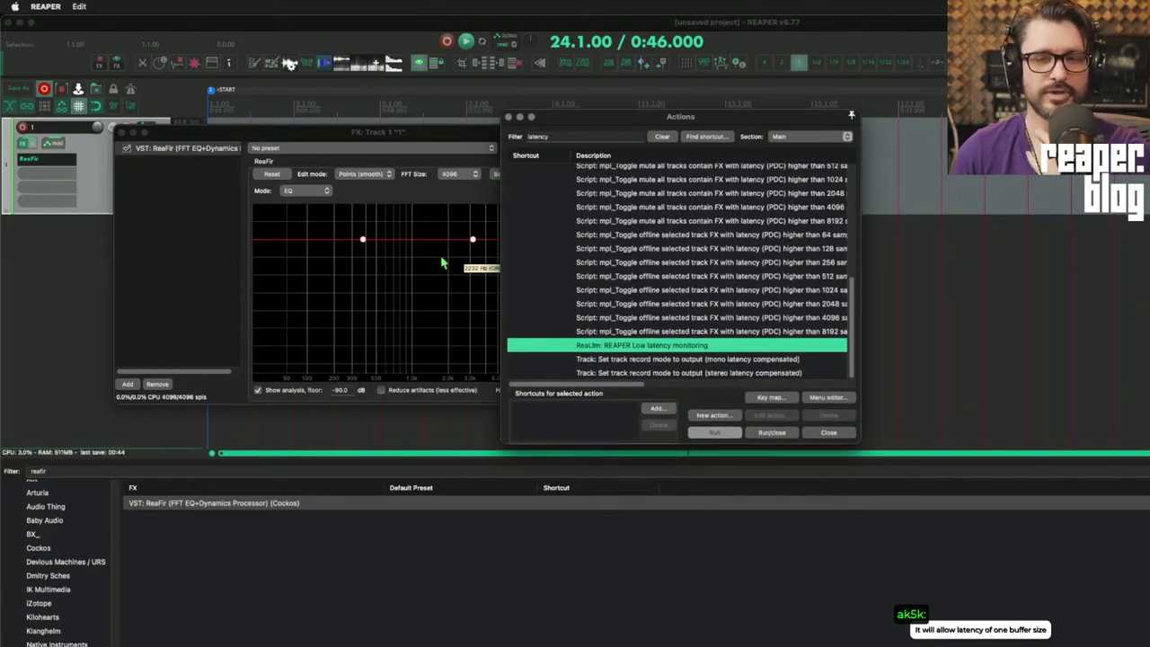
{"action": "left_click_drag", "start_coordinate": [257, 142], "coordinate": [254, 128]}
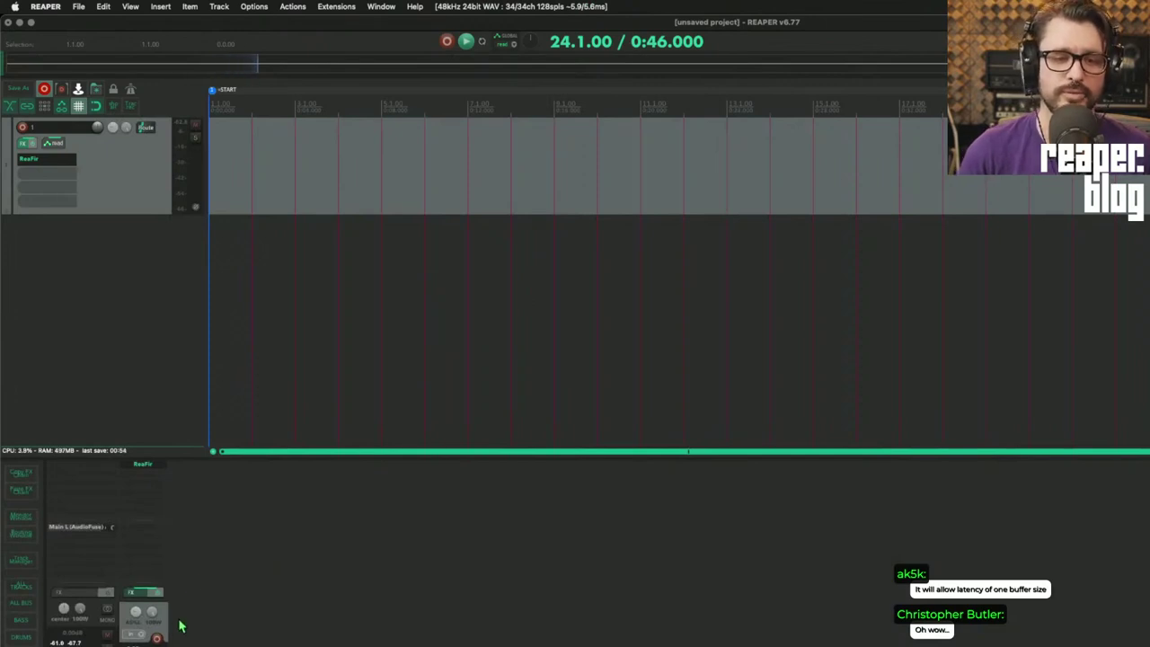
- Duplicate the ReaFir track ten times to make eleven identical tracks
{"action": "left_click", "coordinate": [172, 620]}
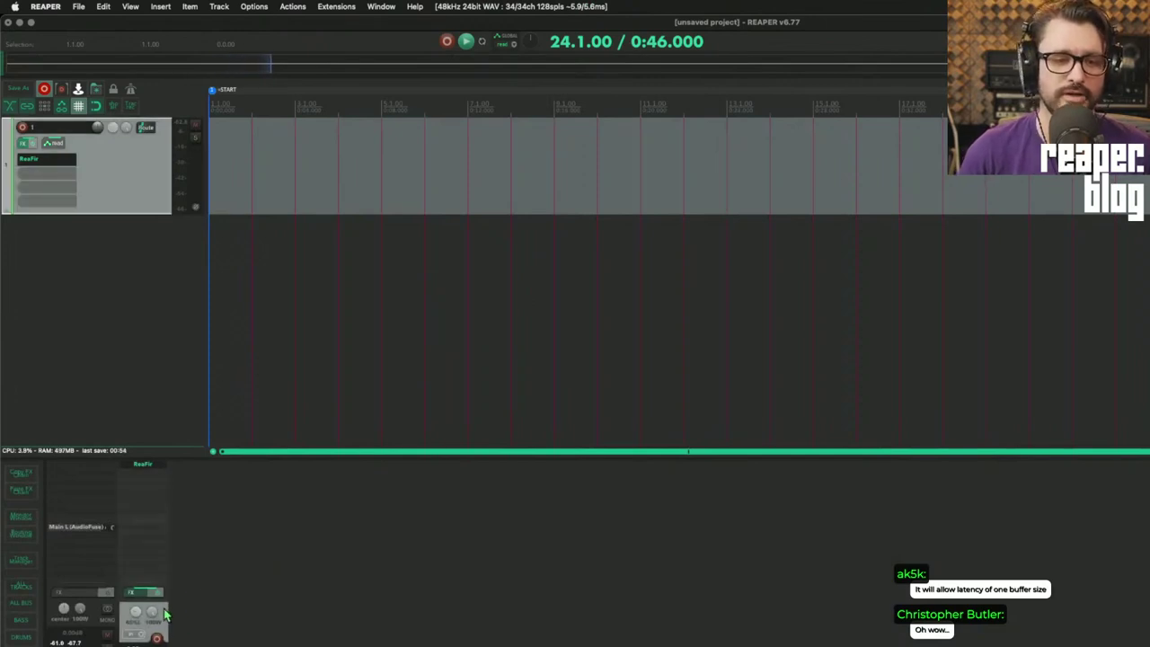
{"action": "key", "text": "super+d"}
{"action": "key", "text": "super+d"}
{"action": "key", "text": "super+d"}
{"action": "key", "text": "super+d"}
{"action": "key", "text": "super+d"}
{"action": "key", "text": "super+d"}
{"action": "key", "text": "super+d"}
{"action": "key", "text": "super+d"}
{"action": "key", "text": "super+d"}
{"action": "key", "text": "super+d"}
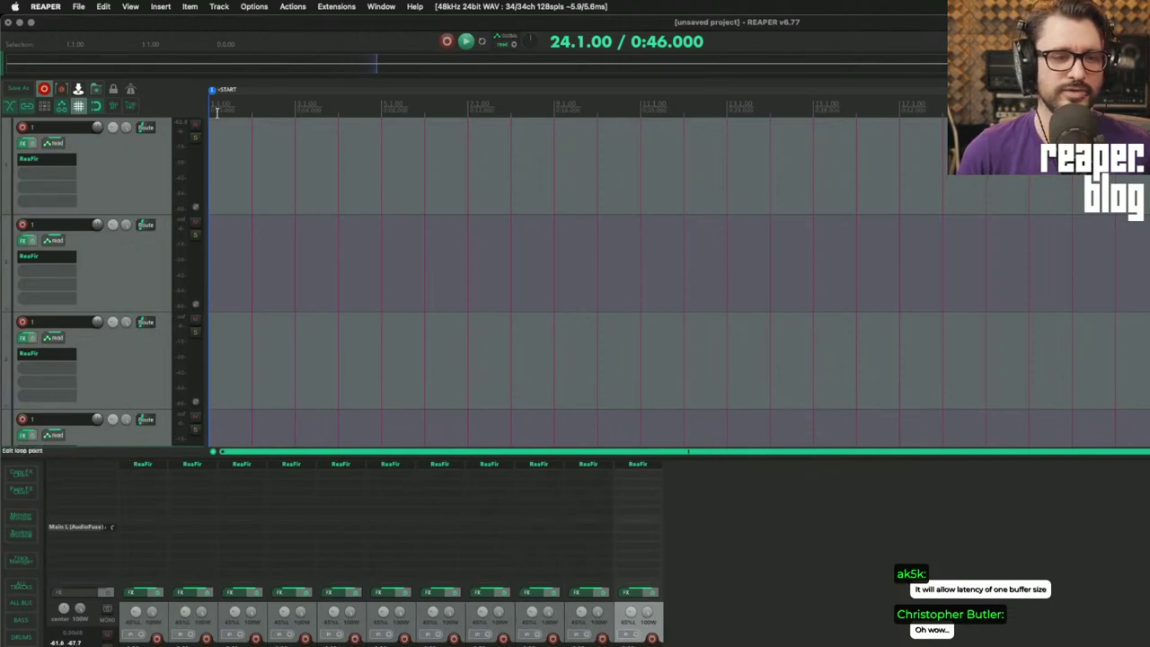
{"action": "left_click", "coordinate": [871, 557]}
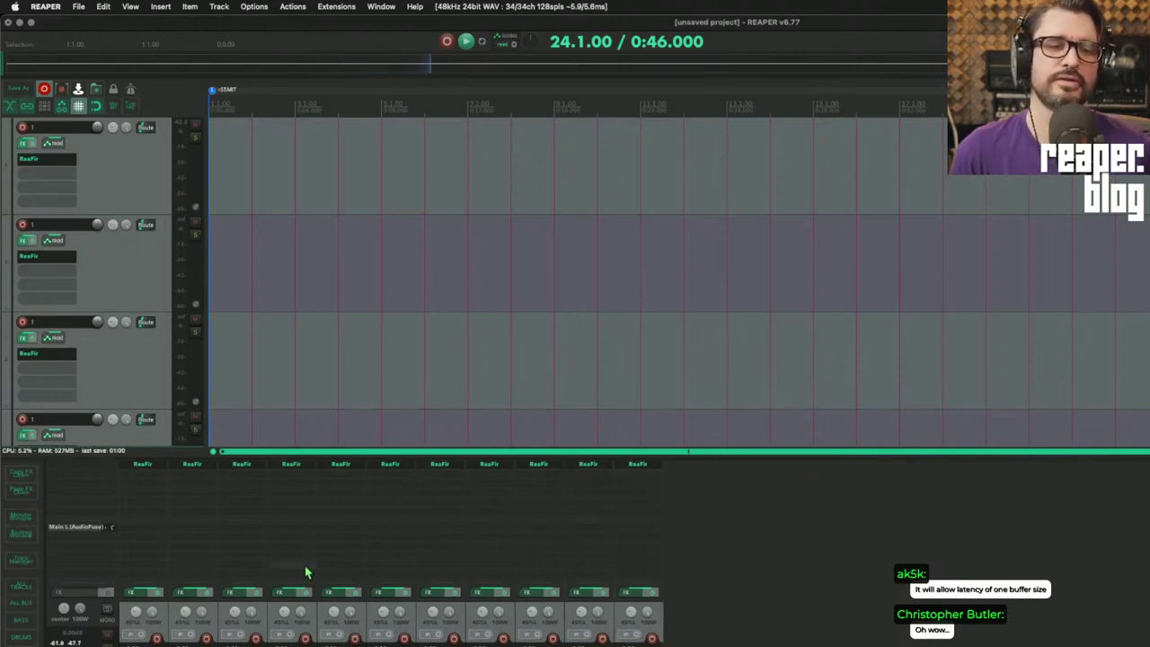
- Toggle record arm on the first track to check how its ReaFir responds to low latency monitoring
{"action": "left_click", "coordinate": [156, 638]}
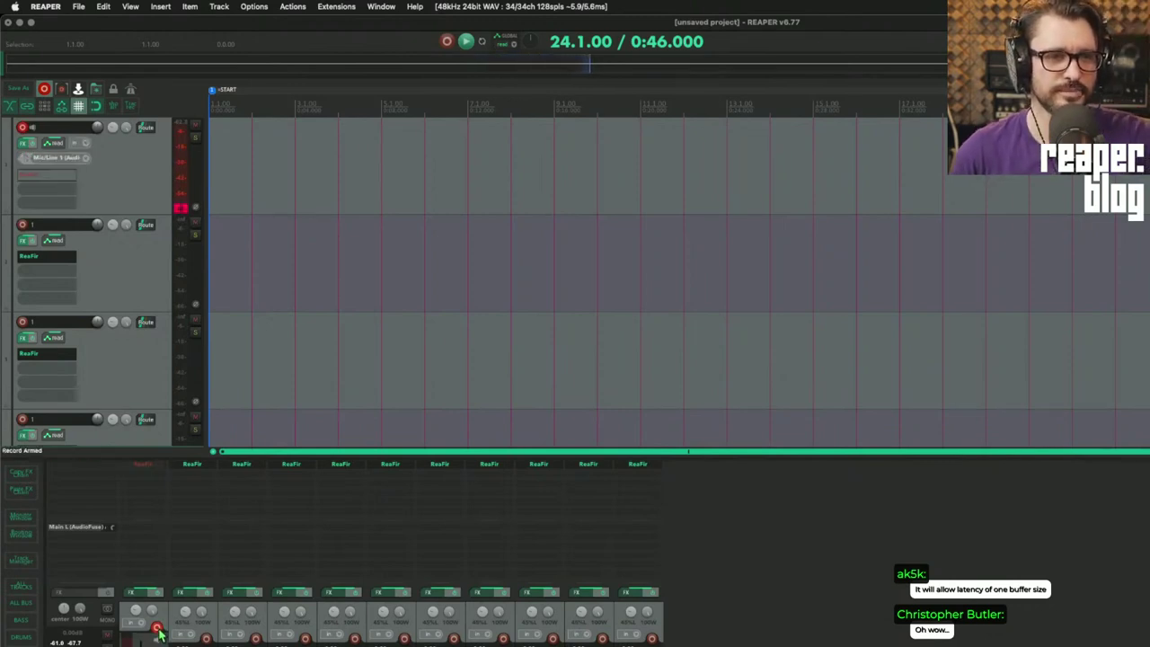
{"action": "left_click", "coordinate": [157, 634]}
{"action": "left_click", "coordinate": [158, 636]}
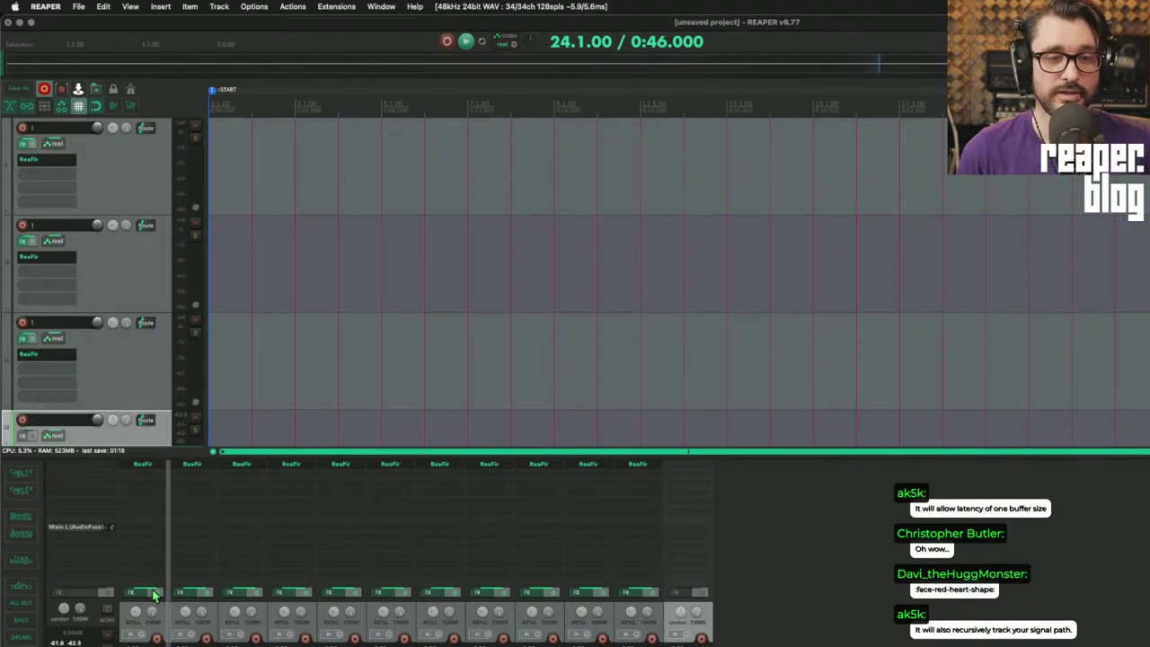
- Turn the first track into a folder parent for the tracks below it
{"action": "left_click_drag", "start_coordinate": [155, 595], "coordinate": [212, 644]}
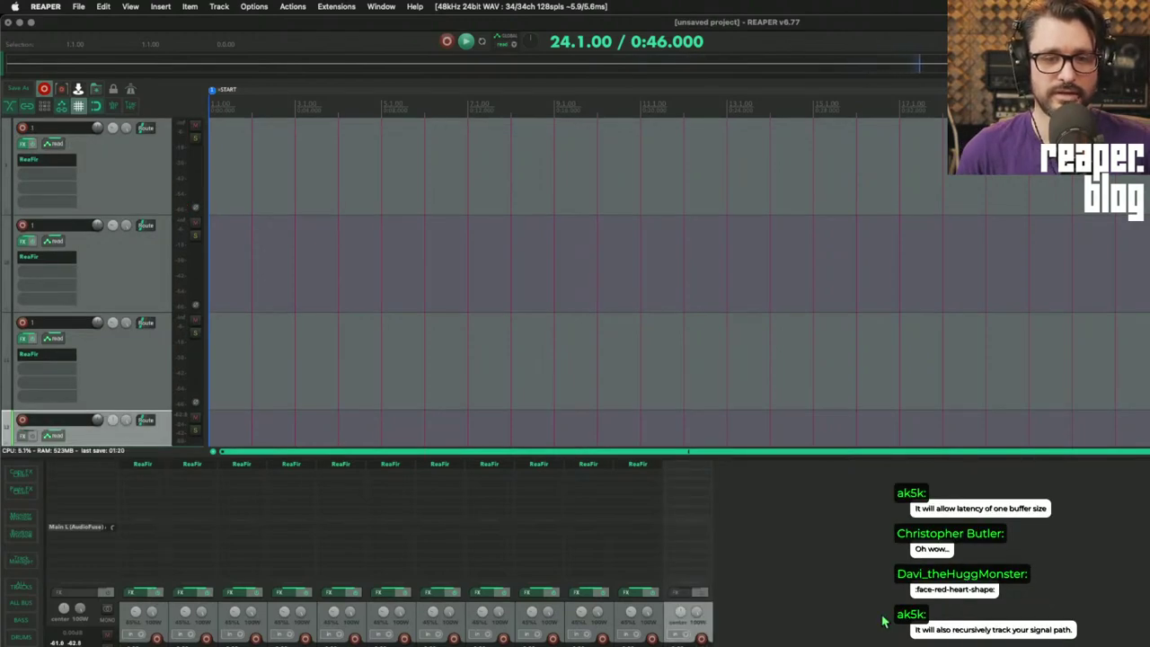
{"action": "left_click", "coordinate": [873, 641]}
{"action": "left_click", "coordinate": [161, 620]}
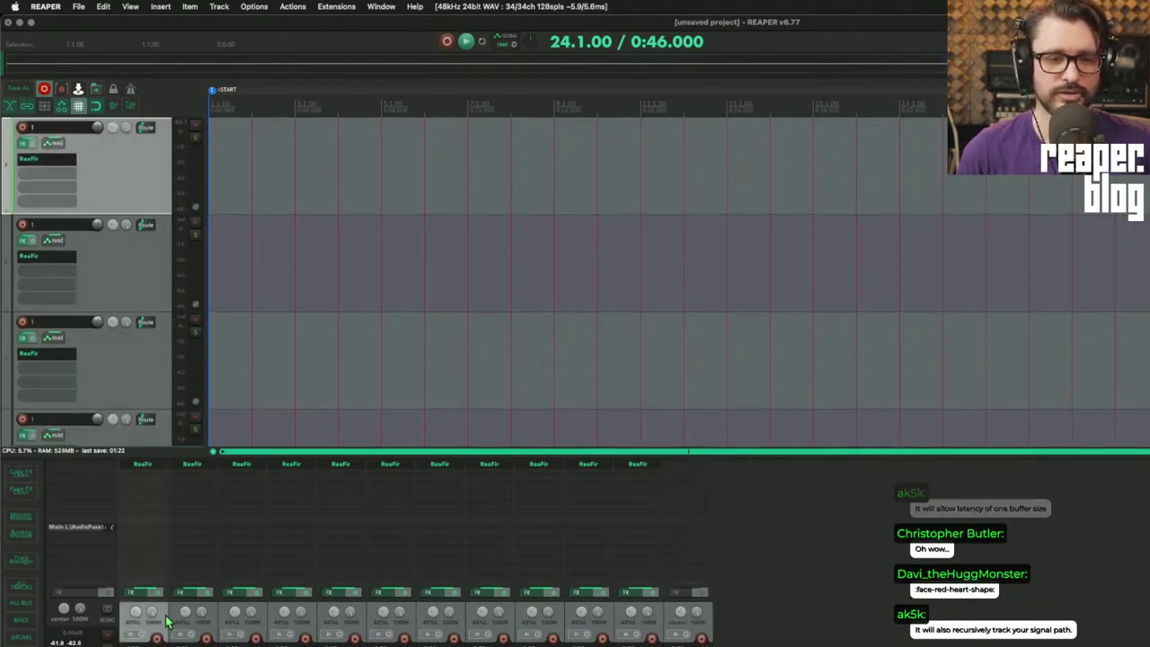
{"action": "left_click", "coordinate": [7, 210]}
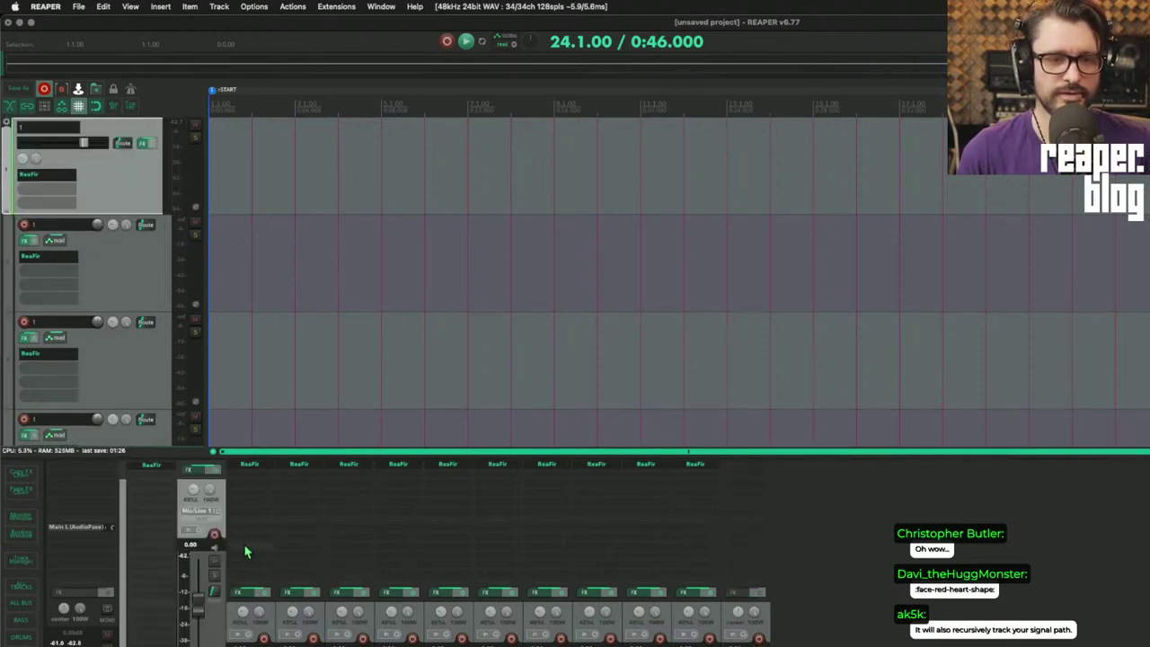
- Toggle record arm on the last track, the folder parent and the second track to compare ReaFir bypassing along each signal path
{"action": "left_click", "coordinate": [761, 639]}
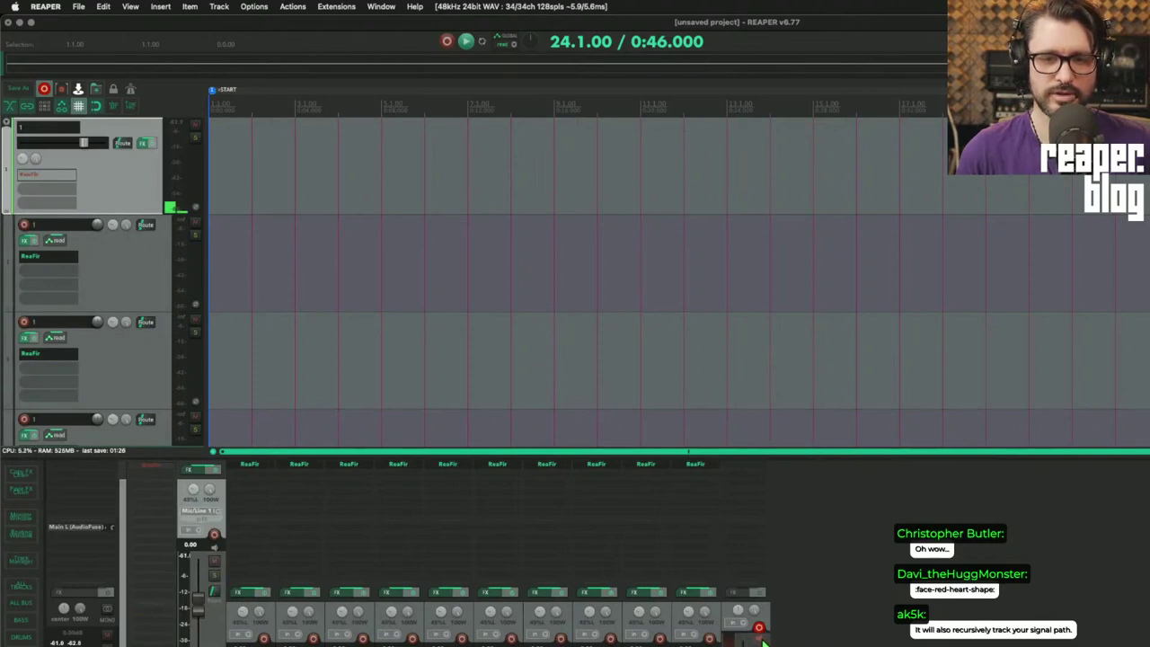
{"action": "left_click", "coordinate": [759, 630]}
{"action": "left_click", "coordinate": [215, 537]}
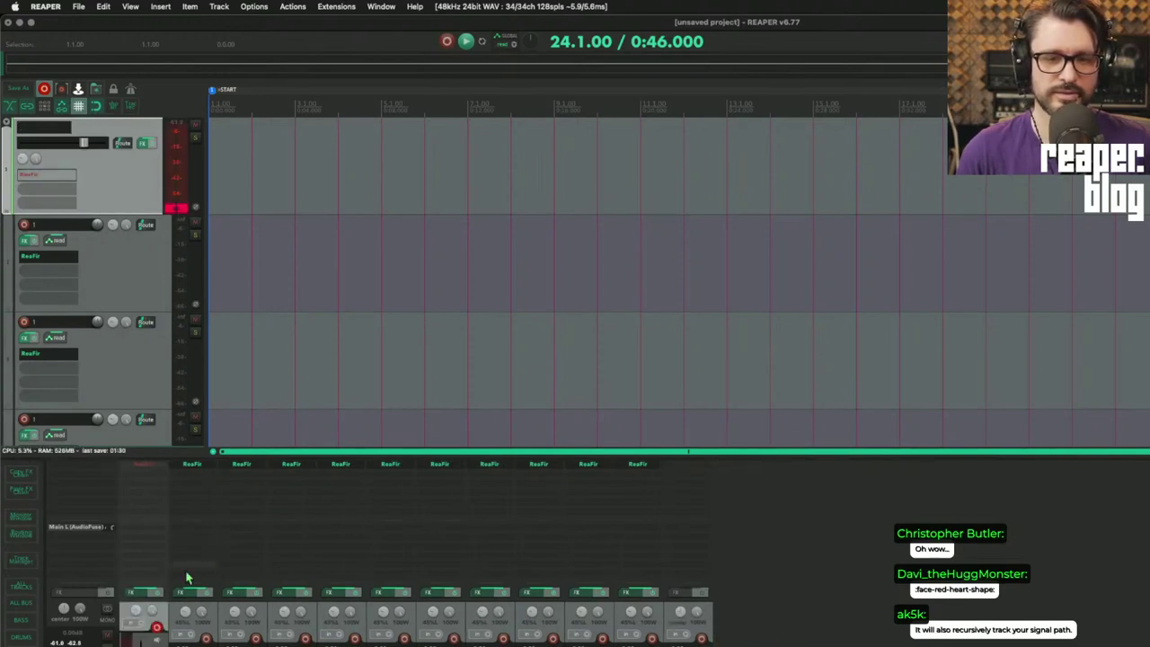
{"action": "left_click", "coordinate": [158, 630]}
{"action": "left_click", "coordinate": [265, 638]}
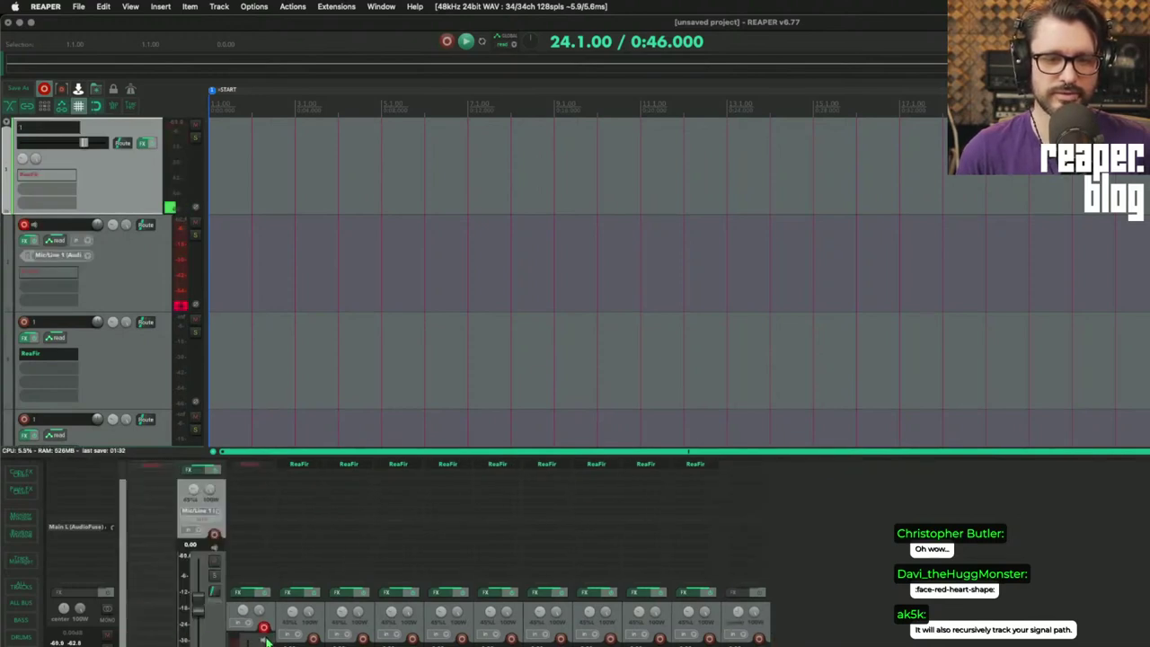
{"action": "left_click", "coordinate": [265, 630]}
{"action": "left_click", "coordinate": [265, 638]}
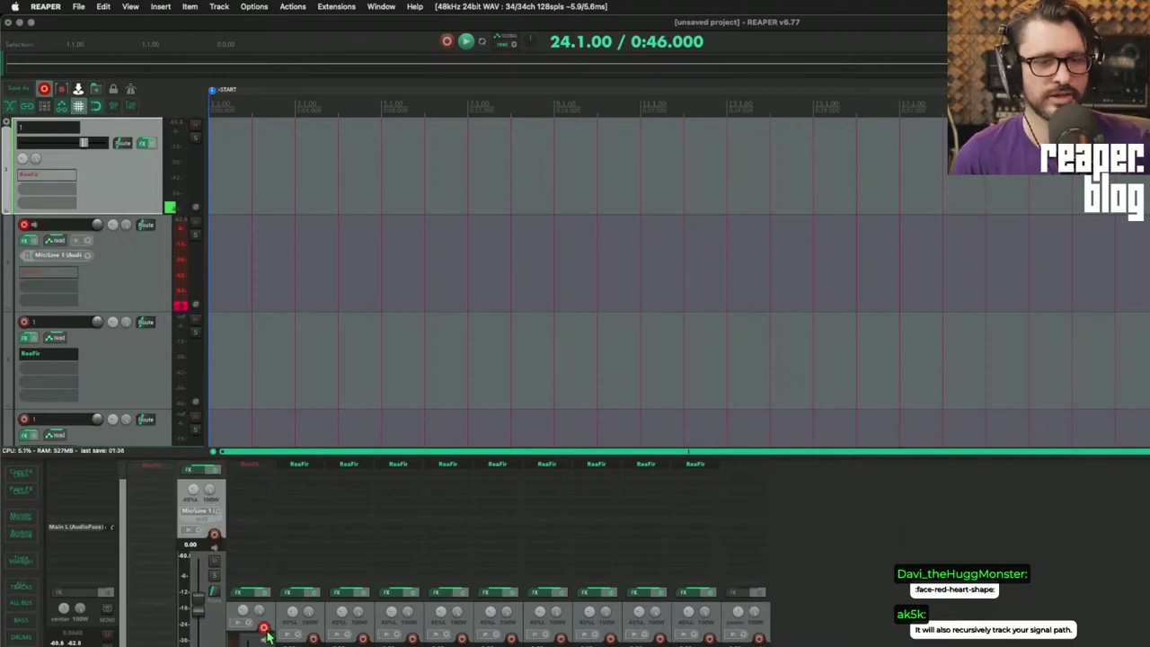
{"action": "left_click", "coordinate": [263, 627]}
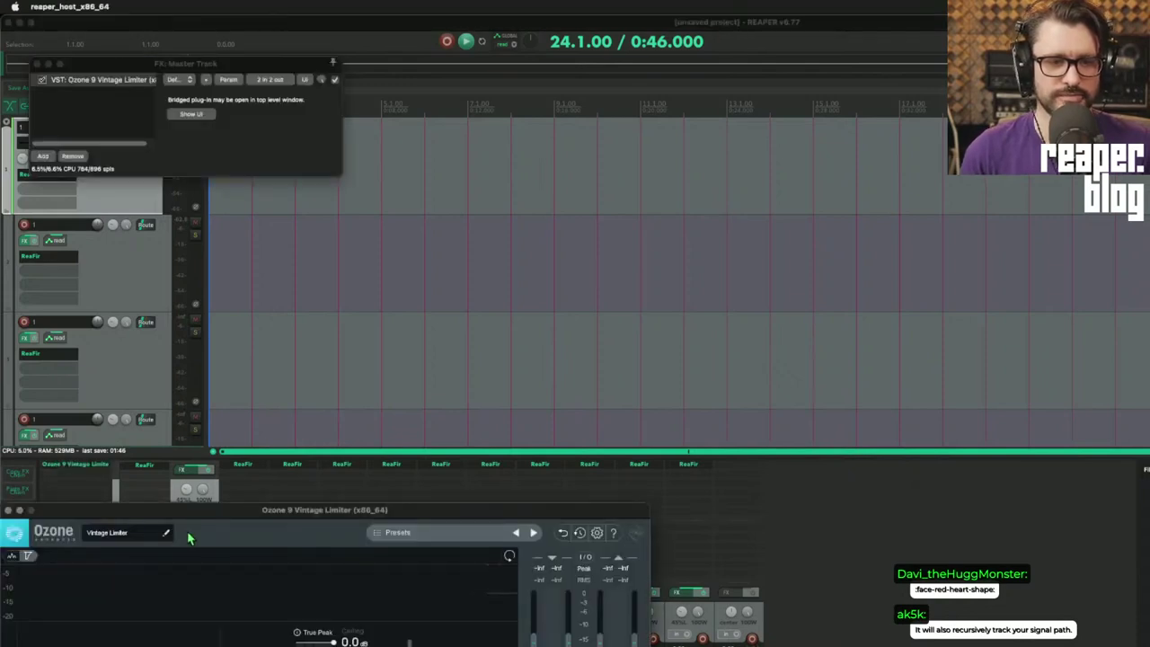
- Close the Ozone 9 Vintage Limiter interface and toggle record arm on the second track to test the master track's limiter
{"action": "left_click", "coordinate": [9, 511]}
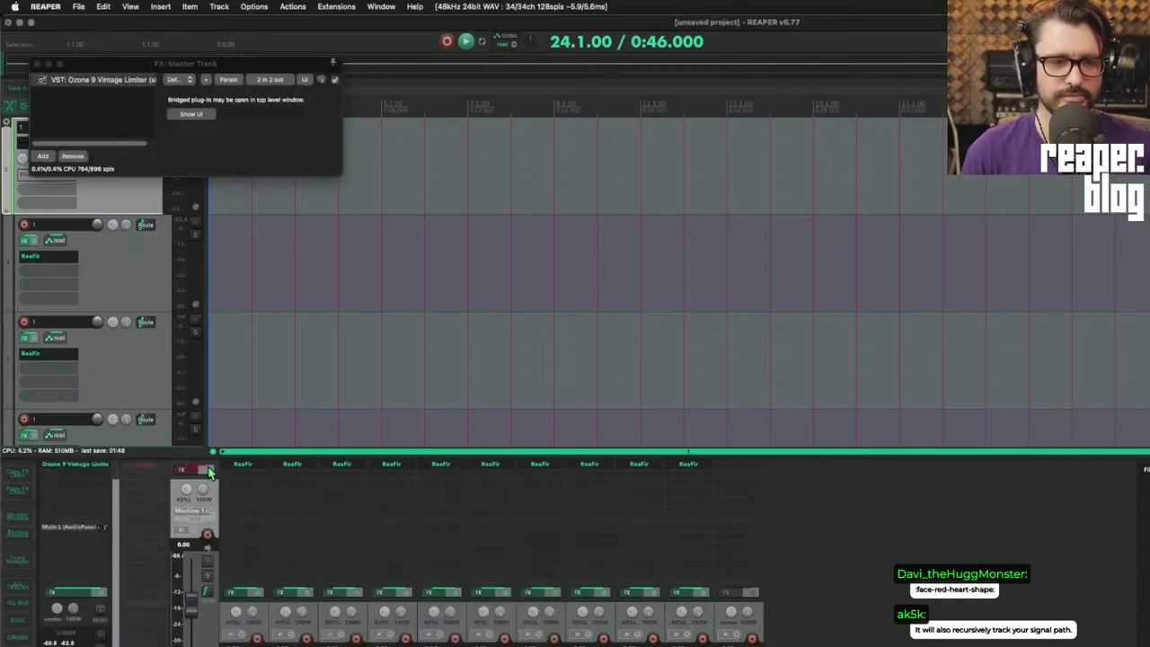
{"action": "left_click", "coordinate": [259, 634]}
{"action": "left_click", "coordinate": [259, 634]}
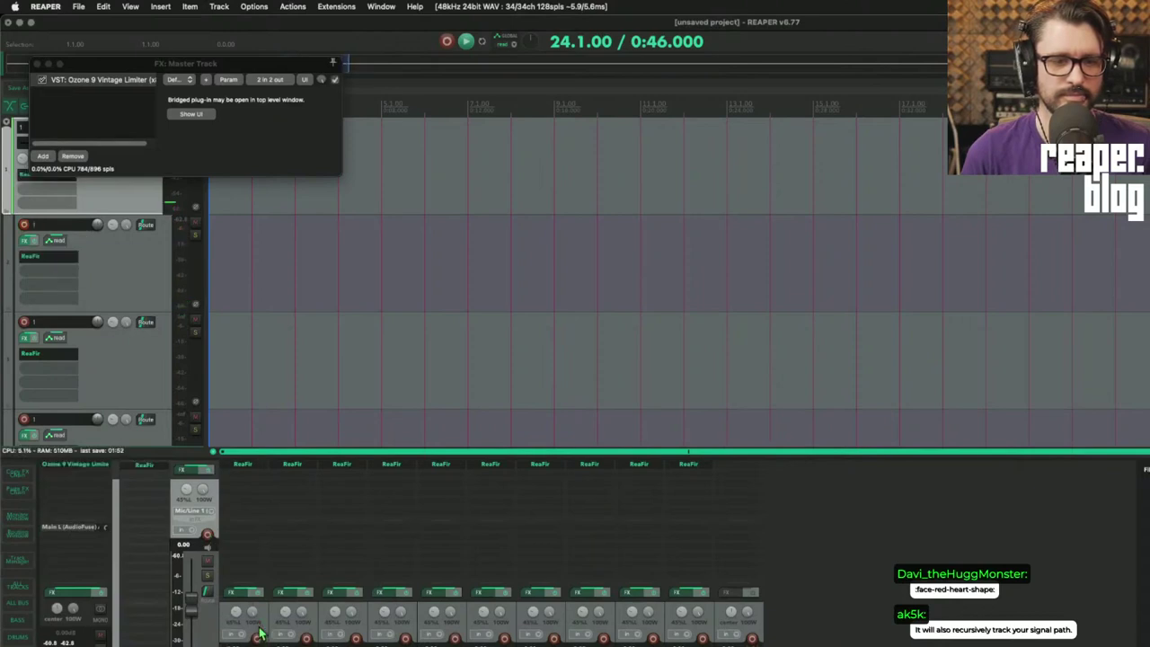
{"action": "left_click", "coordinate": [259, 635]}
{"action": "left_click", "coordinate": [259, 635]}
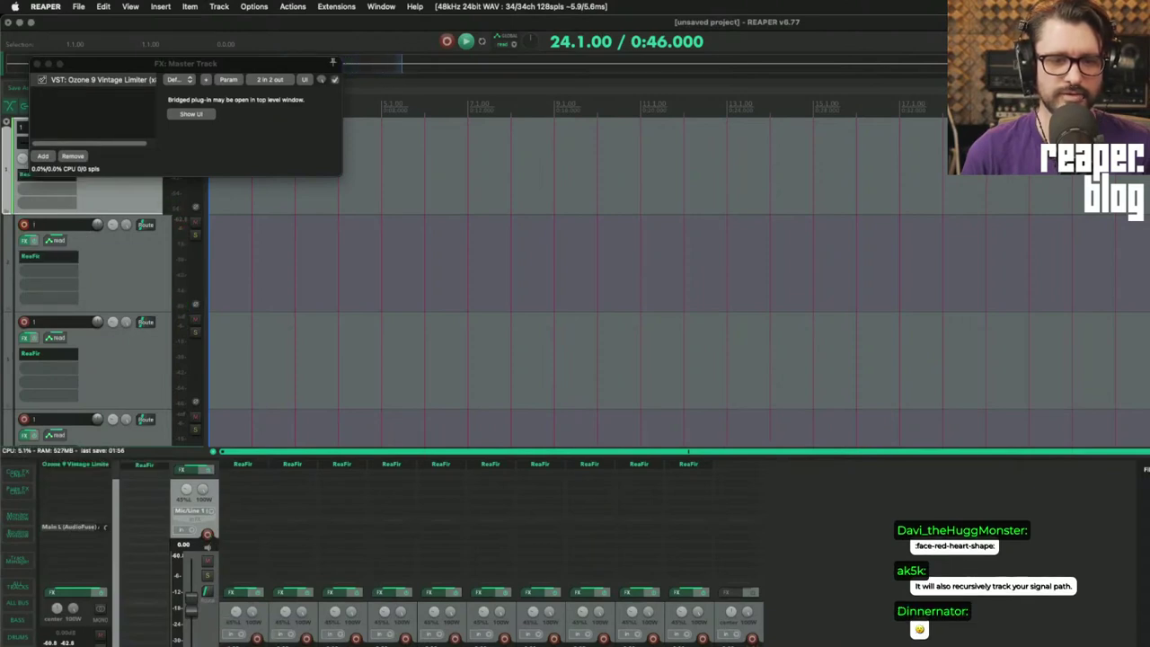
- Toggle record arm on the last track, which has no effects, to check the master limiter's response
{"action": "left_click", "coordinate": [753, 628]}
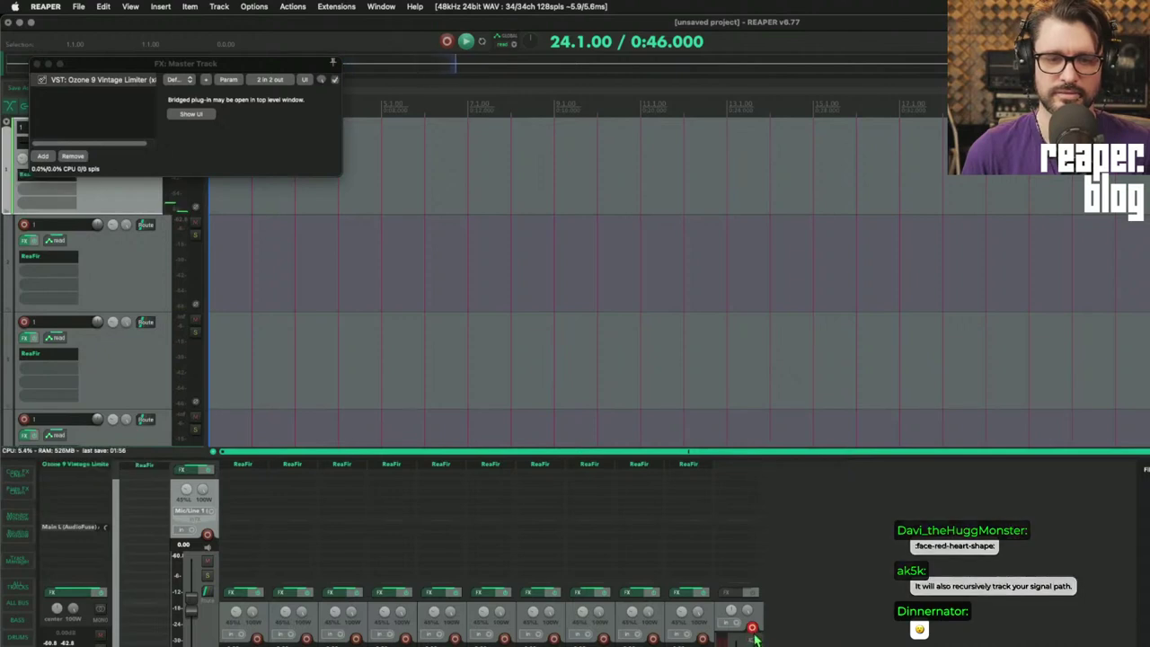
{"action": "left_click", "coordinate": [754, 634]}
{"action": "left_click", "coordinate": [755, 639]}
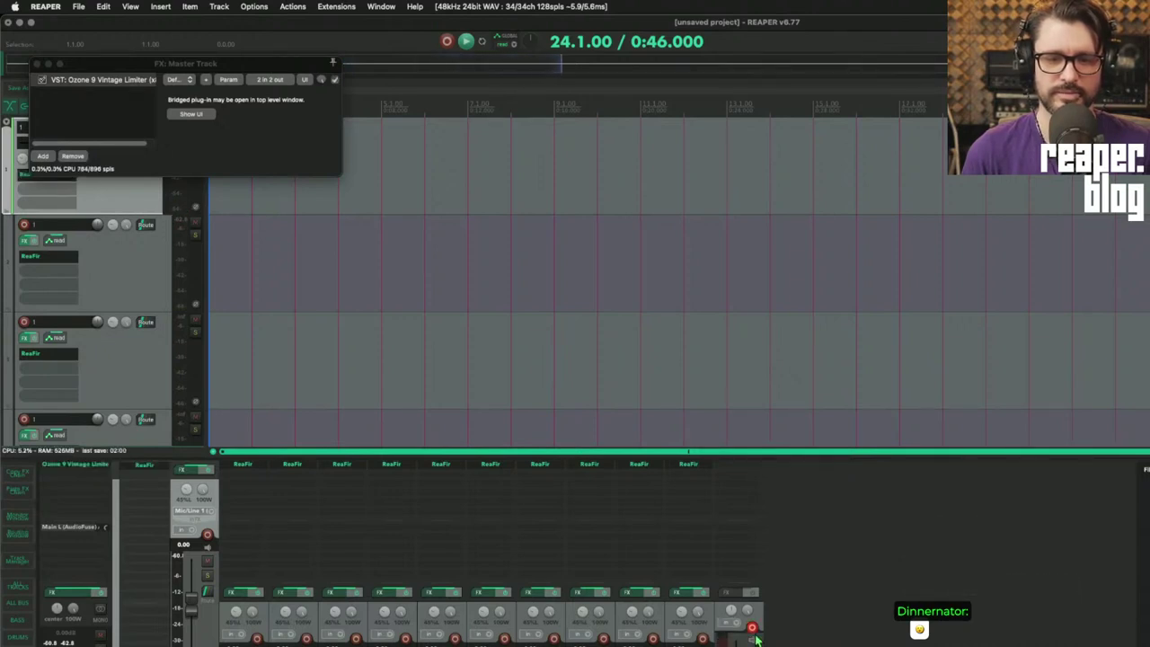
{"action": "left_click", "coordinate": [755, 637]}
{"action": "left_click", "coordinate": [832, 606]}
- Delete all 12 tracks from the project
{"action": "left_click", "coordinate": [169, 290]}
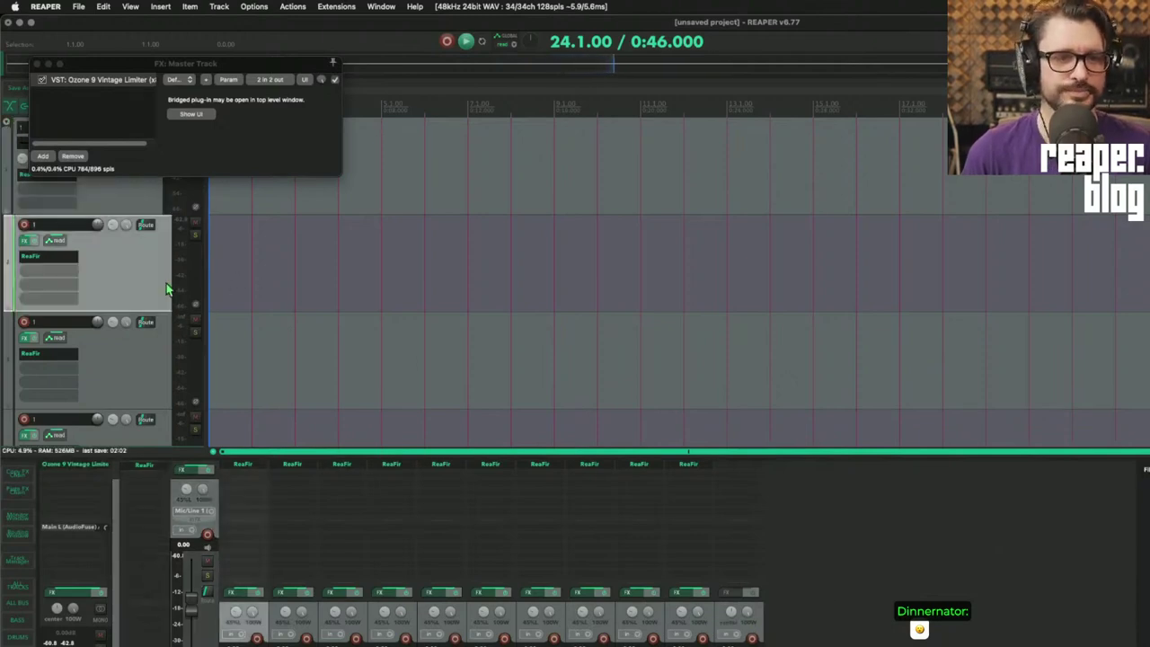
{"action": "key", "text": "super+a"}
{"action": "key", "text": "Delete"}
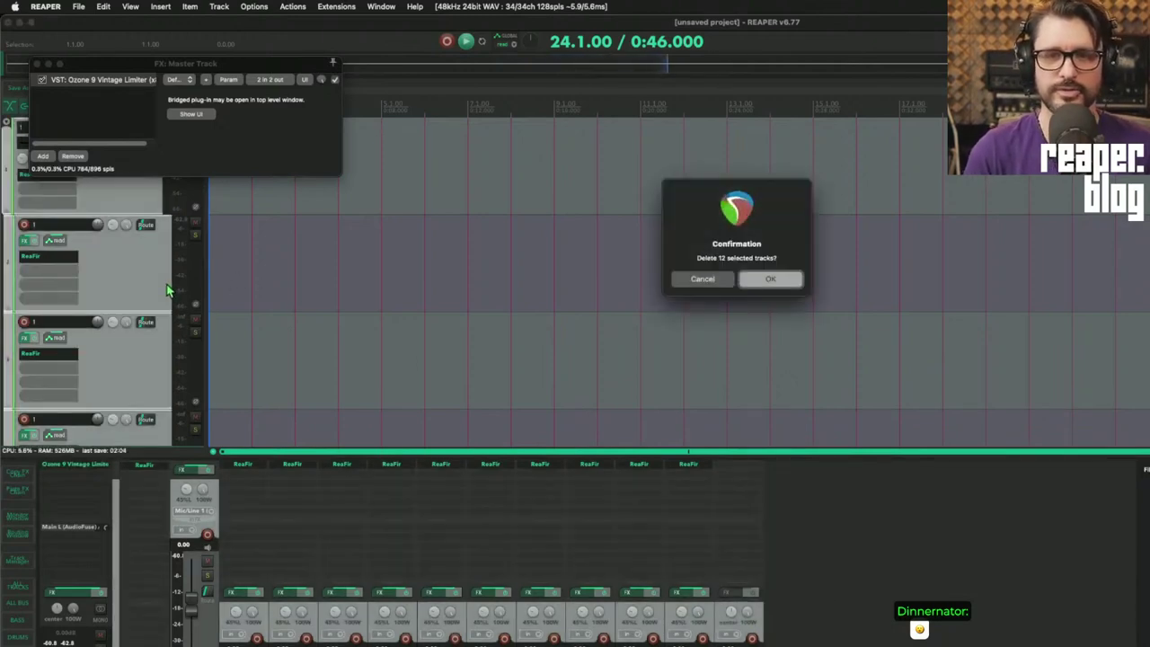
{"action": "key", "text": "Return"}
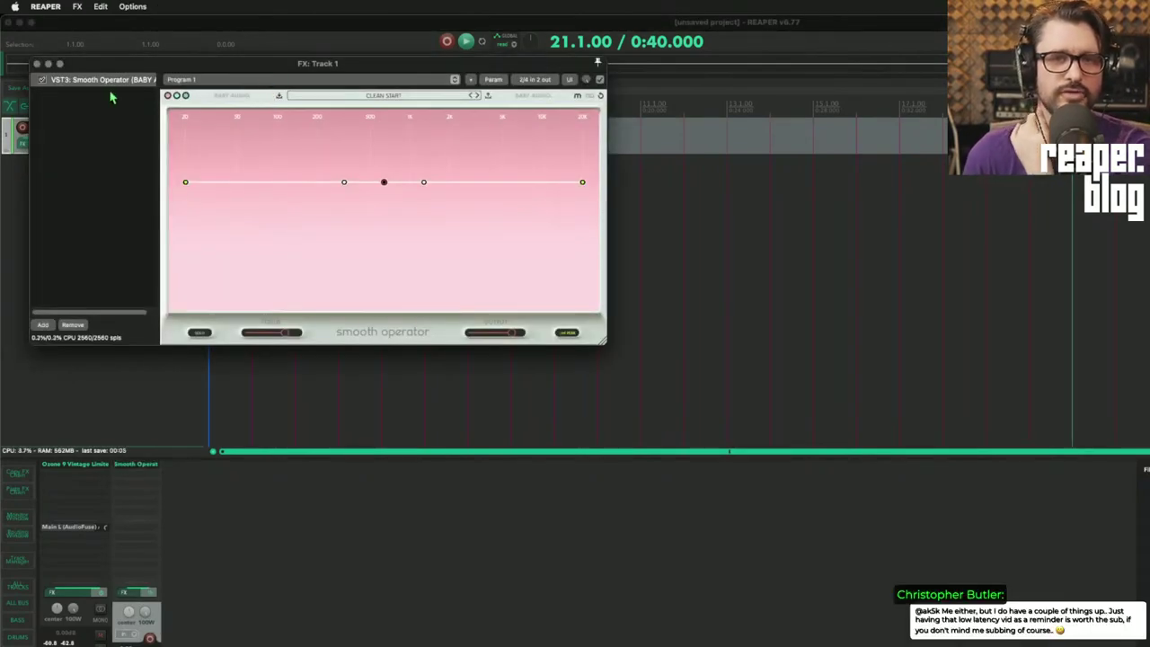
- Float the Smooth Operator interface, close its FX chain window, and try lowering and reshaping the low-frequency and main threshold points
{"action": "double_click", "coordinate": [104, 81]}
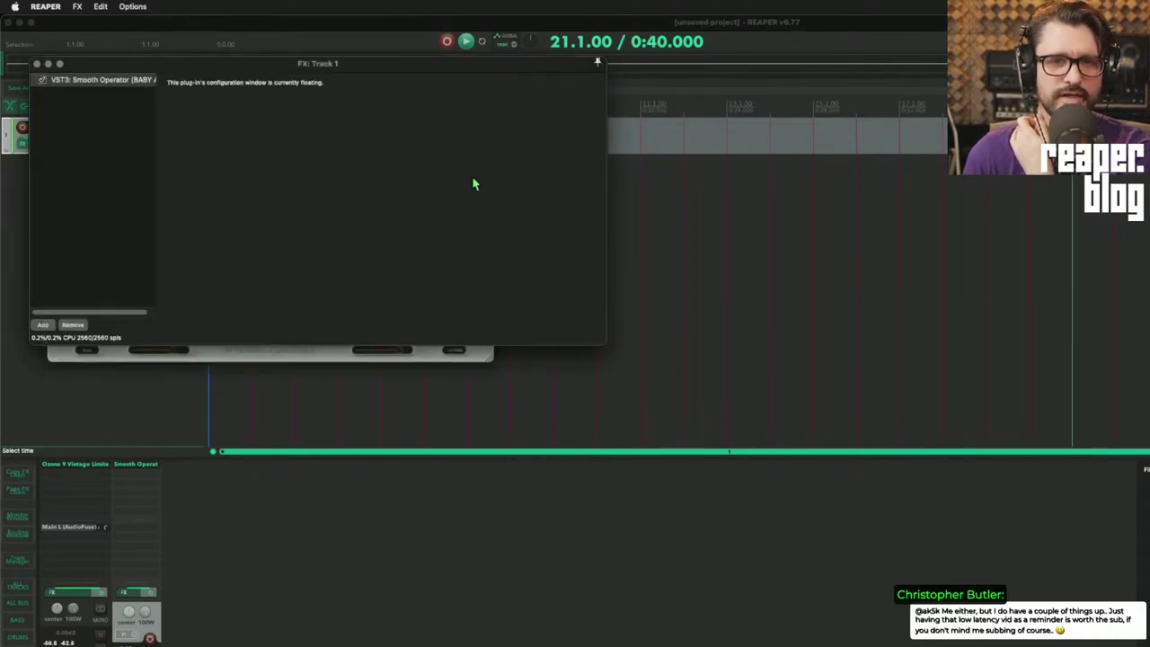
{"action": "left_click", "coordinate": [36, 64]}
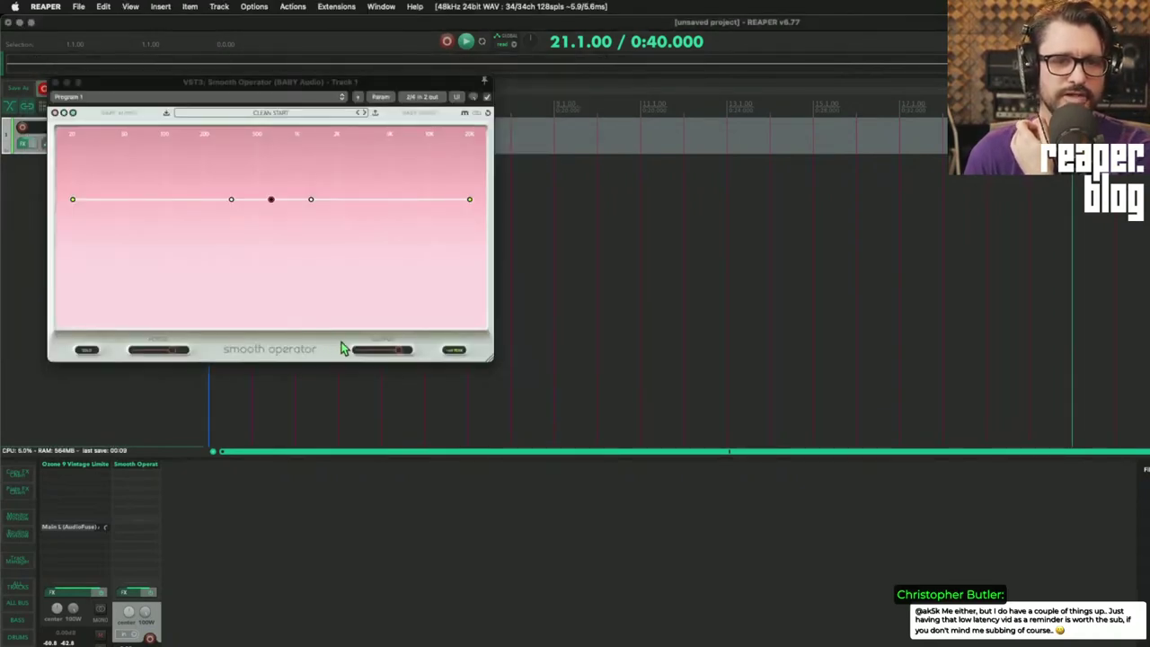
{"action": "left_click_drag", "start_coordinate": [273, 201], "coordinate": [228, 184]}
{"action": "left_click_drag", "start_coordinate": [74, 186], "coordinate": [103, 226]}
{"action": "left_click_drag", "start_coordinate": [238, 184], "coordinate": [288, 222]}
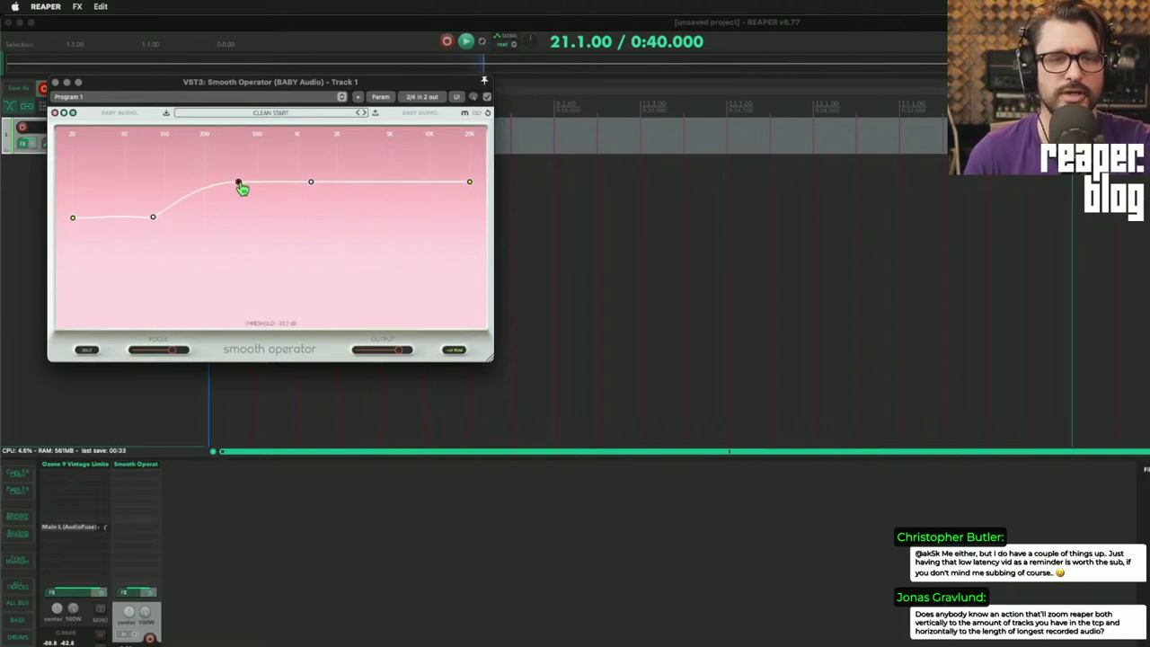
{"action": "left_click_drag", "start_coordinate": [240, 185], "coordinate": [266, 192]}
{"action": "left_click_drag", "start_coordinate": [154, 227], "coordinate": [192, 222]}
{"action": "mouse_move", "coordinate": [77, 235]}
{"action": "left_mouse_down"}
{"action": "mouse_move", "coordinate": [90, 154]}
{"action": "mouse_move", "coordinate": [86, 220]}
{"action": "left_mouse_up"}
{"action": "mouse_move", "coordinate": [271, 192]}
{"action": "left_mouse_down"}
{"action": "mouse_move", "coordinate": [262, 326]}
{"action": "mouse_move", "coordinate": [270, 184]}
{"action": "mouse_move", "coordinate": [270, 310]}
{"action": "mouse_move", "coordinate": [284, 199]}
{"action": "left_mouse_up"}
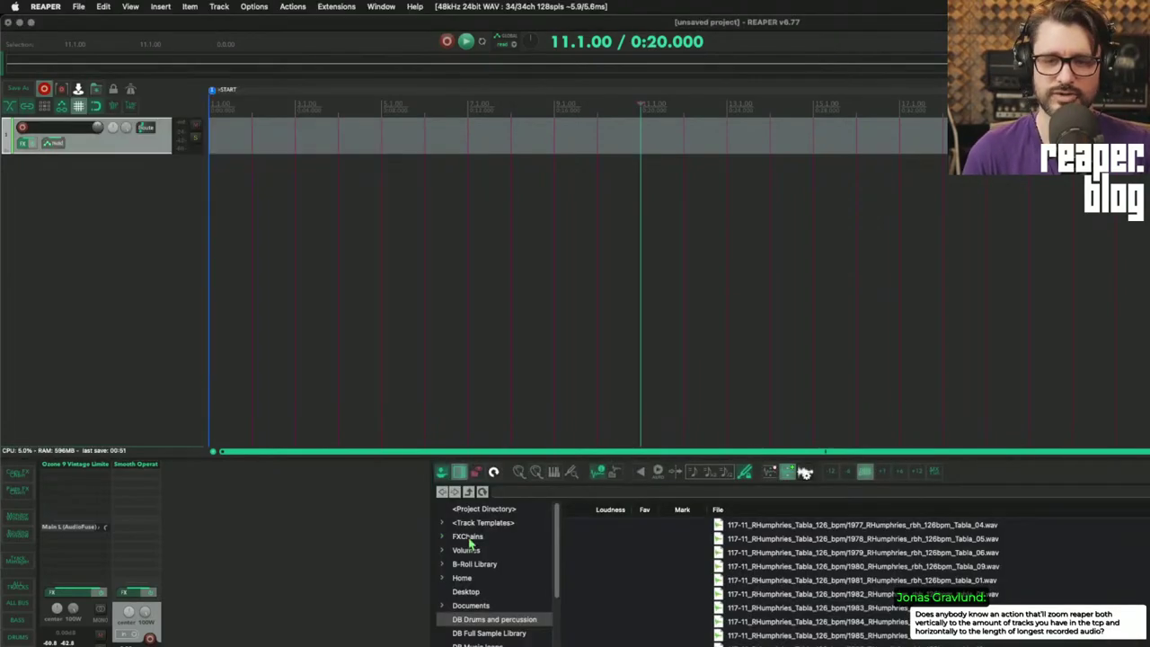
- Browse the DB Drums and percussion samples in the media browser and switch to the DB Music loops database
{"action": "left_click", "coordinate": [796, 553]}
{"action": "scroll", "coordinate": [869, 610], "scroll_direction": "down", "scroll_amount": 5}
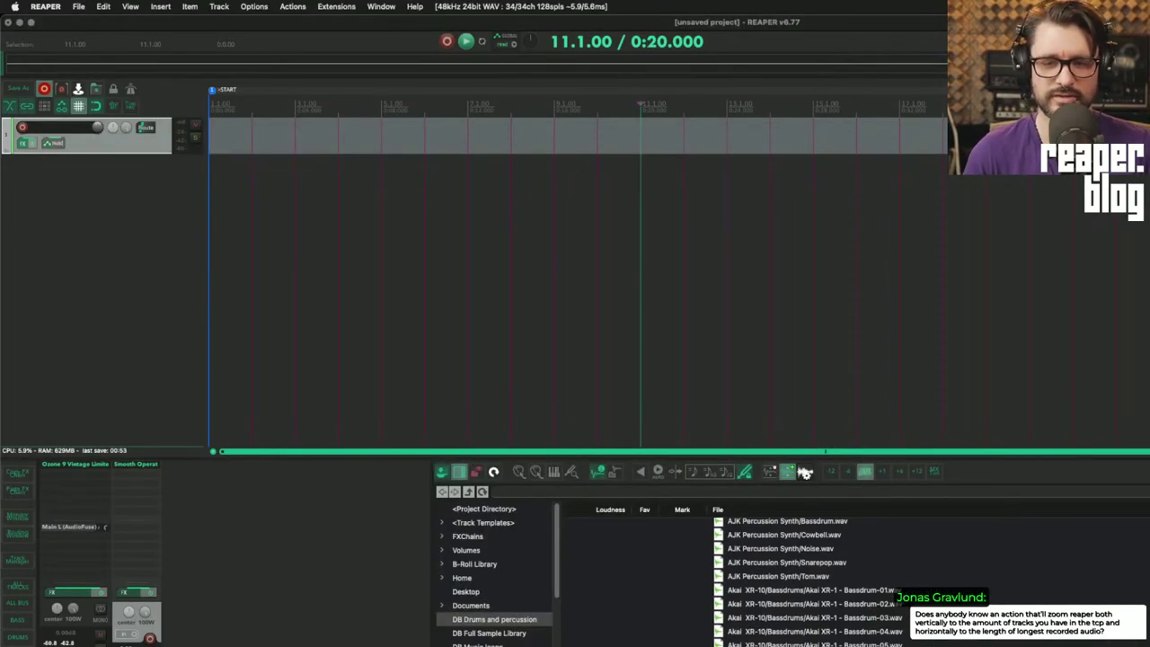
{"action": "scroll", "coordinate": [866, 620], "scroll_direction": "down", "scroll_amount": 15}
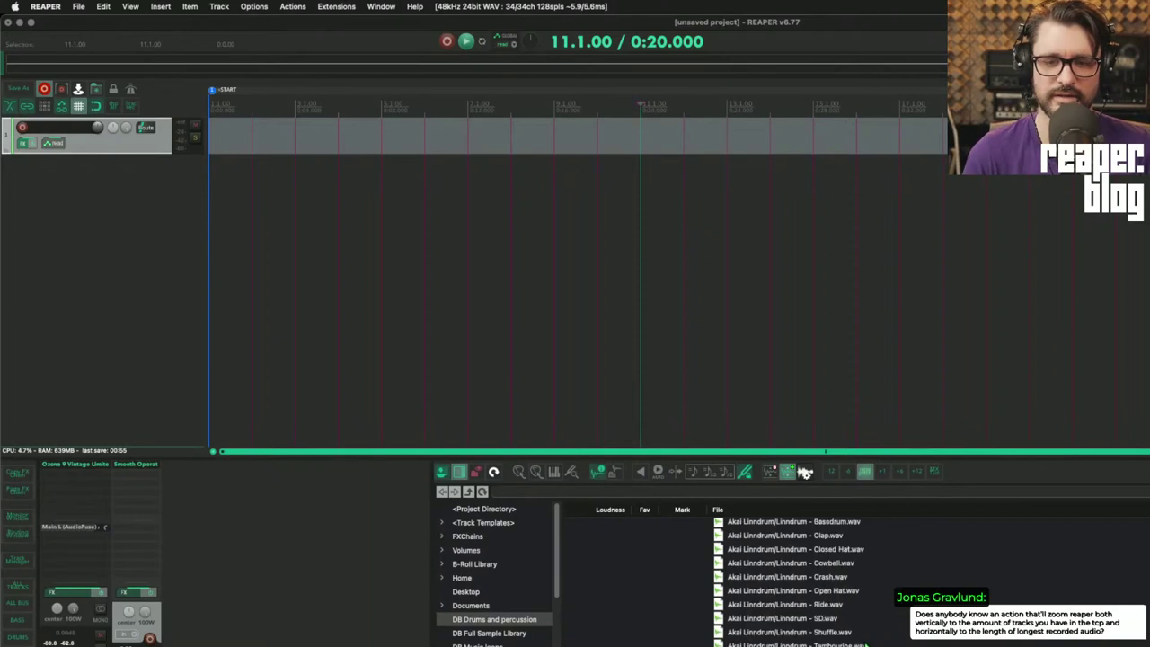
{"action": "scroll", "coordinate": [865, 640], "scroll_direction": "down", "scroll_amount": 3}
{"action": "scroll", "coordinate": [502, 634], "scroll_direction": "down", "scroll_amount": 4}
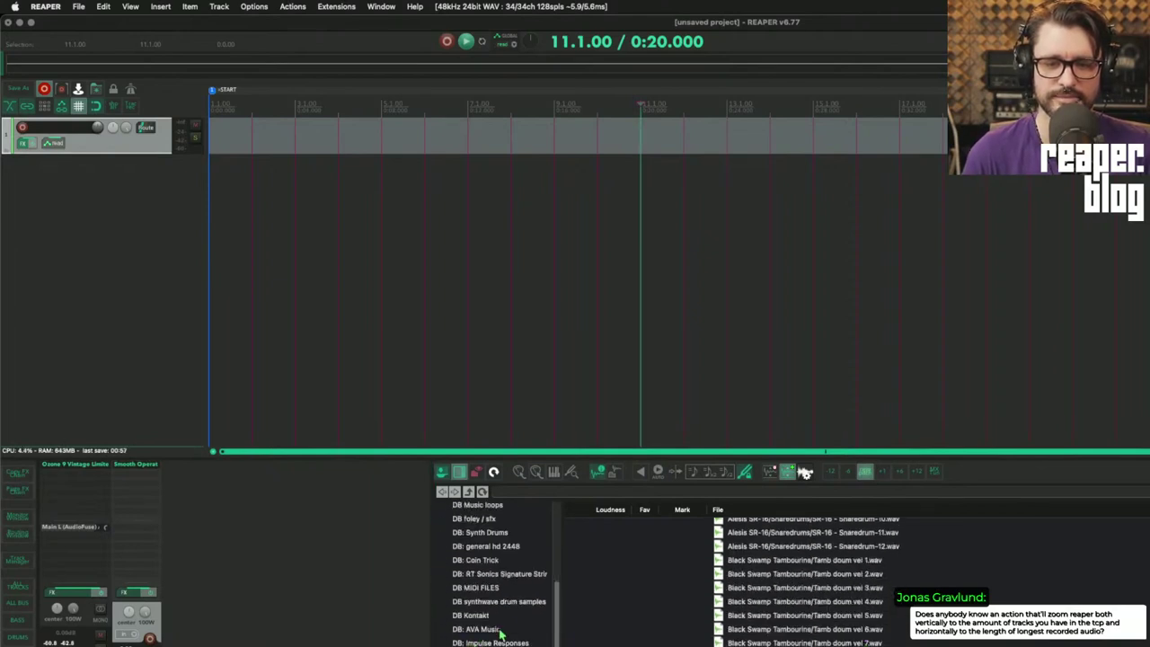
{"action": "scroll", "coordinate": [512, 575], "scroll_direction": "up", "scroll_amount": 3}
{"action": "left_click", "coordinate": [516, 566]}
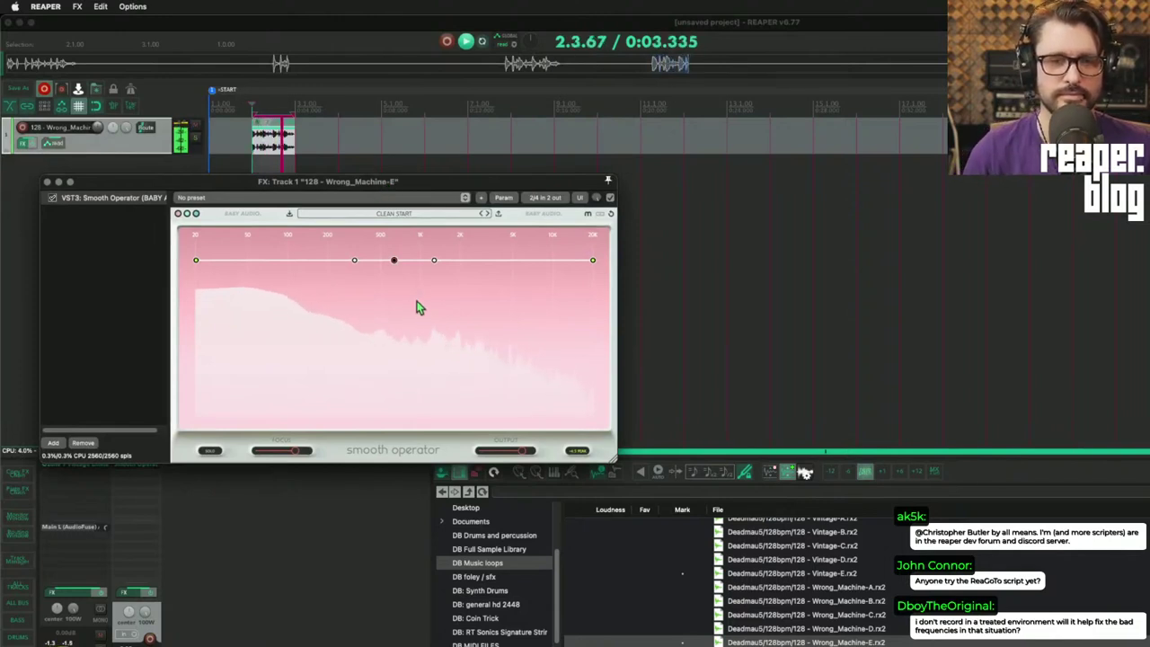
- Adjust Smooth Operator's main threshold against the Wrong_Machine-E loop and shape a slight dip in the curve near 200 Hz
{"action": "left_click_drag", "start_coordinate": [394, 261], "coordinate": [411, 315]}
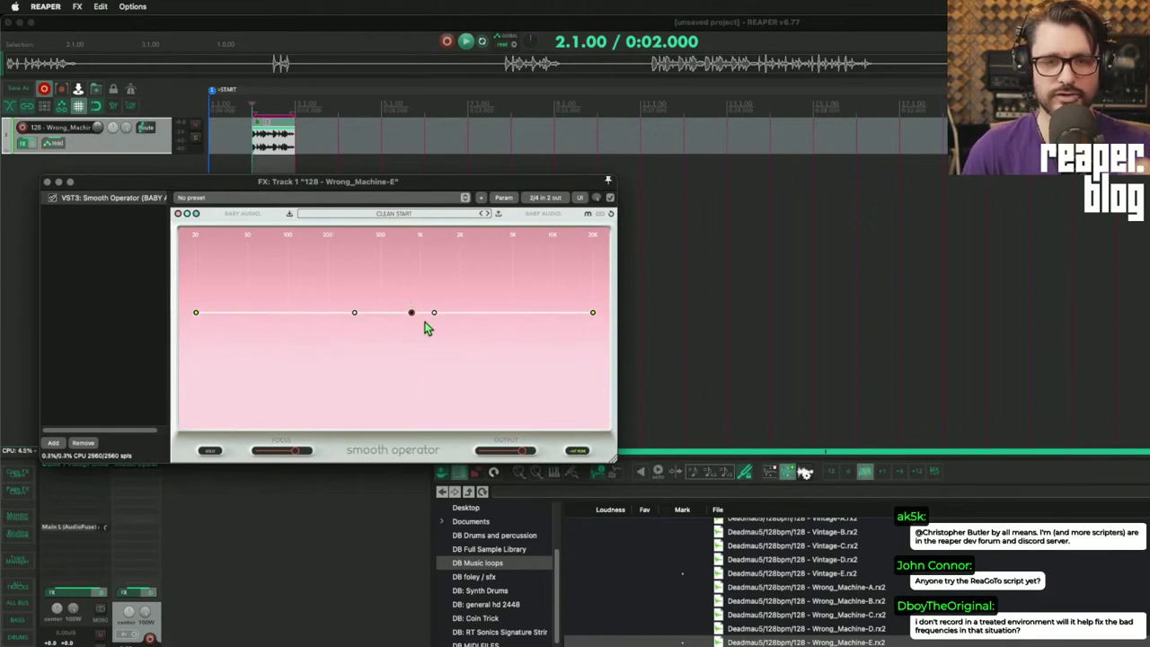
{"action": "left_click_drag", "start_coordinate": [413, 316], "coordinate": [319, 485]}
{"action": "left_click_drag", "start_coordinate": [411, 323], "coordinate": [414, 262]}
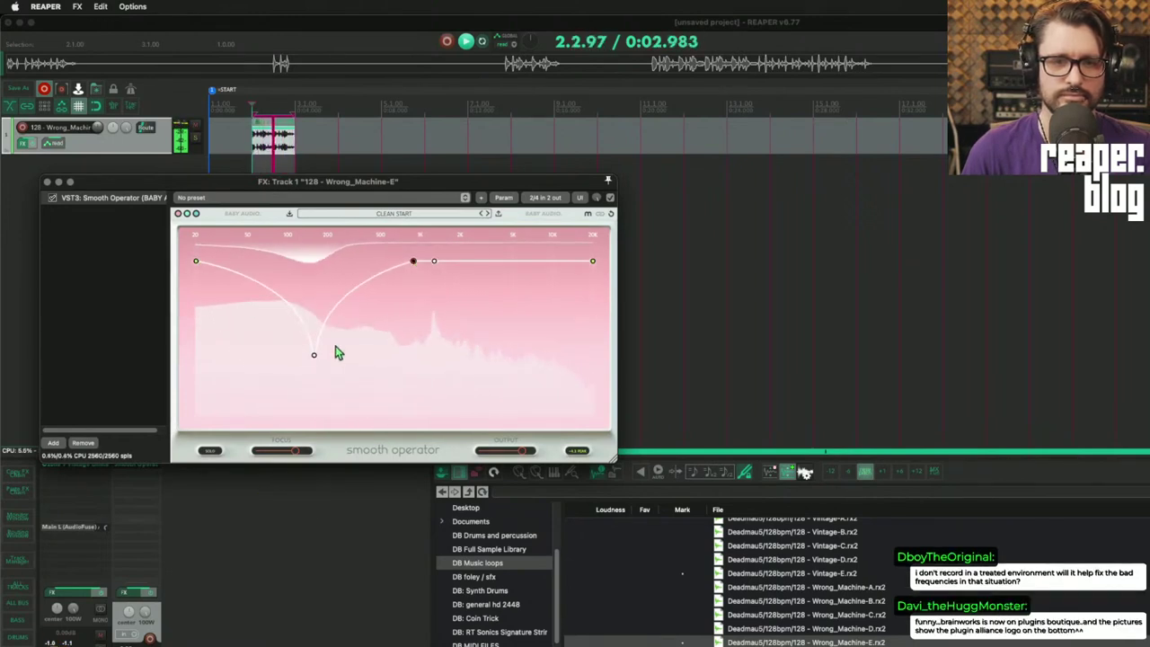
{"action": "left_click_drag", "start_coordinate": [315, 356], "coordinate": [328, 278]}
{"action": "key", "text": "space"}
{"action": "left_click_drag", "start_coordinate": [414, 261], "coordinate": [414, 267]}
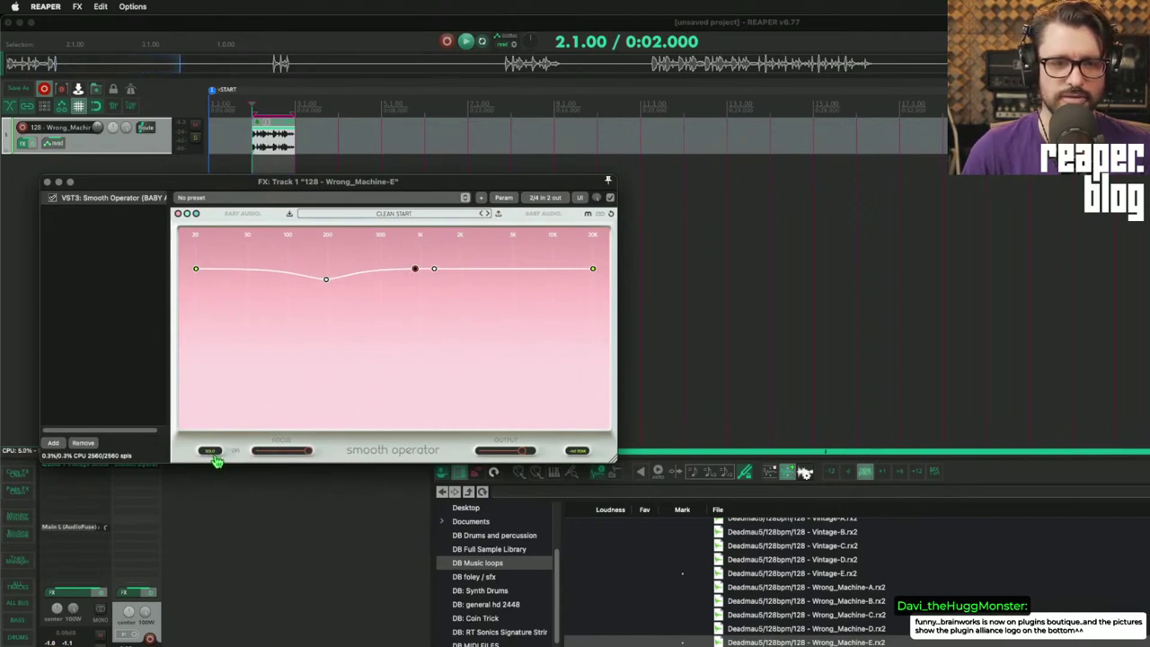
- During playback, pull a deep dip near 60 Hz and a smaller one near 5 kHz, and lower the curve's low end
{"action": "key", "text": "space"}
{"action": "left_click_drag", "start_coordinate": [326, 279], "coordinate": [264, 389]}
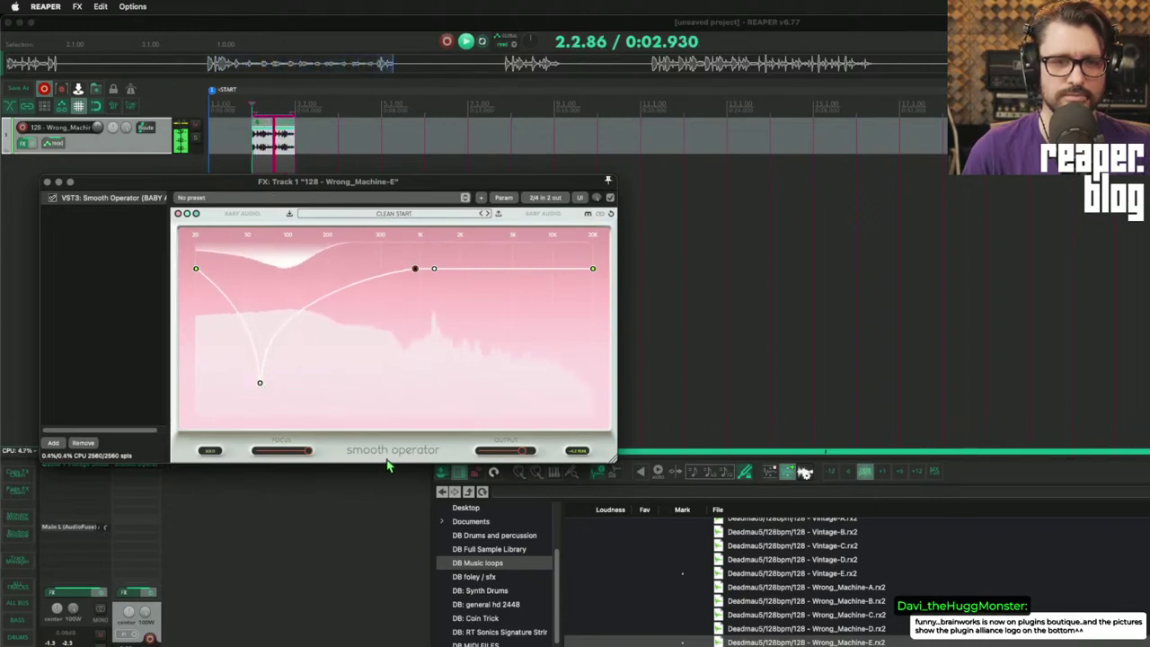
{"action": "left_click_drag", "start_coordinate": [439, 274], "coordinate": [508, 318]}
{"action": "mouse_move", "coordinate": [413, 270]}
{"action": "left_mouse_down"}
{"action": "mouse_move", "coordinate": [424, 332]}
{"action": "mouse_move", "coordinate": [423, 250]}
{"action": "mouse_move", "coordinate": [423, 305]}
{"action": "mouse_move", "coordinate": [425, 279]}
{"action": "left_mouse_up"}
{"action": "left_click_drag", "start_coordinate": [200, 285], "coordinate": [196, 332]}
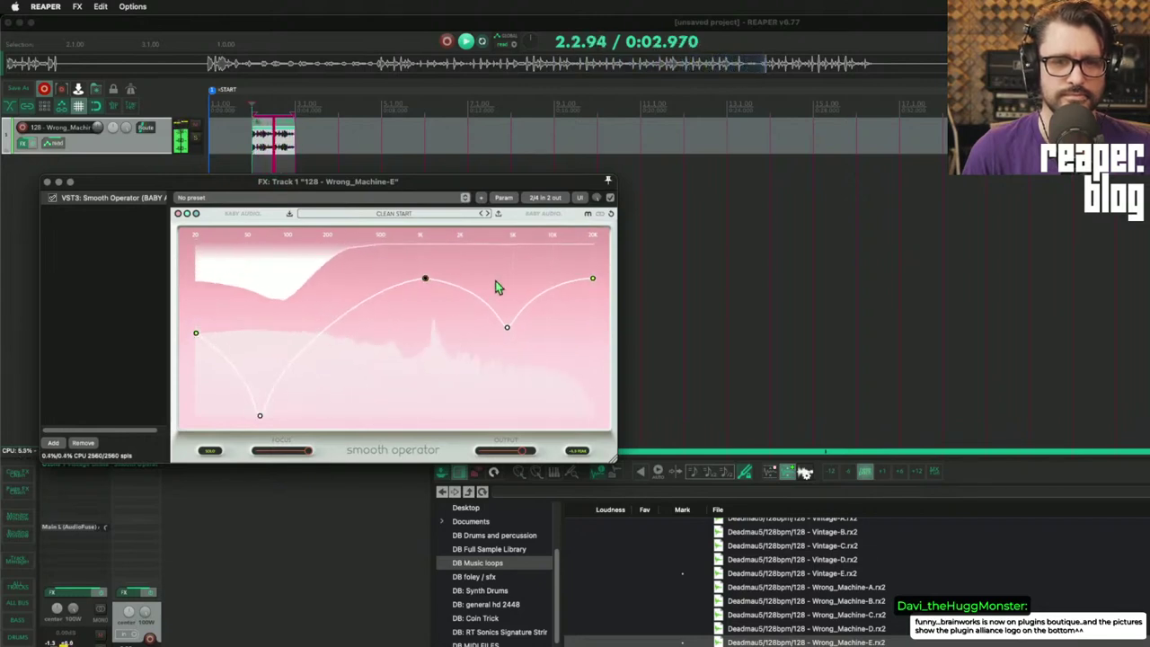
- Raise the overall threshold, make the low dip shallower near 80 Hz, and stop playback
{"action": "left_click_drag", "start_coordinate": [425, 281], "coordinate": [442, 242]}
{"action": "left_click_drag", "start_coordinate": [262, 403], "coordinate": [273, 361]}
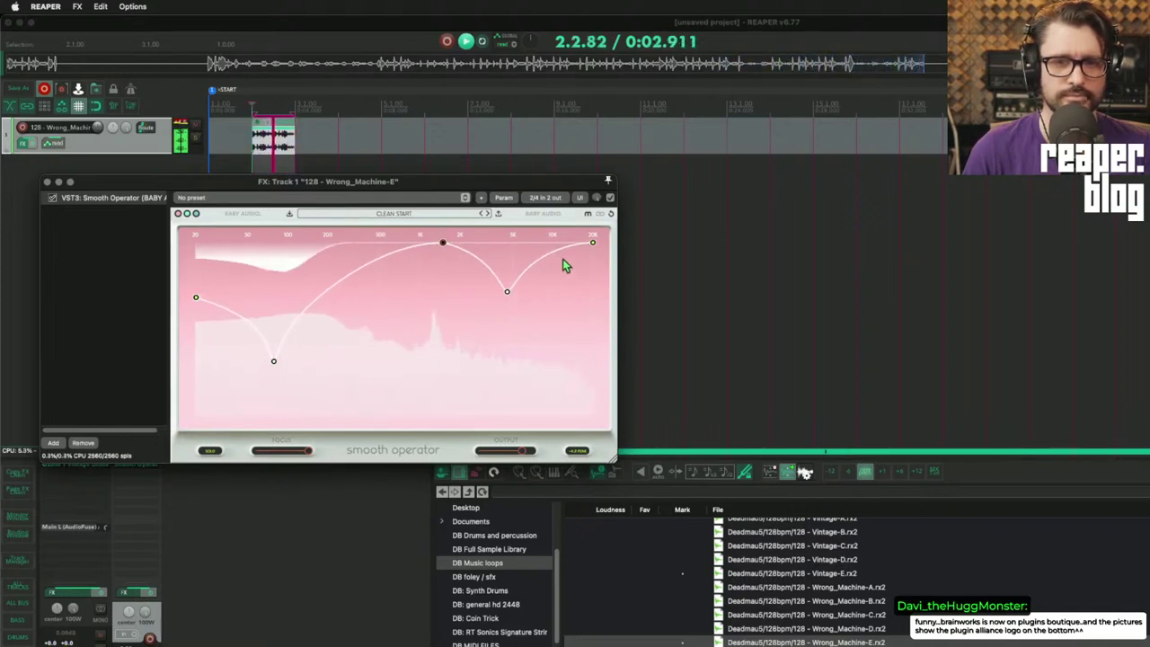
{"action": "key", "text": "space"}
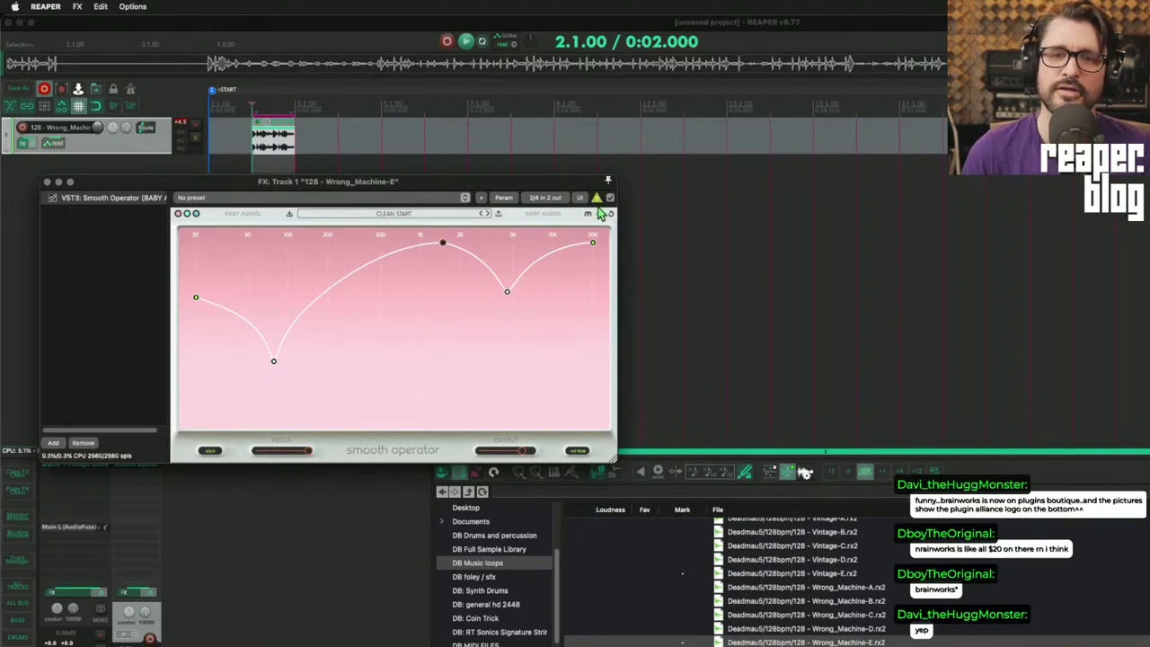
- Replay the loop with a much lower overall threshold, reduce the Focus amount slightly, and raise the threshold again near 2 kHz
{"action": "key", "text": "space"}
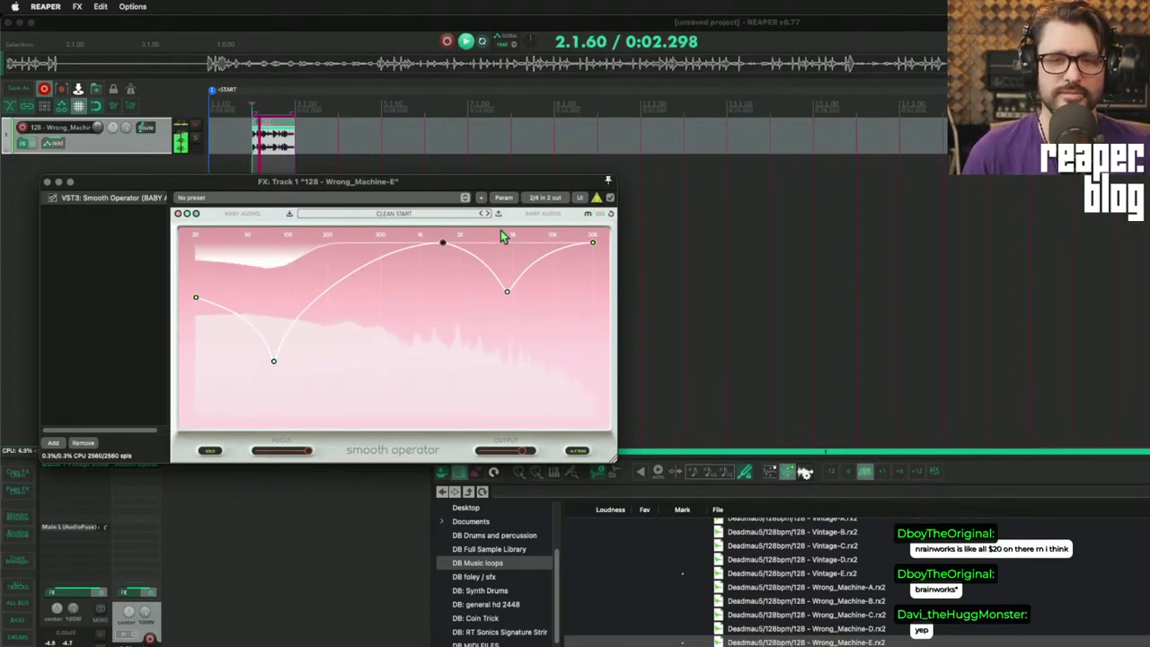
{"action": "left_click_drag", "start_coordinate": [443, 244], "coordinate": [442, 342]}
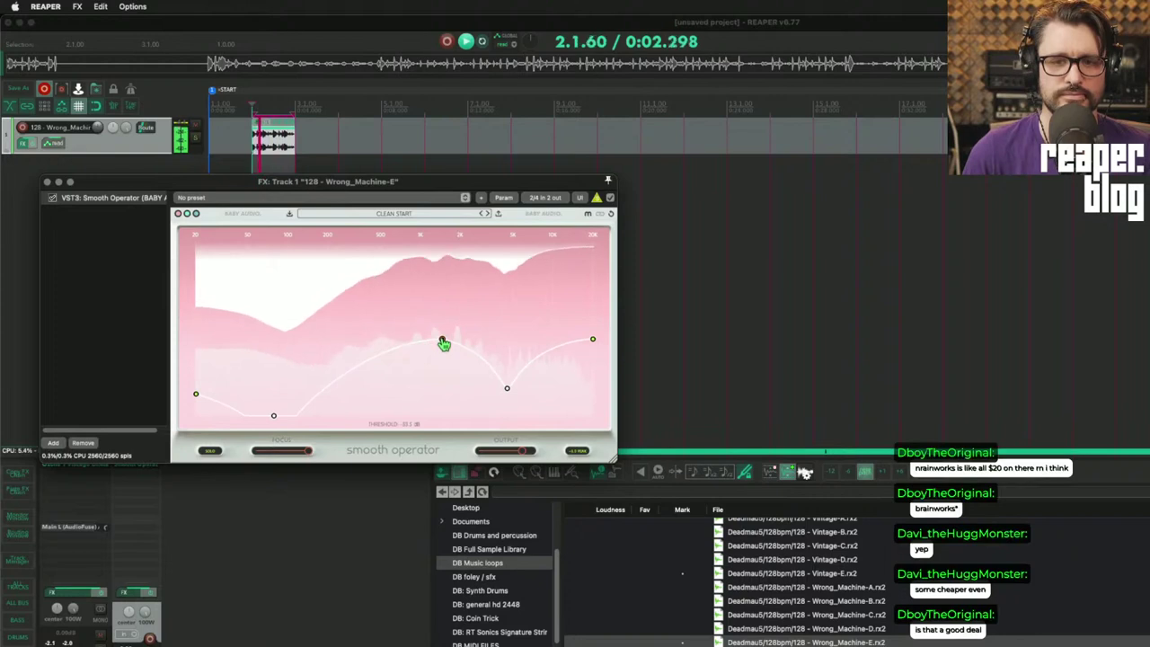
{"action": "mouse_move", "coordinate": [307, 455]}
{"action": "left_mouse_down"}
{"action": "mouse_move", "coordinate": [257, 461]}
{"action": "mouse_move", "coordinate": [303, 461]}
{"action": "left_mouse_up"}
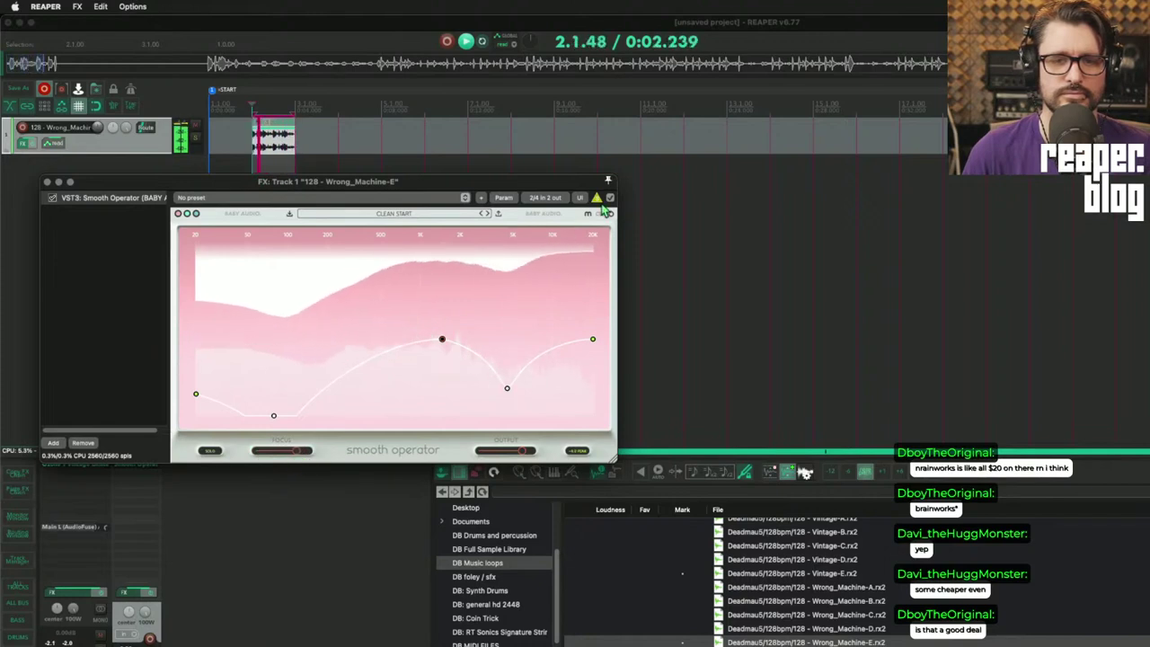
{"action": "left_click_drag", "start_coordinate": [441, 340], "coordinate": [459, 261]}
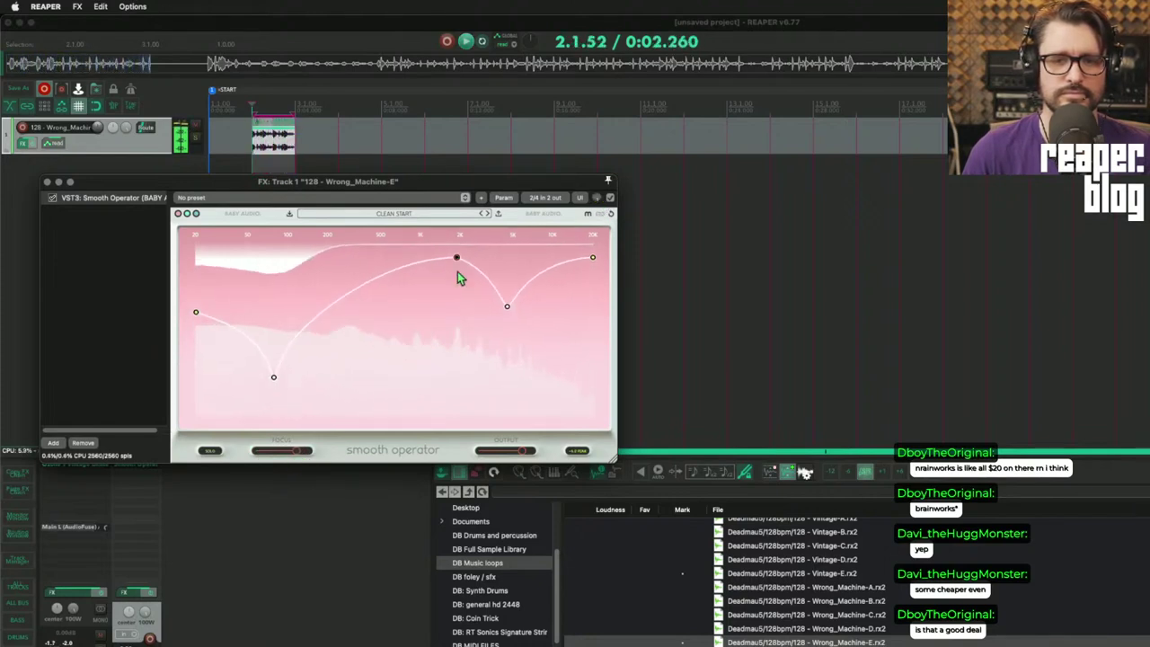
- Reposition the Smooth Operator window, try its alternative colour modes, and view its built-in preset list
{"action": "left_click_drag", "start_coordinate": [293, 187], "coordinate": [422, 199]}
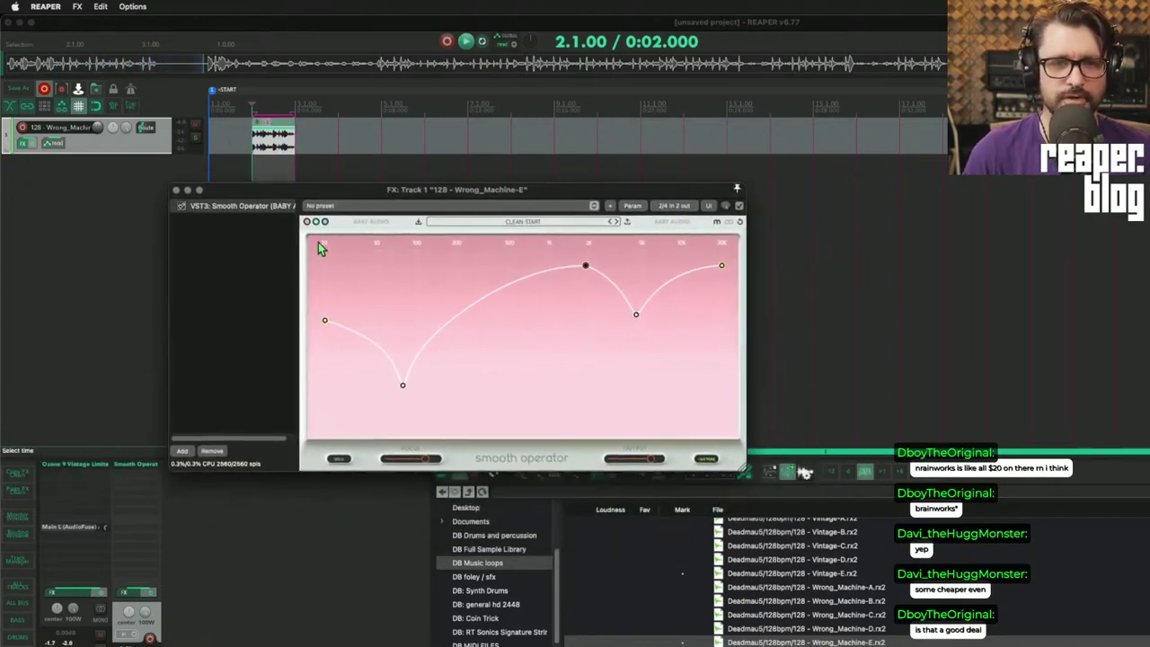
{"action": "left_click", "coordinate": [317, 225]}
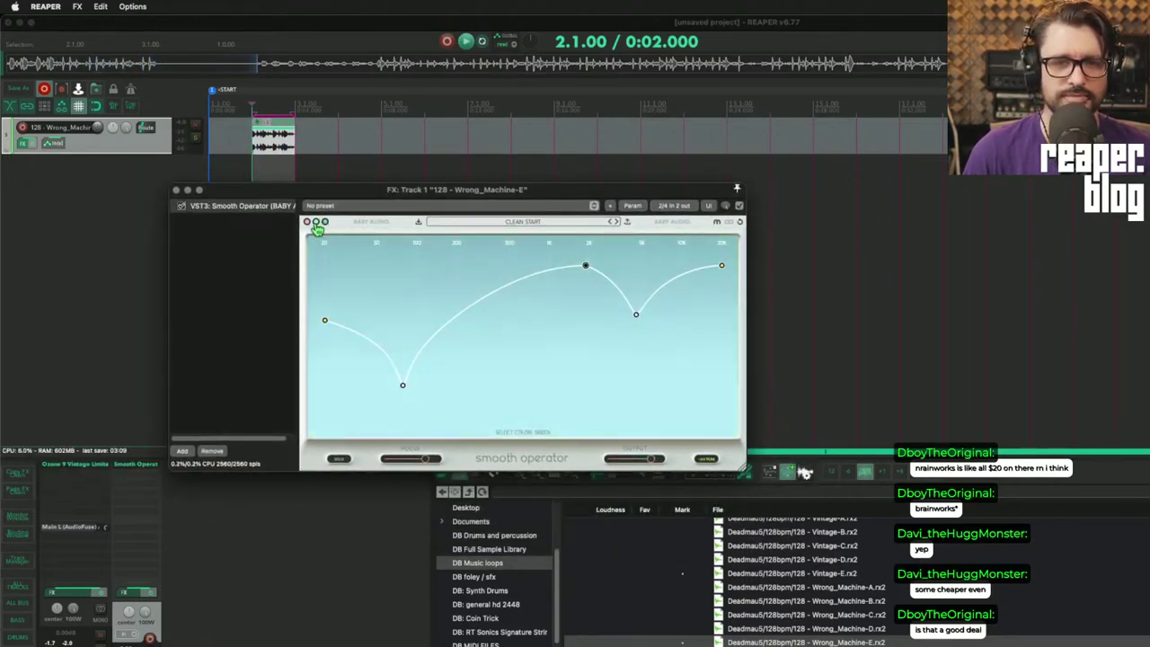
{"action": "left_click", "coordinate": [324, 223]}
{"action": "left_click", "coordinate": [568, 222]}
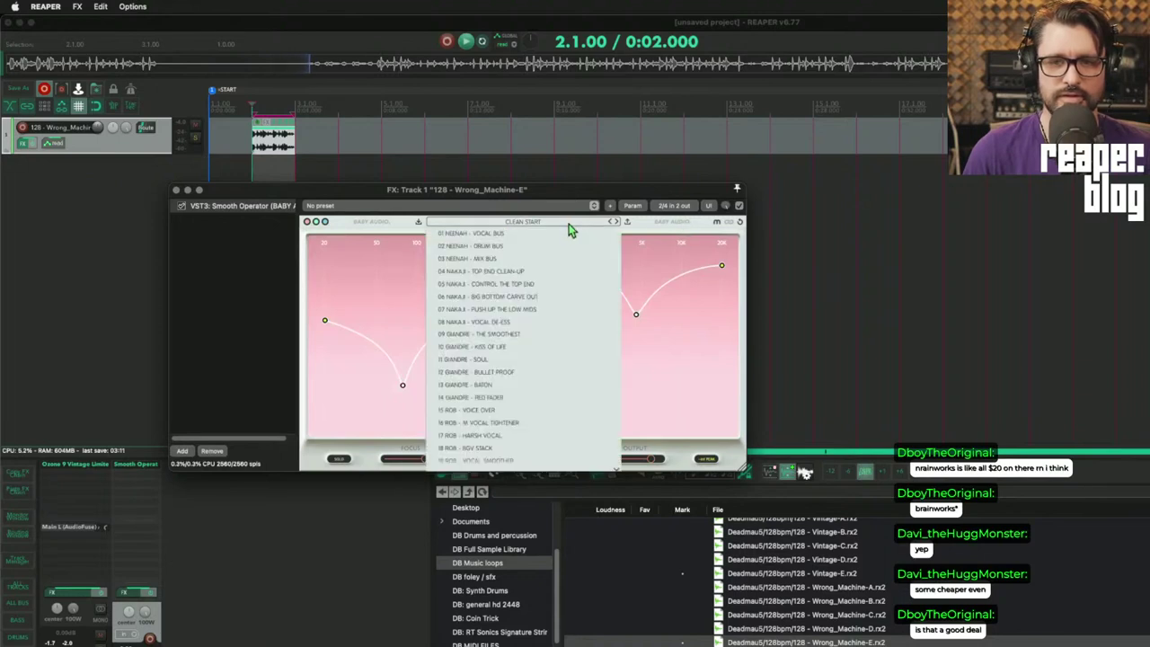
{"action": "left_click", "coordinate": [386, 223]}
{"action": "left_click", "coordinate": [496, 252]}
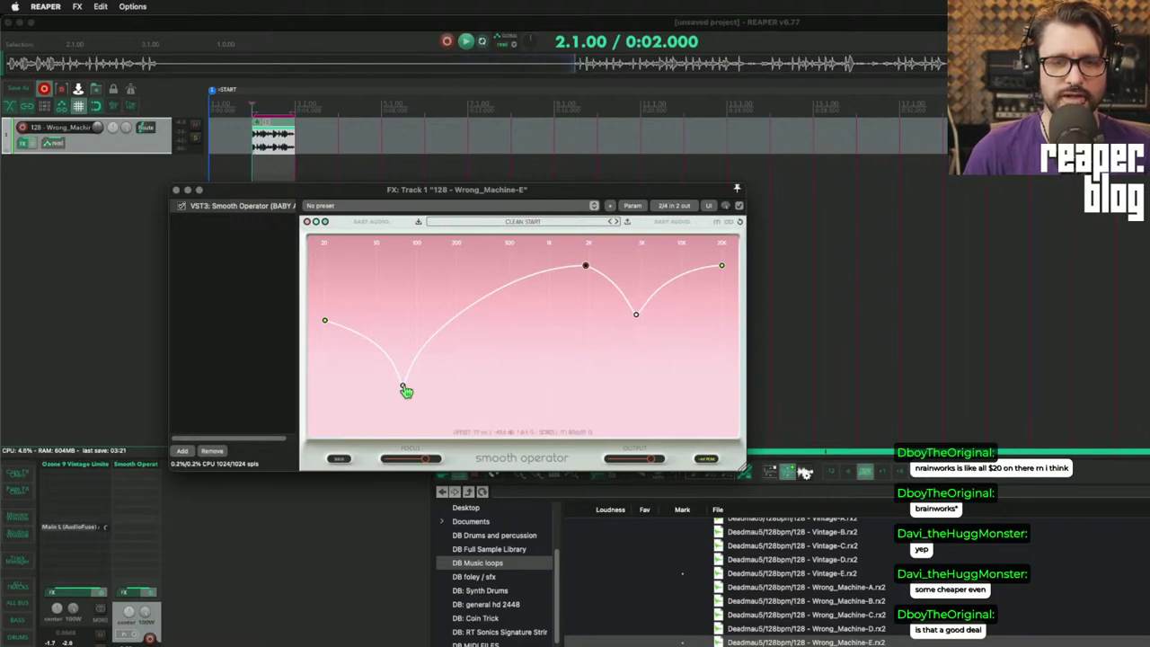
- Flatten the Smooth Operator curve by raising the low dip, the low end and the high-frequency dip towards the main threshold
{"action": "left_click_drag", "start_coordinate": [403, 389], "coordinate": [409, 294]}
{"action": "left_click_drag", "start_coordinate": [326, 327], "coordinate": [330, 298]}
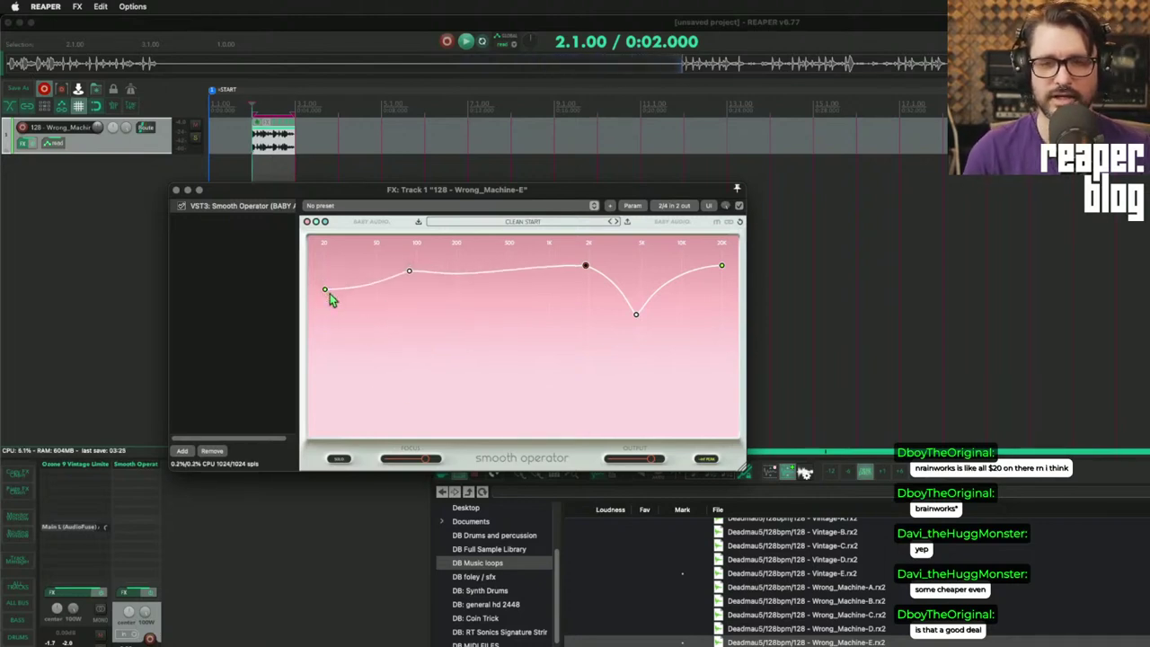
{"action": "left_click_drag", "start_coordinate": [636, 314], "coordinate": [643, 265]}
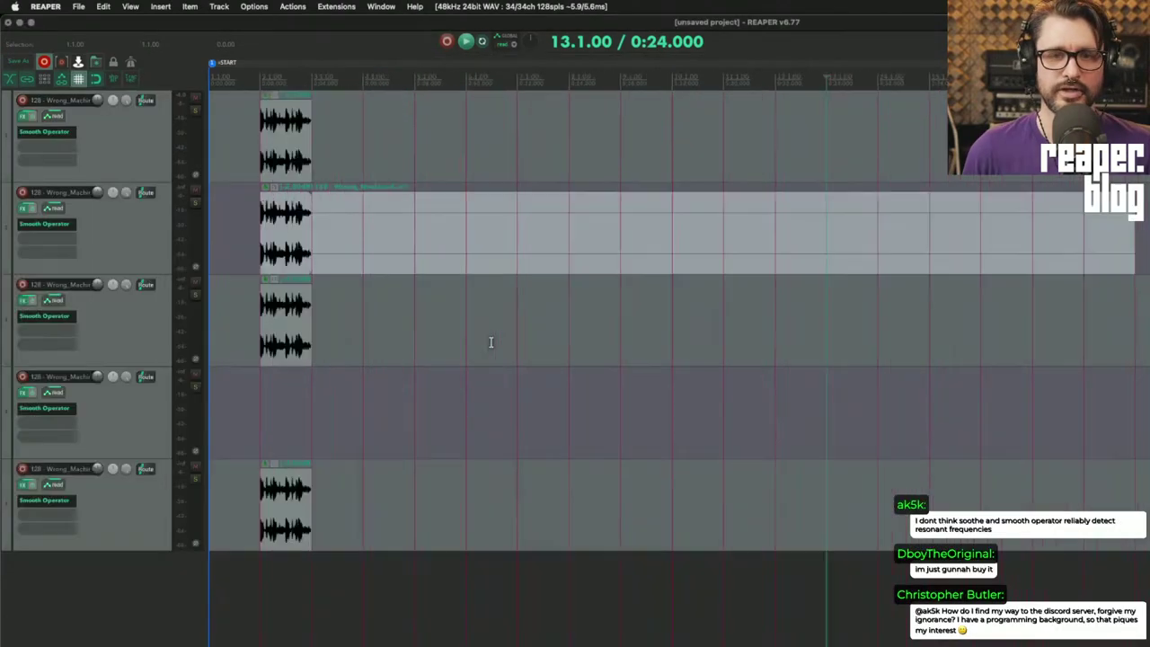
- Zoom the arrangement out horizontally, collapse all tracks to minimum height, and place the edit cursor at measure 9 on the third track
{"action": "scroll", "coordinate": [495, 346], "scroll_direction": "up", "scroll_amount": 3}
{"action": "scroll", "coordinate": [499, 352], "scroll_direction": "down", "scroll_amount": 5}
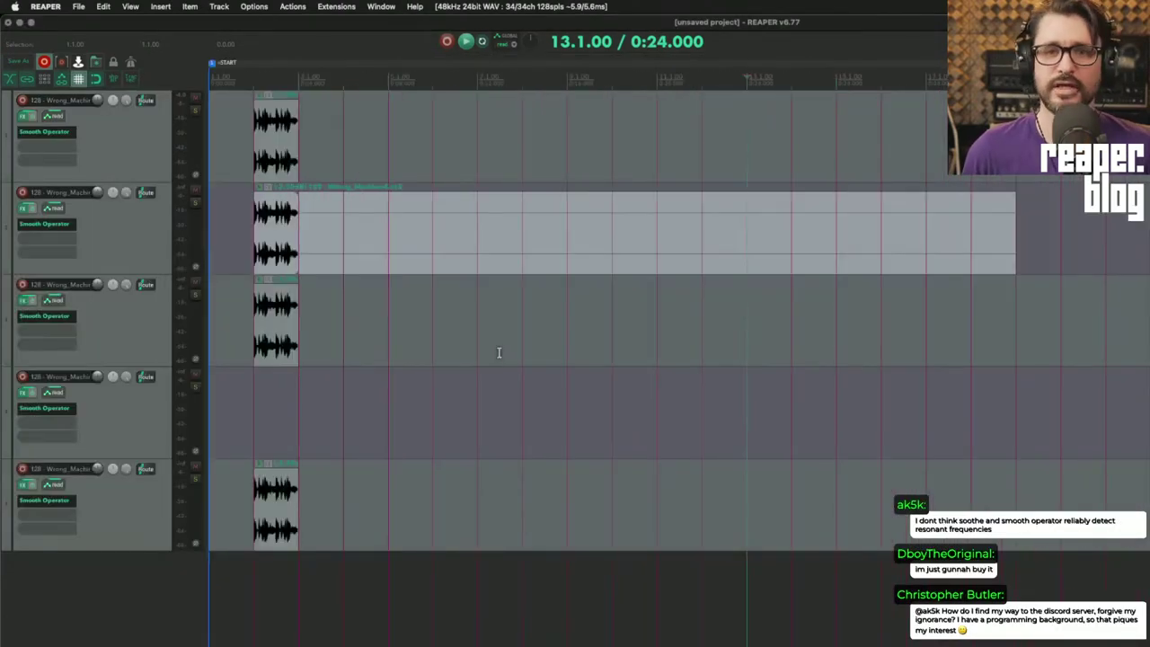
{"action": "scroll", "coordinate": [540, 351], "scroll_direction": "down", "scroll_amount": 5}
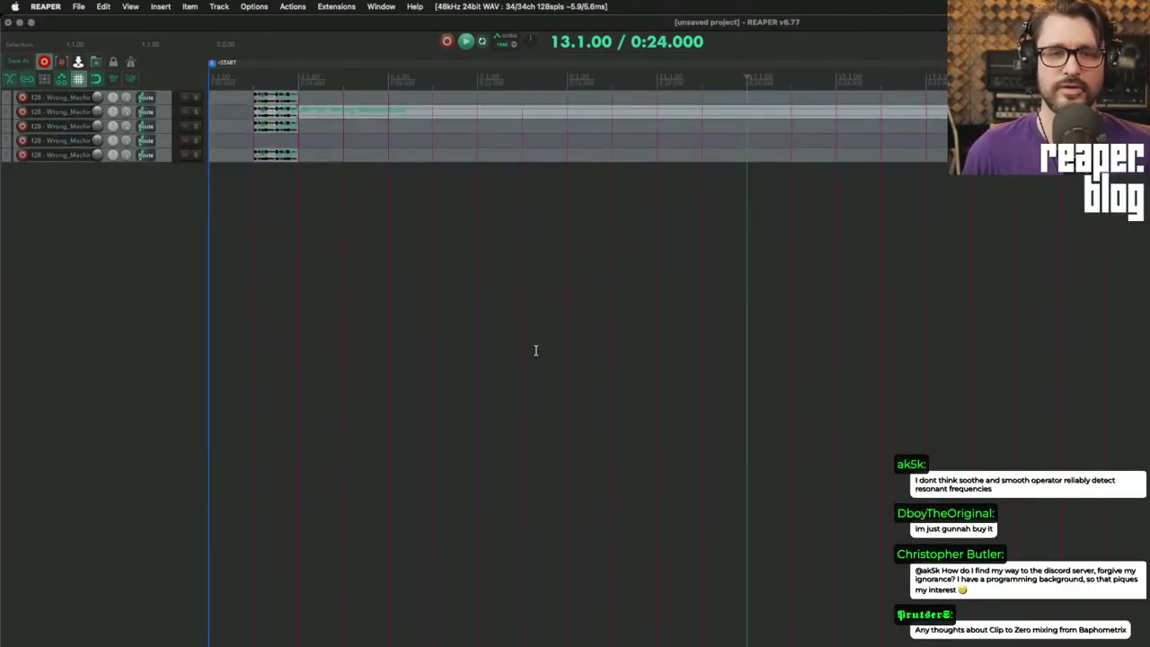
{"action": "left_click", "coordinate": [585, 130]}
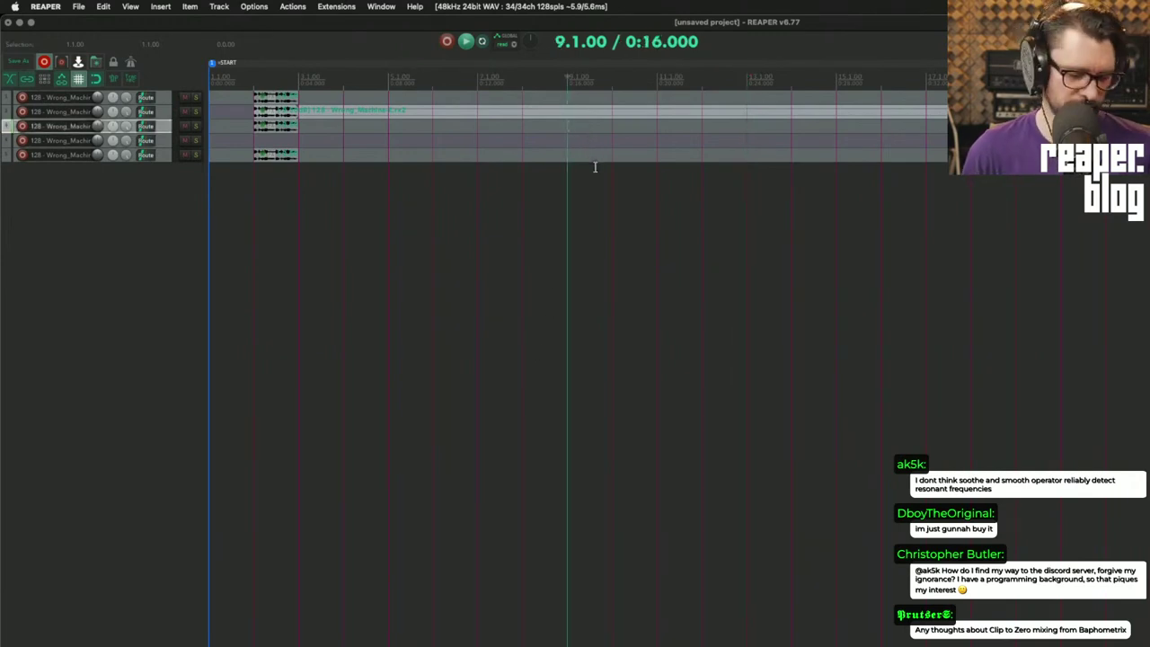
- Open the action list and look up the Opt+A shortcut's action, View: Zoom out project
{"action": "key", "text": "shift+slash"}
{"action": "left_click_drag", "start_coordinate": [672, 456], "coordinate": [672, 132]}
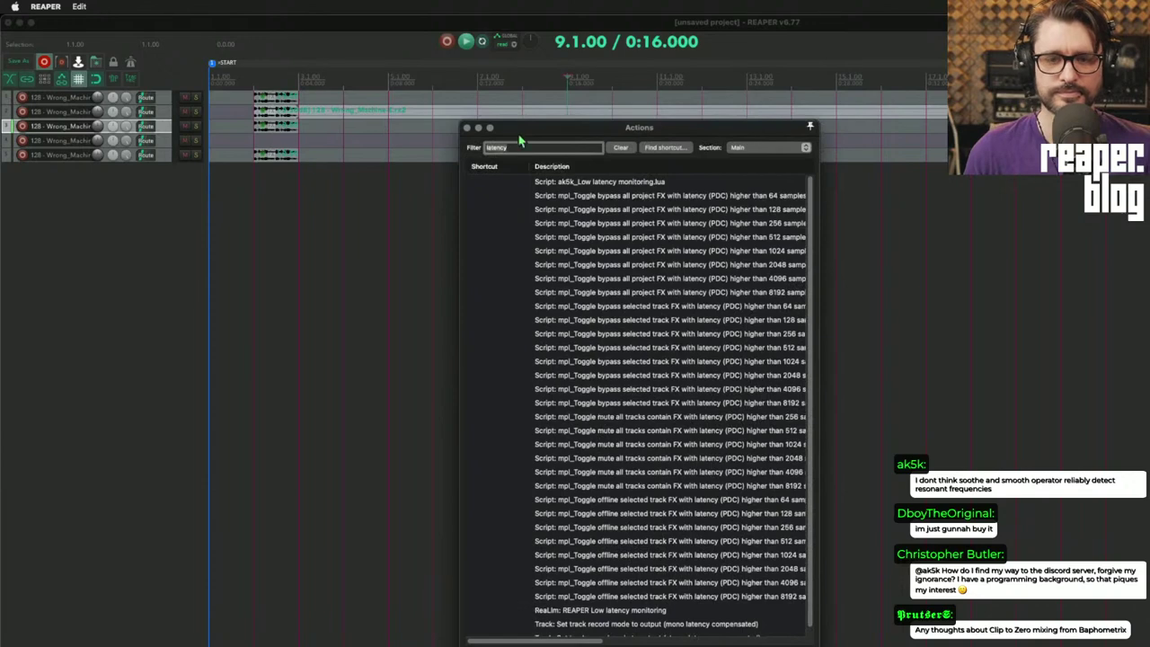
{"action": "left_click", "coordinate": [663, 148]}
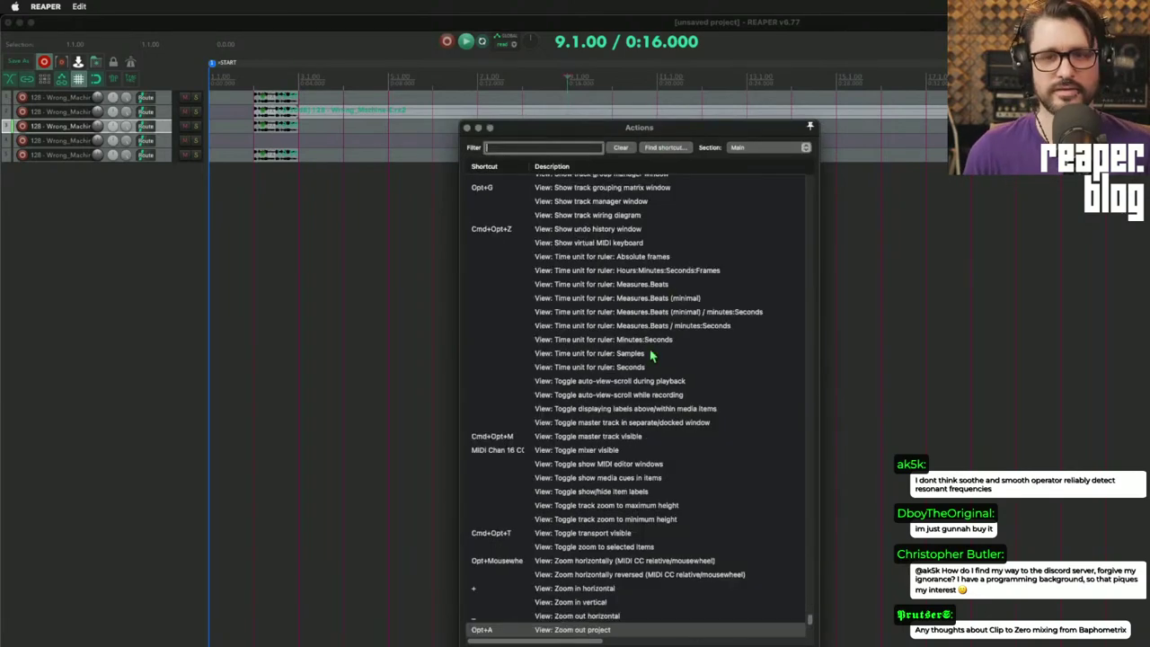
{"action": "scroll", "coordinate": [661, 539], "scroll_direction": "down", "scroll_amount": 5}
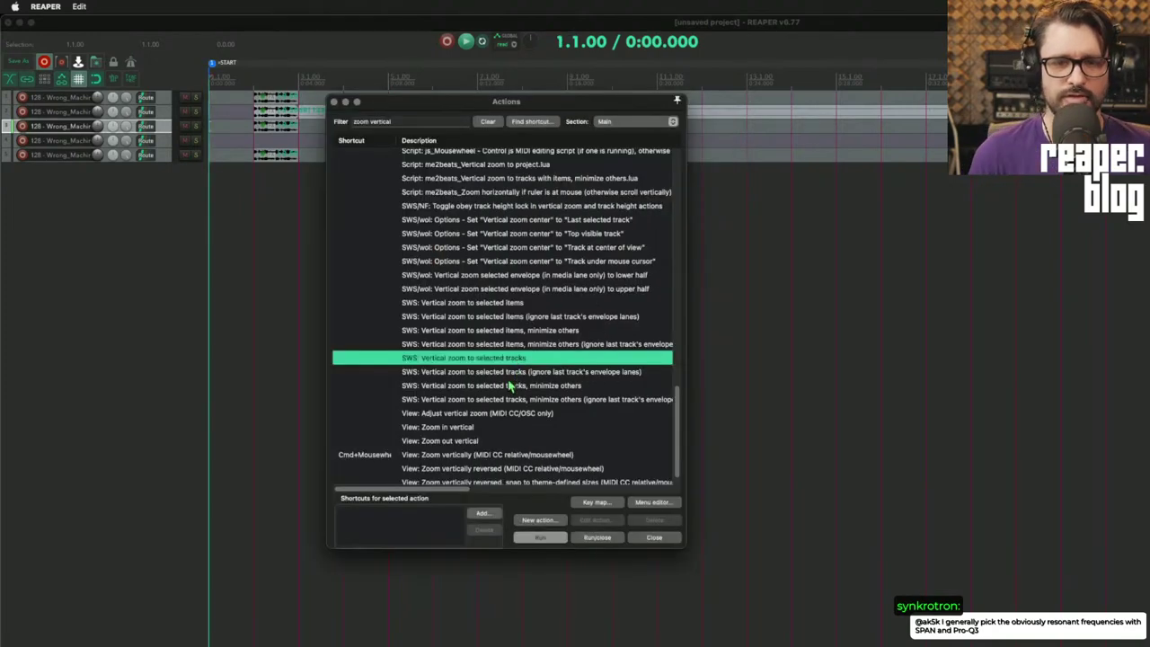
- Select all tracks and run the SWS: Vertical zoom to selected tracks action
{"action": "left_click", "coordinate": [164, 127]}
{"action": "key", "text": "super+a"}
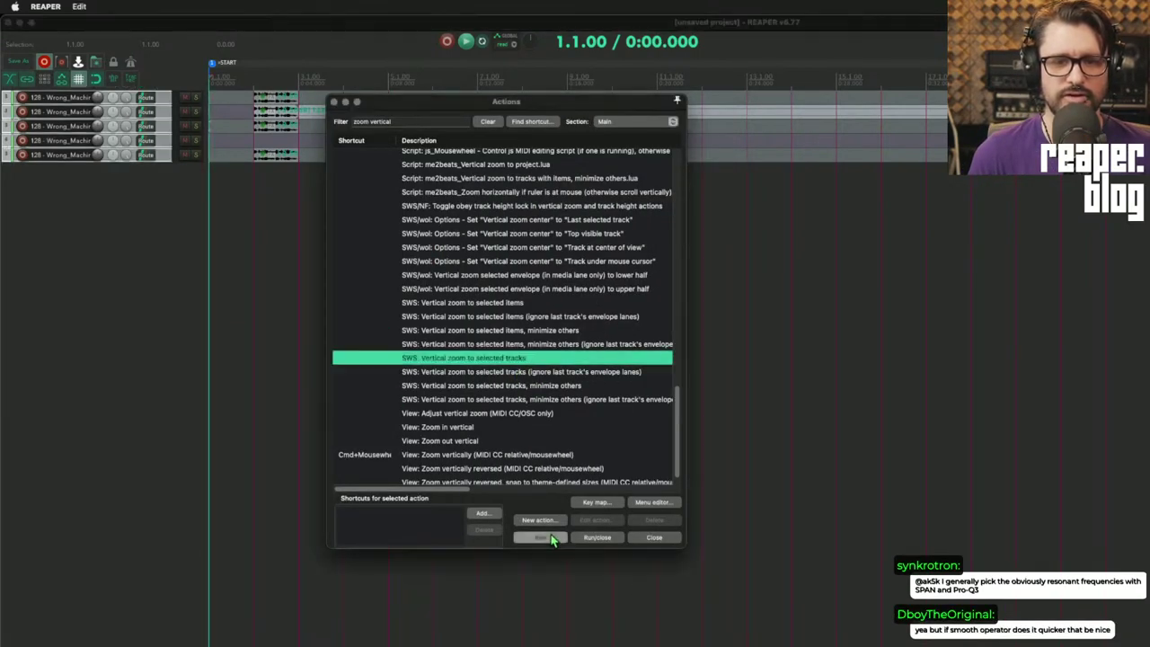
{"action": "left_click", "coordinate": [552, 540]}
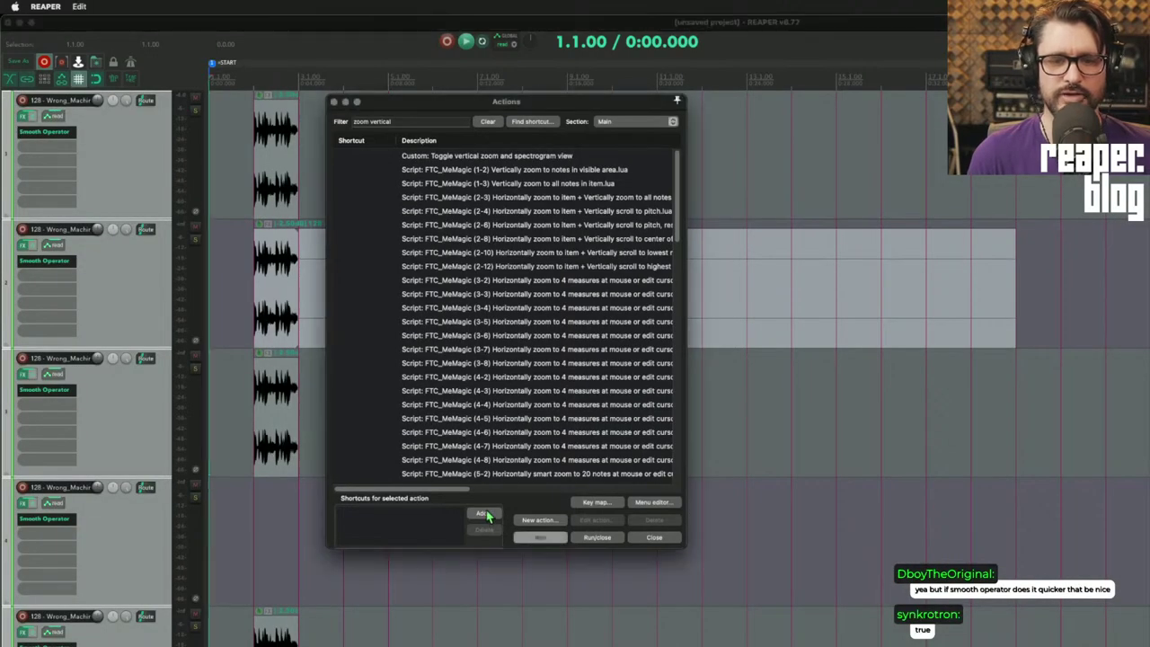
- Create a custom action named Zoom full project from SWS: Vertical zoom to selected tracks and View: Zoom out project, with consolidated undo points
{"action": "left_click", "coordinate": [538, 522]}
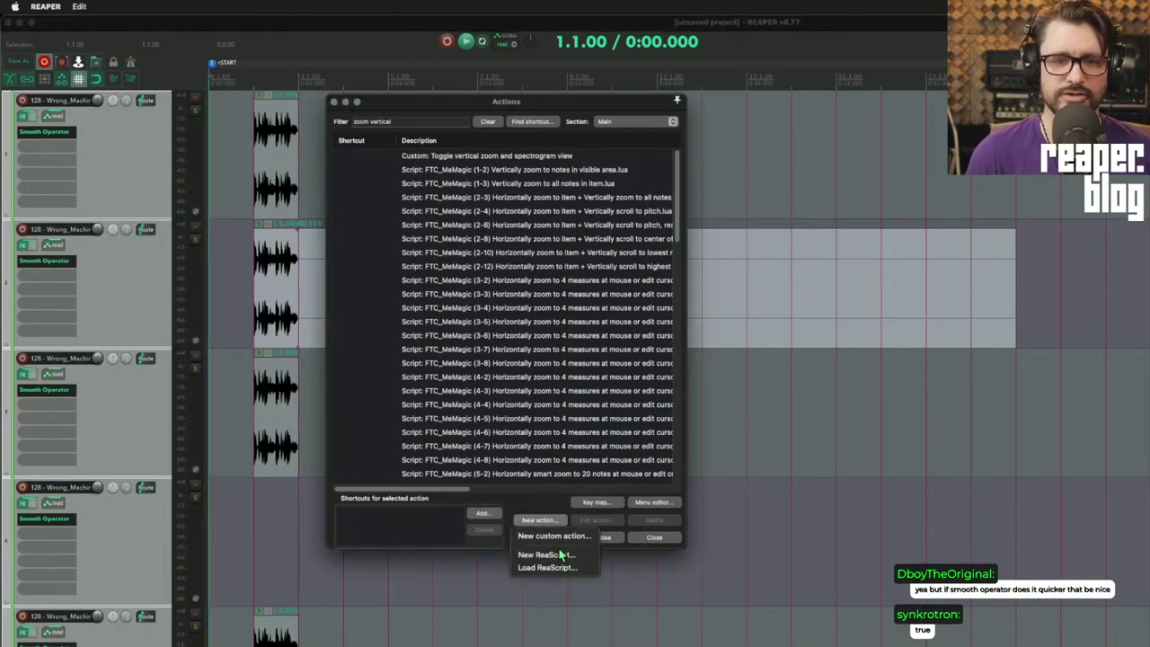
{"action": "left_click", "coordinate": [550, 536]}
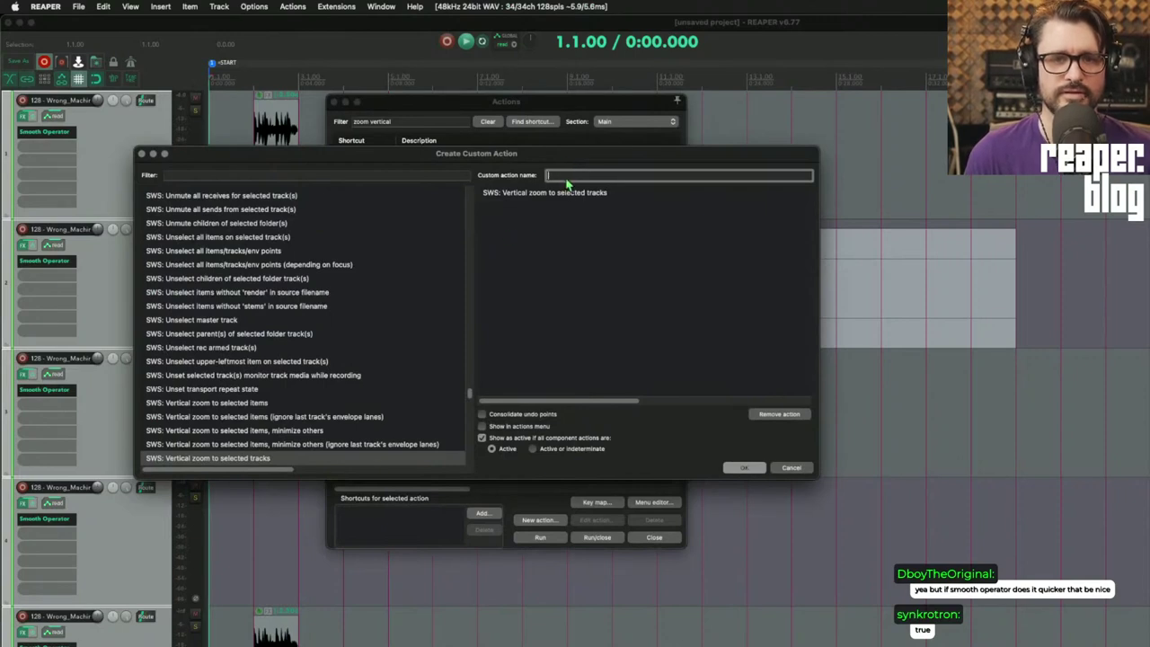
{"action": "type", "text": "Zoo"}
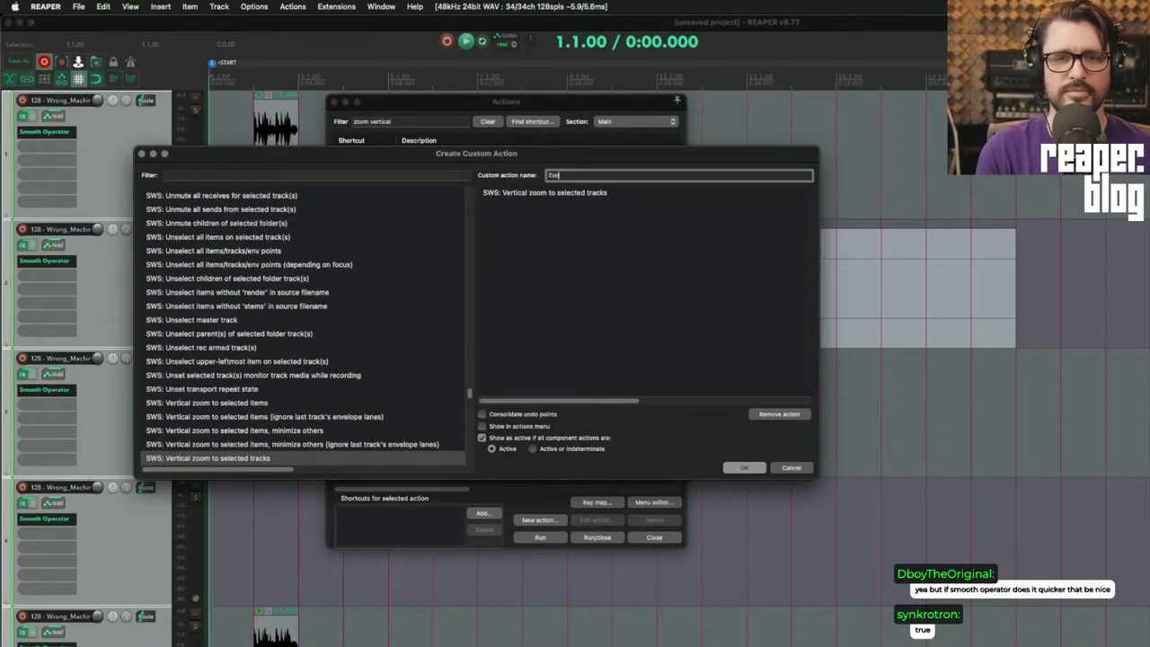
{"action": "type", "text": "m fu"}
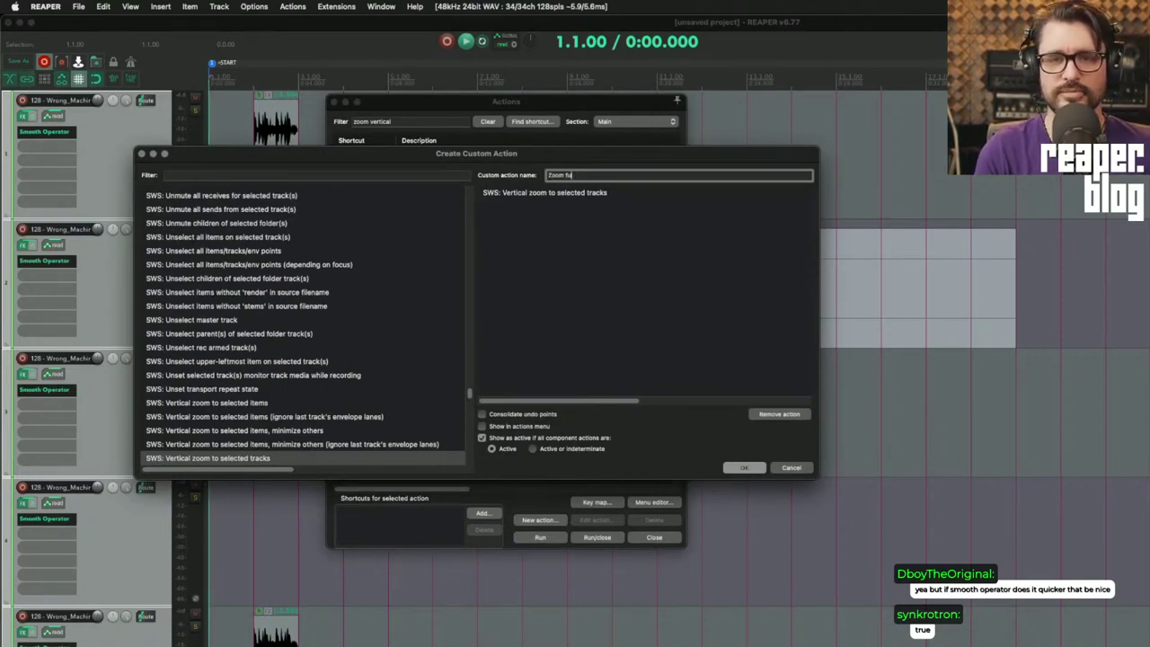
{"action": "type", "text": "ll prejec"}
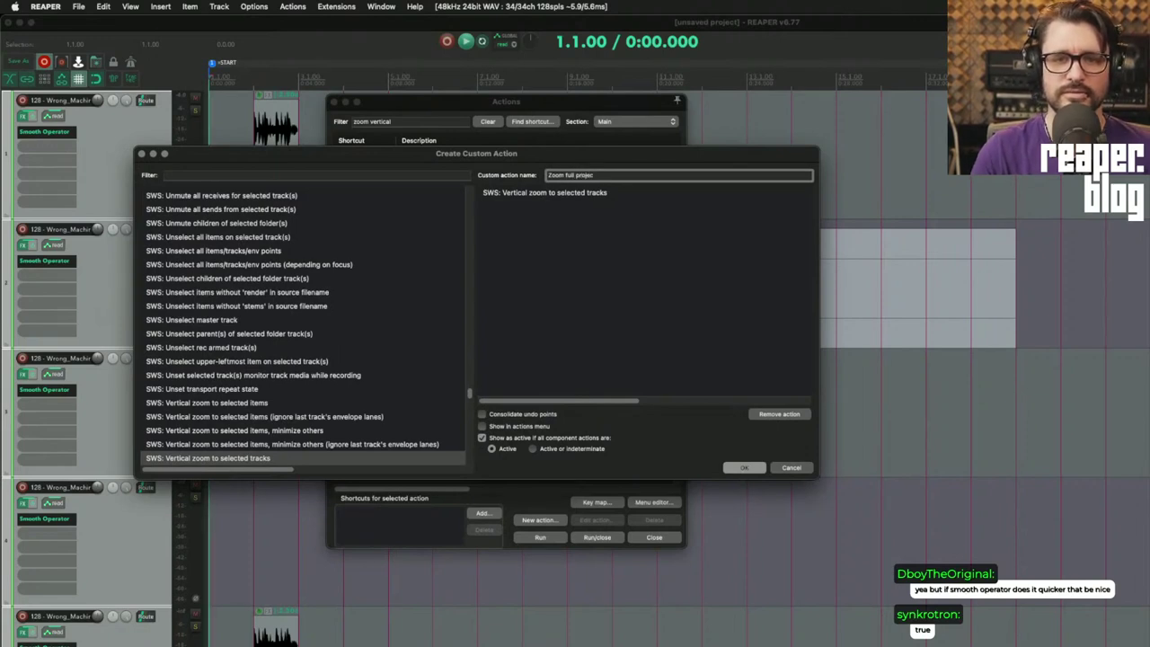
{"action": "key", "text": "Tab"}
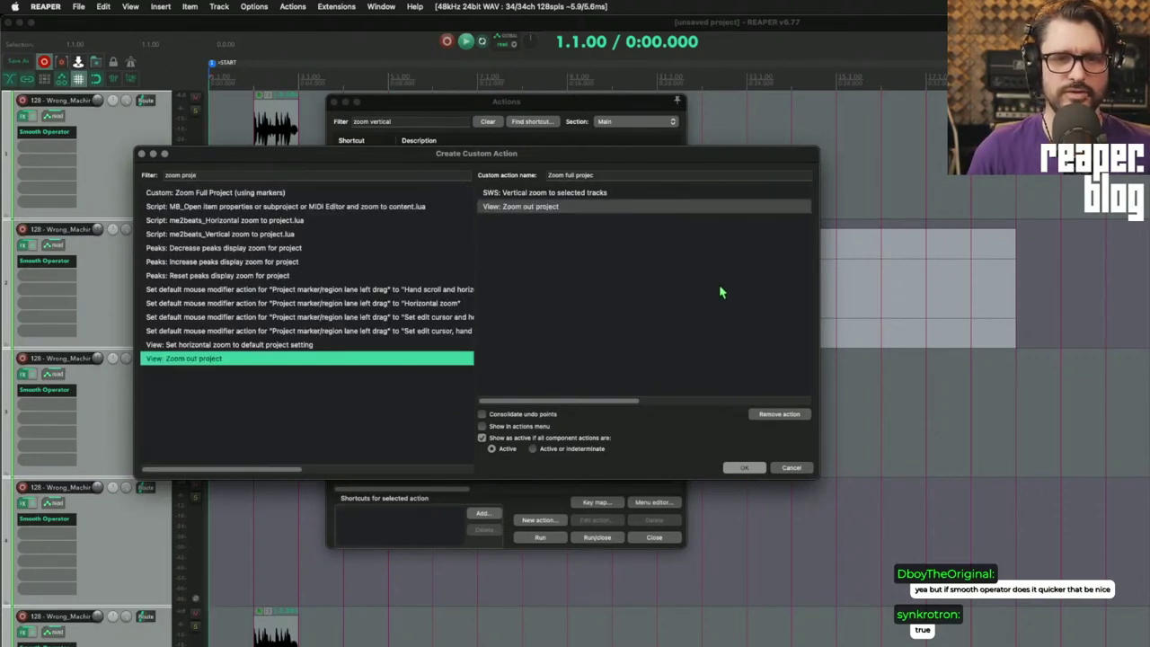
{"action": "left_click", "coordinate": [525, 416]}
- Add Track: Select all tracks as the first command of the Zoom full project custom action
{"action": "left_click", "coordinate": [274, 177]}
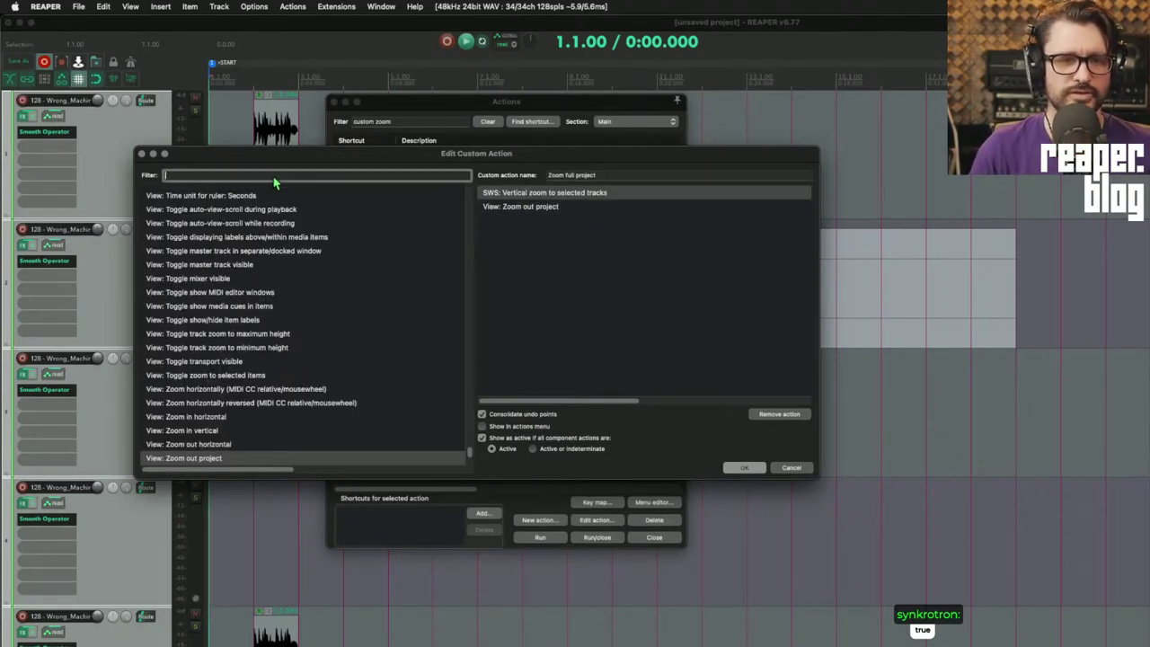
{"action": "type", "text": "select all tracks"}
{"action": "left_click_drag", "start_coordinate": [182, 346], "coordinate": [672, 311]}
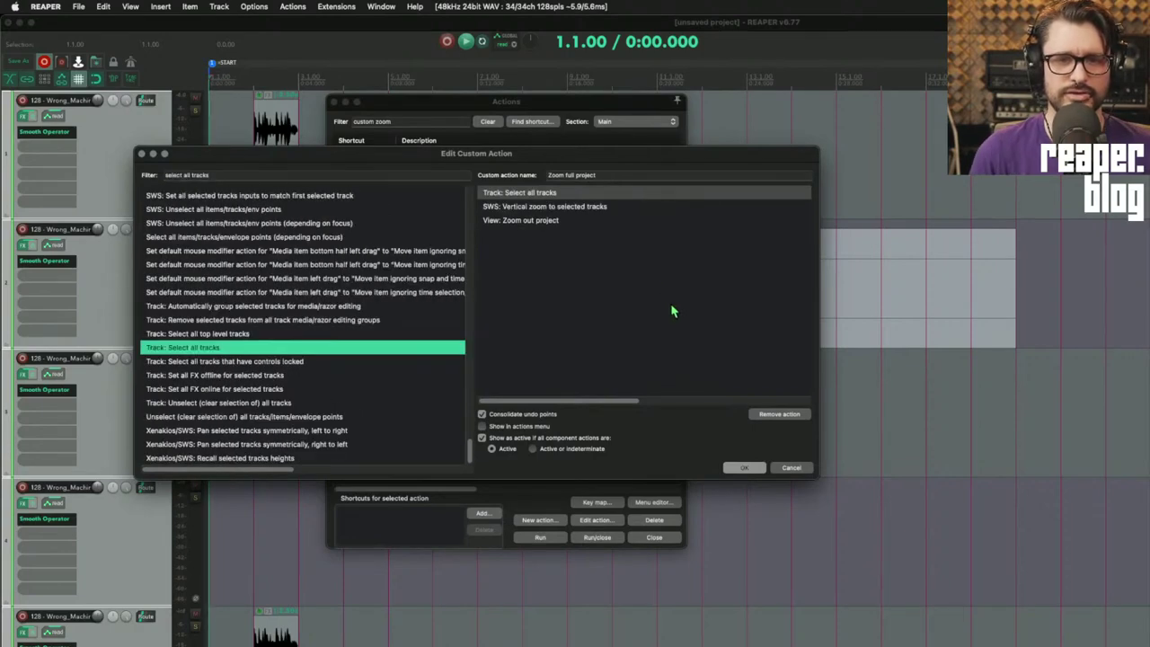
- Add SWS: Save current track selection as the first command and SWS: Restore saved track selection as the last, and save the custom action
{"action": "left_click", "coordinate": [682, 438]}
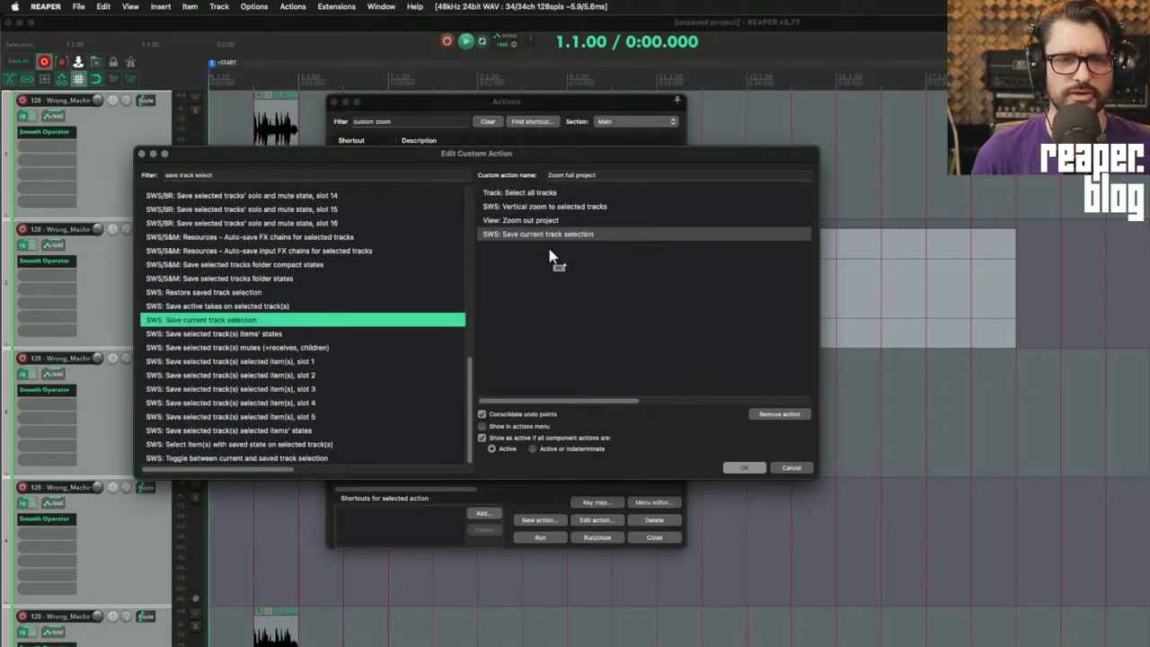
{"action": "left_click_drag", "start_coordinate": [552, 257], "coordinate": [582, 193]}
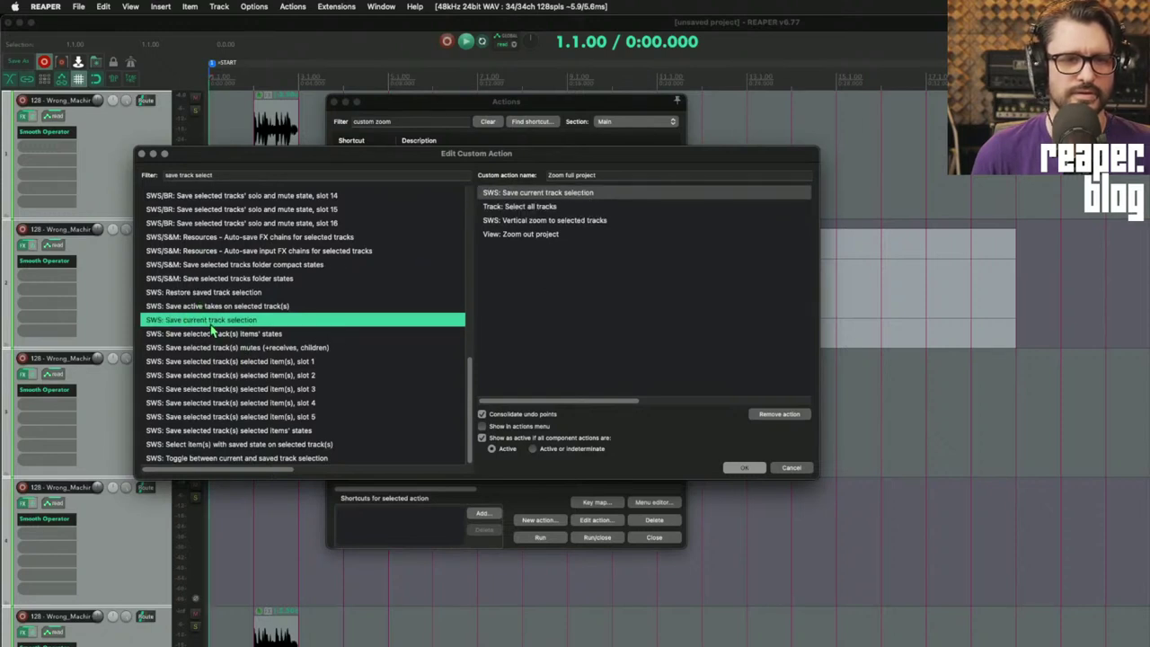
{"action": "left_click_drag", "start_coordinate": [225, 293], "coordinate": [590, 265]}
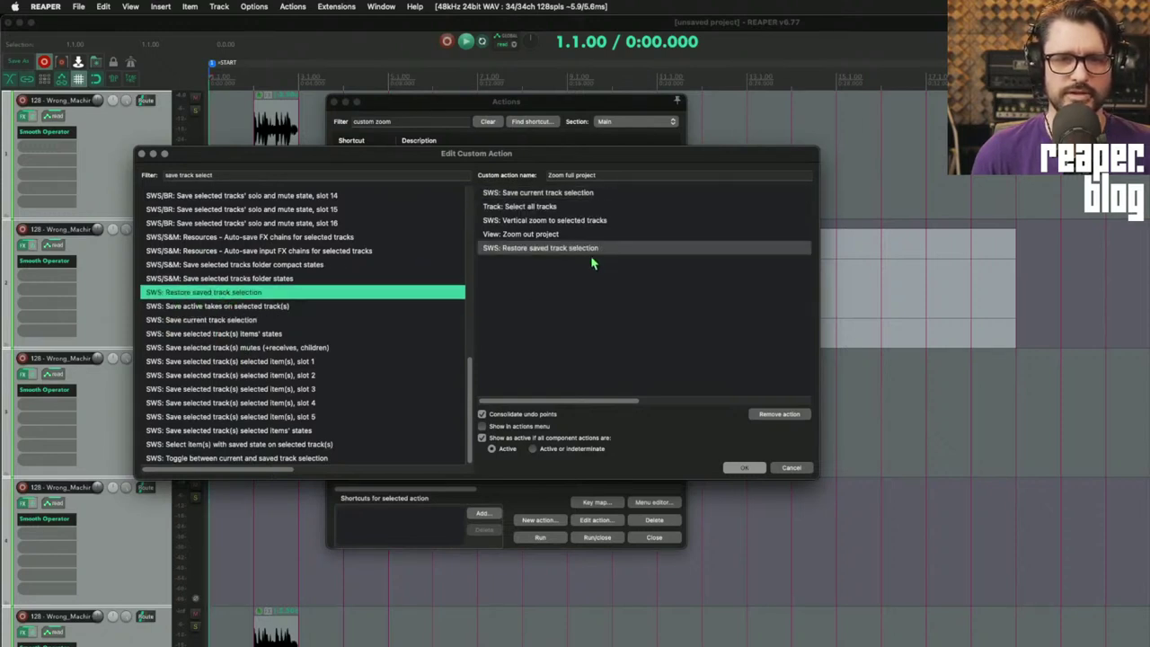
{"action": "left_click", "coordinate": [229, 177]}
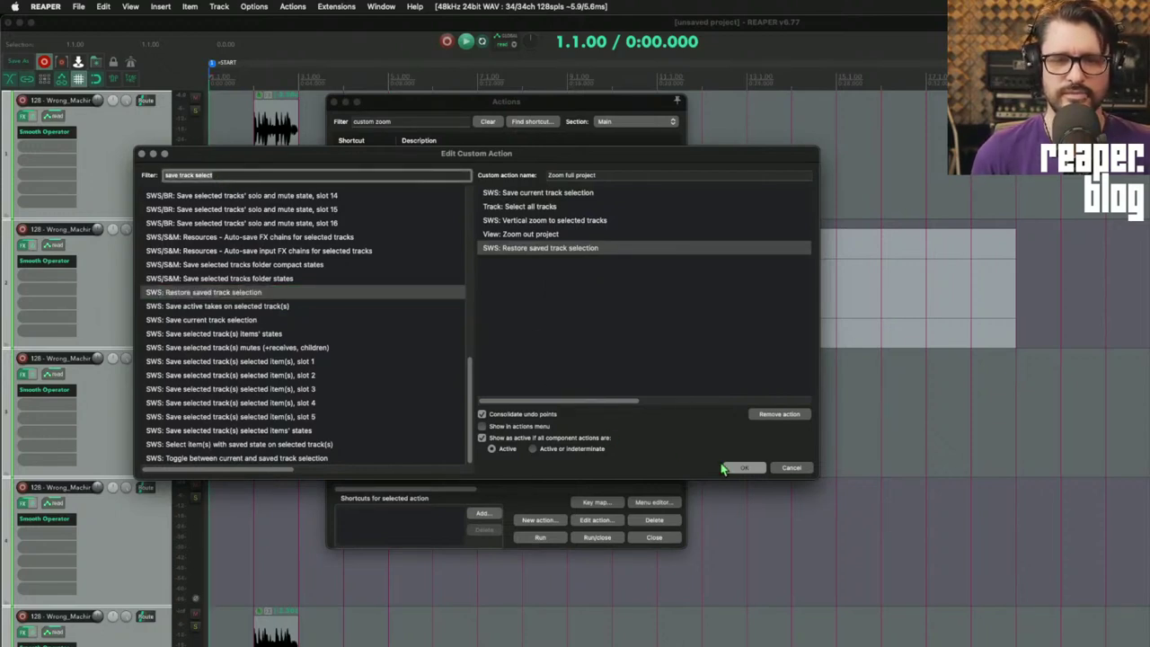
{"action": "left_click", "coordinate": [753, 469]}
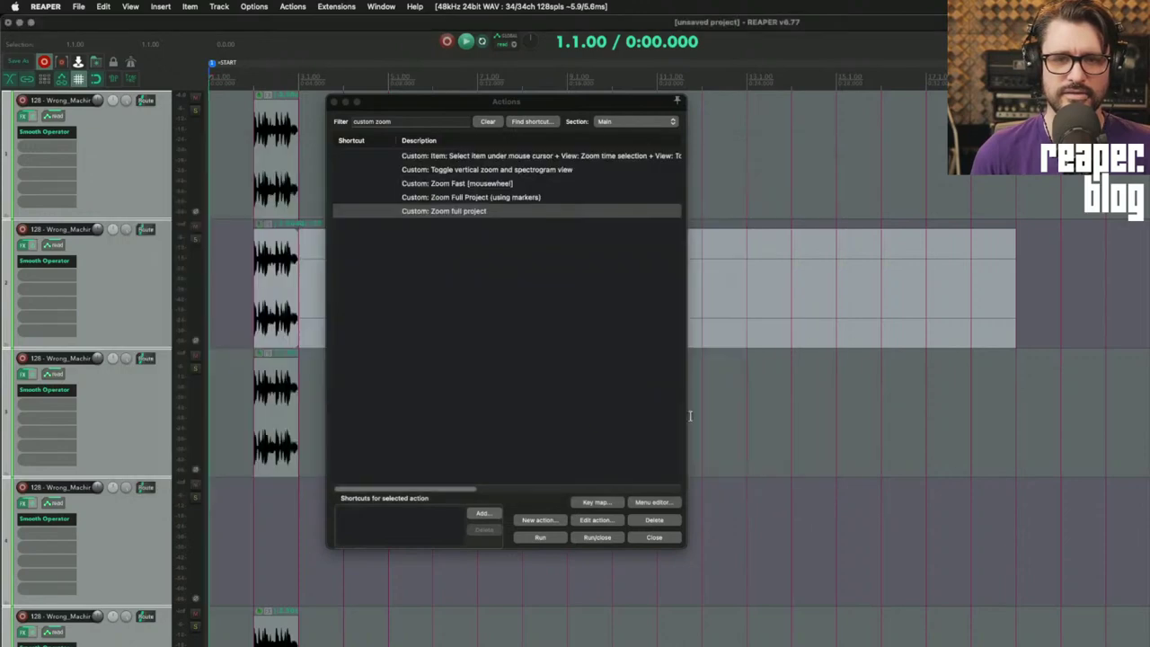
- Place the edit cursor at measure 13 on the third track, change the zoom with tracks collapsed, and run Zoom full project
{"action": "left_click", "coordinate": [735, 460]}
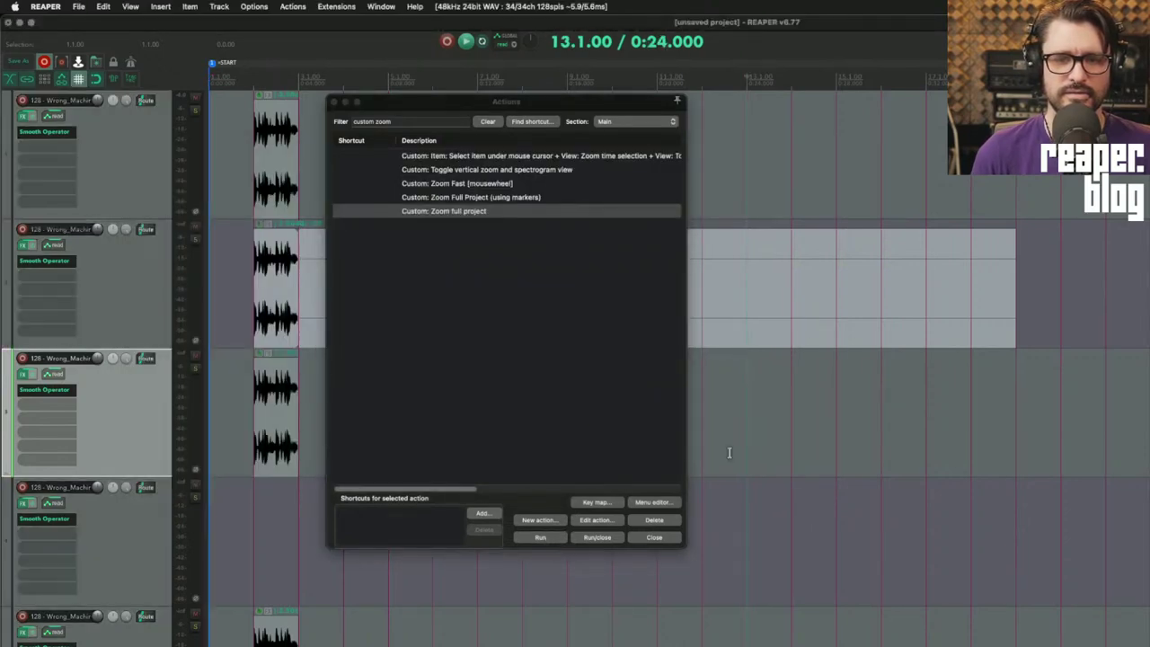
{"action": "scroll", "coordinate": [720, 400], "scroll_direction": "up", "scroll_amount": 3}
{"action": "scroll", "coordinate": [720, 400], "scroll_direction": "down", "scroll_amount": 5}
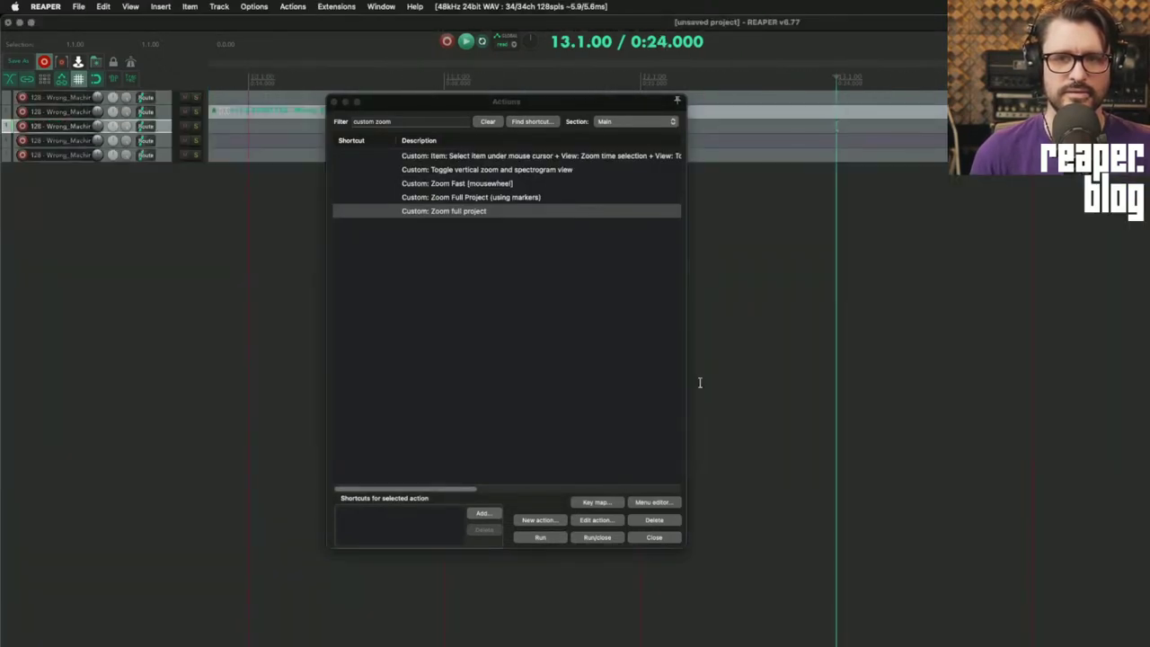
{"action": "left_click", "coordinate": [550, 539]}
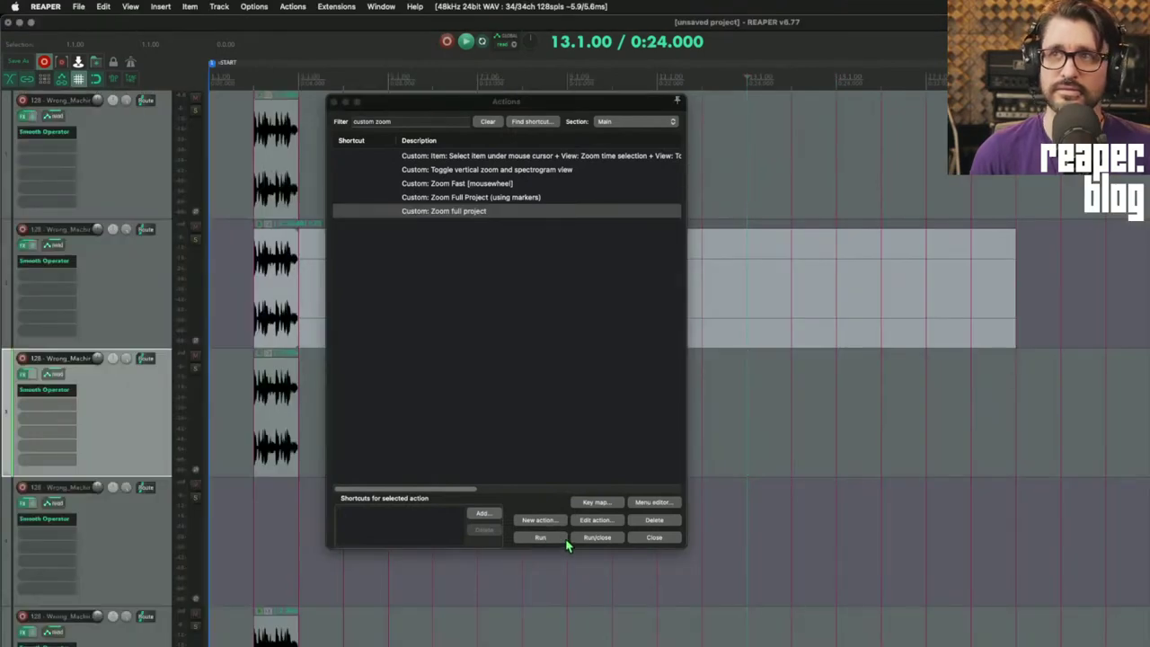
- Rerun Zoom full project from a far zoomed-out view with the fourth track selected, and copy the custom action's text
{"action": "scroll", "coordinate": [733, 489], "scroll_direction": "down", "scroll_amount": 10}
{"action": "scroll", "coordinate": [290, 401], "scroll_direction": "down", "scroll_amount": 5}
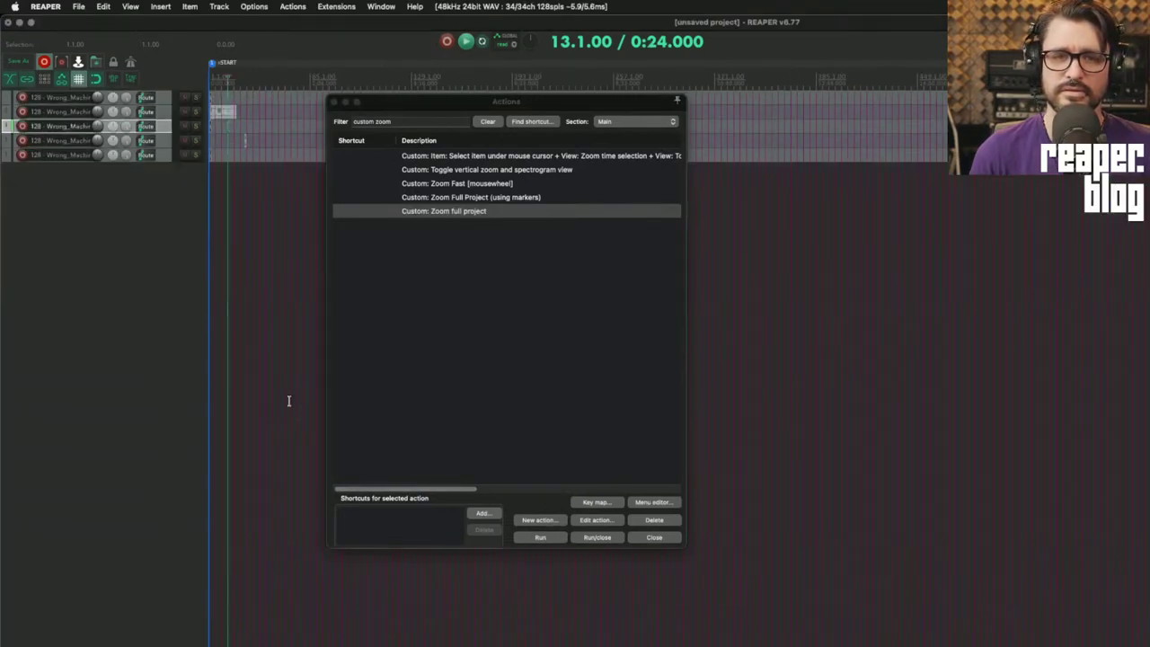
{"action": "scroll", "coordinate": [213, 391], "scroll_direction": "down", "scroll_amount": 5}
{"action": "left_click", "coordinate": [556, 540]}
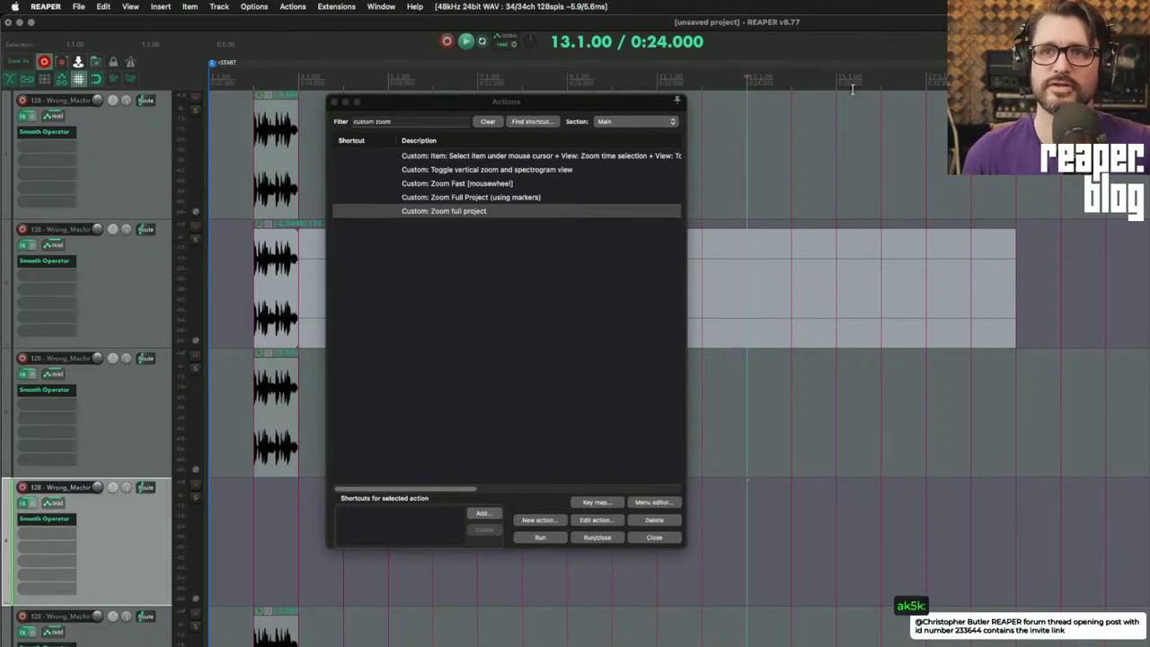
{"action": "right_click", "coordinate": [474, 214]}
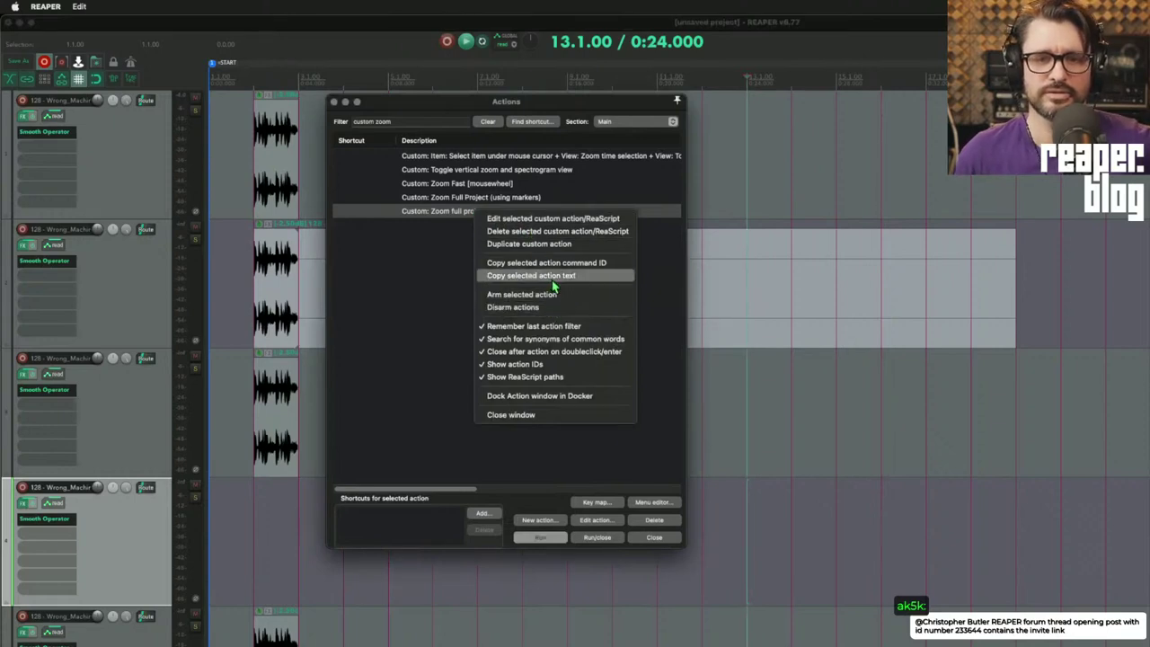
{"action": "left_click", "coordinate": [530, 275]}
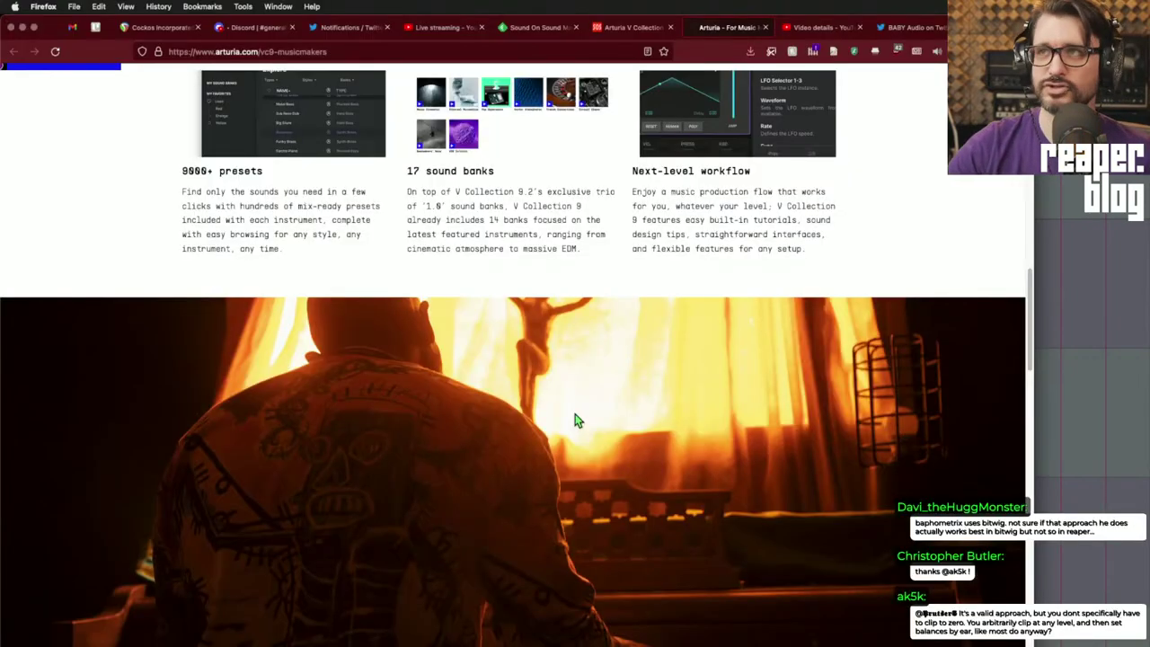
- Switch to the Arturia page in Firefox and look through the V Collection 9 instruments, sound banks and demo videos
{"action": "scroll", "coordinate": [580, 415], "scroll_direction": "up", "scroll_amount": 10}
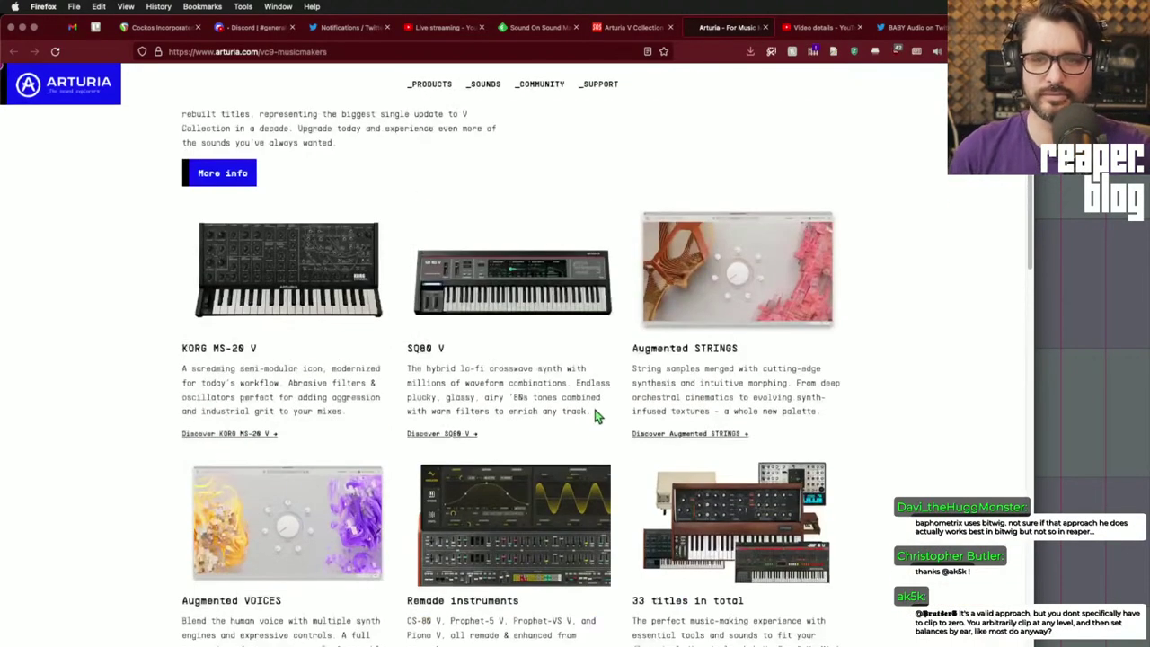
{"action": "scroll", "coordinate": [583, 439], "scroll_direction": "up", "scroll_amount": 2}
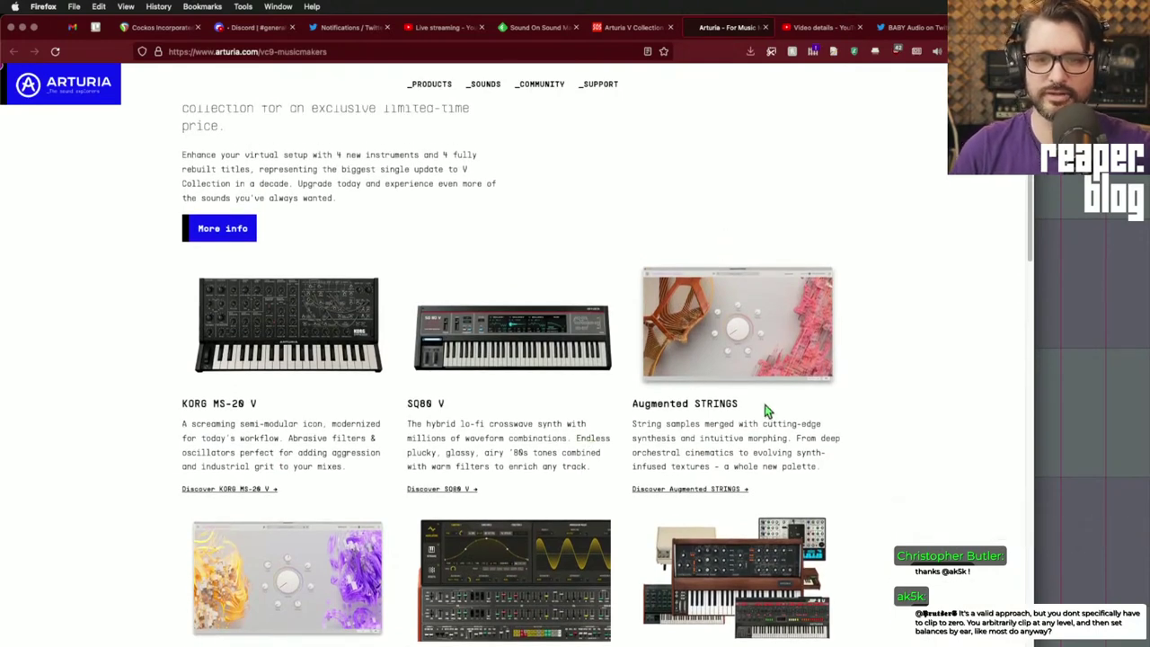
{"action": "scroll", "coordinate": [766, 410], "scroll_direction": "down", "scroll_amount": 3}
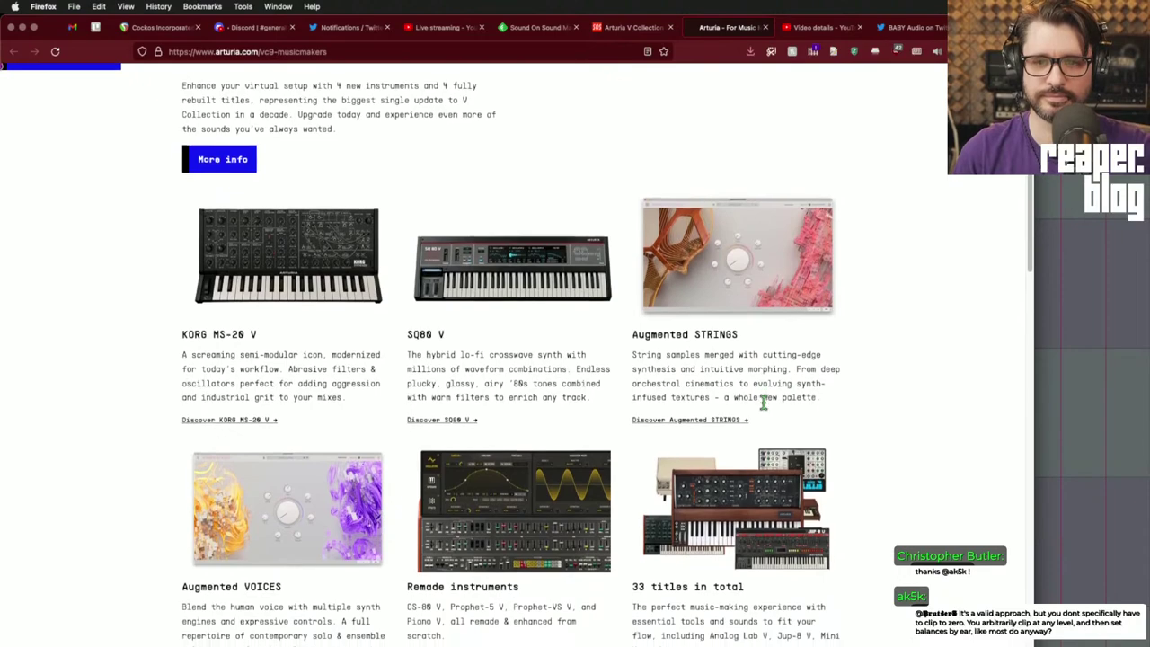
{"action": "scroll", "coordinate": [764, 404], "scroll_direction": "down", "scroll_amount": 4}
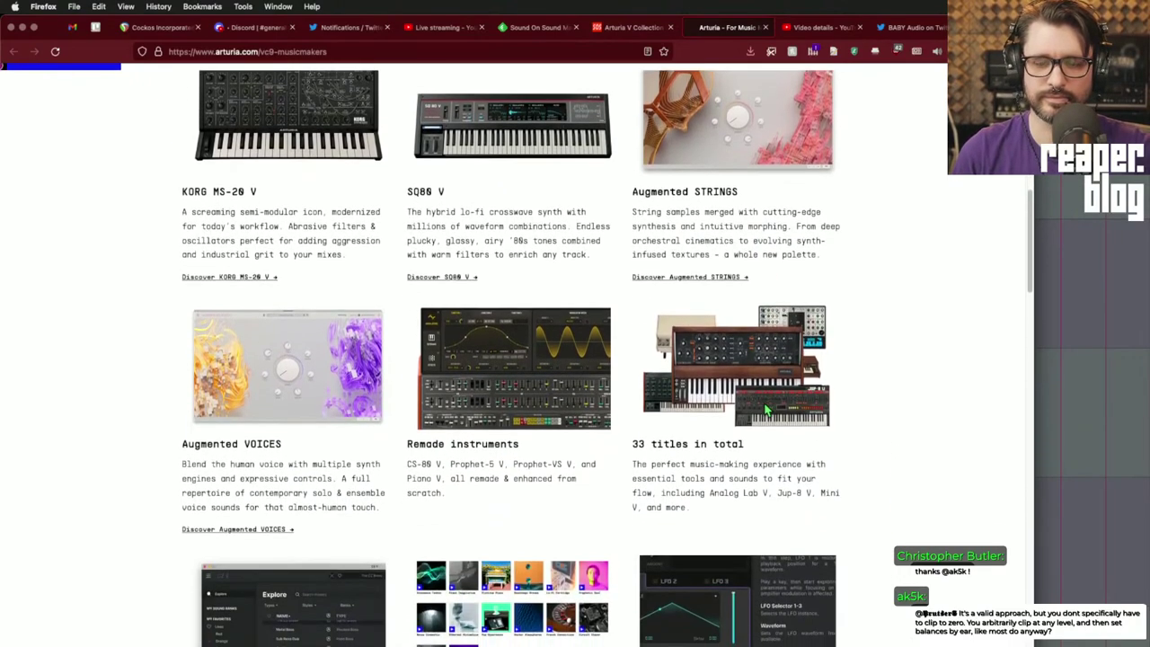
{"action": "scroll", "coordinate": [767, 410], "scroll_direction": "down", "scroll_amount": 2}
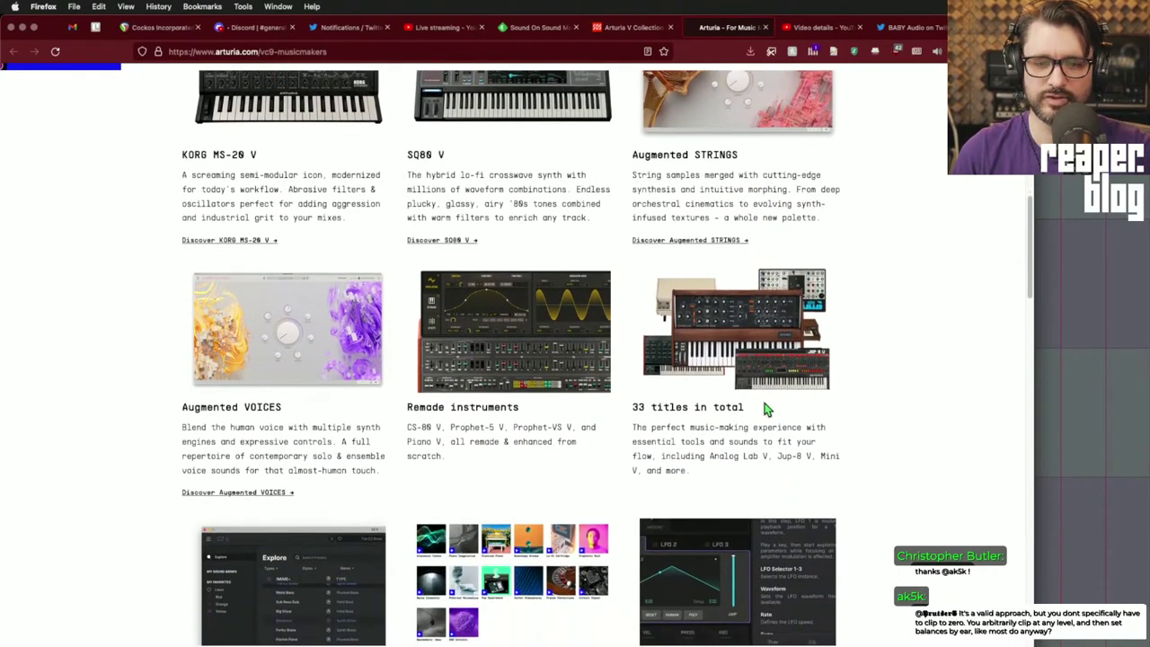
{"action": "scroll", "coordinate": [764, 407], "scroll_direction": "up", "scroll_amount": 10}
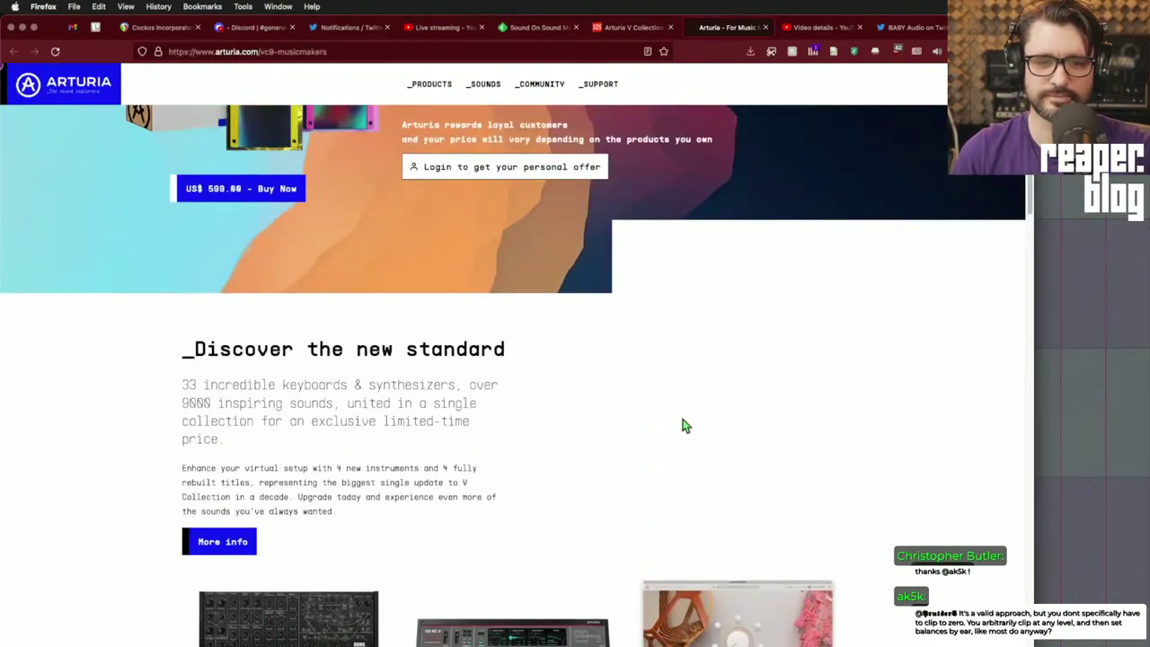
{"action": "scroll", "coordinate": [580, 503], "scroll_direction": "down", "scroll_amount": 20}
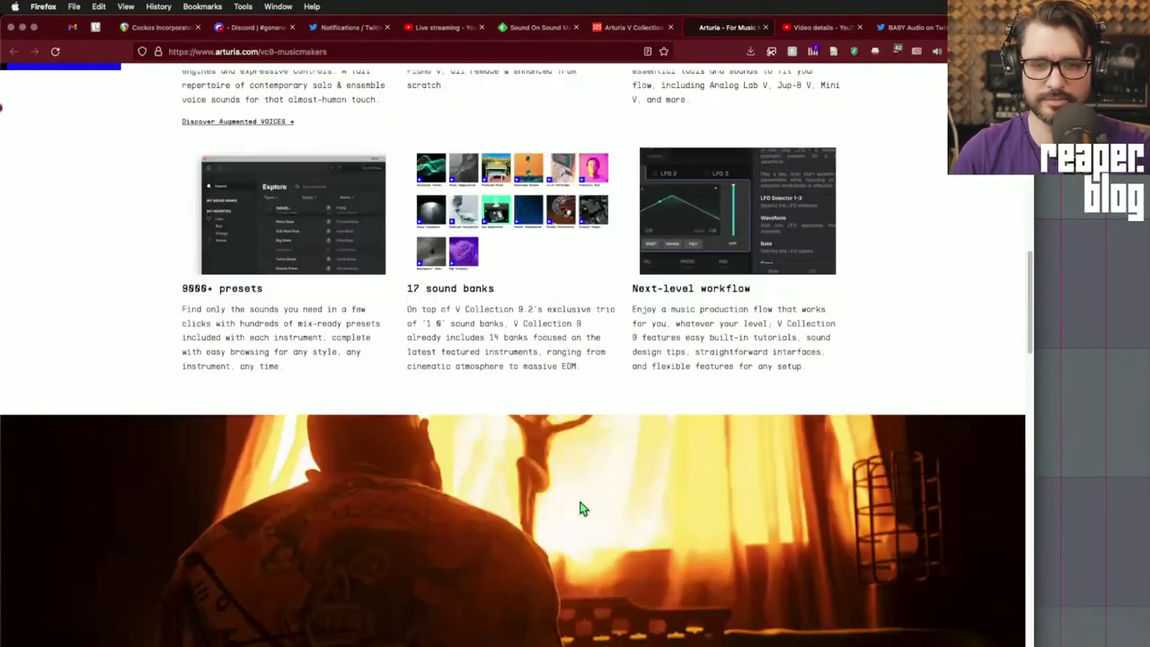
{"action": "scroll", "coordinate": [581, 509], "scroll_direction": "down", "scroll_amount": 20}
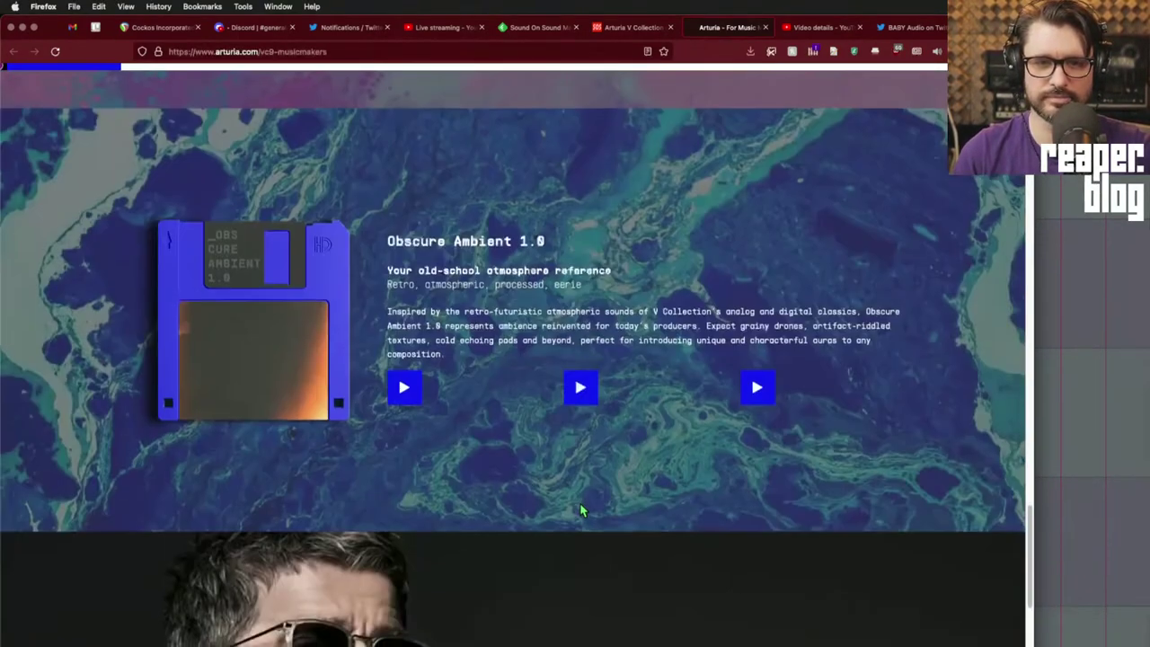
{"action": "scroll", "coordinate": [580, 510], "scroll_direction": "down", "scroll_amount": 15}
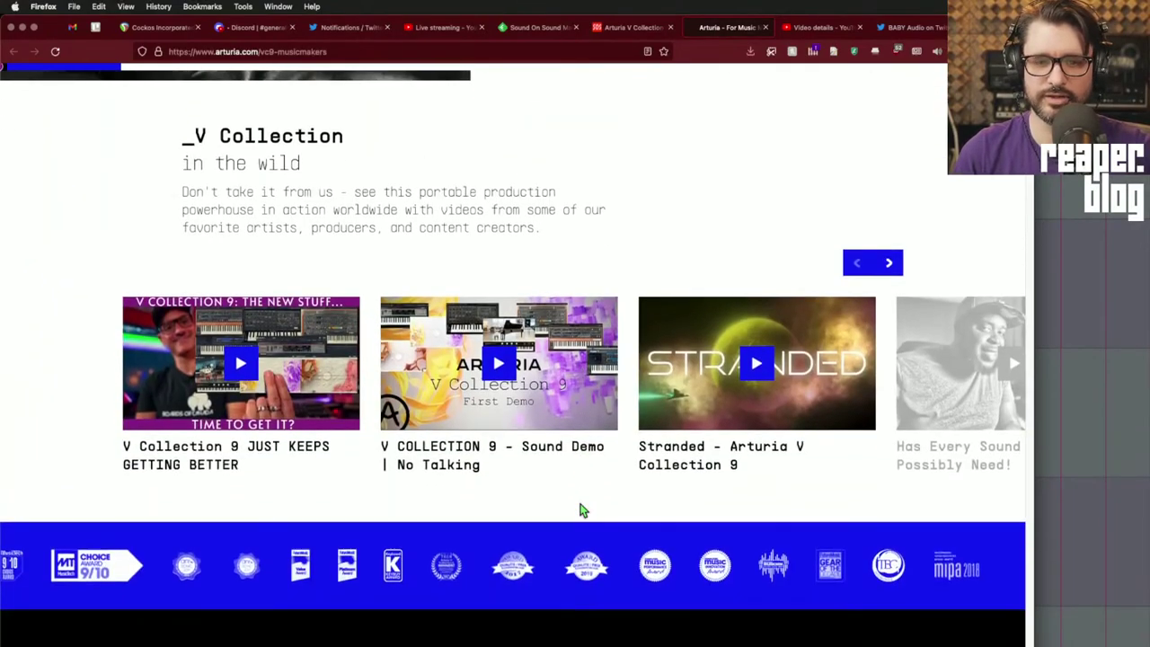
{"action": "scroll", "coordinate": [580, 510], "scroll_direction": "down", "scroll_amount": 1}
- Open the login for the personal offer in the V Collection Music Makers Sale banner
{"action": "scroll", "coordinate": [580, 509], "scroll_direction": "up", "scroll_amount": 10}
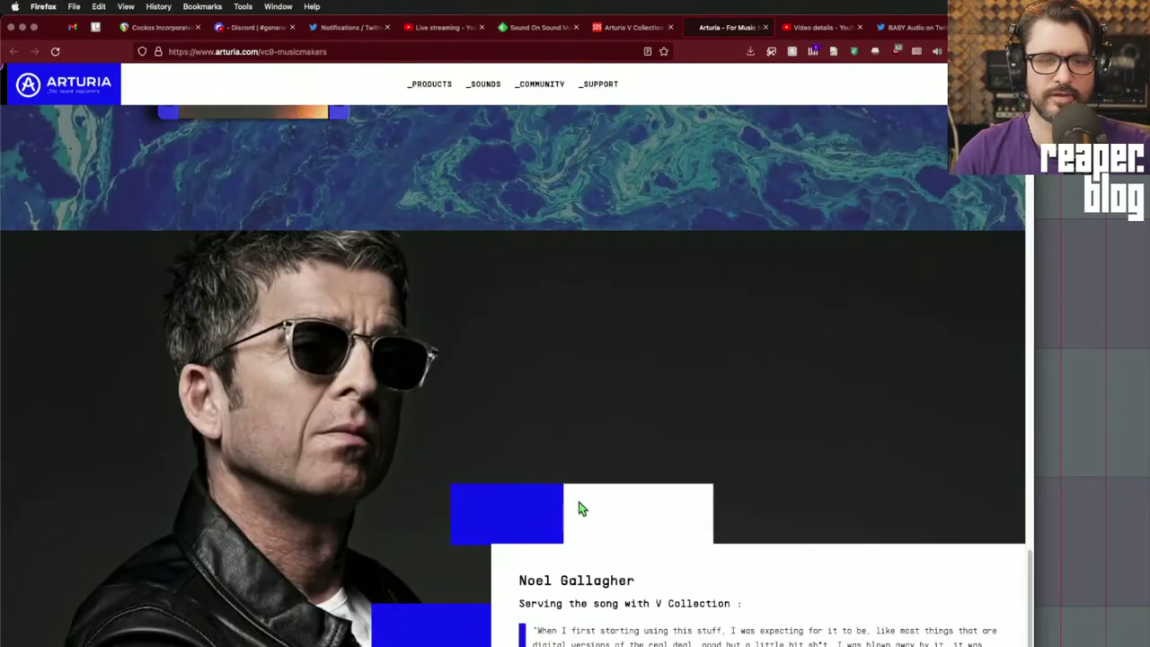
{"action": "scroll", "coordinate": [578, 509], "scroll_direction": "up", "scroll_amount": 20}
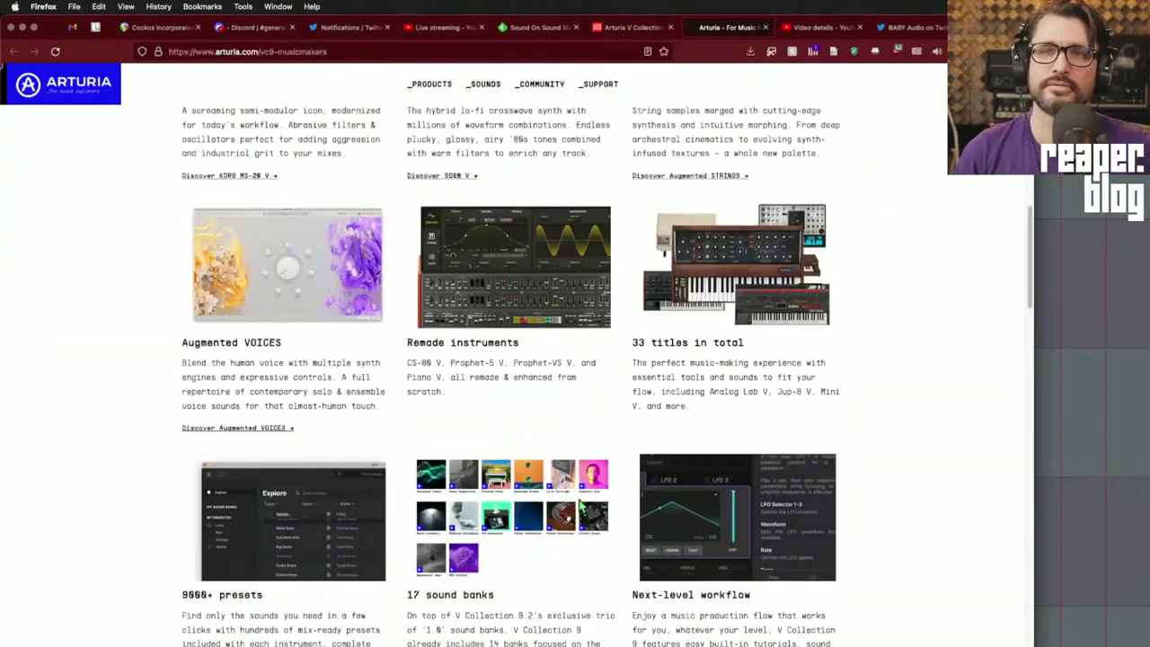
{"action": "scroll", "coordinate": [580, 508], "scroll_direction": "up", "scroll_amount": 10}
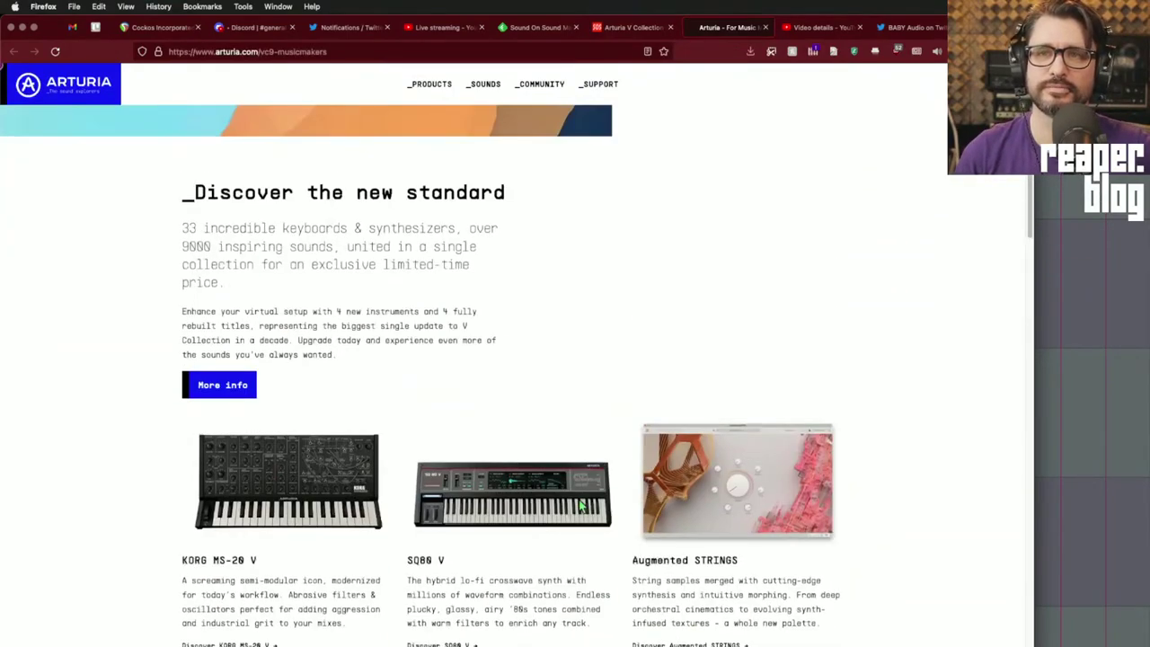
{"action": "scroll", "coordinate": [581, 509], "scroll_direction": "up", "scroll_amount": 6}
{"action": "left_click", "coordinate": [480, 494]}
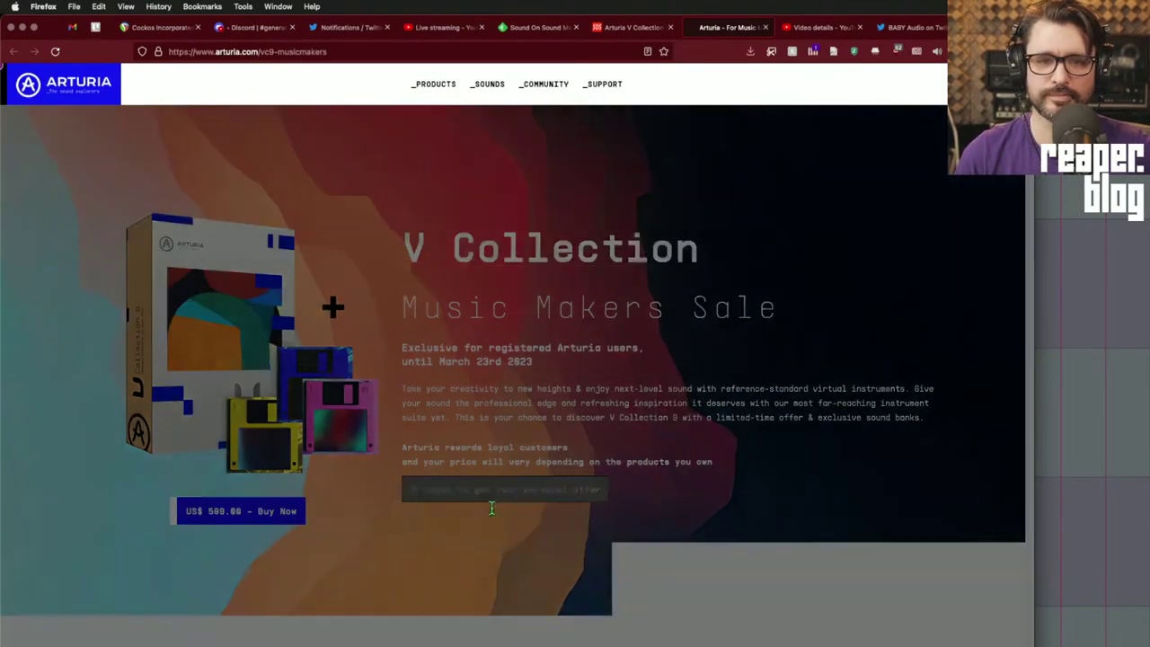
- Sign in to the Arturia account for the personal offer, filling in the e-mail and password with 1Password
{"action": "left_click", "coordinate": [551, 374]}
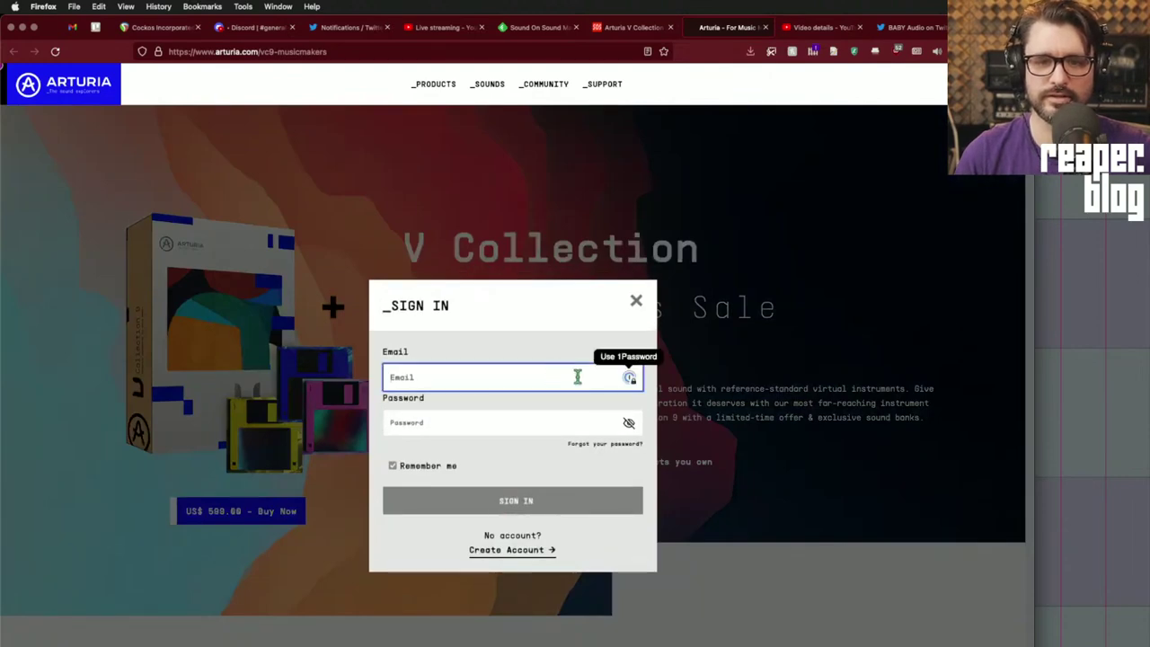
{"action": "left_click", "coordinate": [630, 378]}
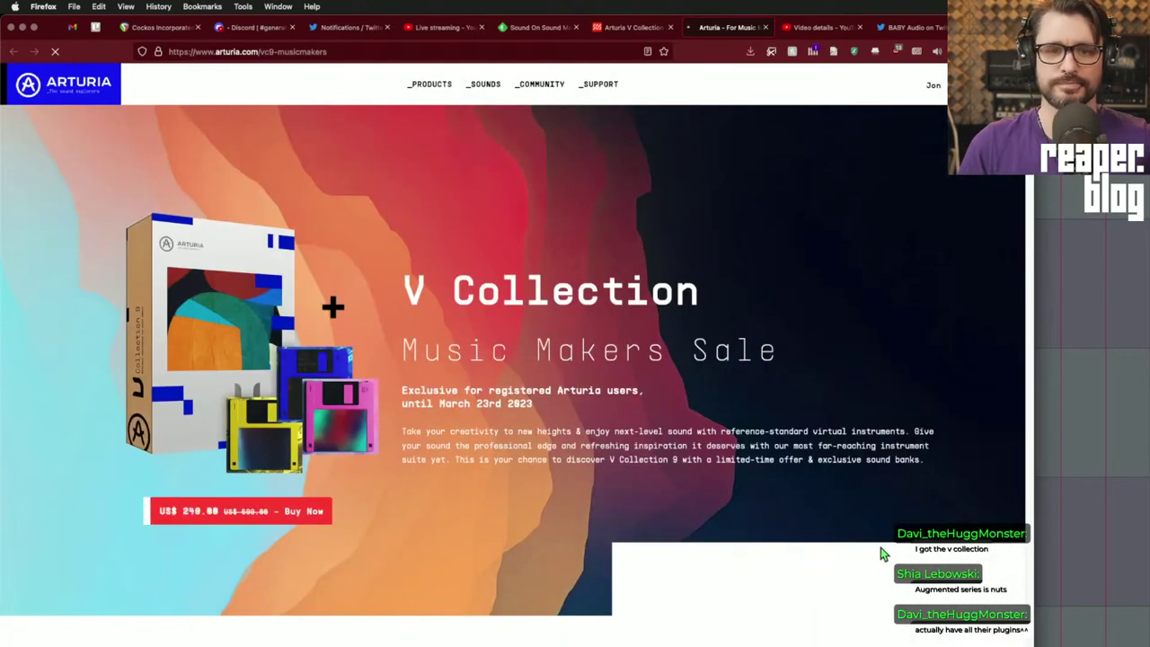
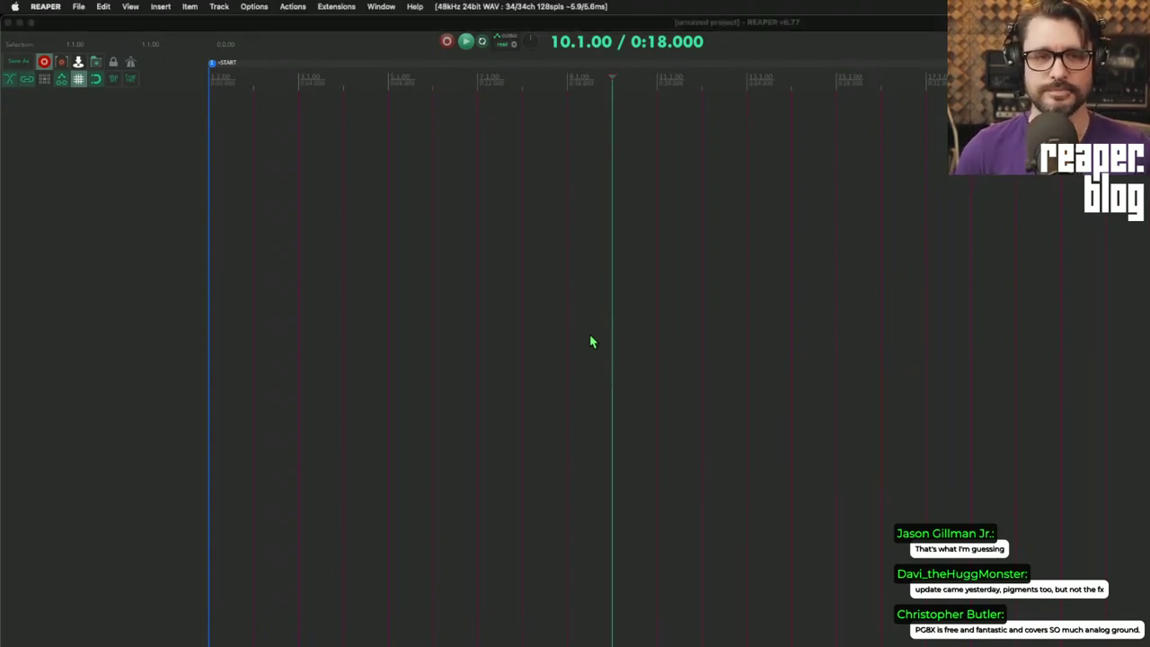
- Switch to REAPER, insert a new track in the empty project and open the FX browser for its insert slot
{"action": "double_click", "coordinate": [98, 143]}
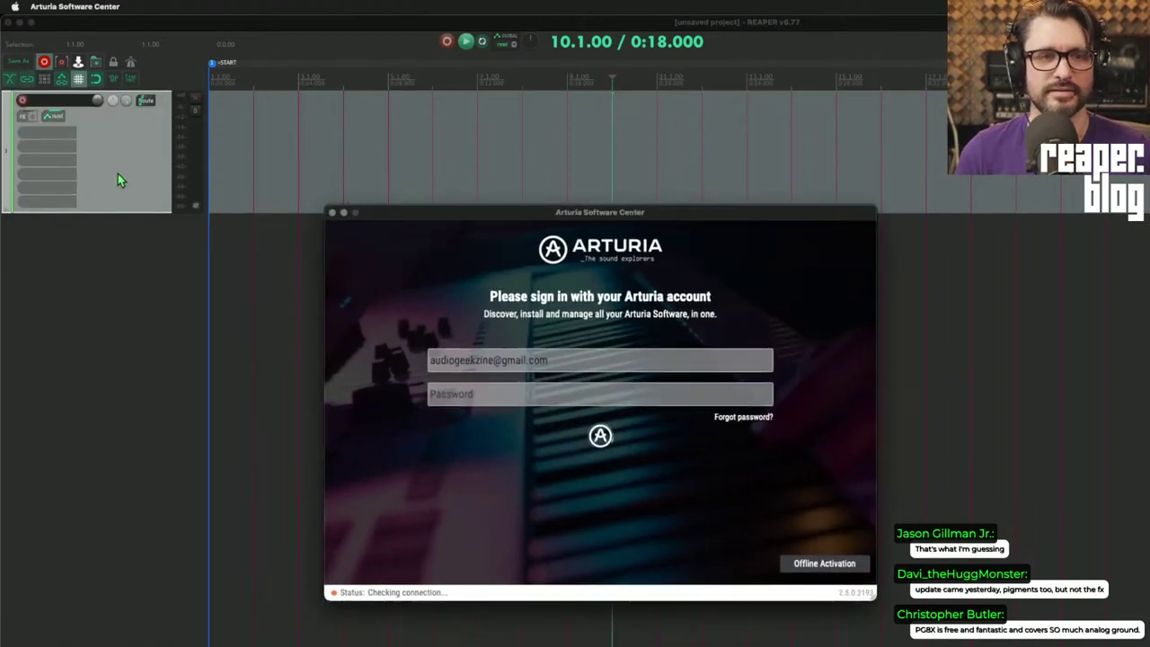
{"action": "left_click", "coordinate": [113, 173]}
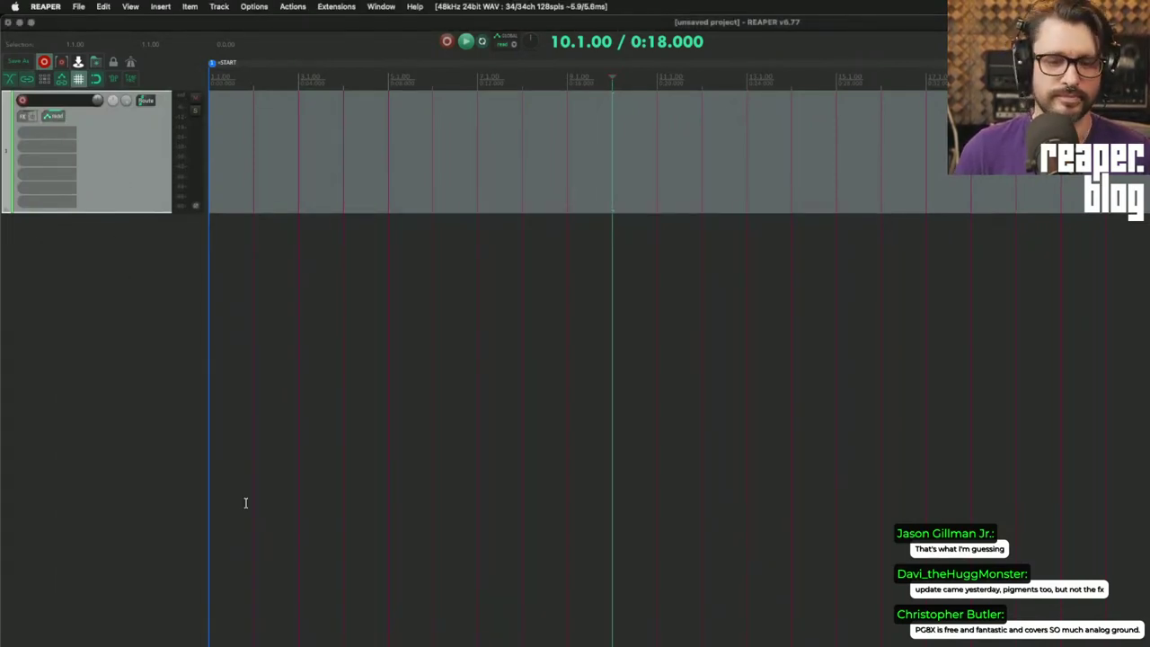
{"action": "left_click", "coordinate": [47, 137]}
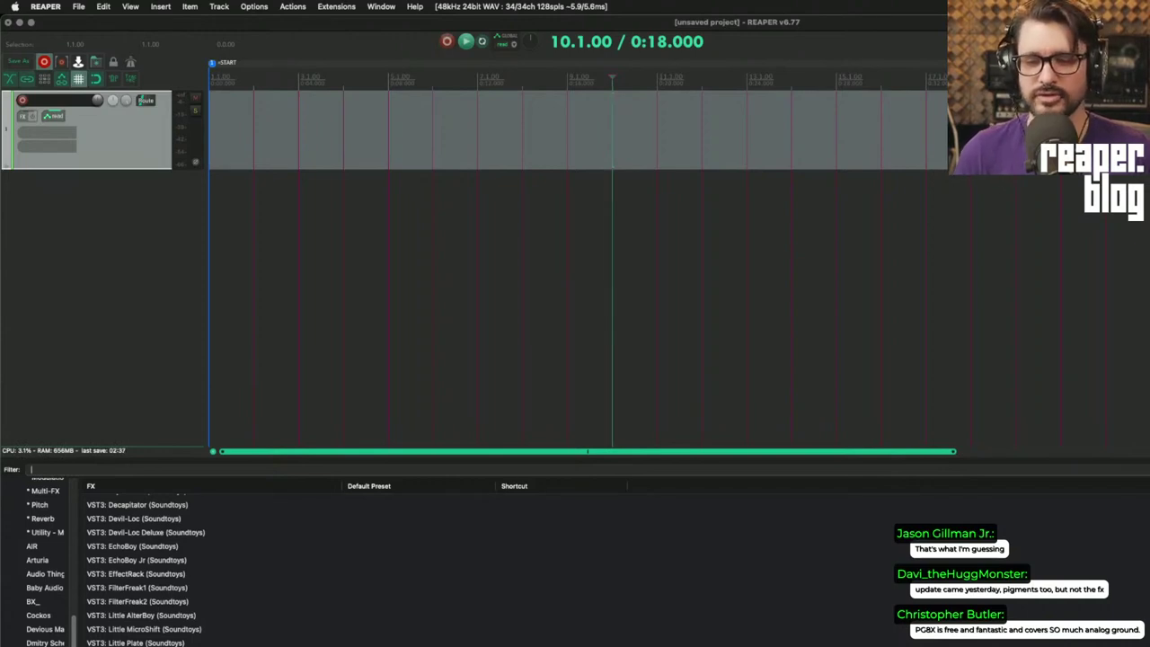
- Switch to Arturia Software Center and look through the My Products list
{"action": "key", "text": "super+Tab"}
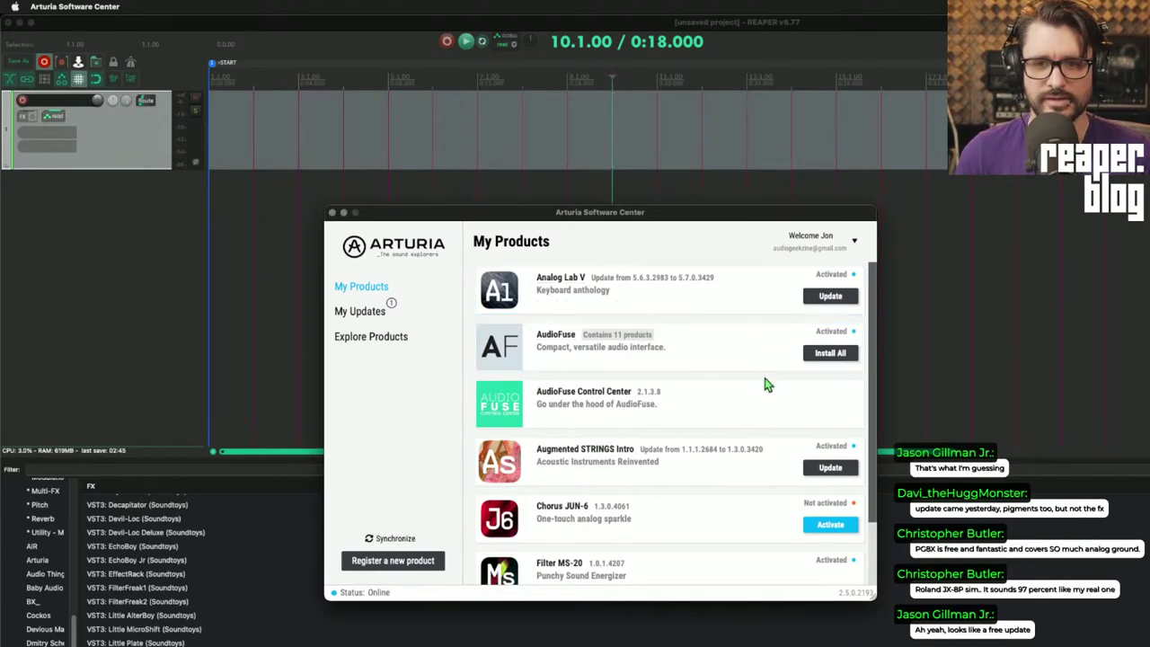
{"action": "scroll", "coordinate": [746, 495], "scroll_direction": "down", "scroll_amount": 1}
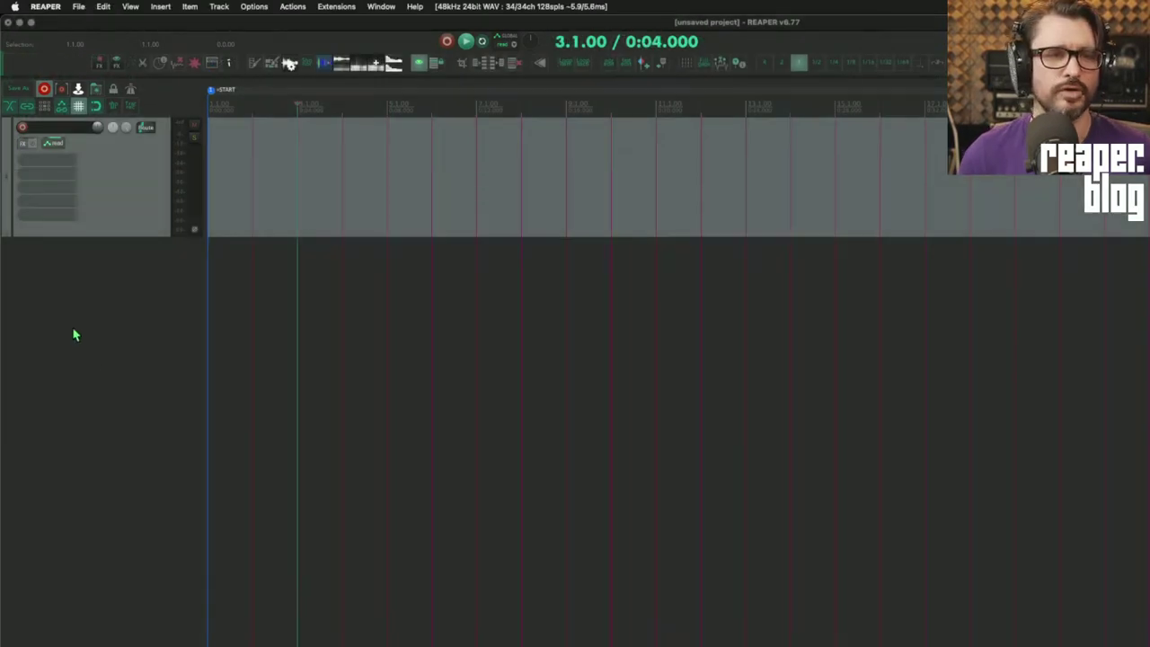
- In REAPER, insert Fury800 (Full Bucket Music) as a virtual instrument on a new track, with the docked FX browser enlarged
{"action": "right_click", "coordinate": [95, 355]}
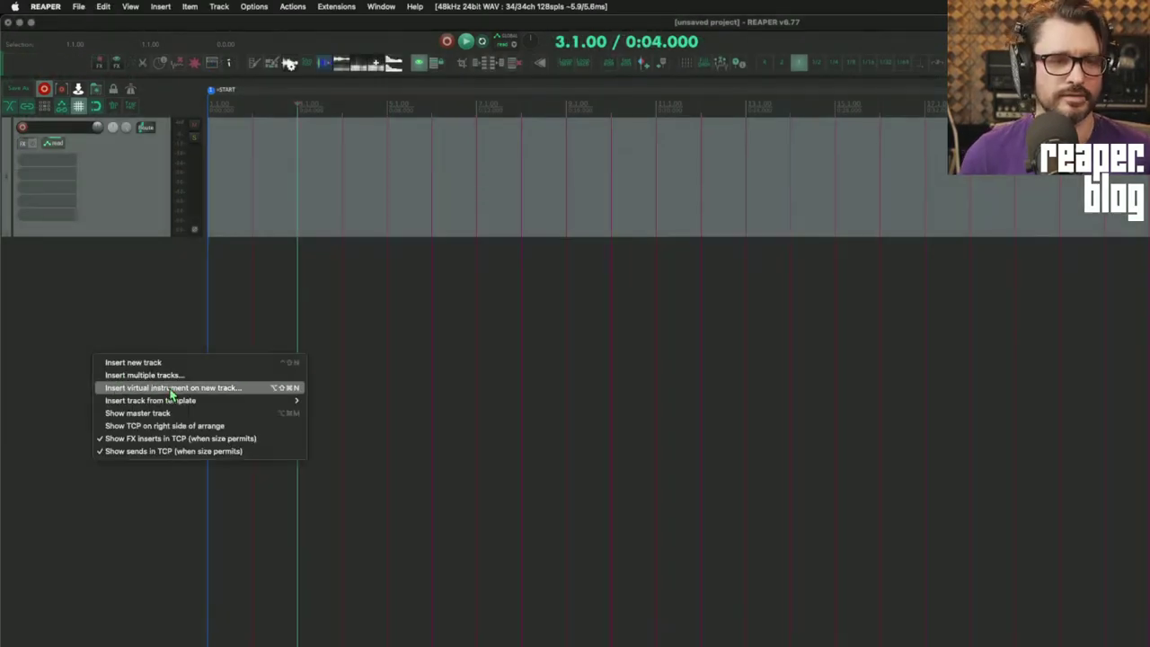
{"action": "left_click", "coordinate": [177, 390]}
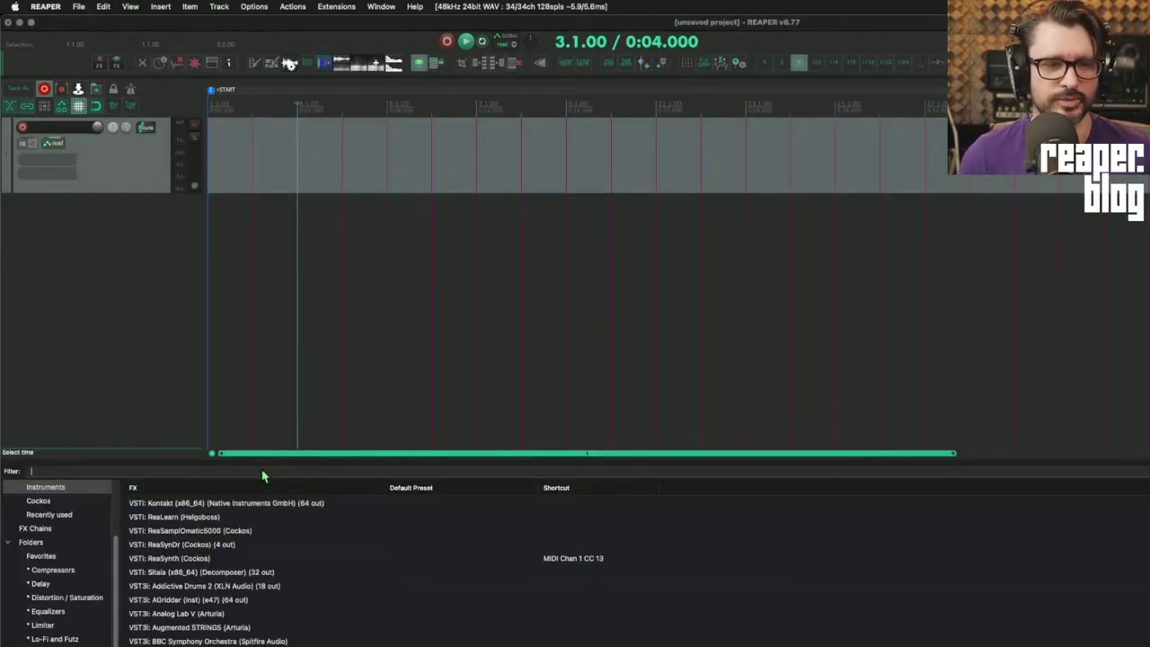
{"action": "left_click_drag", "start_coordinate": [260, 460], "coordinate": [255, 237]}
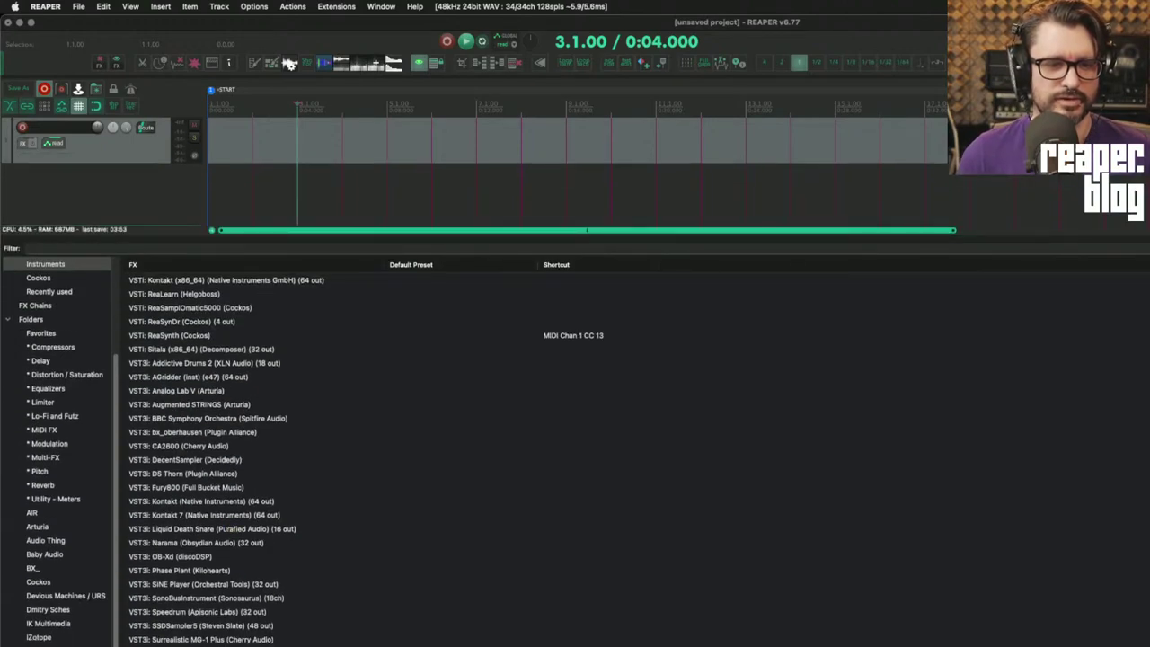
{"action": "left_click", "coordinate": [230, 599]}
{"action": "double_click", "coordinate": [192, 490]}
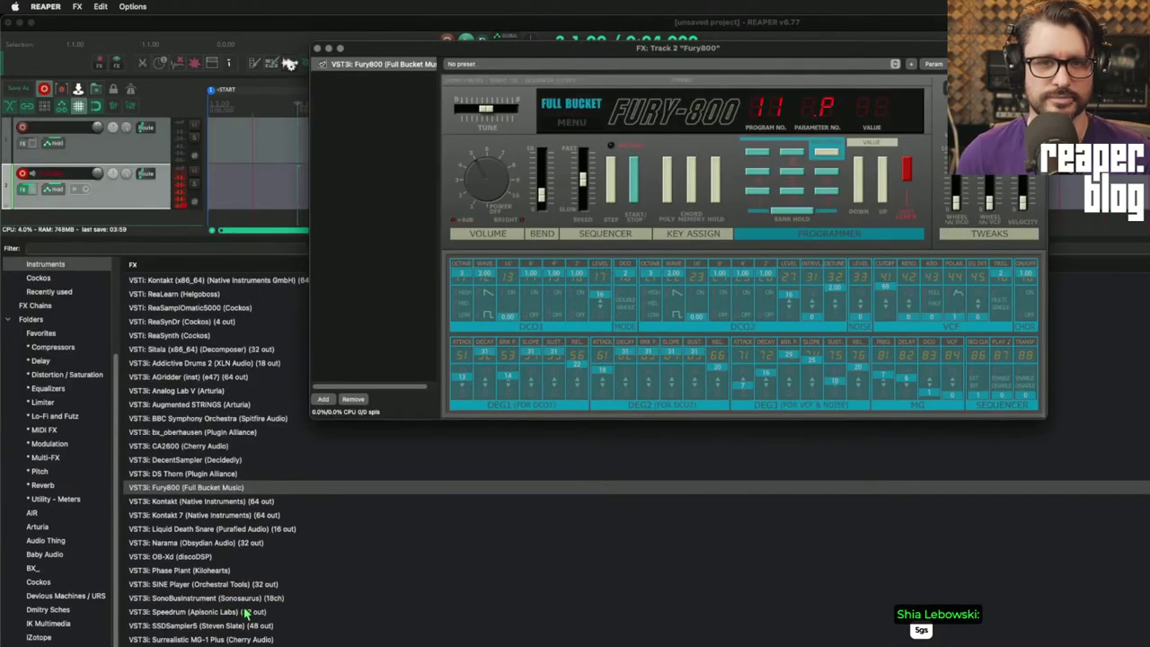
- Replace Fury800 on track 2 with CA2600 (Cherry Audio), and remove that instrument again at its login prompt
{"action": "left_click", "coordinate": [197, 543]}
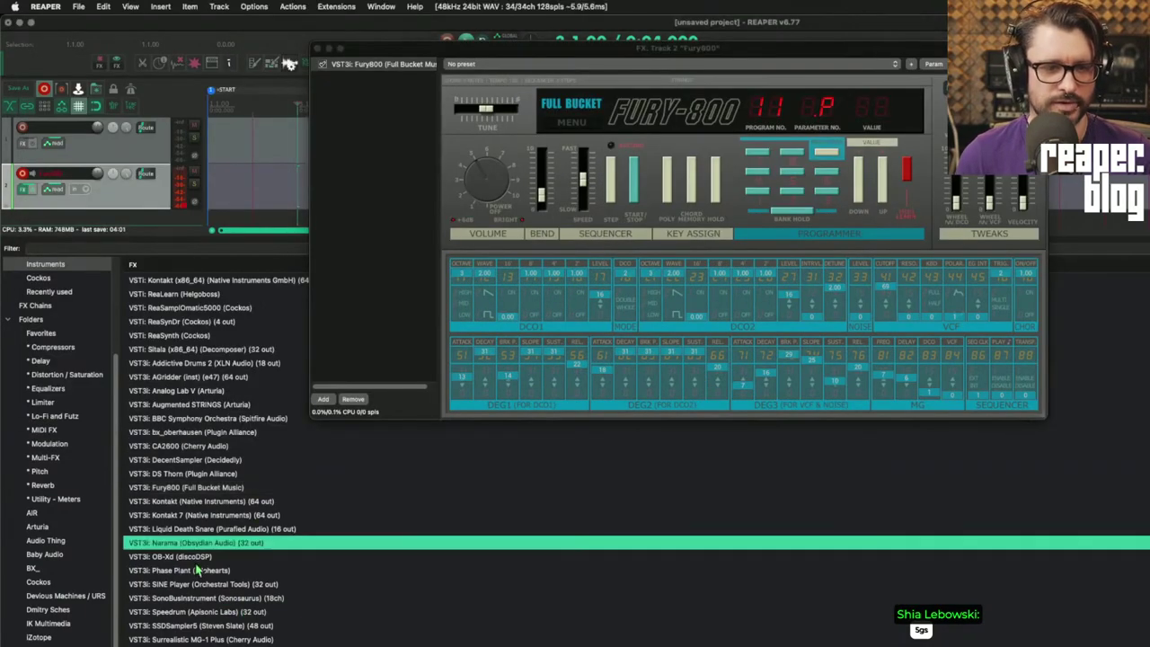
{"action": "left_click", "coordinate": [167, 640]}
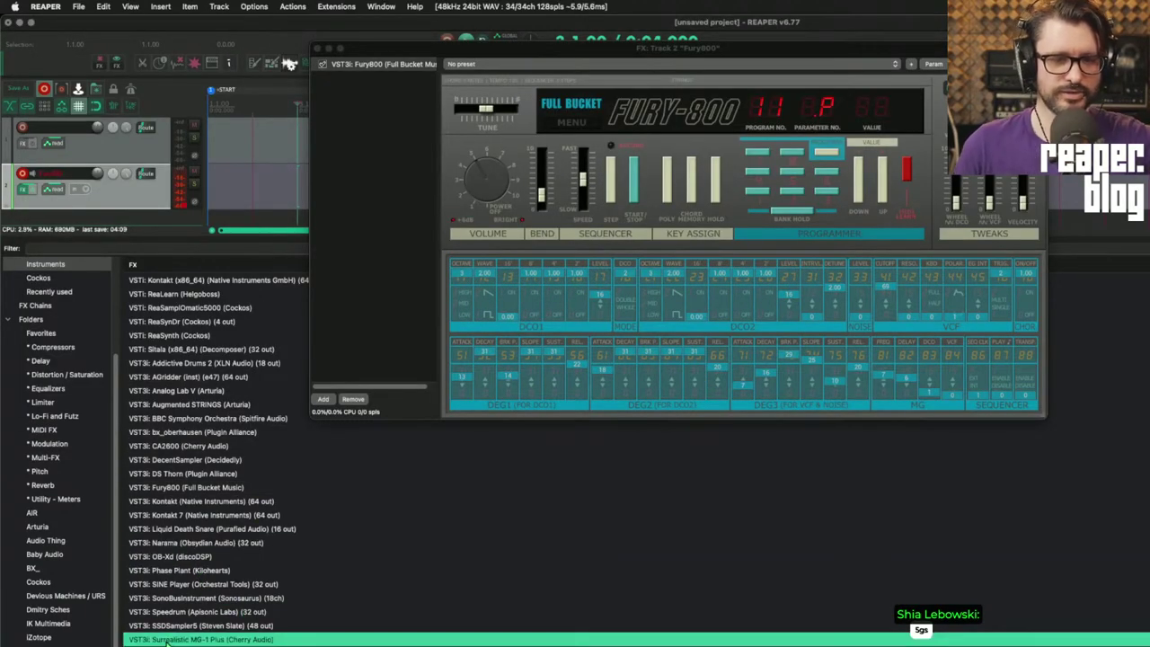
{"action": "left_click", "coordinate": [168, 452]}
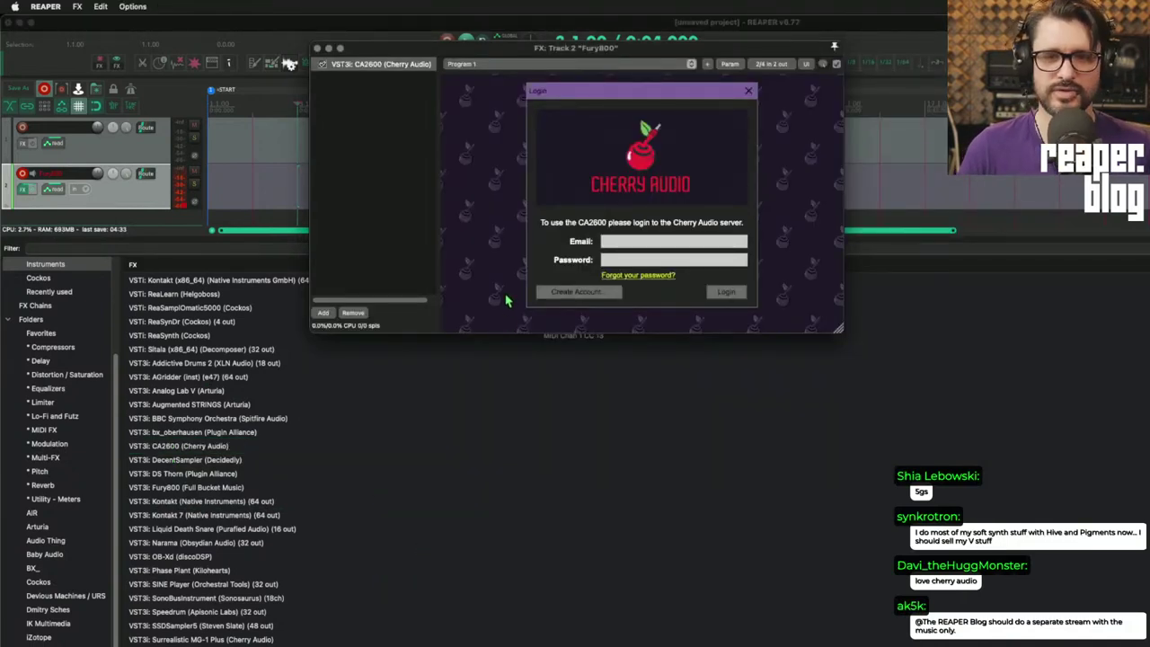
{"action": "left_click", "coordinate": [355, 313]}
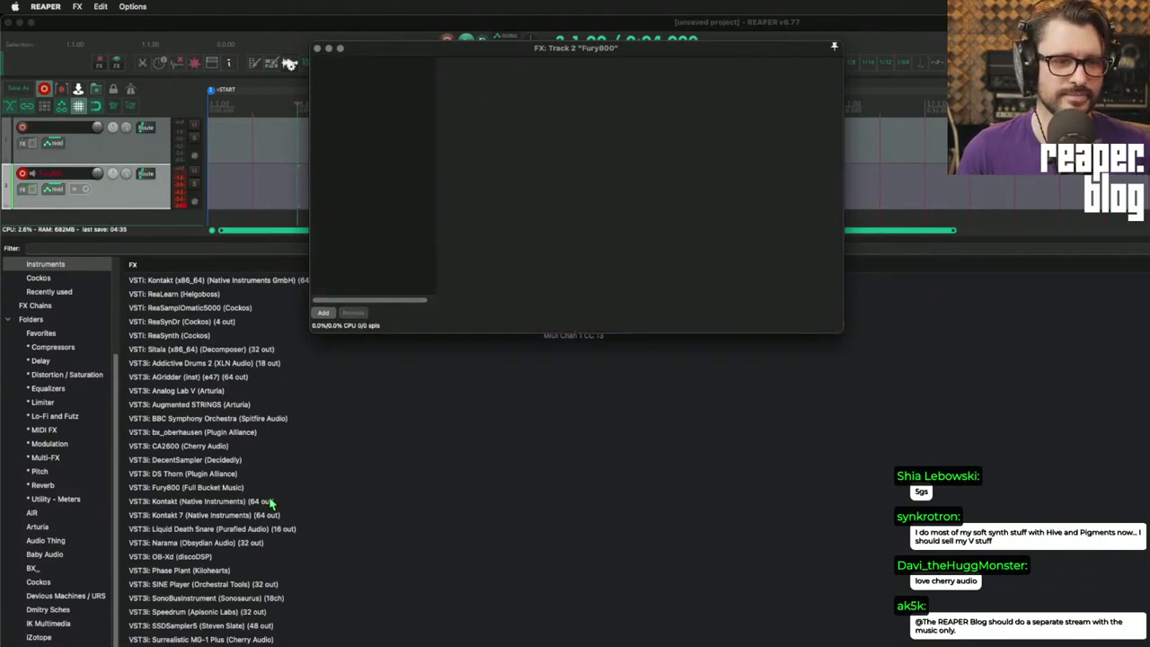
- Load OB-Xd (discoDSP) on track 2 and show it in its own floating window with the FX chain closed
{"action": "left_click", "coordinate": [269, 513]}
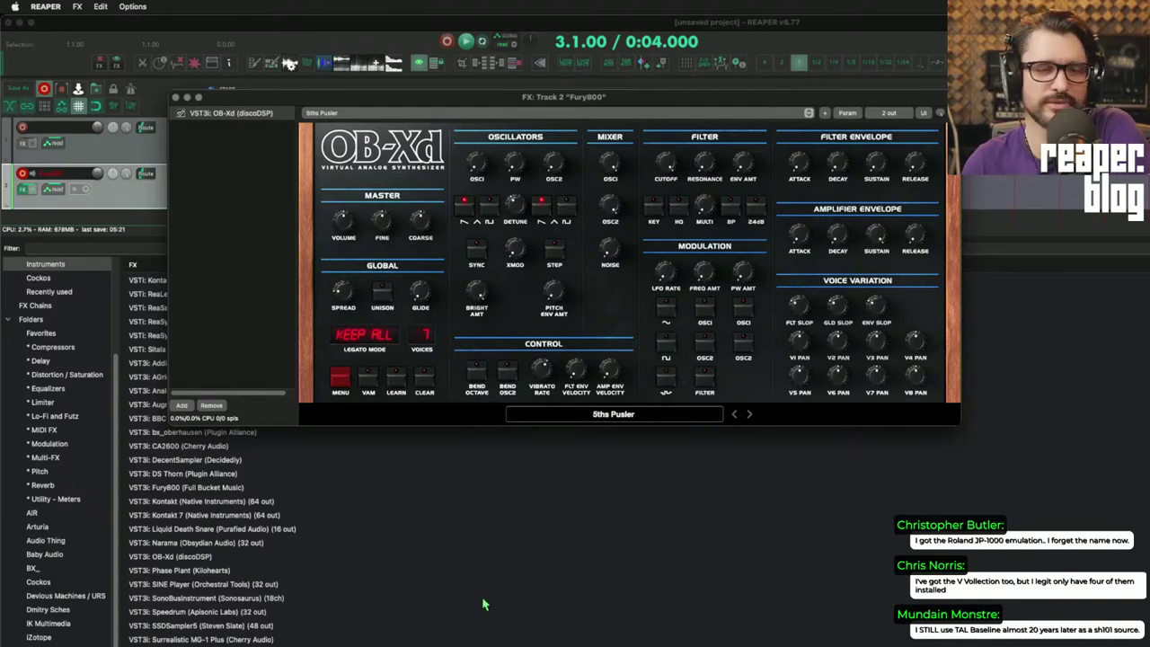
{"action": "double_click", "coordinate": [214, 115]}
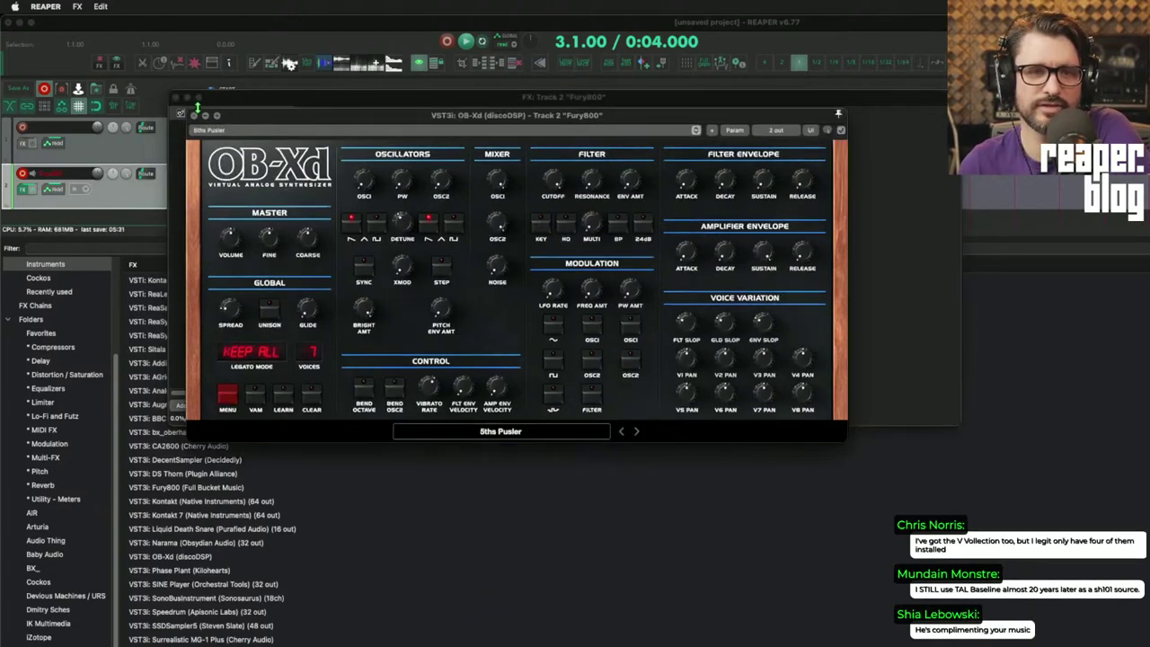
{"action": "left_click", "coordinate": [177, 98]}
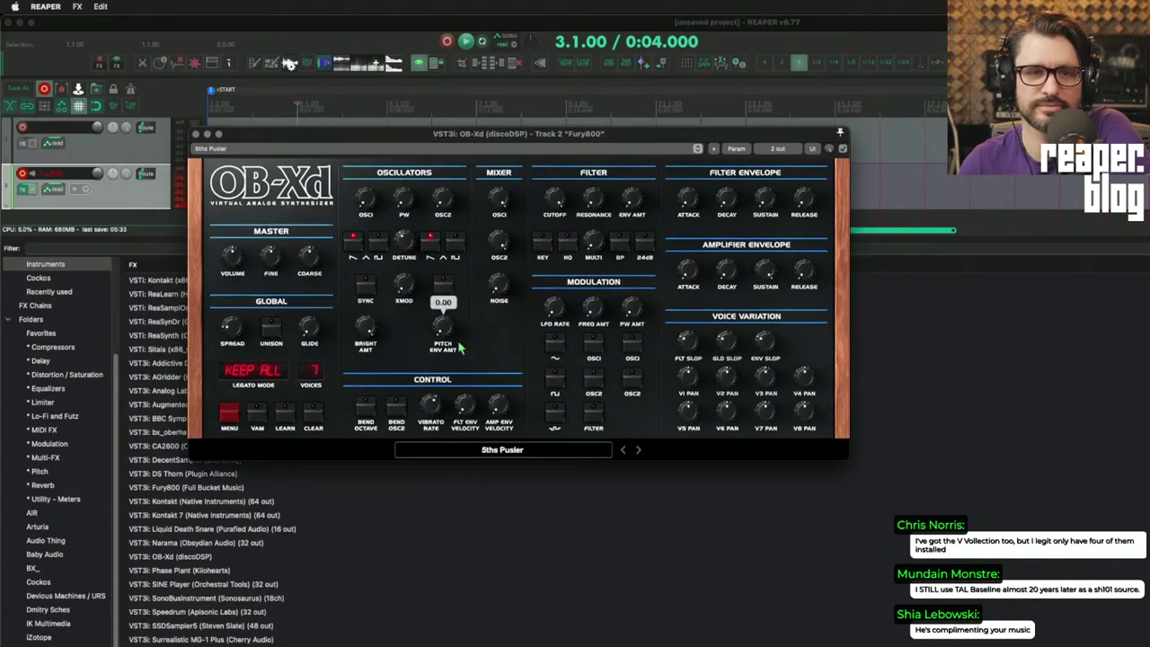
- Look through OB-Xd's program and sound bank lists, and step one preset forward and back
{"action": "right_click", "coordinate": [471, 314]}
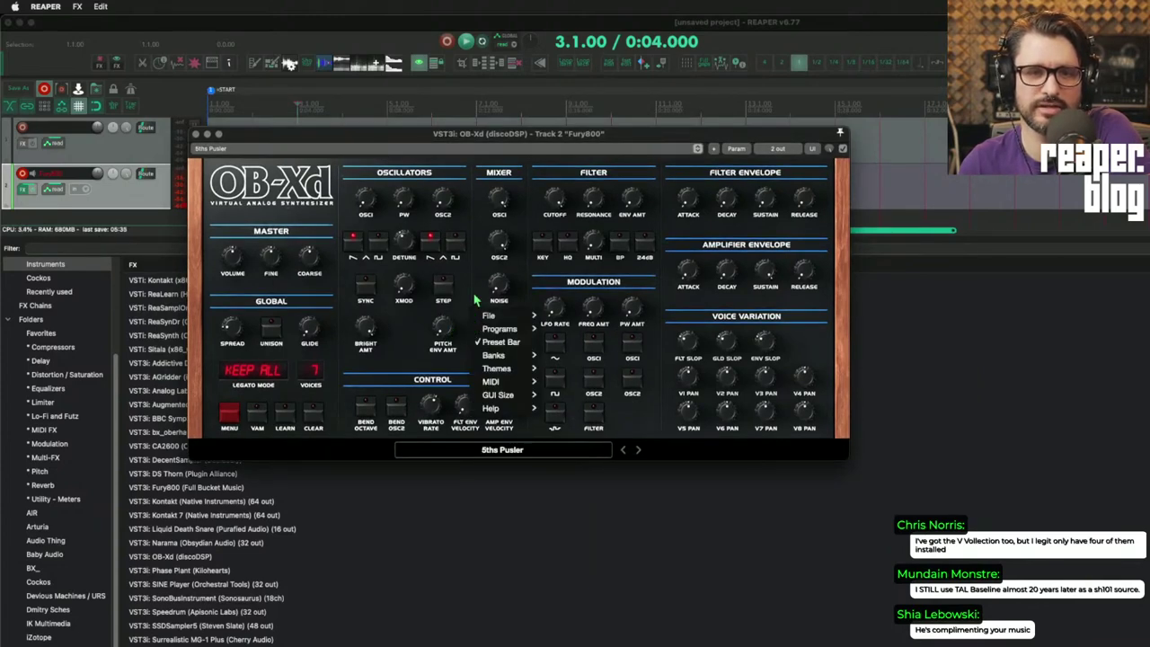
{"action": "mouse_move", "coordinate": [501, 320]}
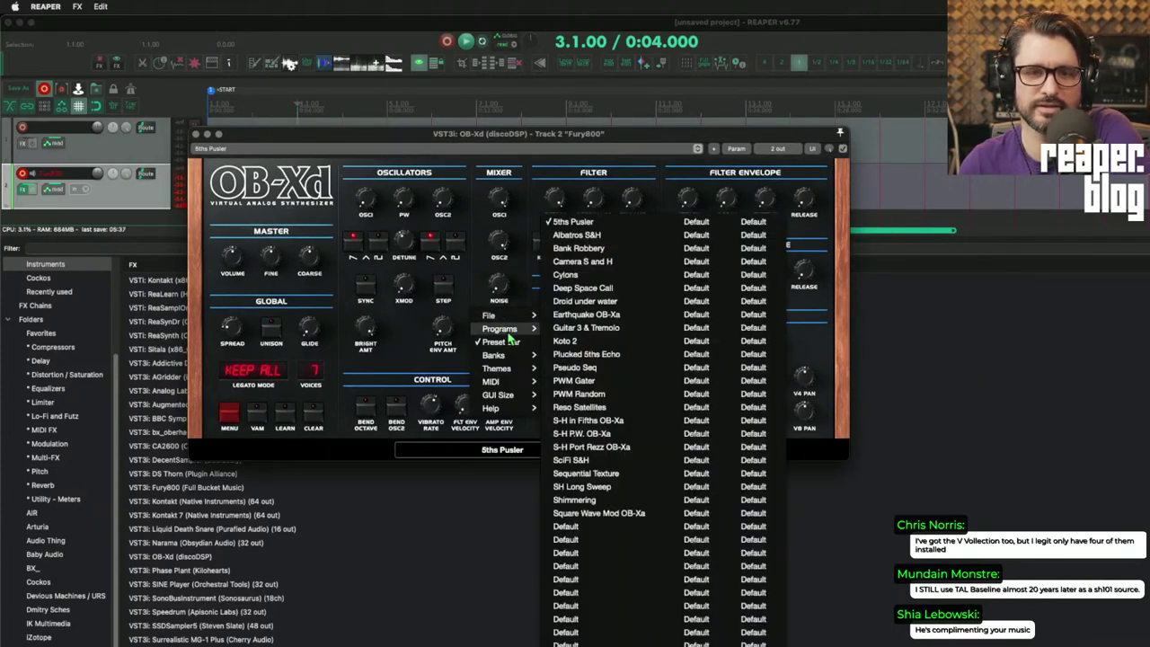
{"action": "mouse_move", "coordinate": [524, 358]}
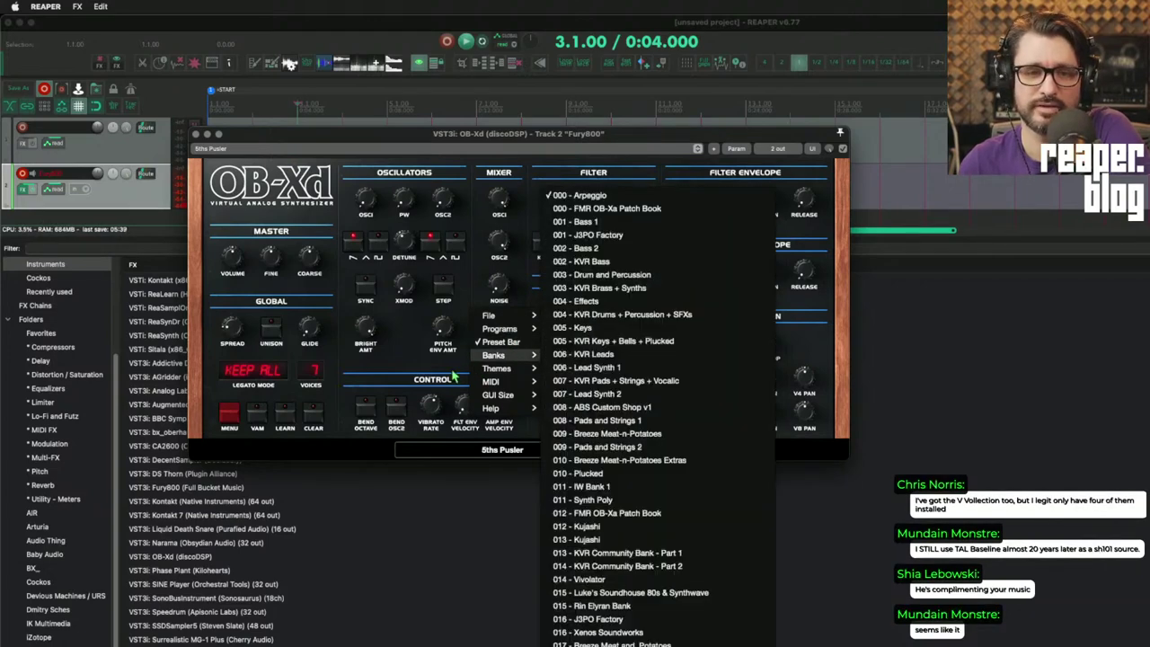
{"action": "left_click", "coordinate": [362, 357]}
{"action": "left_click", "coordinate": [514, 453]}
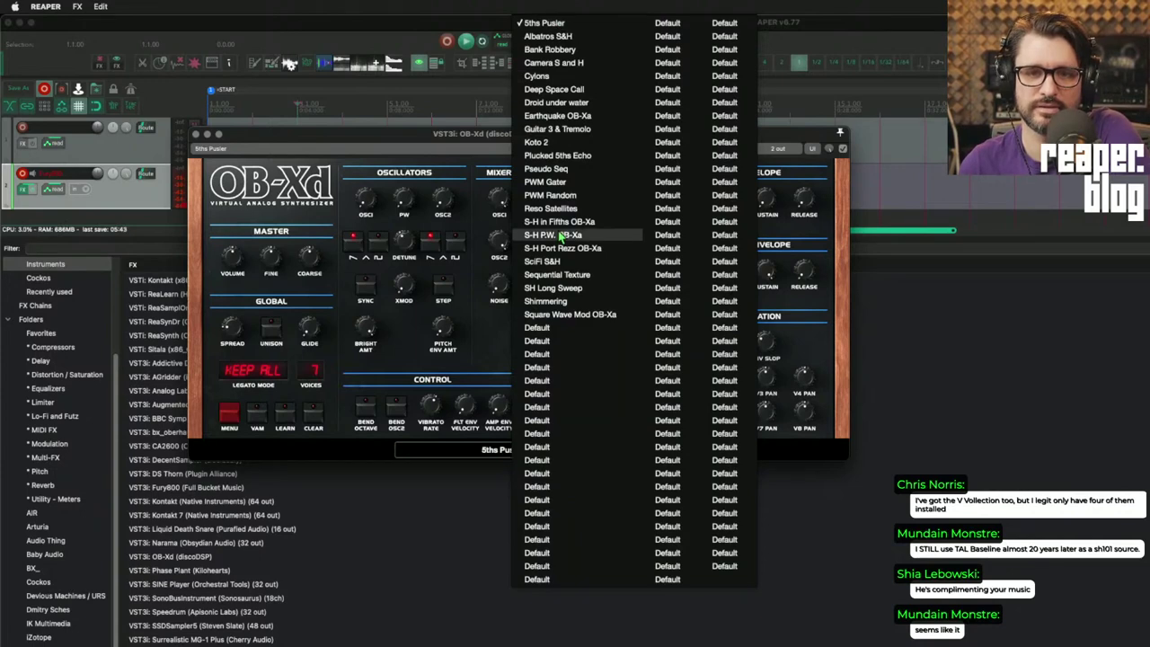
{"action": "left_click", "coordinate": [486, 356]}
{"action": "left_click", "coordinate": [637, 452]}
{"action": "left_click", "coordinate": [623, 451]}
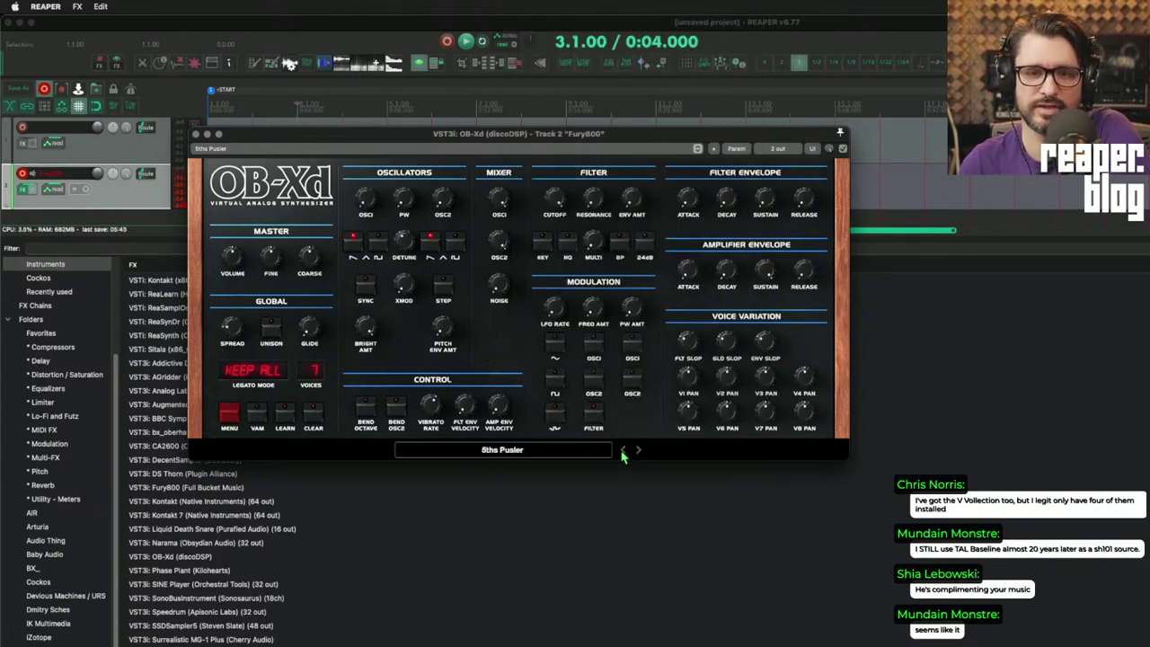
- Try the discoDSP Blue and discoDSP Classic themes on OB-Xd, and return it to its original dark theme
{"action": "right_click", "coordinate": [496, 333]}
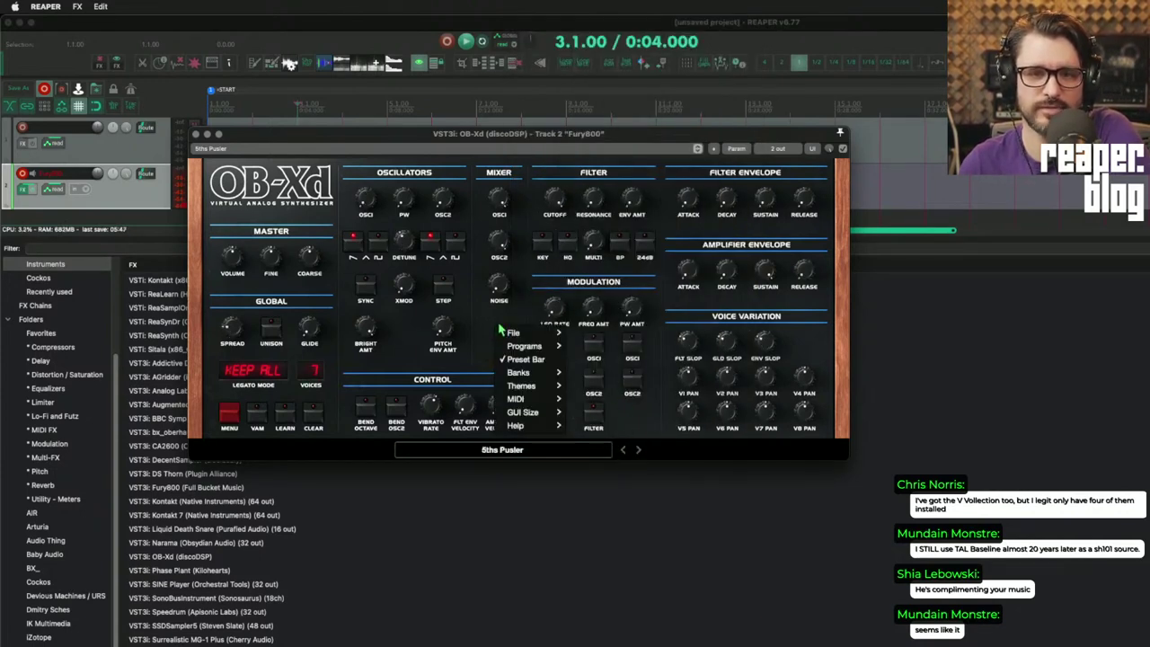
{"action": "mouse_move", "coordinate": [529, 416]}
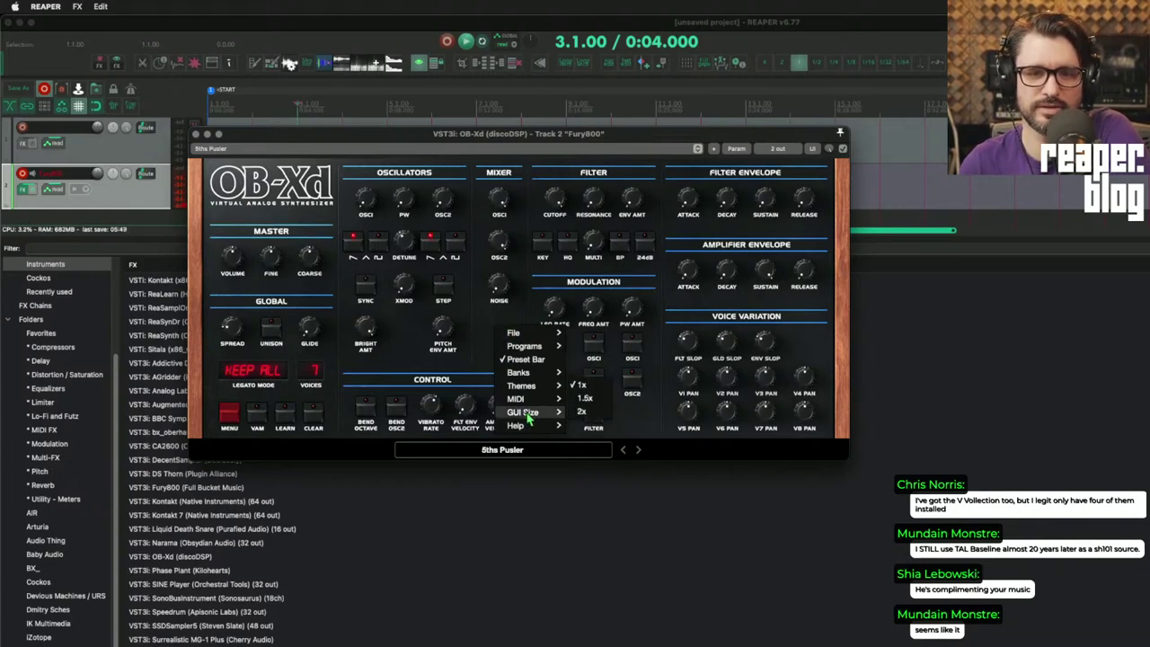
{"action": "mouse_move", "coordinate": [528, 387]}
{"action": "left_click", "coordinate": [644, 393]}
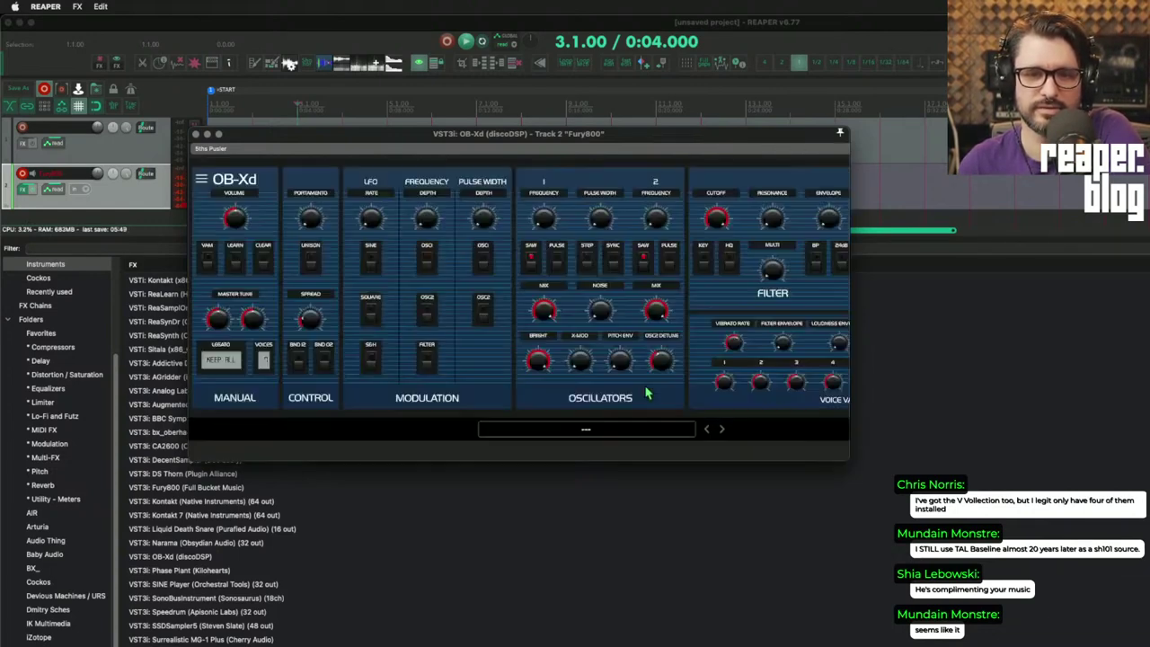
{"action": "right_click", "coordinate": [497, 340]}
{"action": "mouse_move", "coordinate": [539, 401]}
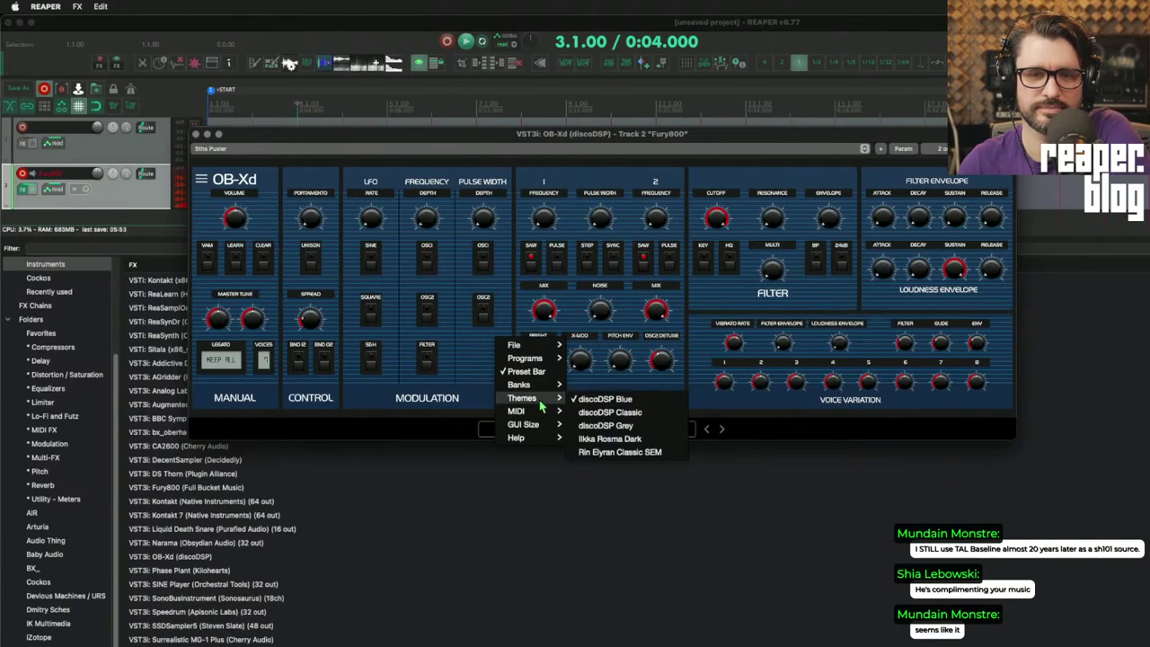
{"action": "left_click", "coordinate": [621, 425]}
{"action": "right_click", "coordinate": [509, 341]}
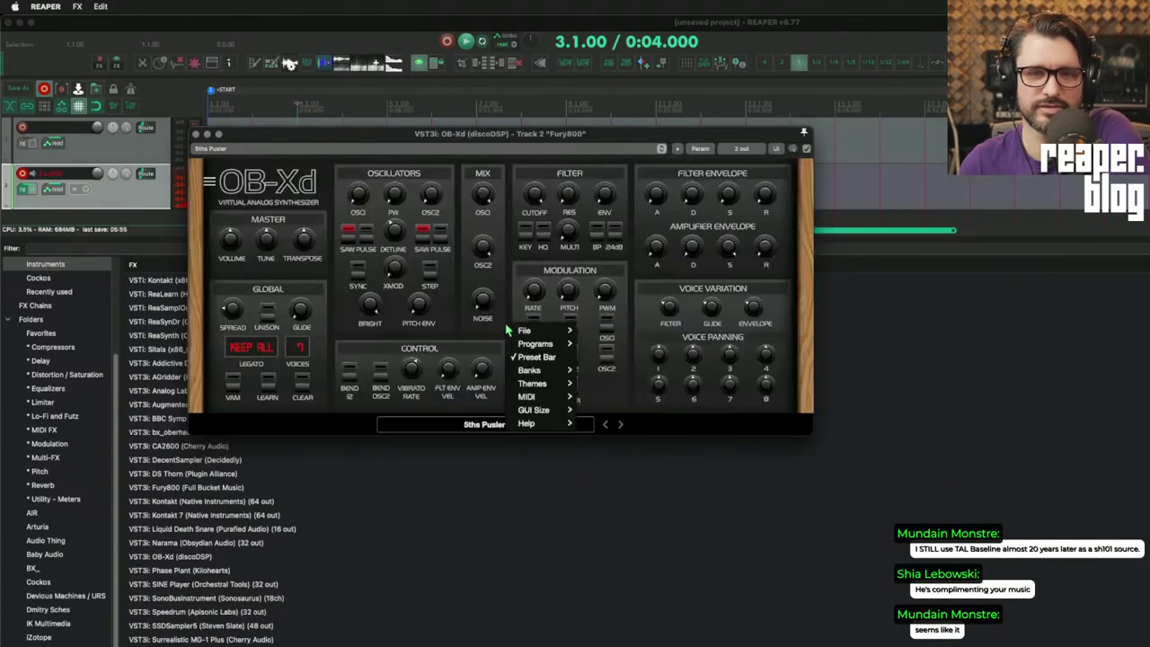
{"action": "mouse_move", "coordinate": [539, 384]}
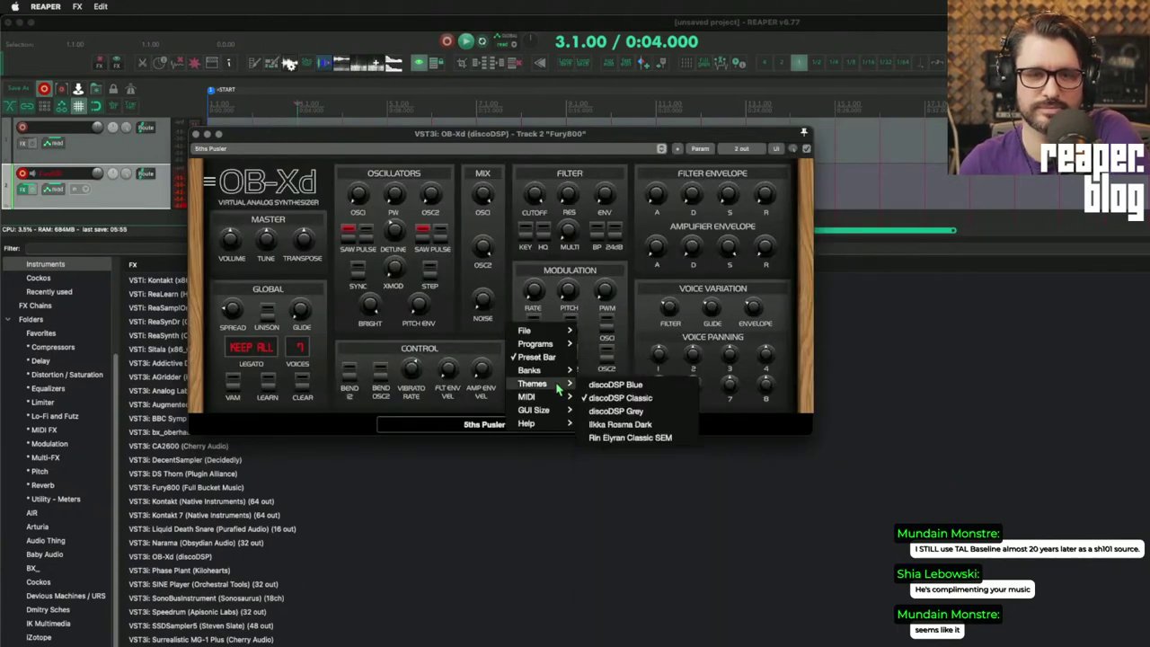
{"action": "left_click", "coordinate": [633, 438]}
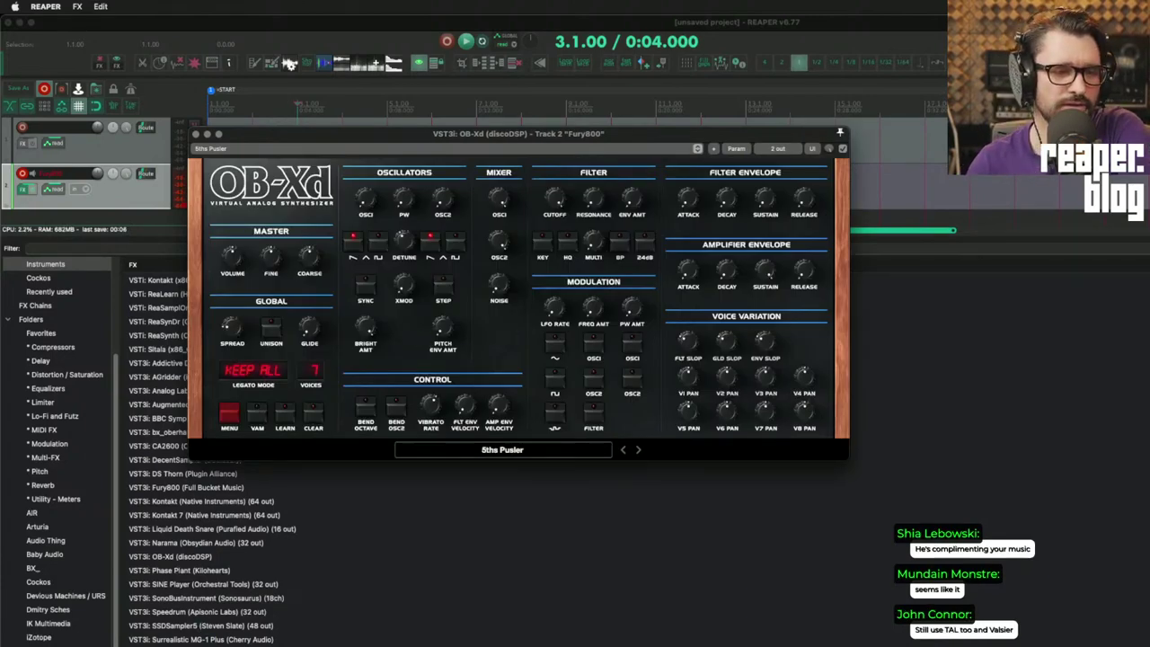
- Load TAL U-No-LX-V2 on track 1 to view it in an enlarged window, and remove it from the track
{"action": "left_click", "coordinate": [585, 548]}
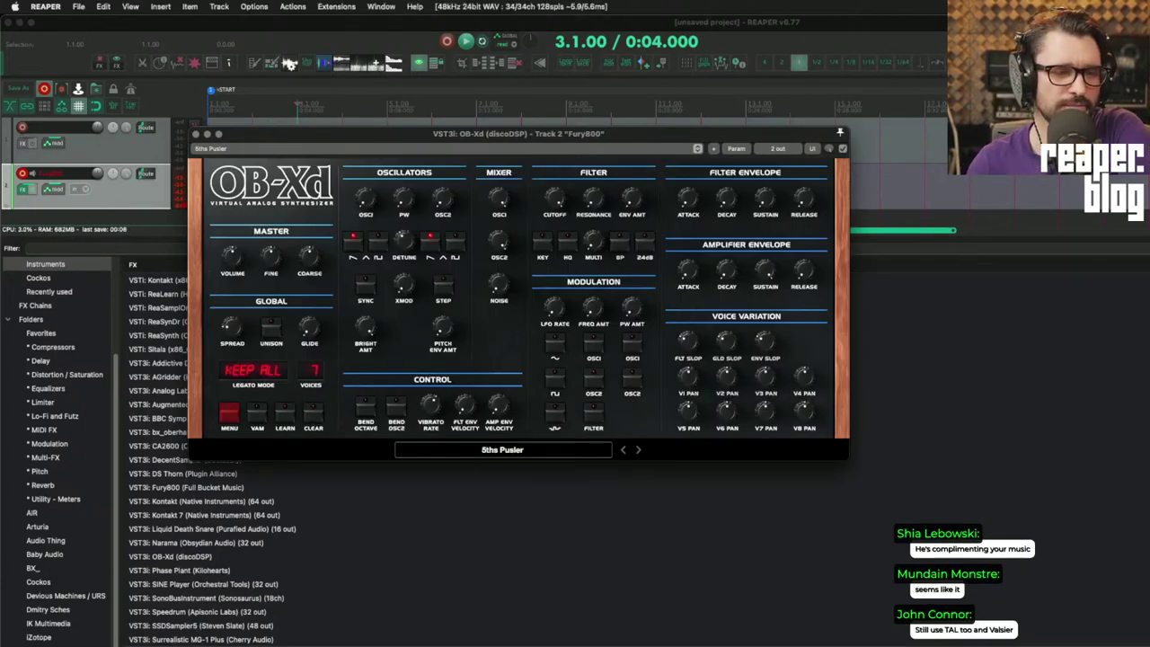
{"action": "left_click", "coordinate": [130, 133]}
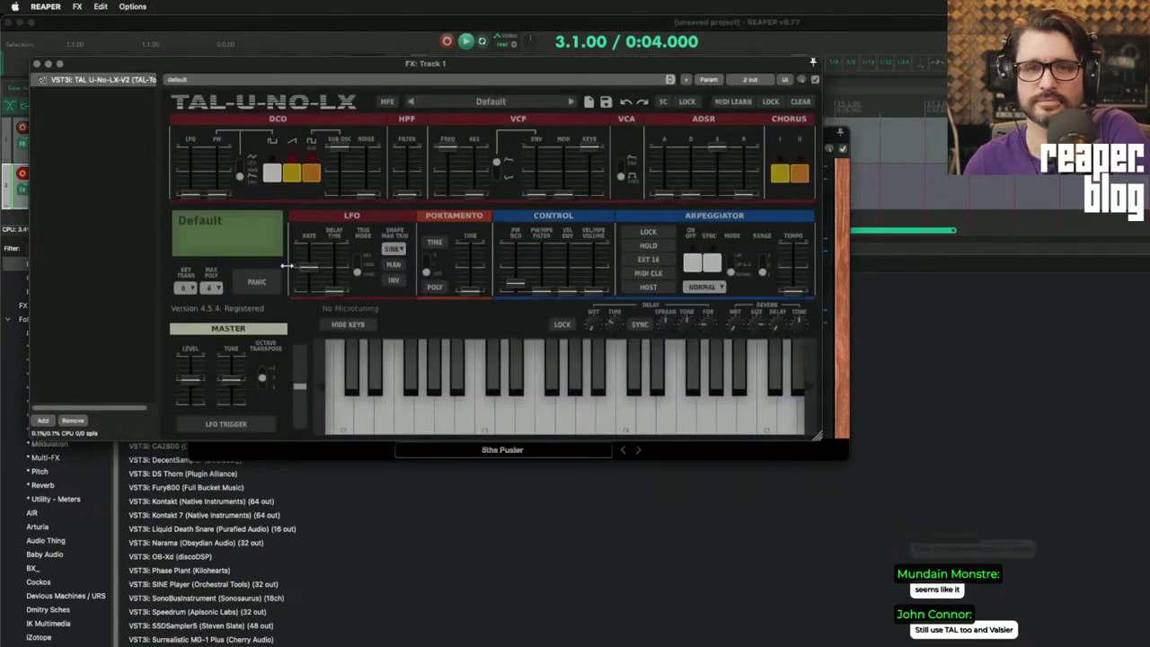
{"action": "left_click_drag", "start_coordinate": [816, 434], "coordinate": [989, 528]}
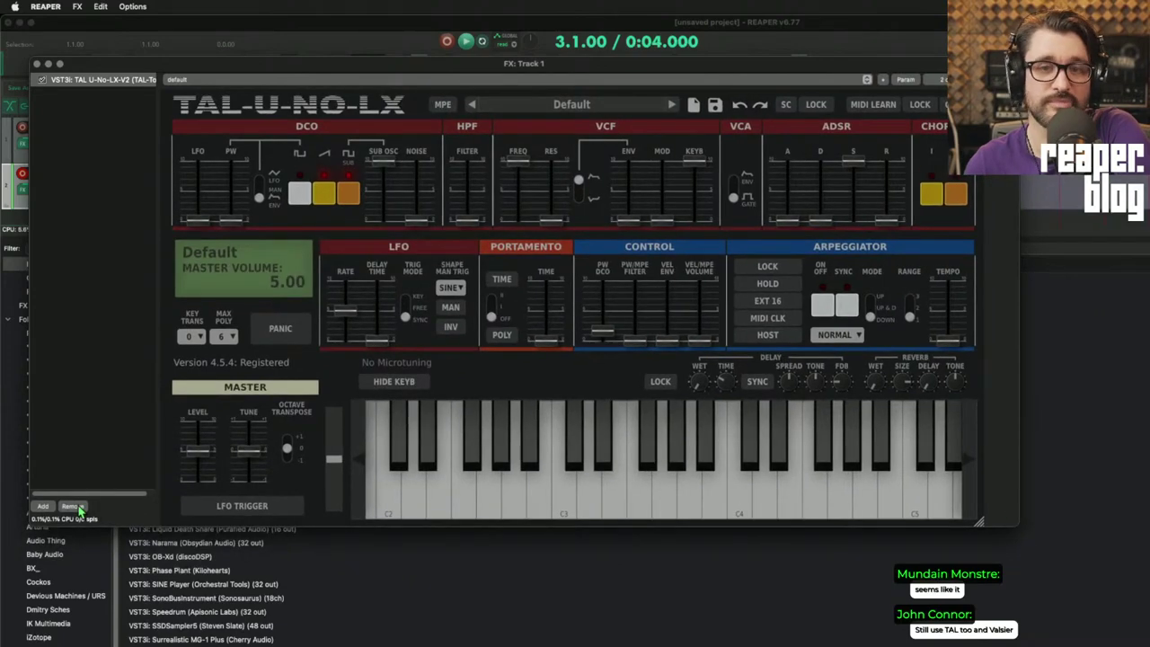
{"action": "left_click", "coordinate": [72, 507]}
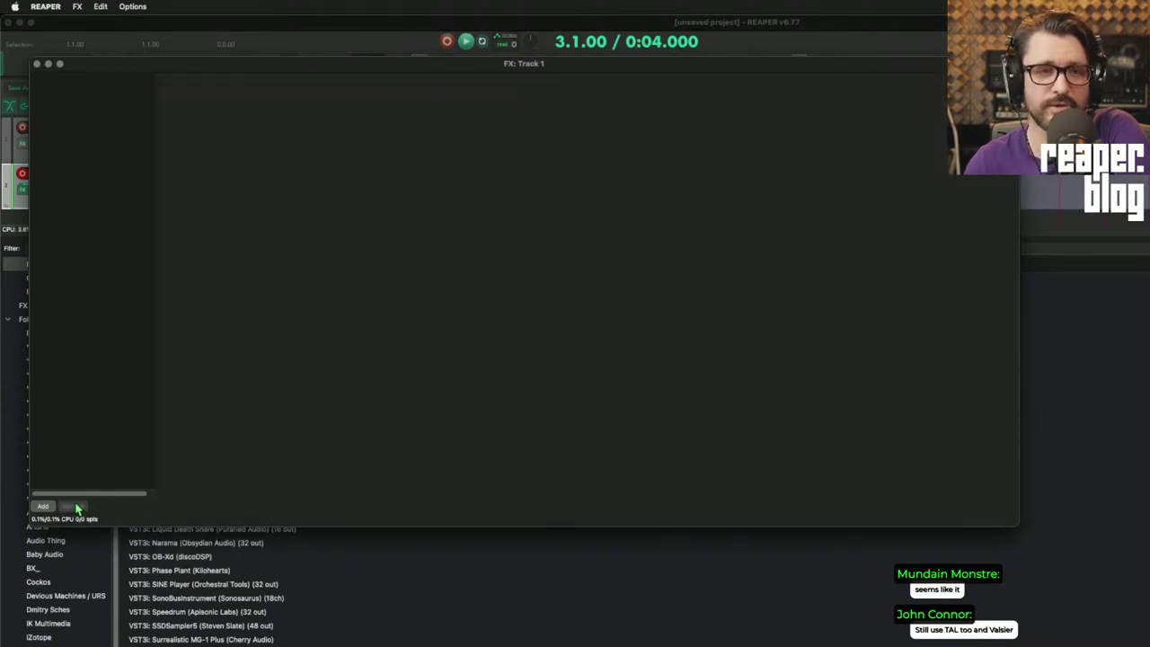
- Close track 1's empty FX window, and search the KVR Audio site in Firefox for u-he Repro and Tyrell Nexus 6
{"action": "left_click", "coordinate": [36, 64]}
{"action": "left_click_drag", "start_coordinate": [343, 137], "coordinate": [349, 126]}
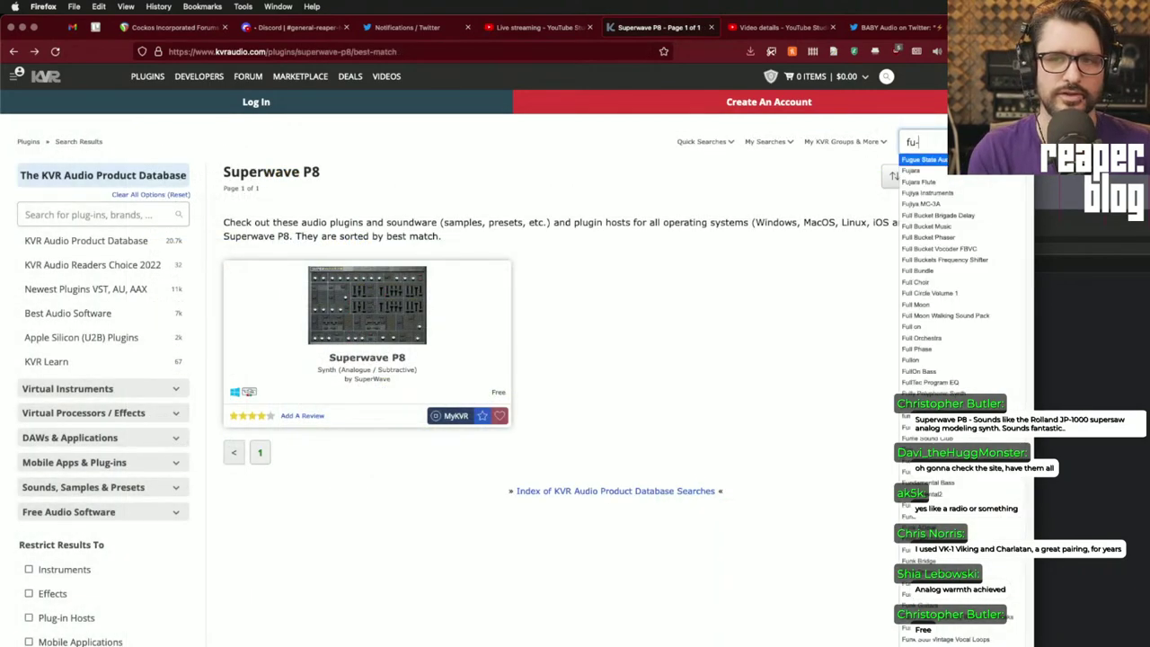
{"action": "key", "text": "BackSpace"}
{"action": "key", "text": "BackSpace"}
{"action": "key", "text": "BackSpace"}
{"action": "key", "text": "BackSpace"}
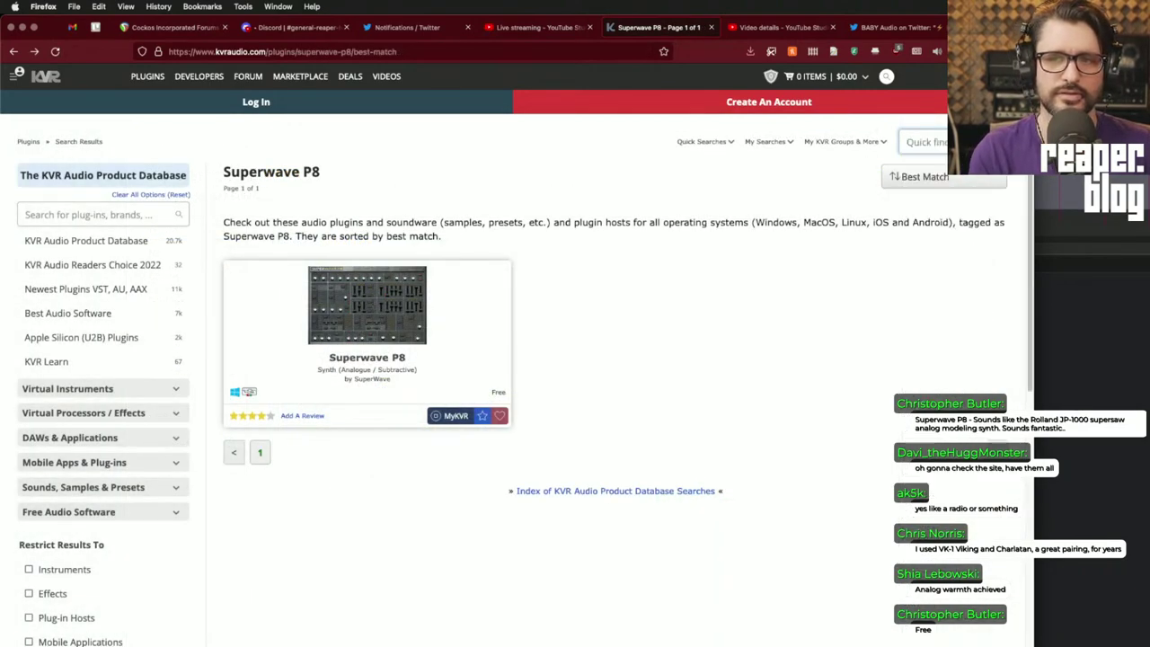
{"action": "type", "text": "u-he"}
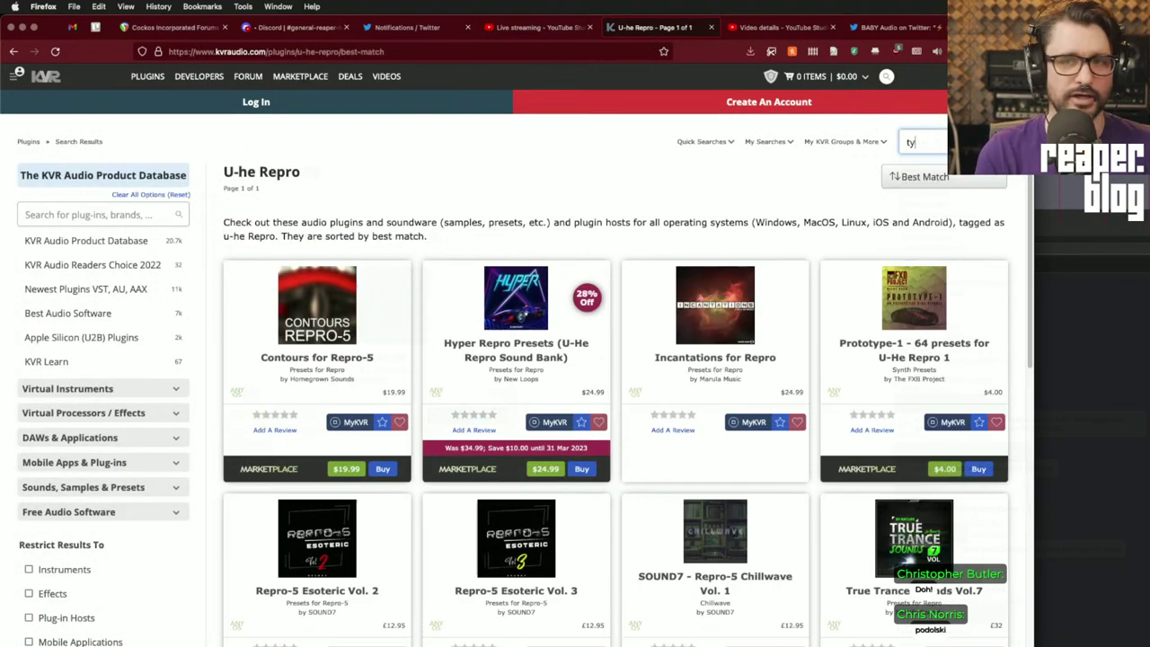
{"action": "type", "text": "yre"}
{"action": "key", "text": "Return"}
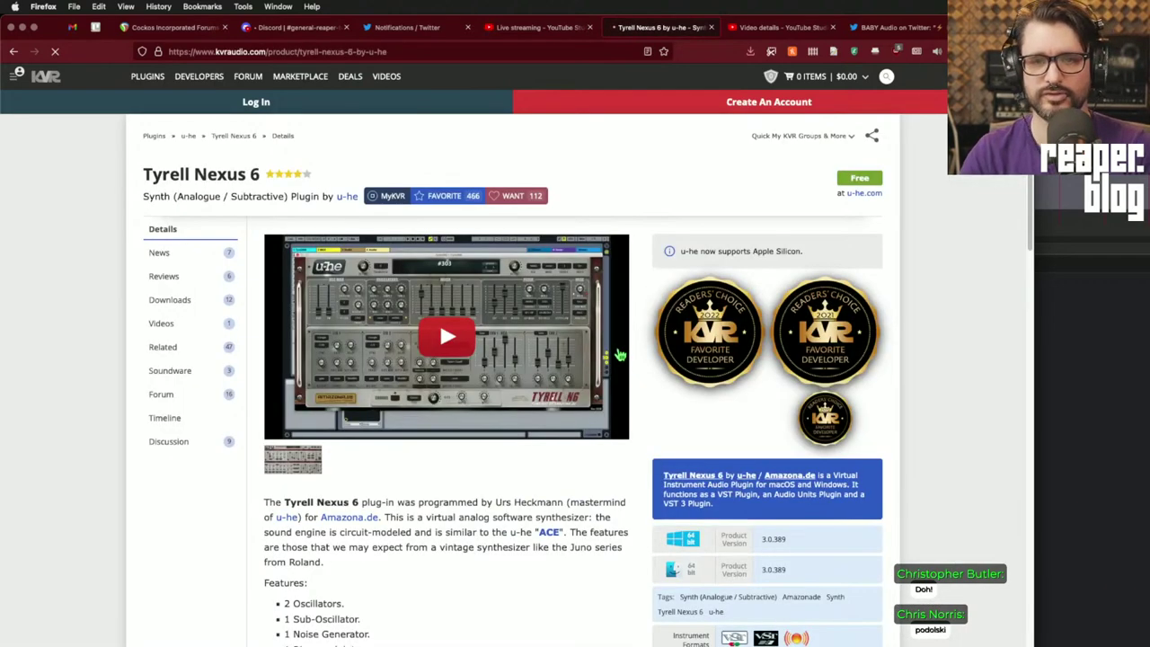
- Read Tyrell Nexus 6's description and feature list on its KVR product page, and open the linked Amazona.de page
{"action": "scroll", "coordinate": [620, 355], "scroll_direction": "down", "scroll_amount": 1}
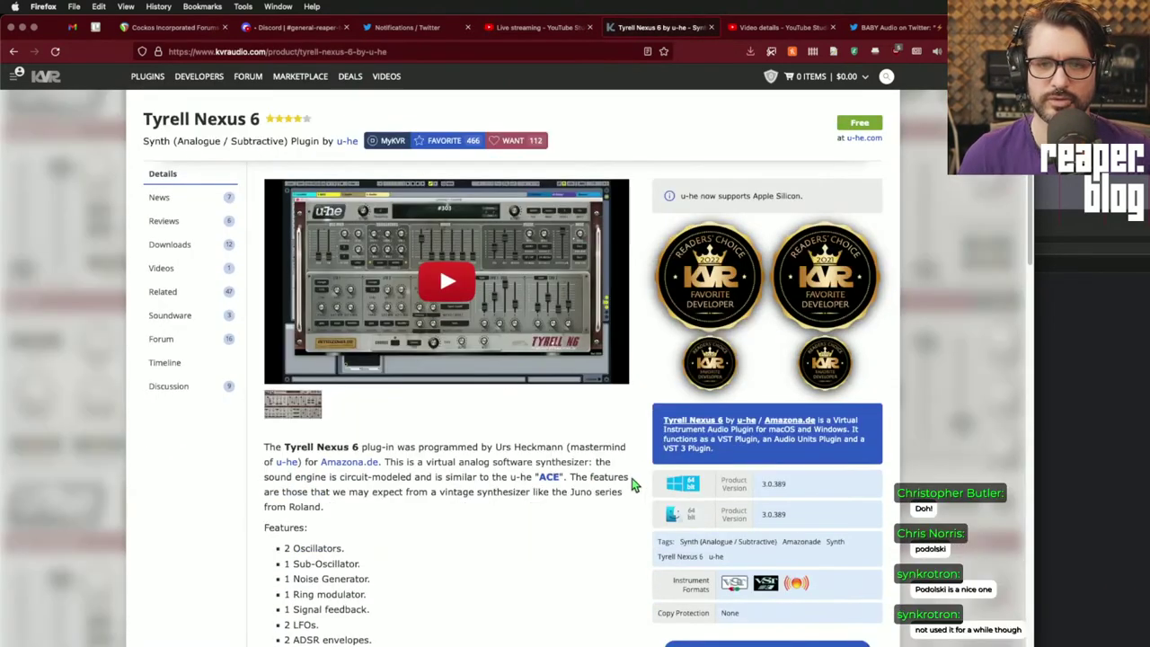
{"action": "scroll", "coordinate": [509, 537], "scroll_direction": "down", "scroll_amount": 1}
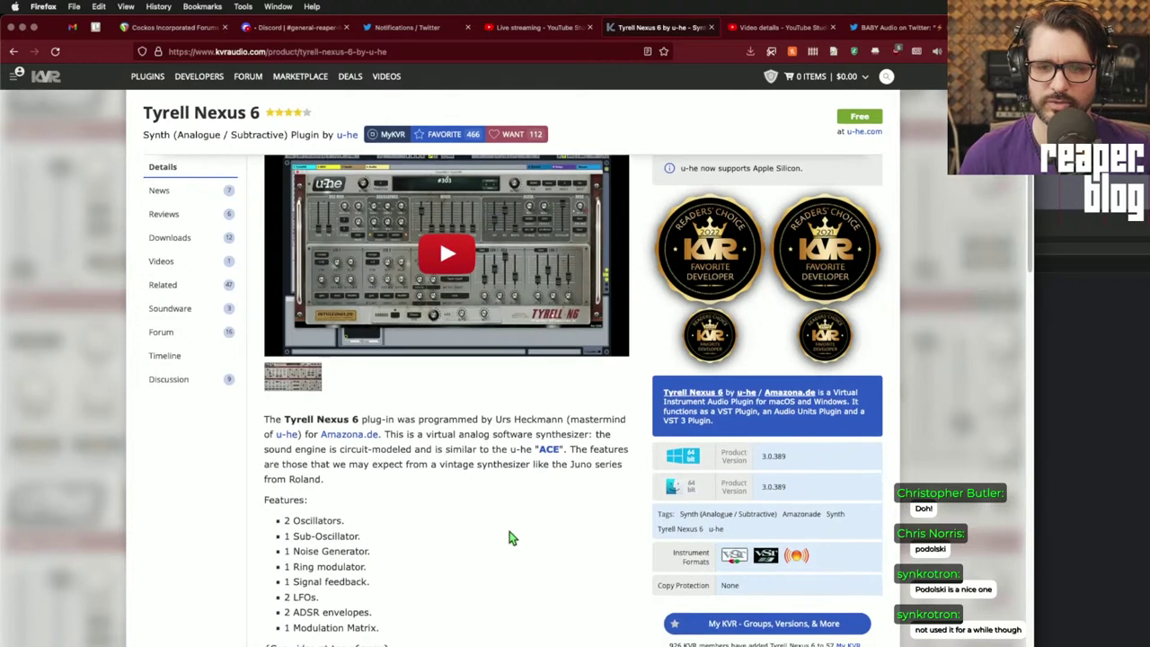
{"action": "scroll", "coordinate": [509, 537], "scroll_direction": "down", "scroll_amount": 1}
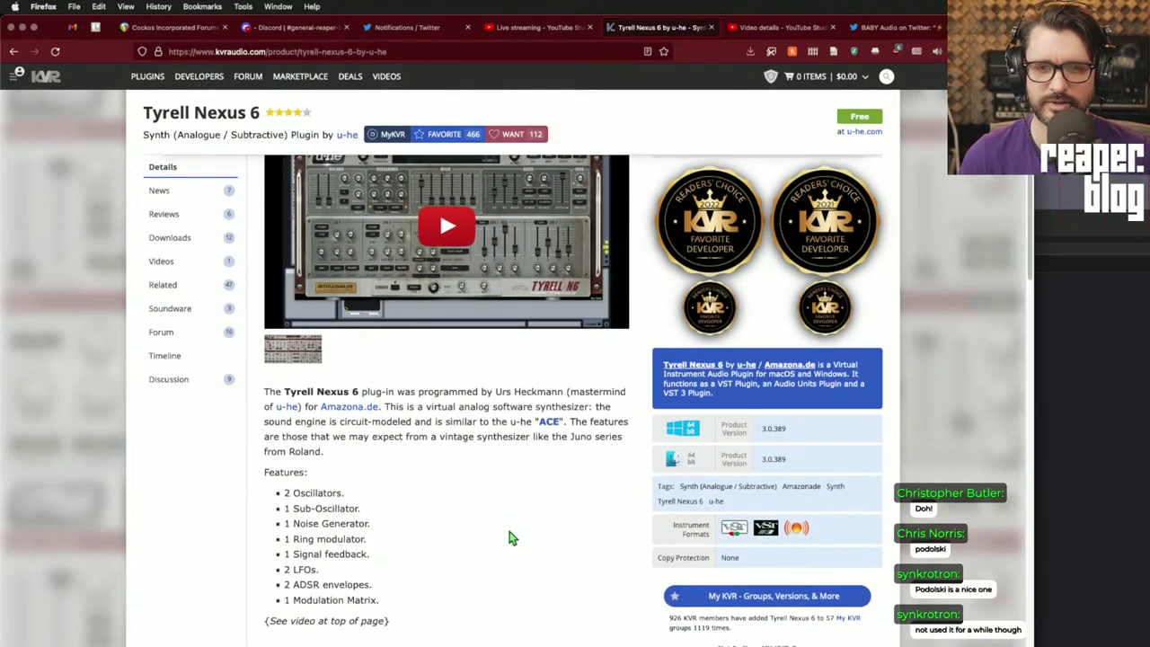
{"action": "left_click", "coordinate": [783, 365]}
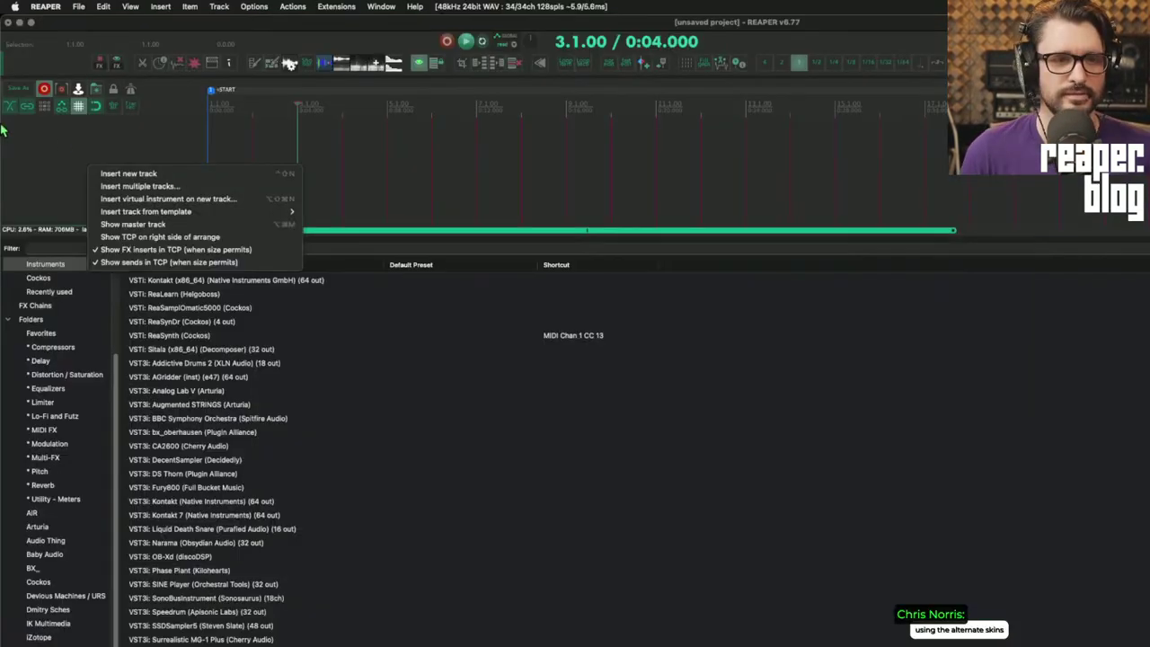
- In REAPER, load VSTi: Sitala (x86_64) (Decomposer) on a new track and select its Brootle 707 user kit
{"action": "left_click", "coordinate": [48, 152]}
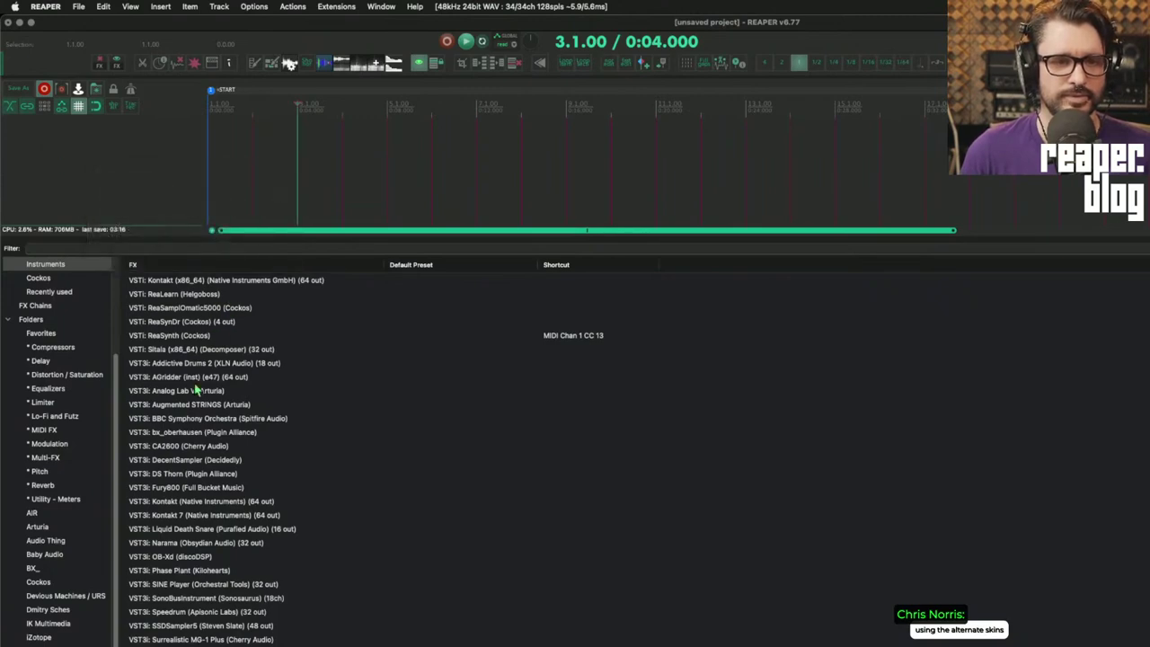
{"action": "left_click", "coordinate": [199, 352]}
{"action": "double_click", "coordinate": [217, 353]}
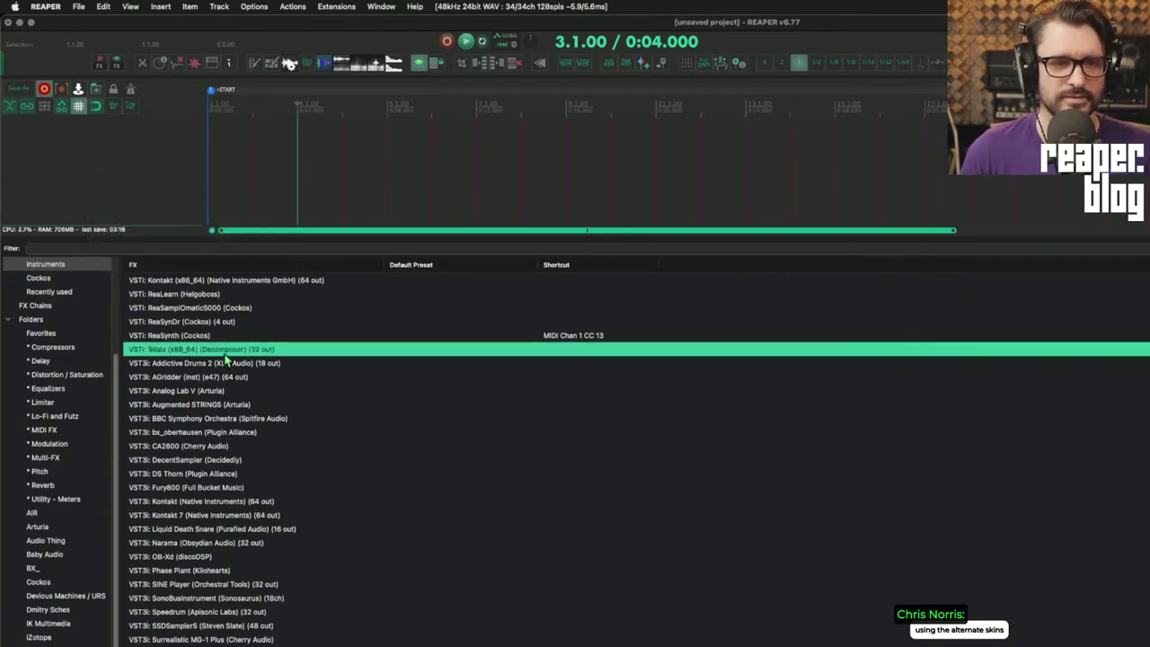
{"action": "left_click_drag", "start_coordinate": [377, 580], "coordinate": [463, 116]}
{"action": "left_click", "coordinate": [464, 123]}
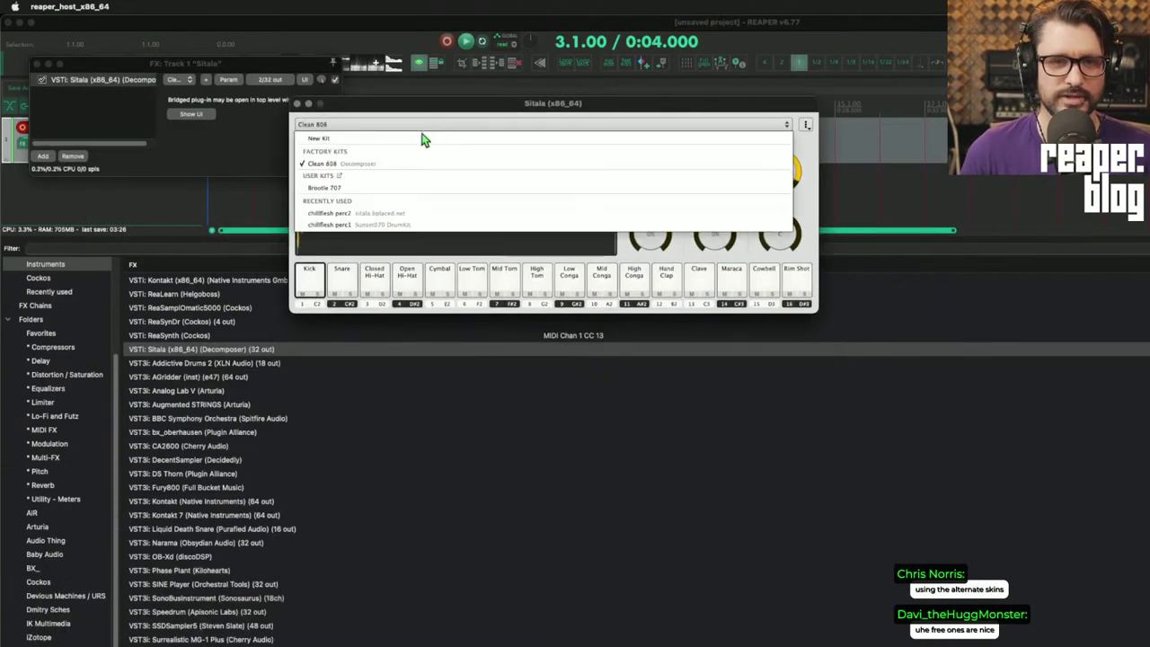
{"action": "left_click", "coordinate": [405, 188]}
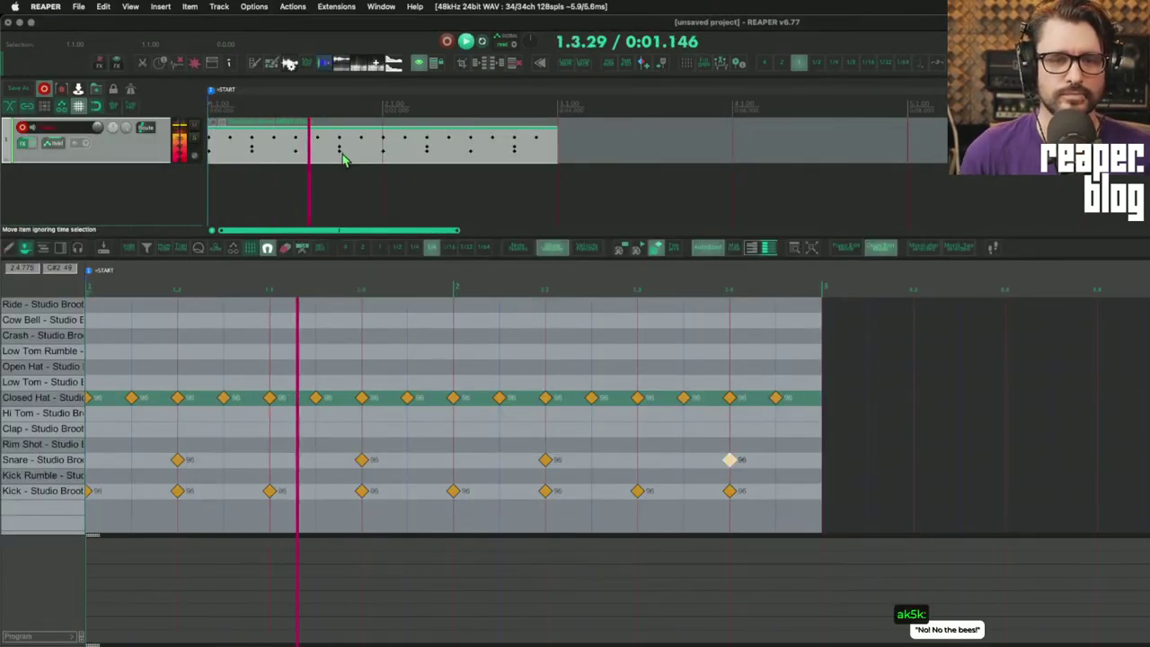
- Stop playback, zoom in horizontally on the two-bar drum pattern in the MIDI editor, and audition it briefly
{"action": "key", "text": "space"}
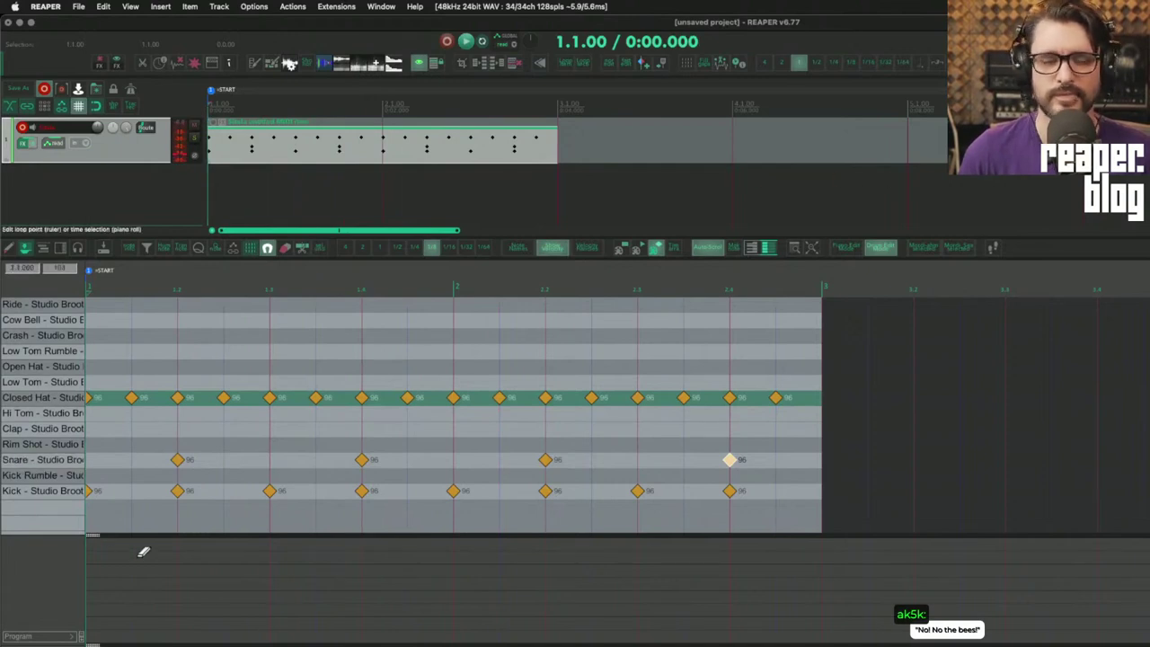
{"action": "scroll", "coordinate": [282, 436], "scroll_direction": "up", "scroll_amount": 3}
{"action": "scroll", "coordinate": [285, 478], "scroll_direction": "down", "scroll_amount": 2}
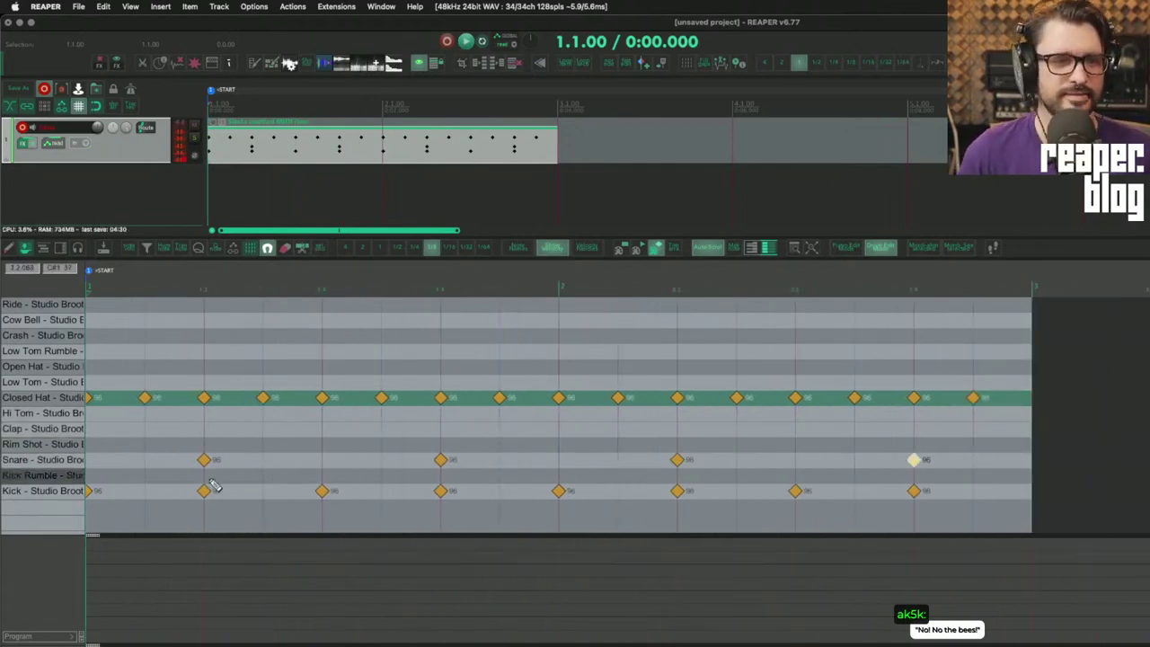
{"action": "key", "text": "space"}
{"action": "key", "text": "space"}
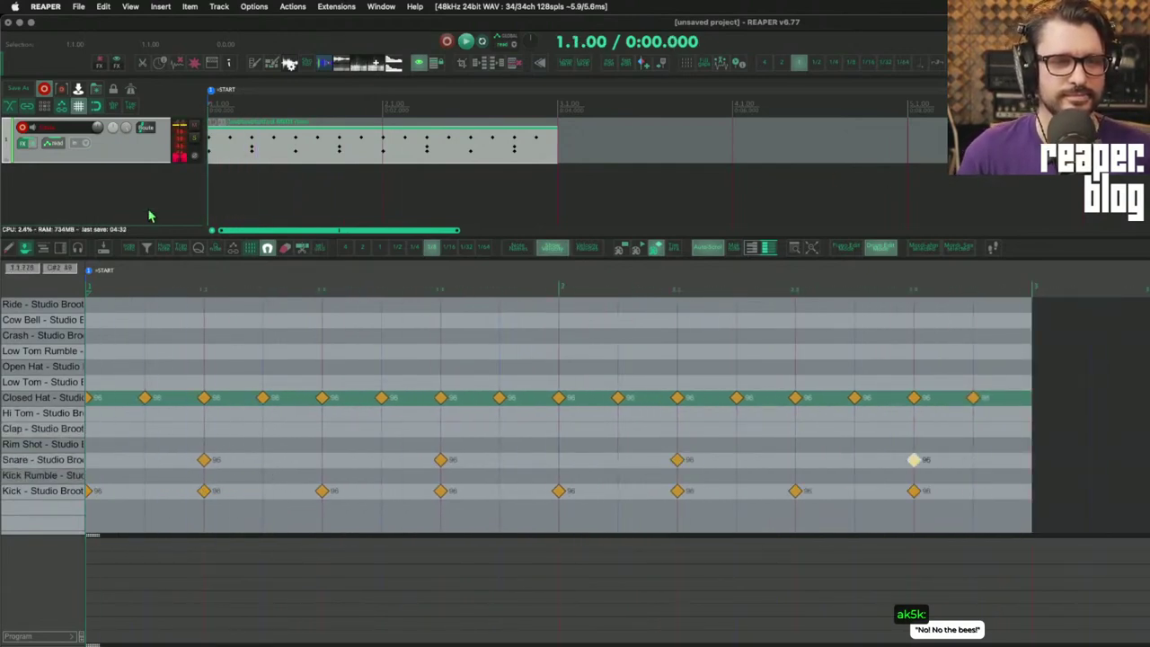
- Mute the Kick Rumble pad in Sitala, close the plug-in's interface, and play the drum pattern through
{"action": "left_click", "coordinate": [126, 128]}
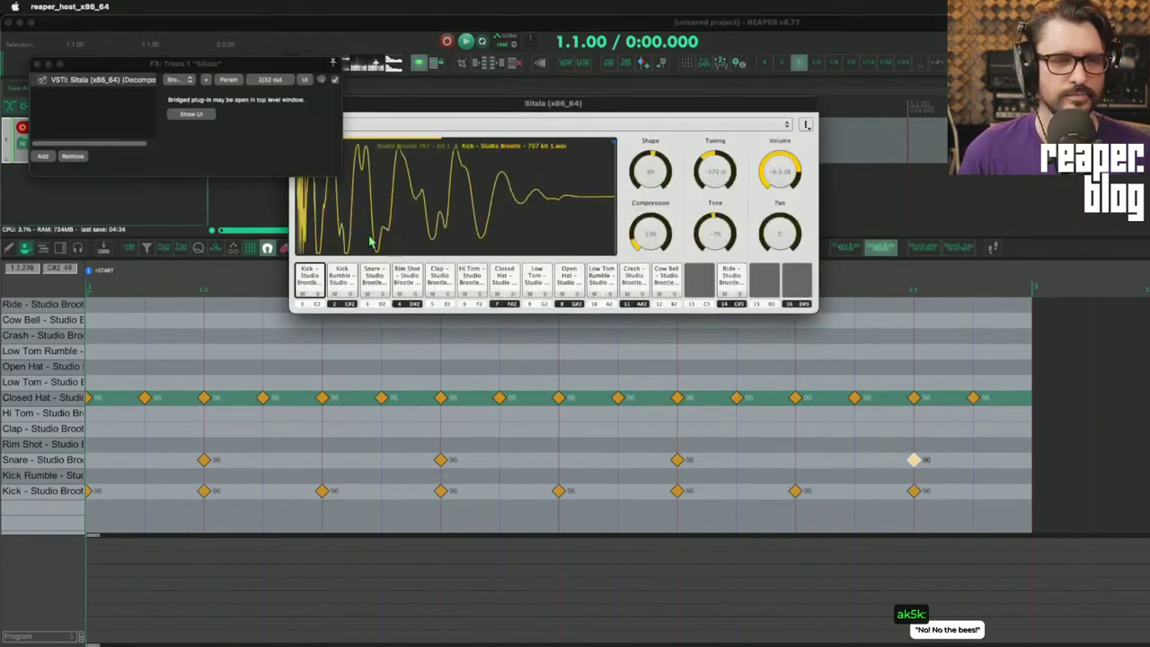
{"action": "left_click", "coordinate": [313, 270]}
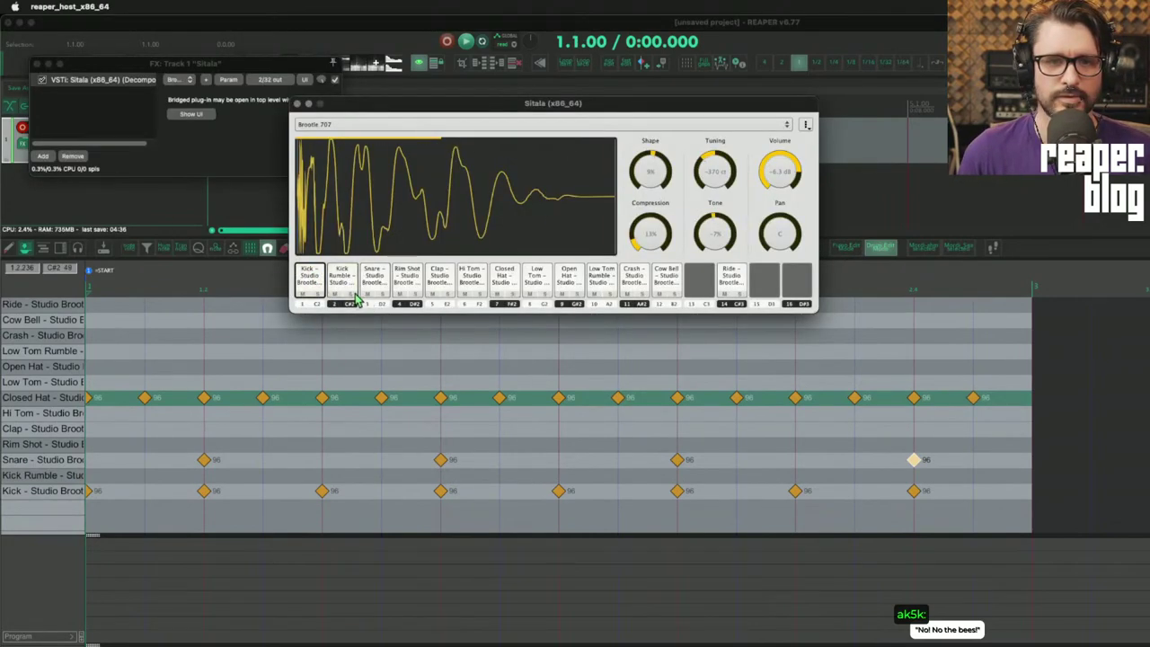
{"action": "left_click", "coordinate": [333, 294]}
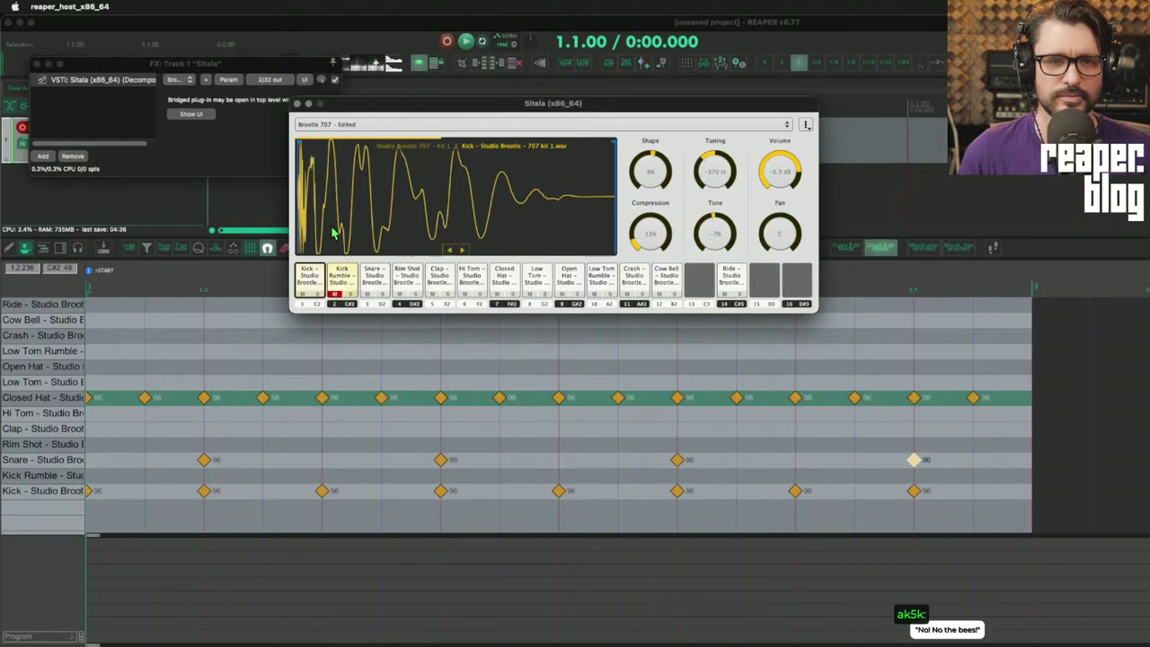
{"action": "left_click", "coordinate": [296, 103]}
{"action": "key", "text": "space"}
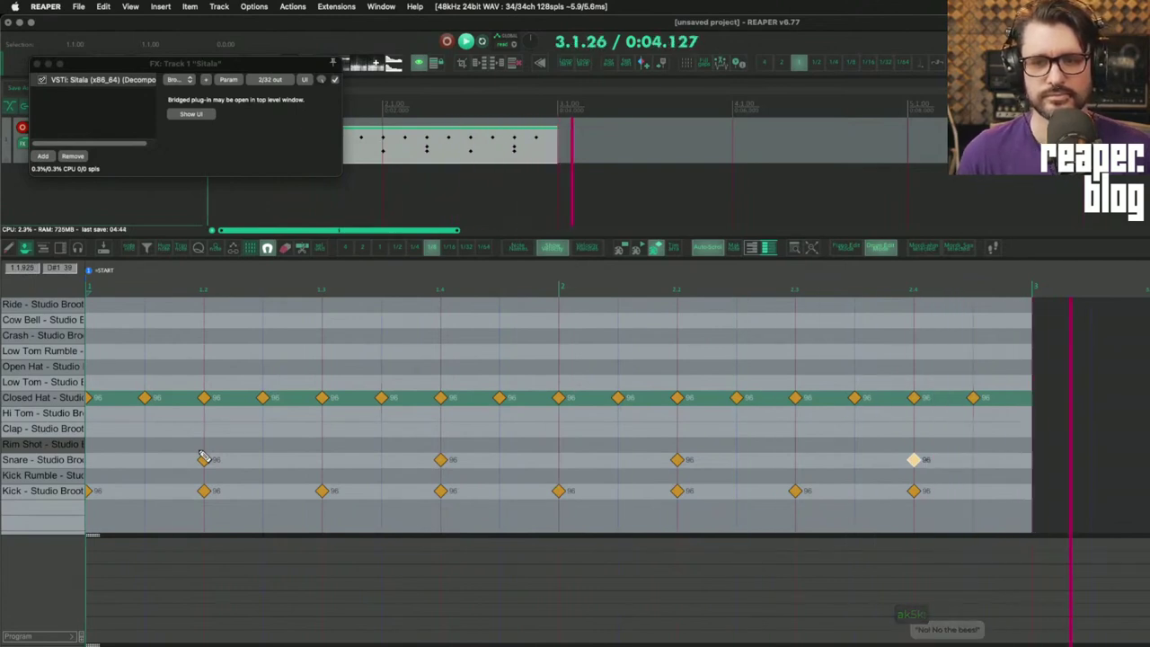
{"action": "key", "text": "space"}
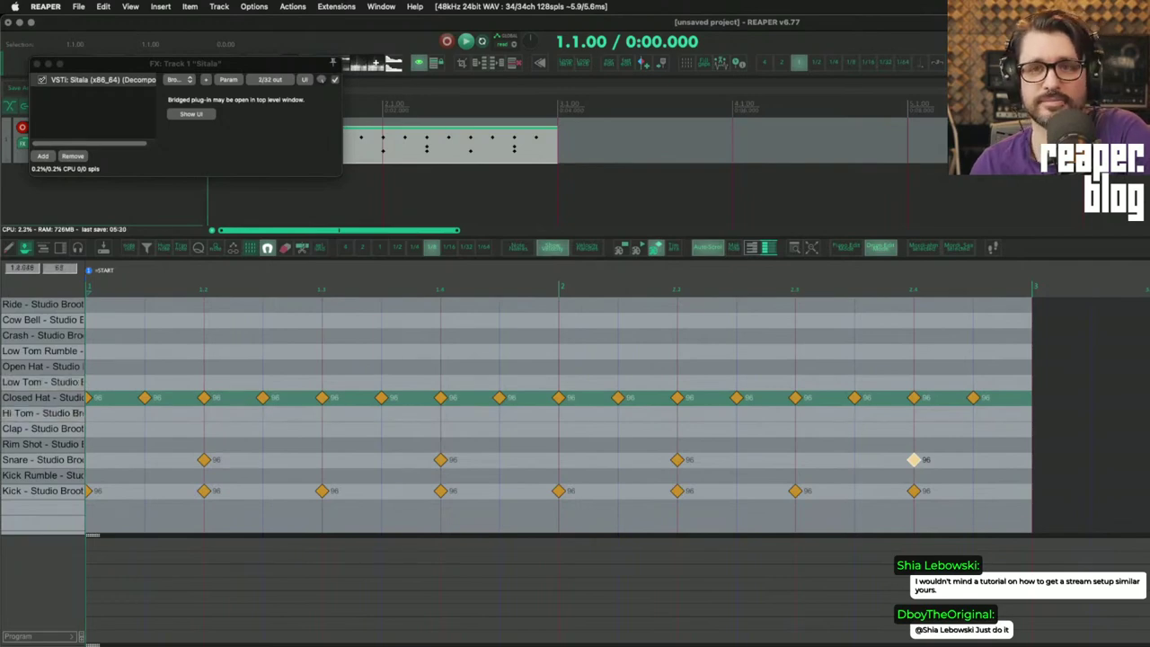
- Switch to Firefox, open kit.co/reaperblog, and look through the gear kits listed there
{"action": "key", "text": "super+Tab"}
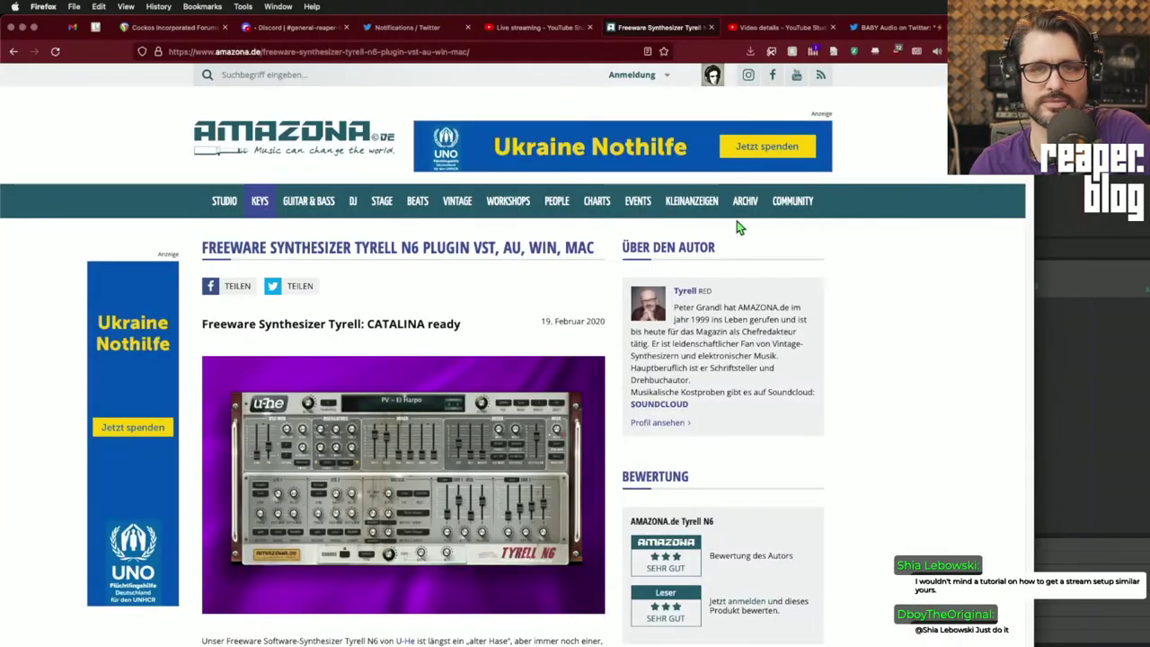
{"action": "left_click", "coordinate": [545, 52]}
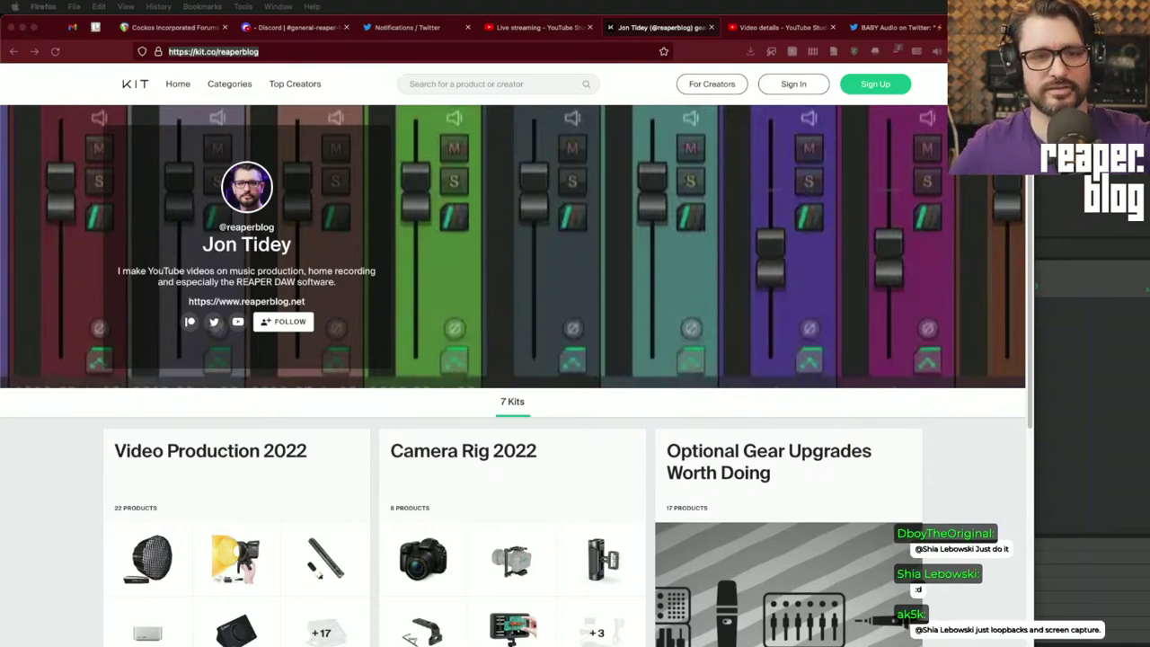
{"action": "scroll", "coordinate": [917, 308], "scroll_direction": "down", "scroll_amount": 3}
{"action": "scroll", "coordinate": [864, 330], "scroll_direction": "down", "scroll_amount": 2}
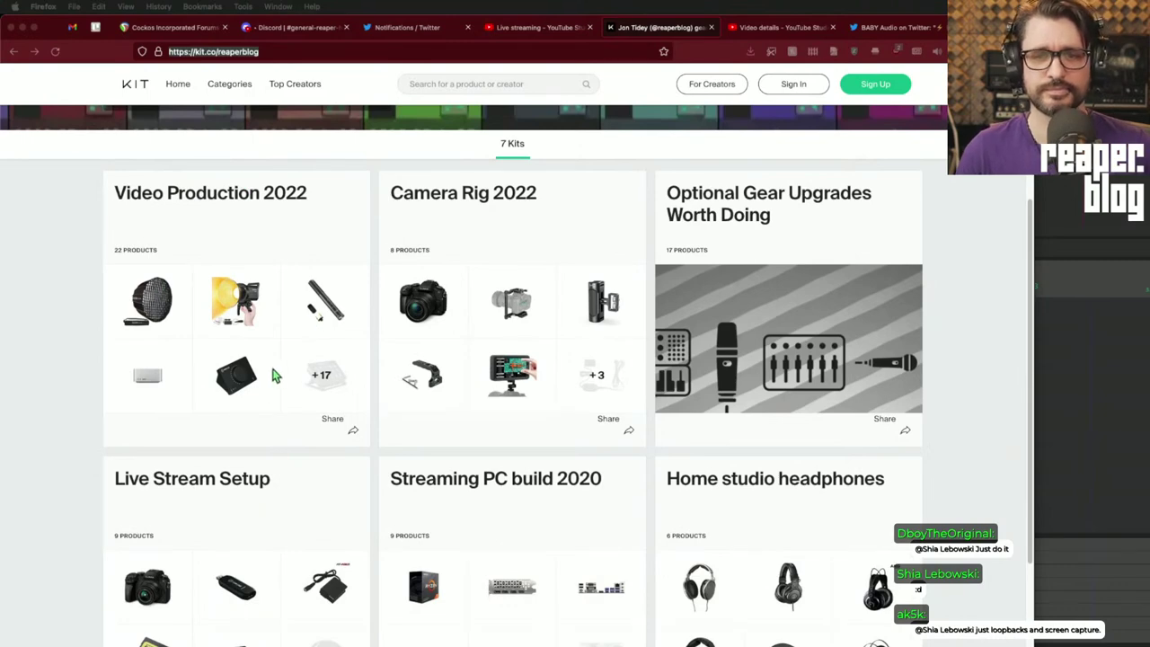
{"action": "scroll", "coordinate": [274, 376], "scroll_direction": "down", "scroll_amount": 4}
{"action": "scroll", "coordinate": [458, 463], "scroll_direction": "up", "scroll_amount": 6}
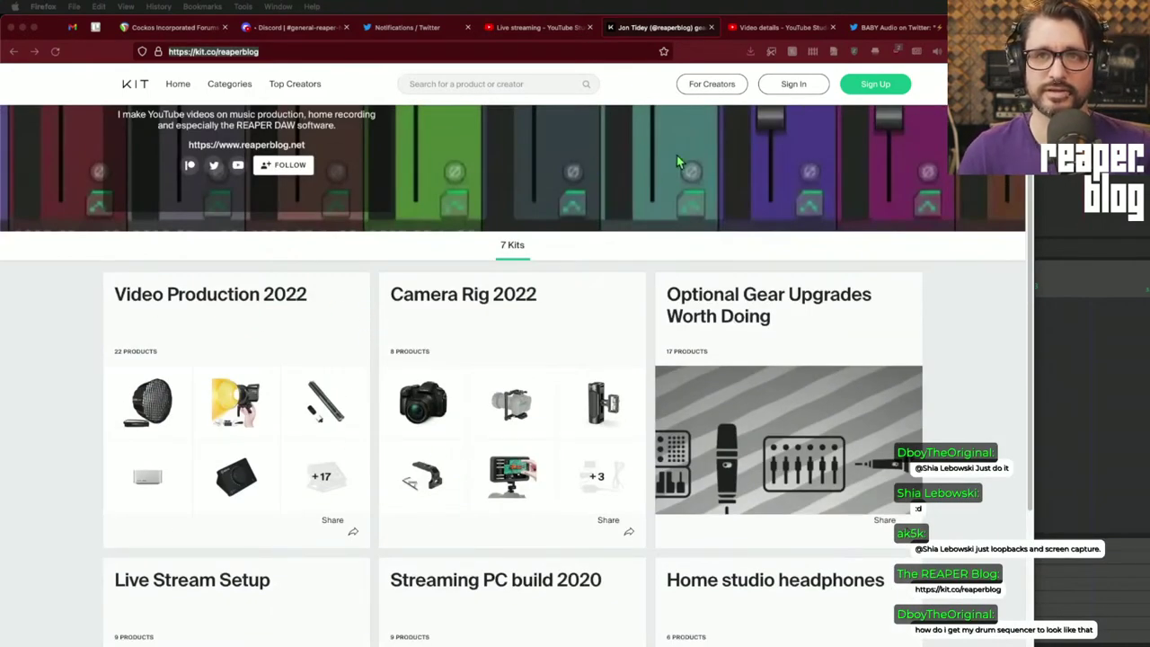
- Switch back to REAPER and remove the Program lane beneath the notes in the MIDI editor
{"action": "key", "text": "super+Tab"}
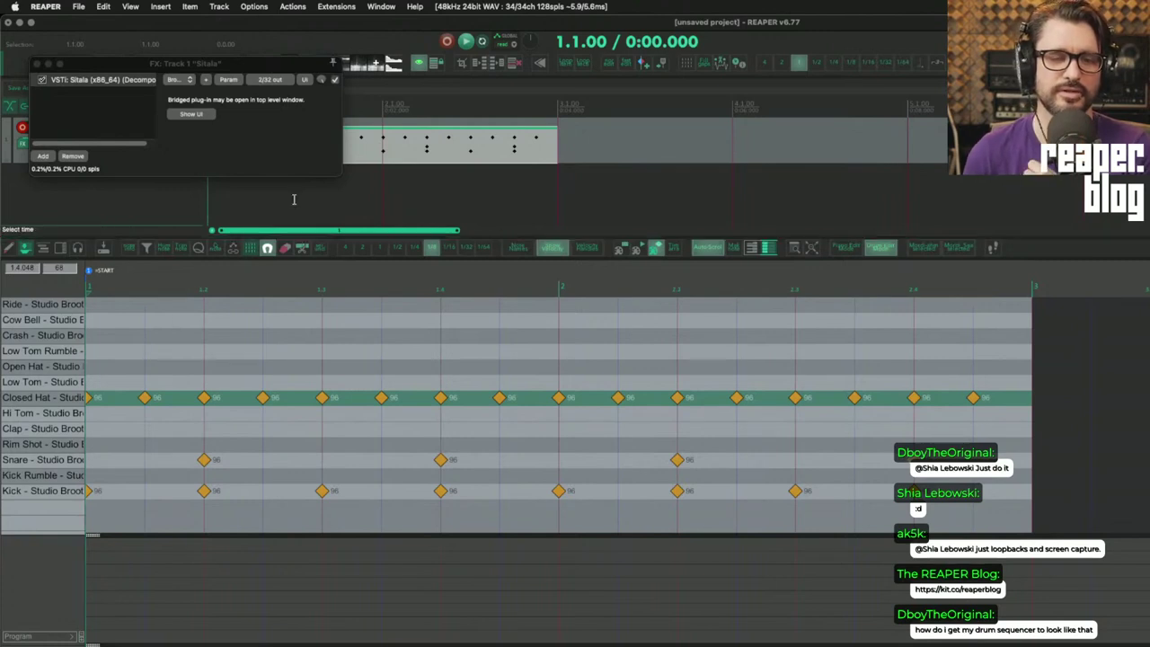
{"action": "left_click", "coordinate": [81, 638]}
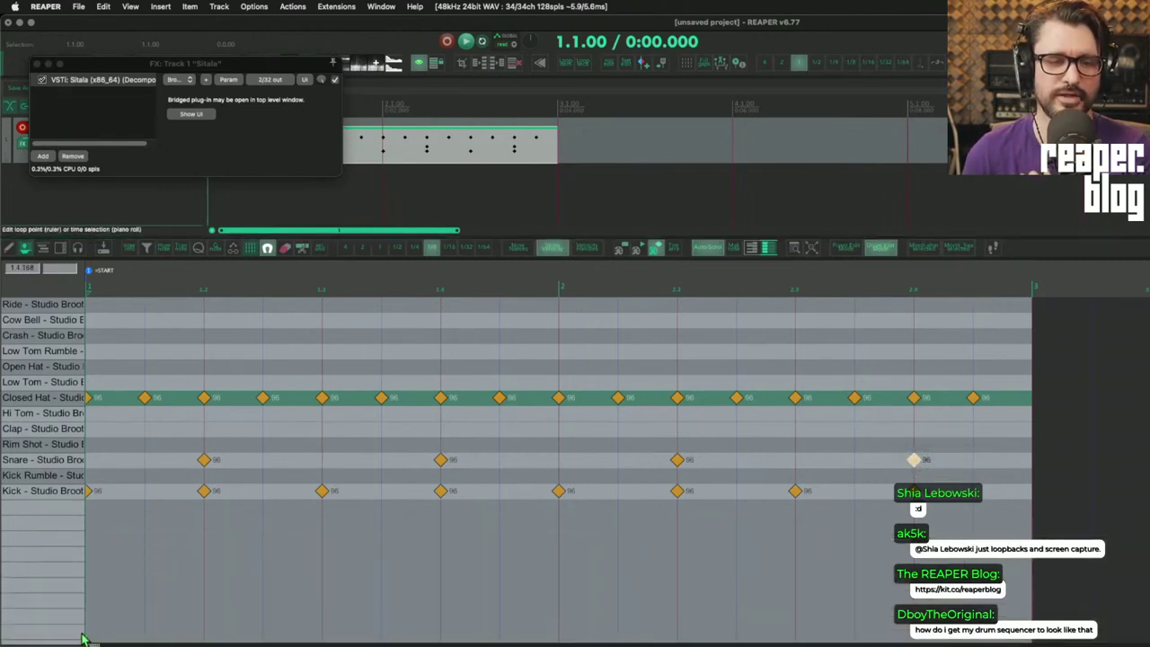
- Run the action that shows the theme tweak/configuration window, examine the color settings filtered by "midi", and close that window
{"action": "key", "text": "shift+slash"}
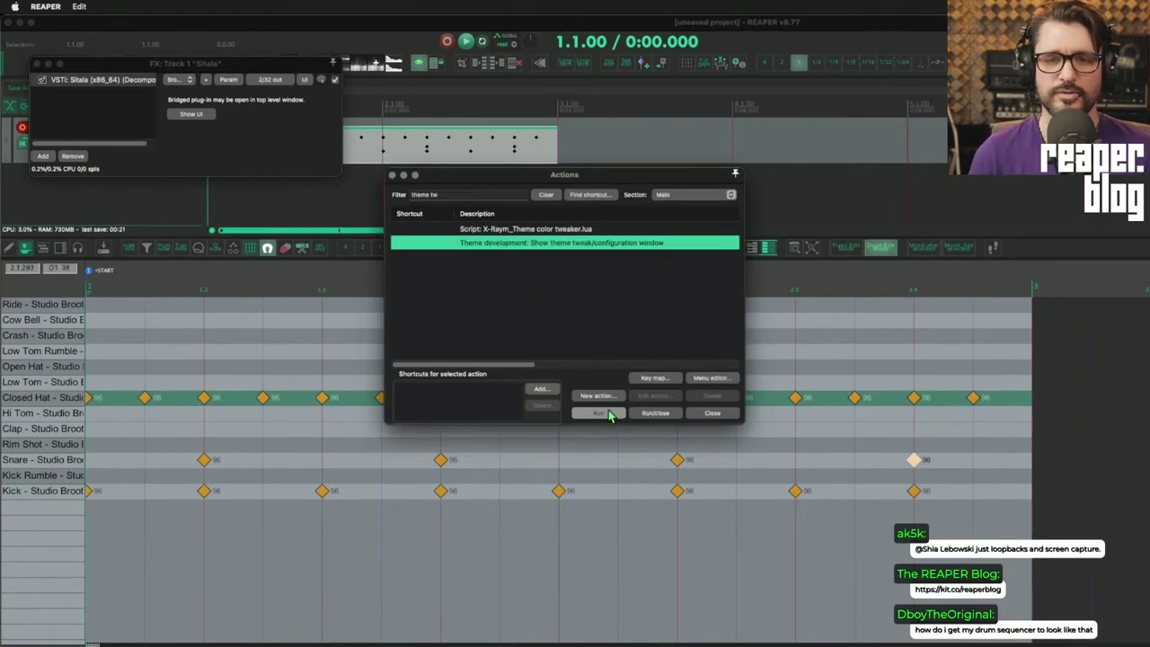
{"action": "left_click", "coordinate": [611, 416]}
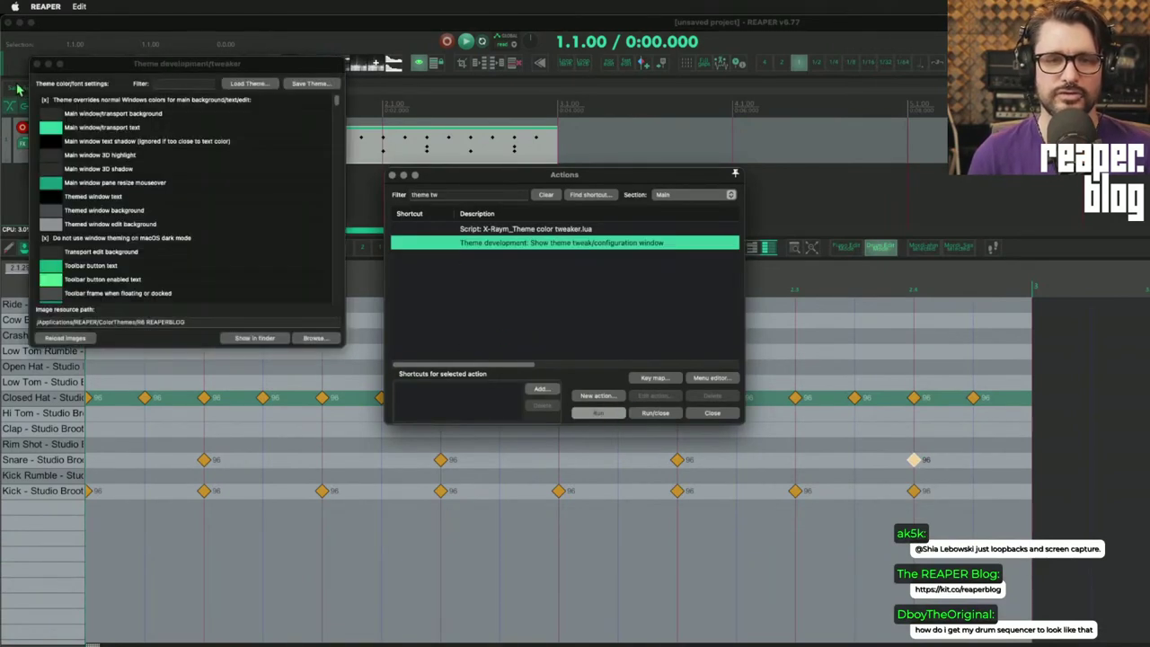
{"action": "left_click", "coordinate": [175, 85]}
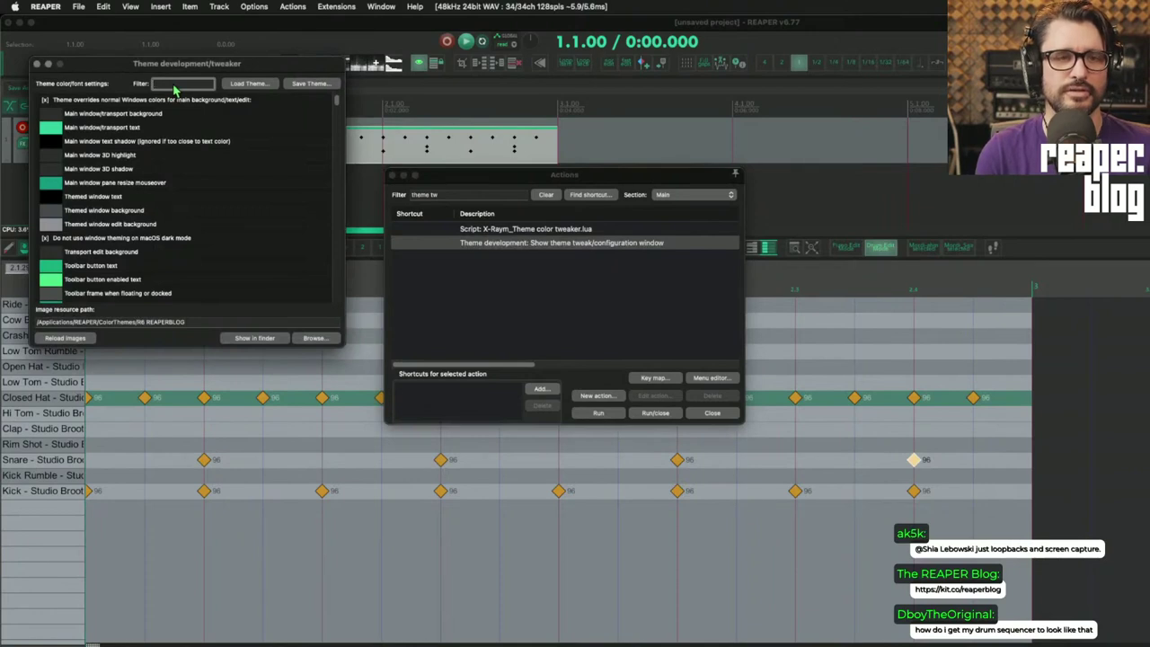
{"action": "type", "text": "midi"}
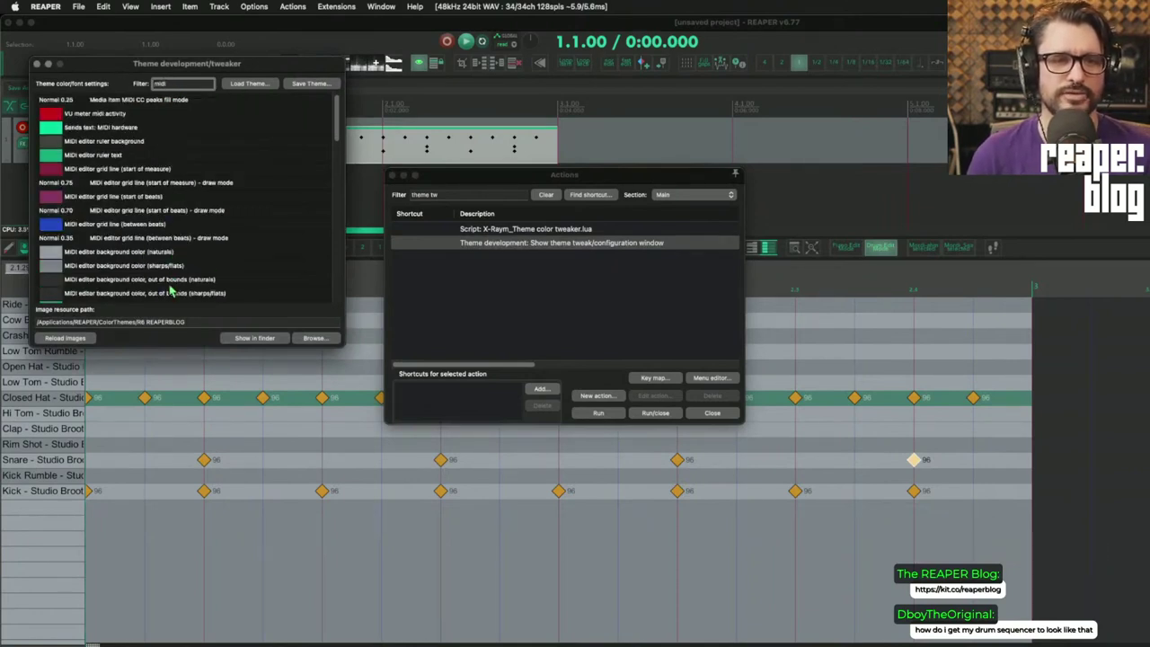
{"action": "scroll", "coordinate": [152, 278], "scroll_direction": "down", "scroll_amount": 3}
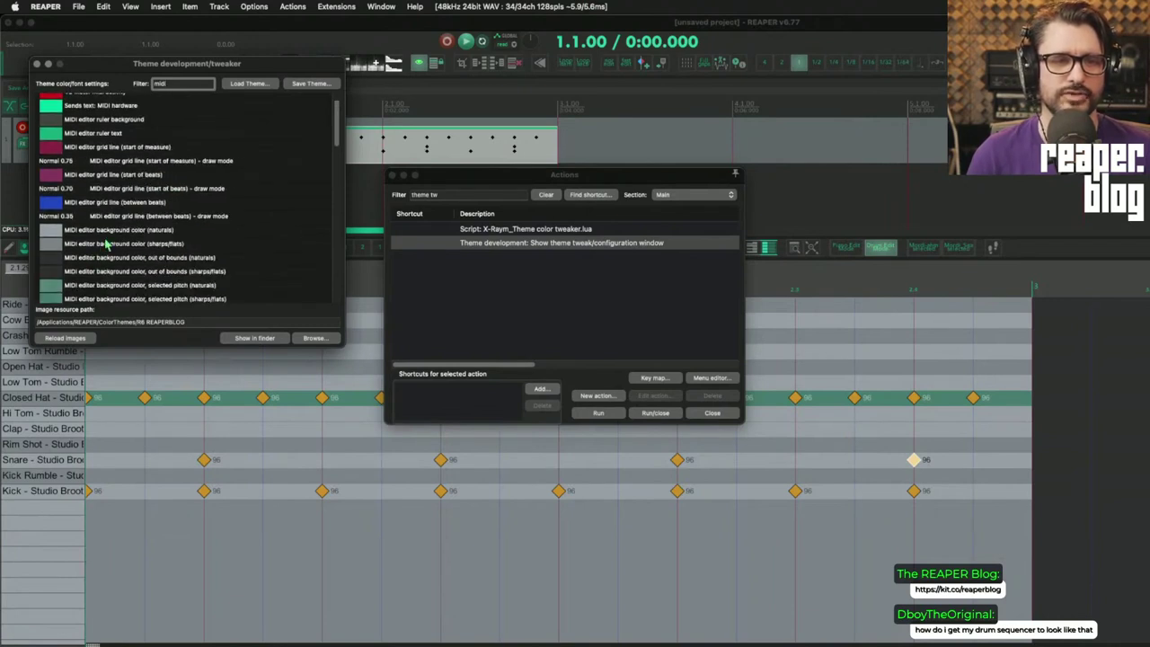
{"action": "scroll", "coordinate": [138, 245], "scroll_direction": "up", "scroll_amount": 3}
{"action": "scroll", "coordinate": [142, 277], "scroll_direction": "down", "scroll_amount": 2}
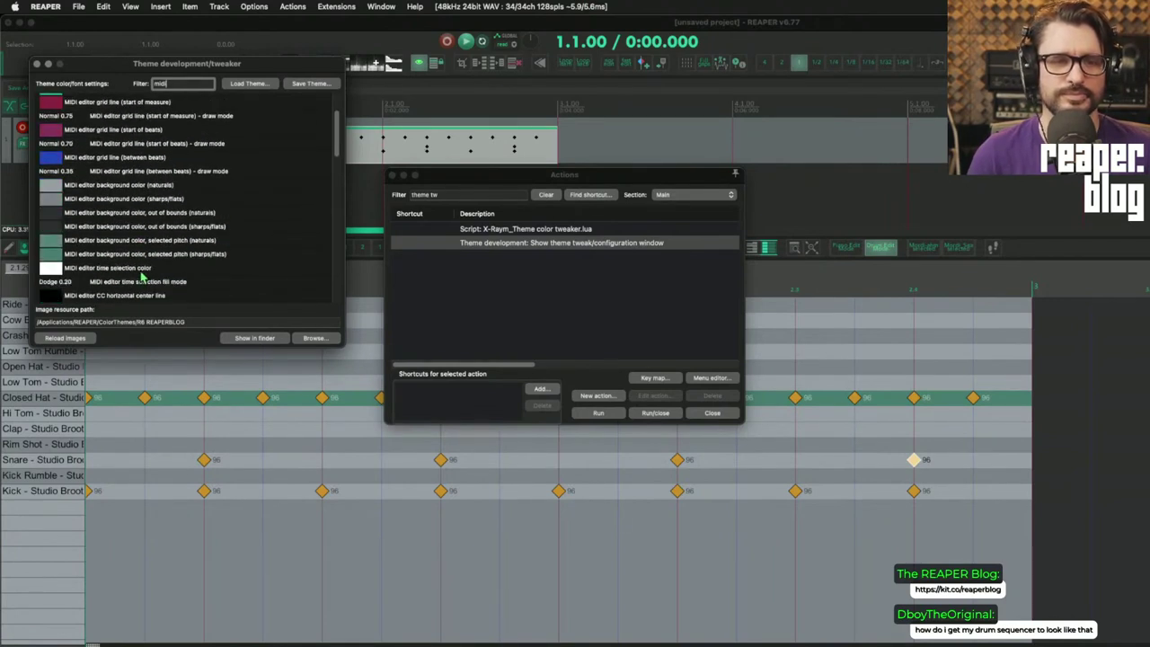
{"action": "left_click", "coordinate": [37, 64]}
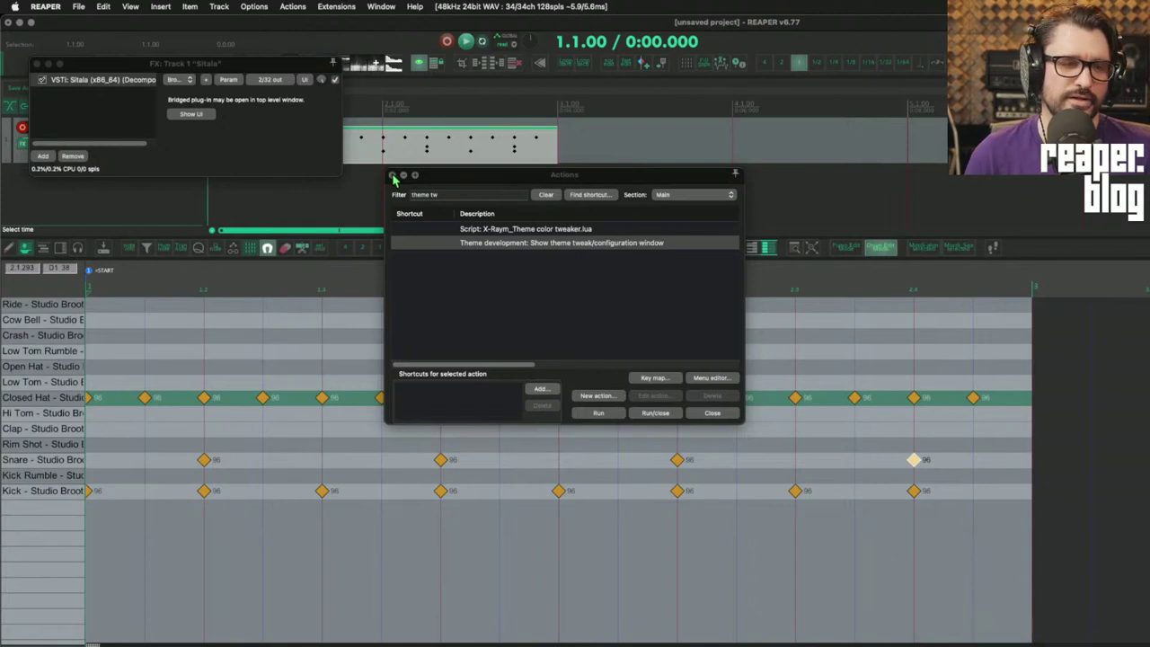
{"action": "left_click", "coordinate": [671, 196]}
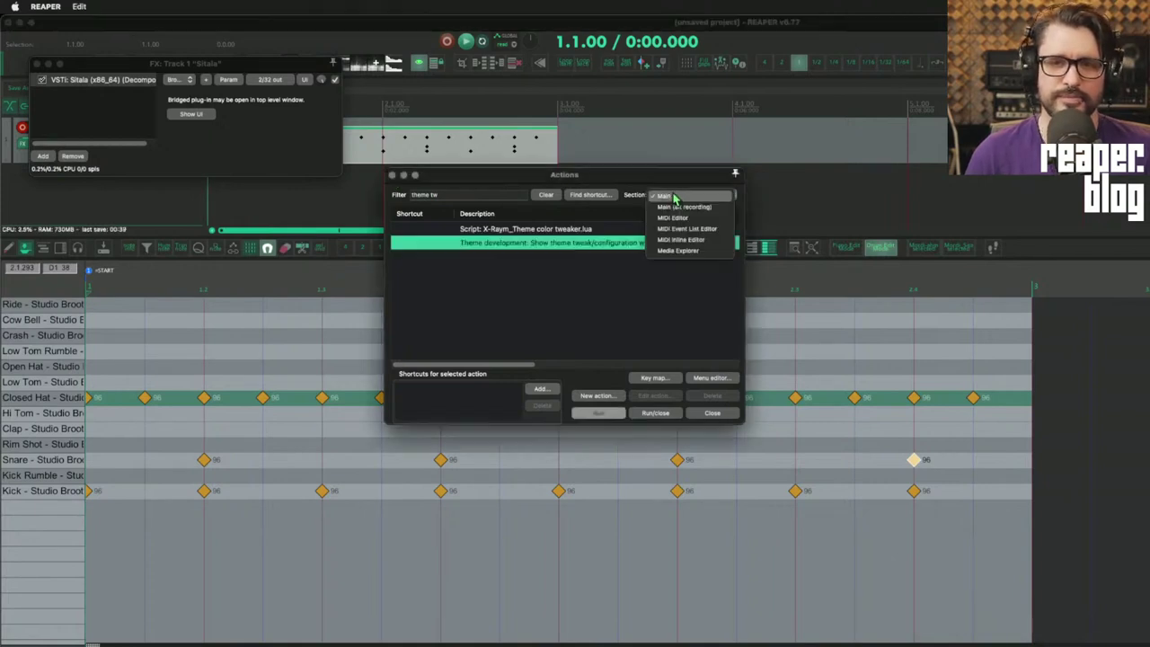
{"action": "left_click", "coordinate": [680, 197]}
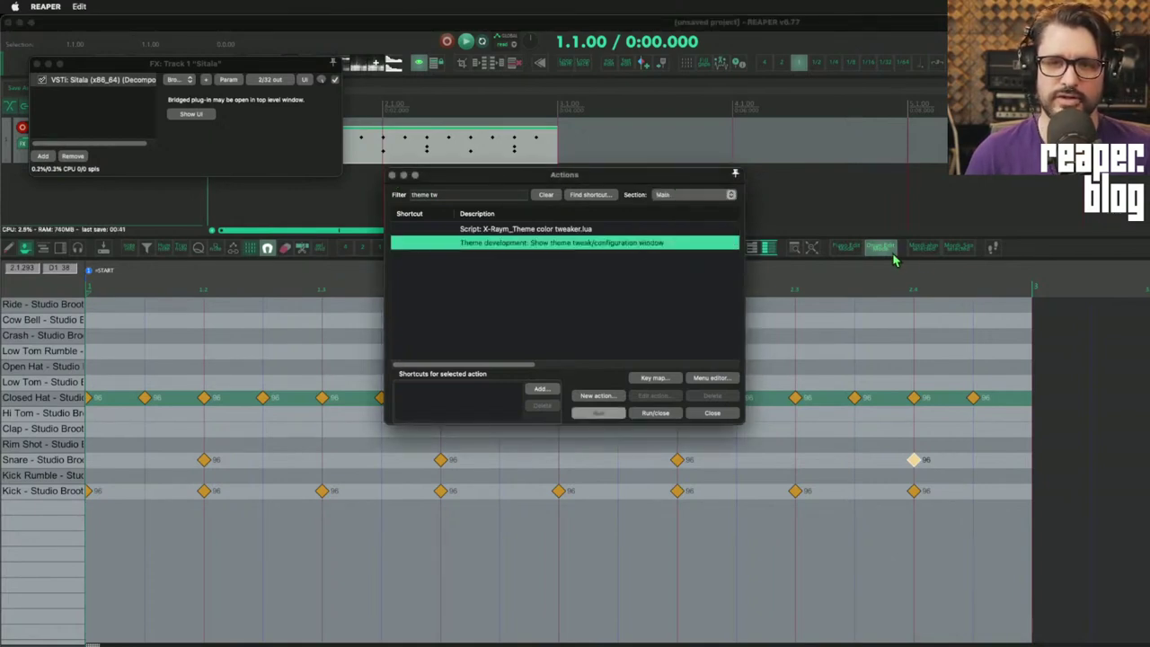
- Close the Actions window and switch the MIDI editor to Piano Edit mode
{"action": "left_click", "coordinate": [393, 175]}
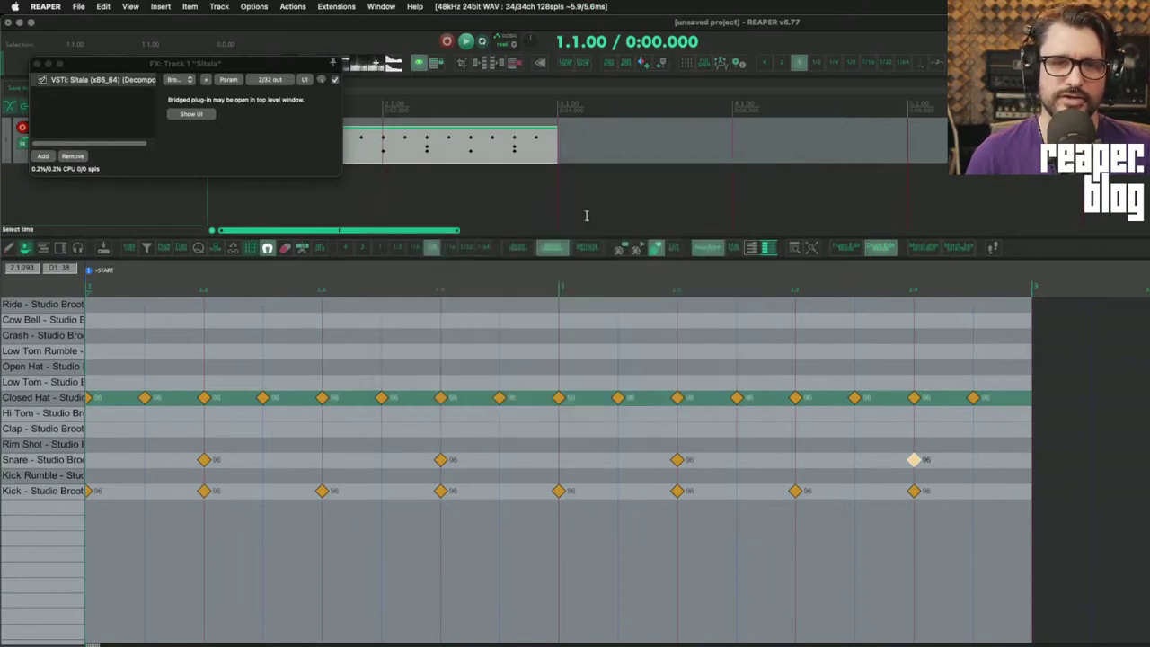
{"action": "left_click", "coordinate": [846, 248]}
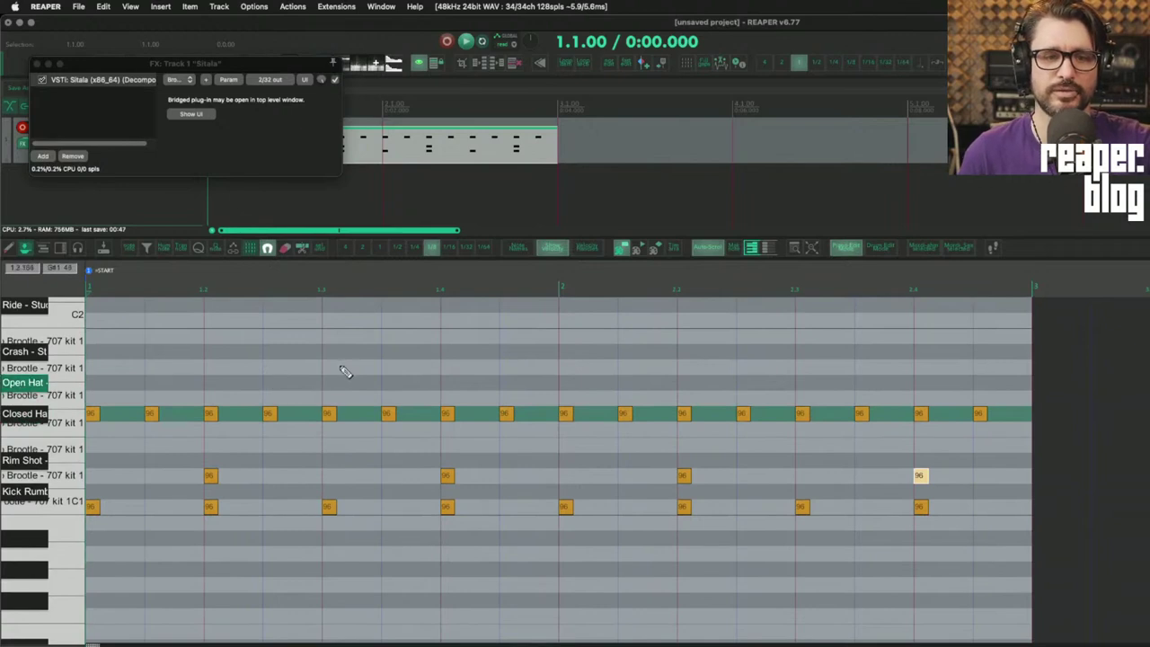
- Draw a note starting at 1.3 in the Low Tom Rumble row, and delete it again
{"action": "left_click", "coordinate": [341, 367]}
{"action": "left_click_drag", "start_coordinate": [331, 367], "coordinate": [342, 369]}
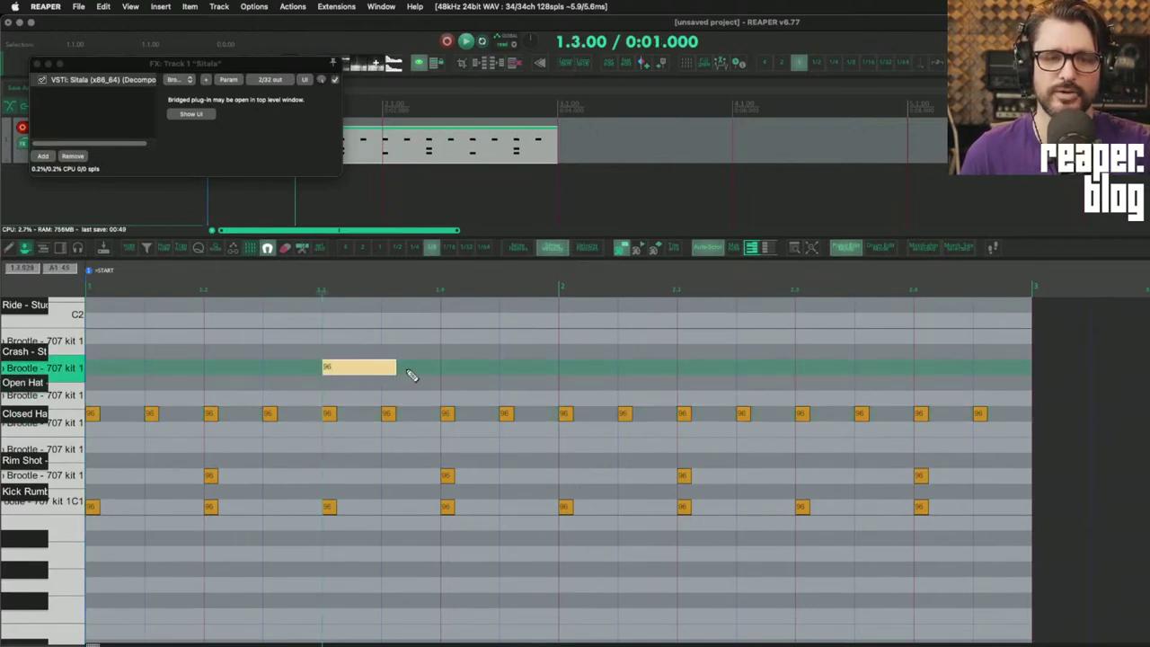
{"action": "double_click", "coordinate": [369, 369]}
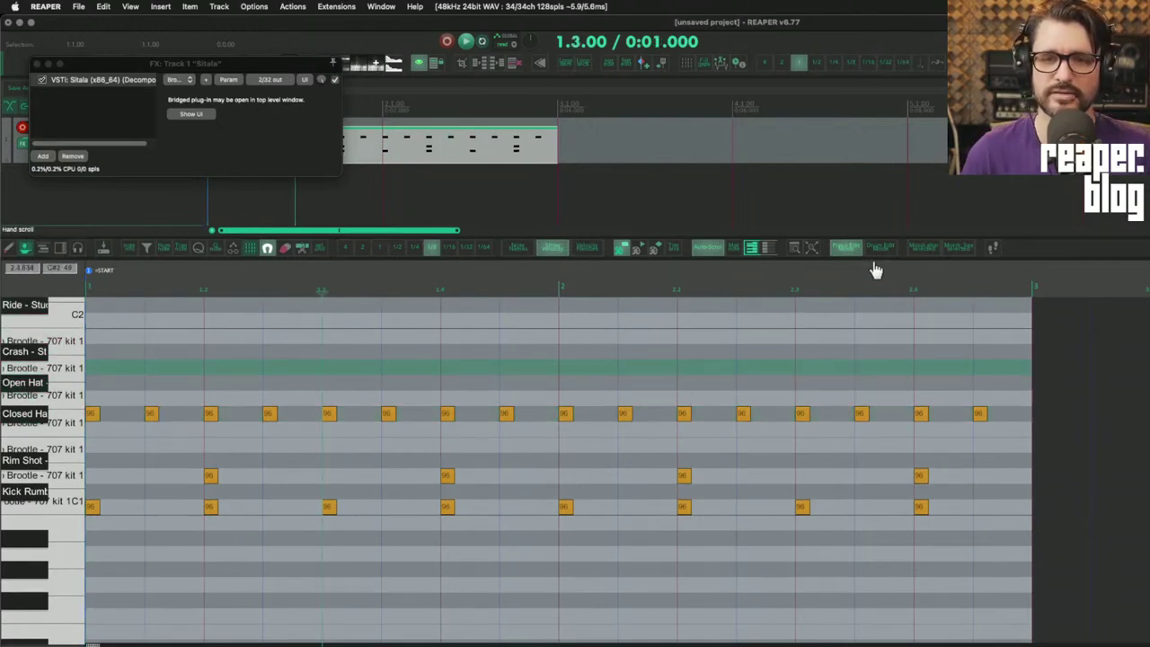
- Display the MIDI notes as diamonds and hide the unused and unnamed note rows
{"action": "left_click", "coordinate": [656, 248]}
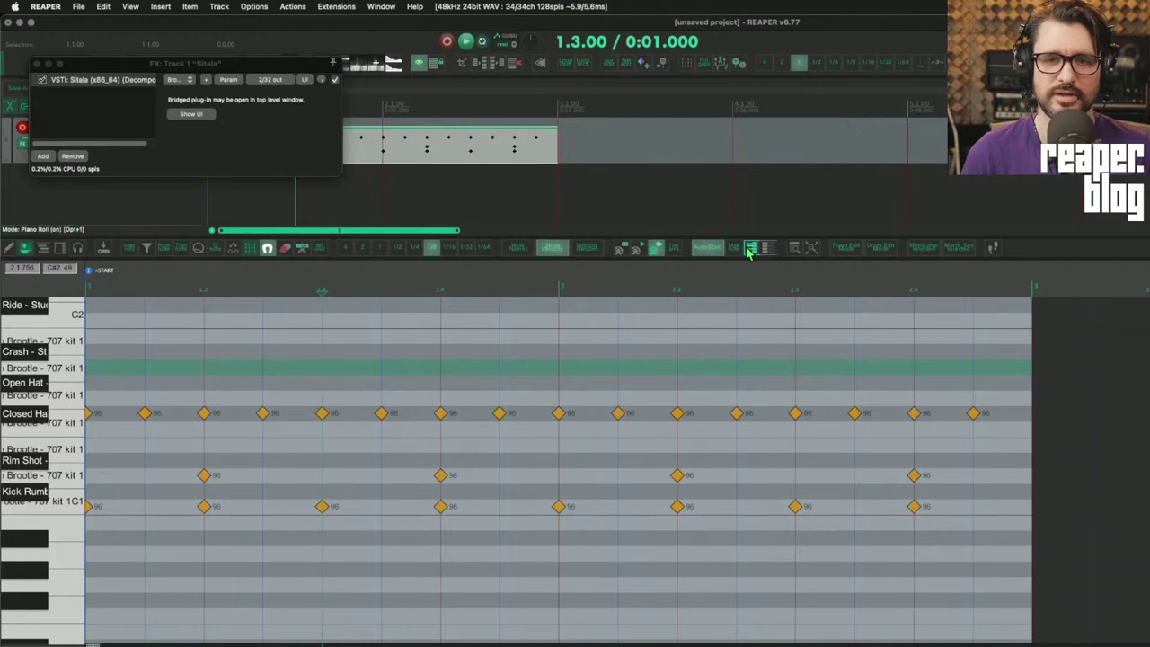
{"action": "right_click", "coordinate": [20, 289]}
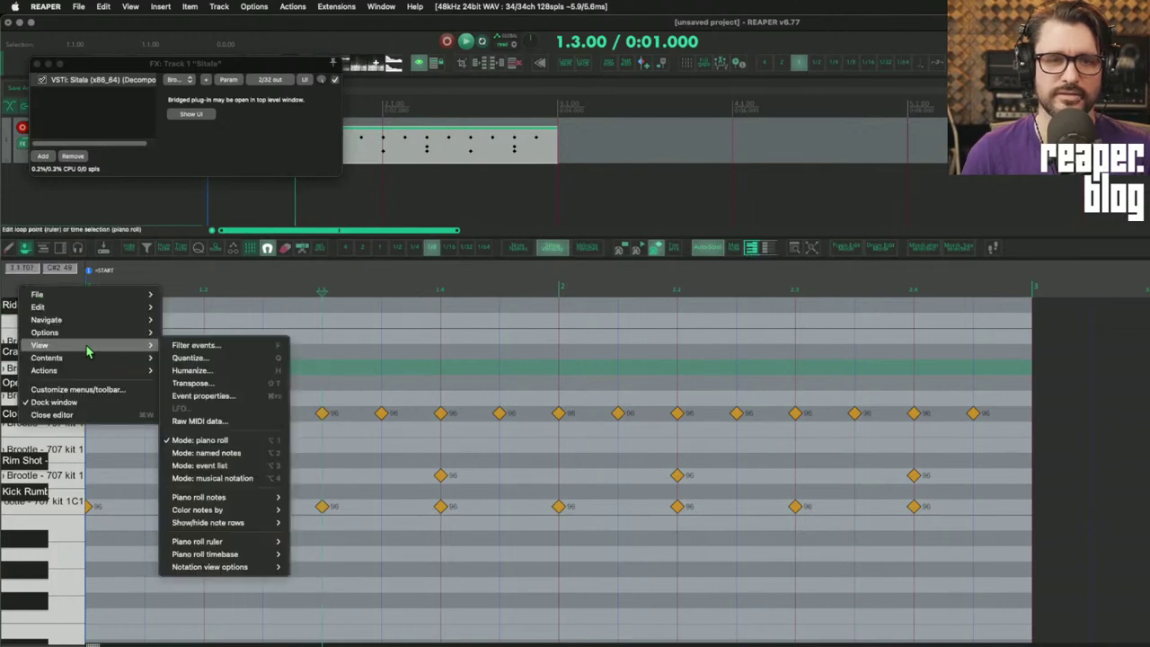
{"action": "mouse_move", "coordinate": [97, 354]}
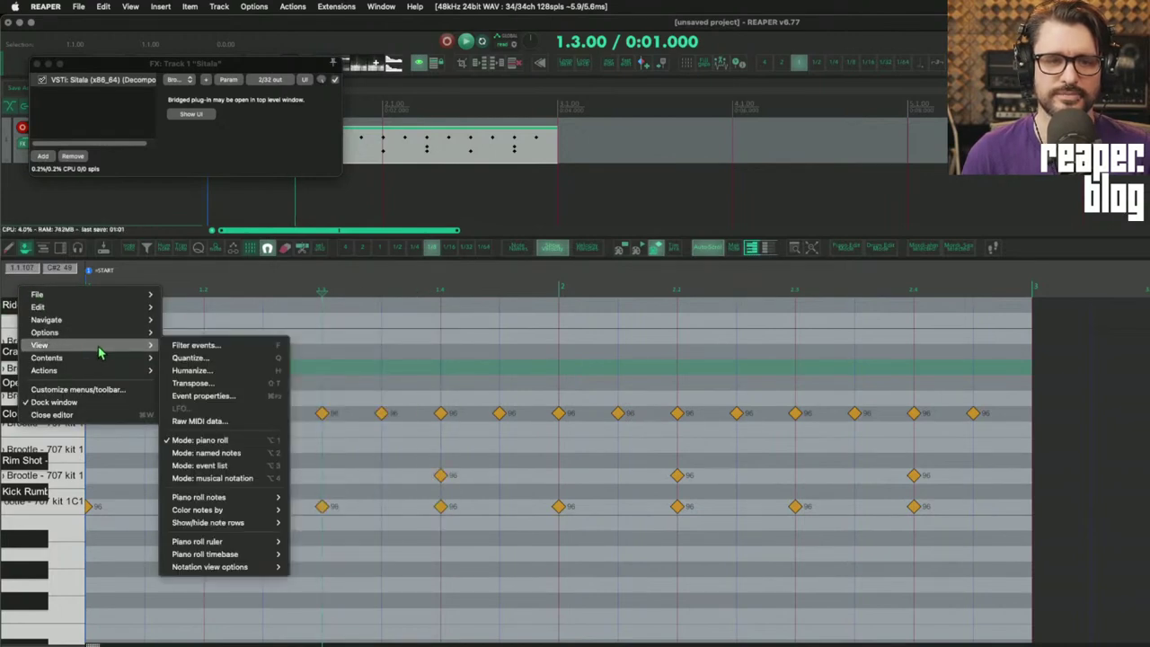
{"action": "mouse_move", "coordinate": [224, 522]}
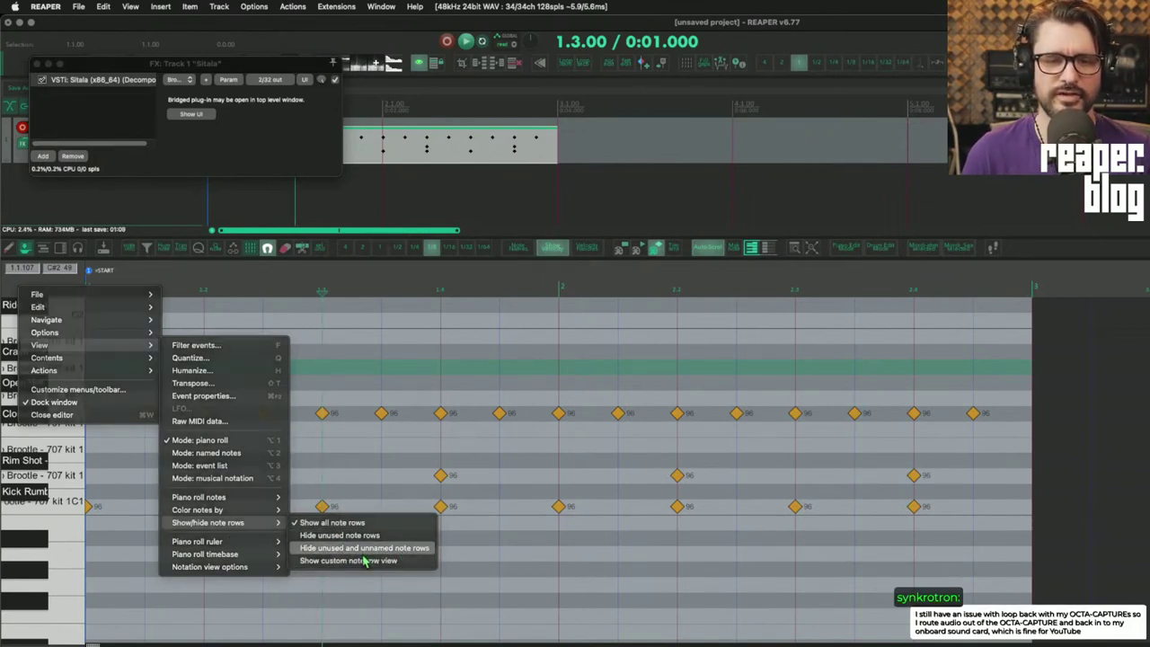
{"action": "left_click", "coordinate": [364, 548]}
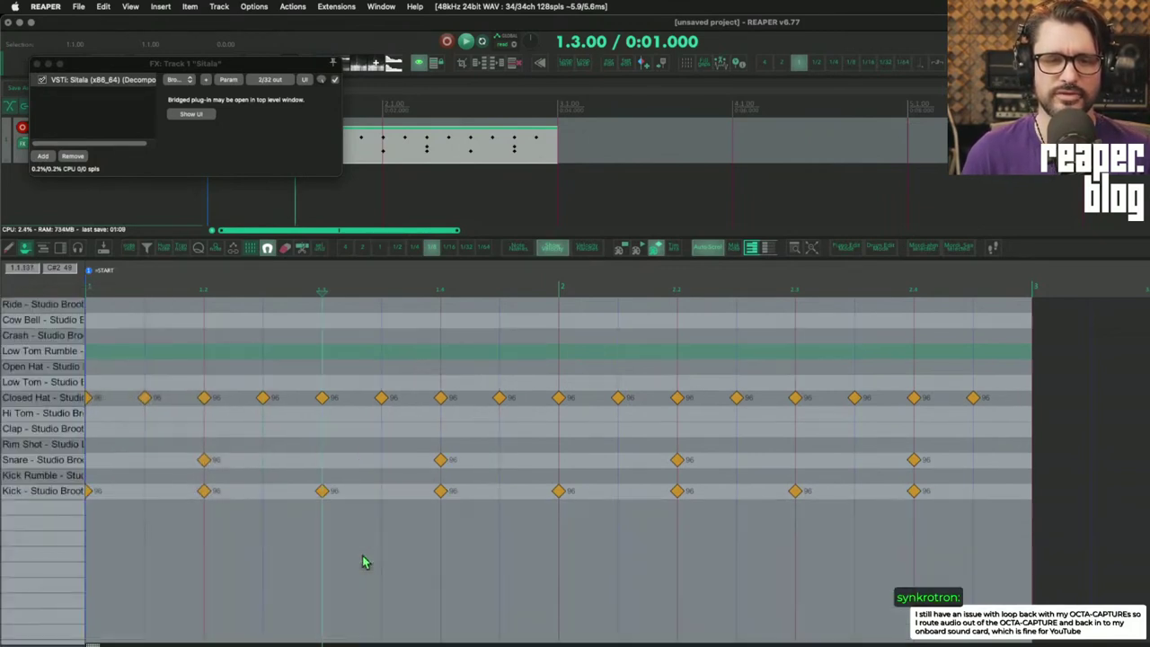
- Toggle the MIDI editor between Piano Edit and Drum Edit modes several times, leaving it in Drum Edit mode
{"action": "left_click", "coordinate": [846, 247]}
{"action": "left_click", "coordinate": [881, 248]}
{"action": "left_click", "coordinate": [846, 247]}
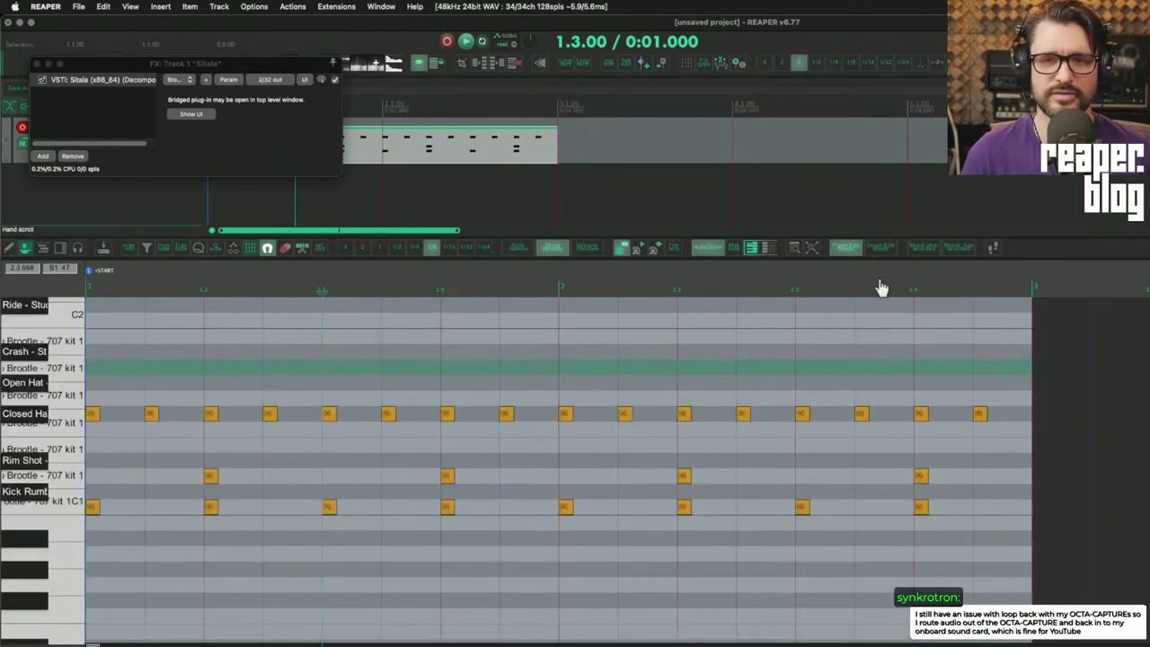
{"action": "left_click", "coordinate": [881, 247]}
{"action": "left_click", "coordinate": [842, 253]}
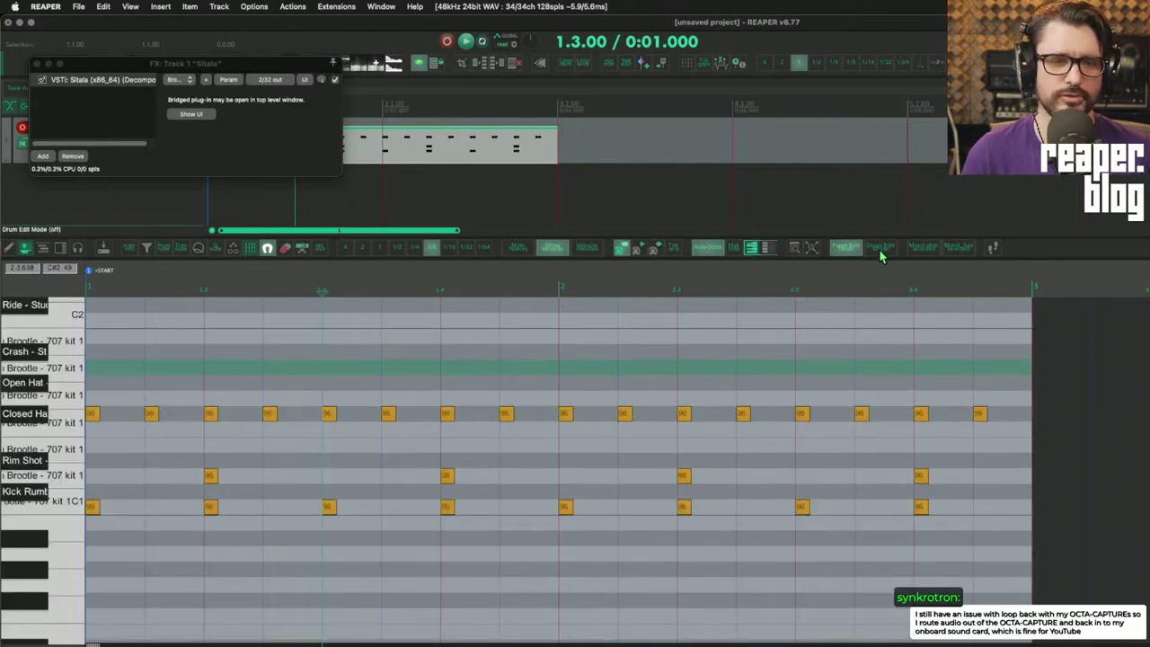
{"action": "left_click", "coordinate": [881, 250]}
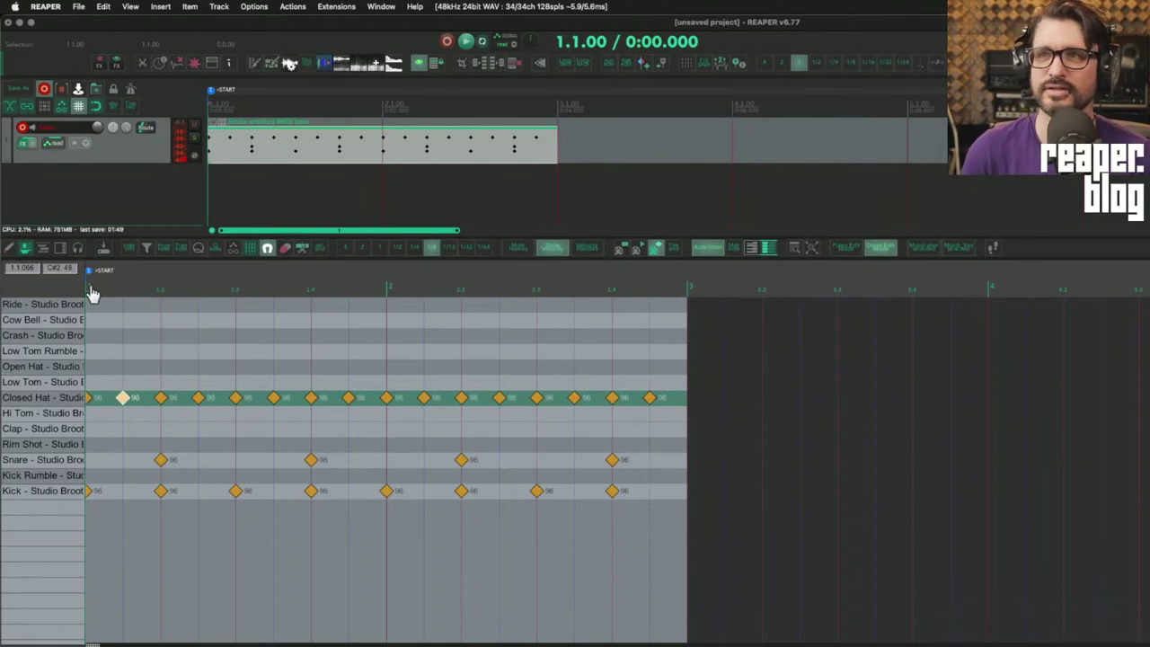
- Play the drum pattern from the start to hear it, and stop playback
{"action": "right_click", "coordinate": [103, 187]}
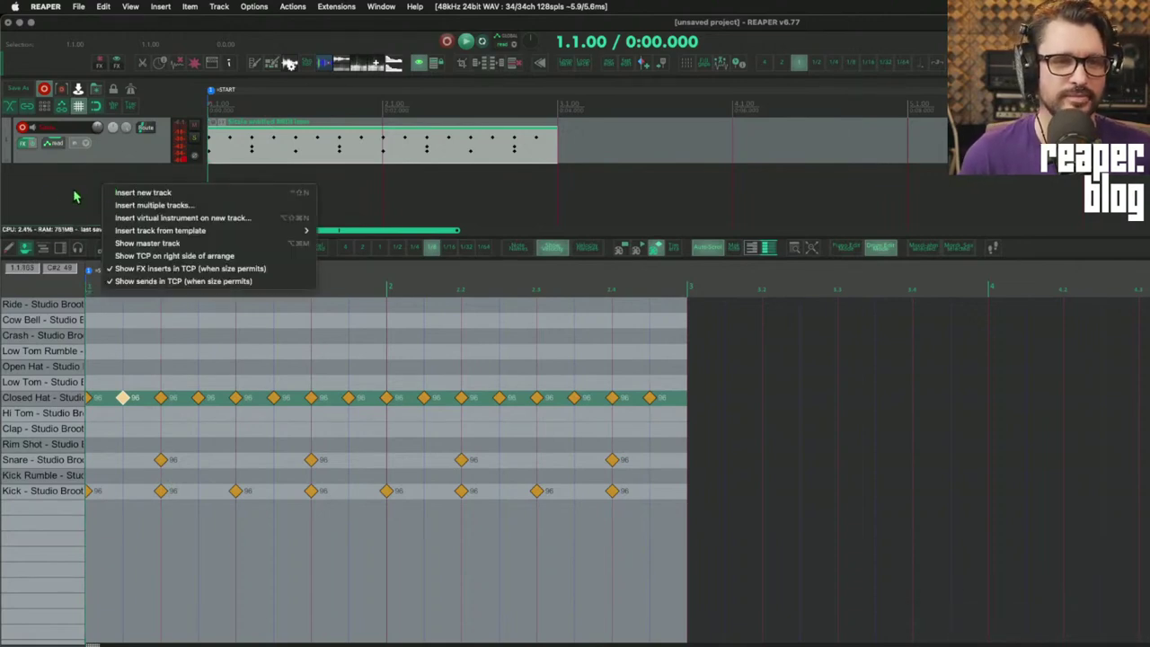
{"action": "left_click", "coordinate": [61, 197]}
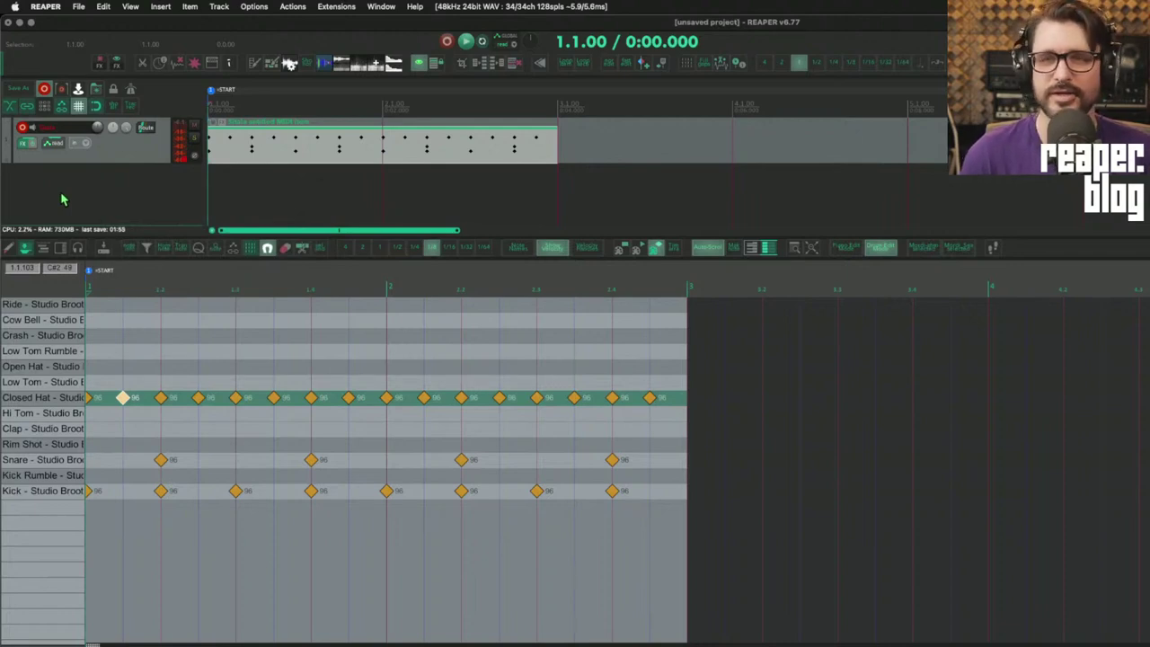
{"action": "key", "text": "space"}
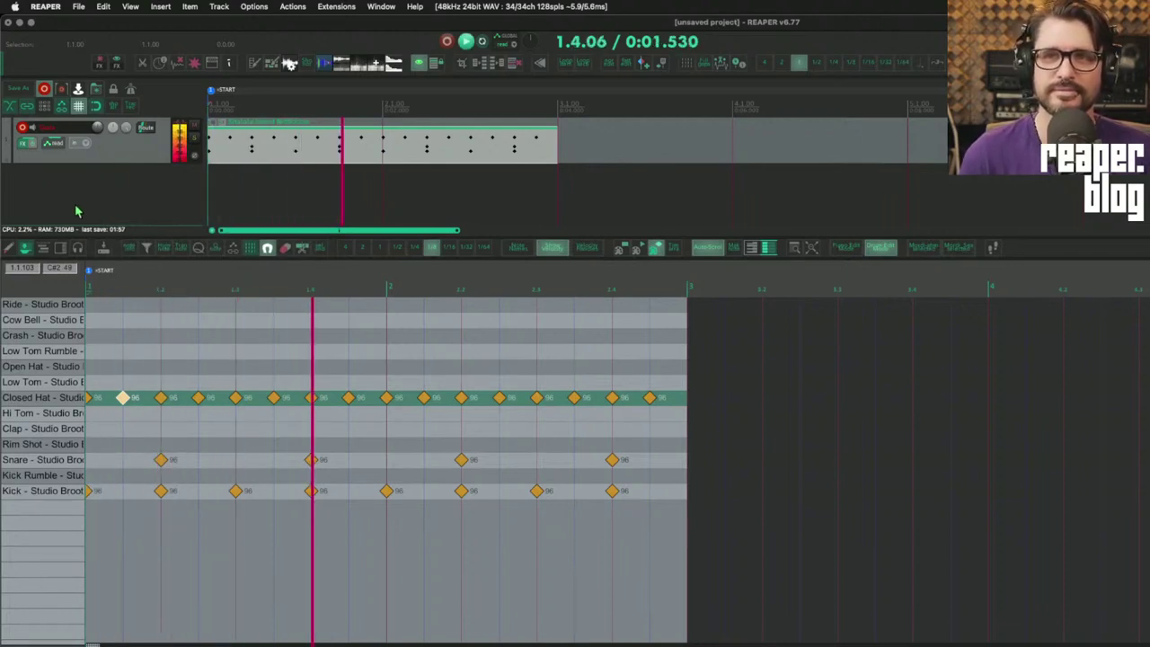
{"action": "key", "text": "space"}
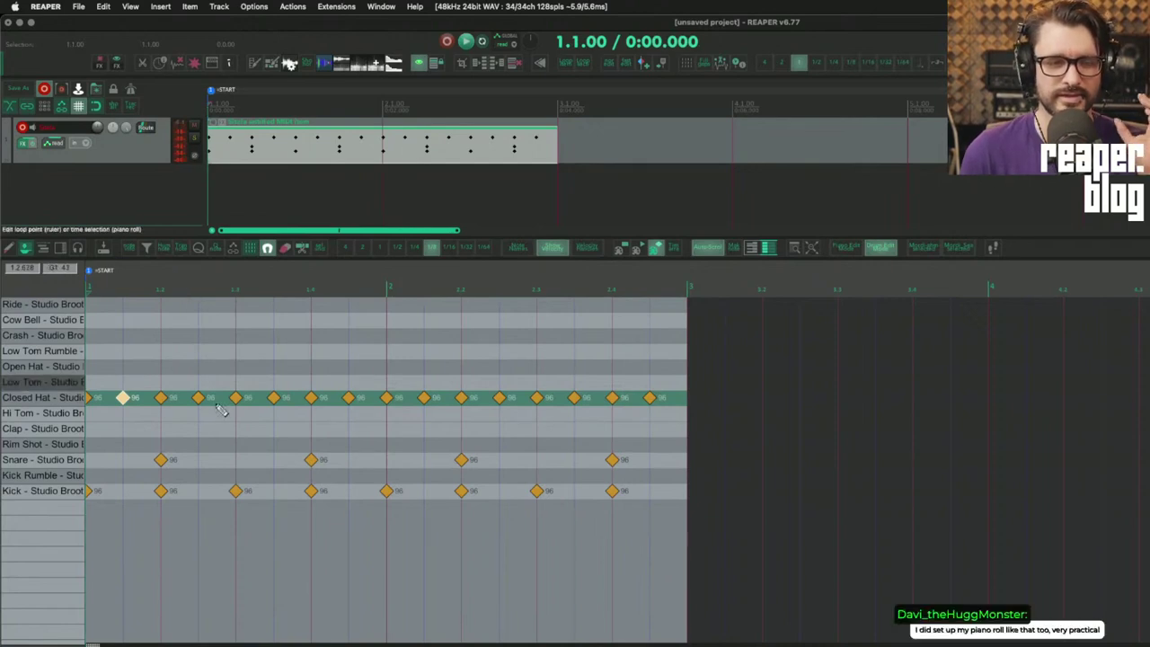
- Select all the Closed Hat notes, lower their velocity to 71 and audition the drum pattern
{"action": "left_click", "coordinate": [54, 399]}
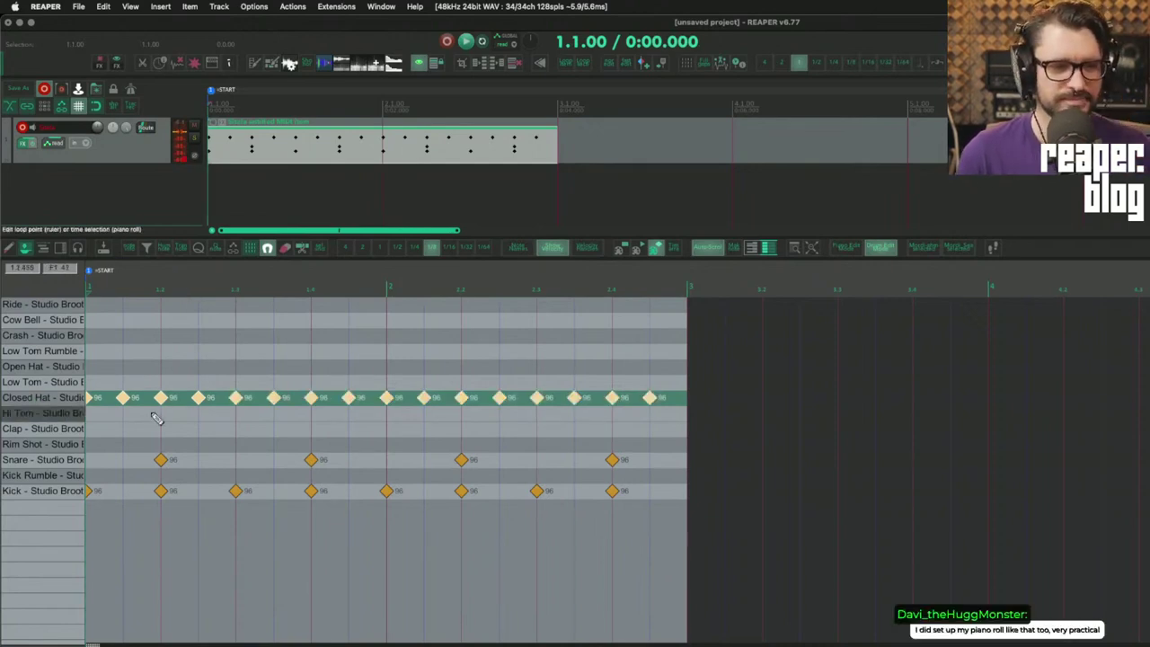
{"action": "scroll", "coordinate": [211, 423], "scroll_direction": "down", "scroll_amount": 3}
{"action": "scroll", "coordinate": [209, 423], "scroll_direction": "up", "scroll_amount": 1}
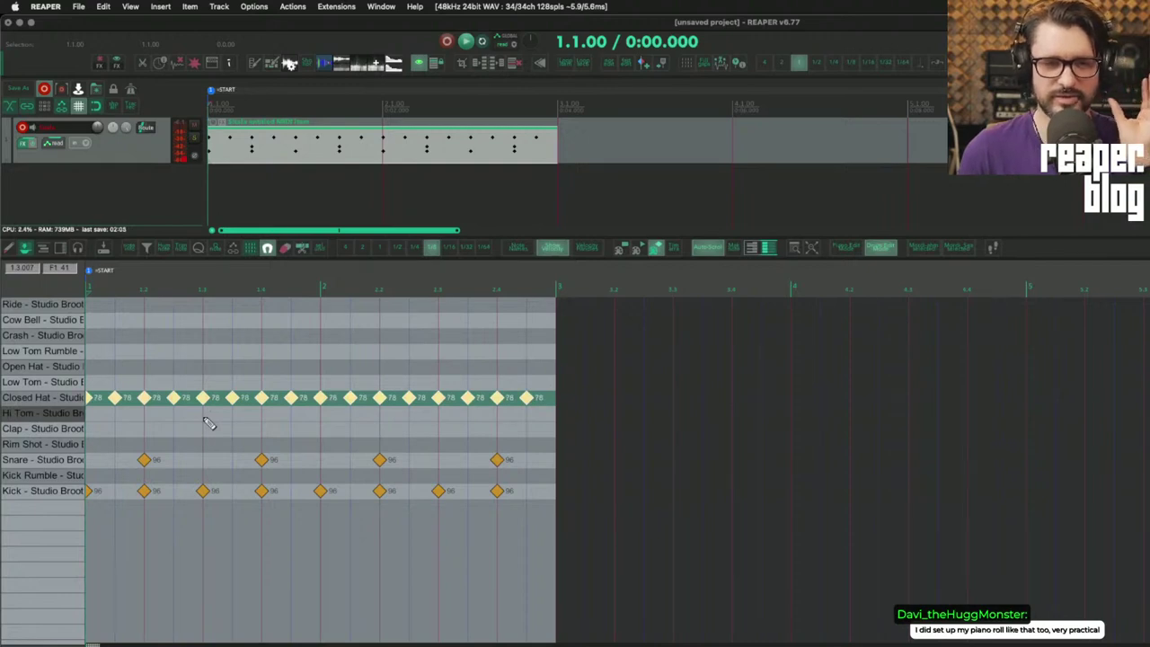
{"action": "key", "text": "space"}
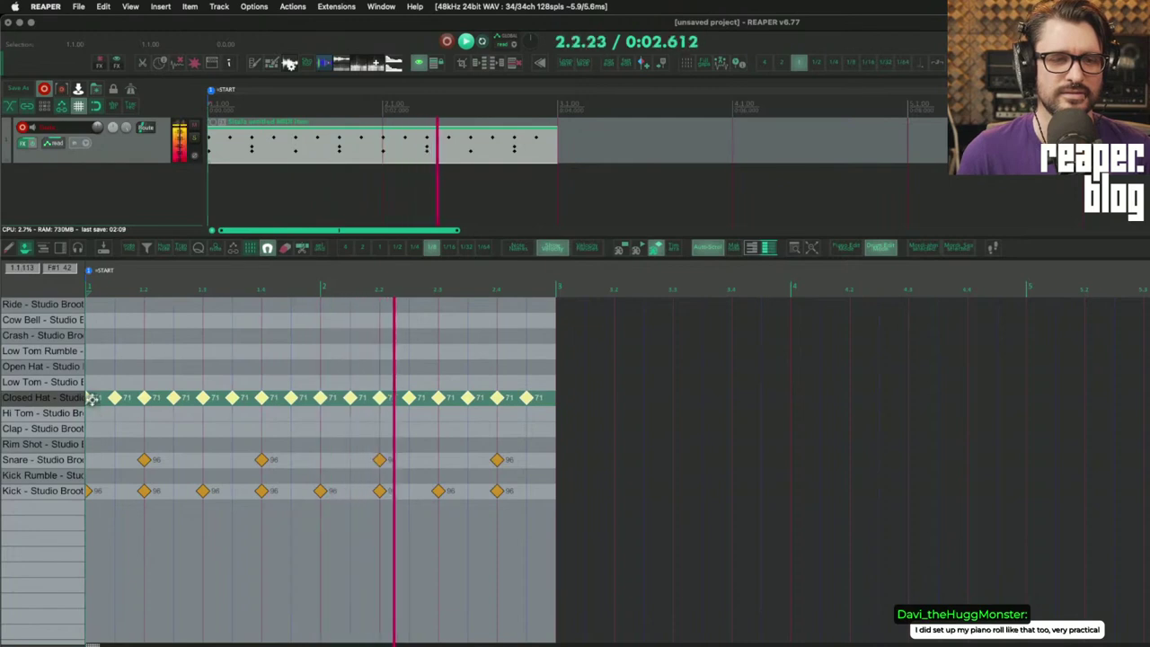
{"action": "key", "text": "space"}
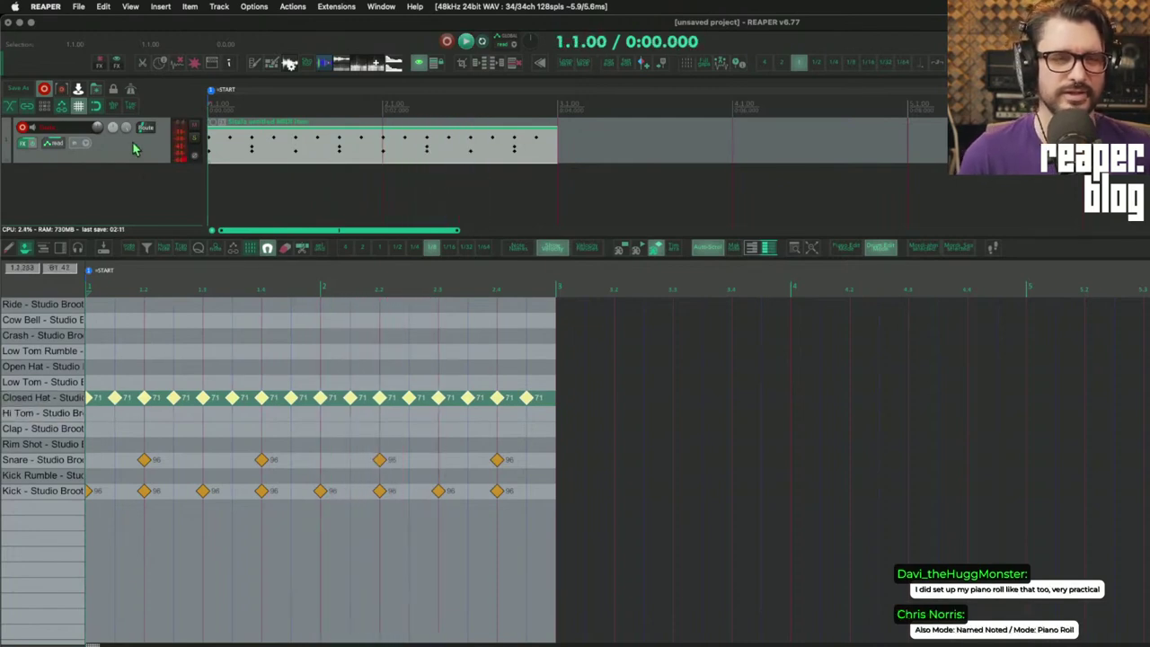
- Humanize the timing and velocity of the selected Closed Hat notes and play back the pattern
{"action": "scroll", "coordinate": [127, 428], "scroll_direction": "up", "scroll_amount": 4}
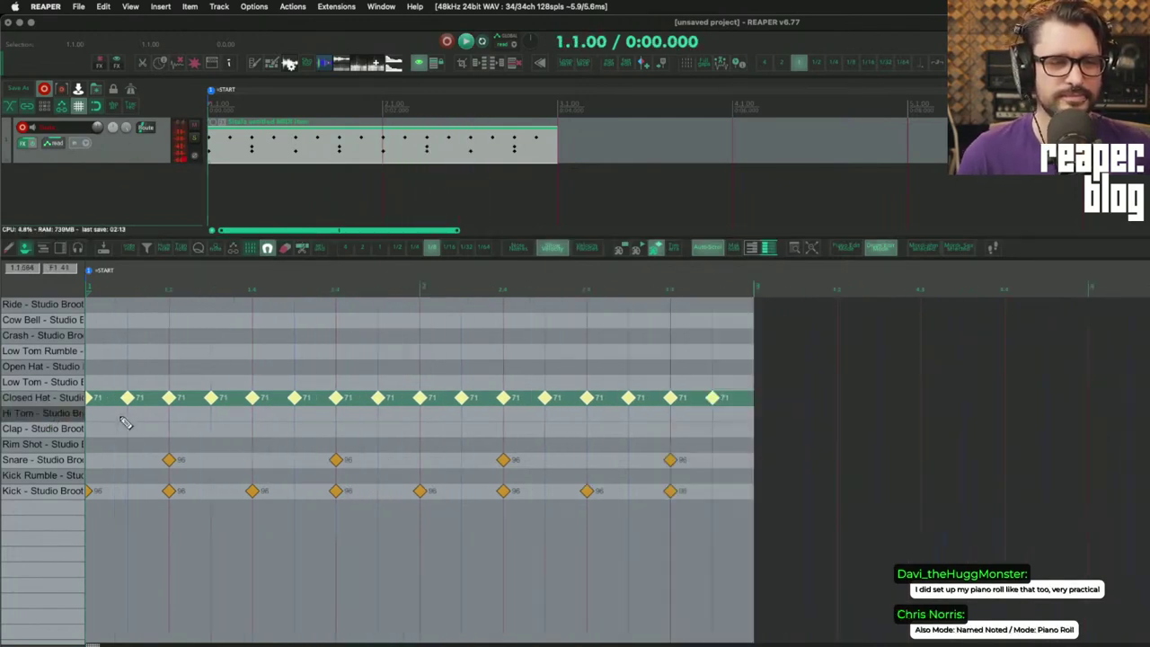
{"action": "scroll", "coordinate": [126, 428], "scroll_direction": "down", "scroll_amount": 2}
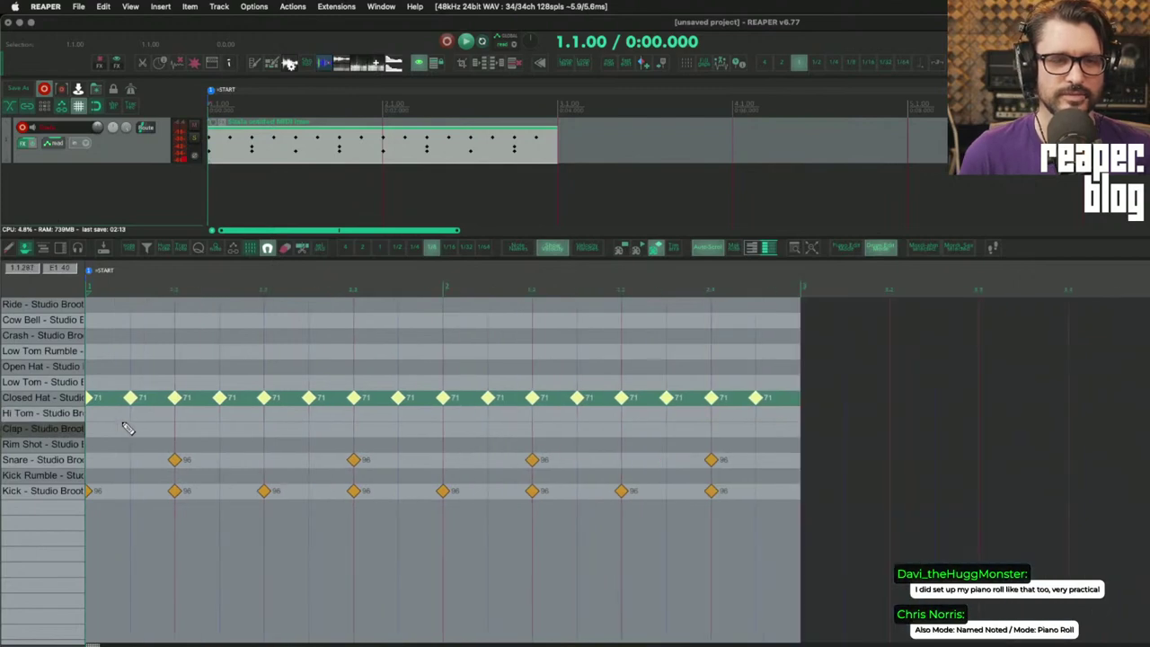
{"action": "left_click", "coordinate": [164, 247]}
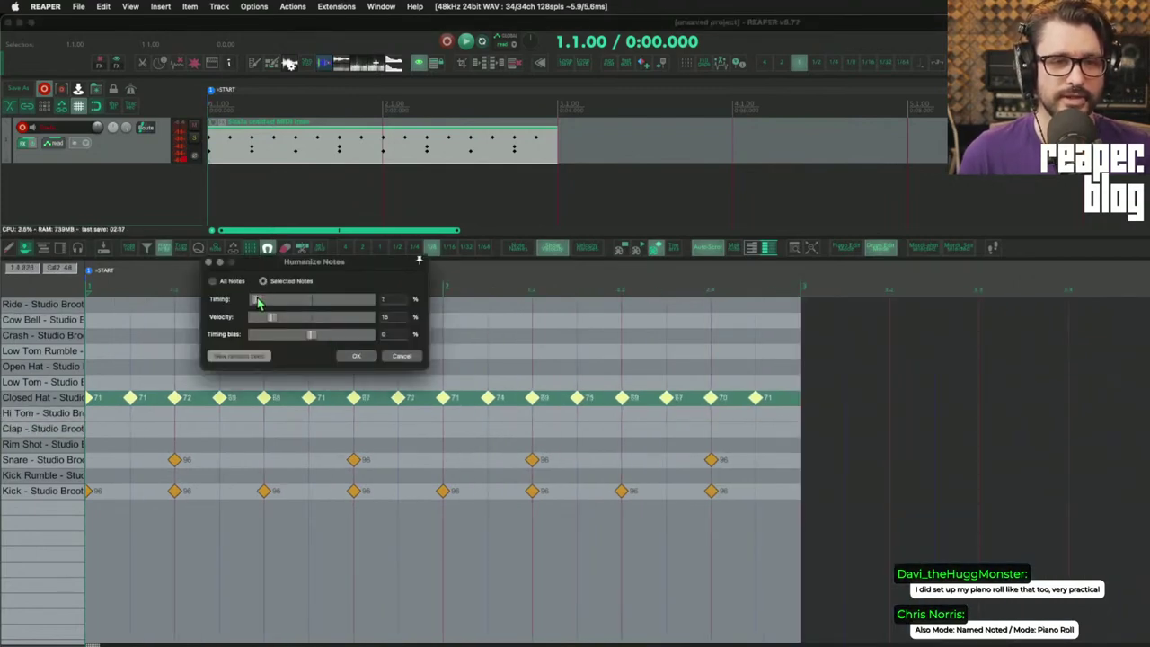
{"action": "left_click_drag", "start_coordinate": [255, 304], "coordinate": [280, 329]}
{"action": "left_click", "coordinate": [356, 358]}
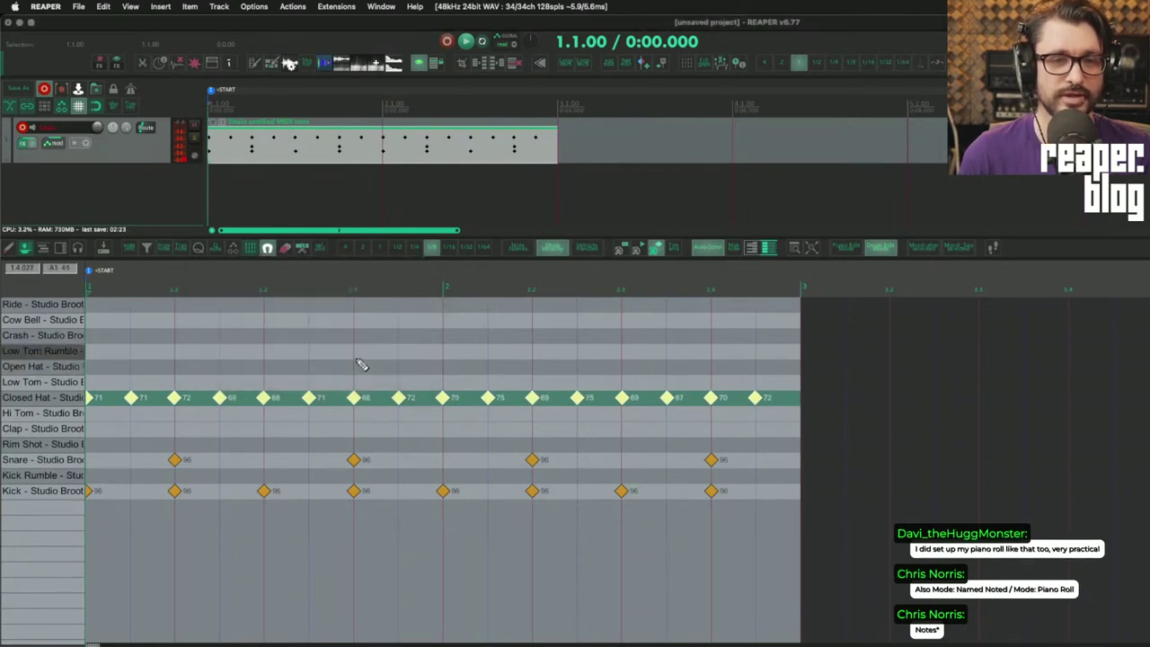
{"action": "key", "text": "space"}
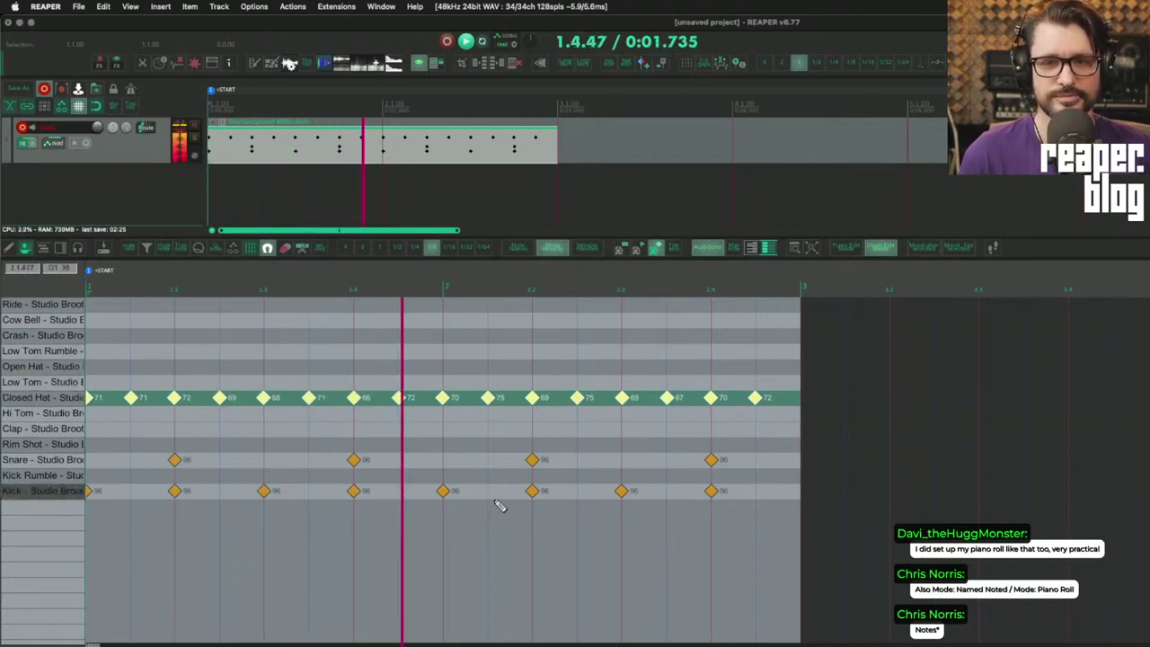
{"action": "key", "text": "space"}
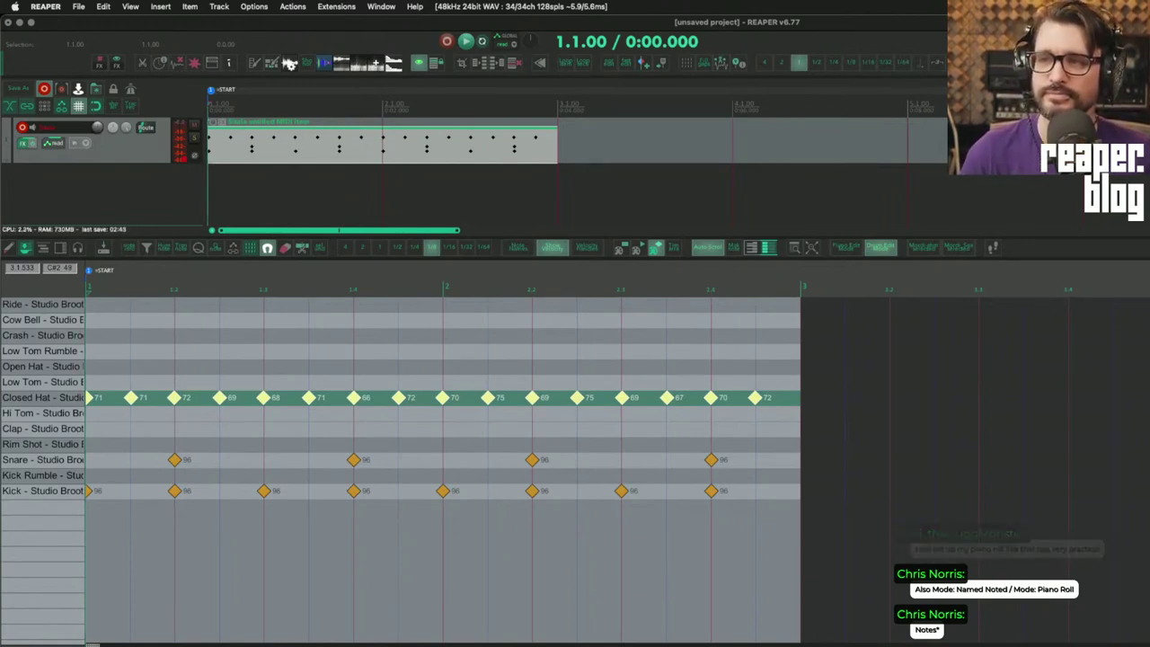
- Lower the project tempo
{"action": "left_click", "coordinate": [998, 42]}
{"action": "left_click", "coordinate": [997, 42]}
{"action": "left_click", "coordinate": [997, 42]}
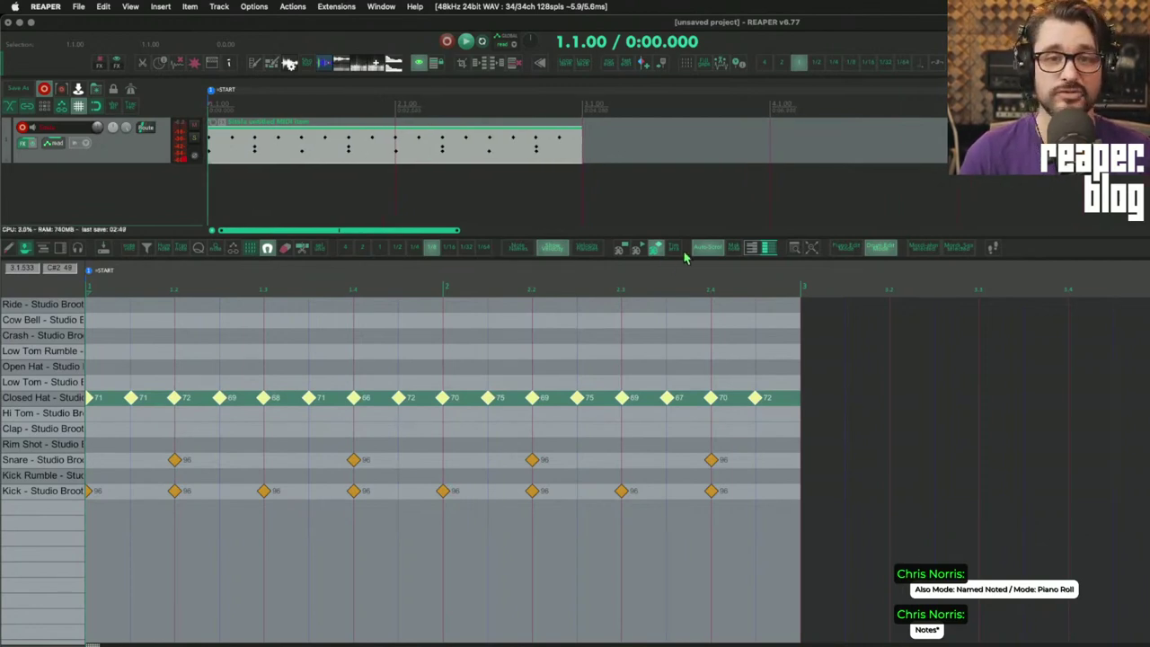
- Play the pattern at the slower tempo and delete all the Closed Hat notes, leaving only the kick and snare
{"action": "key", "text": "space"}
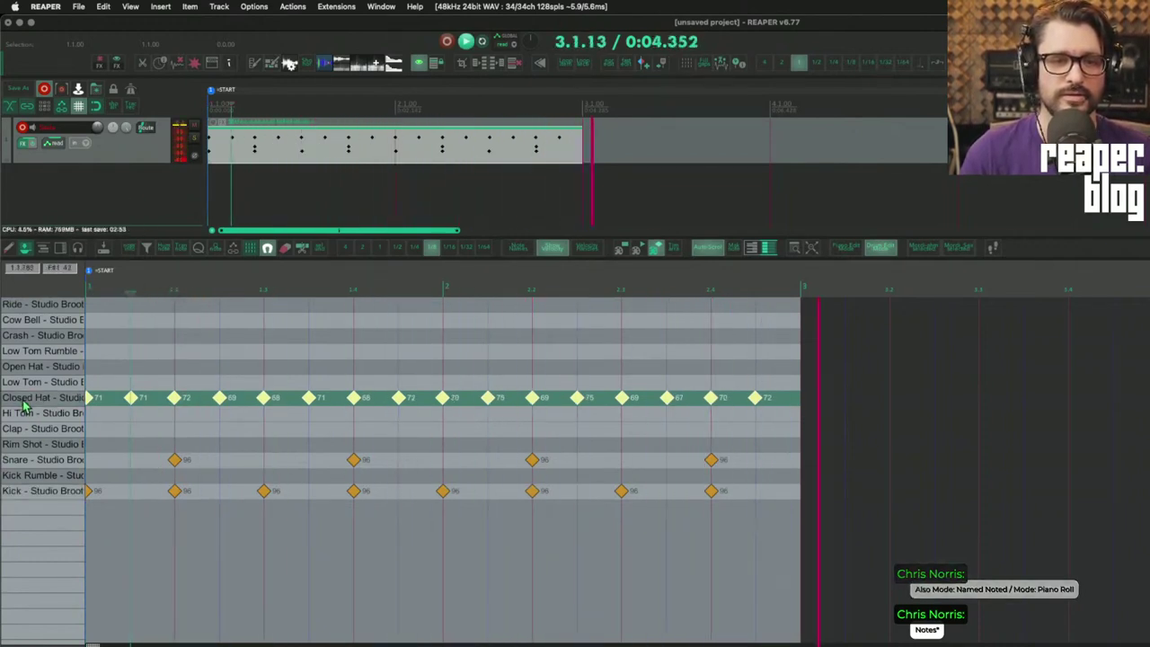
{"action": "key", "text": "Delete"}
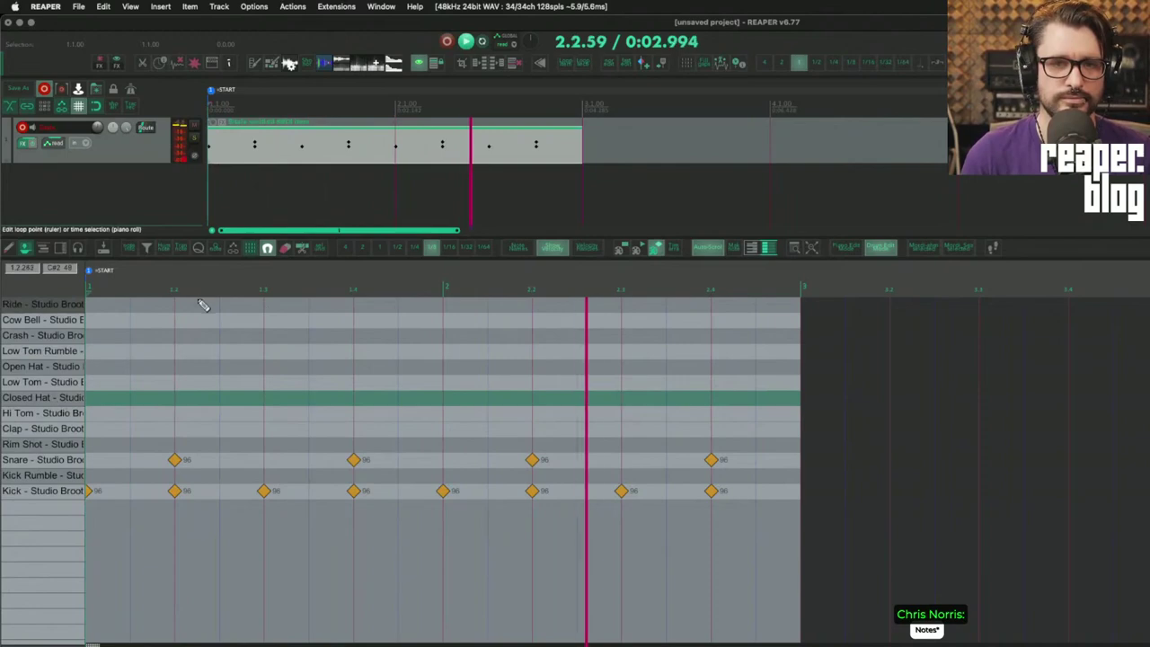
{"action": "key", "text": "space"}
- Insert the OB-Xd (discoDSP) VST3 instrument on a new track and load its "002 - KVR Bass" bank
{"action": "key", "text": "shift+f"}
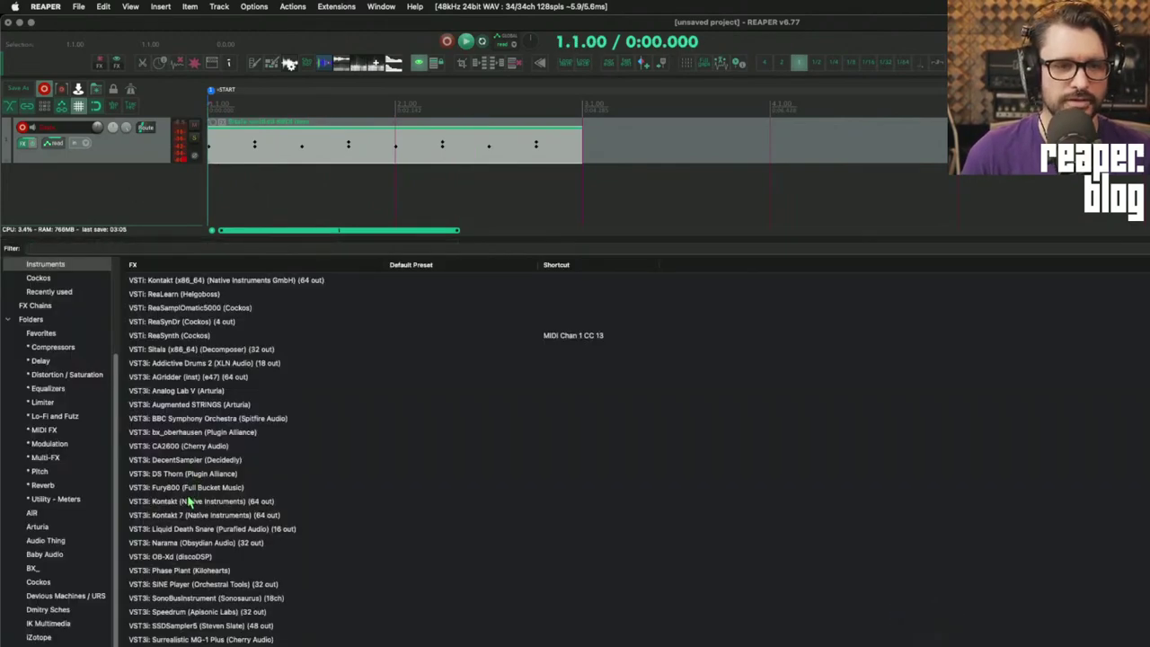
{"action": "double_click", "coordinate": [183, 556]}
{"action": "left_click", "coordinate": [377, 378]}
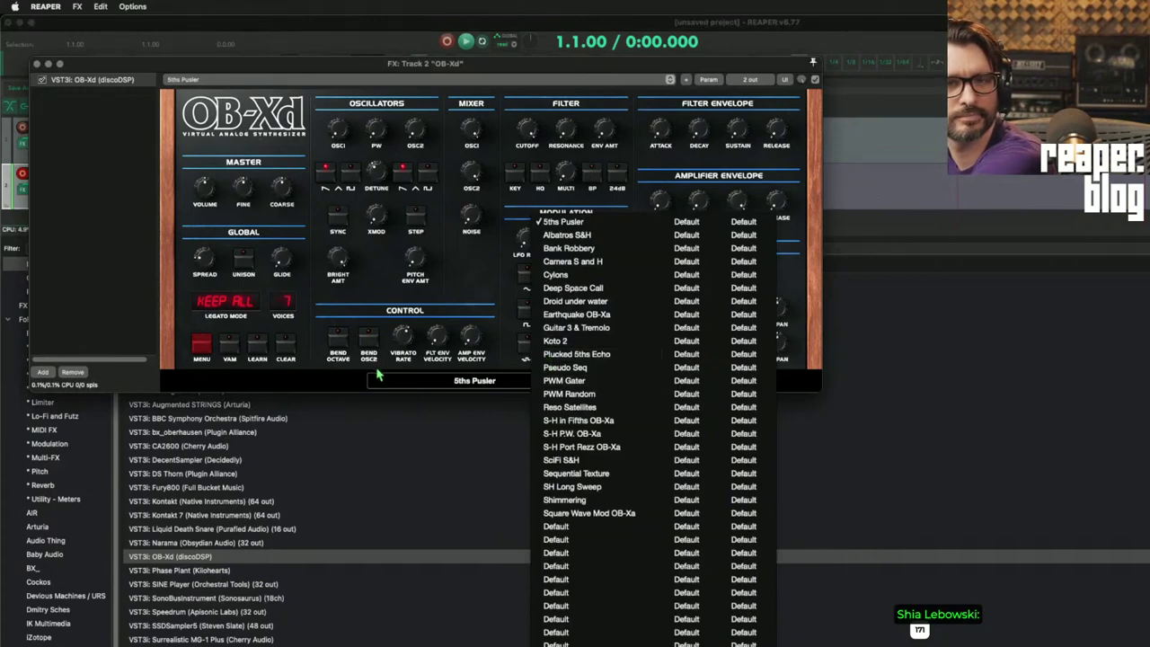
{"action": "right_click", "coordinate": [359, 294]}
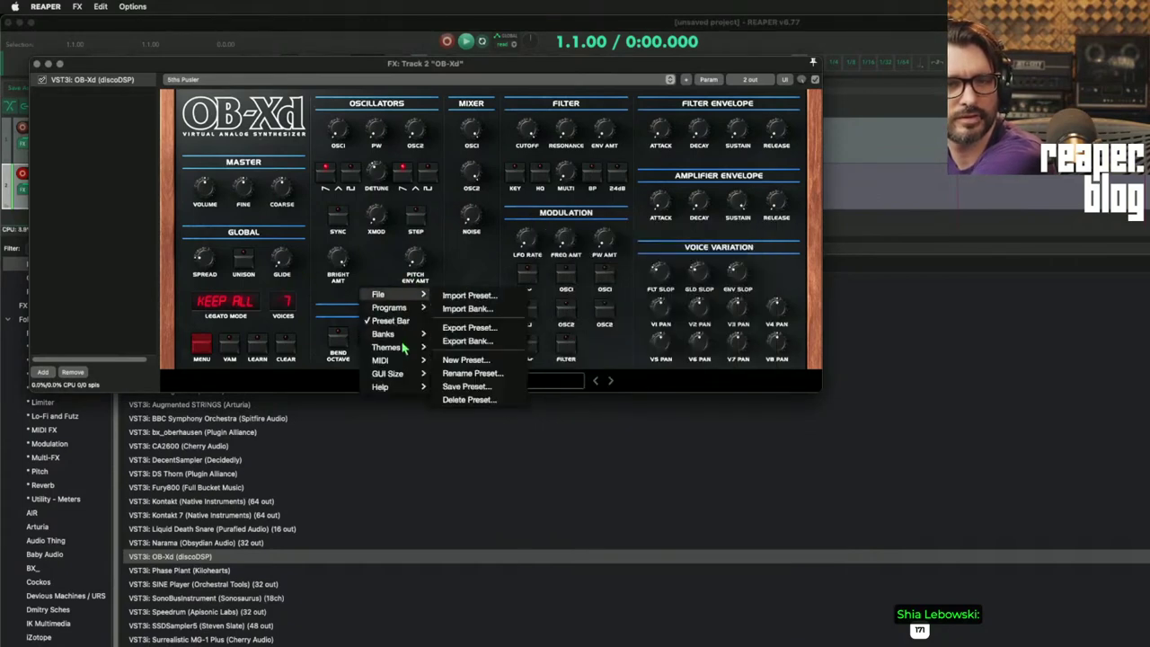
{"action": "mouse_move", "coordinate": [387, 334]}
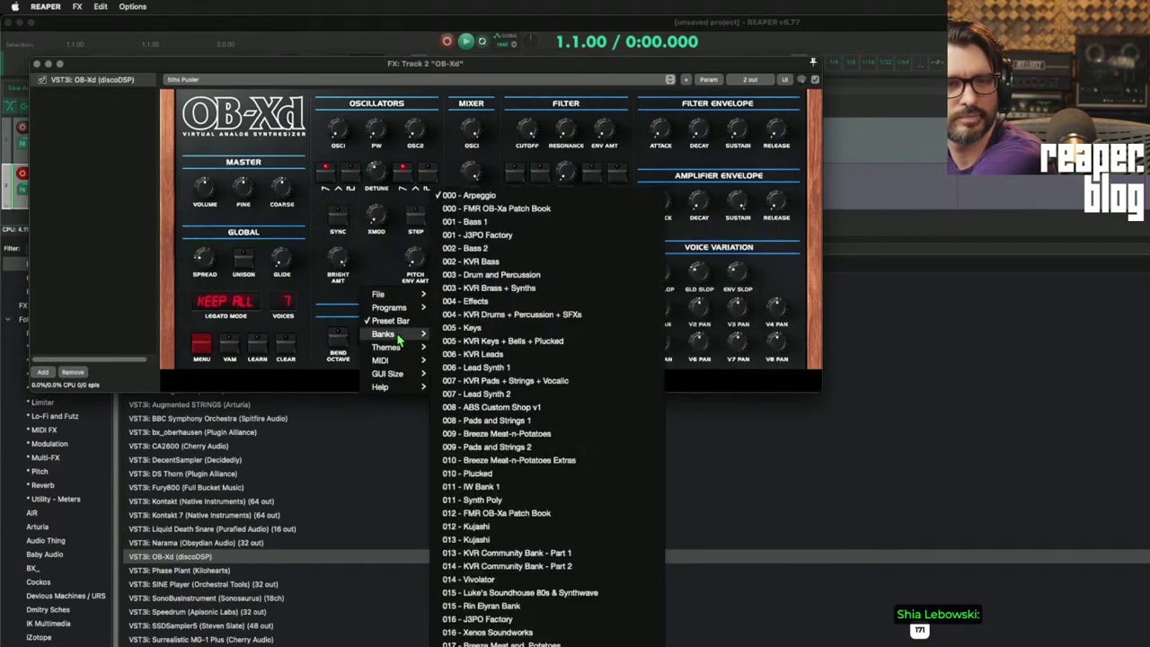
{"action": "left_click", "coordinate": [504, 261]}
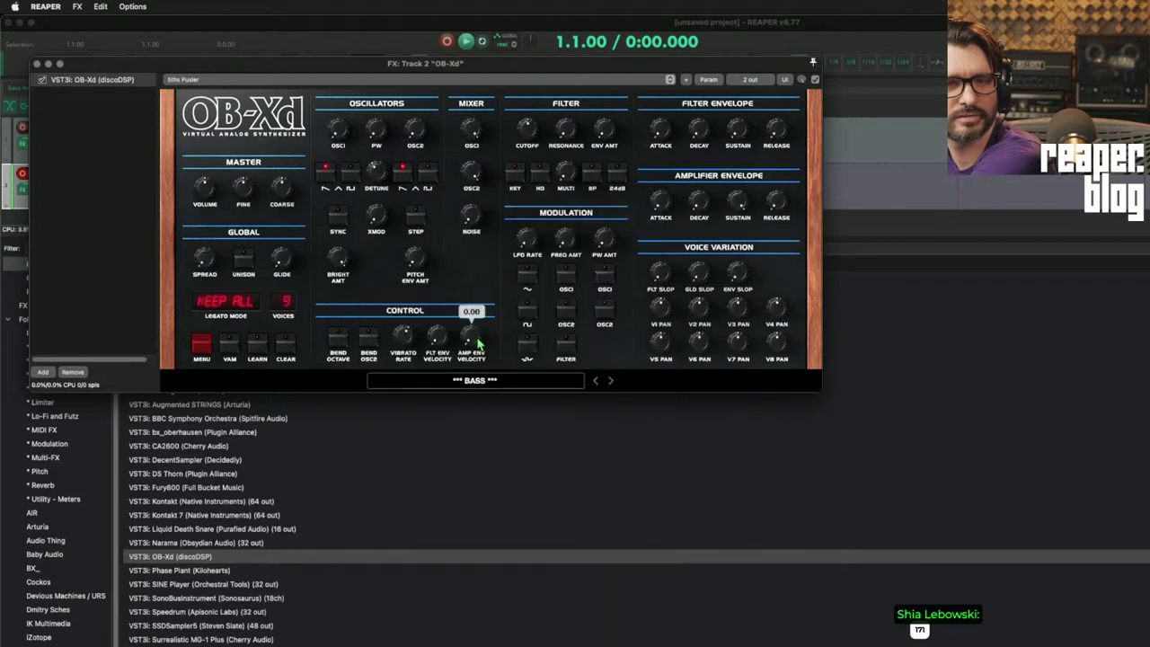
- Audition the bass bank's presets one after another, from Acidic Bass 1 IW through to DefconLDBass_-_01
{"action": "left_click", "coordinate": [610, 382]}
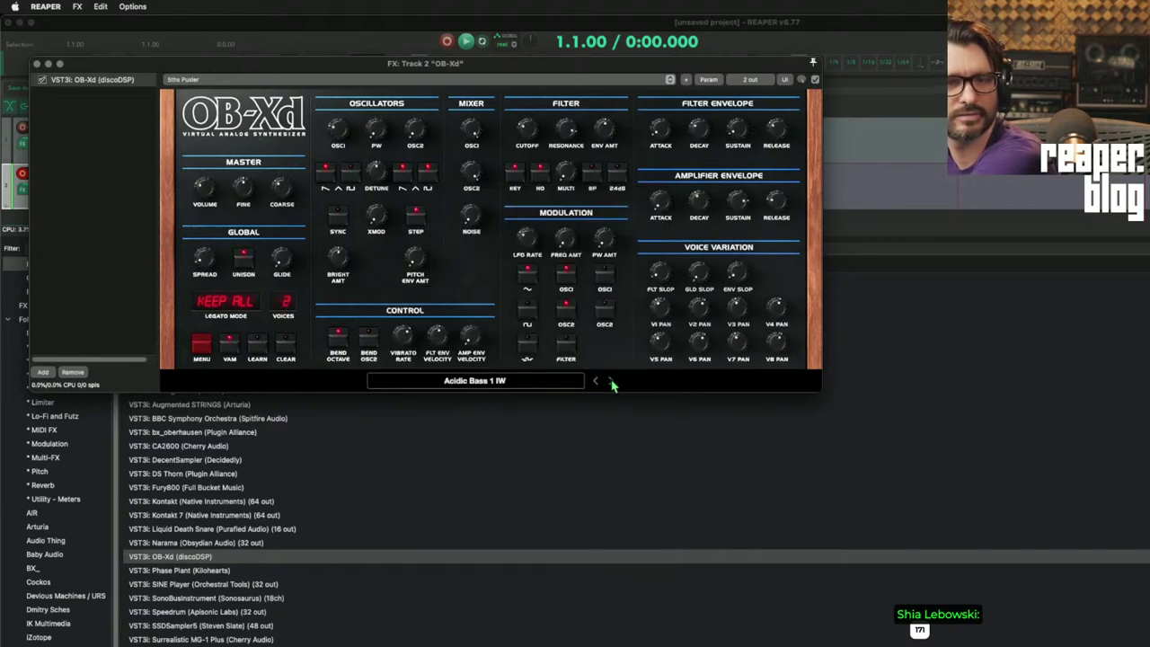
{"action": "left_click", "coordinate": [610, 382]}
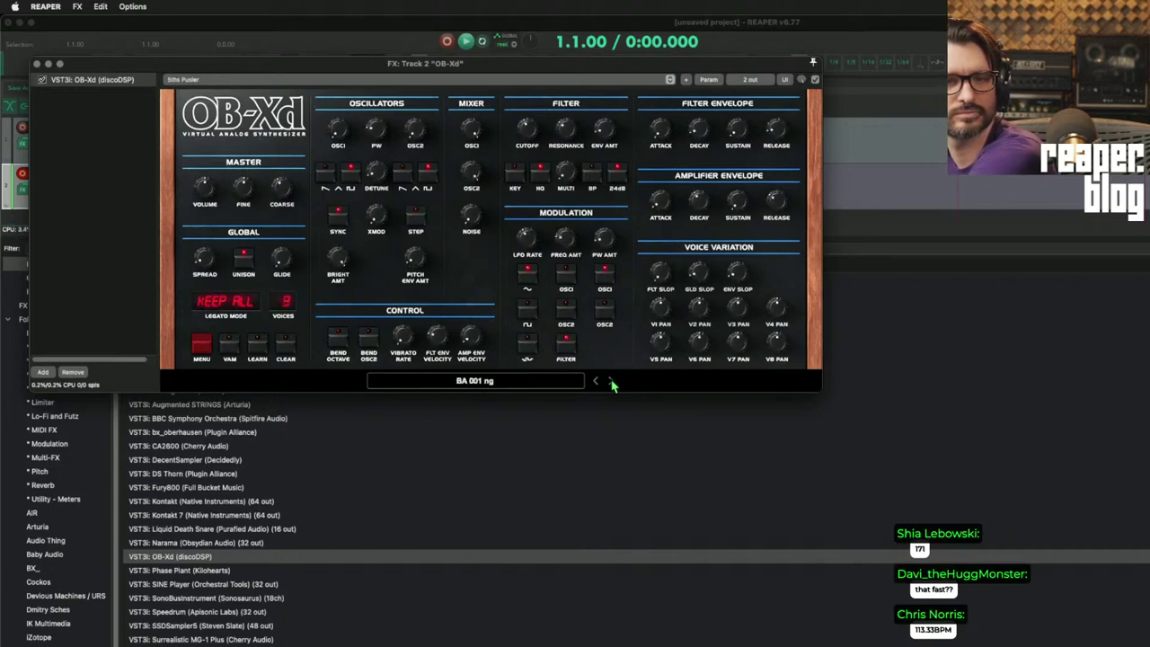
{"action": "left_click", "coordinate": [610, 382]}
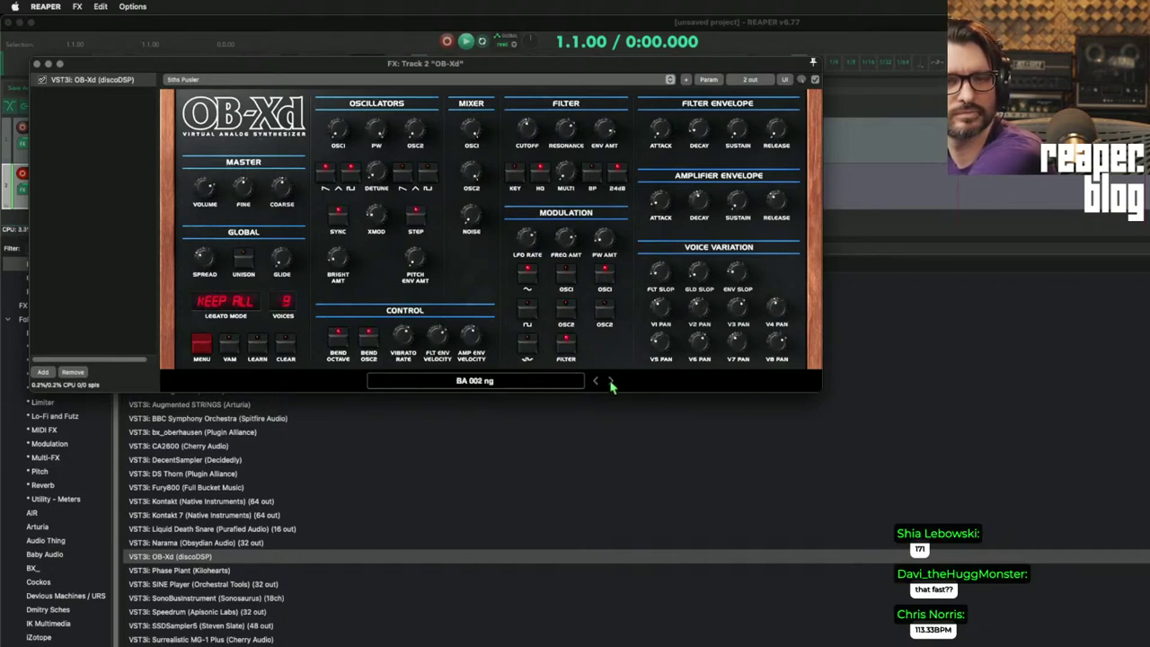
{"action": "left_click", "coordinate": [611, 382]}
{"action": "left_click", "coordinate": [611, 382]}
{"action": "left_click", "coordinate": [611, 382]}
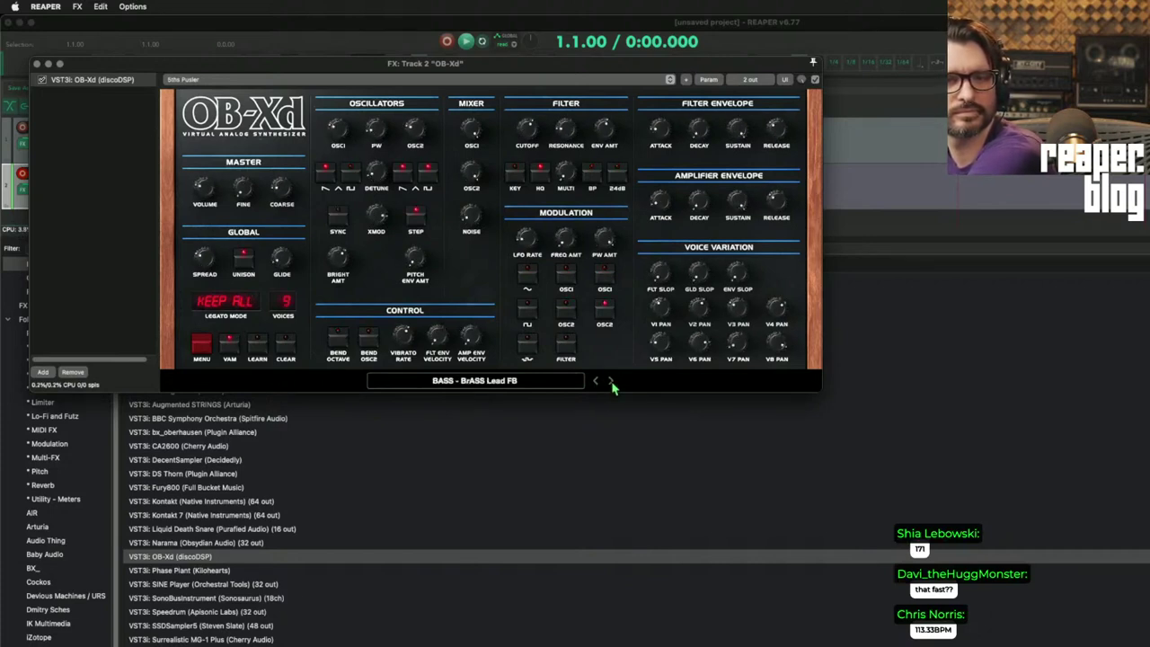
{"action": "left_click", "coordinate": [611, 382]}
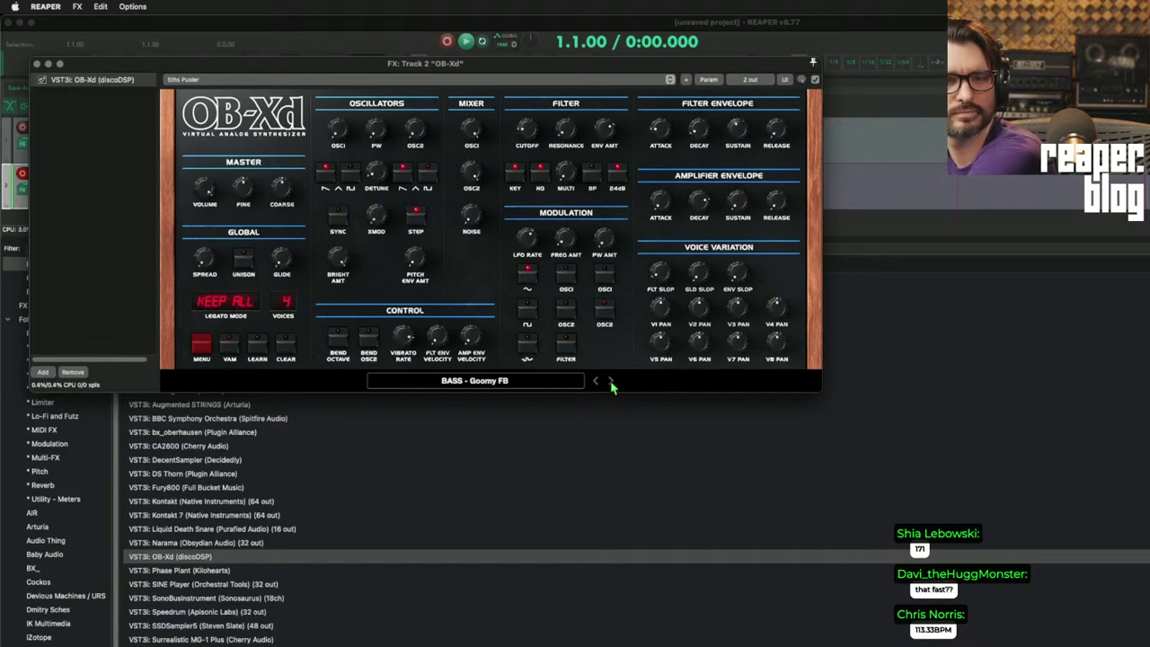
{"action": "left_click", "coordinate": [611, 382]}
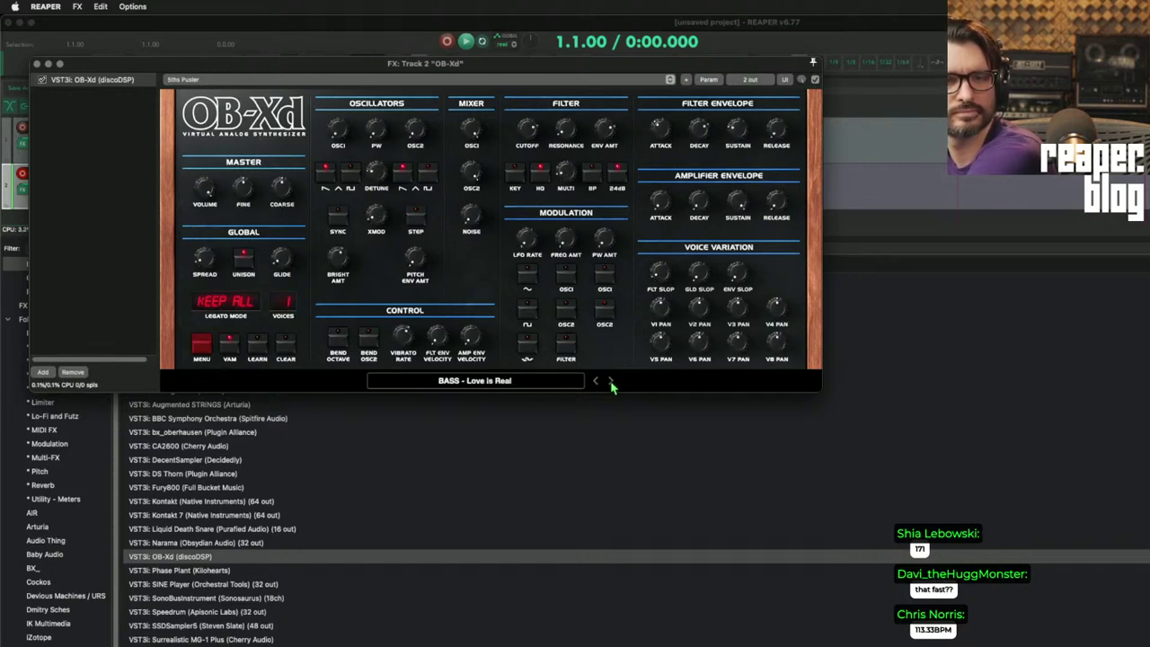
{"action": "left_click", "coordinate": [612, 382]}
{"action": "left_click", "coordinate": [611, 382]}
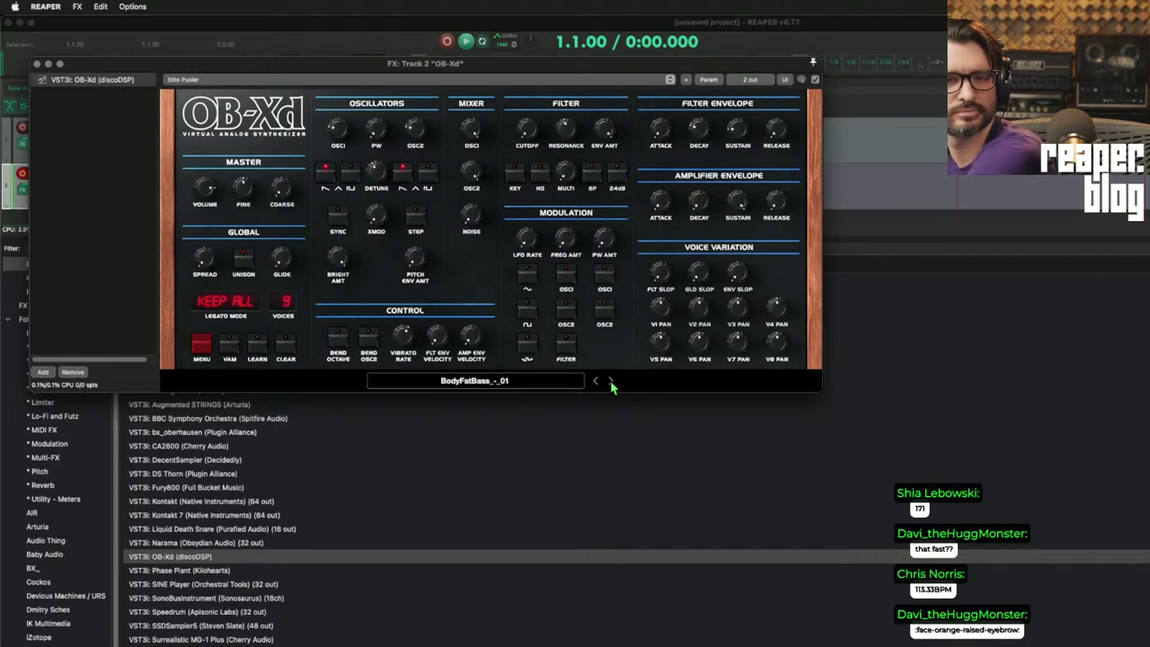
{"action": "left_click", "coordinate": [612, 382]}
{"action": "left_click", "coordinate": [611, 382]}
{"action": "left_click", "coordinate": [596, 383]}
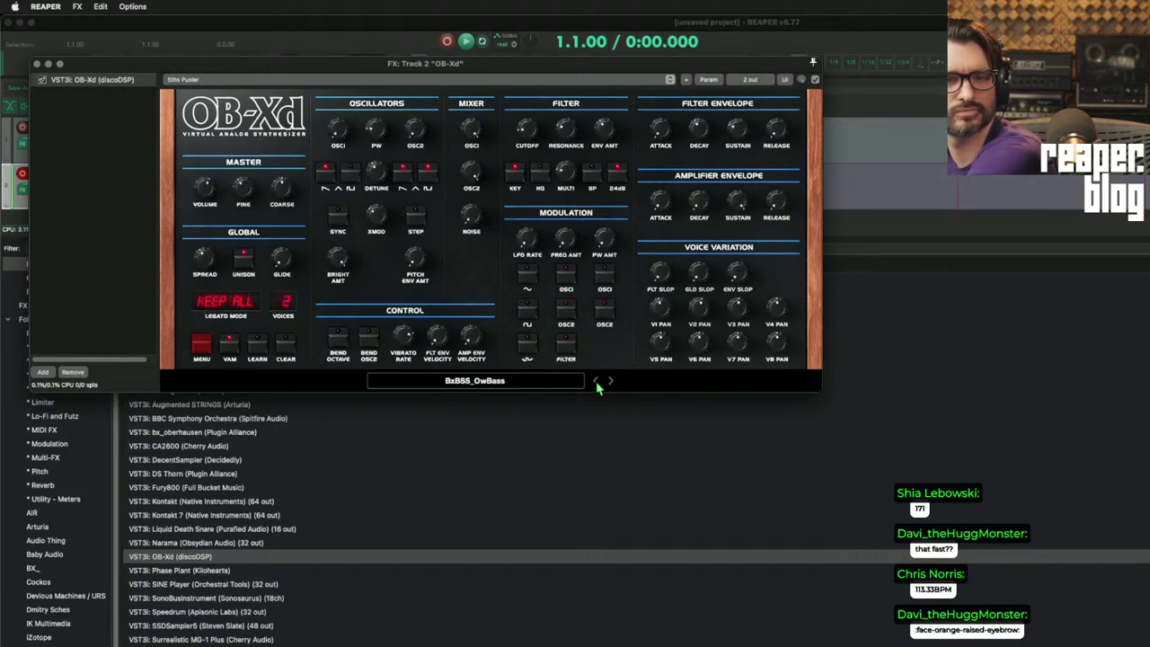
{"action": "left_click", "coordinate": [611, 382]}
{"action": "left_click", "coordinate": [611, 382]}
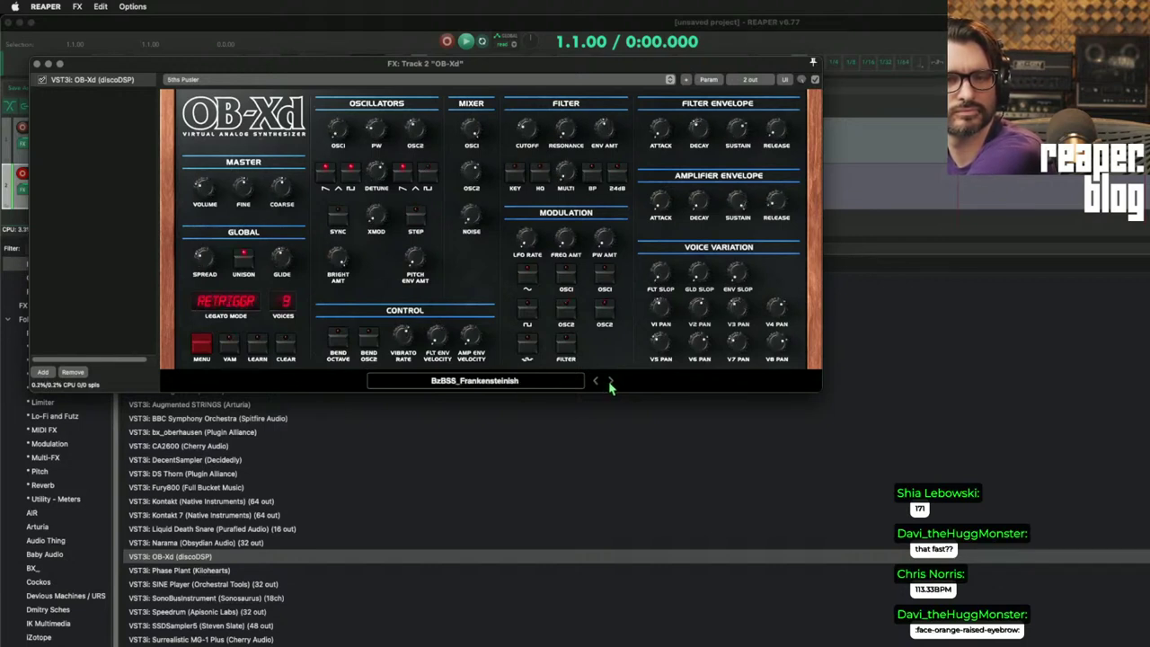
{"action": "left_click", "coordinate": [611, 382]}
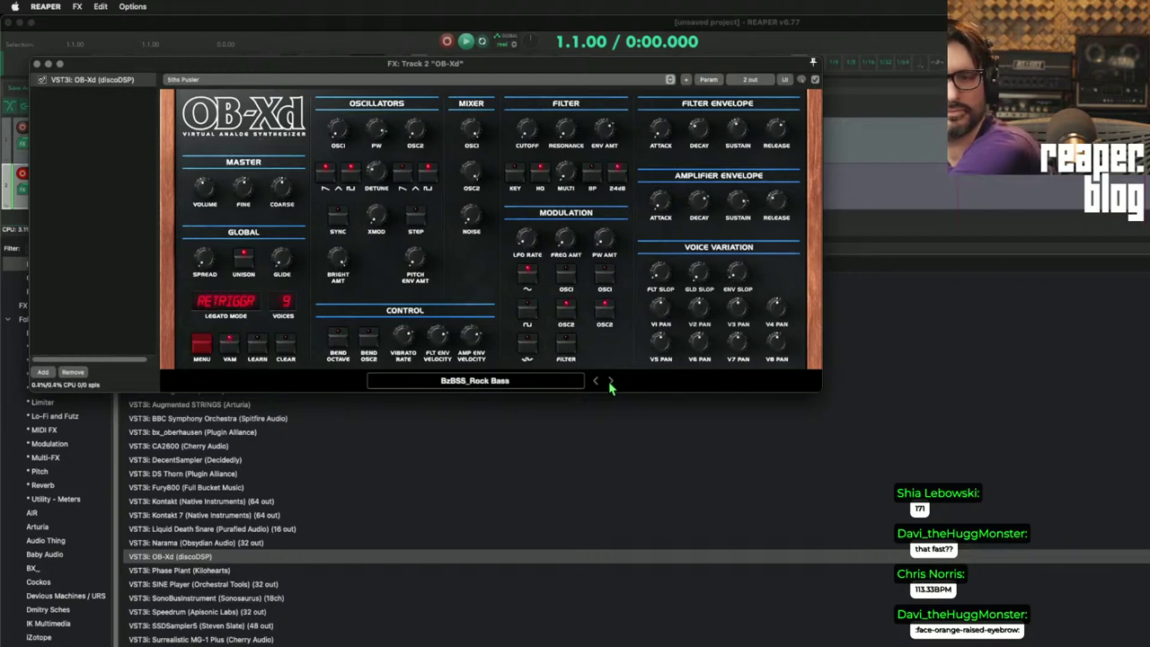
{"action": "left_click", "coordinate": [612, 382]}
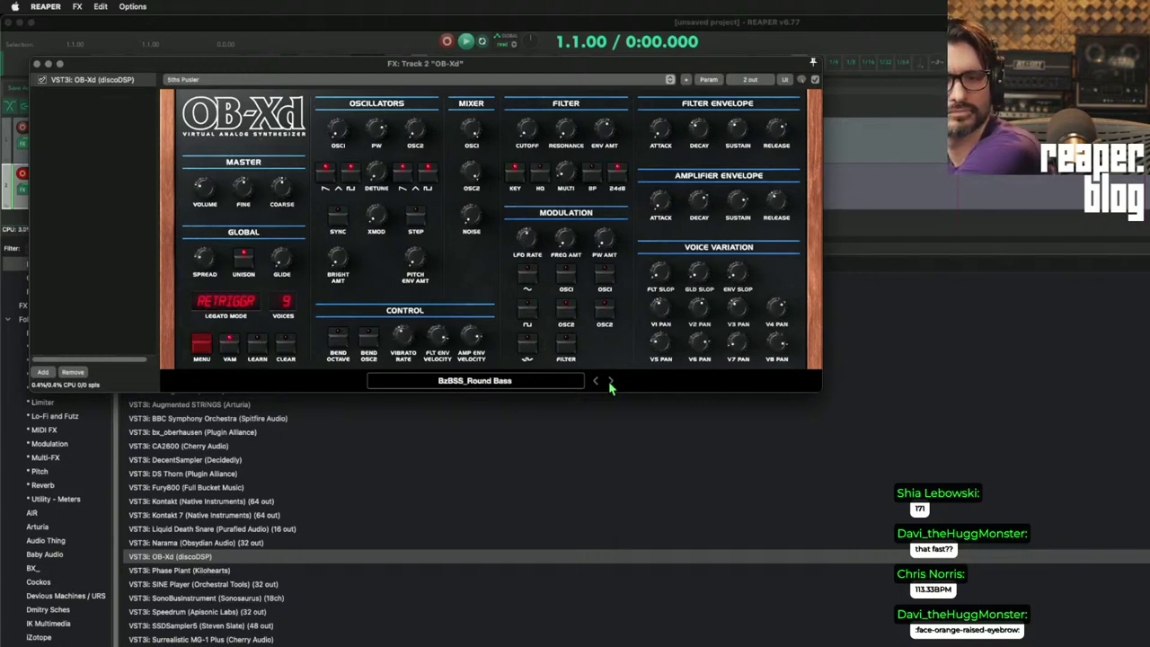
{"action": "left_click", "coordinate": [611, 382]}
{"action": "left_click", "coordinate": [611, 382]}
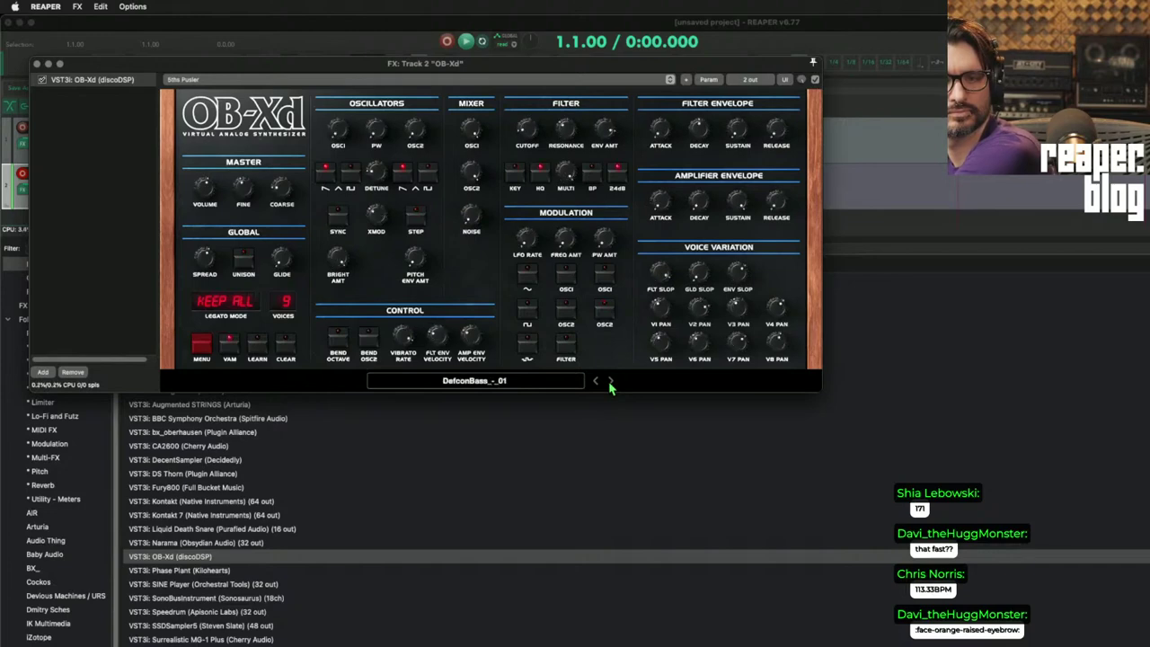
- Load the BzBSS_Round Bass preset in OB-Xd and move the synth window clear of the track area
{"action": "left_click", "coordinate": [580, 382]}
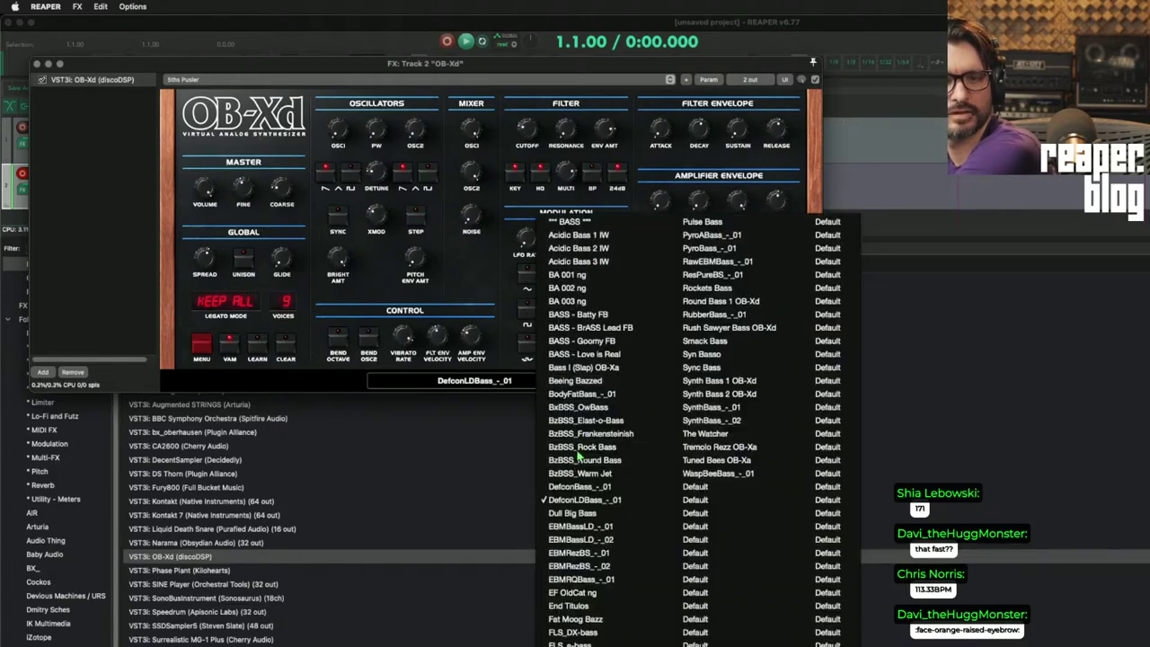
{"action": "left_click", "coordinate": [619, 462]}
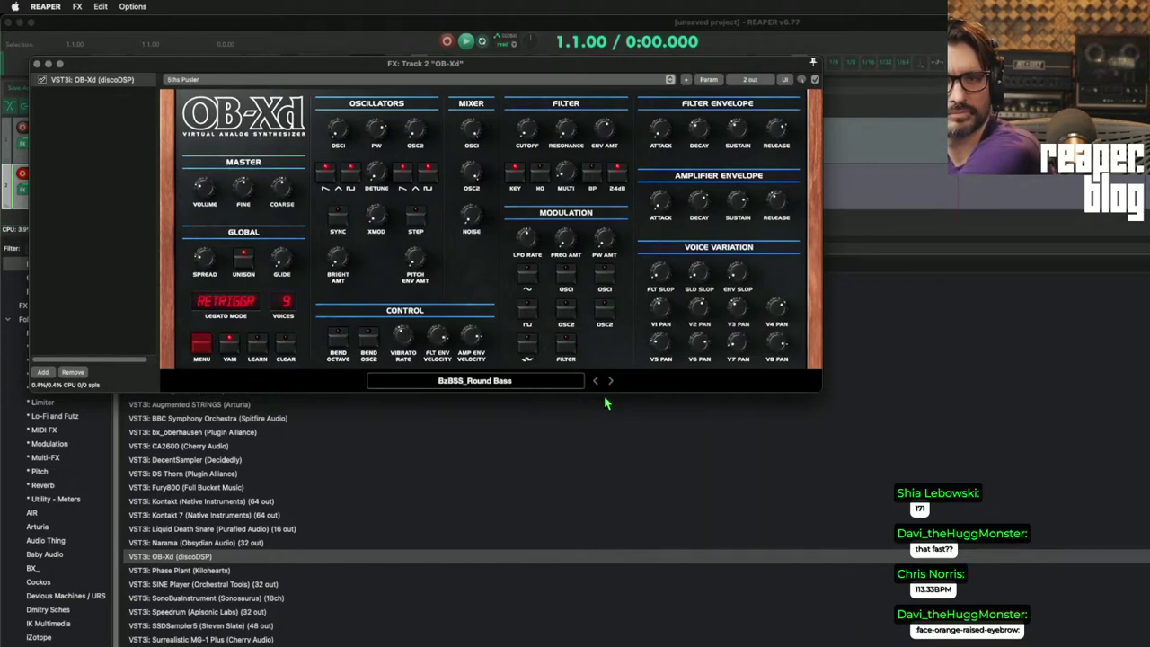
{"action": "left_click_drag", "start_coordinate": [71, 67], "coordinate": [416, 203]}
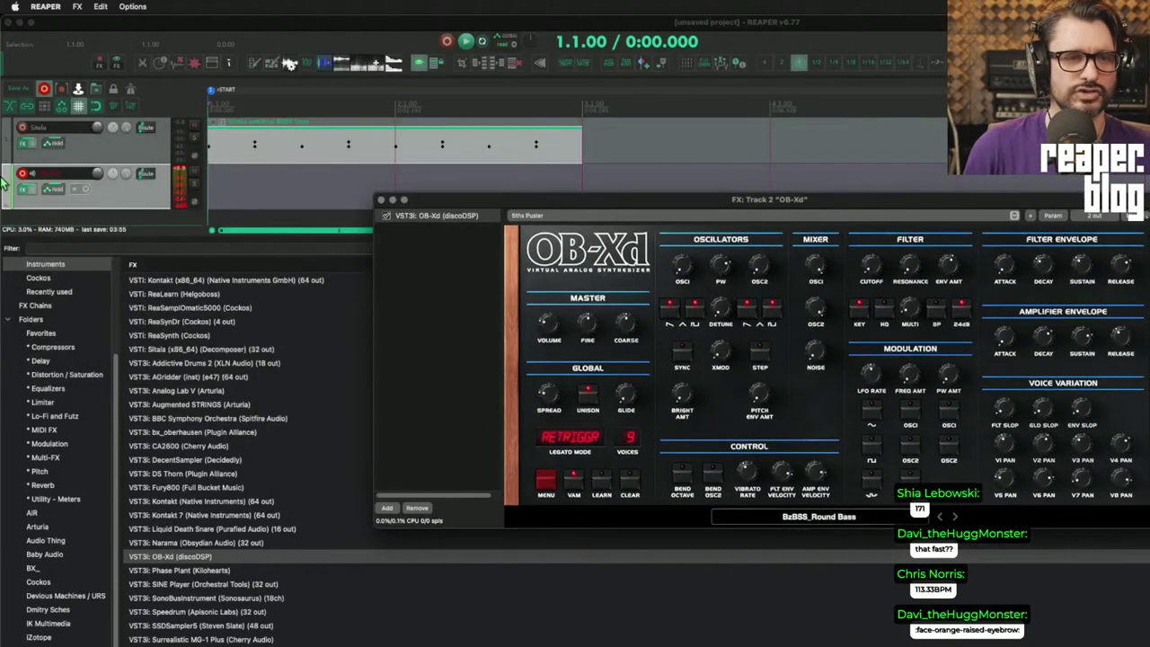
- Create a two-bar MIDI item on the OB-Xd track and draw one long B0 note in it, closing the synth window
{"action": "left_click", "coordinate": [258, 190]}
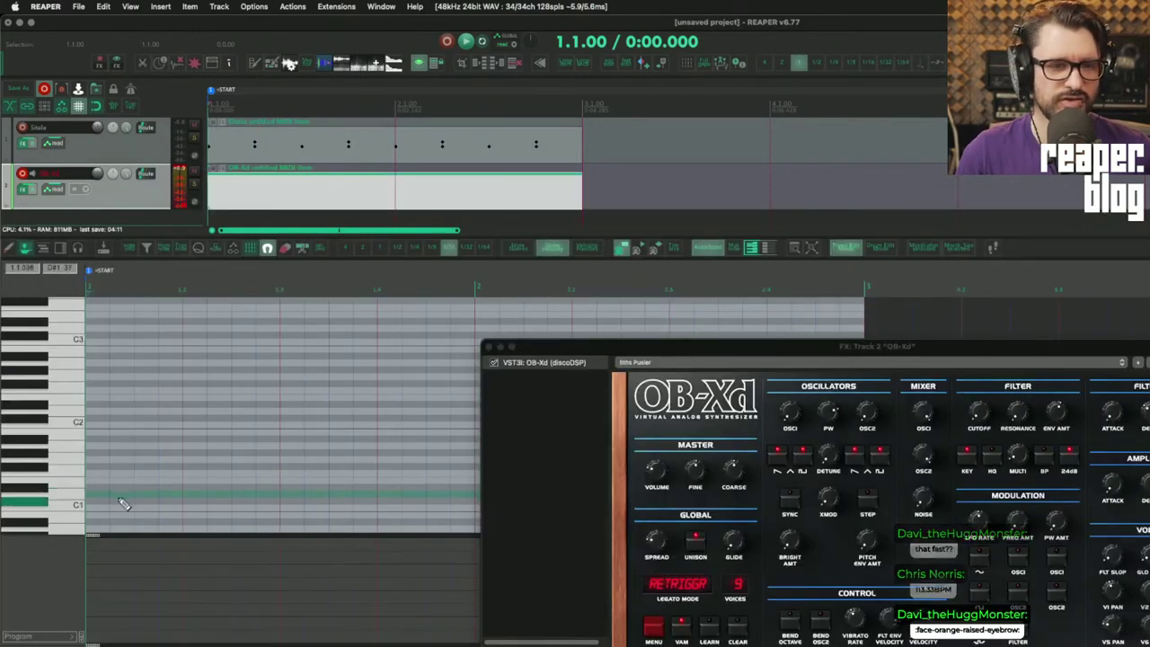
{"action": "left_click", "coordinate": [70, 504]}
{"action": "left_click_drag", "start_coordinate": [101, 502], "coordinate": [807, 516]}
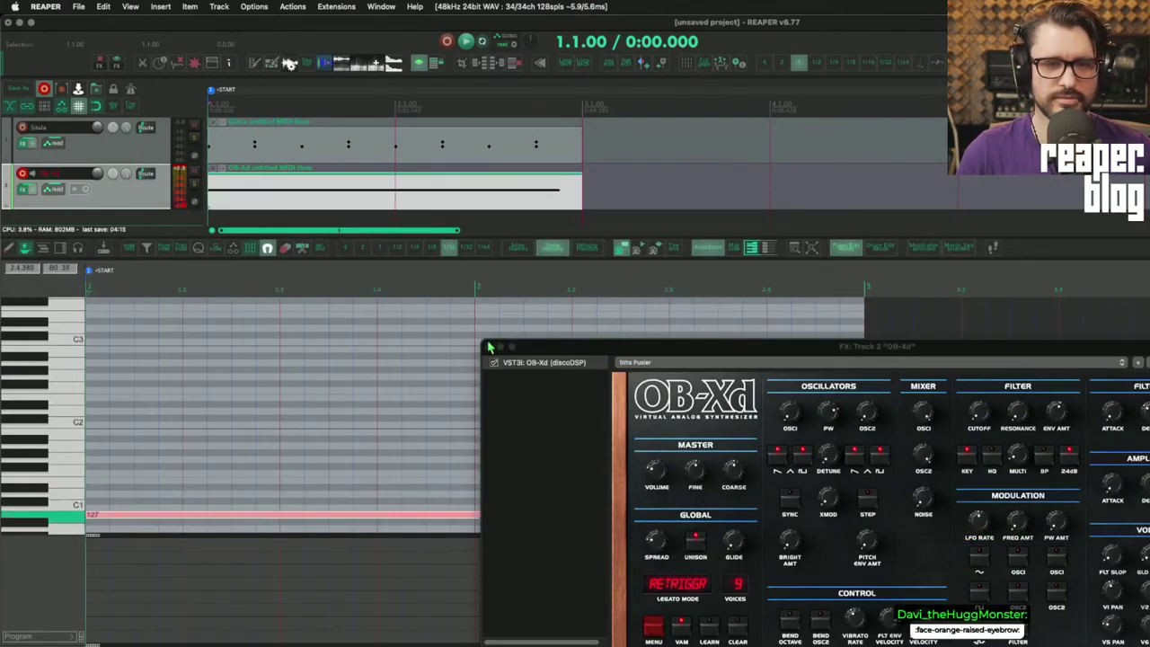
{"action": "left_click", "coordinate": [488, 346]}
{"action": "scroll", "coordinate": [506, 488], "scroll_direction": "down", "scroll_amount": 2}
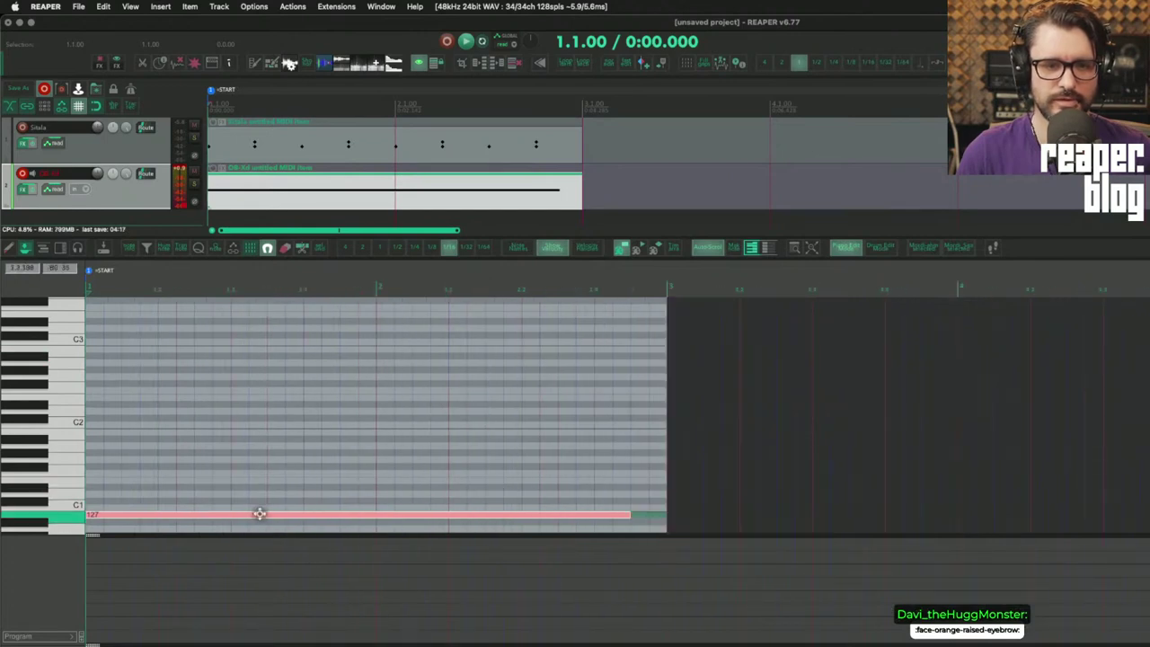
- Transpose the long note to D1, extended to the item's end, and split it into sixteenth notes
{"action": "left_click_drag", "start_coordinate": [259, 515], "coordinate": [256, 496]}
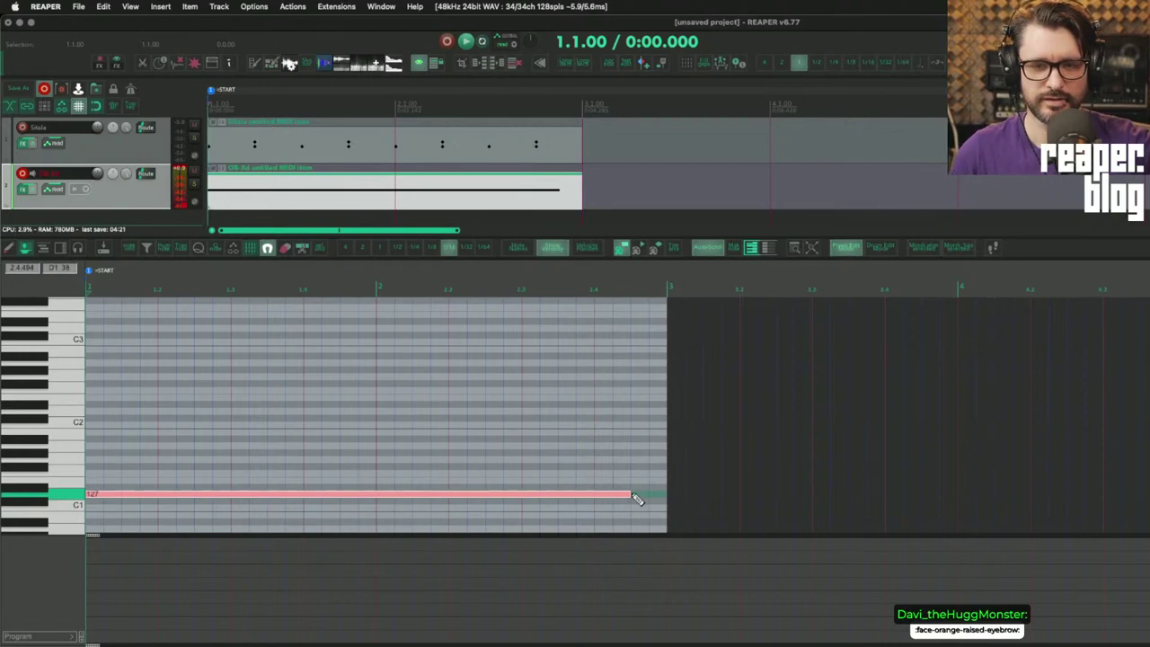
{"action": "left_click_drag", "start_coordinate": [629, 494], "coordinate": [667, 493]}
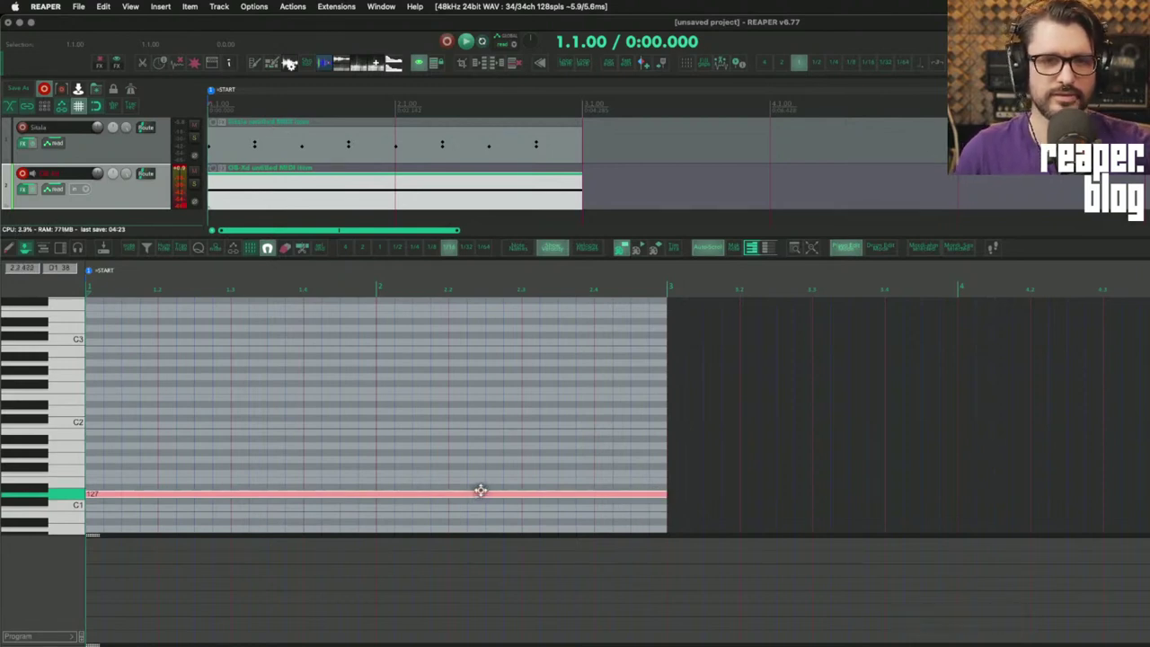
{"action": "left_click", "coordinate": [303, 248]}
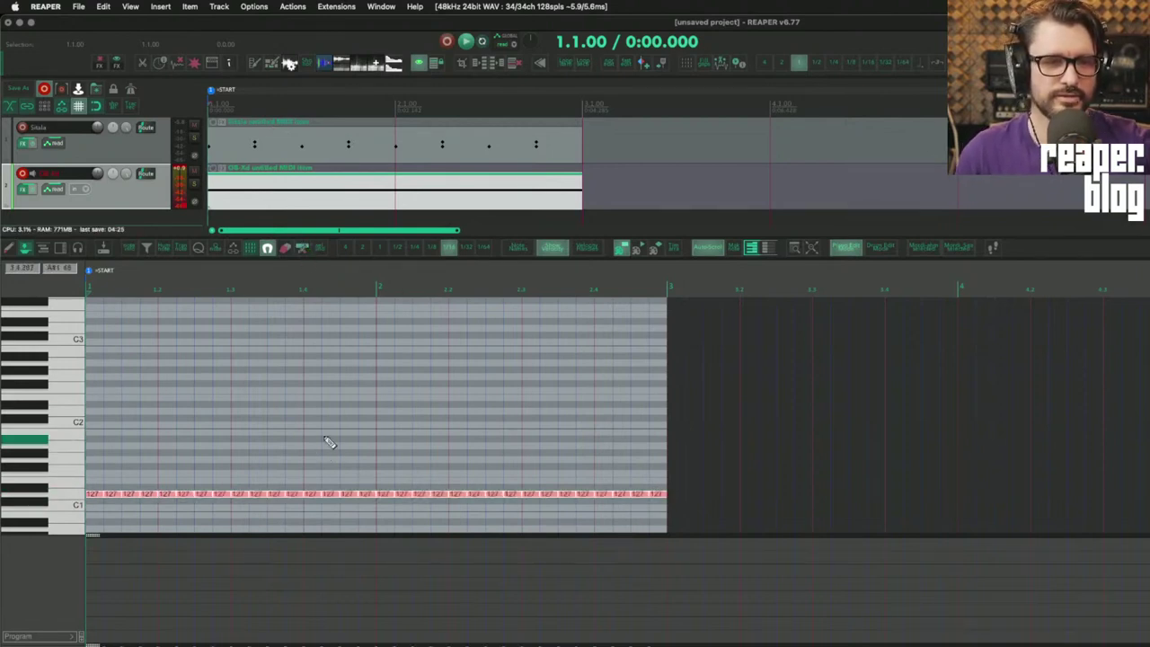
- Lower the first D1 note's velocity to 35 and play the bass line from the start
{"action": "left_click", "coordinate": [96, 495]}
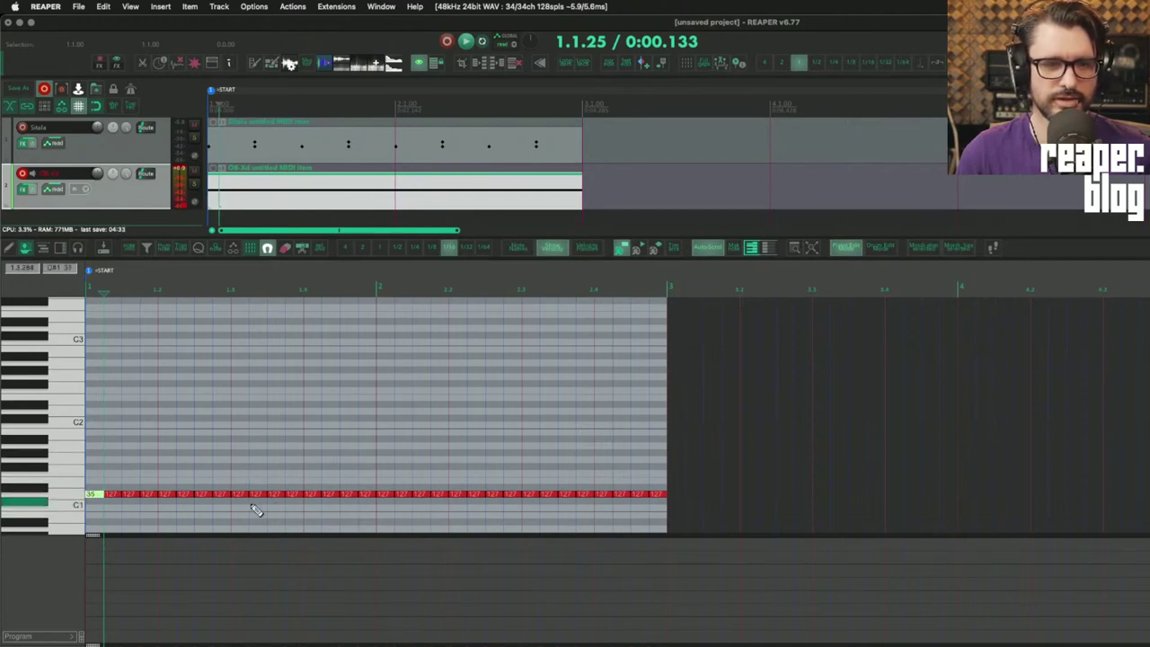
{"action": "key", "text": "space"}
{"action": "key", "text": "space"}
{"action": "key", "text": "End"}
{"action": "key", "text": "Home"}
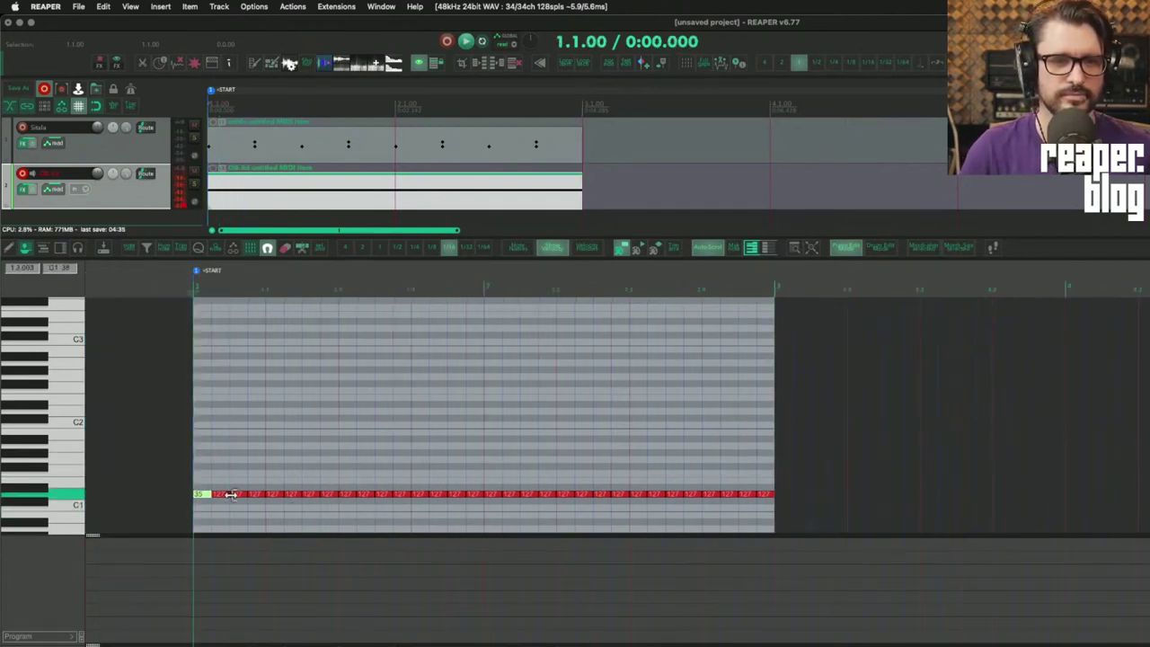
{"action": "key", "text": "space"}
{"action": "key", "text": "space"}
{"action": "key", "text": "space"}
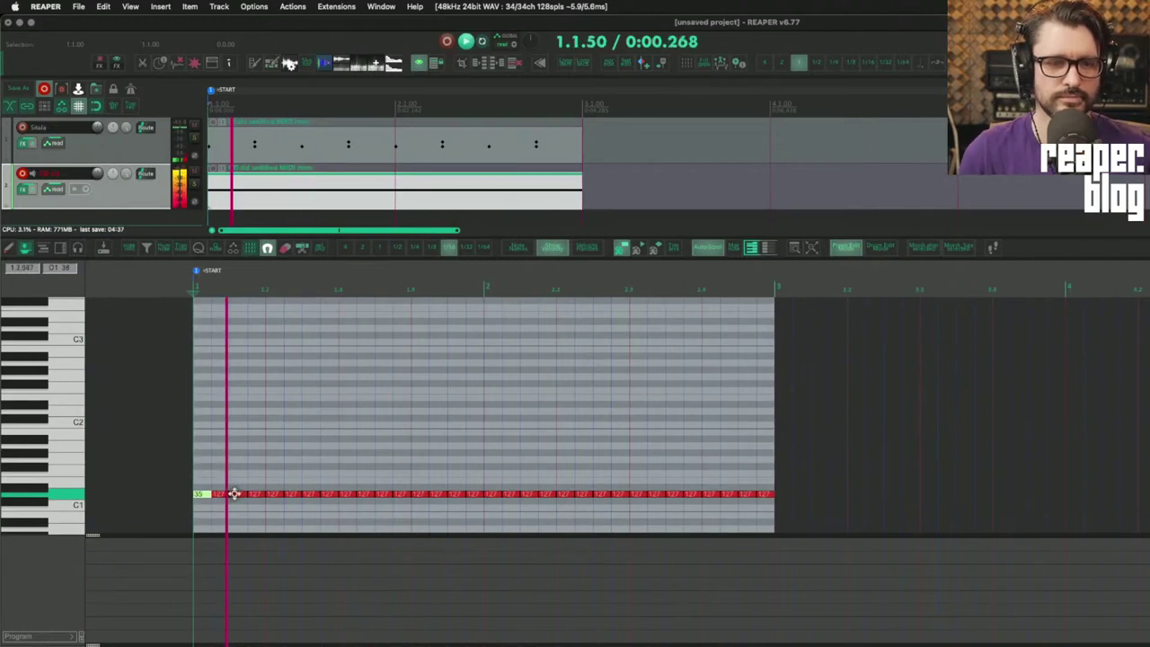
{"action": "key", "text": "space"}
- Delete the sixteenth note on every beat of both bars and play the resulting bass pattern
{"action": "key", "text": "Delete"}
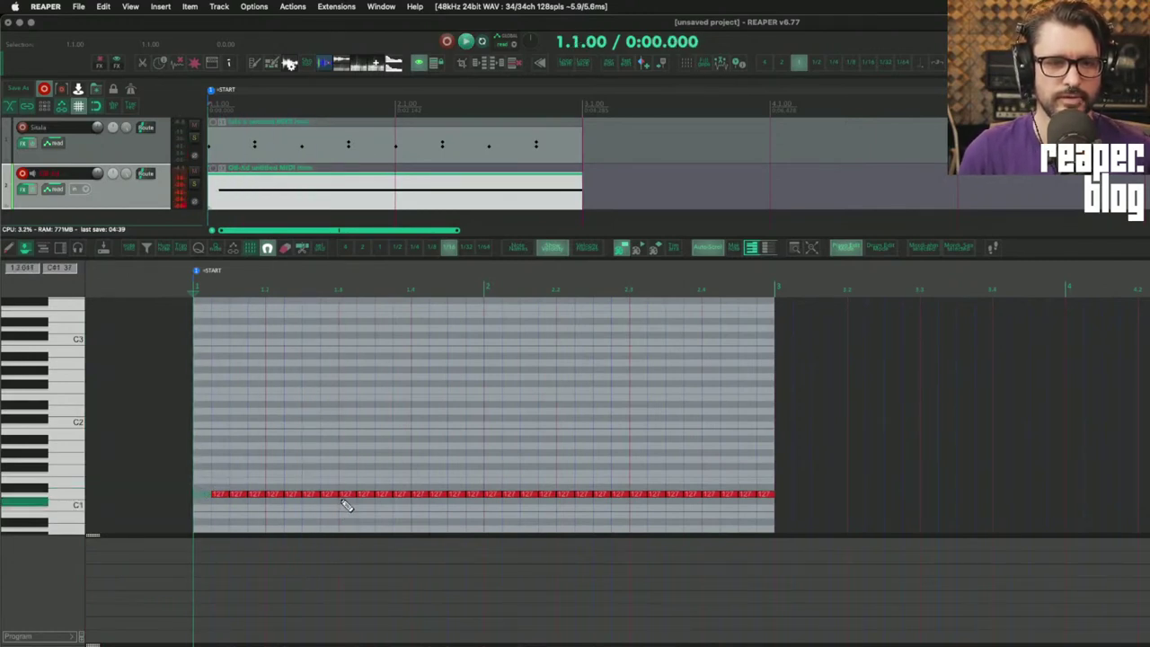
{"action": "left_click", "coordinate": [272, 496]}
{"action": "key", "text": "alt+m"}
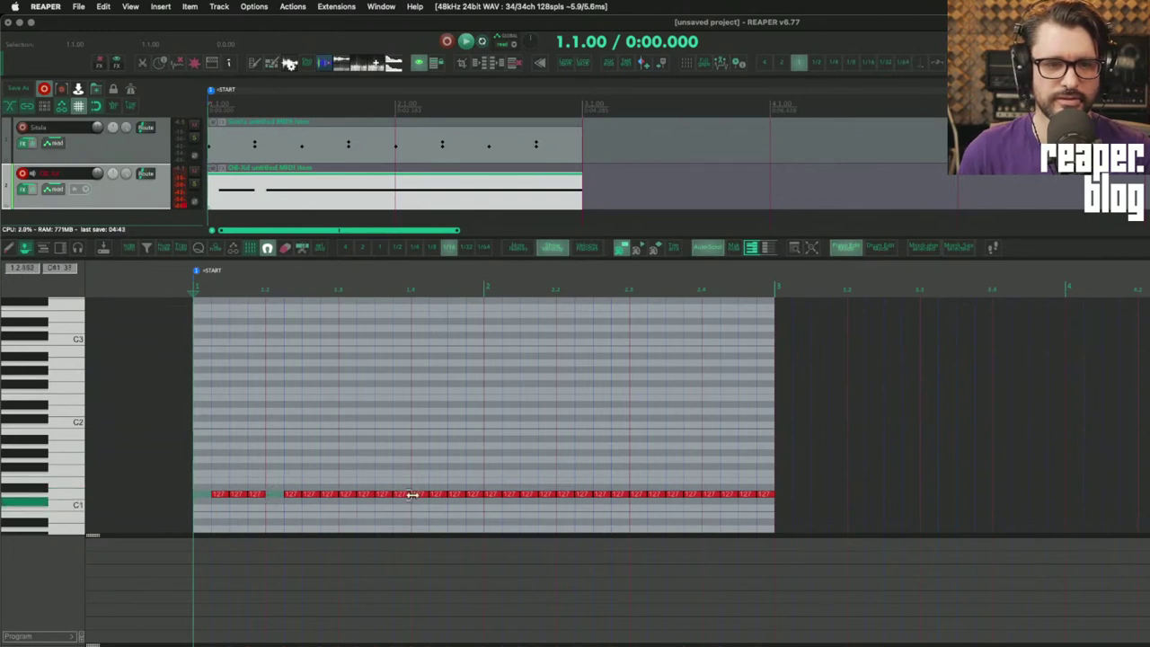
{"action": "left_click", "coordinate": [349, 495]}
{"action": "key", "text": "alt+m"}
{"action": "left_click", "coordinate": [395, 248]}
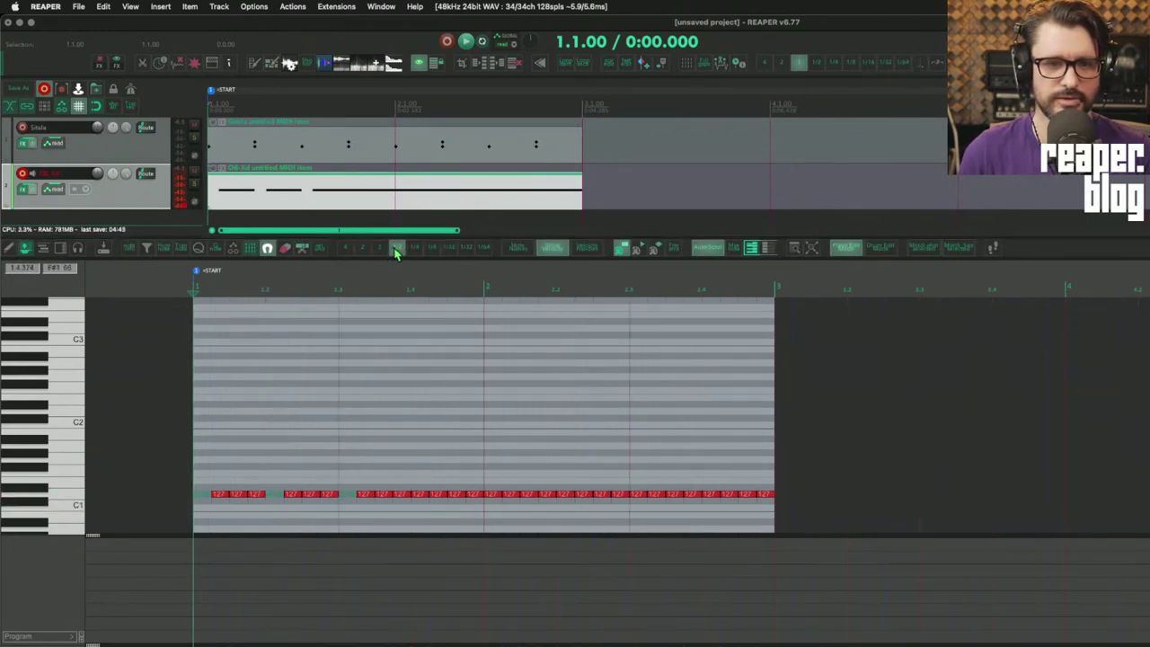
{"action": "left_click", "coordinate": [415, 249]}
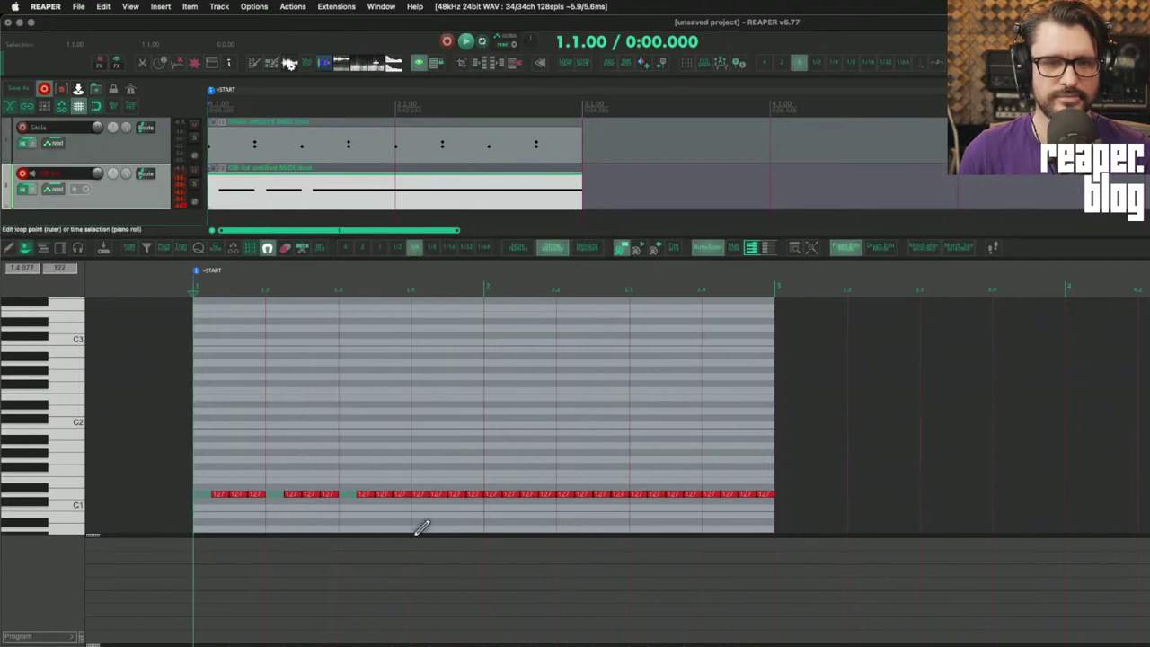
{"action": "left_click", "coordinate": [419, 494]}
{"action": "key", "text": "alt+m"}
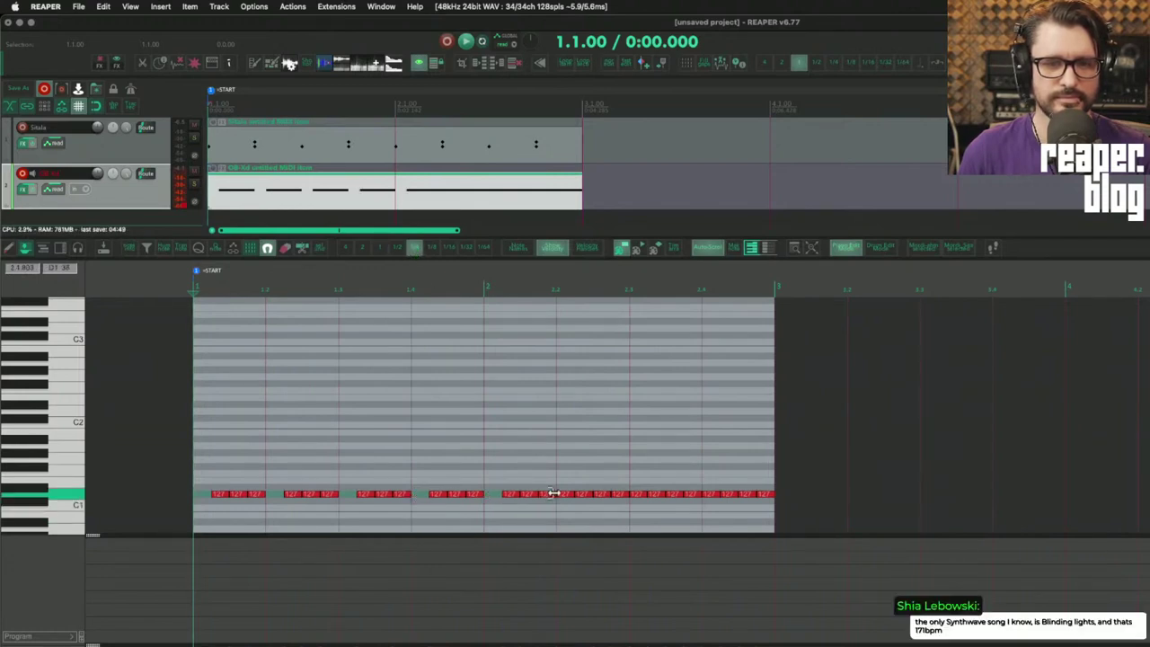
{"action": "left_click", "coordinate": [638, 495]}
{"action": "key", "text": "alt+m"}
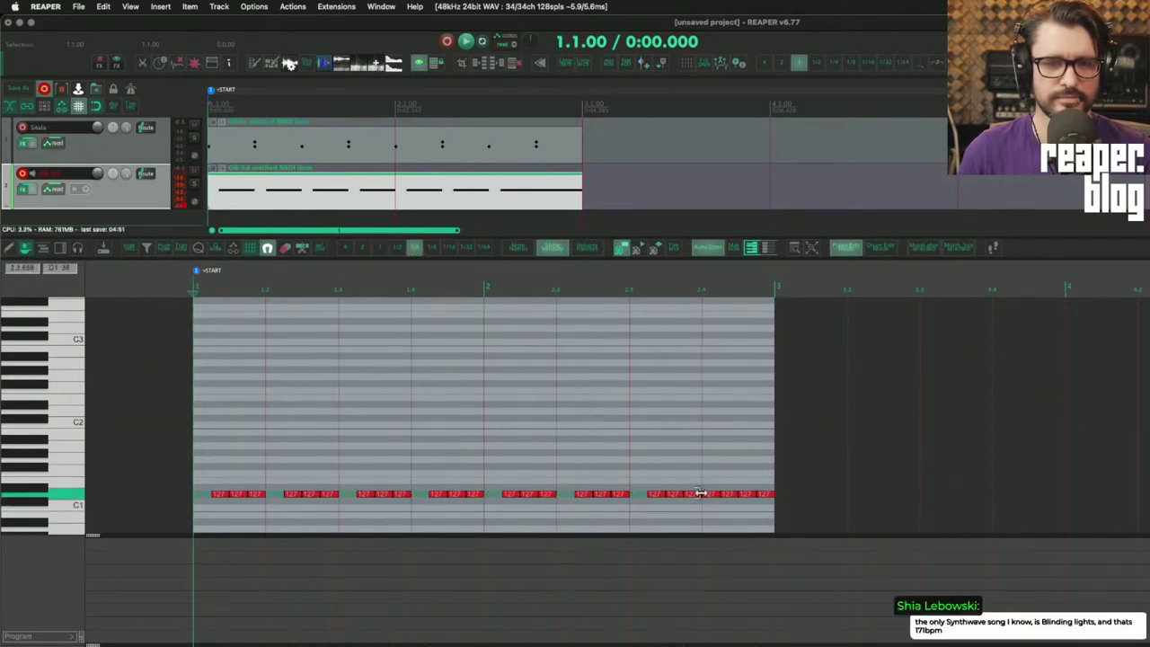
{"action": "key", "text": "space"}
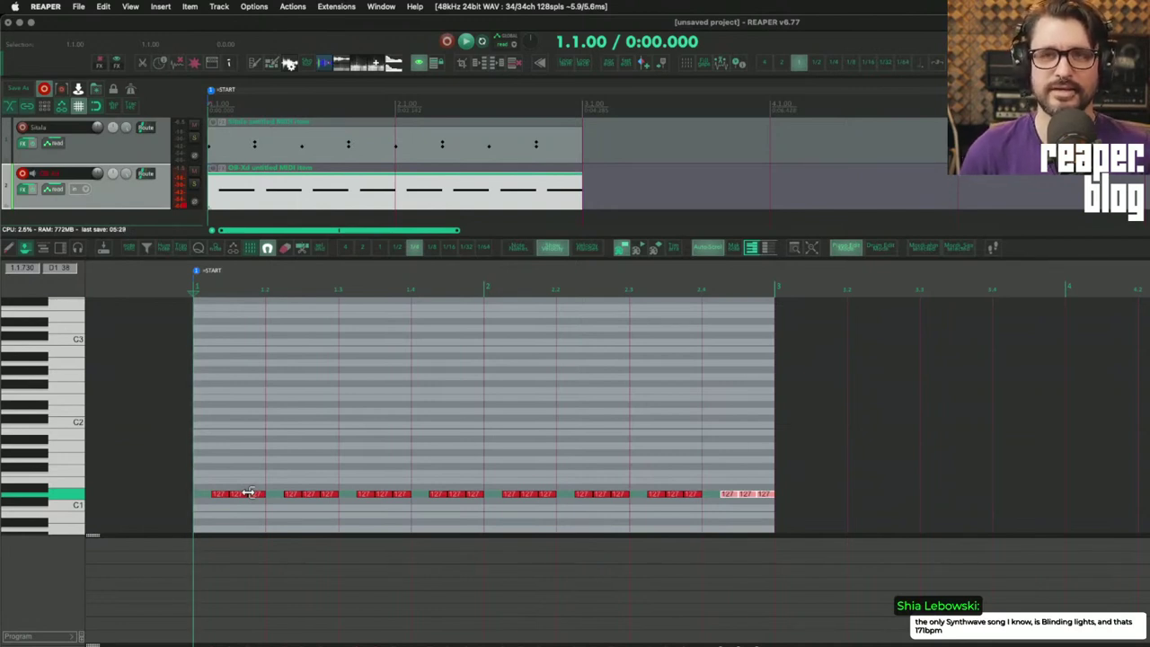
- Undo the note deletions and the first note's velocity change in the bass line
{"action": "left_click", "coordinate": [272, 472]}
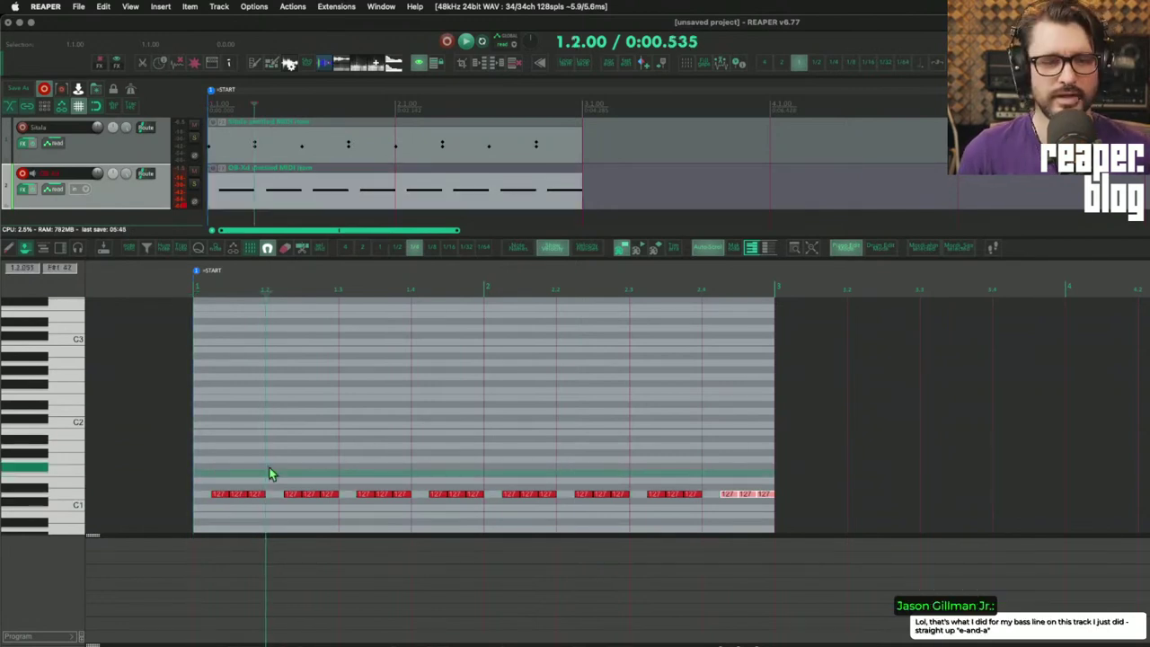
{"action": "key", "text": "End"}
{"action": "key", "text": "super+z"}
{"action": "key", "text": "super+z"}
{"action": "key", "text": "super+z"}
{"action": "key", "text": "super+z"}
{"action": "key", "text": "super+z"}
{"action": "key", "text": "super+z"}
{"action": "key", "text": "super+z"}
{"action": "key", "text": "super+z"}
{"action": "key", "text": "super+z"}
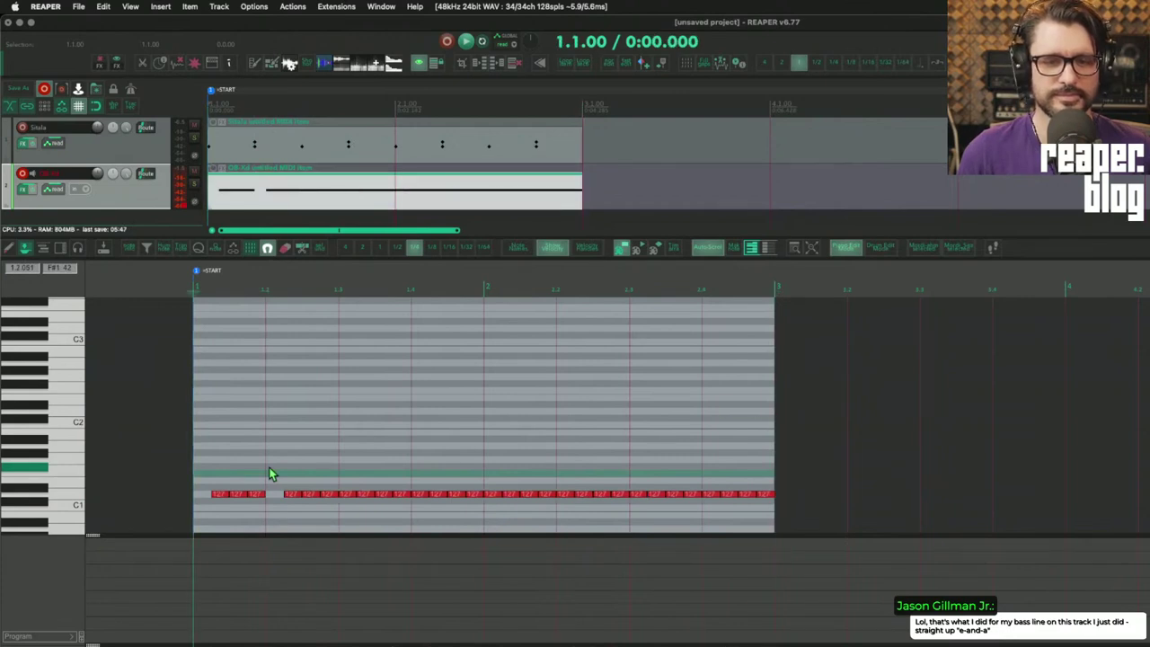
{"action": "key", "text": "super+z"}
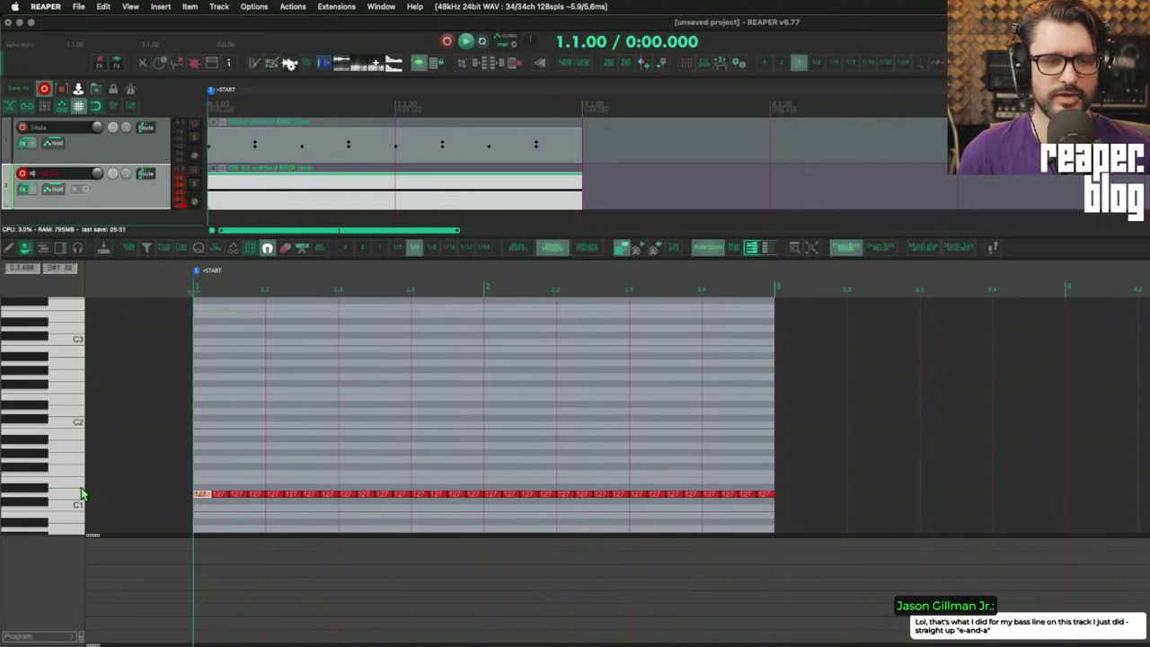
- Lower the velocity of all the D1 bass notes to 92 and play them with the drums
{"action": "left_click", "coordinate": [177, 503]}
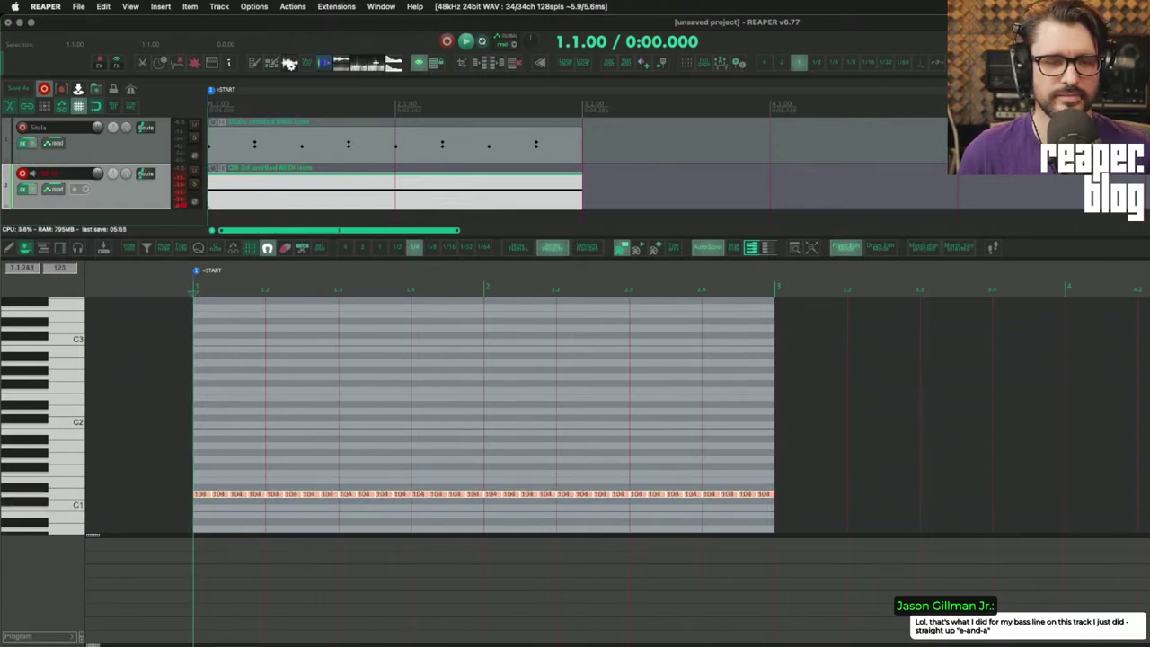
{"action": "key", "text": "space"}
{"action": "left_click_drag", "start_coordinate": [211, 646], "coordinate": [228, 646]}
{"action": "key", "text": "space"}
{"action": "key", "text": "space"}
{"action": "key", "text": "space"}
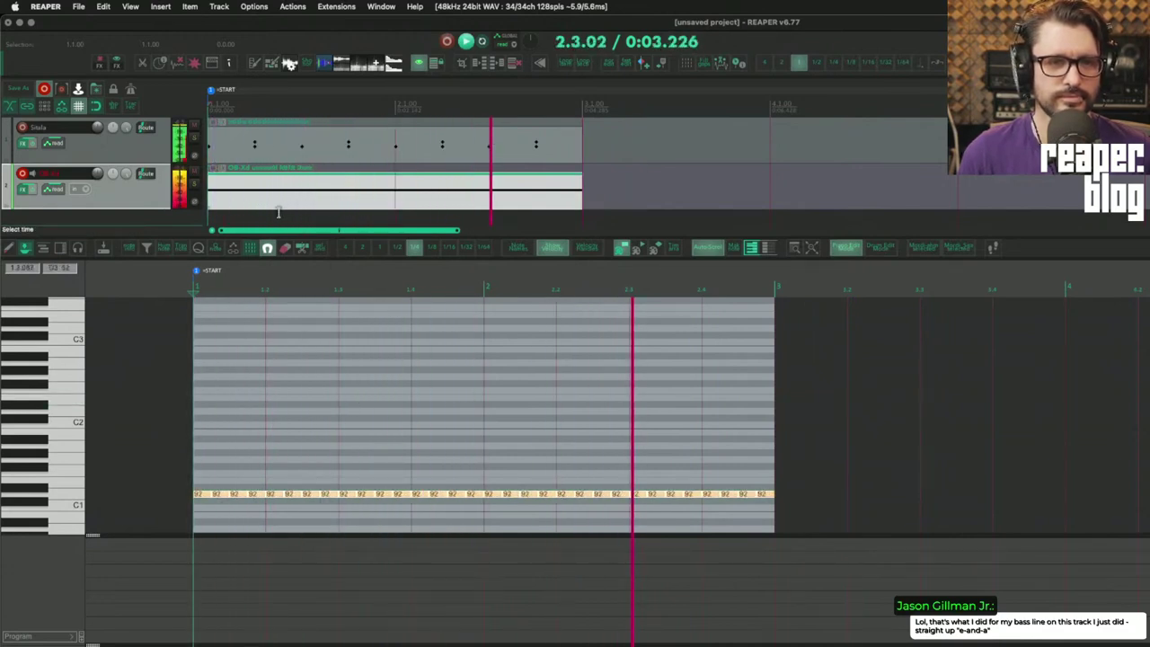
{"action": "key", "text": "space"}
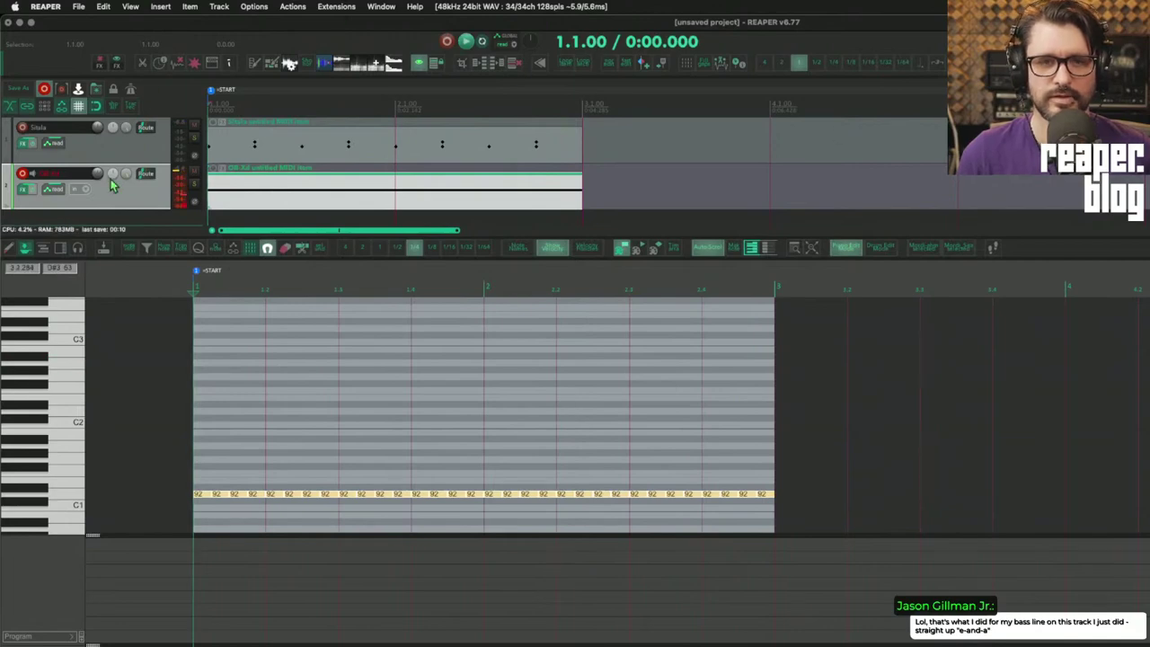
- Add the Duck (Devious Machines) VST3 plugin from the Favorites folder after OB-Xd on the bass track
{"action": "left_click", "coordinate": [23, 191]}
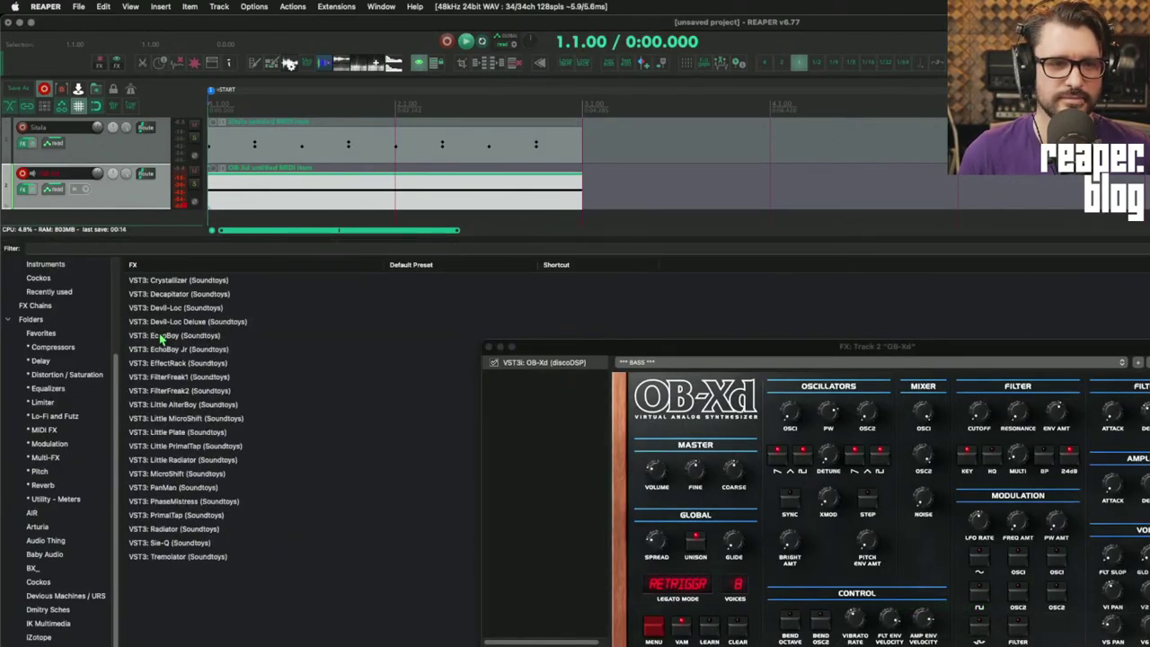
{"action": "left_click", "coordinate": [41, 332]}
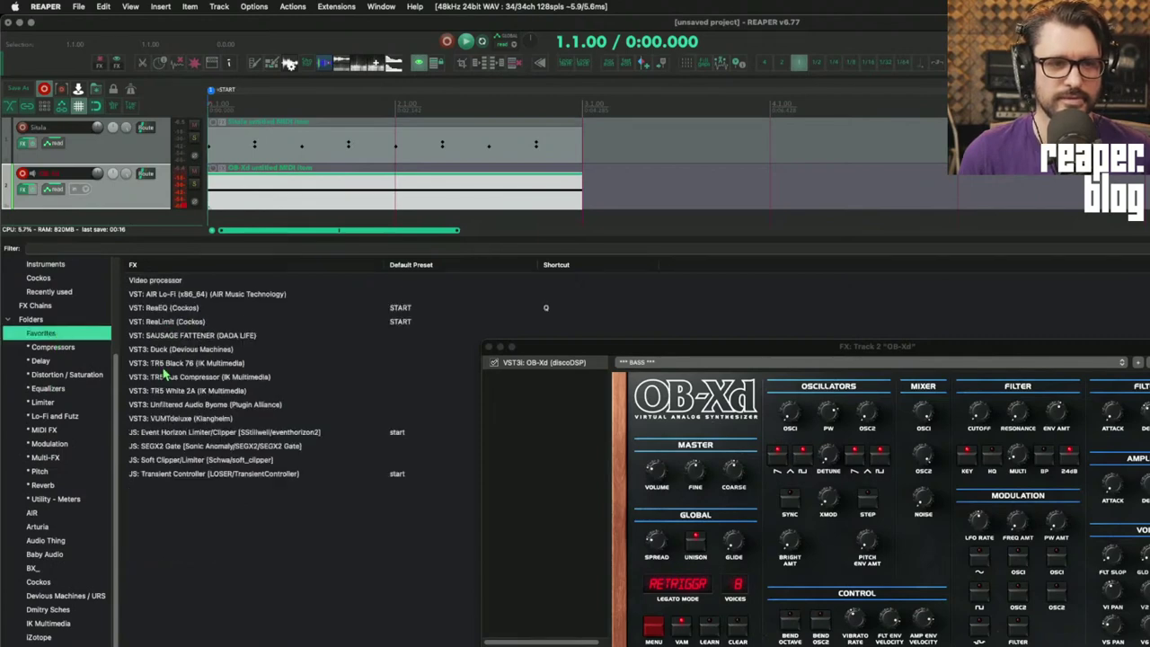
{"action": "double_click", "coordinate": [180, 349]}
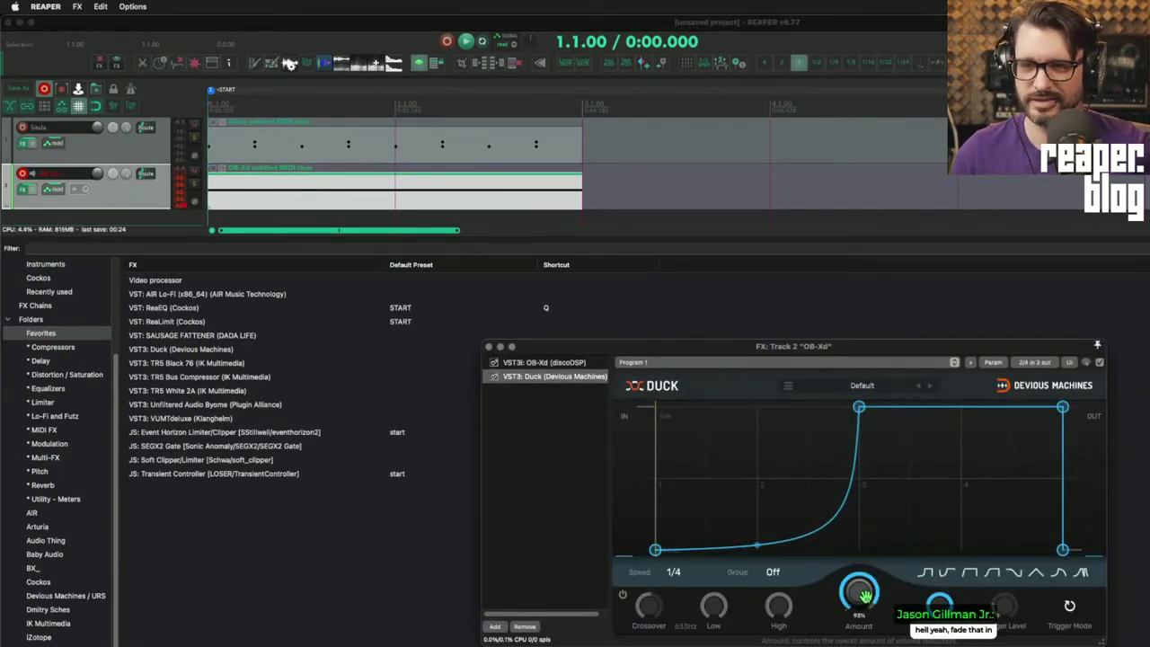
- Play the two-bar loop and raise the start point of Duck's volume curve, moving its peak point slightly earlier
{"action": "key", "text": "space"}
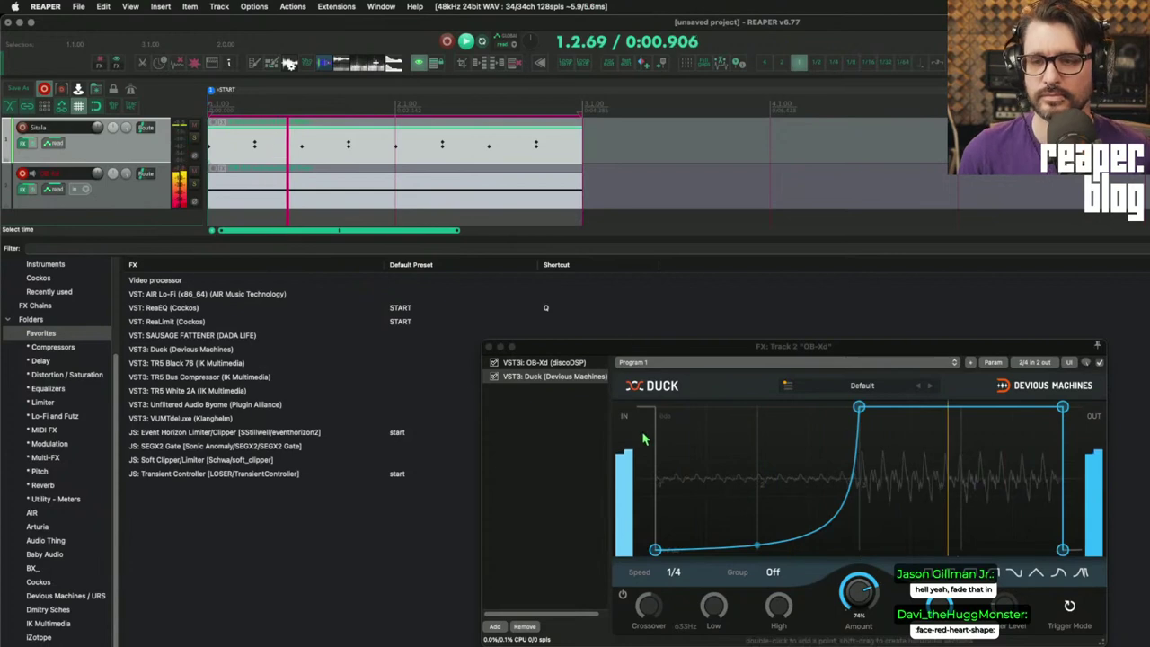
{"action": "left_click_drag", "start_coordinate": [655, 550], "coordinate": [655, 511]}
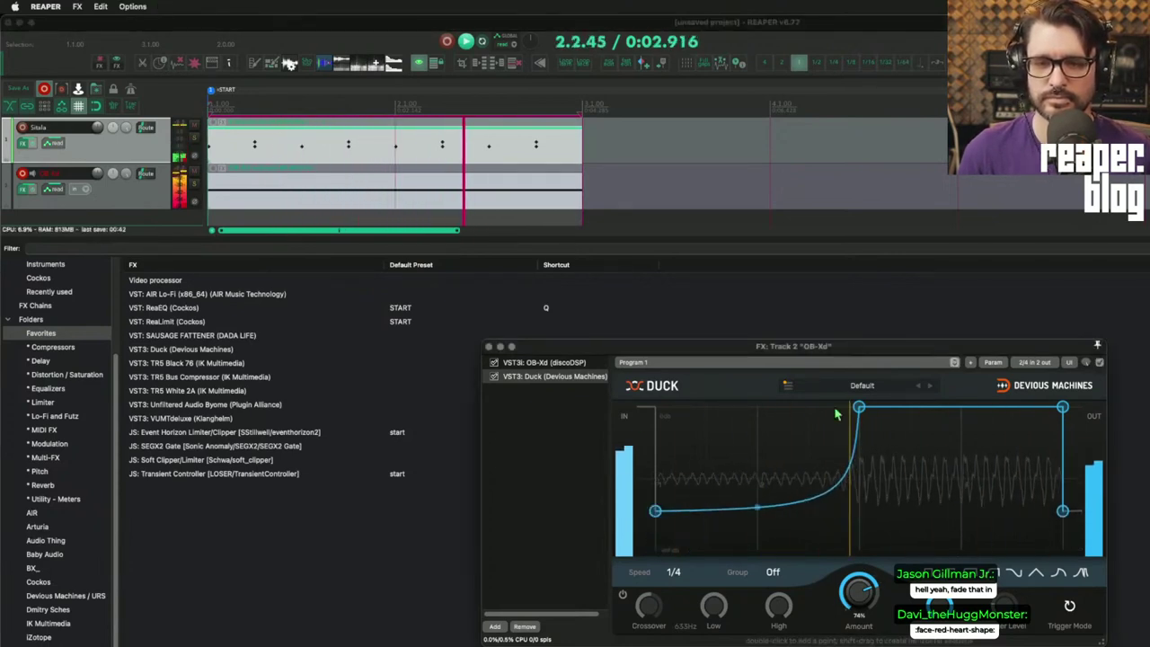
{"action": "left_click_drag", "start_coordinate": [859, 407], "coordinate": [857, 339]}
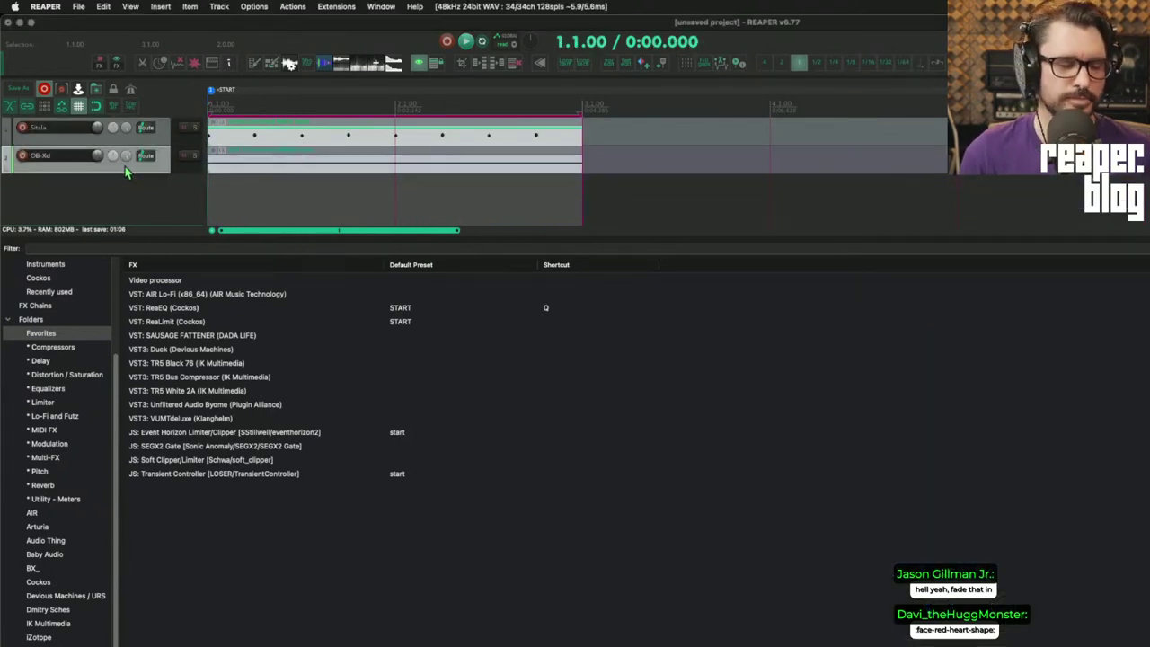
- Duplicate the OB-Xd track, arm the copy for recording and show its OB-Xd synth with Duck bypassed
{"action": "key", "text": "super+d"}
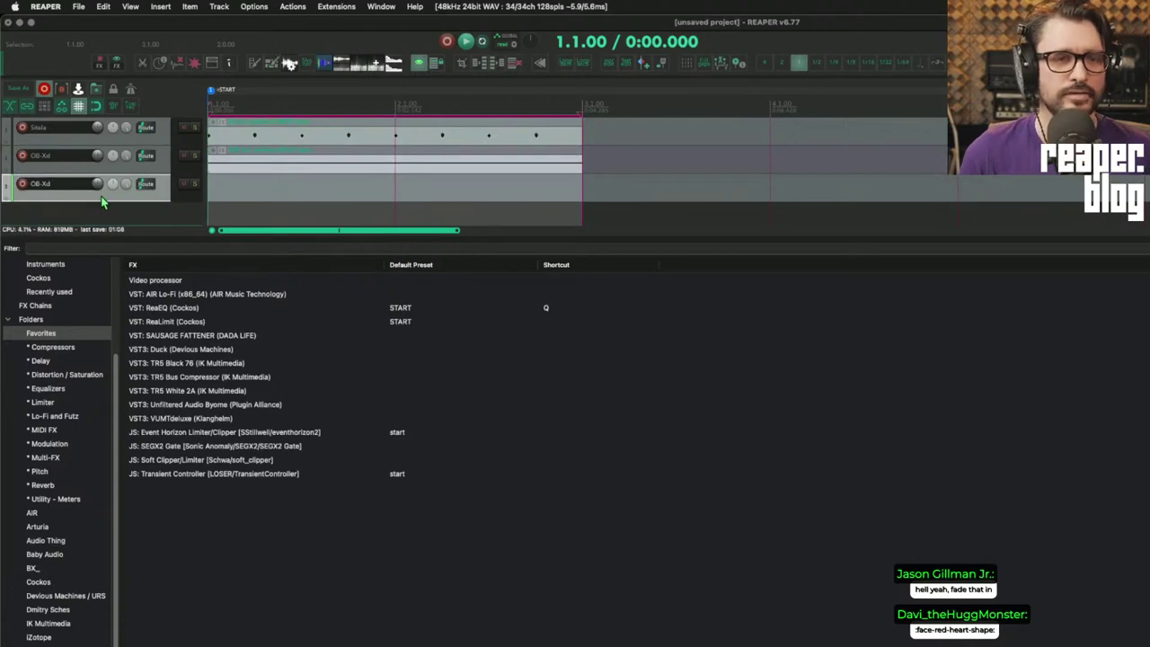
{"action": "left_click", "coordinate": [23, 185]}
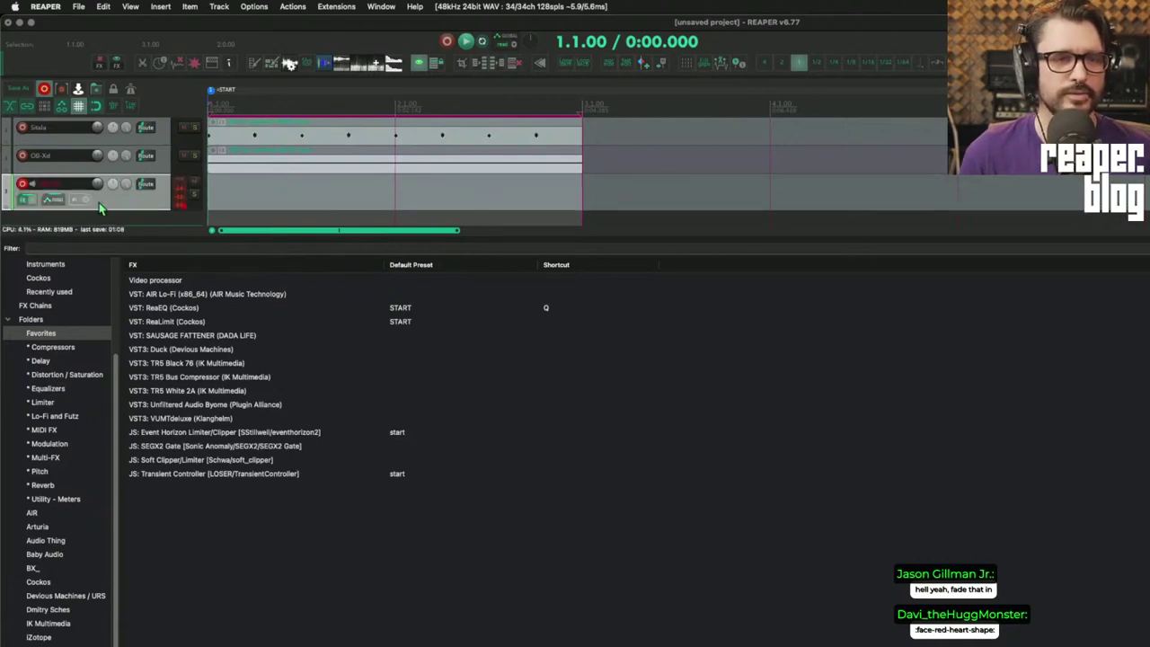
{"action": "left_click", "coordinate": [38, 200]}
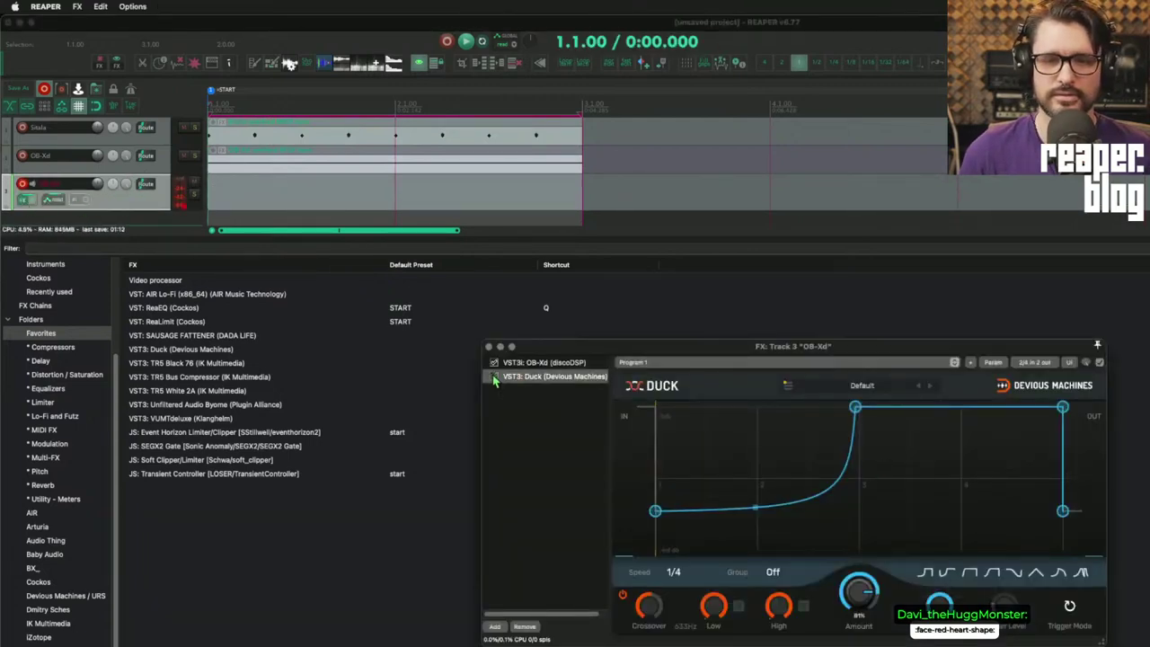
{"action": "left_click", "coordinate": [539, 362]}
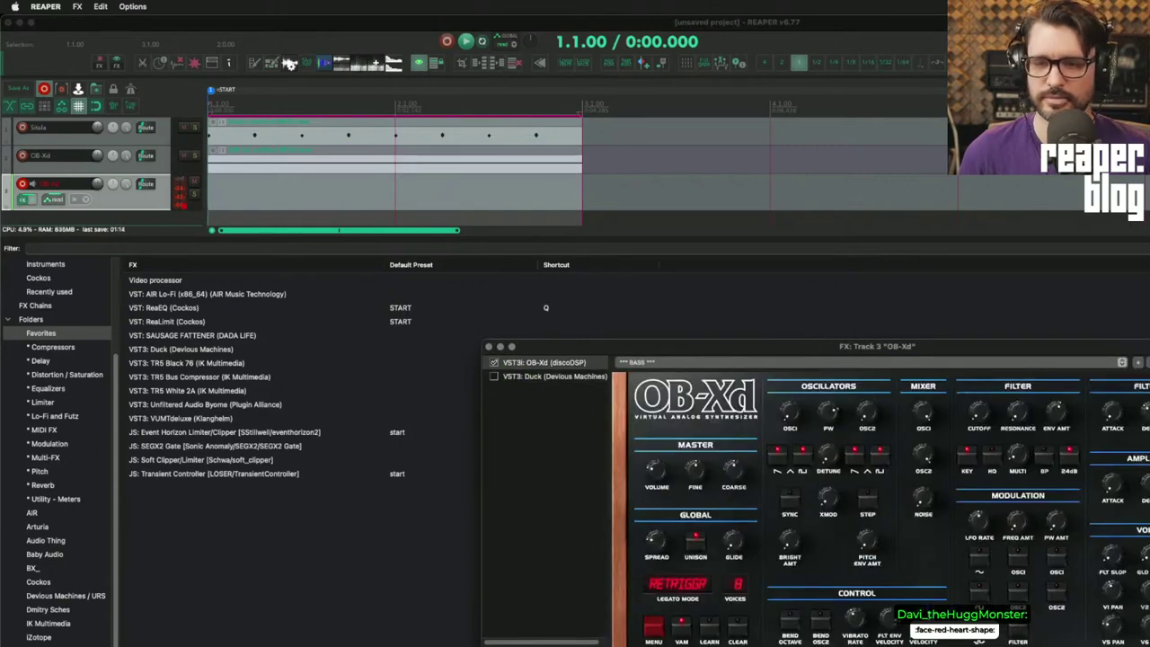
- Load a different preset from the BASS list into the duplicated track's OB-Xd
{"action": "left_click", "coordinate": [1122, 362]}
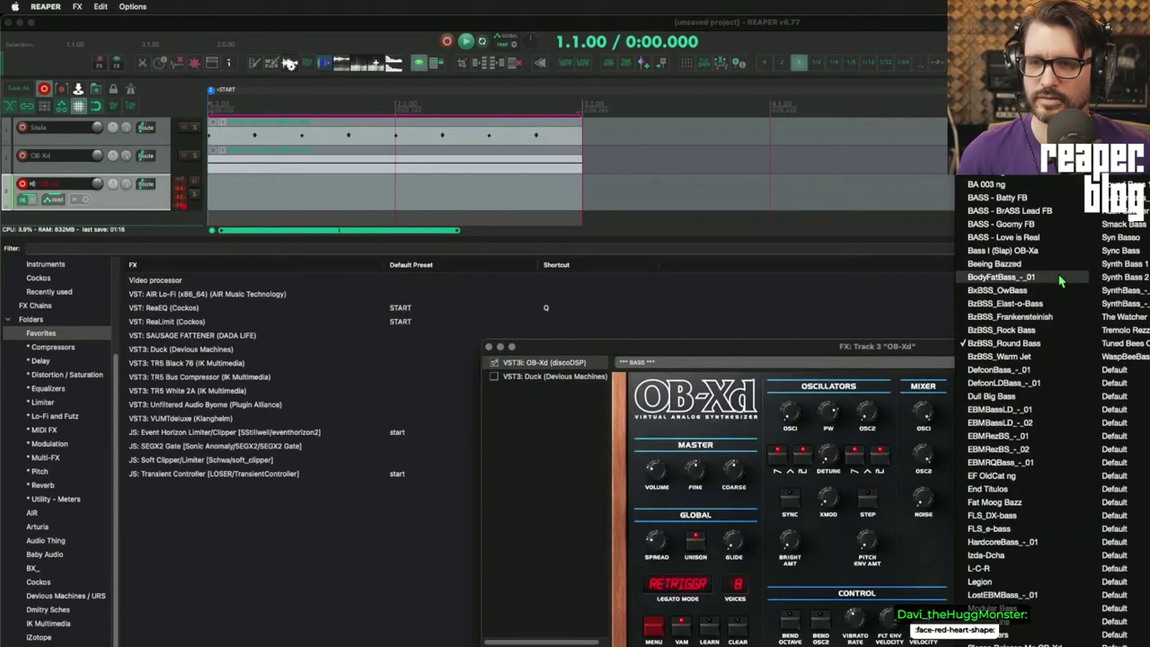
{"action": "left_click", "coordinate": [1054, 323]}
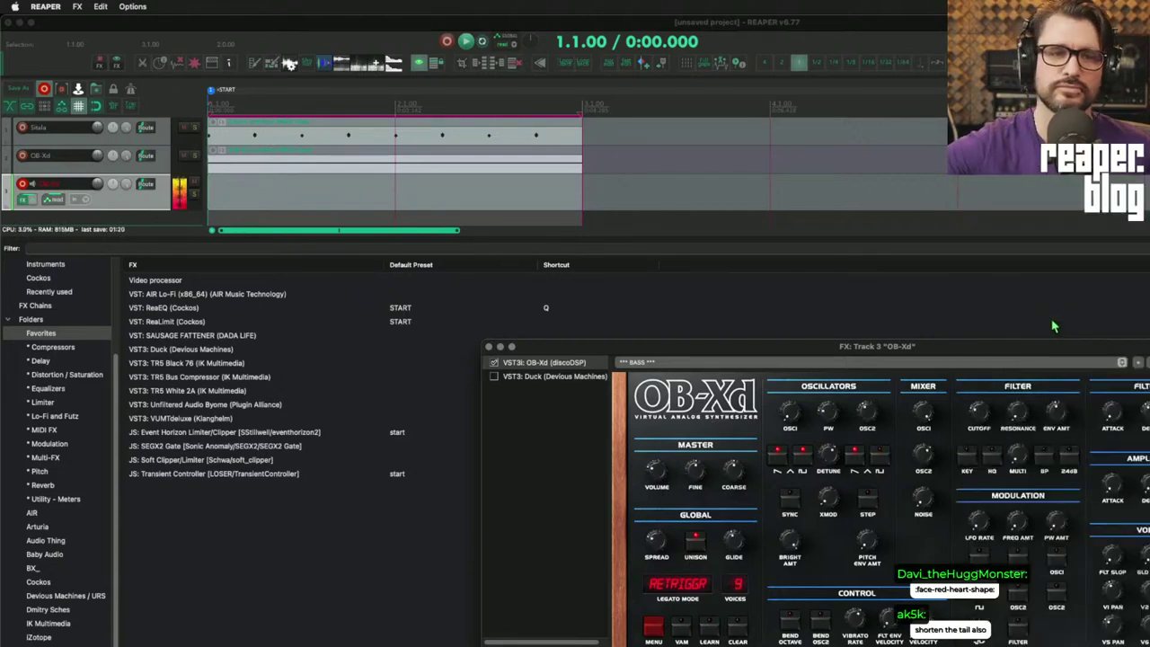
- Create a two-bar MIDI item on the third track and draw one sustained D1 note across its full length
{"action": "double_click", "coordinate": [255, 198]}
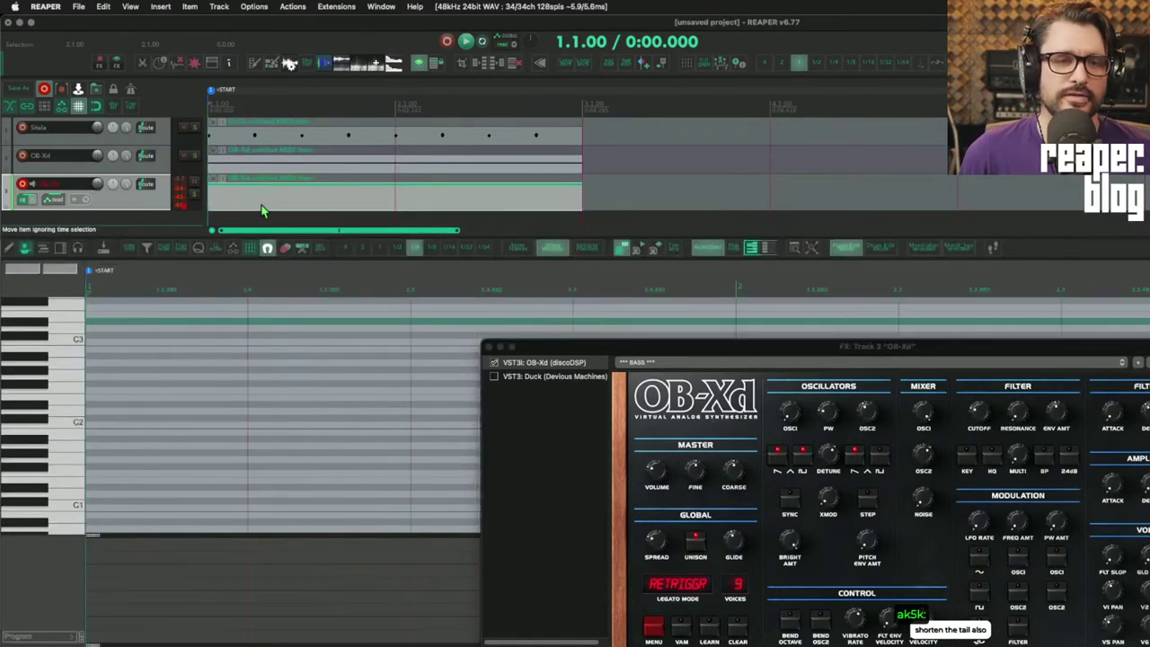
{"action": "left_click", "coordinate": [77, 419]}
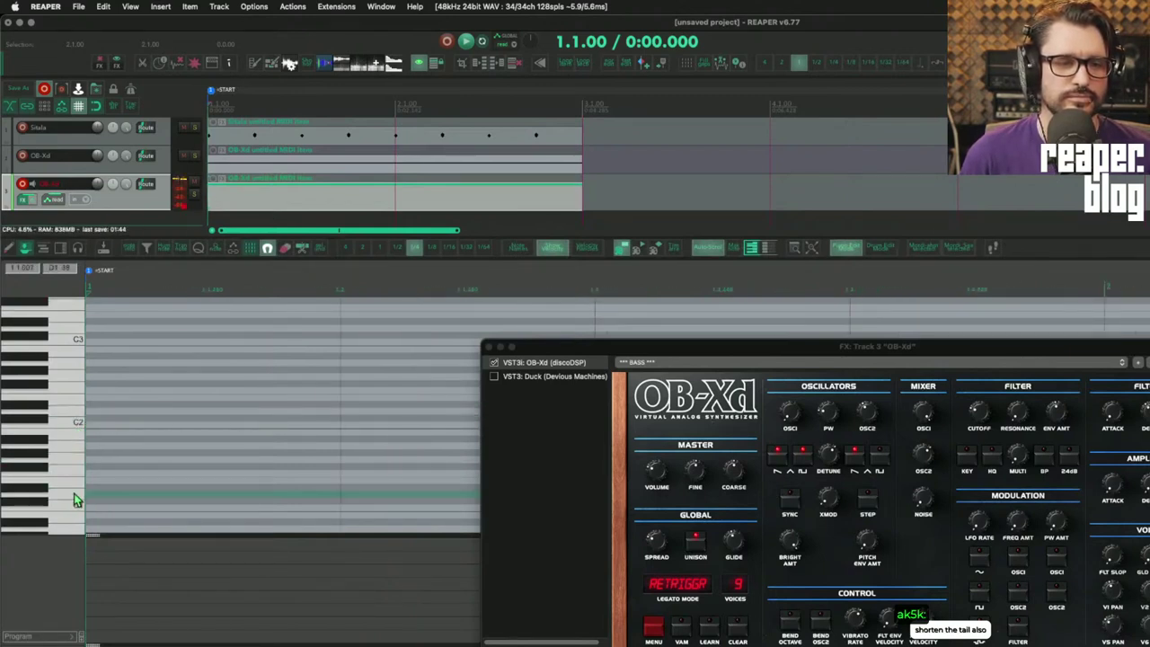
{"action": "left_click", "coordinate": [489, 347]}
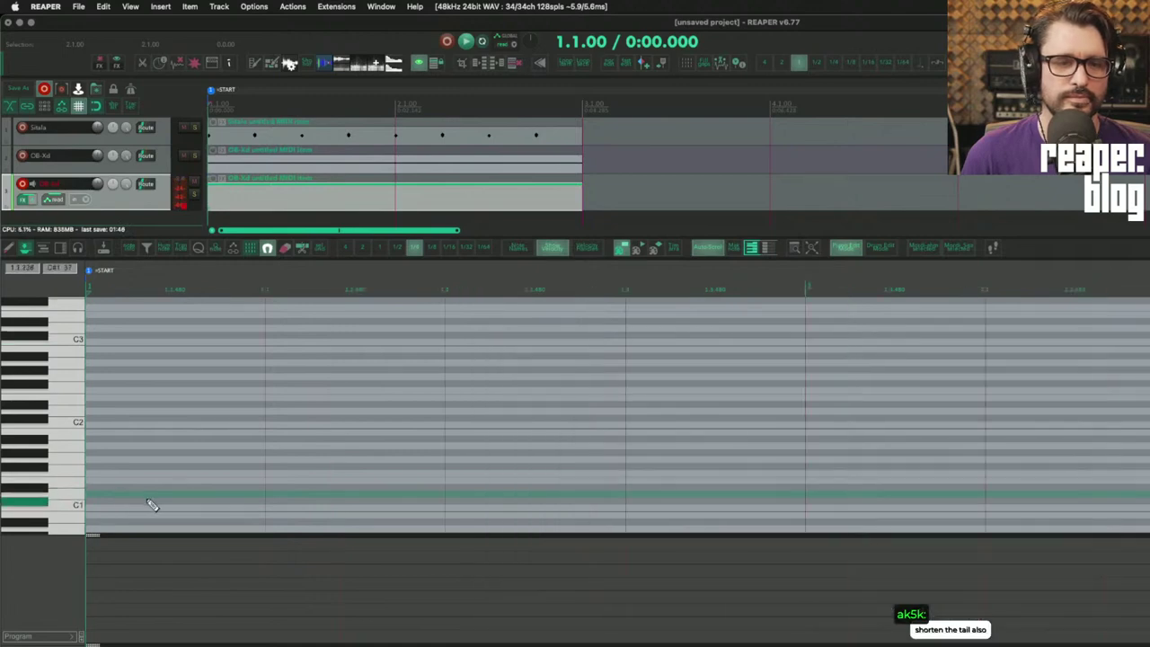
{"action": "mouse_move", "coordinate": [100, 501]}
{"action": "left_mouse_down"}
{"action": "mouse_move", "coordinate": [539, 506]}
{"action": "mouse_move", "coordinate": [561, 493]}
{"action": "left_mouse_up"}
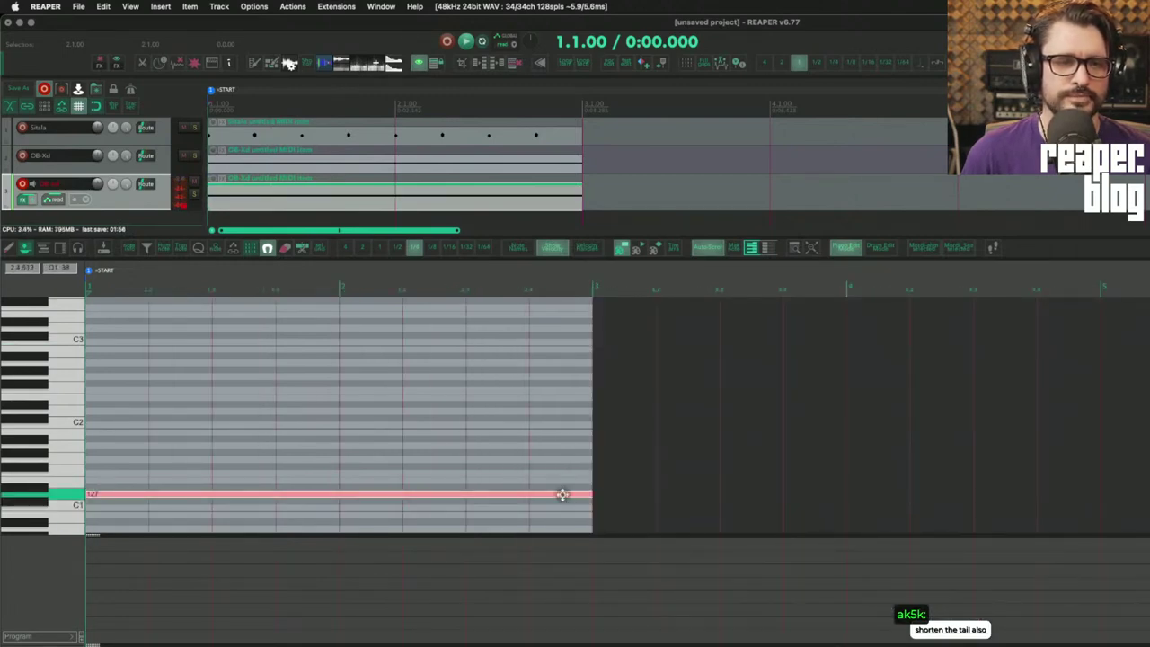
- Disarm the third track and play the two-bar loop with the drums, bass and sustained note together
{"action": "key", "text": "space"}
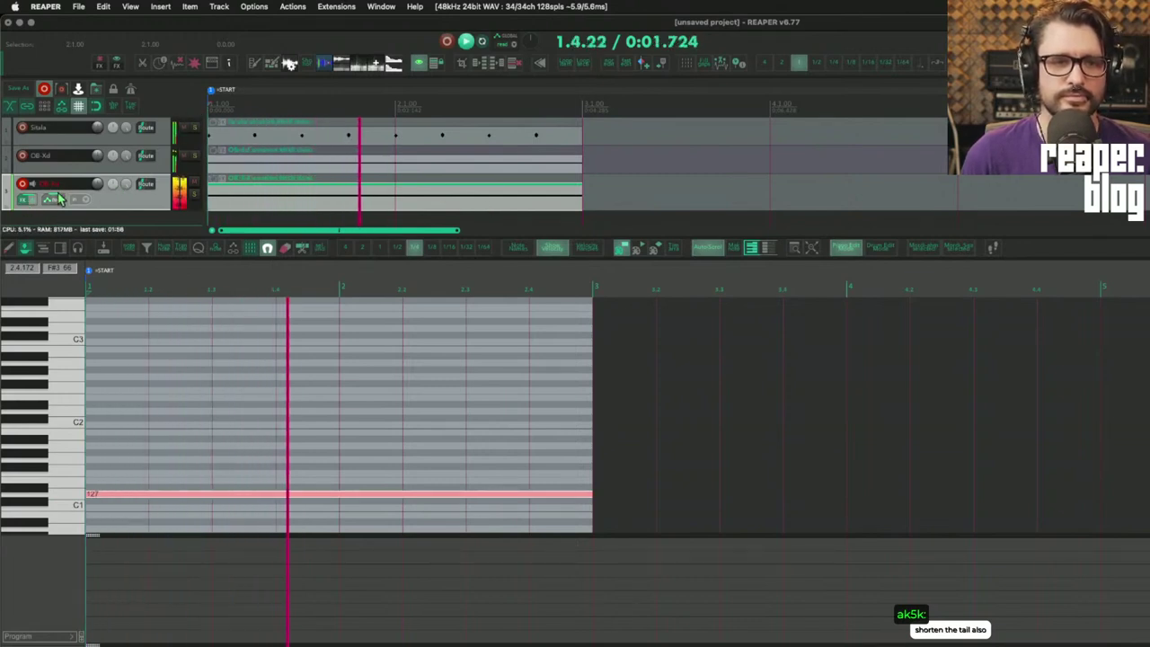
{"action": "left_click", "coordinate": [22, 184]}
{"action": "key", "text": "space"}
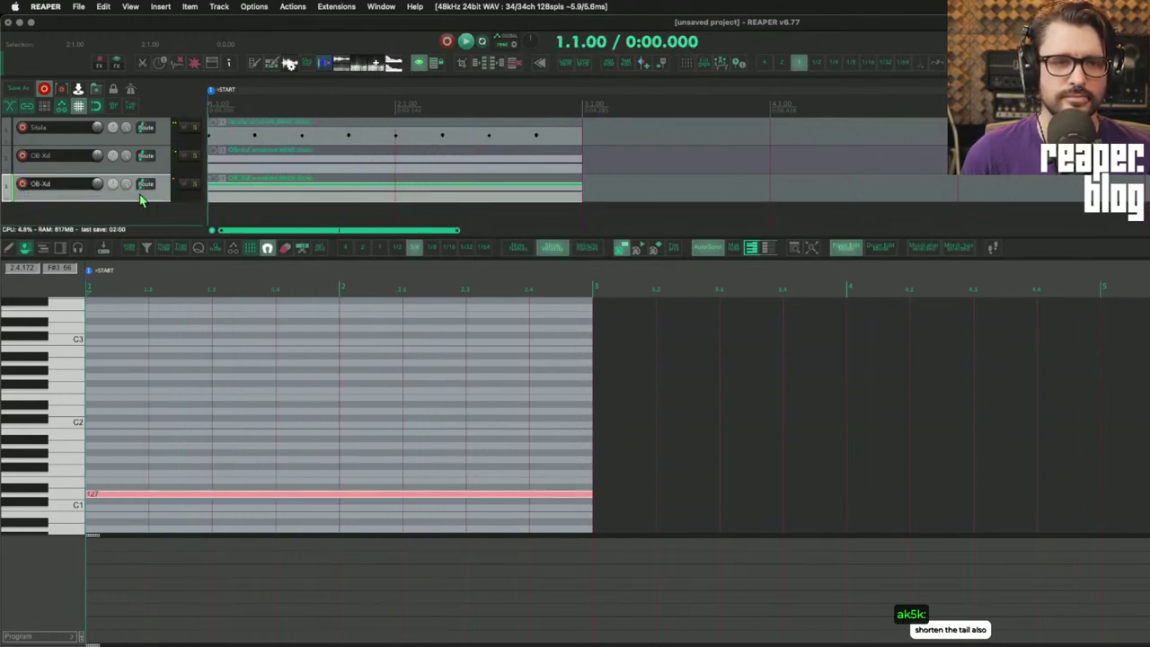
{"action": "key", "text": "space"}
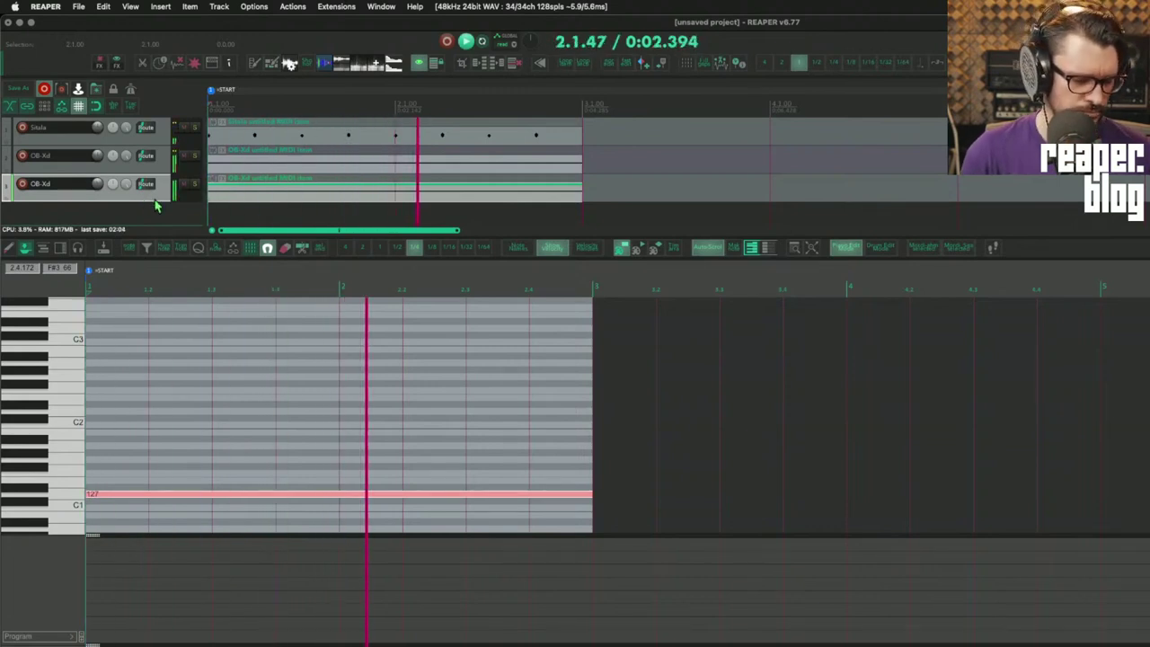
- Raise the start point of Duck's volume curve on the third track and listen to the loop before stopping playback
{"action": "key", "text": "F7"}
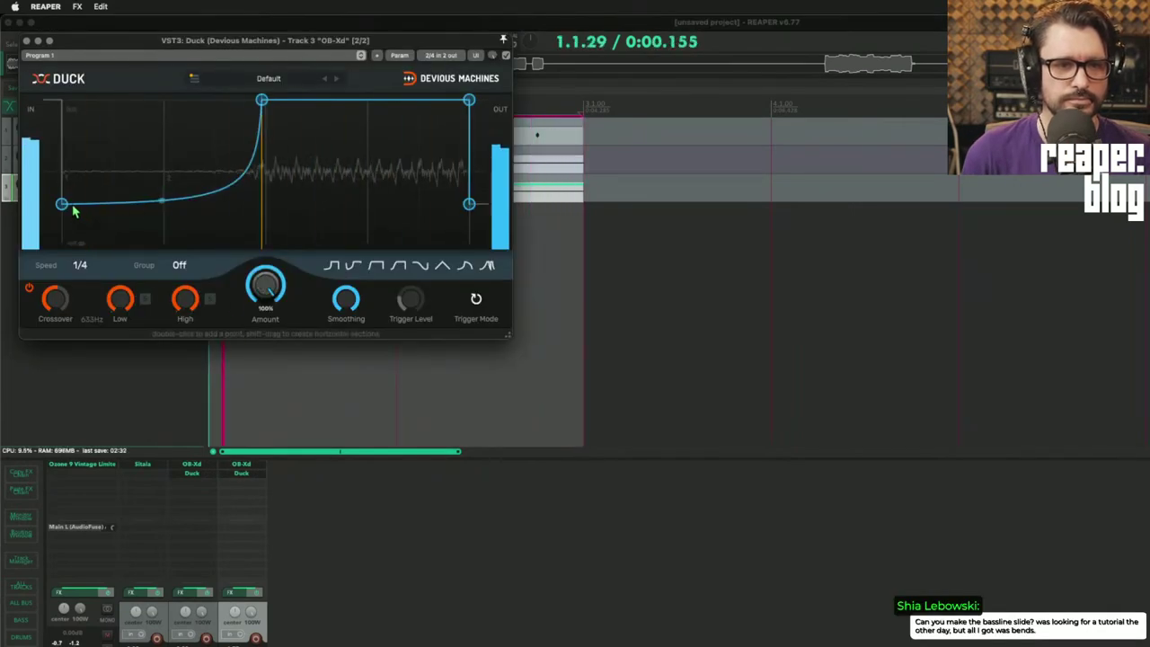
{"action": "left_click_drag", "start_coordinate": [64, 203], "coordinate": [57, 138]}
{"action": "left_click", "coordinate": [26, 42]}
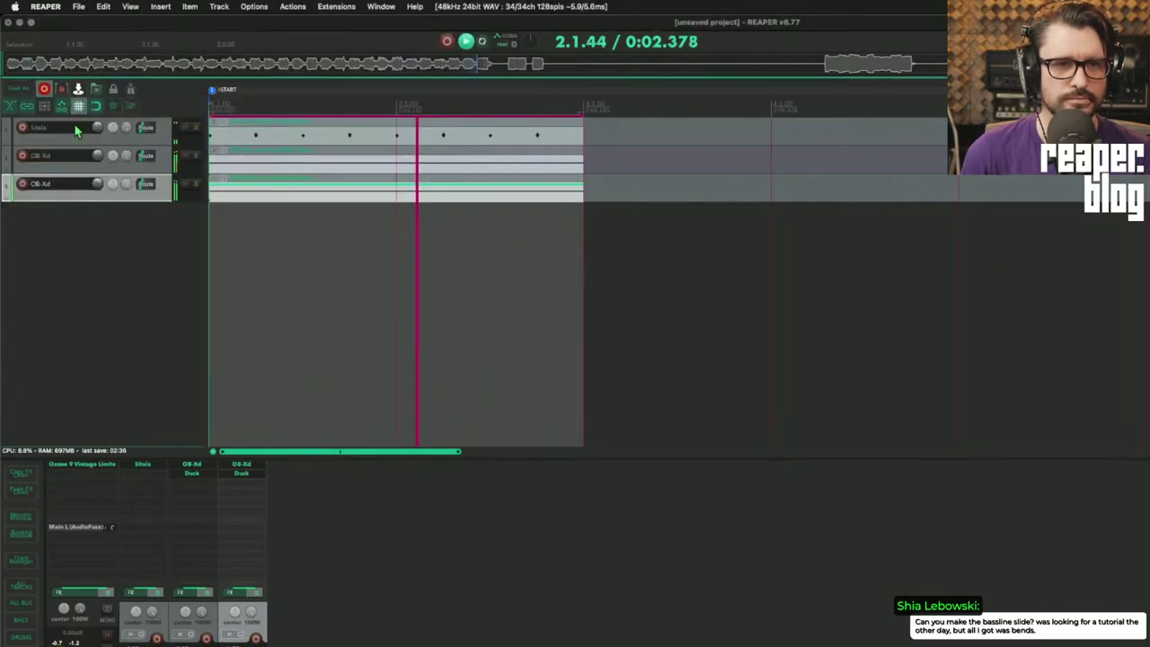
{"action": "scroll", "coordinate": [462, 303], "scroll_direction": "down", "scroll_amount": 3}
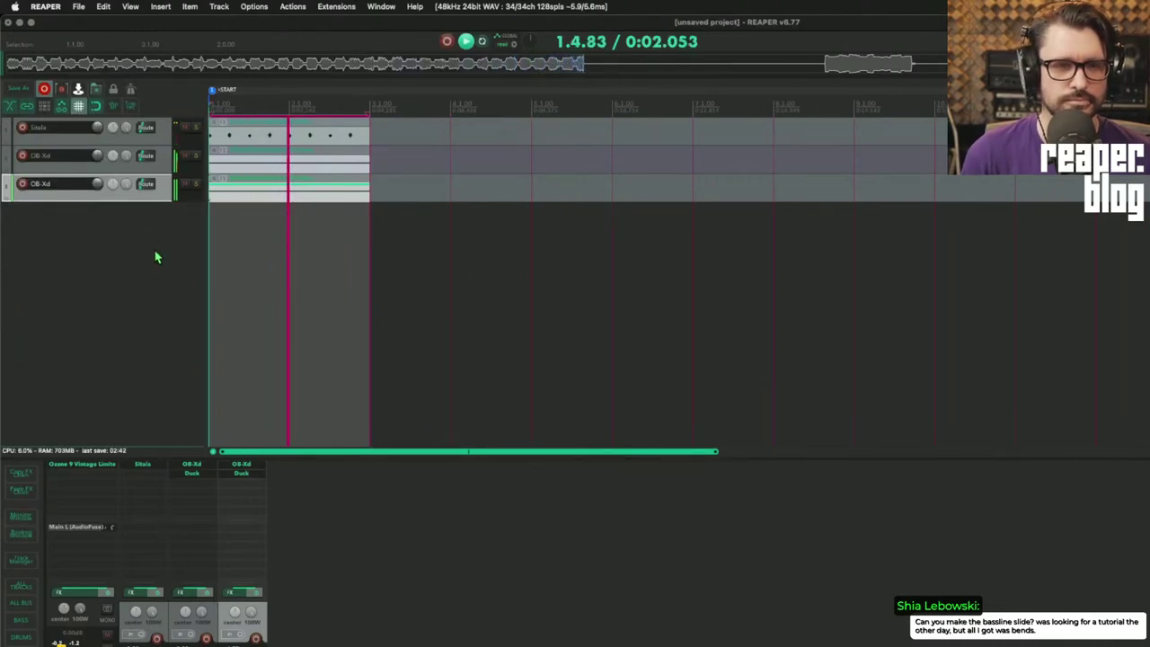
{"action": "key", "text": "space"}
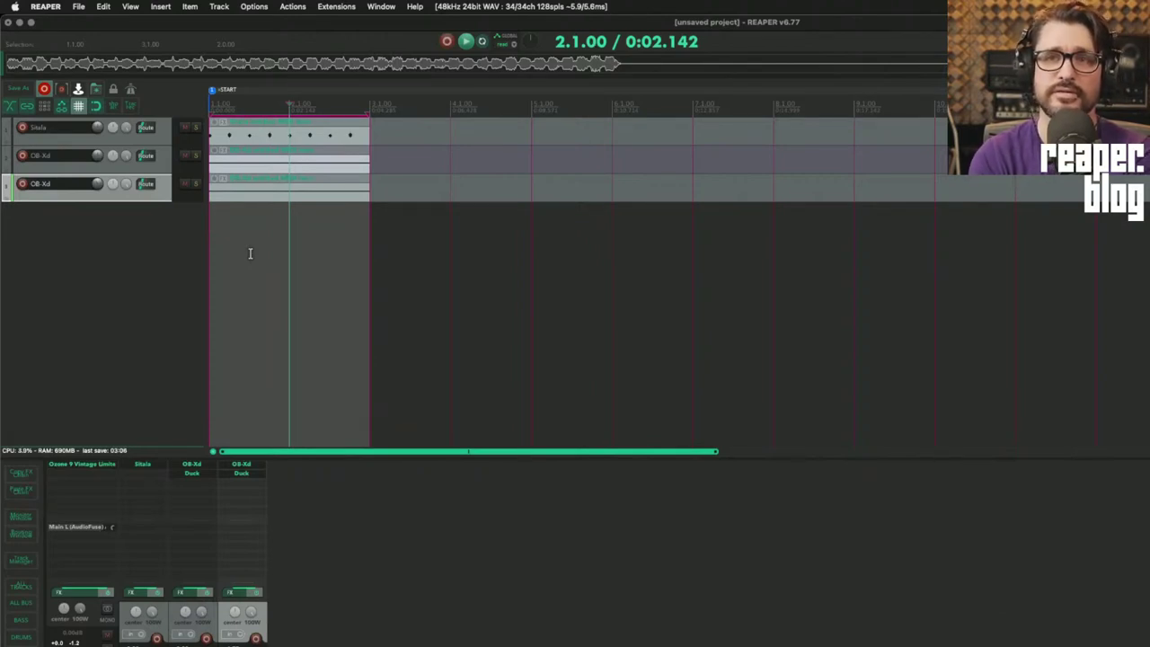
- Solo the bass track on track 2 and show its OB-Xd synth while the loop plays
{"action": "left_click", "coordinate": [163, 168]}
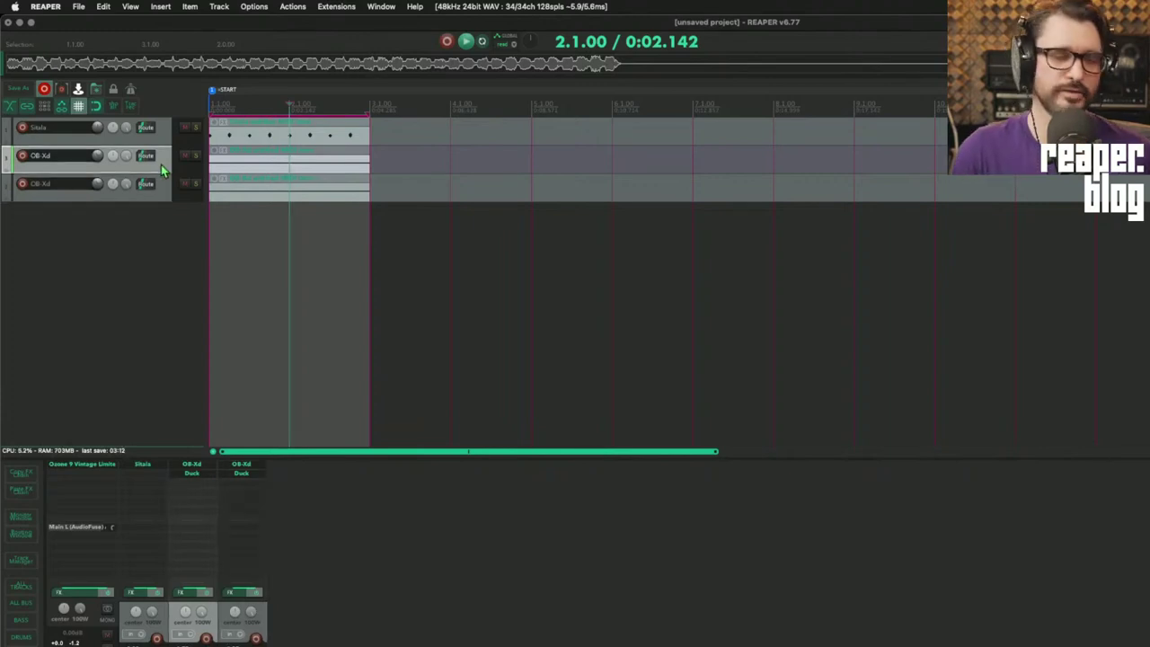
{"action": "key", "text": "f"}
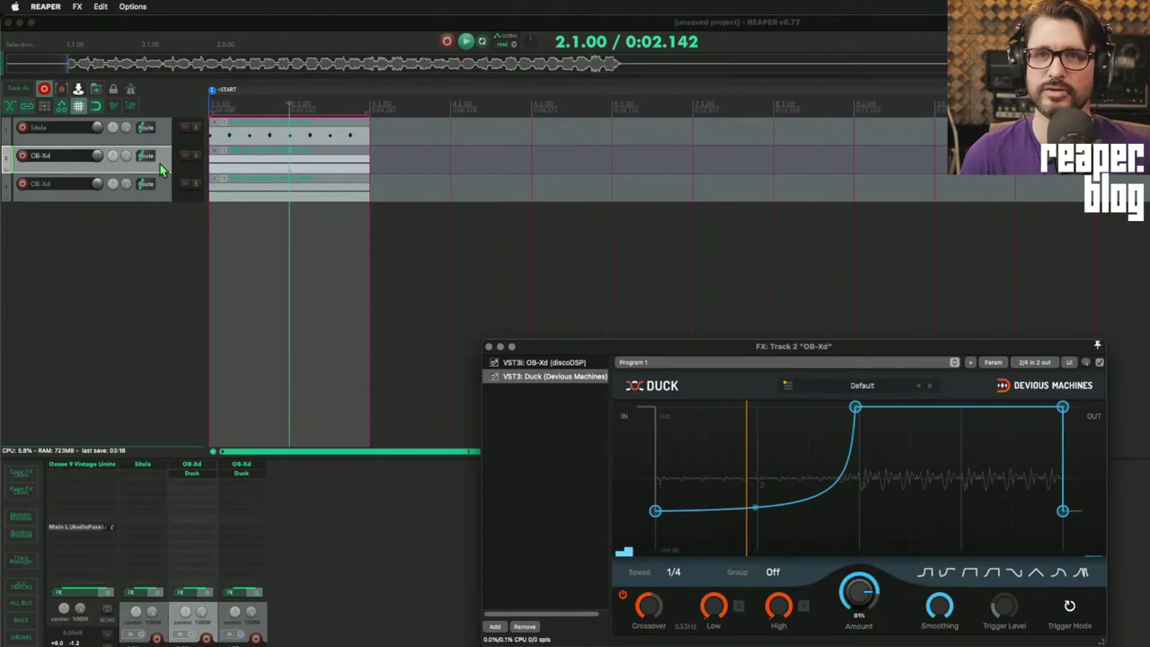
{"action": "left_click", "coordinate": [194, 165]}
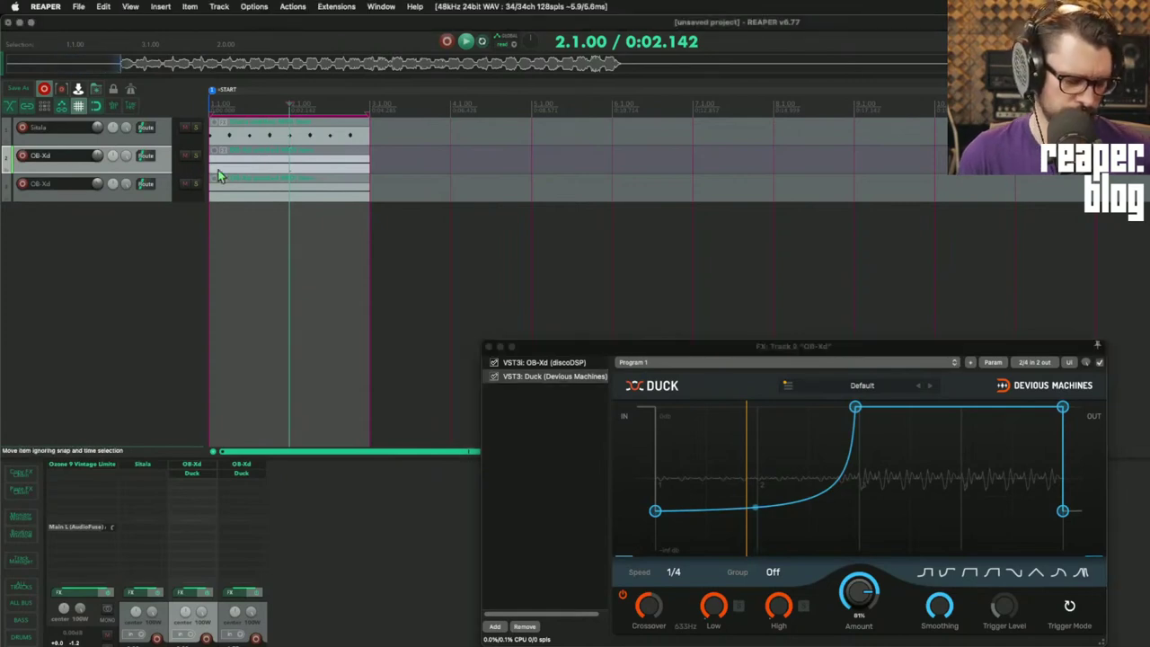
{"action": "left_click", "coordinate": [539, 362]}
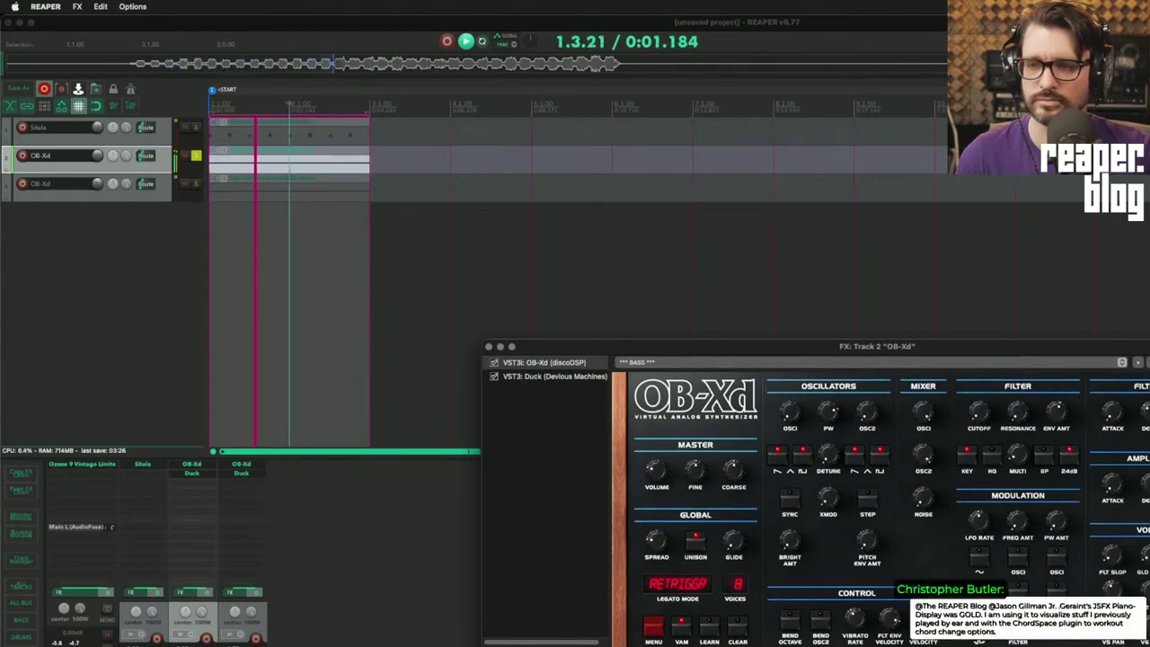
- Adjust the filter resonance, oscillator detune and filter Multi knobs of the bass OB-Xd during soloed playback
{"action": "mouse_move", "coordinate": [1115, 486]}
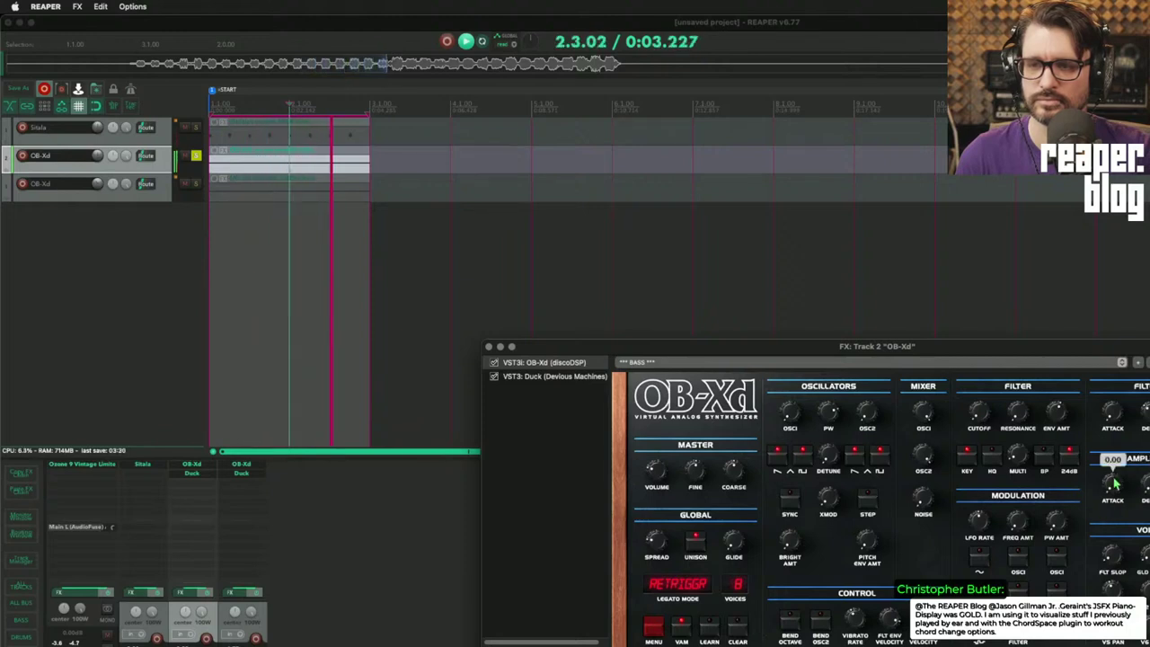
{"action": "mouse_move", "coordinate": [1018, 416]}
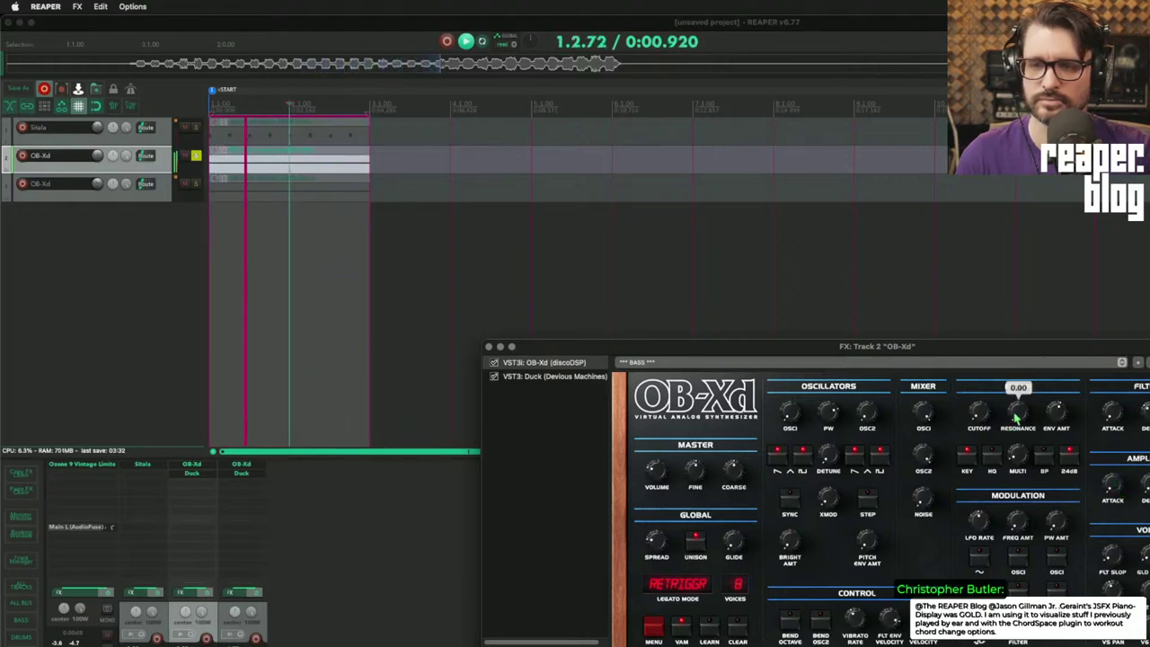
{"action": "left_click_drag", "start_coordinate": [1013, 384], "coordinate": [1017, 391]}
{"action": "mouse_move", "coordinate": [978, 412]}
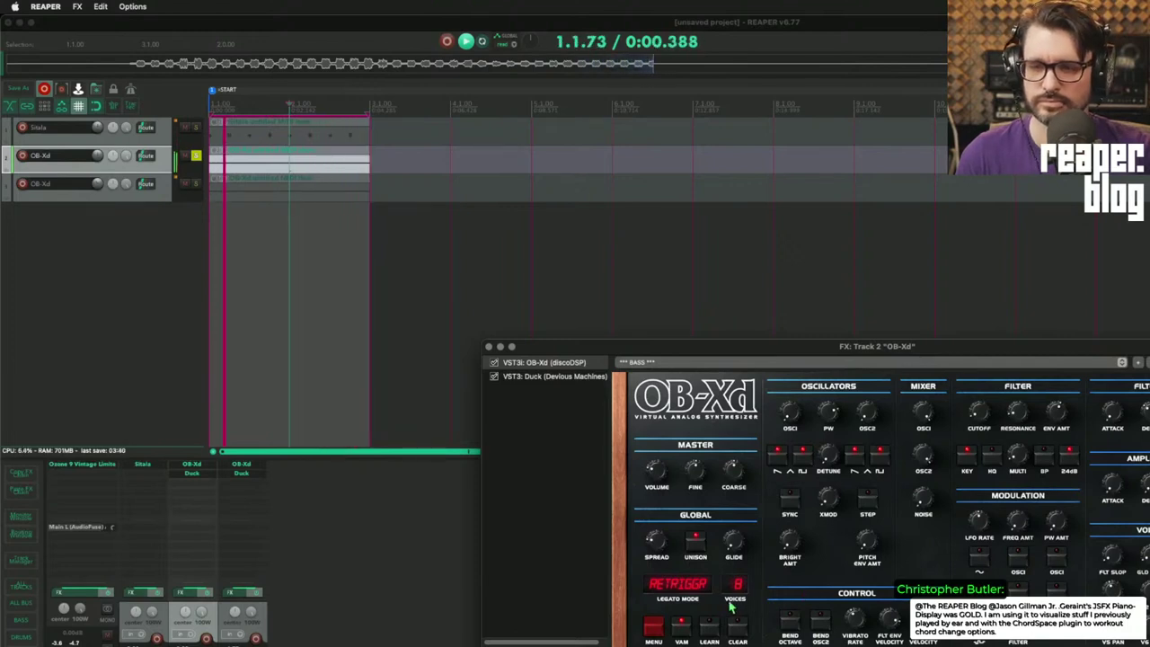
{"action": "mouse_move", "coordinate": [826, 462]}
{"action": "left_click_drag", "start_coordinate": [829, 457], "coordinate": [828, 529]}
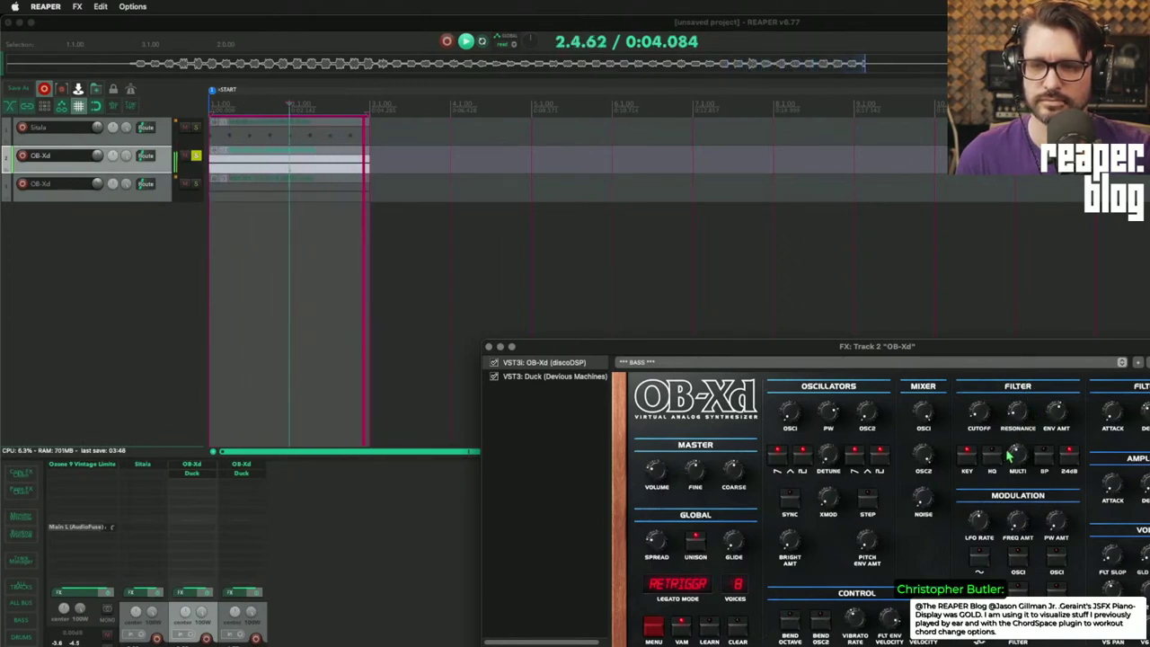
{"action": "left_click_drag", "start_coordinate": [1009, 458], "coordinate": [1025, 438]}
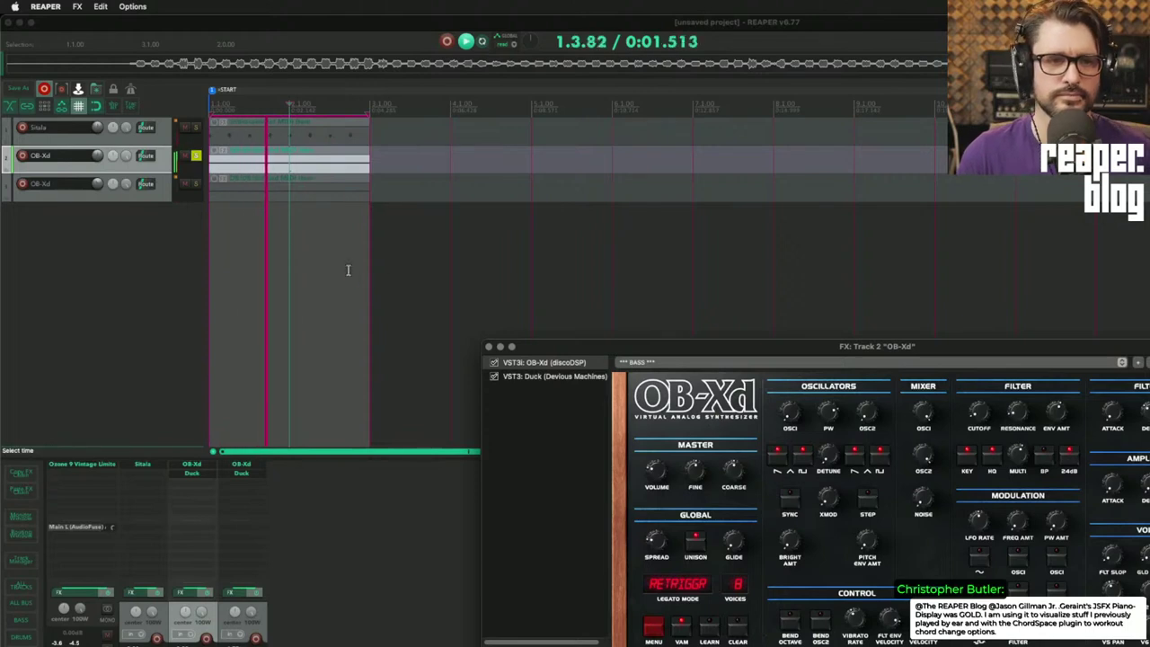
- Unsolo the bass track, replay the full loop from the start and adjust the bass OB-Xd's filter cutoff
{"action": "key", "text": "space"}
{"action": "left_click", "coordinate": [196, 157]}
{"action": "key", "text": "w"}
{"action": "key", "text": "space"}
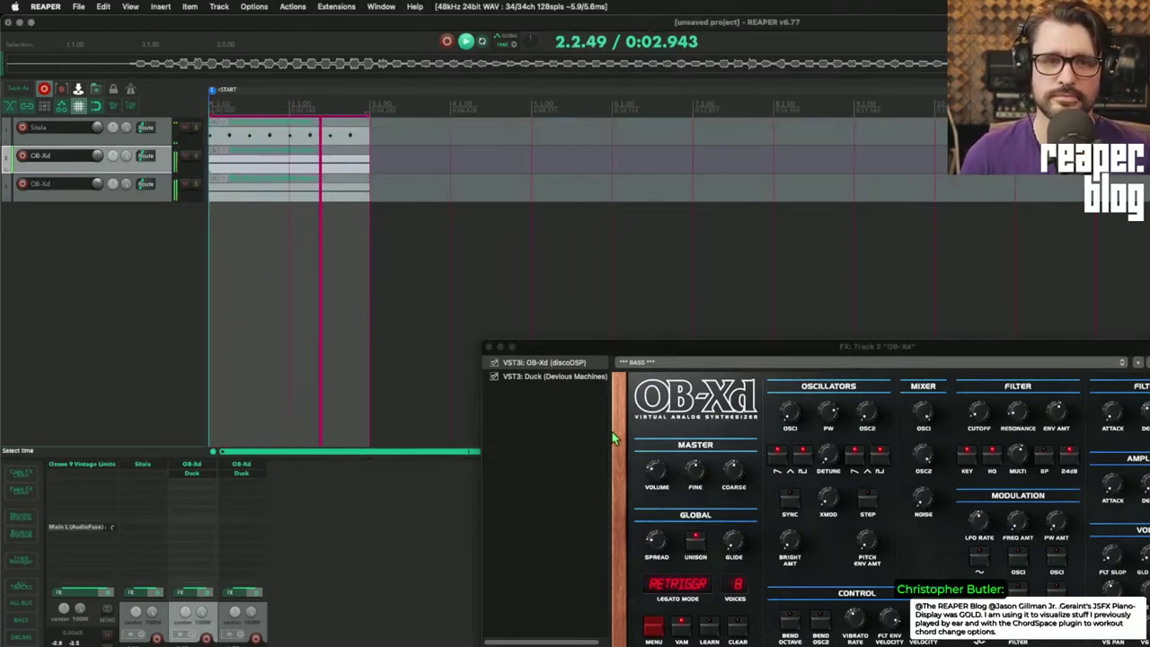
{"action": "left_click", "coordinate": [979, 414]}
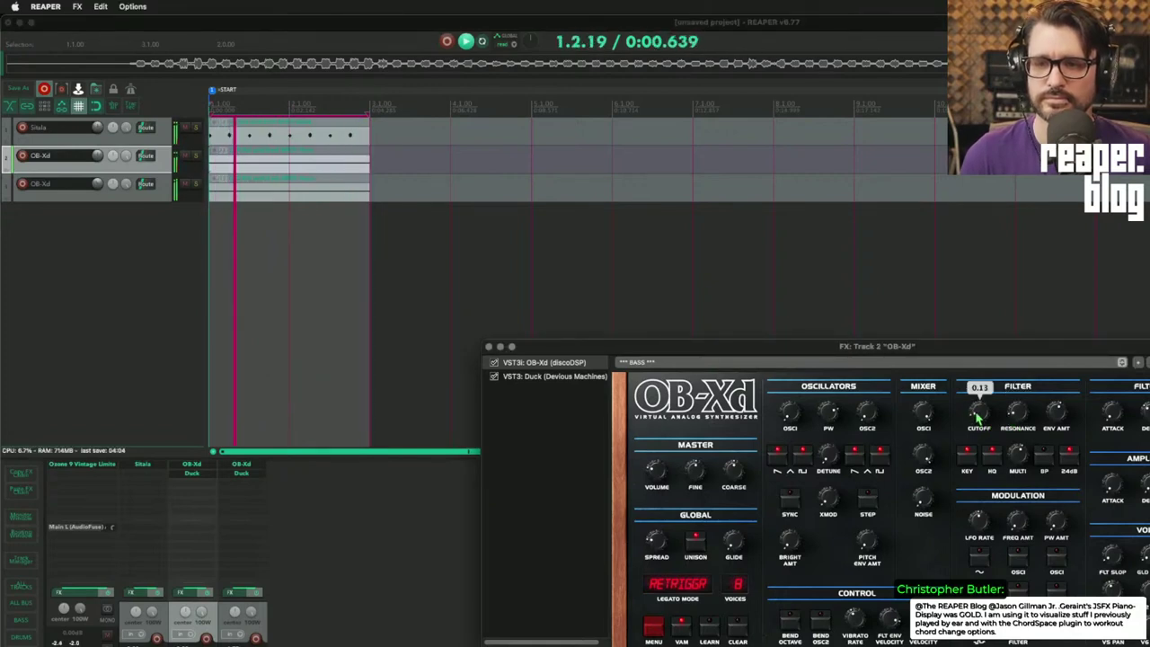
{"action": "left_click_drag", "start_coordinate": [979, 414], "coordinate": [987, 394]}
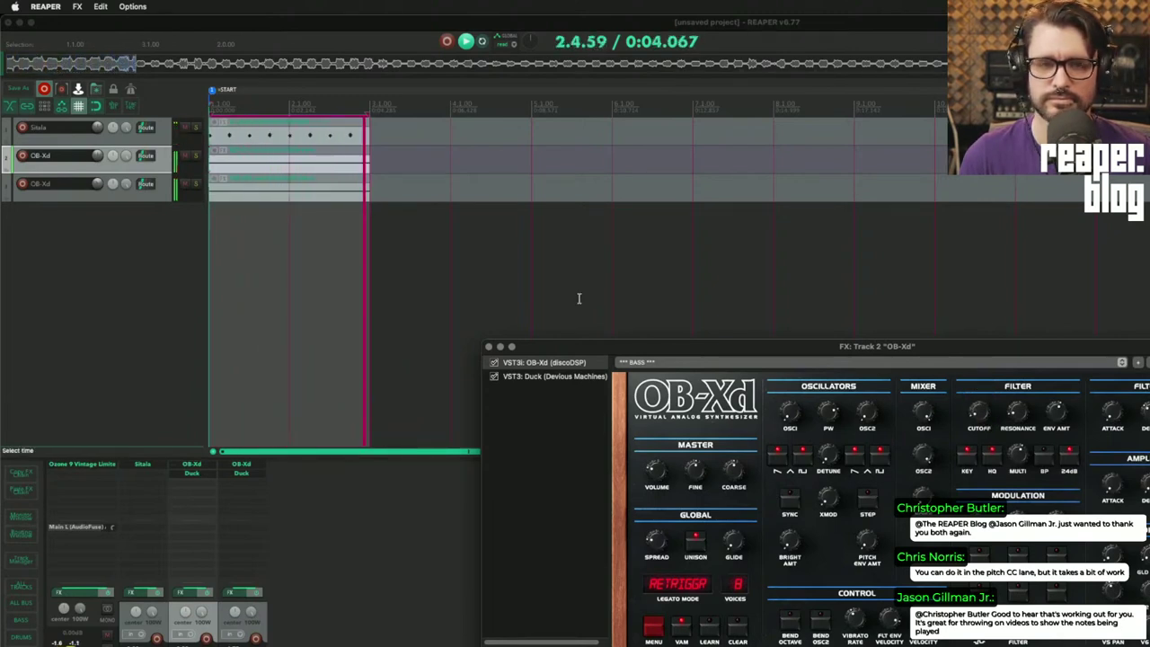
- Duplicate the two-bar items of all three tracks four times end to end, extending the arrangement to bar 11
{"action": "left_click", "coordinate": [326, 200]}
{"action": "left_click", "coordinate": [295, 136]}
{"action": "left_click", "coordinate": [321, 186], "text": "shift"}
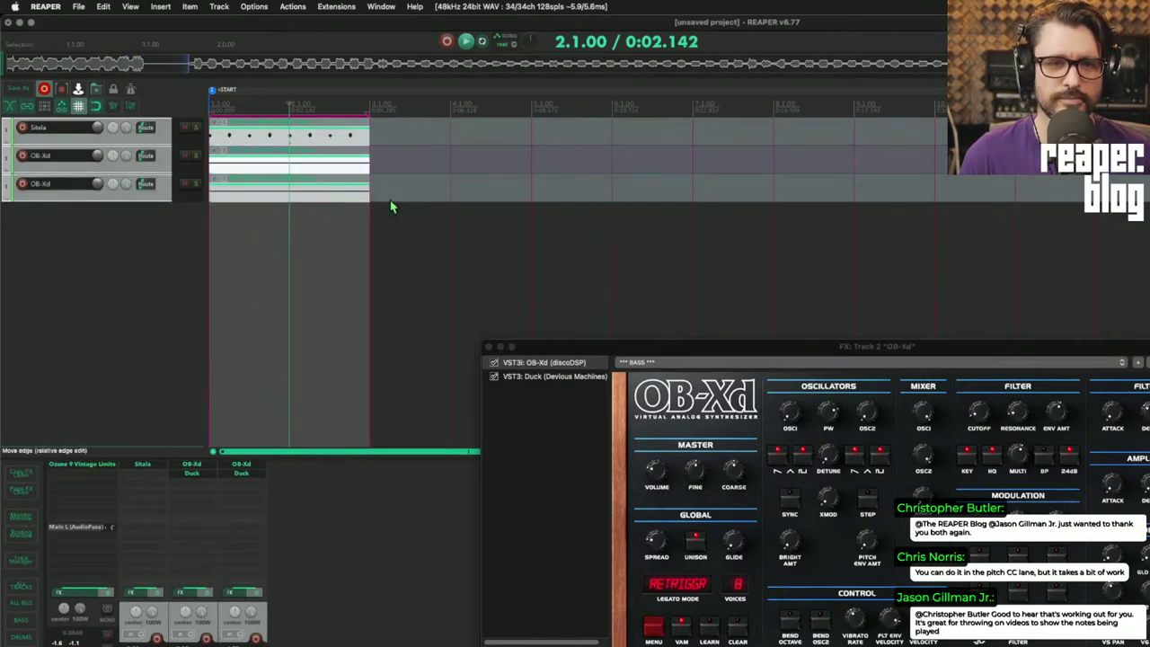
{"action": "key", "text": "super+d"}
{"action": "key", "text": "super+d"}
{"action": "key", "text": "super+d"}
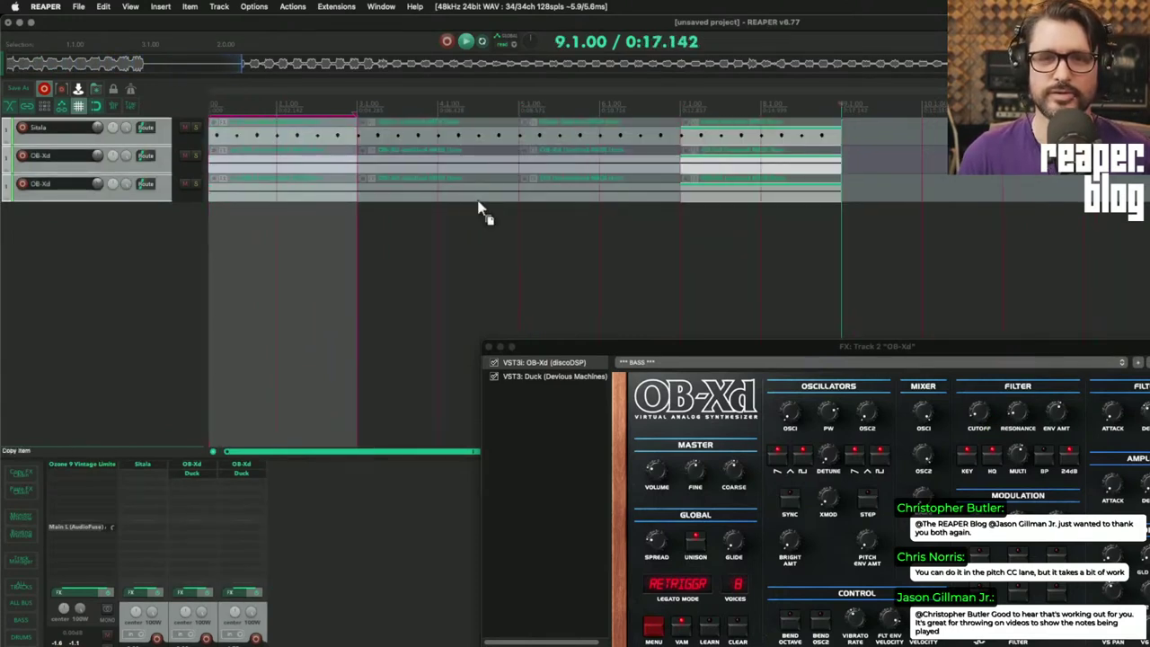
{"action": "scroll", "coordinate": [658, 314], "scroll_direction": "down", "scroll_amount": 3}
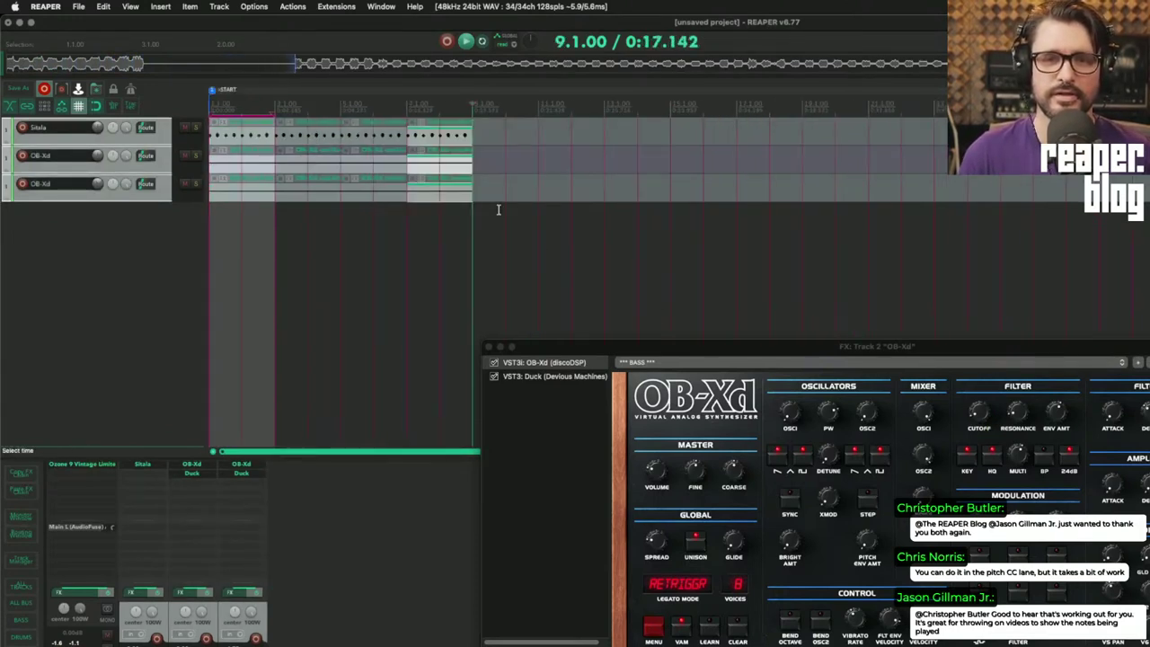
{"action": "key", "text": "super+d"}
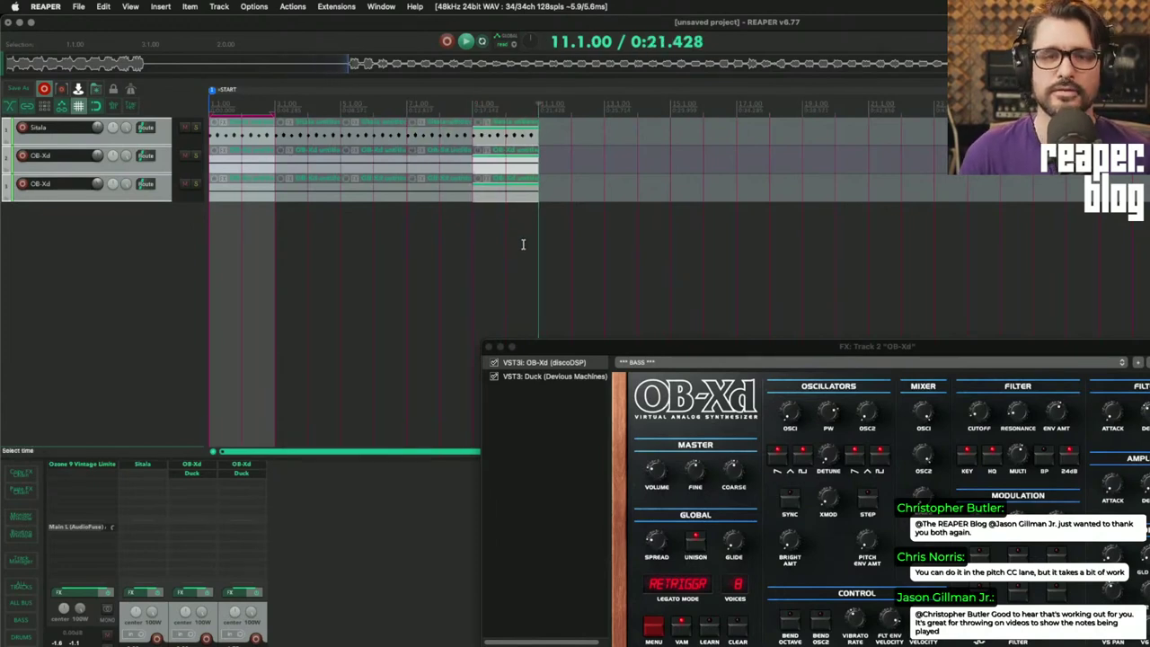
- Open the bass item at bar 9, transpose all its D1 notes up three semitones to F1 and play it back
{"action": "left_click", "coordinate": [502, 165]}
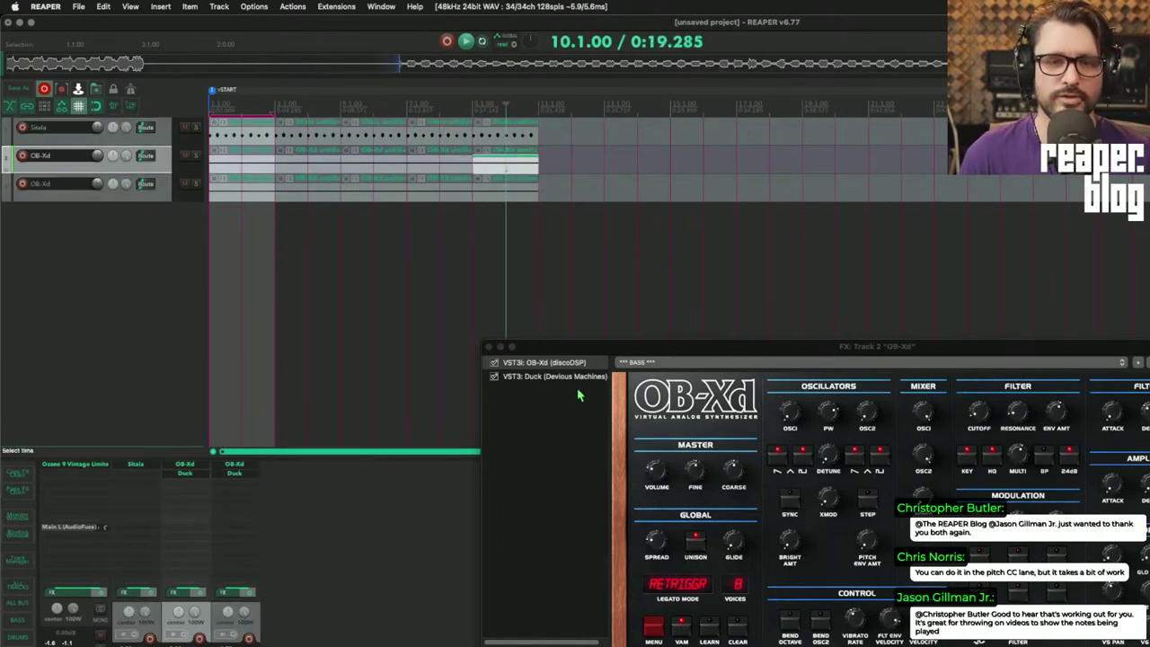
{"action": "left_click", "coordinate": [489, 347]}
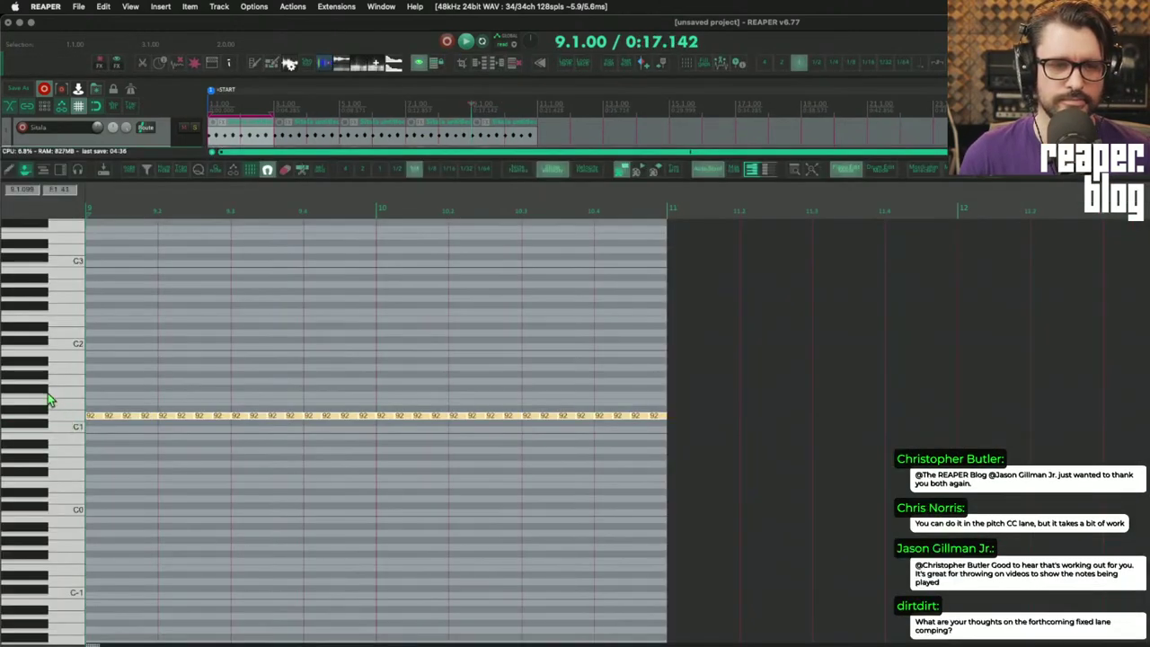
{"action": "left_click", "coordinate": [49, 392]}
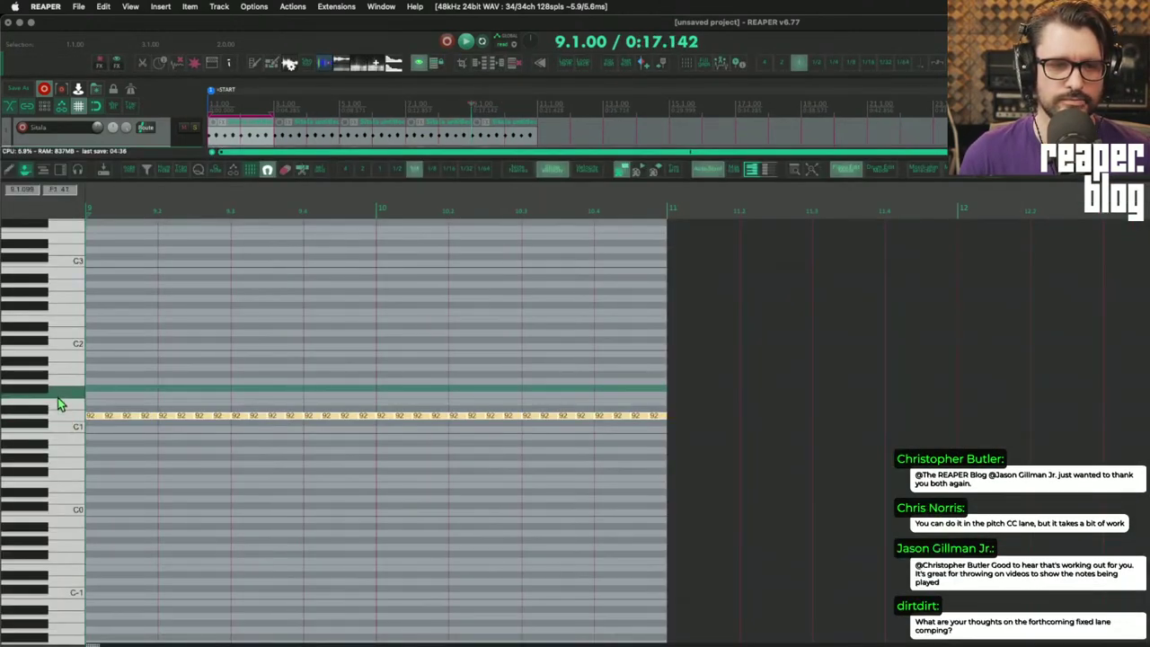
{"action": "left_click", "coordinate": [57, 397]}
{"action": "key", "text": "Up"}
{"action": "key", "text": "Up"}
{"action": "key", "text": "Up"}
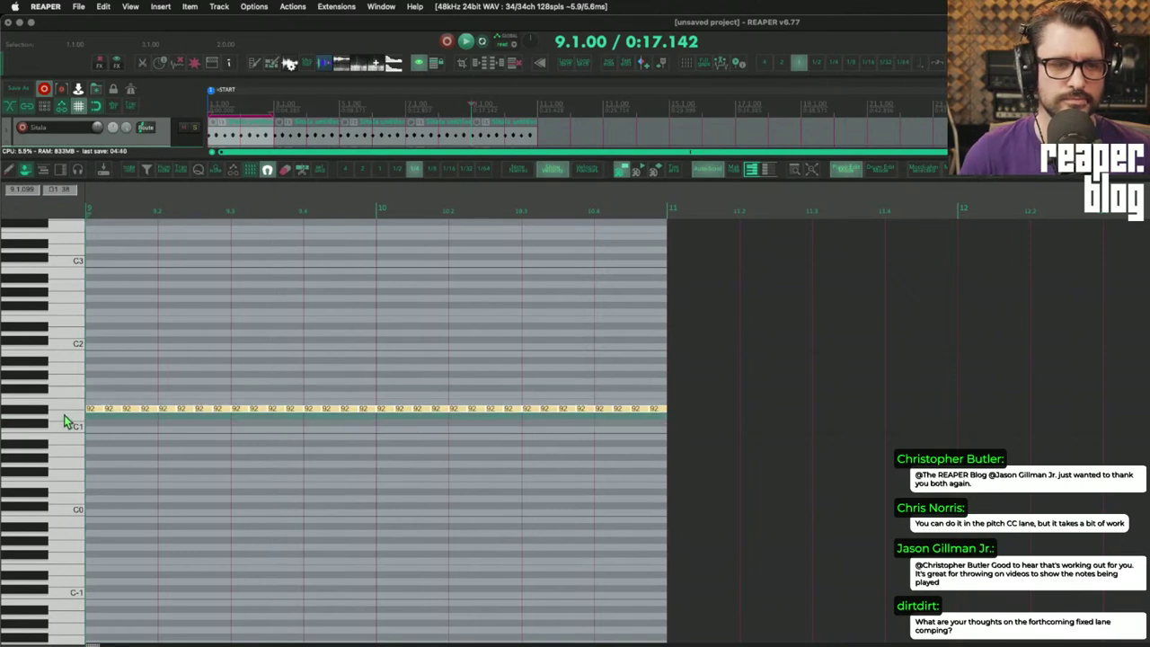
{"action": "key", "text": "space"}
{"action": "key", "text": "space"}
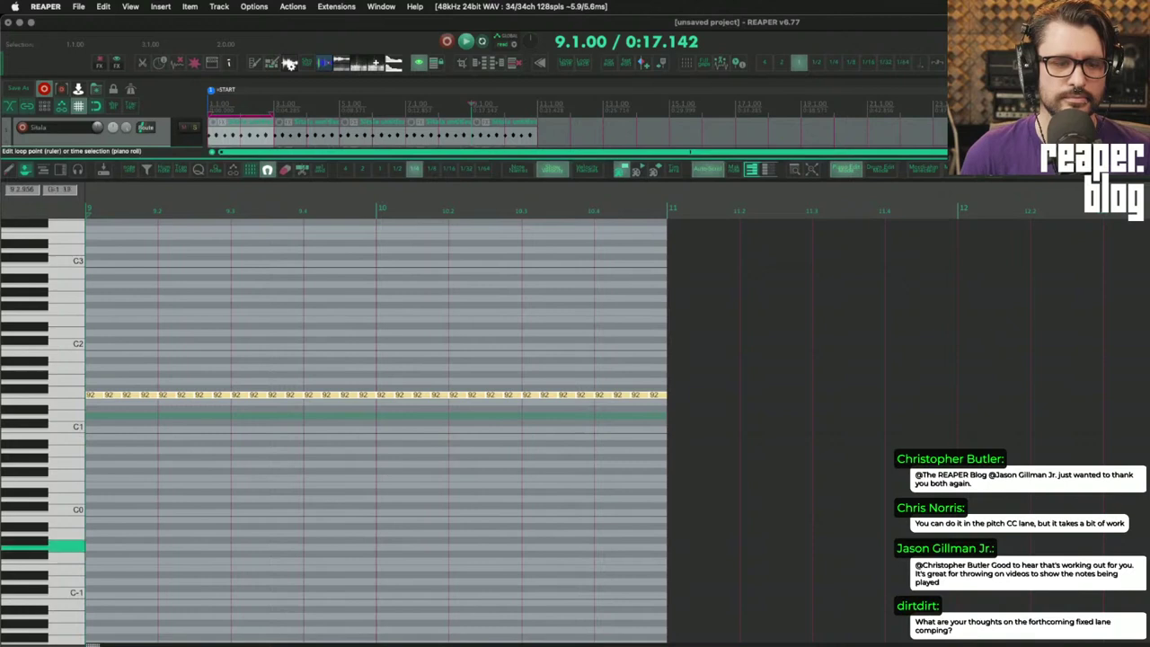
{"action": "key", "text": "space"}
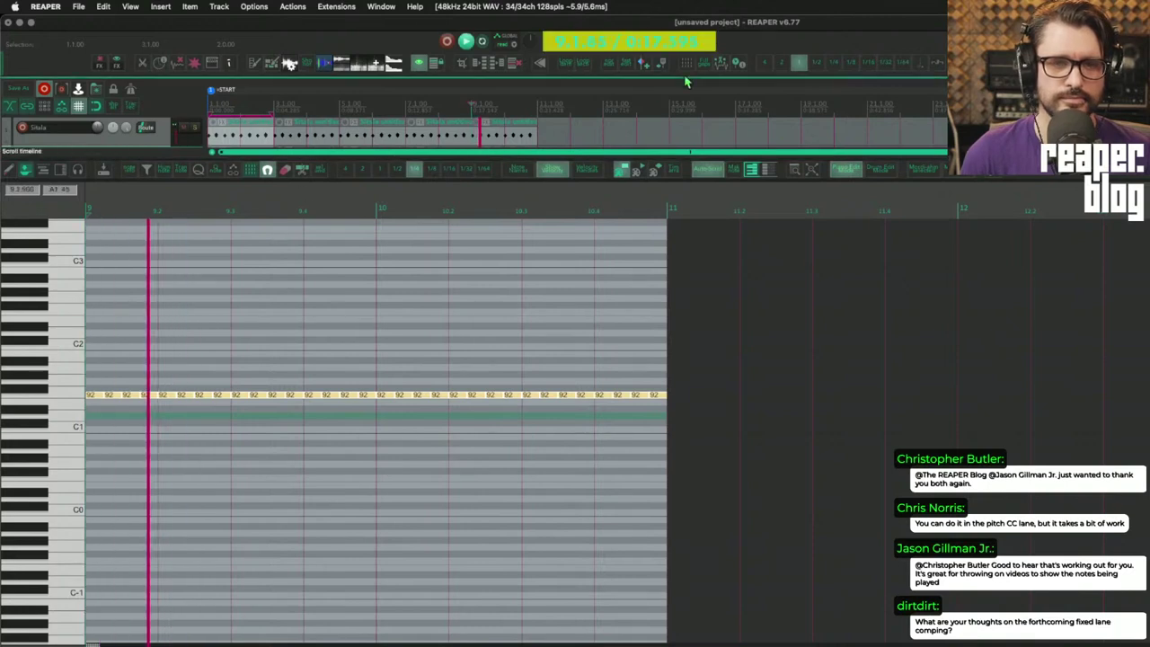
- Open the other OB-Xd track's item at bar 9, transpose its sustained D1 note up three semitones to F1 and play it back
{"action": "key", "text": "space"}
{"action": "left_click", "coordinate": [504, 135]}
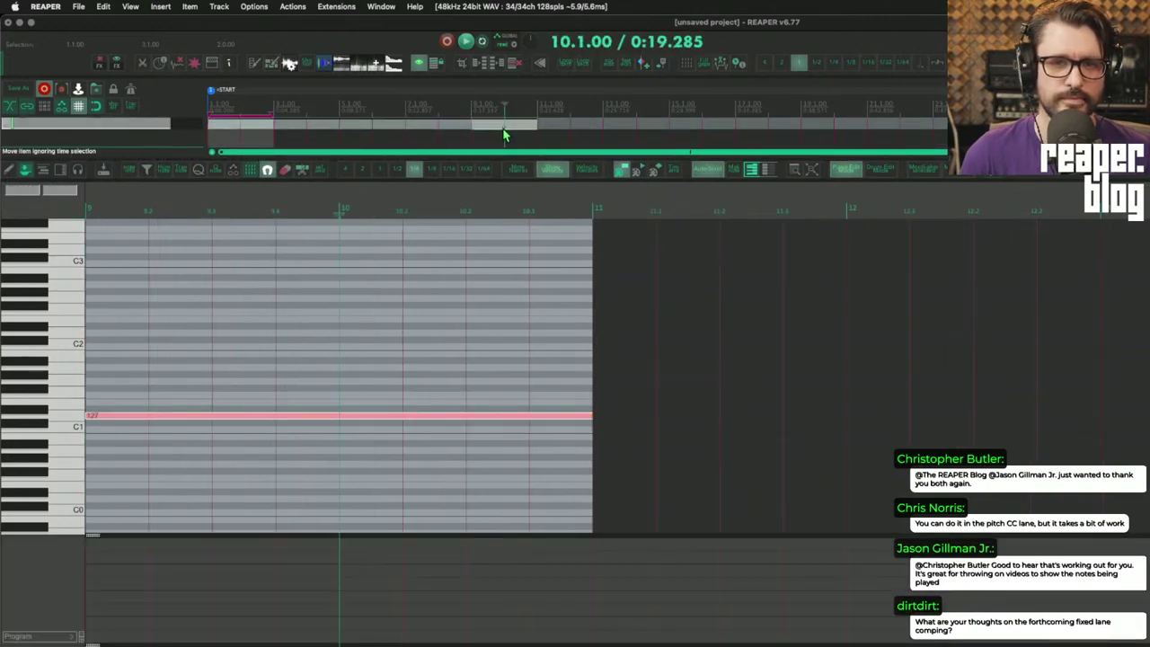
{"action": "left_click", "coordinate": [82, 639]}
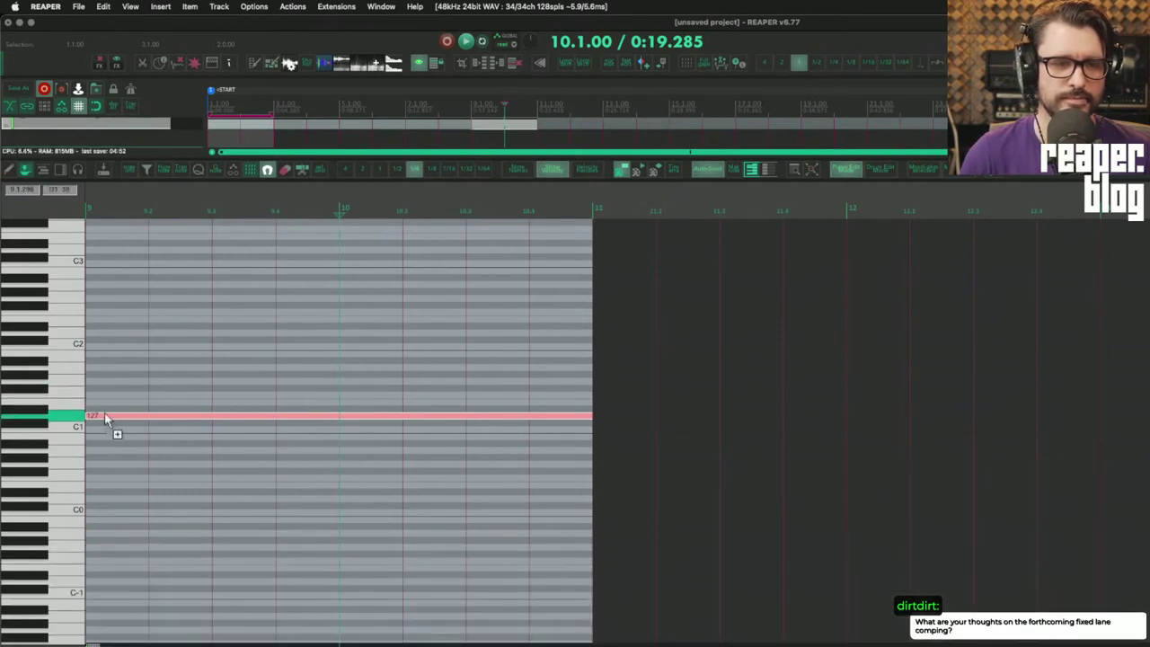
{"action": "key", "text": "Up"}
{"action": "key", "text": "Up"}
{"action": "key", "text": "Up"}
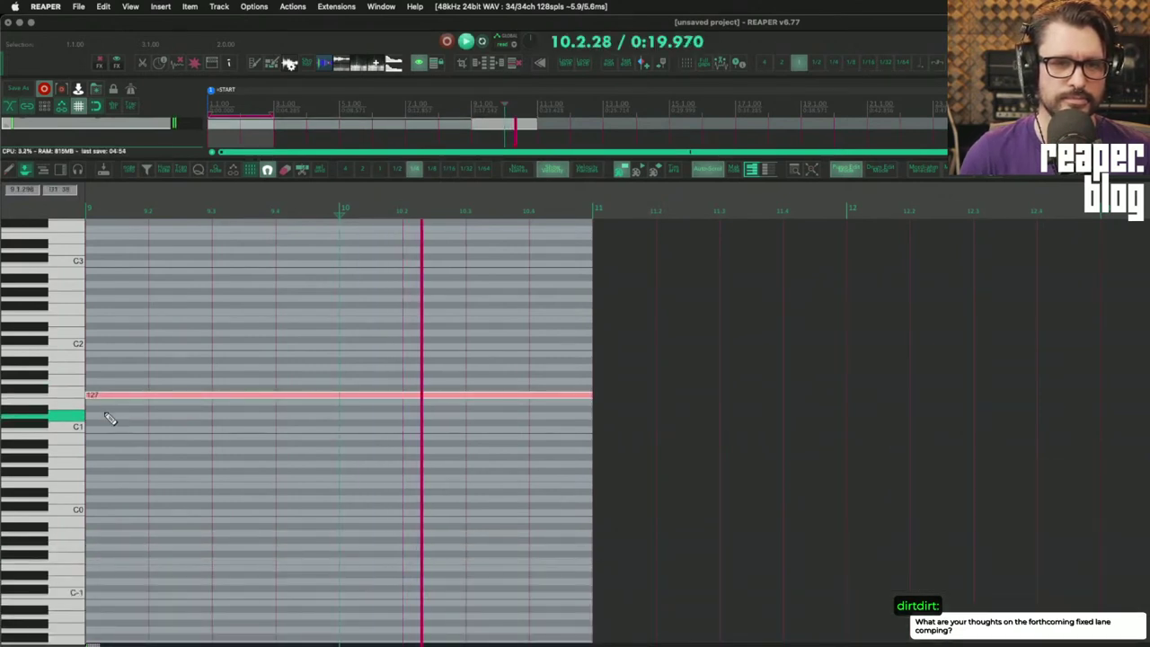
{"action": "key", "text": "space"}
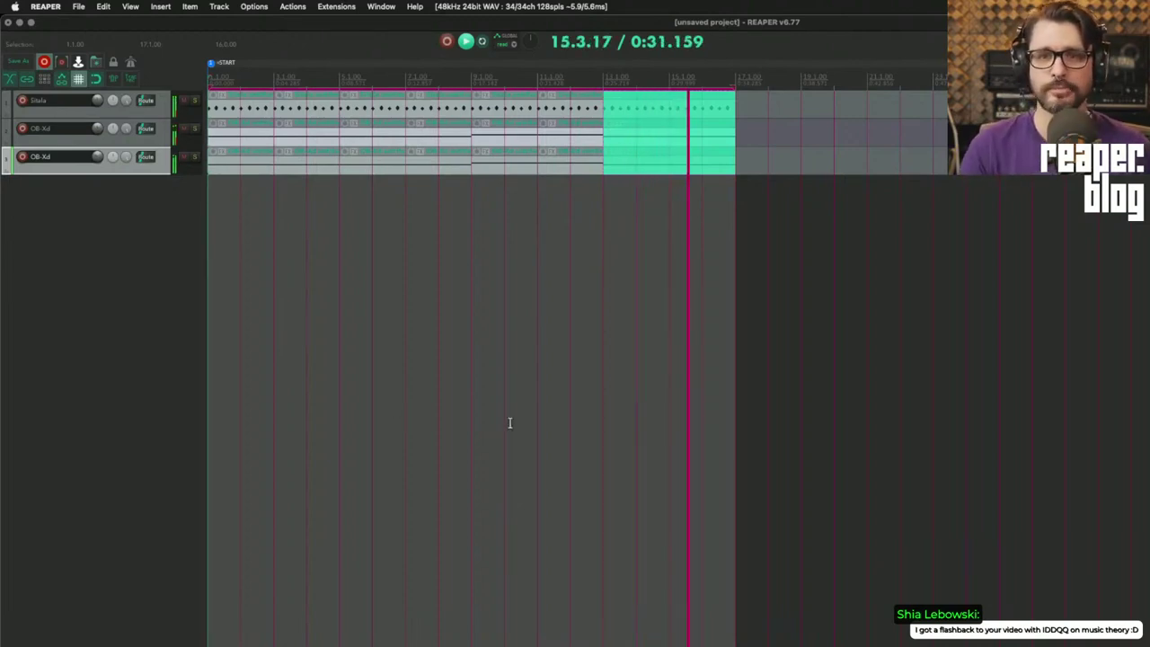
- Open the drum item at bar 15, add a sixteenth-note snare fill across the second half of bar 16 and audition it
{"action": "double_click", "coordinate": [715, 169]}
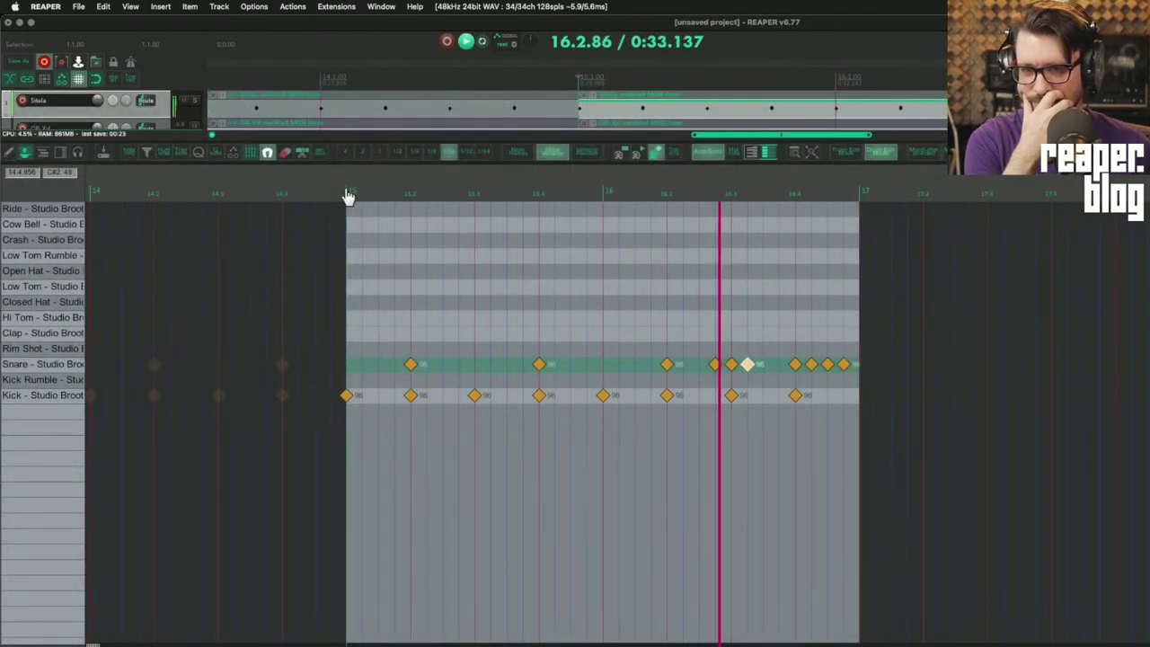
{"action": "key", "text": "space"}
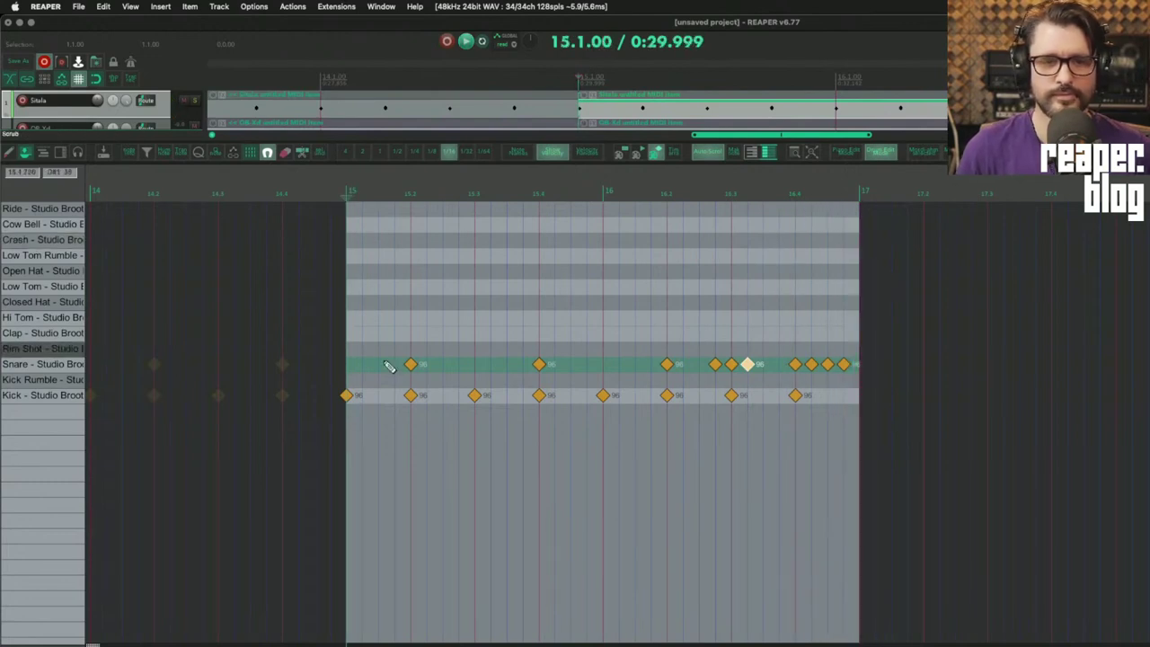
{"action": "scroll", "coordinate": [593, 108], "scroll_direction": "down", "scroll_amount": 5}
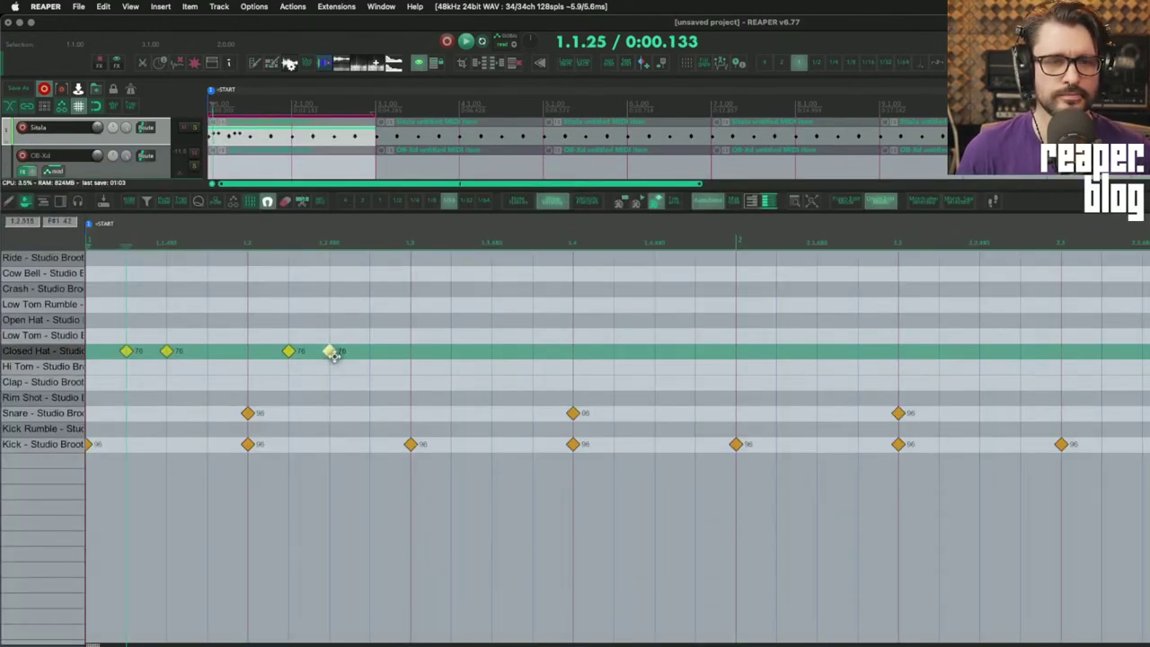
- Shift the closed hat pairs in the first two beats of the bar 1 drum item one sixteenth note later and audition them
{"action": "key", "text": "space"}
{"action": "key", "text": "space"}
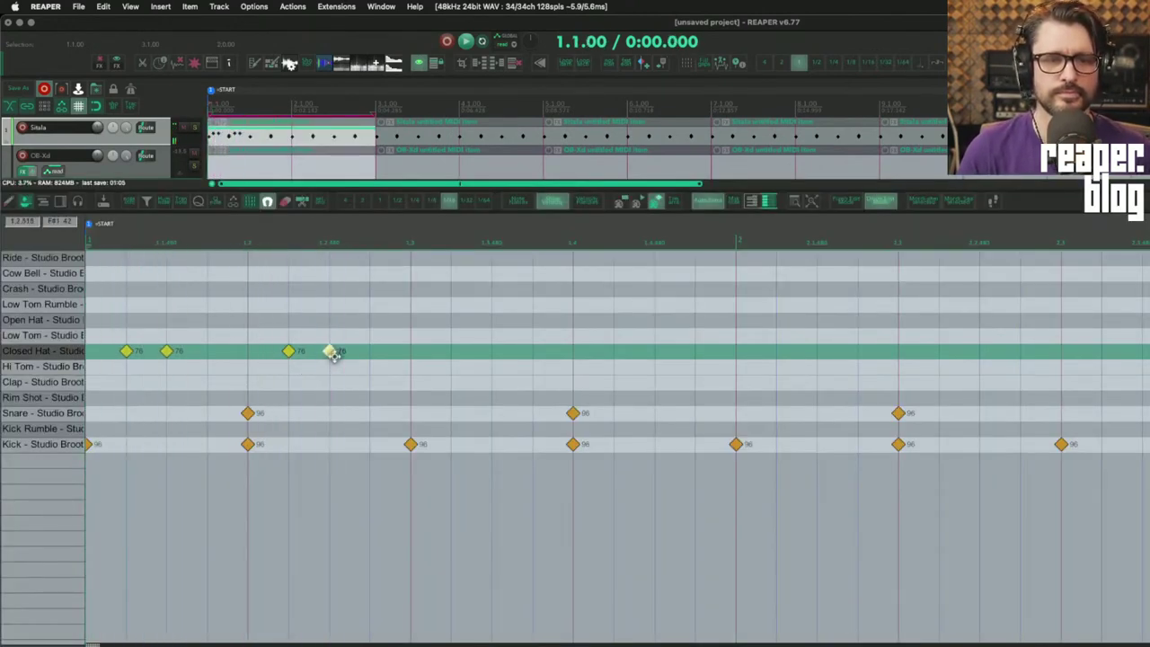
{"action": "left_click_drag", "start_coordinate": [108, 330], "coordinate": [205, 382]}
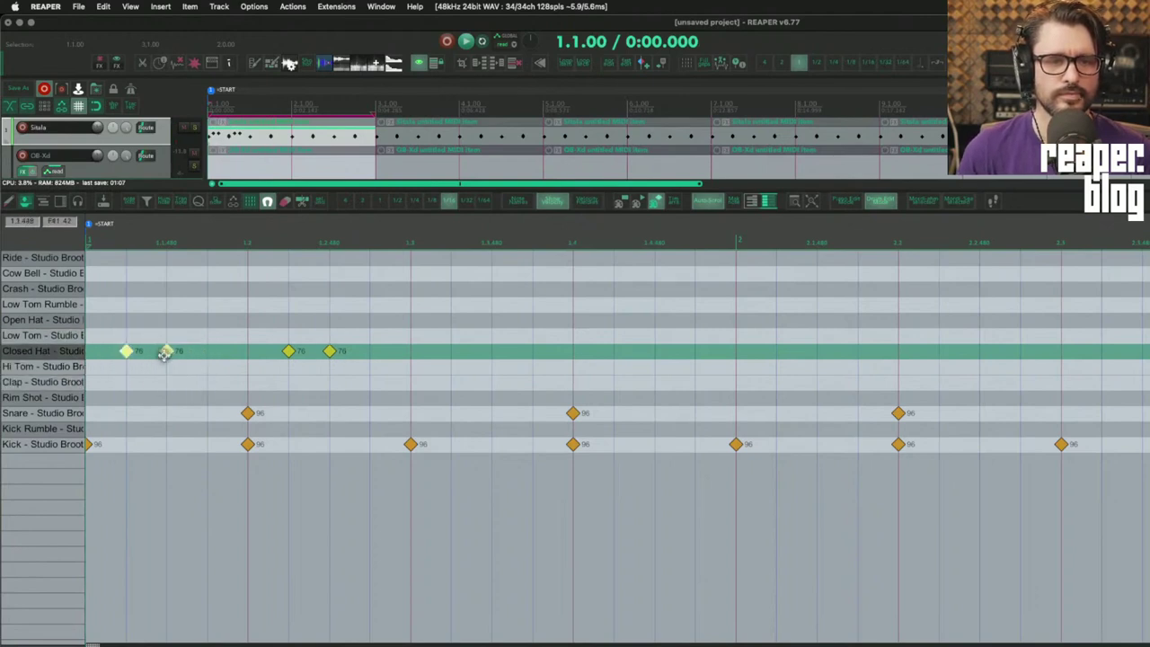
{"action": "key", "text": "space"}
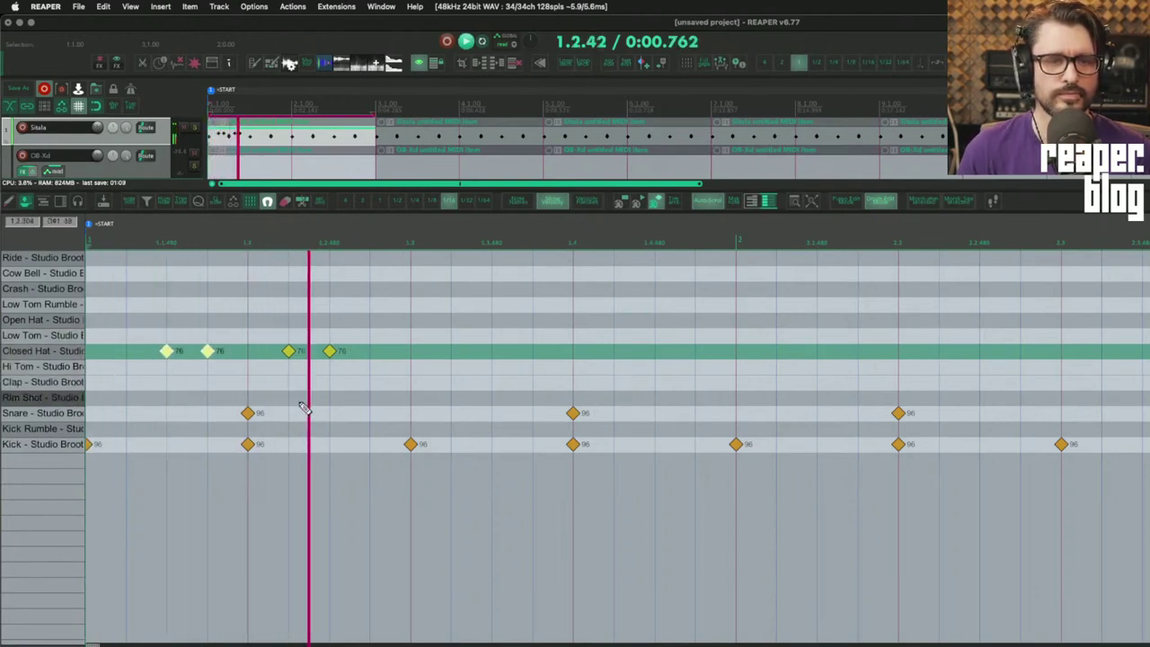
{"action": "key", "text": "space"}
- Duplicate the closed hat pattern until it fills both bars of the first drum item and play it back
{"action": "left_click_drag", "start_coordinate": [271, 306], "coordinate": [34, 378]}
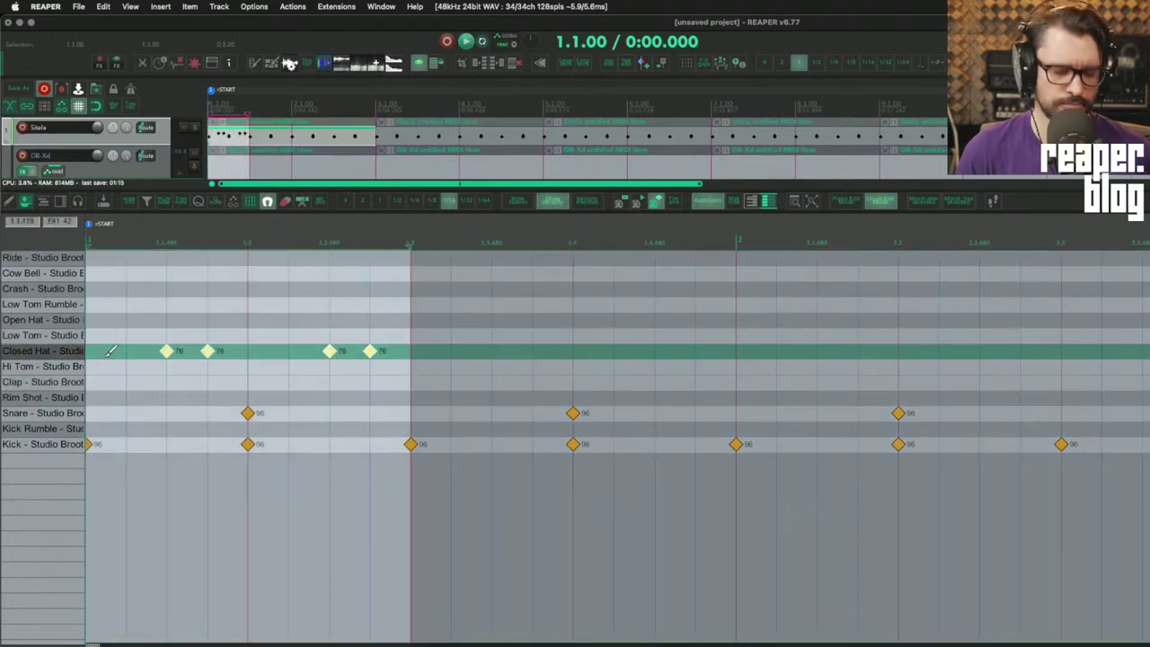
{"action": "key", "text": "ctrl+d"}
{"action": "left_click_drag", "start_coordinate": [817, 351], "coordinate": [492, 352]}
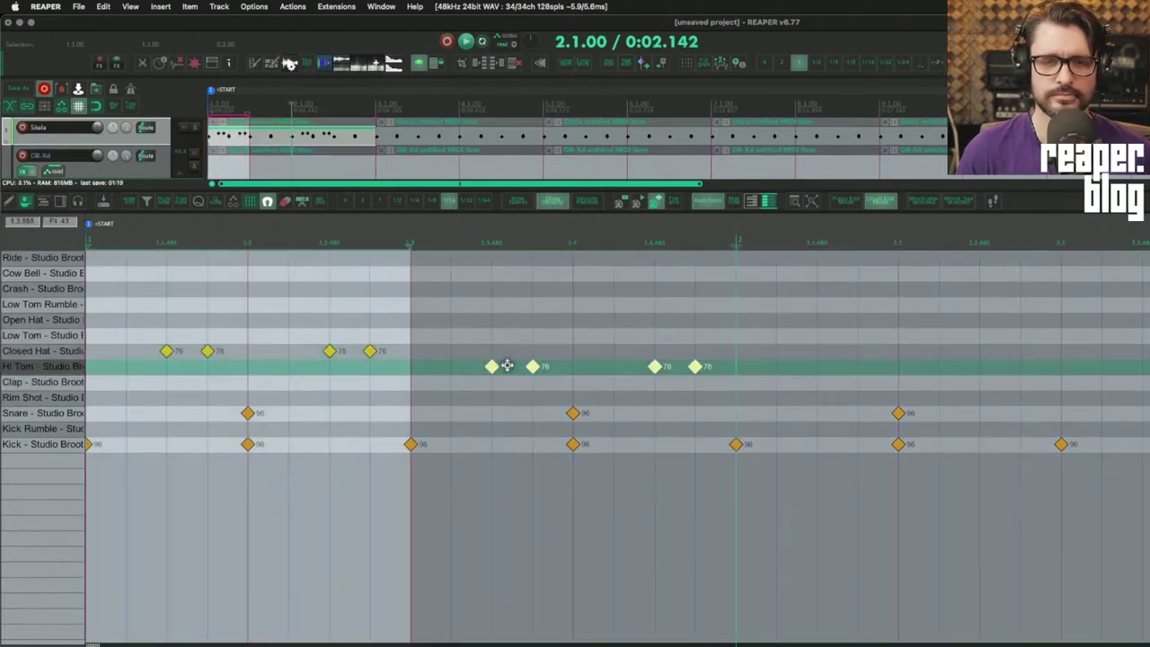
{"action": "left_click_drag", "start_coordinate": [735, 355], "coordinate": [2, 382]}
{"action": "key", "text": "ctrl+d"}
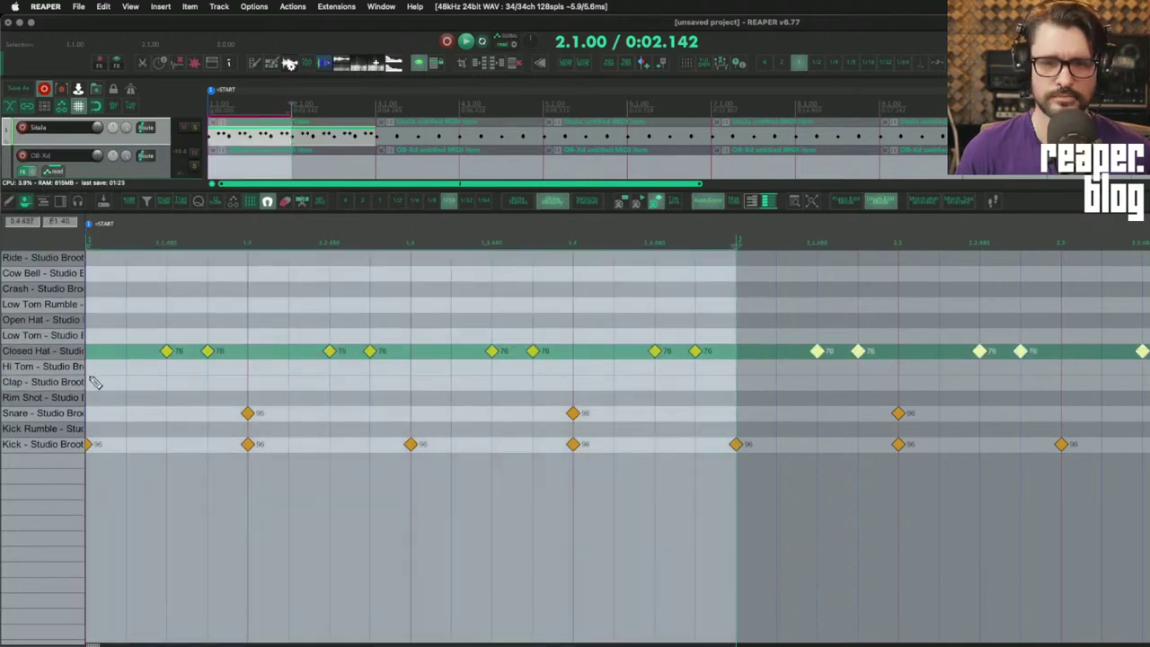
{"action": "scroll", "coordinate": [126, 384], "scroll_direction": "down", "scroll_amount": 1}
{"action": "key", "text": "space"}
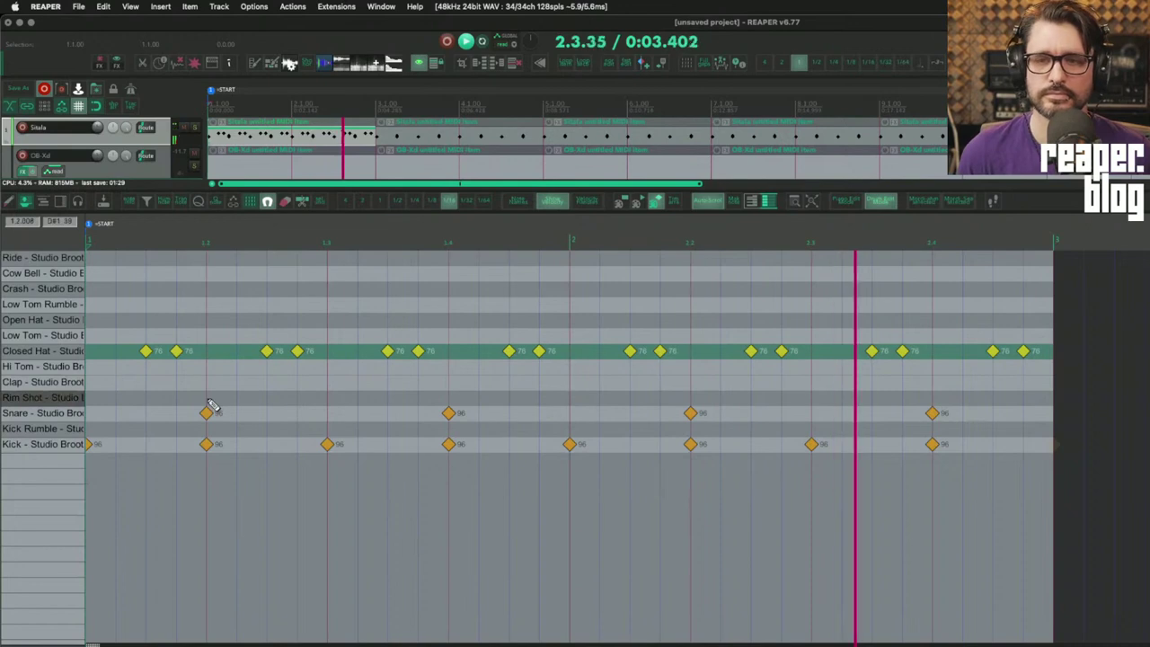
{"action": "key", "text": "space"}
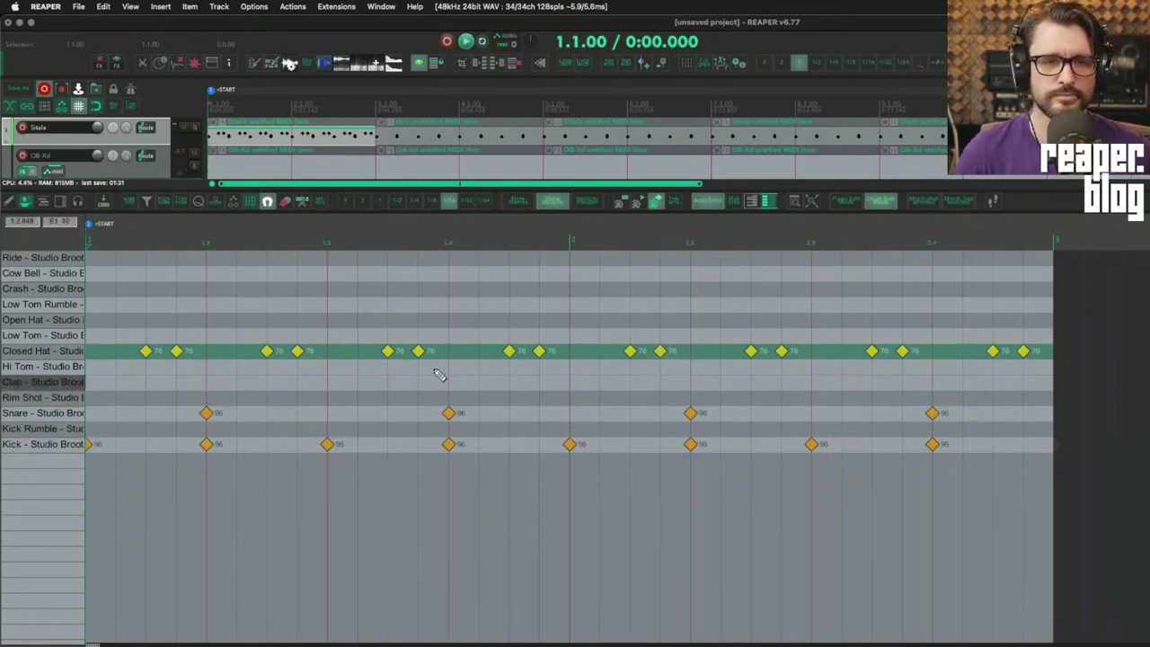
- Duplicate the two-bar drum item at bar 1 six times end to end, filling the drum track up to bar 15
{"action": "scroll", "coordinate": [456, 153], "scroll_direction": "down", "scroll_amount": 3}
{"action": "left_click", "coordinate": [241, 139]}
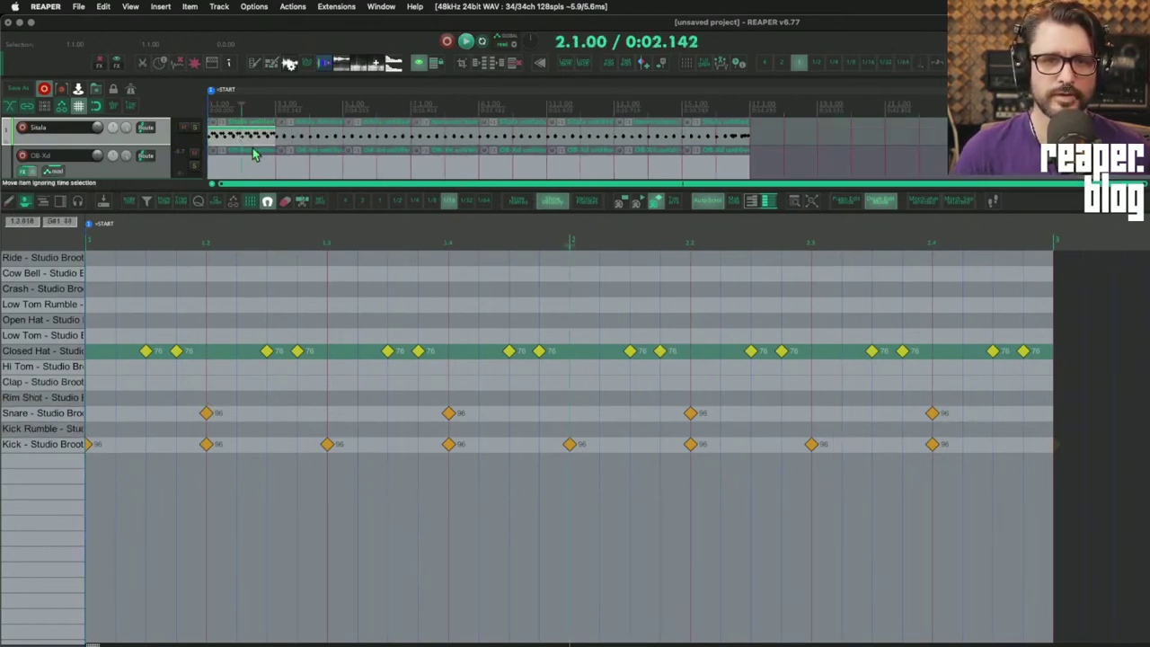
{"action": "key", "text": "super+d"}
{"action": "key", "text": "super+d"}
{"action": "key", "text": "super+d"}
{"action": "key", "text": "super+d"}
{"action": "key", "text": "super+d"}
{"action": "key", "text": "super+d"}
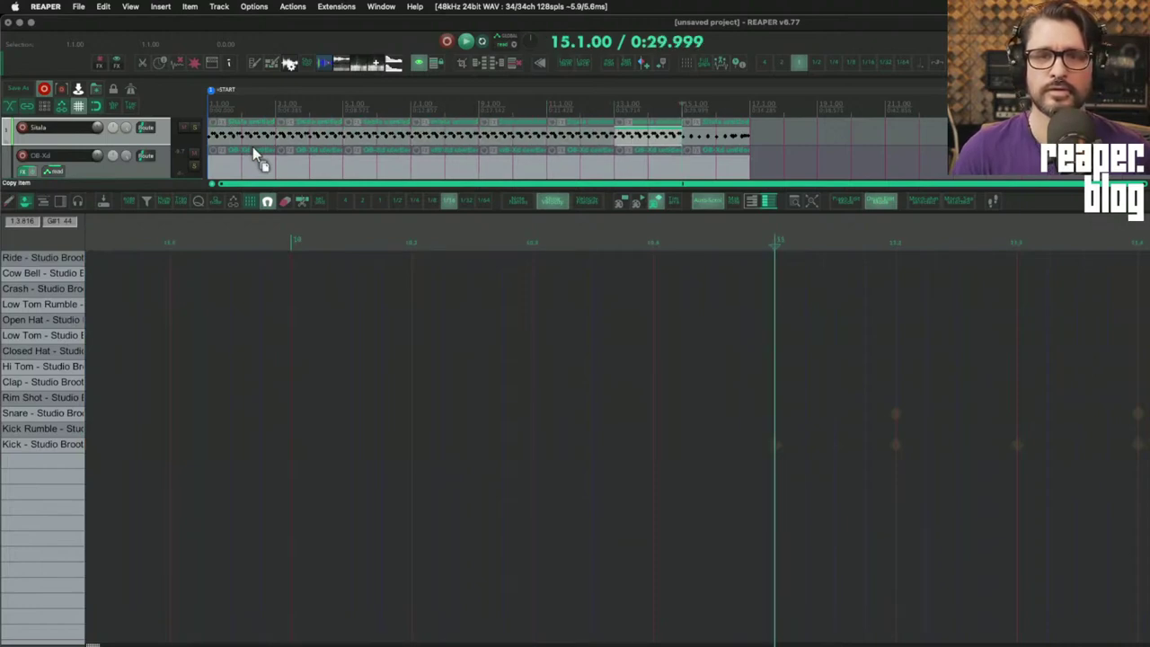
- Add closed hat pairs leading up to the snare fill in the bar 15 drum item, plus one open hat midway through beat 16.2
{"action": "left_click", "coordinate": [695, 139]}
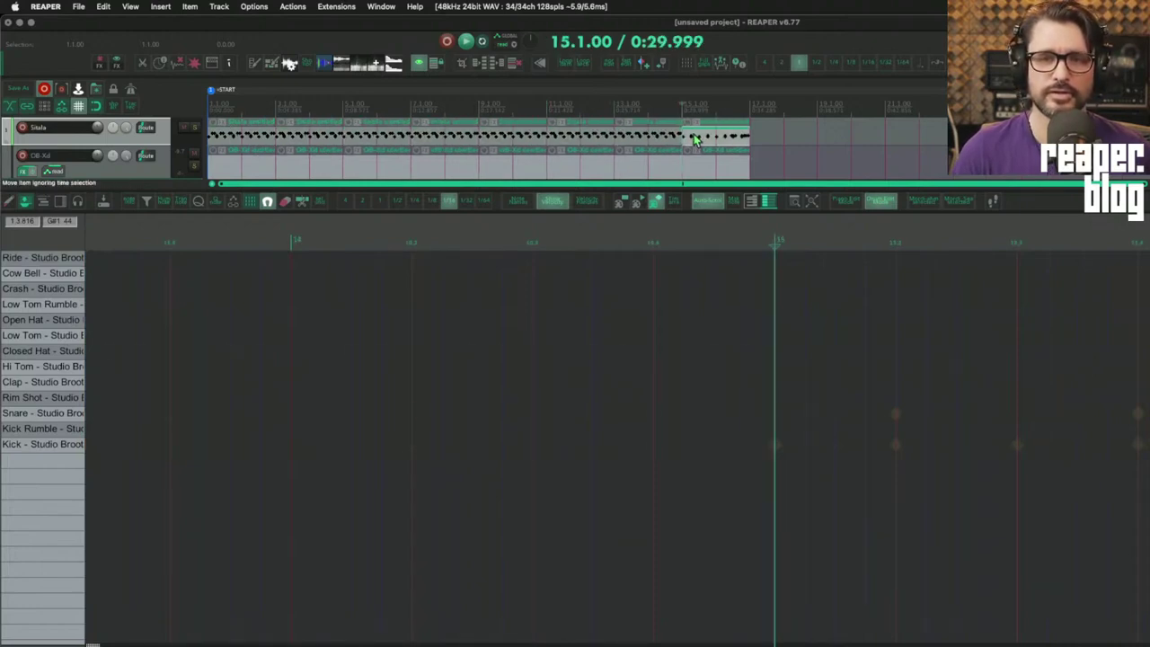
{"action": "scroll", "coordinate": [371, 373], "scroll_direction": "right", "scroll_amount": 1}
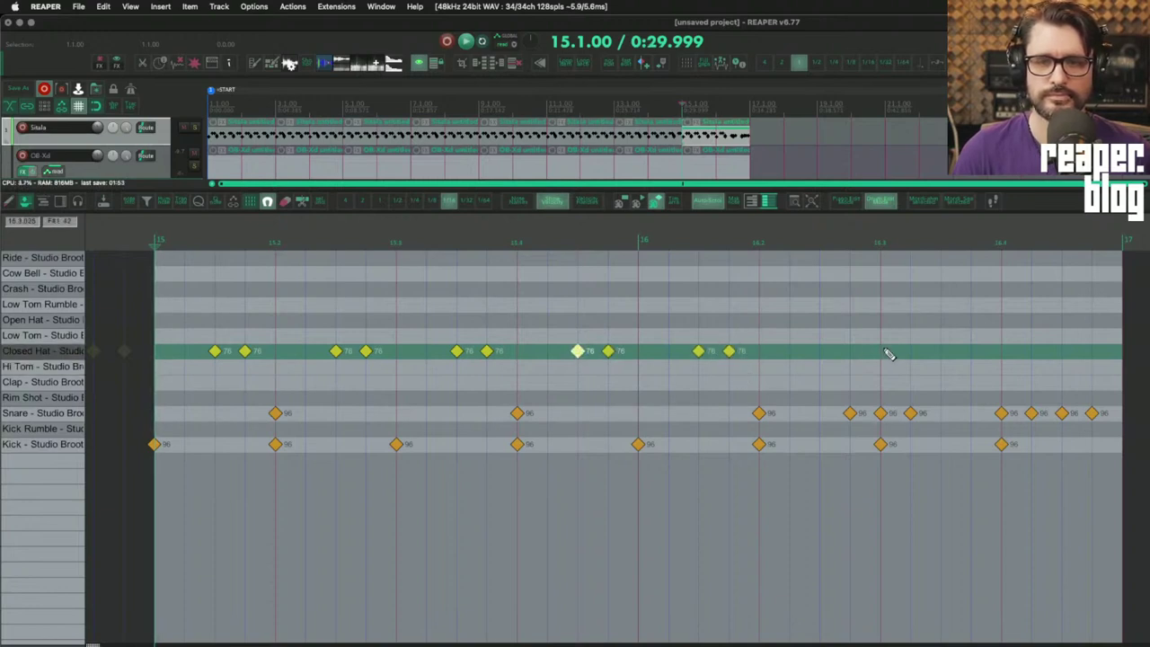
{"action": "left_click", "coordinate": [823, 323]}
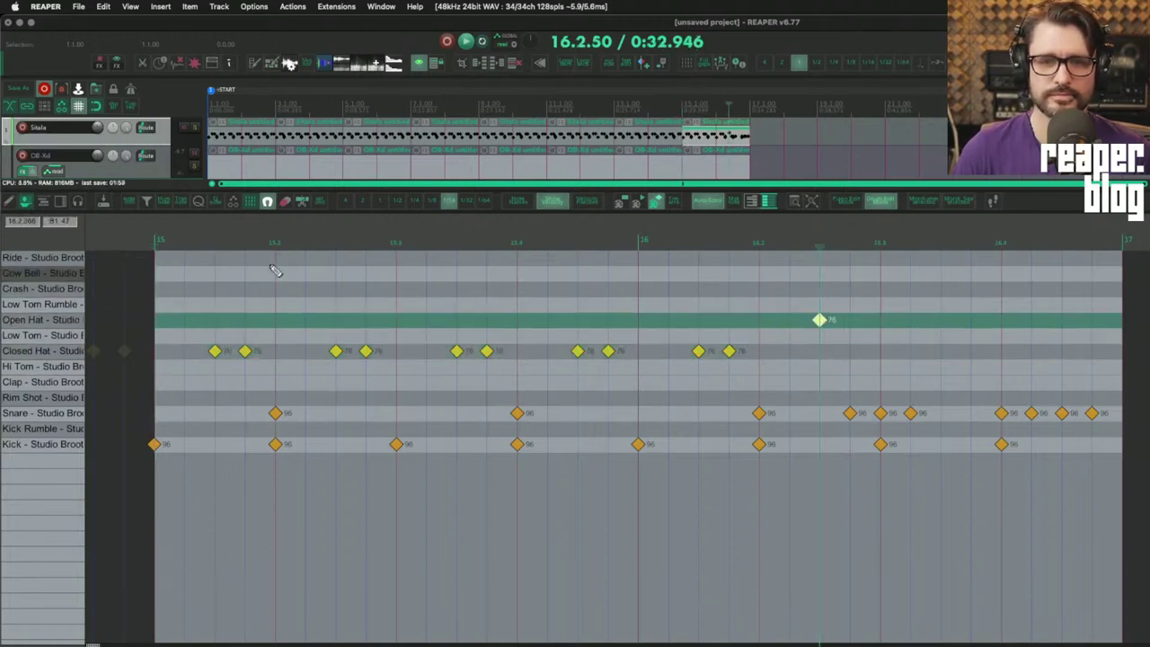
{"action": "key", "text": "space"}
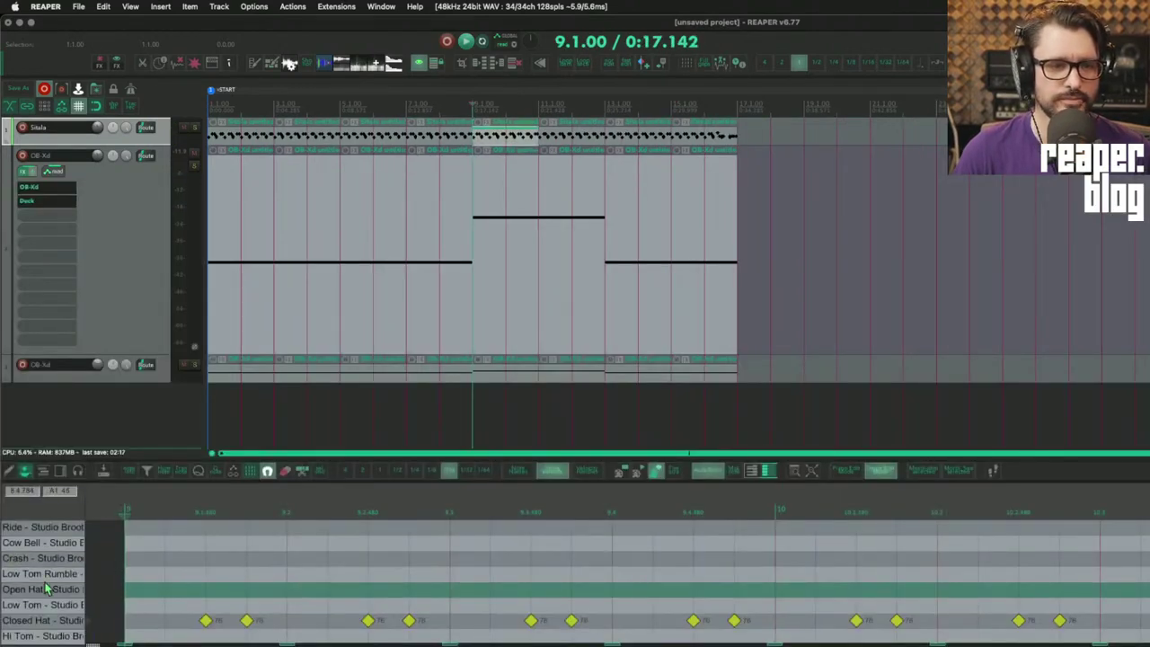
- Add a crash hit on the downbeat of bar 9 in the drum item and play the arrangement from the start
{"action": "left_click", "coordinate": [45, 559]}
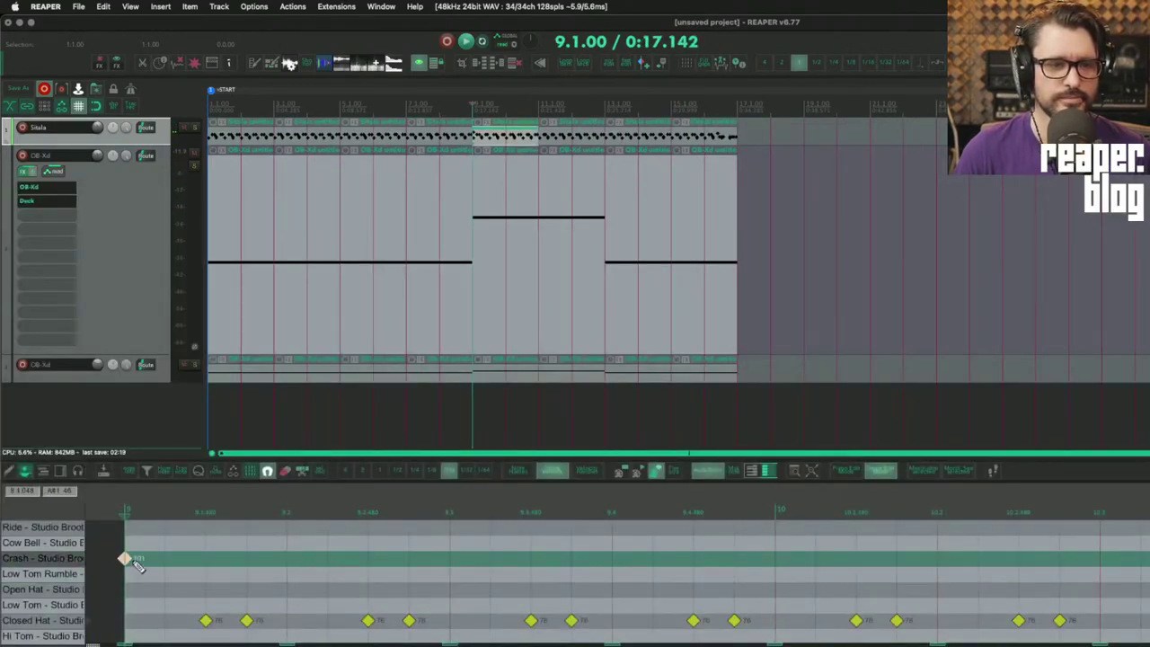
{"action": "left_click", "coordinate": [426, 104]}
{"action": "key", "text": "Home"}
{"action": "key", "text": "space"}
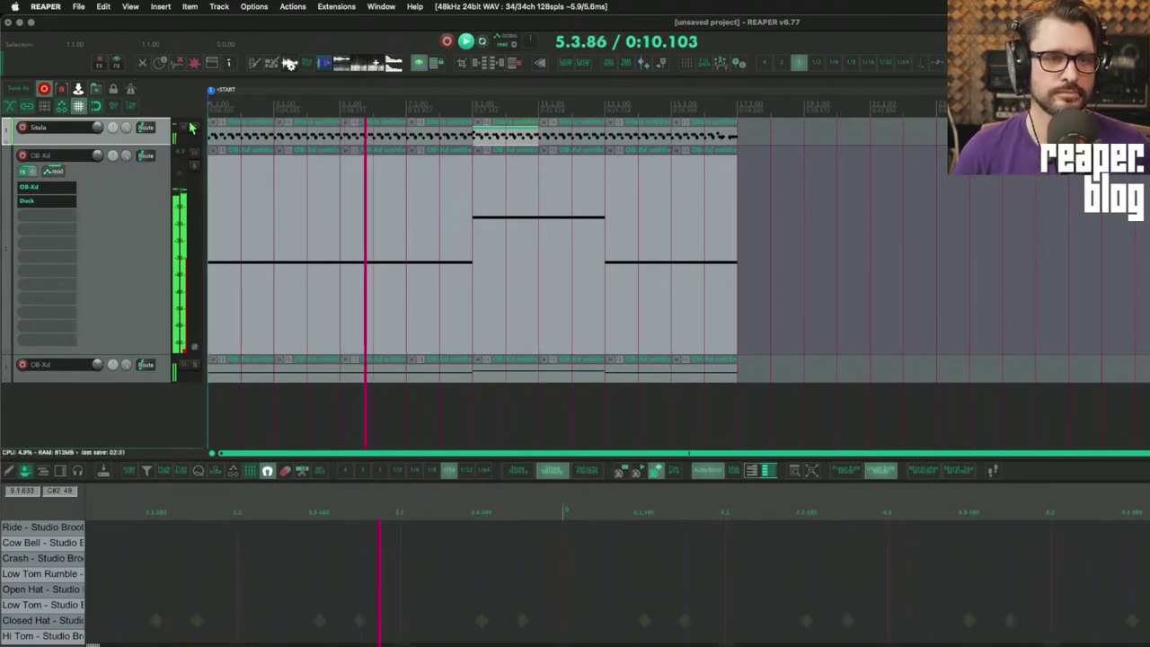
- Balance the volumes of the Closed Hat and Crash pads in the drum track's Sitala during playback and close the plugin
{"action": "key", "text": "f"}
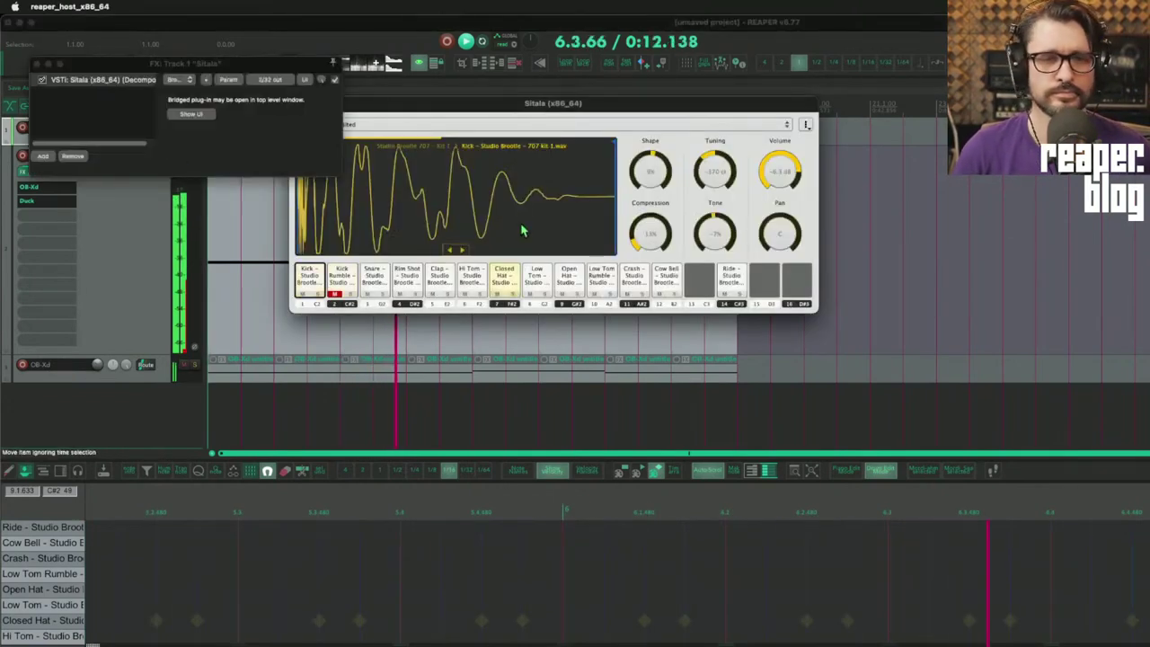
{"action": "left_click", "coordinate": [502, 282]}
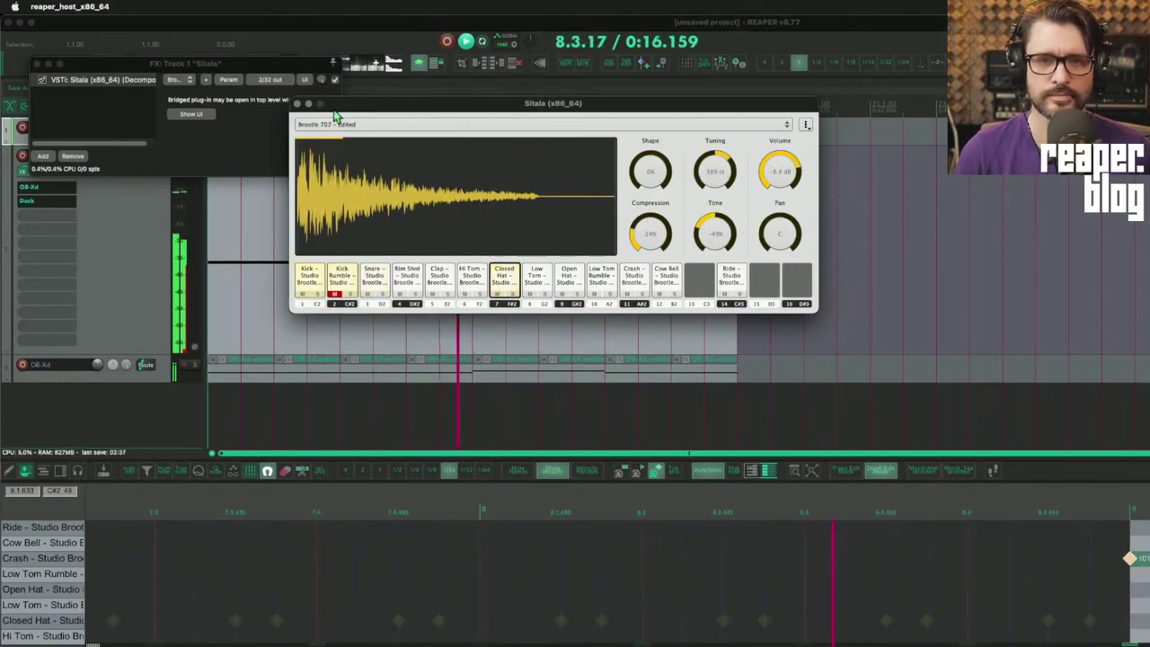
{"action": "left_click", "coordinate": [113, 247]}
{"action": "key", "text": "Escape"}
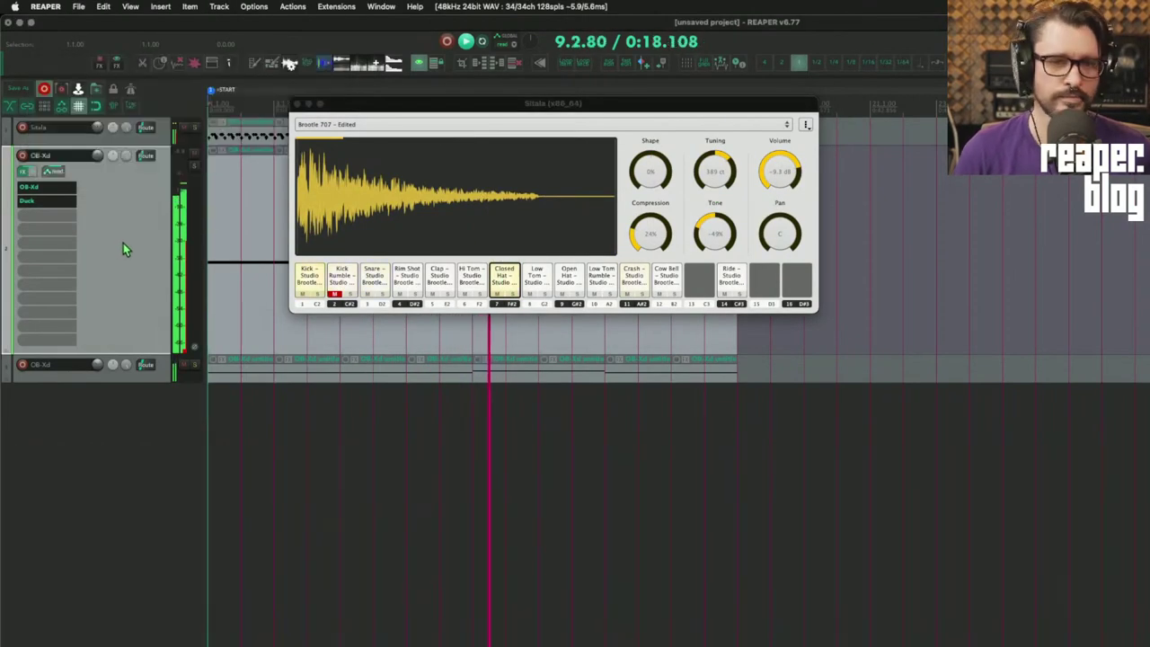
{"action": "left_click", "coordinate": [640, 283]}
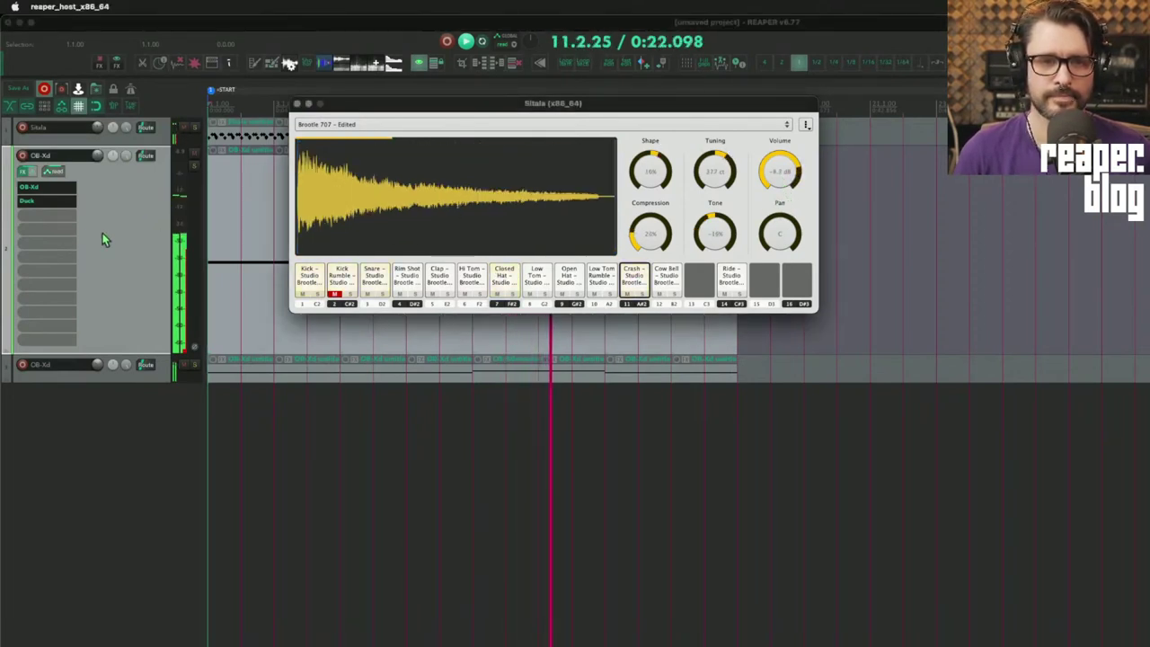
{"action": "left_click", "coordinate": [127, 264]}
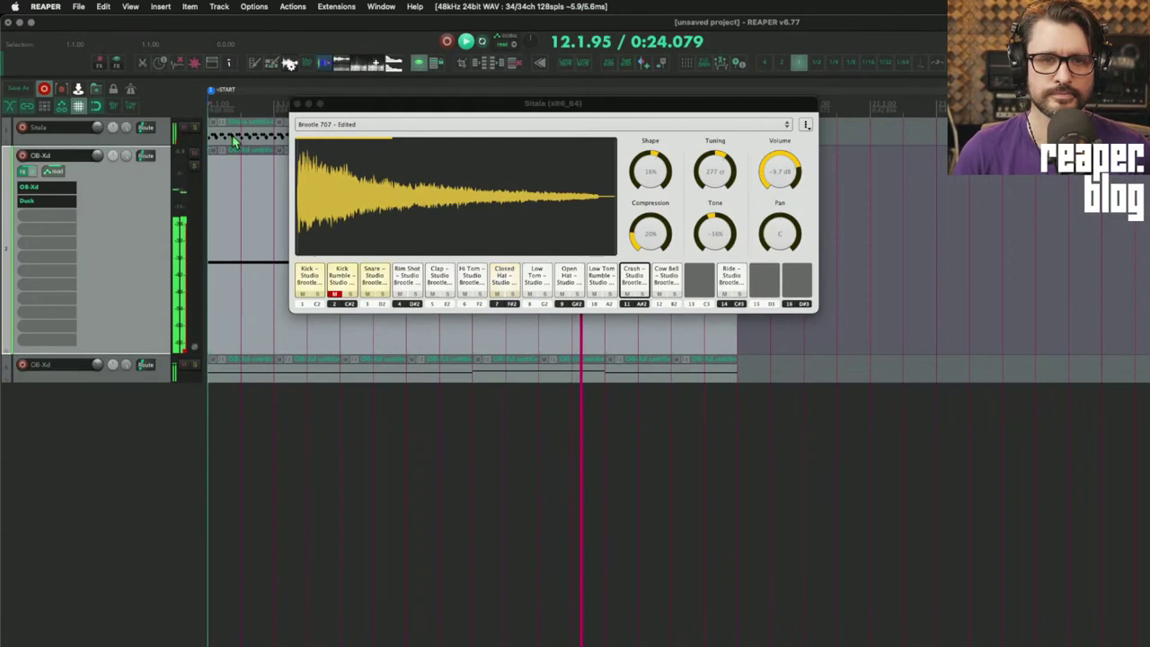
{"action": "left_click", "coordinate": [297, 103]}
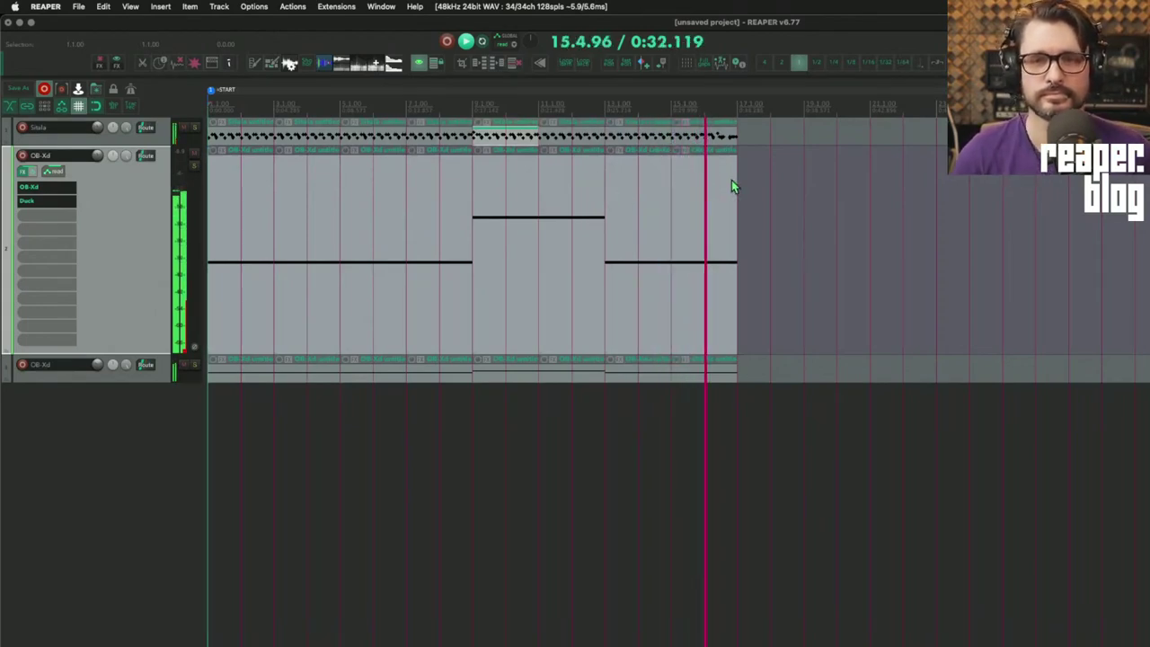
- Stop playback and show a track envelope for the filter Cutoff of the track 2 OB-Xd, closing the plugin window
{"action": "scroll", "coordinate": [710, 207], "scroll_direction": "up", "scroll_amount": 5}
{"action": "scroll", "coordinate": [692, 218], "scroll_direction": "down", "scroll_amount": 3}
{"action": "scroll", "coordinate": [630, 218], "scroll_direction": "down", "scroll_amount": 8}
{"action": "scroll", "coordinate": [617, 212], "scroll_direction": "up", "scroll_amount": 5}
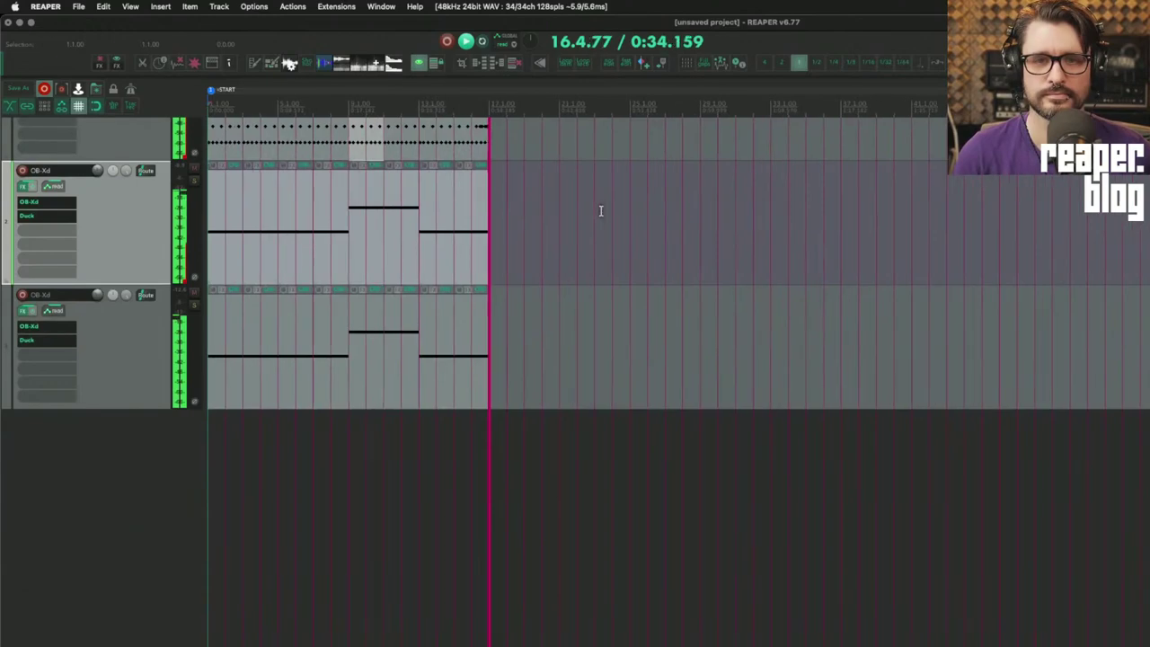
{"action": "key", "text": "space"}
{"action": "left_click_drag", "start_coordinate": [446, 45], "coordinate": [595, 426]}
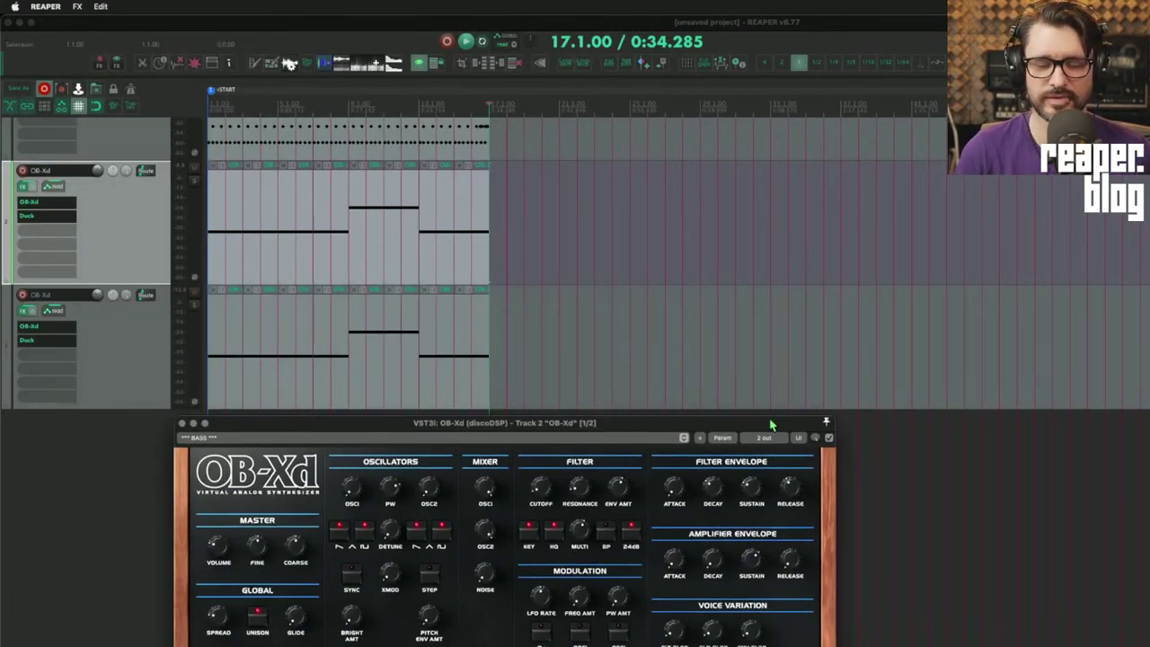
{"action": "left_click_drag", "start_coordinate": [746, 435], "coordinate": [780, 349]}
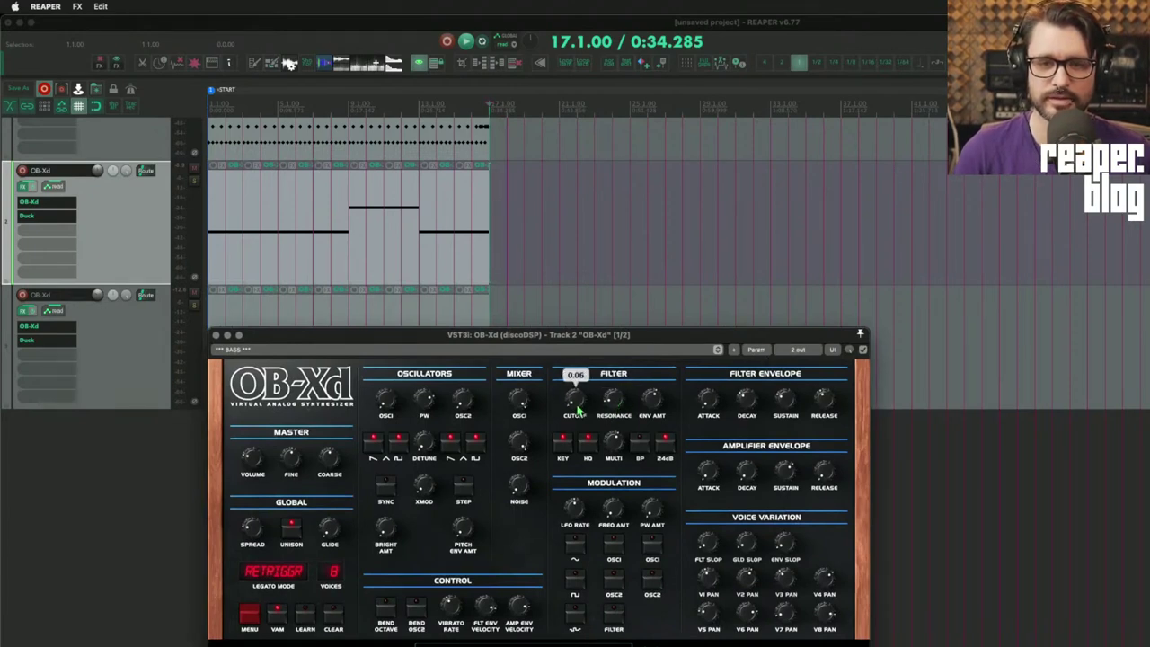
{"action": "left_click", "coordinate": [757, 349]}
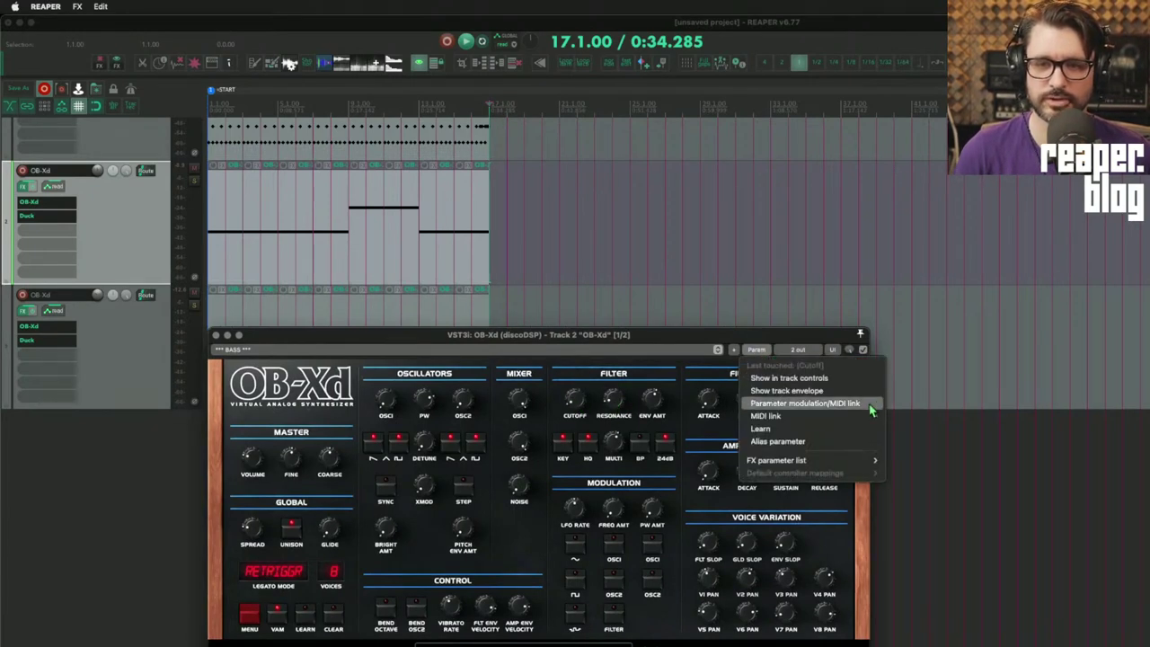
{"action": "left_click", "coordinate": [809, 391]}
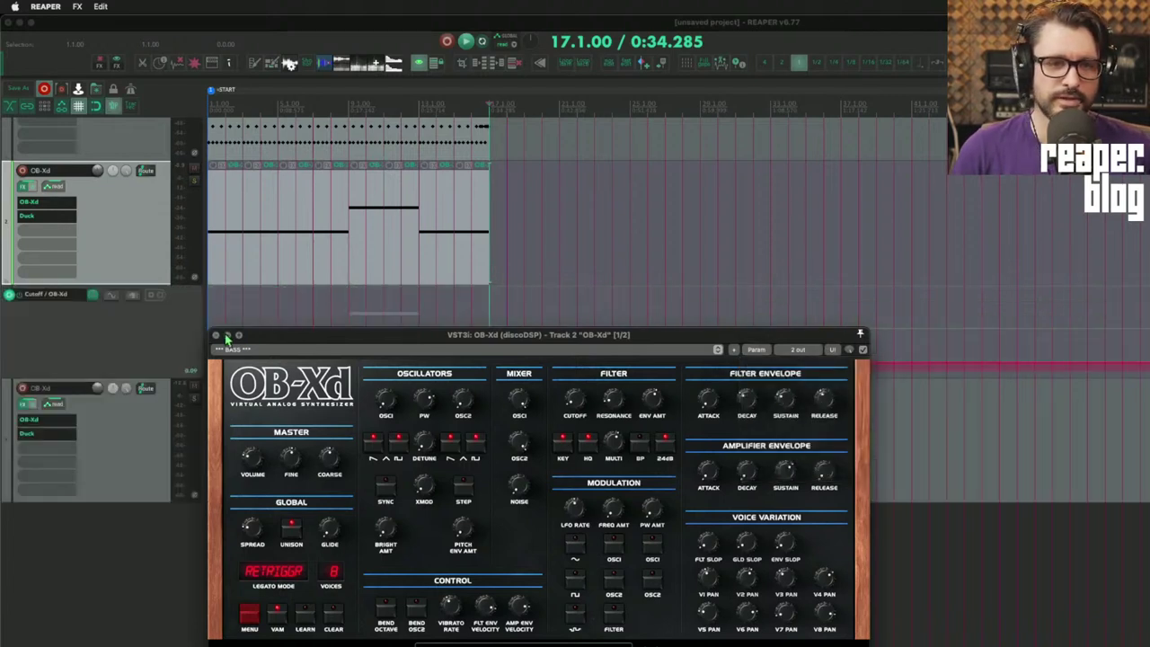
{"action": "left_click", "coordinate": [215, 335]}
{"action": "scroll", "coordinate": [261, 373], "scroll_direction": "up", "scroll_amount": 2}
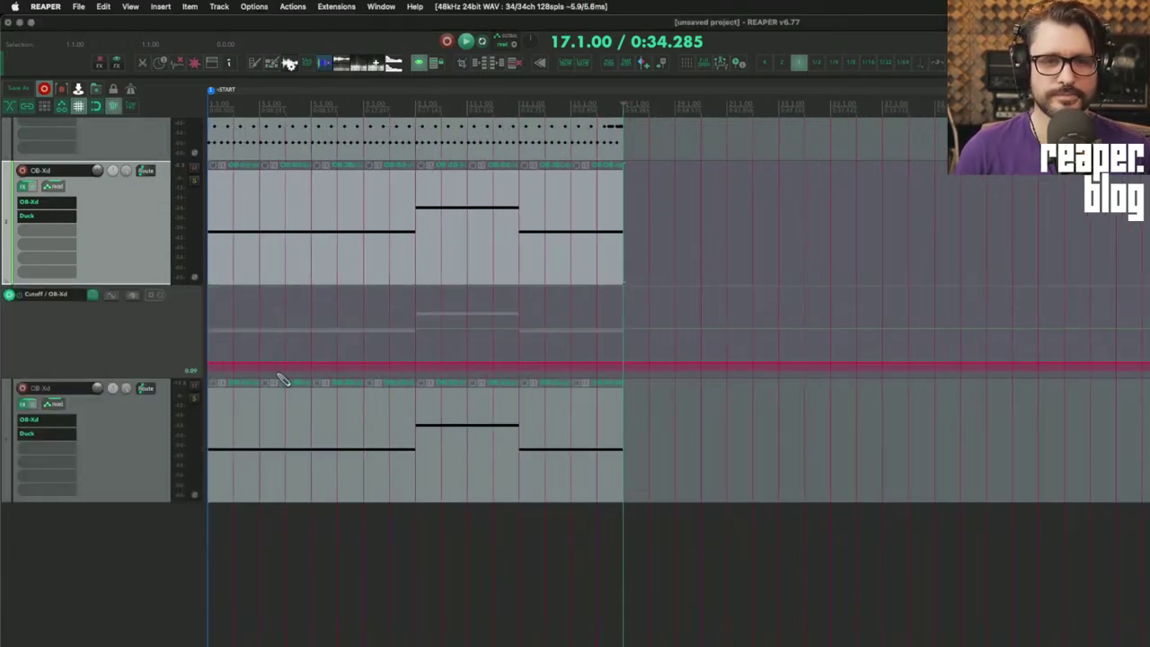
- Draw a Cutoff automation curve for the track 2 OB-Xd over bars 1 to 17, peaking around bars 7 and 8, and play from the start
{"action": "mouse_move", "coordinate": [212, 359]}
{"action": "left_mouse_down"}
{"action": "mouse_move", "coordinate": [368, 327]}
{"action": "mouse_move", "coordinate": [594, 354]}
{"action": "left_mouse_up"}
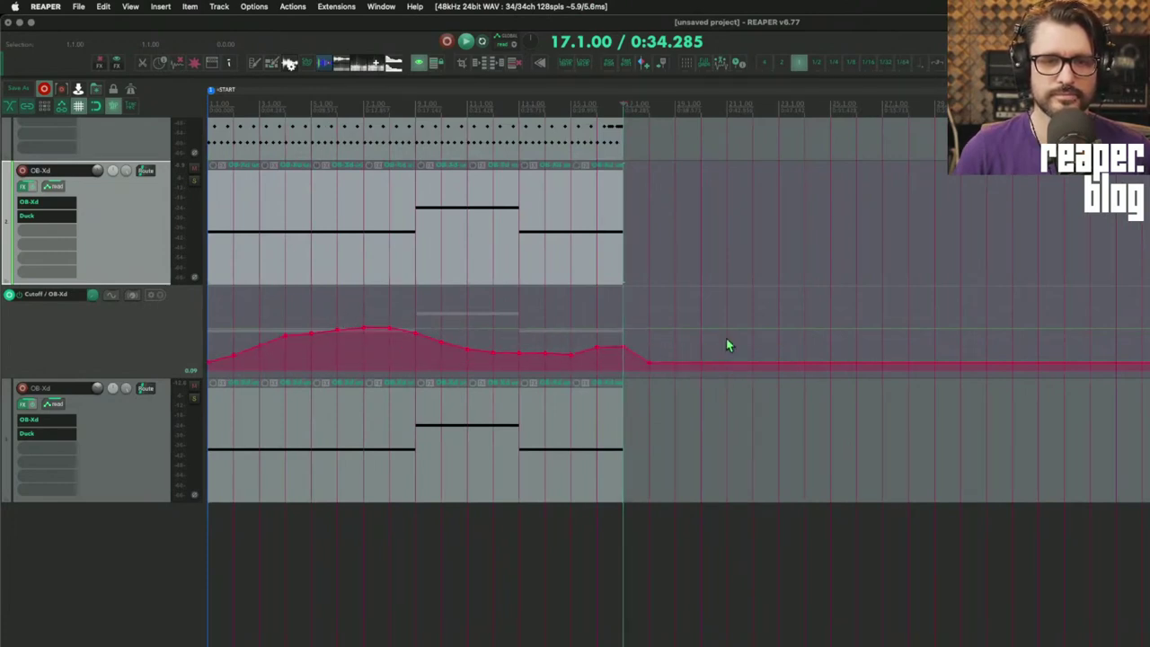
{"action": "key", "text": "Home"}
{"action": "key", "text": "space"}
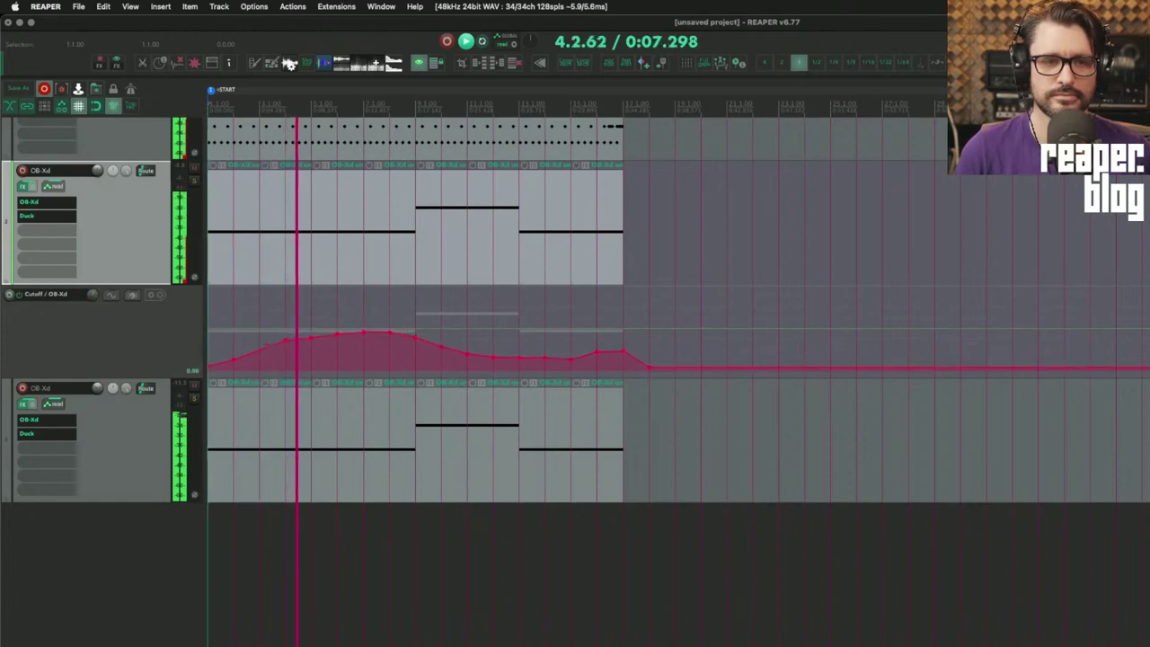
- Lower the Cutoff curve to a 0.00 base and reshape its end with a small bump at bar 14 and a steeper rise into bar 17
{"action": "left_click_drag", "start_coordinate": [267, 346], "coordinate": [267, 353]}
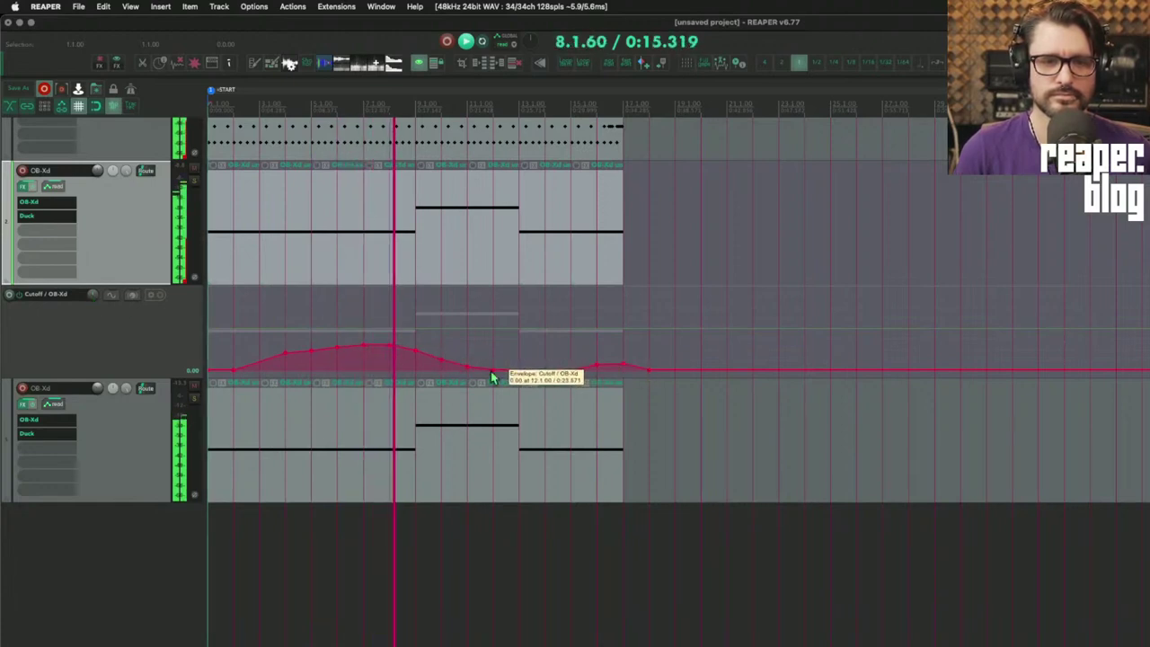
{"action": "left_click_drag", "start_coordinate": [494, 375], "coordinate": [548, 363]}
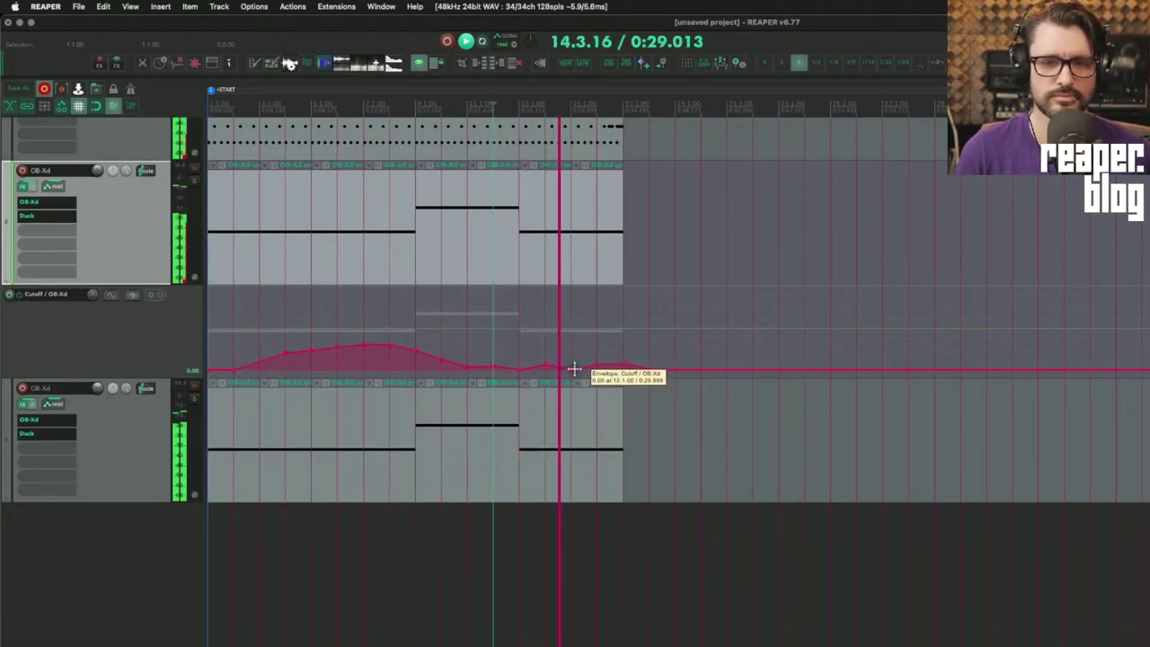
{"action": "left_click_drag", "start_coordinate": [596, 367], "coordinate": [626, 336]}
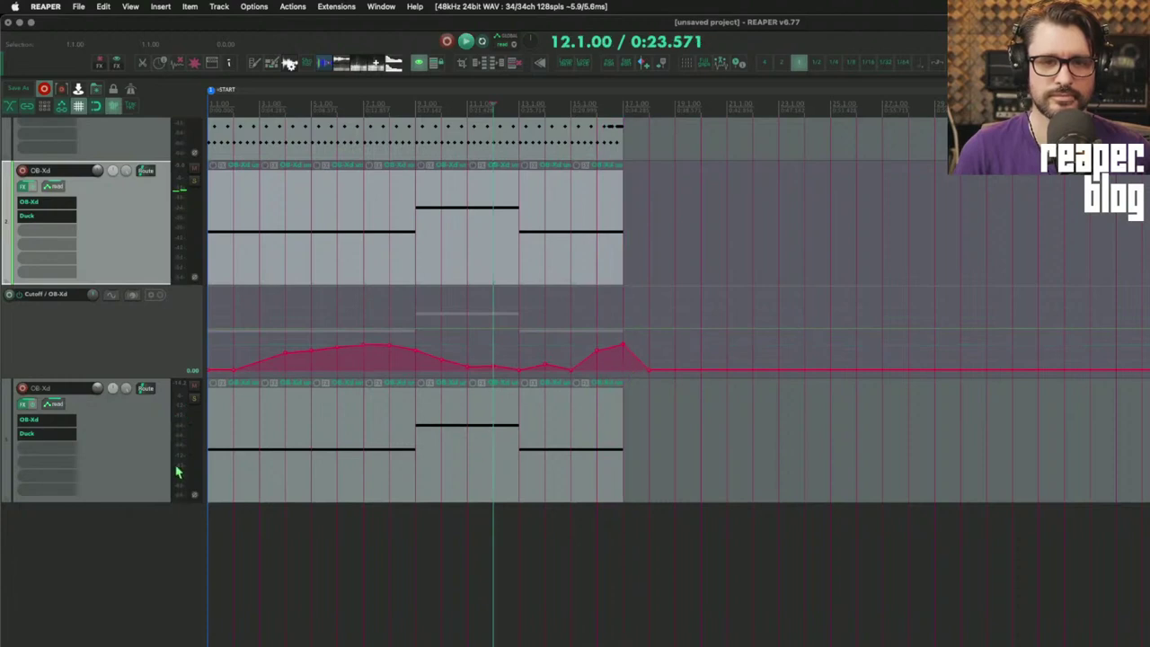
- Solo the track 3 OB-Xd and play it from the start of the project
{"action": "left_click", "coordinate": [155, 440]}
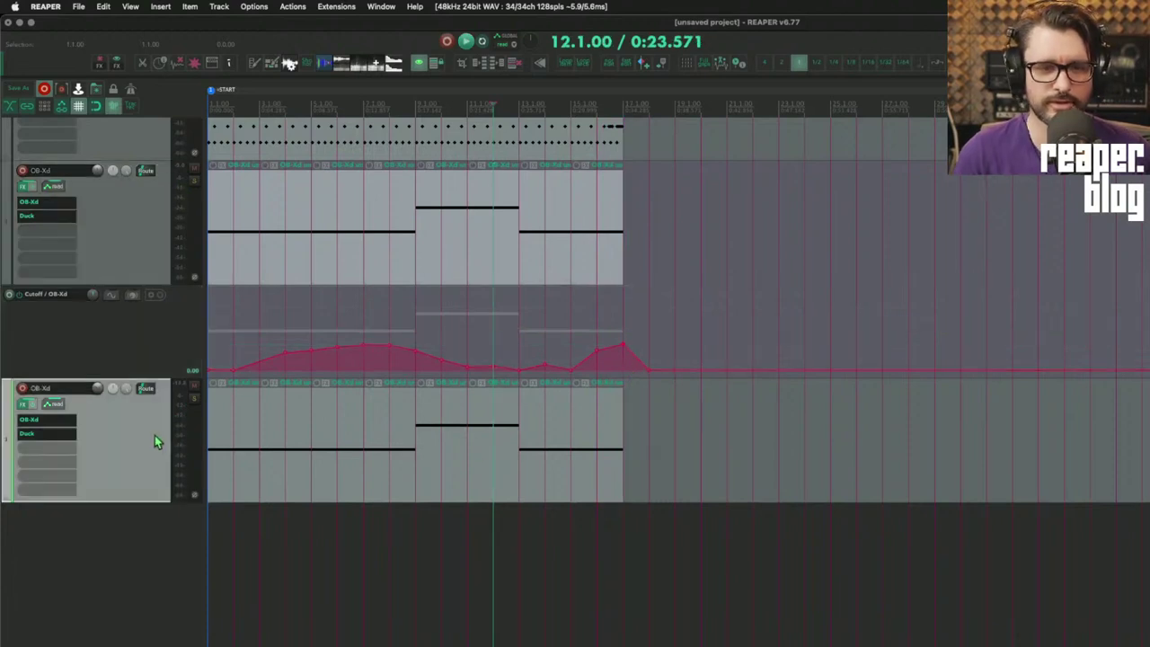
{"action": "left_click", "coordinate": [195, 398]}
{"action": "left_click", "coordinate": [301, 439]}
{"action": "key", "text": "w"}
{"action": "key", "text": "space"}
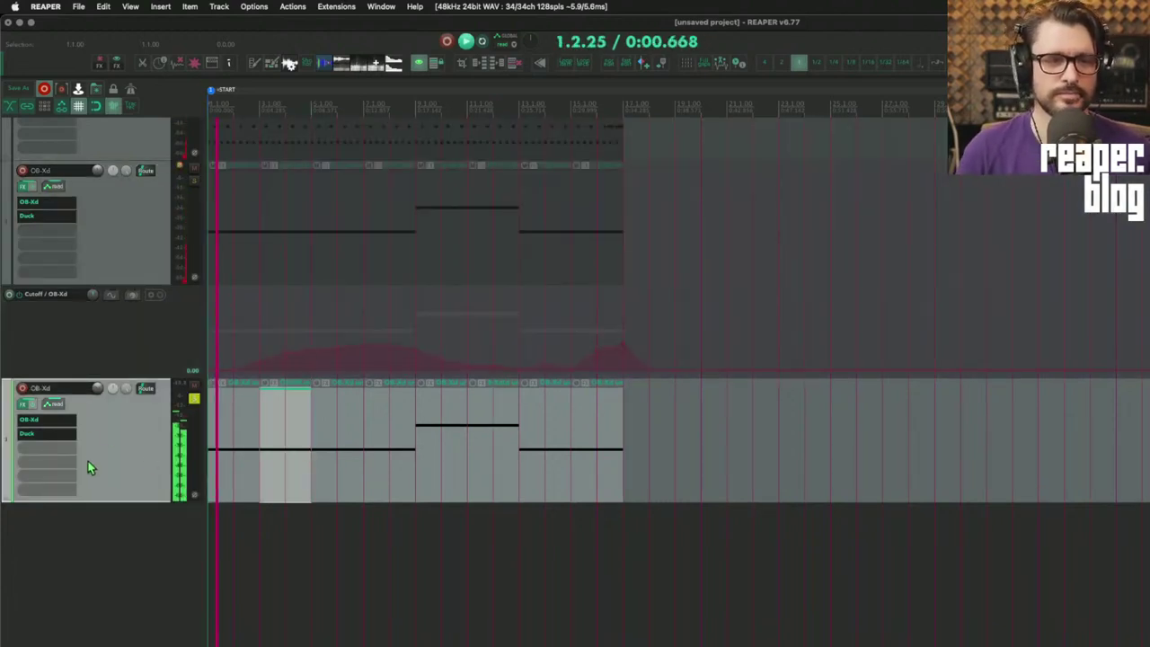
- Try the filter Multi control of the track 3 OB-Xd during playback, then show a track envelope for its Multimode parameter
{"action": "left_click", "coordinate": [62, 424]}
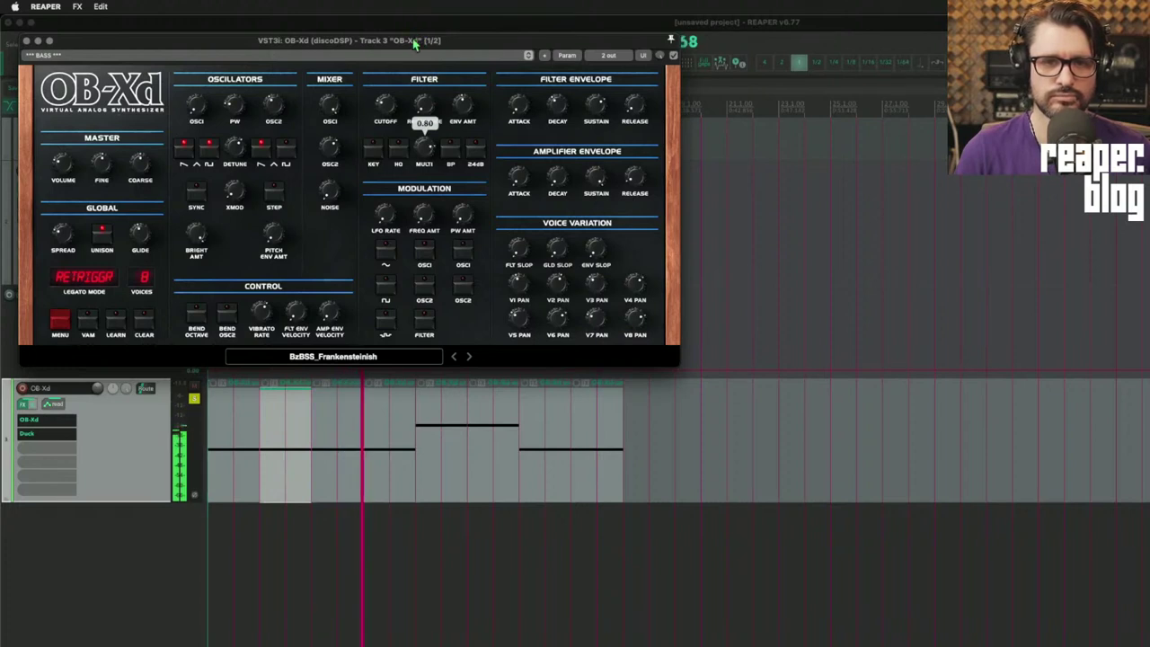
{"action": "key", "text": "space"}
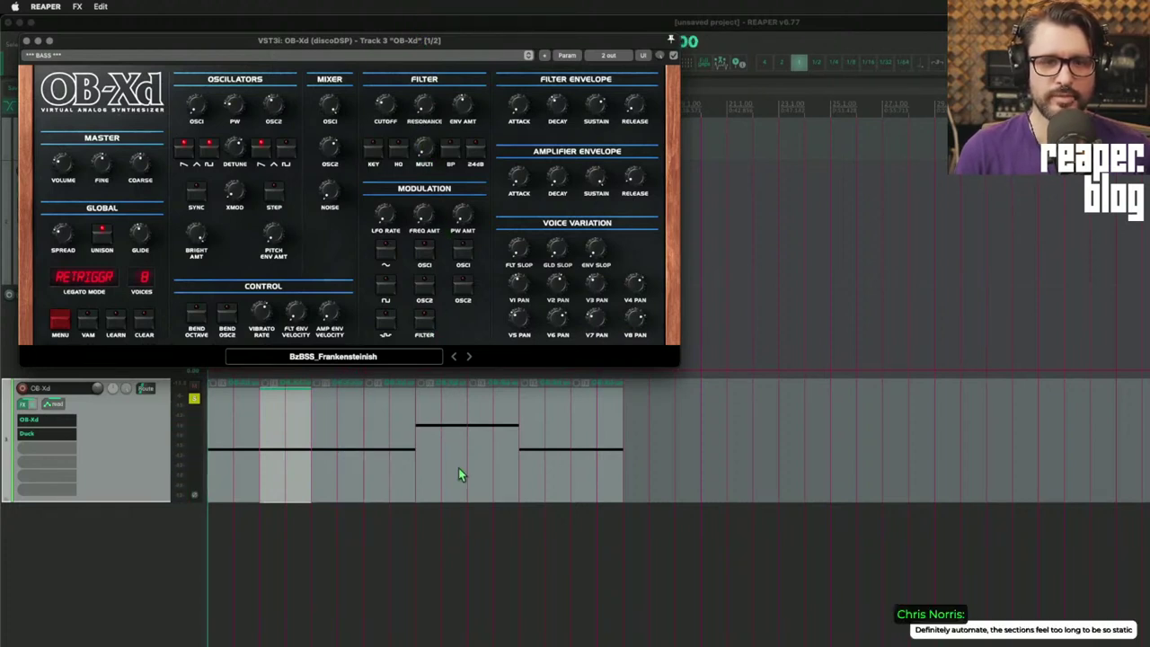
{"action": "left_click_drag", "start_coordinate": [426, 148], "coordinate": [427, 133]}
{"action": "left_click", "coordinate": [576, 58]}
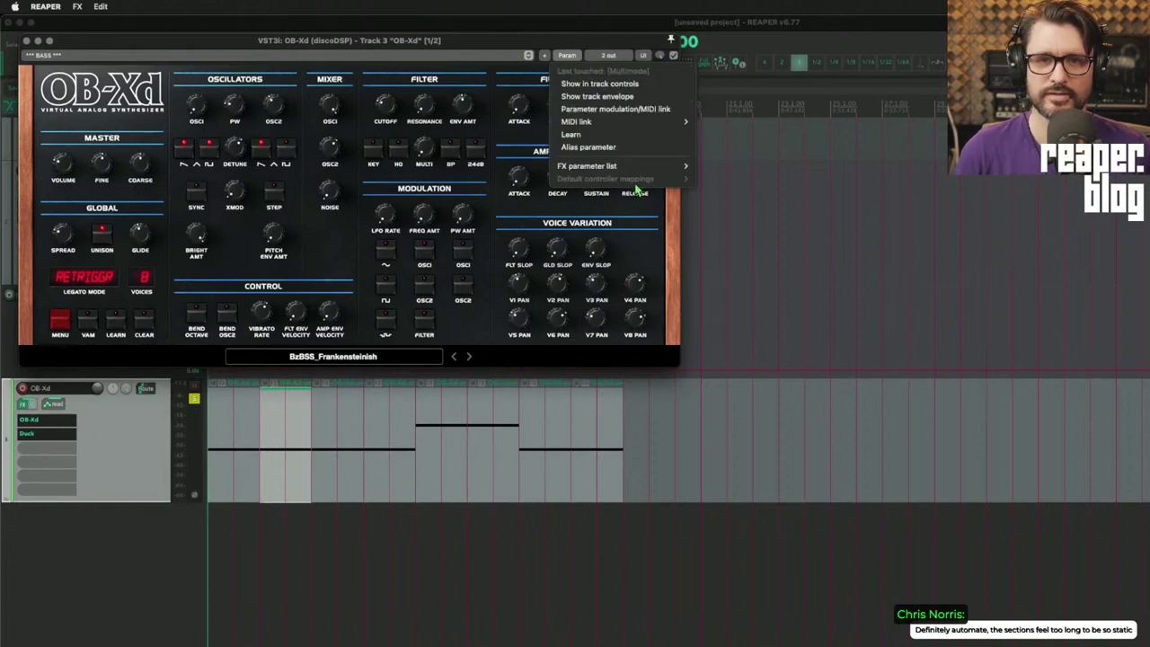
{"action": "left_click", "coordinate": [646, 97]}
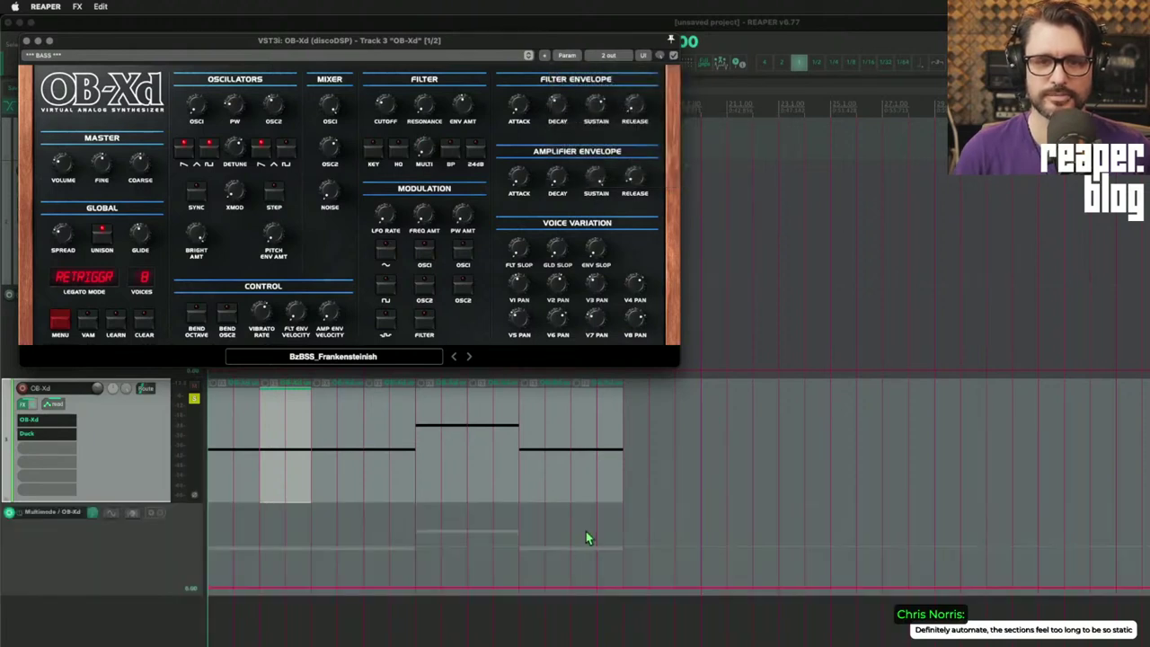
- Shape the Multimode envelope as a curved rise from 0.00 at bar 13 to its maximum at bar 17 and play it back
{"action": "left_click", "coordinate": [518, 587]}
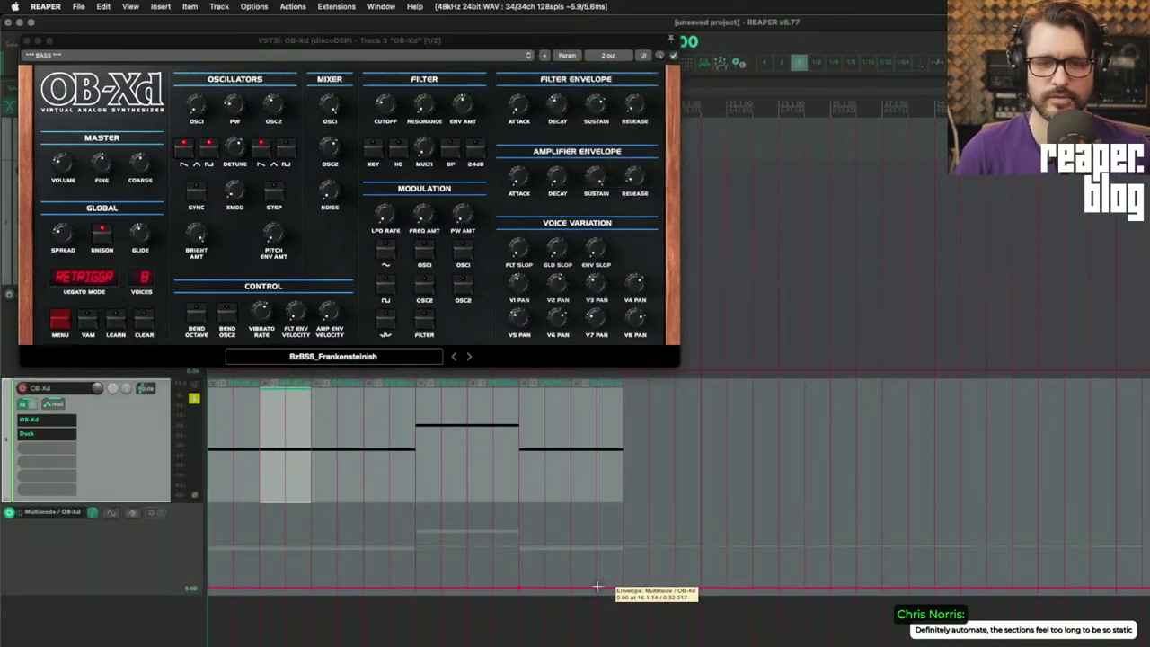
{"action": "left_click_drag", "start_coordinate": [597, 587], "coordinate": [632, 458]}
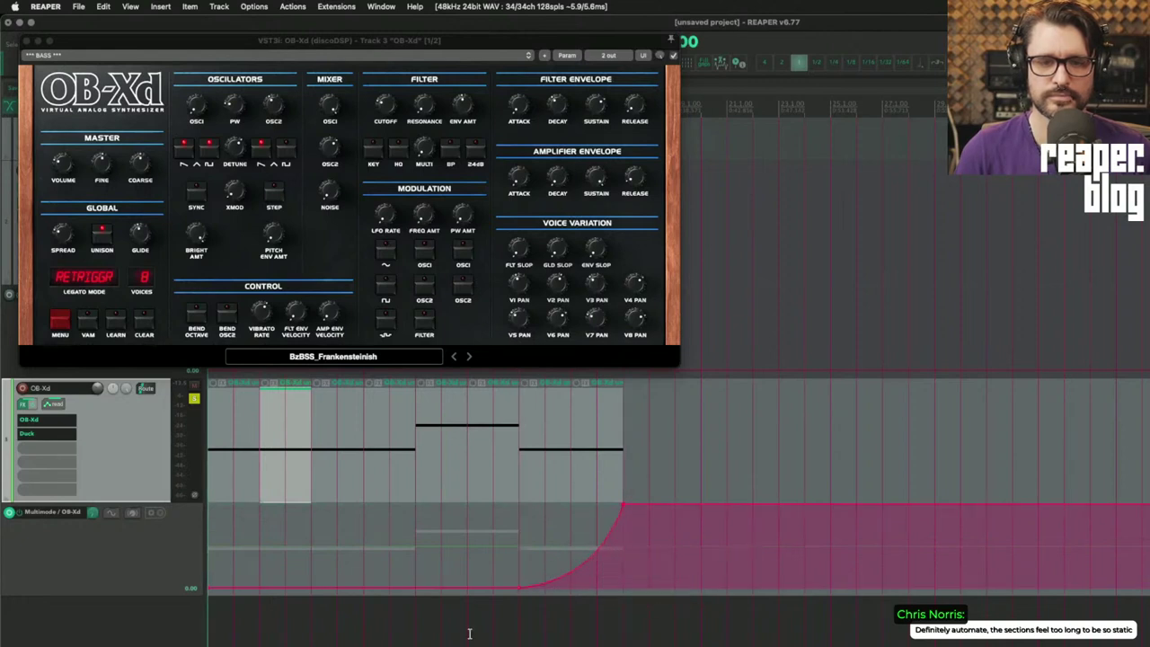
{"action": "key", "text": "space"}
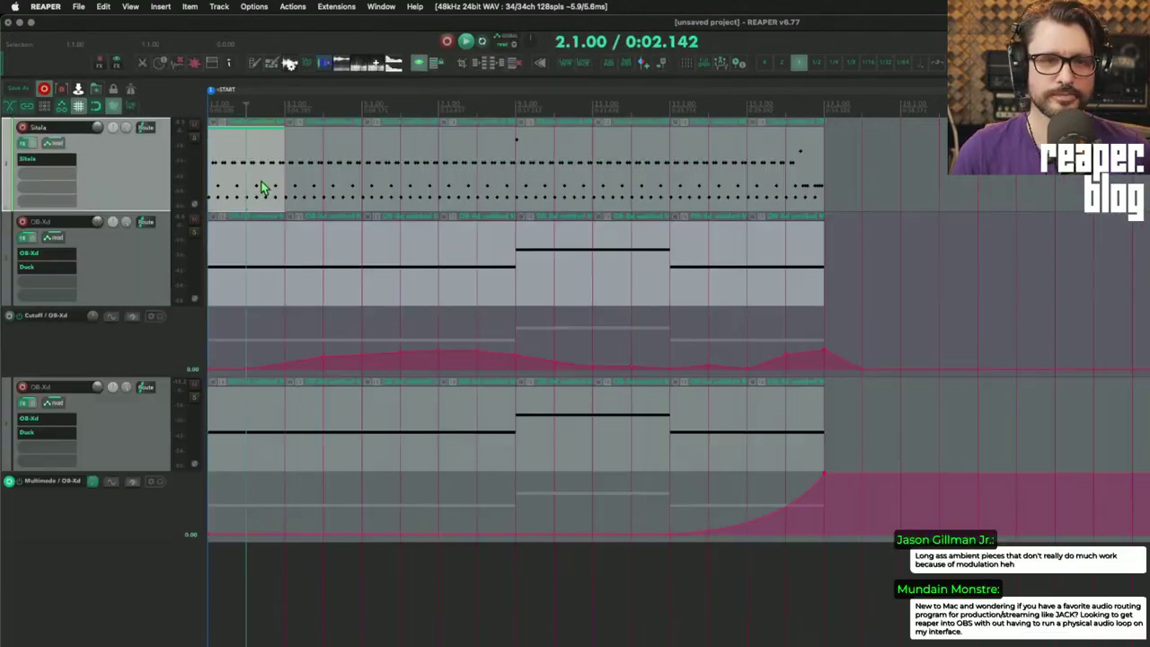
- Open the first drum item in the MIDI editor, select its Closed Hat notes, and play the arrangement to check it
{"action": "double_click", "coordinate": [262, 187]}
{"action": "left_click", "coordinate": [55, 622]}
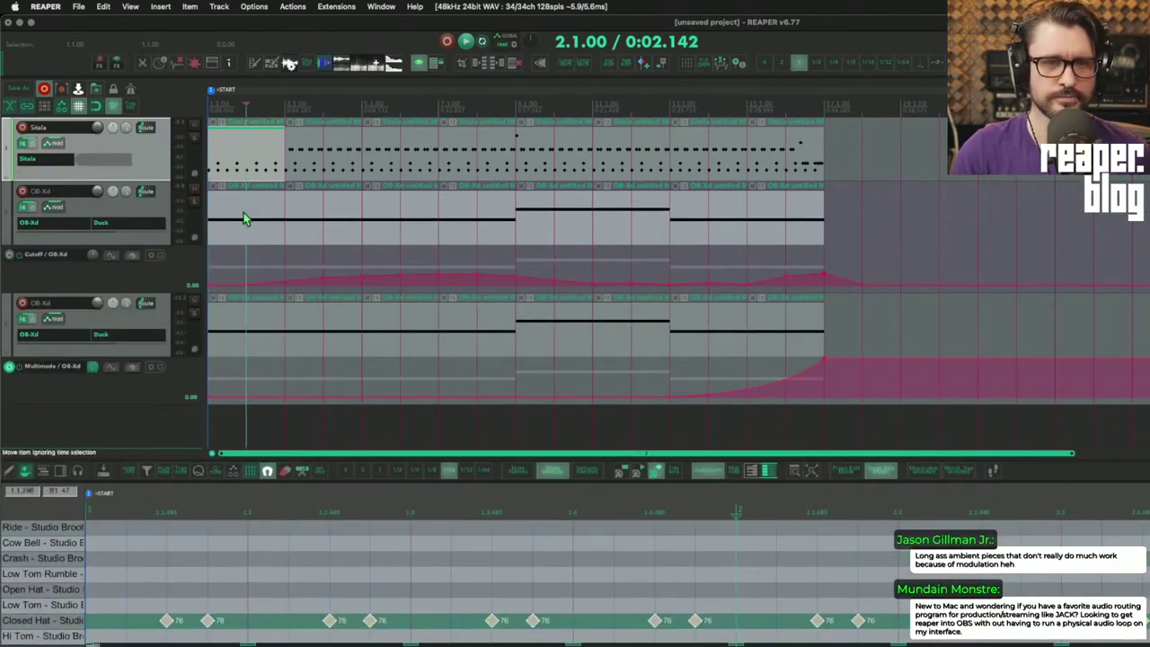
{"action": "key", "text": "space"}
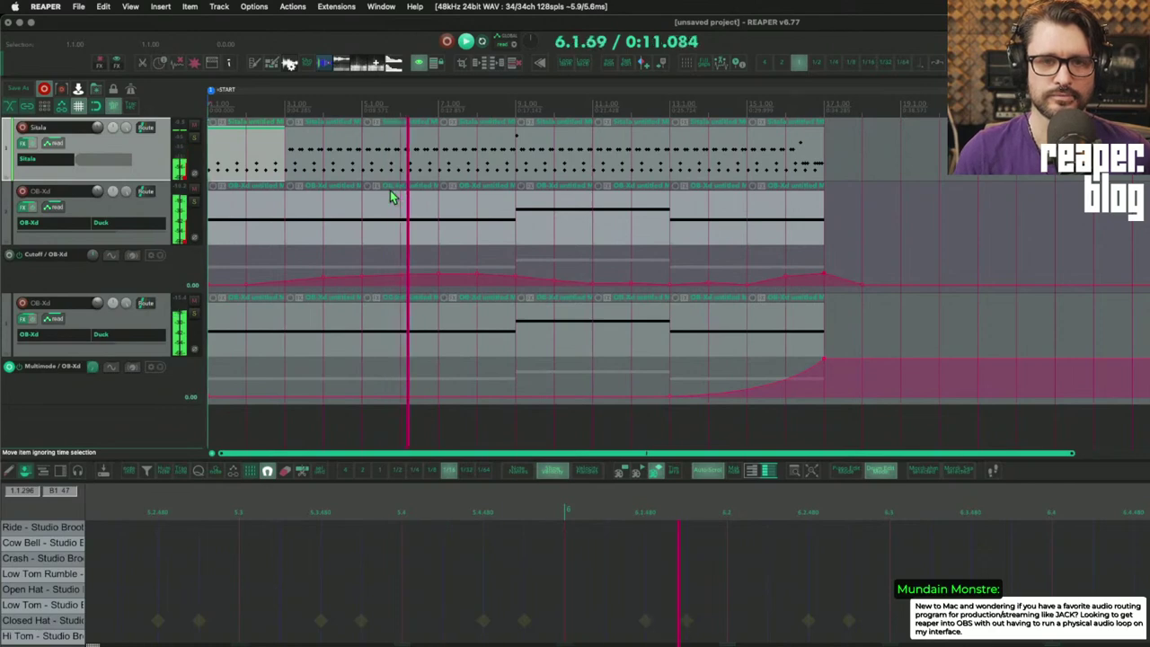
{"action": "key", "text": "space"}
{"action": "left_click", "coordinate": [400, 160]}
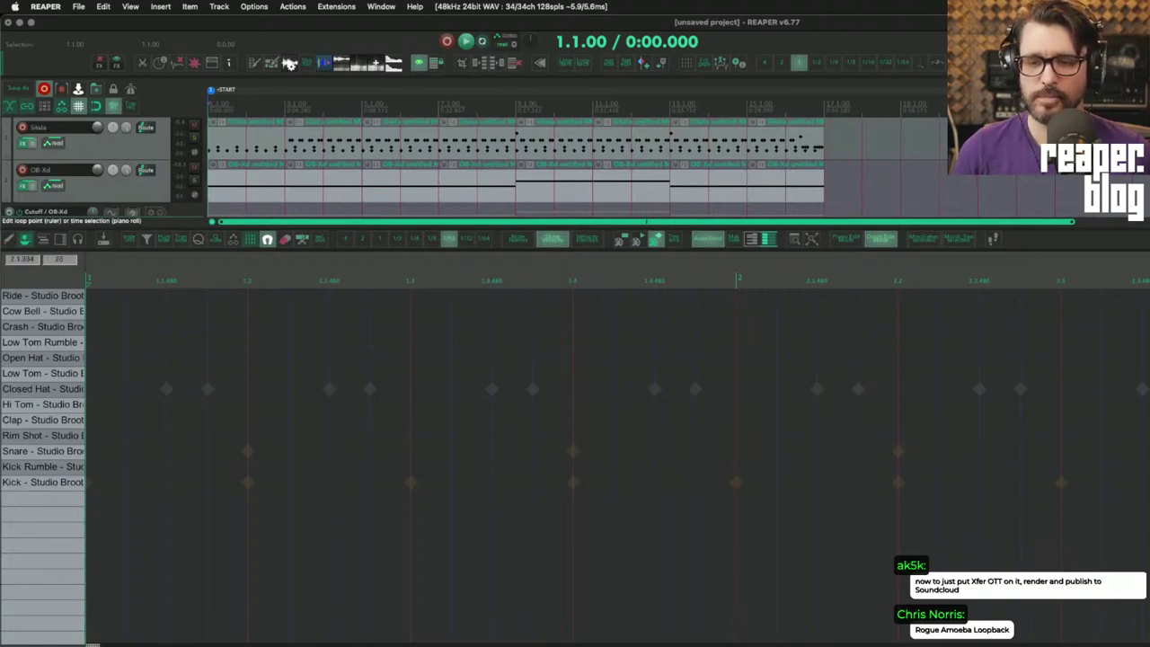
- Switch to CASTER, move its mixer into full view, and inspect the plug-in slots of the zoom.us channel
{"action": "key", "text": "super+Tab"}
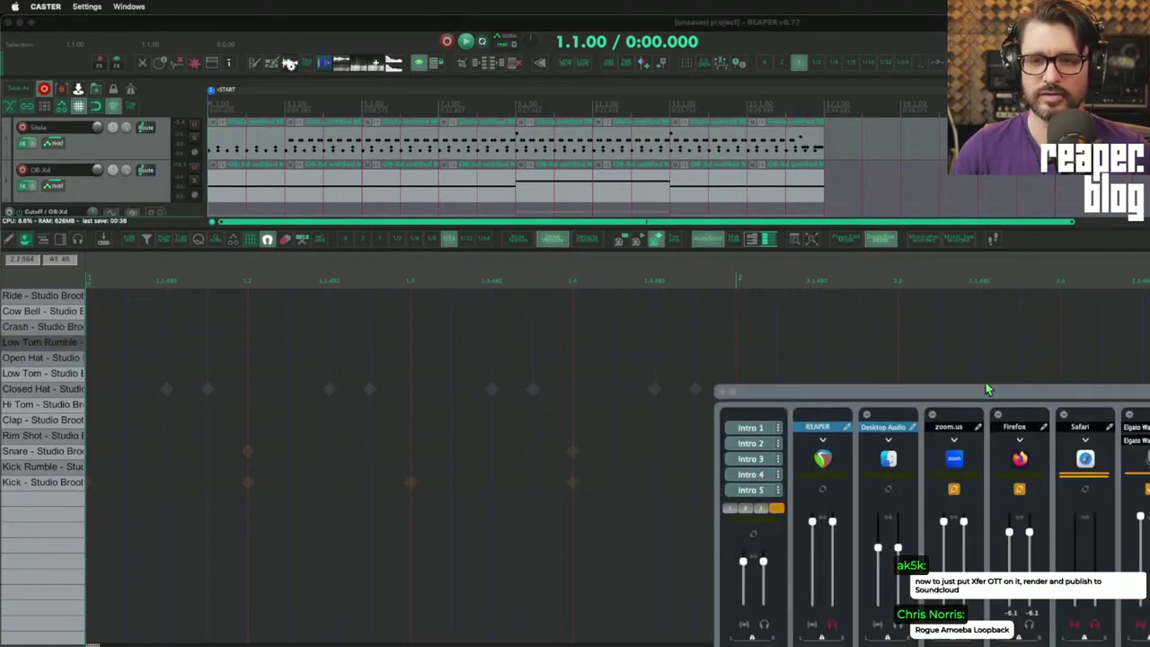
{"action": "left_click_drag", "start_coordinate": [982, 390], "coordinate": [398, 210]}
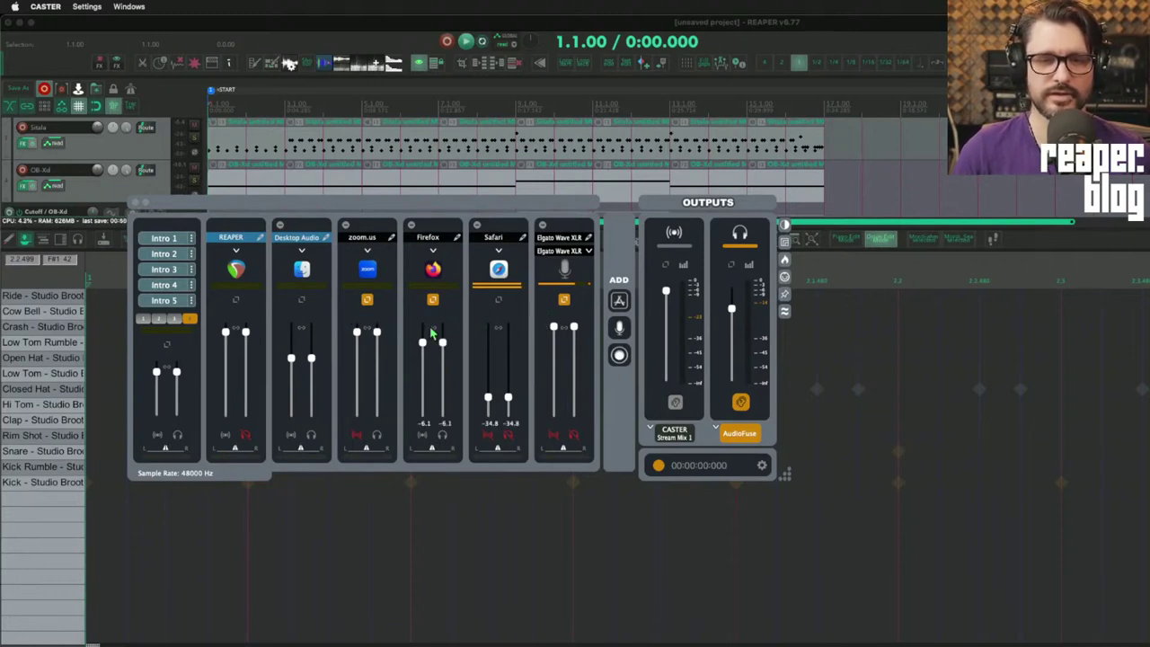
{"action": "left_click", "coordinate": [368, 301]}
{"action": "left_click", "coordinate": [369, 301]}
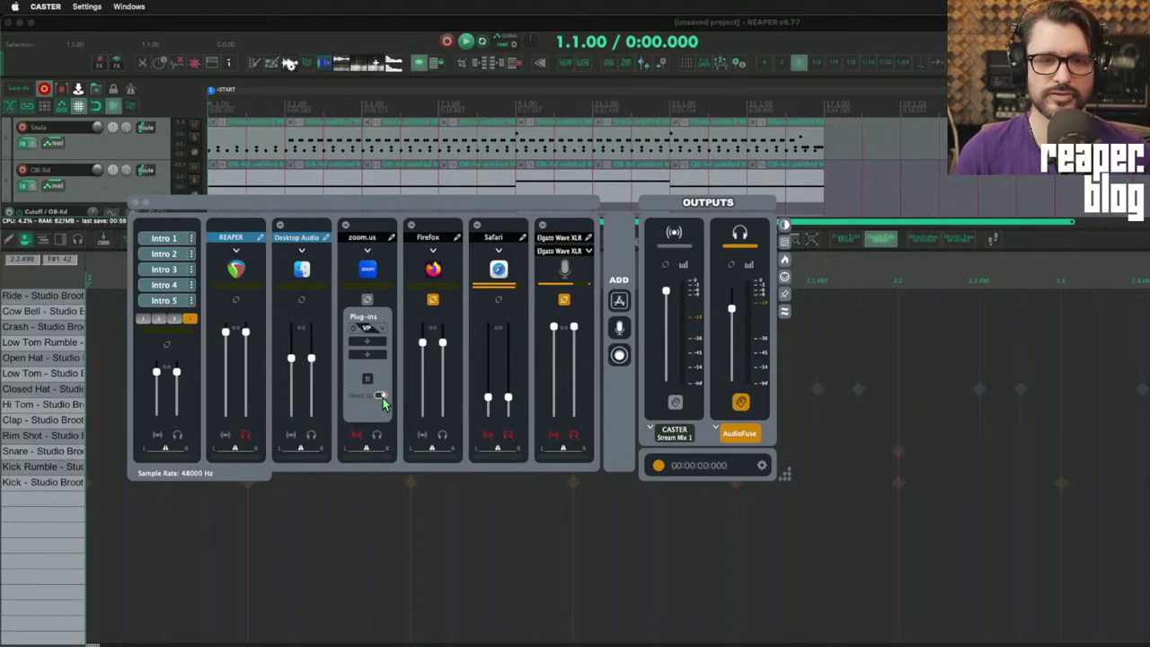
{"action": "left_click", "coordinate": [368, 300]}
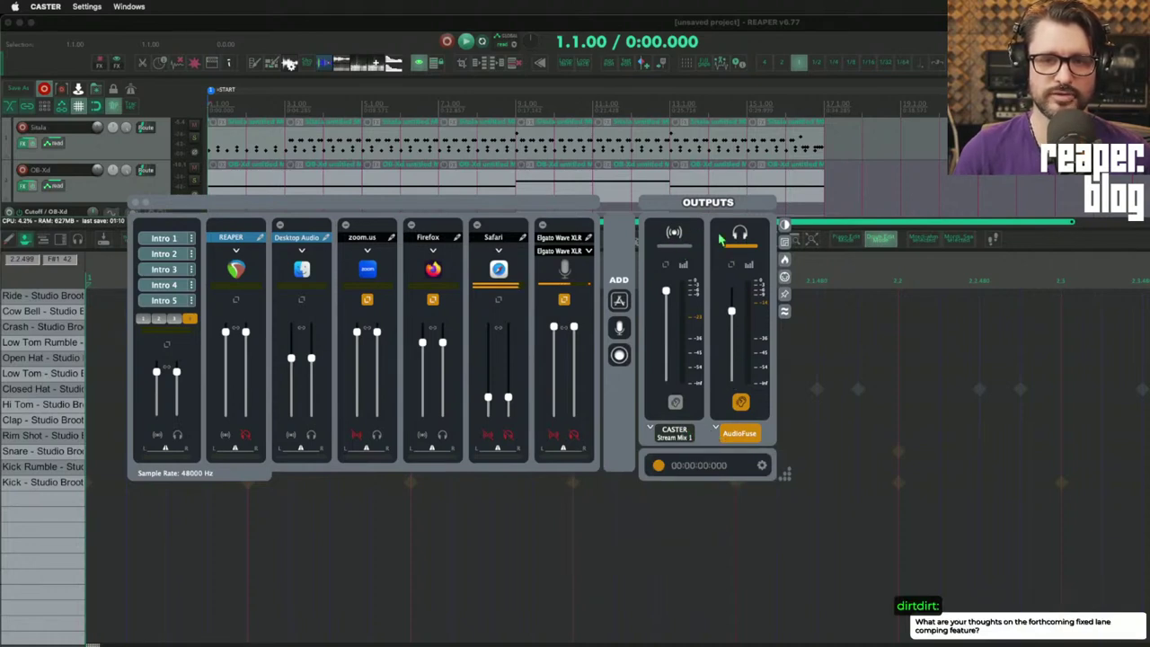
- Toggle monitoring of the CASTER Stream Mix 1 output on and back off
{"action": "left_click", "coordinate": [682, 405]}
{"action": "left_click", "coordinate": [681, 405]}
{"action": "left_click", "coordinate": [681, 404]}
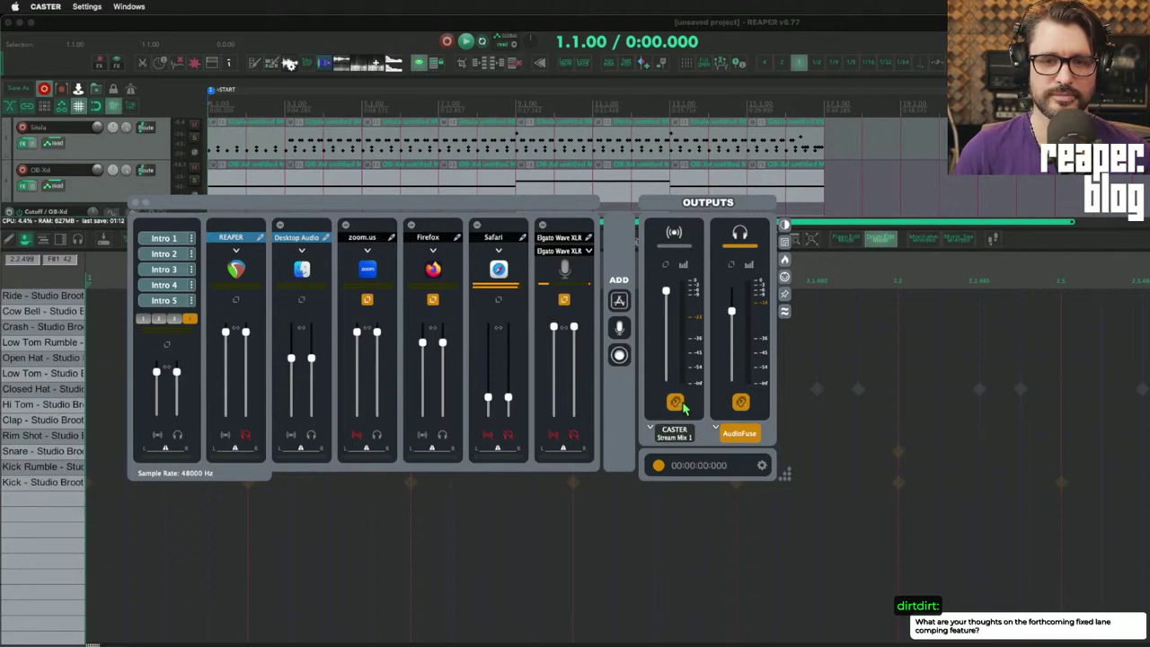
{"action": "left_click", "coordinate": [681, 405]}
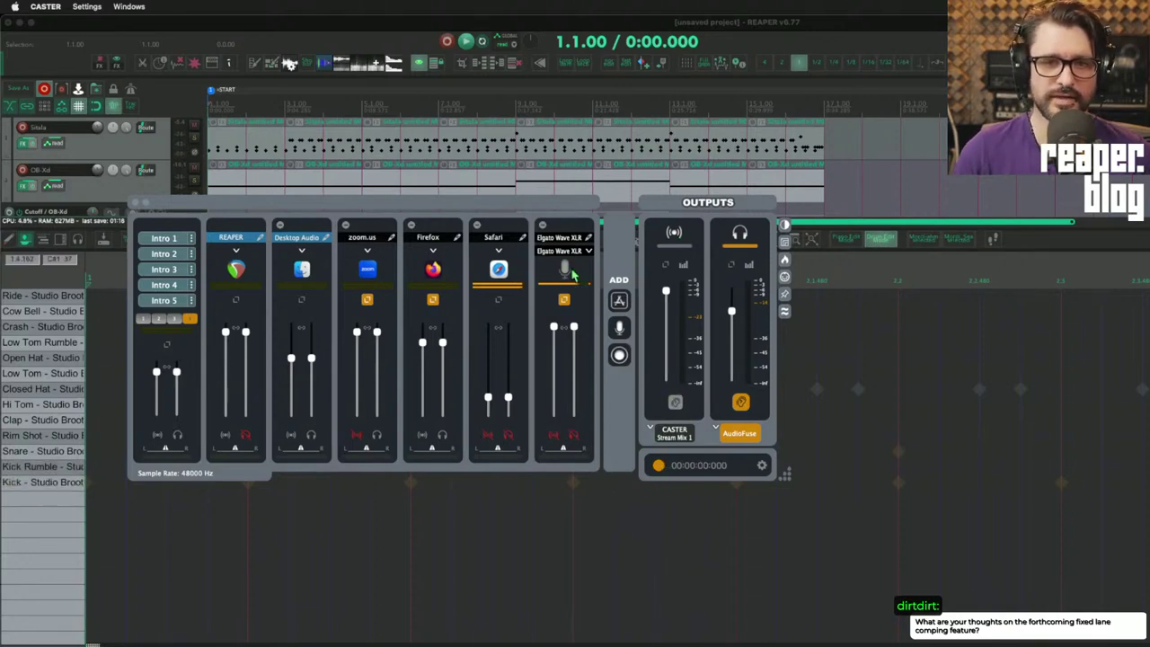
- Briefly unmute the Elgato Wave XLR microphone channel in the headphone mix and mute it again
{"action": "mouse_move", "coordinate": [574, 327]}
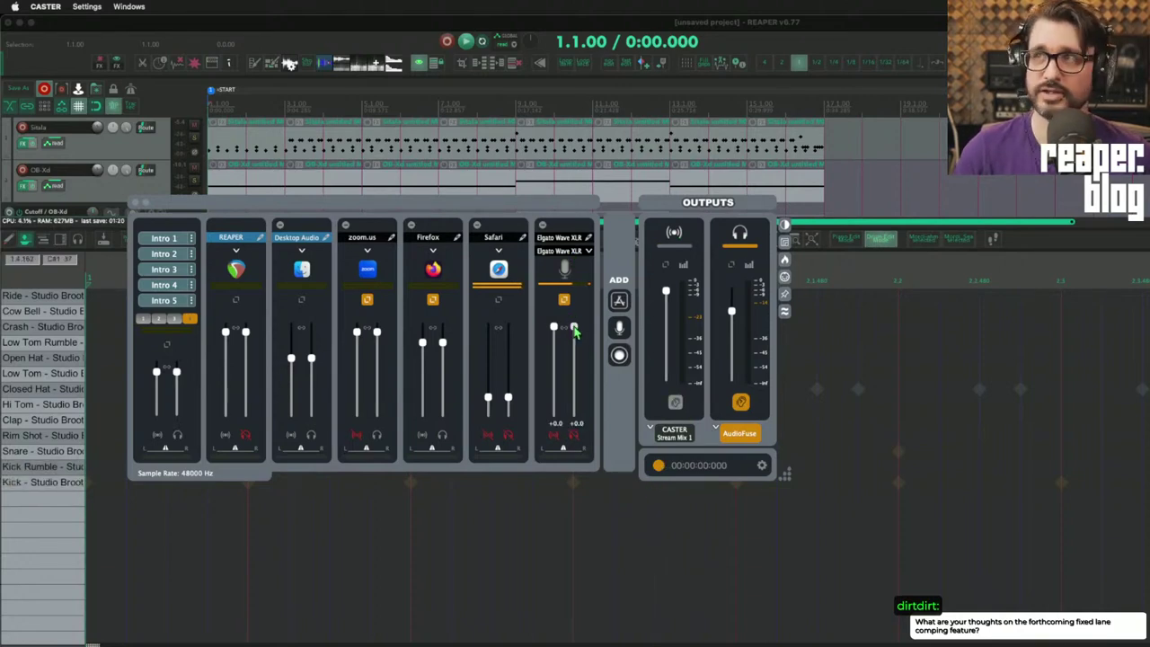
{"action": "left_click", "coordinate": [563, 299]}
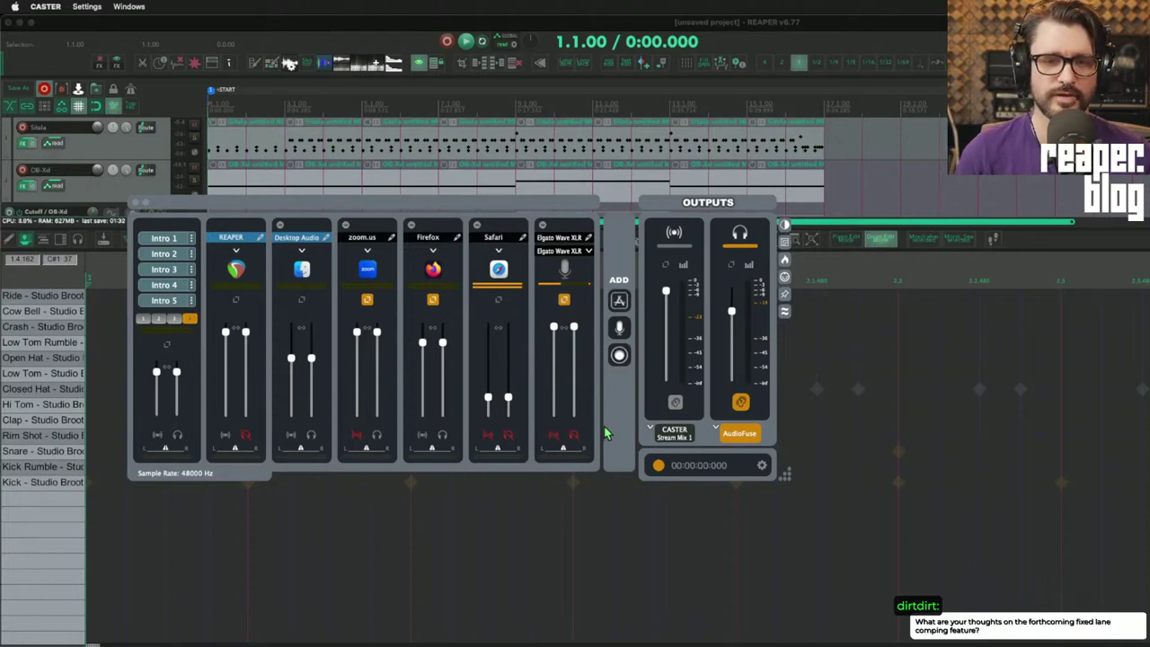
{"action": "left_click", "coordinate": [574, 439]}
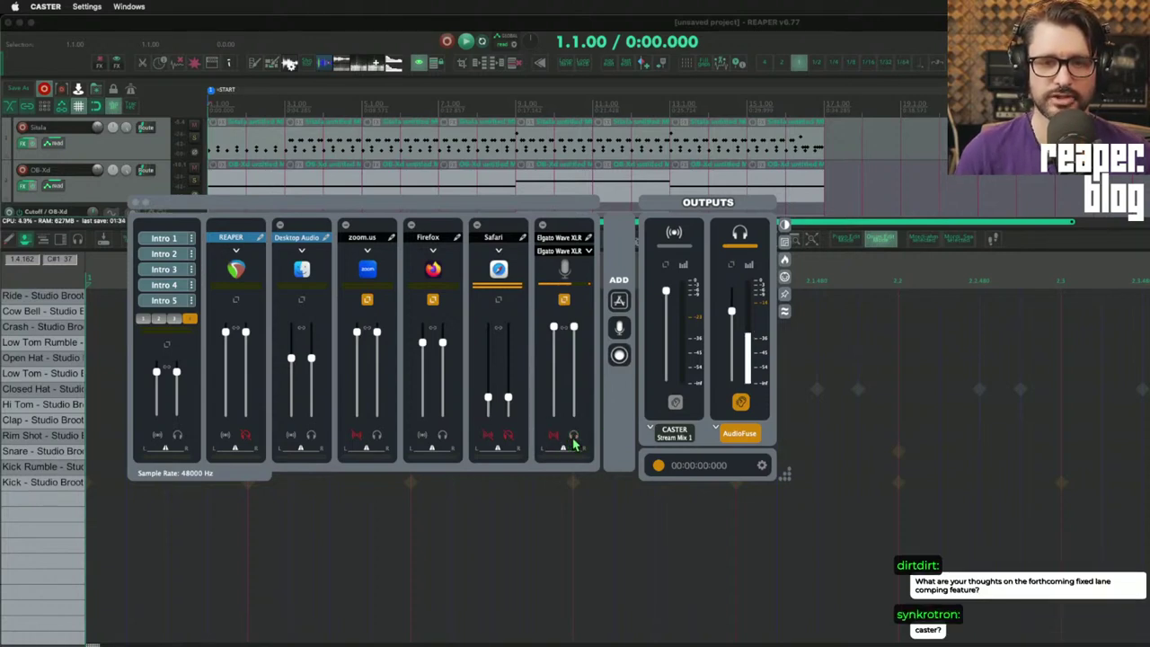
{"action": "left_click", "coordinate": [574, 440]}
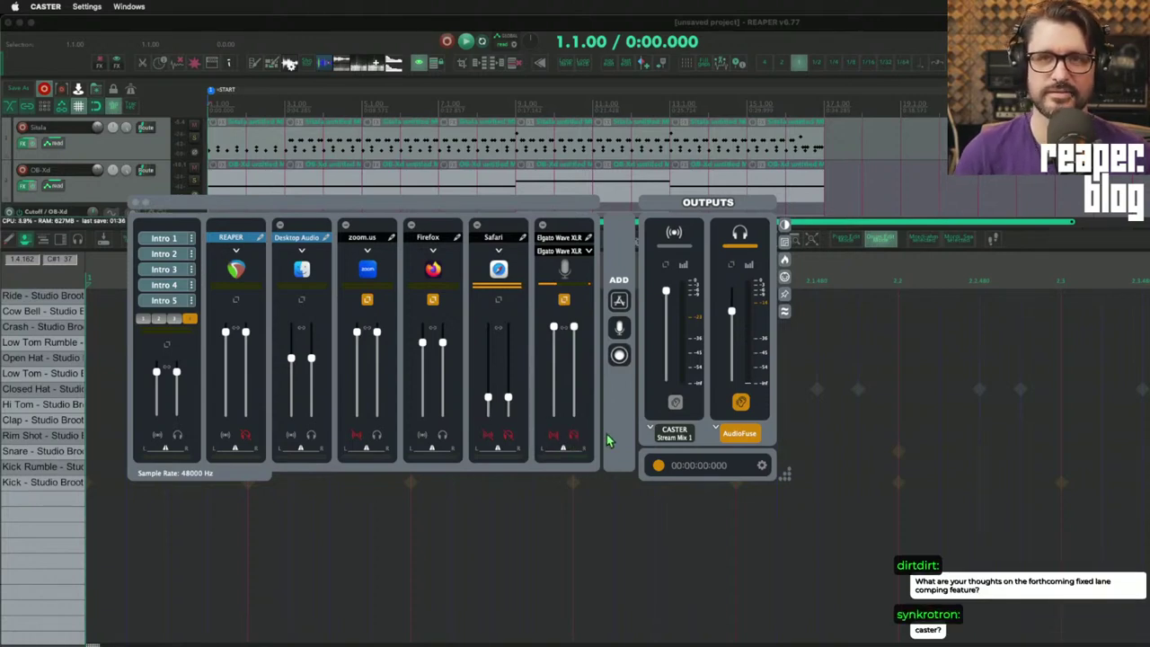
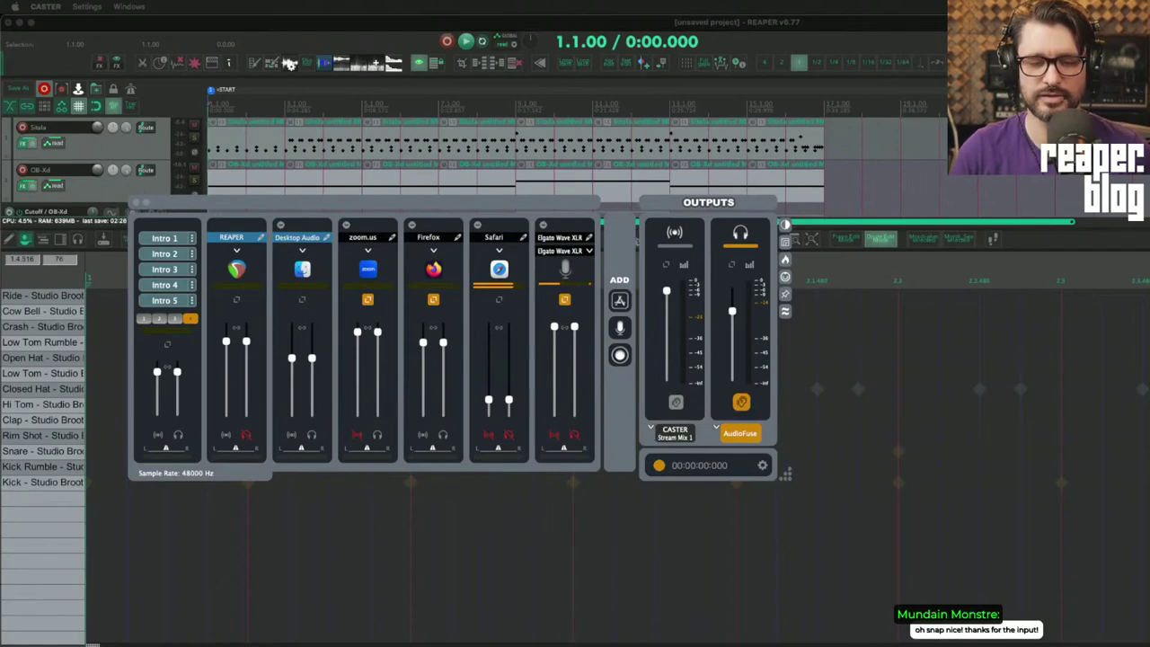
{"action": "key", "text": "F4"}
{"action": "scroll", "coordinate": [705, 431], "scroll_direction": "right", "scroll_amount": 3}
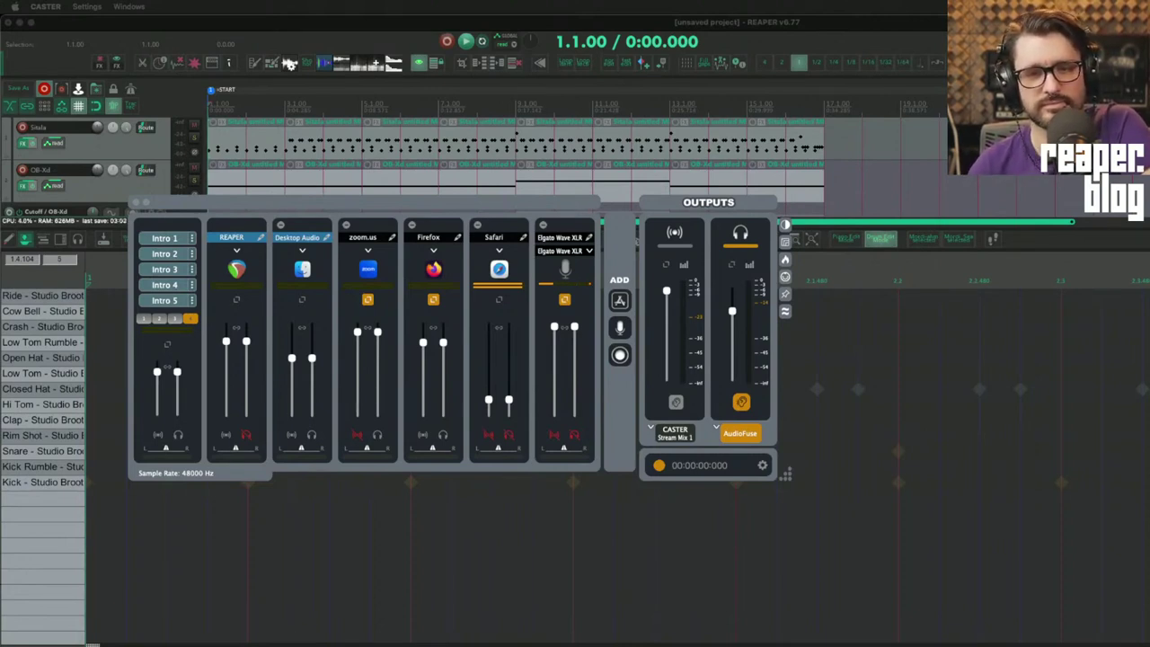
- Switch back to REAPER, open the Monitoring FX chain, and examine the input-to-output routing in the Channel Mapper-Downmixer
{"action": "left_click", "coordinate": [174, 97]}
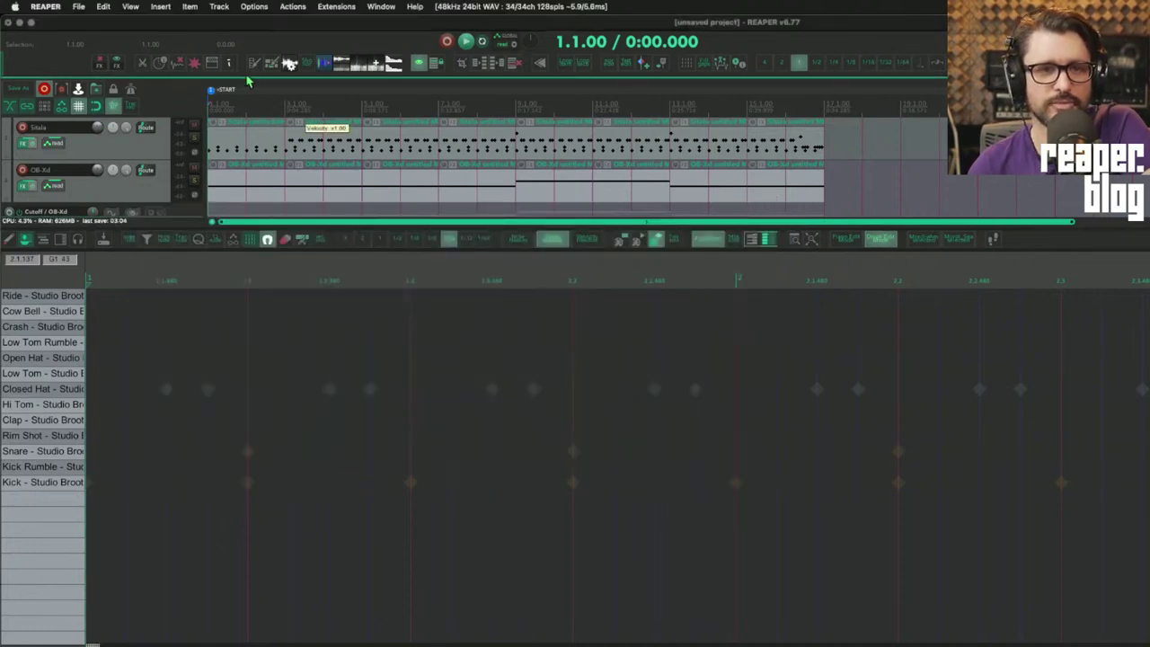
{"action": "left_click", "coordinate": [118, 66]}
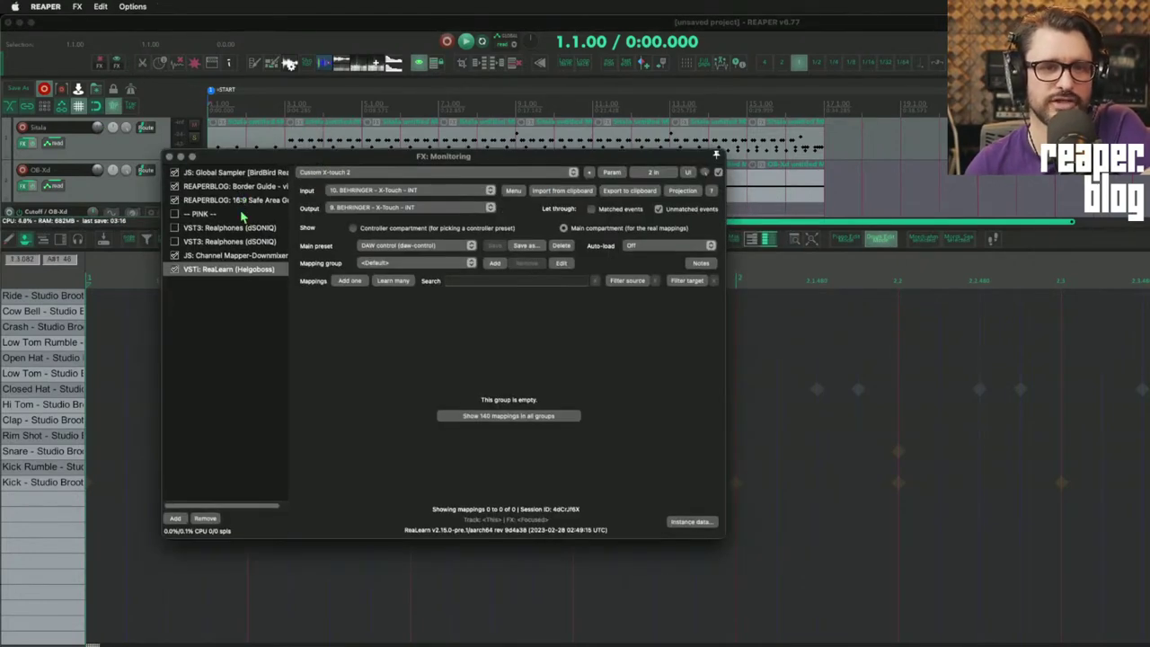
{"action": "left_click", "coordinate": [225, 256]}
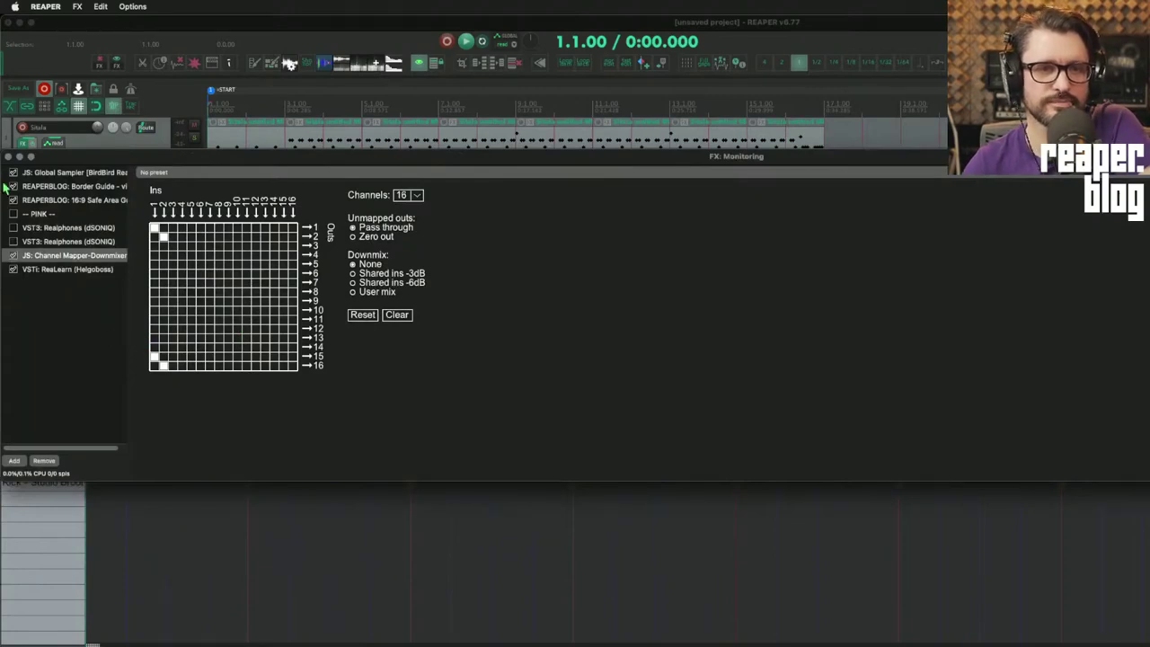
{"action": "left_click_drag", "start_coordinate": [193, 162], "coordinate": [270, 147]}
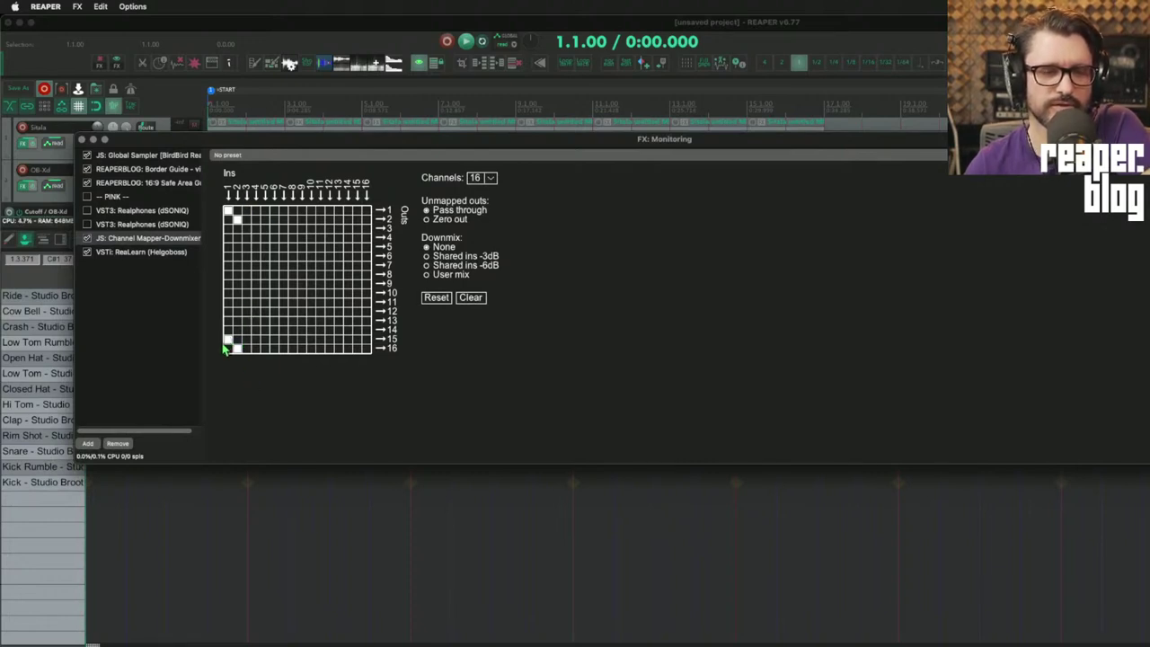
- Switch to Audio MIDI Setup, inspect which subdevices make up the Aggregate Device, and return to the Monitoring FX window in REAPER
{"action": "left_click", "coordinate": [393, 50]}
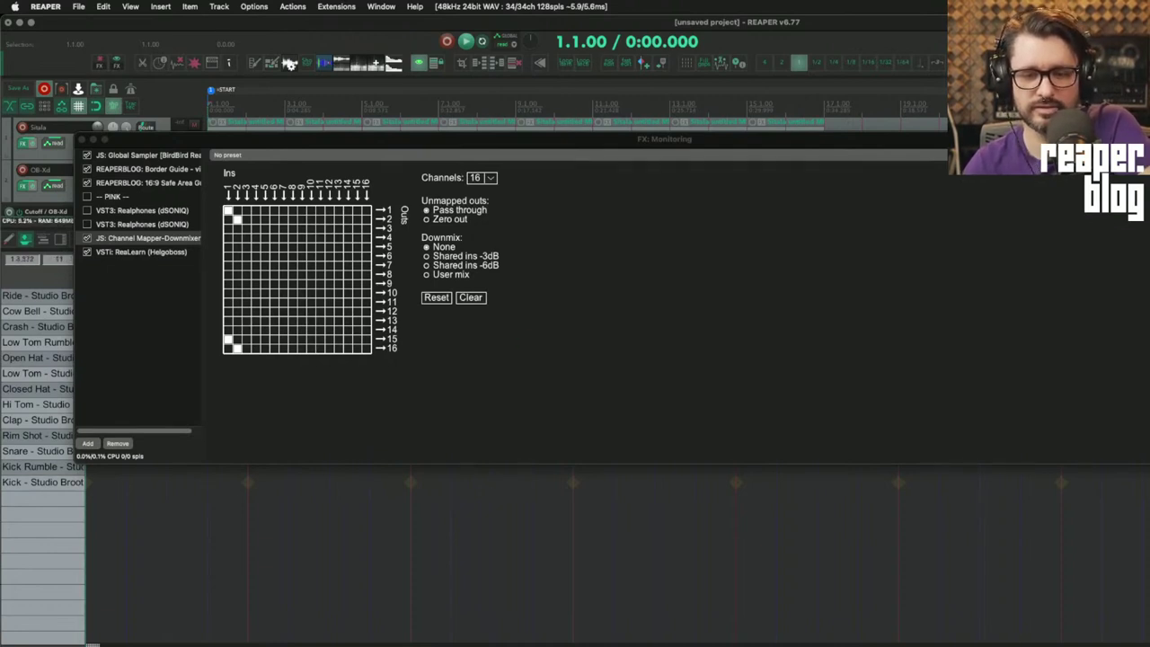
{"action": "left_click", "coordinate": [436, 644]}
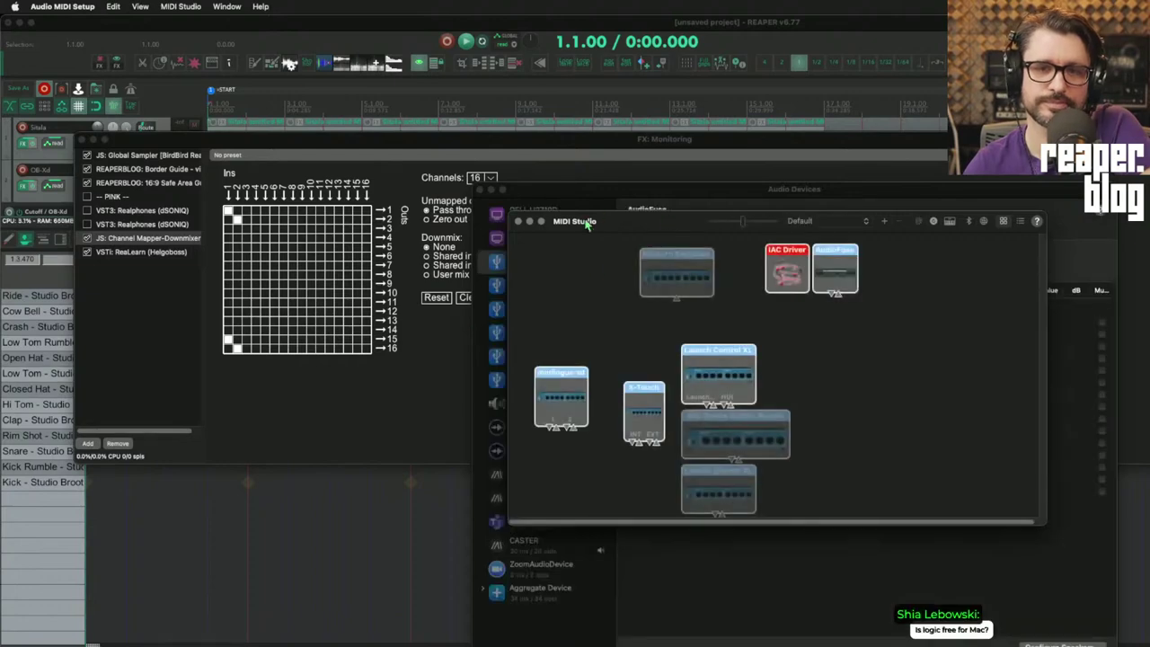
{"action": "left_click_drag", "start_coordinate": [580, 191], "coordinate": [256, 85]}
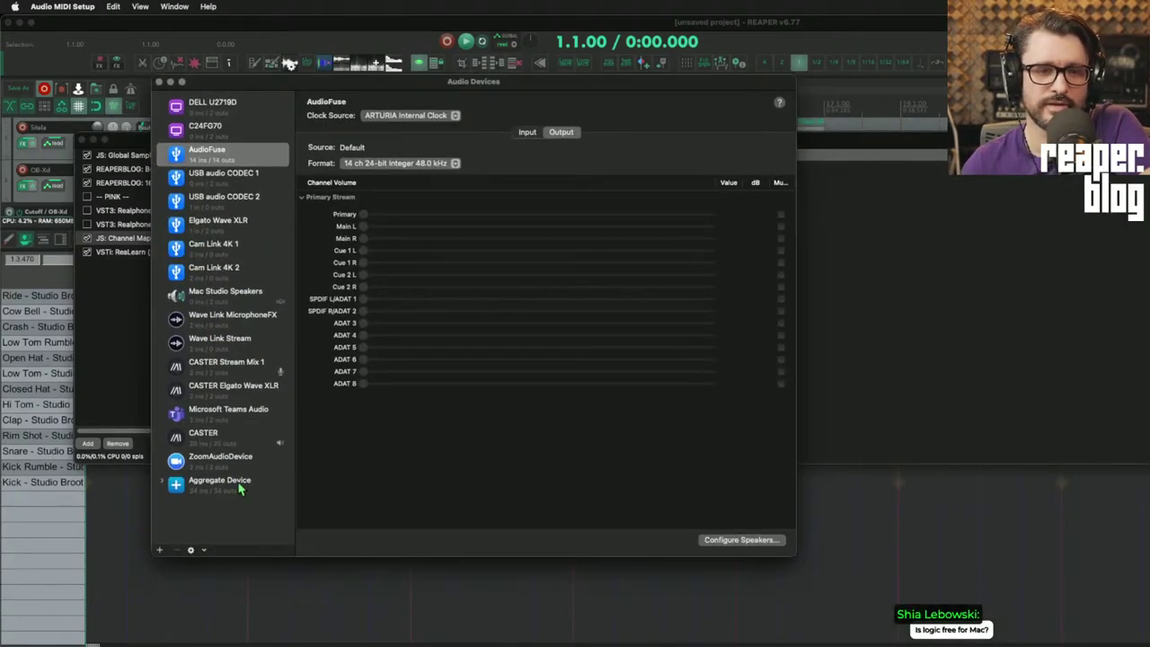
{"action": "left_click", "coordinate": [236, 483]}
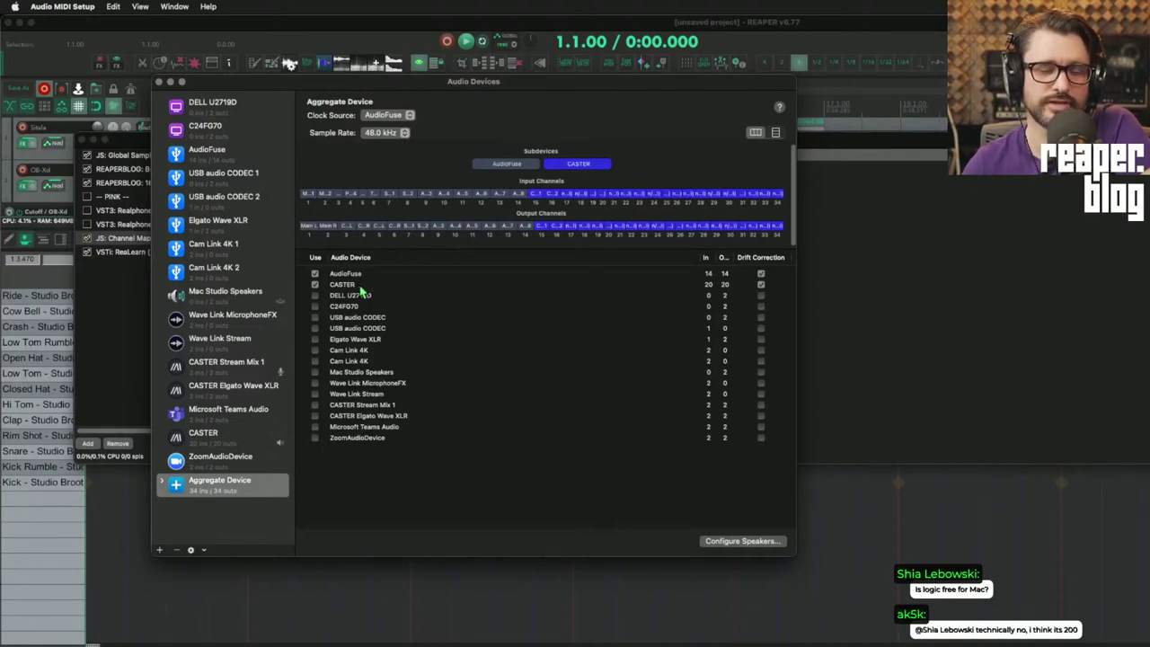
{"action": "left_click", "coordinate": [131, 286]}
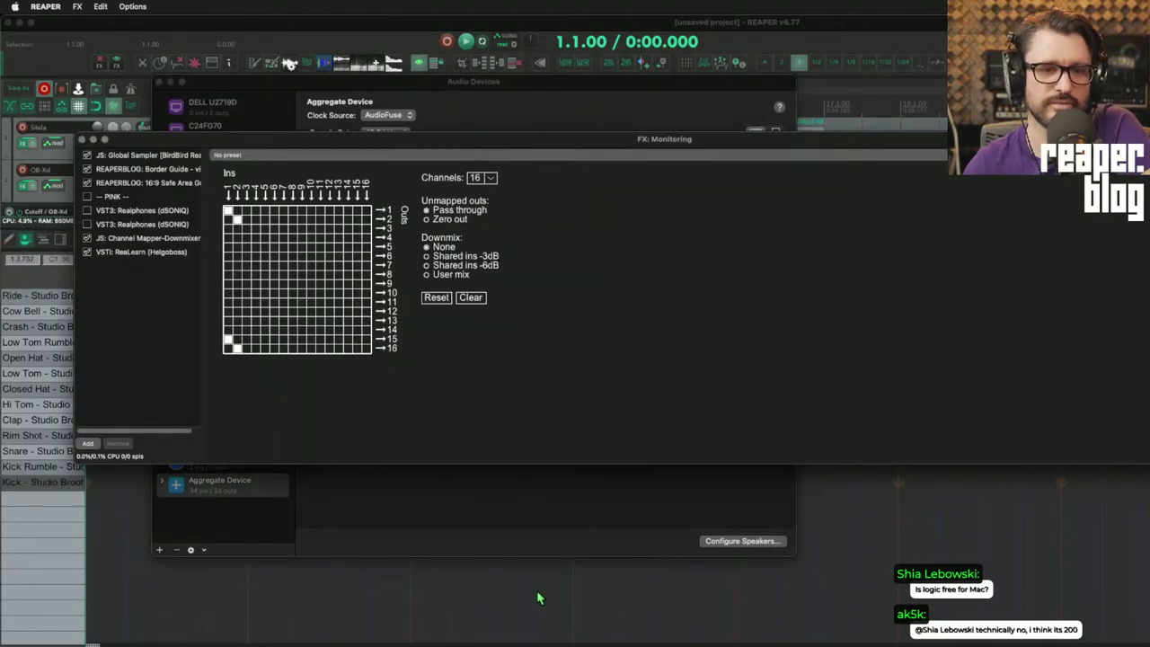
- Play the project while checking the REAPER channel's signal in CASTER, and return to REAPER to stop playback
{"action": "key", "text": "super+Tab"}
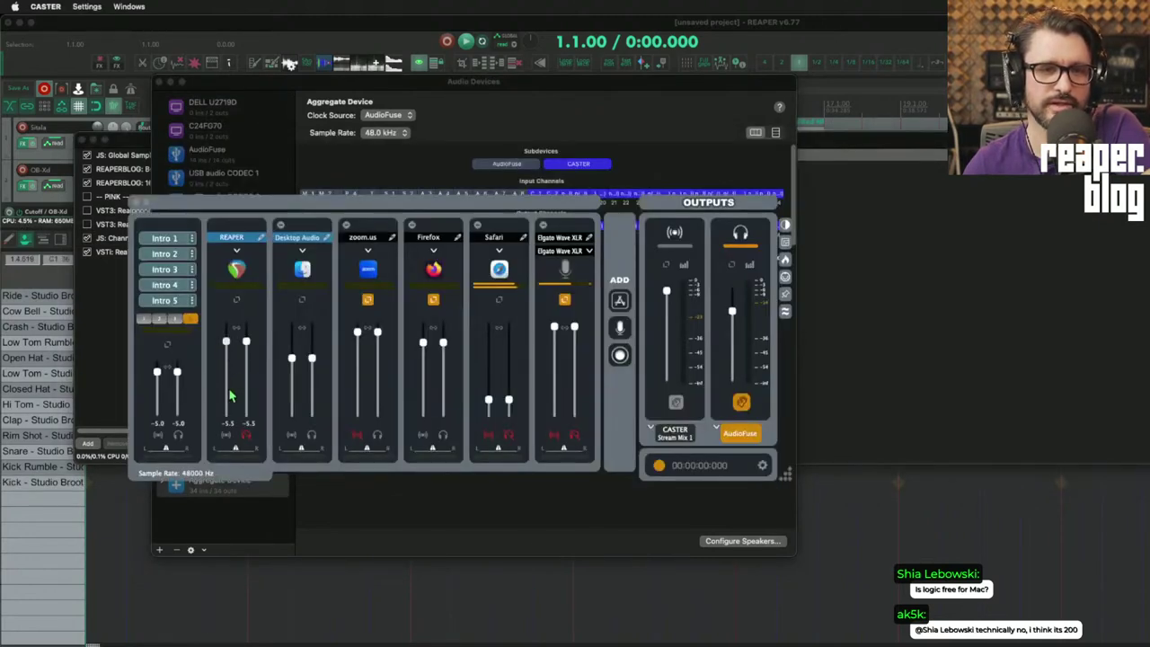
{"action": "key", "text": "super+Tab"}
{"action": "key", "text": "space"}
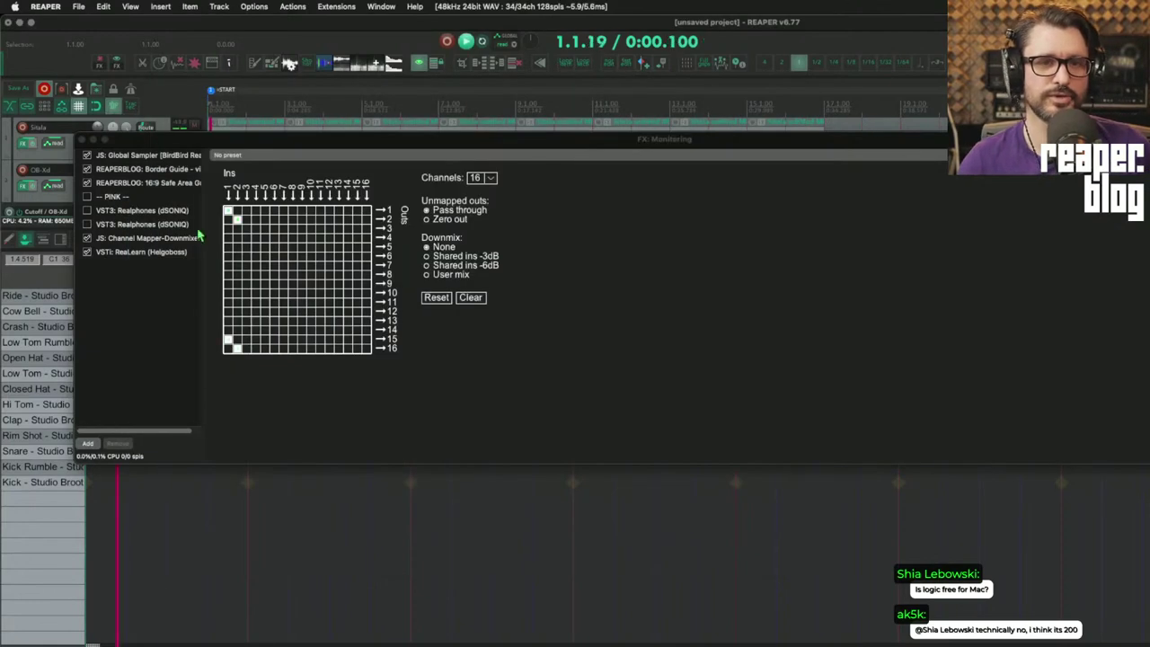
{"action": "key", "text": "super+Tab"}
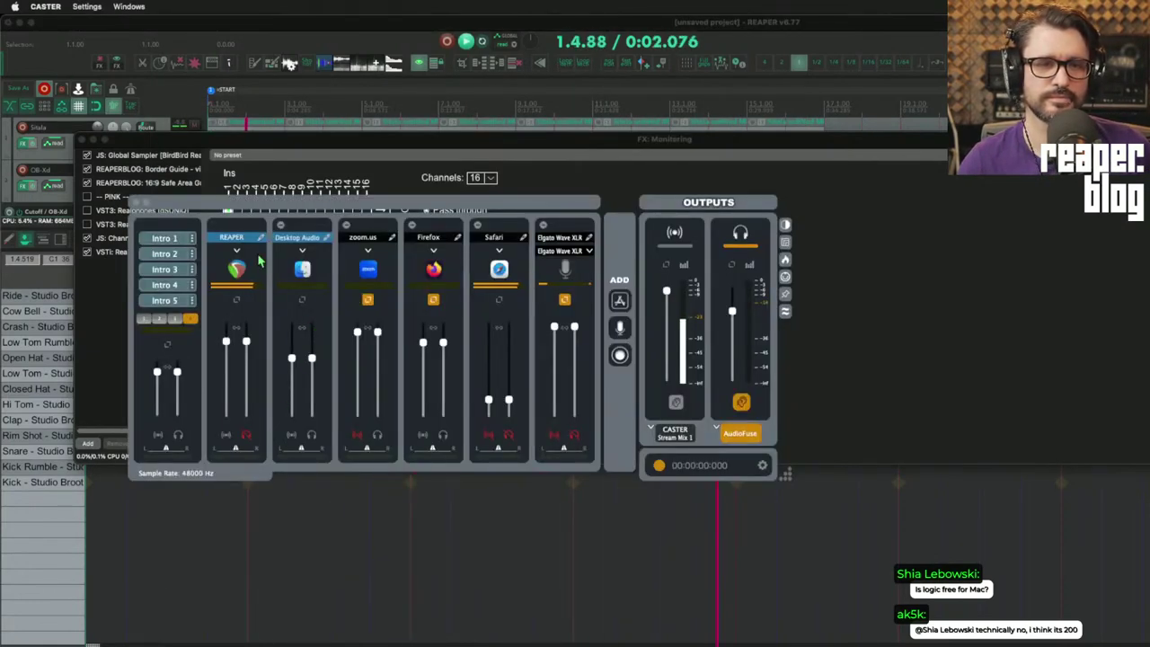
{"action": "key", "text": "super+Tab"}
{"action": "key", "text": "space"}
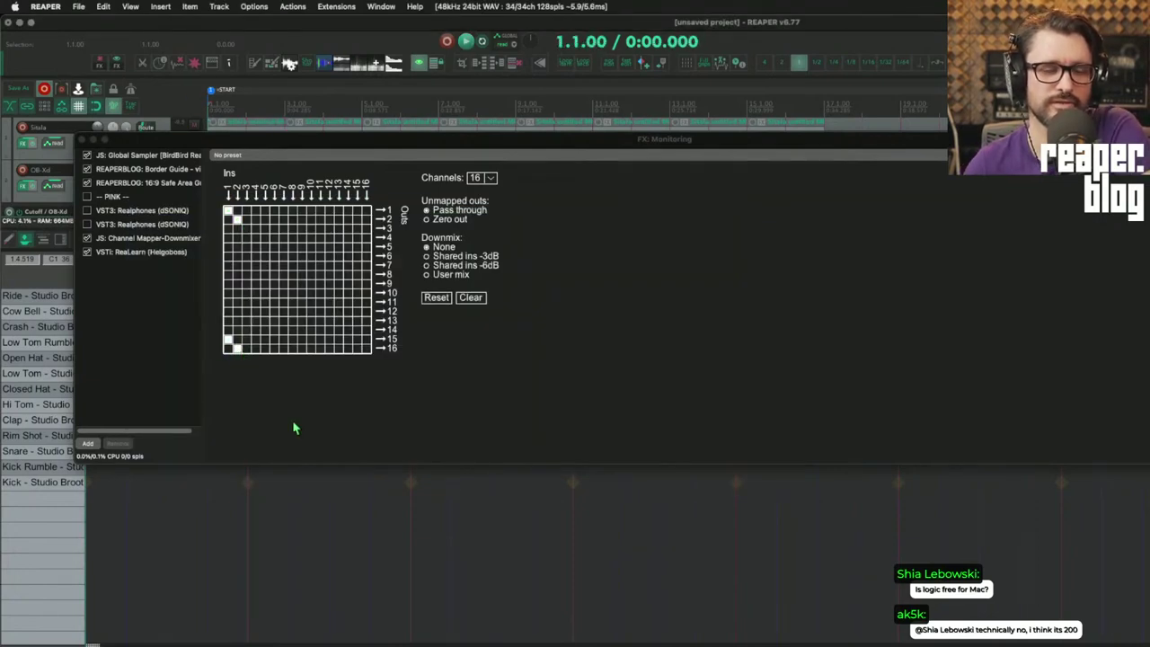
- Close the Monitoring FX window, check the selected audio device in REAPER's preferences, and close them
{"action": "left_click", "coordinate": [80, 139]}
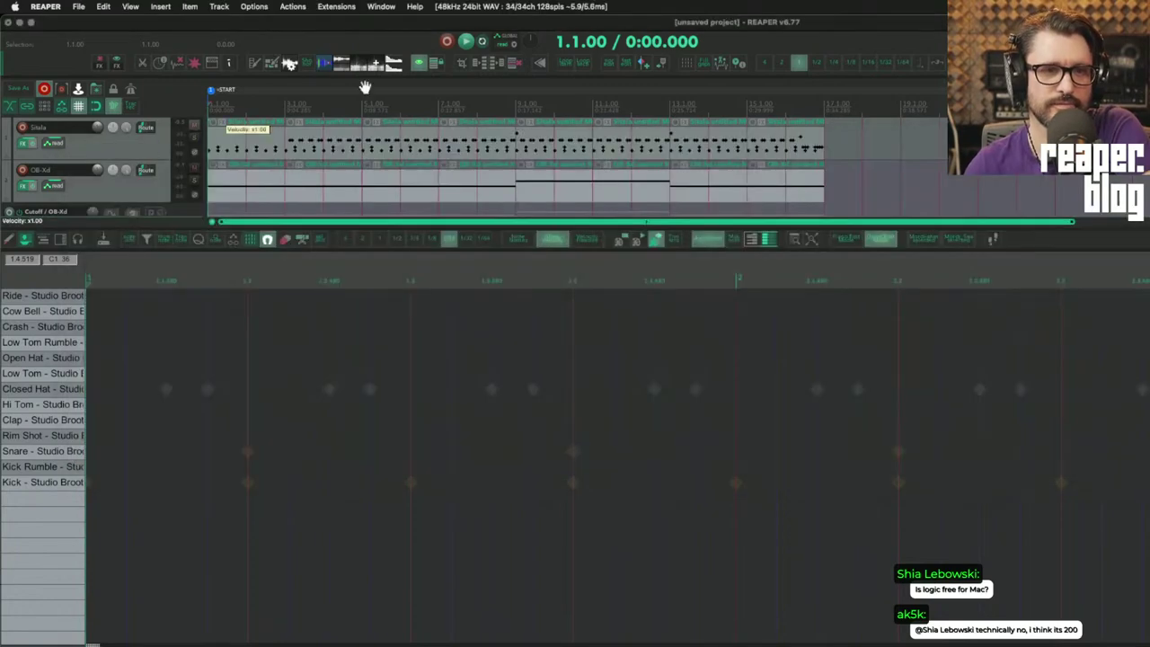
{"action": "left_click", "coordinate": [469, 9]}
{"action": "left_click", "coordinate": [473, 24]}
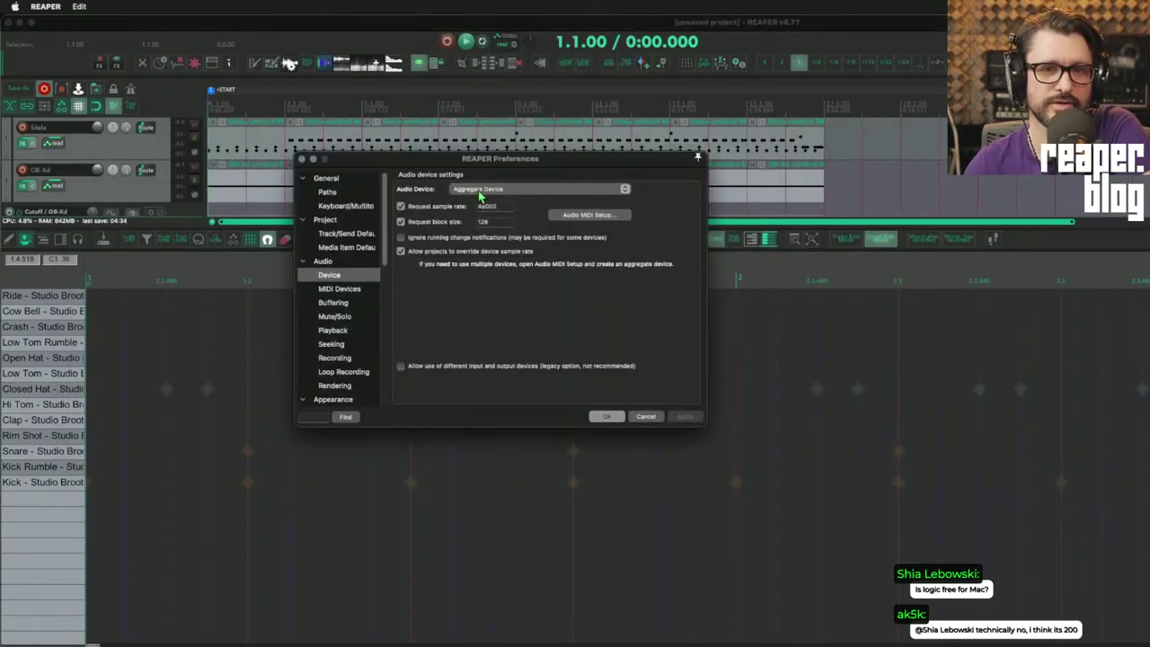
{"action": "left_click", "coordinate": [606, 417]}
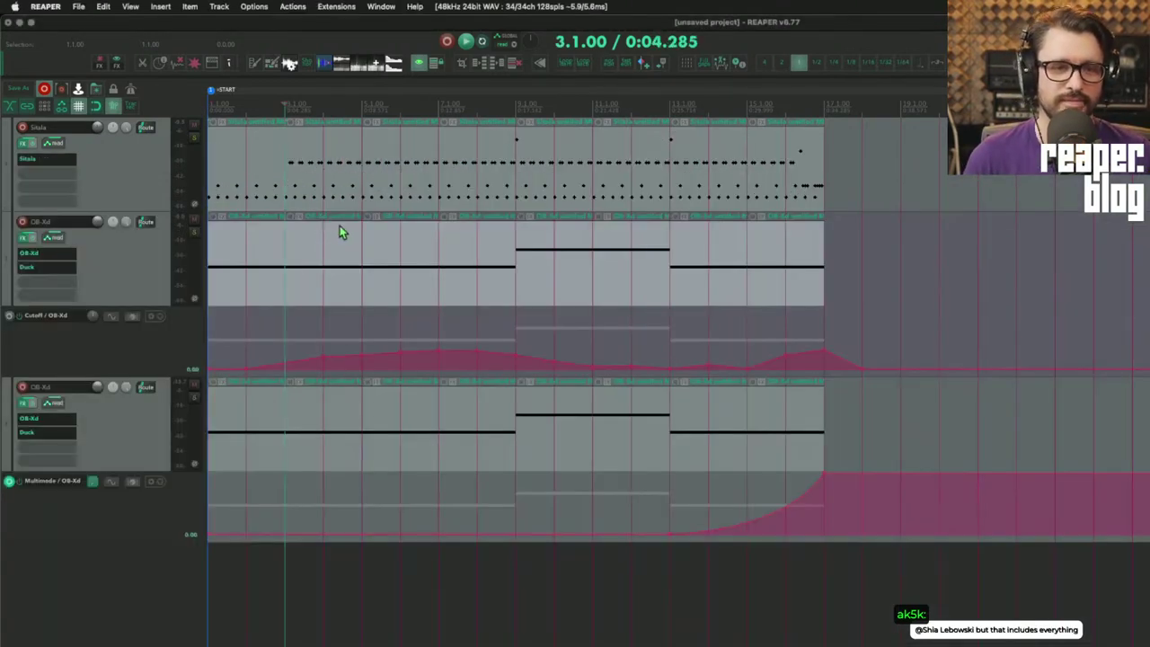
- Show the mixer, add OTT to the master track, and set its Depth to 34% during playback
{"action": "key", "text": "super+m"}
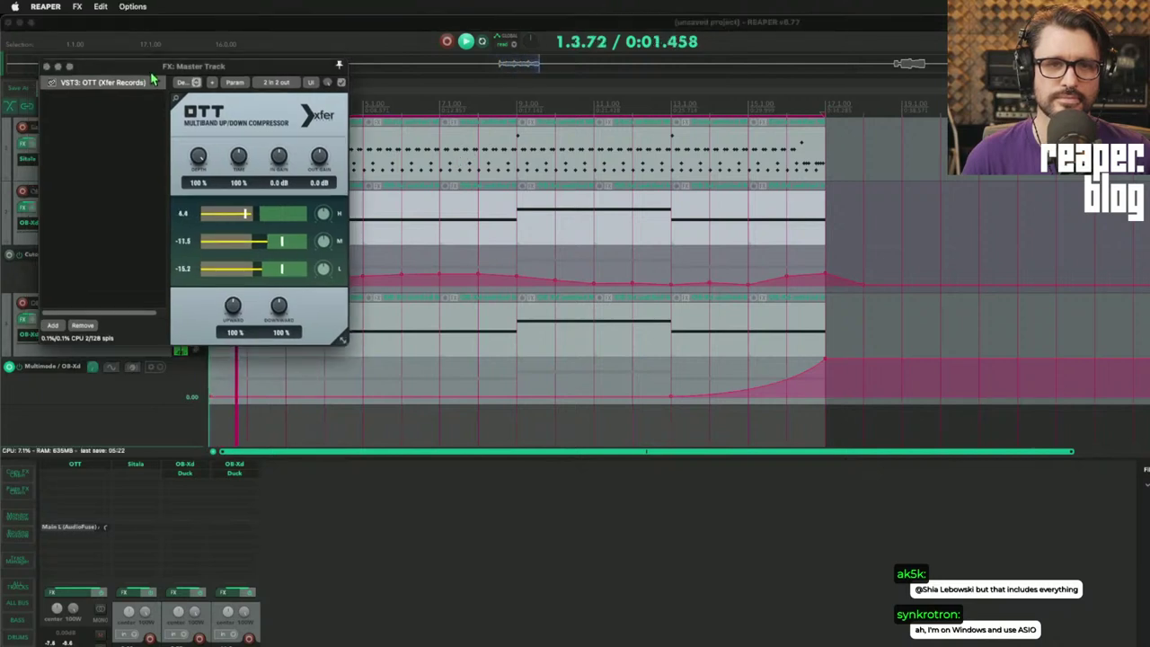
{"action": "left_click_drag", "start_coordinate": [108, 63], "coordinate": [379, 82]}
{"action": "left_click_drag", "start_coordinate": [459, 173], "coordinate": [491, 279]}
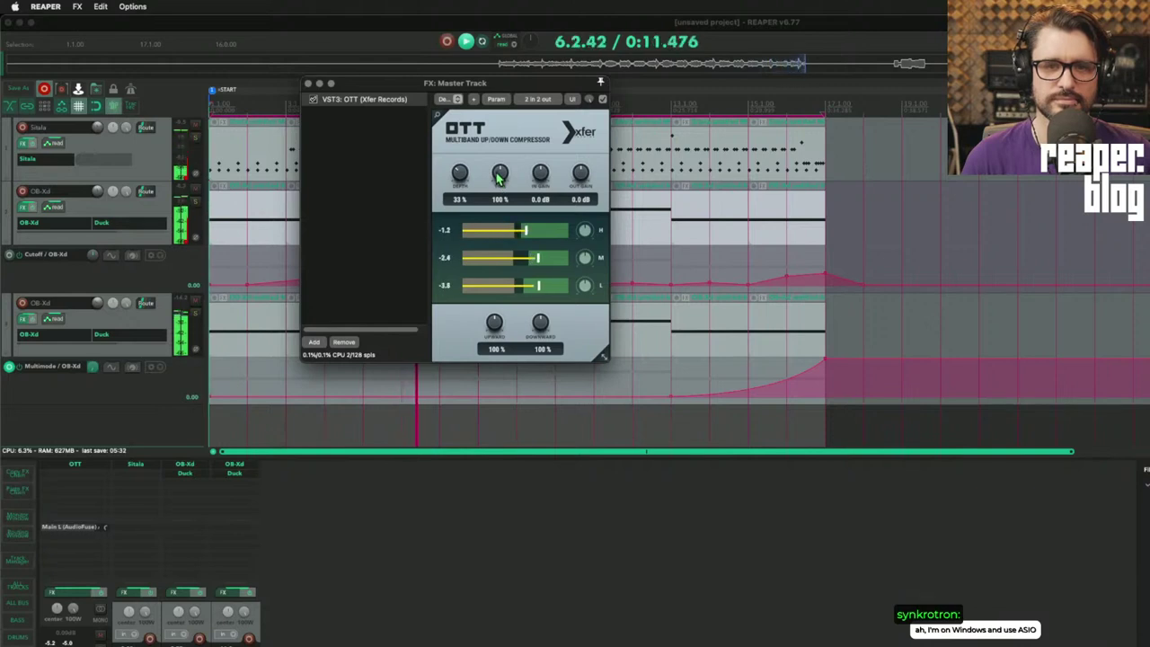
{"action": "left_click", "coordinate": [443, 101]}
{"action": "left_click", "coordinate": [411, 137]}
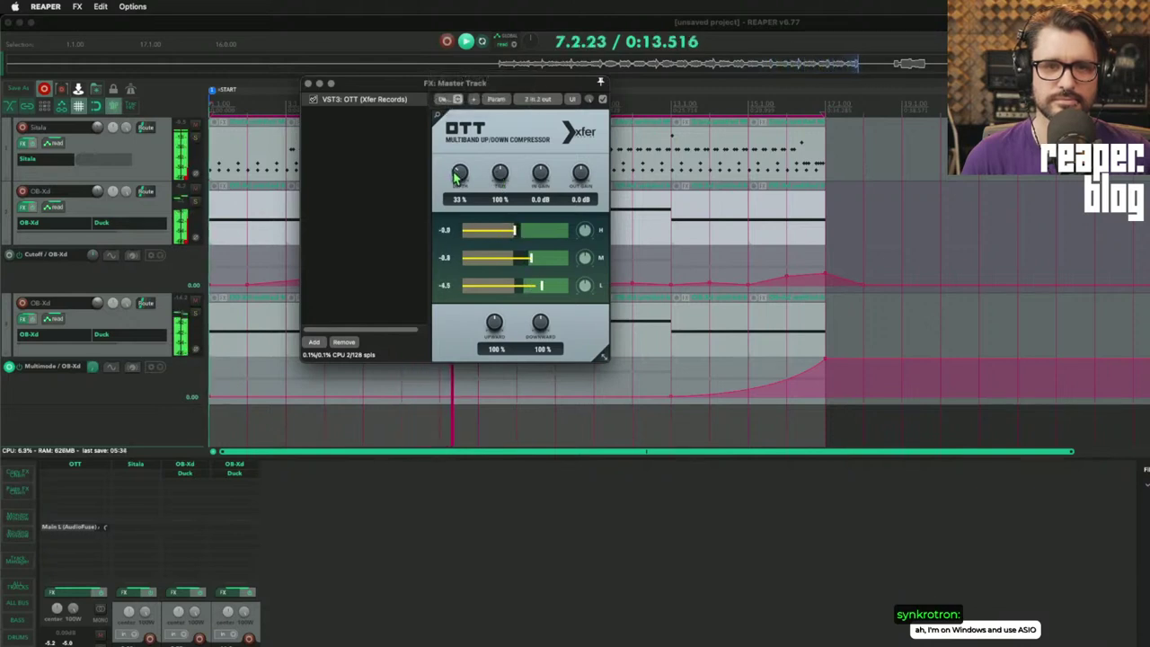
{"action": "left_click_drag", "start_coordinate": [458, 175], "coordinate": [473, 242]}
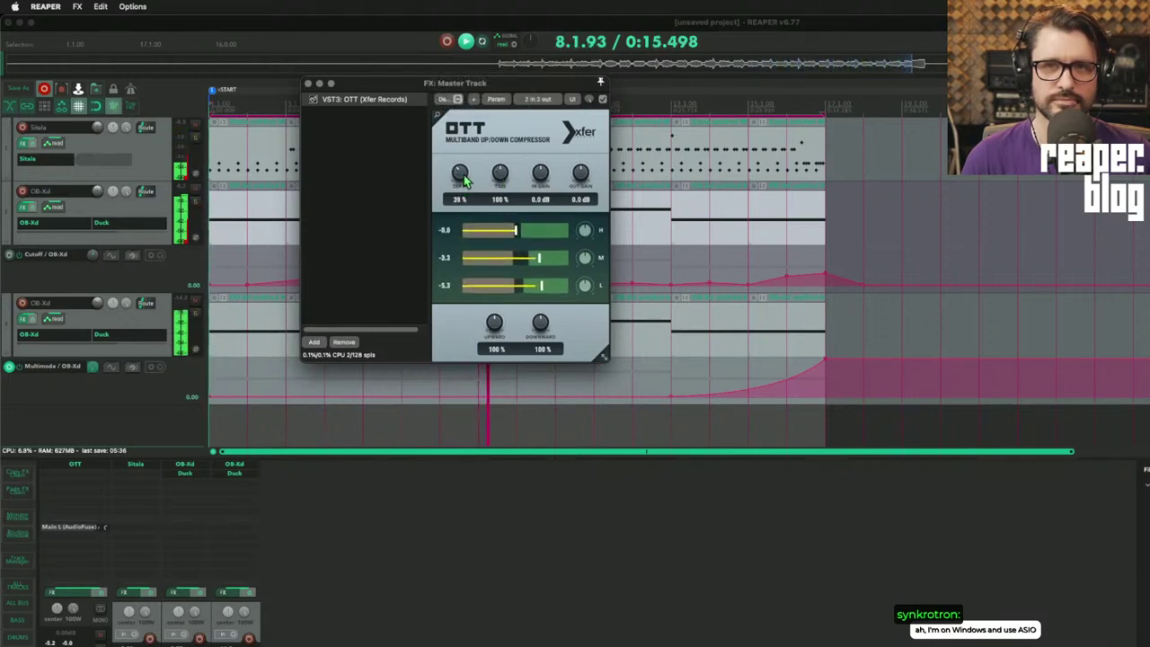
{"action": "left_click_drag", "start_coordinate": [465, 181], "coordinate": [468, 196]}
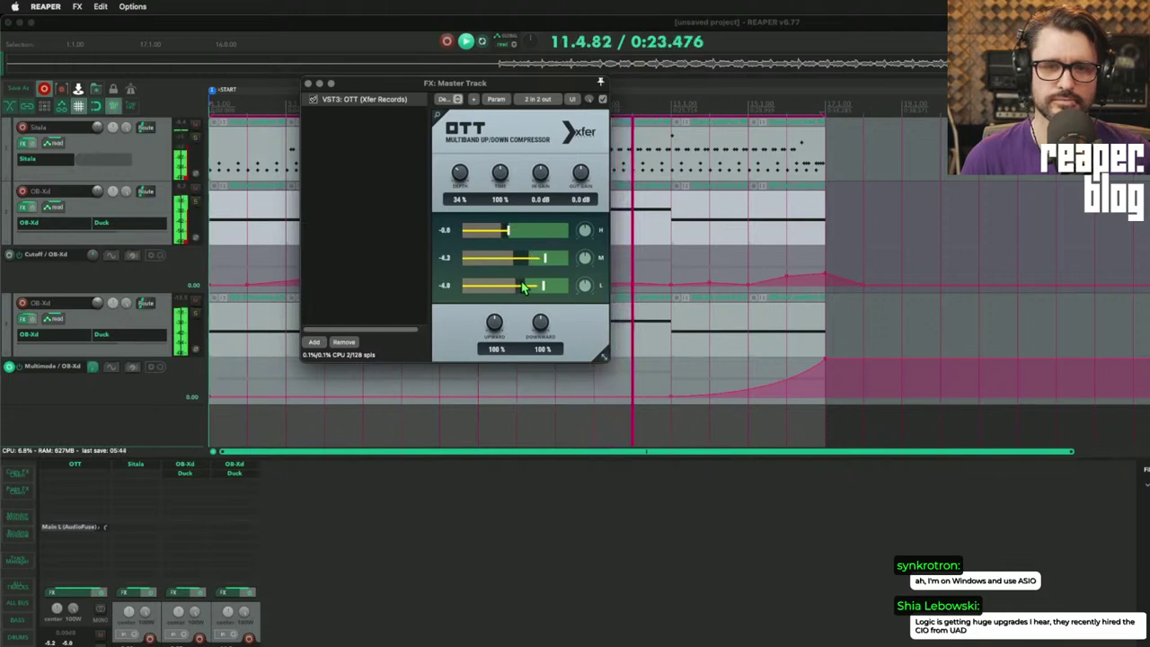
- Set OTT's Time to 58%, Upward to 38% and Downward to 42%
{"action": "left_click_drag", "start_coordinate": [496, 180], "coordinate": [497, 216]}
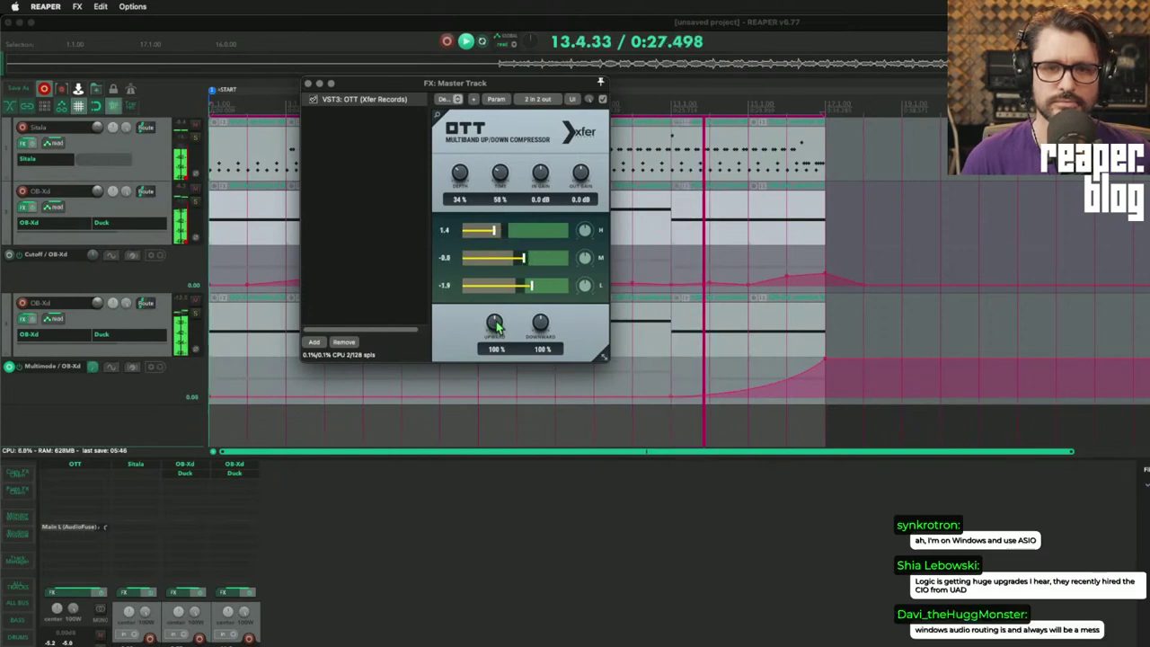
{"action": "left_click_drag", "start_coordinate": [494, 323], "coordinate": [498, 370]}
{"action": "left_click_drag", "start_coordinate": [540, 324], "coordinate": [544, 365]}
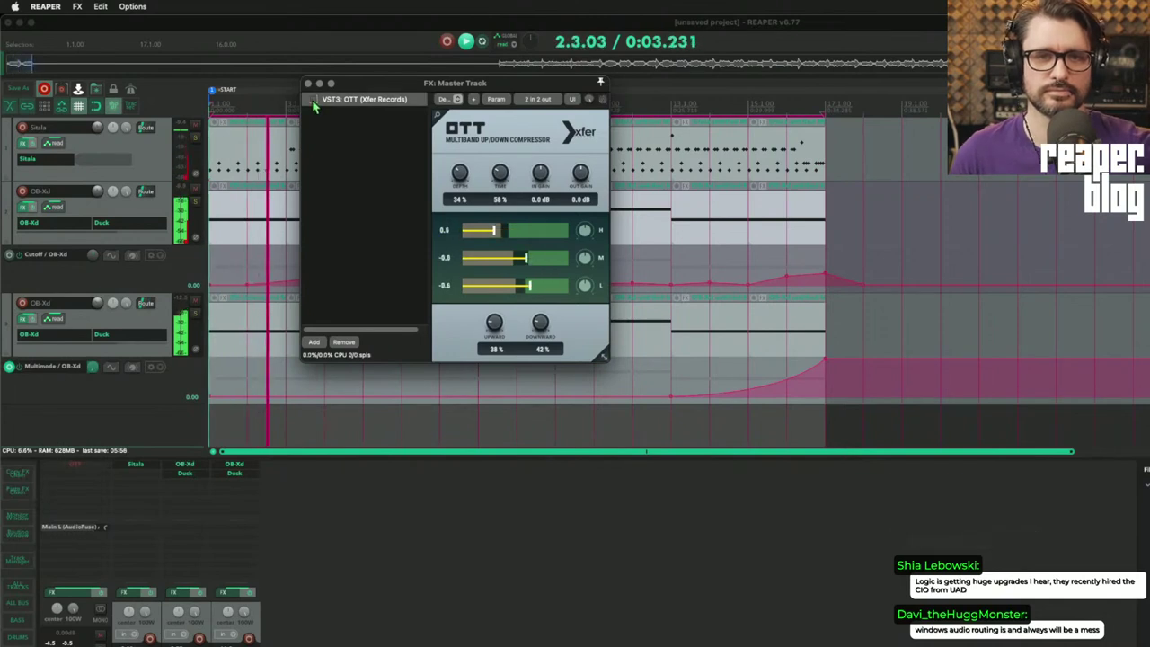
- Add SausageFattener after OTT on the master track, set Fatness to 82%, raise Color and lower Gain
{"action": "left_click", "coordinate": [809, 629]}
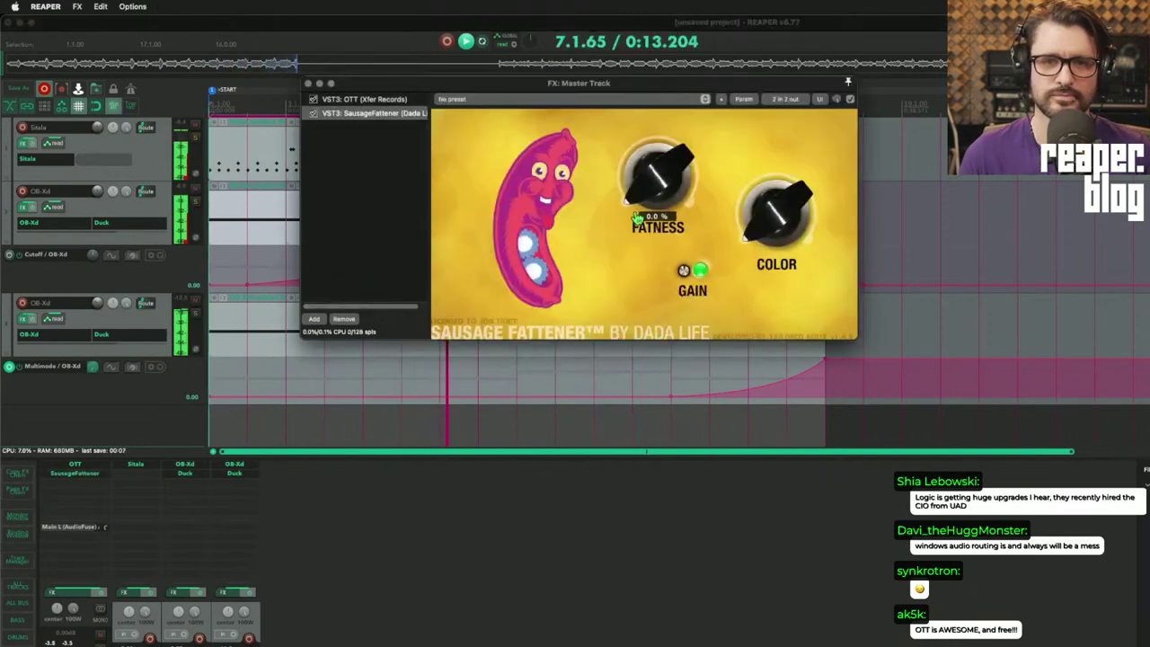
{"action": "mouse_move", "coordinate": [686, 272]}
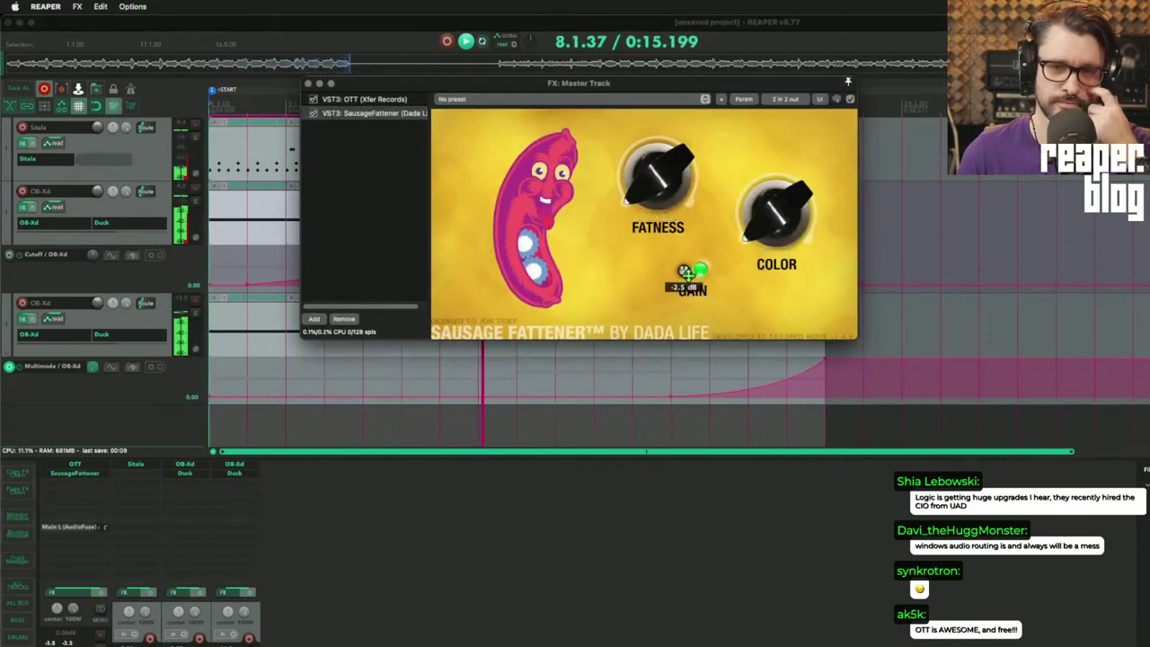
{"action": "left_click_drag", "start_coordinate": [653, 184], "coordinate": [652, 144]}
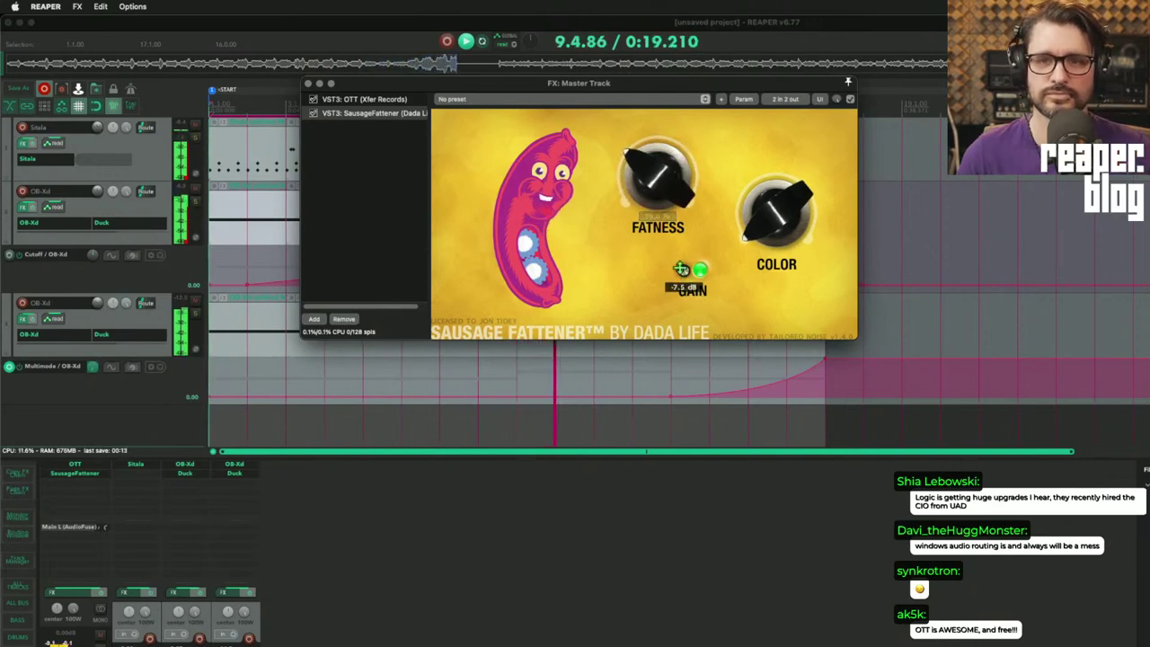
{"action": "mouse_move", "coordinate": [666, 196]}
{"action": "left_click_drag", "start_coordinate": [658, 179], "coordinate": [658, 164]}
{"action": "mouse_move", "coordinate": [775, 211]}
{"action": "left_mouse_down"}
{"action": "mouse_move", "coordinate": [753, 79]}
{"action": "mouse_move", "coordinate": [761, 208]}
{"action": "left_mouse_up"}
{"action": "mouse_move", "coordinate": [680, 190]}
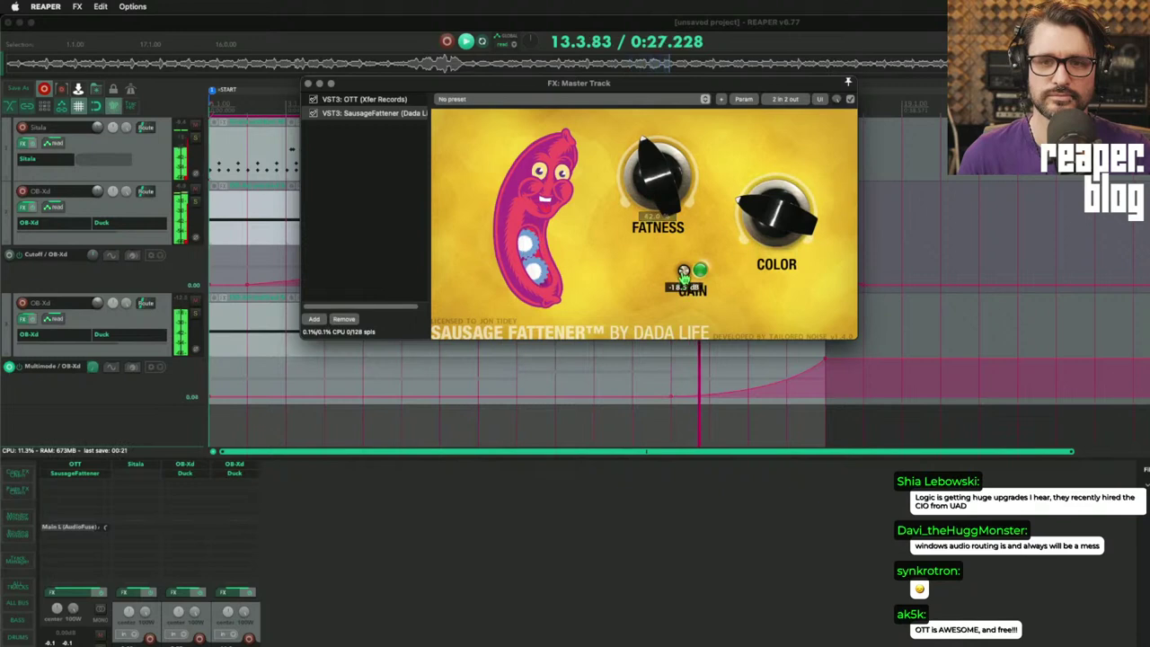
{"action": "left_click_drag", "start_coordinate": [655, 184], "coordinate": [670, 160]}
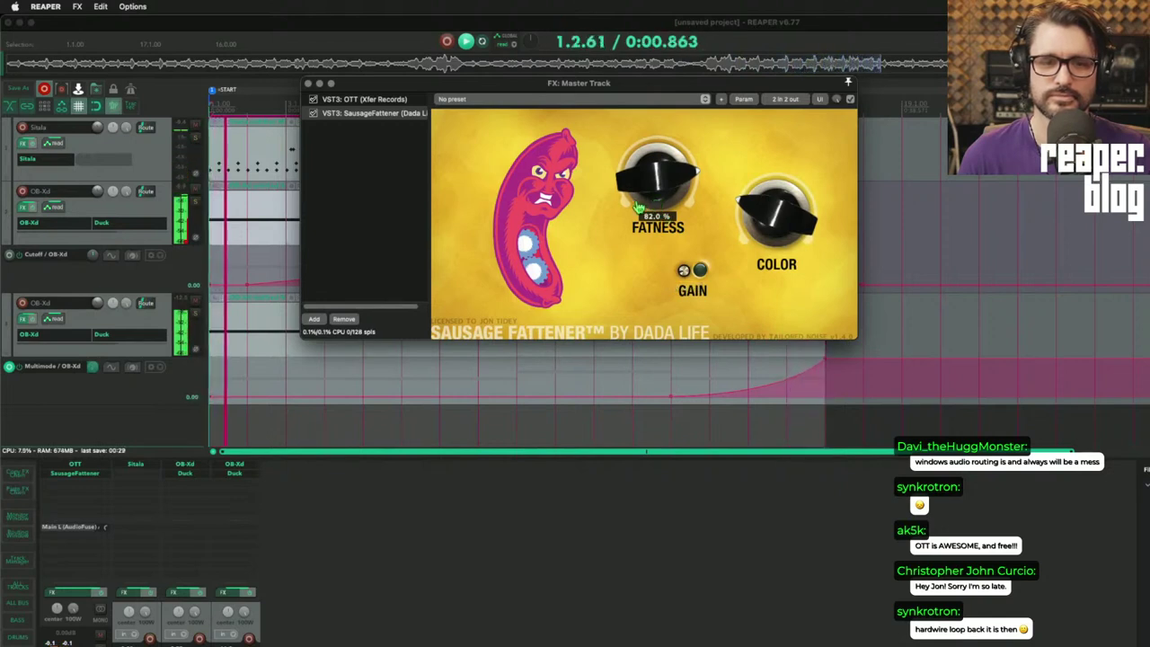
- Compare the master sound with OTT bypassed and active, close the master effects window, and stop playback
{"action": "left_click", "coordinate": [312, 100]}
{"action": "left_click", "coordinate": [312, 99]}
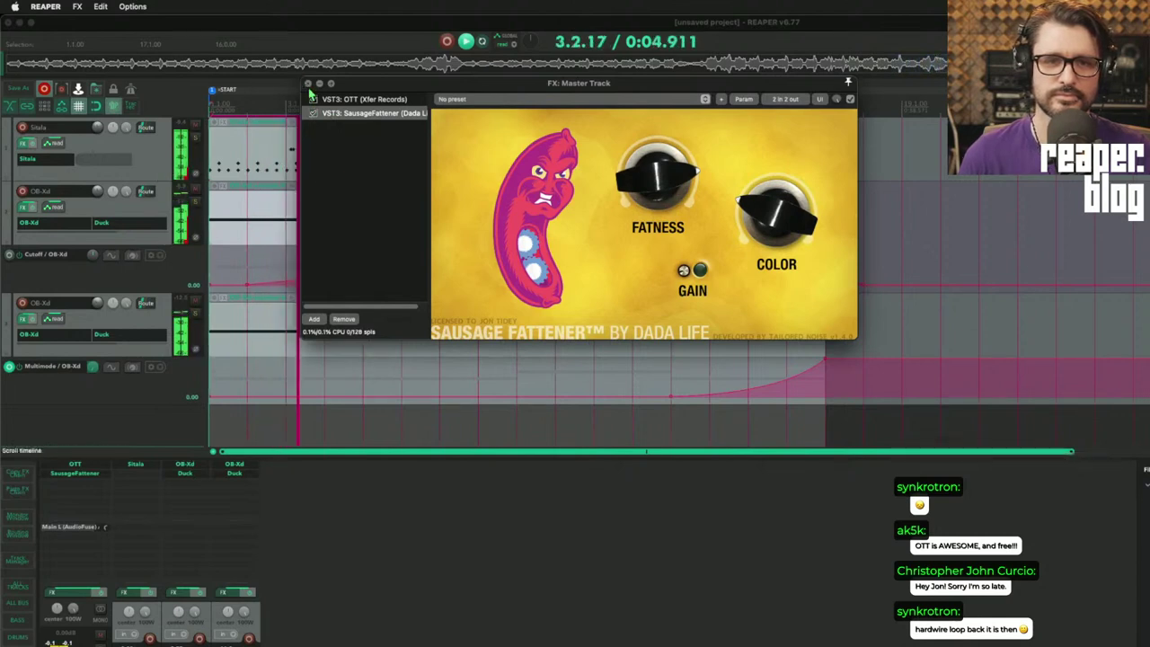
{"action": "left_click_drag", "start_coordinate": [347, 87], "coordinate": [364, 112]}
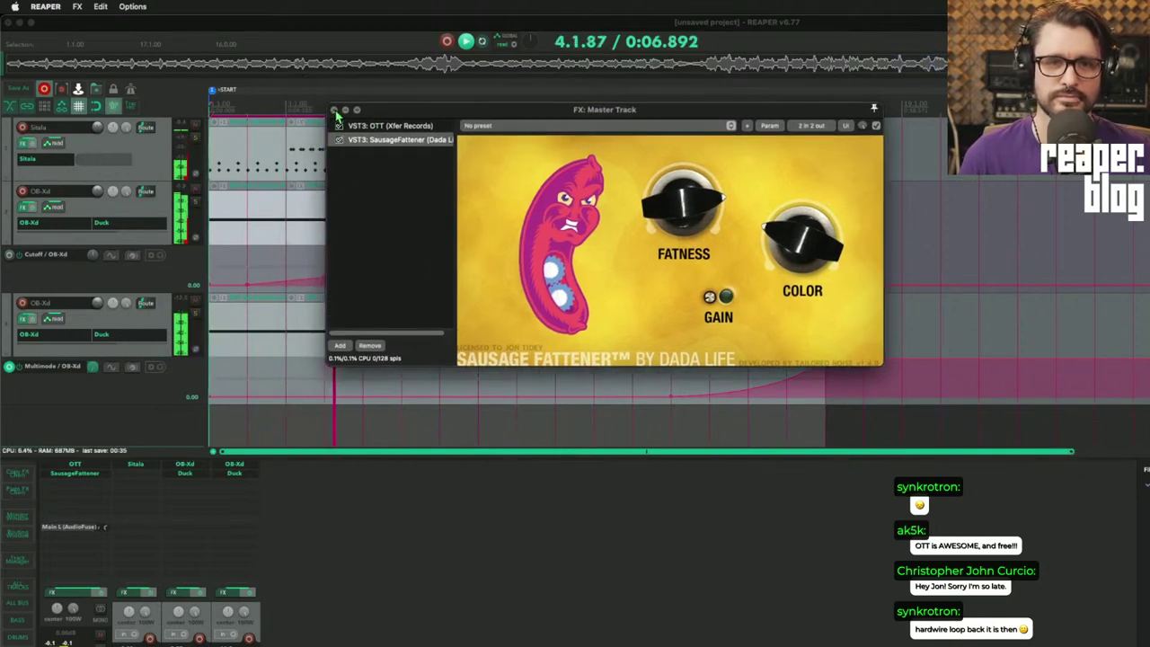
{"action": "left_click", "coordinate": [334, 110]}
{"action": "left_click", "coordinate": [149, 159]}
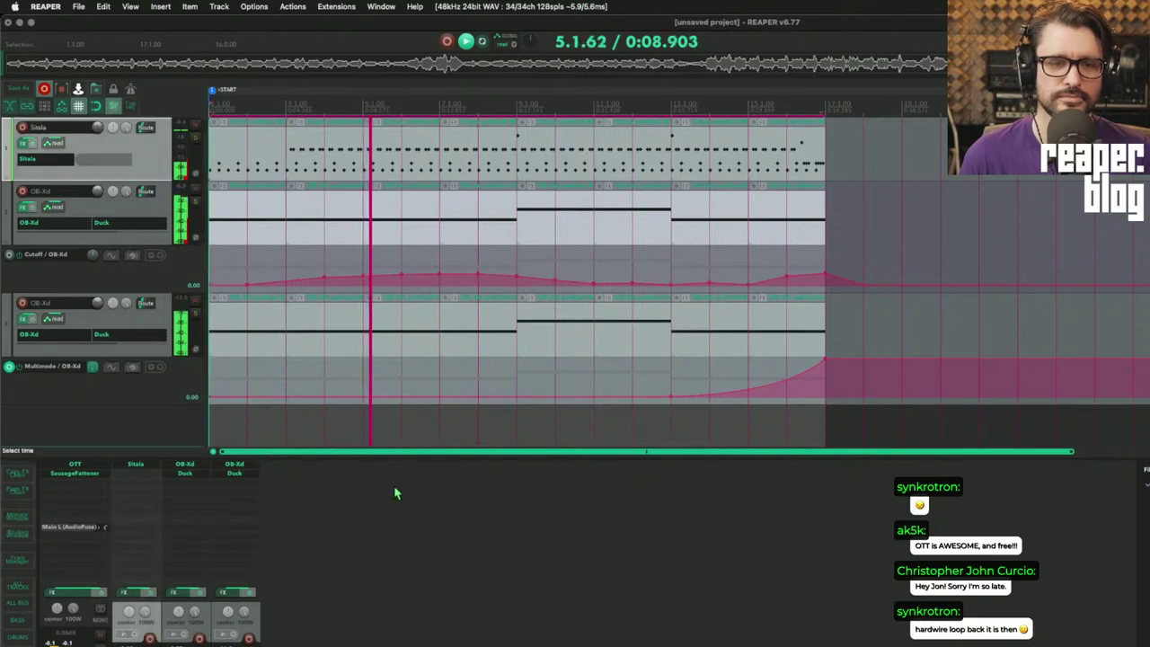
{"action": "key", "text": "space"}
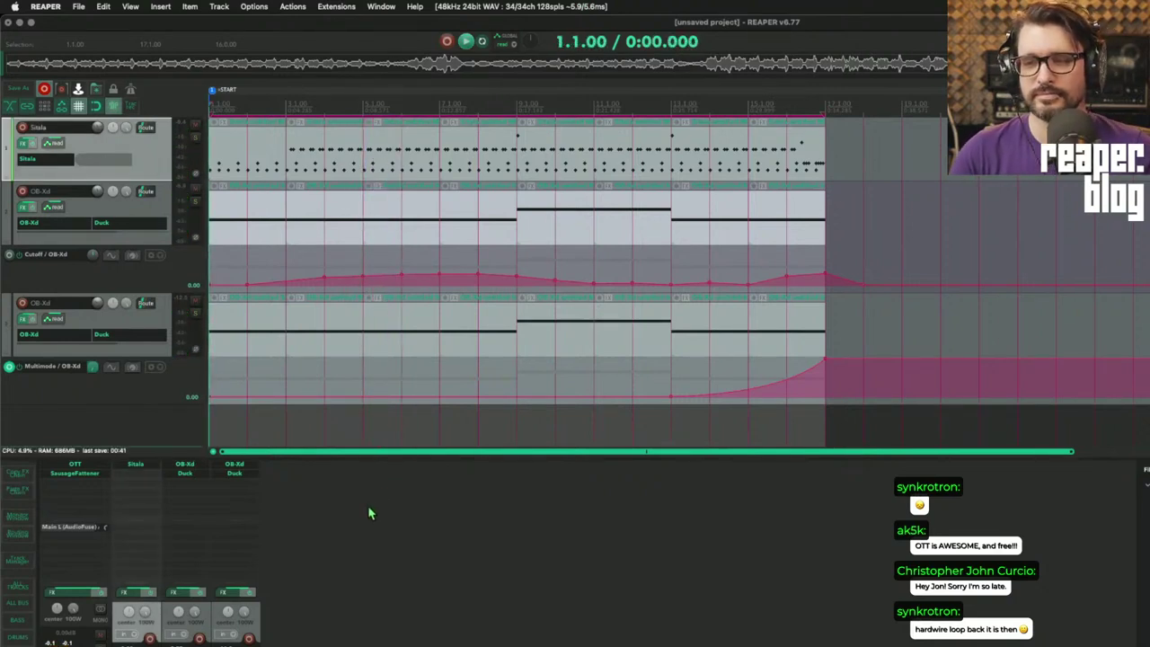
- Insert an empty track and build multichannel routing for Sitala with its audio output set to 16 Channel Output (One Channel per Pad)
{"action": "left_click", "coordinate": [369, 509]}
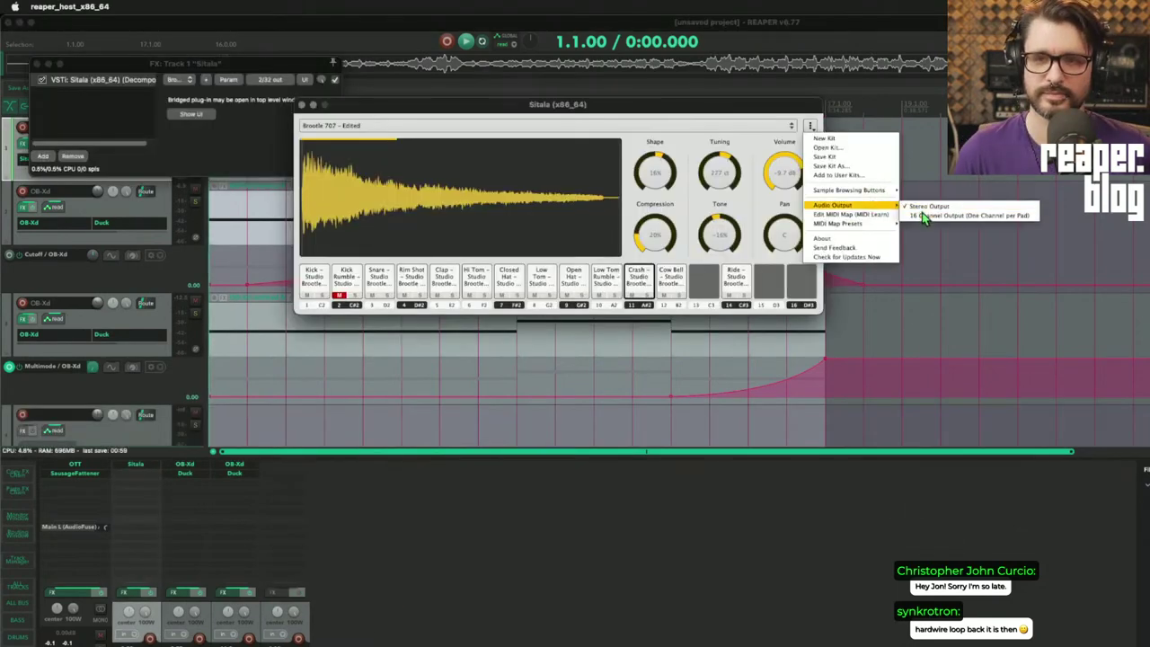
{"action": "left_click", "coordinate": [926, 217]}
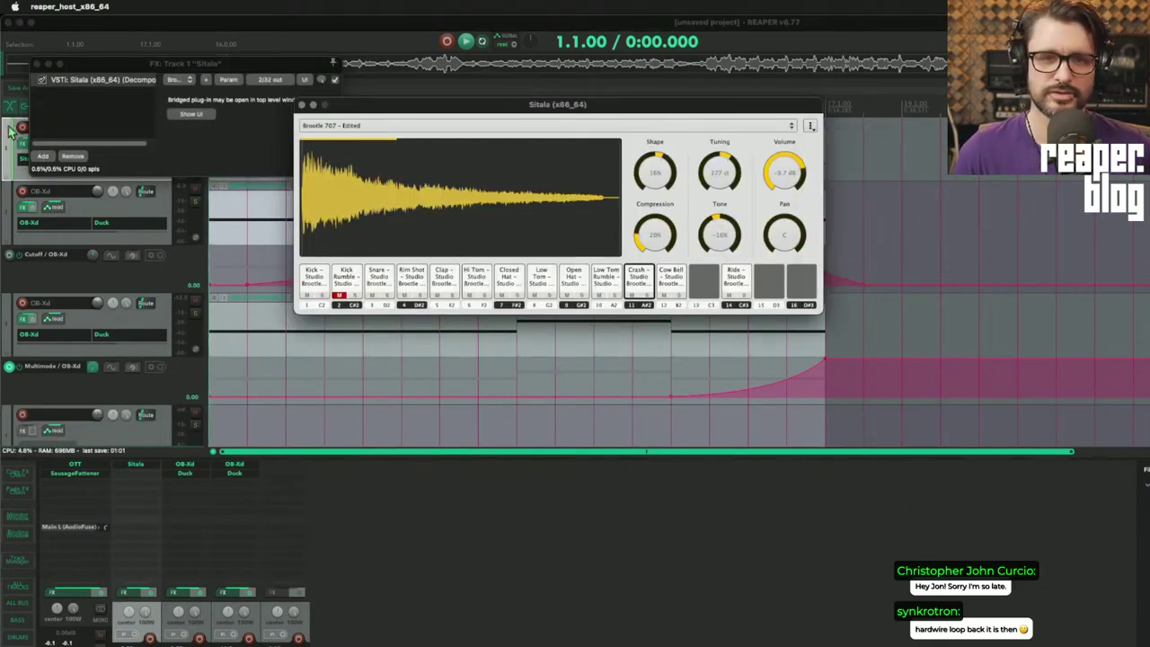
{"action": "right_click", "coordinate": [69, 86]}
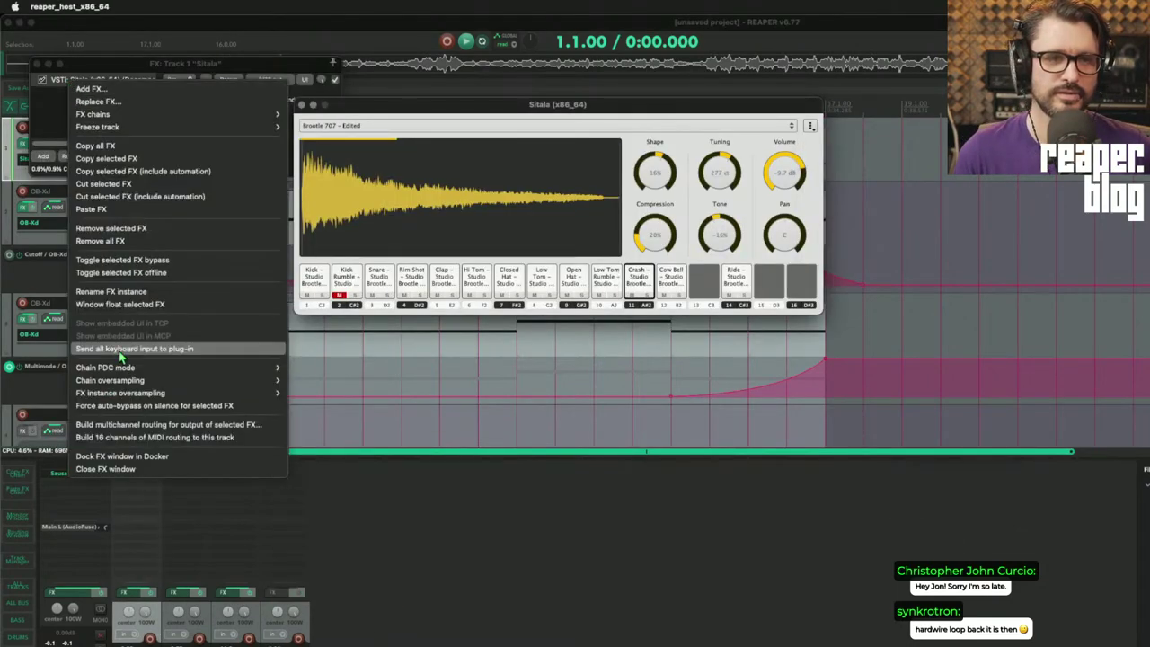
{"action": "left_click", "coordinate": [146, 428]}
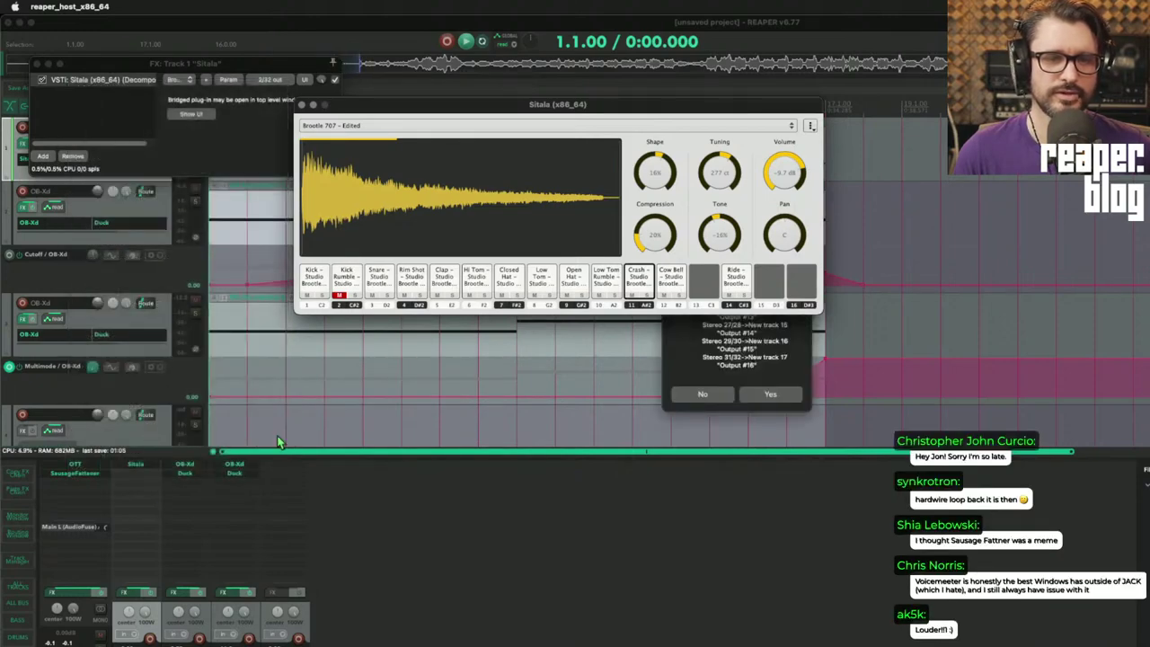
{"action": "left_click", "coordinate": [771, 395]}
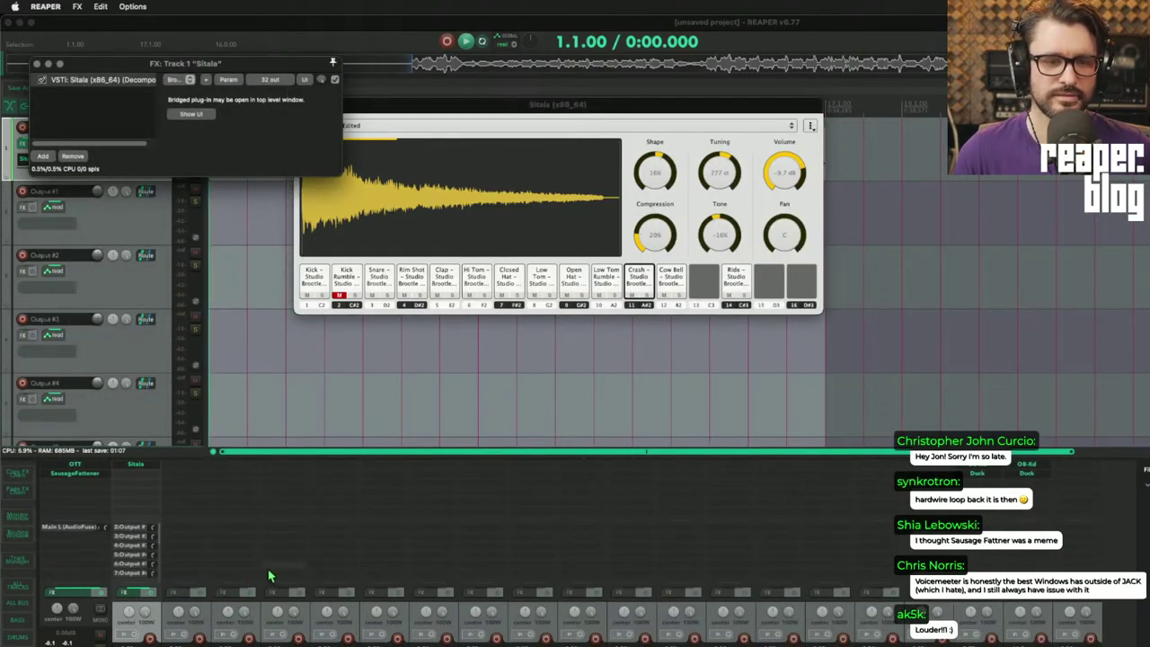
- Name the added track "reverb" and remove ValhallaVintageVerb from its effects chain
{"action": "left_click", "coordinate": [72, 359]}
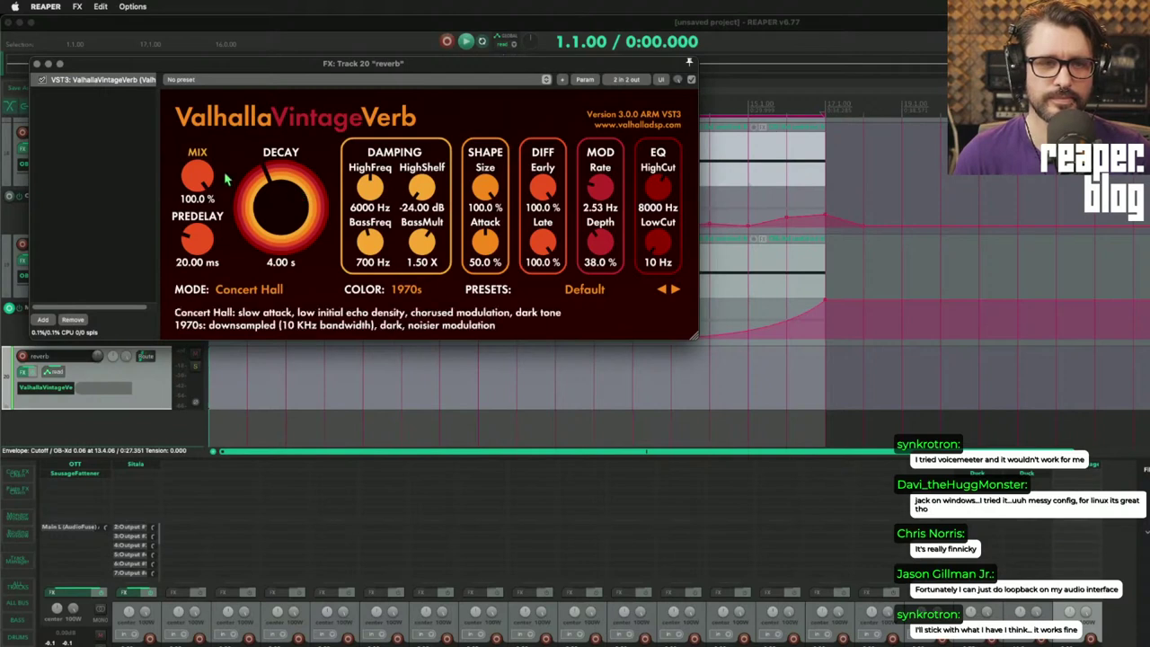
{"action": "left_click", "coordinate": [72, 320]}
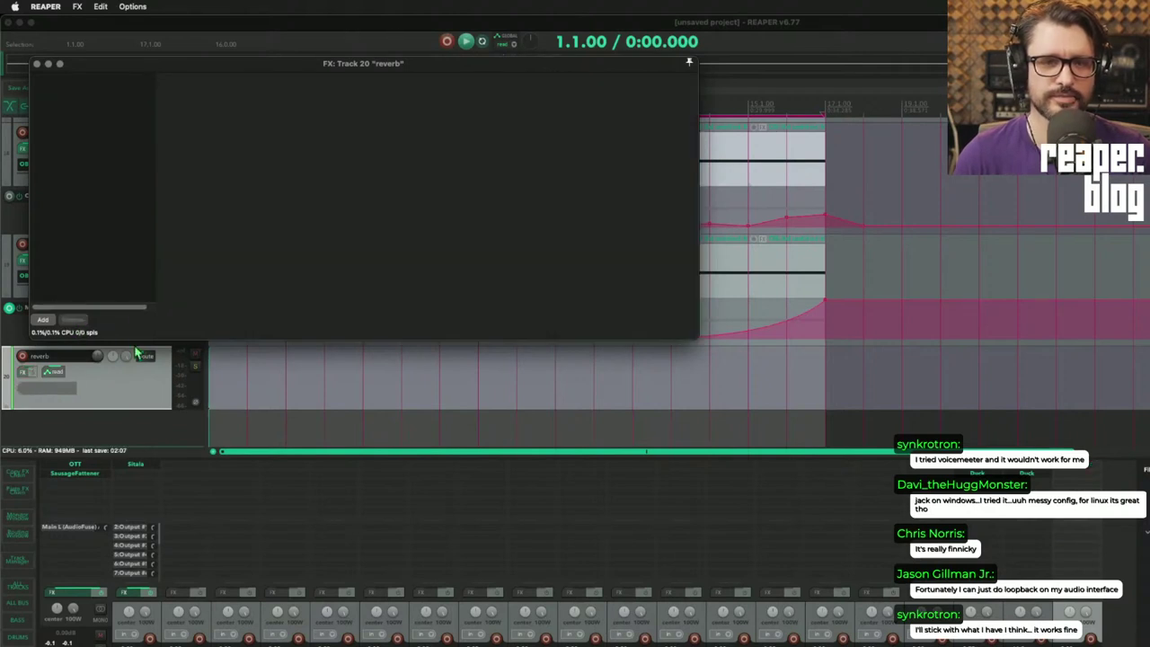
- Add ReaInsert to the reverb track, load the ADAT Alesis (5-6) preset, and ping-detect its delay compensation
{"action": "left_click", "coordinate": [1086, 473]}
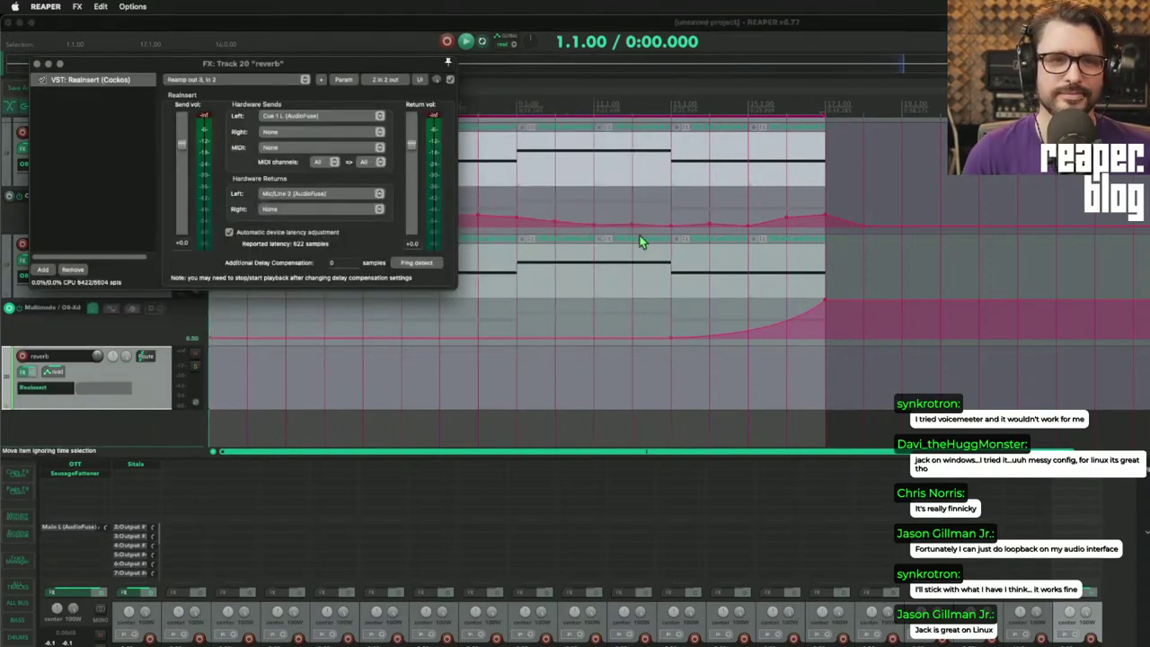
{"action": "left_click", "coordinate": [213, 81]}
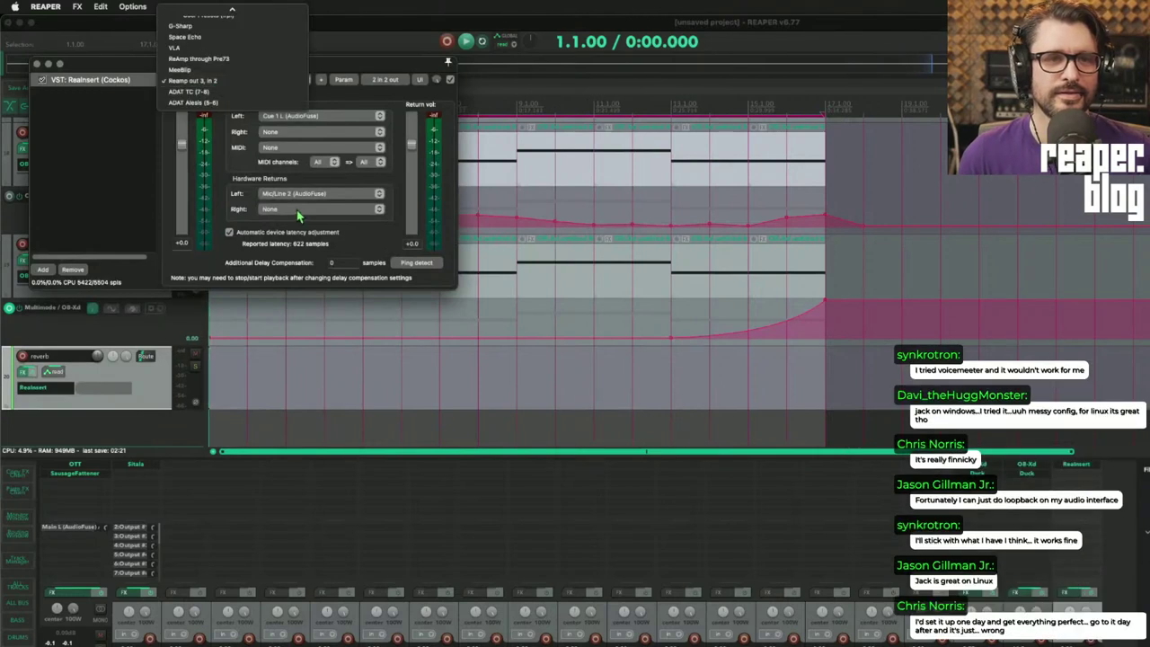
{"action": "left_click", "coordinate": [292, 102]}
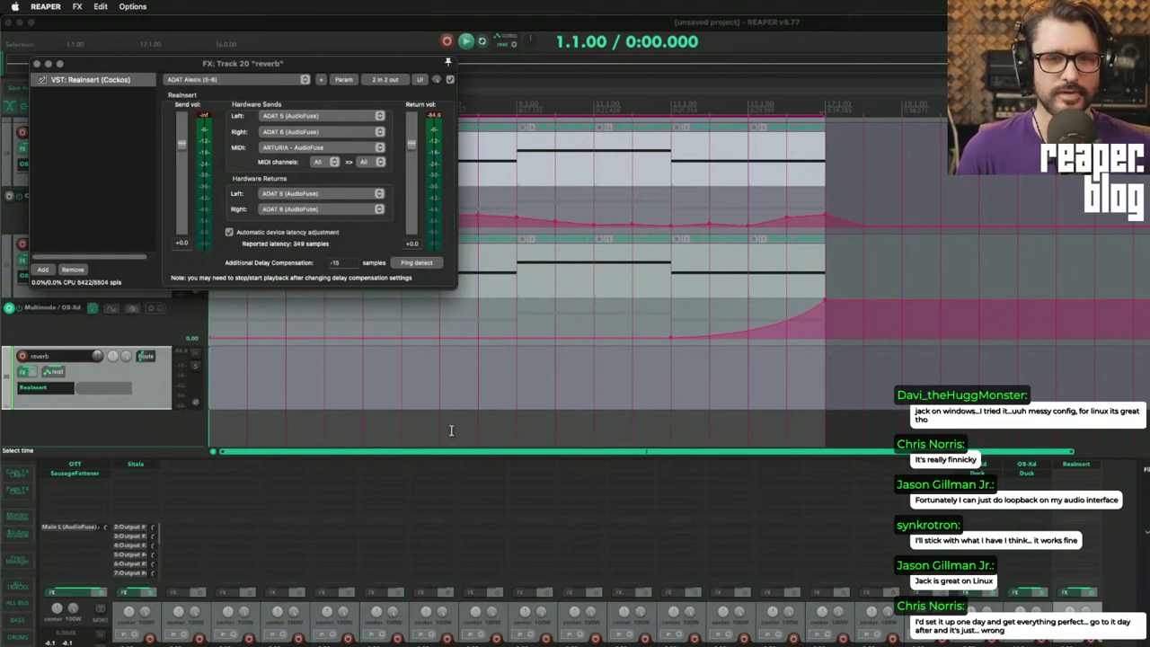
{"action": "left_click", "coordinate": [416, 265]}
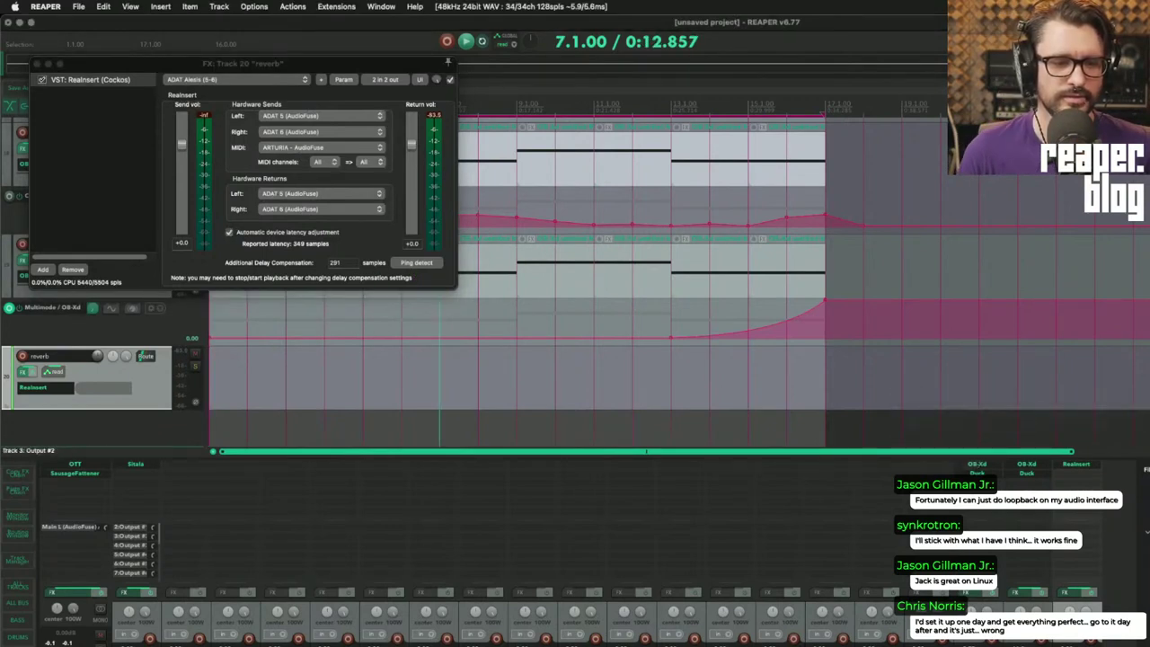
- Play the project and toggle solo on the Output #2 track to identify its drum sound
{"action": "left_click", "coordinate": [235, 539]}
{"action": "key", "text": "F6"}
{"action": "key", "text": "space"}
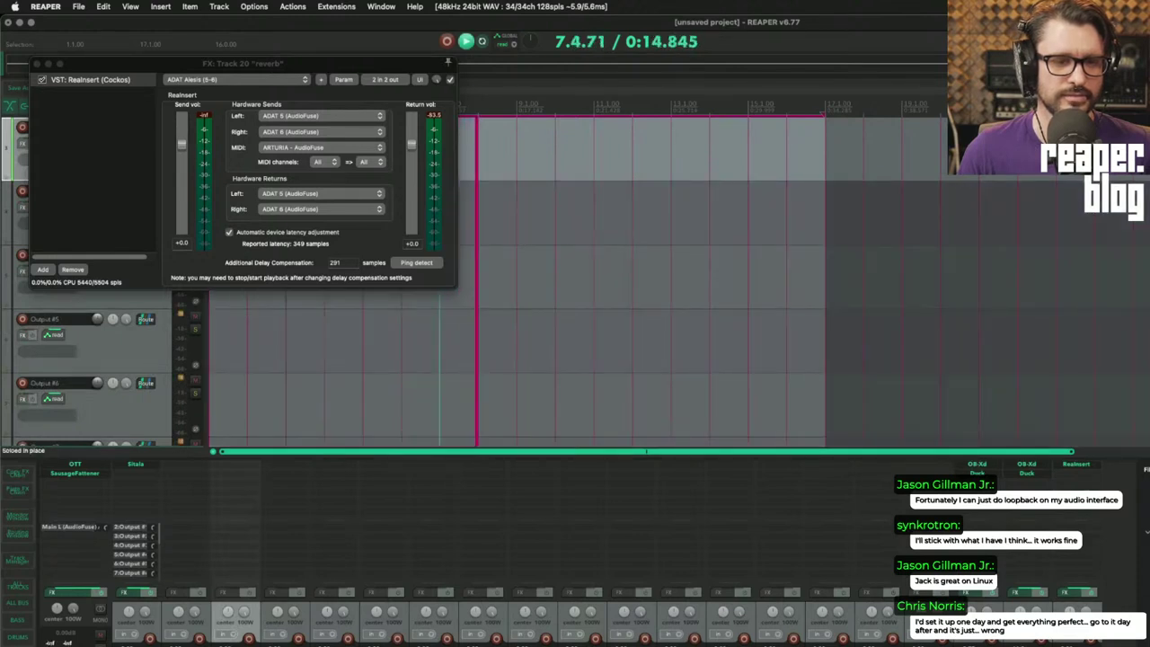
{"action": "key", "text": "F6"}
{"action": "key", "text": "F6"}
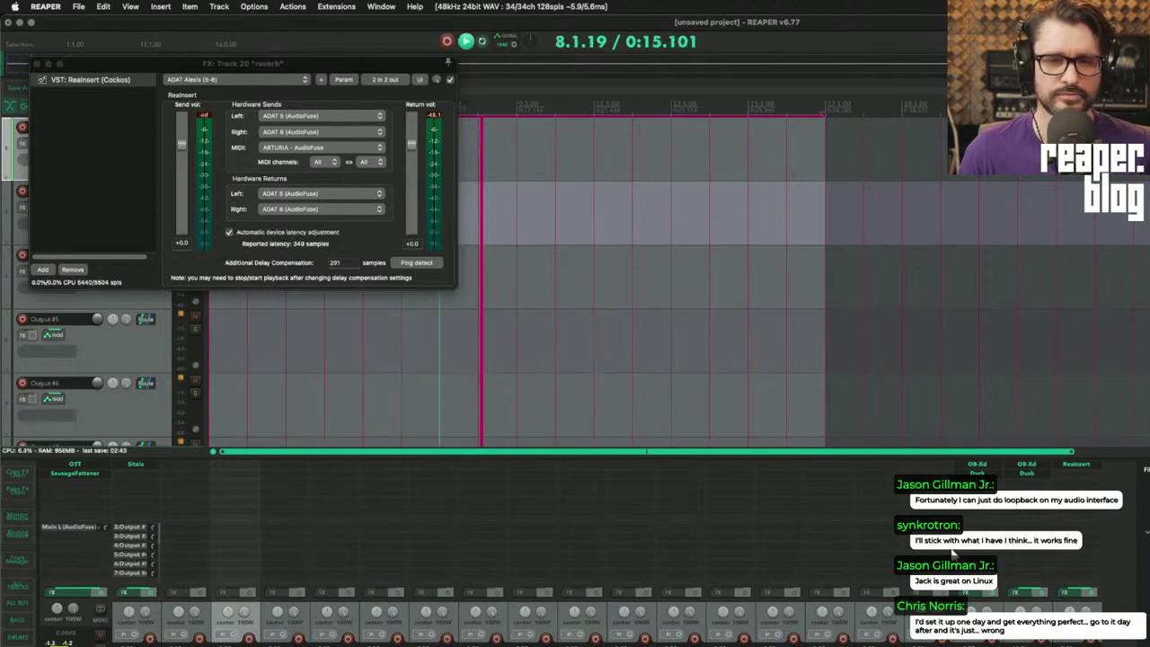
- Create sends to the reverb track from the Output #3 track and the first OB-Xd track
{"action": "left_click_drag", "start_coordinate": [1086, 490], "coordinate": [1085, 489]}
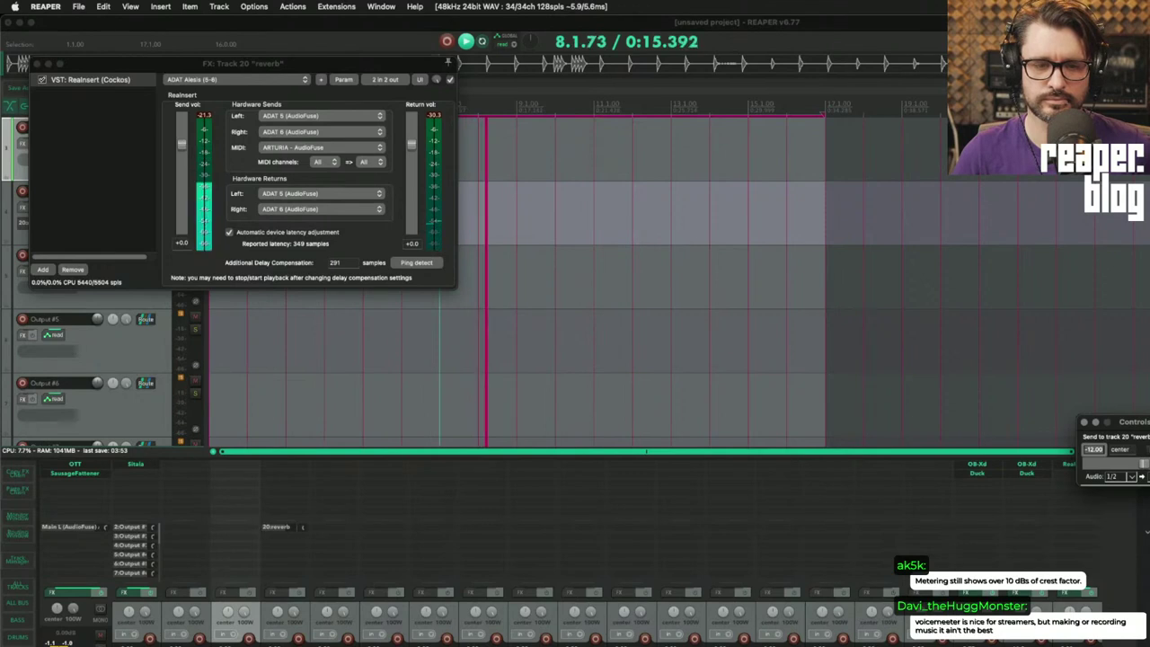
{"action": "key", "text": "Escape"}
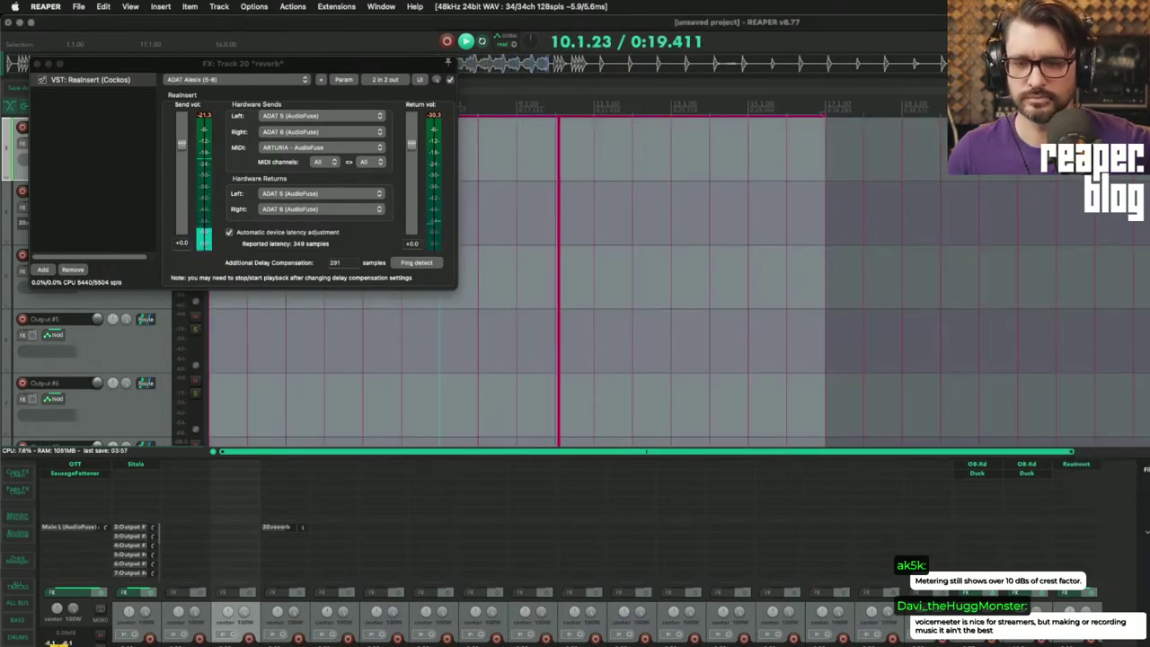
{"action": "left_click_drag", "start_coordinate": [991, 530], "coordinate": [1084, 506]}
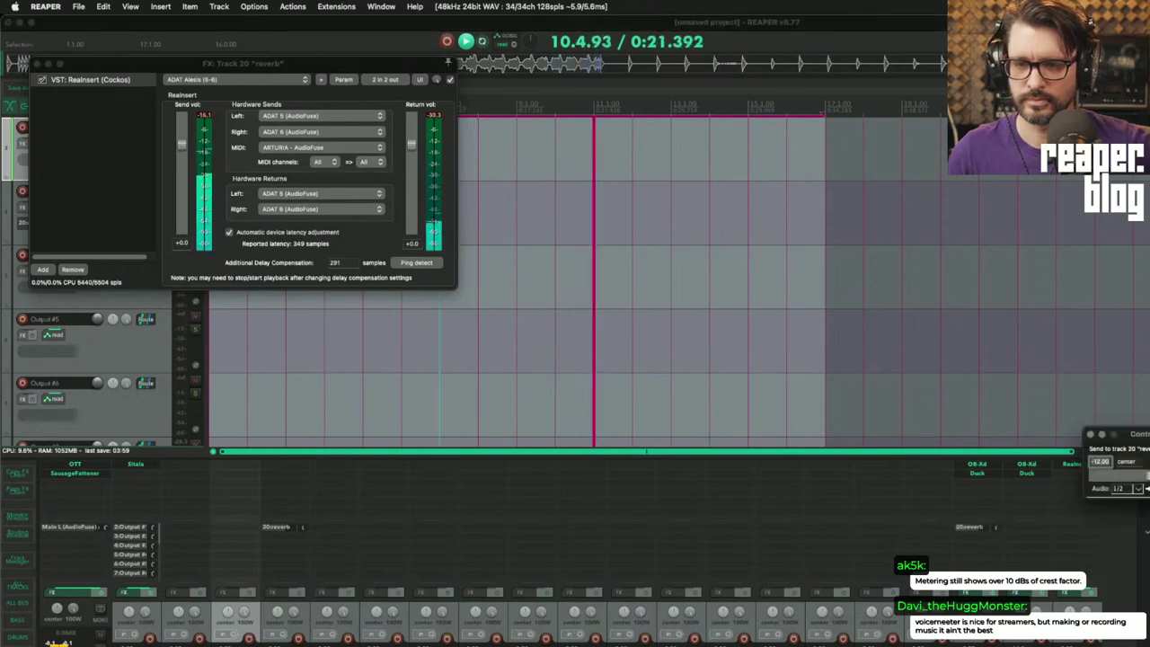
{"action": "key", "text": "Escape"}
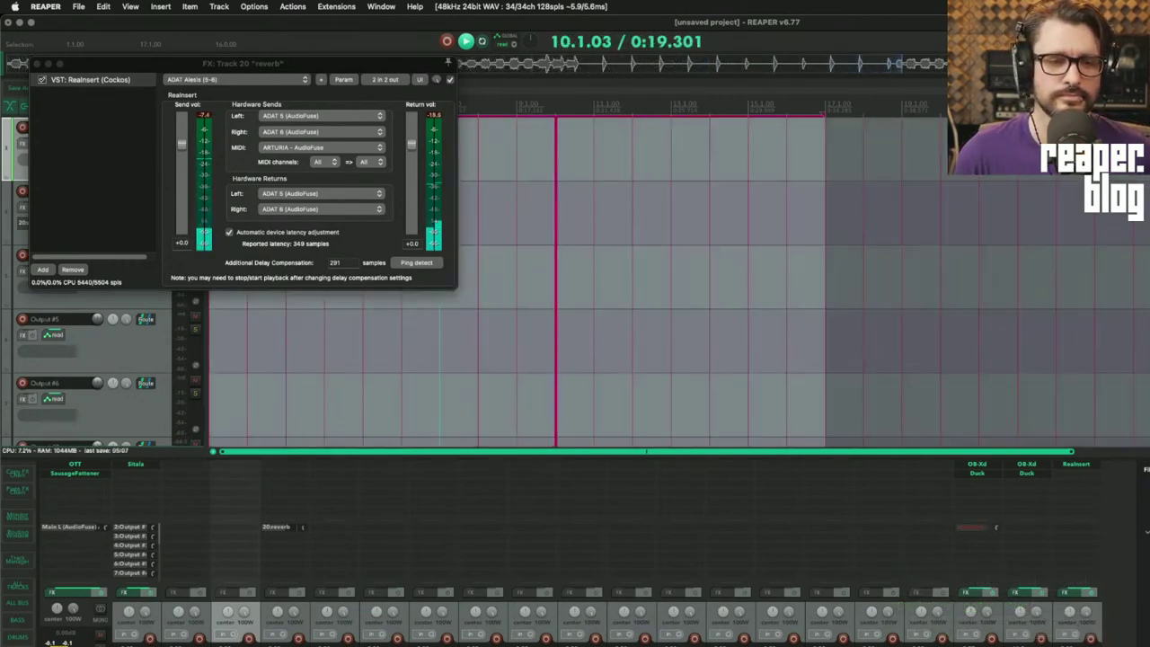
- Set SausageFattener's Fatness to 72% and OTT's Depth to 51% on the master track, and close the effects windows
{"action": "left_click", "coordinate": [75, 473]}
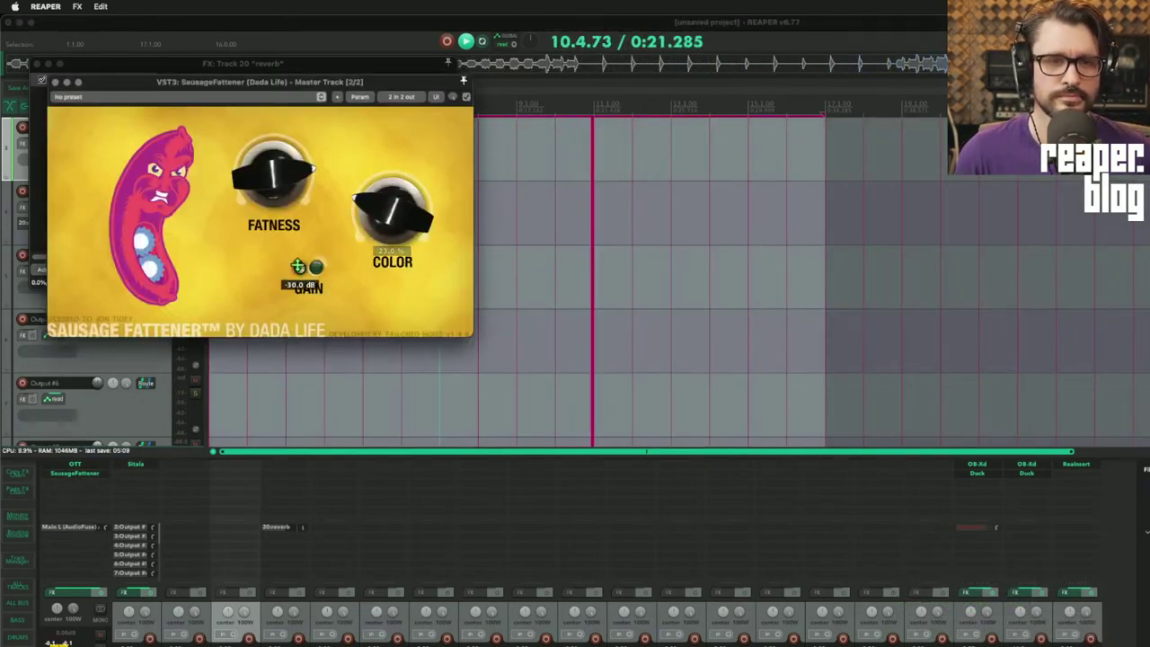
{"action": "left_click_drag", "start_coordinate": [275, 209], "coordinate": [275, 213]}
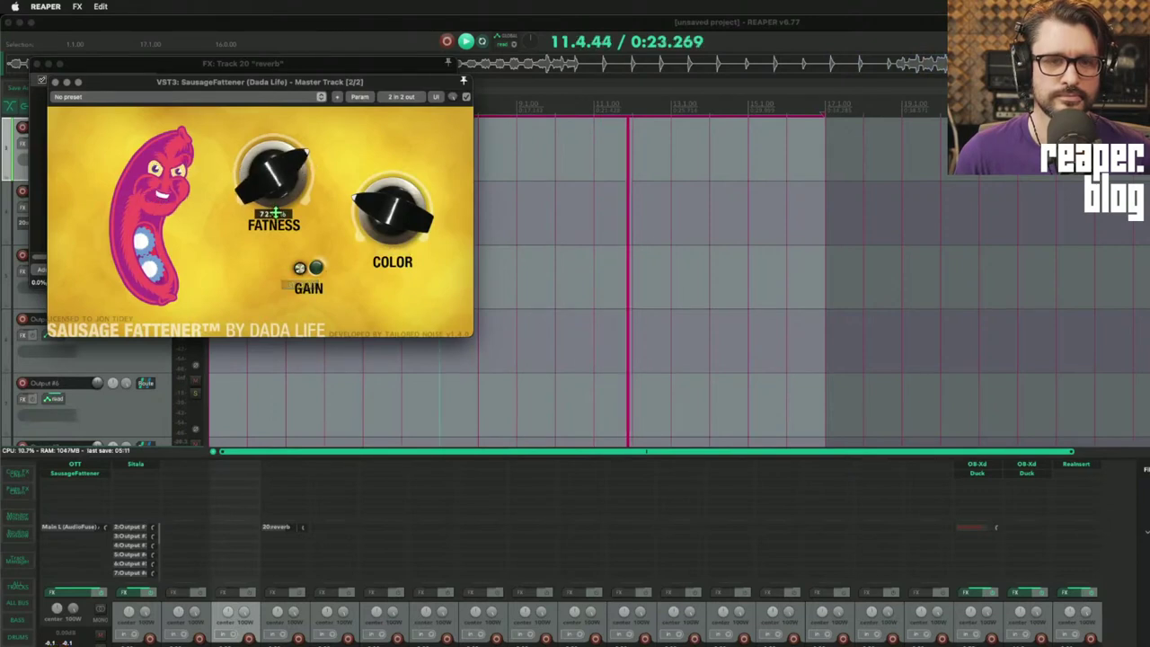
{"action": "left_click", "coordinate": [79, 465]}
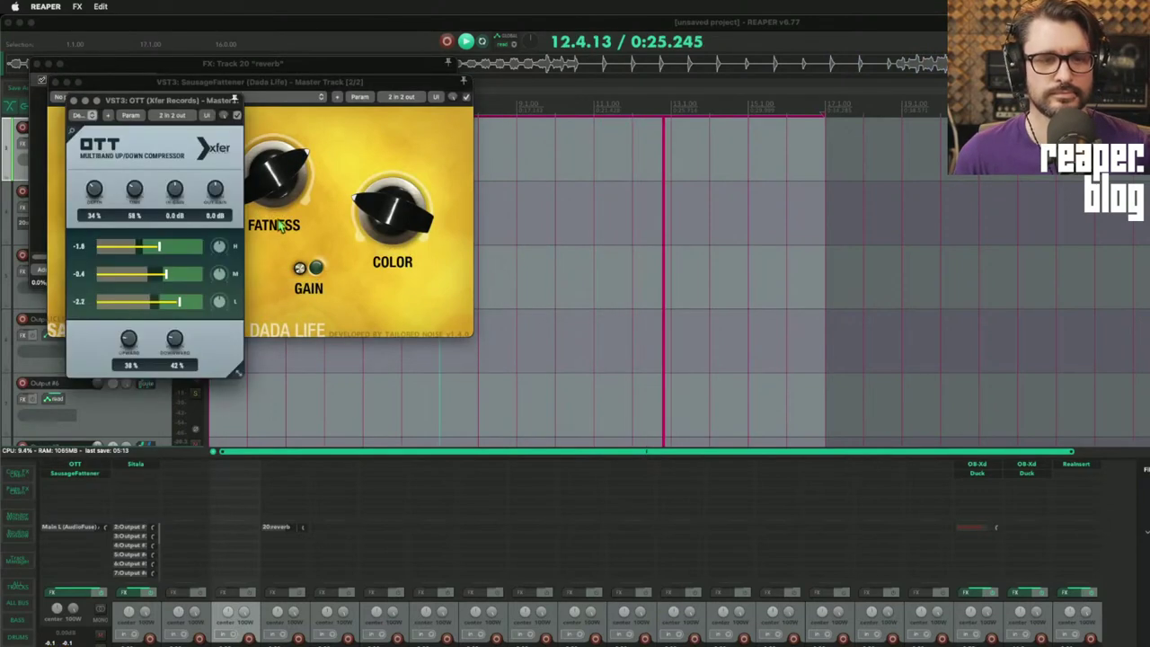
{"action": "left_click_drag", "start_coordinate": [94, 188], "coordinate": [96, 184]}
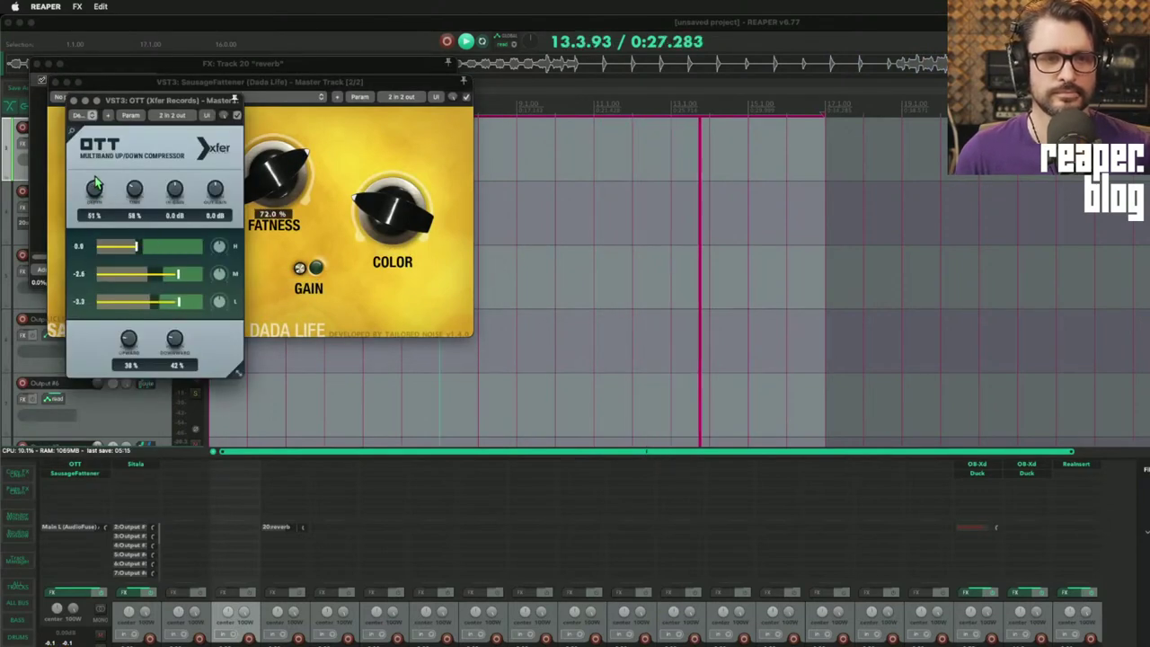
{"action": "left_click", "coordinate": [73, 100]}
{"action": "left_click", "coordinate": [55, 83]}
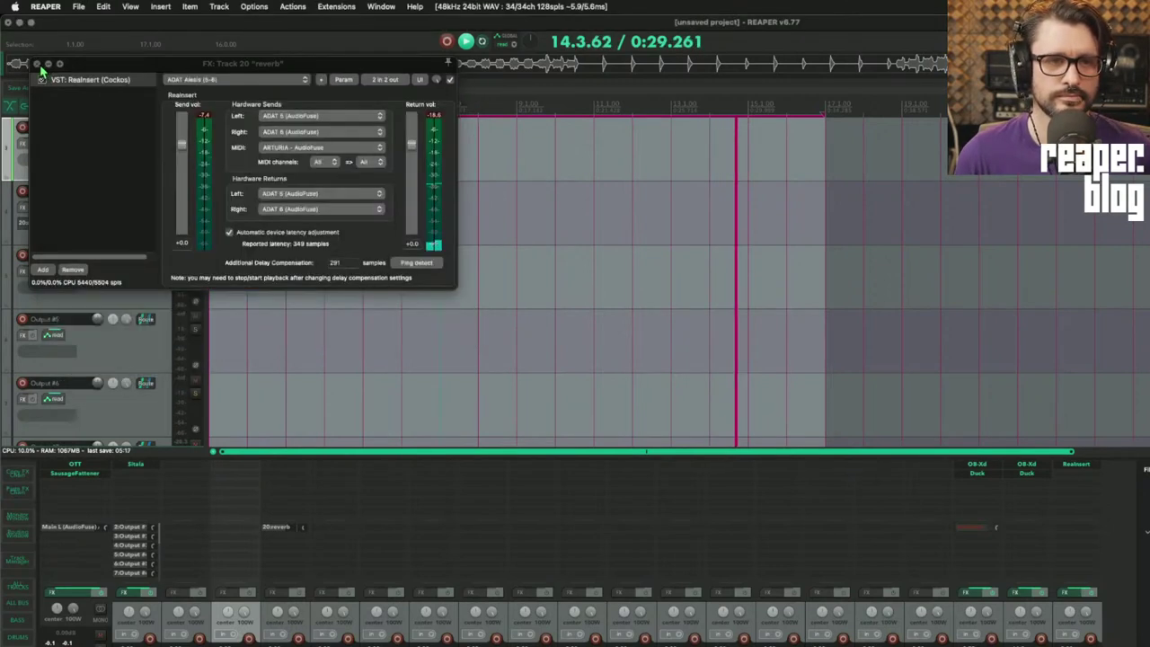
{"action": "left_click", "coordinate": [36, 64]}
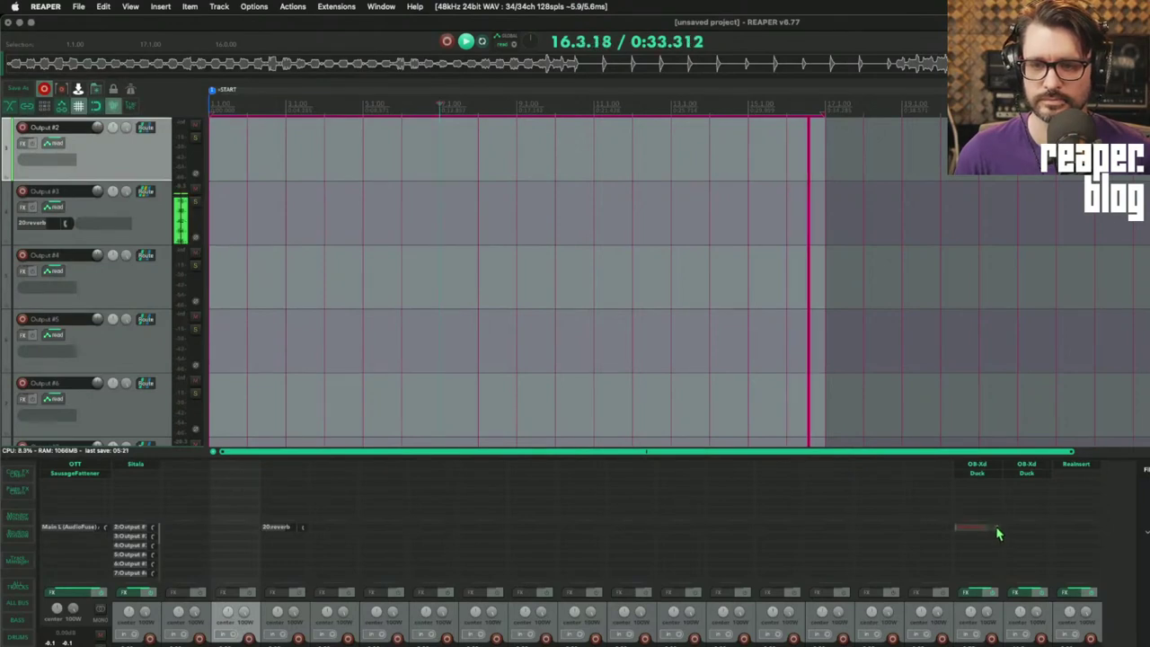
- Unmute the first OB-Xd track's reverb send and try a reverb send from the second OB-Xd track, deleting it again
{"action": "left_click", "coordinate": [976, 528], "text": "shift"}
{"action": "left_click_drag", "start_coordinate": [997, 529], "coordinate": [1037, 546]}
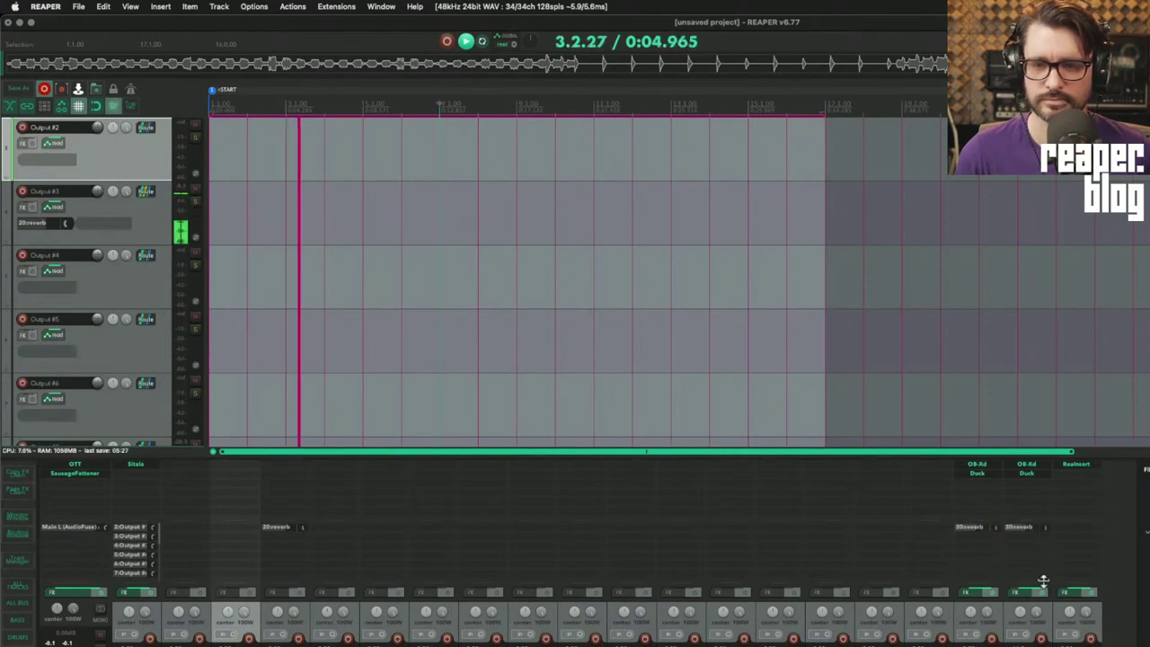
{"action": "left_click", "coordinate": [1020, 528], "text": "alt"}
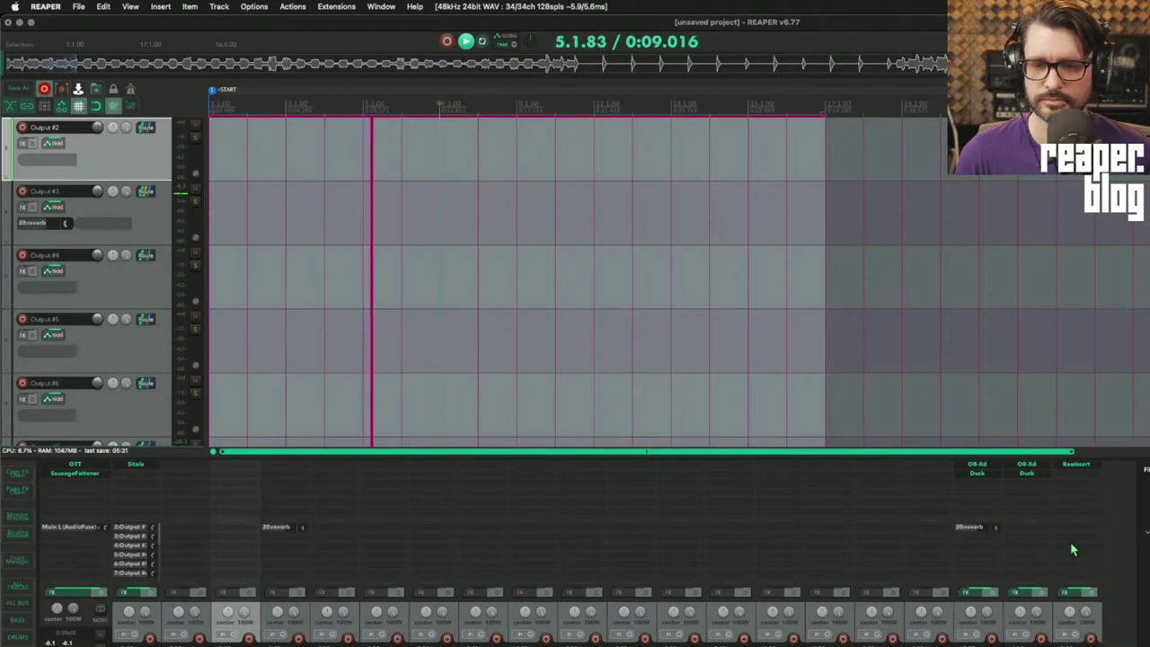
- Try a send from the Output #7 track to the reverb track with a raised level, and delete it
{"action": "left_click_drag", "start_coordinate": [1071, 545], "coordinate": [1073, 547]}
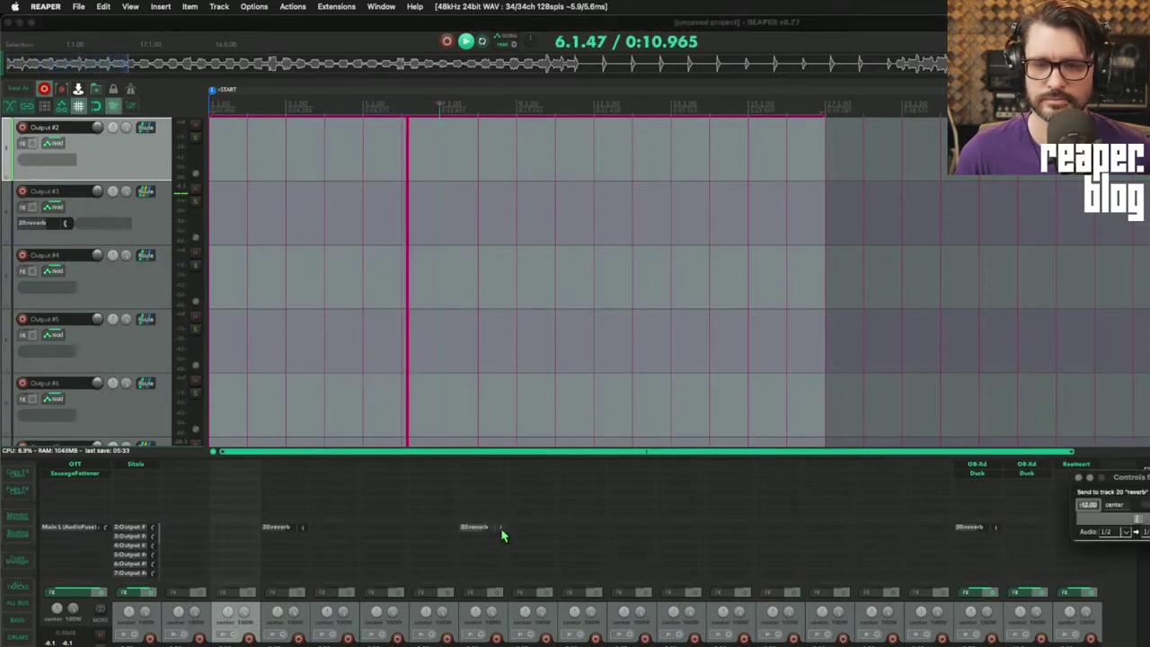
{"action": "left_click_drag", "start_coordinate": [502, 528], "coordinate": [502, 504]}
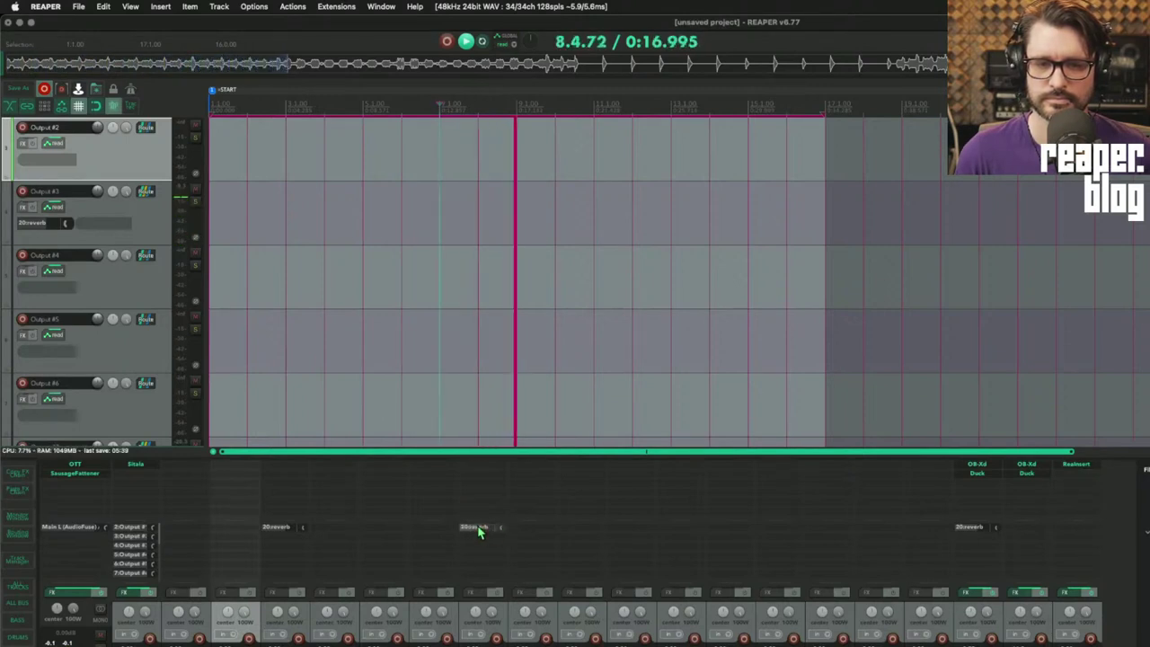
{"action": "left_click", "coordinate": [479, 529], "text": "alt"}
- Create a send from the Output #11 track to the reverb track and close its controls
{"action": "left_click_drag", "start_coordinate": [684, 542], "coordinate": [1073, 518]}
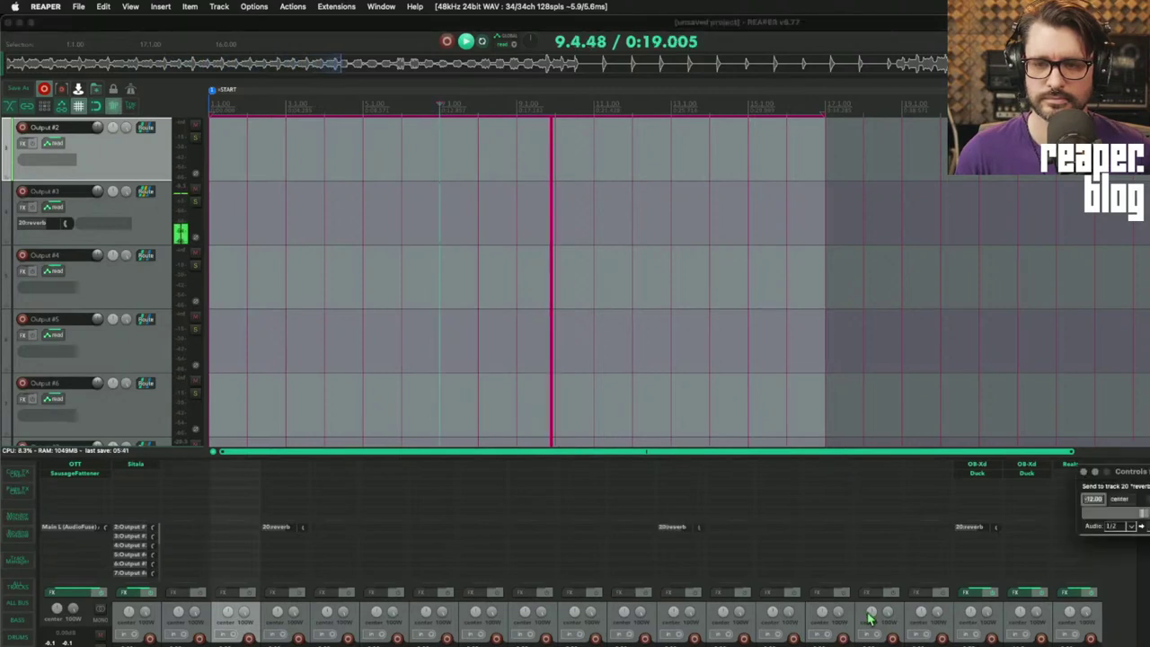
{"action": "left_click", "coordinate": [623, 260]}
{"action": "scroll", "coordinate": [584, 234], "scroll_direction": "up", "scroll_amount": 2}
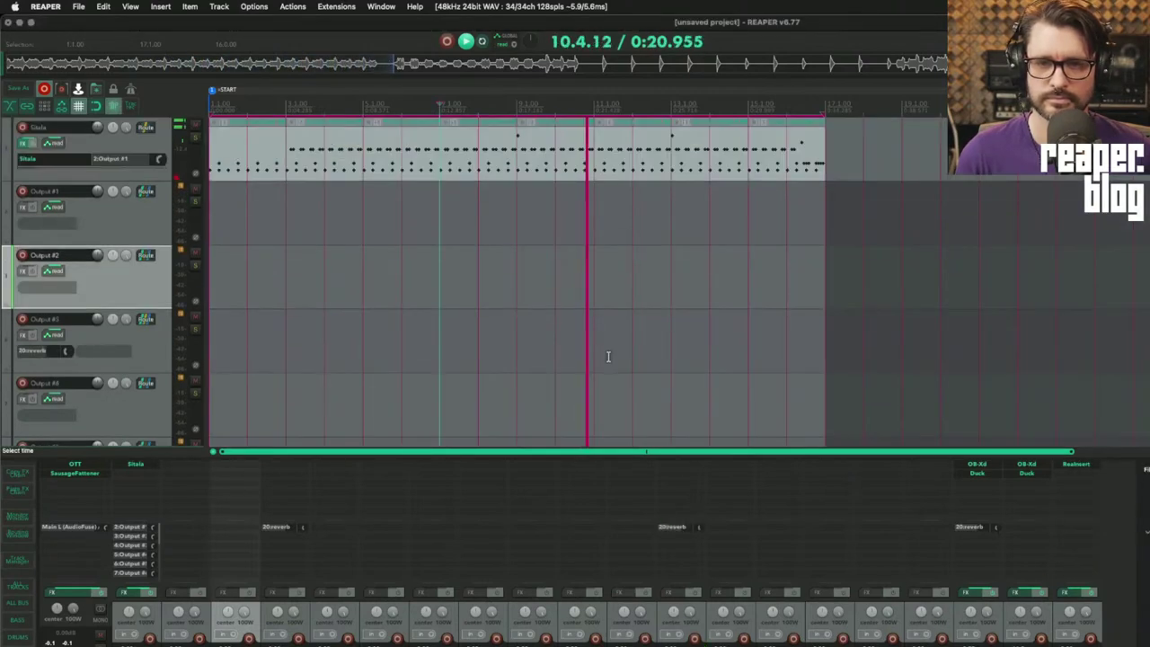
- Play a time selection from 9.1.00 to 11.1.00, stop playback, and clear the track selection
{"action": "left_click_drag", "start_coordinate": [519, 106], "coordinate": [580, 106]}
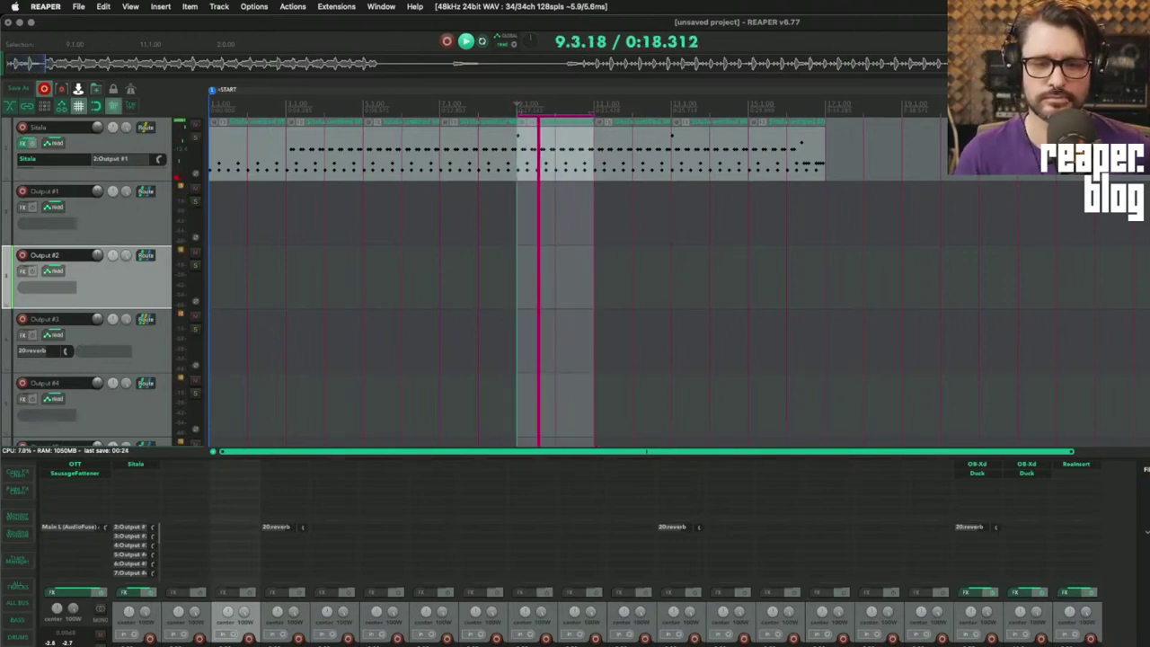
{"action": "key", "text": "space"}
{"action": "key", "text": "alt+F6"}
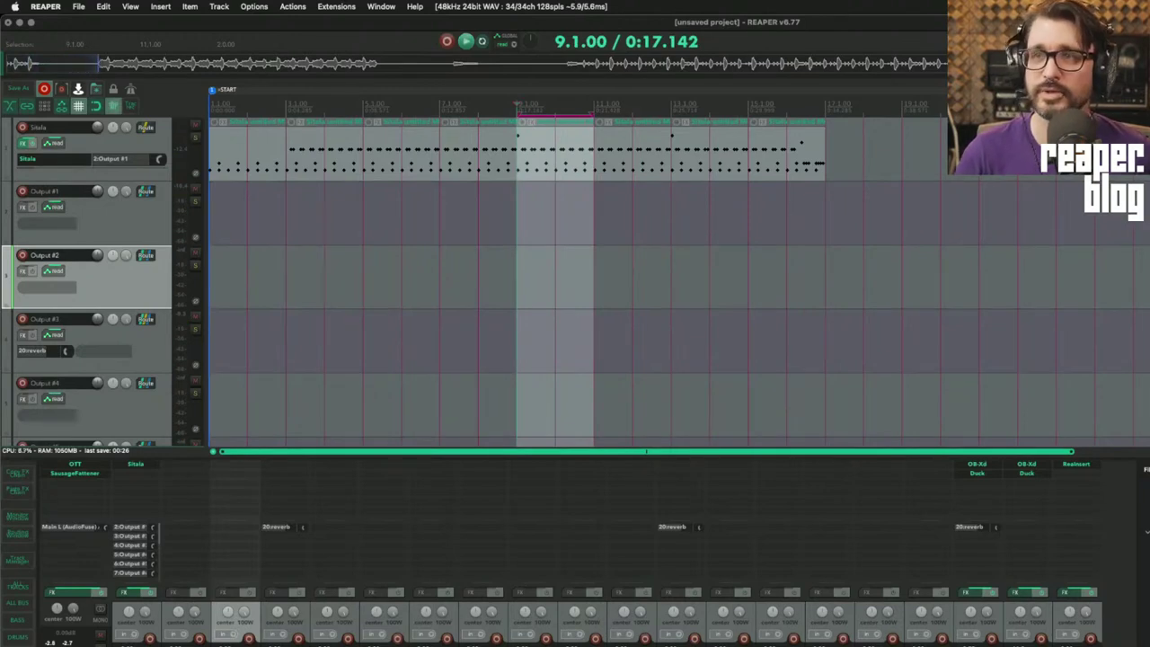
{"action": "left_click", "coordinate": [1123, 590]}
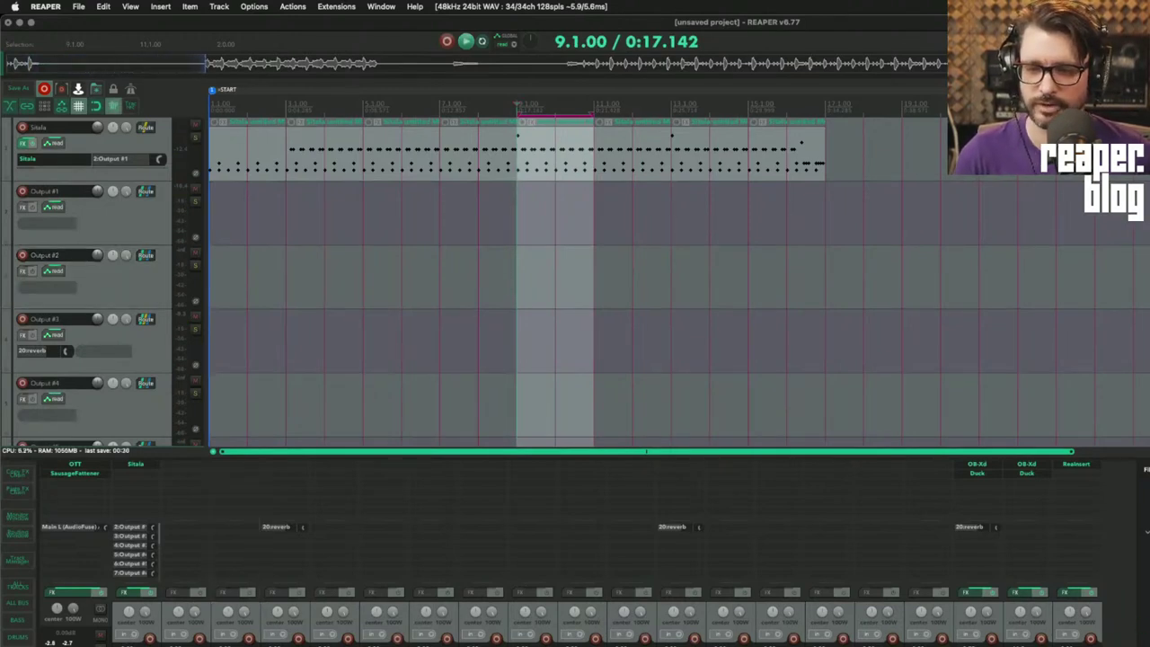
- Remove the reverb send from the first OB-Xd track and deselect its item at bar 7
{"action": "left_click", "coordinate": [983, 530]}
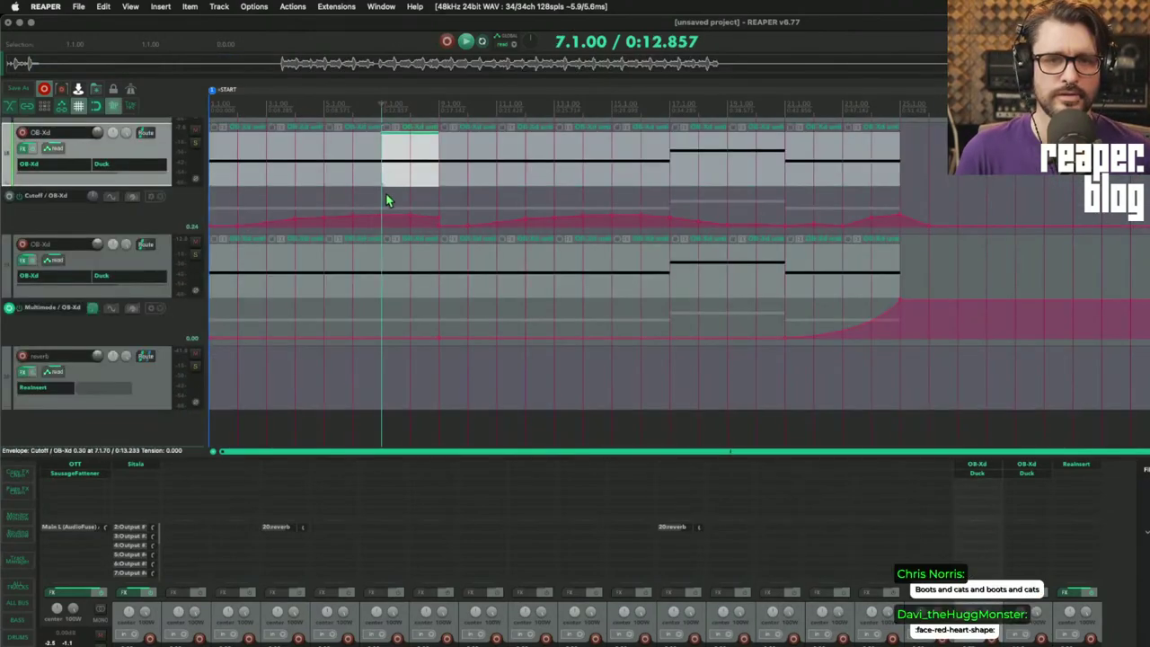
{"action": "key", "text": "Escape"}
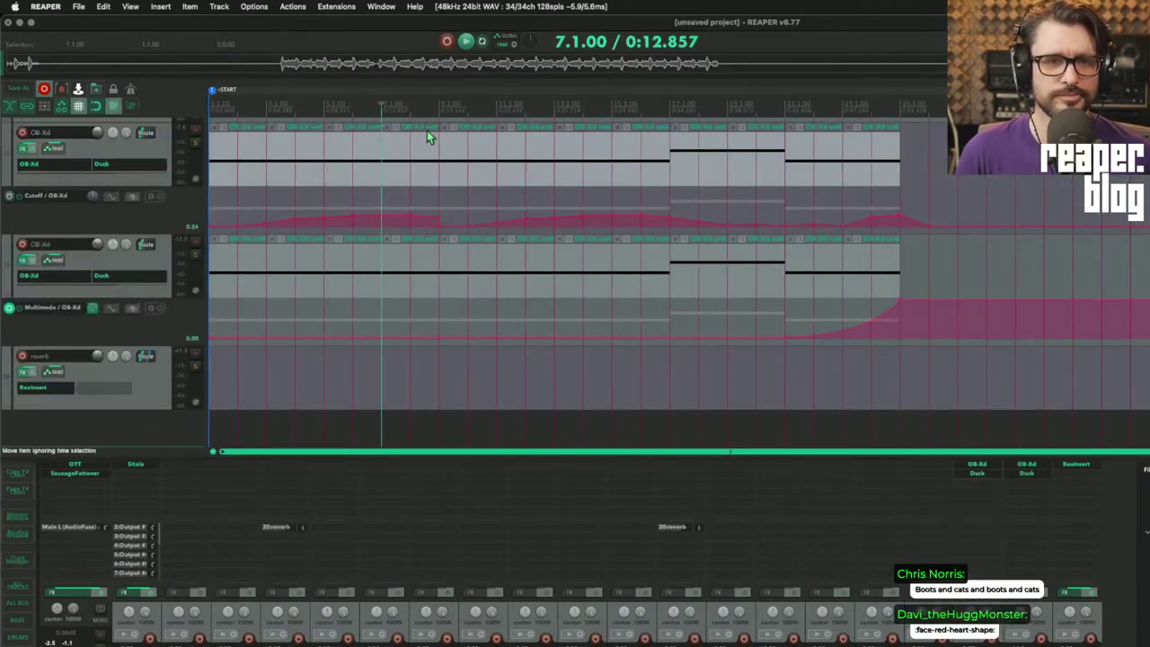
- Start playback, insert Things Flip EQ before OTT on the master track, and move its window clear of the arrangement
{"action": "scroll", "coordinate": [192, 234], "scroll_direction": "down", "scroll_amount": 10}
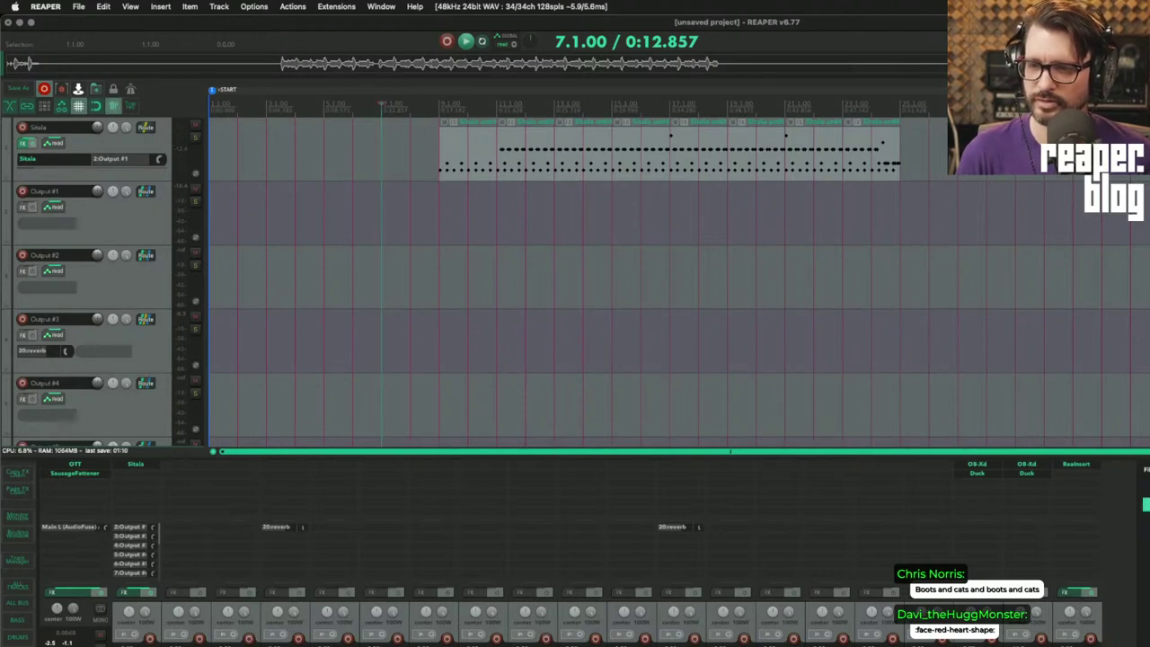
{"action": "key", "text": "space"}
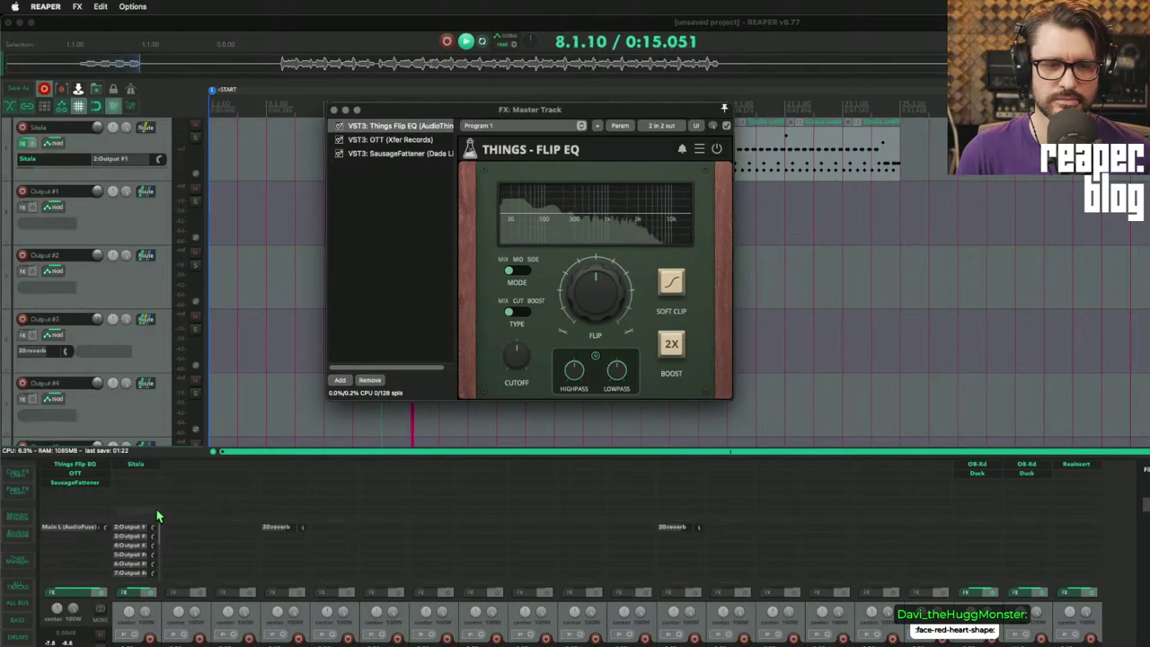
{"action": "left_click_drag", "start_coordinate": [391, 111], "coordinate": [441, 352]}
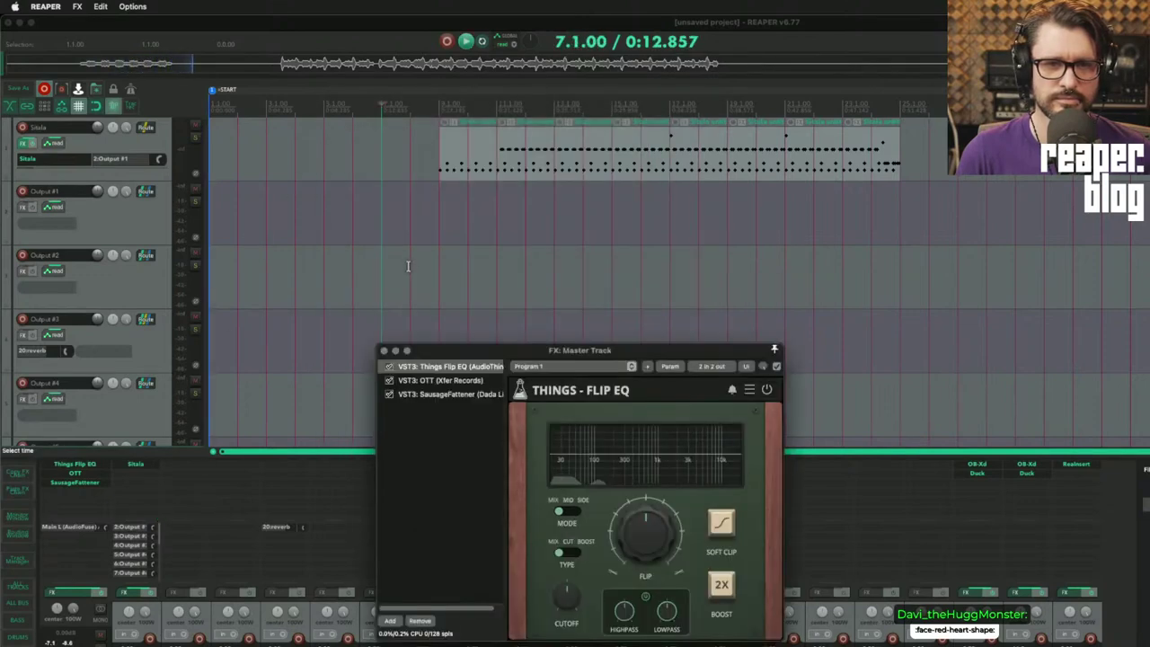
- Copy a four-bar razor selection of the Sitala drum pattern to bars 1 and 5, filling the empty intro
{"action": "left_click", "coordinate": [455, 191]}
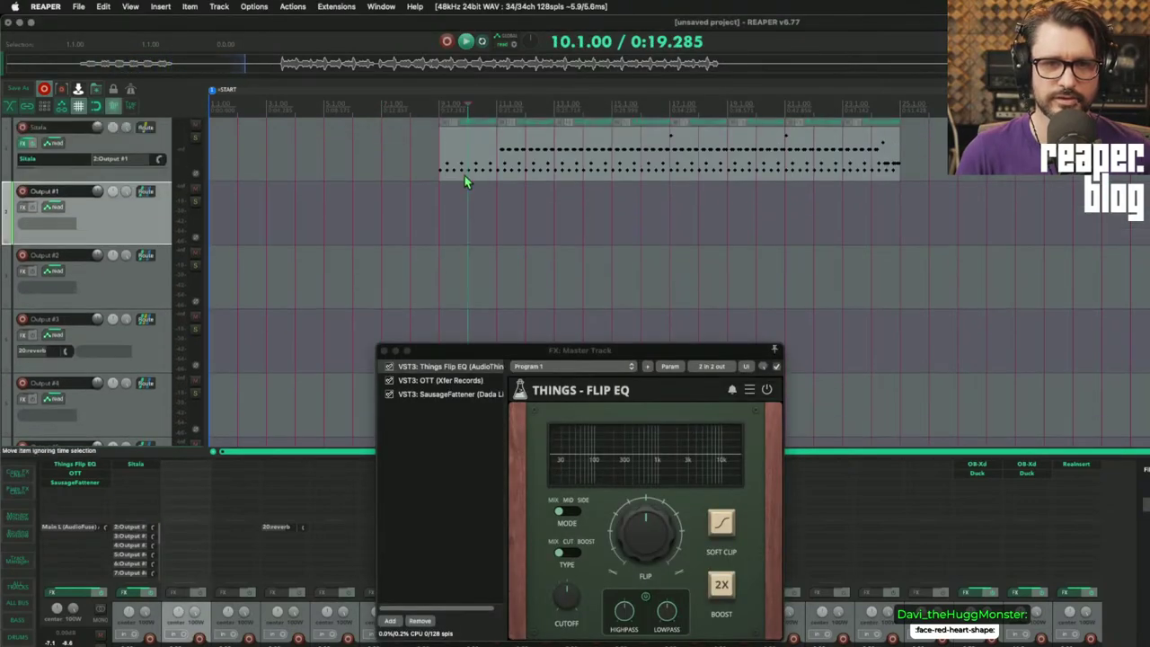
{"action": "left_click_drag", "start_coordinate": [442, 164], "coordinate": [493, 174]}
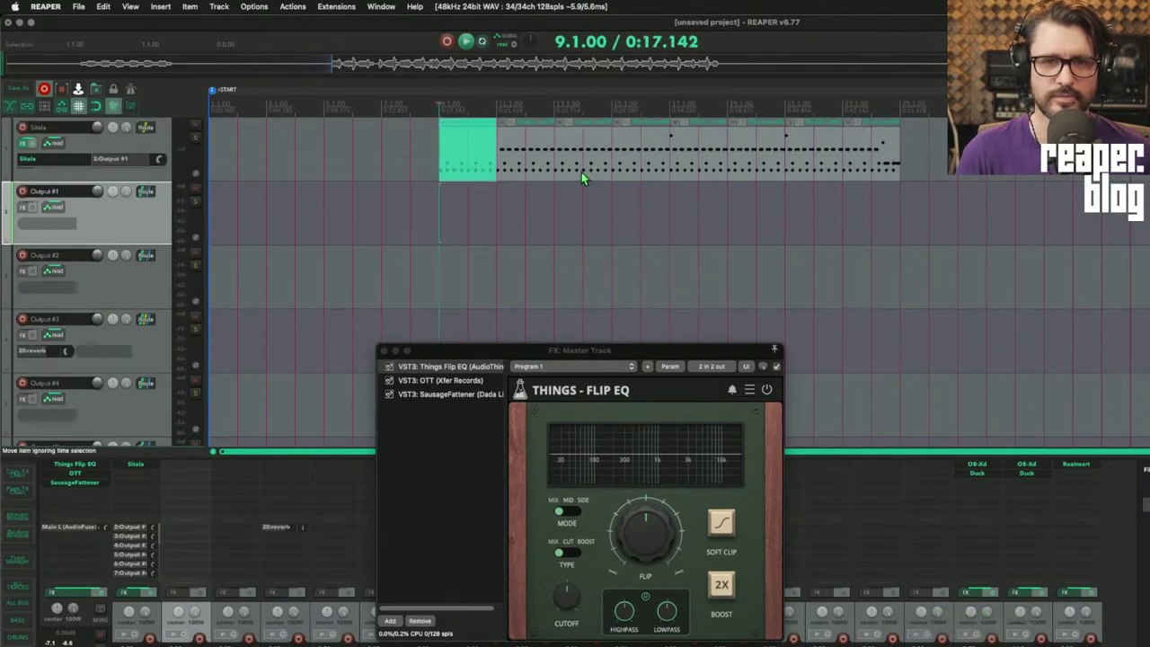
{"action": "left_click_drag", "start_coordinate": [674, 177], "coordinate": [120, 170]}
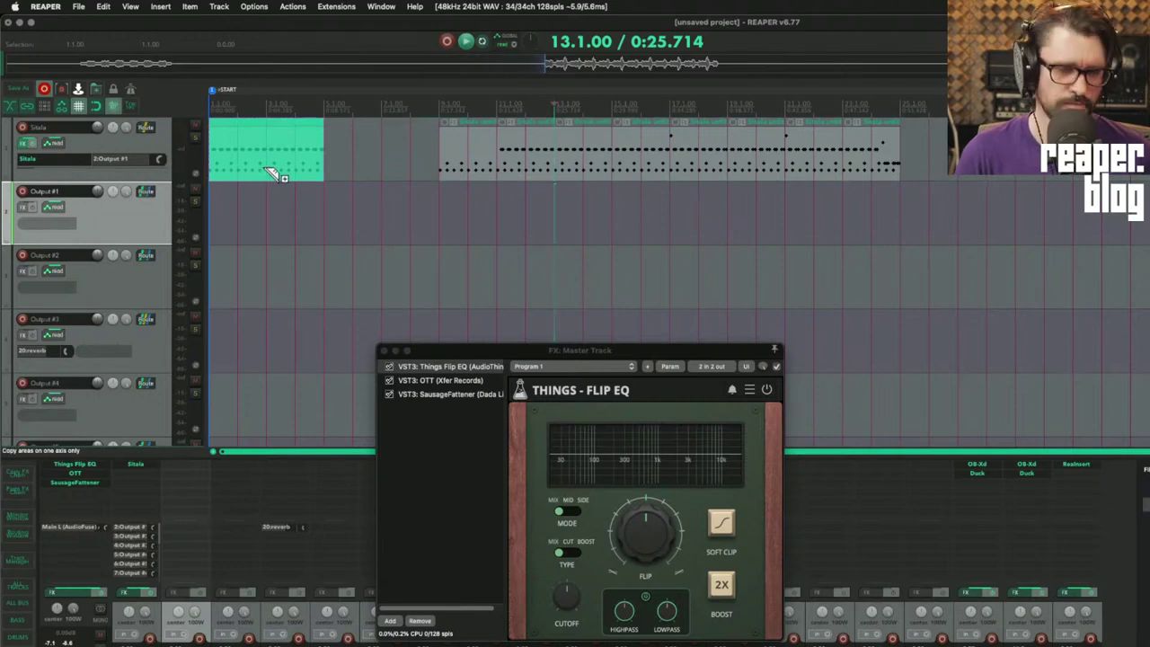
{"action": "left_click_drag", "start_coordinate": [272, 172], "coordinate": [353, 172]}
- Play a time selection from 1.1.00 to 9.1.00 and turn down the Flip amount in Things Flip EQ
{"action": "left_click_drag", "start_coordinate": [211, 110], "coordinate": [437, 109]}
{"action": "key", "text": "space"}
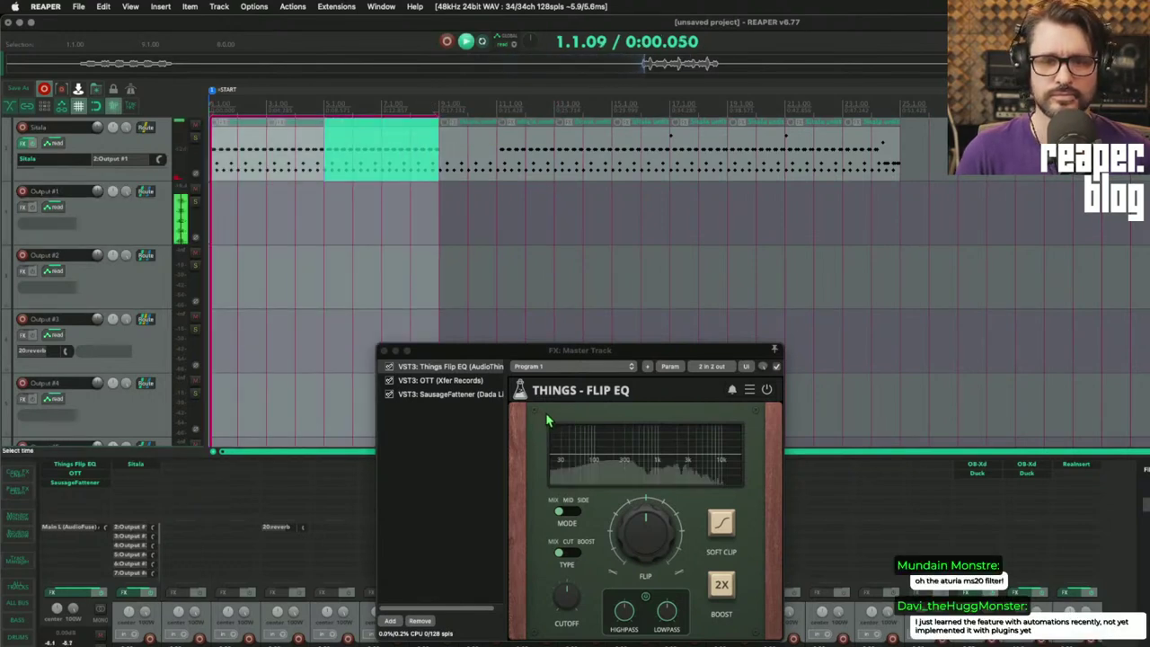
{"action": "left_click", "coordinate": [639, 536]}
{"action": "left_click_drag", "start_coordinate": [638, 537], "coordinate": [676, 624]}
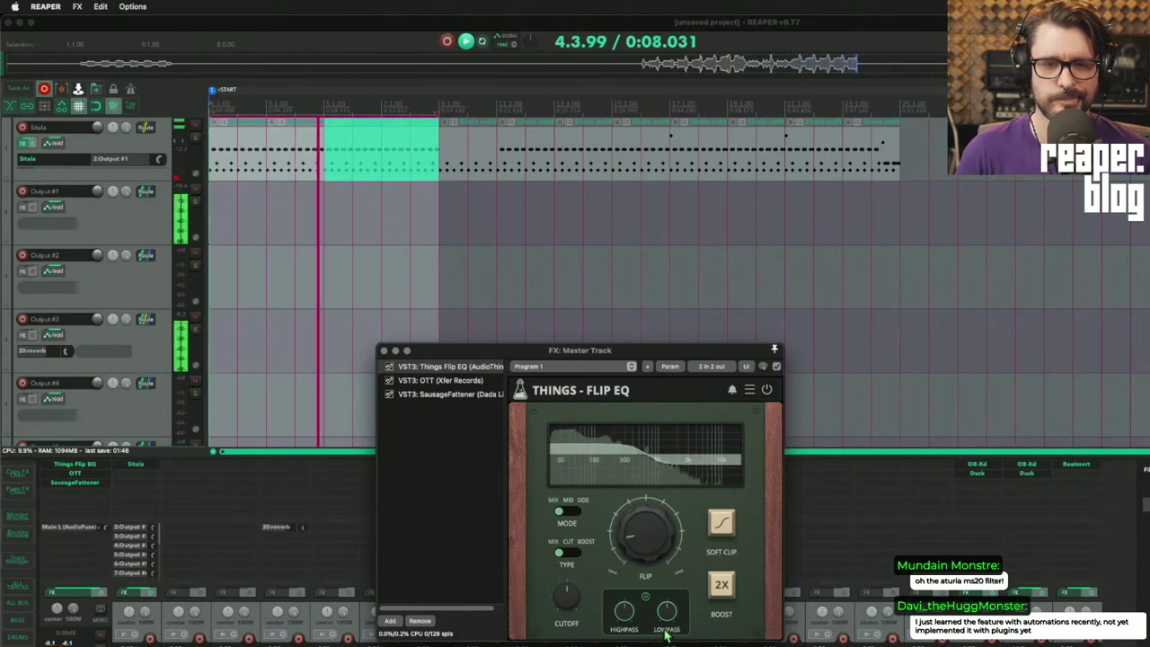
- Reset the Flip amount, stop playback and replace Things Flip EQ with Filterjam at the start of the master effects chain
{"action": "double_click", "coordinate": [660, 549]}
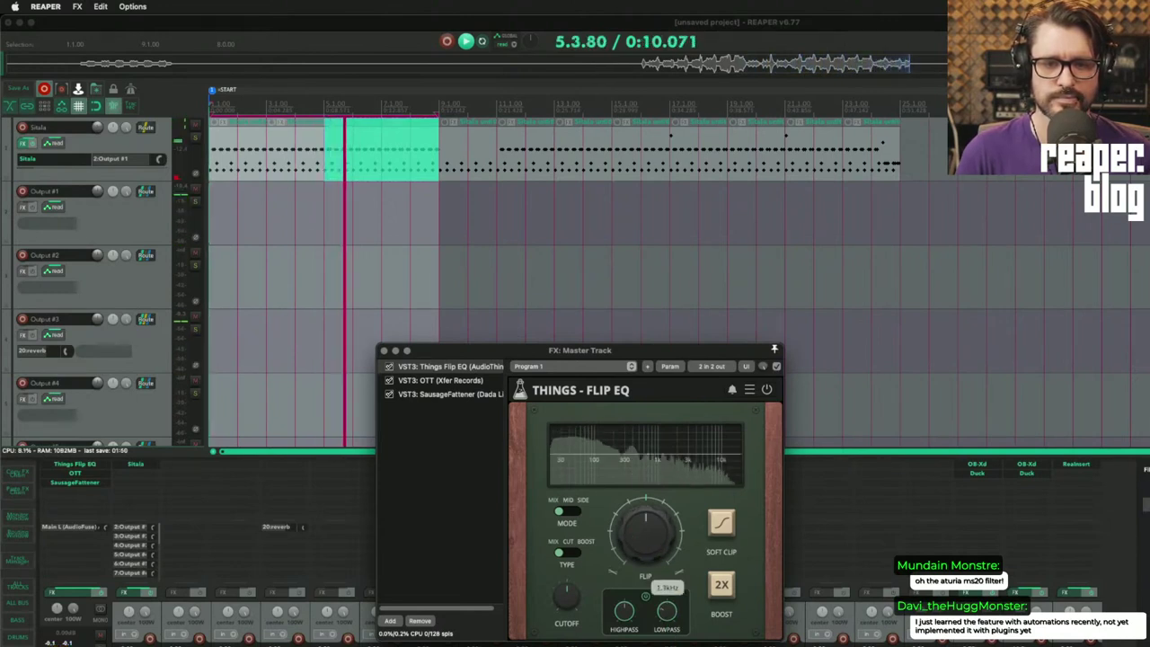
{"action": "key", "text": "space"}
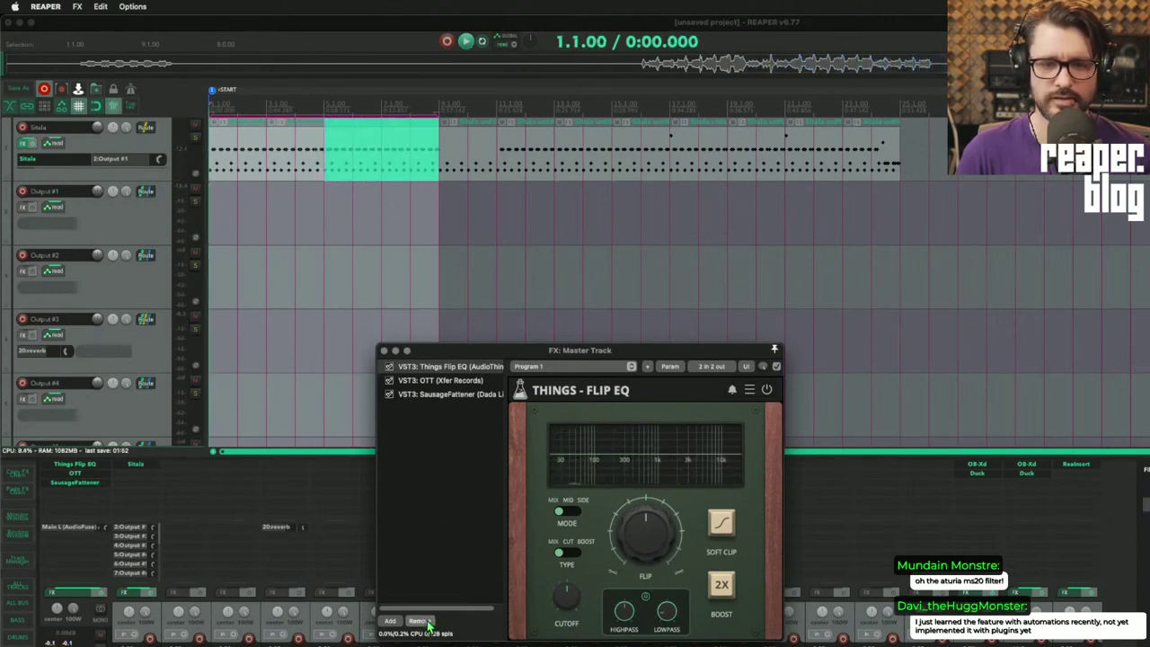
{"action": "key", "text": "Delete"}
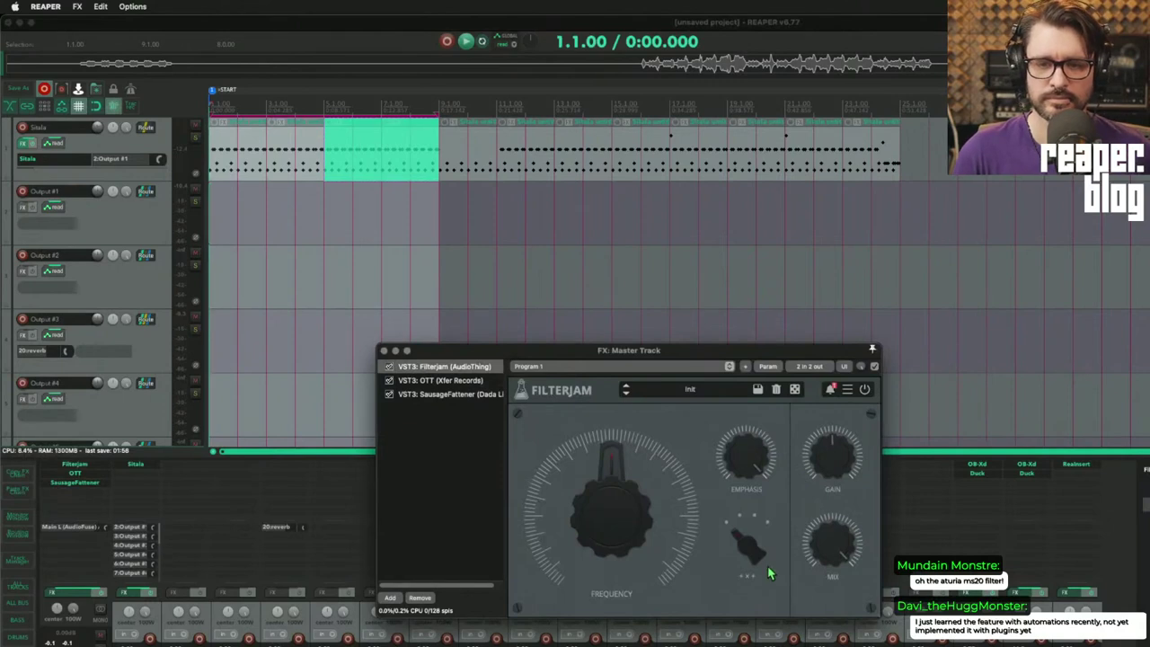
- Try Filterjam on the playing intro with Frequency at 27% and different filter modes, and remove it from the master track
{"action": "key", "text": "space"}
{"action": "left_click_drag", "start_coordinate": [617, 526], "coordinate": [602, 562]}
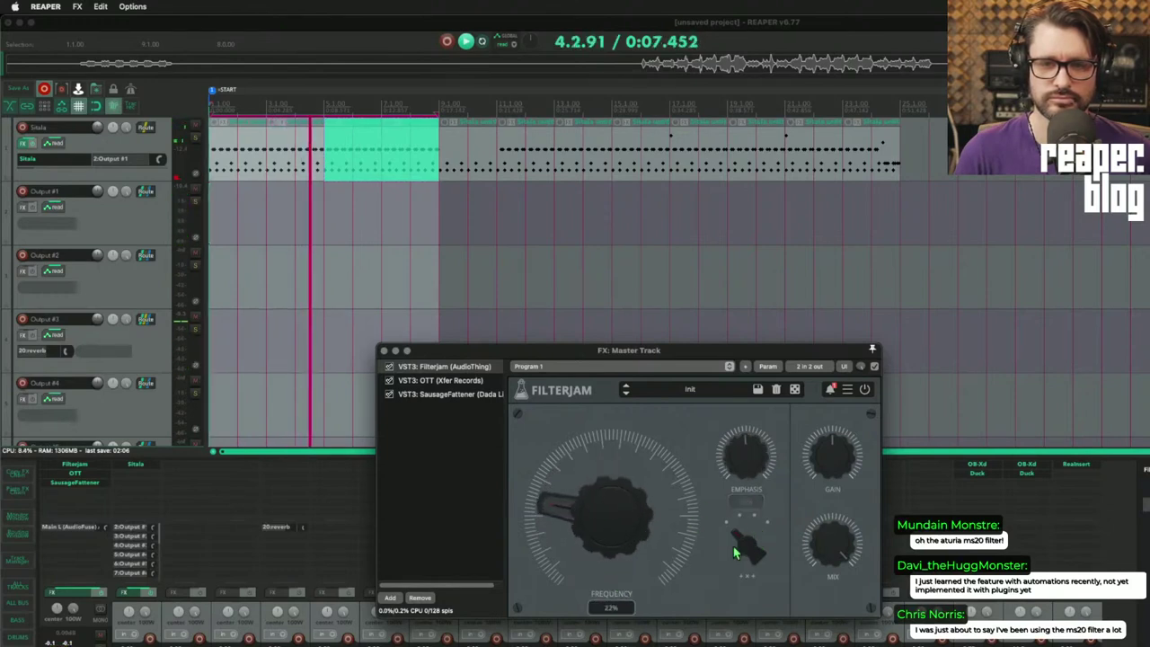
{"action": "left_click_drag", "start_coordinate": [744, 546], "coordinate": [753, 524]}
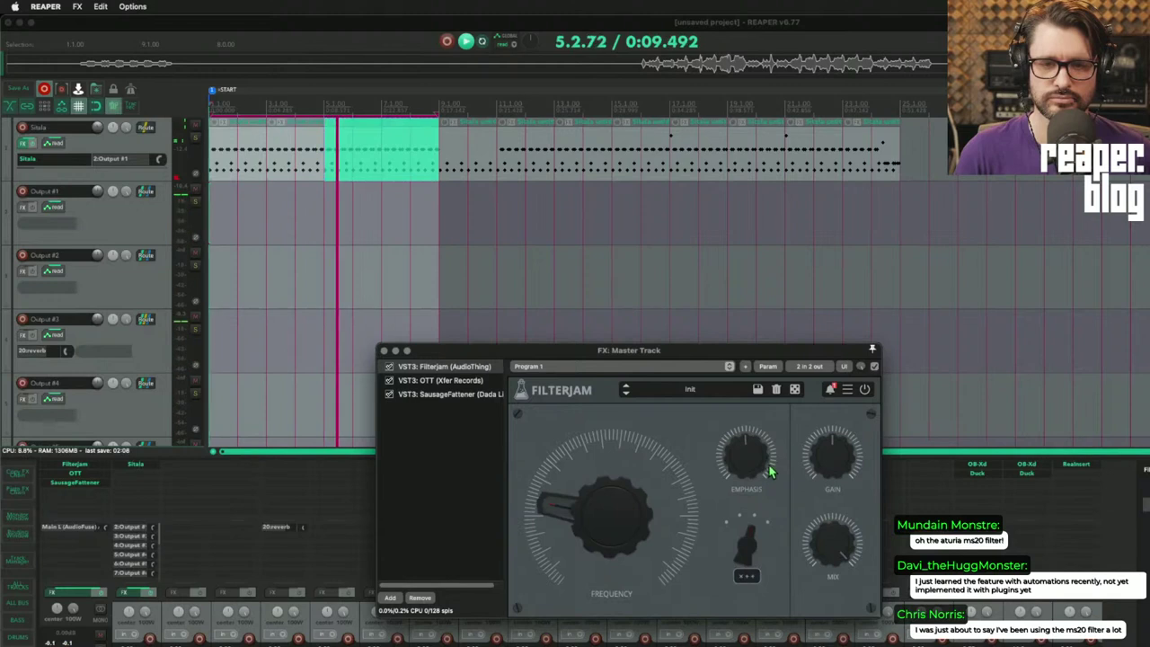
{"action": "left_click_drag", "start_coordinate": [611, 544], "coordinate": [601, 503]}
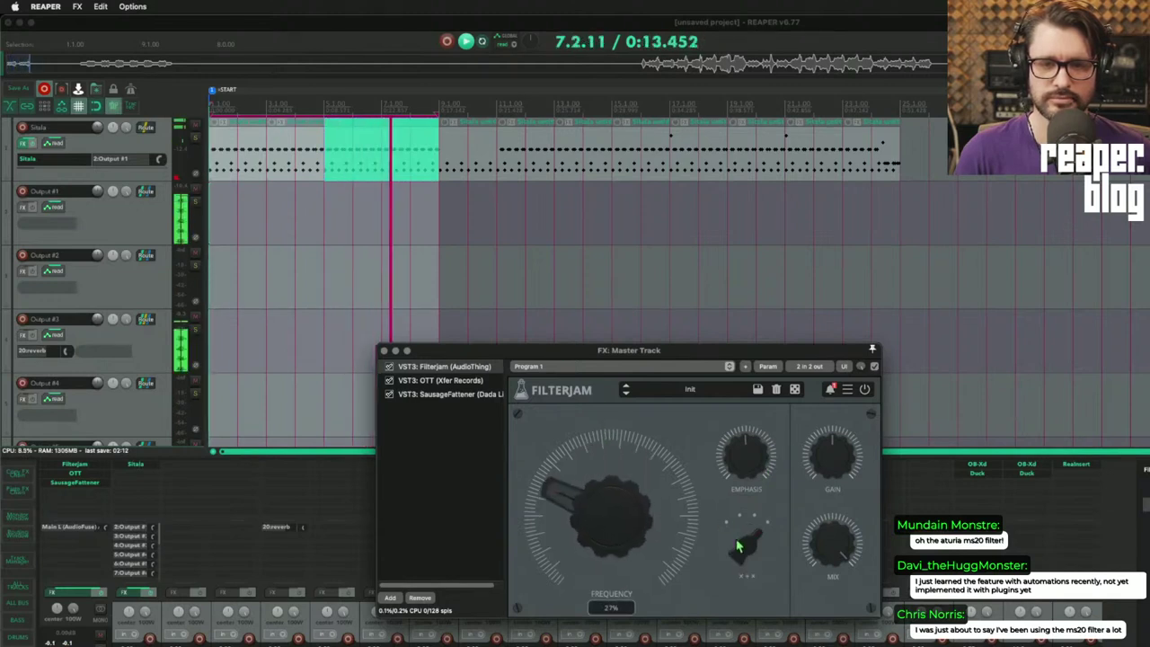
{"action": "left_click_drag", "start_coordinate": [738, 544], "coordinate": [750, 586]}
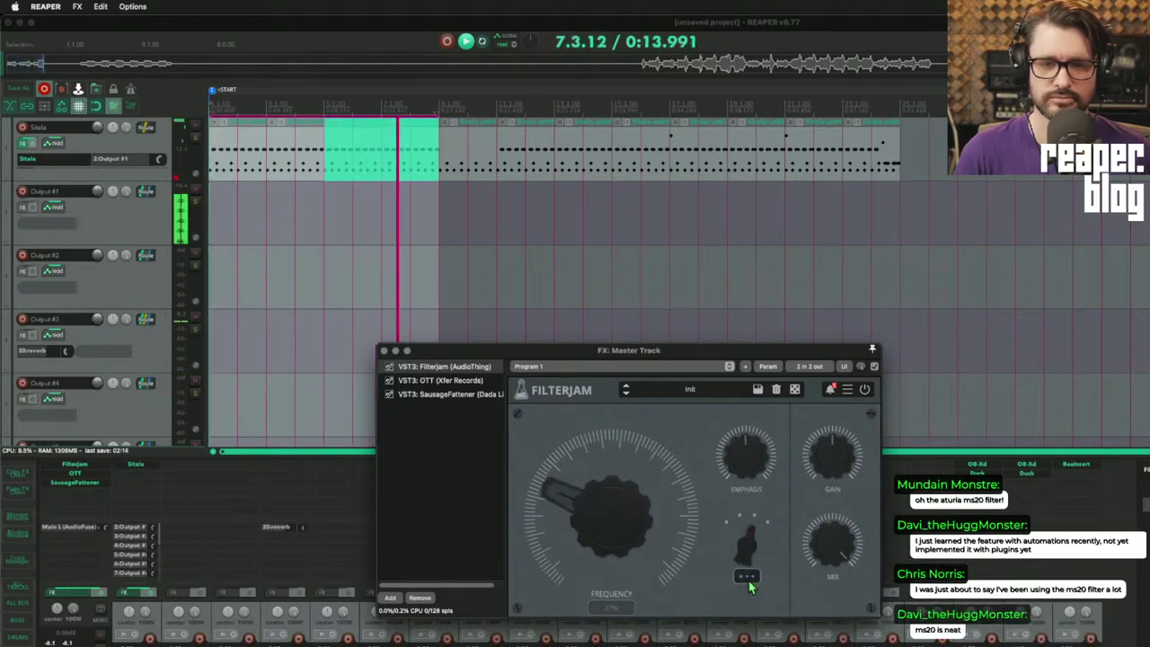
{"action": "left_click", "coordinate": [419, 597]}
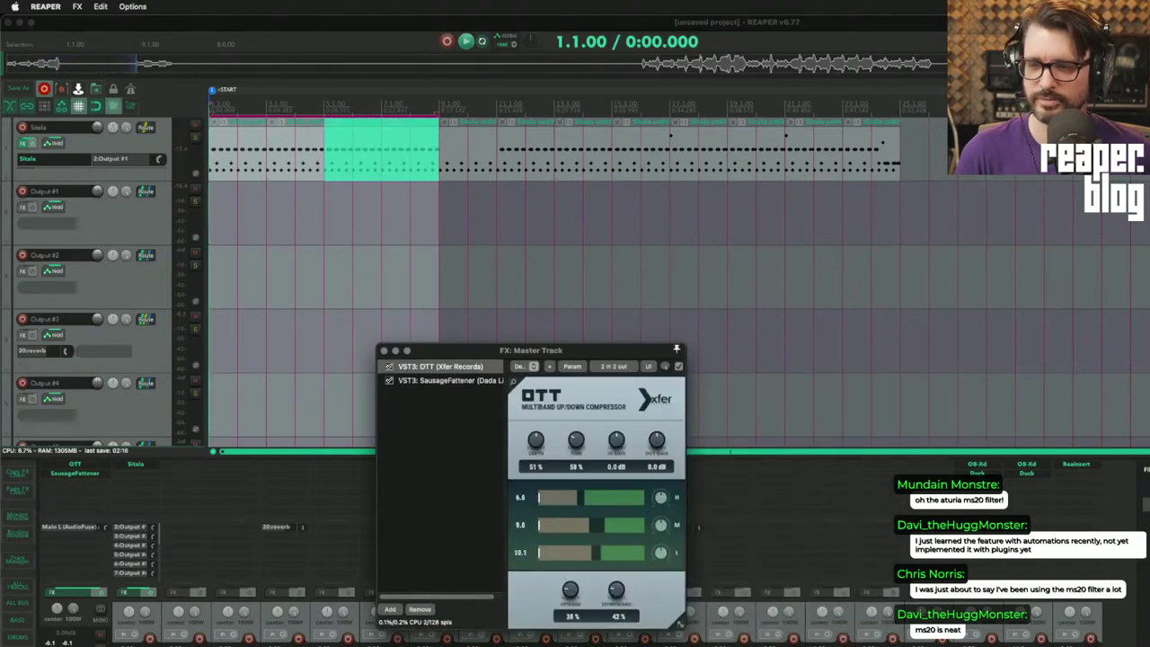
- Insert kHs Ladder Filter before OTT on the master, enable Saturate, raise Drive and lower Cutoff to 81.9 Hz while listening
{"action": "left_click", "coordinate": [1147, 504]}
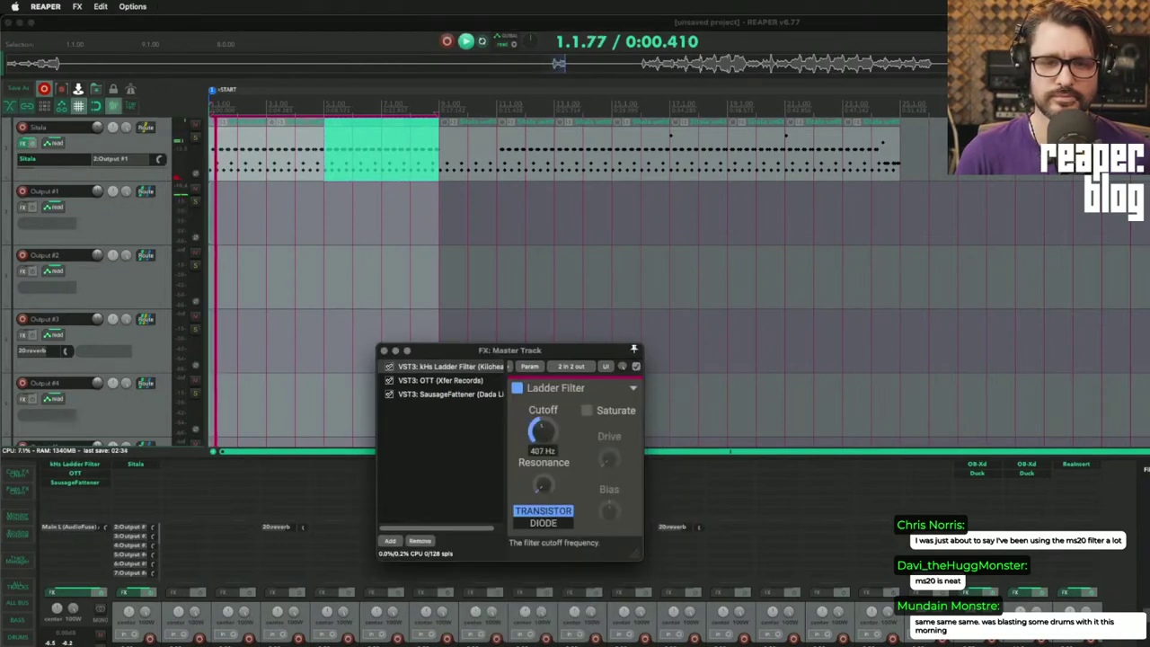
{"action": "mouse_move", "coordinate": [543, 431]}
{"action": "left_mouse_down"}
{"action": "mouse_move", "coordinate": [543, 449]}
{"action": "mouse_move", "coordinate": [543, 437]}
{"action": "left_mouse_up"}
{"action": "left_click", "coordinate": [587, 410]}
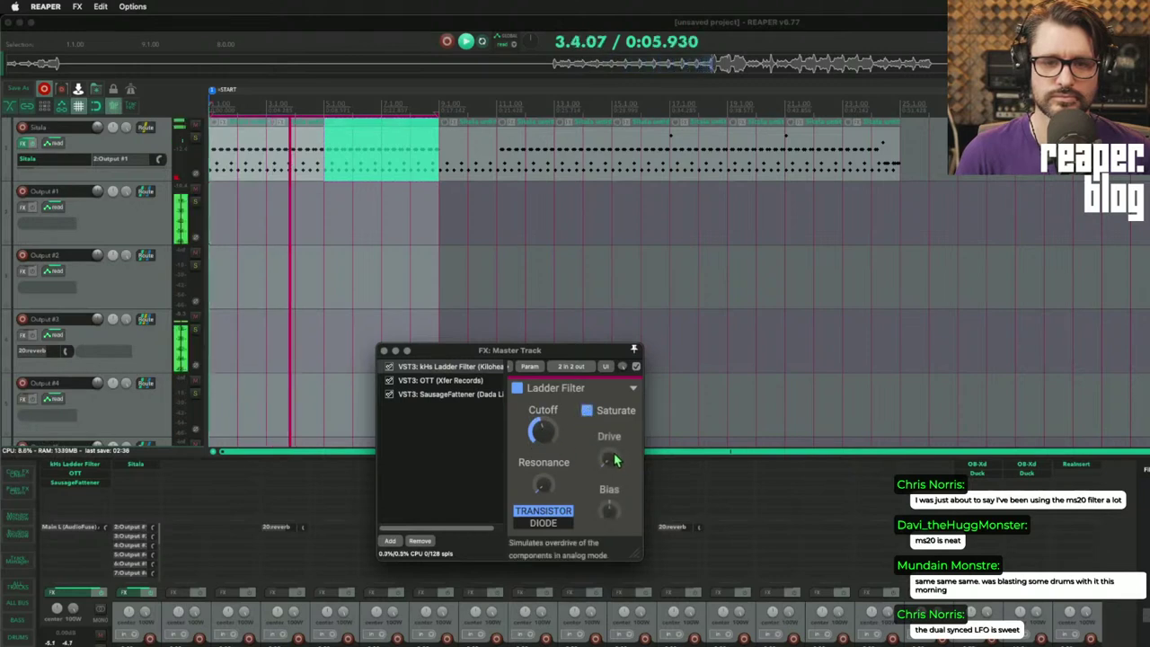
{"action": "left_click_drag", "start_coordinate": [612, 459], "coordinate": [611, 439]}
{"action": "mouse_move", "coordinate": [543, 433]}
{"action": "left_mouse_down"}
{"action": "mouse_move", "coordinate": [543, 401]}
{"action": "mouse_move", "coordinate": [546, 434]}
{"action": "left_mouse_up"}
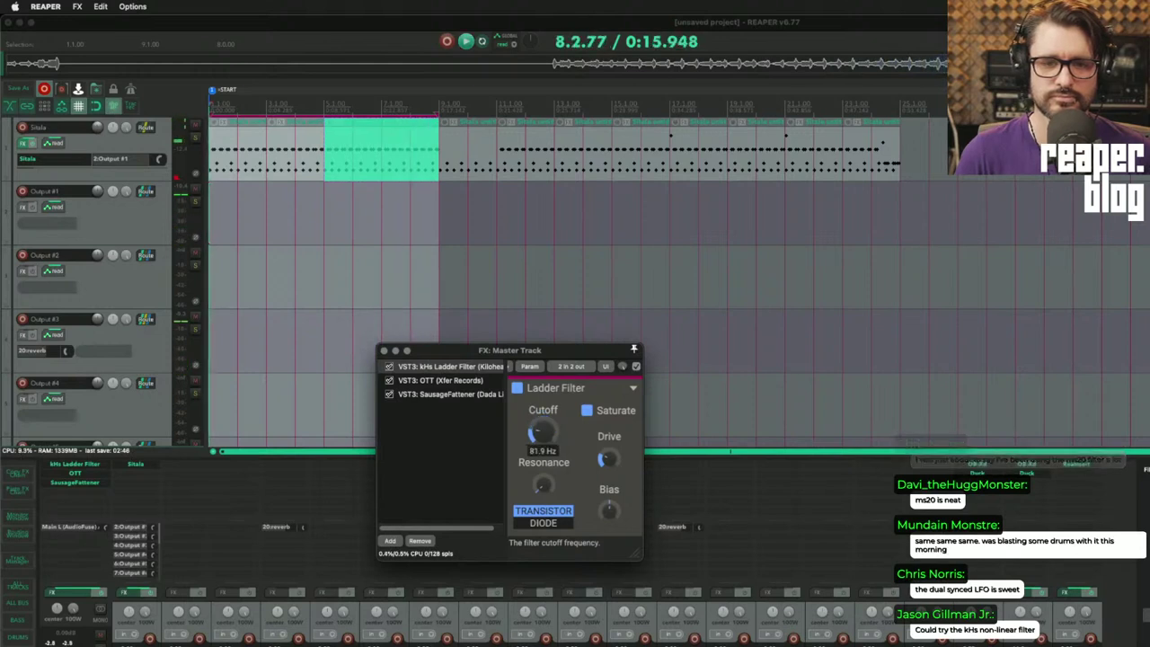
{"action": "key", "text": "space"}
- Set the Ladder Filter's Cutoff to 68.9 Hz and create a track envelope for it, with the effects window clear of the arrangement
{"action": "left_click_drag", "start_coordinate": [490, 358], "coordinate": [600, 461]}
{"action": "left_click", "coordinate": [392, 300]}
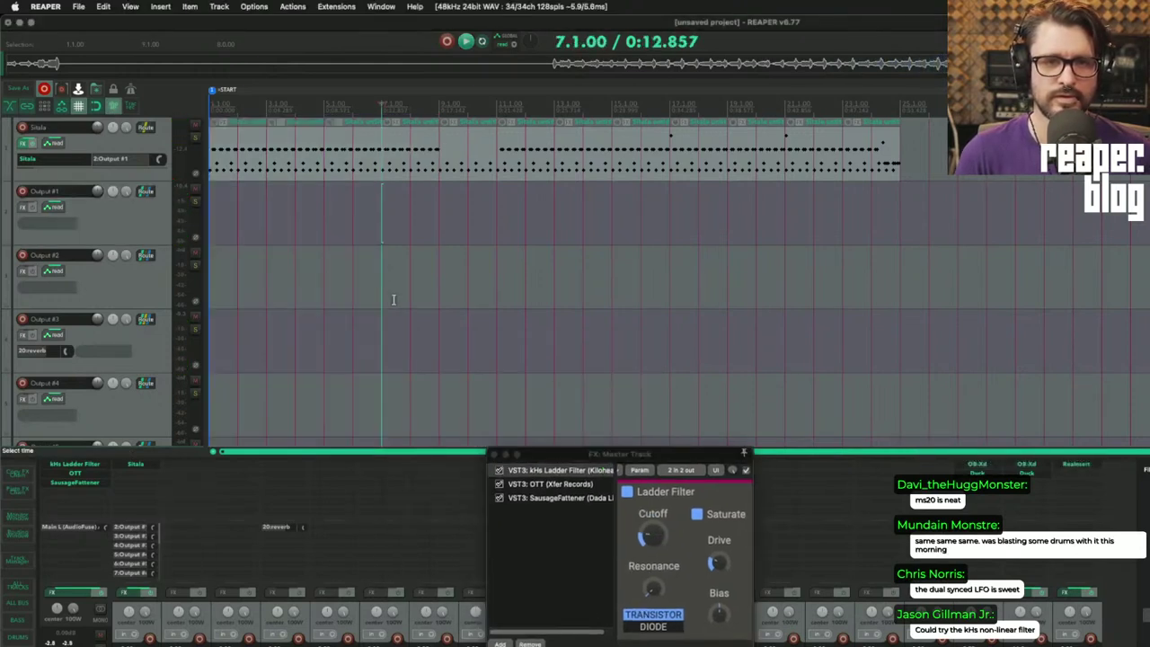
{"action": "left_click_drag", "start_coordinate": [652, 537], "coordinate": [653, 540]}
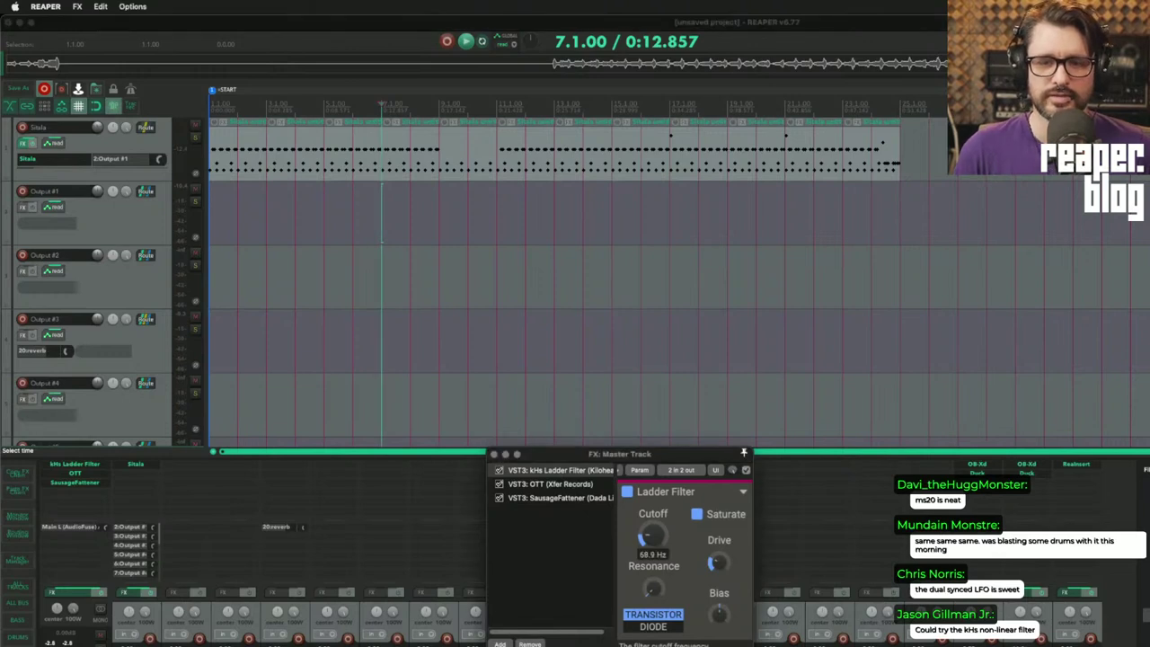
{"action": "left_click", "coordinate": [636, 474]}
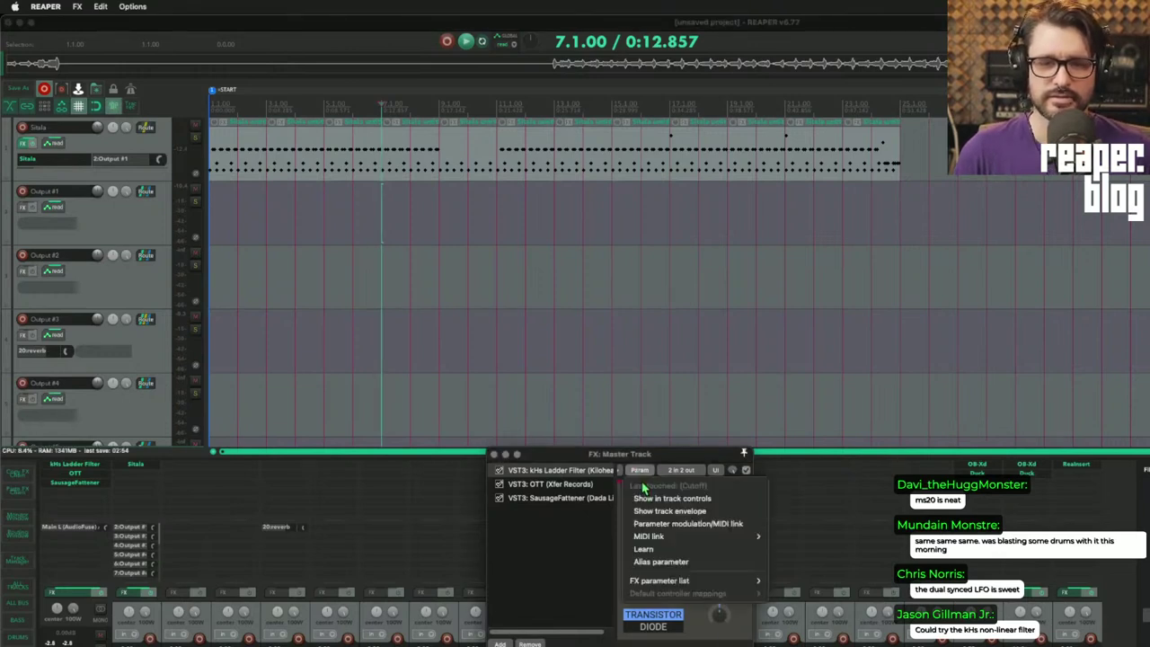
{"action": "left_click", "coordinate": [686, 513]}
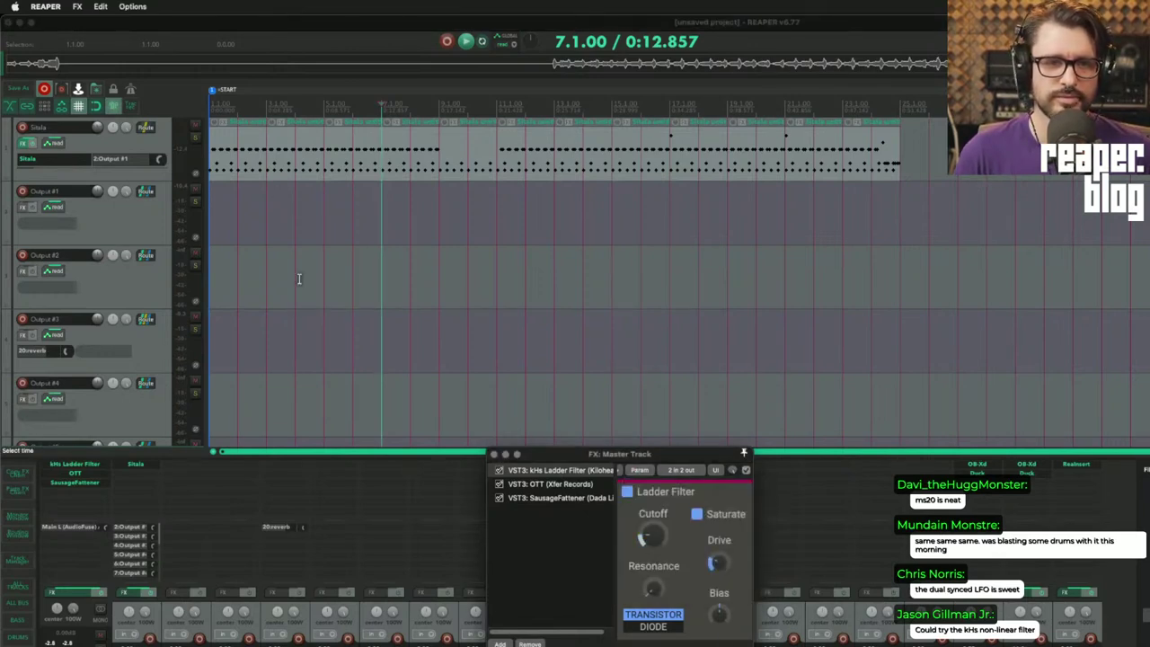
- Show the master track above the Sitala track in the arrangement so its Cutoff envelope can be edited
{"action": "scroll", "coordinate": [301, 279], "scroll_direction": "down", "scroll_amount": 10}
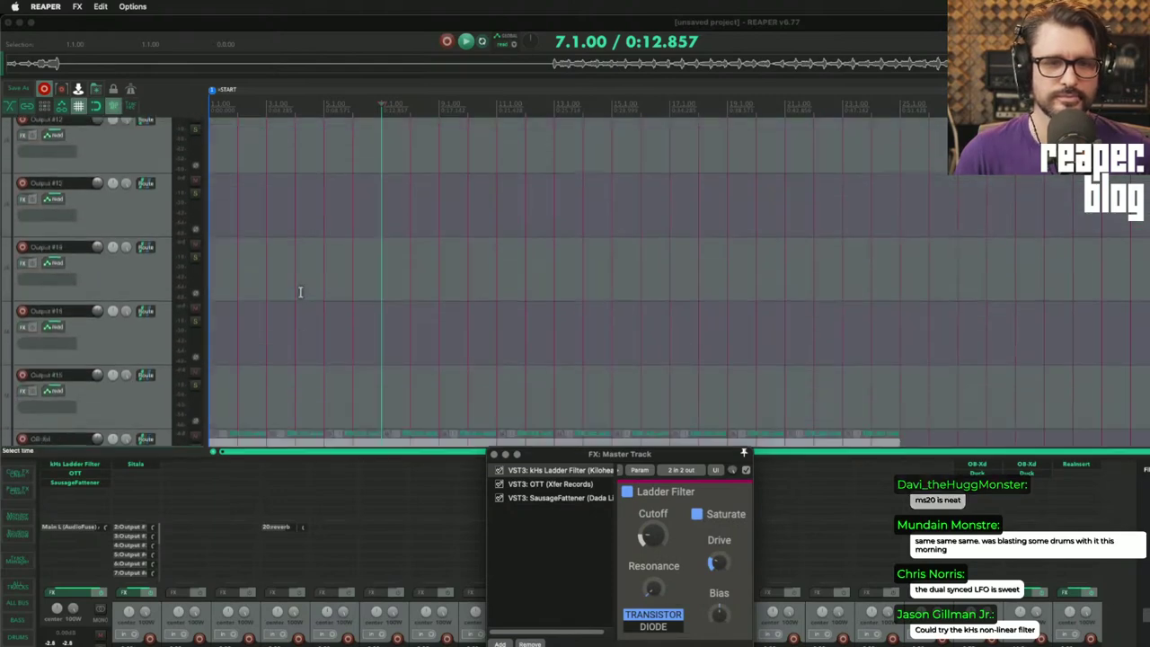
{"action": "scroll", "coordinate": [301, 296], "scroll_direction": "up", "scroll_amount": 10}
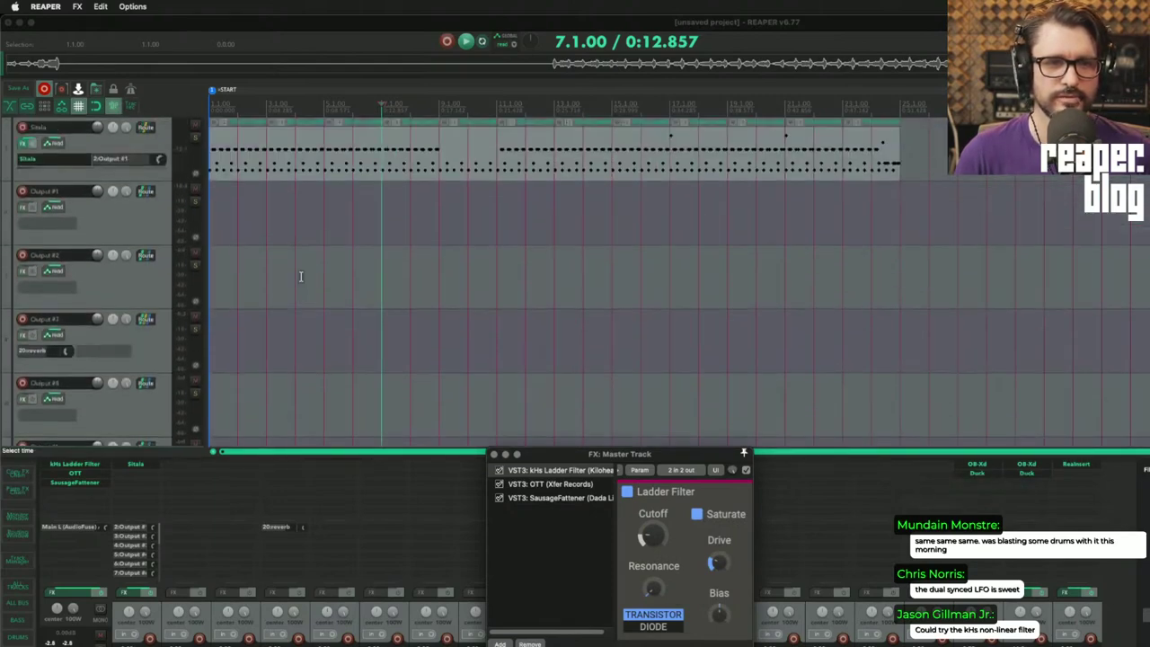
{"action": "left_click", "coordinate": [123, 29]}
{"action": "left_click", "coordinate": [103, 7]}
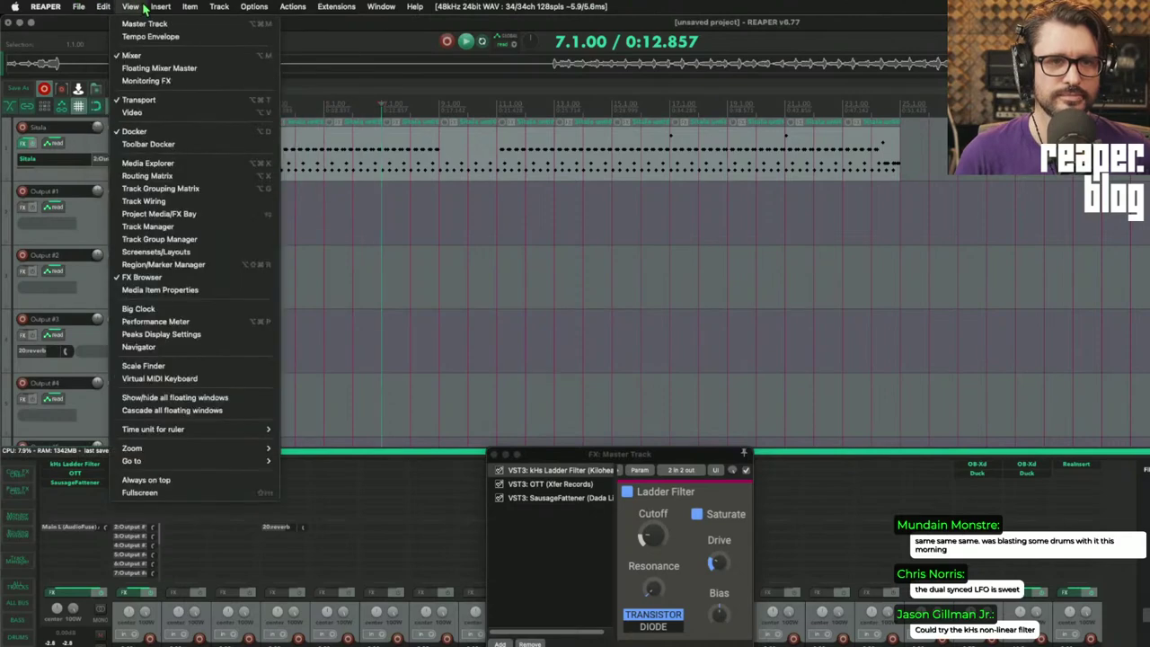
{"action": "left_click", "coordinate": [144, 24]}
- Shape the Cutoff envelope as a smooth rise from bar 1 to bar 9 with a drop at bar 9, and play the intro
{"action": "mouse_move", "coordinate": [465, 261]}
{"action": "left_mouse_down"}
{"action": "mouse_move", "coordinate": [476, 309]}
{"action": "mouse_move", "coordinate": [457, 288]}
{"action": "mouse_move", "coordinate": [487, 306]}
{"action": "mouse_move", "coordinate": [452, 324]}
{"action": "mouse_move", "coordinate": [440, 316]}
{"action": "left_mouse_up"}
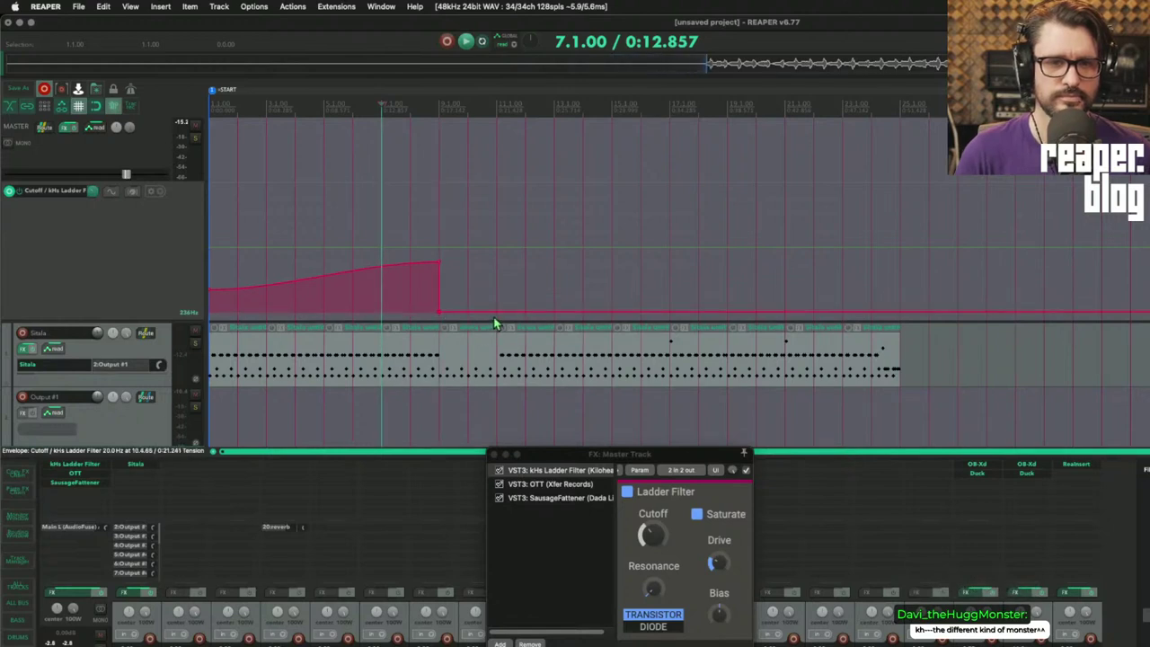
{"action": "key", "text": "space"}
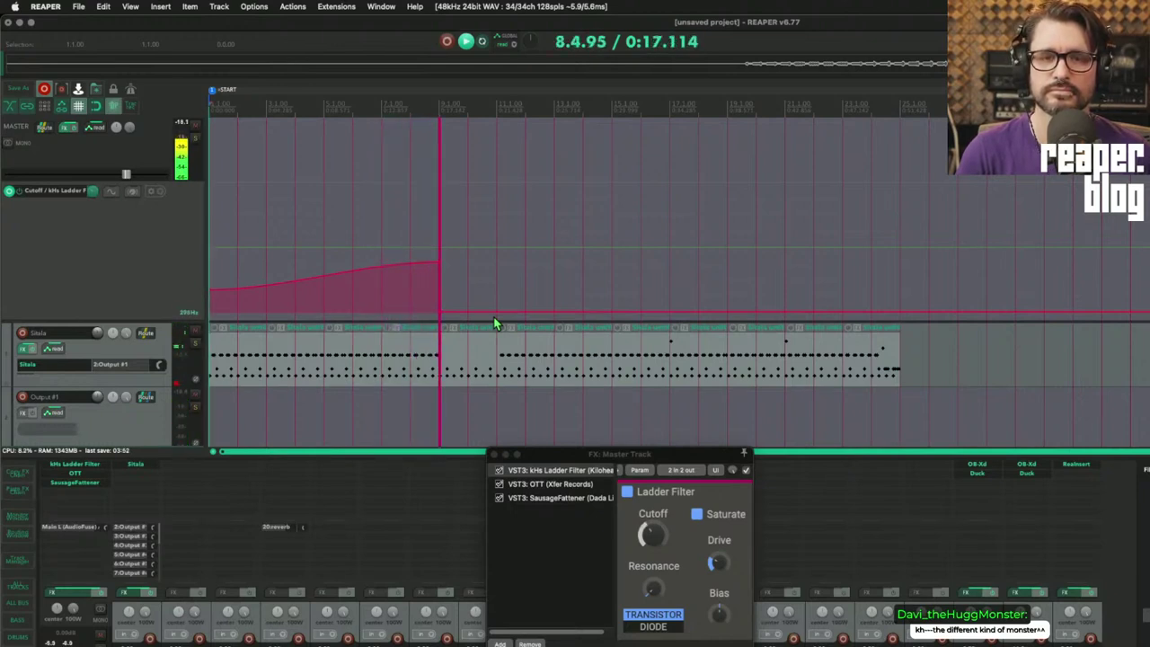
{"action": "key", "text": "space"}
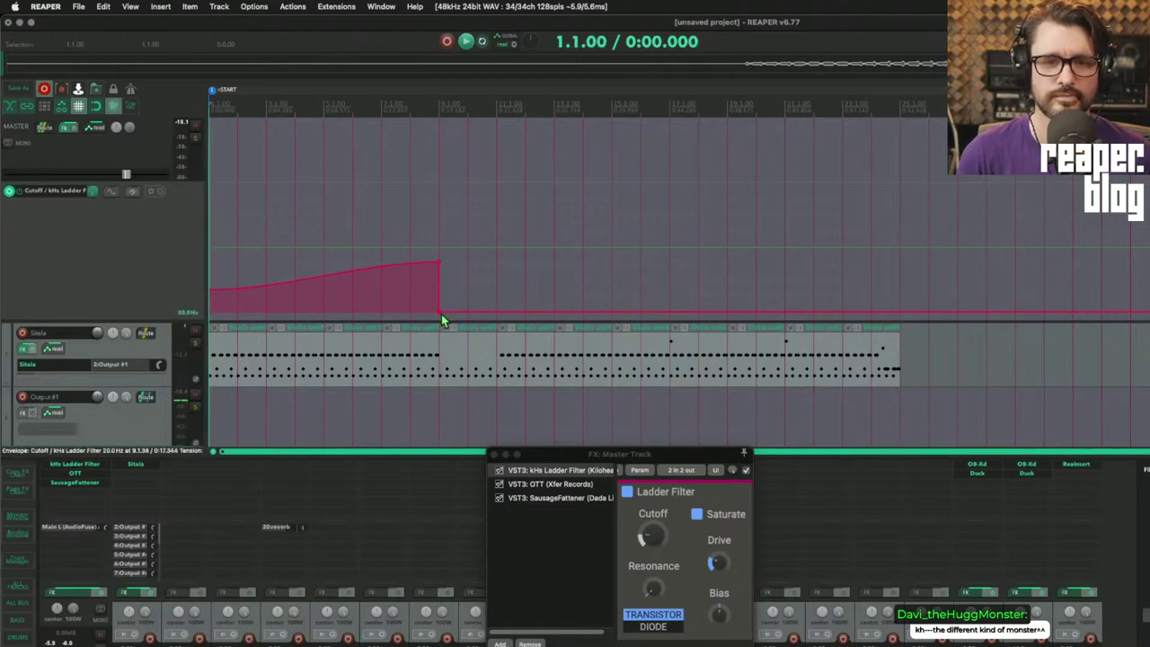
- Try raising the Cutoff envelope to its maximum from bar 9 onward, and compare it with the Ladder Filter bypassed during playback
{"action": "left_click_drag", "start_coordinate": [441, 303], "coordinate": [432, 159]}
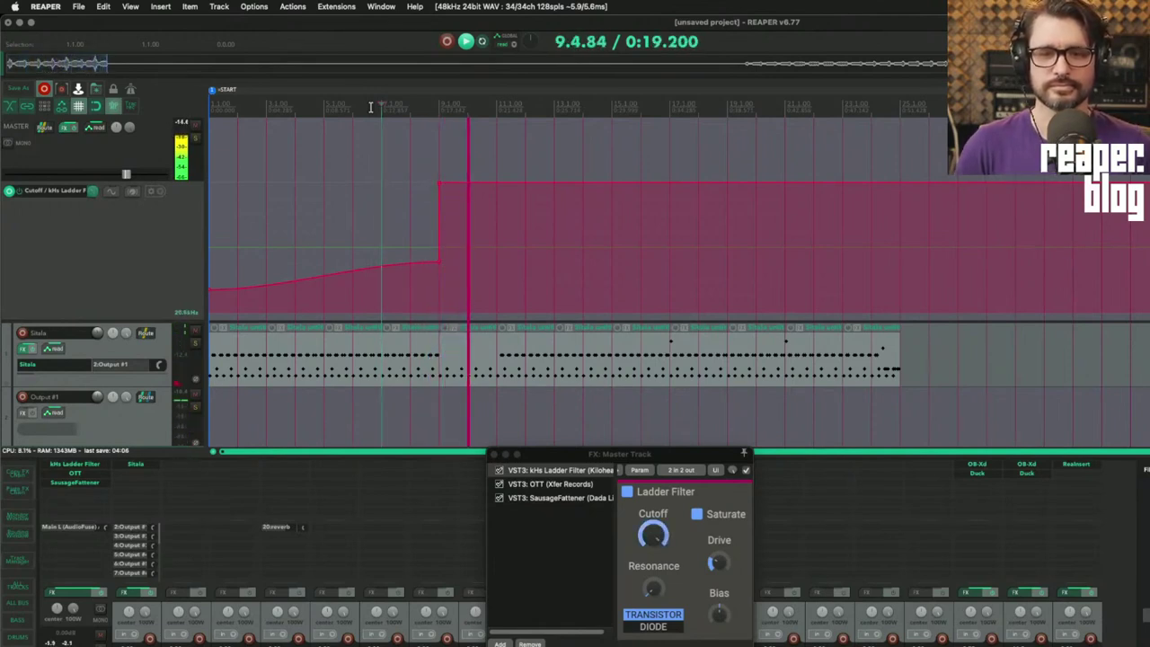
{"action": "left_click", "coordinate": [504, 476]}
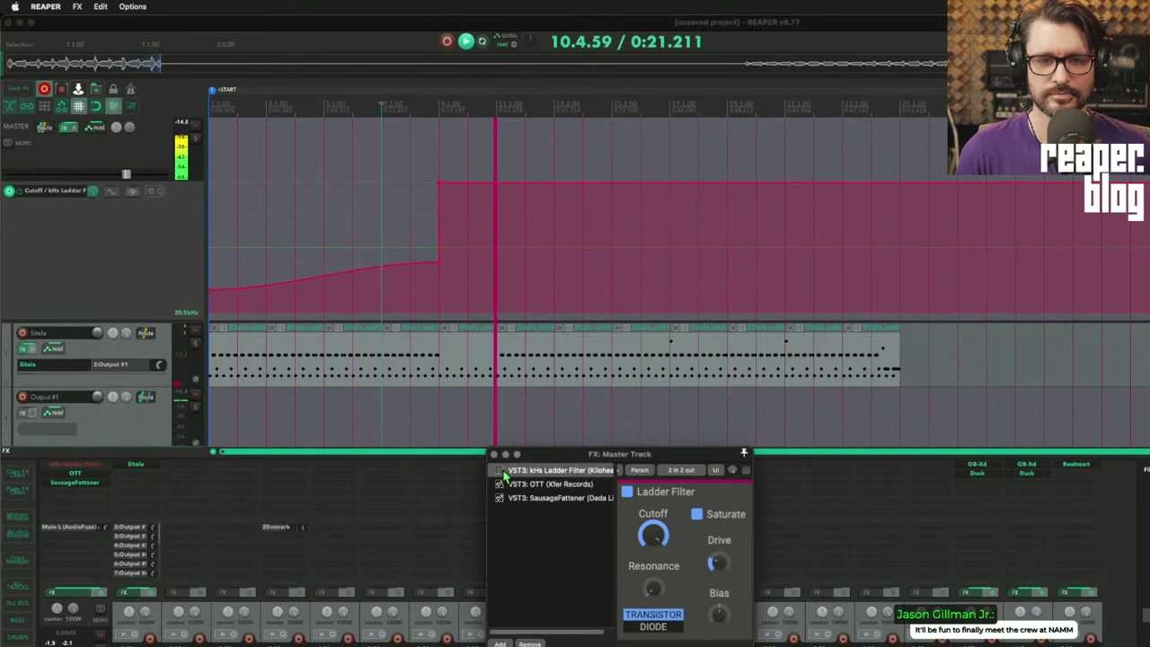
{"action": "key", "text": "space"}
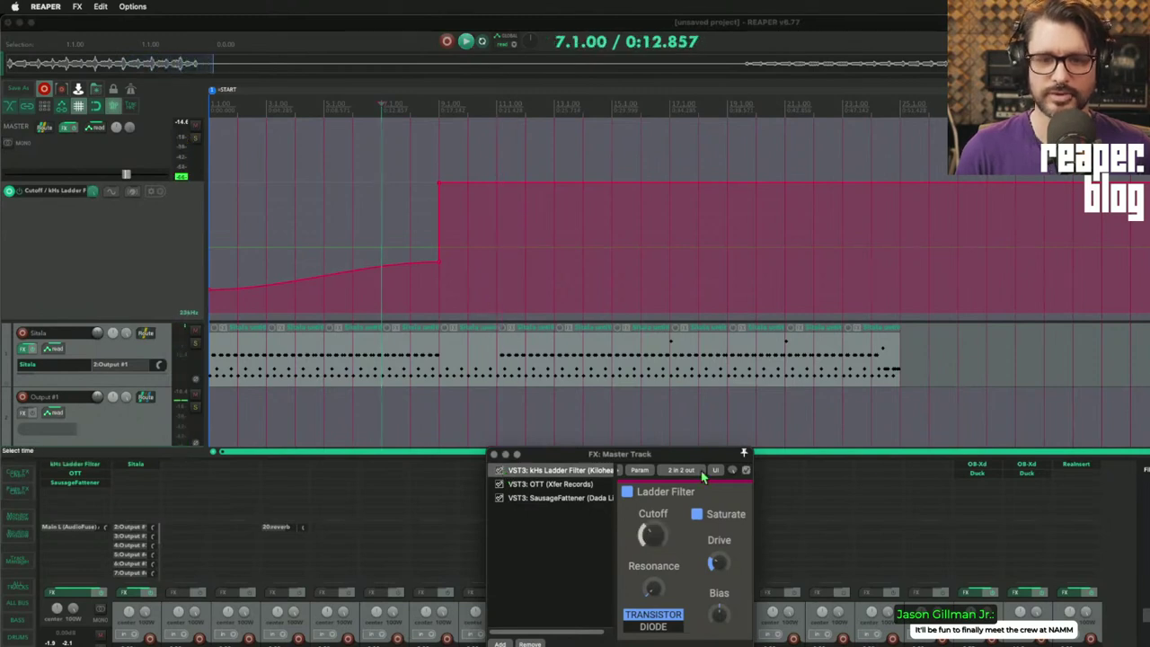
- Delete the upper Cutoff envelope point at bar 9 and add a Bypass envelope that bypasses the Ladder Filter from bar 9 onward
{"action": "left_click", "coordinate": [437, 186], "text": "alt"}
{"action": "left_click", "coordinate": [748, 476]}
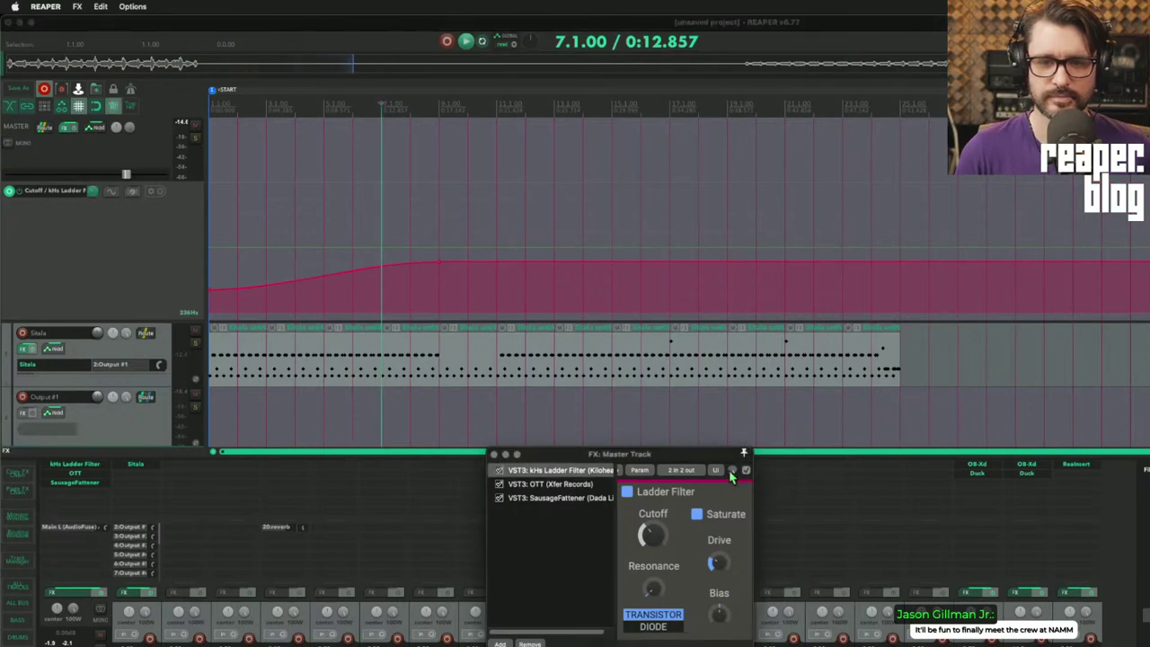
{"action": "left_click", "coordinate": [731, 477]}
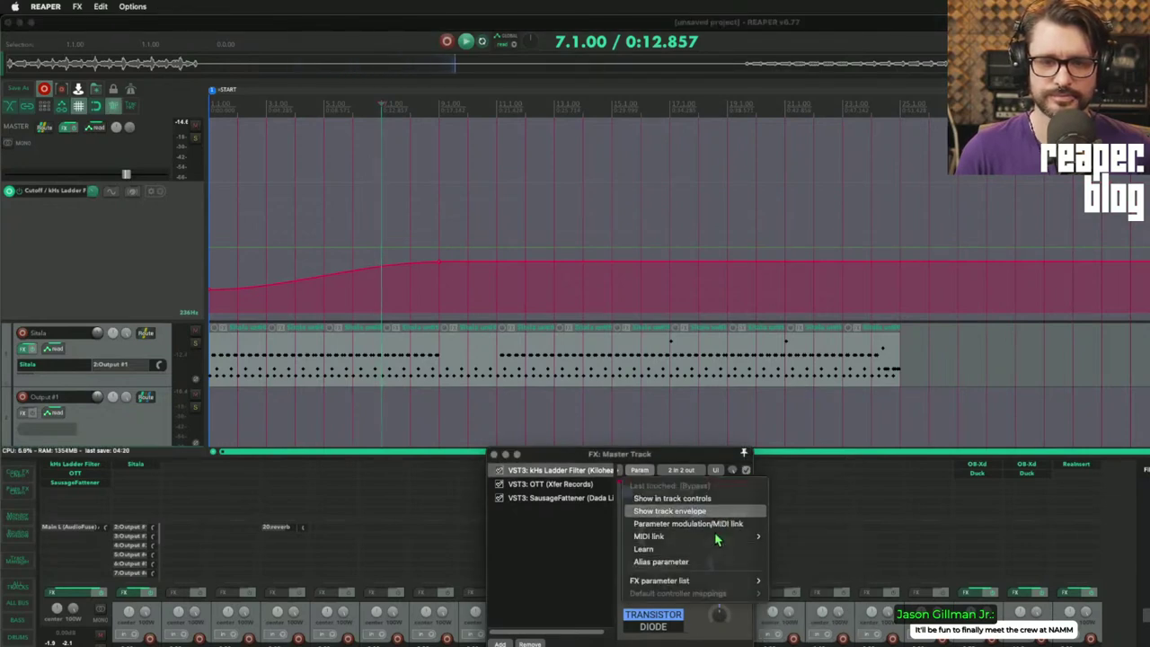
{"action": "left_click", "coordinate": [683, 511]}
{"action": "left_click", "coordinate": [440, 359]}
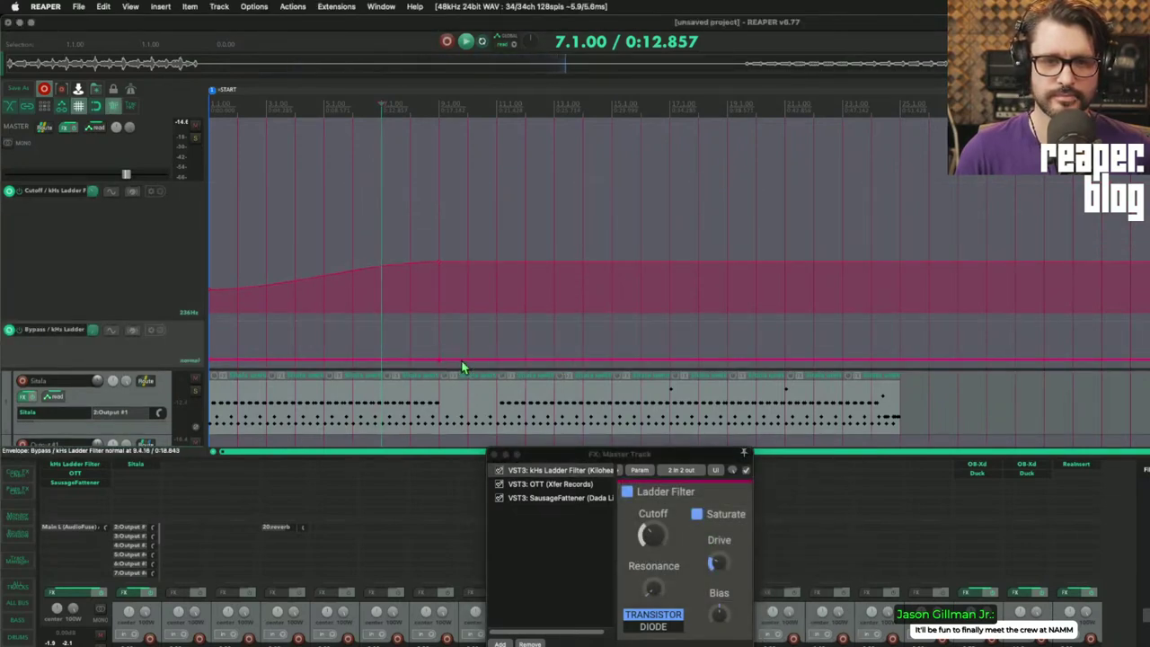
{"action": "left_click_drag", "start_coordinate": [462, 367], "coordinate": [449, 324]}
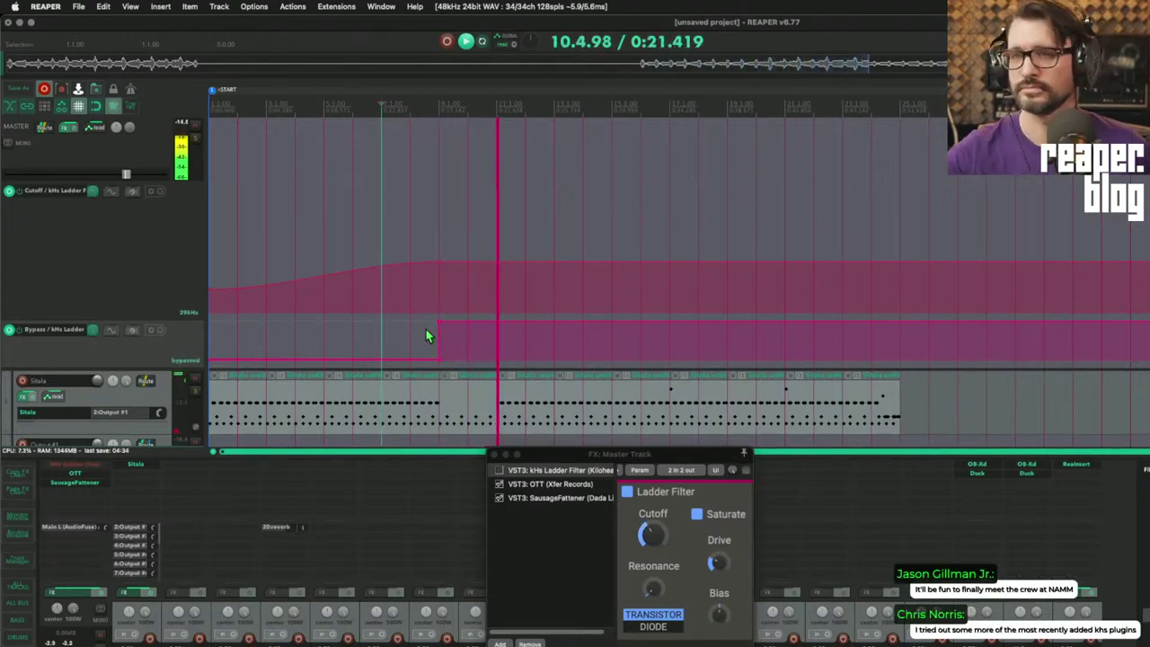
- Close the master effects window, hide the mixer and fit all tracks in the arrangement while the song plays
{"action": "left_click", "coordinate": [493, 456]}
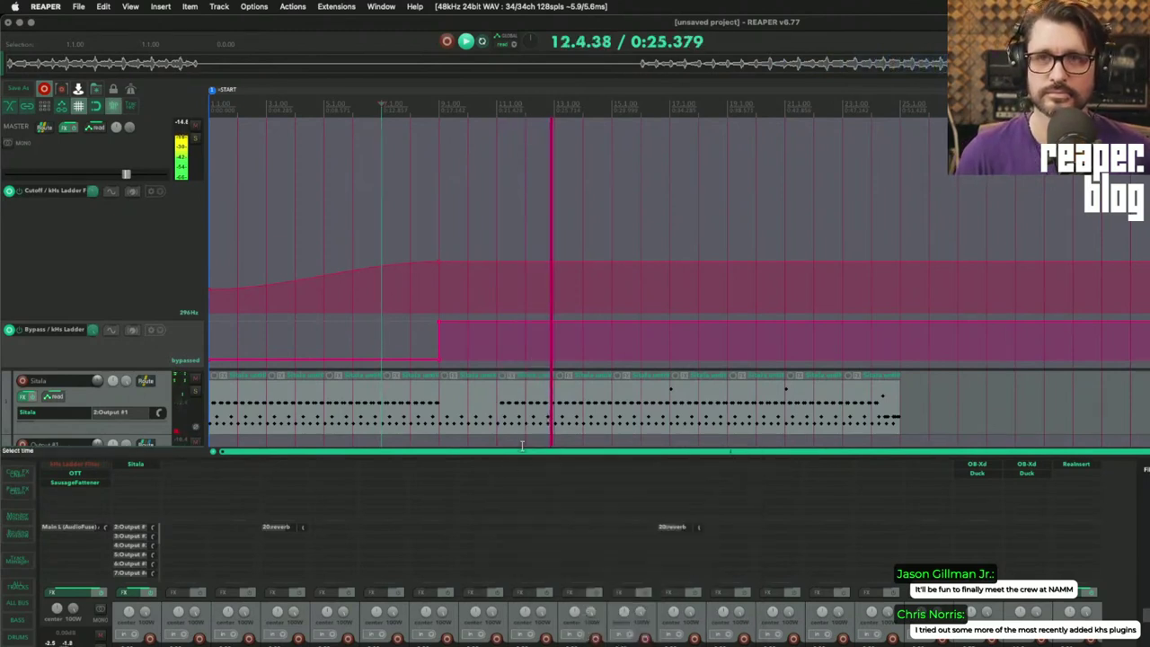
{"action": "scroll", "coordinate": [591, 283], "scroll_direction": "down", "scroll_amount": 3}
{"action": "scroll", "coordinate": [370, 349], "scroll_direction": "down", "scroll_amount": 3}
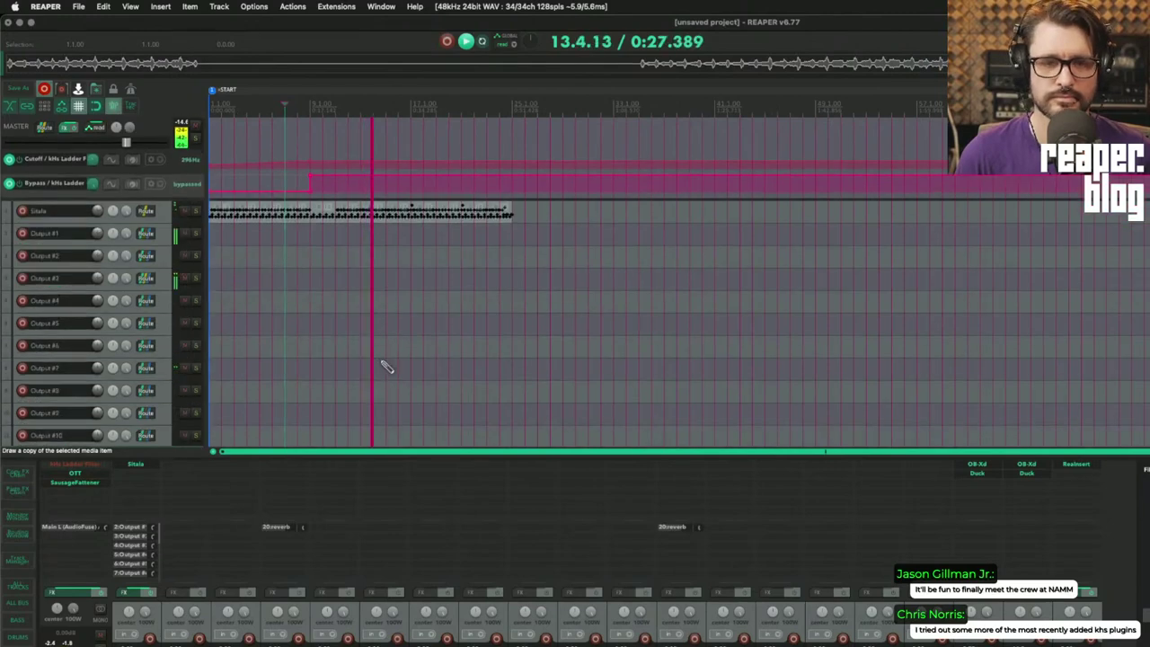
{"action": "scroll", "coordinate": [377, 359], "scroll_direction": "down", "scroll_amount": 1}
{"action": "scroll", "coordinate": [365, 385], "scroll_direction": "up", "scroll_amount": 4}
{"action": "scroll", "coordinate": [366, 388], "scroll_direction": "down", "scroll_amount": 2}
{"action": "scroll", "coordinate": [372, 404], "scroll_direction": "down", "scroll_amount": 5}
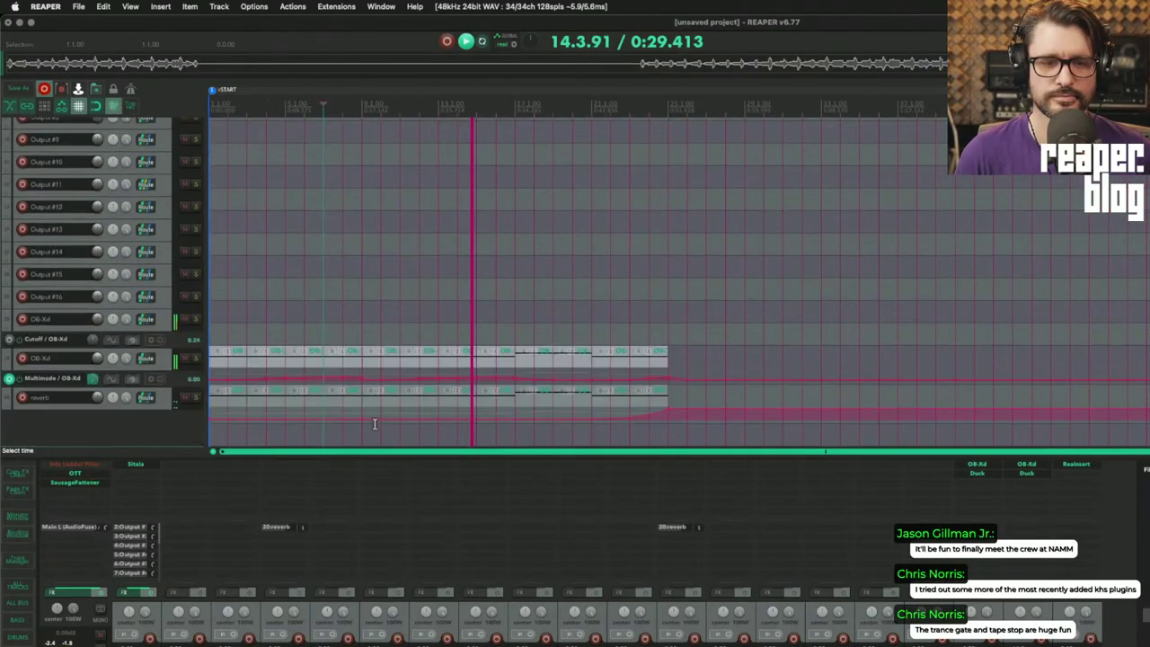
{"action": "key", "text": "F7"}
{"action": "scroll", "coordinate": [440, 451], "scroll_direction": "down", "scroll_amount": 2}
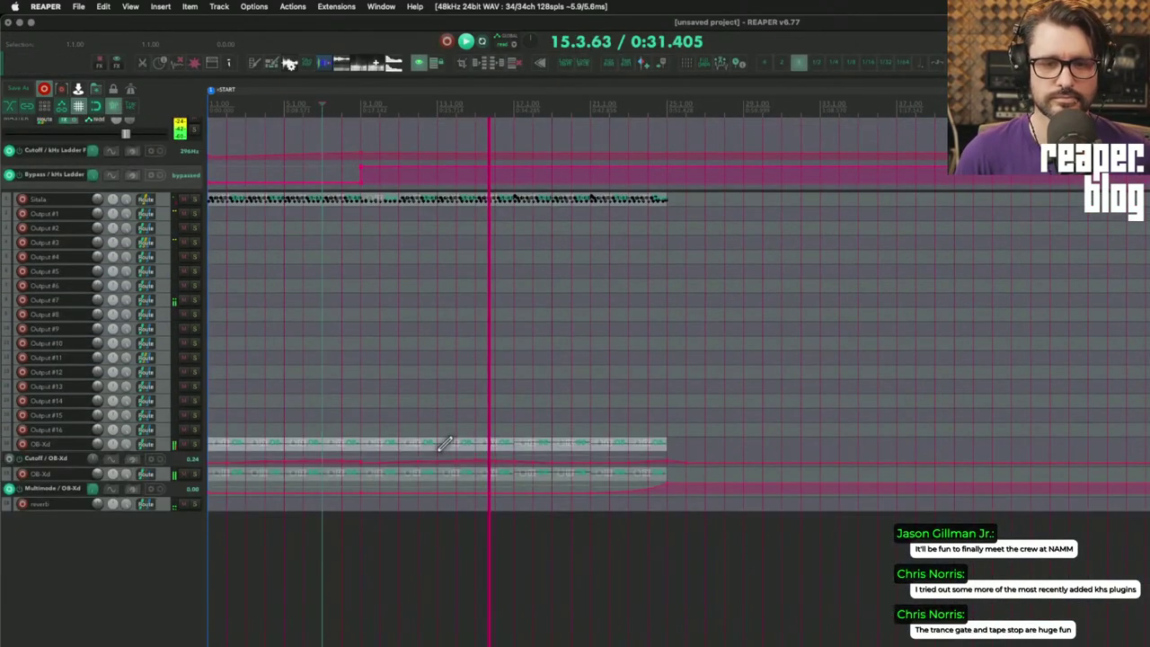
{"action": "scroll", "coordinate": [457, 453], "scroll_direction": "down", "scroll_amount": 3}
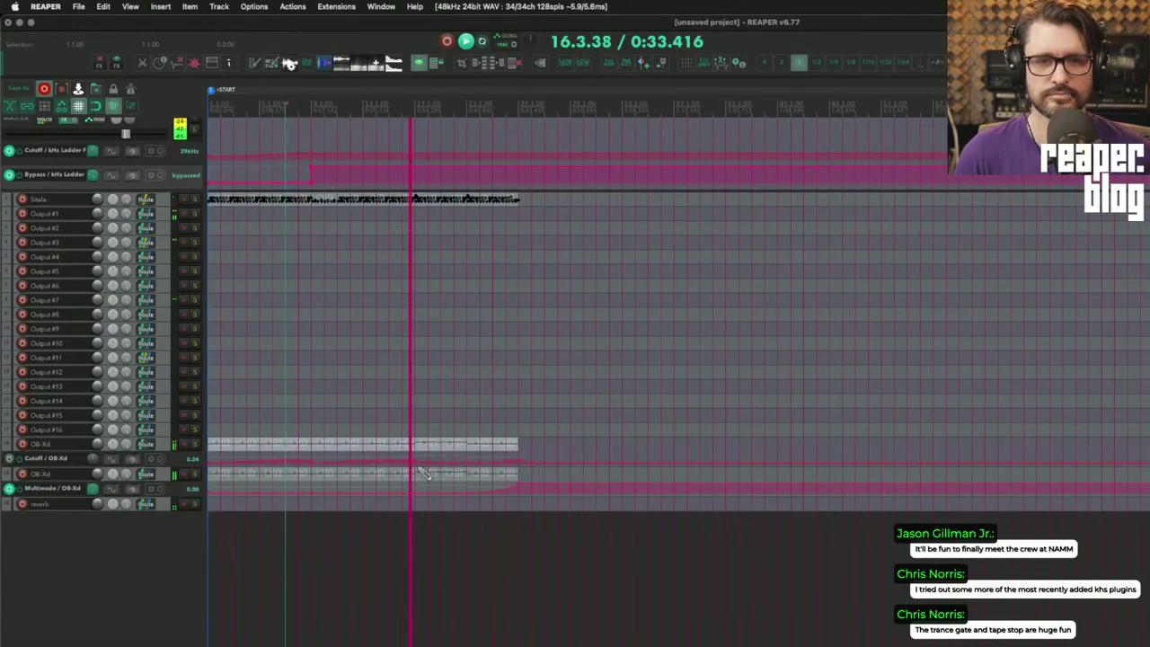
{"action": "scroll", "coordinate": [420, 474], "scroll_direction": "up", "scroll_amount": 4}
{"action": "scroll", "coordinate": [419, 474], "scroll_direction": "down", "scroll_amount": 3}
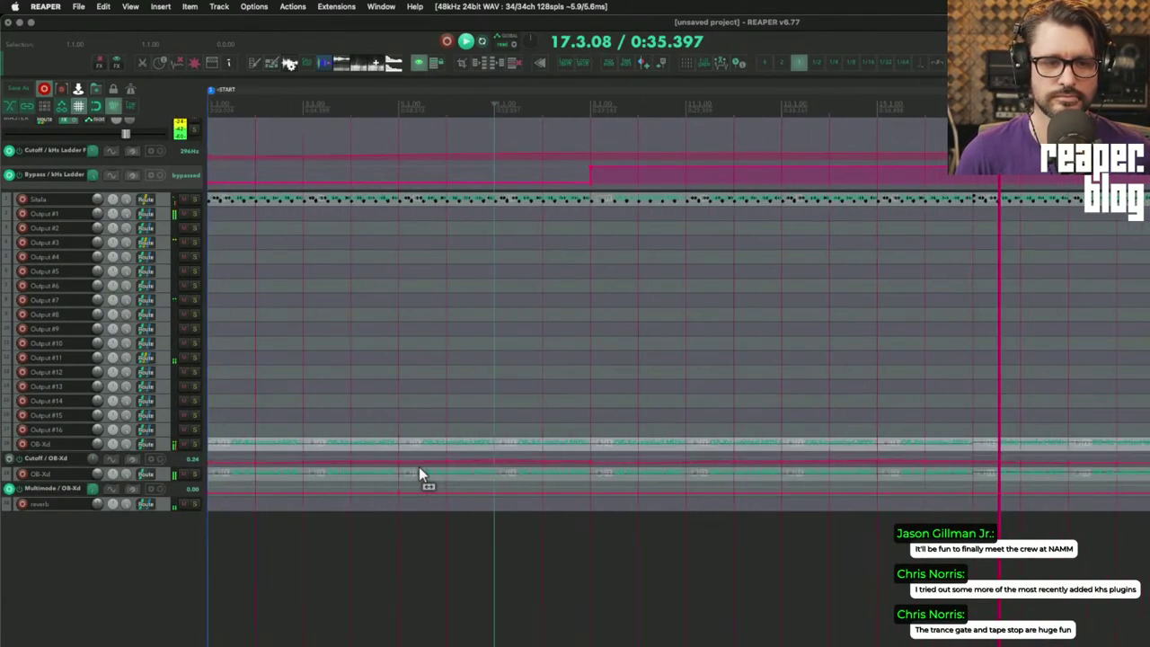
{"action": "scroll", "coordinate": [639, 457], "scroll_direction": "up", "scroll_amount": 4}
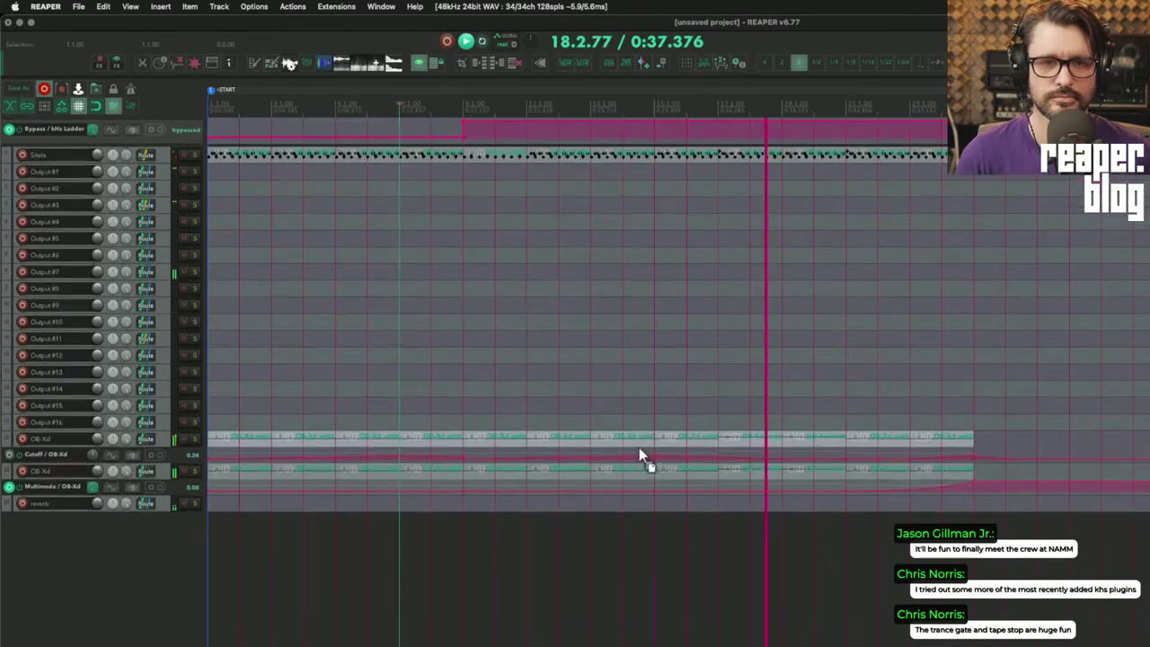
- Open the FX browser's instrument list and insert TAL U-No-LX-V2 on a new track above Sitala
{"action": "scroll", "coordinate": [647, 458], "scroll_direction": "down", "scroll_amount": 1}
{"action": "scroll", "coordinate": [648, 452], "scroll_direction": "down", "scroll_amount": 2}
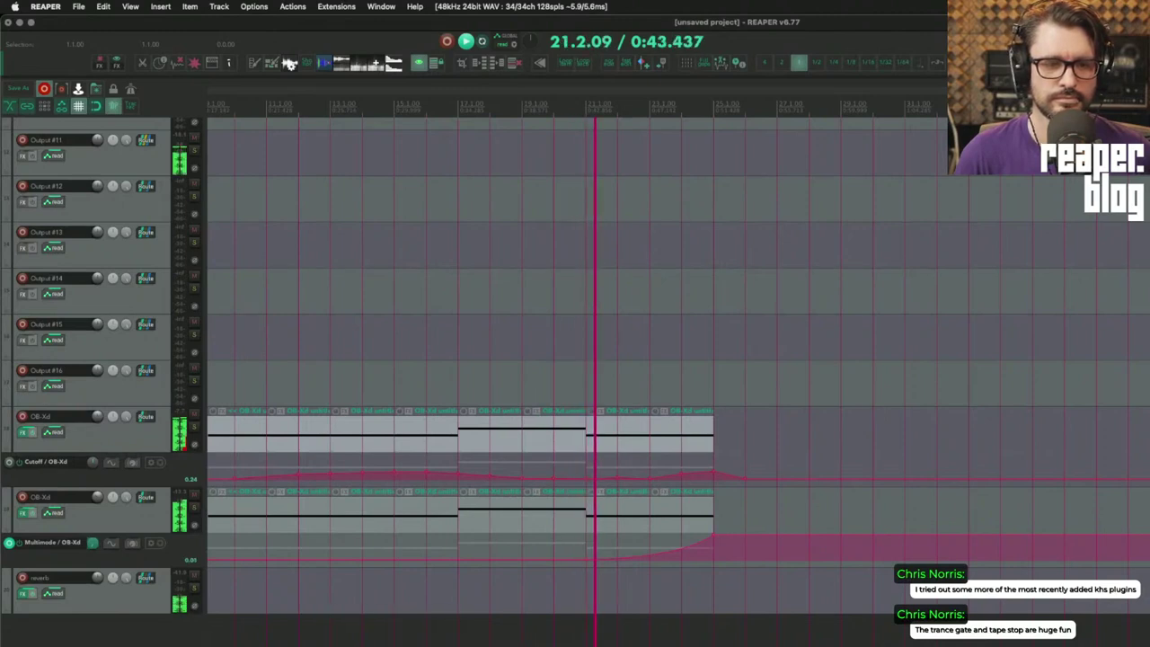
{"action": "key", "text": "alt+d"}
{"action": "scroll", "coordinate": [244, 626], "scroll_direction": "down", "scroll_amount": 4}
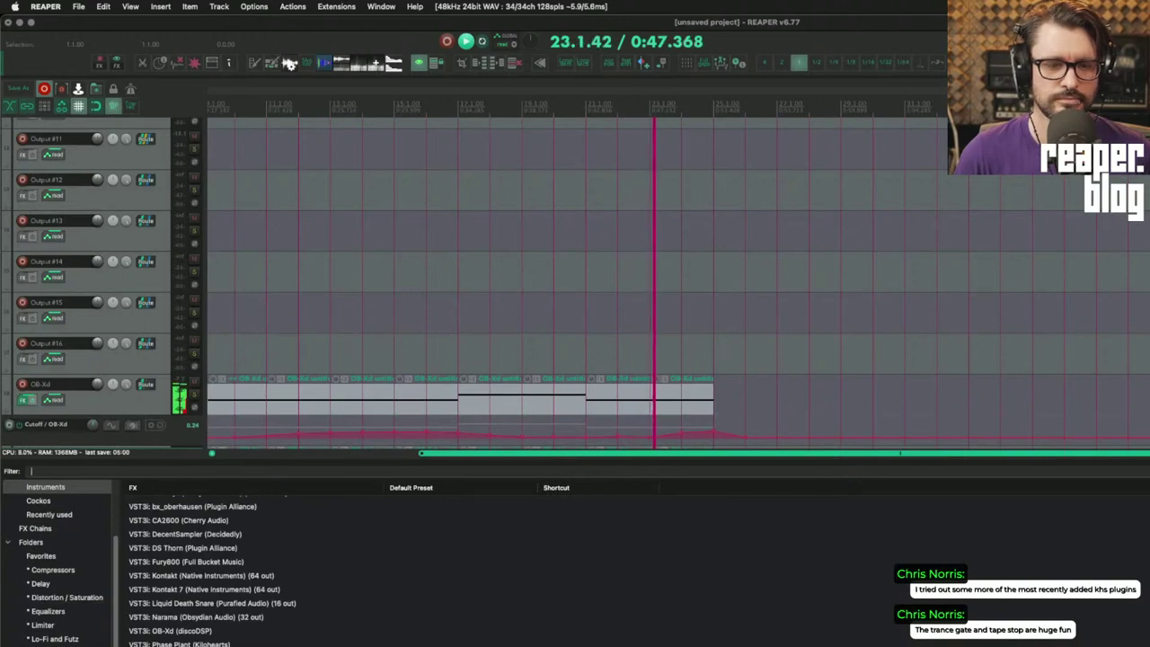
{"action": "scroll", "coordinate": [245, 566], "scroll_direction": "up", "scroll_amount": 3}
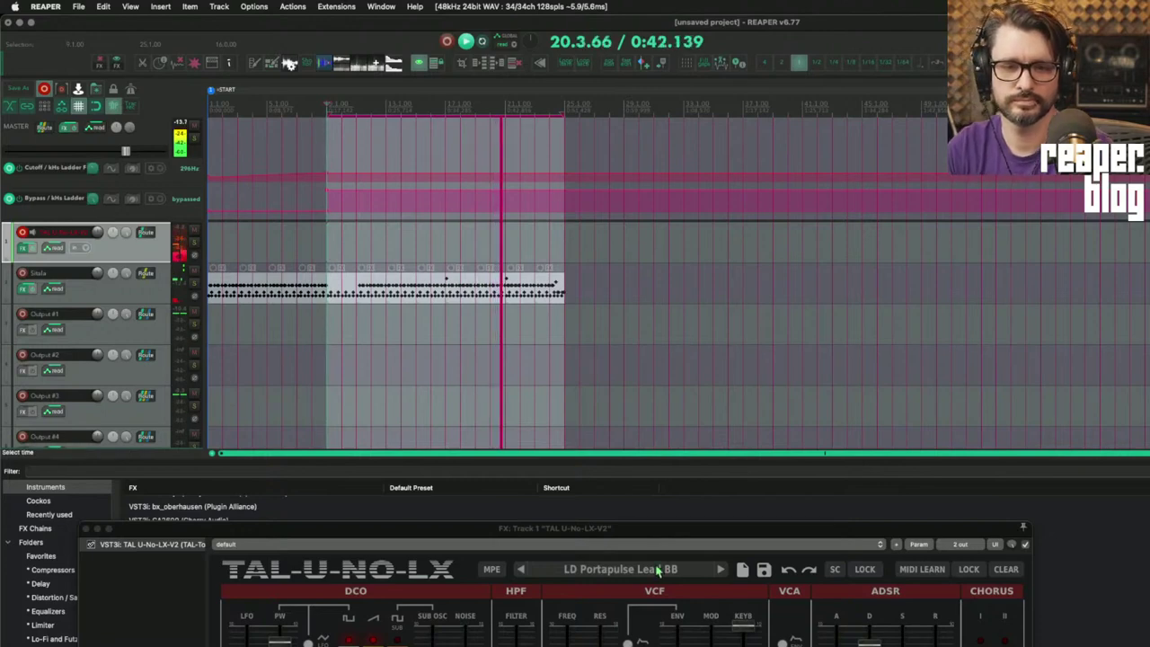
- Step through TAL U-No-LX-V2's lead presets to LD Posaunenchor BB during playback, then stop and close the synth window
{"action": "left_click_drag", "start_coordinate": [664, 530], "coordinate": [663, 322]}
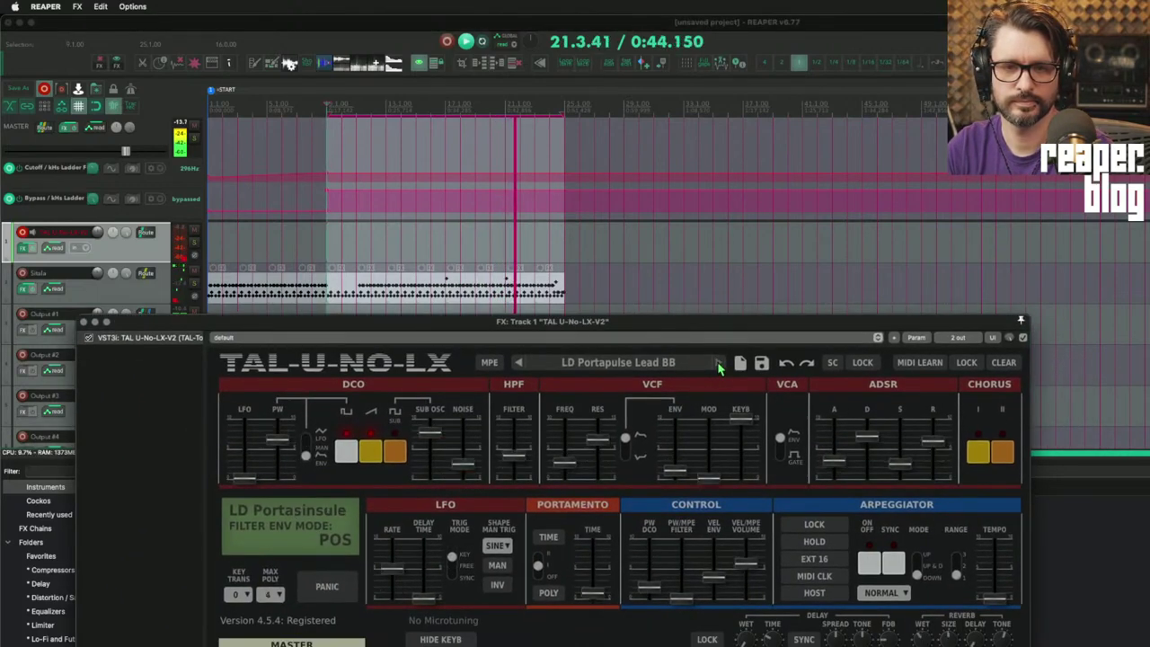
{"action": "left_click", "coordinate": [708, 361]}
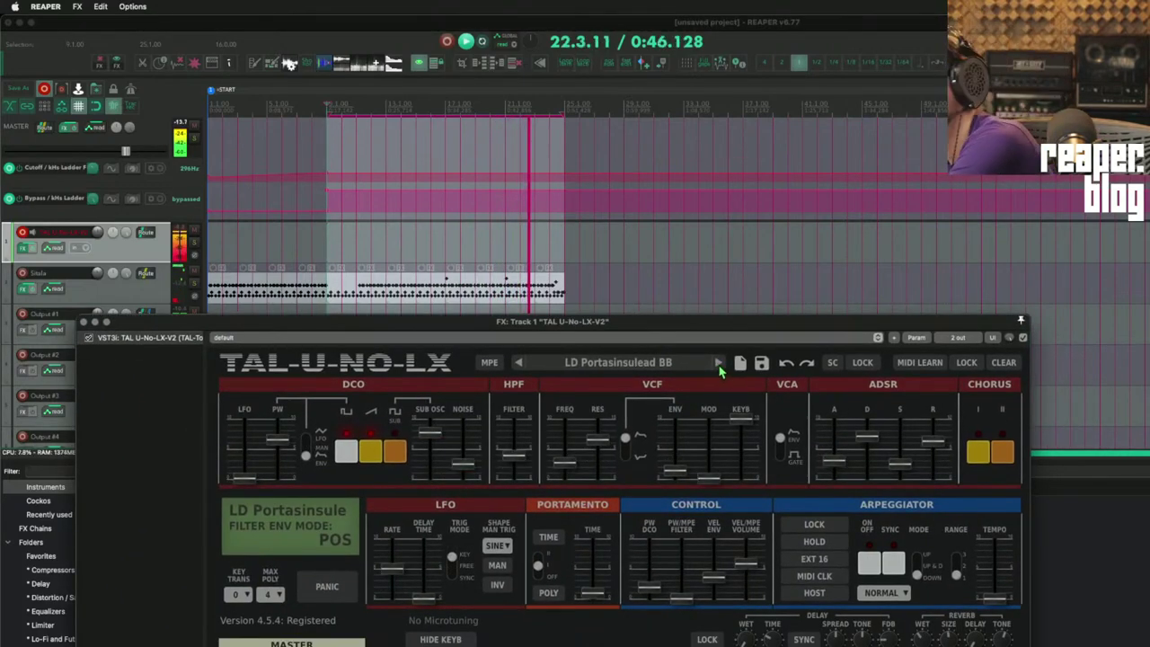
{"action": "left_click", "coordinate": [719, 364]}
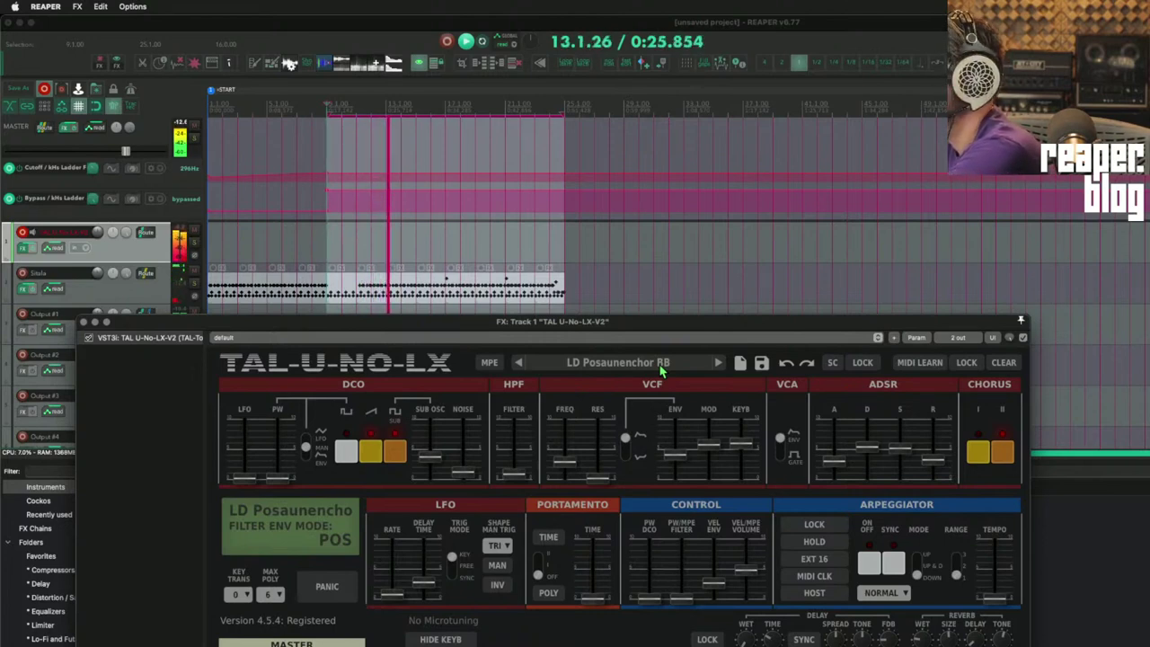
{"action": "key", "text": "space"}
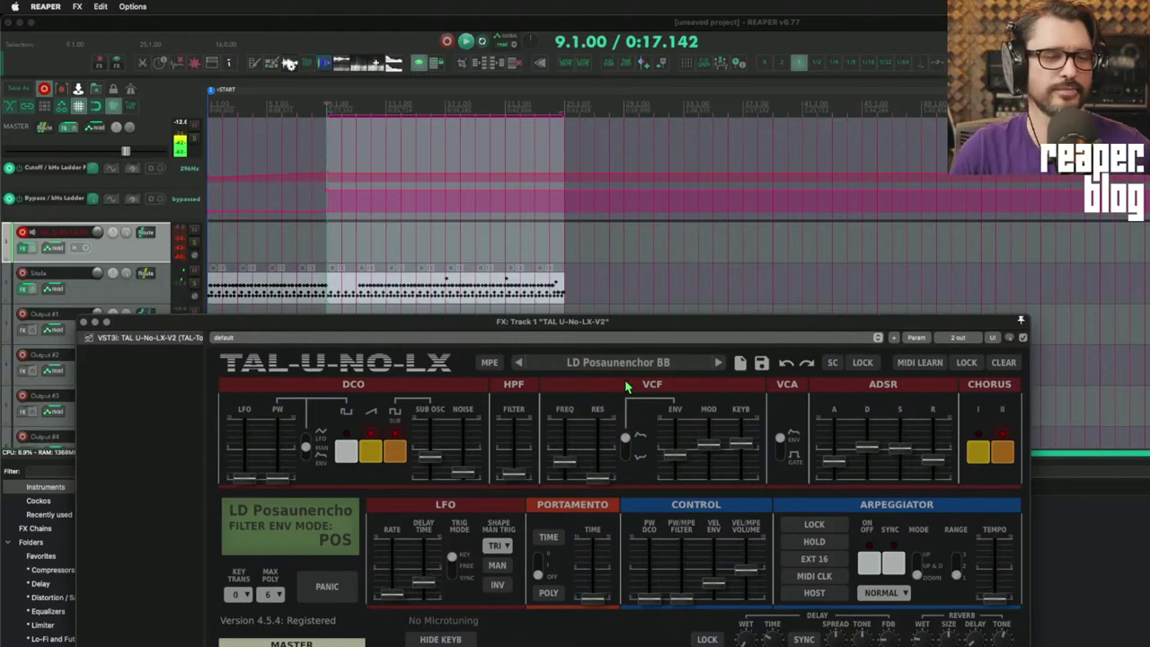
{"action": "left_click_drag", "start_coordinate": [290, 327], "coordinate": [364, 321]}
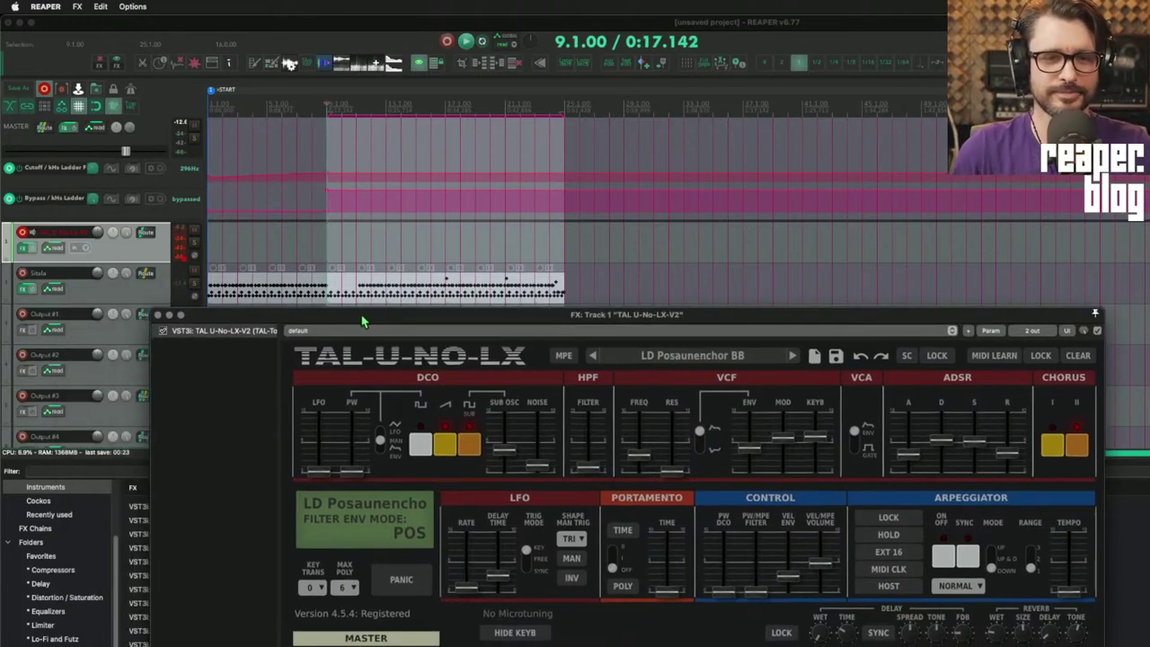
{"action": "left_click", "coordinate": [157, 315]}
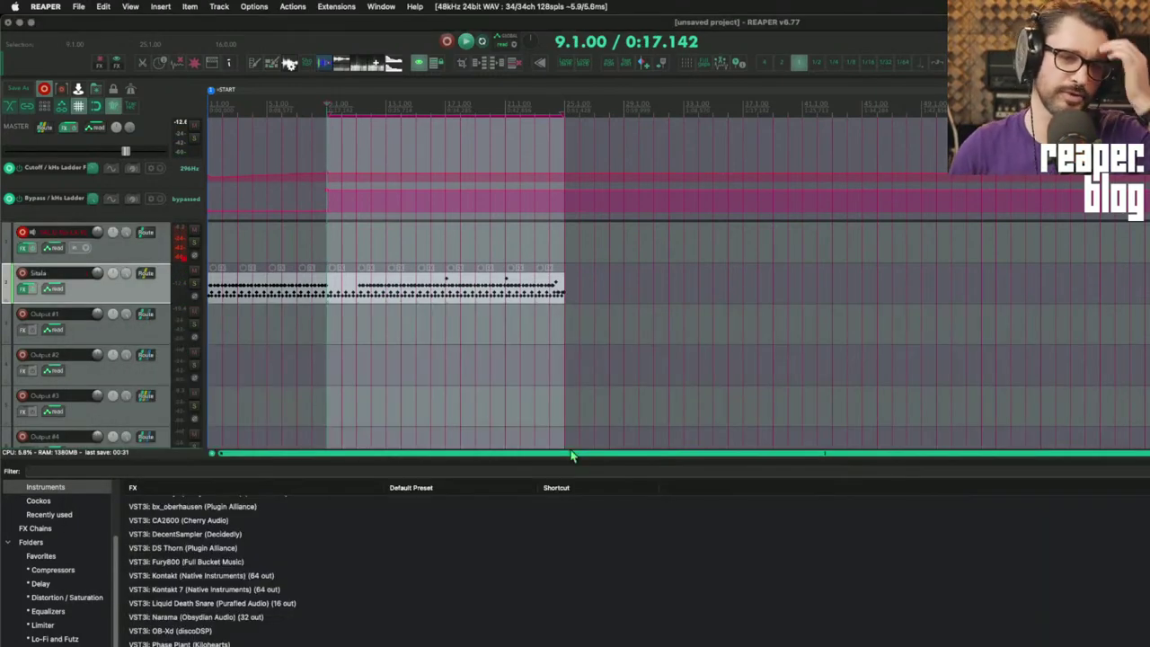
- Save the project as "March 10 synthwave demo" and disarm the TAL U-No-LX-V2 track for recording
{"action": "key", "text": "super+s"}
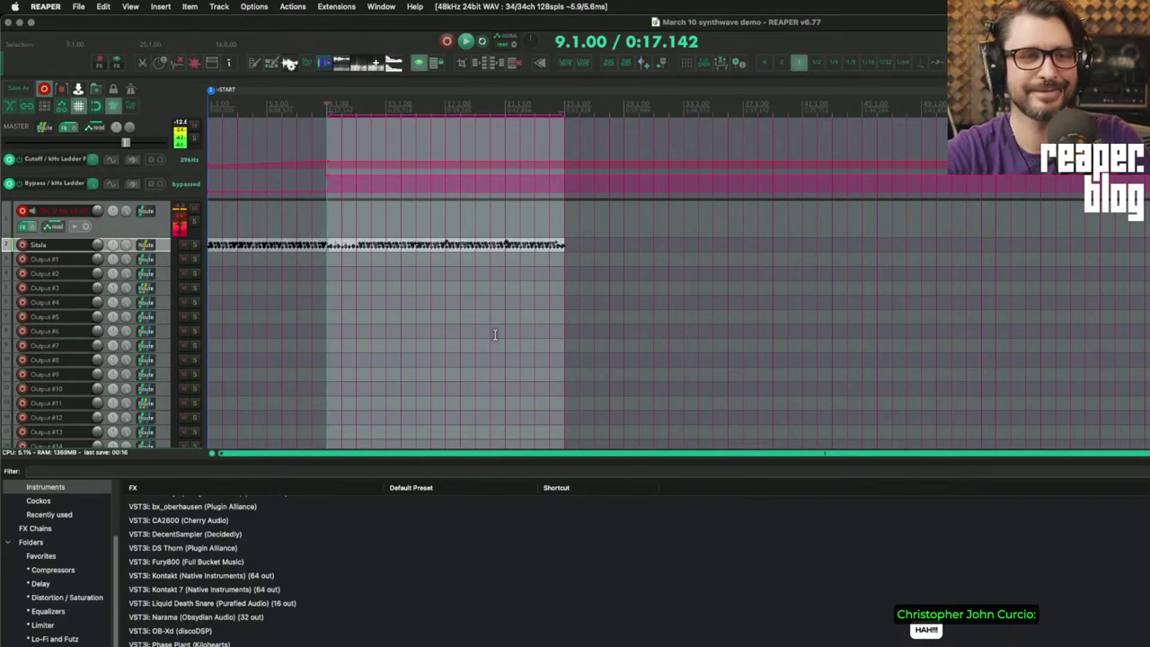
{"action": "left_click", "coordinate": [24, 212]}
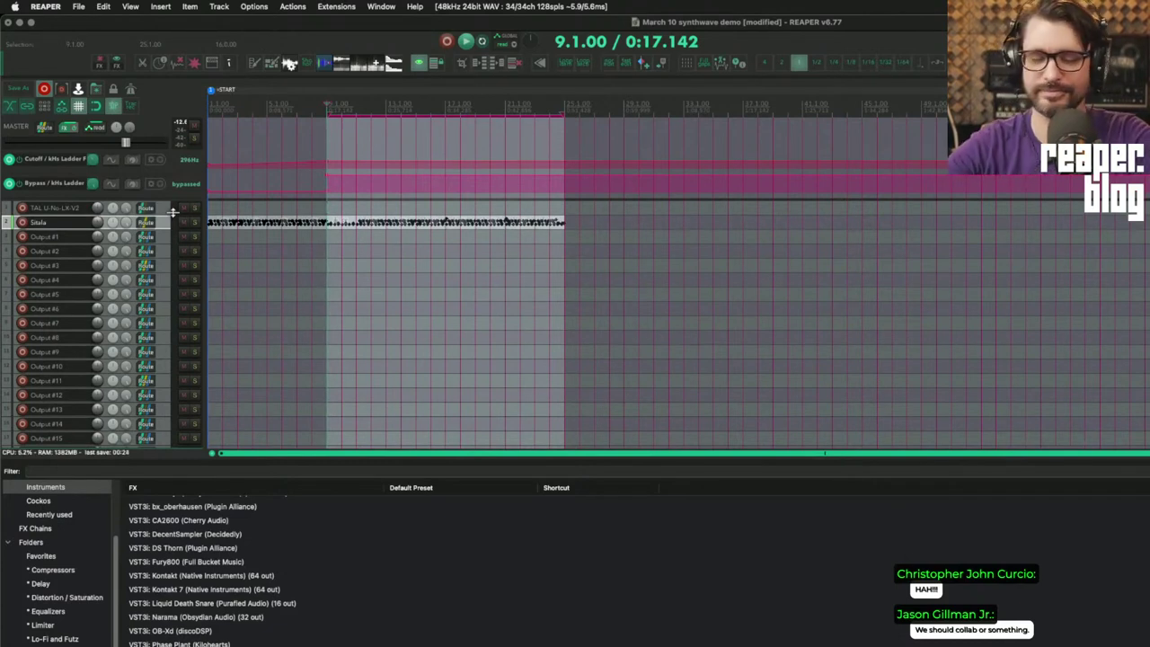
- Look up the action assigned to Cmd+Mousewheel in the Actions list
{"action": "left_click", "coordinate": [327, 285]}
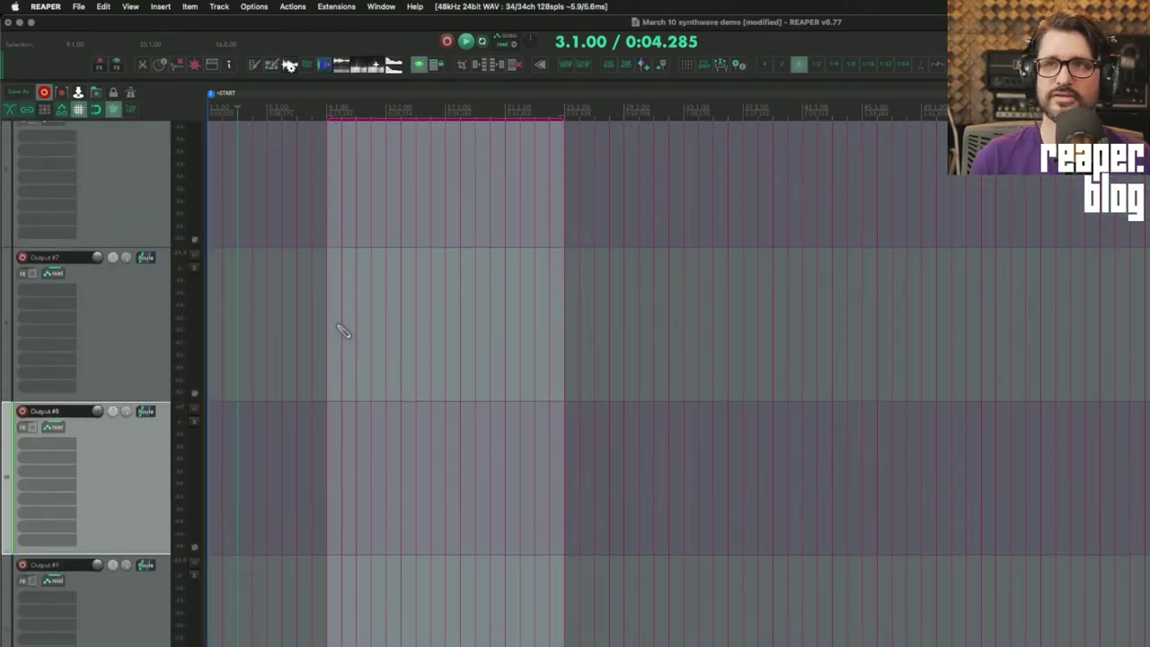
{"action": "scroll", "coordinate": [343, 330], "scroll_direction": "down", "scroll_amount": 4}
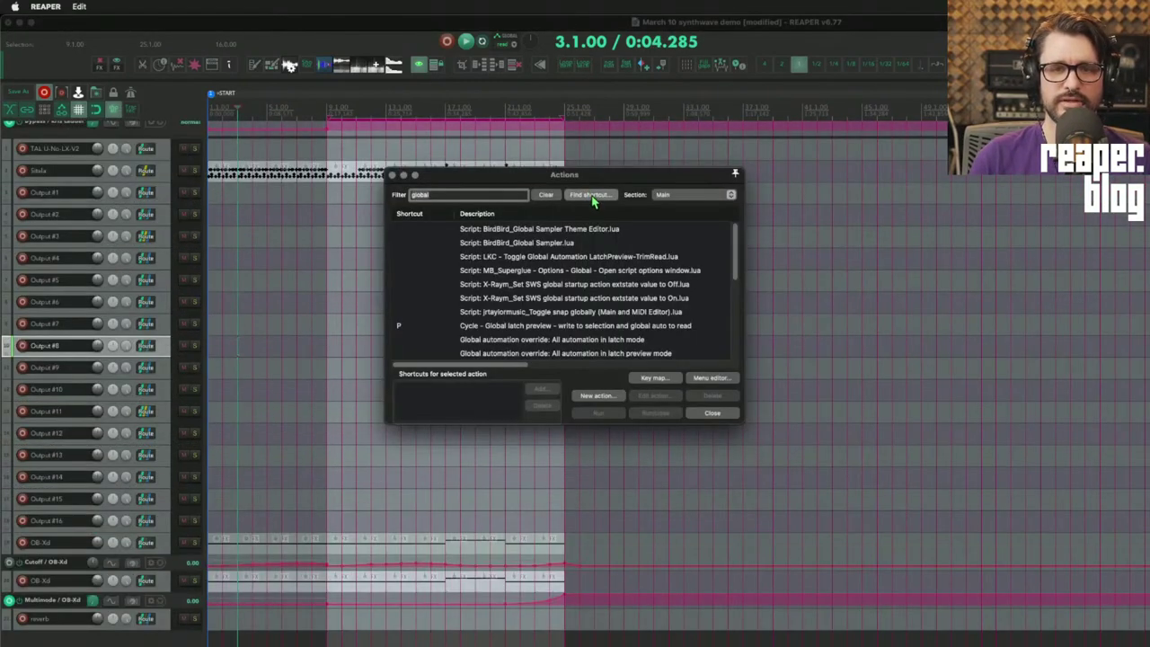
{"action": "left_click", "coordinate": [593, 202]}
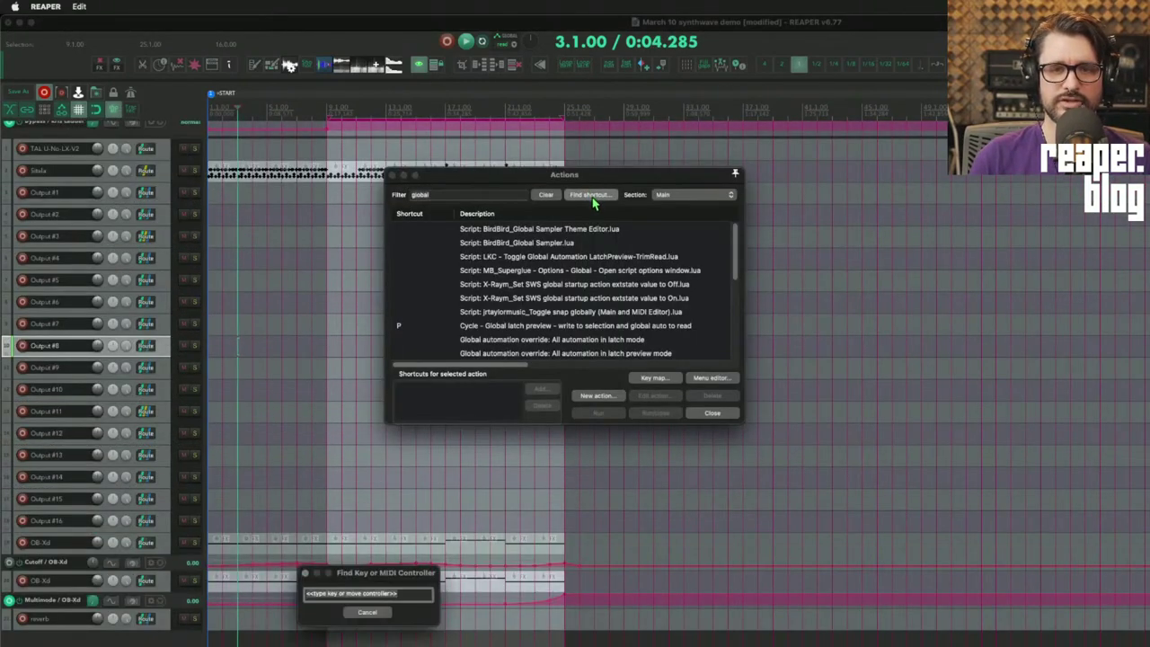
{"action": "scroll", "coordinate": [477, 420], "scroll_direction": "down", "scroll_amount": 1}
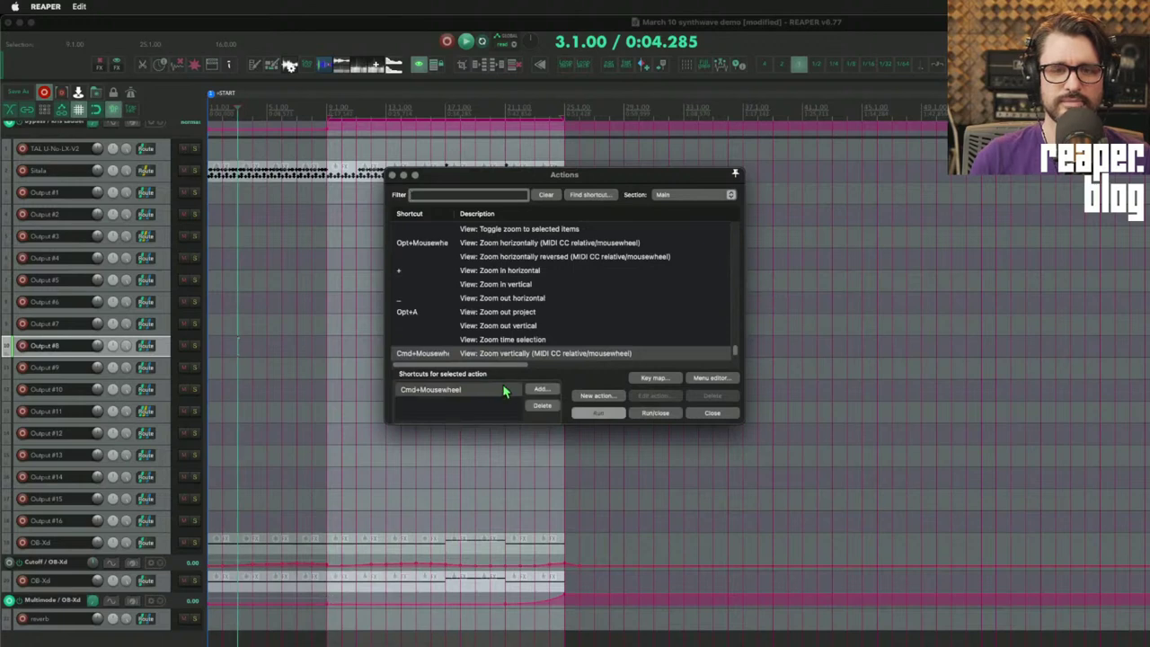
{"action": "scroll", "coordinate": [546, 353], "scroll_direction": "down", "scroll_amount": 1}
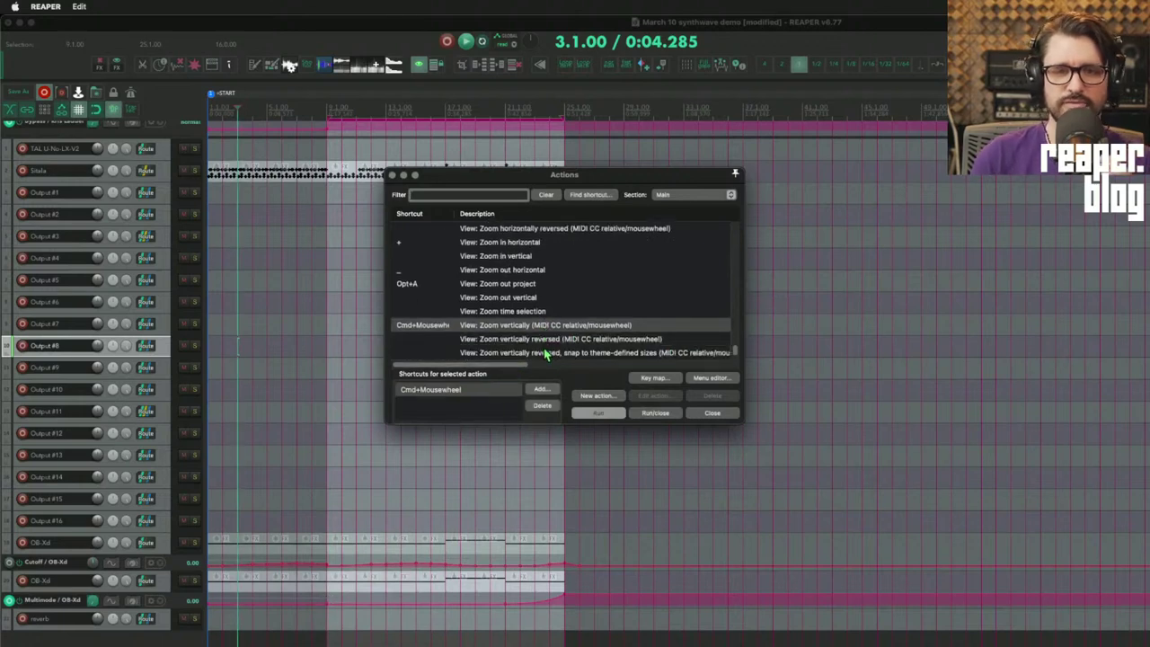
- Examine the vertical zoom mousewheel actions and the command ID of "View: Zoom vertically, snap to theme-defined sizes"
{"action": "mouse_move", "coordinate": [514, 368]}
{"action": "left_mouse_down"}
{"action": "mouse_move", "coordinate": [600, 375]}
{"action": "mouse_move", "coordinate": [510, 368]}
{"action": "left_mouse_up"}
{"action": "scroll", "coordinate": [535, 360], "scroll_direction": "down", "scroll_amount": 1}
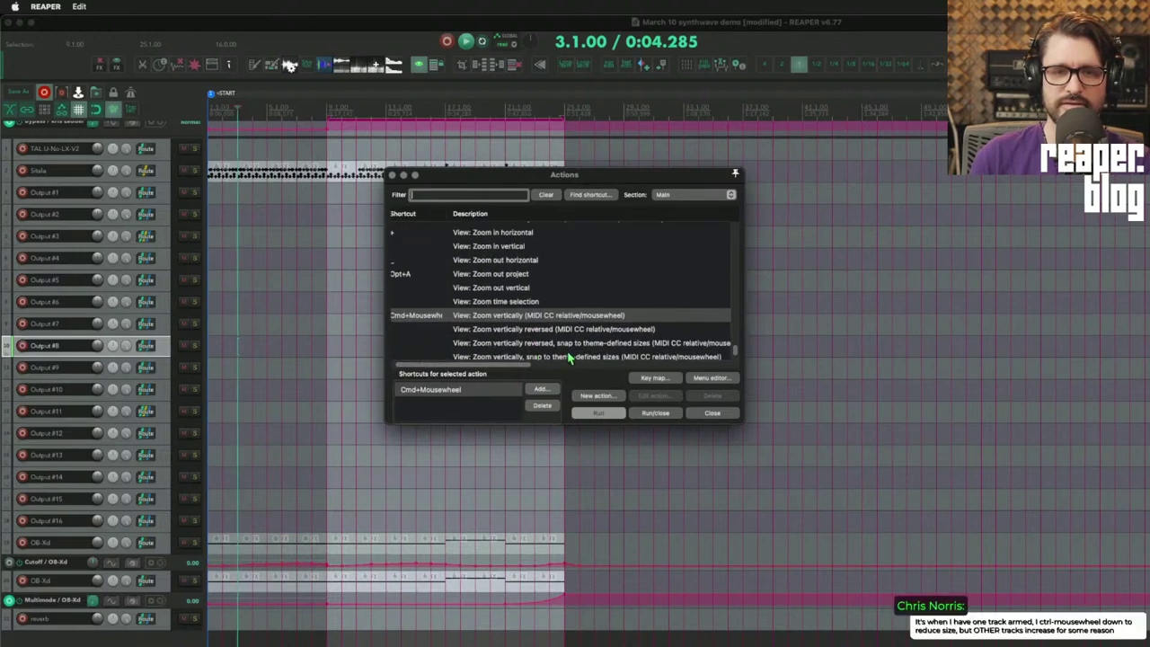
{"action": "scroll", "coordinate": [569, 358], "scroll_direction": "down", "scroll_amount": 5}
{"action": "scroll", "coordinate": [566, 350], "scroll_direction": "up", "scroll_amount": 2}
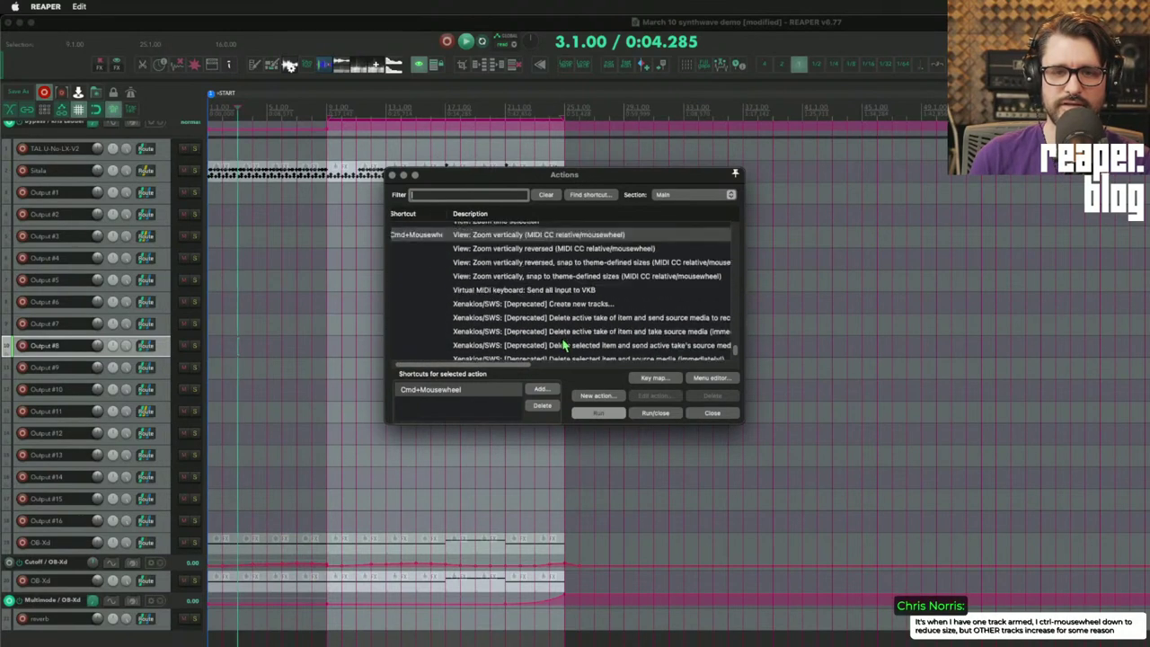
{"action": "left_click", "coordinate": [586, 277]}
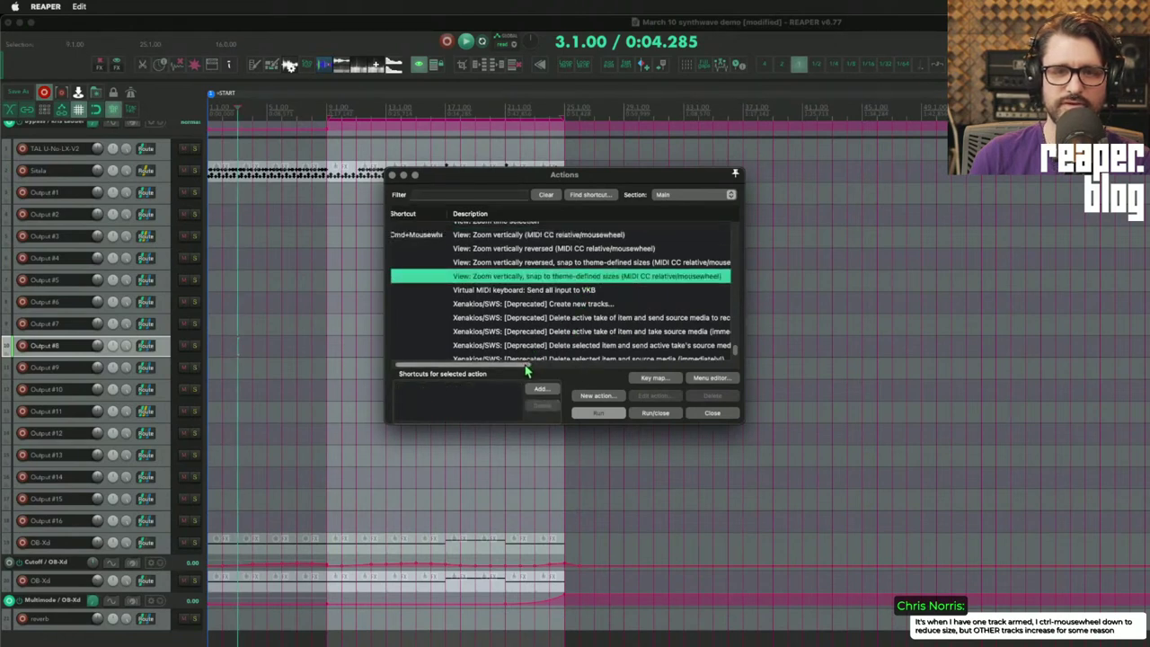
{"action": "left_click_drag", "start_coordinate": [526, 370], "coordinate": [614, 378]}
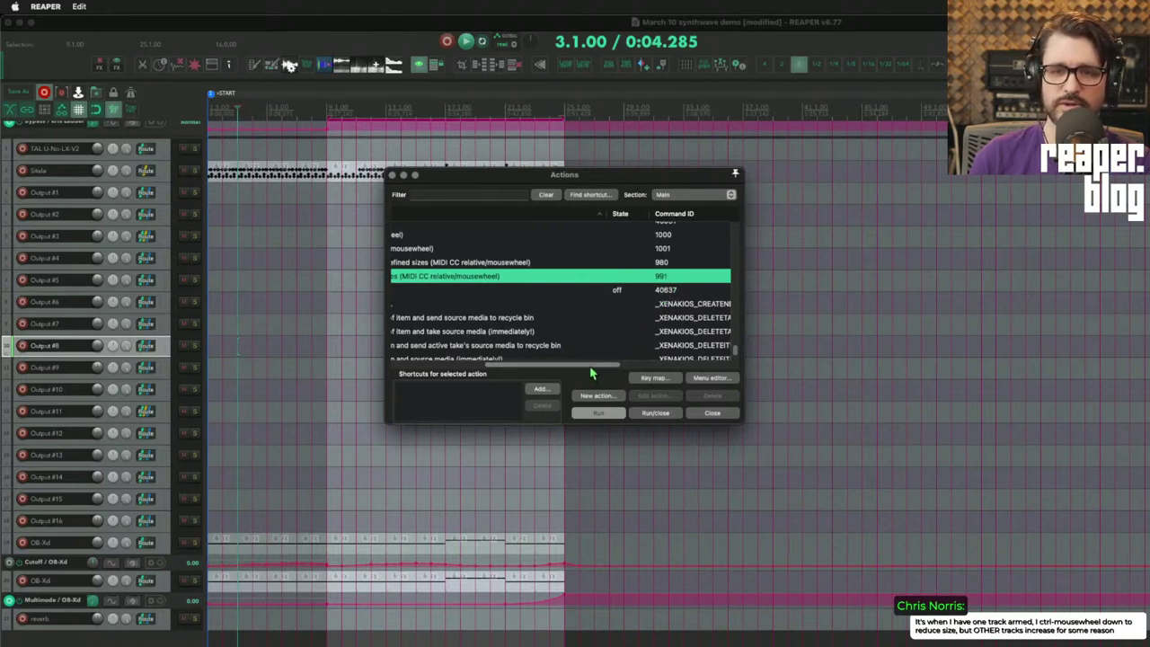
{"action": "left_click_drag", "start_coordinate": [593, 368], "coordinate": [474, 384]}
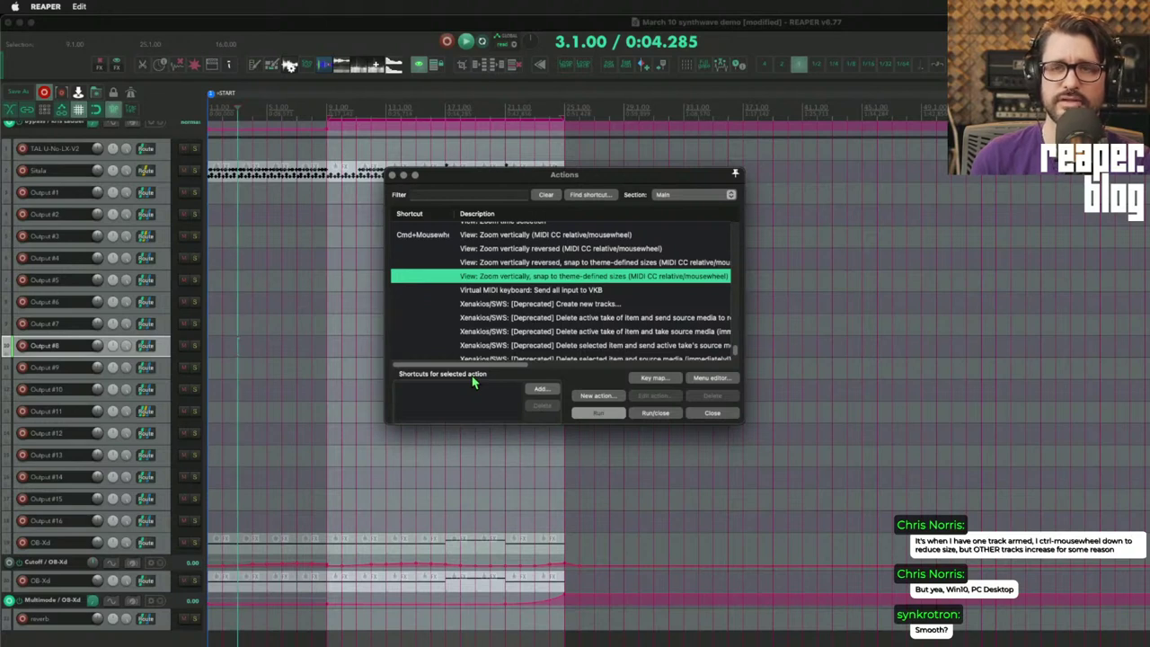
{"action": "scroll", "coordinate": [542, 312], "scroll_direction": "up", "scroll_amount": 2}
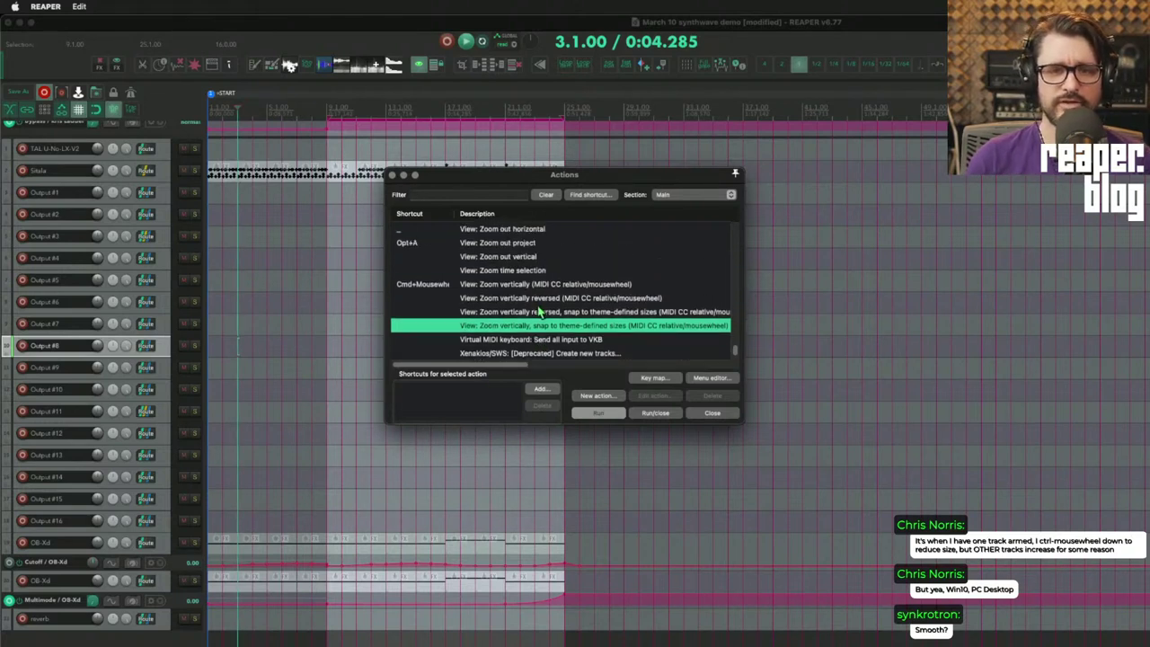
{"action": "left_click", "coordinate": [573, 302]}
- Filter the actions for track height, select "Custom: adjust track height faster" and clear the filter to see its shortcut
{"action": "type", "text": "track heigh"}
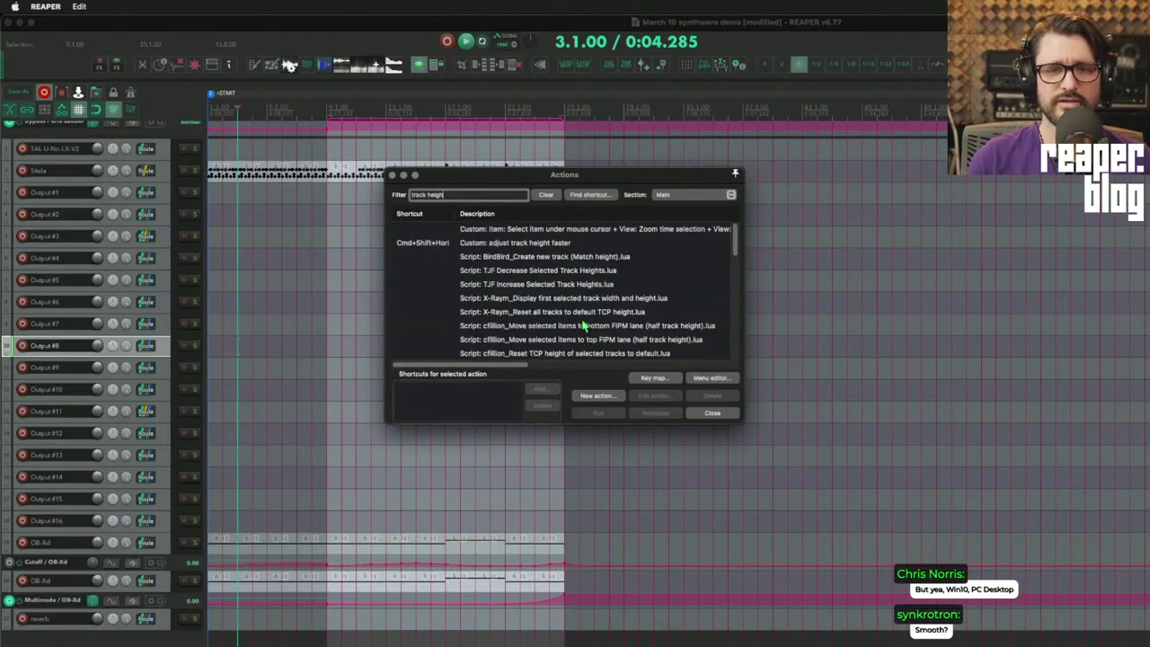
{"action": "scroll", "coordinate": [565, 314], "scroll_direction": "down", "scroll_amount": 10}
{"action": "type", "text": "cc"}
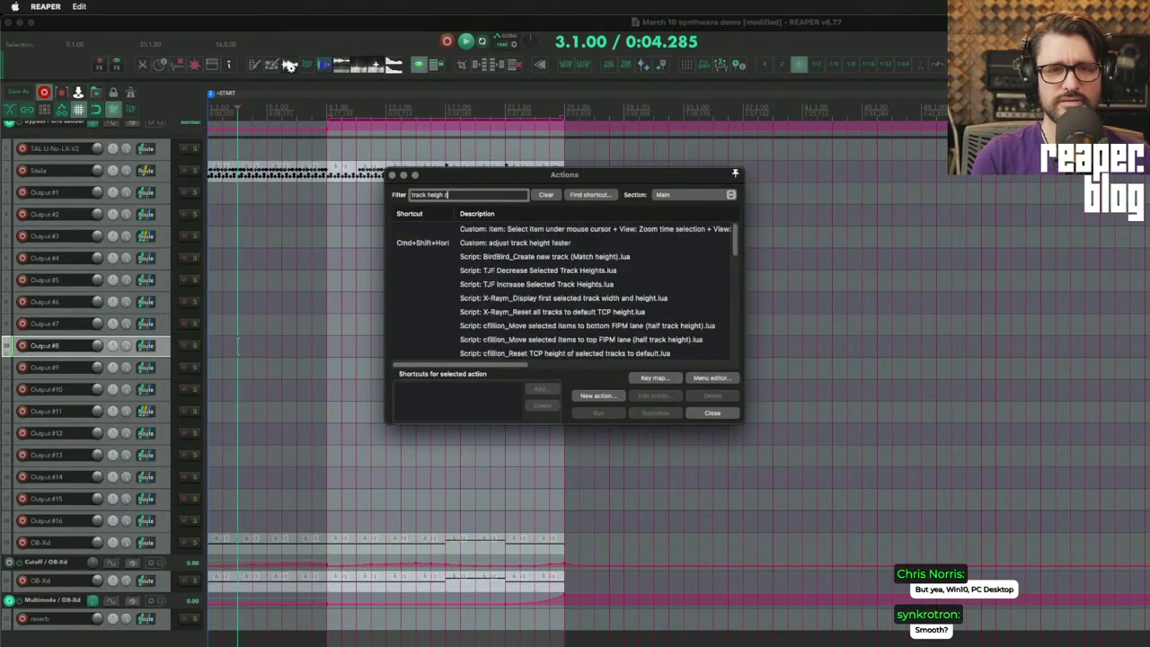
{"action": "left_click", "coordinate": [528, 297]}
{"action": "left_click", "coordinate": [545, 194]}
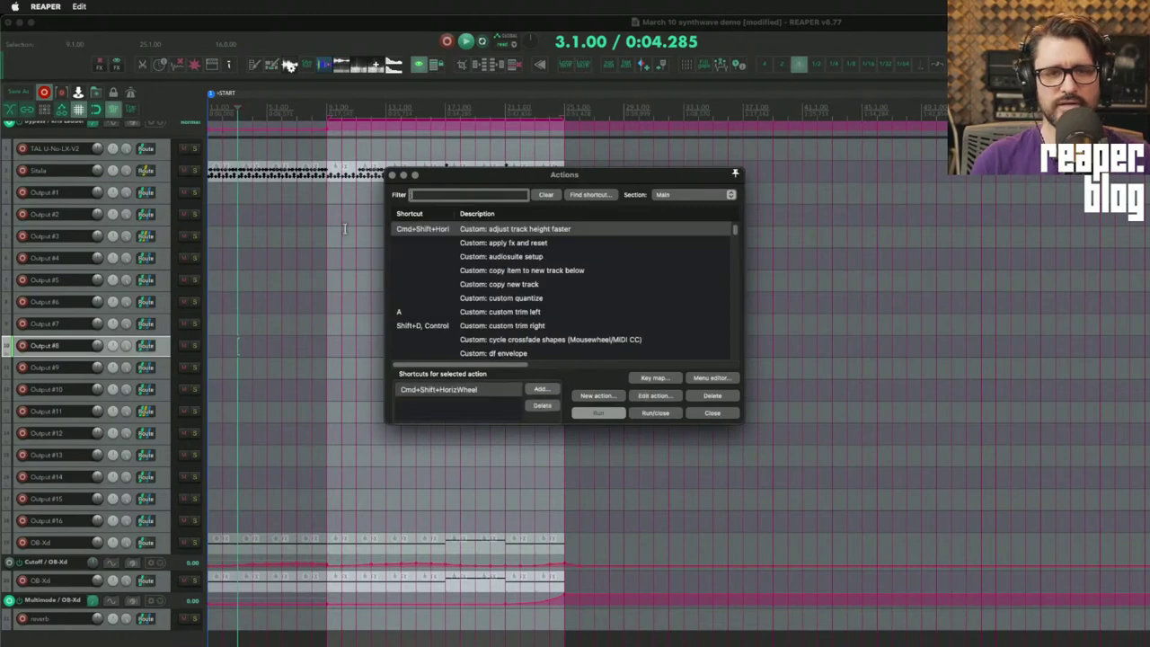
- Select the Output #1 track and test enlarging and shrinking its height, leaving it taller than its neighbours
{"action": "left_click", "coordinate": [193, 198]}
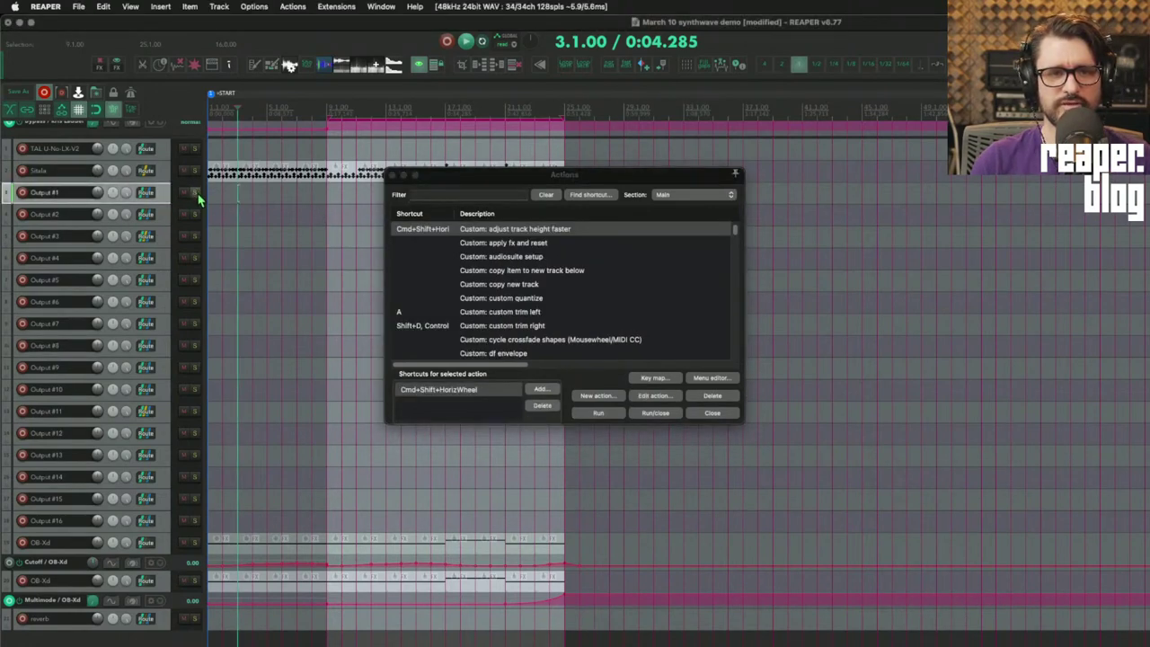
{"action": "left_click", "coordinate": [249, 195]}
{"action": "scroll", "coordinate": [180, 221], "scroll_direction": "up", "scroll_amount": 10}
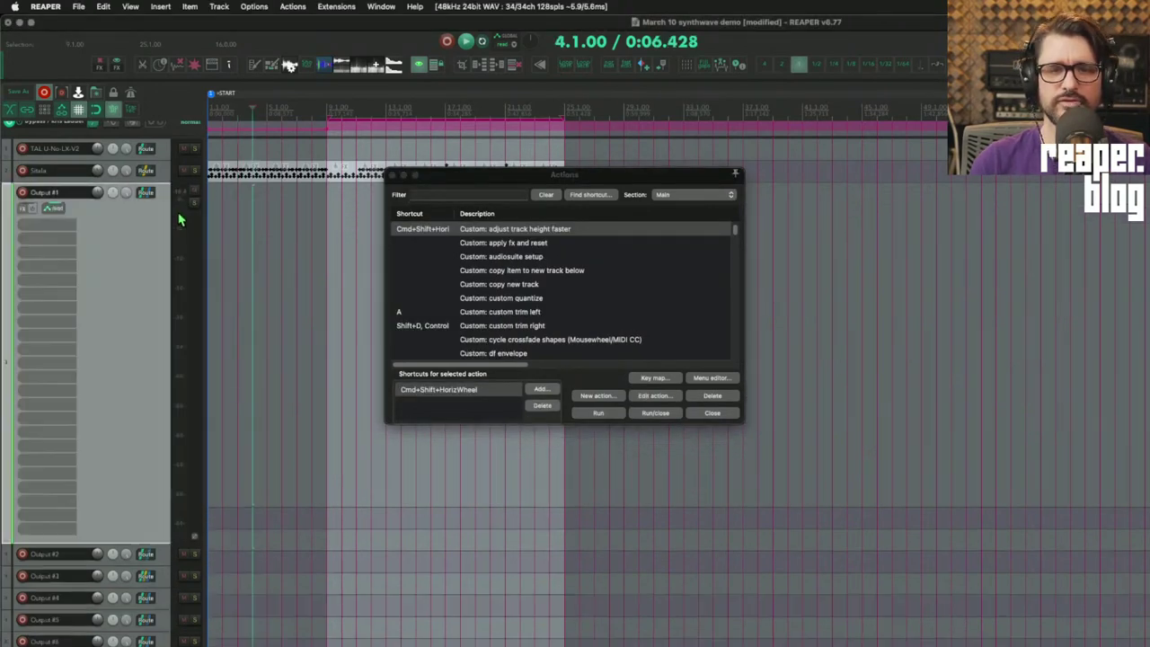
{"action": "scroll", "coordinate": [180, 222], "scroll_direction": "down", "scroll_amount": 10}
{"action": "scroll", "coordinate": [181, 224], "scroll_direction": "up", "scroll_amount": 6}
{"action": "scroll", "coordinate": [183, 232], "scroll_direction": "down", "scroll_amount": 5}
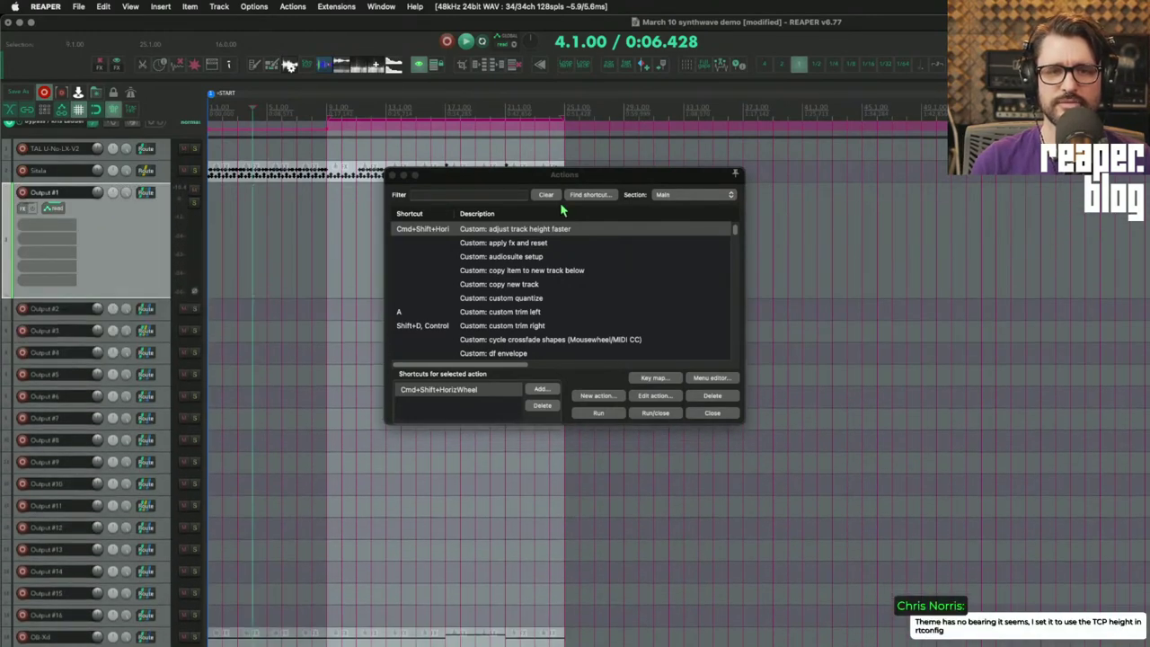
- Filter the actions for "track height cc" and select "View: Adjust selected track heights (MIDI CC relative/mousewheel)"
{"action": "left_click", "coordinate": [512, 194]}
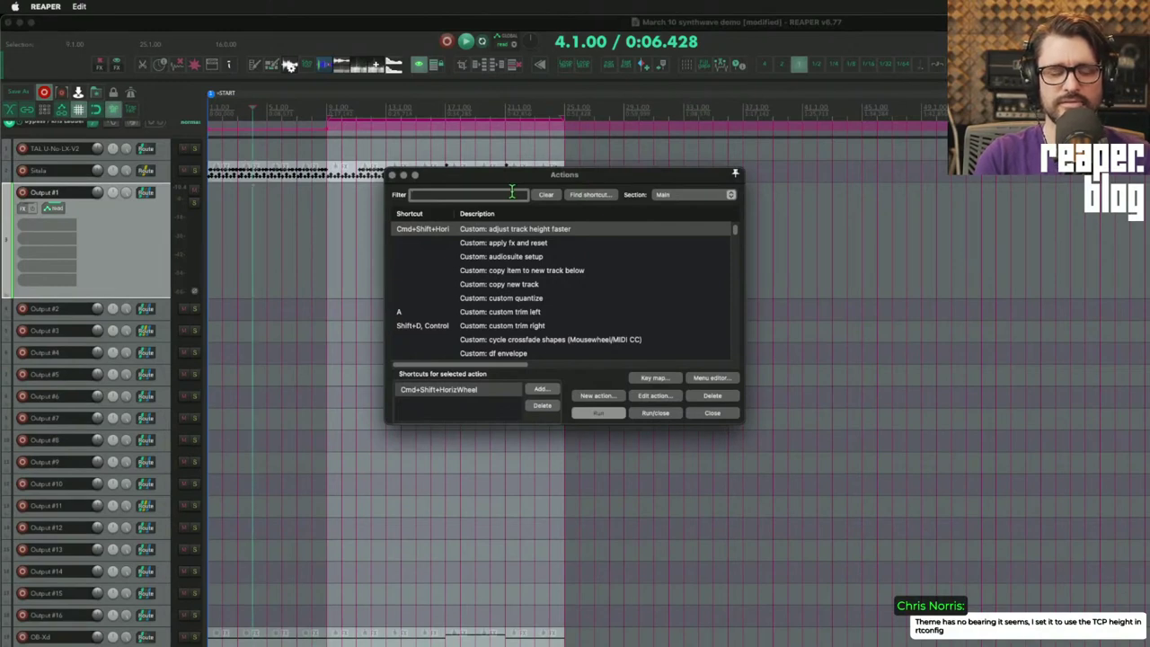
{"action": "type", "text": "trach"}
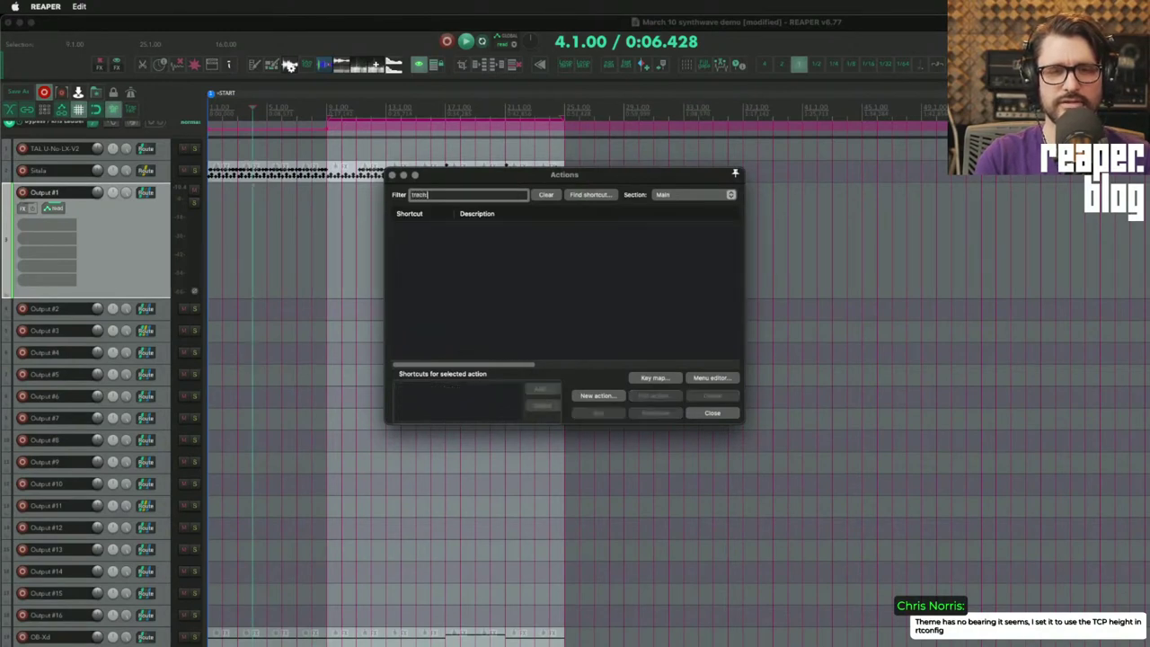
{"action": "type", "text": "k height"}
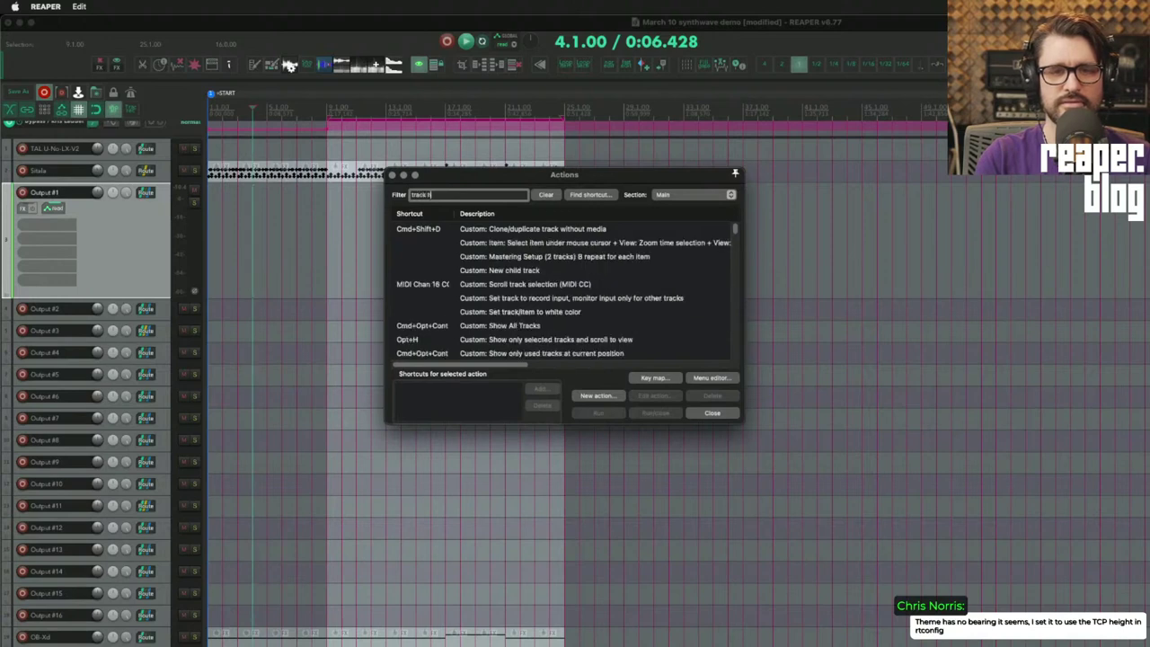
{"action": "type", "text": " cc"}
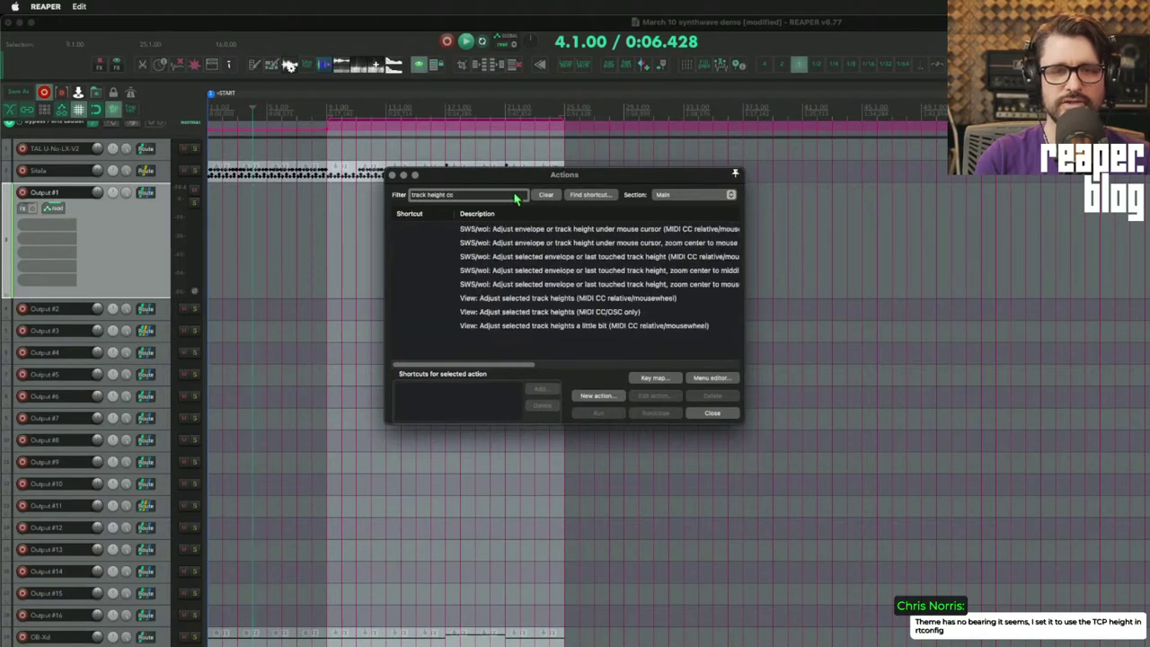
{"action": "left_click", "coordinate": [667, 312]}
{"action": "left_click", "coordinate": [670, 298]}
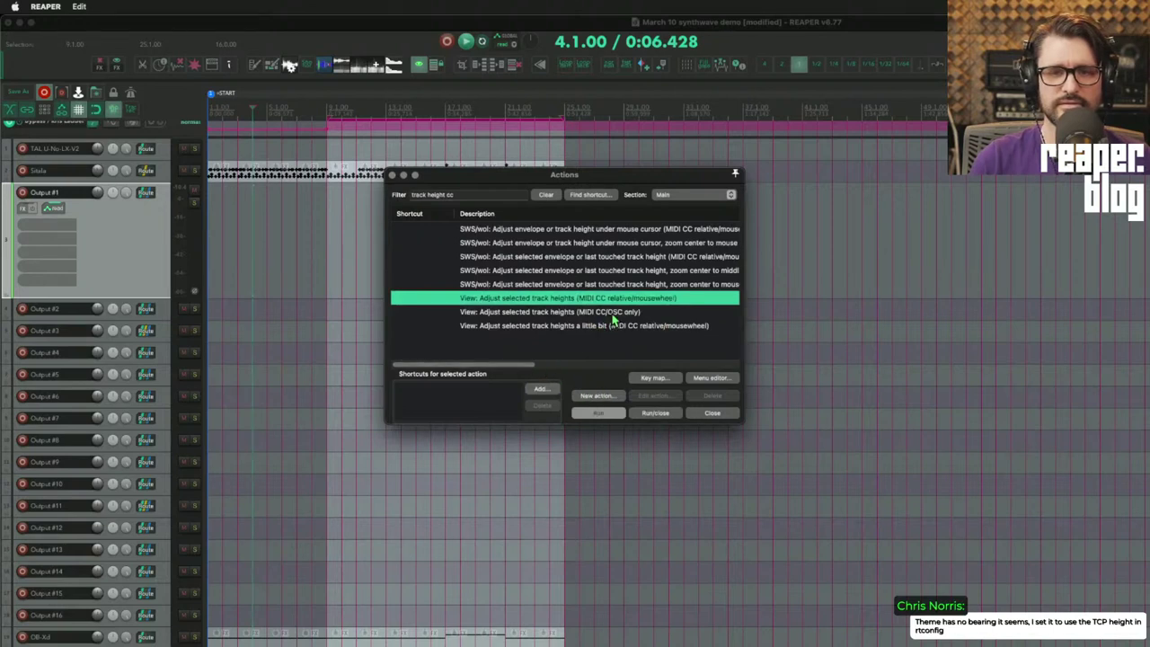
- Assign the Cmd+Shift+HorizWheel shortcut to "View: Adjust selected track heights (MIDI CC relative/mousewheel)", overriding its existing mapping
{"action": "left_click", "coordinate": [541, 389]}
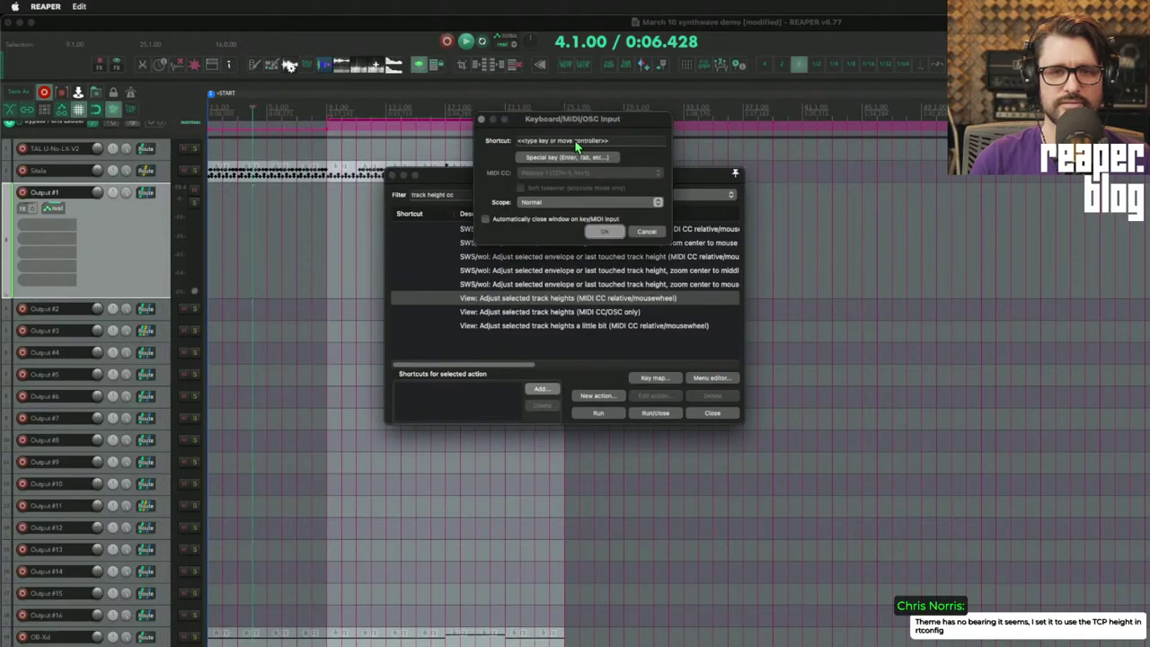
{"action": "scroll", "coordinate": [576, 146], "scroll_direction": "down", "scroll_amount": 1}
{"action": "left_click", "coordinate": [612, 234]}
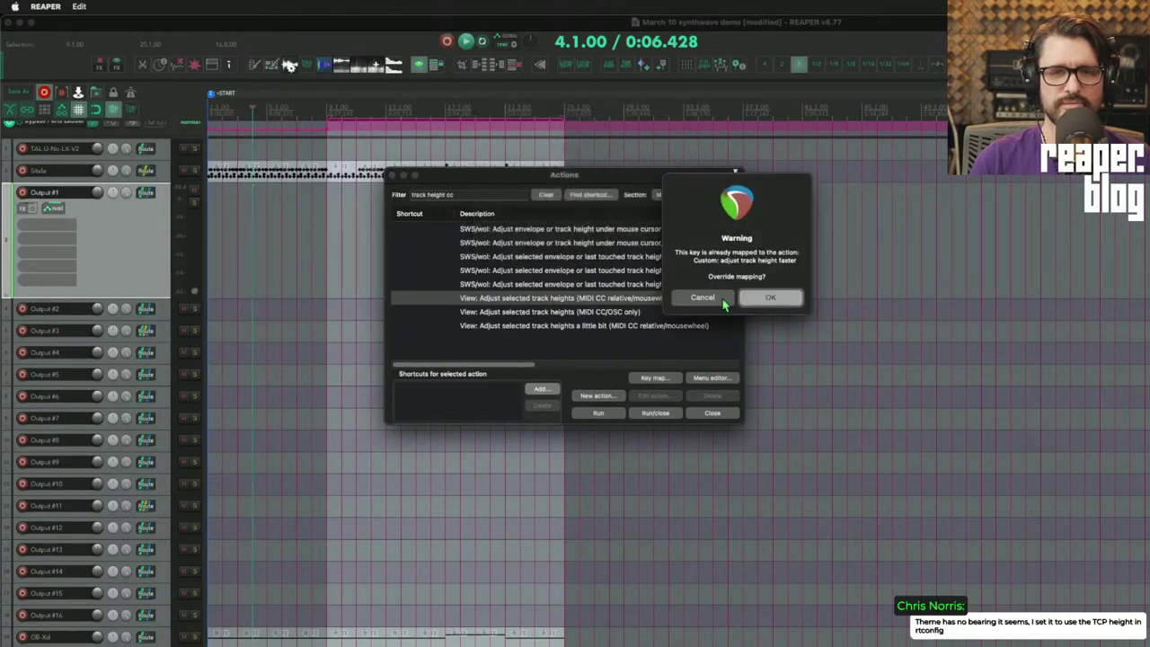
{"action": "left_click", "coordinate": [769, 299]}
- Test the new shortcut by enlarging and shrinking the Output #1 track, leave it at minimum height, and clear the action filter
{"action": "scroll", "coordinate": [243, 239], "scroll_direction": "down", "scroll_amount": 3}
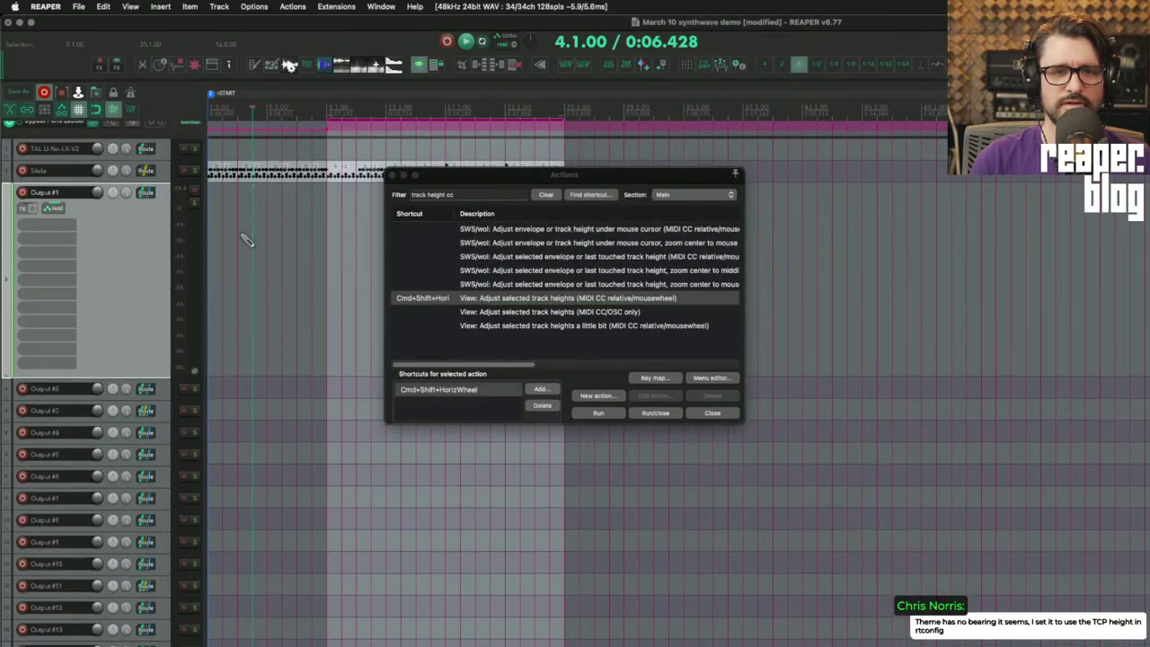
{"action": "scroll", "coordinate": [248, 239], "scroll_direction": "up", "scroll_amount": 6}
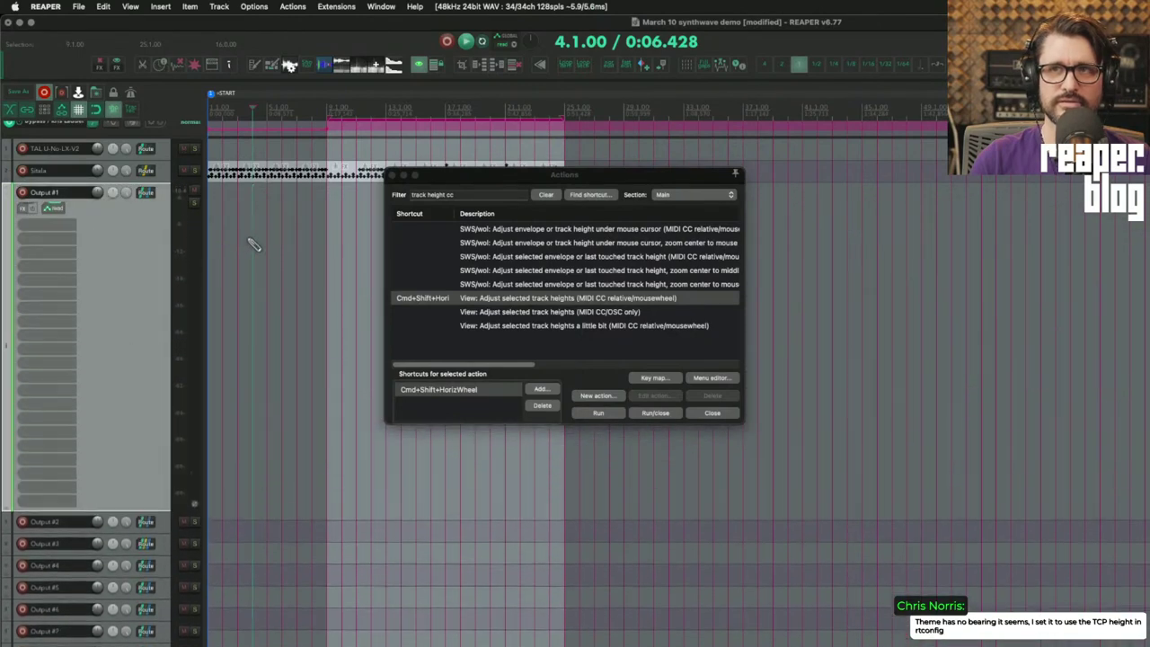
{"action": "scroll", "coordinate": [256, 256], "scroll_direction": "down", "scroll_amount": 5}
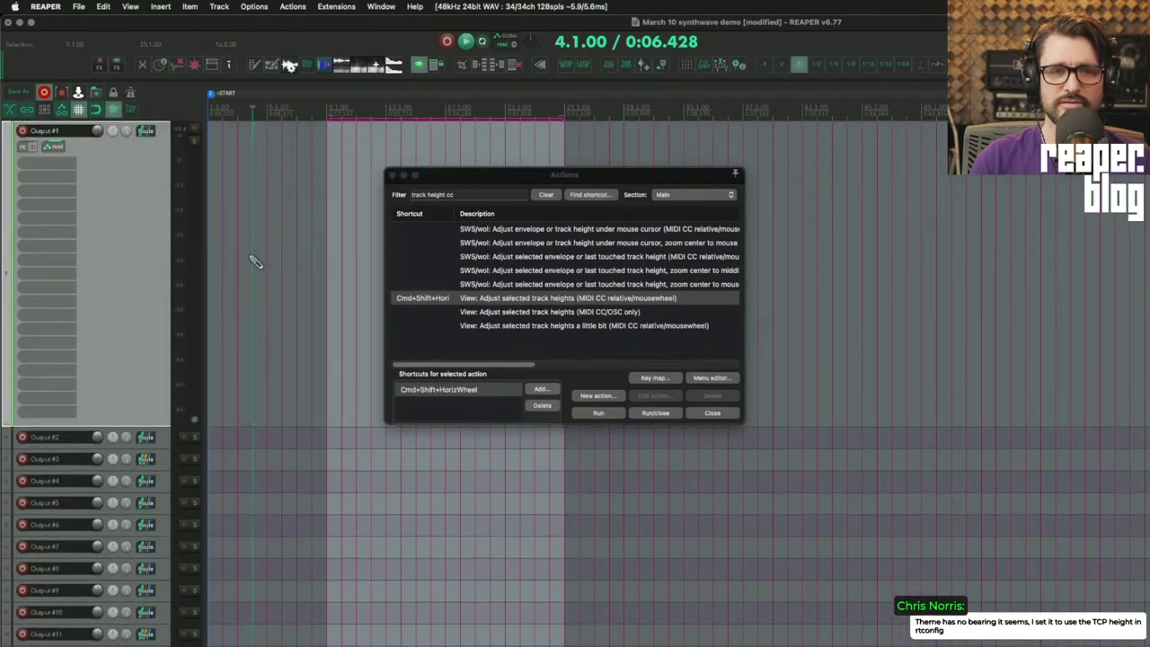
{"action": "scroll", "coordinate": [256, 263], "scroll_direction": "down", "scroll_amount": 2}
{"action": "scroll", "coordinate": [259, 266], "scroll_direction": "up", "scroll_amount": 5}
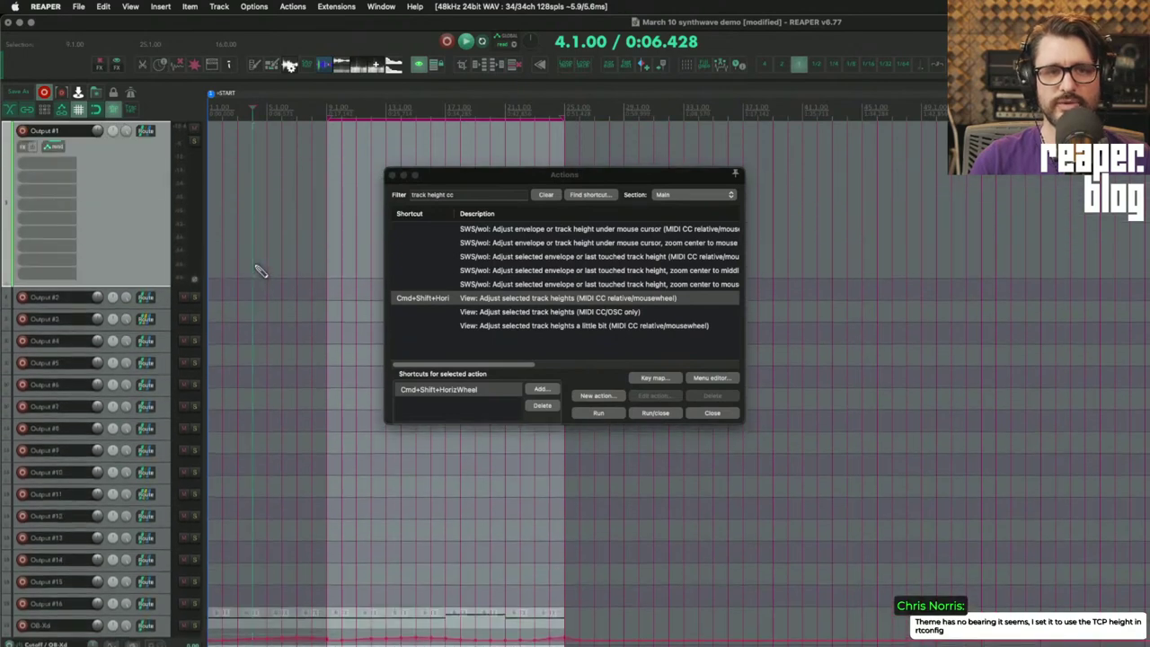
{"action": "scroll", "coordinate": [263, 271], "scroll_direction": "up", "scroll_amount": 3}
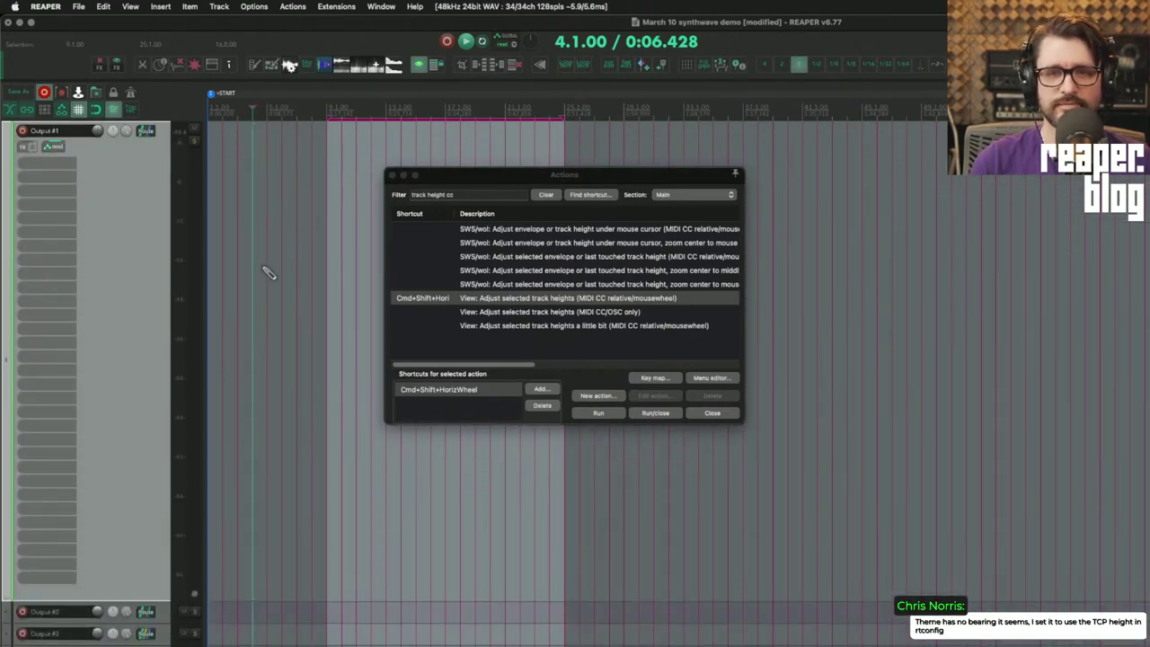
{"action": "scroll", "coordinate": [266, 273], "scroll_direction": "down", "scroll_amount": 4}
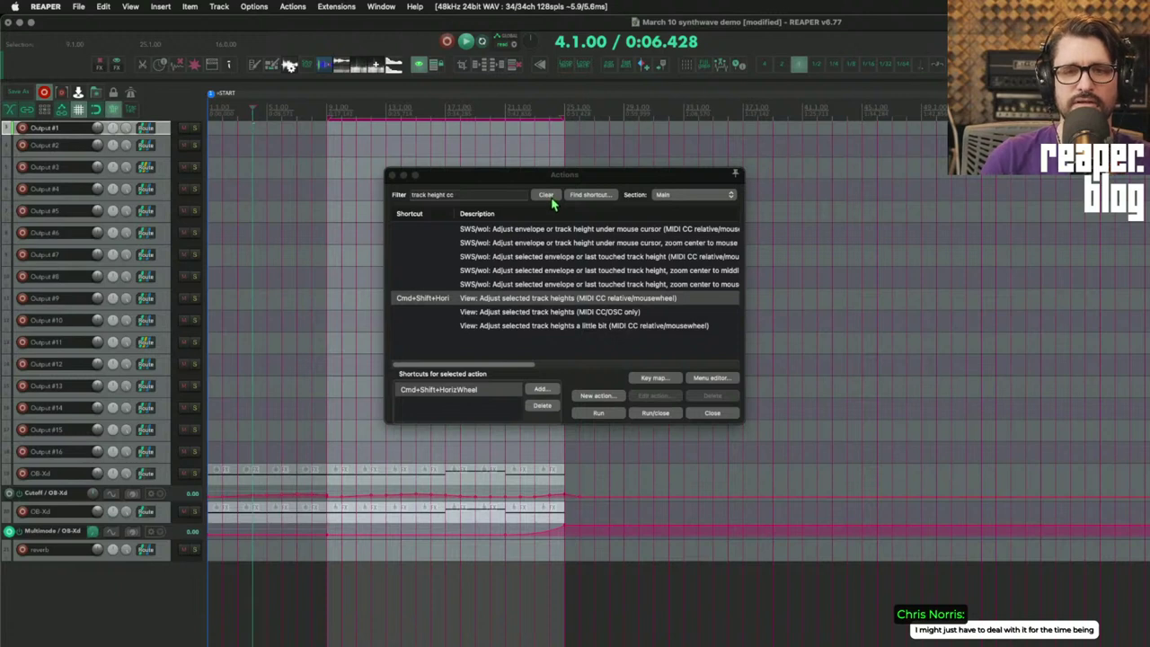
{"action": "left_click", "coordinate": [549, 196]}
{"action": "left_click", "coordinate": [548, 196]}
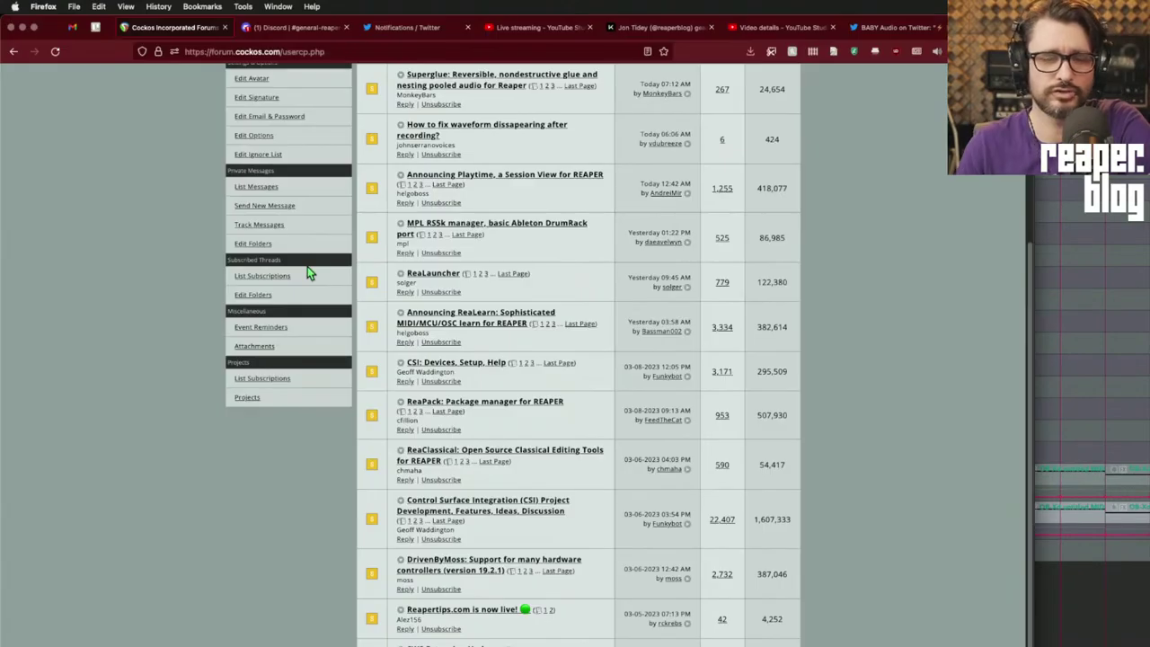
- Switch to Firefox and browse the New Posts list on the Cockos forum
{"action": "scroll", "coordinate": [314, 280], "scroll_direction": "up", "scroll_amount": 2}
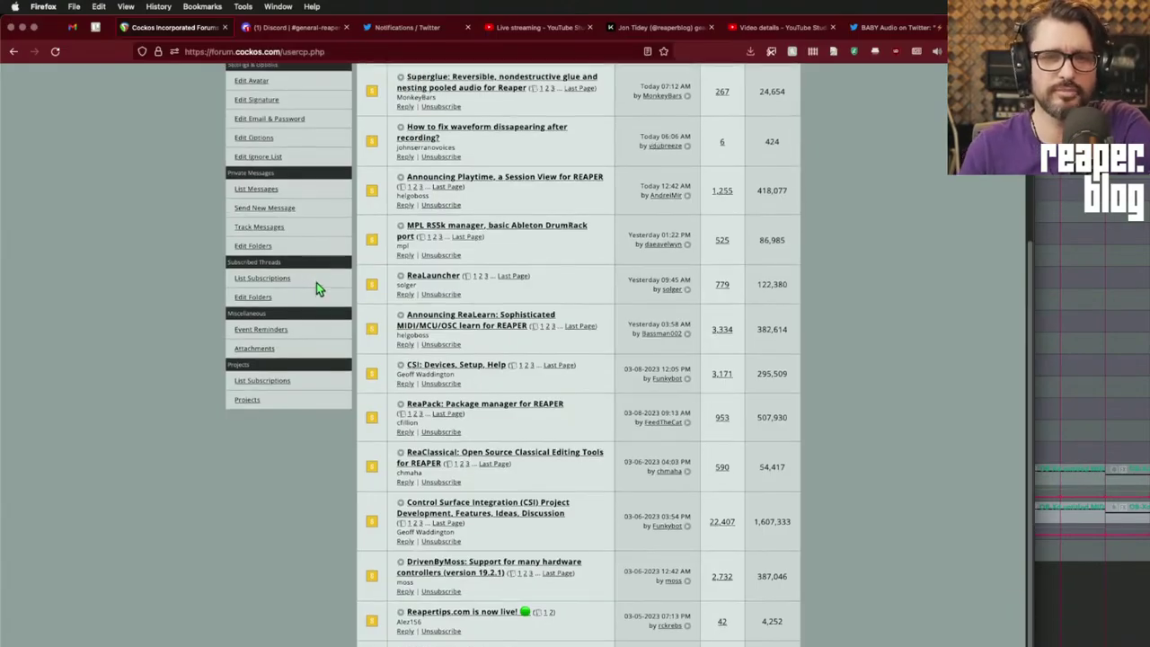
{"action": "scroll", "coordinate": [317, 289], "scroll_direction": "up", "scroll_amount": 5}
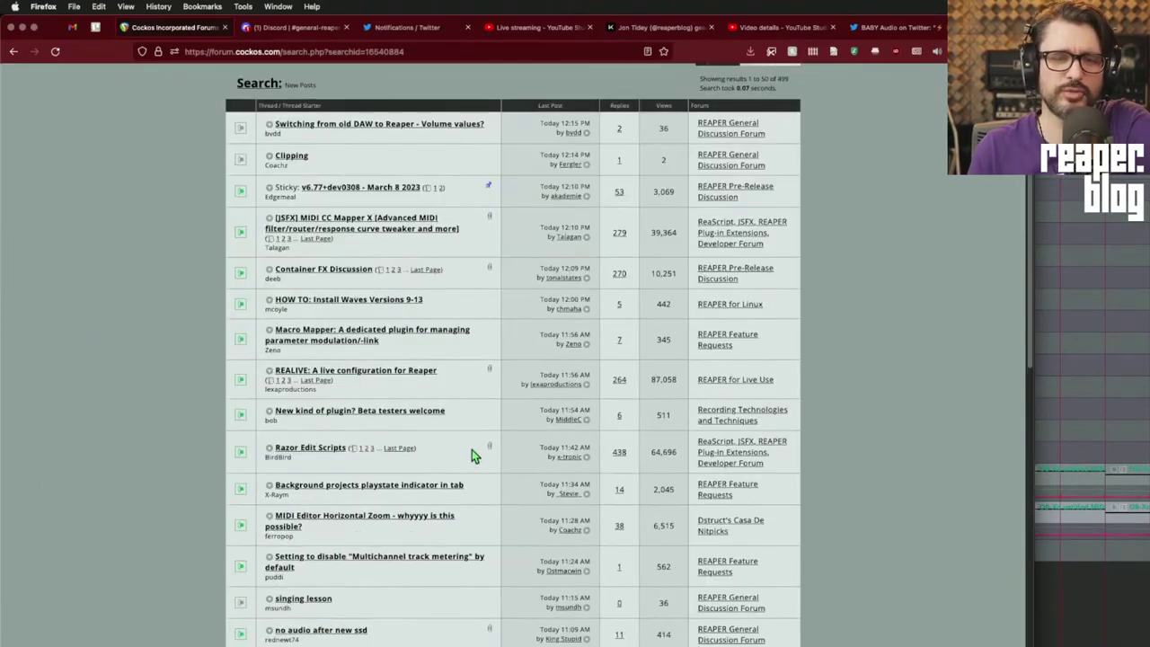
{"action": "scroll", "coordinate": [472, 449], "scroll_direction": "down", "scroll_amount": 1}
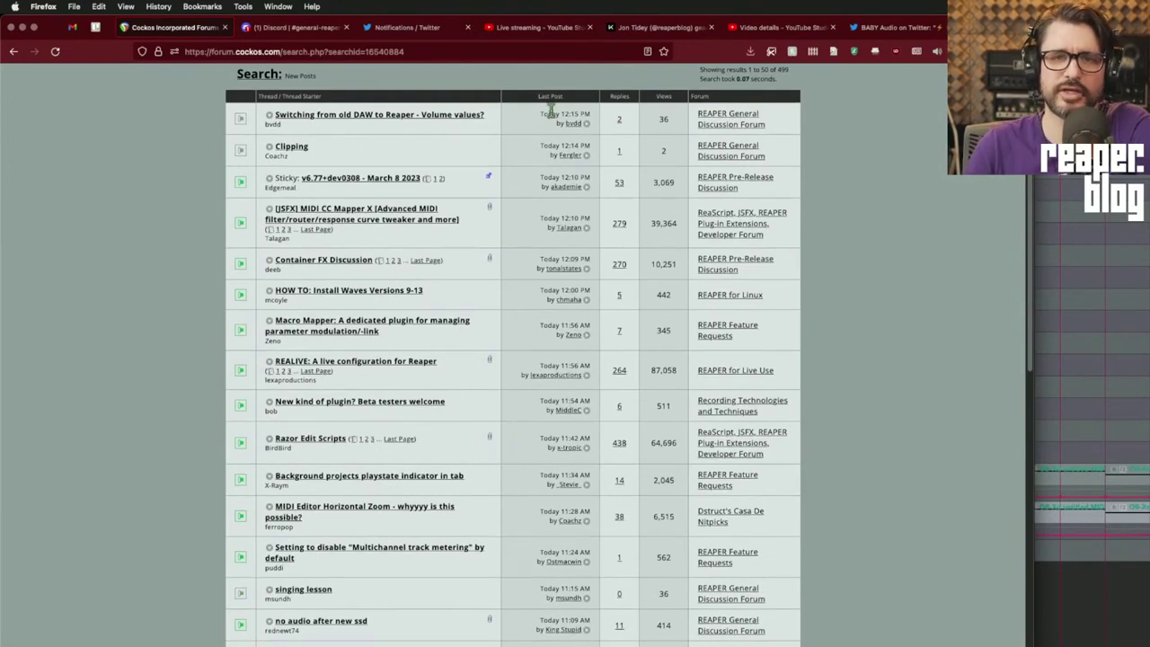